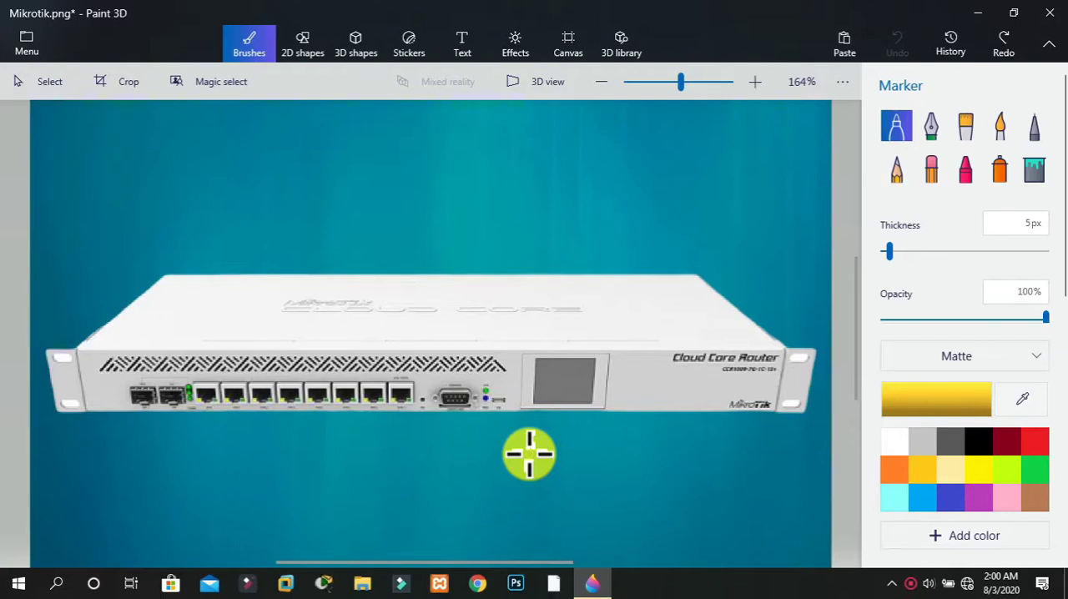
Mark the router's display, USB and LED area, serial port and Ethernet ports with hand-drawn yellow marker outlines
mouse_move(519, 351)
mouse_down()
mouse_move(522, 398)
mouse_move(556, 419)
mouse_move(627, 417)
mouse_move(610, 348)
mouse_move(515, 353)
mouse_up()
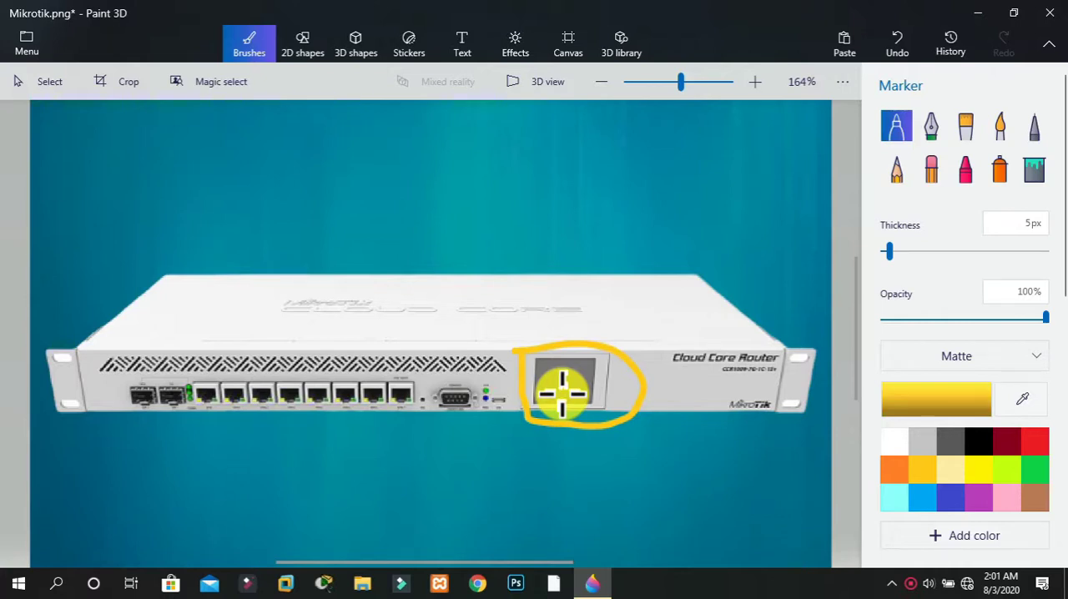
mouse_move(484, 377)
mouse_down()
mouse_move(479, 408)
mouse_move(515, 398)
mouse_move(478, 373)
mouse_up()
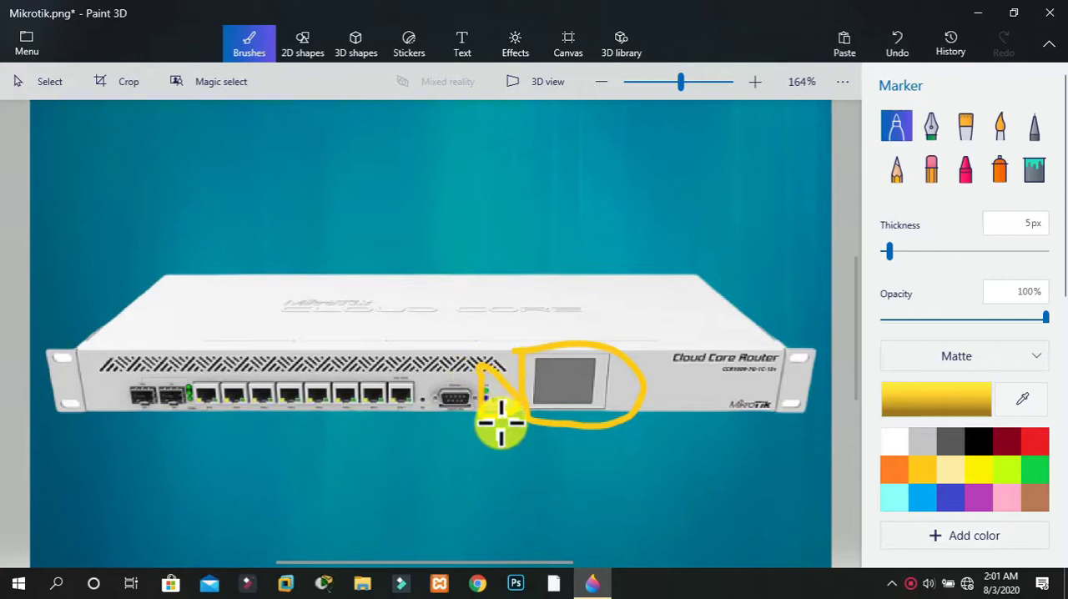
mouse_move(425, 375)
mouse_down()
mouse_move(439, 413)
mouse_move(468, 405)
mouse_move(458, 381)
mouse_move(427, 382)
mouse_up()
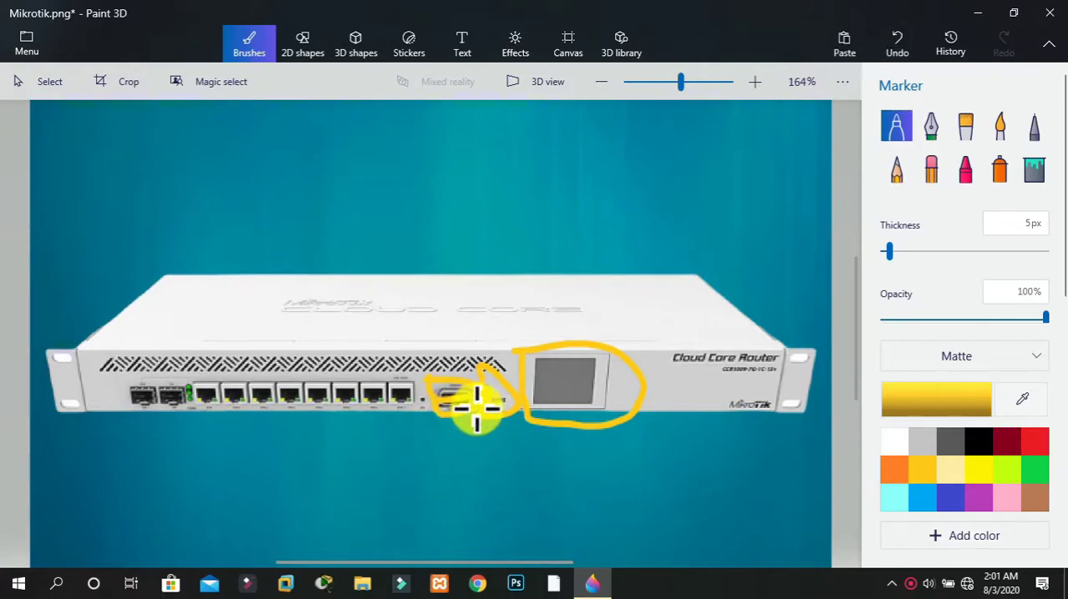
mouse_move(188, 371)
mouse_down()
mouse_move(192, 398)
mouse_move(251, 410)
mouse_move(393, 409)
mouse_move(425, 376)
mouse_move(351, 365)
mouse_move(192, 378)
mouse_up()
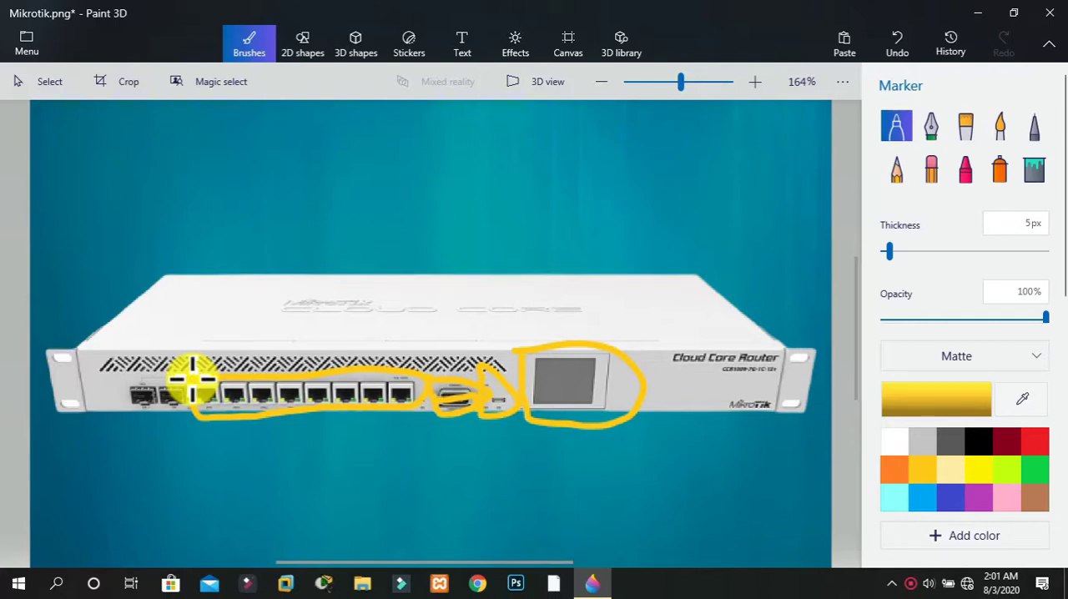
mouse_move(192, 379)
mouse_down()
mouse_move(124, 381)
mouse_move(126, 412)
mouse_move(169, 425)
mouse_move(201, 380)
mouse_move(193, 384)
mouse_up()
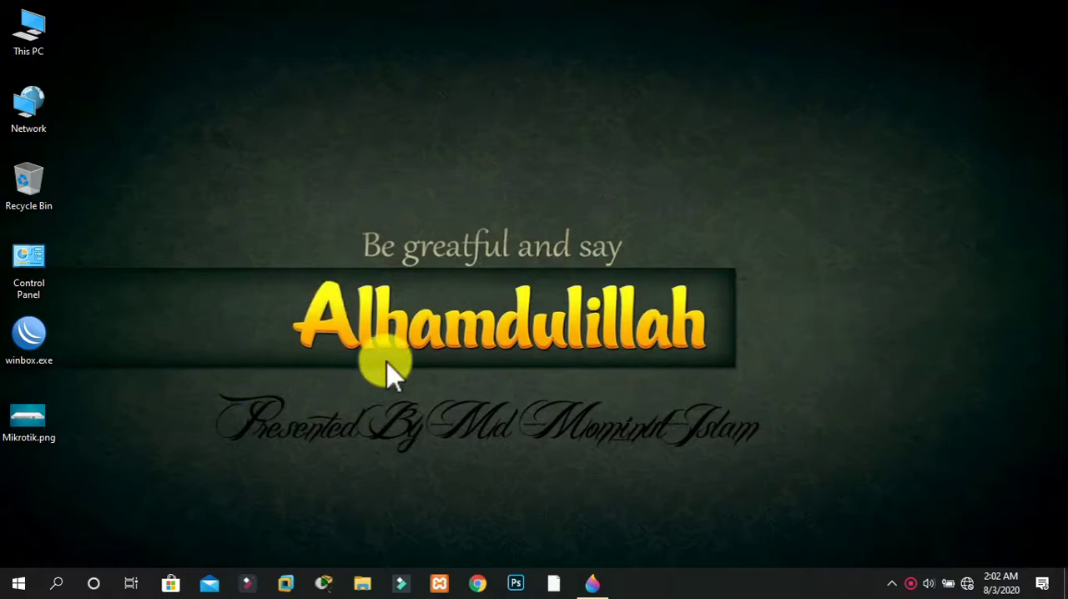
Launch WinBox from the desktop, check the managed routers and return to the list of neighboring routers
mouse_move(34, 342)
mouse_down()
mouse_move(183, 274)
mouse_move(122, 287)
mouse_move(50, 350)
mouse_move(32, 349)
mouse_up()
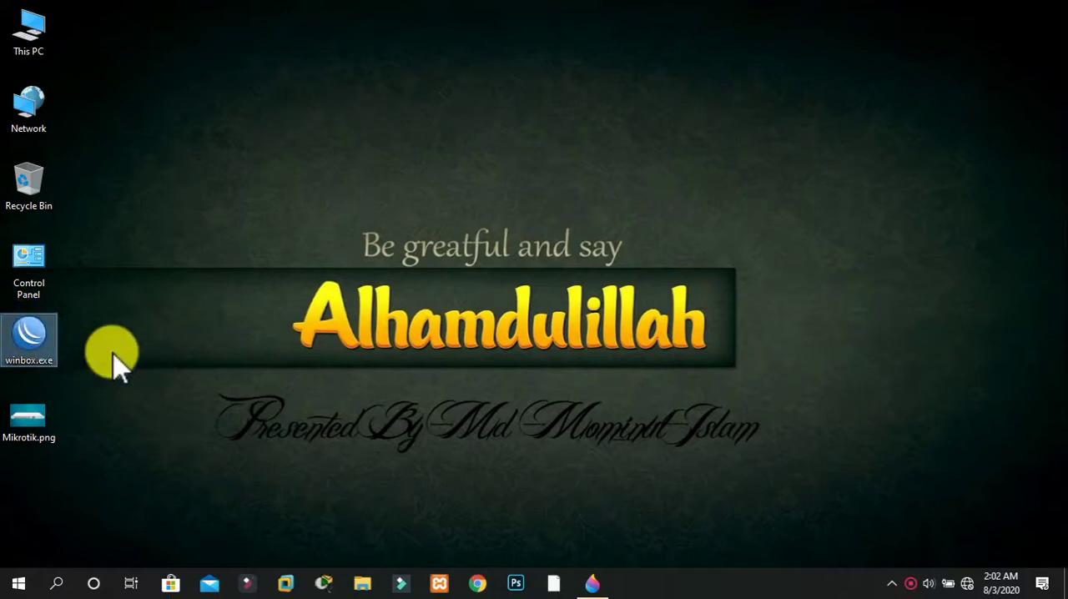
double_click(25, 342)
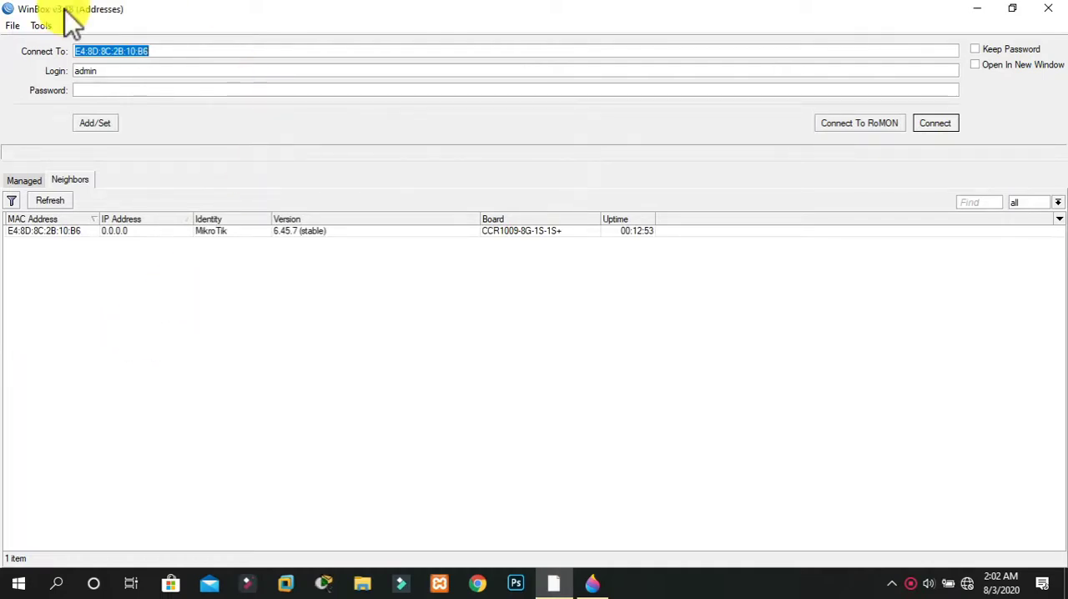
click(23, 180)
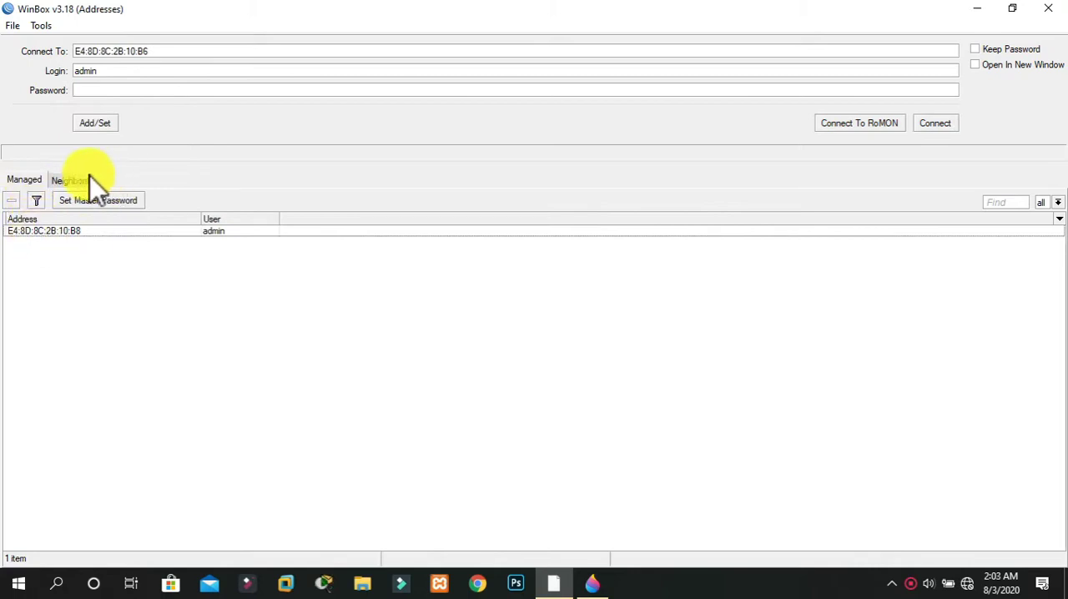
click(81, 180)
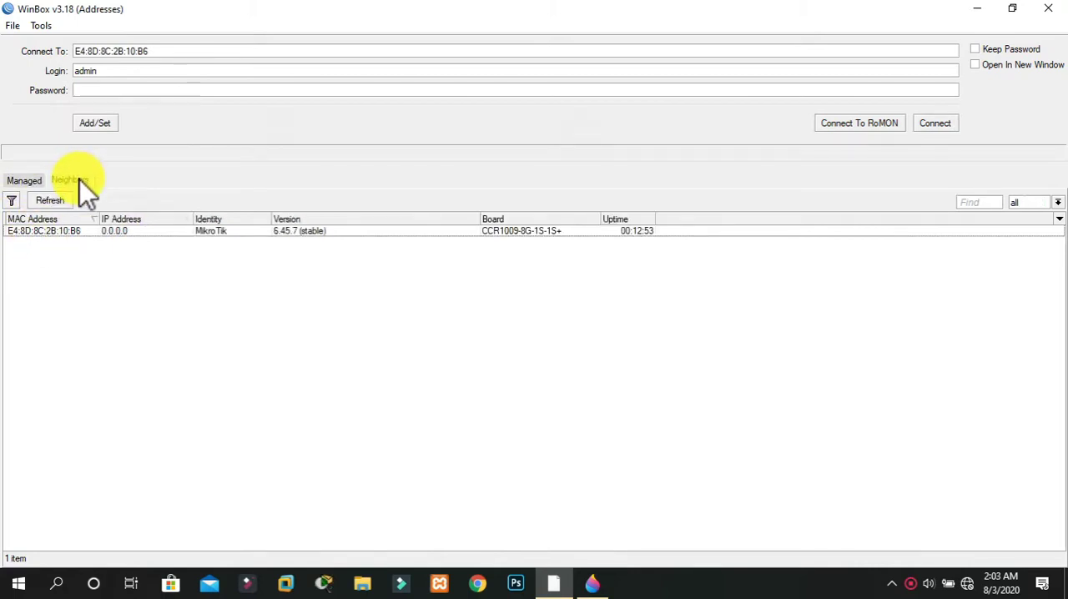
Refresh the neighbors, connect to the discovered CCR1009-8G-1S-1S+ router as admin and remove its default configuration
click(59, 204)
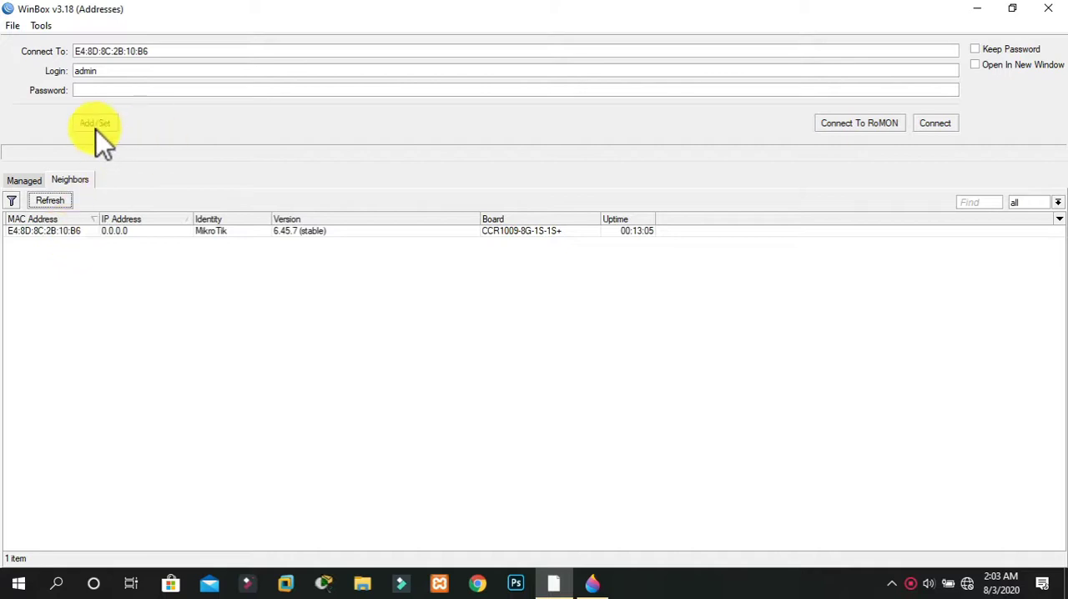
click(72, 235)
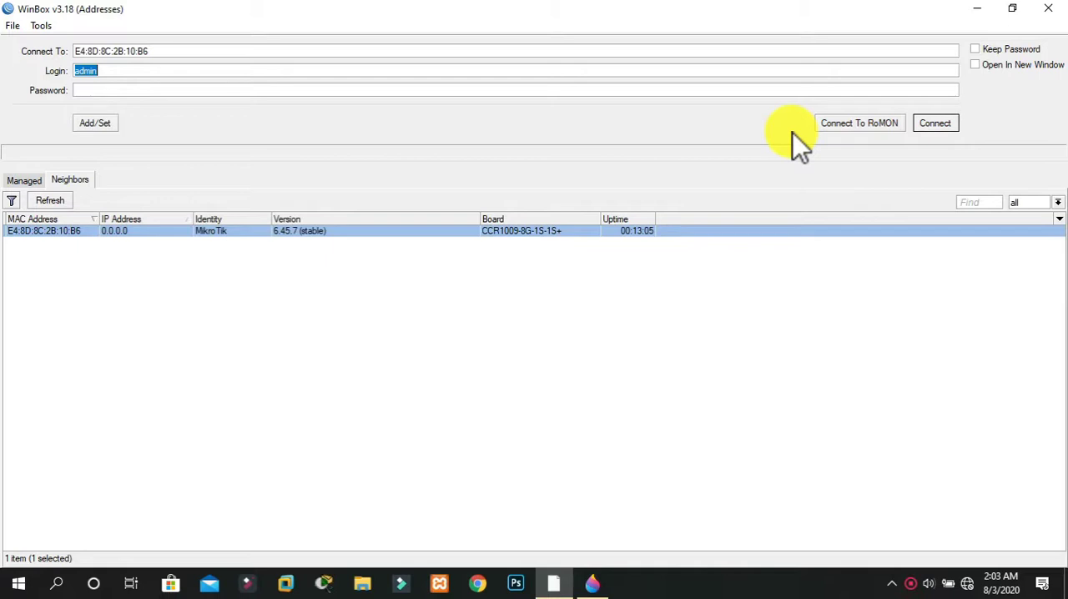
click(58, 201)
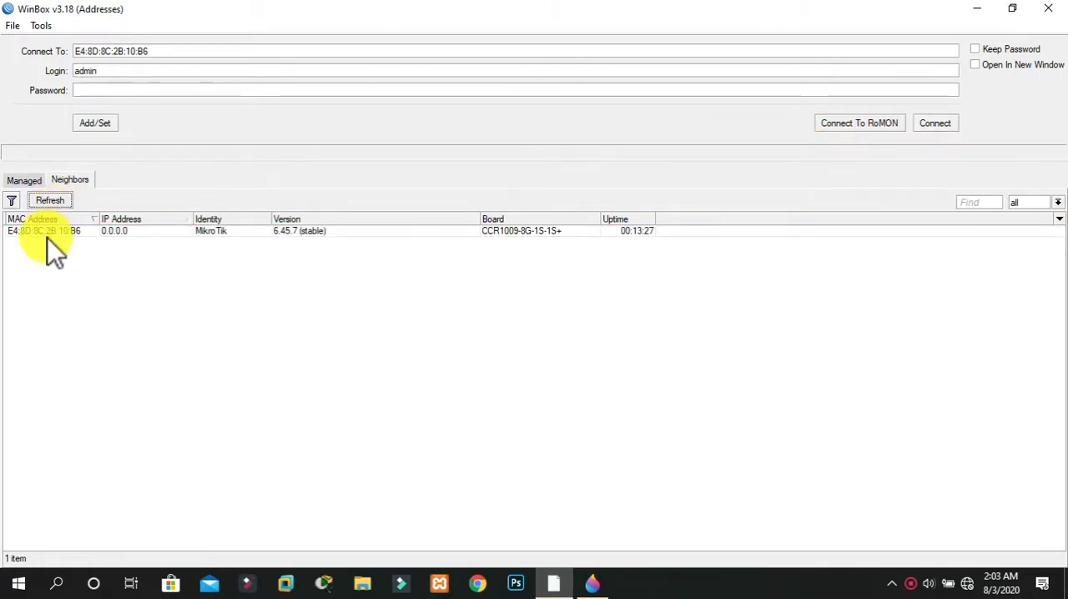
click(47, 231)
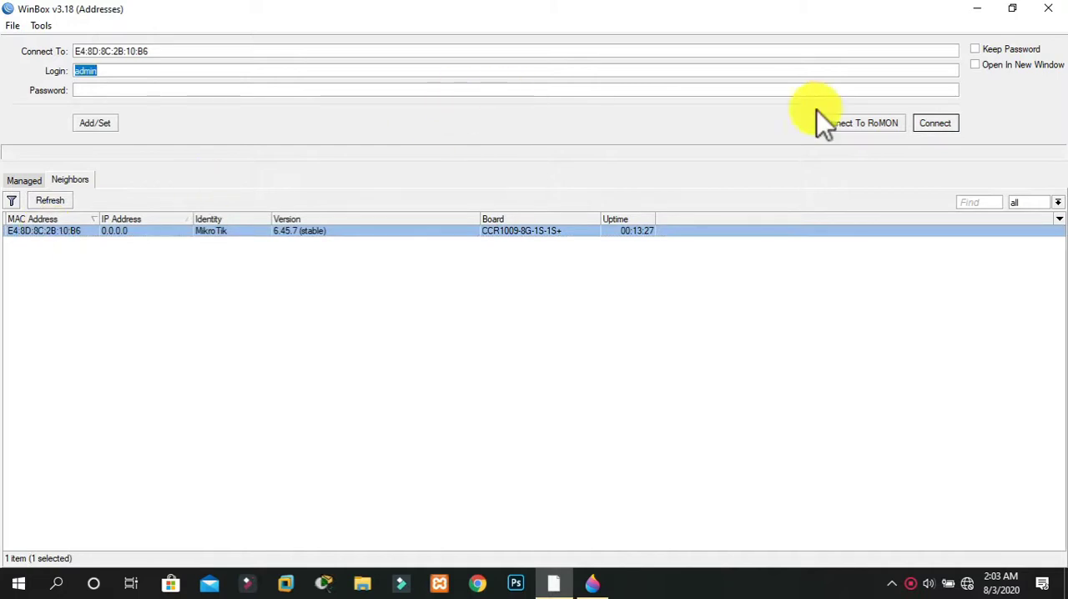
click(944, 129)
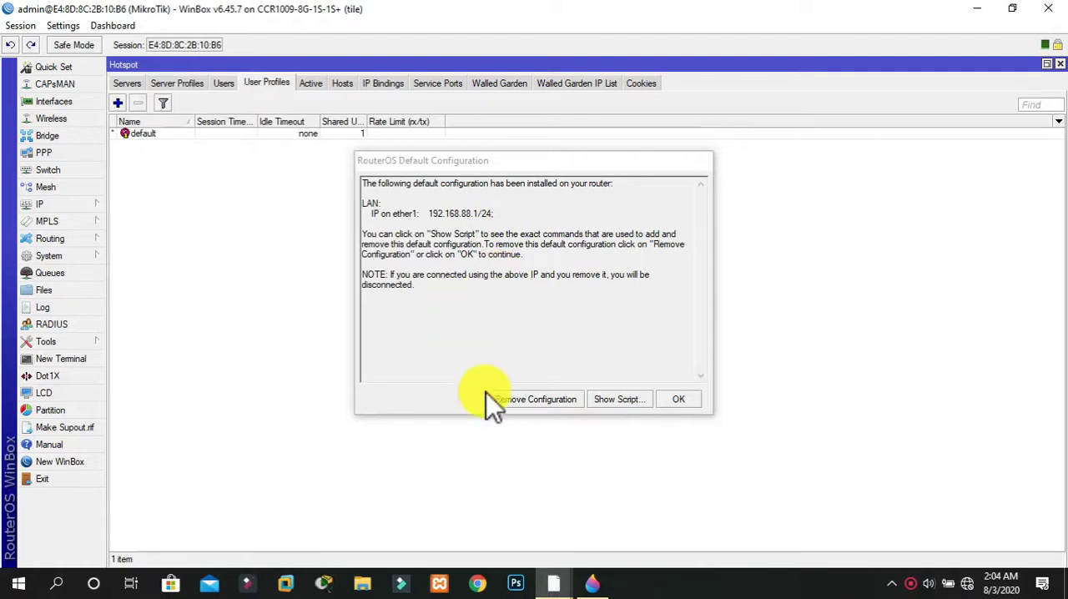
click(517, 401)
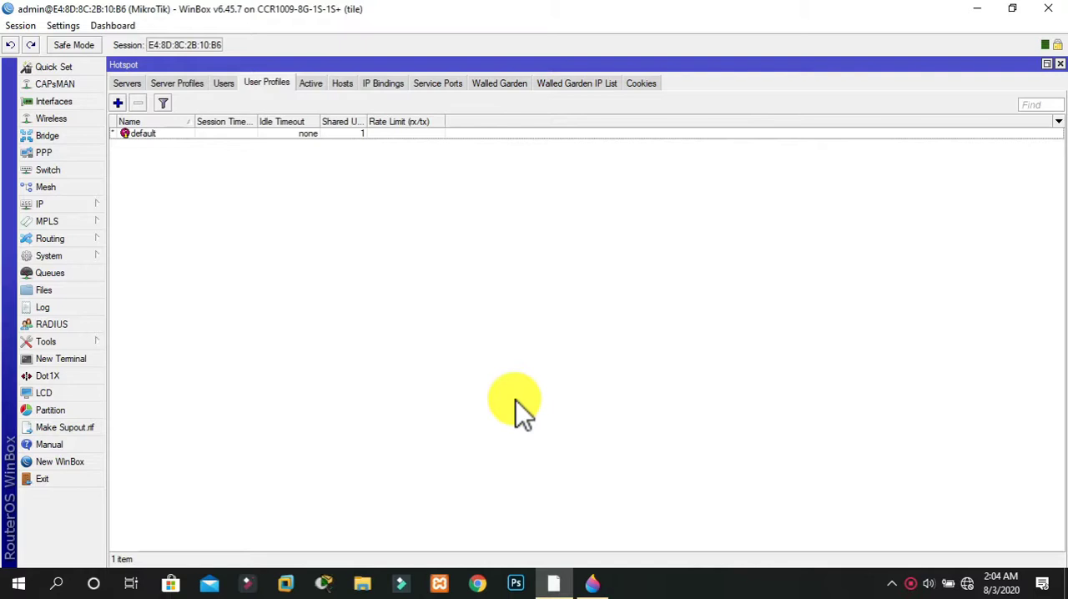
Close the leftover configuration windows in the router session, including Hotspot, DHCP Server, Queue List and Interface List
click(1059, 65)
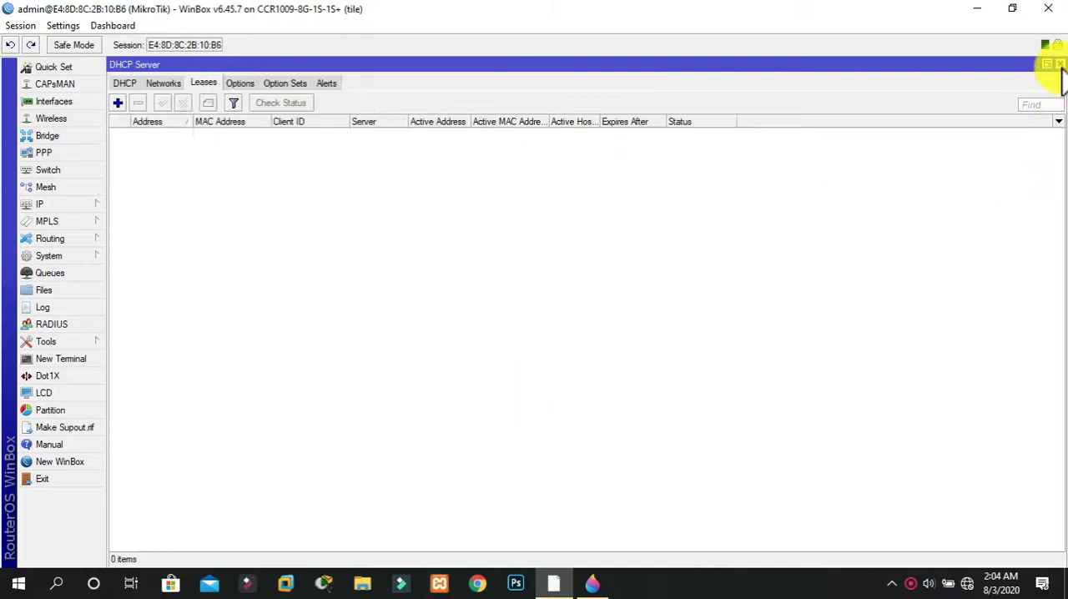
click(1060, 65)
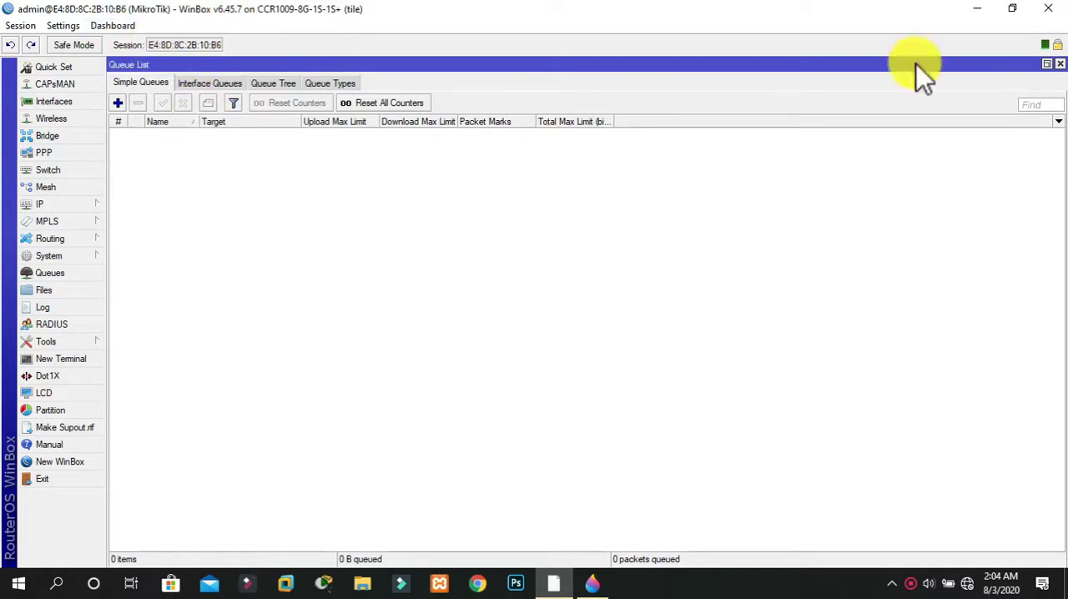
click(1060, 65)
click(1060, 64)
click(1059, 64)
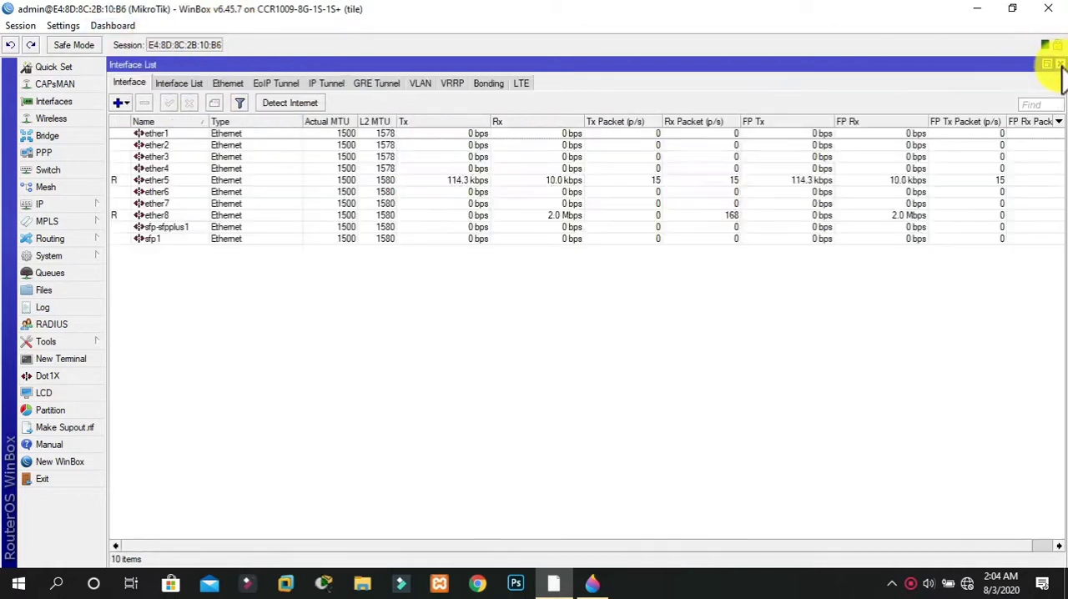
click(1061, 89)
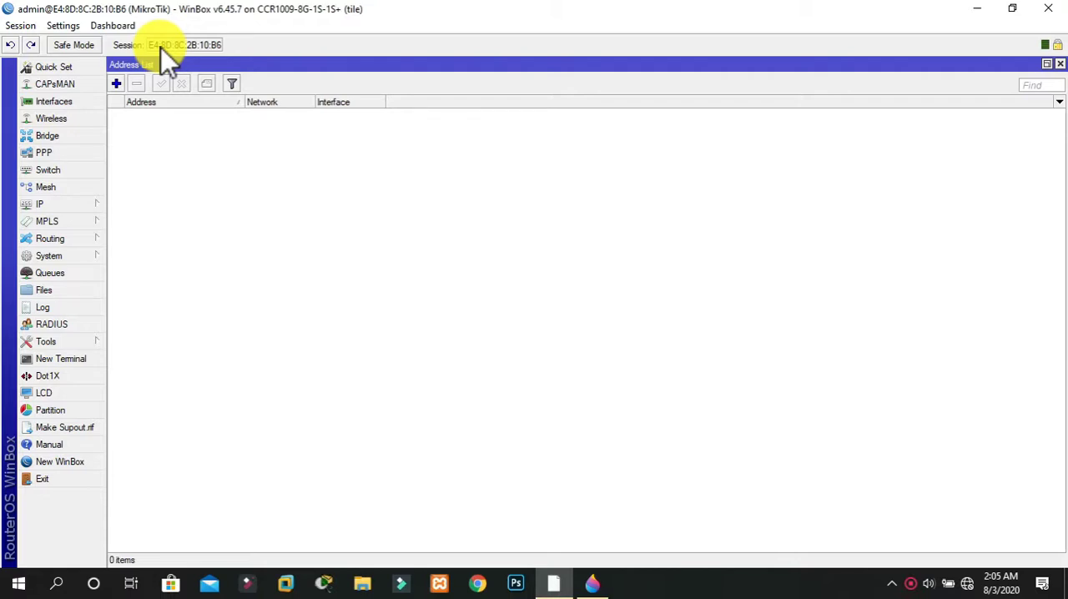
Open the interface list and add the comment "WAN ISP" to interface ether8
click(55, 100)
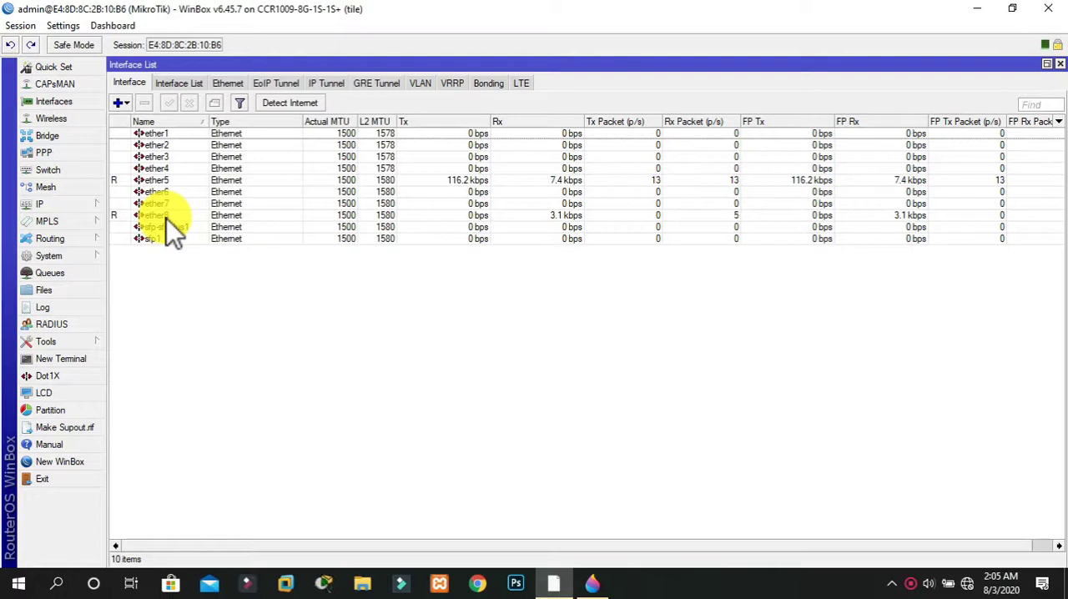
right_click(167, 219)
click(222, 442)
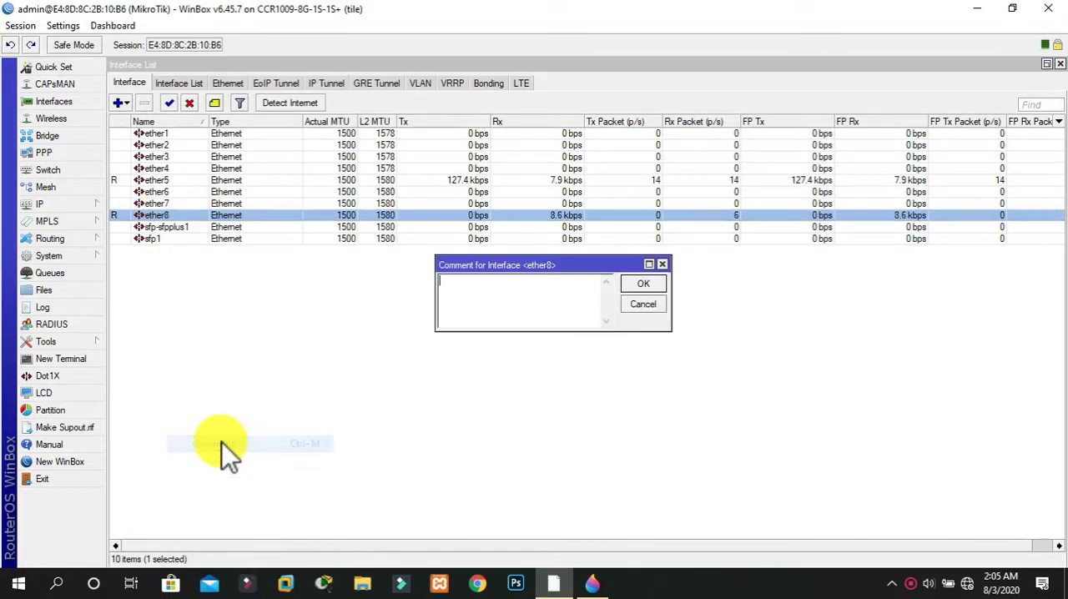
text(WAN ISP)
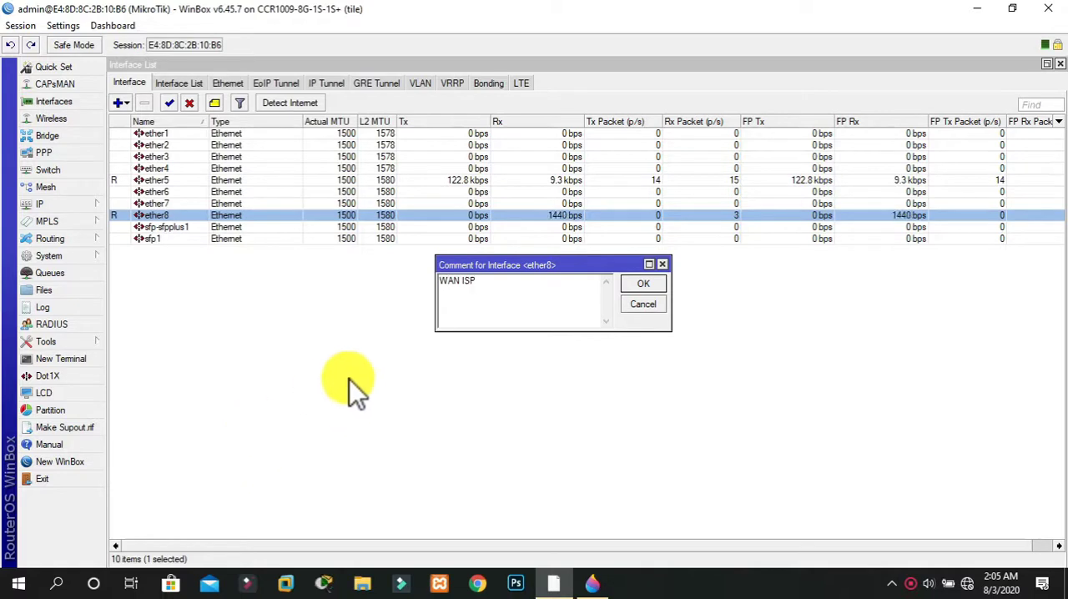
click(658, 285)
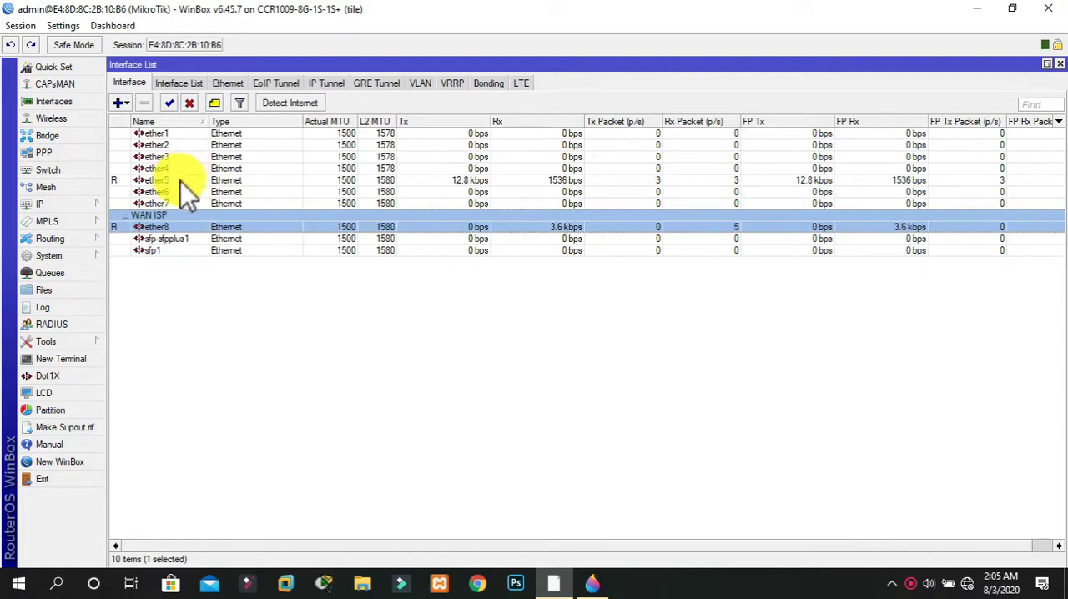
Add the comment "LAN IP" to interface ether5
click(181, 182)
right_click(181, 182)
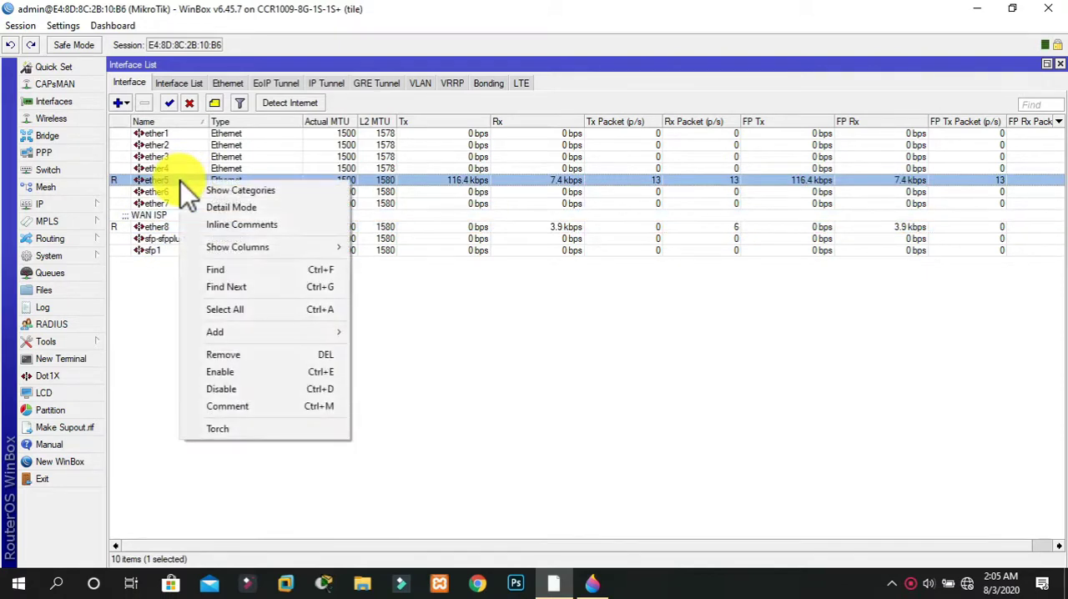
click(221, 408)
text(LAN IP)
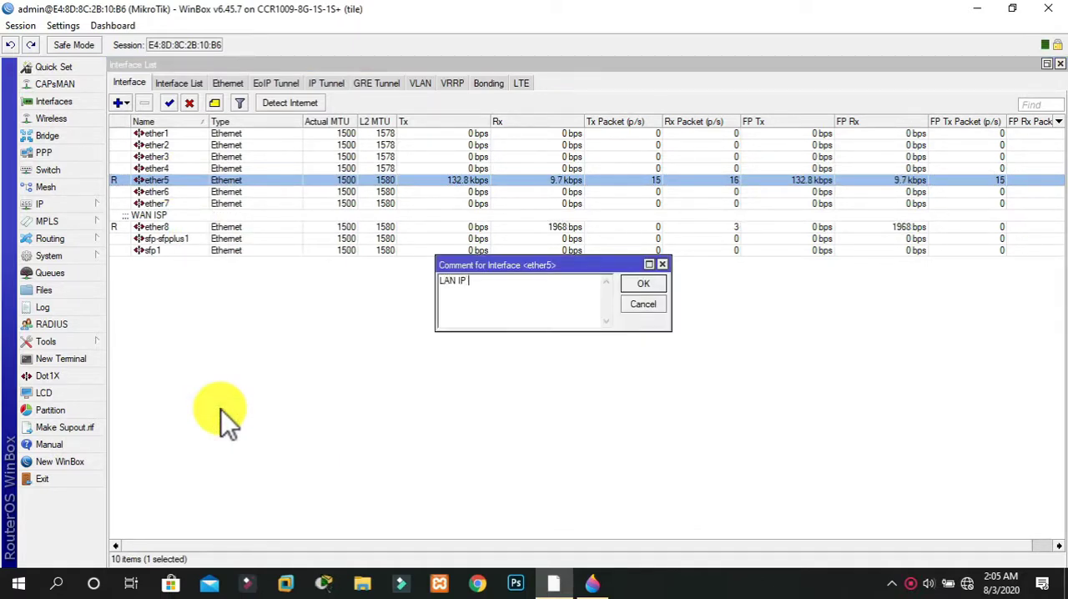
click(660, 282)
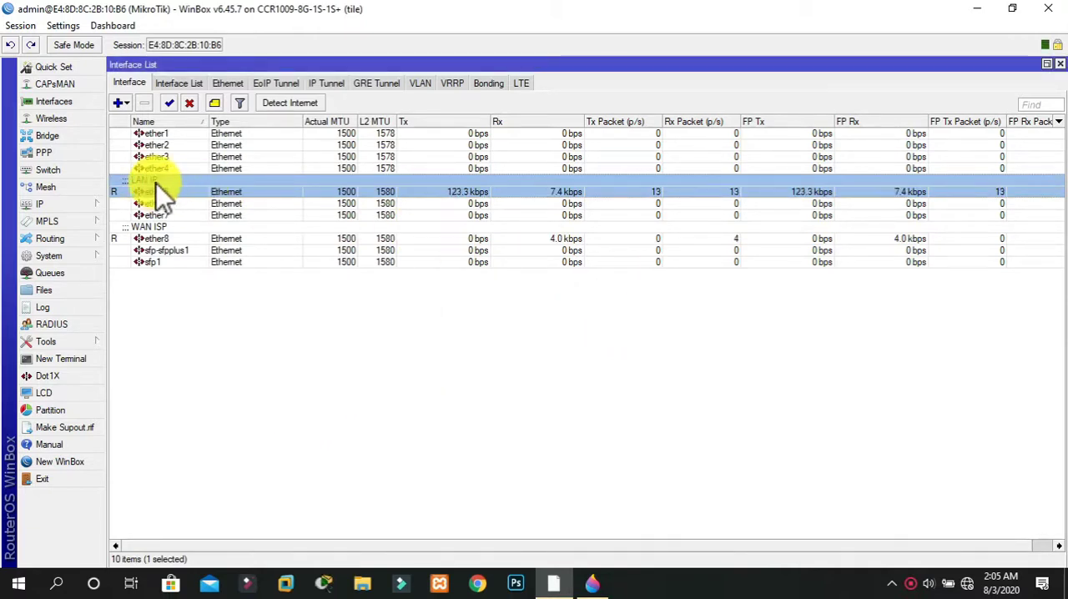
Rename interface ether8 to "ether8 WAN" and apply the change
double_click(179, 240)
click(523, 150)
text(W)
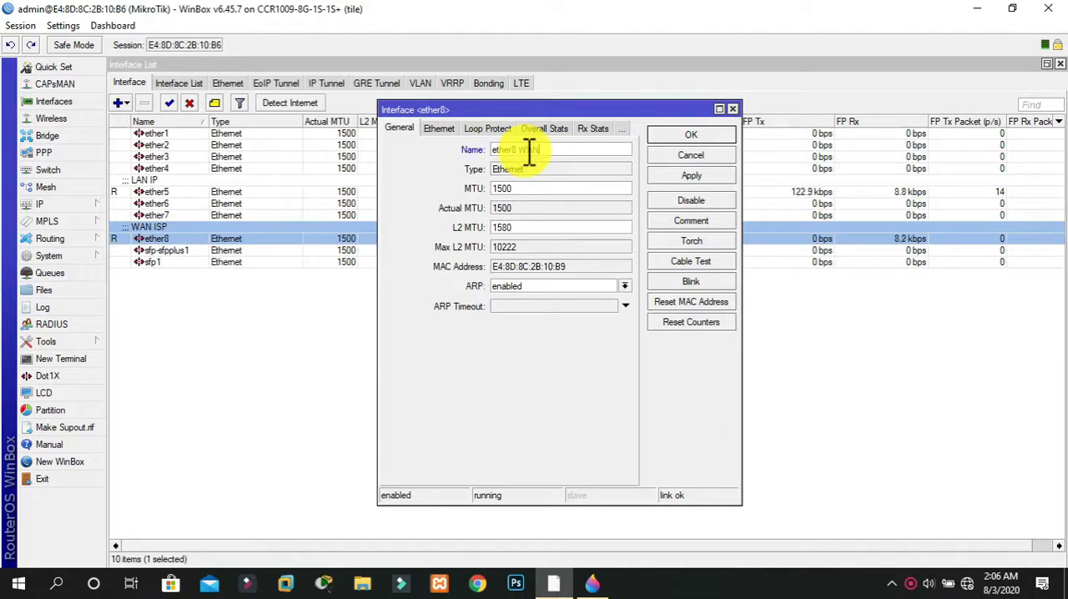
text(AN)
click(686, 175)
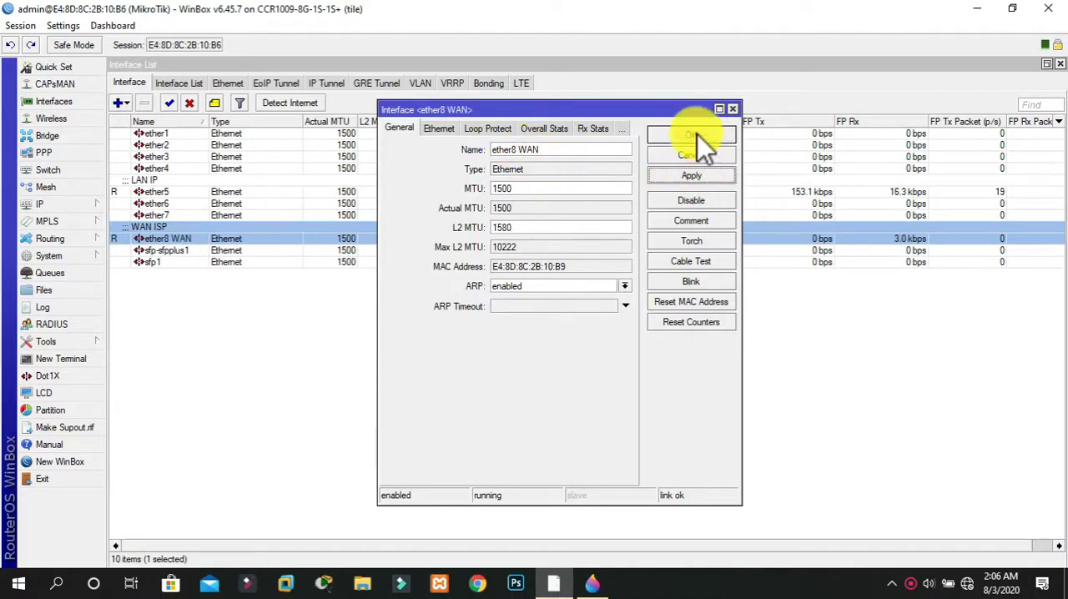
click(692, 135)
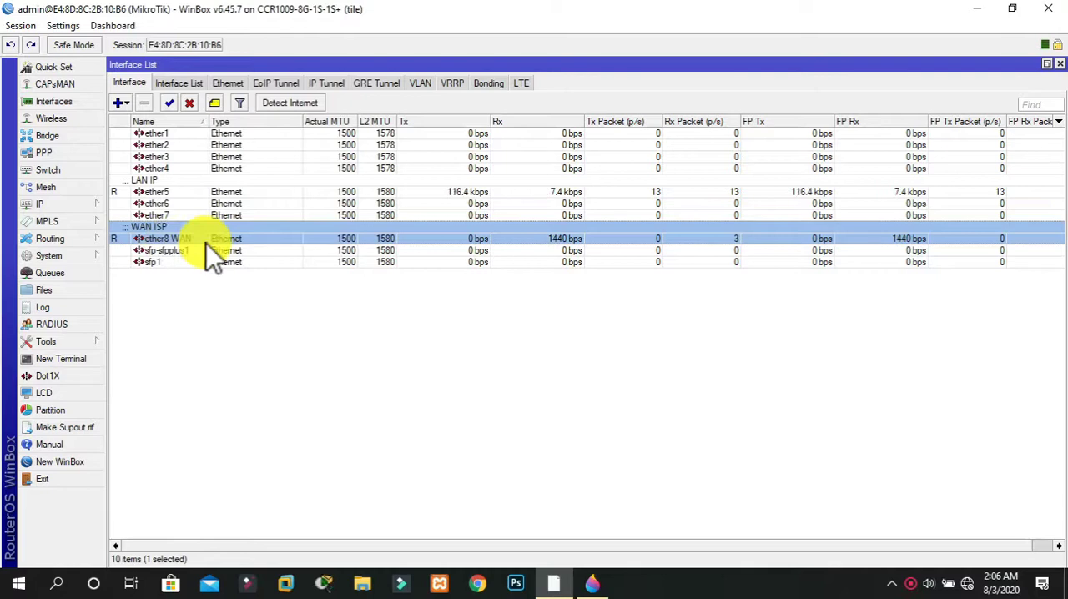
Rename interface ether5 to "ether5 LAN" and apply the change
double_click(162, 189)
click(542, 152)
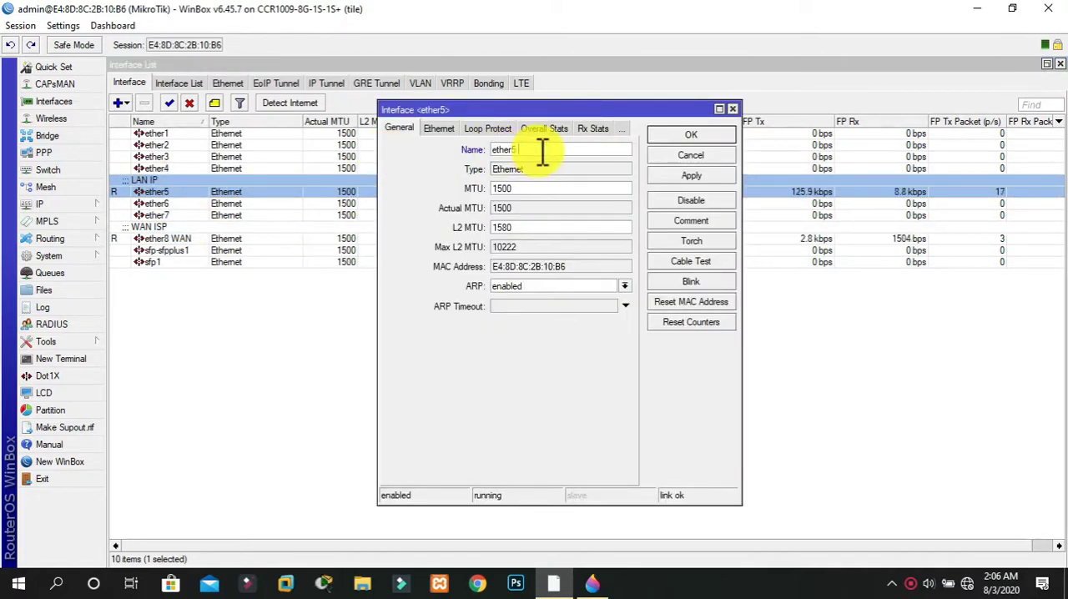
text(LAN)
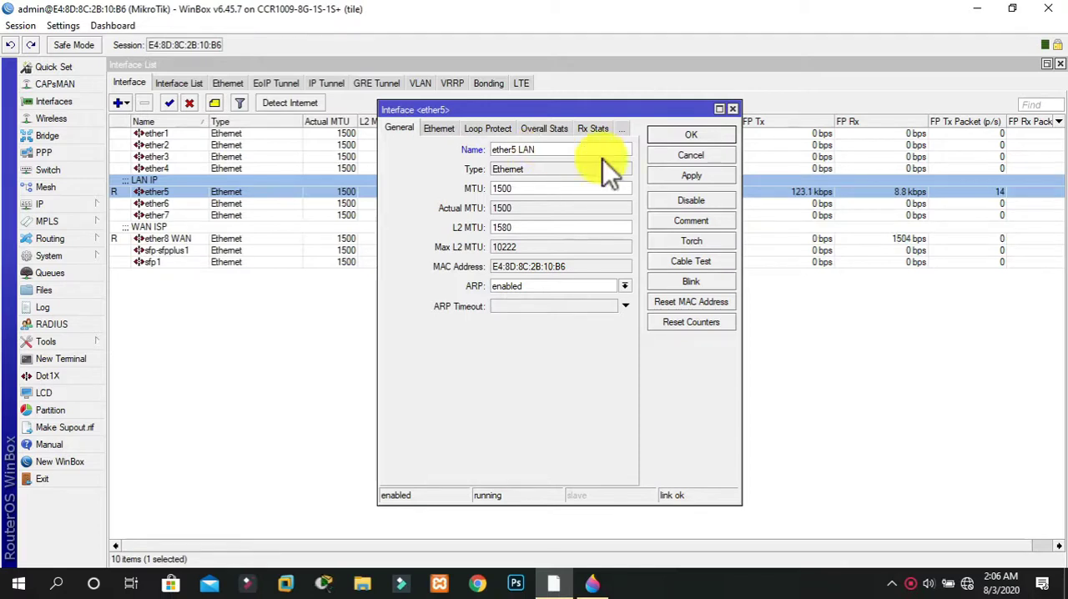
click(684, 175)
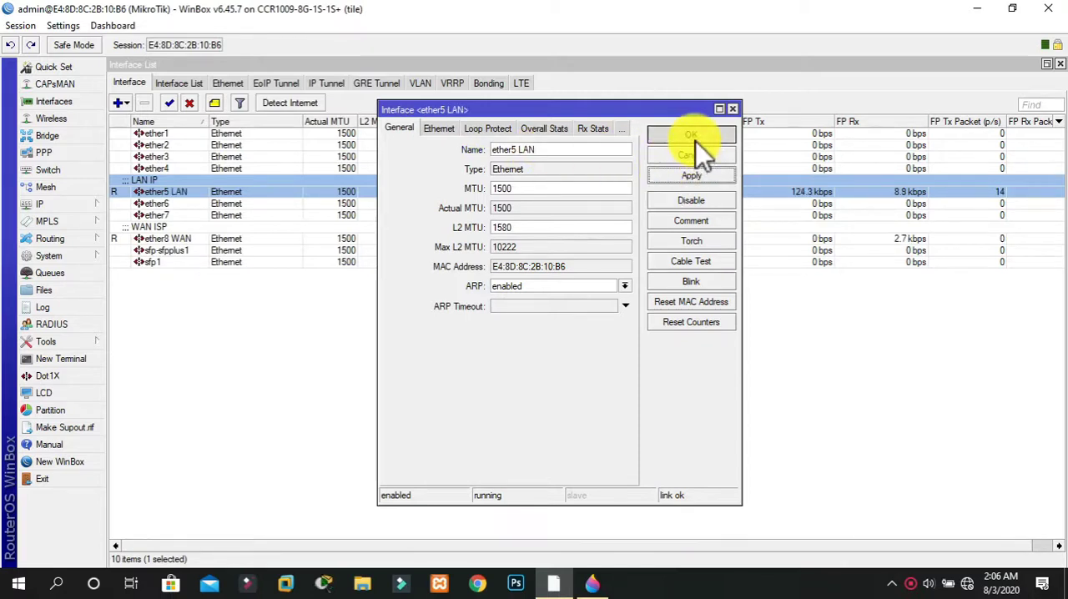
click(695, 140)
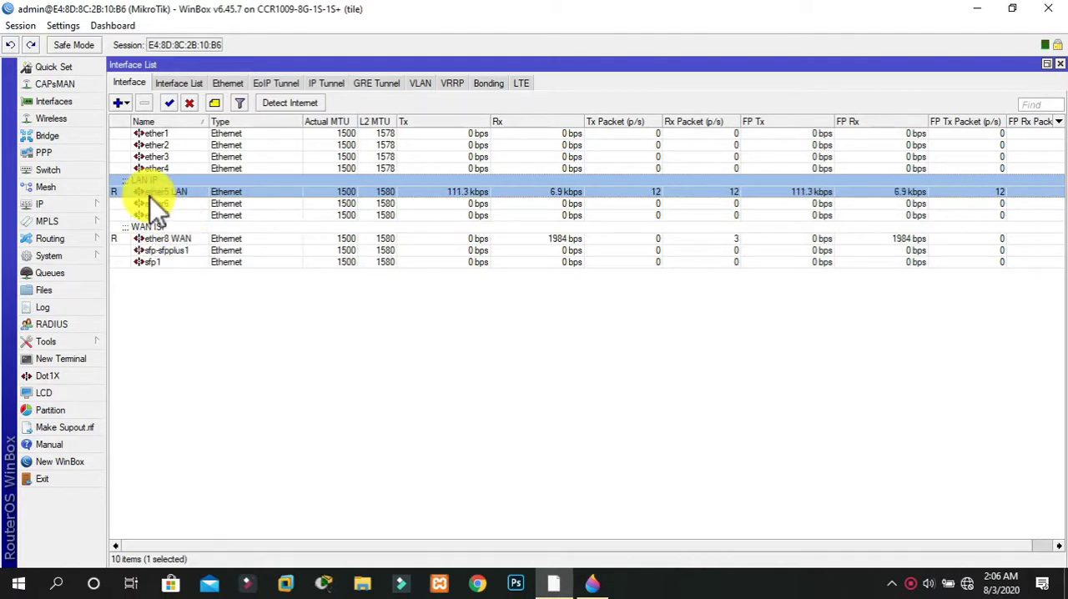
Minimize WinBox and create a new text document on the desktop
click(974, 10)
right_click(715, 81)
mouse_move(744, 210)
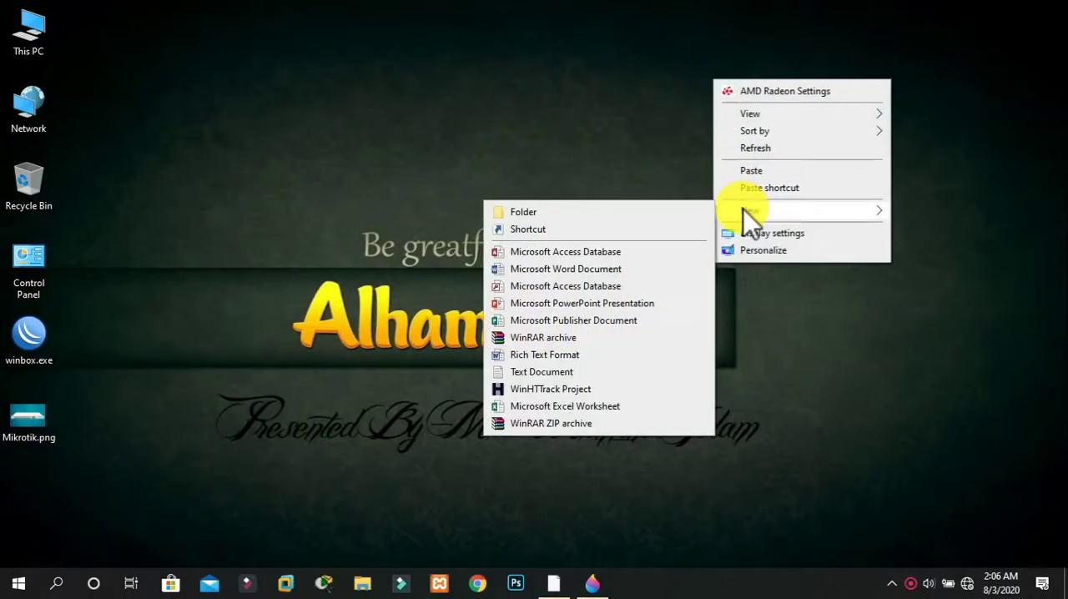
click(544, 372)
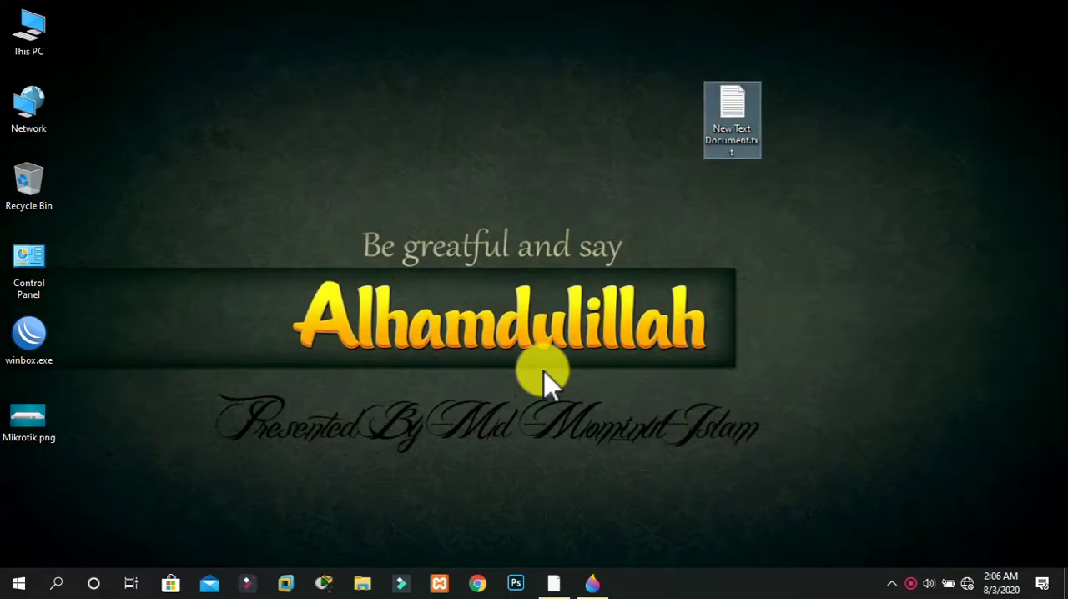
Open the new text document and write "WAN IP 192.168.100.7/24" on its first line
key(Return)
text(WAN IP)
text( 192.1)
text(68.100.)
text(7/2)
text(6)
key(BackSpace)
text(4)
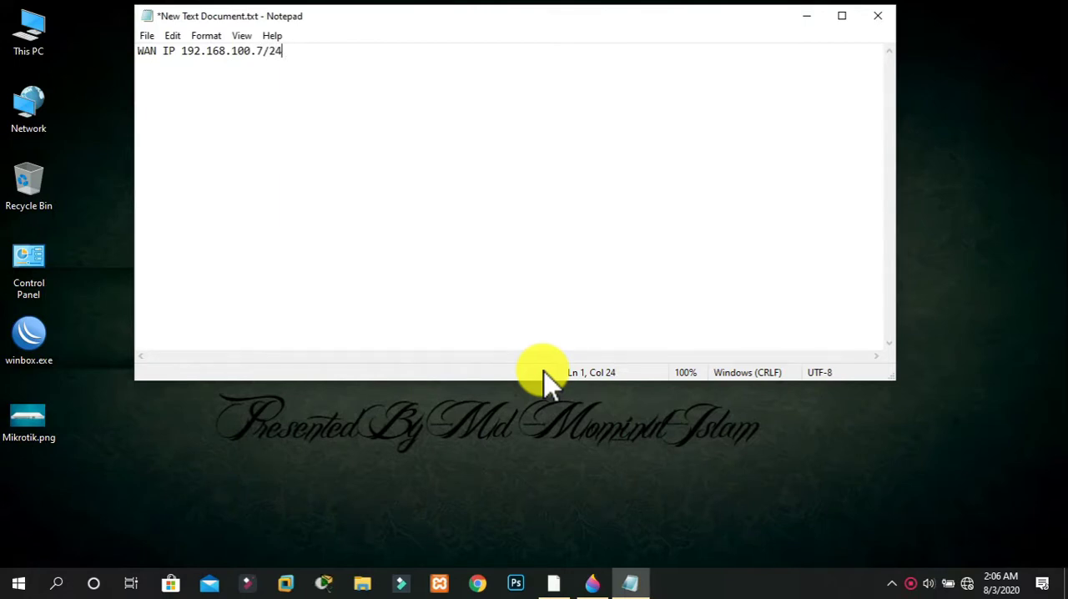
Add the line "Lan IP 192.168.10.0/24" below the WAN entry in the text document
key(Return)
text(Lan IP 192.168)
text(.10.0/24)
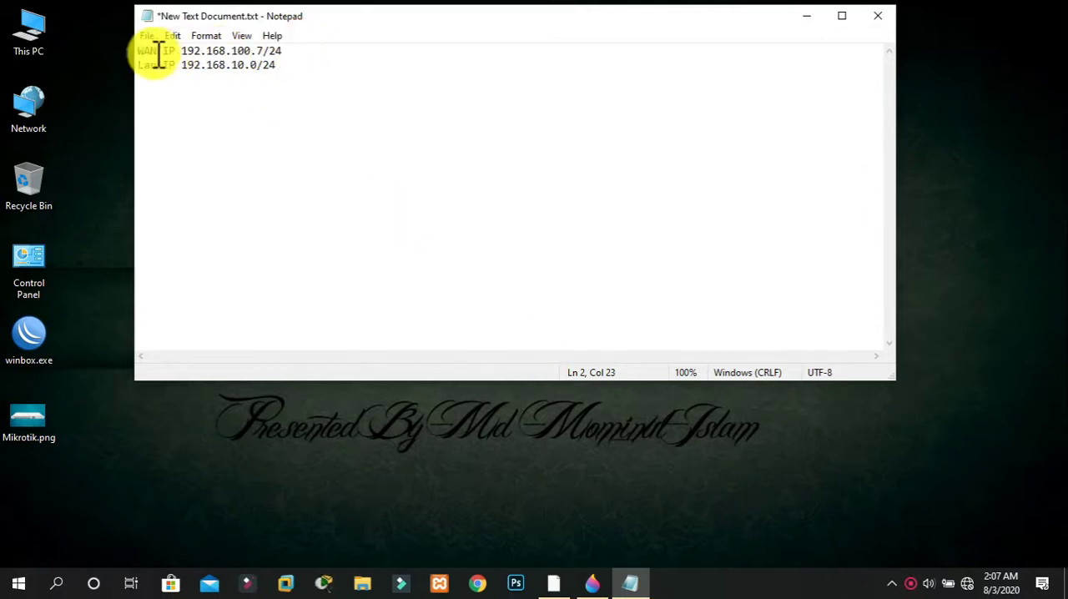
drag(293, 60, 148, 67)
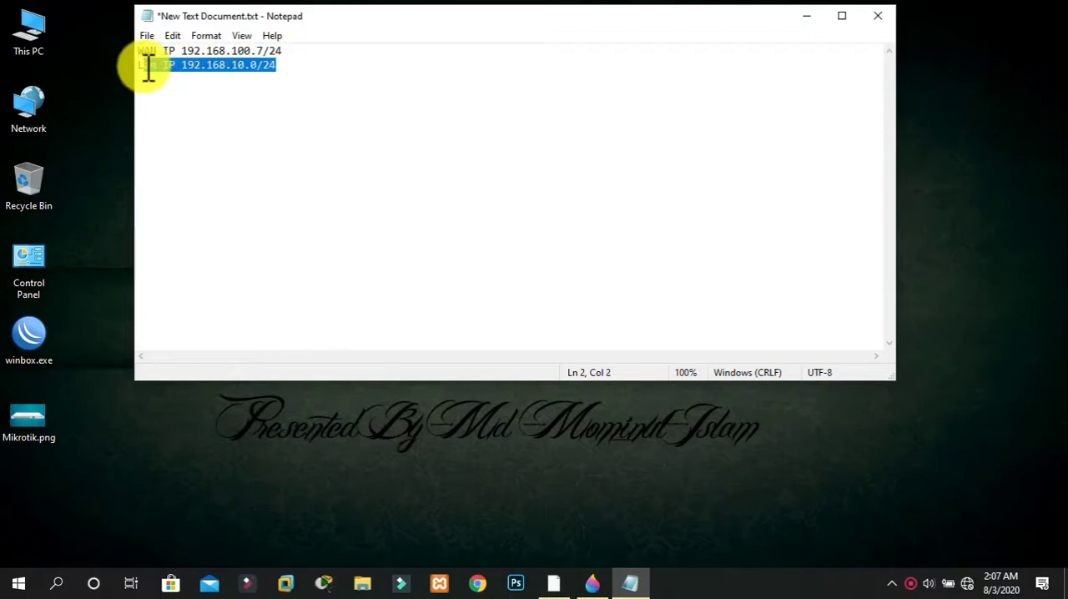
click(250, 65)
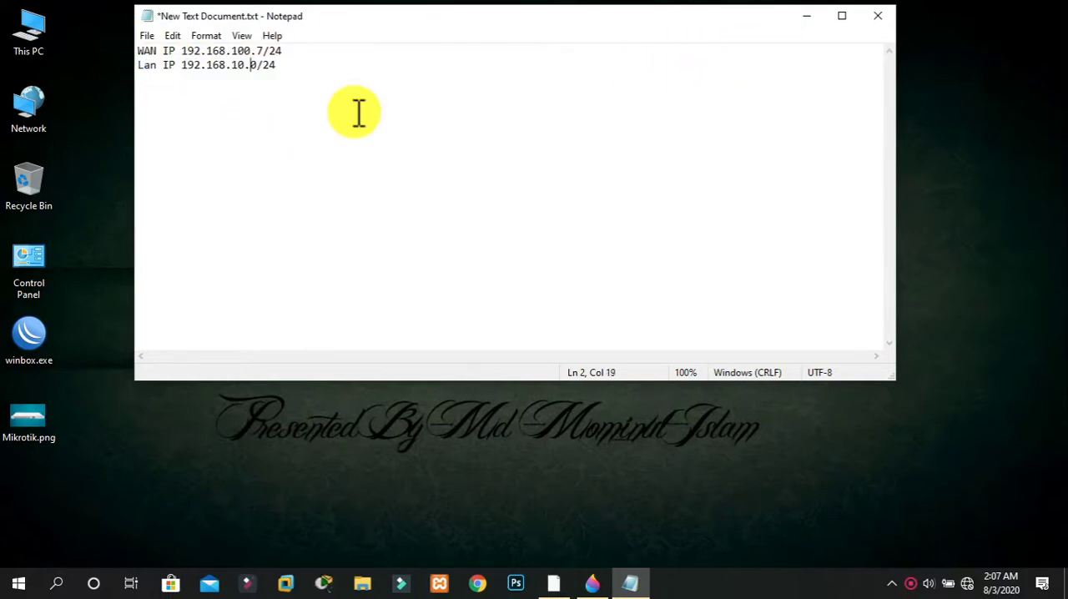
Minimize the notes, switch back to WinBox and open the IP address list
click(805, 16)
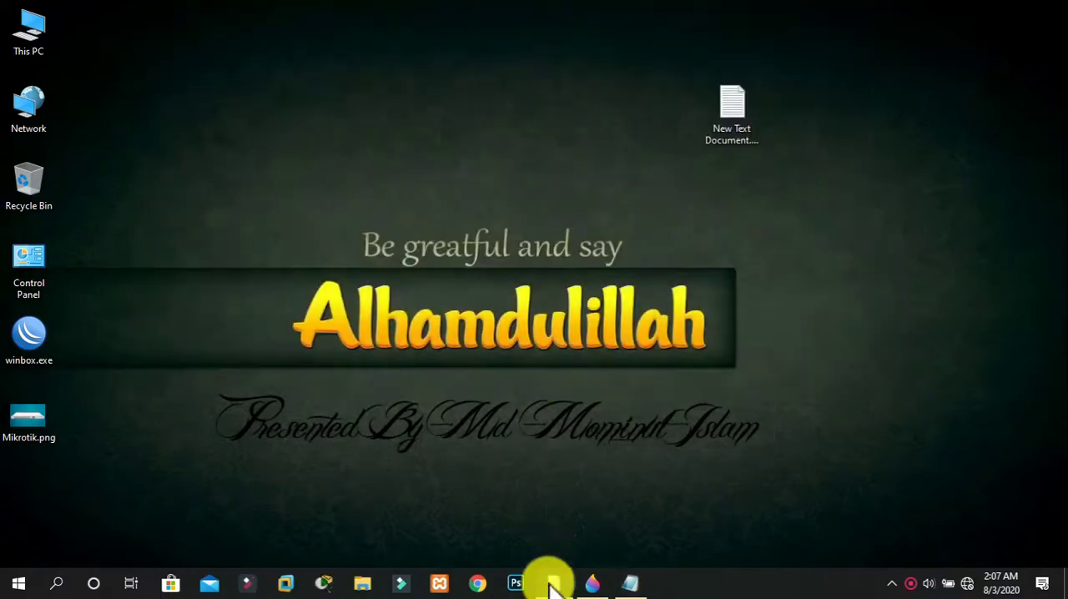
click(553, 582)
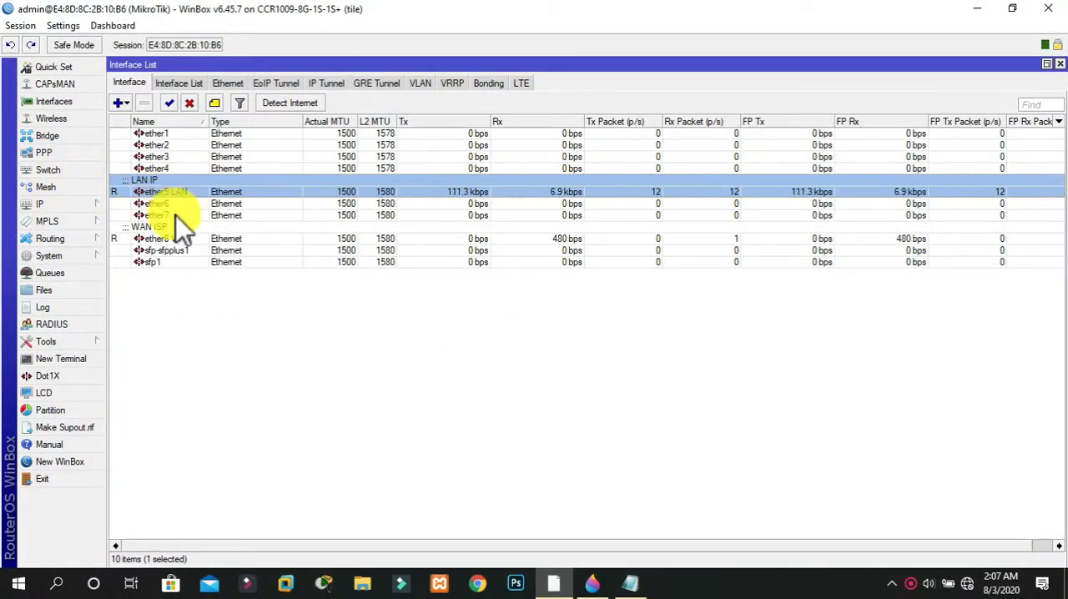
click(63, 206)
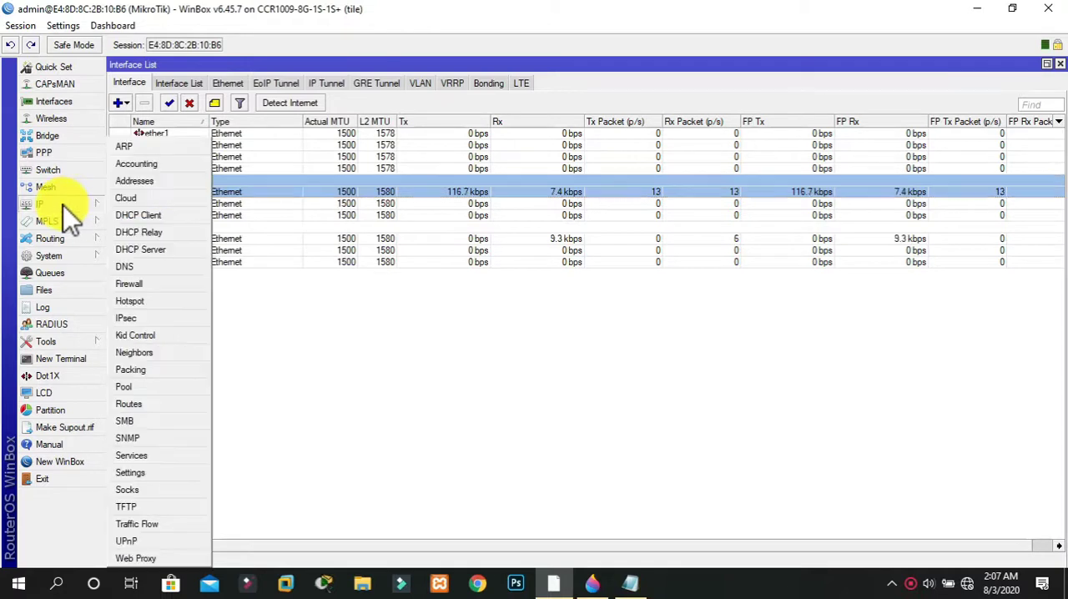
click(174, 180)
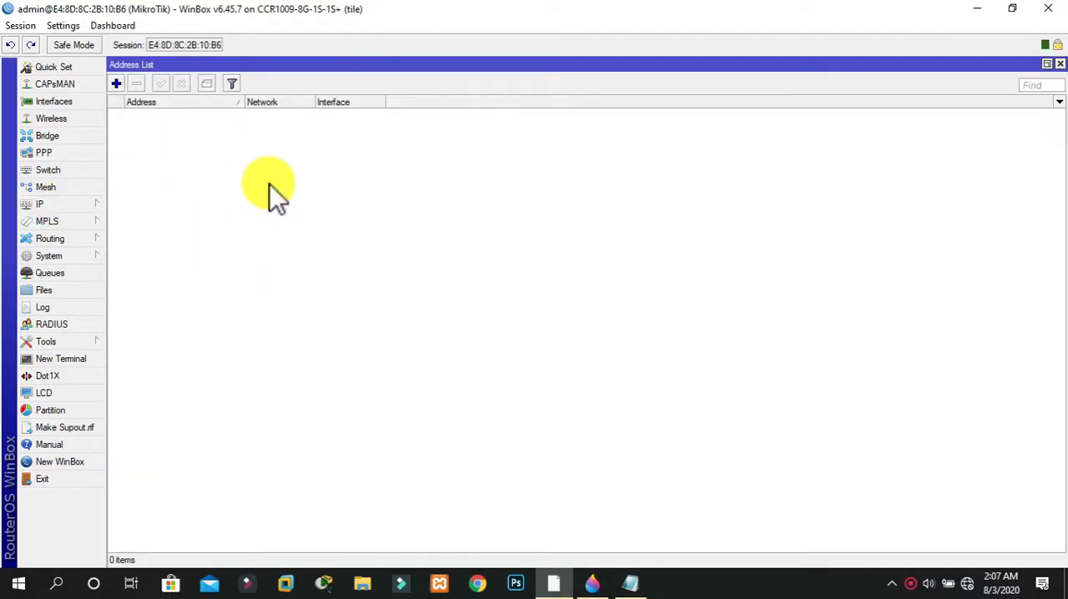
Add the IP address 192.168.100.7/24 on interface ether8 WAN and apply it
click(117, 83)
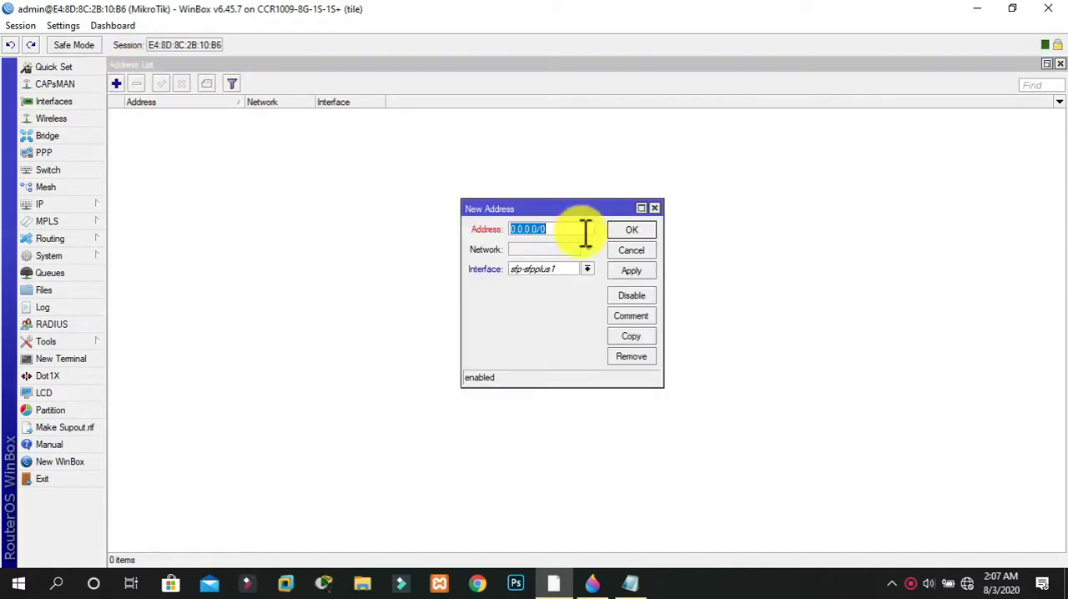
text(19)
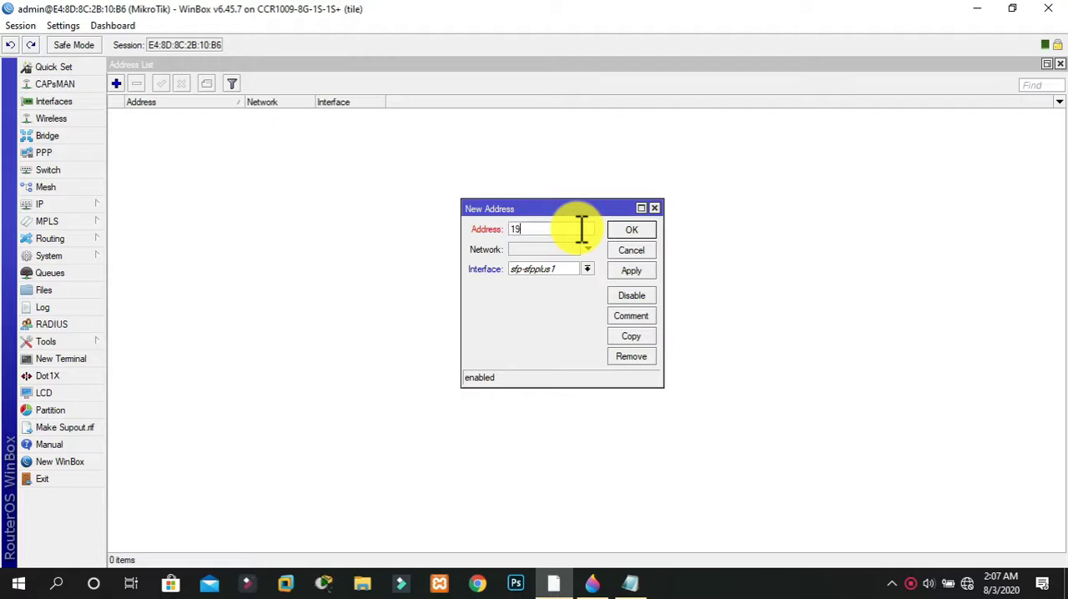
text(2.168.100.1/24)
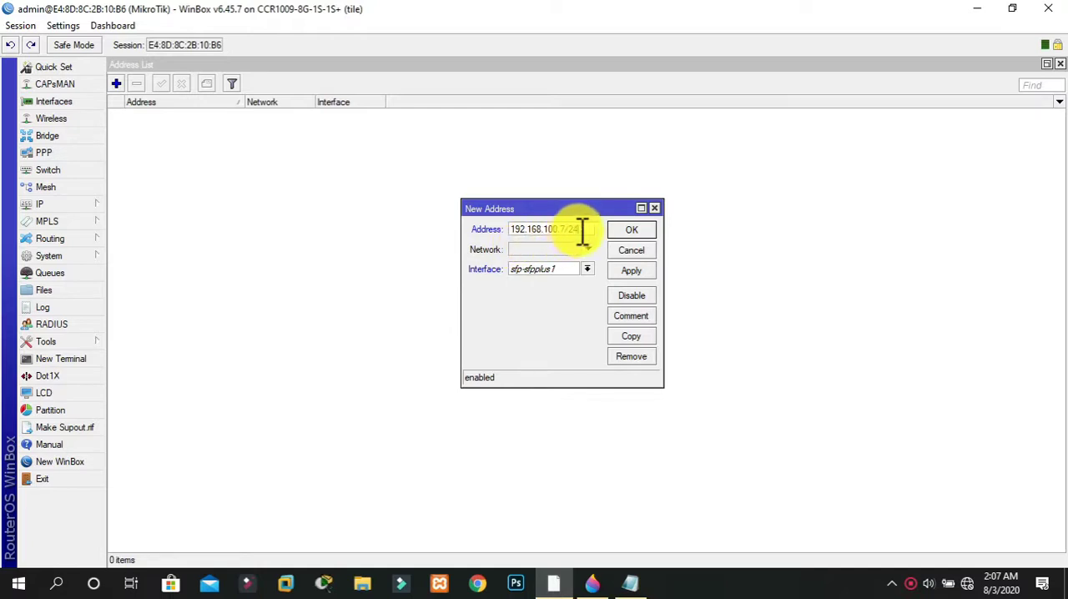
mouse_move(586, 234)
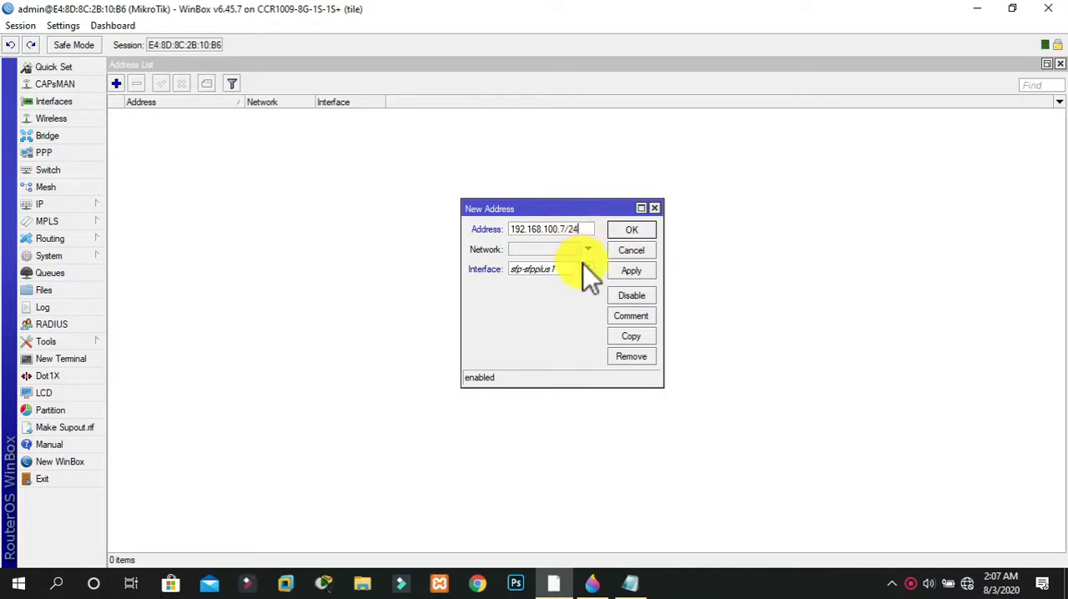
click(587, 270)
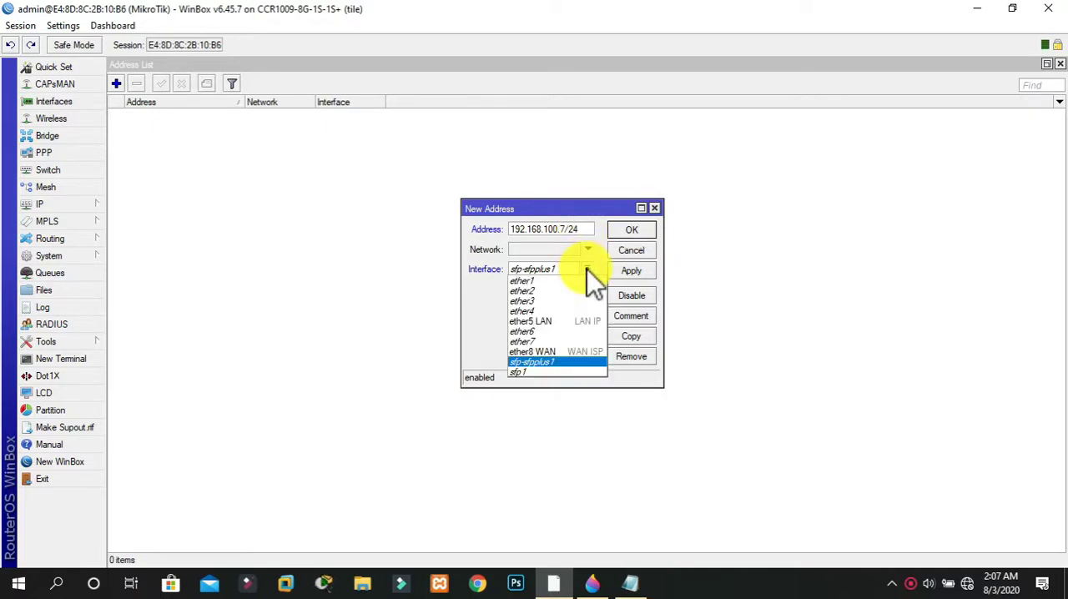
click(552, 353)
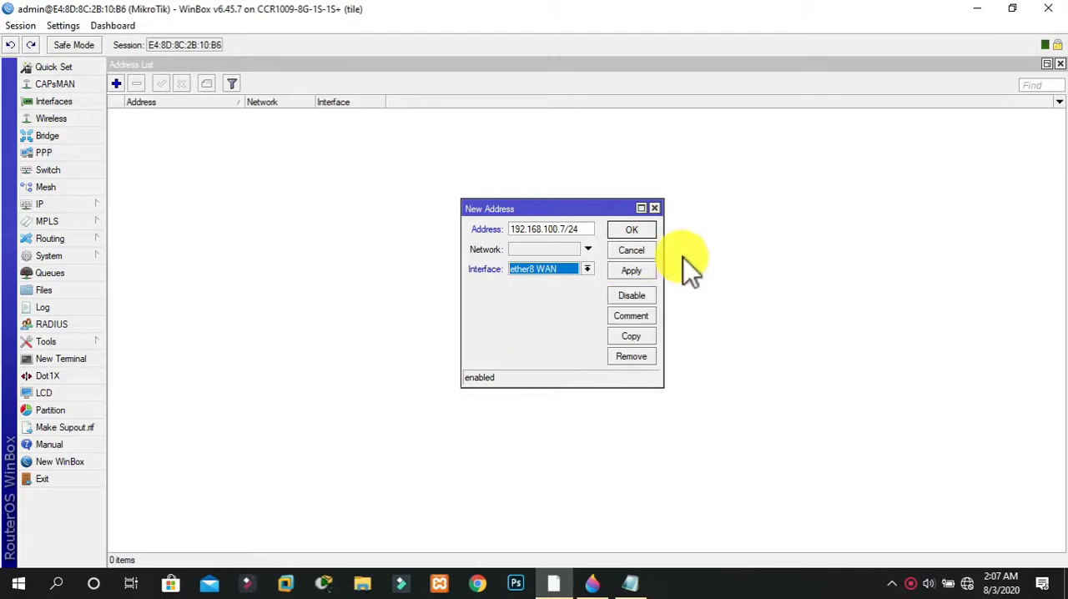
click(621, 268)
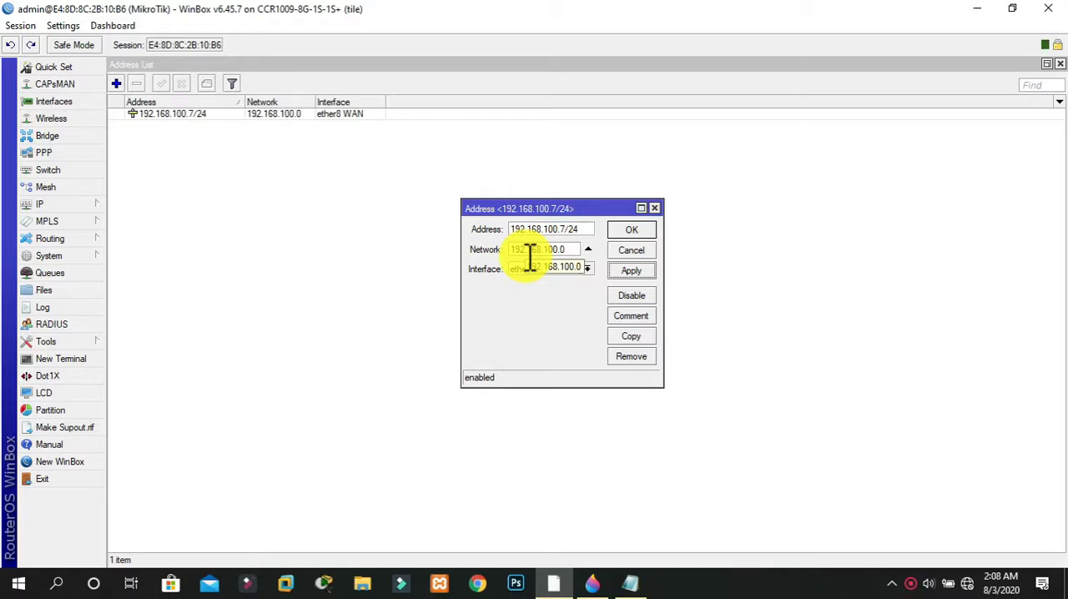
click(640, 227)
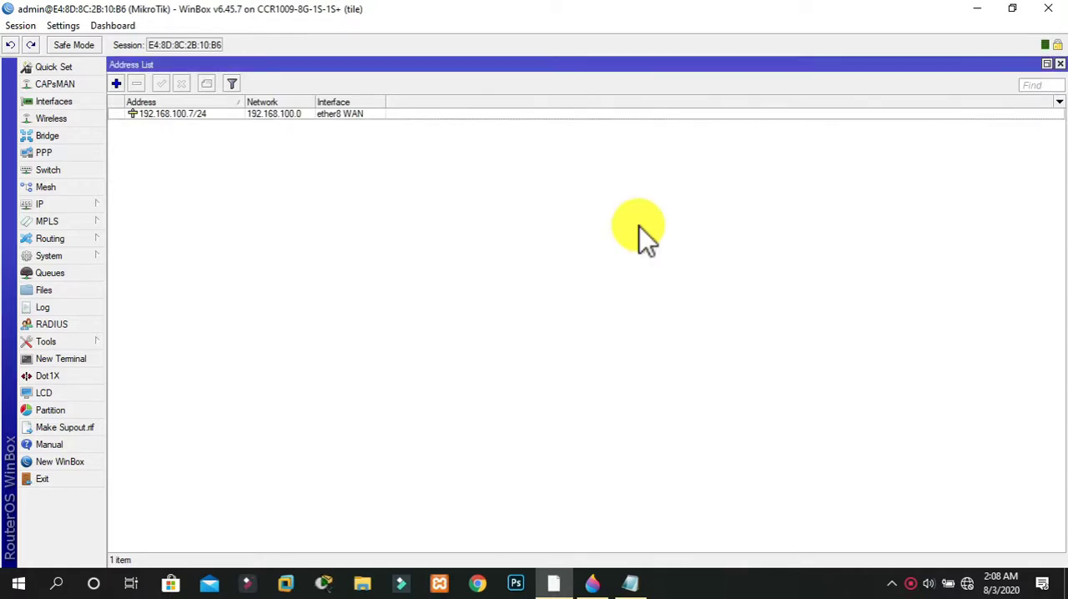
Add the comment "WAN IP ADDRESS" to the 192.168.100.7/24 address entry
right_click(249, 118)
click(300, 347)
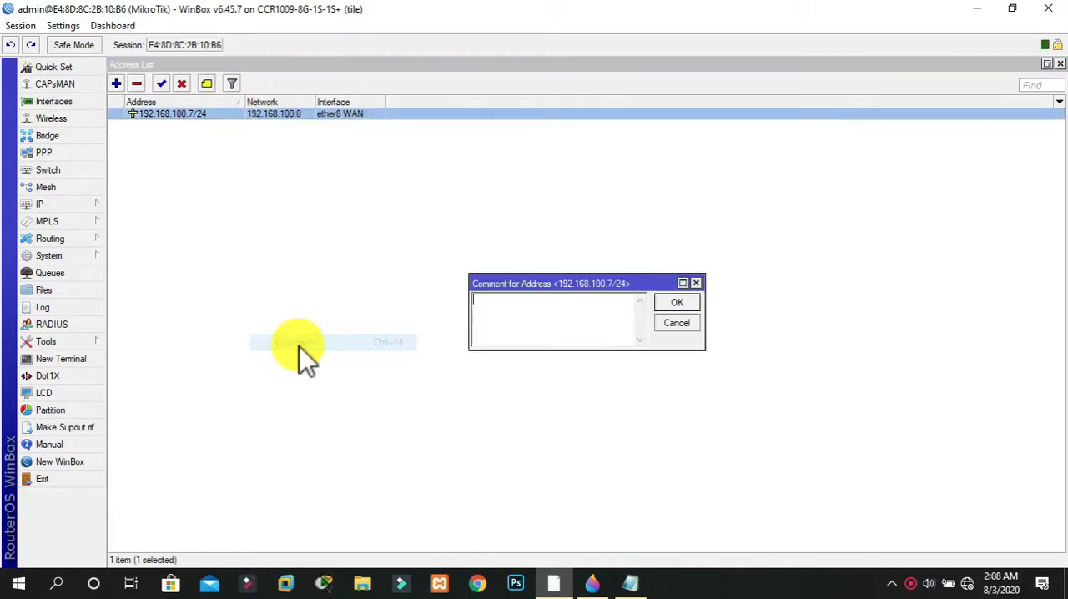
text(WAN)
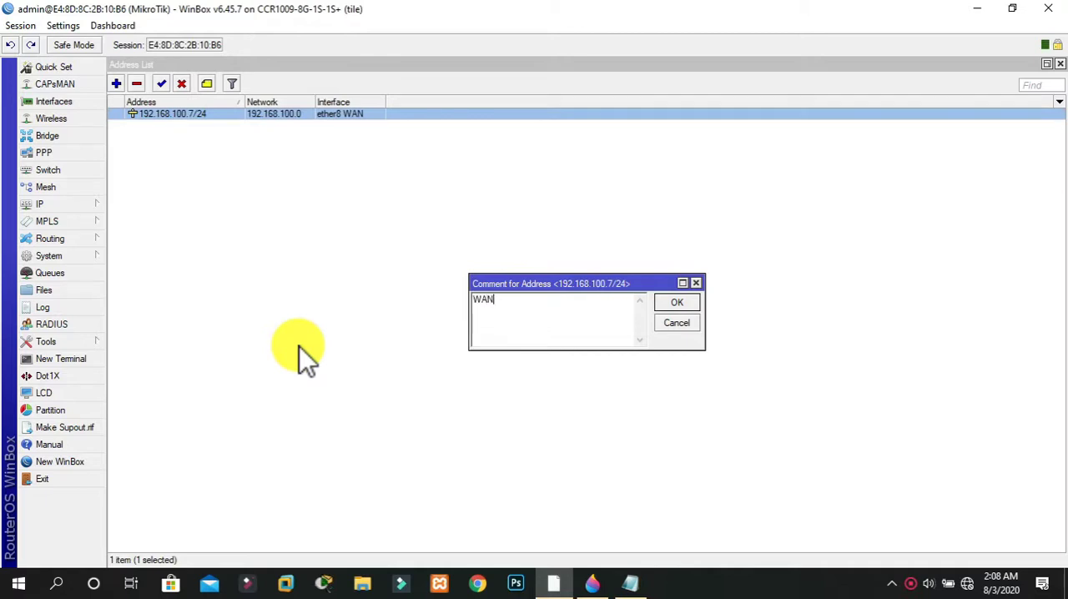
text( IP ADDRE)
key(BackSpace)
text(RESS)
click(676, 300)
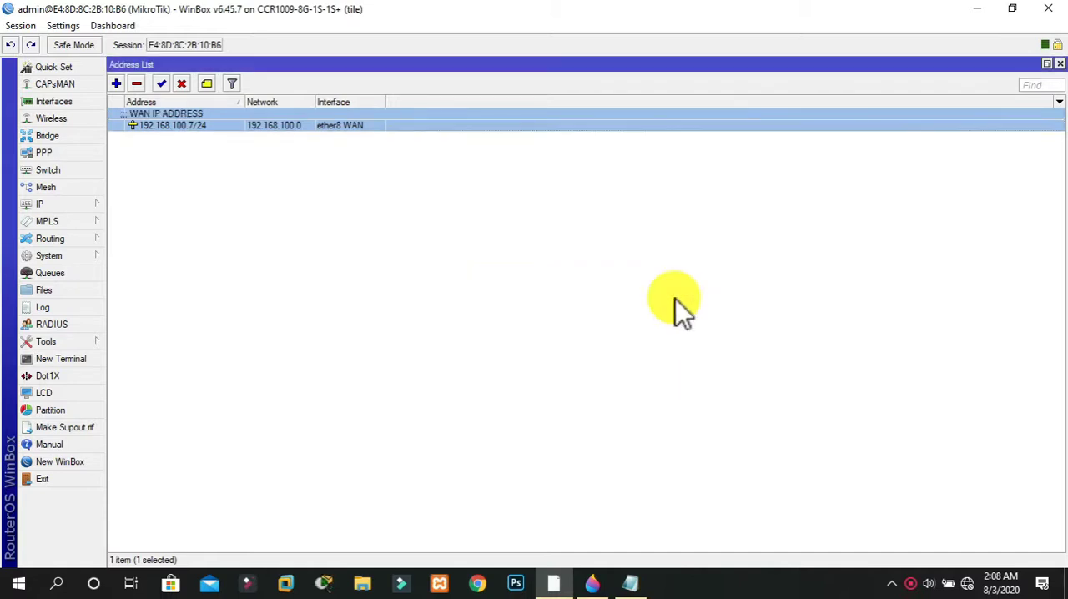
click(530, 216)
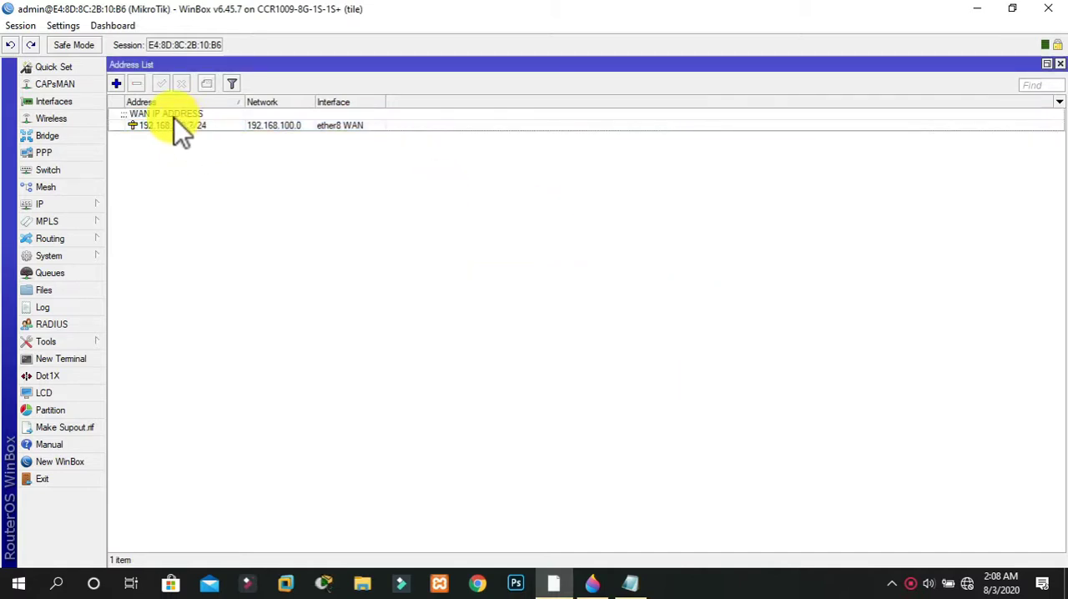
Add the IP address 192.168.10.1/24 on interface ether5 LAN and apply it
click(116, 85)
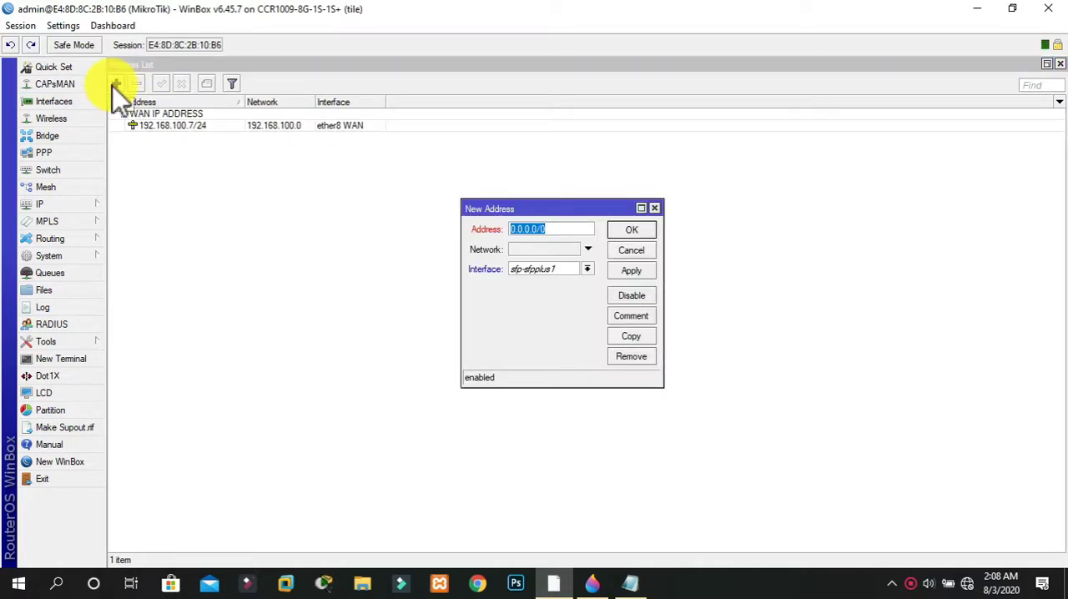
text(192.168.10)
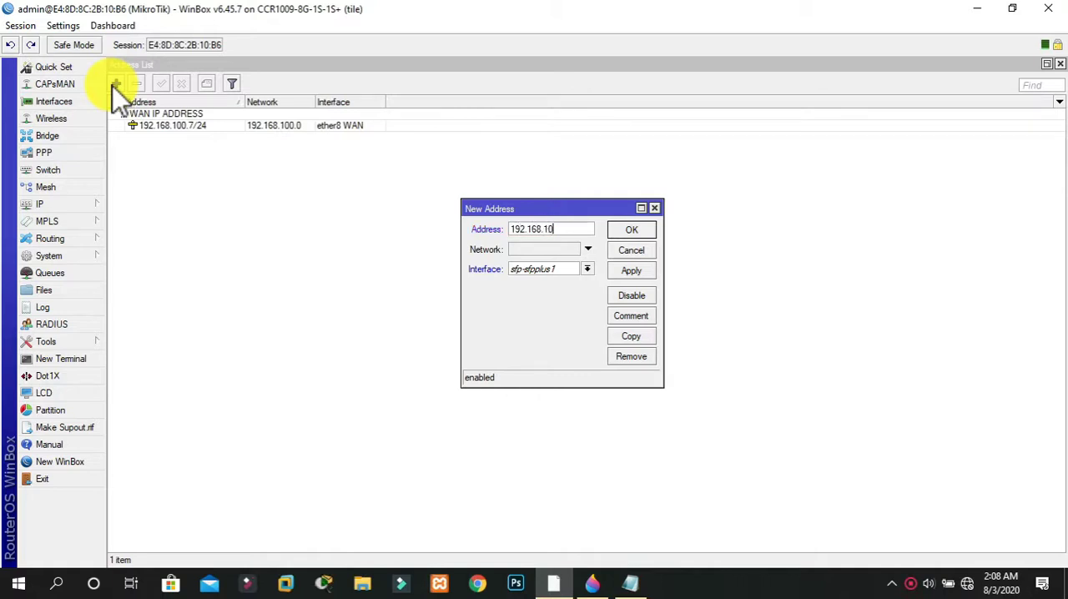
text(.1/24)
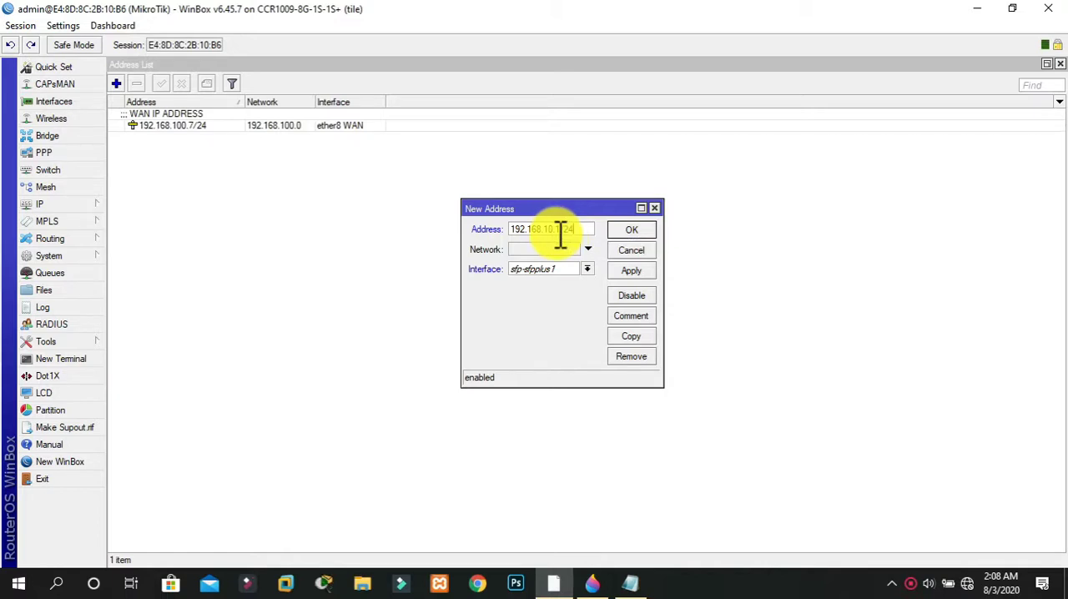
click(588, 271)
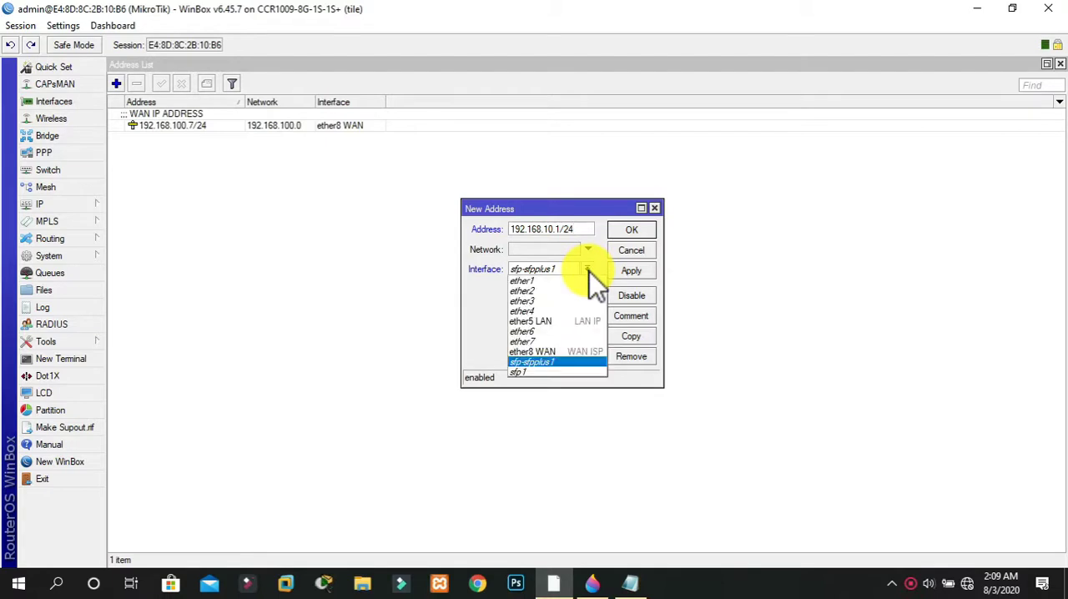
click(560, 323)
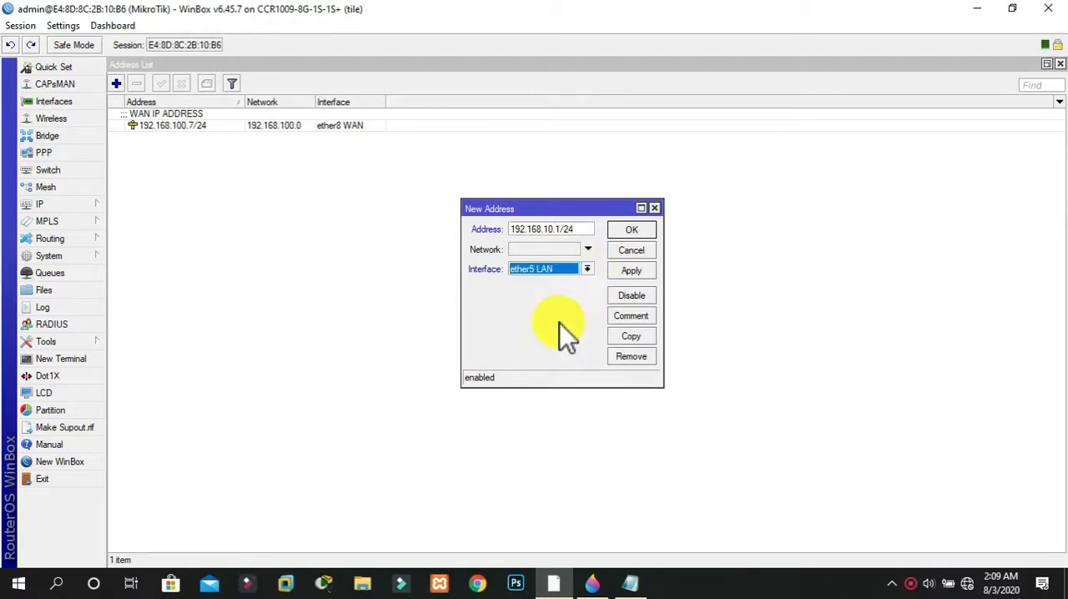
click(633, 269)
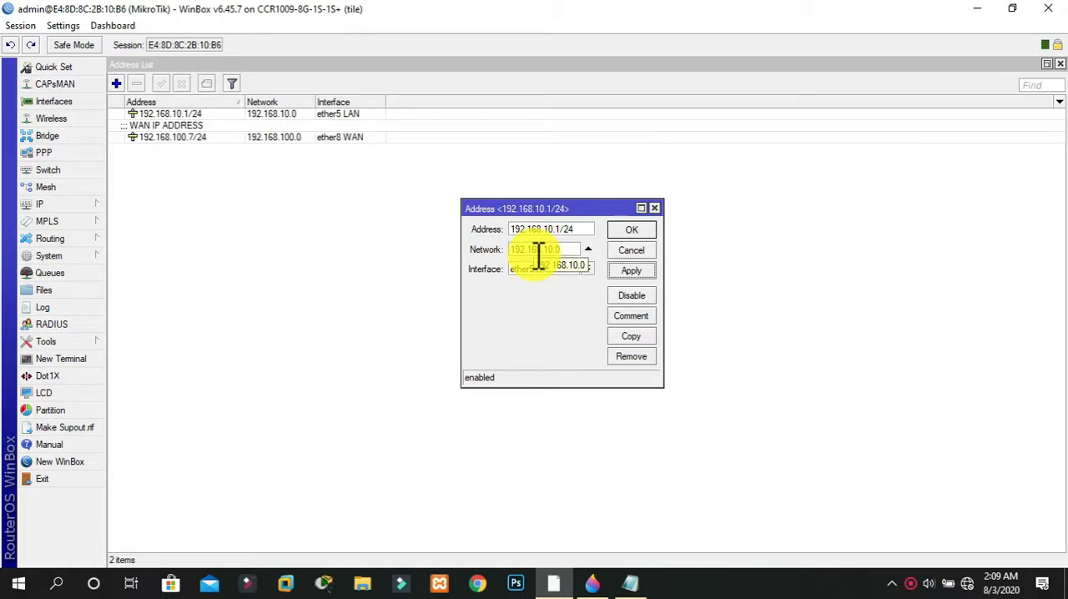
Add the comment "LAN IP ADDRESS" to the 192.168.10.1/24 address and close its settings
click(630, 316)
text(LAN IP)
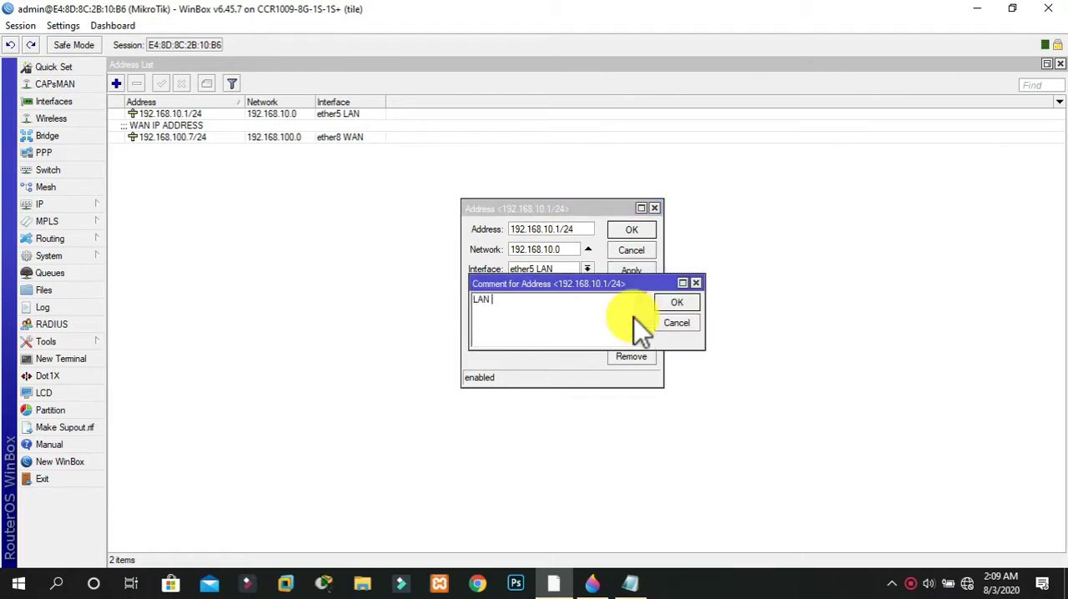
text( ADDRESS)
click(690, 304)
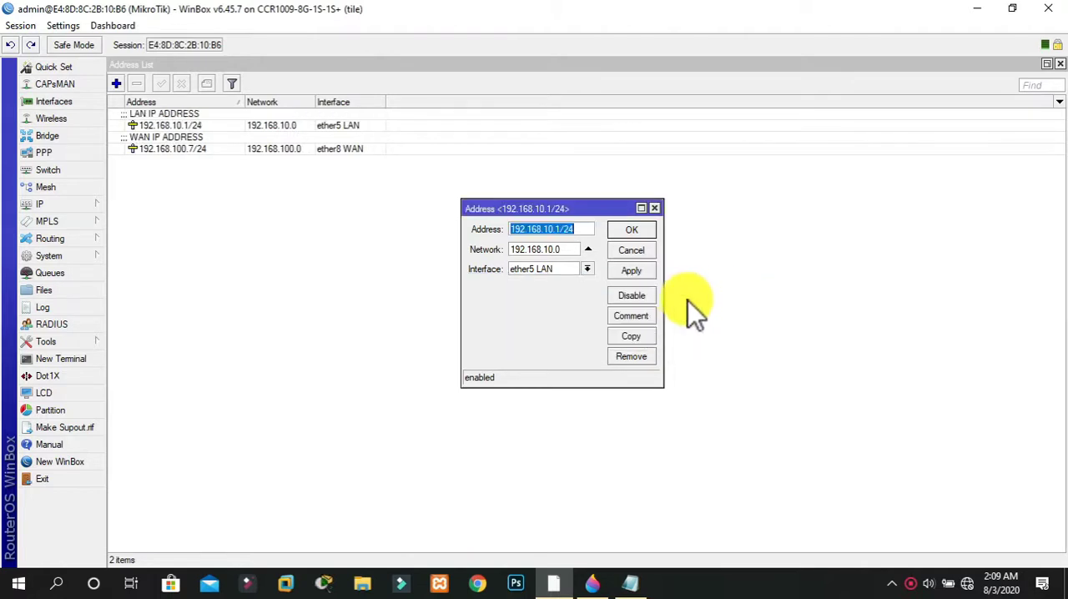
click(627, 232)
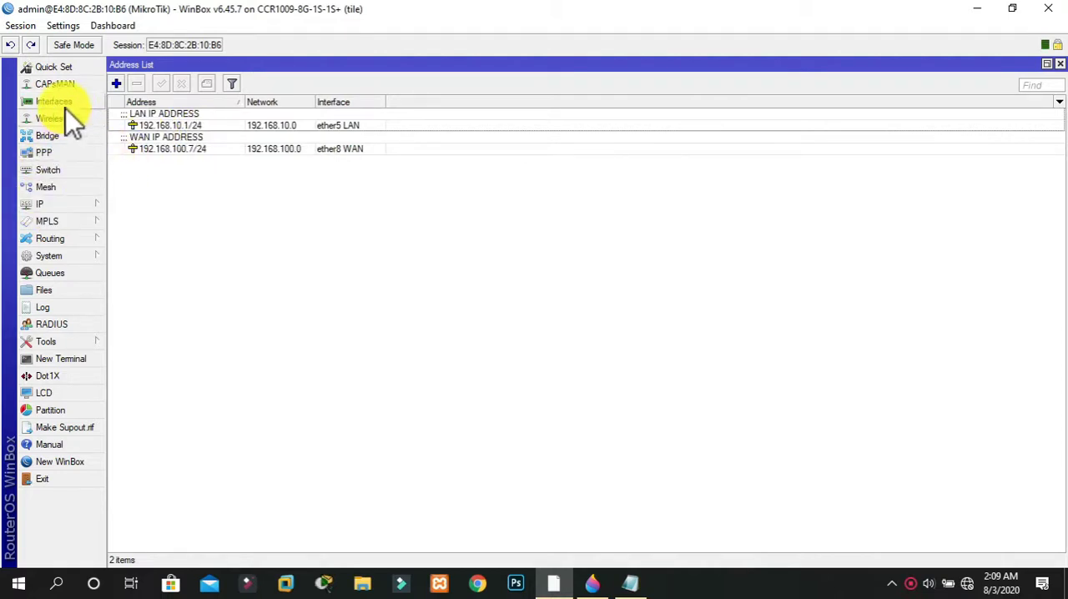
Open the IP route list and widen the destination address column to show the full addresses
click(48, 204)
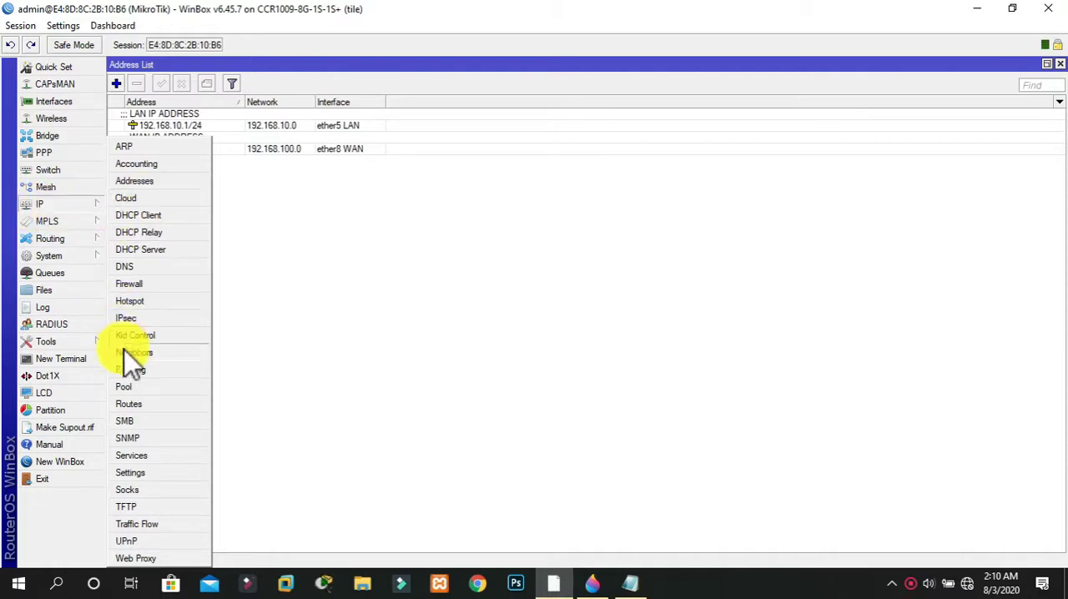
click(132, 407)
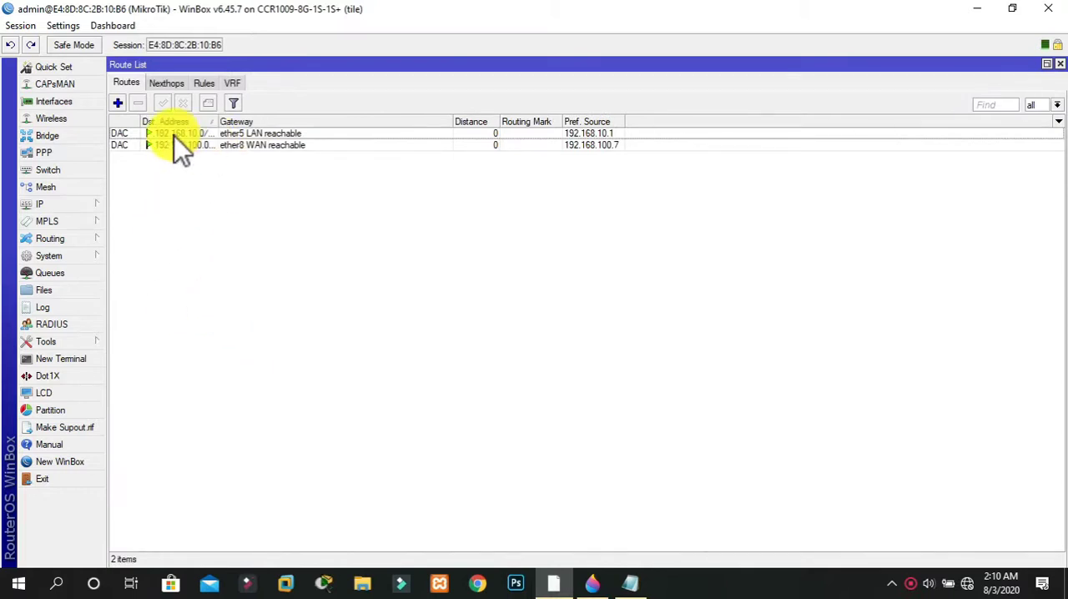
drag(218, 120, 257, 118)
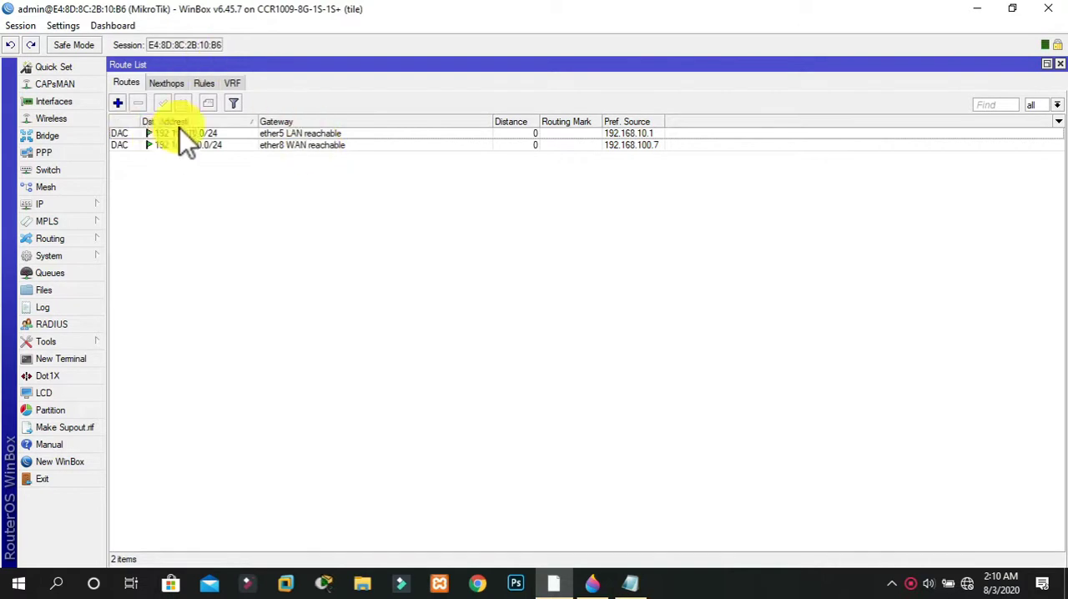
Add a default route for destination 0.0.0.0/0 with gateway 192.168.100.1, apply it and close its settings
click(120, 104)
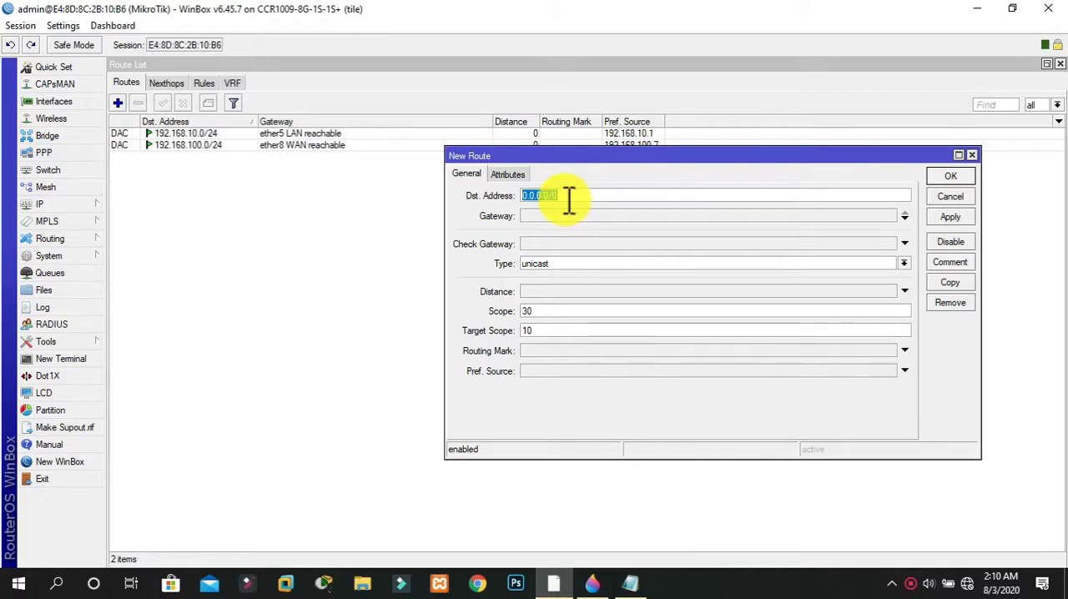
click(537, 216)
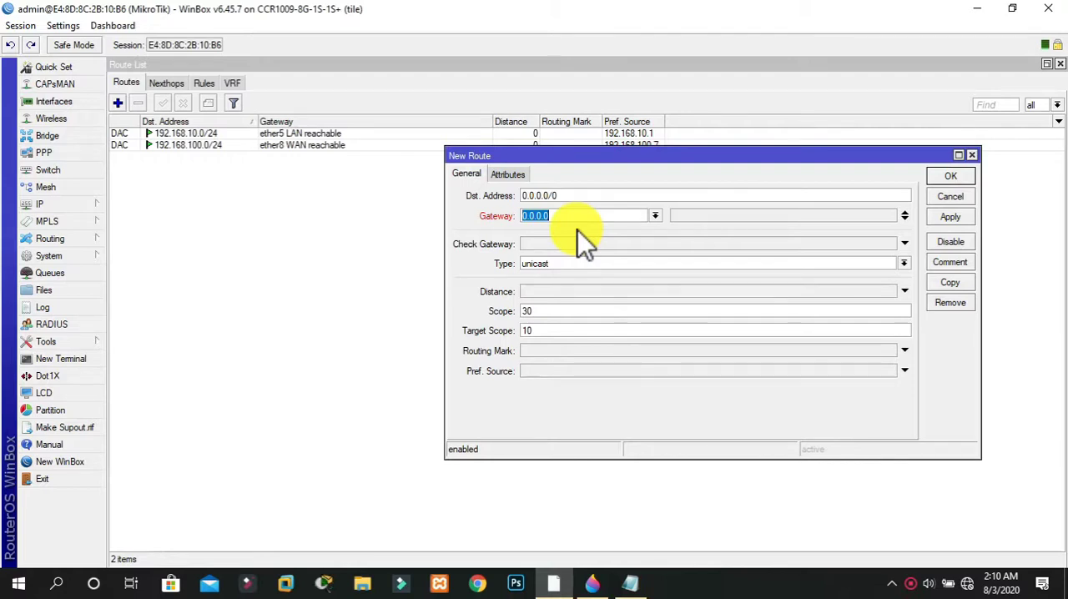
text(192)
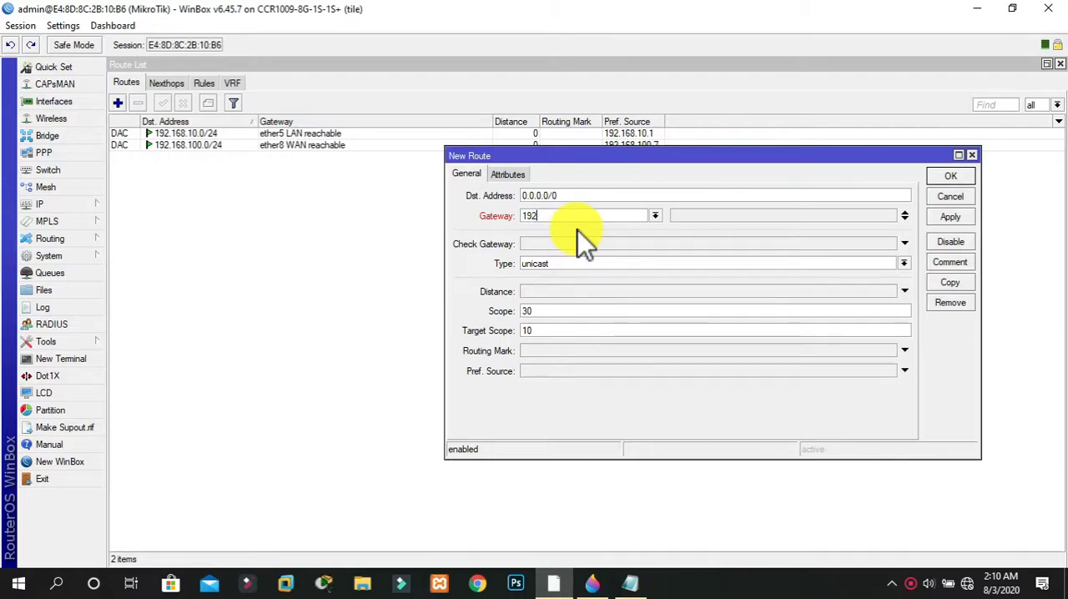
text(.168.100.1)
click(945, 217)
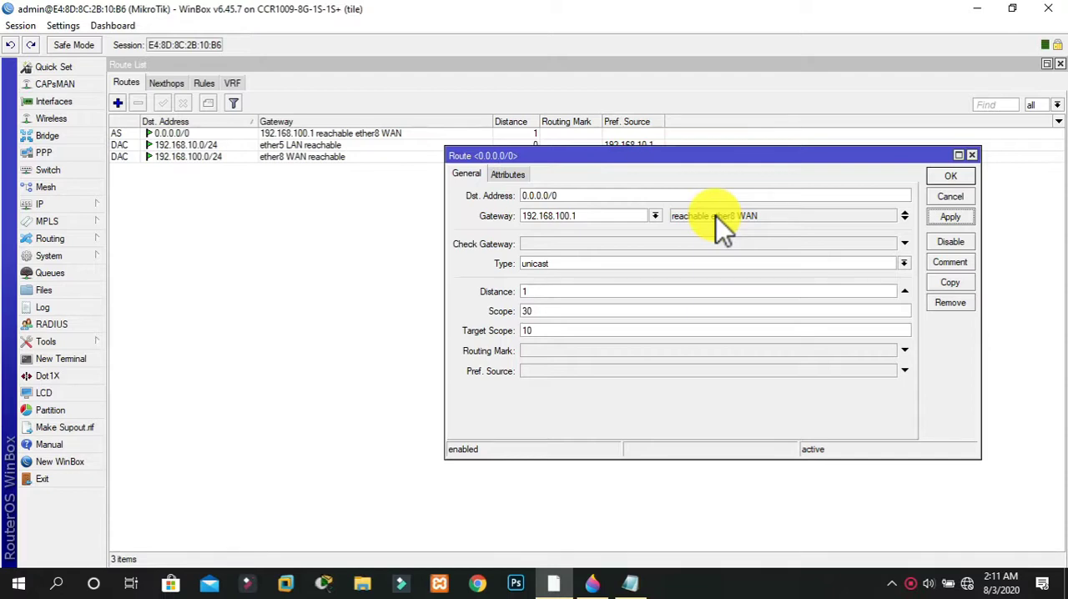
click(959, 178)
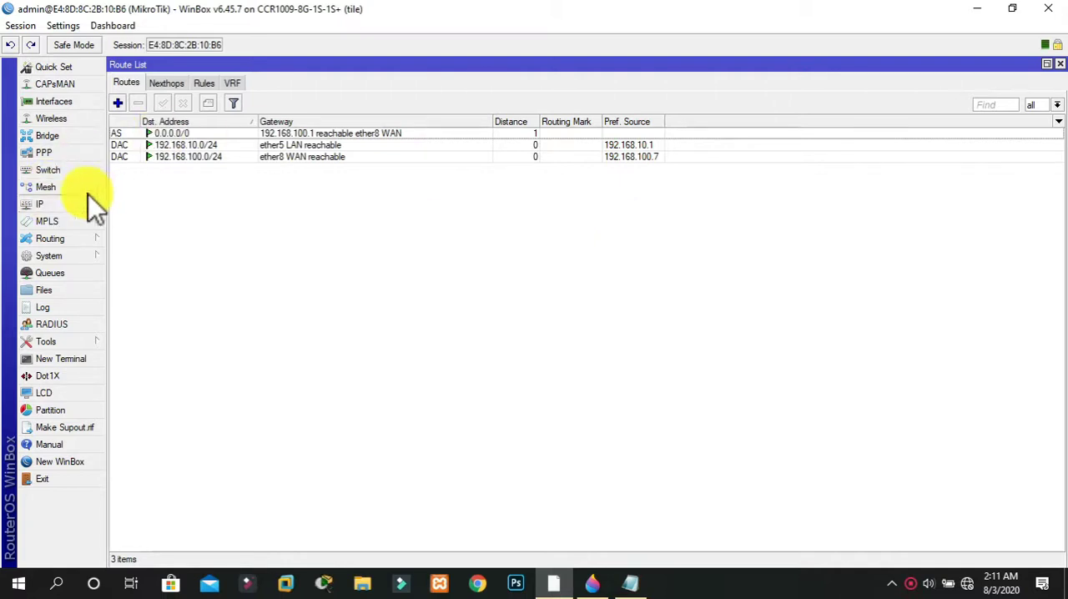
Set the router's DNS servers to 8.8.8.8 and 9.9.9.9 and save the DNS settings
click(68, 201)
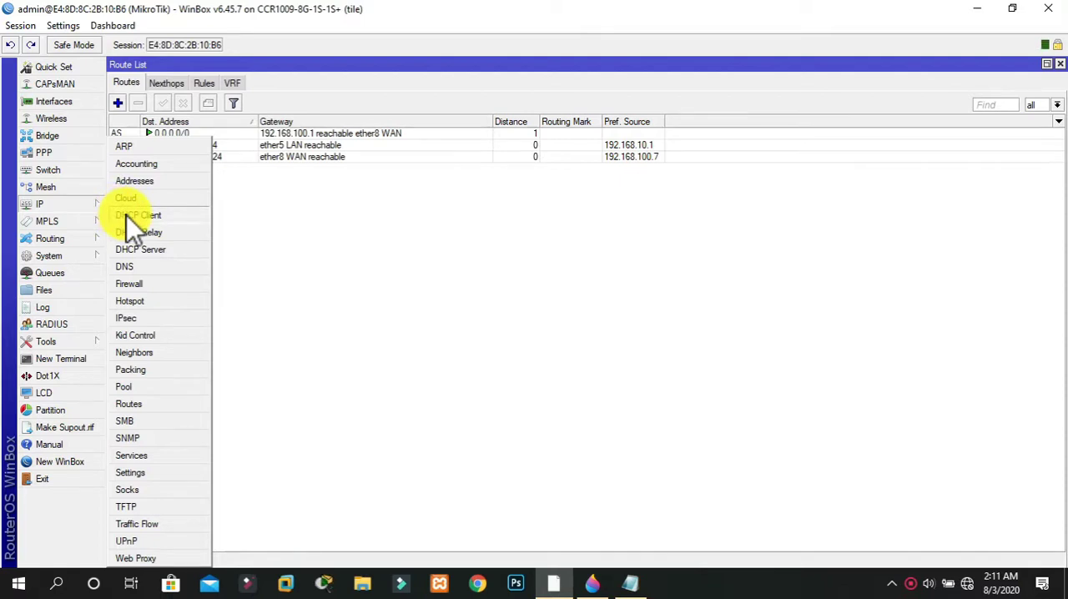
click(135, 266)
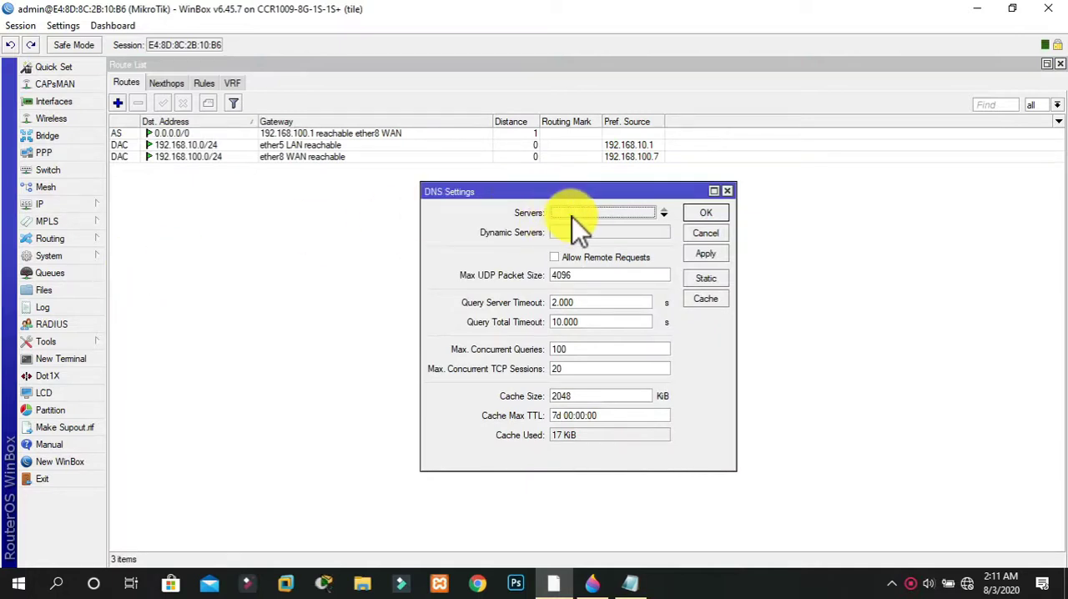
click(593, 210)
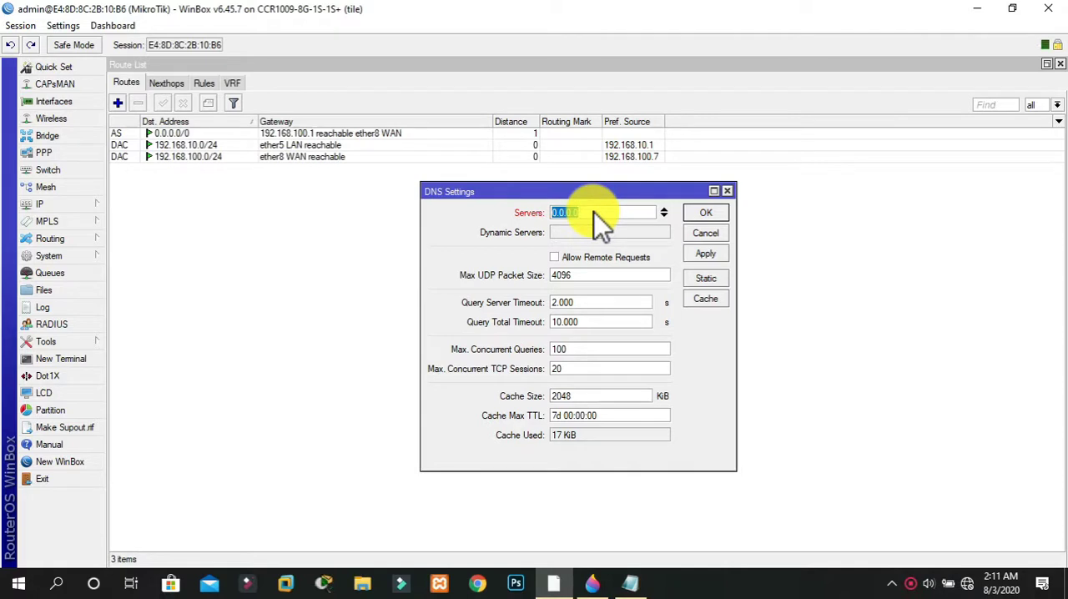
text(8.8.8.8)
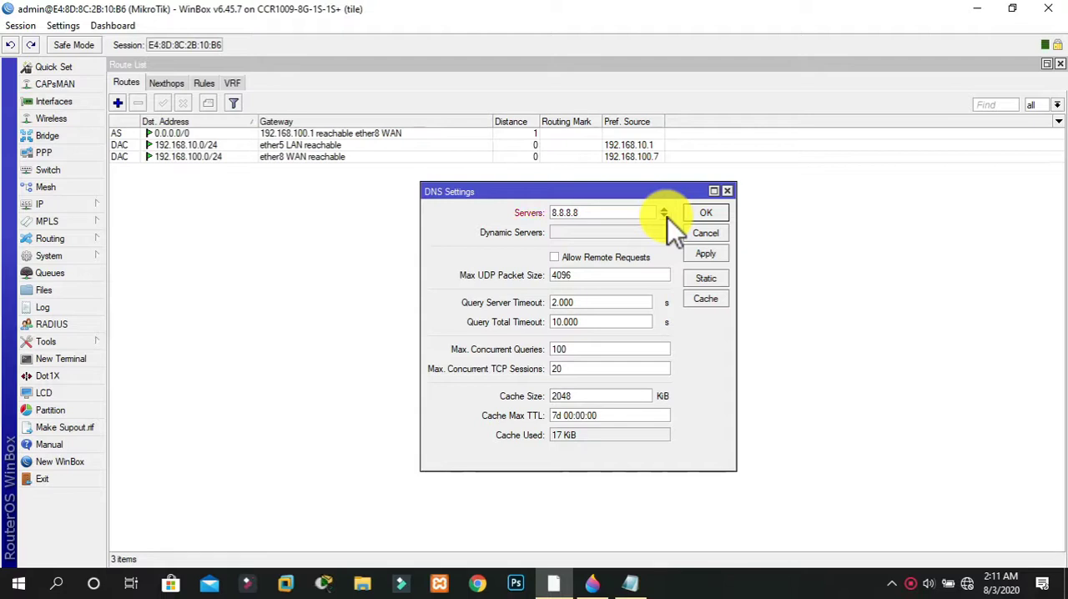
click(664, 216)
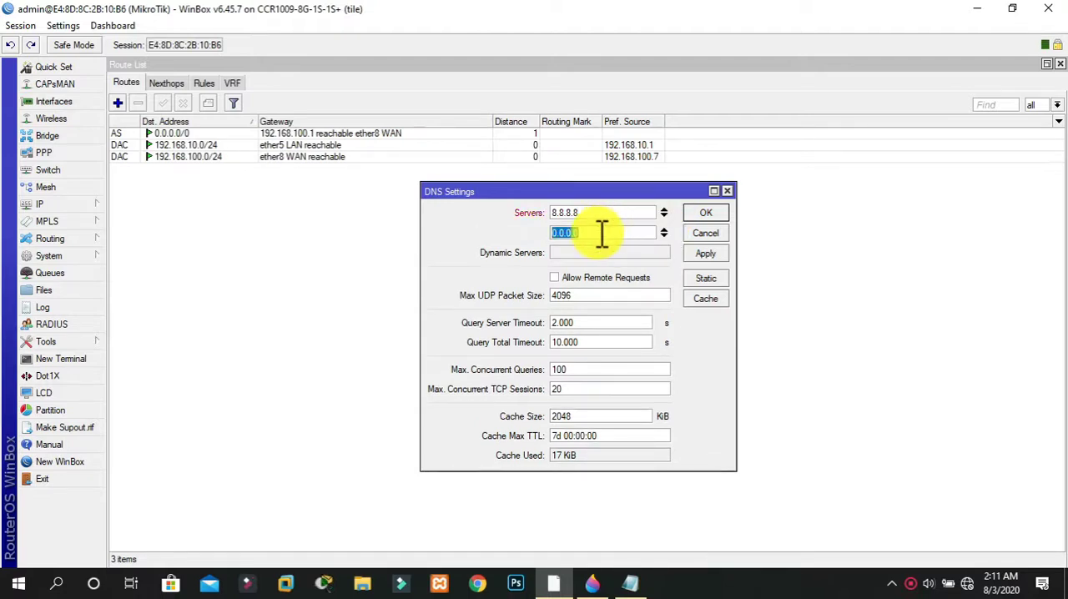
text(9.9.9.9)
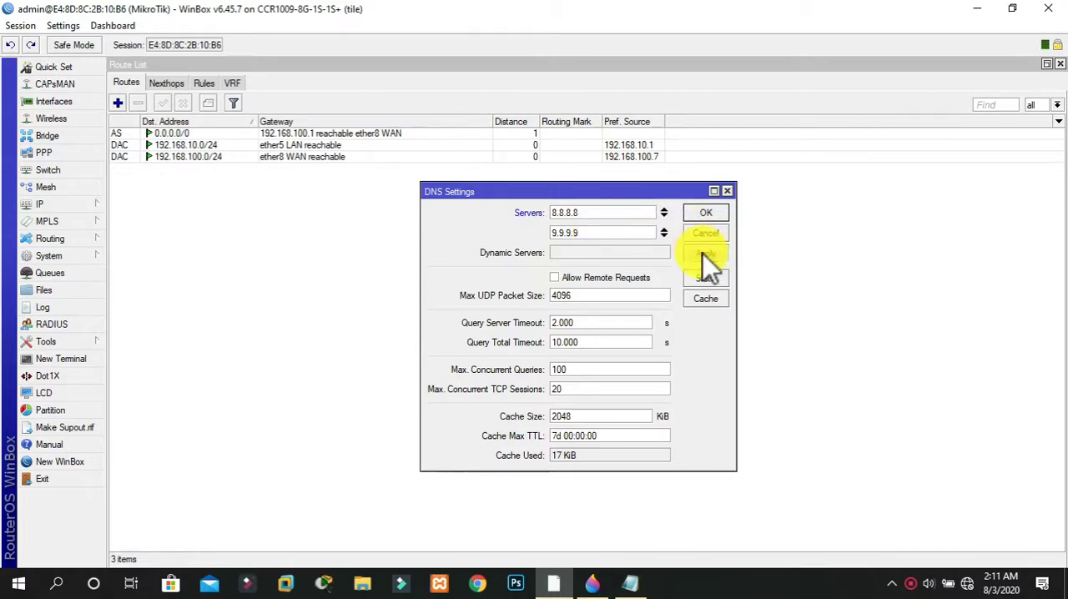
click(702, 212)
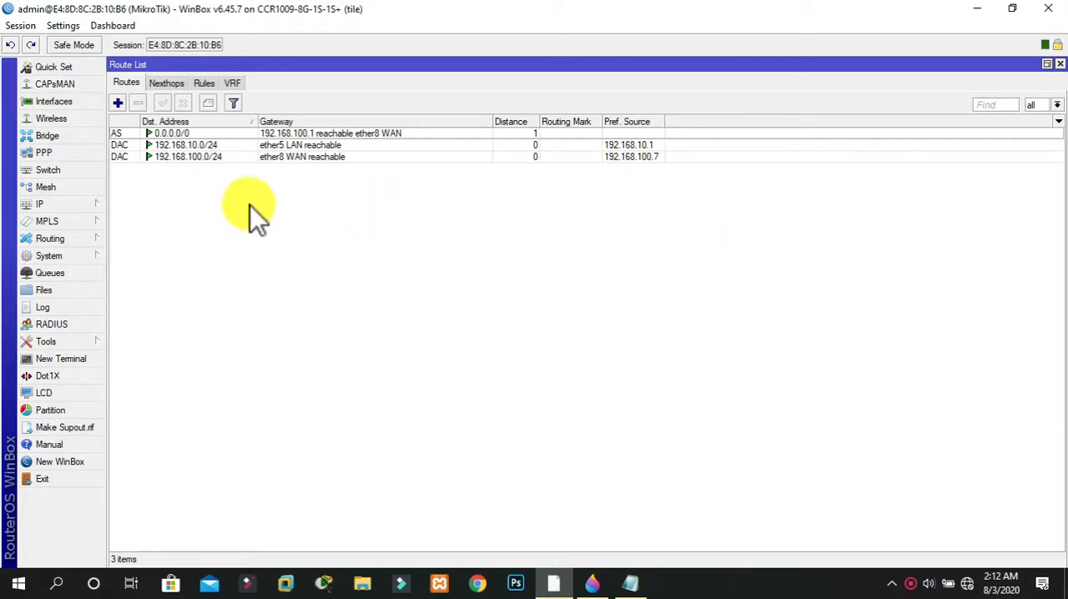
Add a firewall NAT rule in the srcnat chain with the action masquerade, apply it and close its settings
click(80, 207)
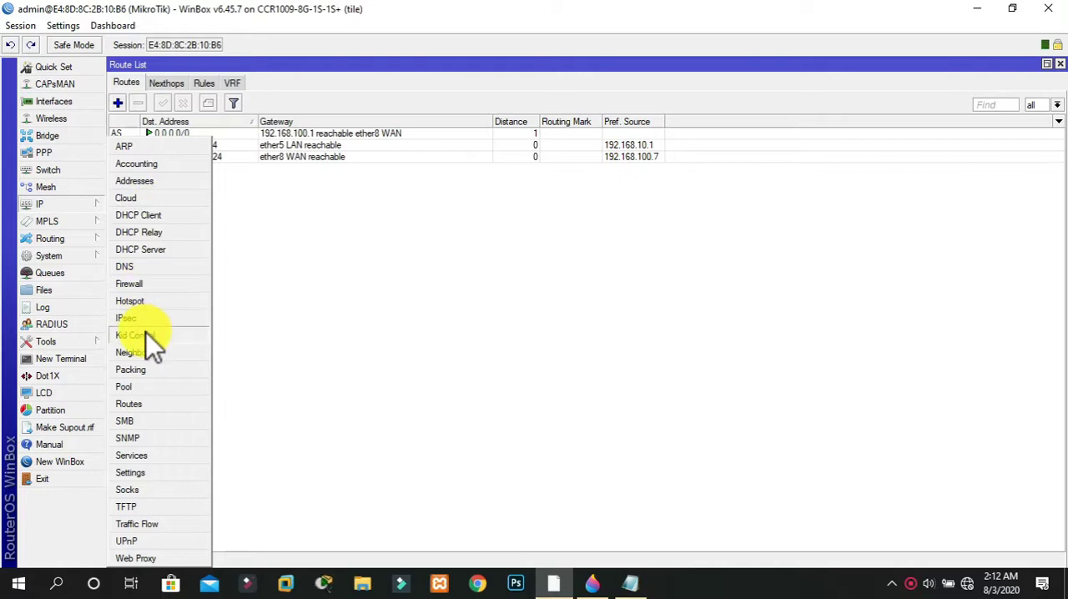
click(134, 282)
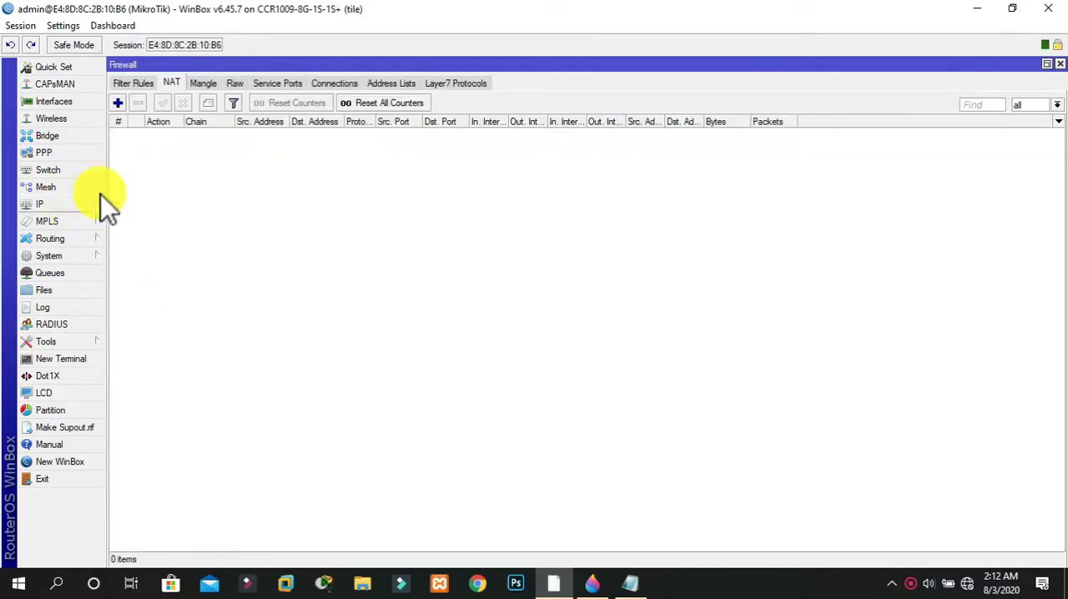
click(145, 88)
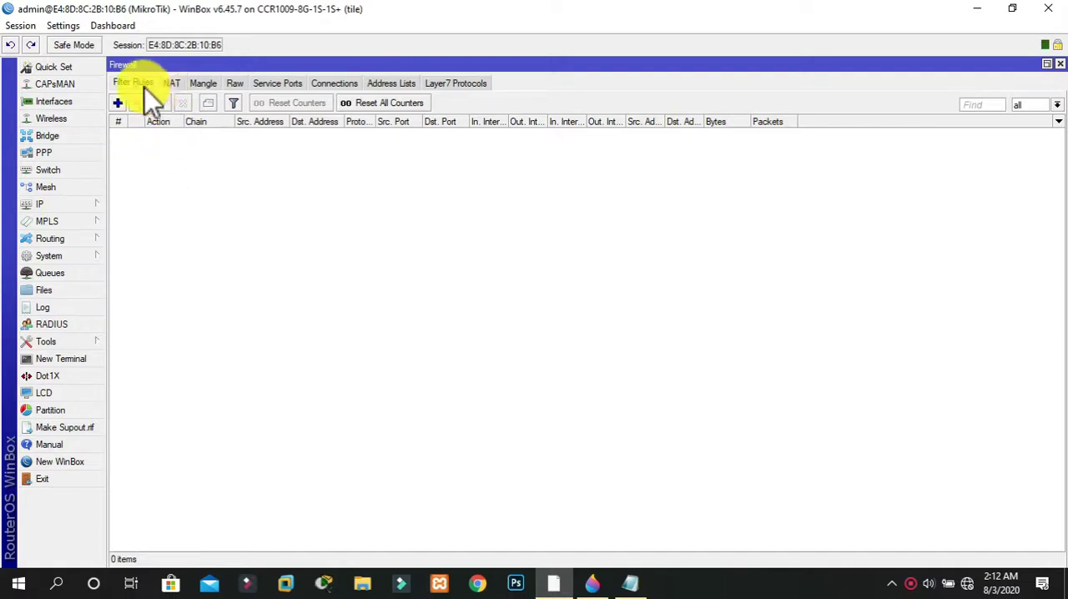
click(179, 82)
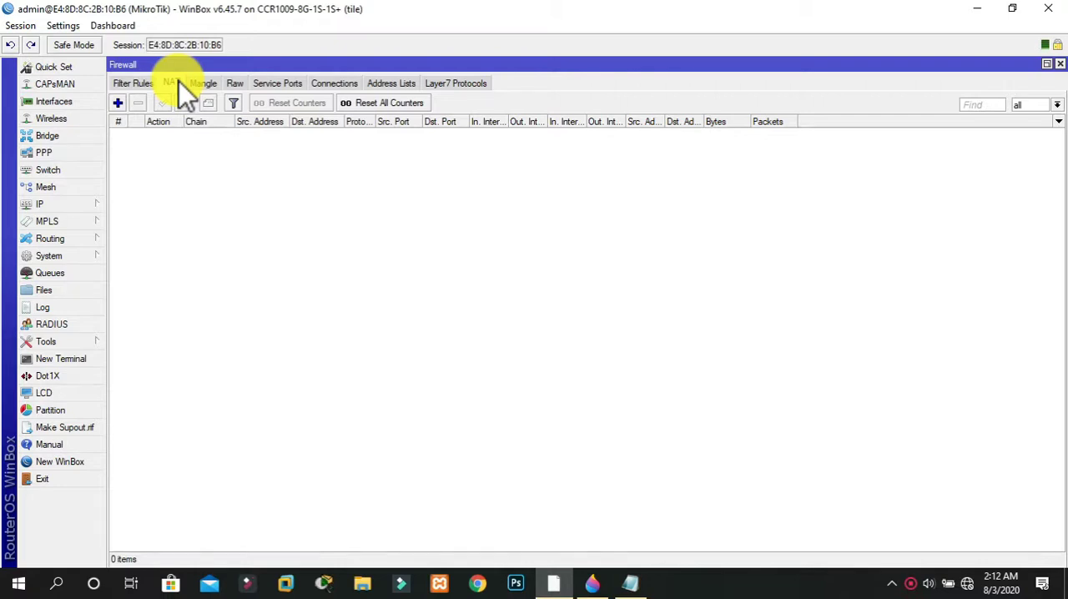
click(121, 102)
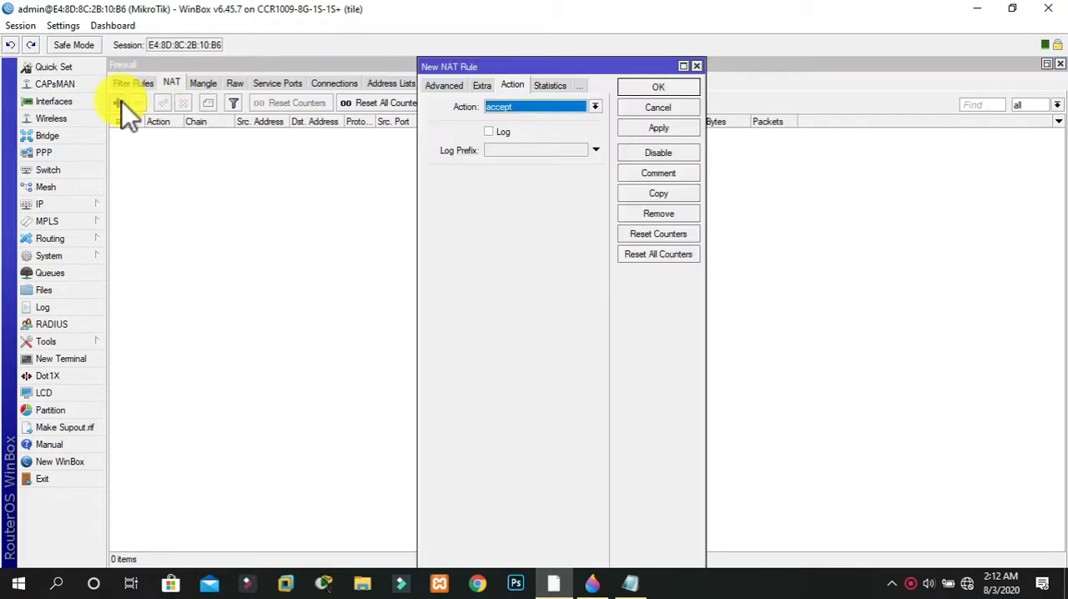
click(517, 107)
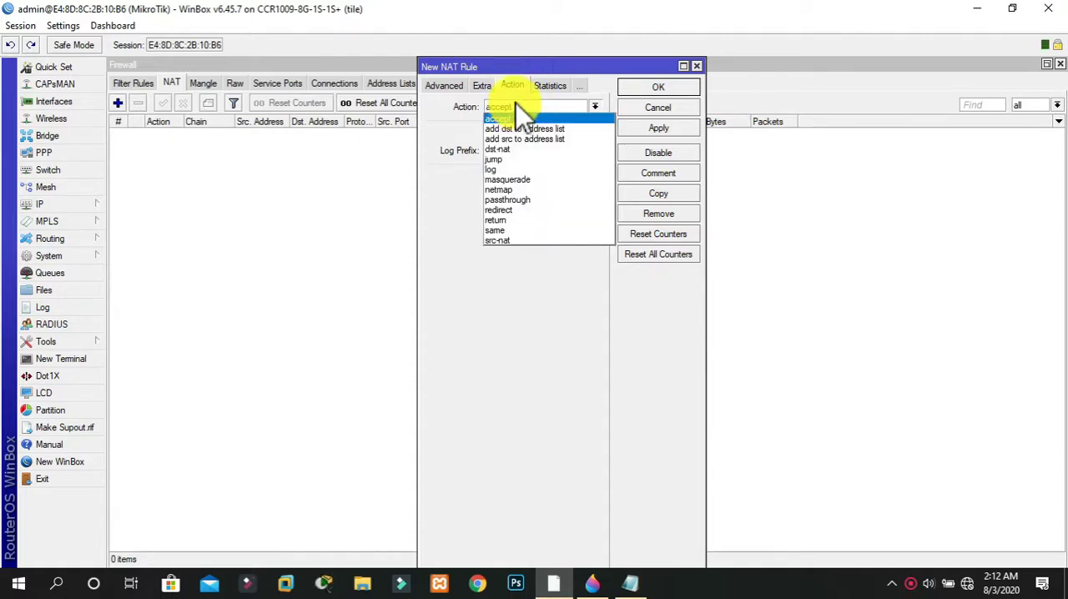
click(510, 180)
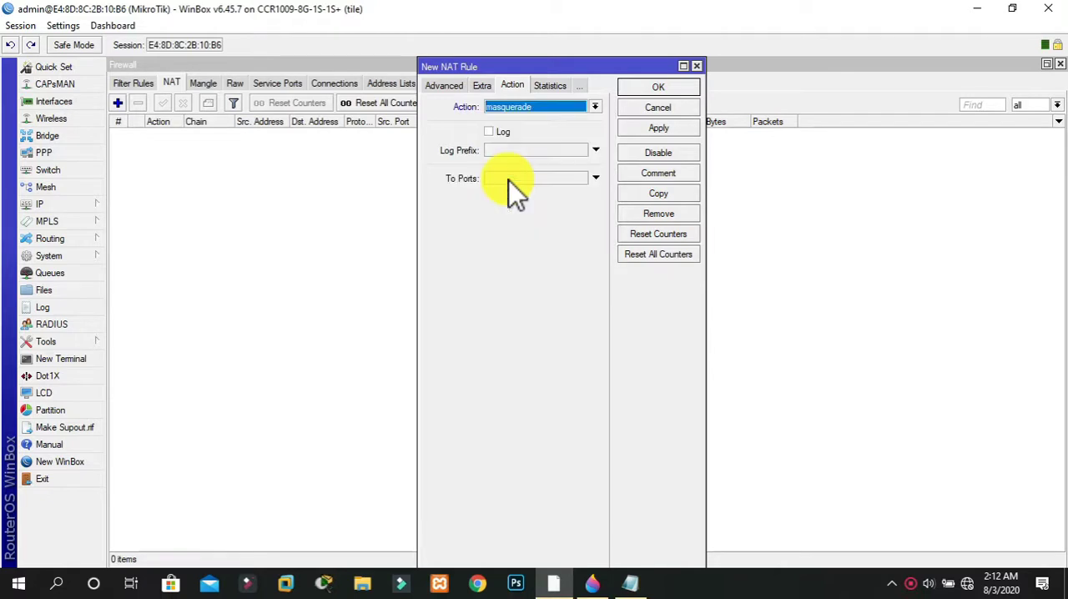
click(672, 127)
click(658, 87)
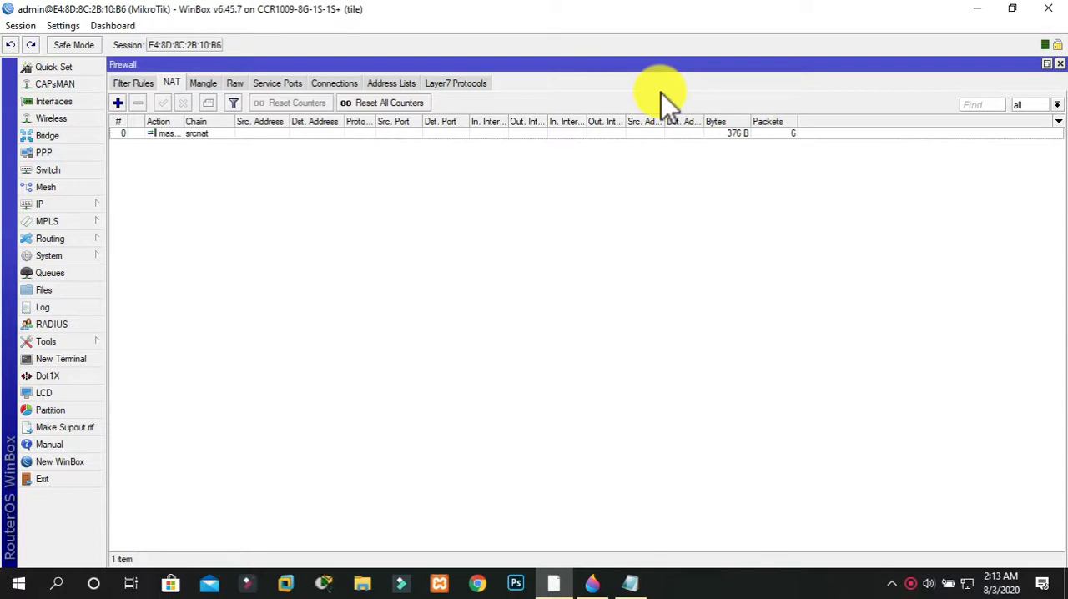
Review the configured interfaces, IP addresses, routes, DNS servers and the firewall NAT rule
click(55, 107)
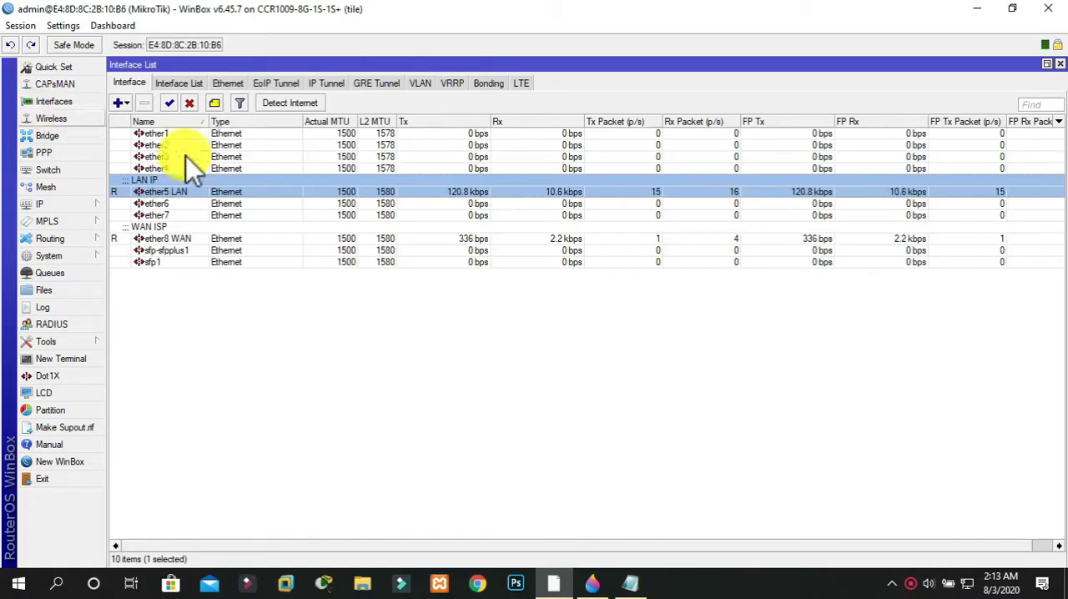
click(59, 203)
click(150, 181)
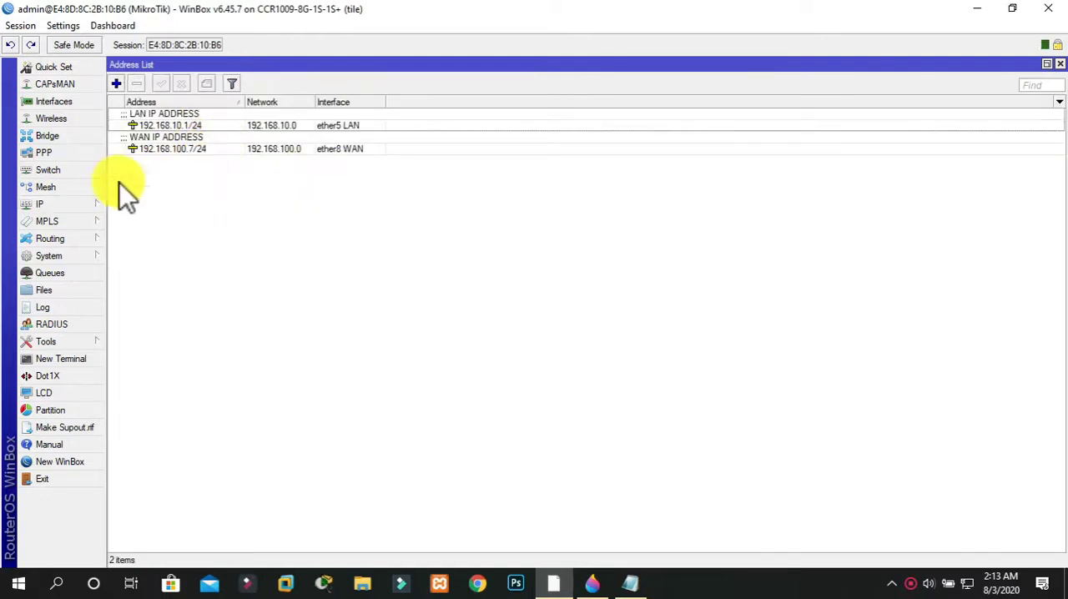
click(83, 203)
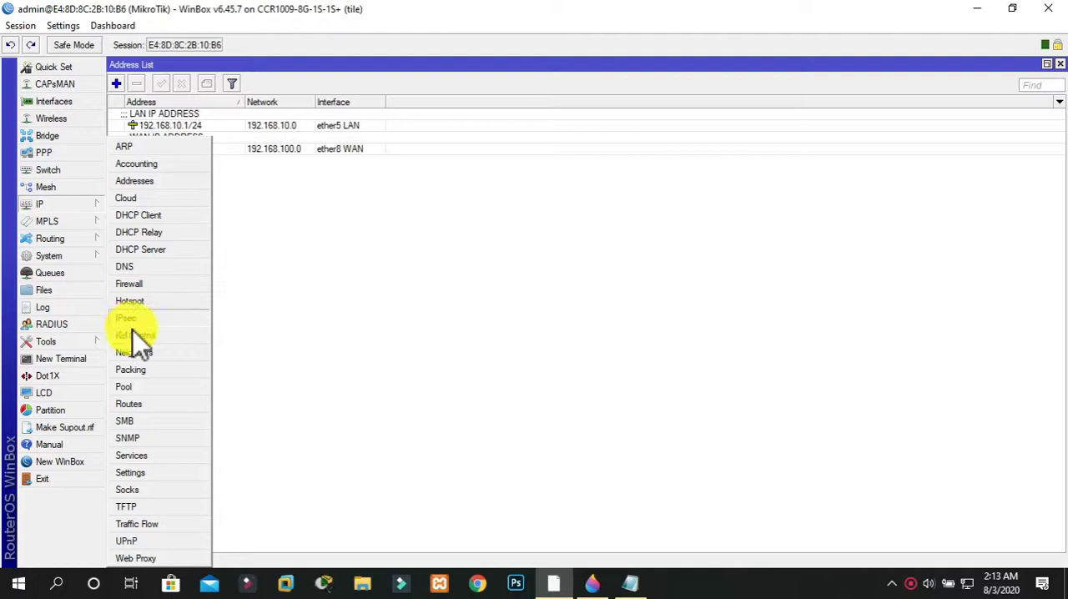
click(127, 402)
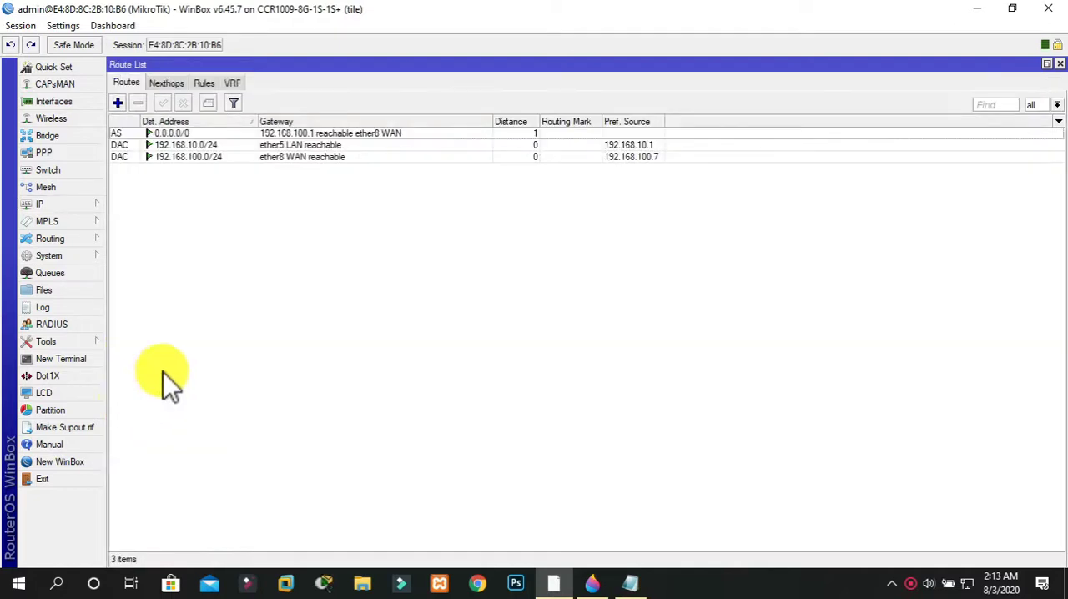
click(78, 202)
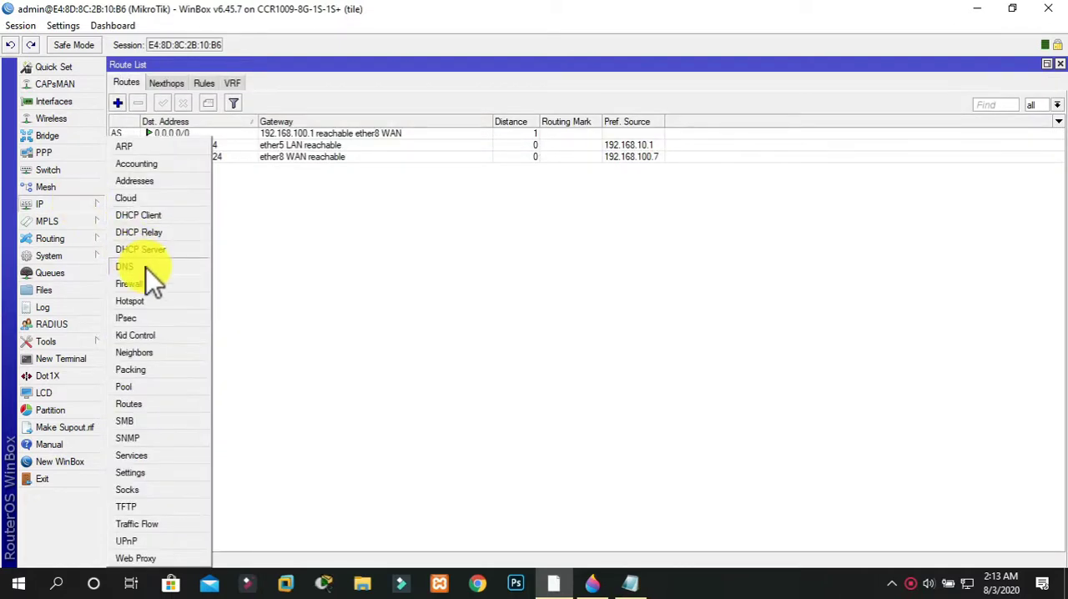
click(146, 268)
click(55, 207)
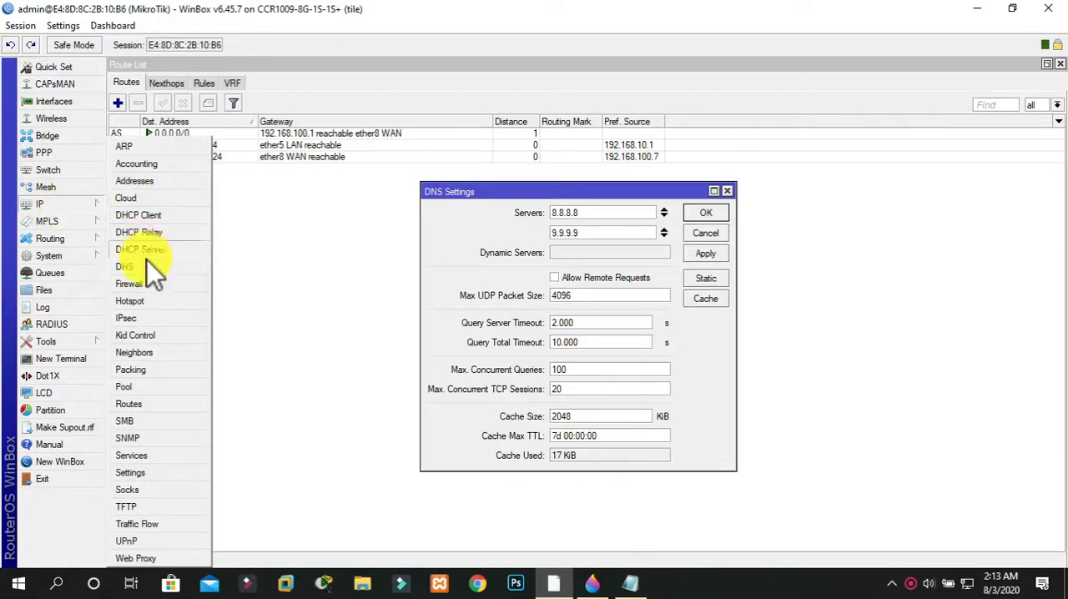
click(144, 288)
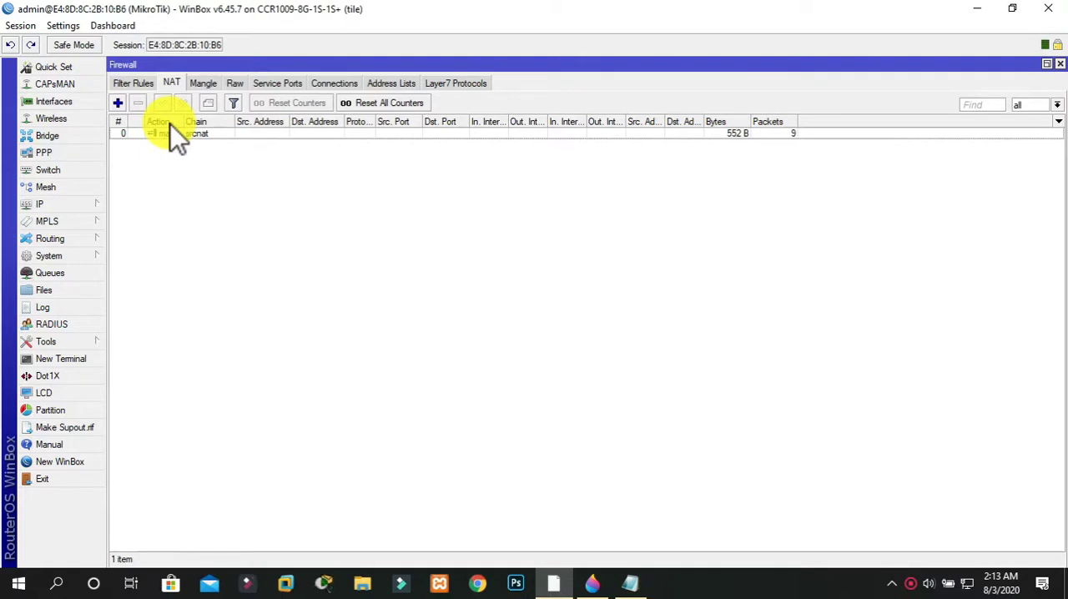
Switch to the Windows network settings and open the Ethernet adapter's Internet Protocol Version 4 (TCP/IPv4) properties
click(985, 10)
right_click(963, 582)
click(959, 561)
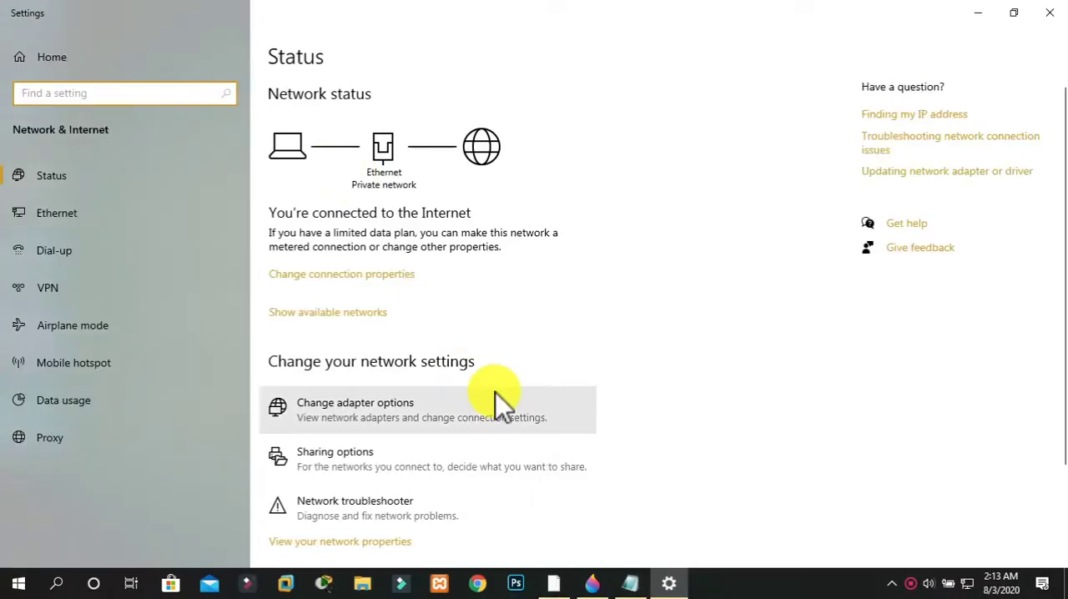
click(630, 583)
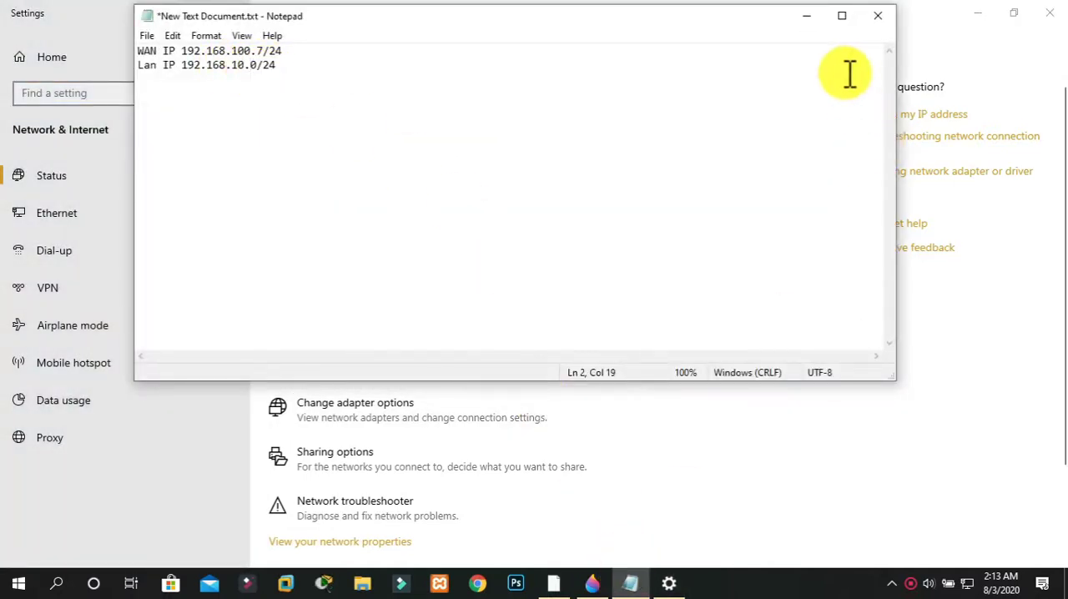
click(806, 15)
click(434, 404)
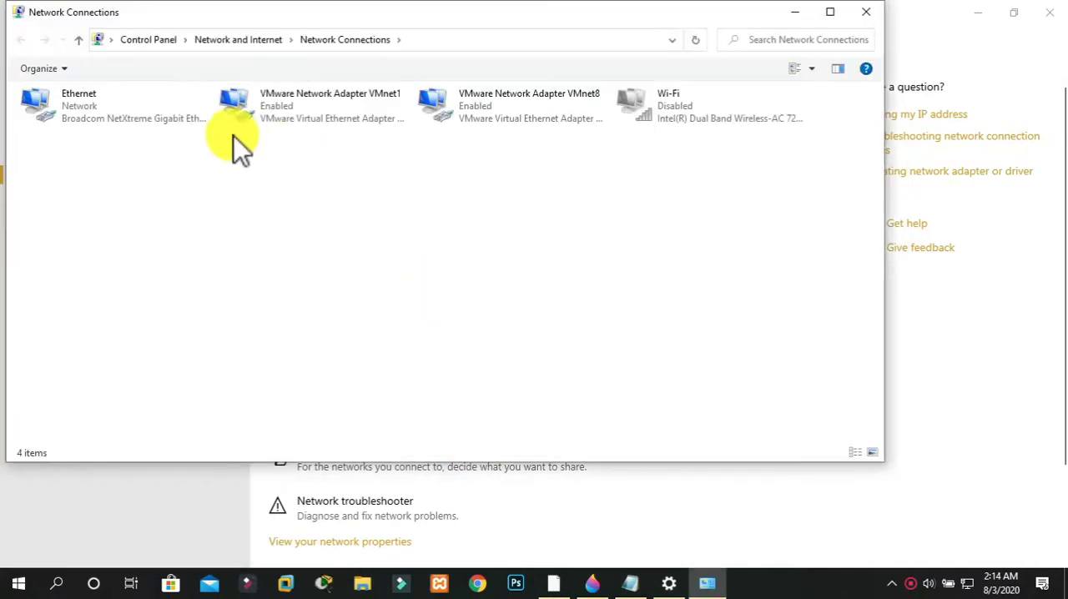
double_click(181, 116)
click(455, 422)
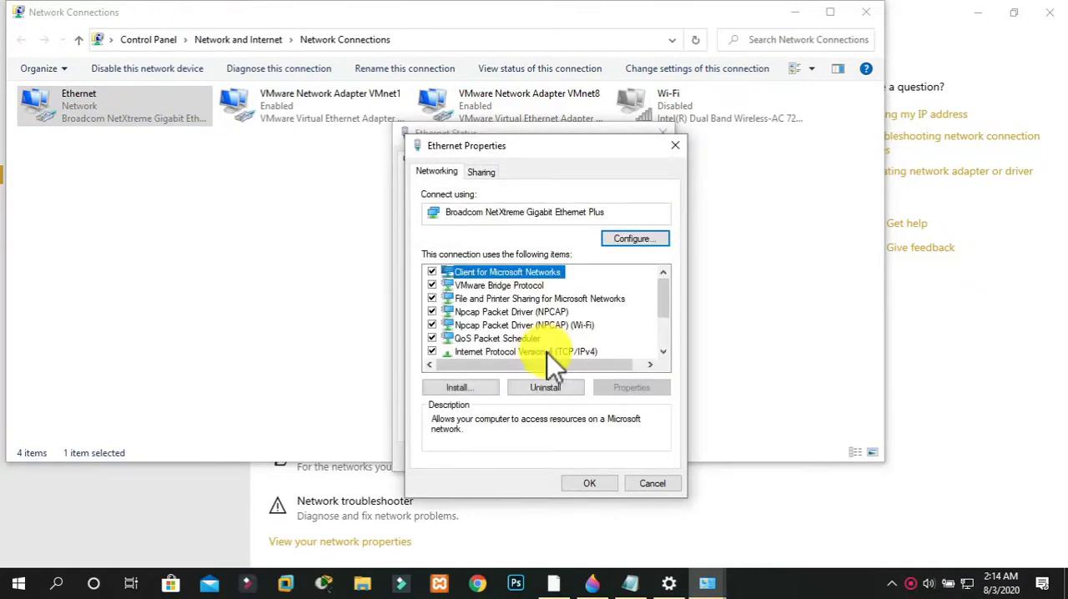
double_click(548, 351)
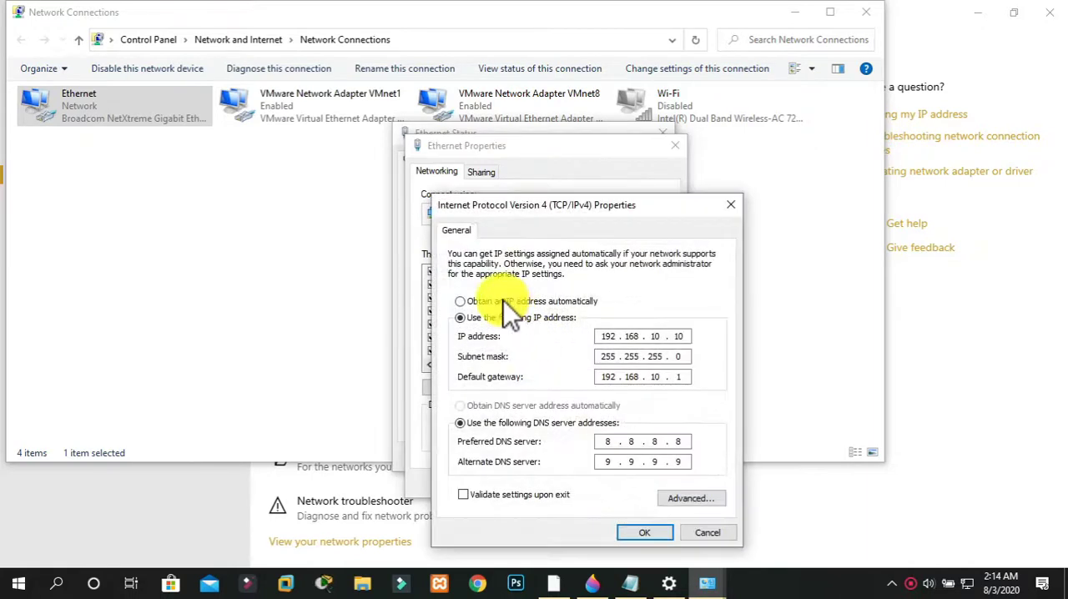
Set the Ethernet adapter to obtain its IP address and DNS server address automatically, save the settings and close the connection windows
click(504, 301)
click(498, 406)
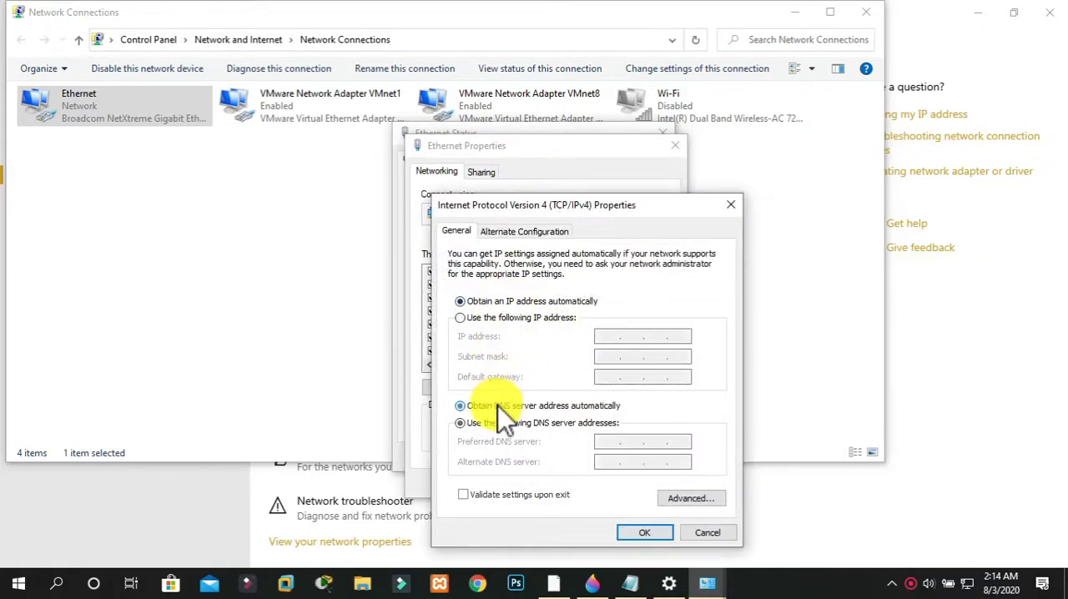
click(503, 320)
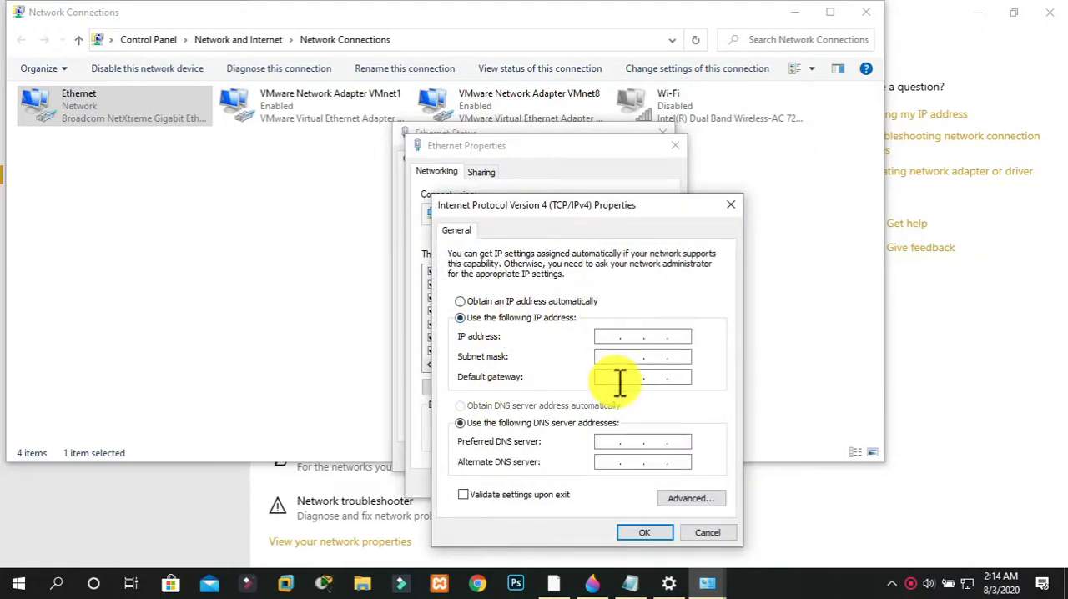
click(657, 533)
click(641, 346)
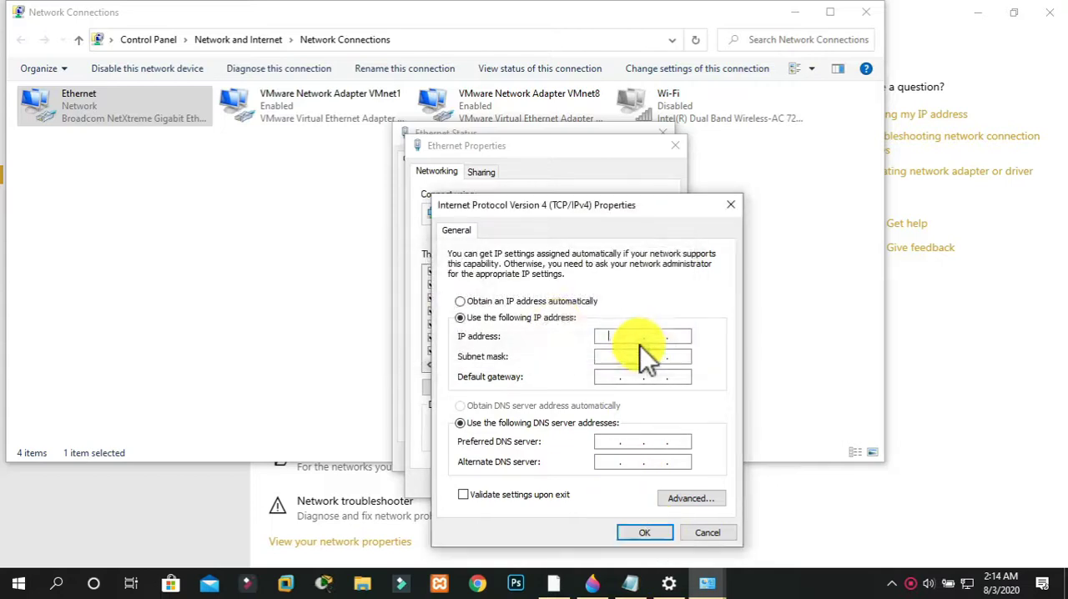
click(549, 302)
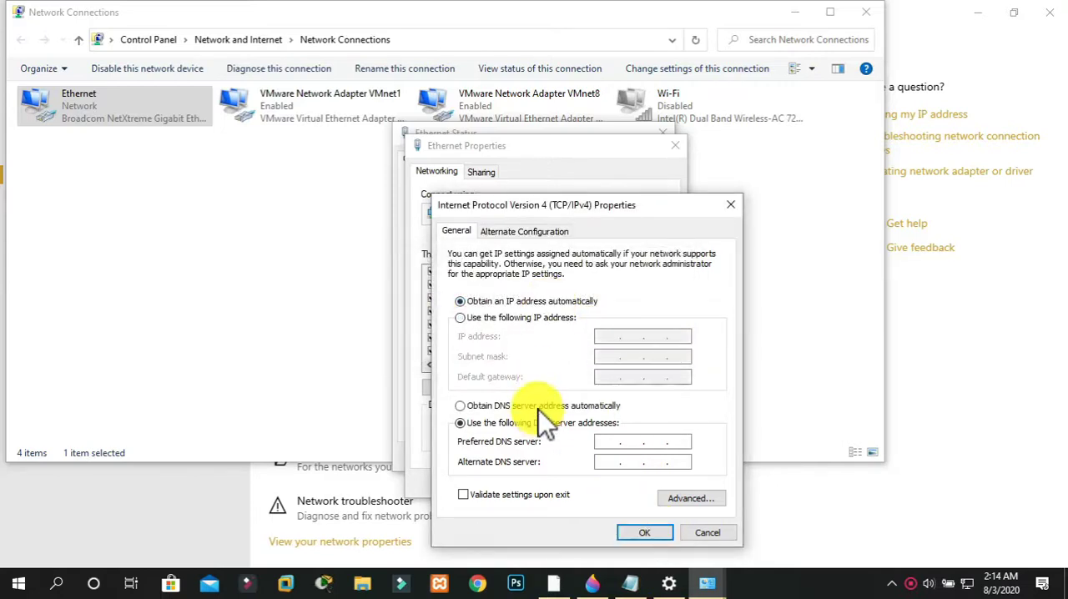
click(539, 408)
click(637, 530)
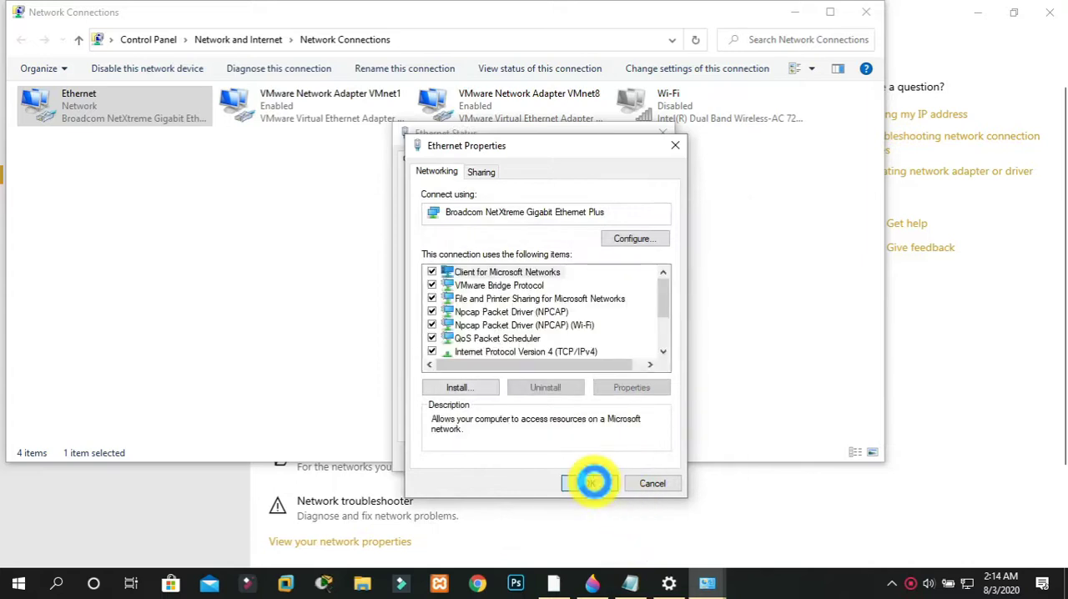
click(644, 476)
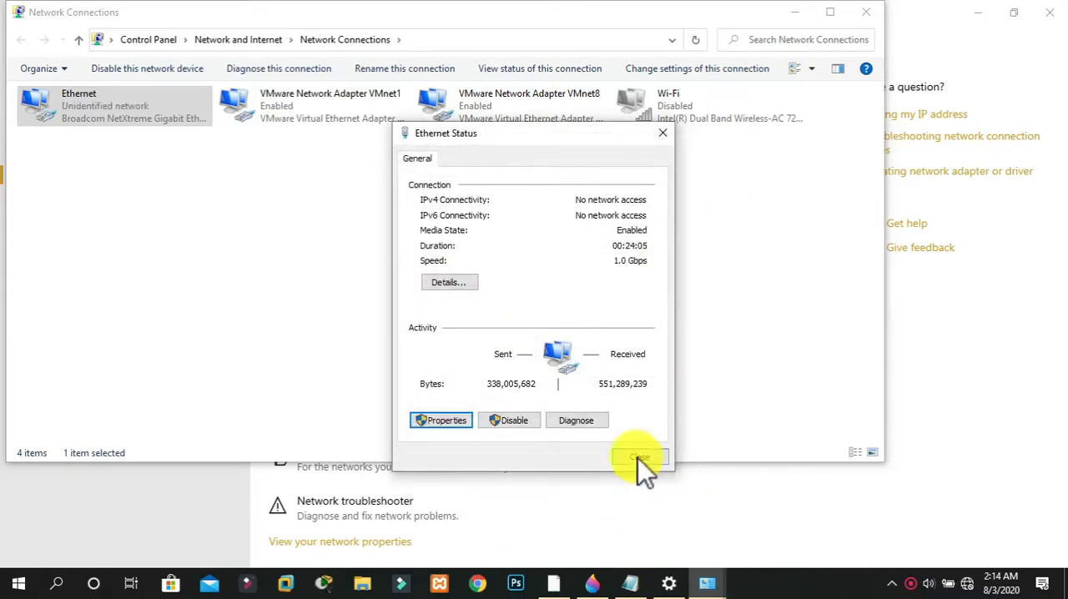
click(638, 457)
click(866, 12)
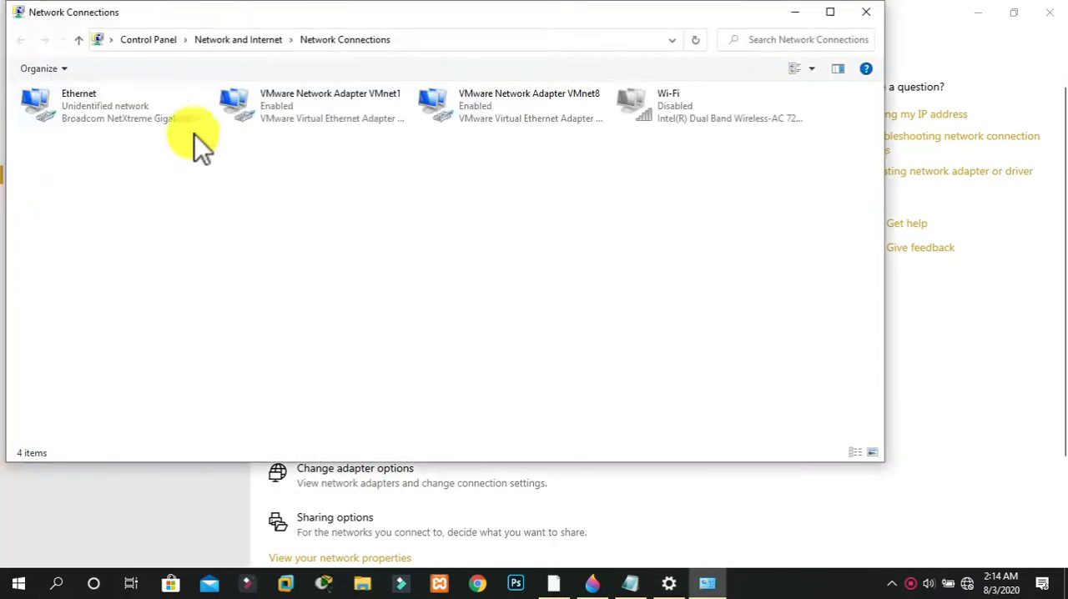
Reopen the Ethernet adapter's TCP/IPv4 properties and set a static IP address of 192.168.10.2 with subnet mask 255.255.255.0
double_click(150, 122)
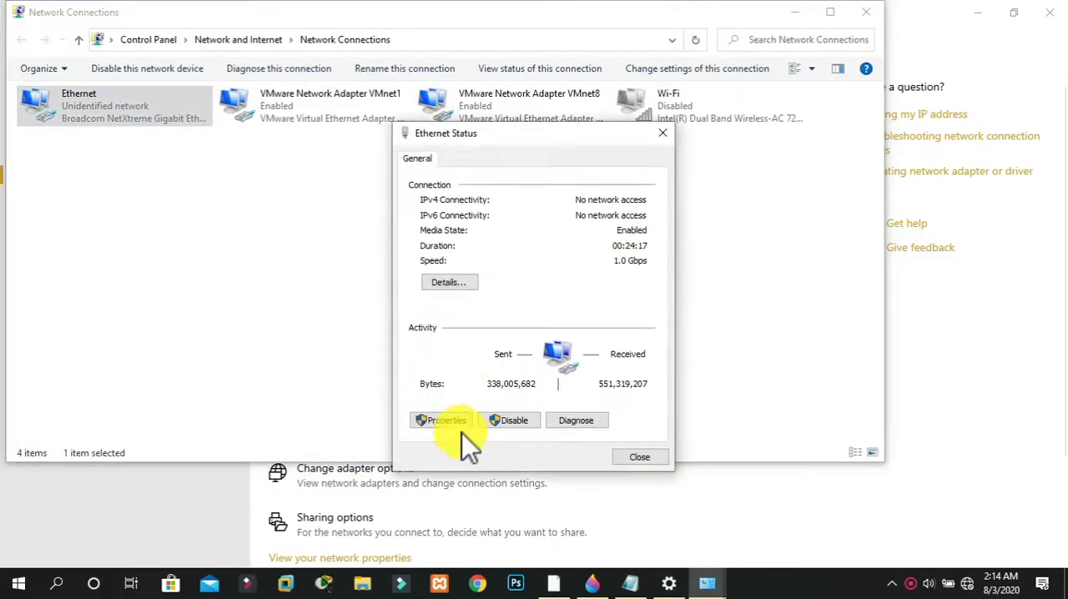
click(450, 419)
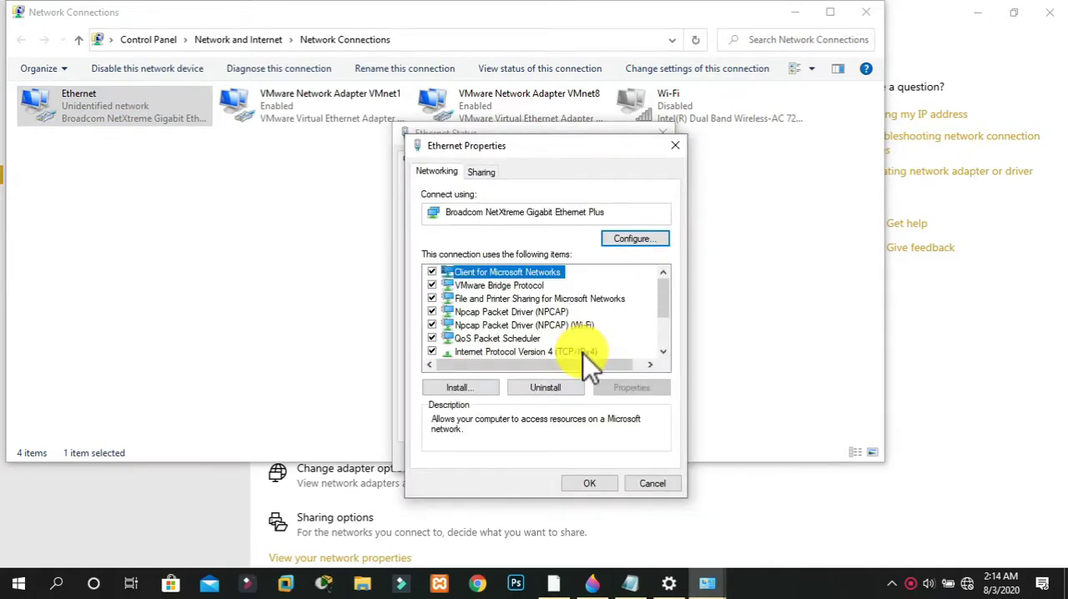
double_click(583, 354)
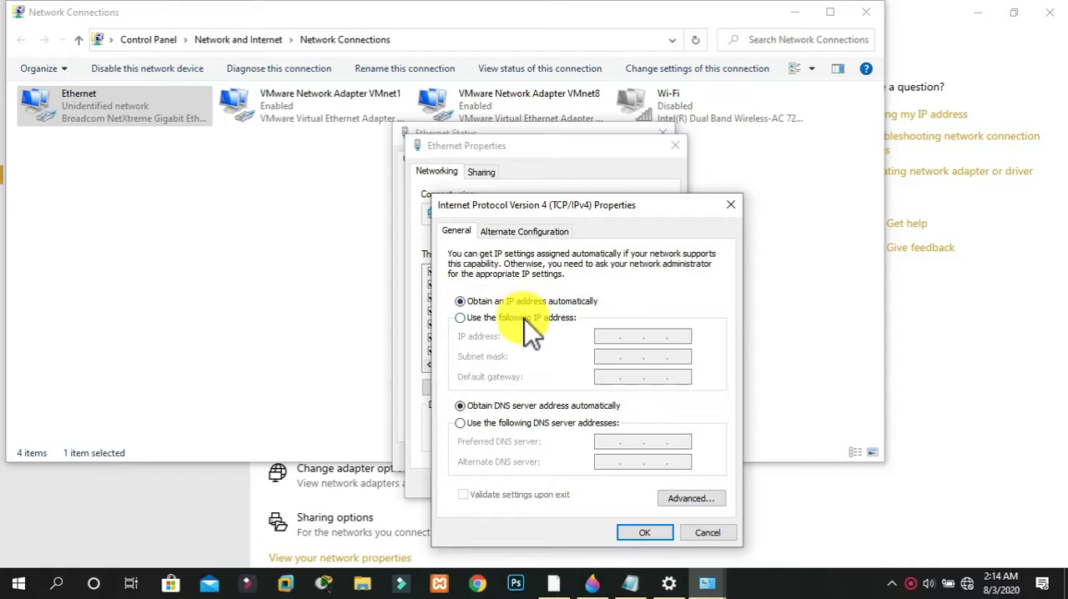
click(524, 318)
click(610, 336)
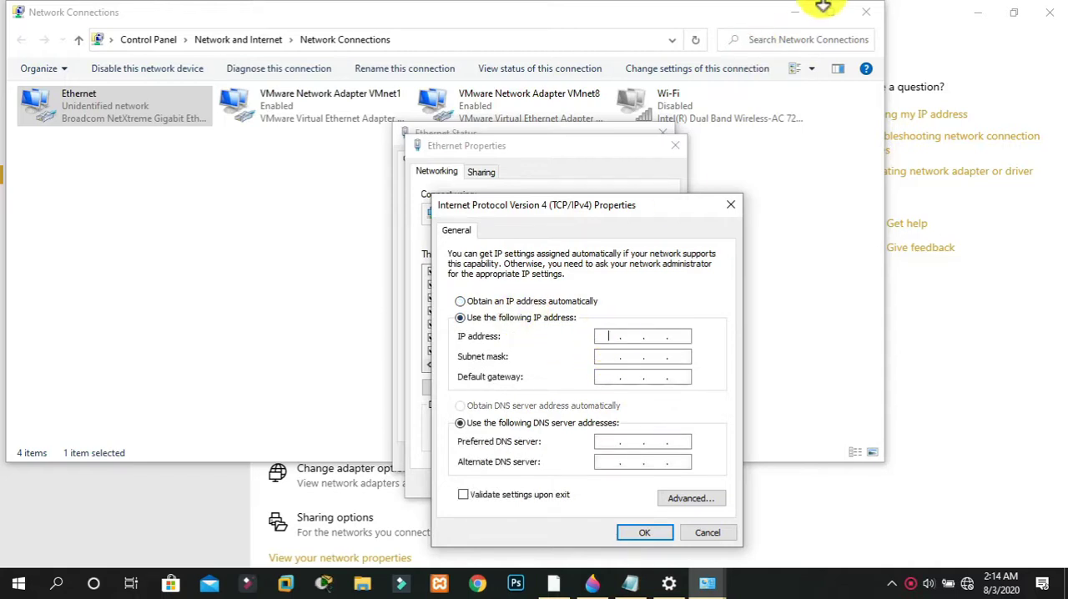
text(192.168.10.2)
key(Tab)
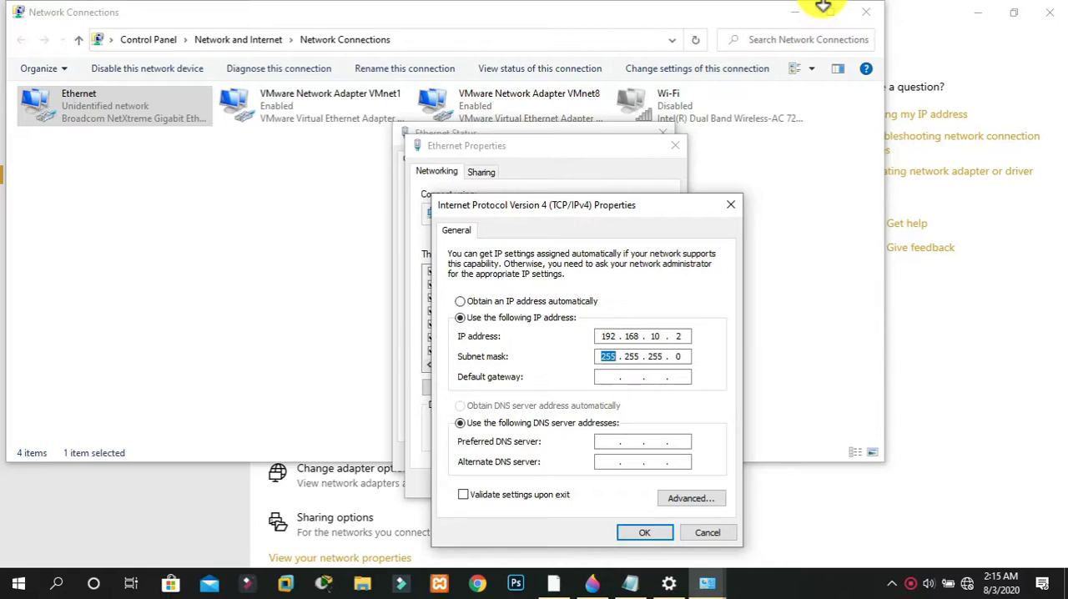
Set the default gateway to 192.168.10.1 and the DNS servers to 8.8.8.8 and 9.9.9.9, save, and close the network settings
key(Tab)
text(192 . 168)
key(Tab)
key(Tab)
text(8 . 8 . 8 .)
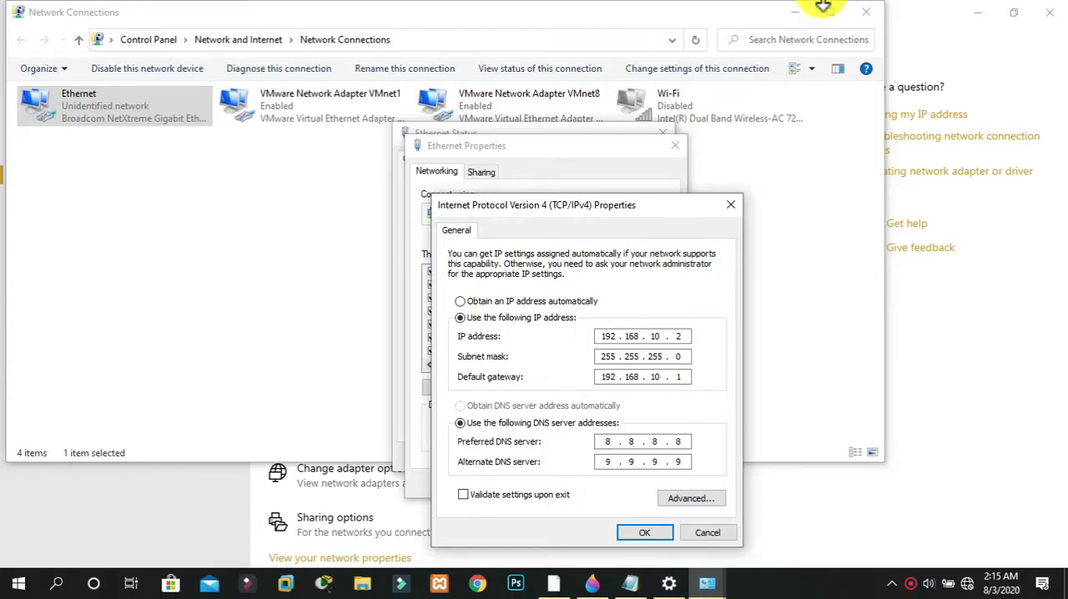
click(646, 534)
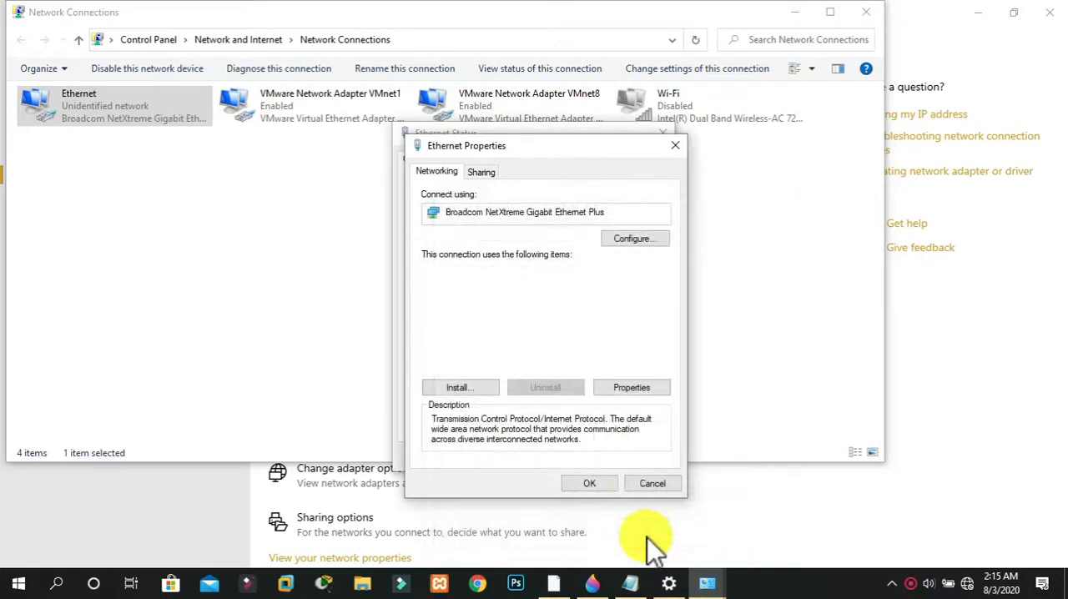
click(604, 487)
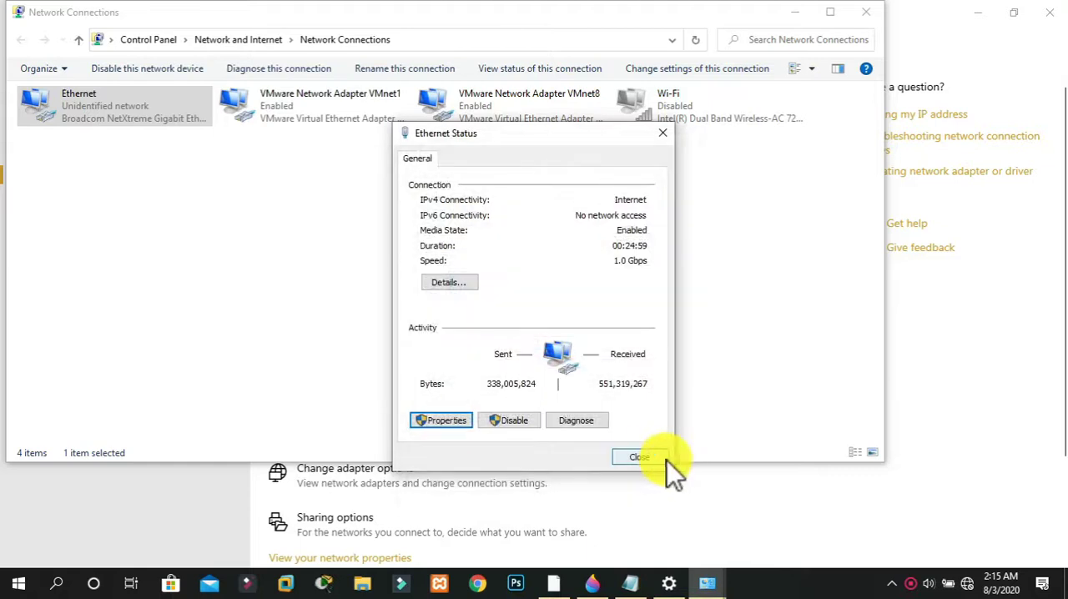
click(655, 455)
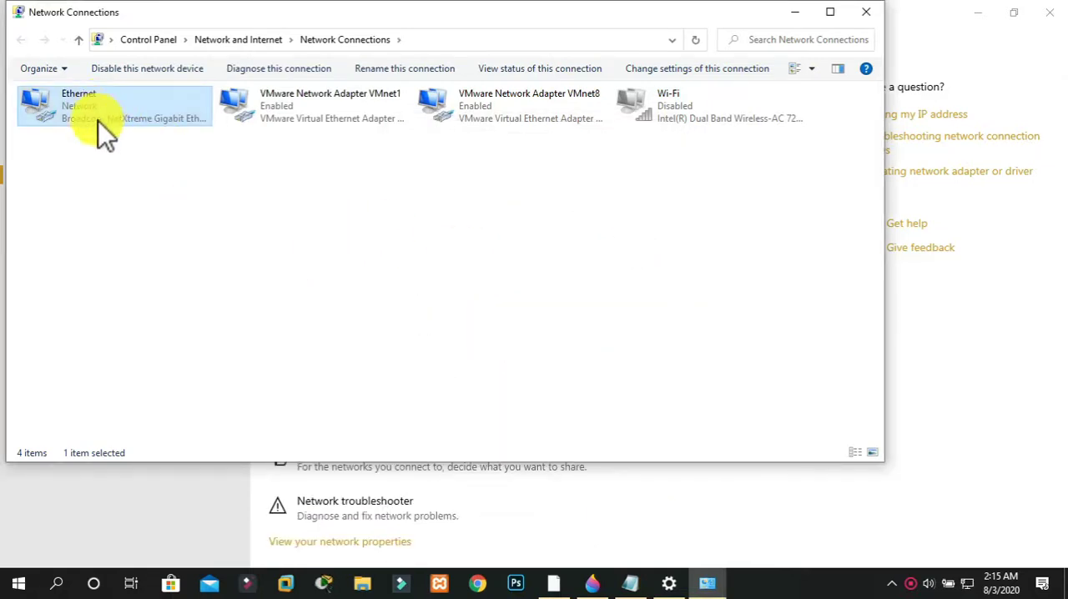
click(870, 15)
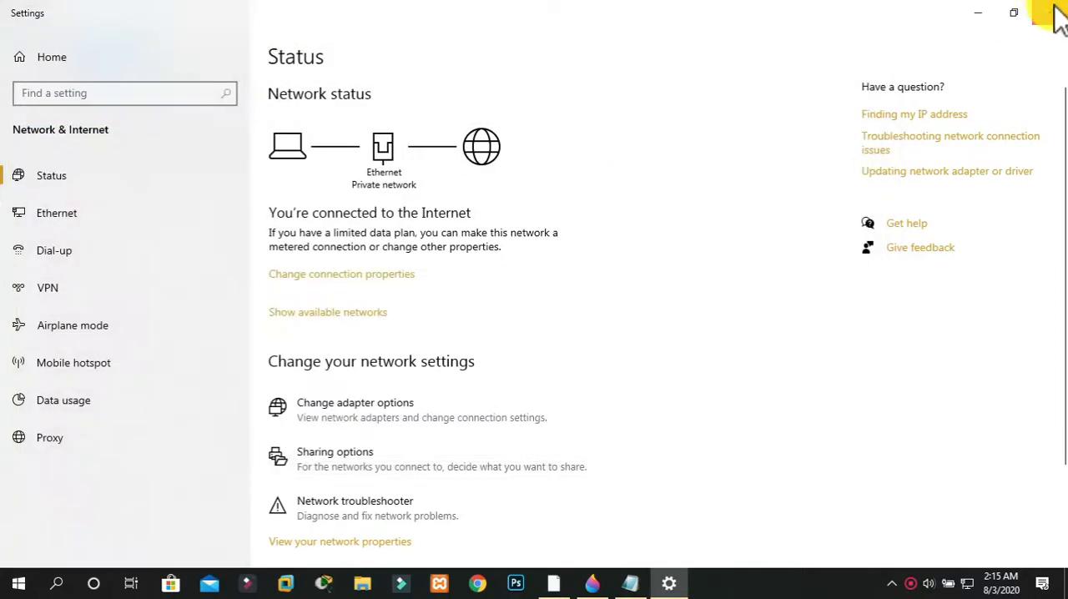
click(1044, 10)
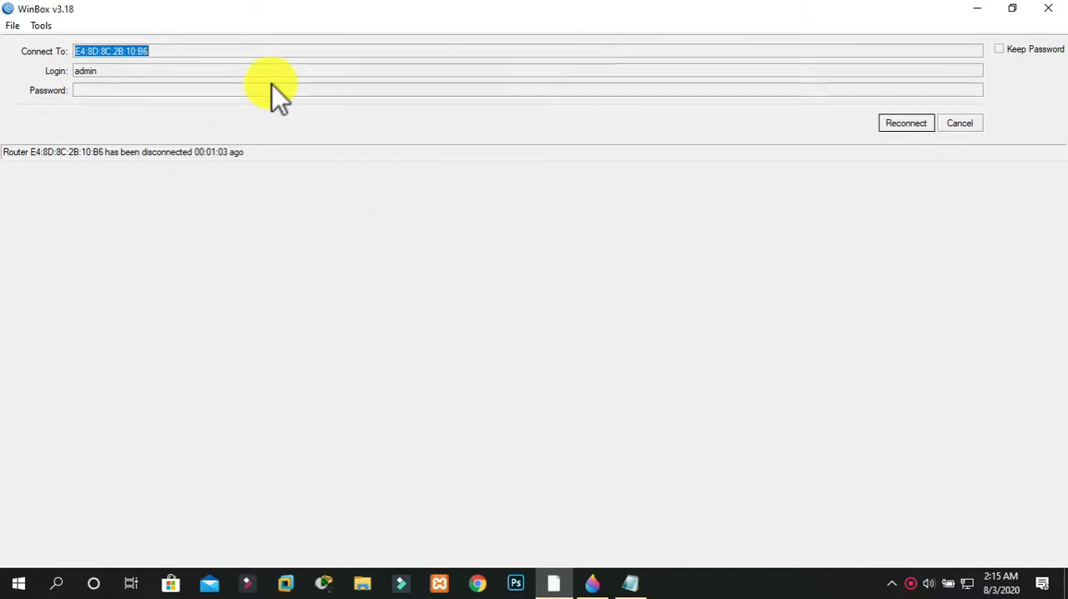
Reconnect WinBox to the router, maximize its window, and minimize it to show the desktop
click(894, 124)
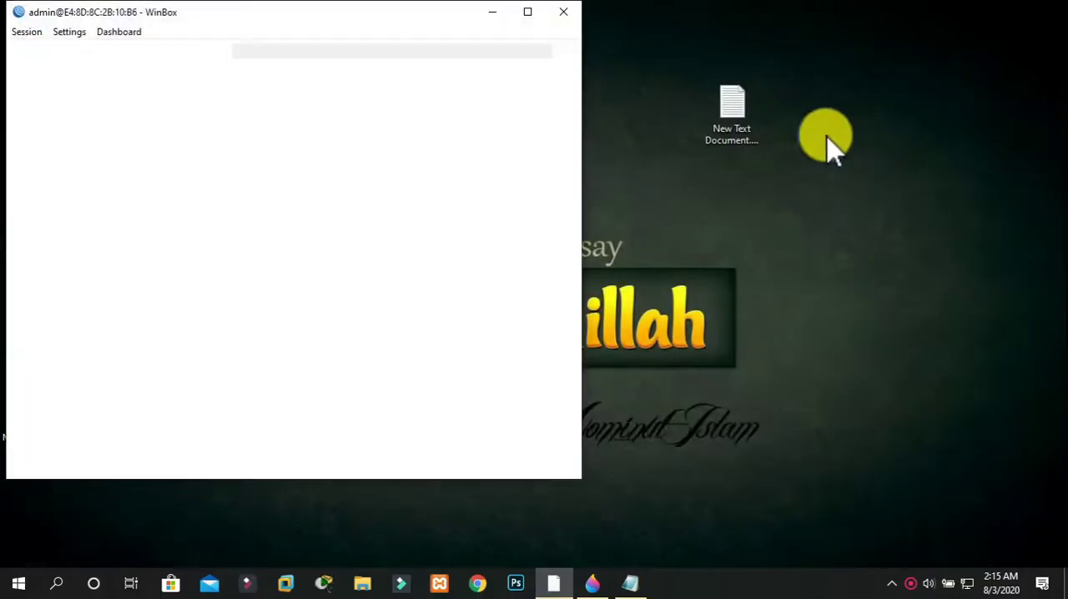
click(527, 15)
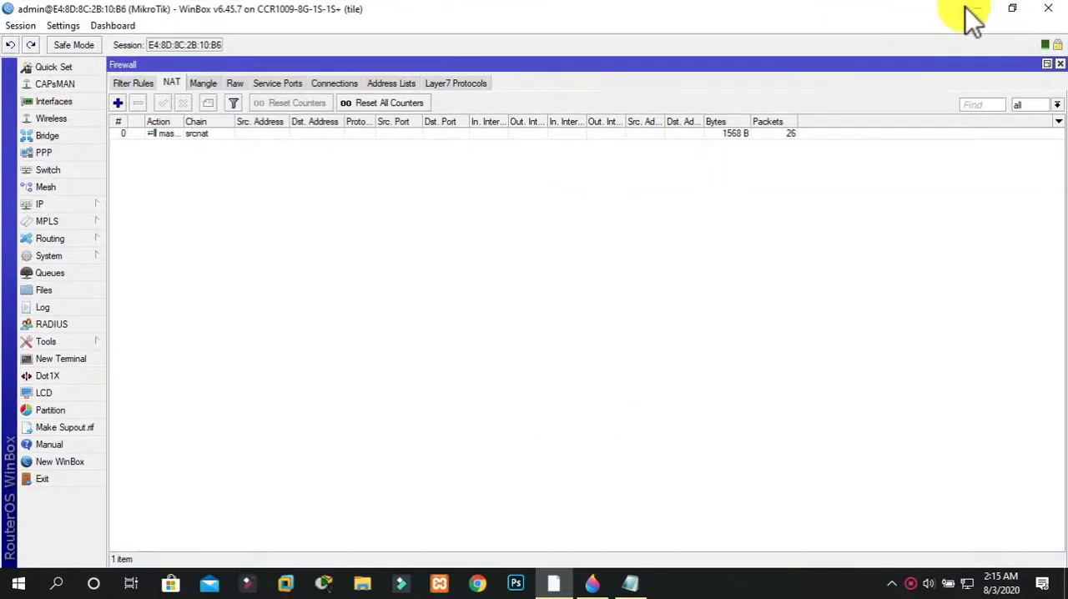
click(971, 17)
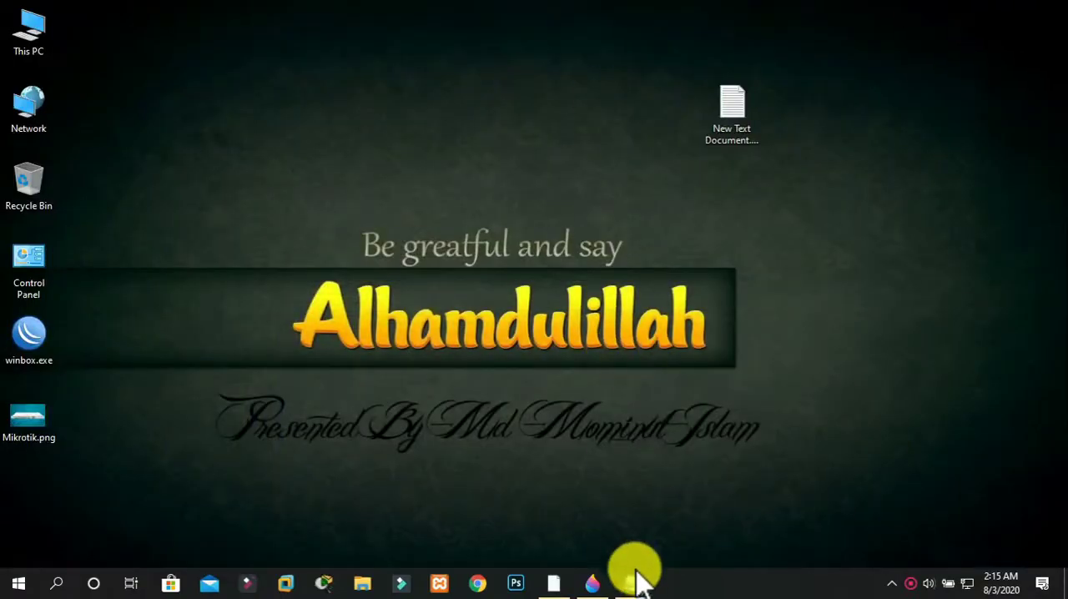
Open a command prompt, ping 8.8.8.8 to test internet connectivity, and minimize the prompt
mouse_move(638, 582)
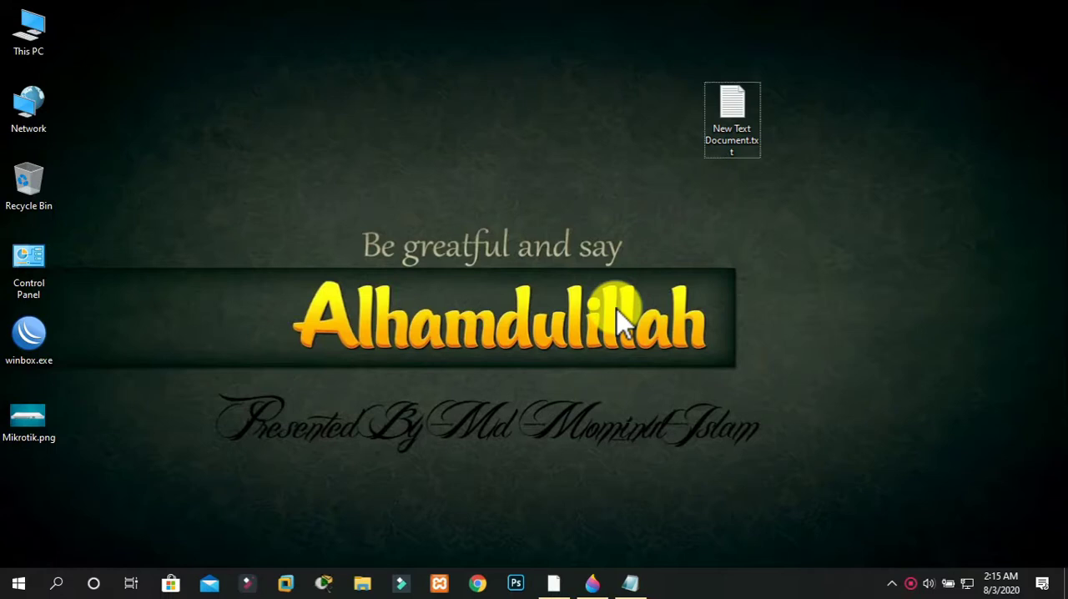
key(super+r)
text(cmd)
key(Return)
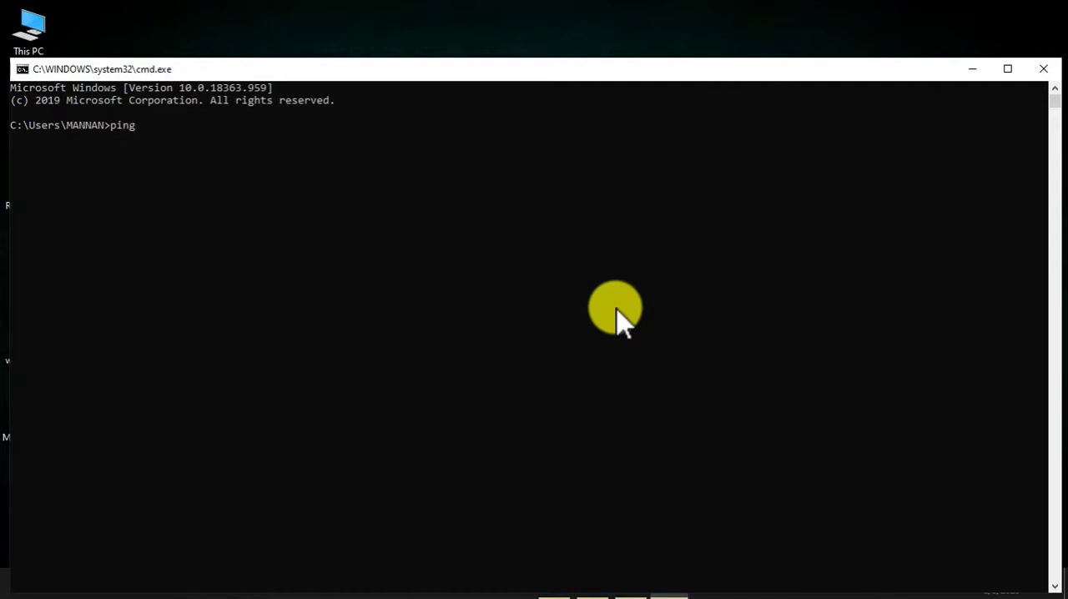
text(ping 8.8.8.8)
key(Return)
click(973, 69)
Switch to Chrome, open google.com, search for "enlighten momin" to test browsing, and minimize the browser
click(477, 583)
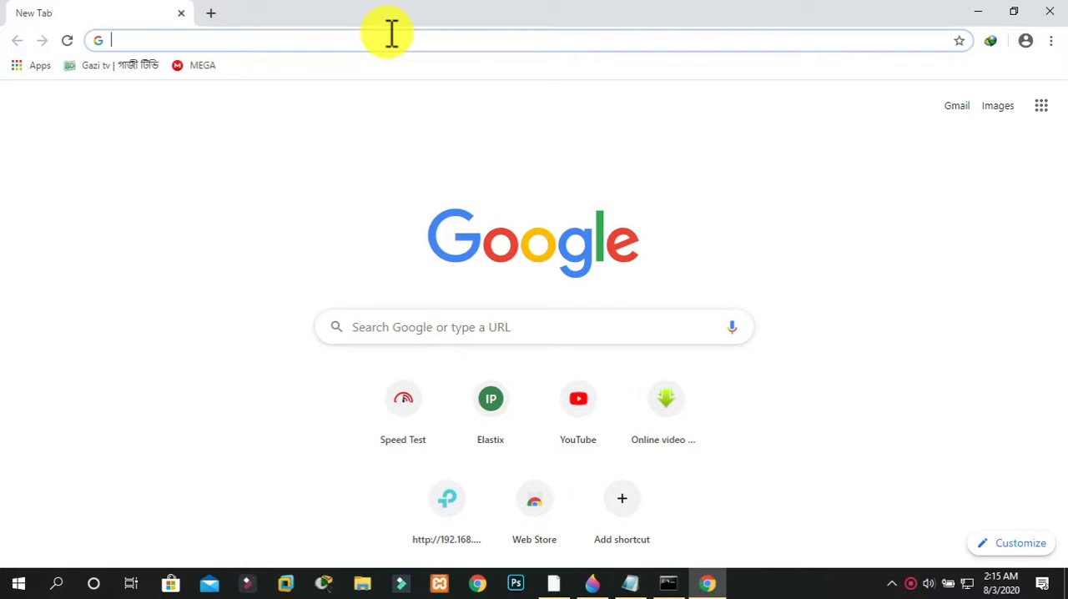
text(google.com)
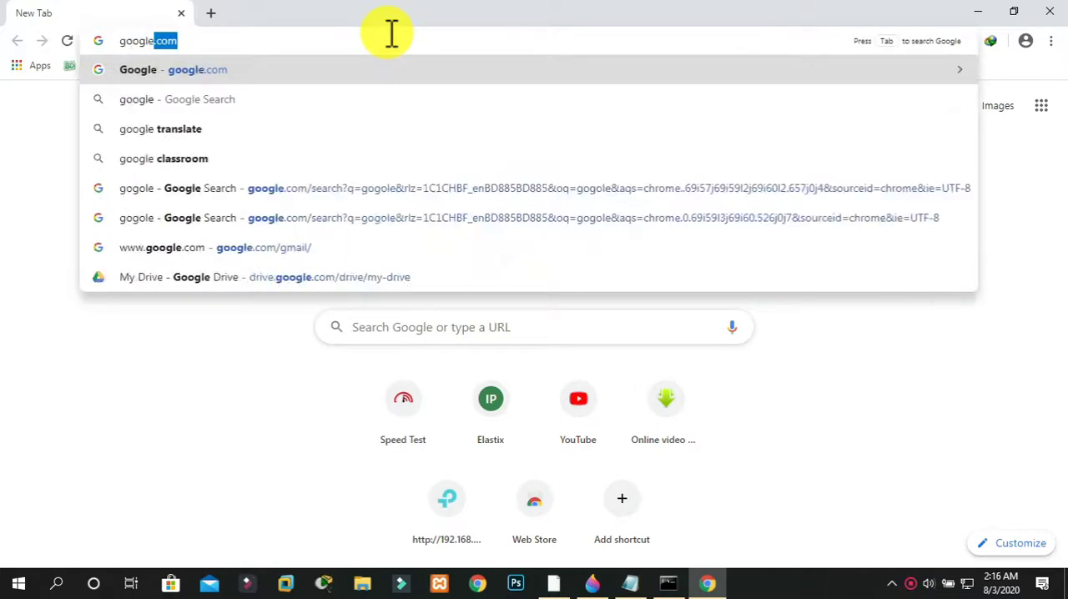
key(Return)
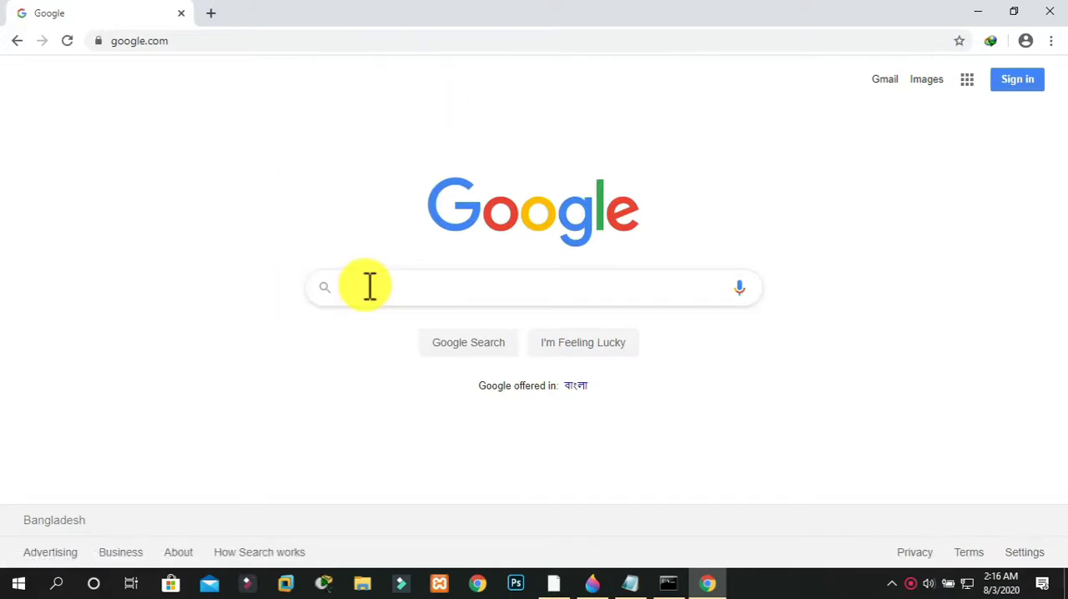
text(enlight)
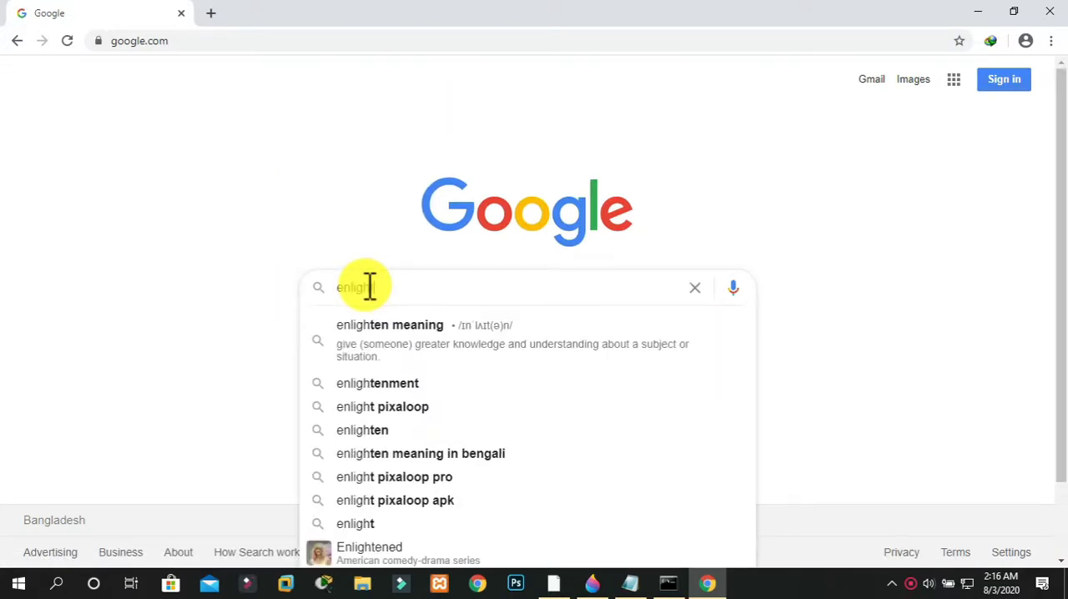
text(en momin)
key(Return)
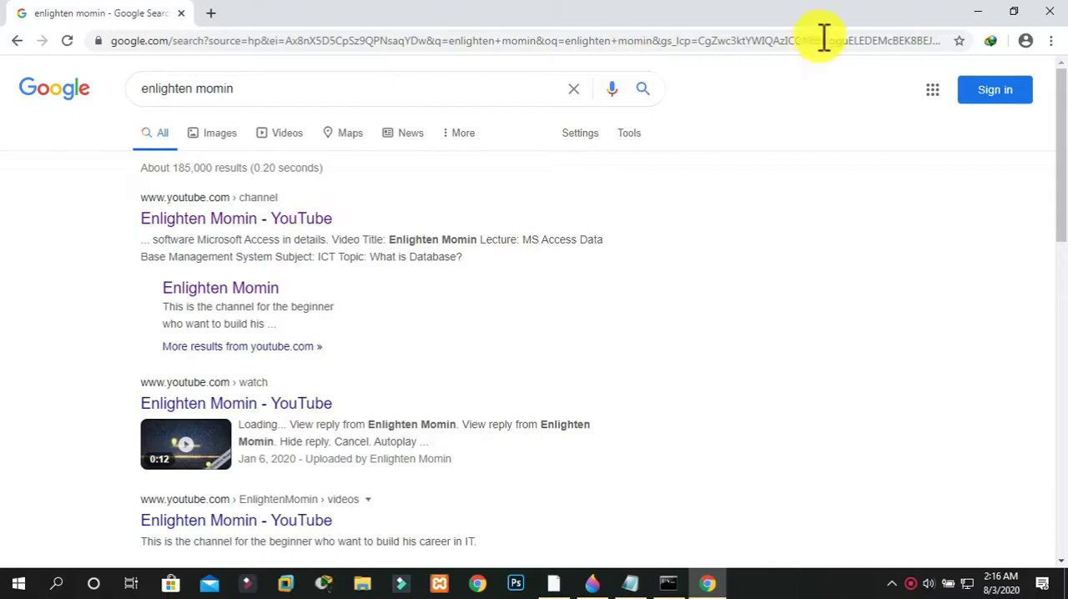
click(980, 13)
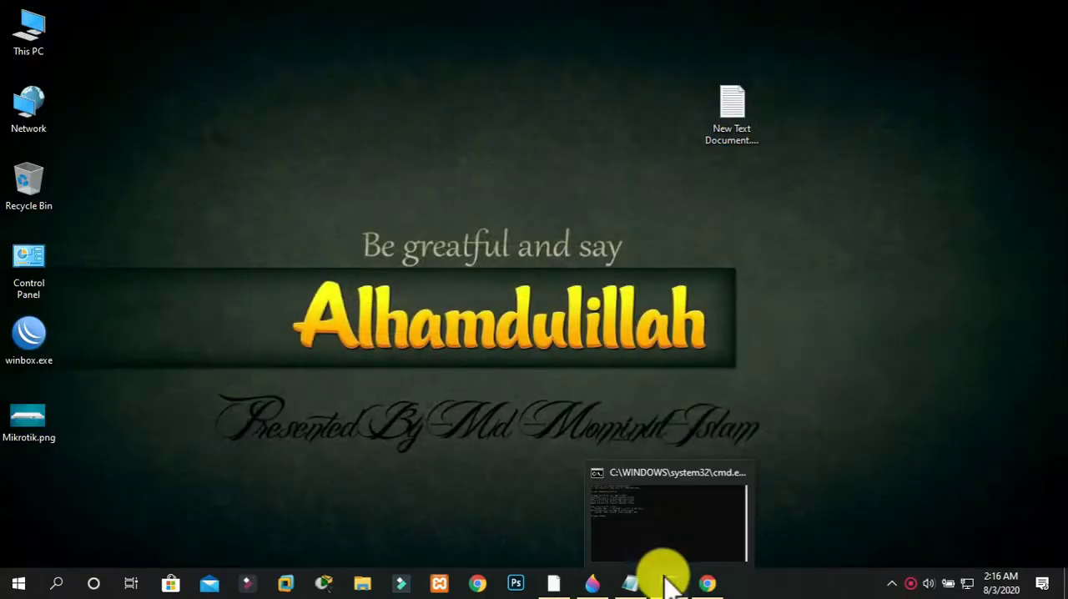
Switch to WinBox to check the NAT rule's counters and the interface list's traffic, and return to the search results in Chrome
click(554, 583)
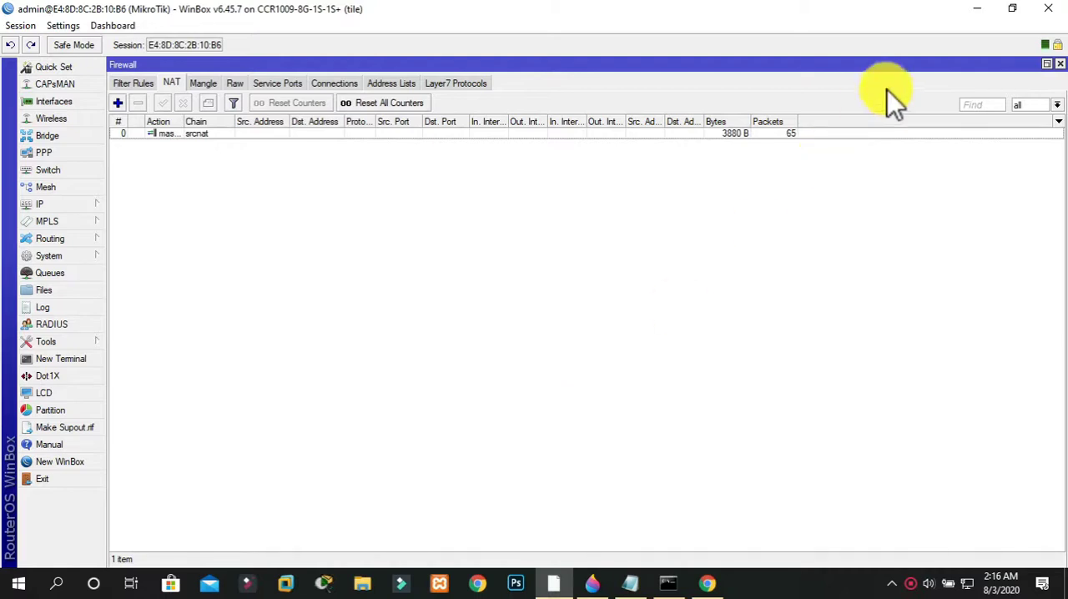
click(973, 12)
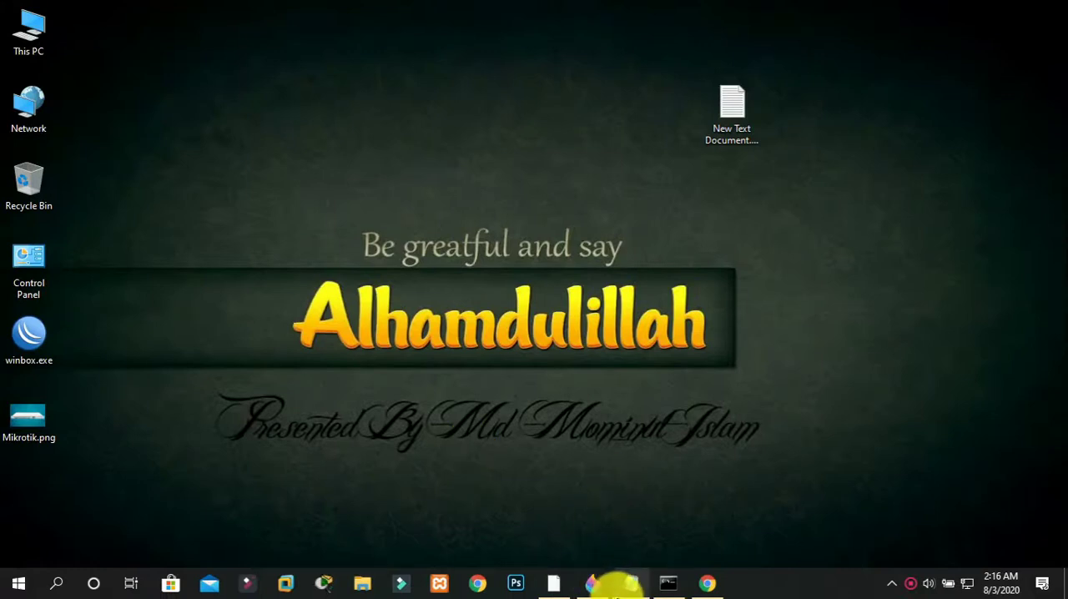
click(551, 581)
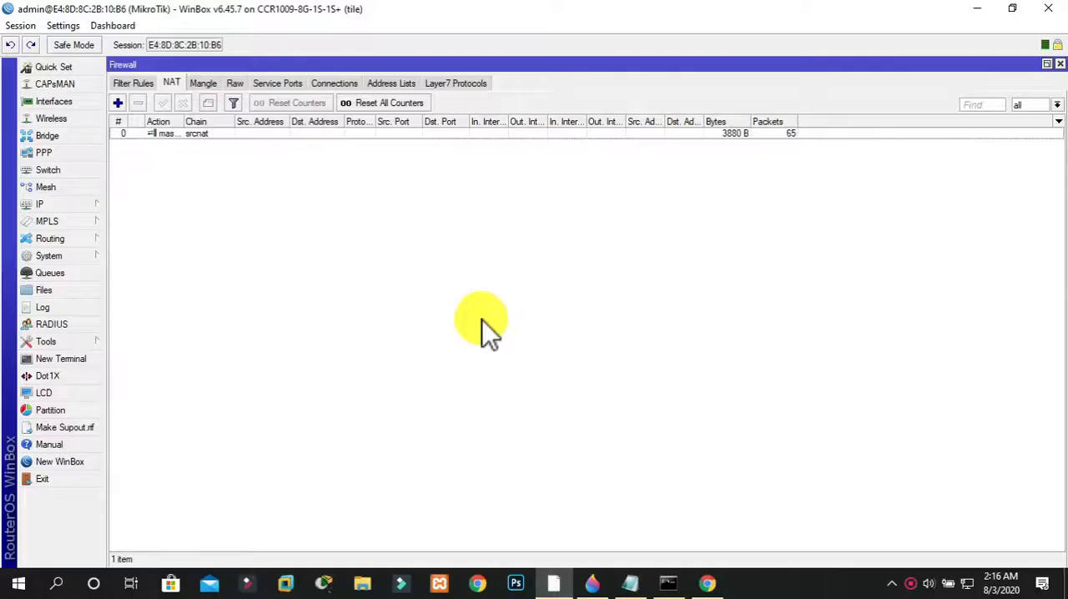
click(63, 104)
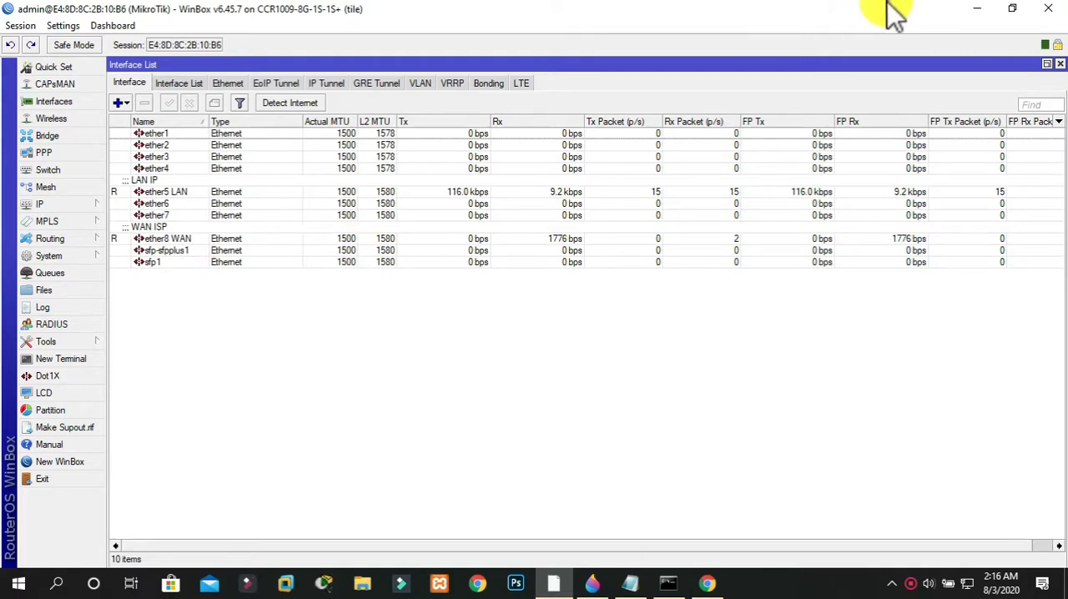
click(973, 10)
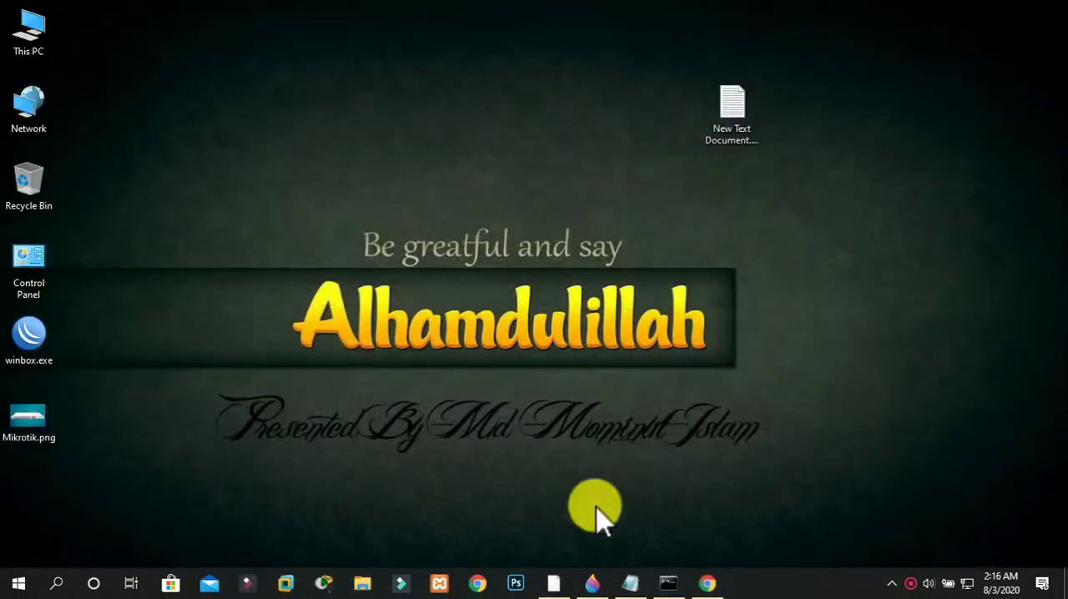
click(708, 581)
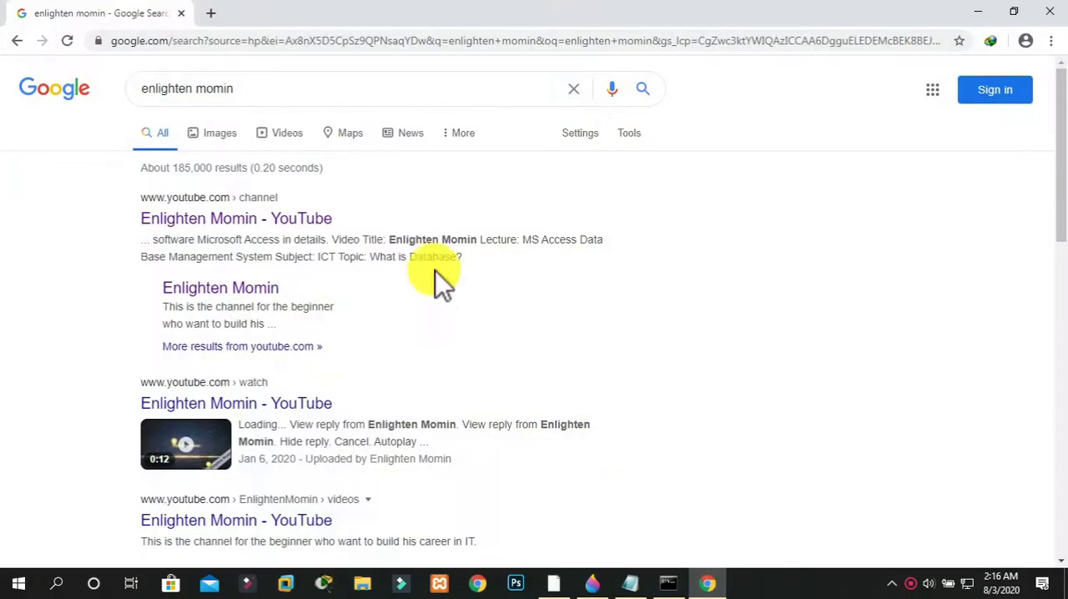
Open speedtest.net, run an internet speed test, and minimize the browser
click(272, 40)
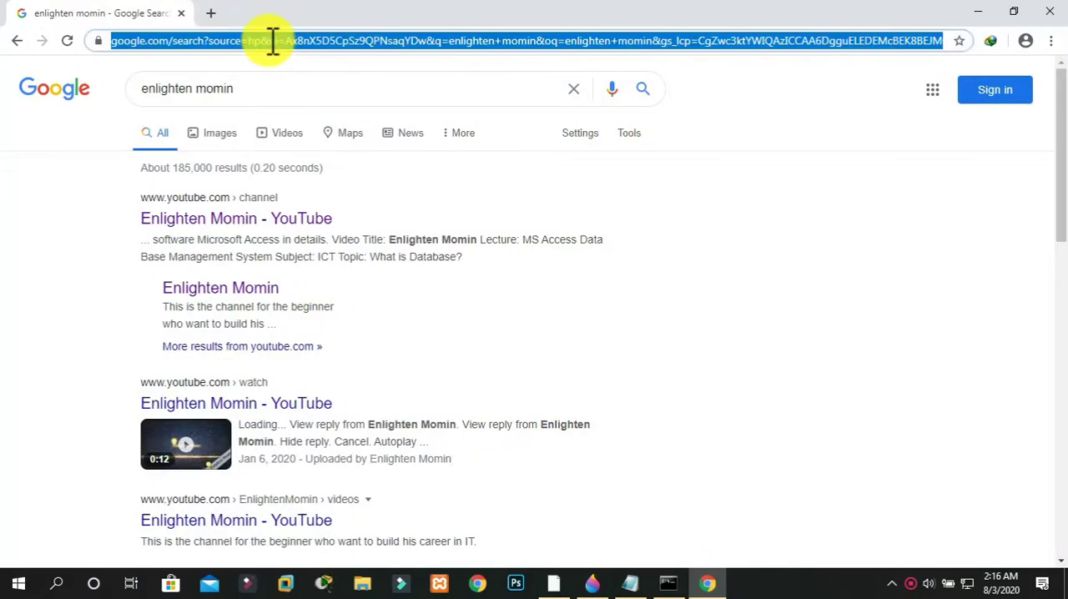
text(spe)
key(Return)
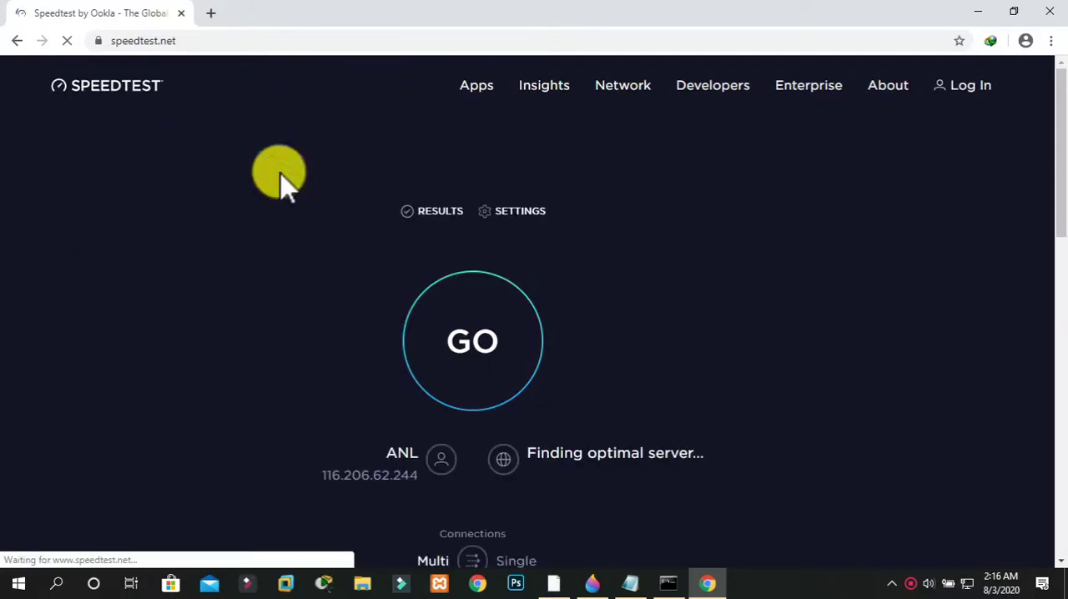
click(506, 351)
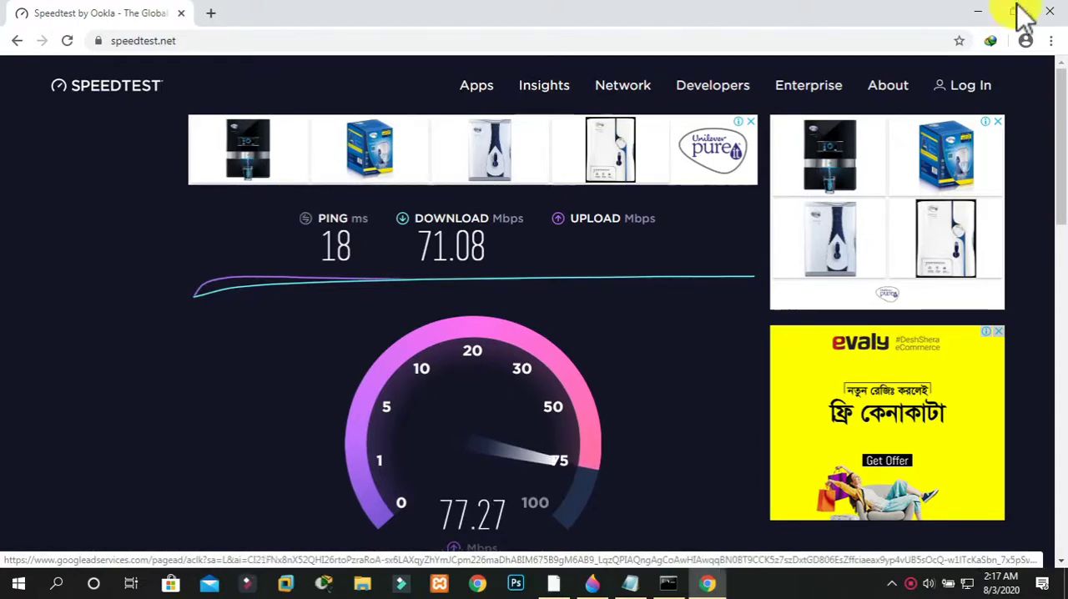
click(976, 14)
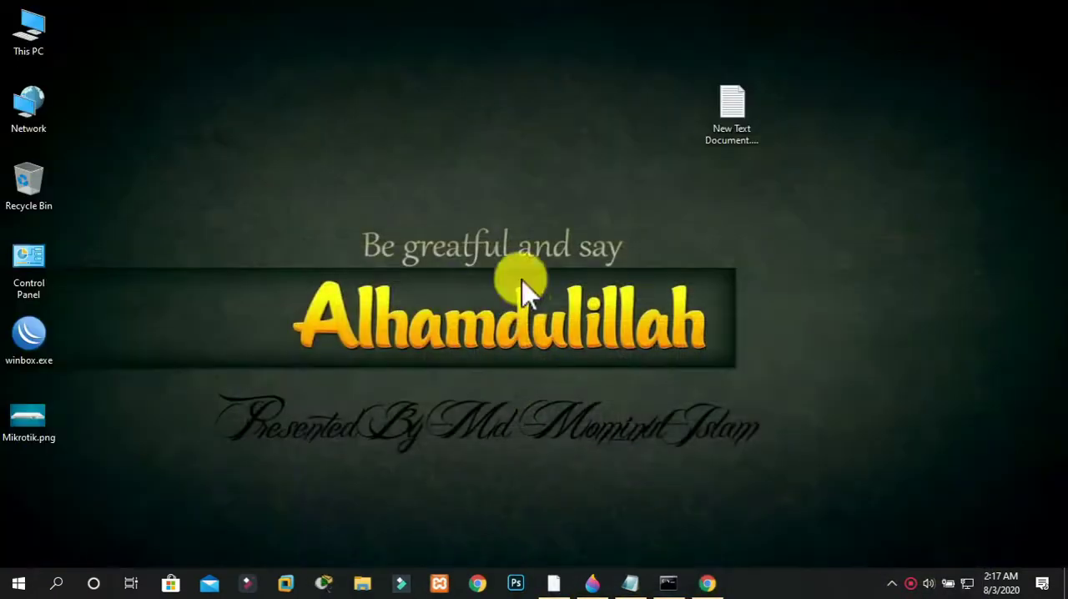
Switch to WinBox, open the simple queues list, and start a new simple queue with the client's name as its name
click(551, 580)
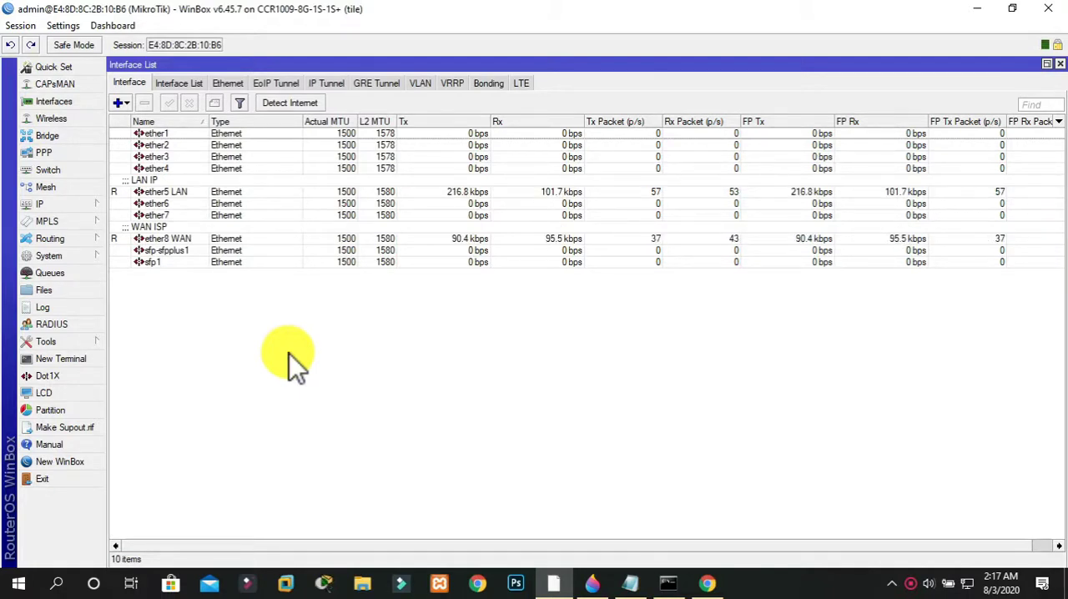
click(46, 275)
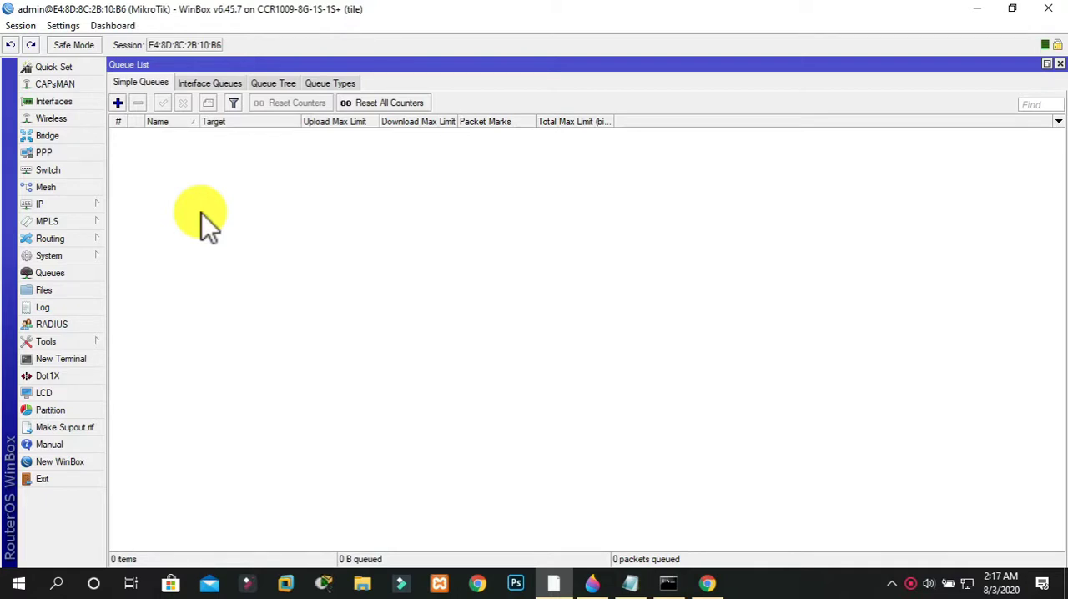
click(1059, 64)
click(44, 274)
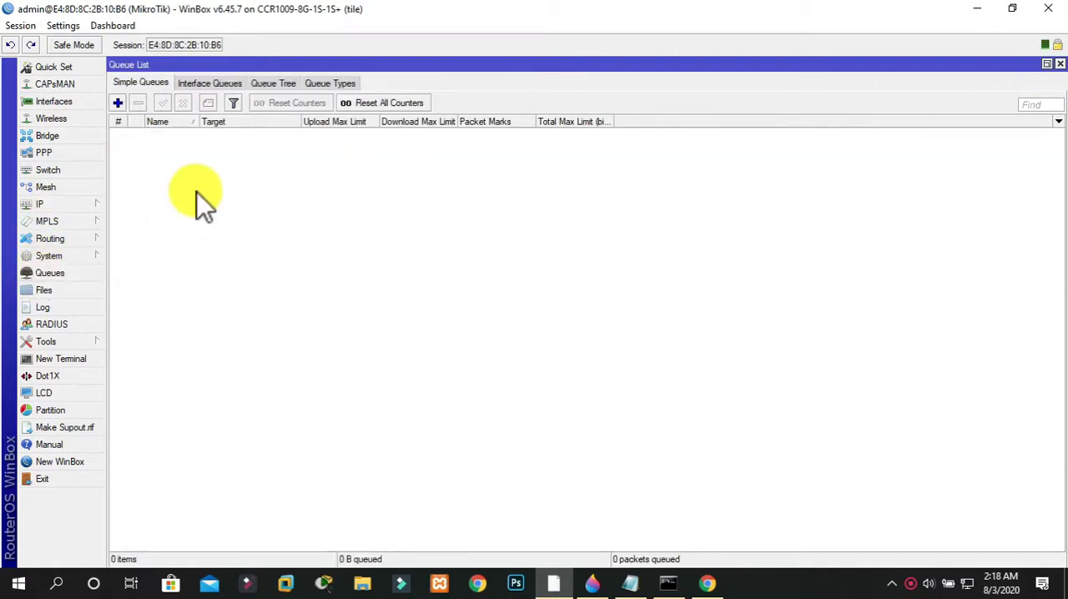
click(120, 107)
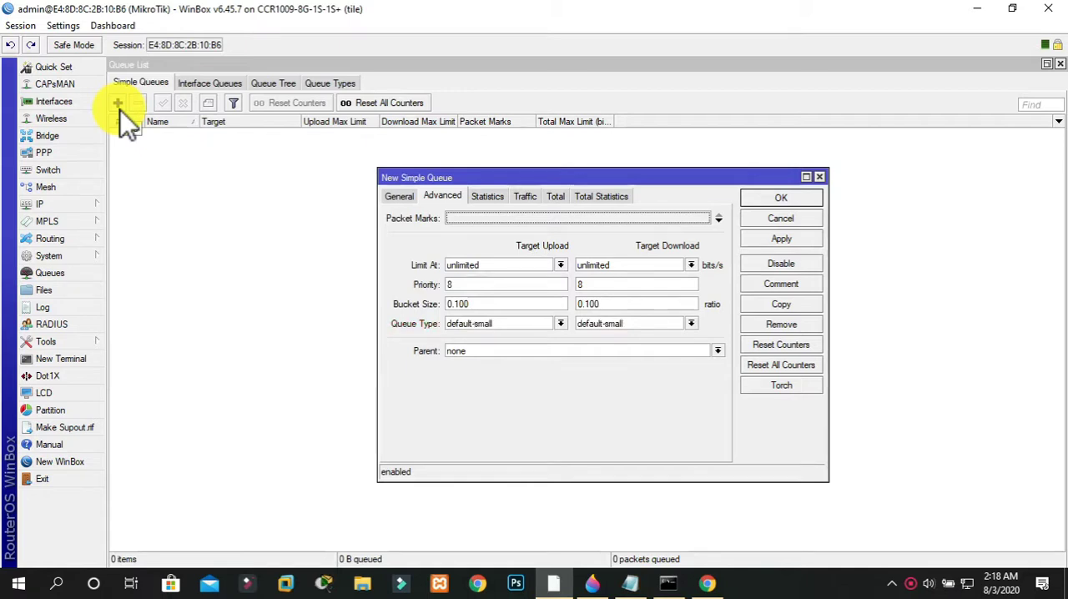
click(401, 196)
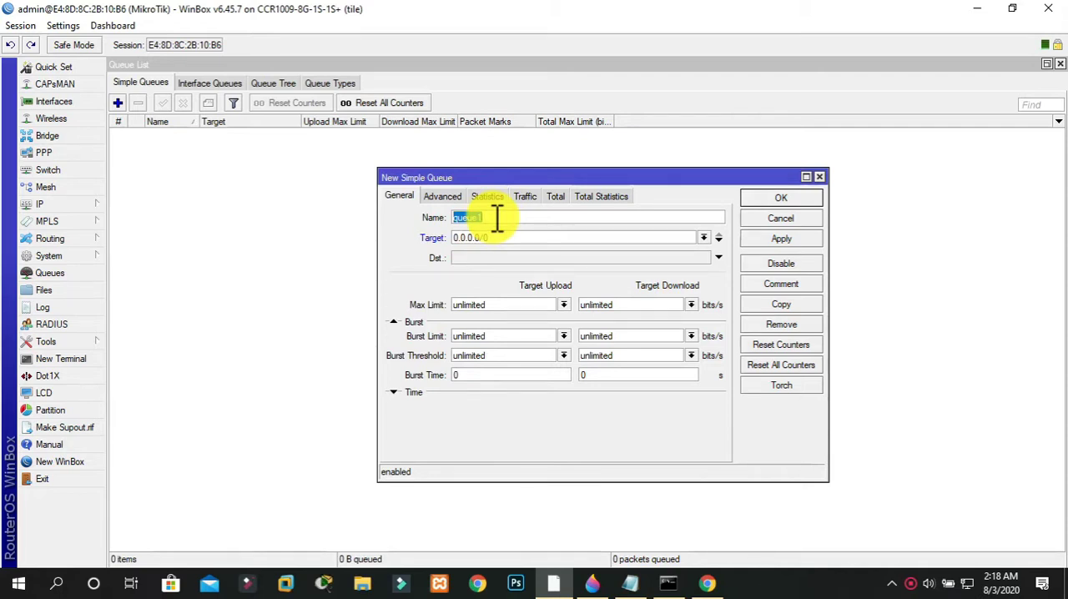
text(Mominul)
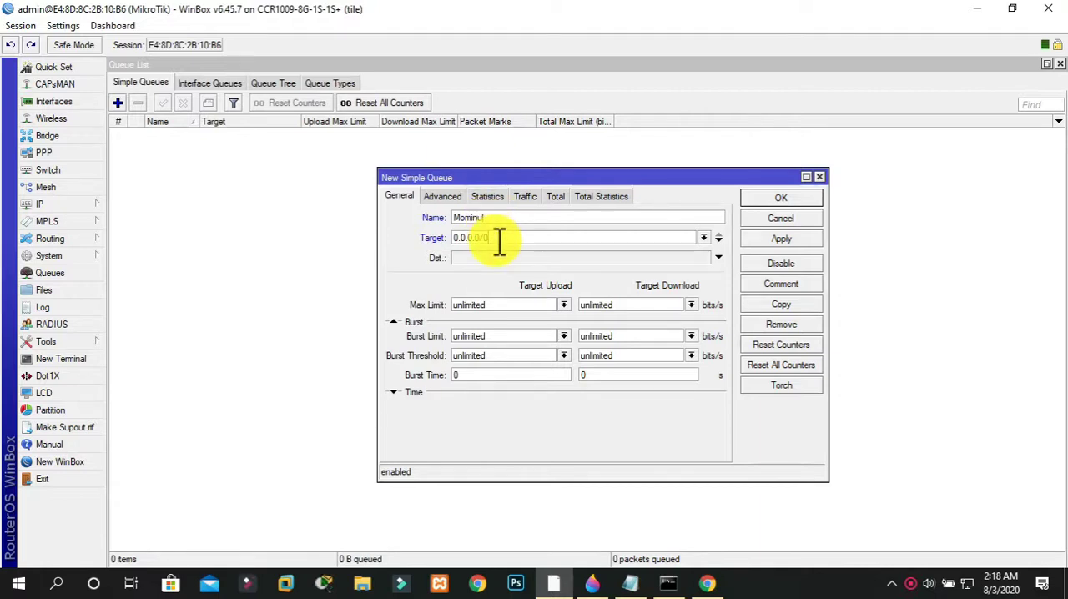
Replace the new queue's default target with the IP address 192.168.10.2
key(BackSpace)
key(BackSpace)
key(BackSpace)
key(BackSpace)
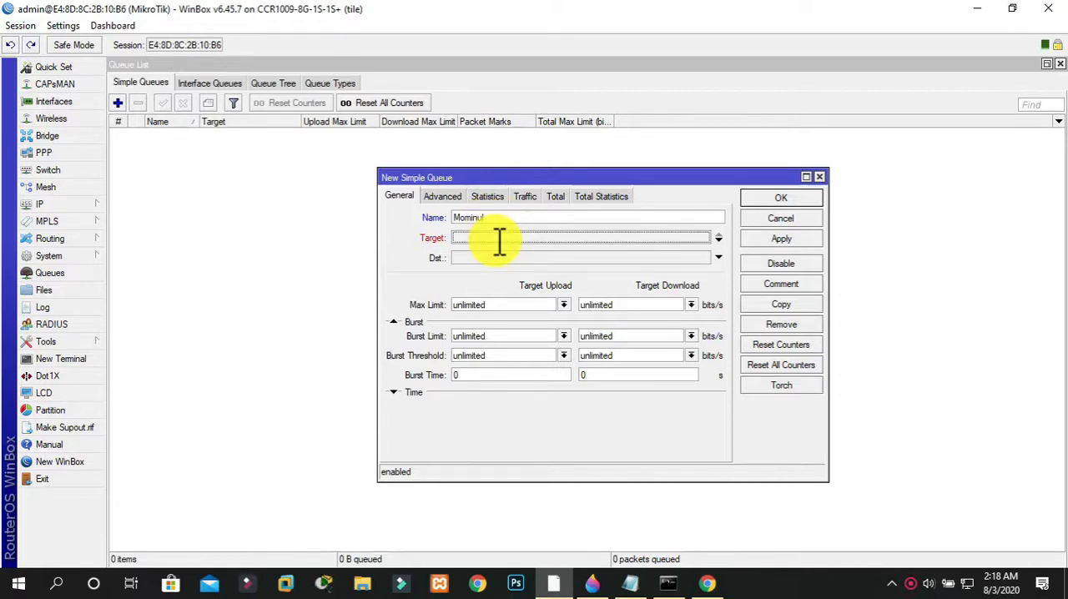
text(19)
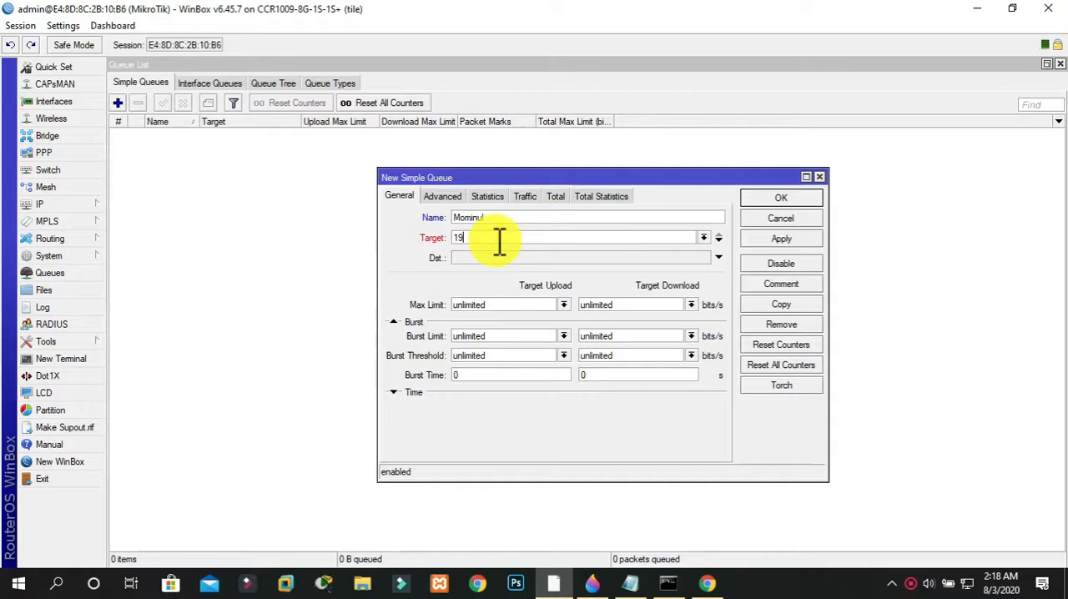
text(2.168.10.2)
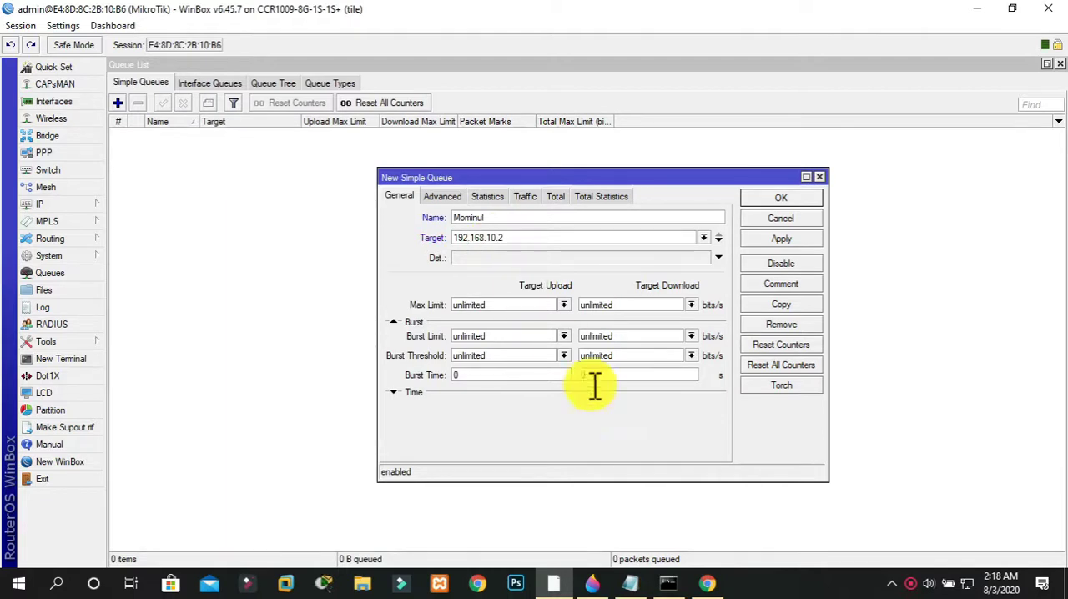
Check the IPv4 address in the Ethernet adapter's connection details in Windows network settings, and return to WinBox
right_click(968, 583)
click(978, 565)
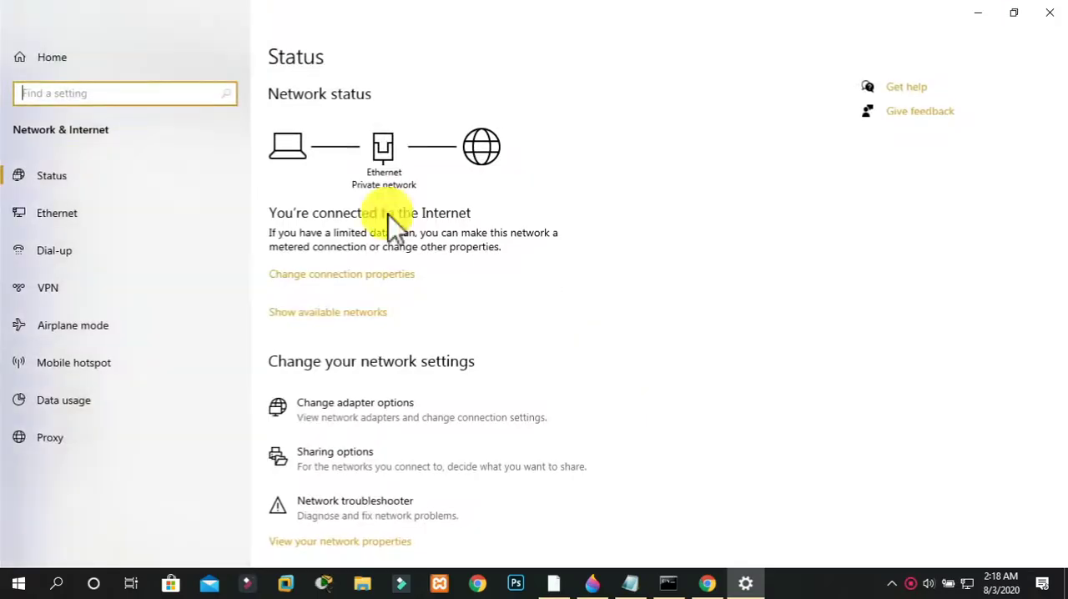
click(335, 398)
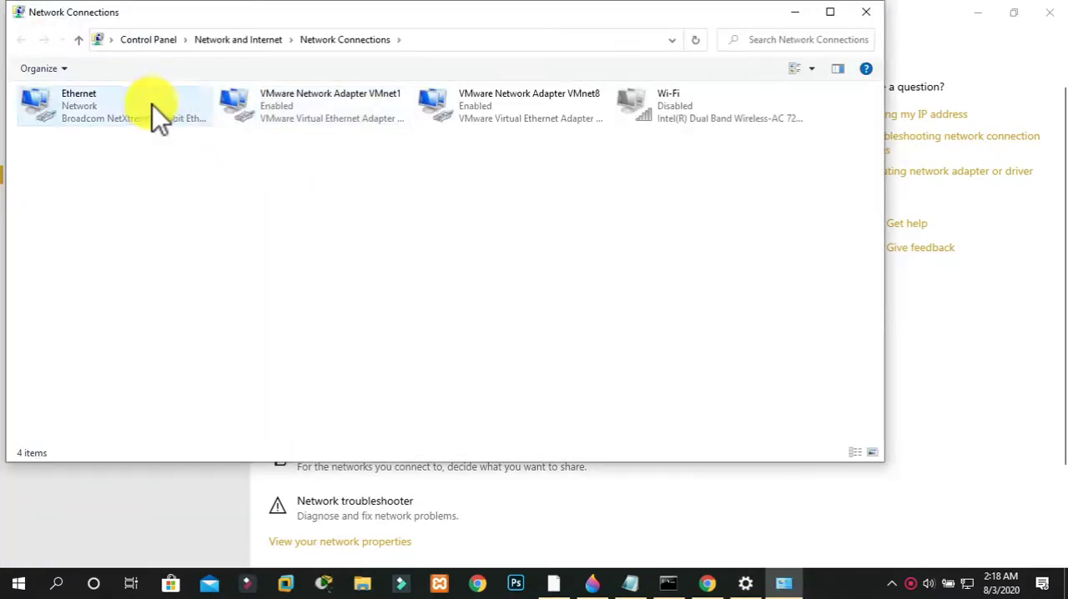
double_click(150, 106)
click(450, 282)
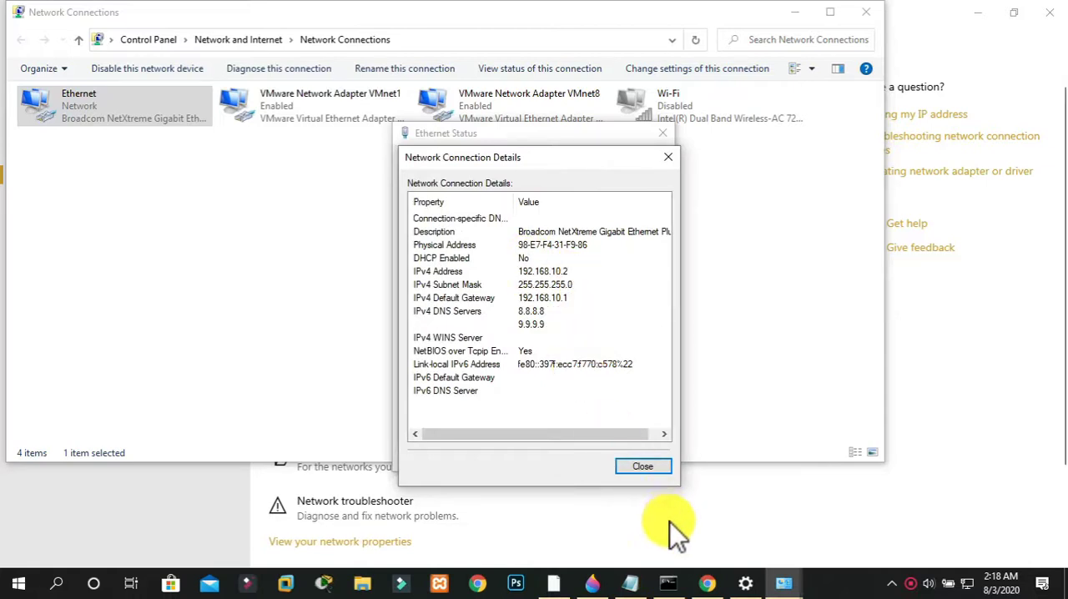
click(553, 584)
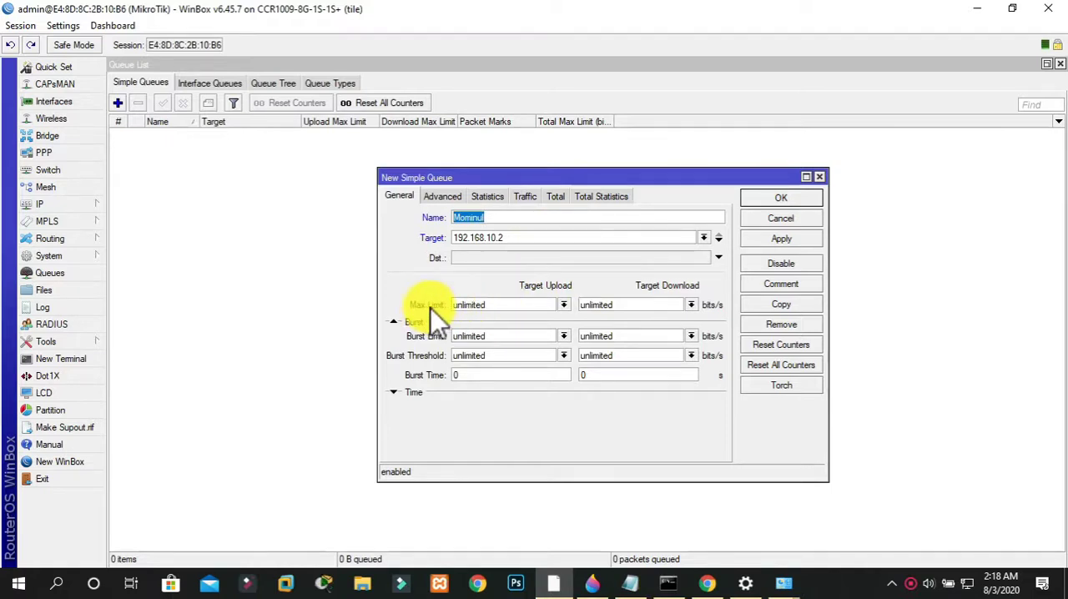
Set the new queue's Max Limit to 10M for both target upload and target download
click(496, 305)
drag(495, 305, 436, 304)
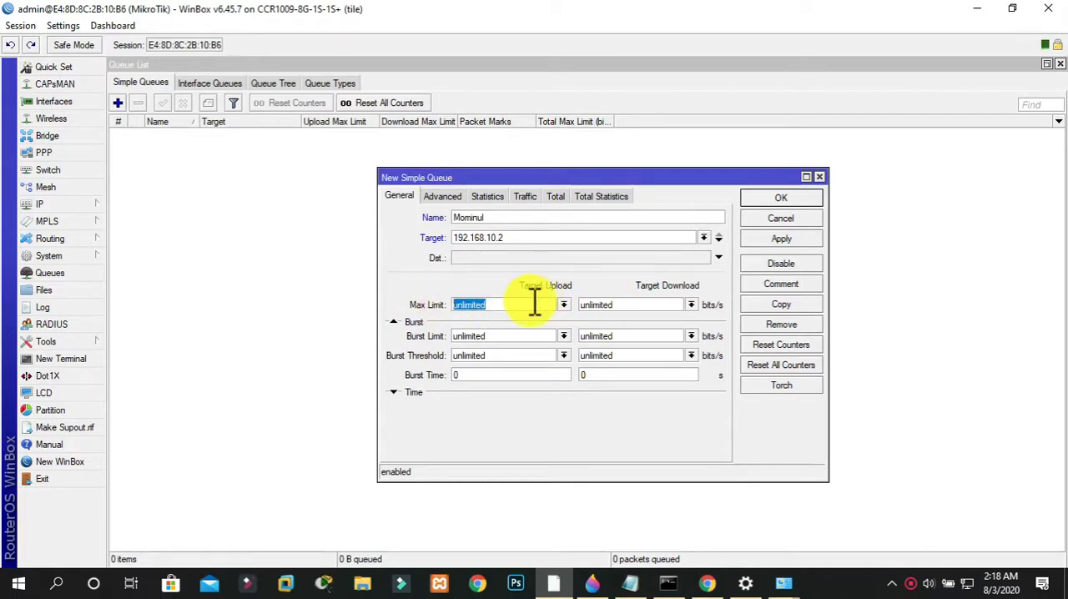
text(10M)
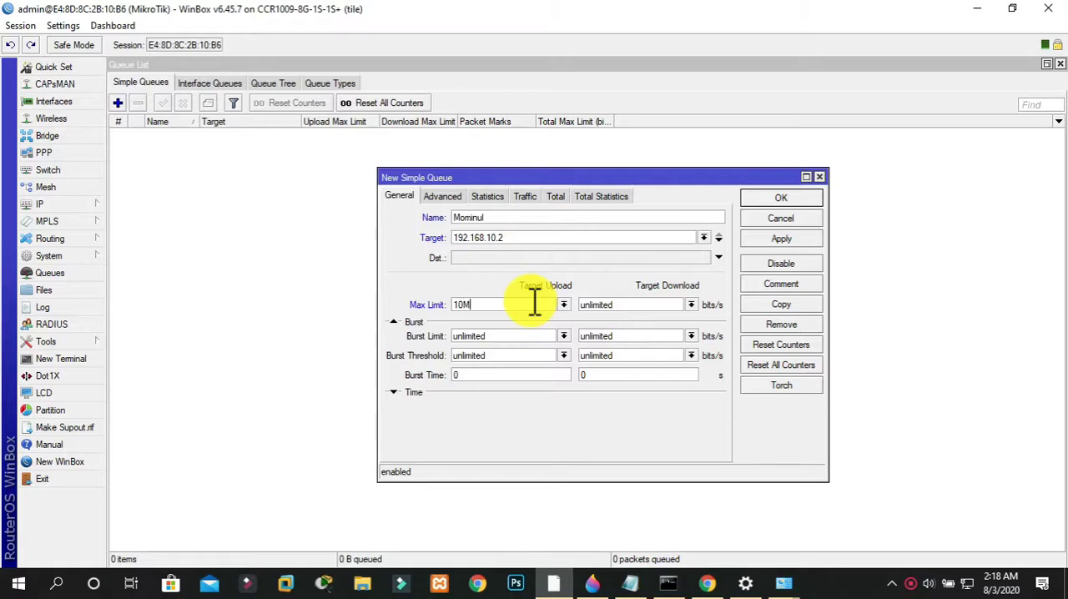
key(Tab)
text(10M)
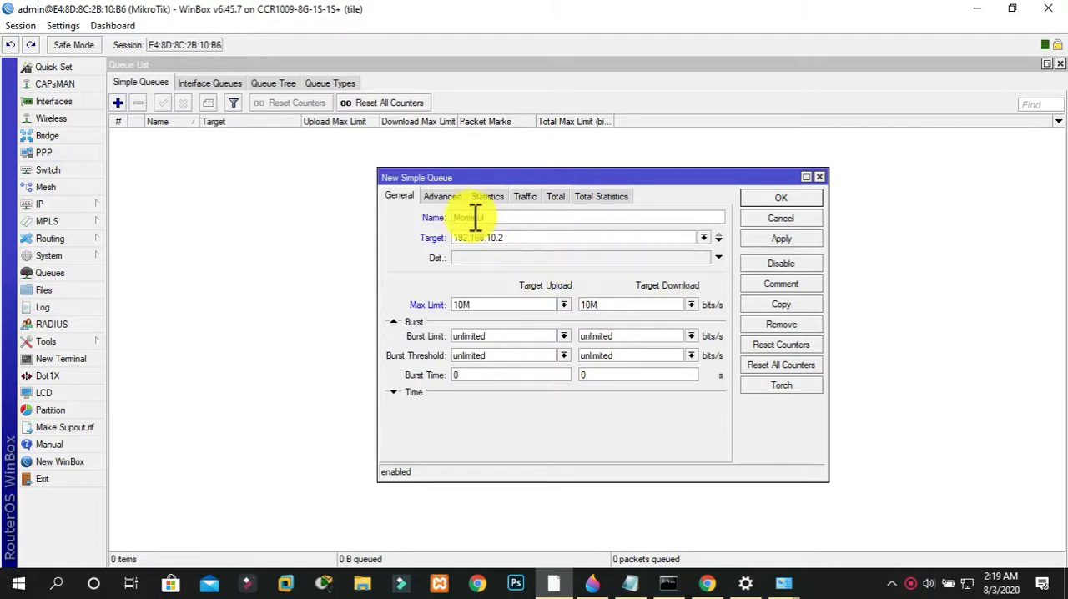
Set the queue's advanced Limit At to 10M for both upload and download, and apply and save the queue
click(448, 202)
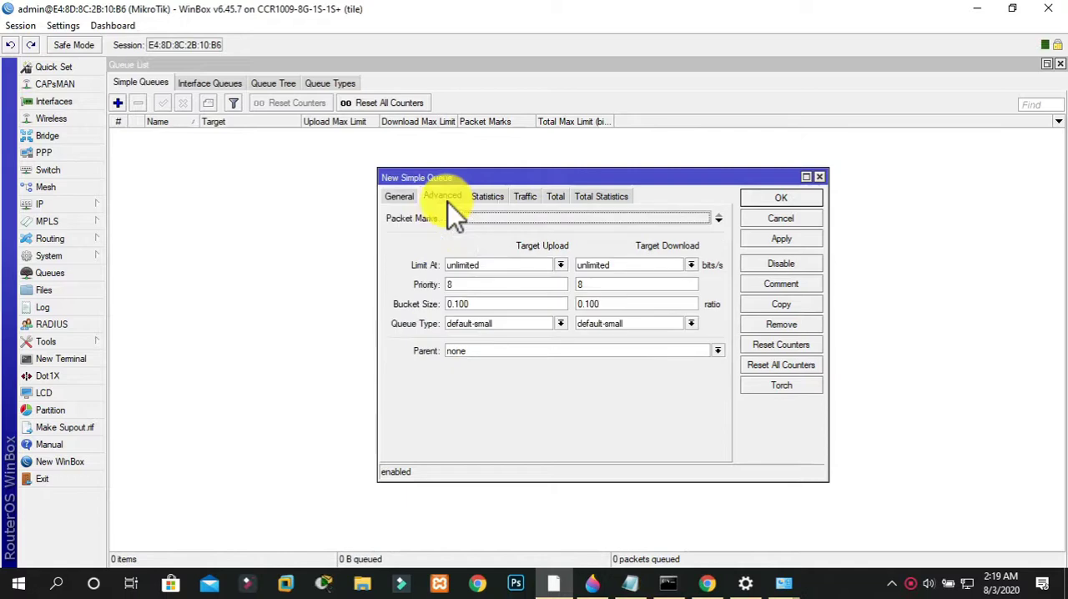
double_click(505, 266)
text(10M)
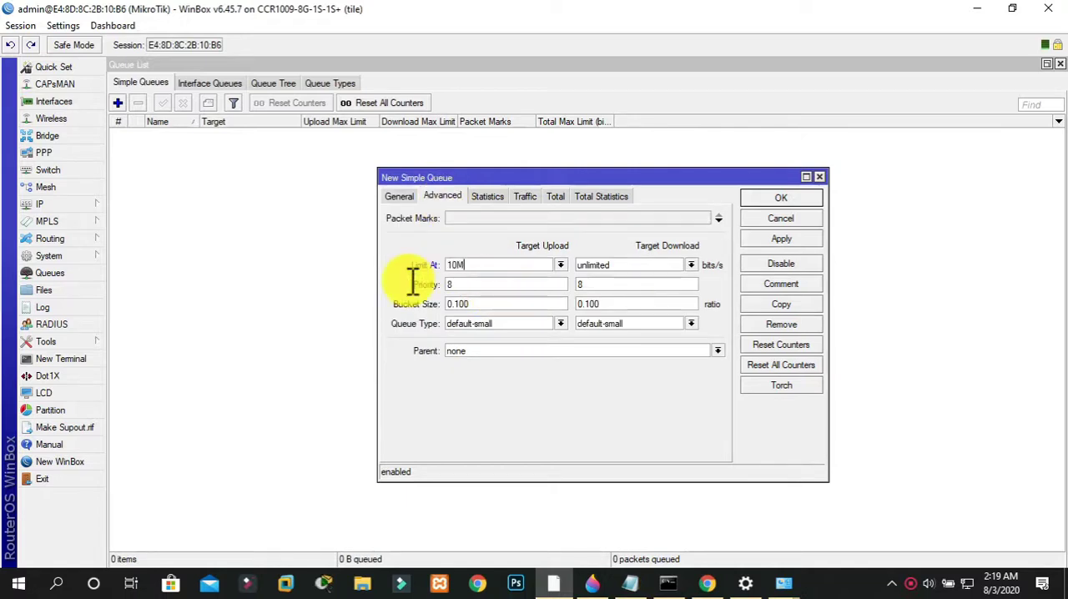
double_click(620, 265)
text(10M)
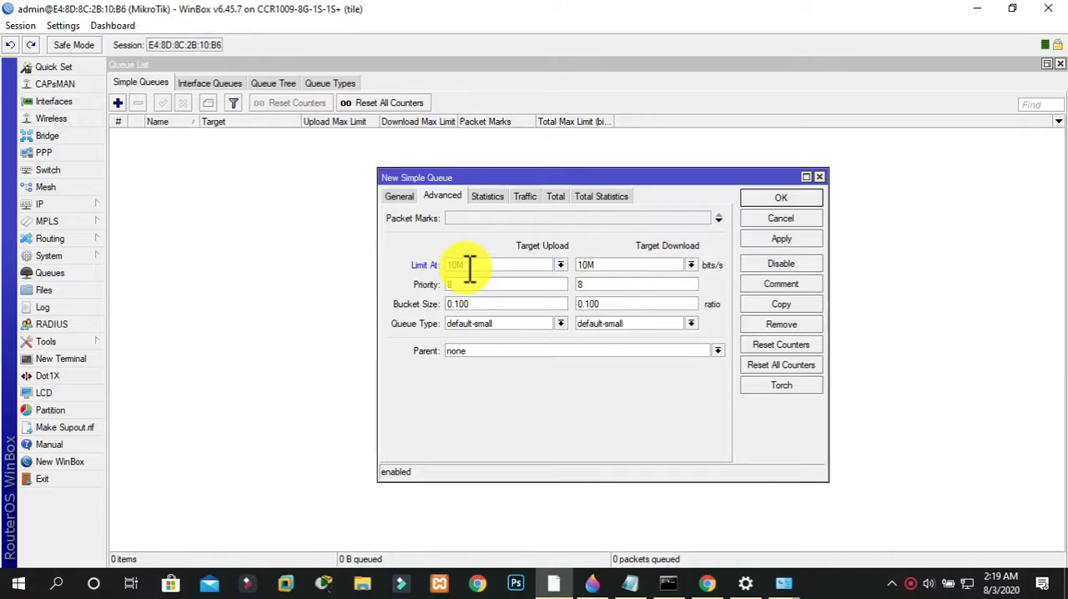
click(794, 239)
click(777, 200)
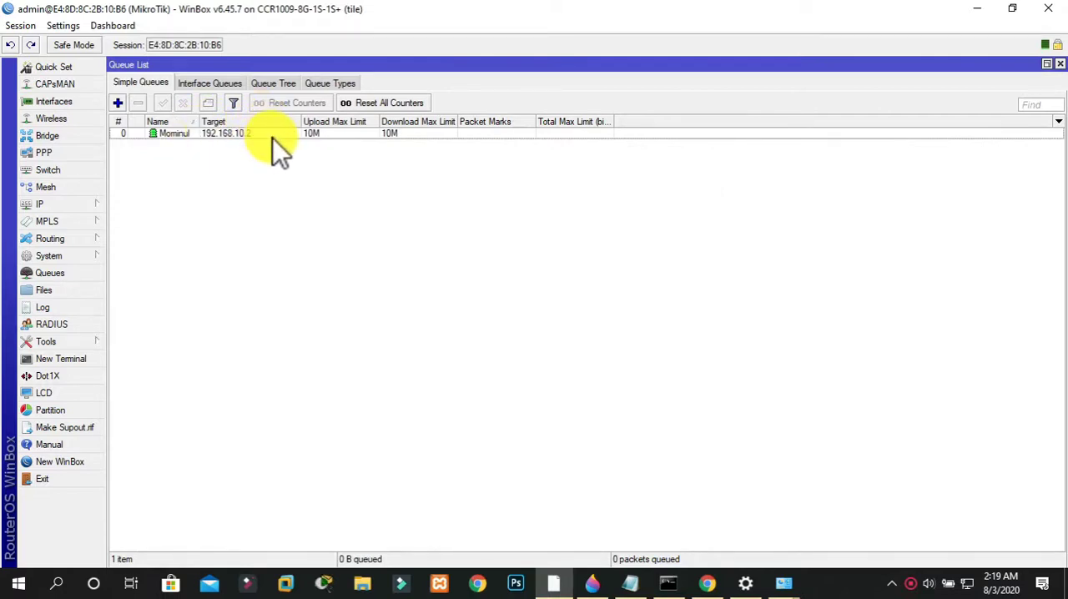
Add a comment with the client's full name to the simple queue for 192.168.10.2
right_click(336, 134)
click(416, 361)
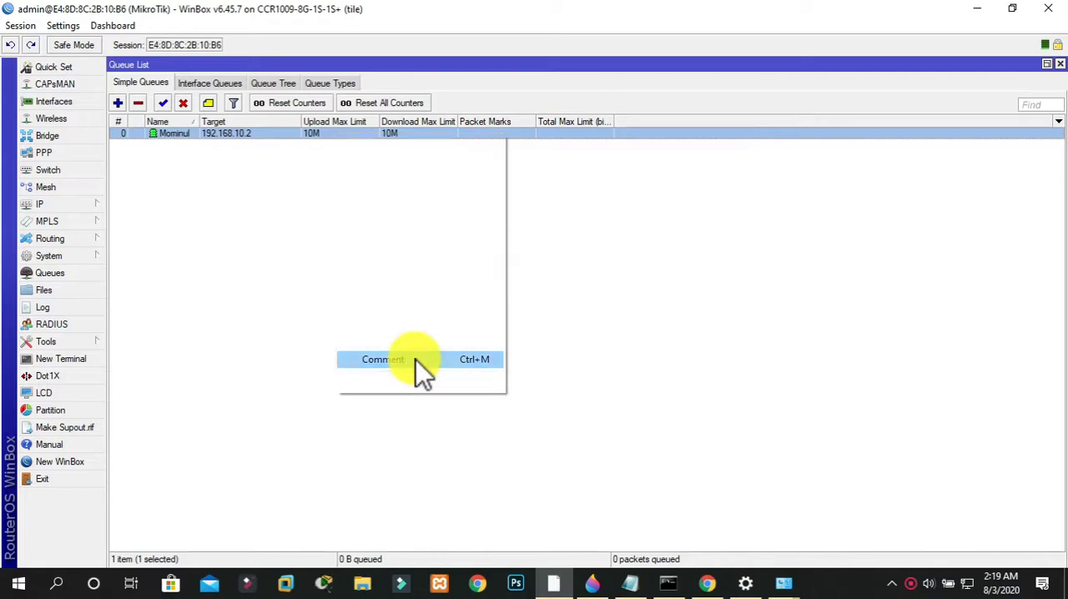
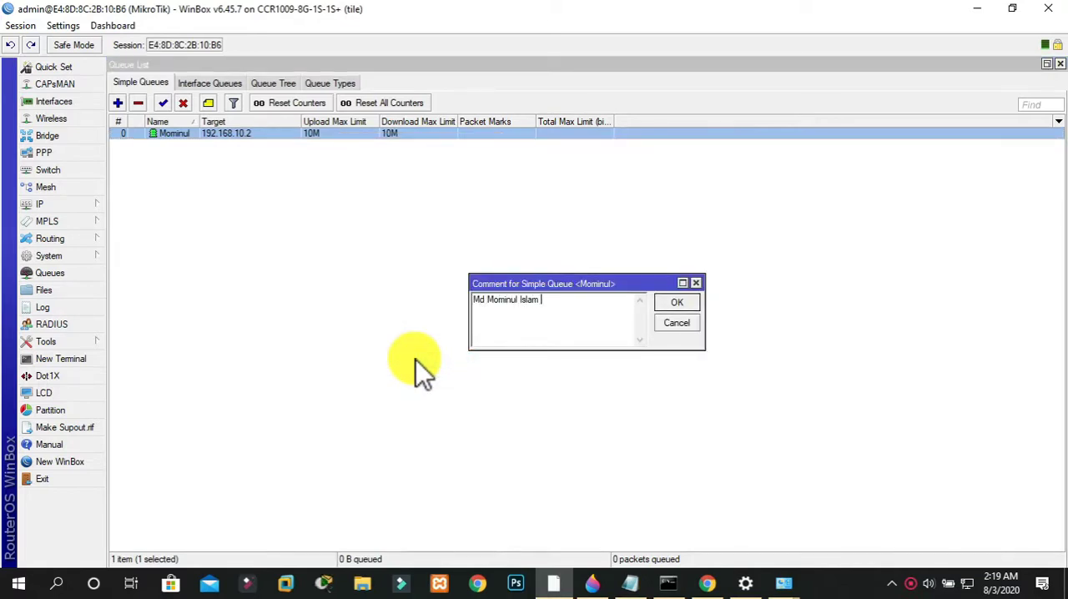
click(679, 305)
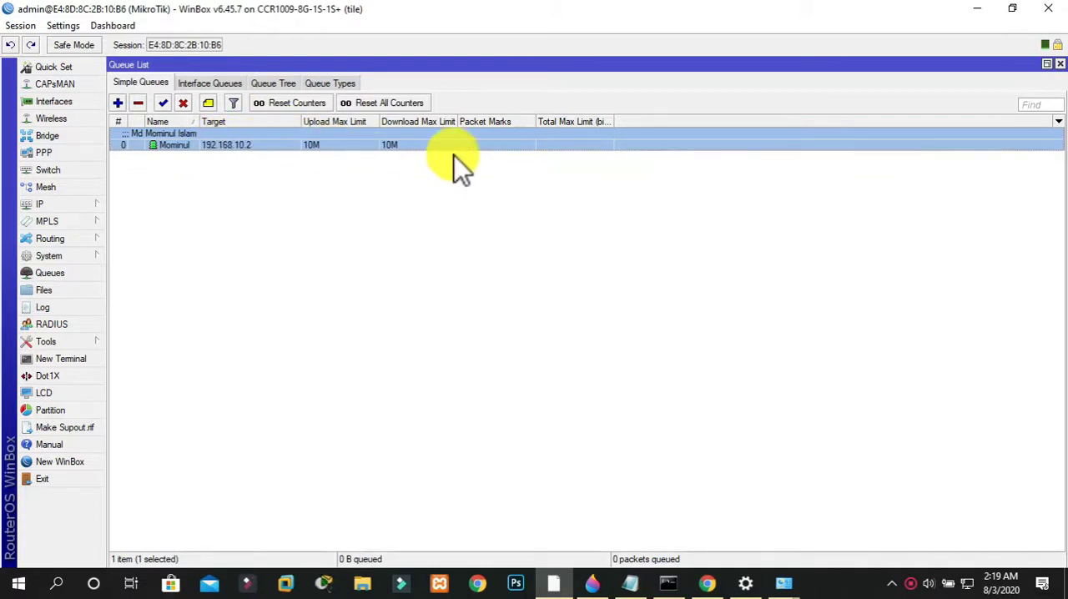
Minimize WinBox and close the Ethernet details, adapter status, Network Connections, and Settings windows
click(979, 8)
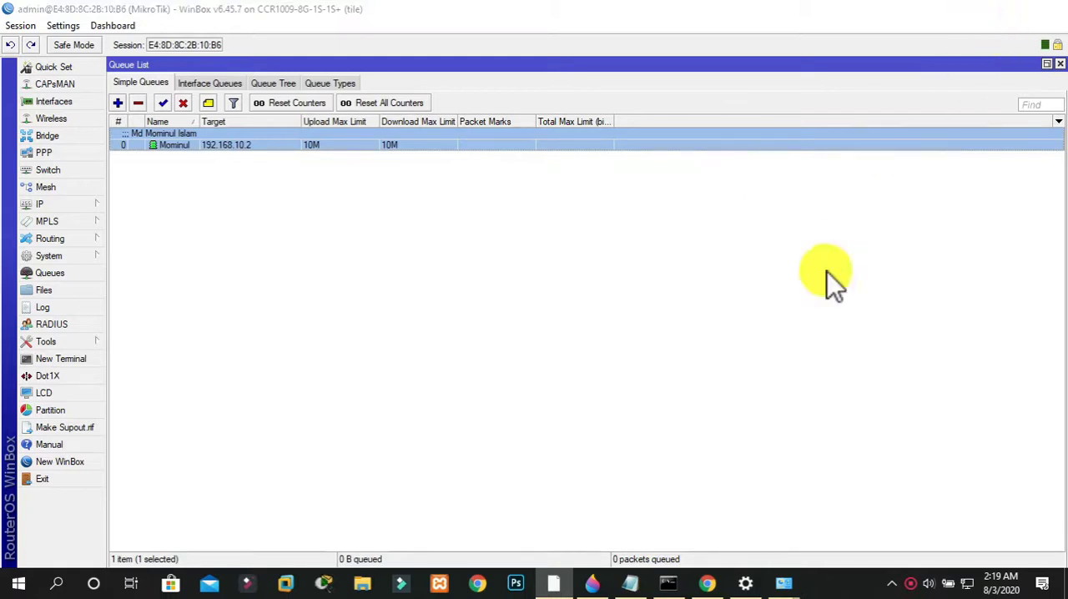
click(639, 466)
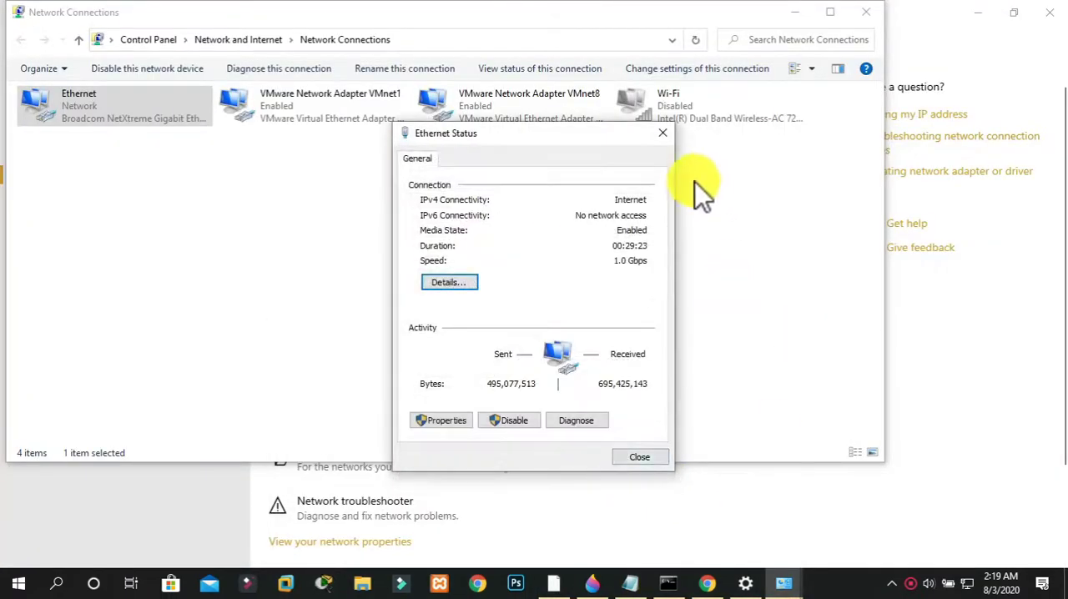
click(666, 133)
click(866, 12)
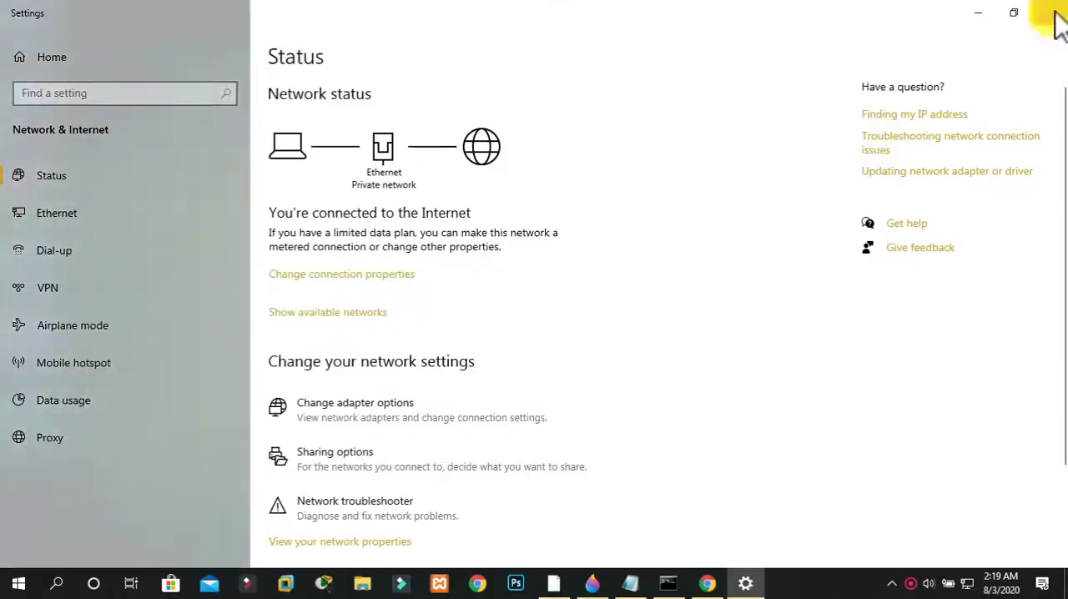
click(1050, 12)
Switch to Chrome and rerun the speed test to check the 10M bandwidth limit
click(708, 582)
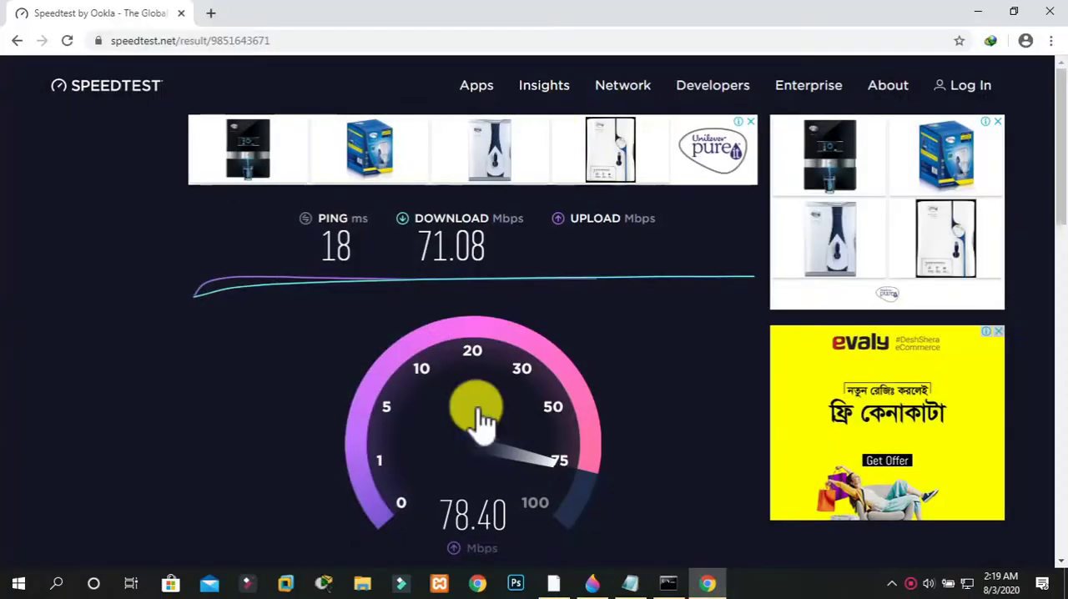
click(243, 399)
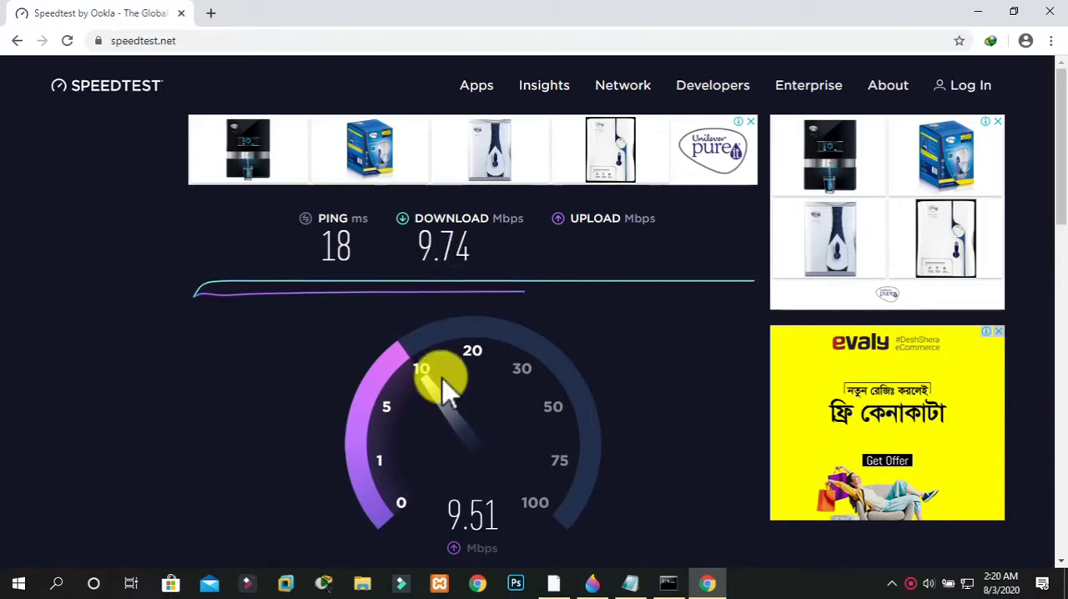
Switch back to the router's simple queue list in WinBox
click(554, 582)
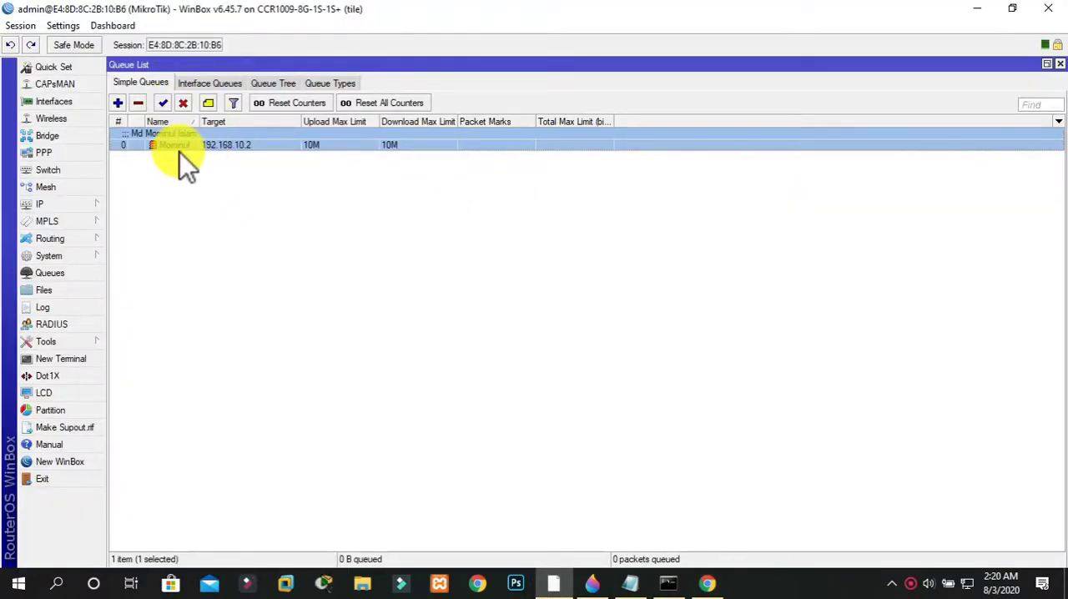
click(118, 103)
click(400, 198)
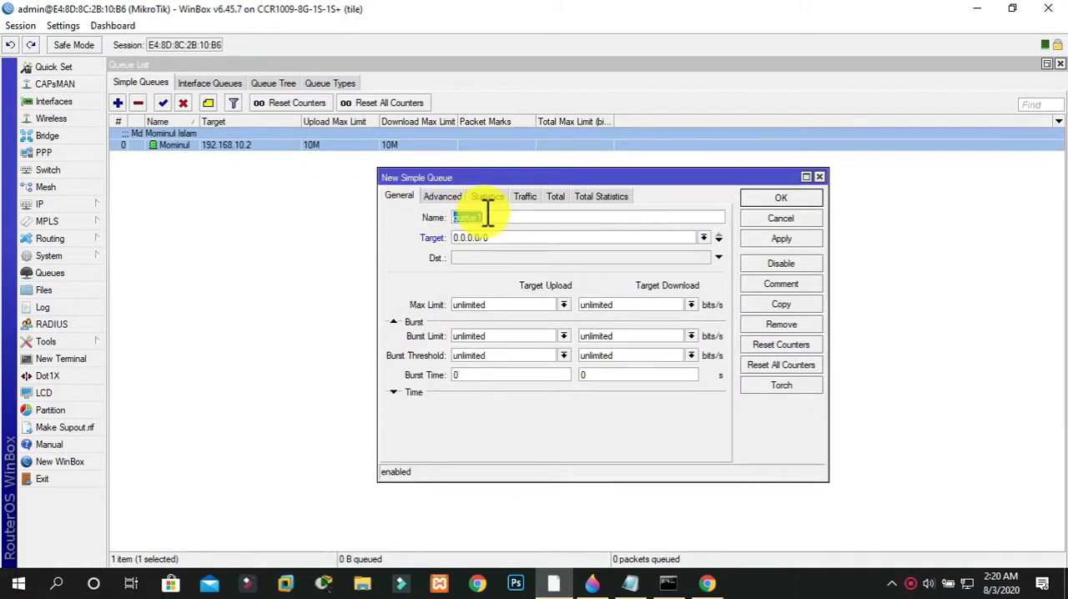
drag(485, 215, 445, 237)
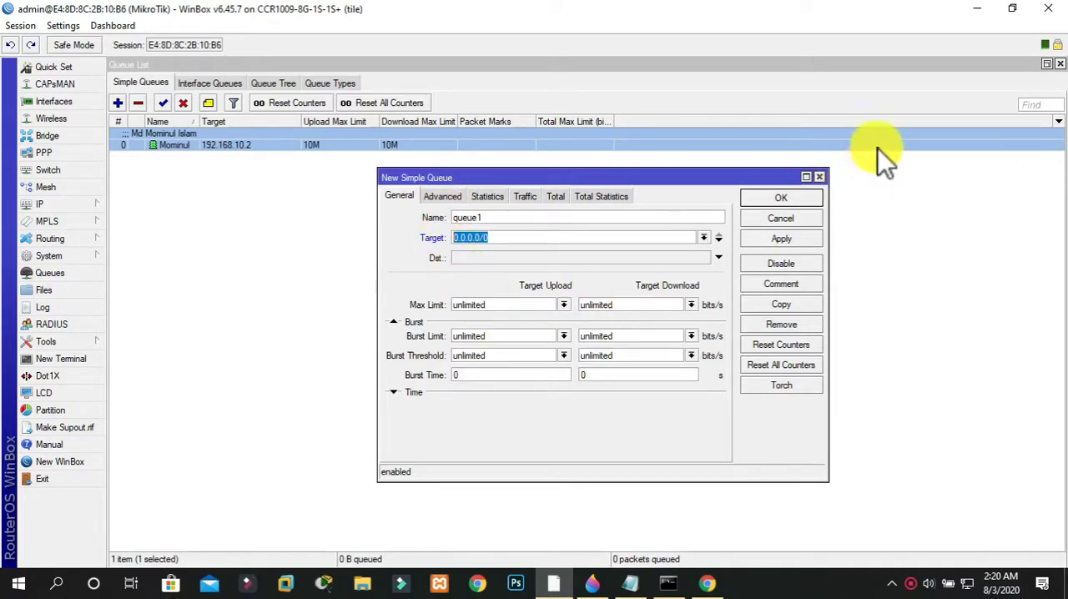
click(820, 177)
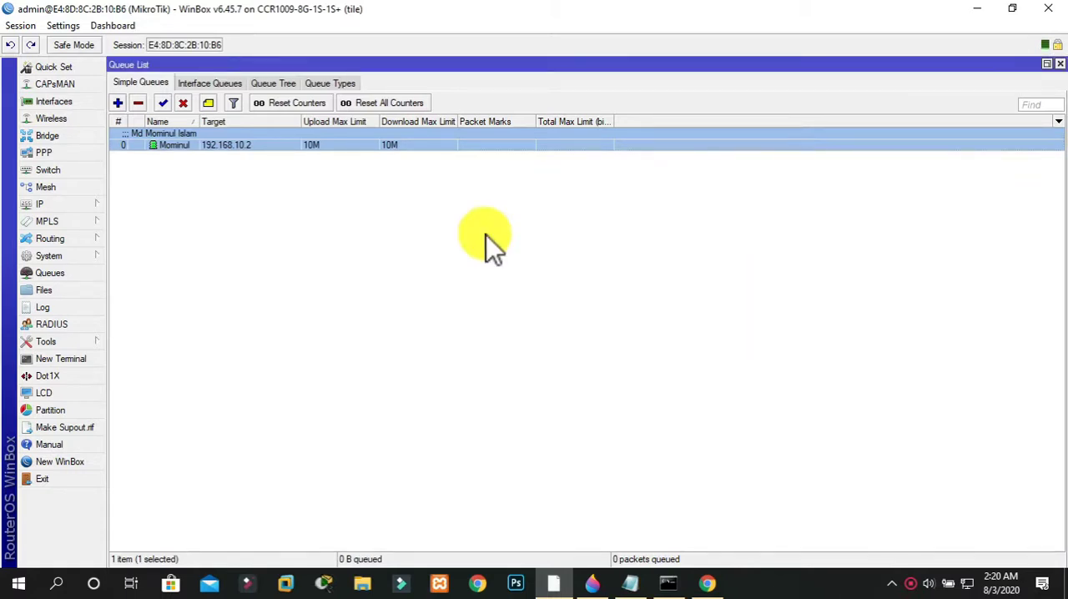
Open the simple queue for 192.168.10.2 and set its Burst Limit to 30M for both upload and download
double_click(236, 149)
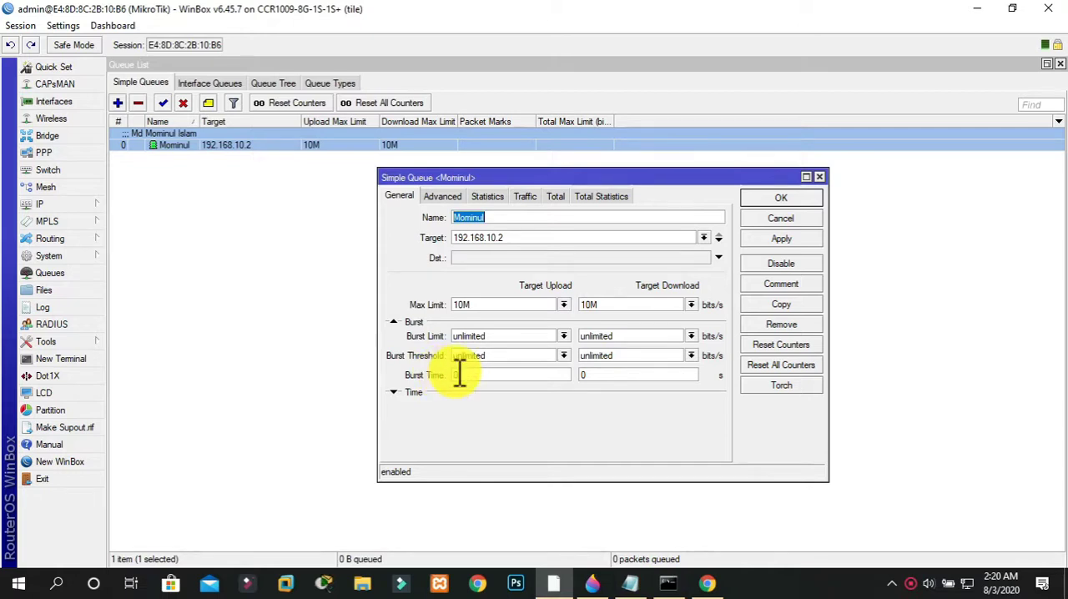
click(499, 336)
drag(479, 336, 425, 333)
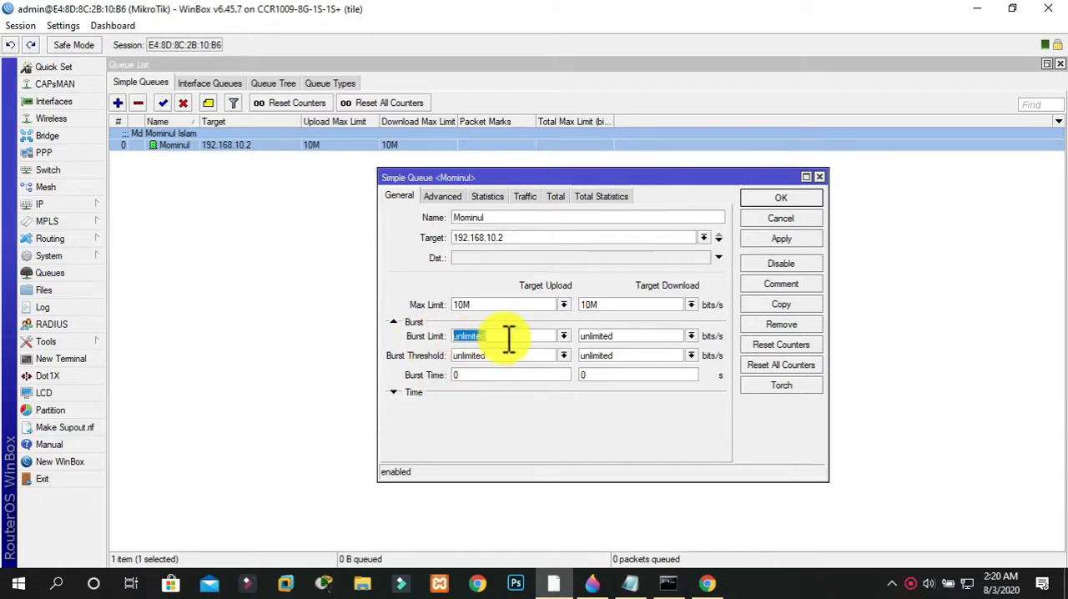
text(30M)
click(608, 337)
text(30M)
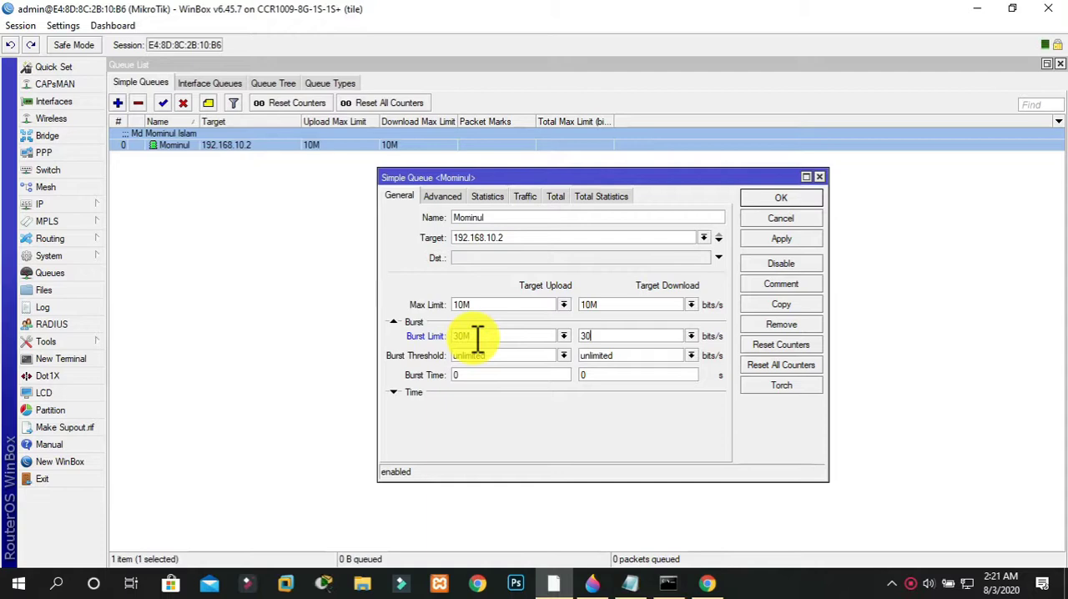
Set the queue's Burst Threshold to 2M for both upload and download
click(506, 359)
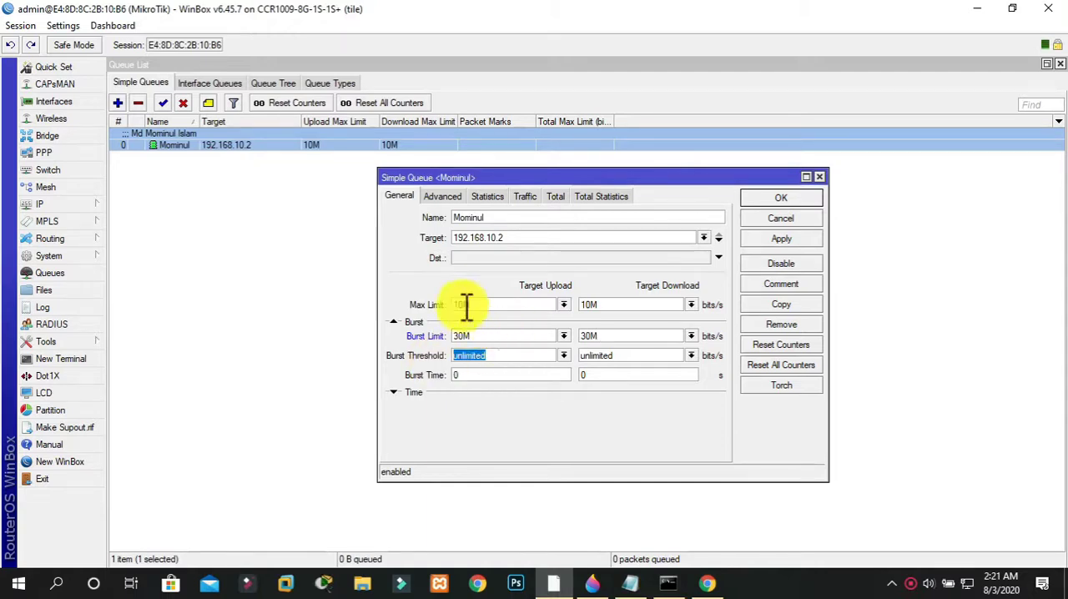
text(2M)
click(622, 355)
text(2M)
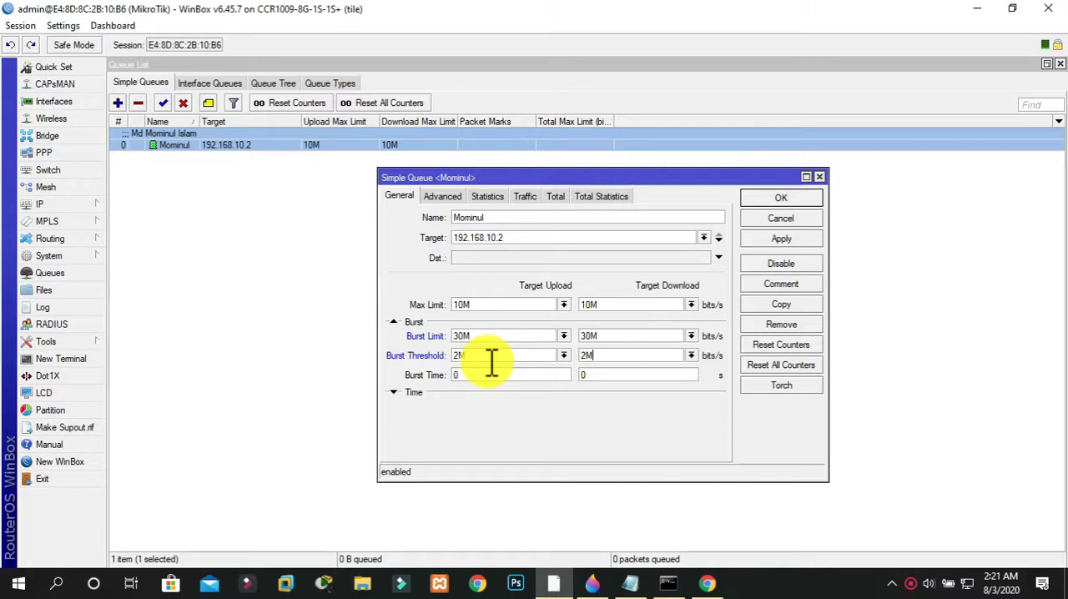
Set the queue's Burst Time to 180 seconds for both upload and download
click(494, 374)
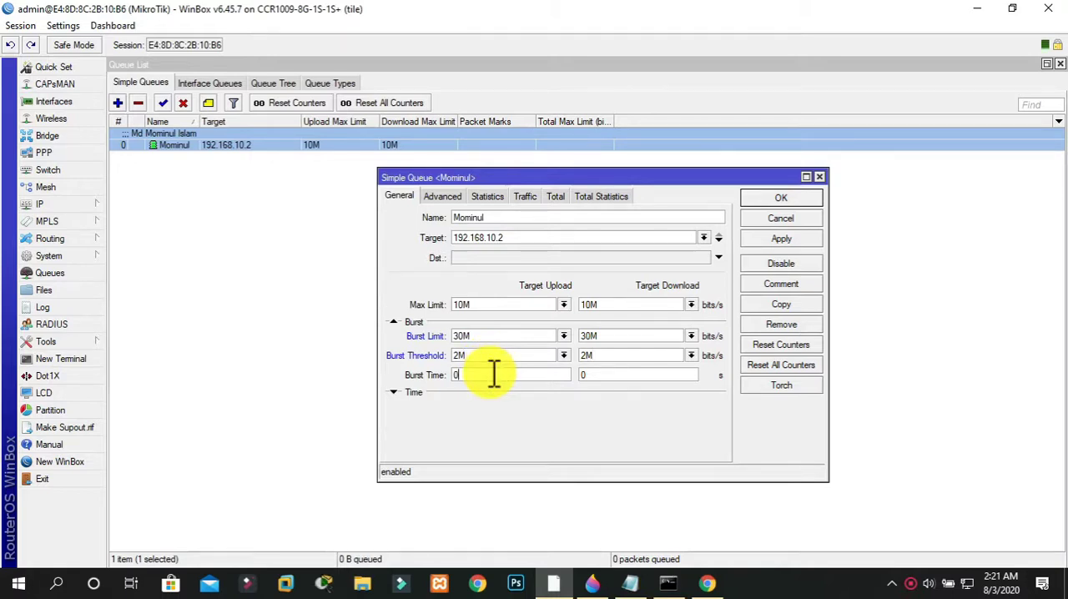
text(150)
key(BackSpace)
key(BackSpace)
key(BackSpace)
key(BackSpace)
text(180)
click(668, 375)
key(BackSpace)
text(180)
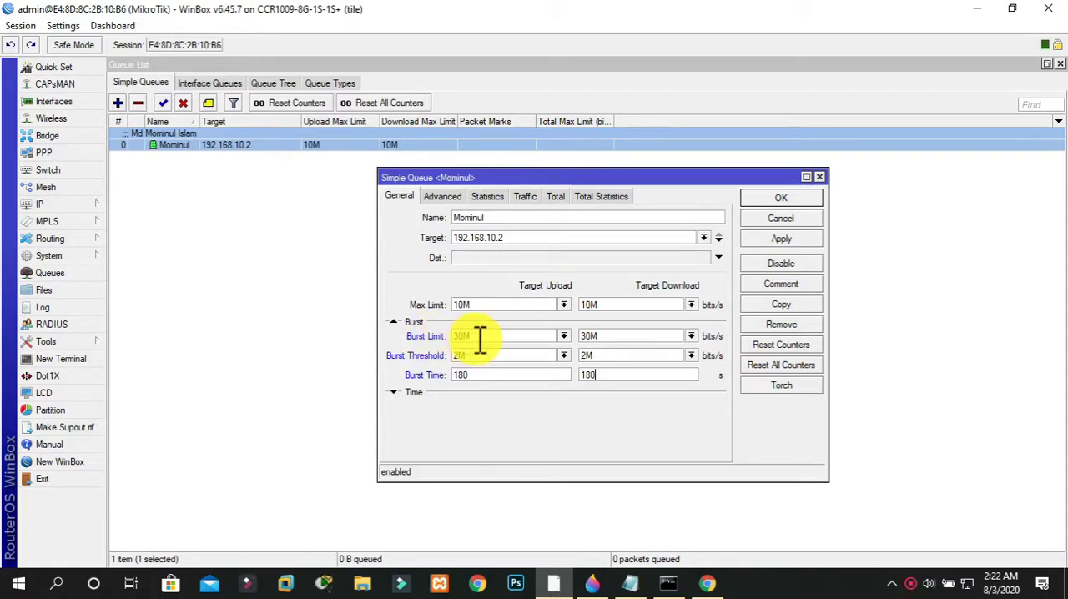
click(478, 336)
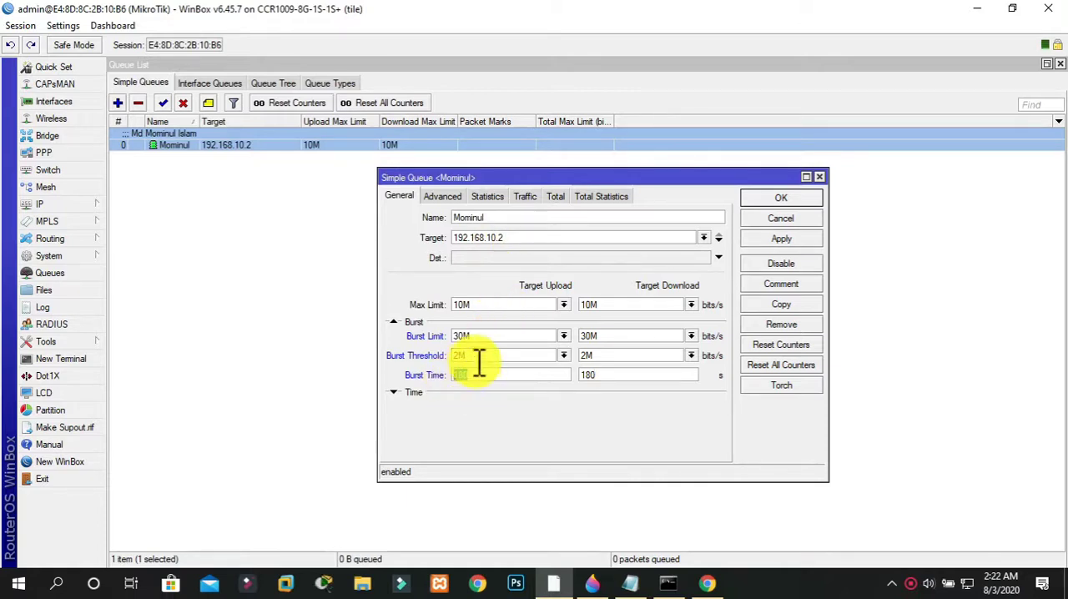
drag(472, 353, 444, 353)
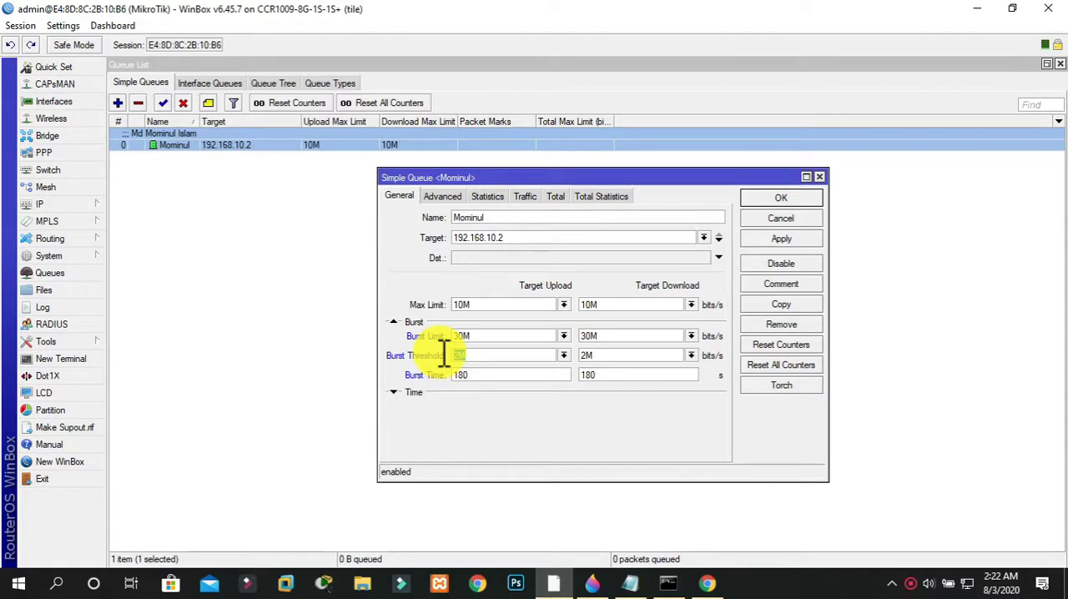
key(Tab)
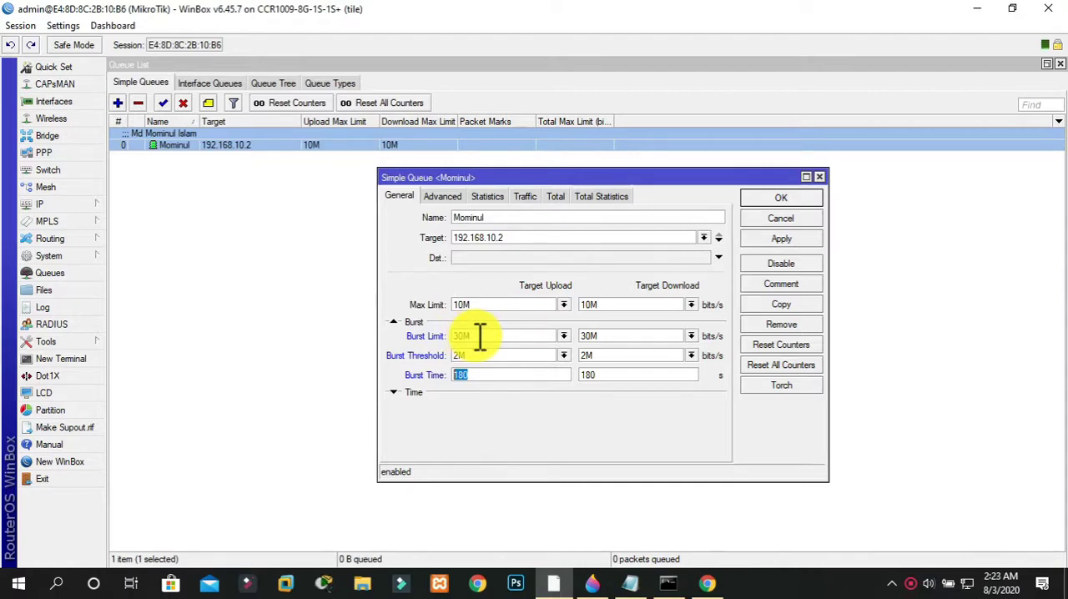
click(482, 379)
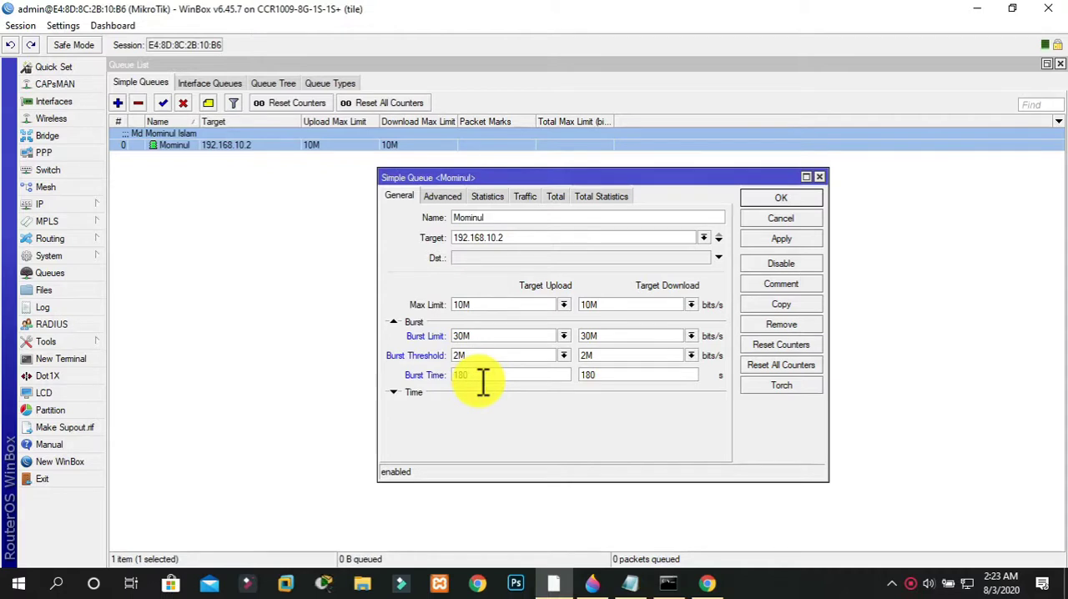
double_click(457, 305)
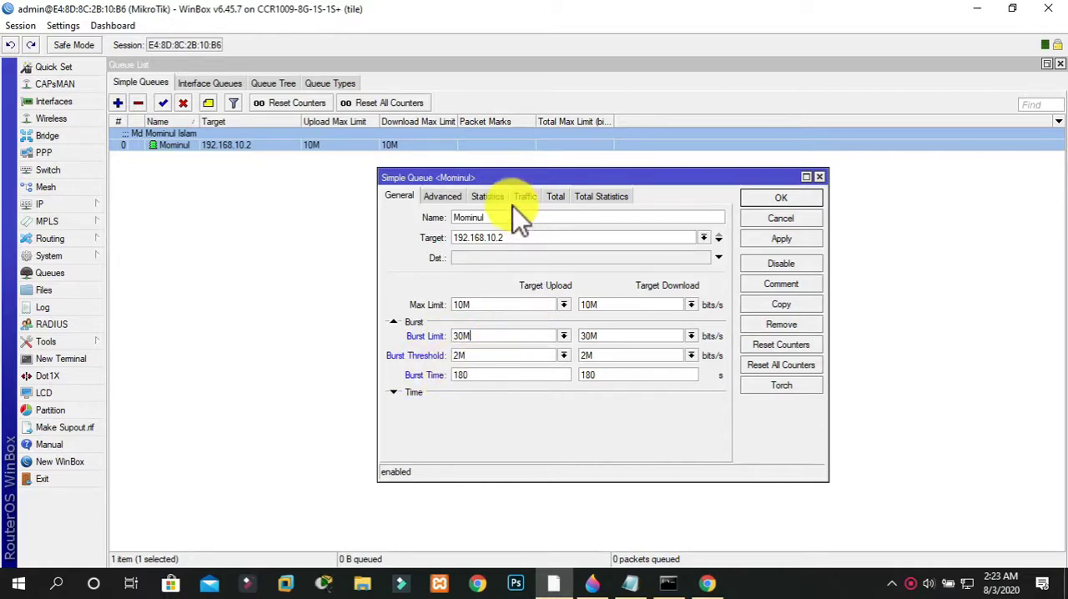
Set the queue's advanced Priority to 1 for both upload and download
click(442, 197)
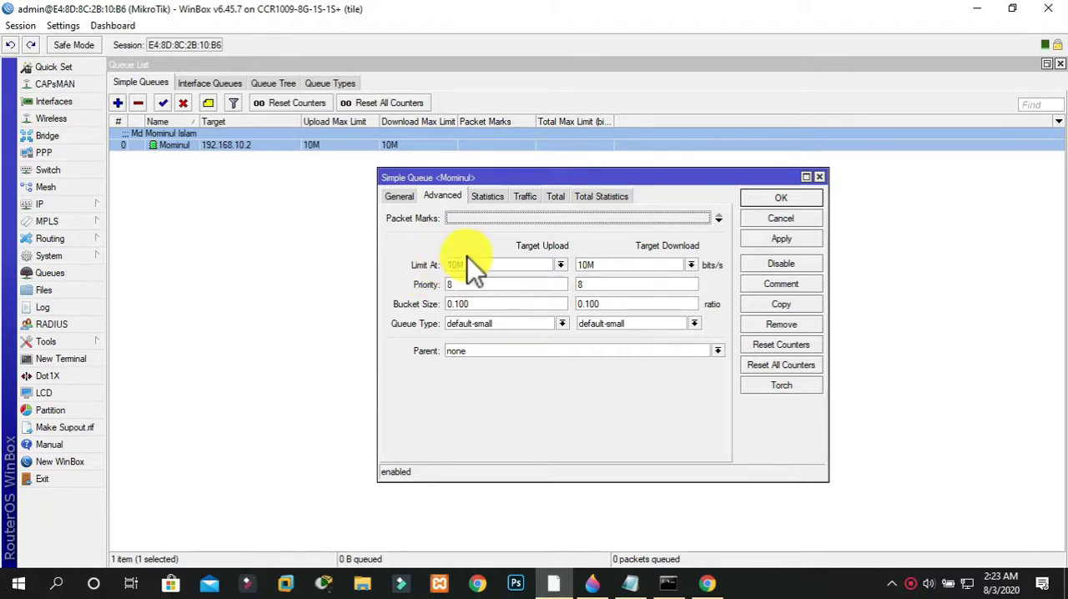
click(472, 286)
drag(465, 285, 445, 286)
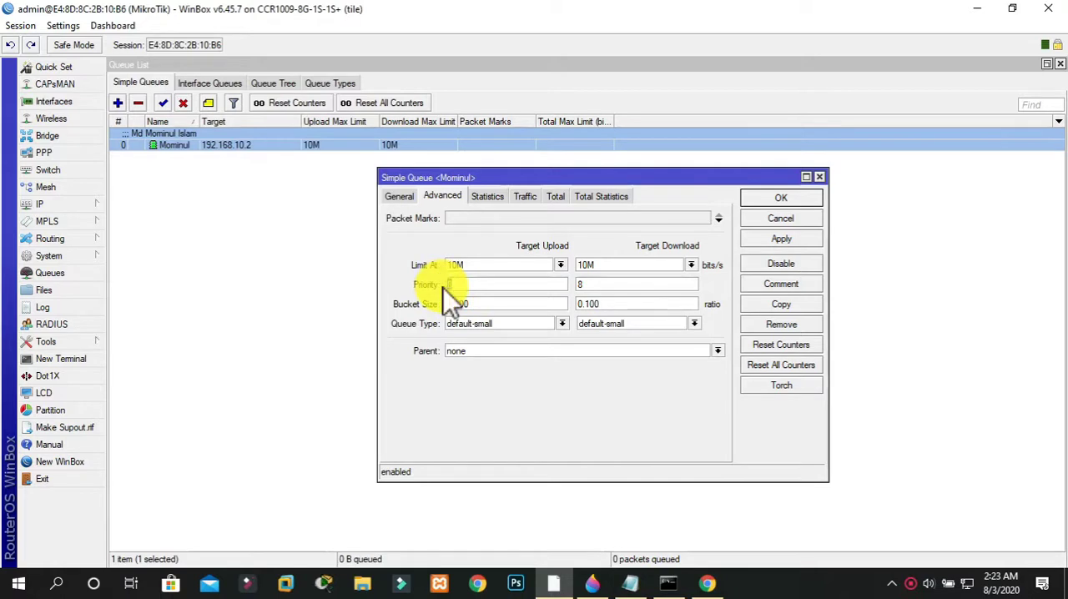
drag(640, 285, 568, 291)
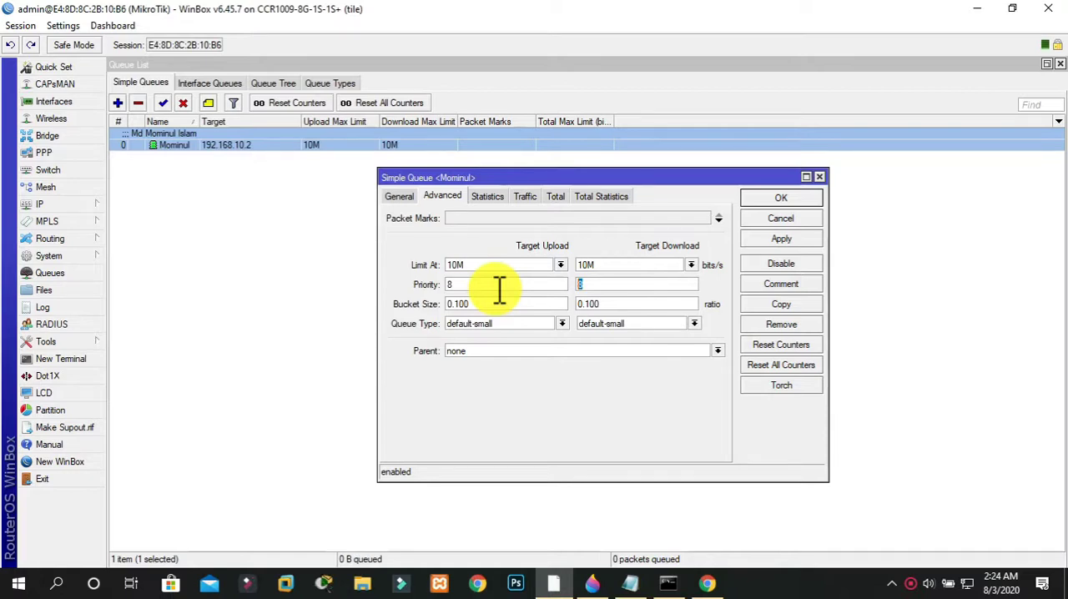
click(498, 285)
key(BackSpace)
text(1)
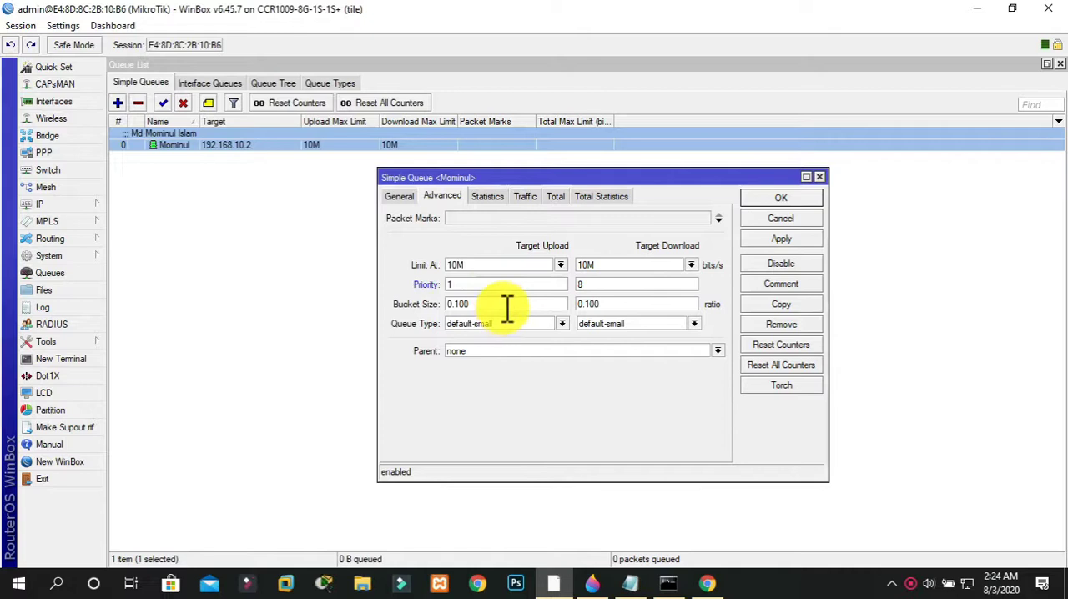
click(401, 197)
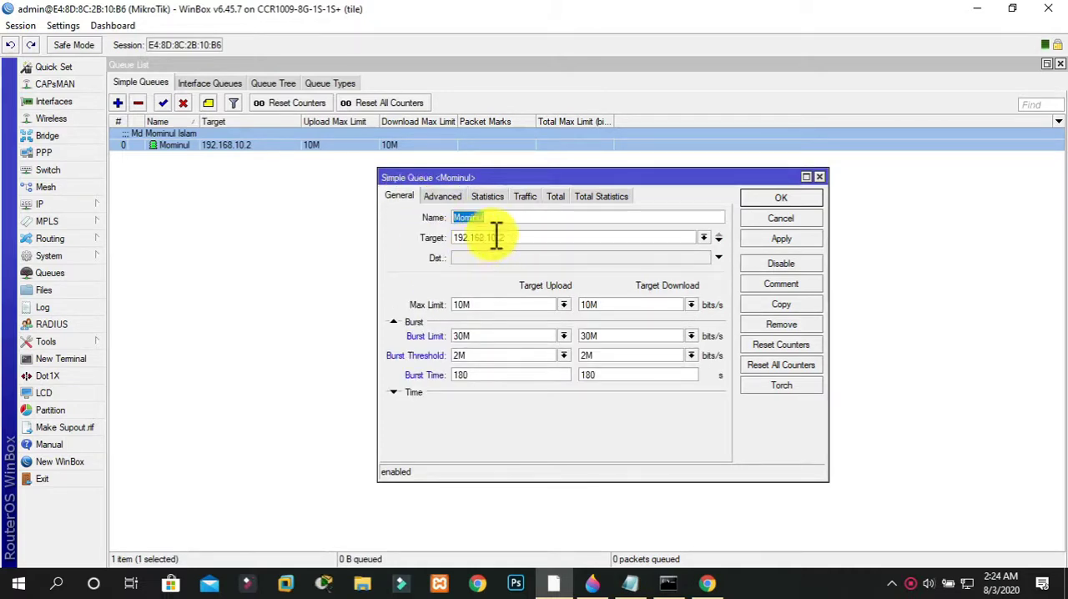
click(446, 199)
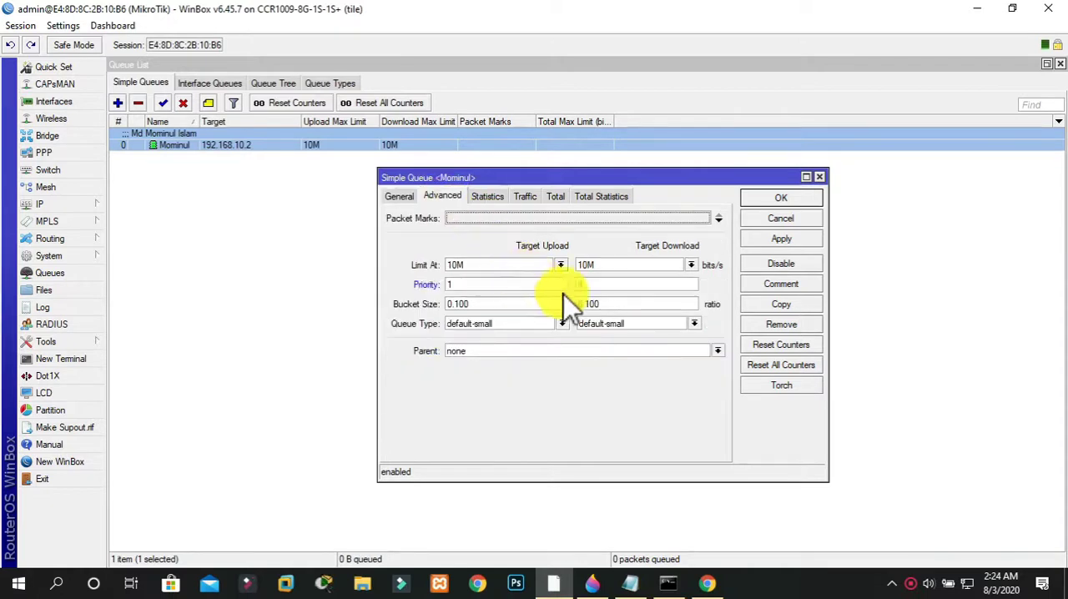
click(605, 285)
text(1)
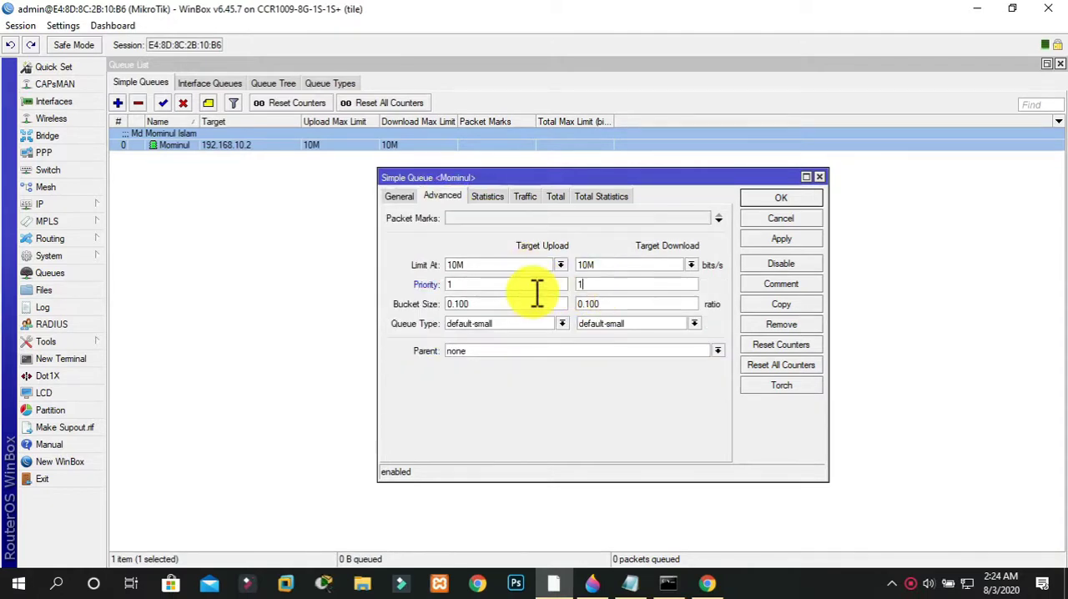
Set the queue's download and upload Priority back to 8
key(BackSpace)
text(8)
click(523, 284)
key(BackSpace)
text(8)
Set the queue's Priority to 4 for both upload and download, and apply and save the queue
key(BackSpace)
text(4)
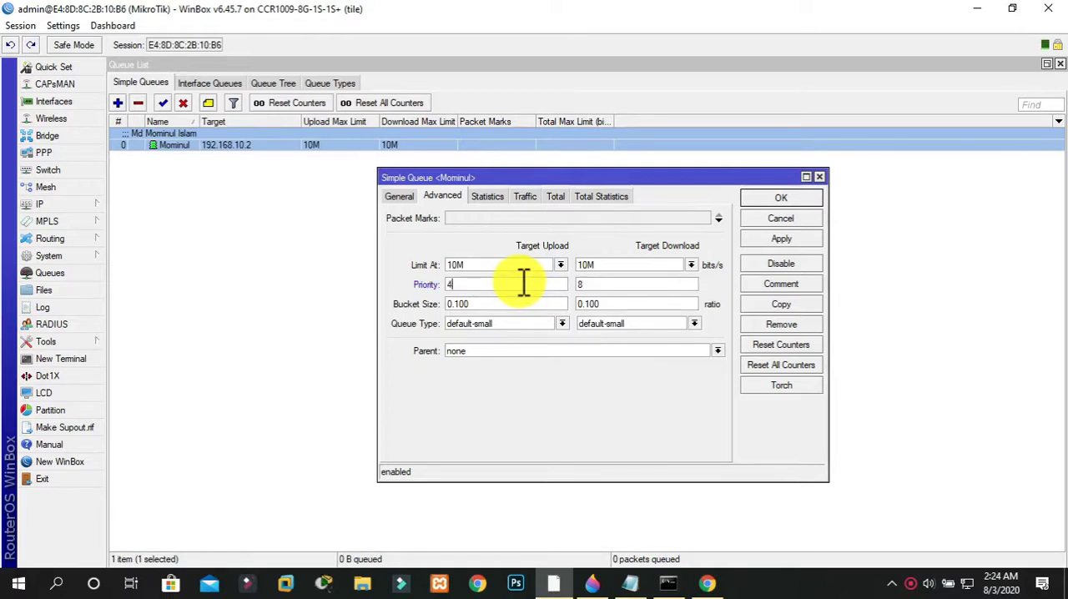
click(599, 284)
key(BackSpace)
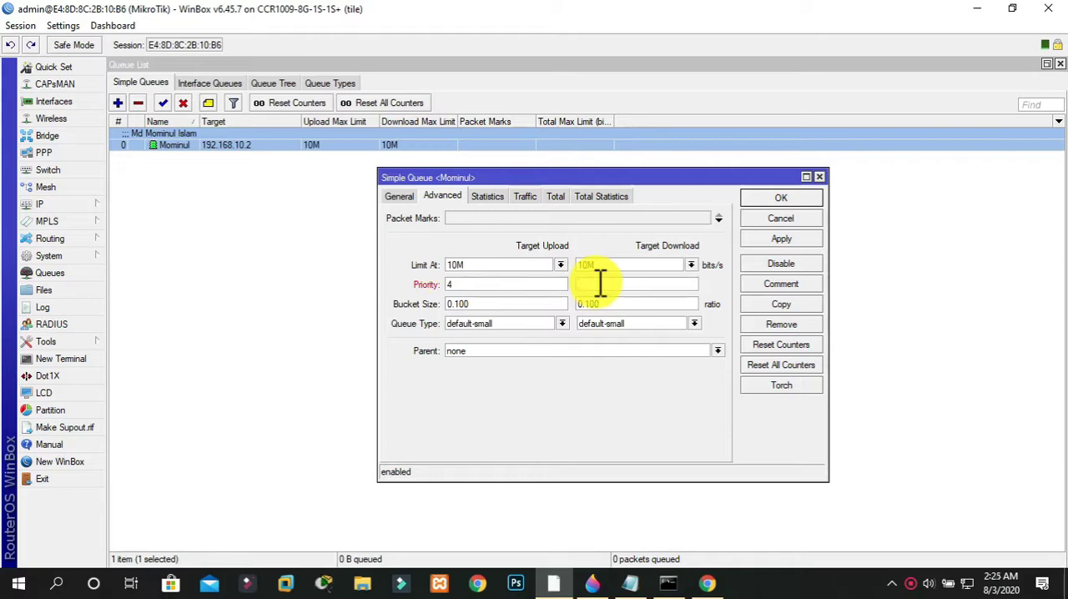
text(4)
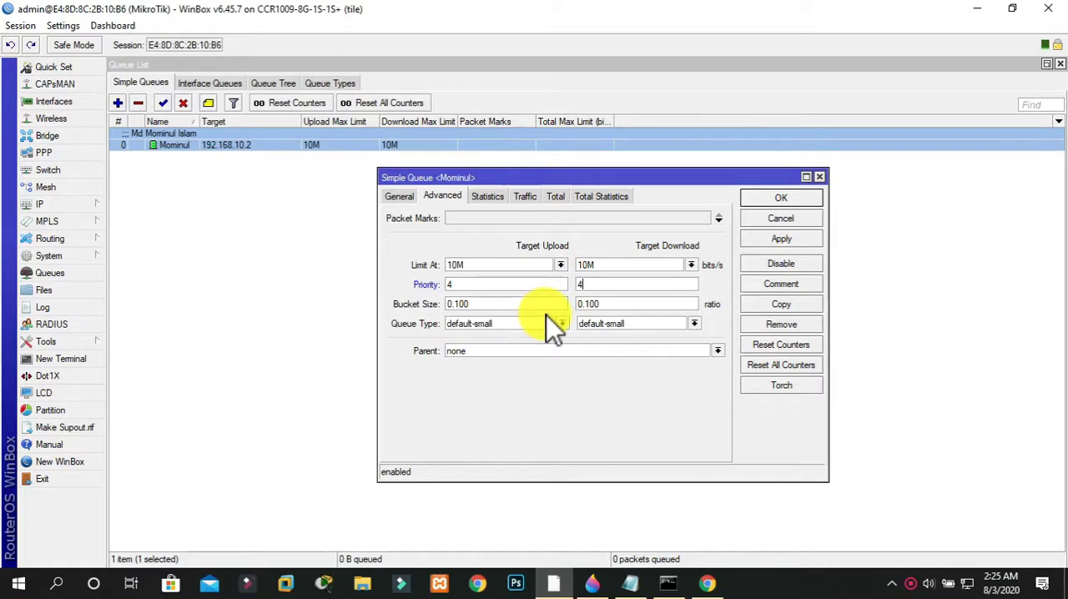
click(755, 248)
click(761, 201)
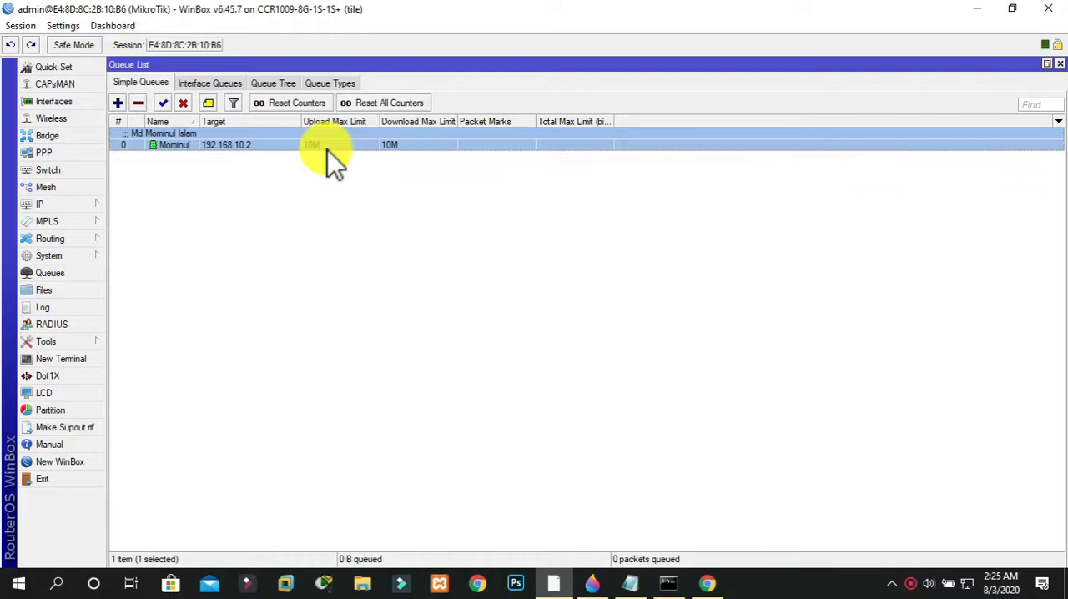
Add a new simple queue named after the second client with 192.168.10.3 as its target
click(120, 103)
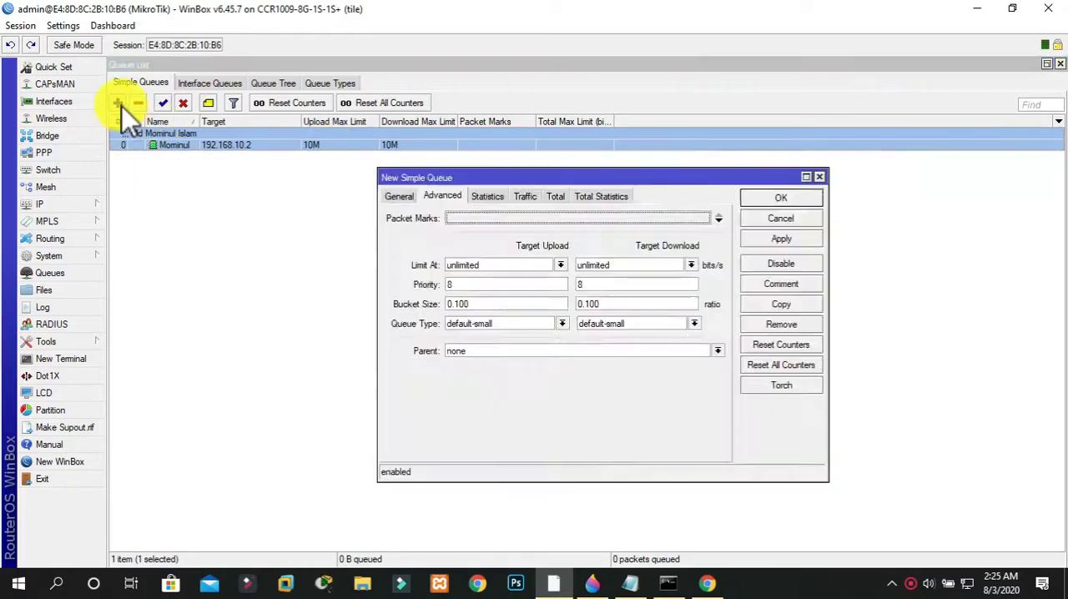
click(405, 195)
double_click(500, 219)
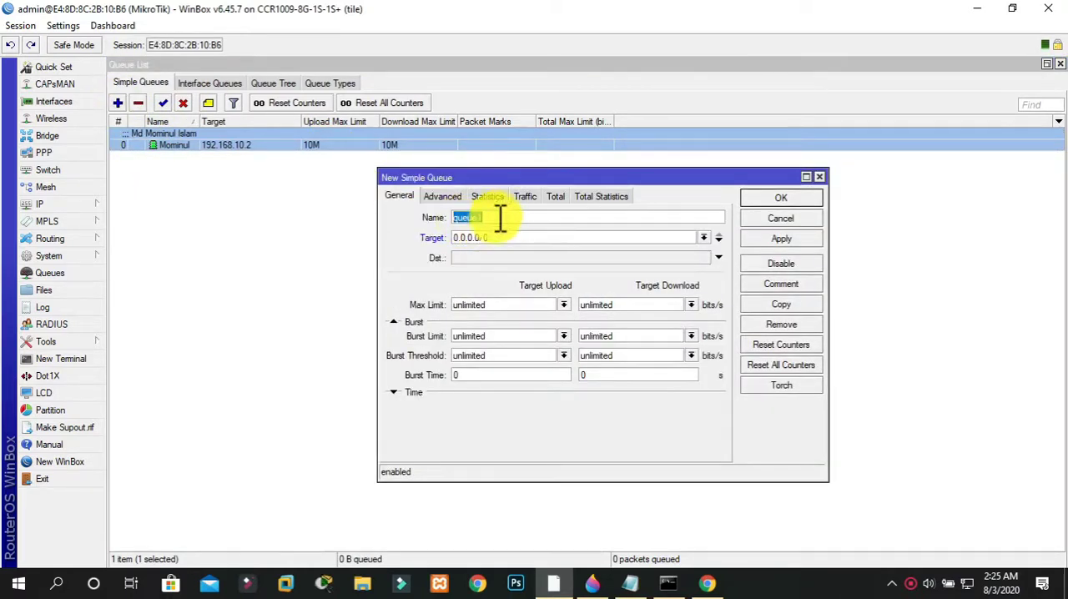
text(Mannan)
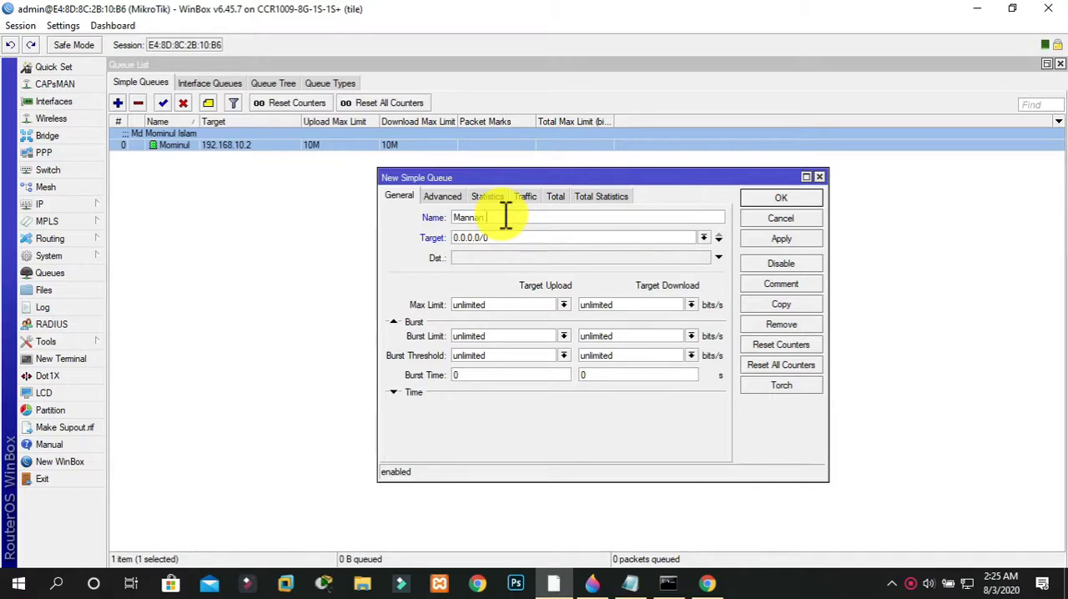
key(Tab)
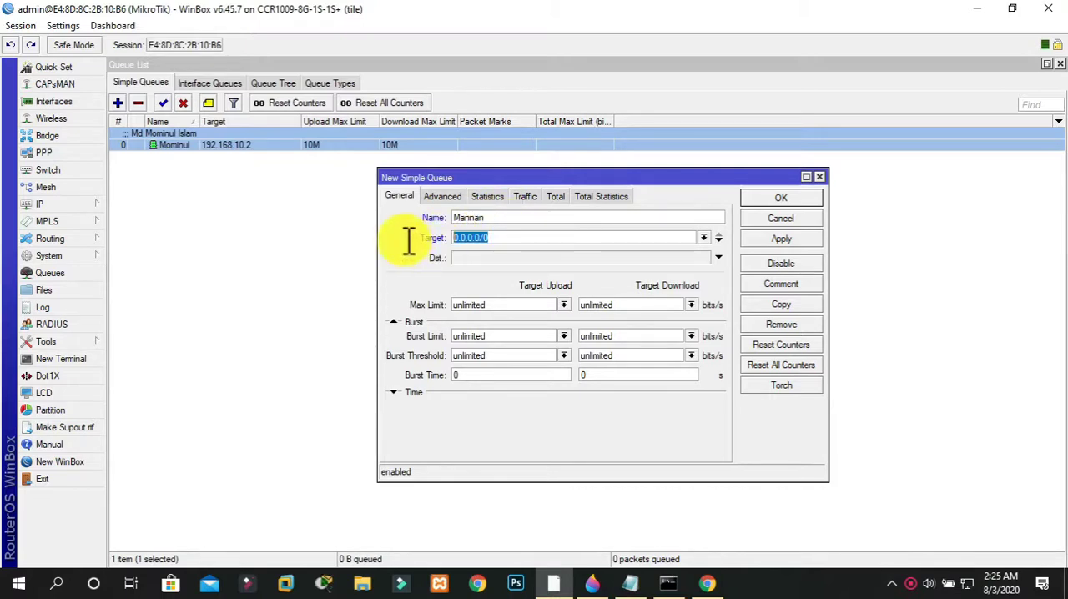
text(192.16)
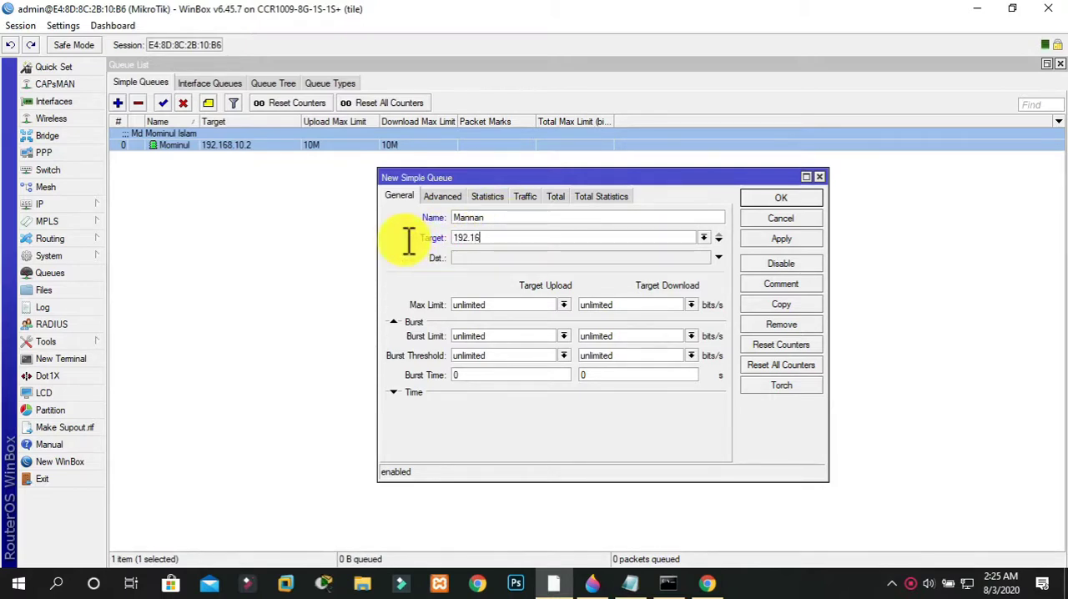
text(8.10.)
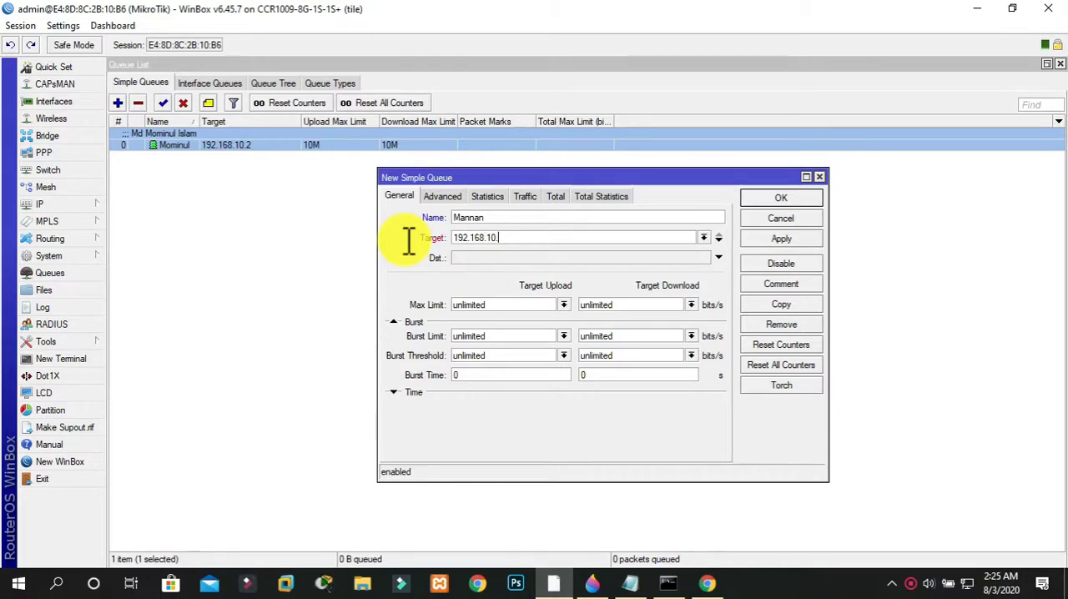
text(3)
Set the new queue's Max Limit to 5M for both target upload and target download
click(510, 304)
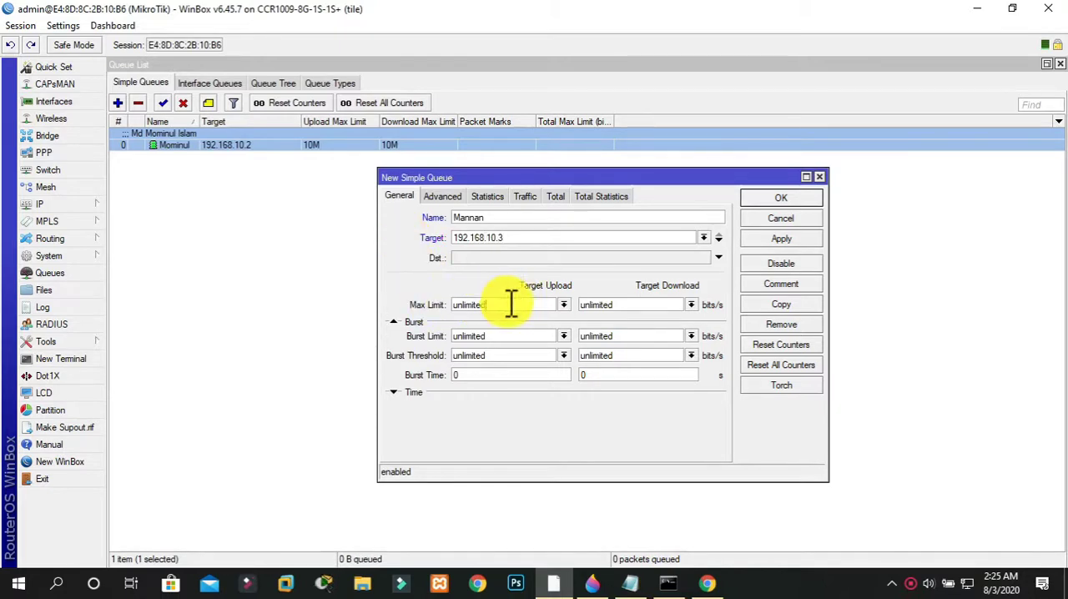
drag(510, 305, 377, 309)
text(5M)
key(Tab)
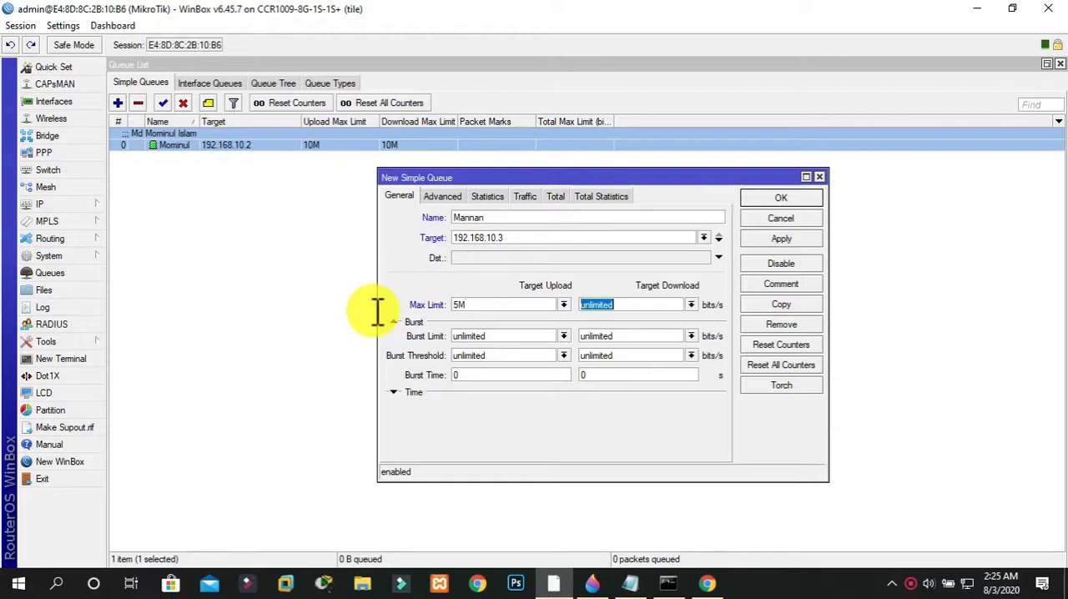
text(5M)
Set the queue's Burst Limit to 10M and Burst Threshold to 4M for both upload and download
drag(496, 333, 381, 346)
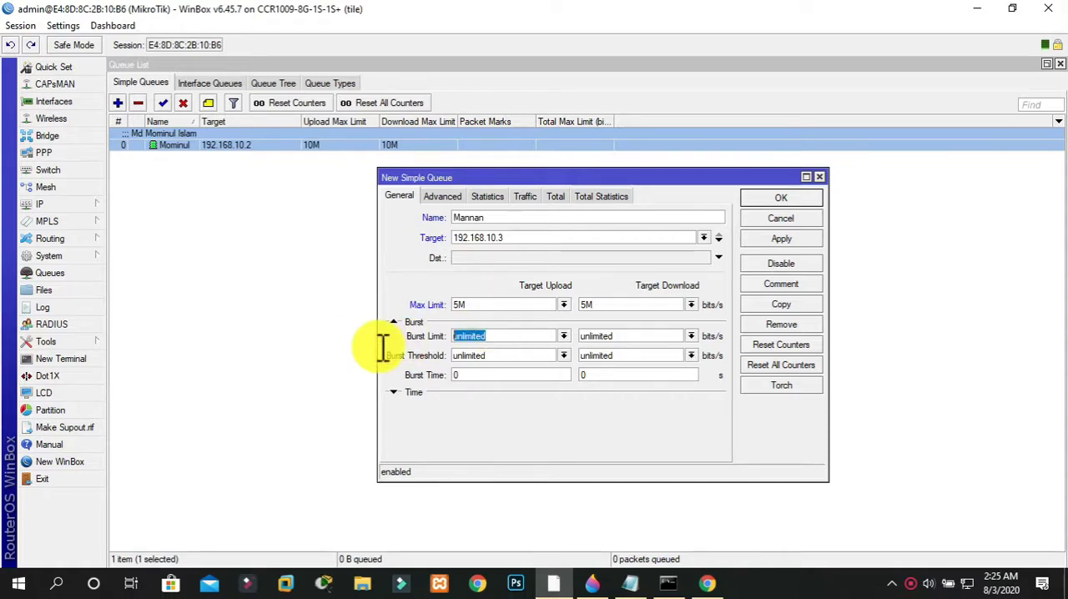
text(10M)
key(Tab)
text(10M)
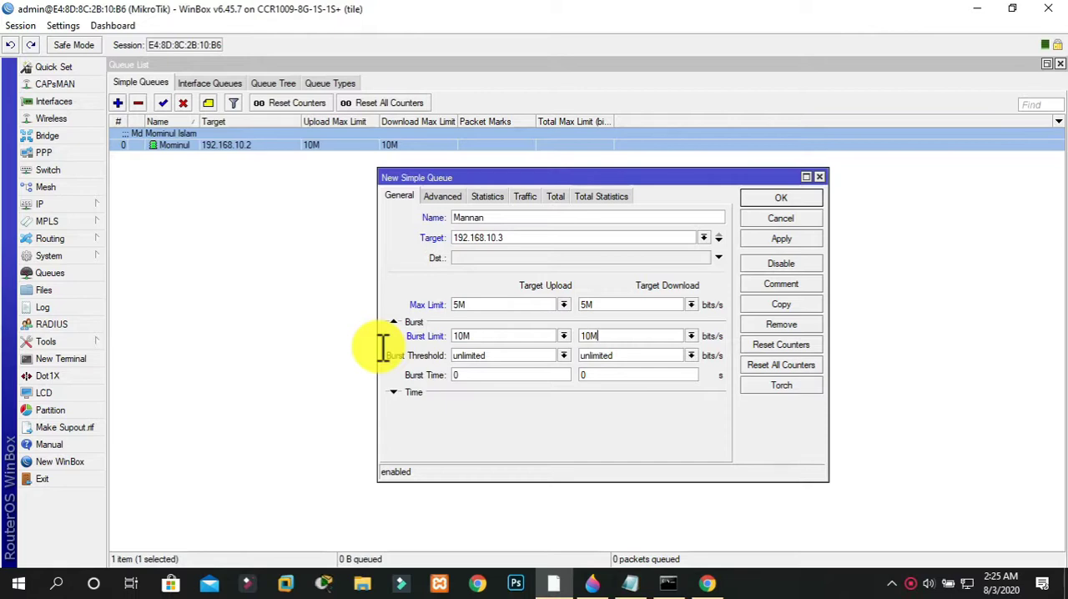
drag(507, 354, 341, 346)
key(BackSpace)
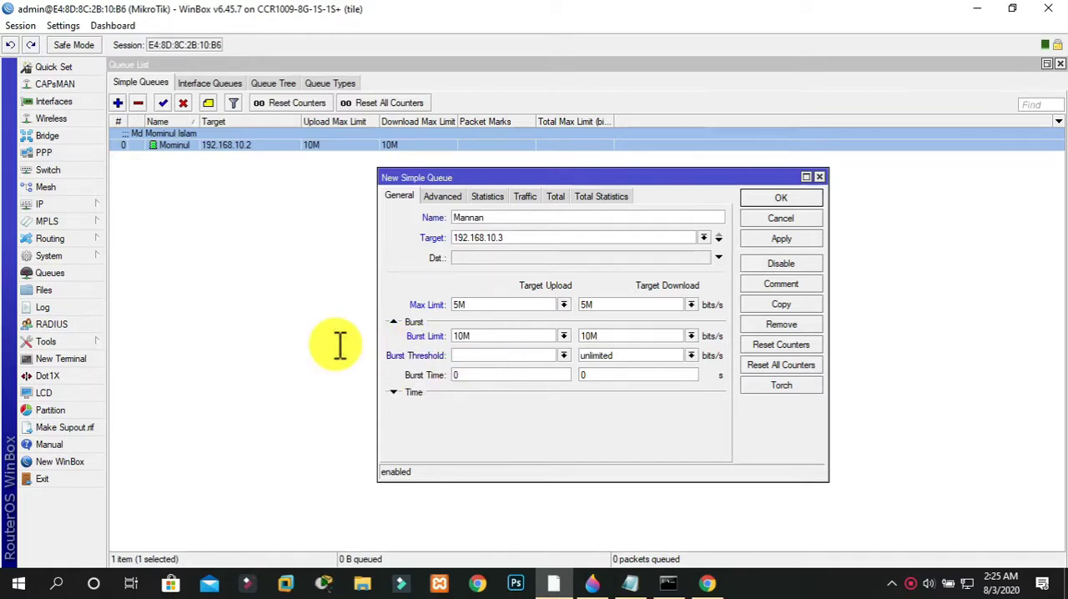
text(4M)
key(Tab)
text(4M)
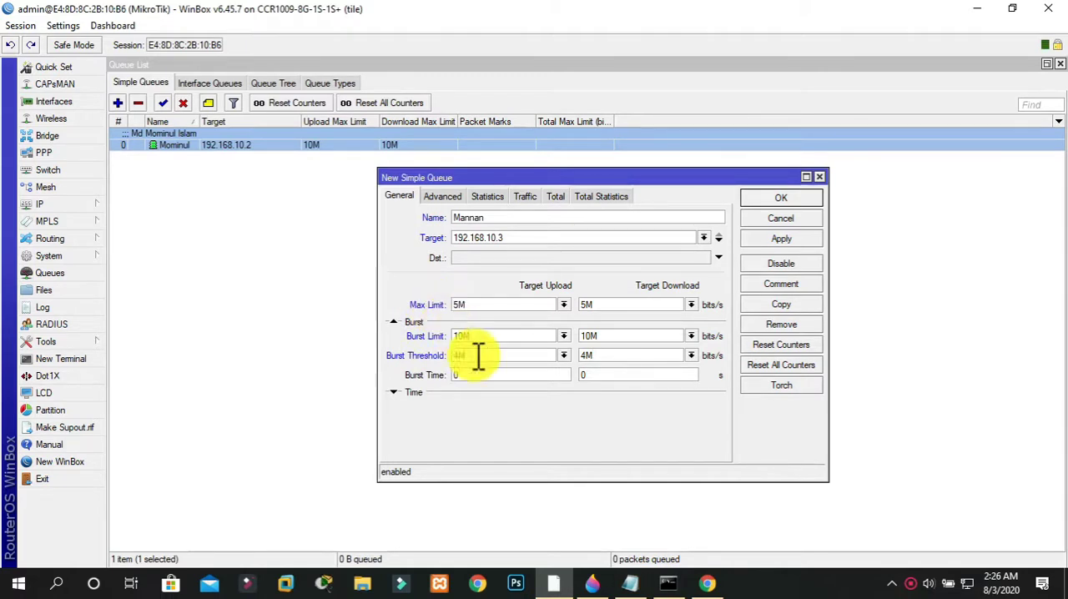
Set the queue's Burst Time to 60 seconds for both upload and download
click(495, 376)
key(BackSpace)
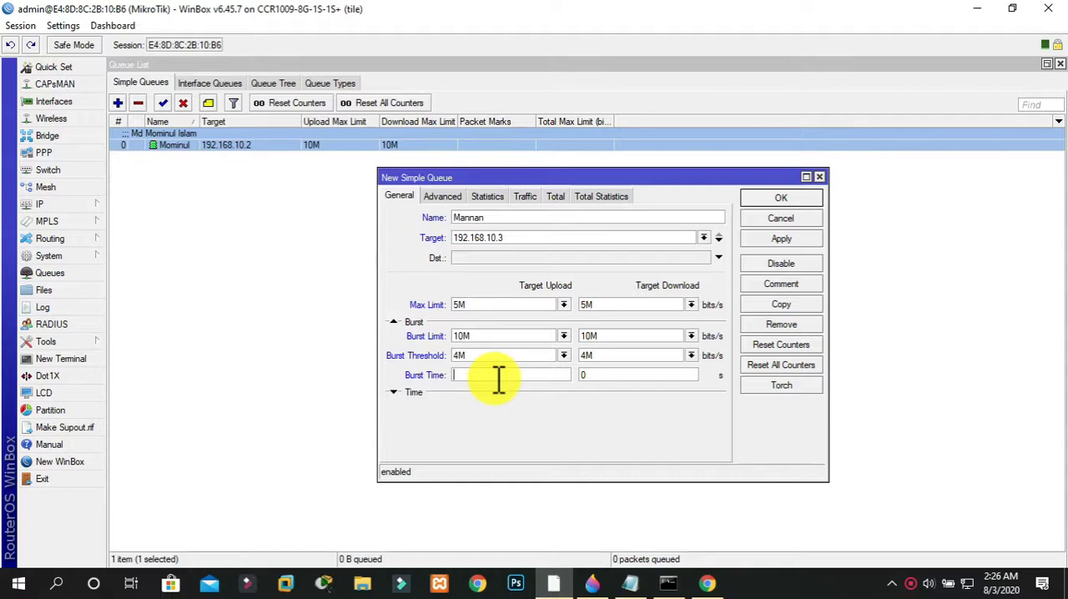
text(60)
click(604, 376)
key(BackSpace)
text(60)
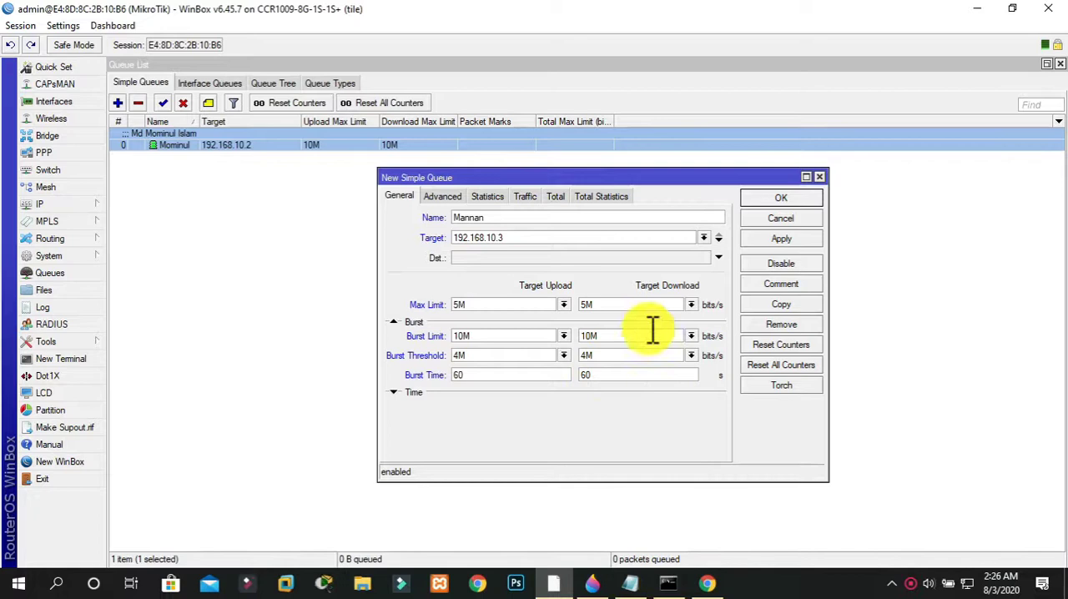
Set the queue's advanced Limit At to 5M for both upload and download
click(443, 197)
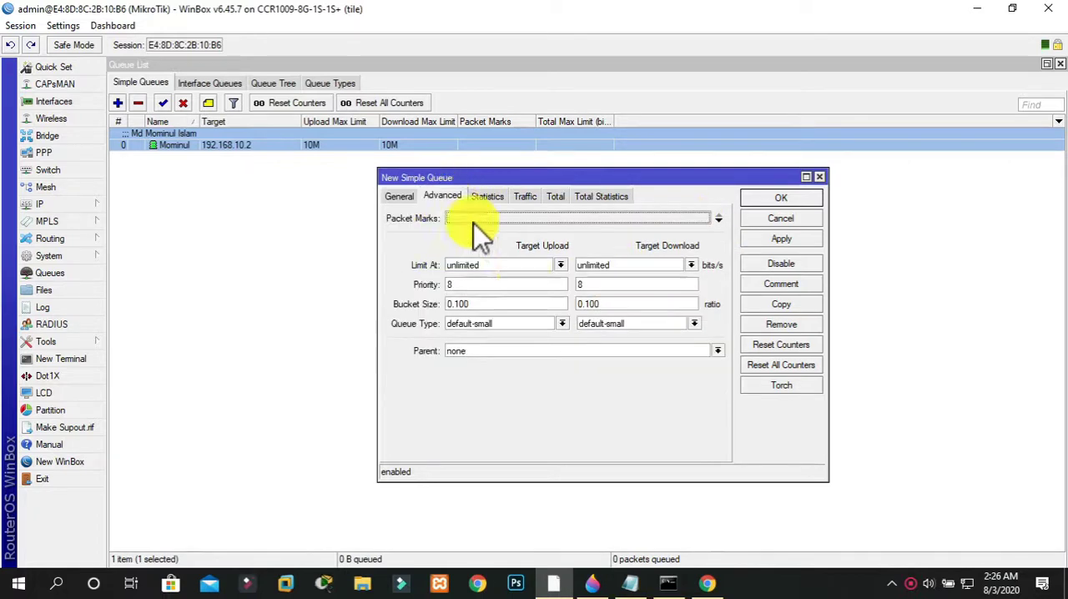
double_click(525, 265)
text(5M)
key(Tab)
text(5M)
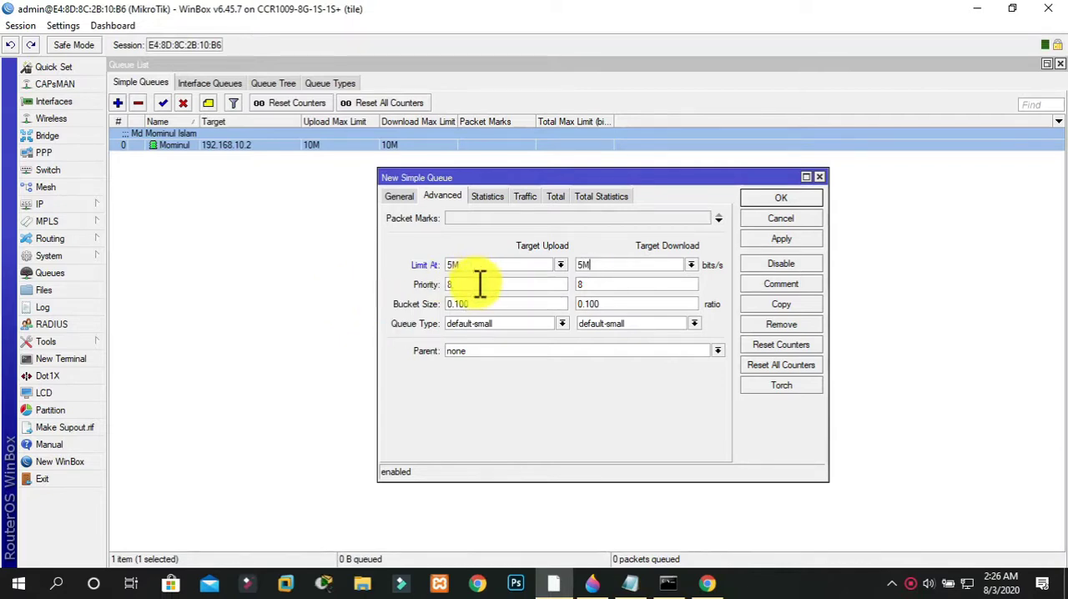
Set the queue's upload Priority to 5, and apply and save the new queue
double_click(479, 284)
text(5)
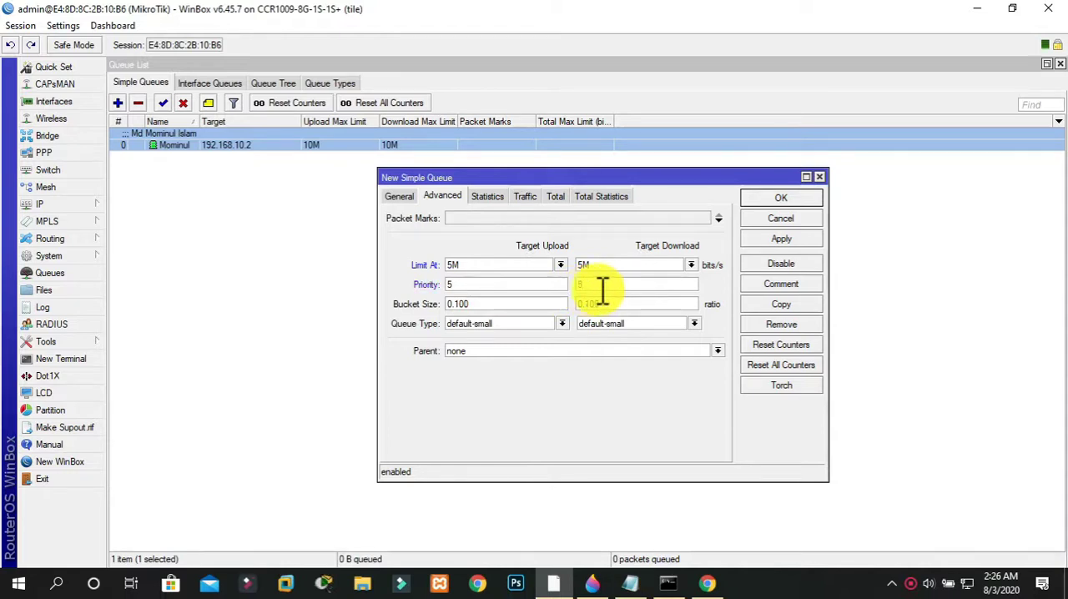
click(791, 240)
click(776, 200)
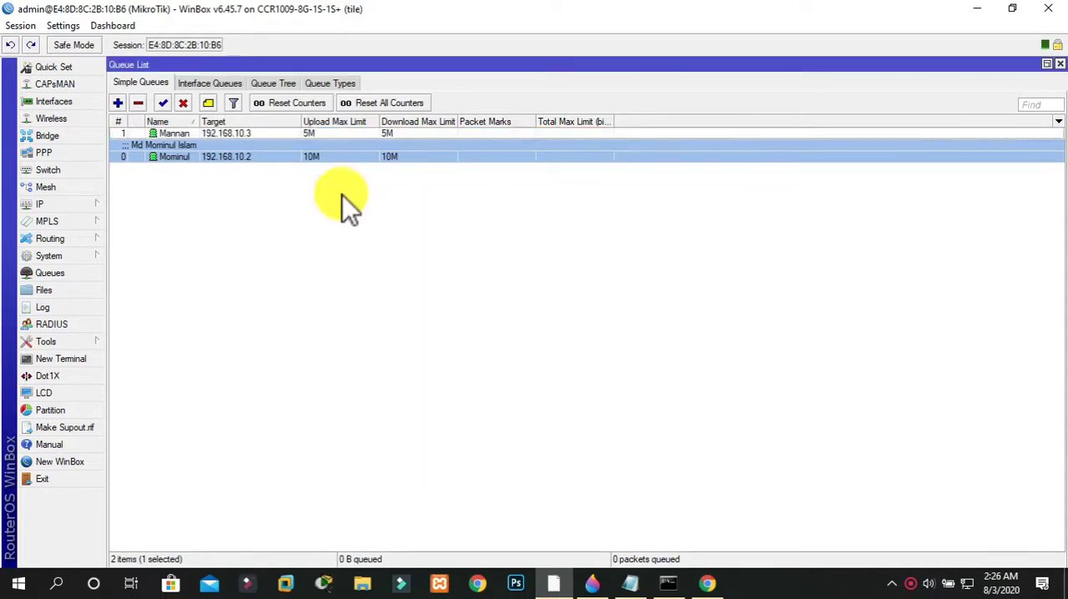
Add a comment with the client's full name to the simple queue targeting 192.168.10.3
click(330, 195)
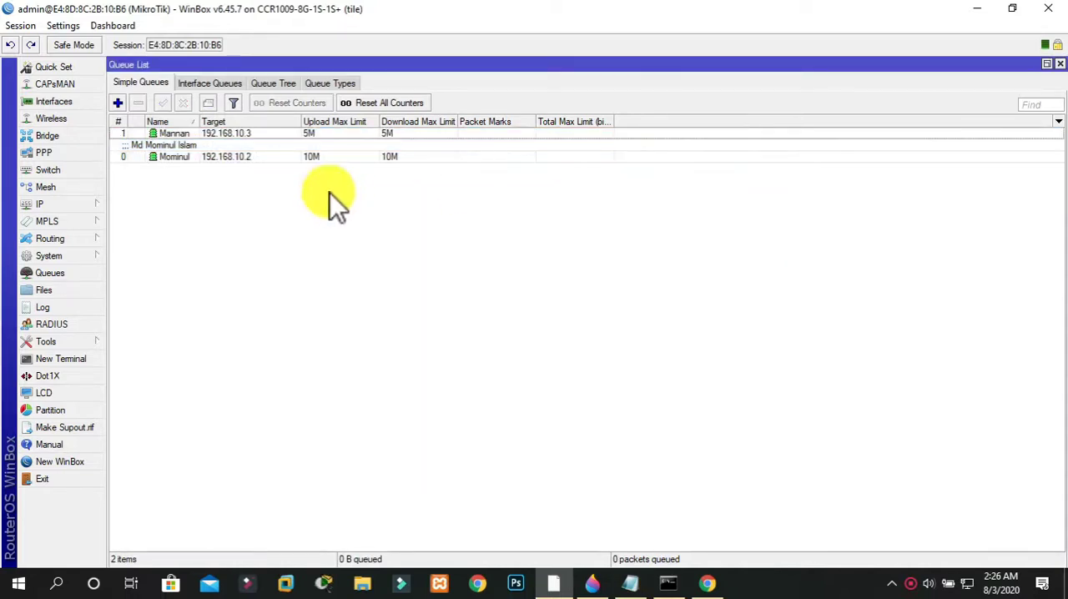
right_click(239, 136)
click(298, 359)
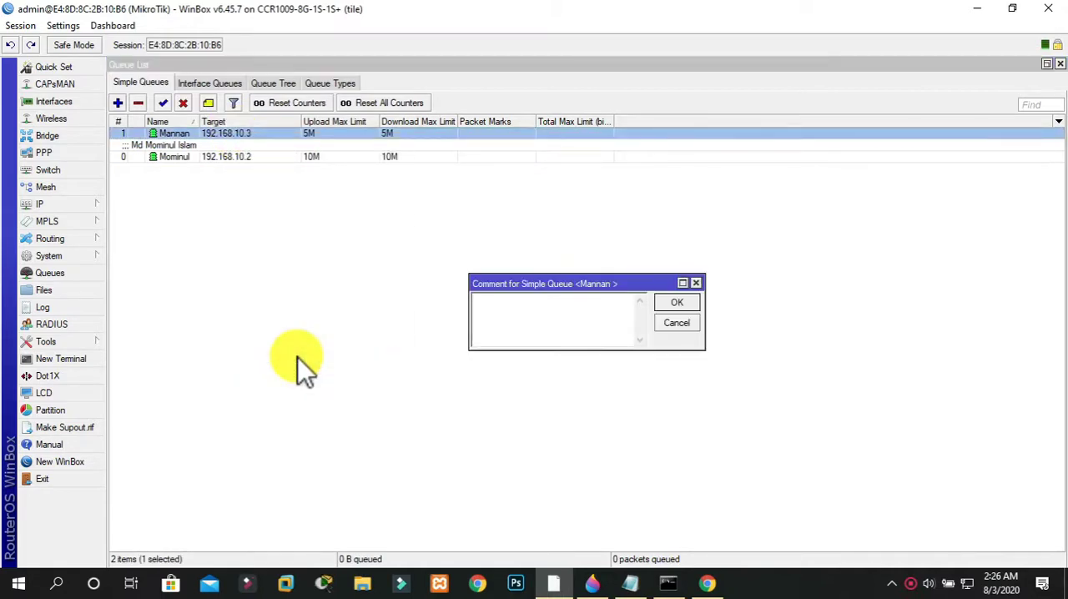
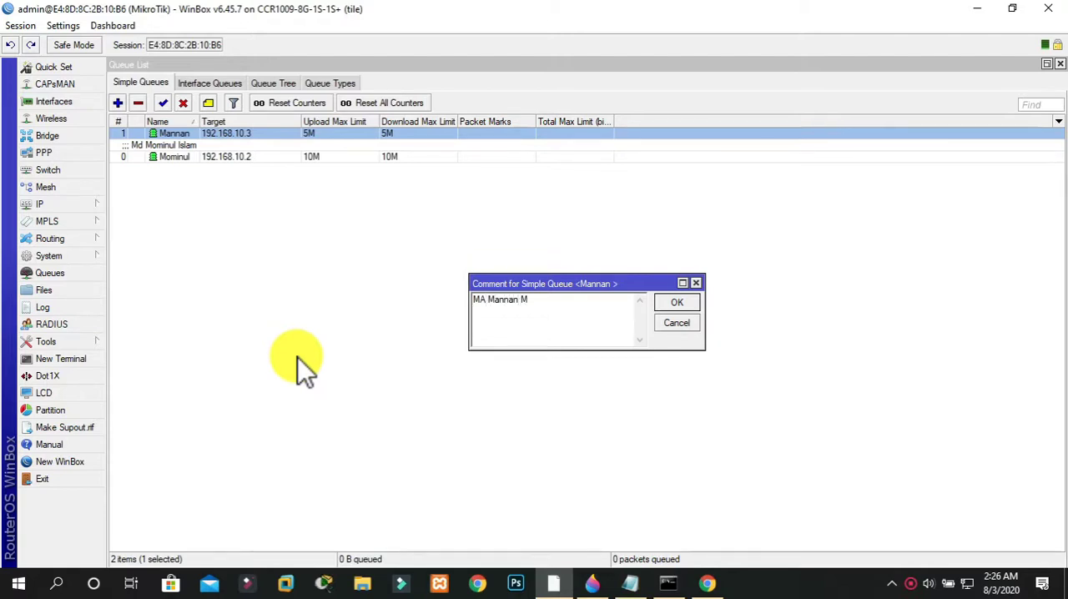
click(694, 299)
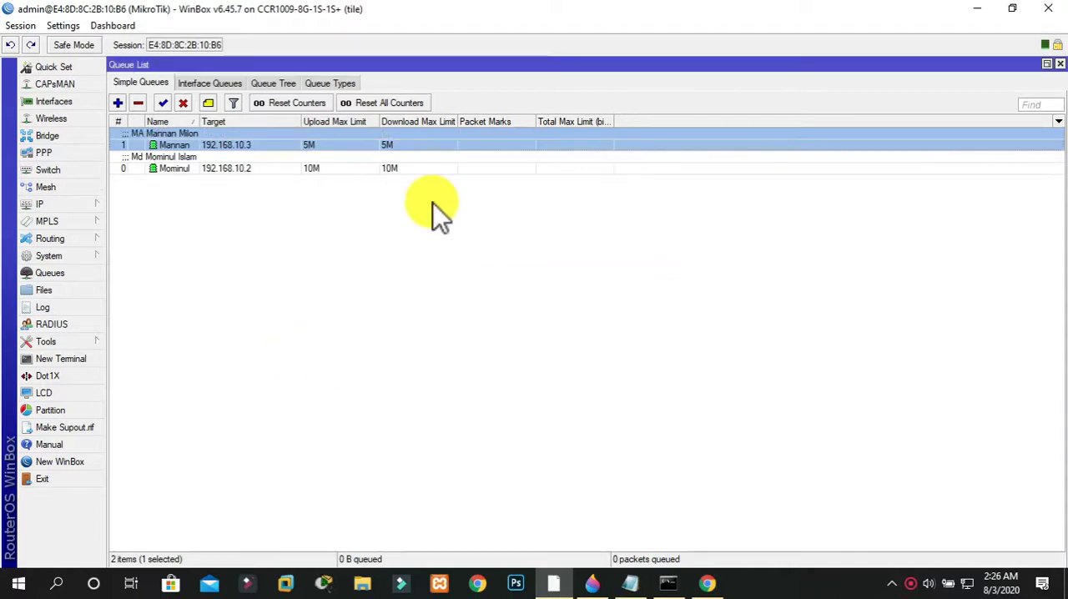
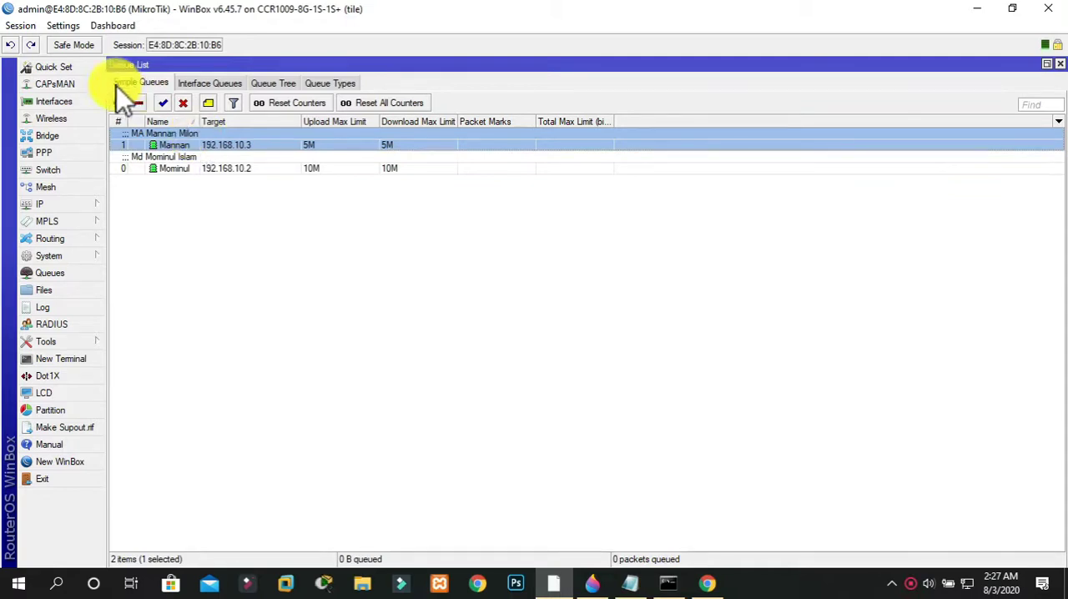
double_click(170, 168)
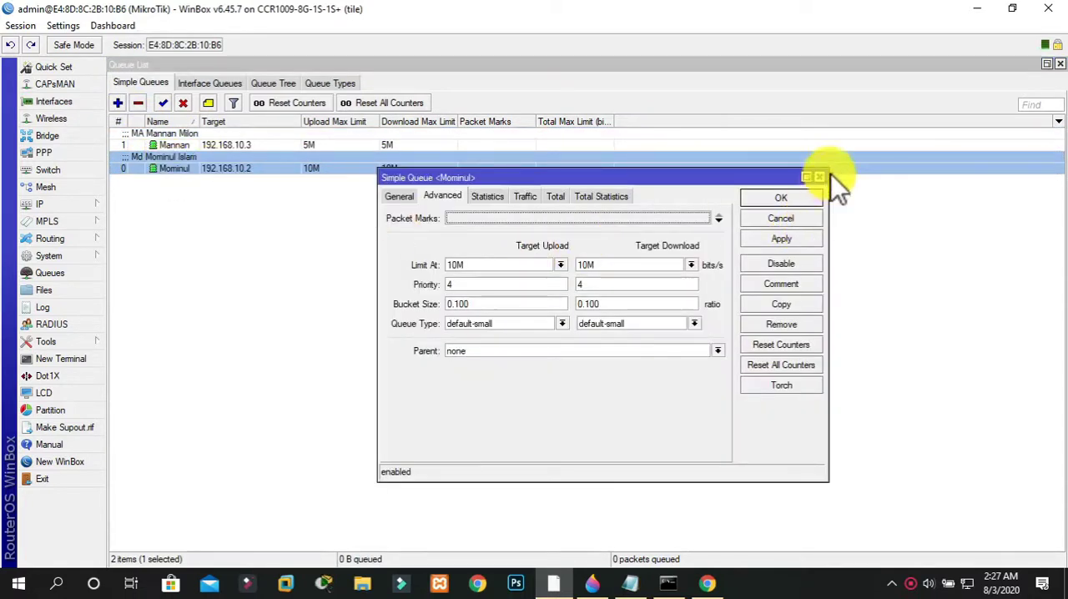
click(820, 178)
click(384, 236)
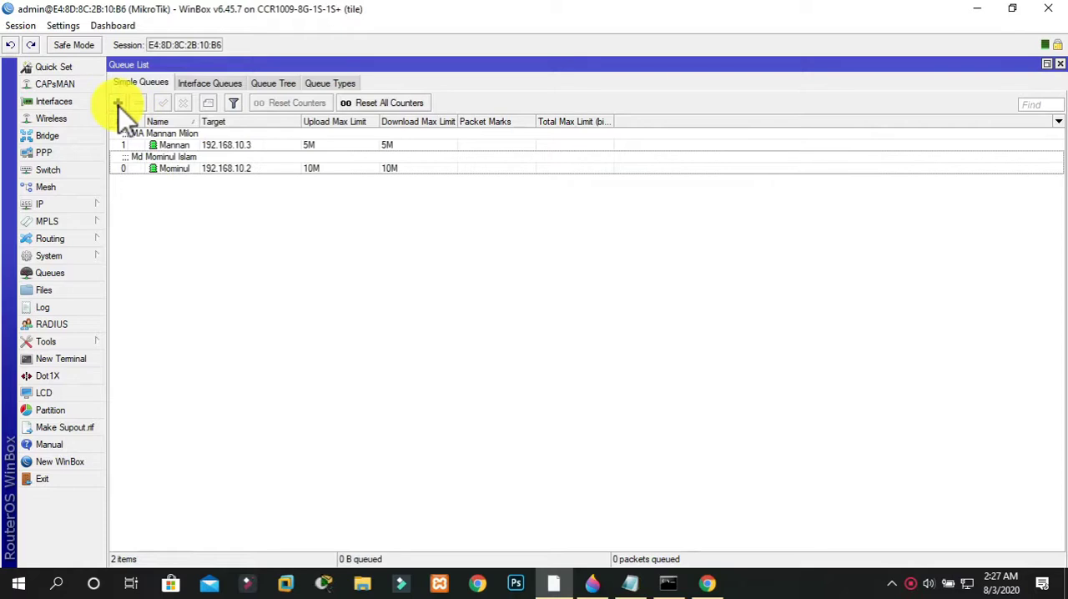
Add a new simple queue named "Day Service By" followed by the client's first name
click(118, 102)
click(400, 197)
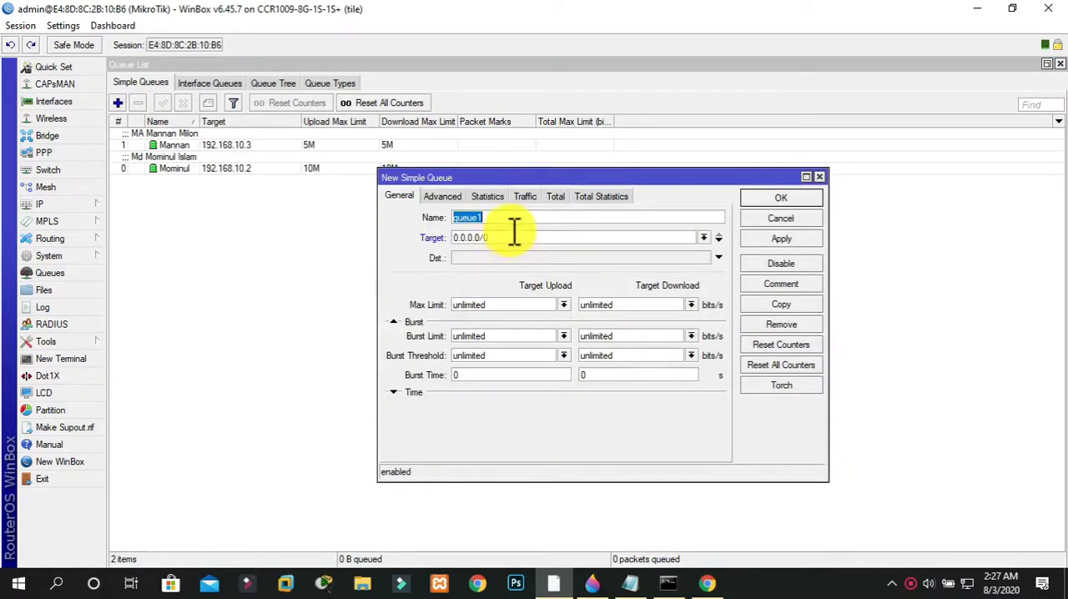
text(Day)
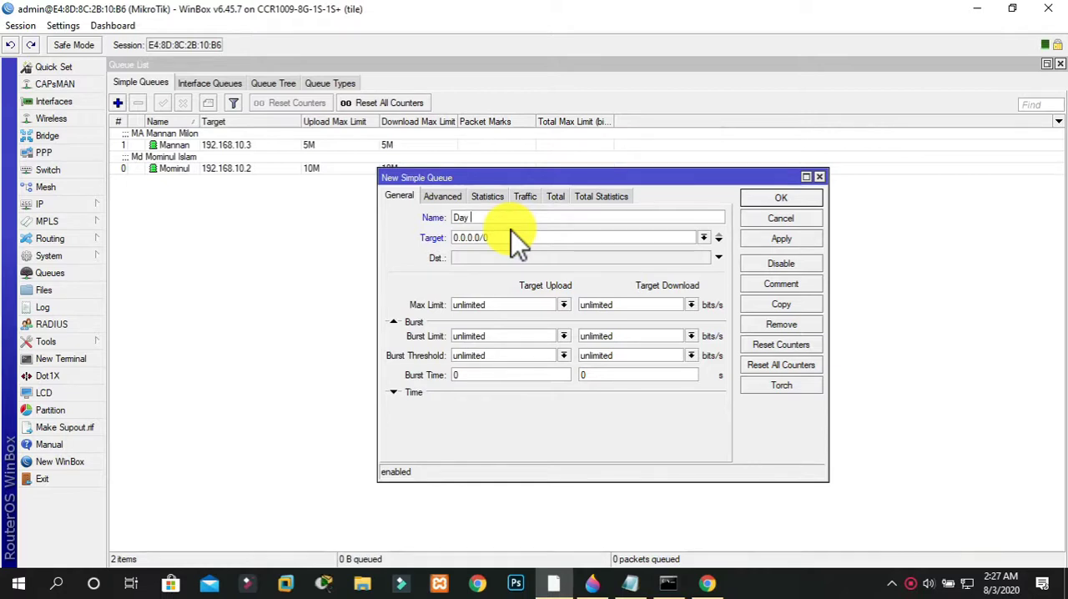
text( Ser)
drag(512, 237, 405, 239)
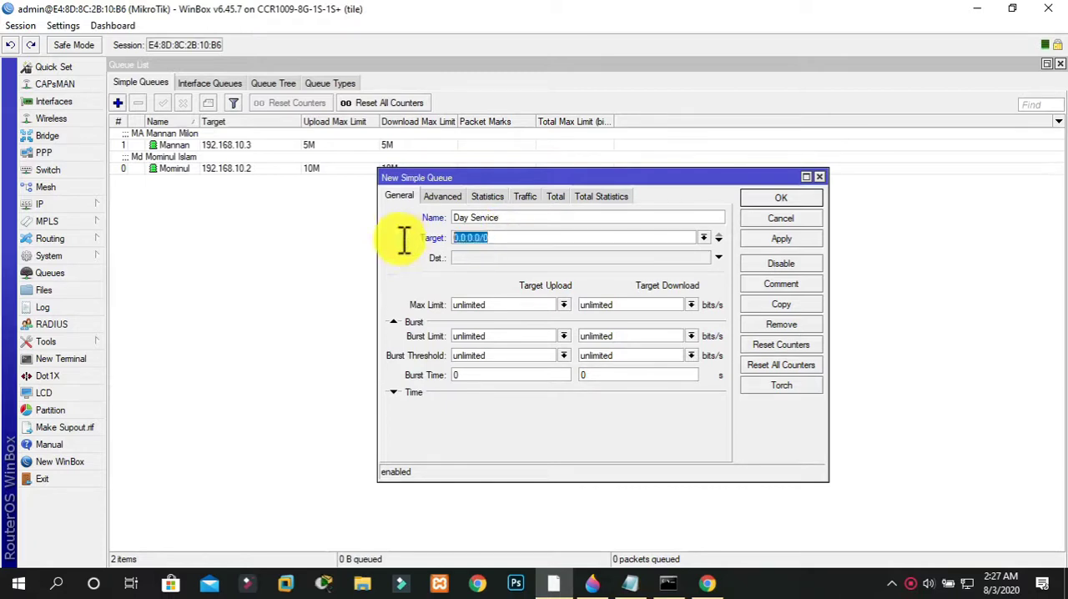
click(573, 215)
text(By Mahm)
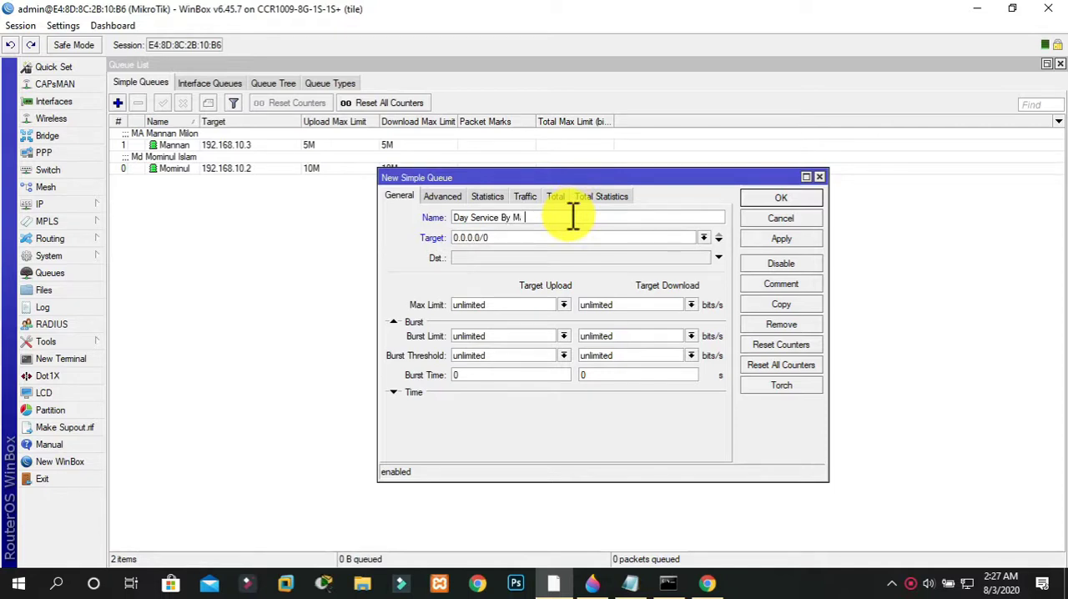
text(ud)
Set the day service queue's Target to 192.168.10.5
click(544, 237)
key(BackSpace)
key(BackSpace)
key(BackSpace)
key(BackSpace)
key(BackSpace)
key(BackSpace)
key(BackSpace)
key(BackSpace)
key(BackSpace)
text(1)
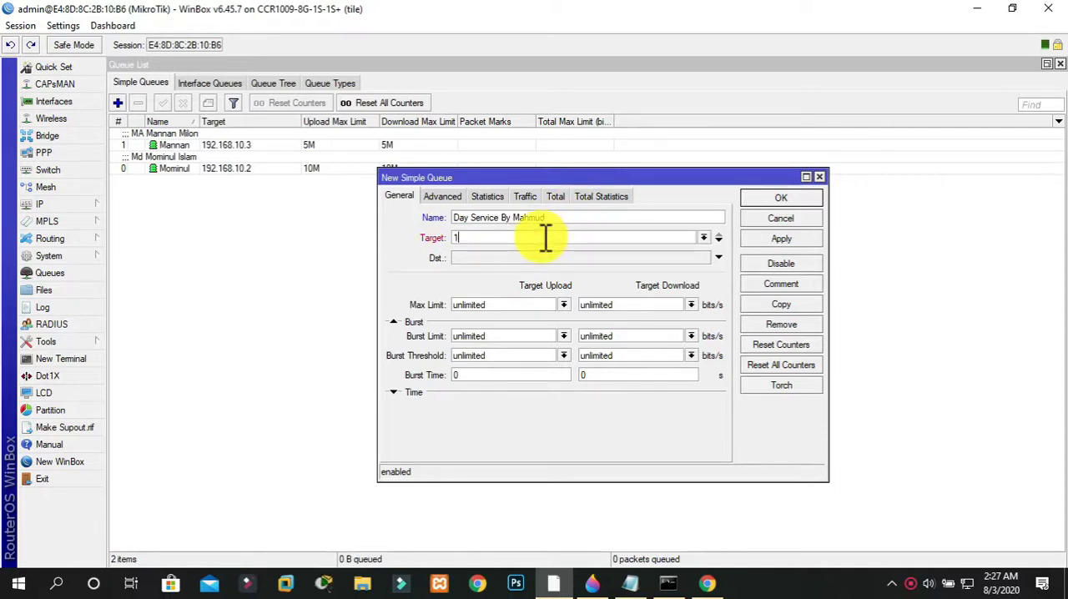
text(92.168.10.5)
key(Tab)
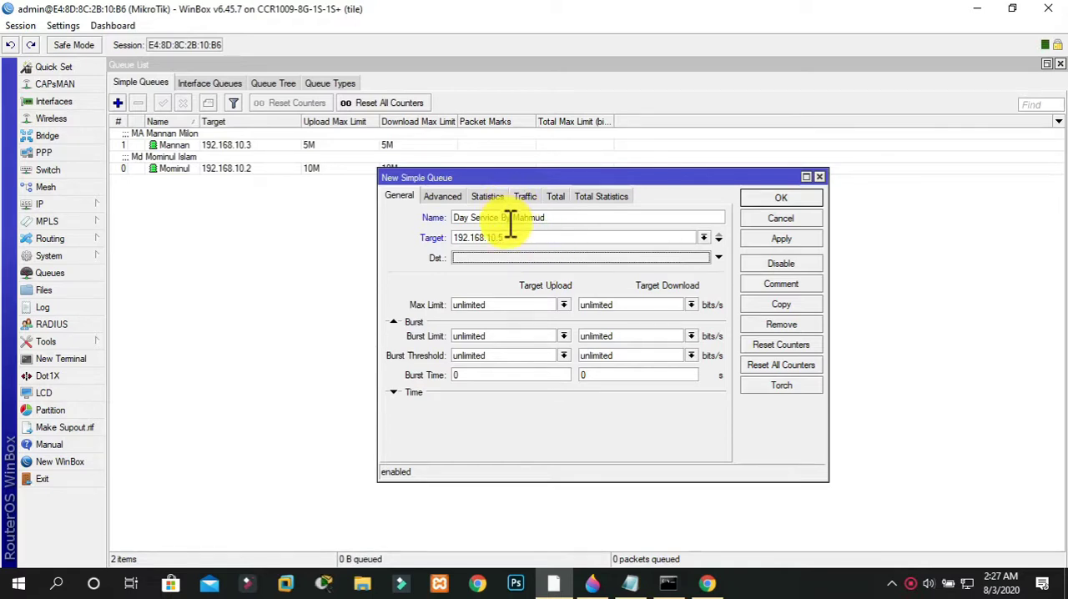
click(506, 237)
drag(507, 237, 423, 245)
click(490, 220)
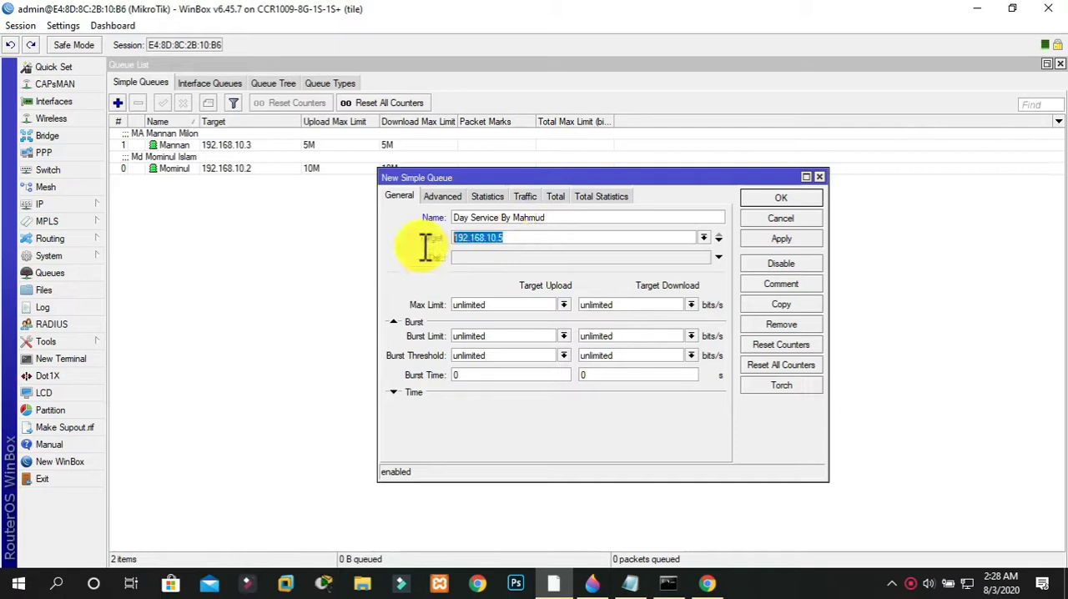
Set the day service queue's Max Limit to 5M for both upload and download
click(534, 304)
key(BackSpace)
key(BackSpace)
key(BackSpace)
key(BackSpace)
key(BackSpace)
key(BackSpace)
key(BackSpace)
key(BackSpace)
key(BackSpace)
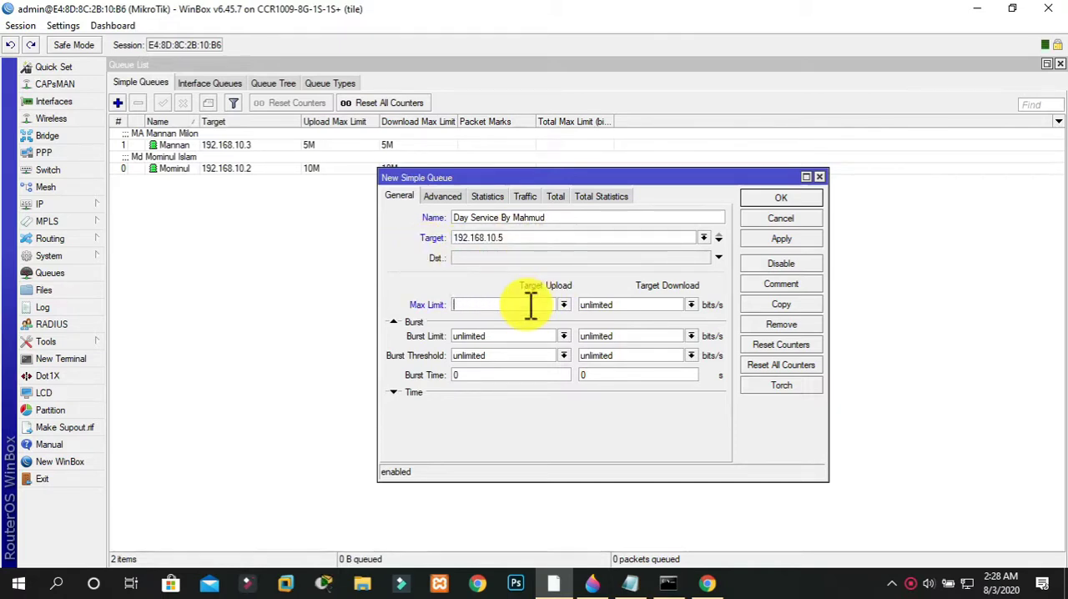
text(5M)
key(Tab)
text(5M)
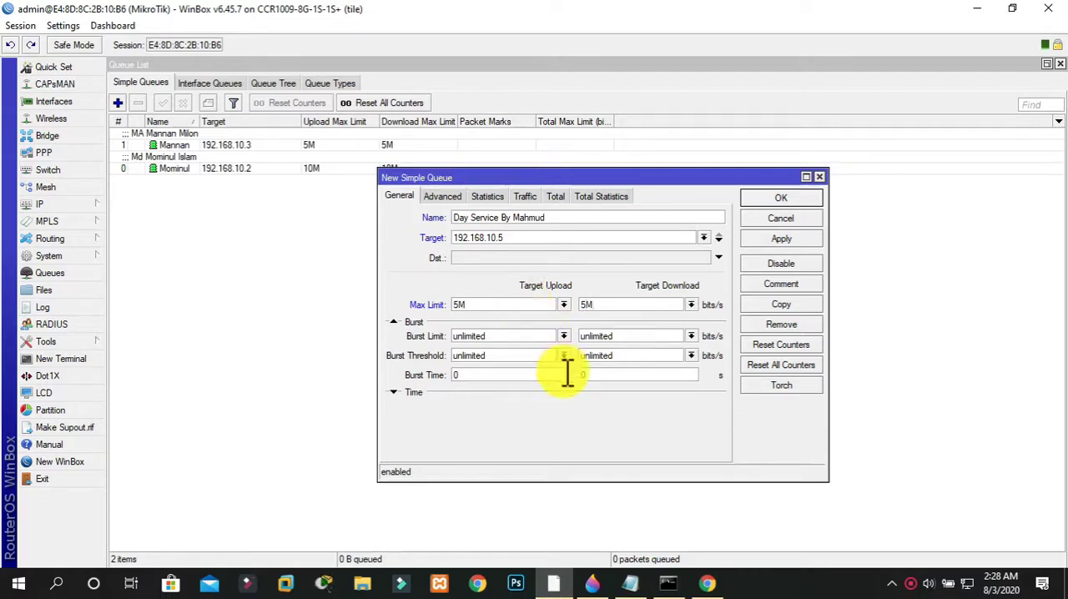
Set the day service queue's Burst Limit to 10M for both upload and download
double_click(500, 337)
text(10)
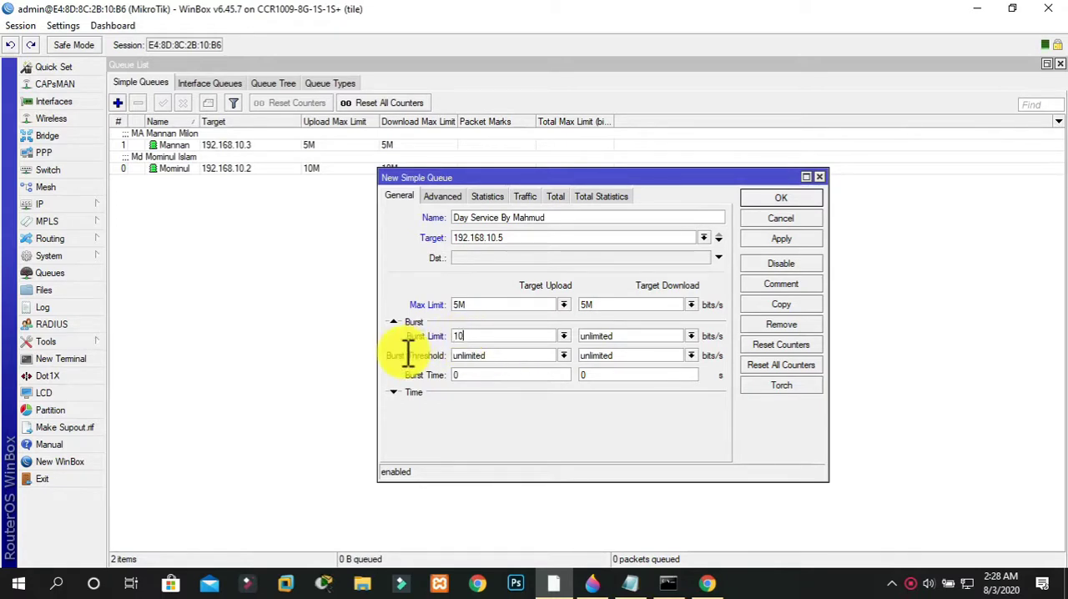
text(M)
key(Tab)
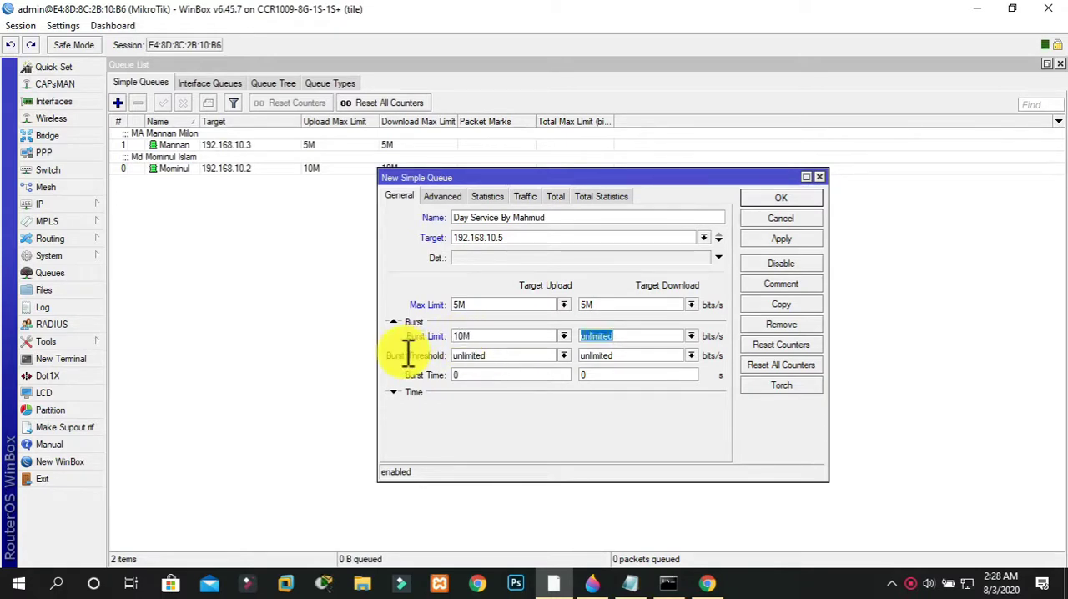
text(10M)
key(Tab)
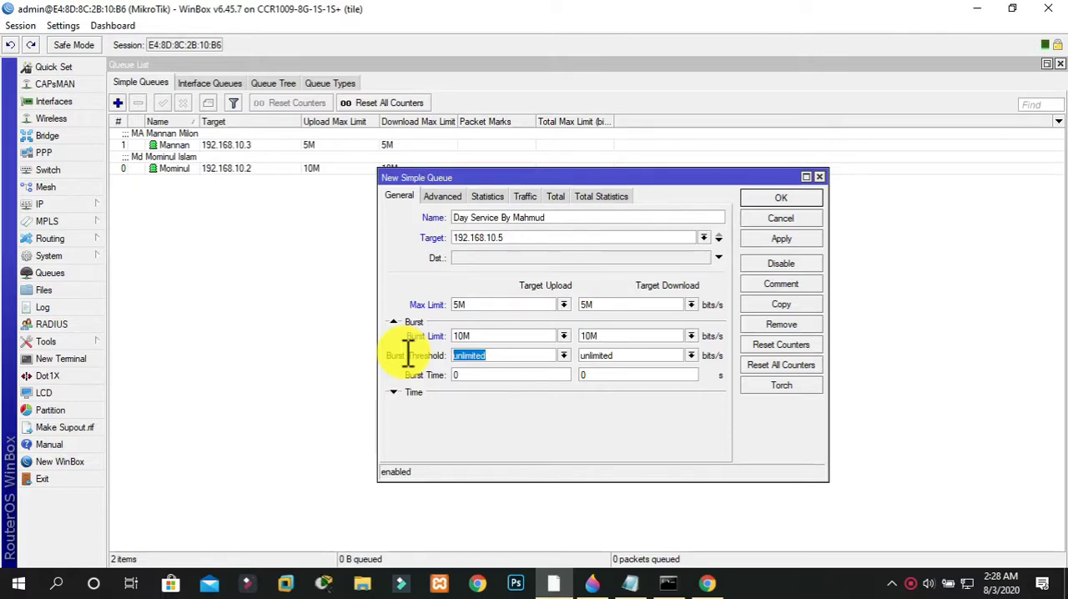
Set the day service queue's Burst Threshold to 4M and Burst Time to 60 seconds for both upload and download
text(4M)
key(Tab)
text(4M)
click(498, 377)
key(BackSpace)
text(60)
key(Tab)
text(60)
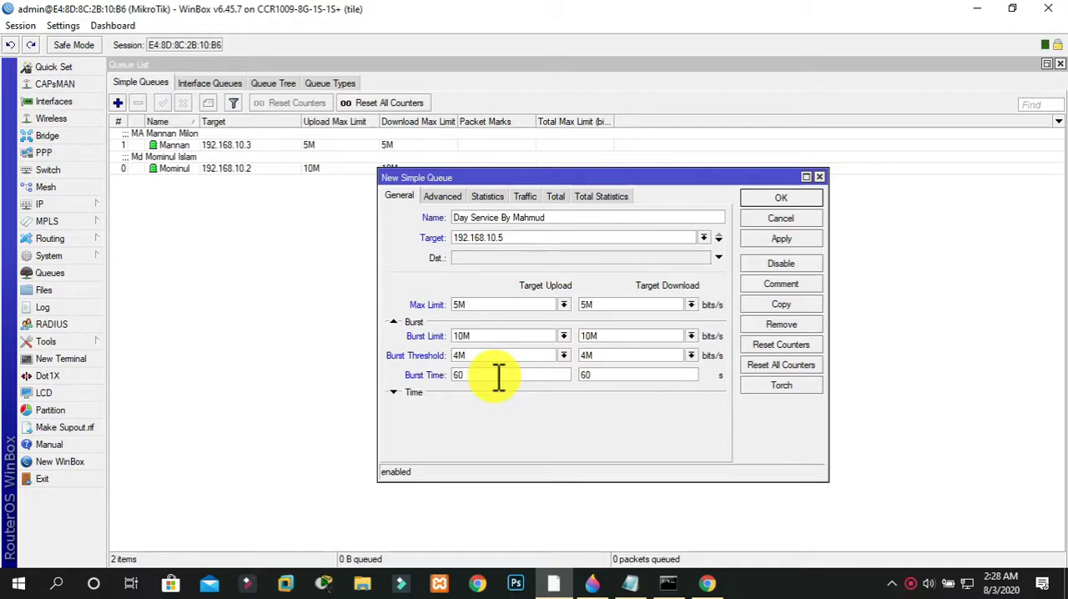
Set the start of the day service queue's active time range to 06:00:00
click(398, 393)
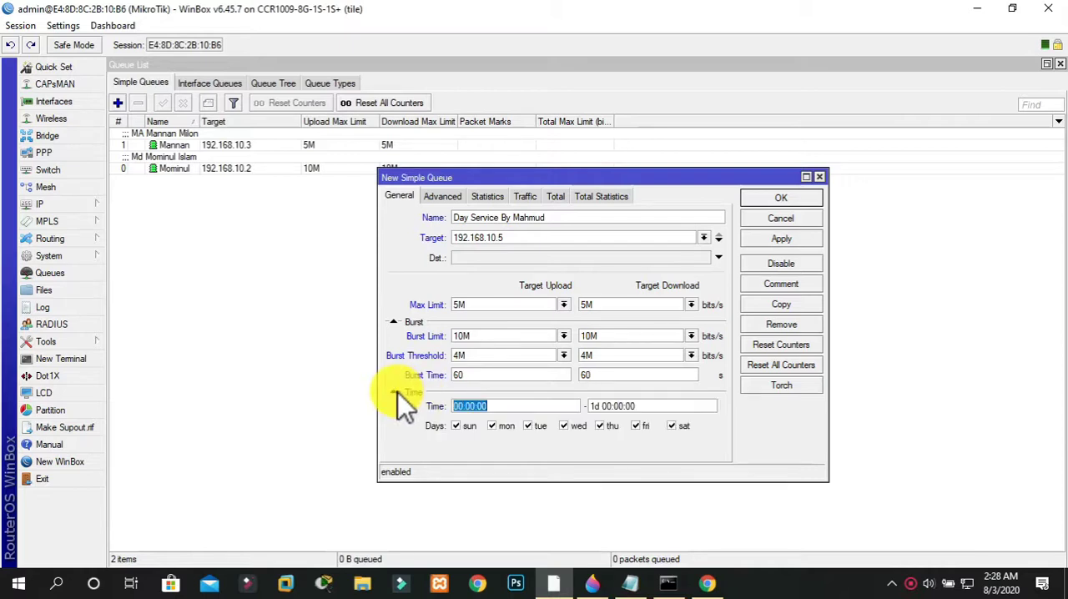
click(465, 406)
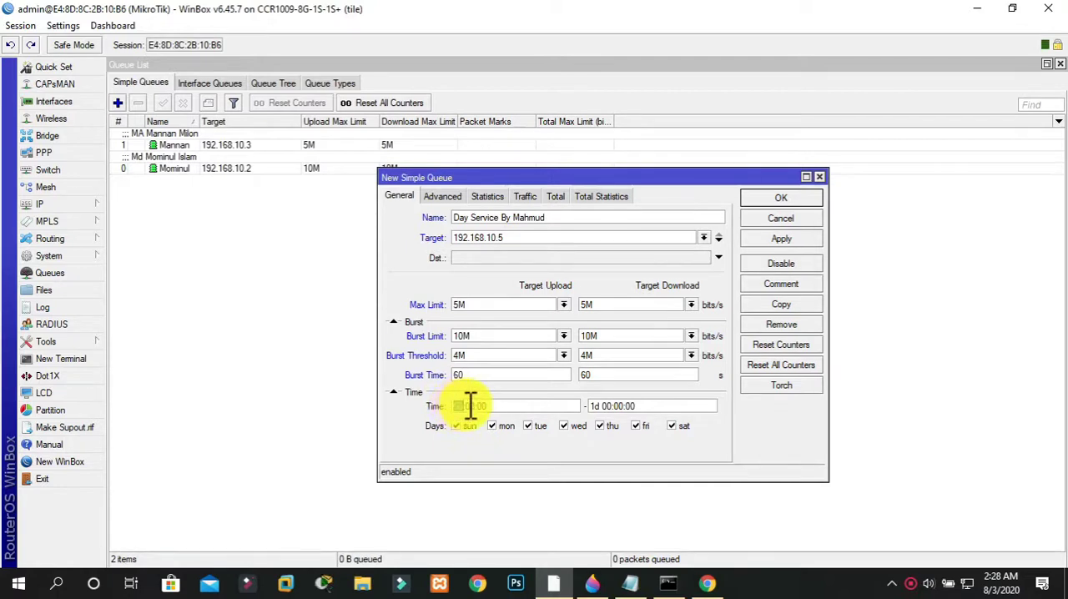
drag(477, 407, 500, 406)
click(609, 407)
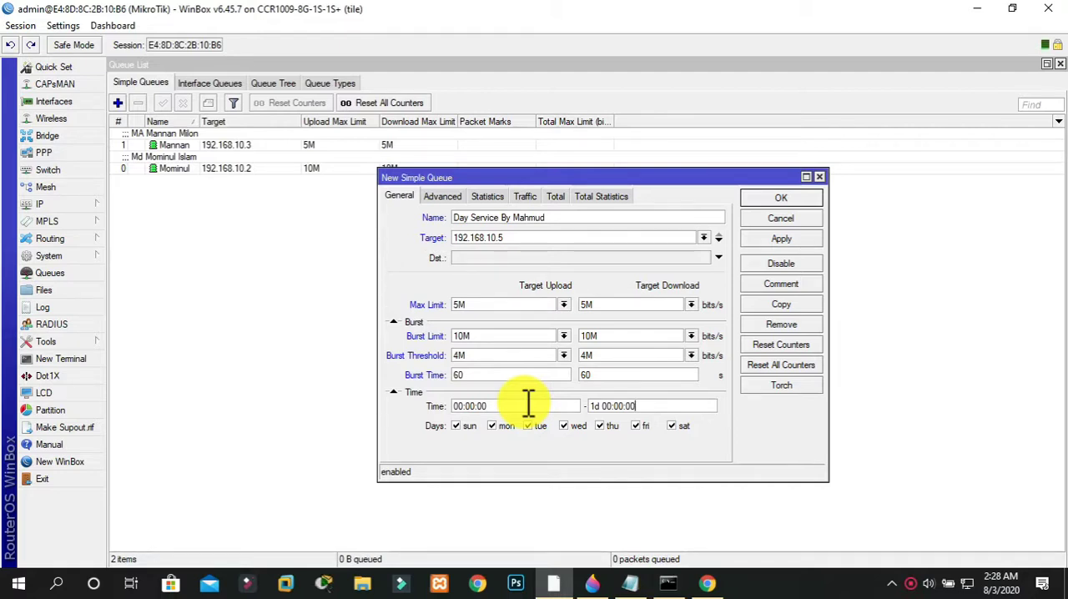
key(BackSpace)
text(6)
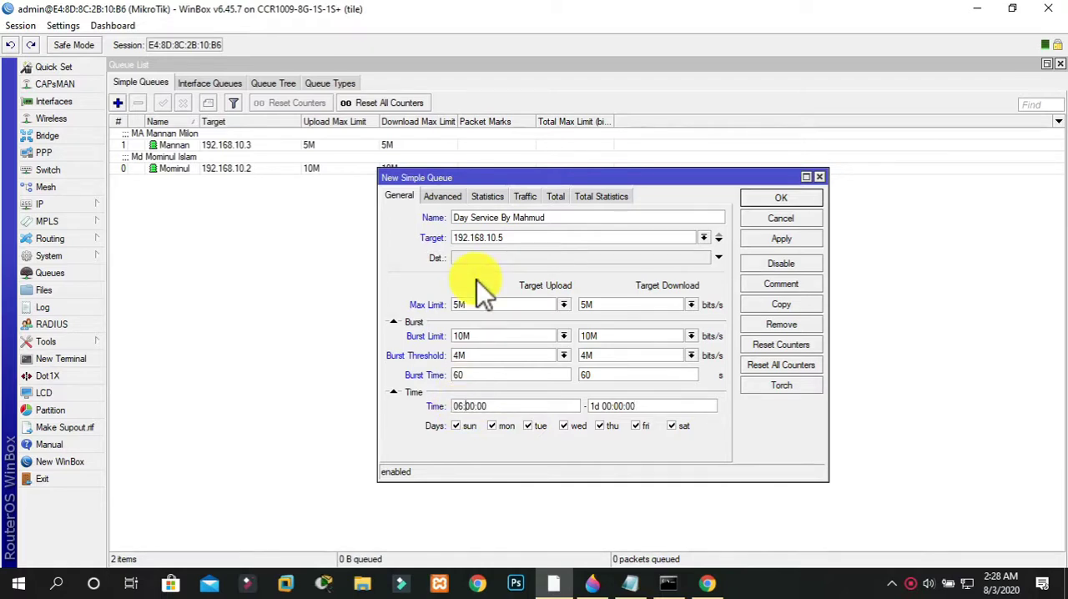
Set the end of the day service queue's time range to 18:00:00, and apply and save the queue
click(605, 405)
key(BackSpace)
key(BackSpace)
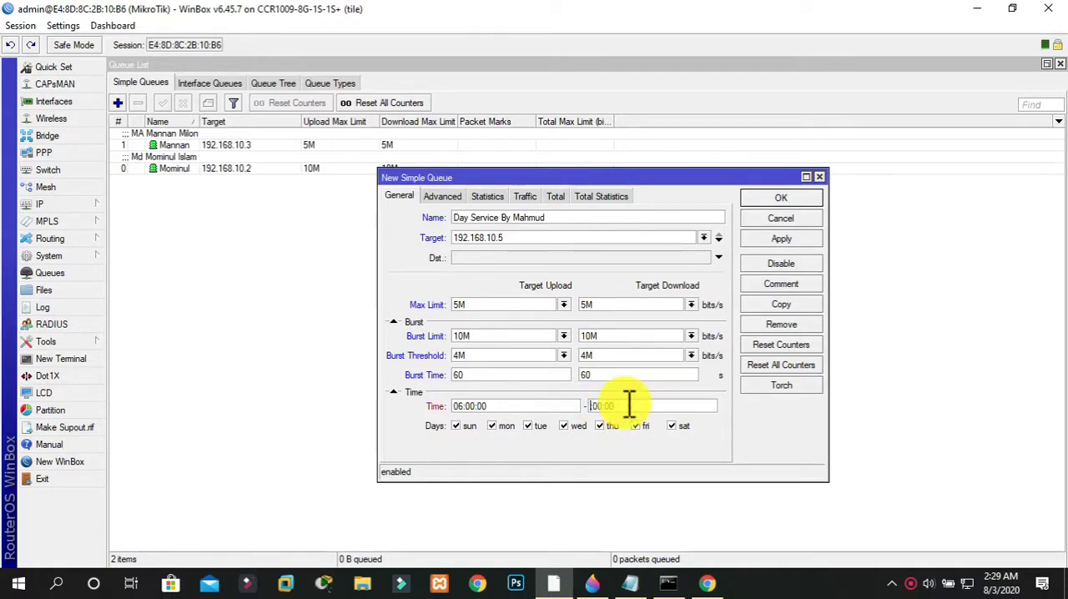
text(18:00:00)
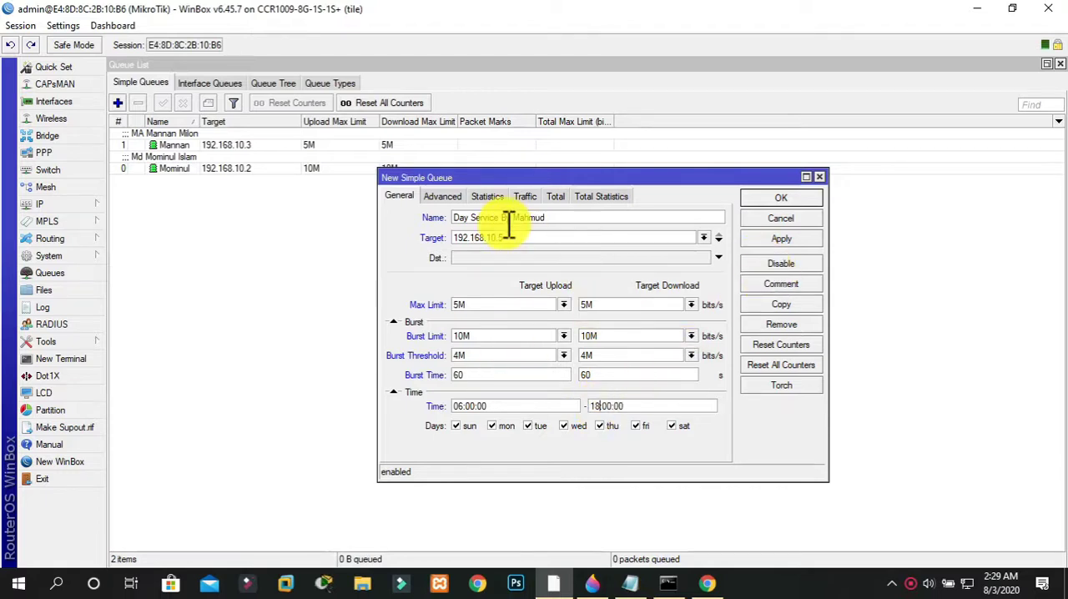
click(762, 237)
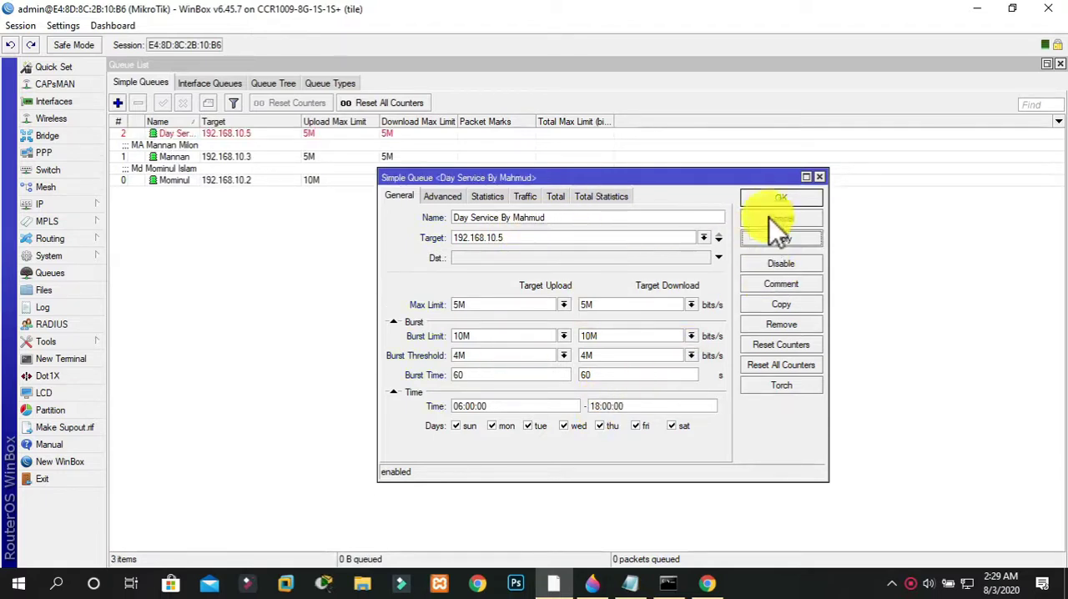
click(773, 203)
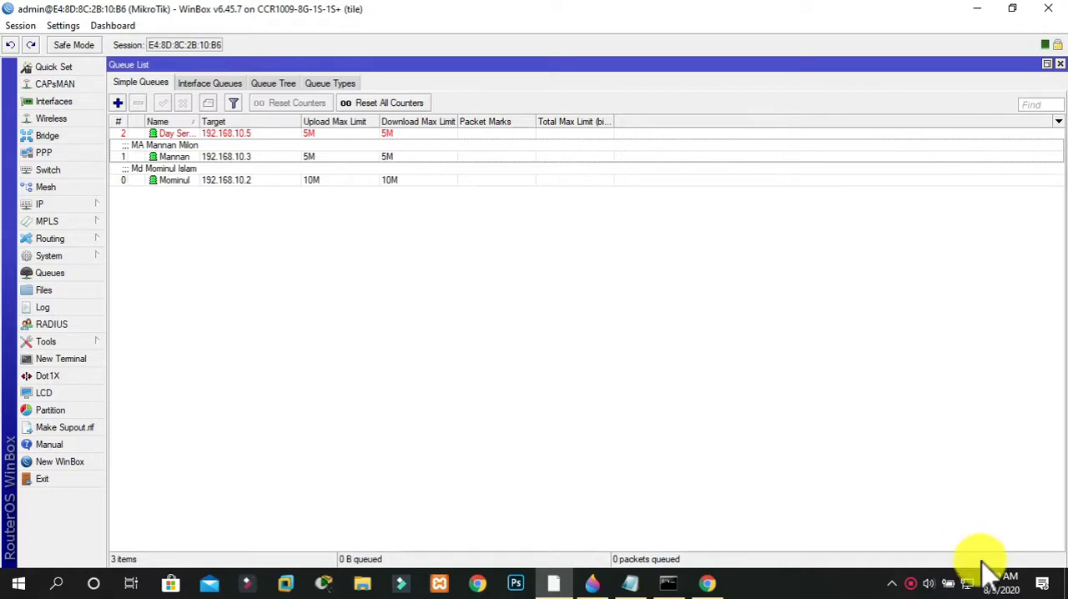
mouse_move(993, 578)
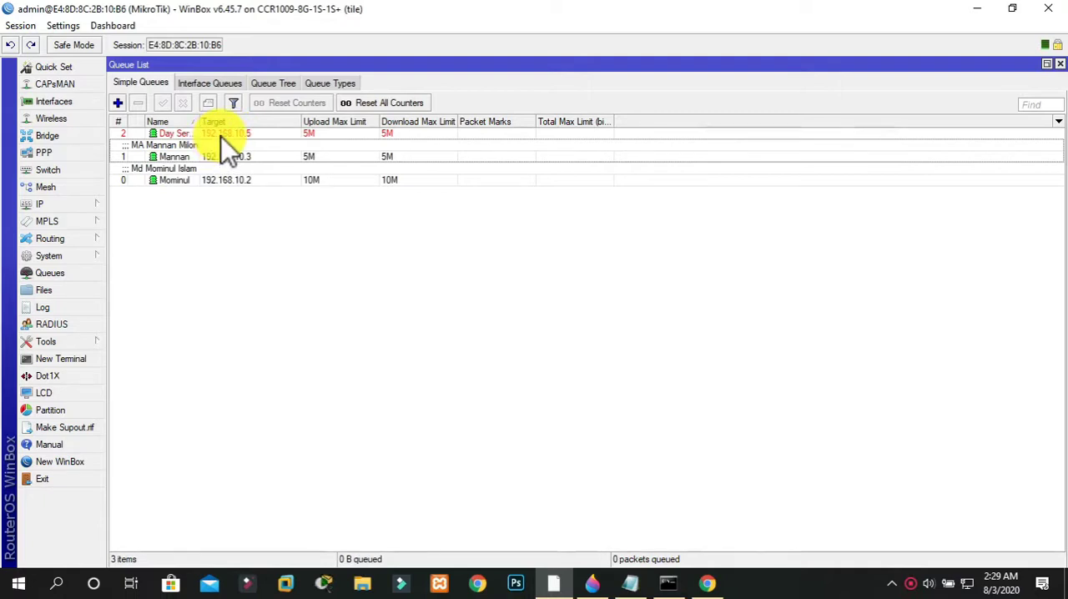
Add another simple queue named with the client's first name followed by "Night Service"
click(118, 104)
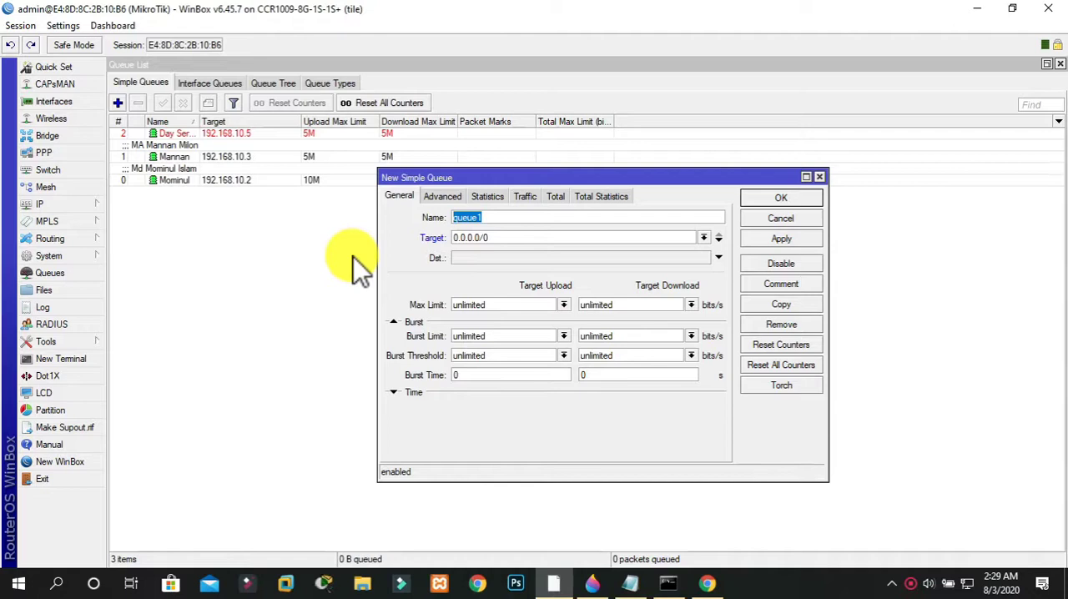
text(Mehedi Night Service)
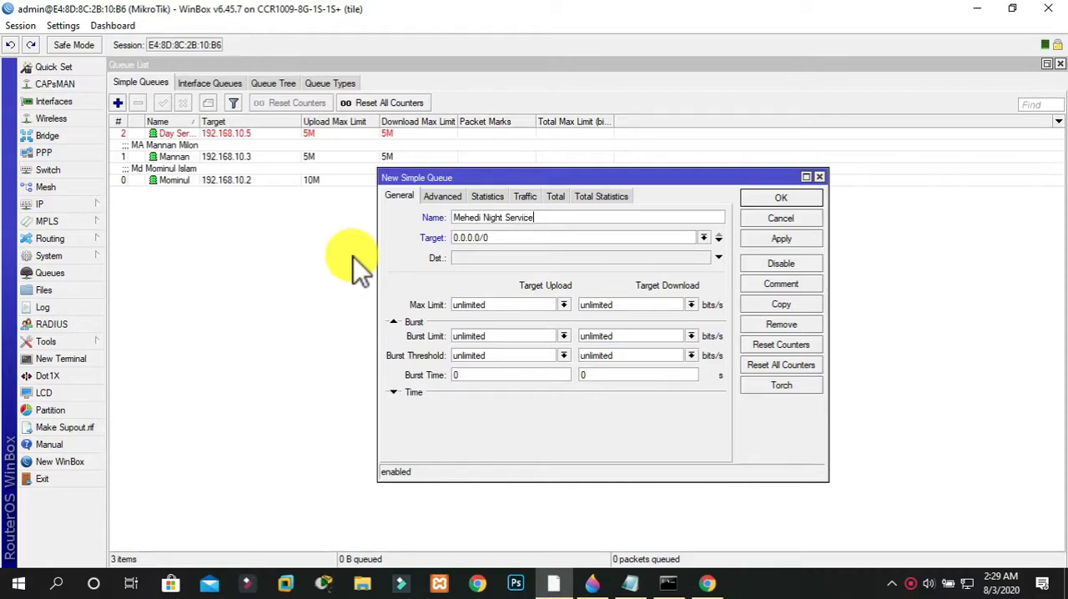
Set the night service queue's Target to 192.168.10.6/24
click(541, 240)
key(BackSpace)
key(BackSpace)
key(BackSpace)
key(BackSpace)
key(BackSpace)
key(BackSpace)
key(BackSpace)
key(BackSpace)
key(BackSpace)
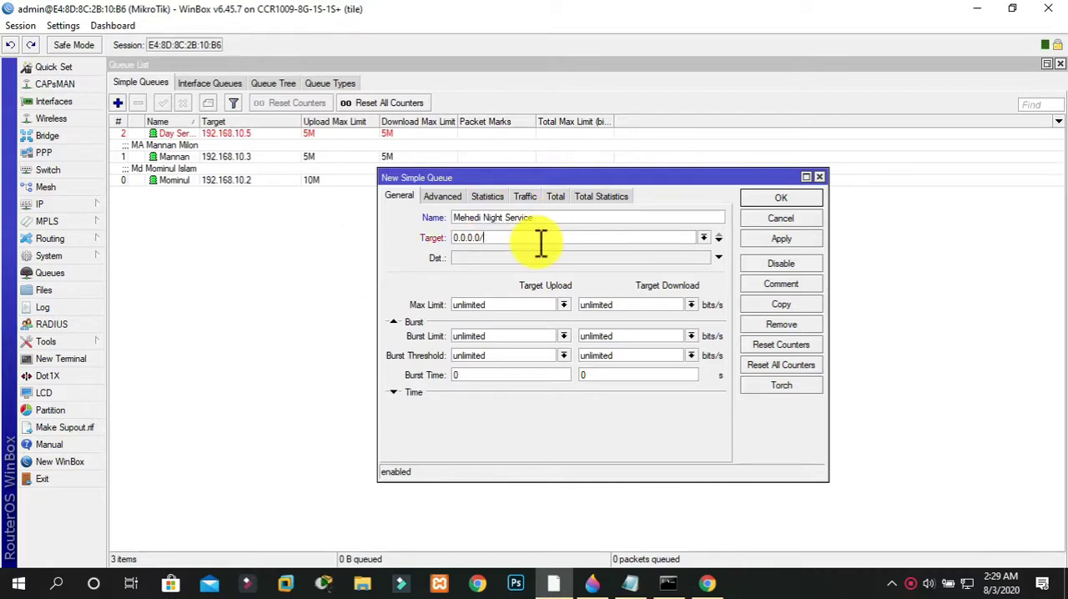
text(192.168.10.6/24)
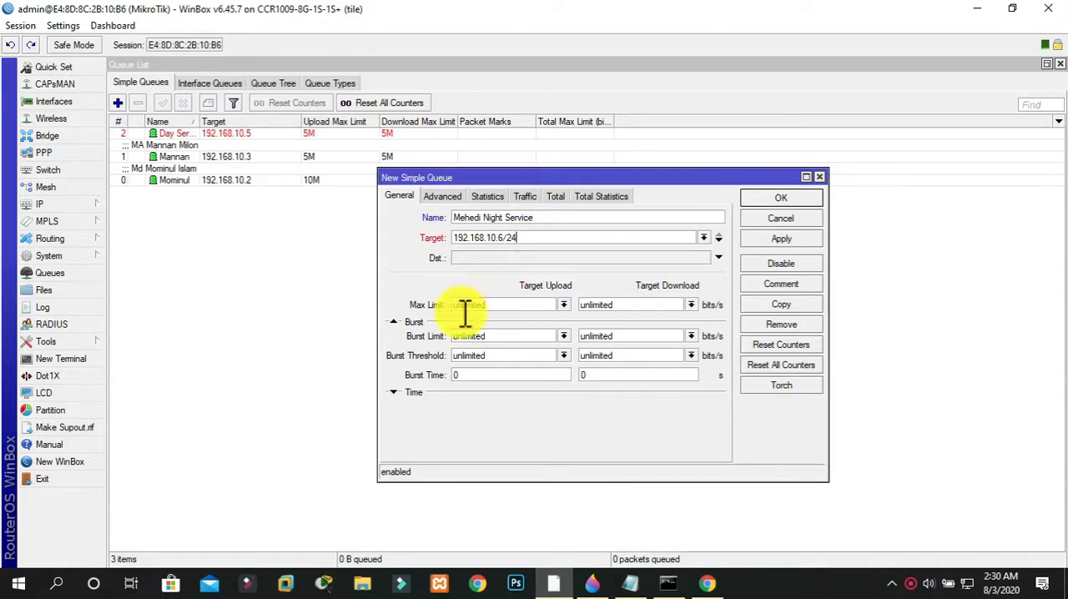
Set the night service queue's Max Limit to 5M for both upload and download
double_click(503, 306)
text(5M)
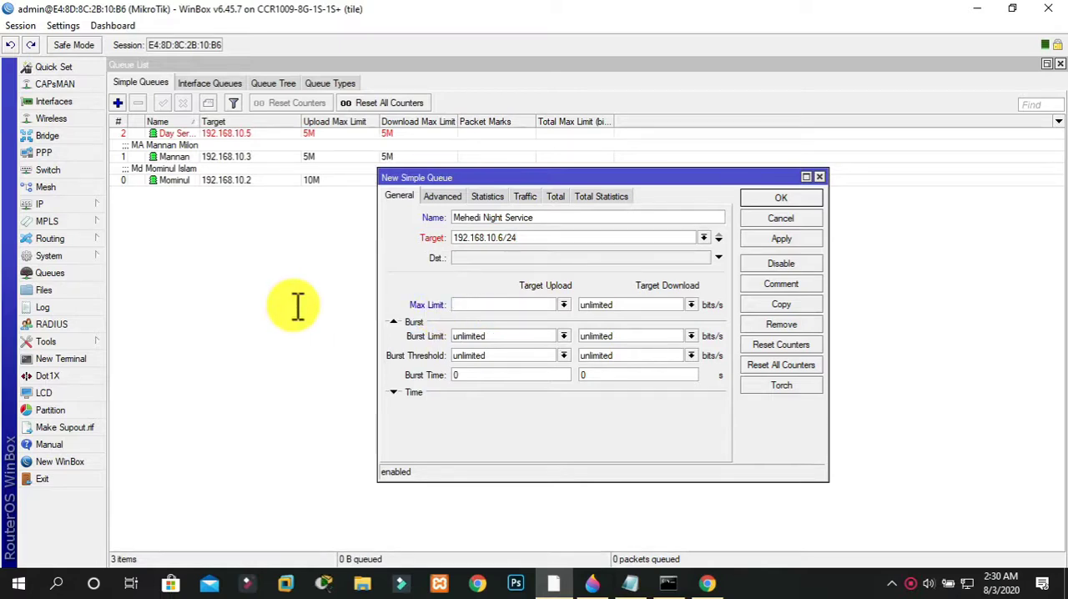
key(Tab)
text(5M)
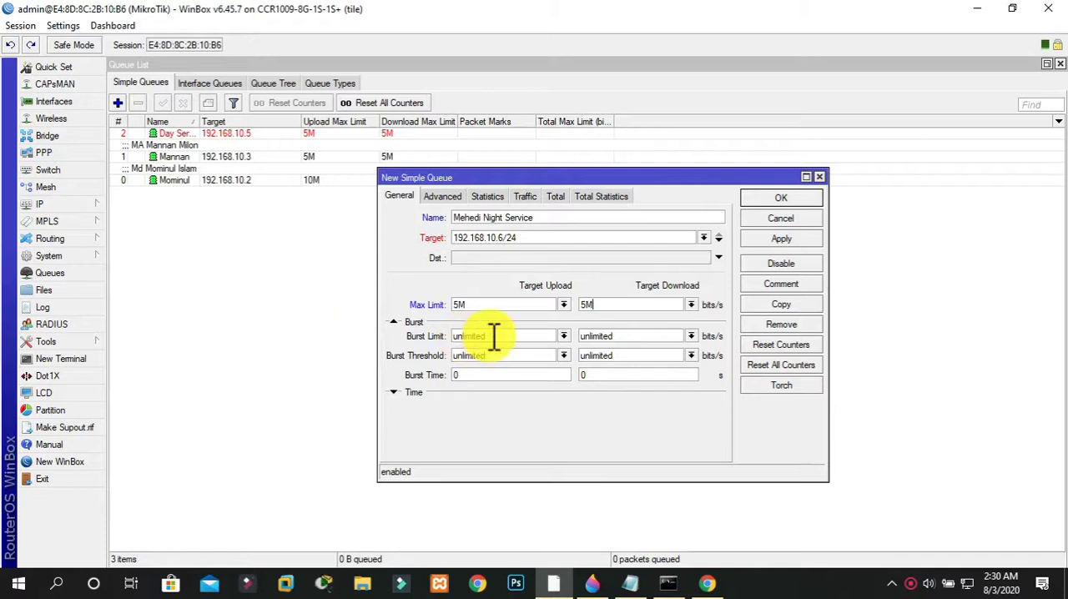
Set the night service queue's Burst Limit to 10M for both upload and download
double_click(494, 336)
key(BackSpace)
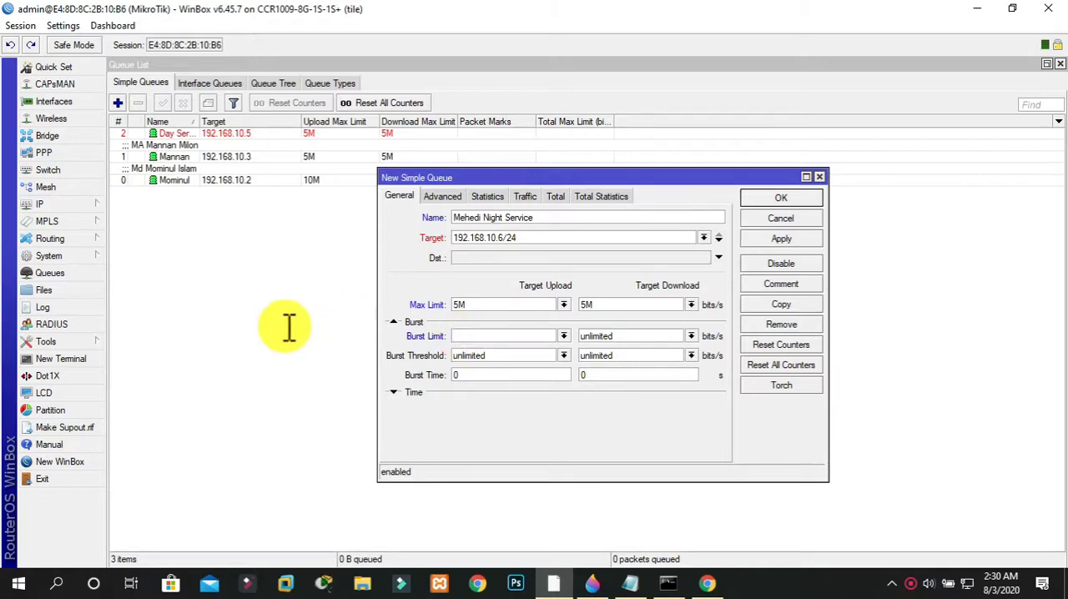
text(10M)
key(Tab)
text(10M)
key(Tab)
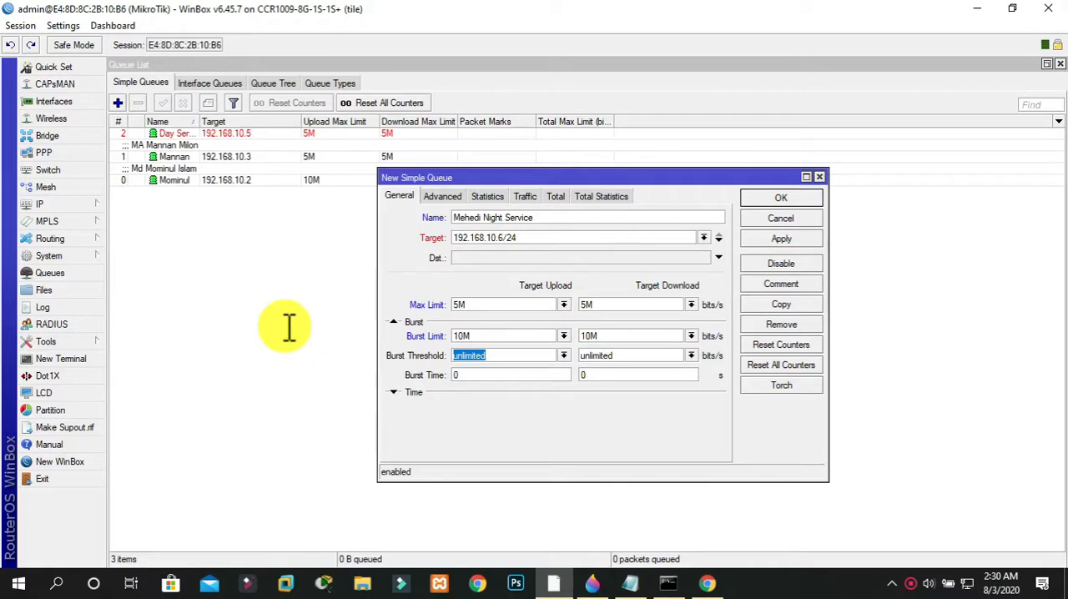
Set the night service queue's Burst Threshold to 4M and Burst Time to 60 seconds for both upload and download
text(4M)
key(Tab)
text(4M)
key(Tab)
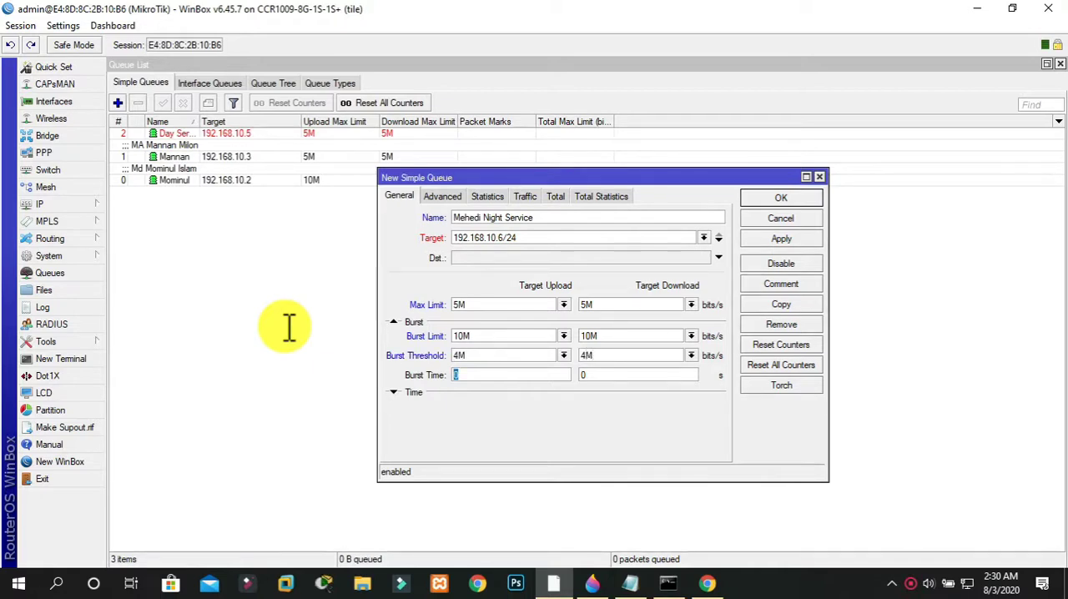
text(60)
key(Tab)
text(60)
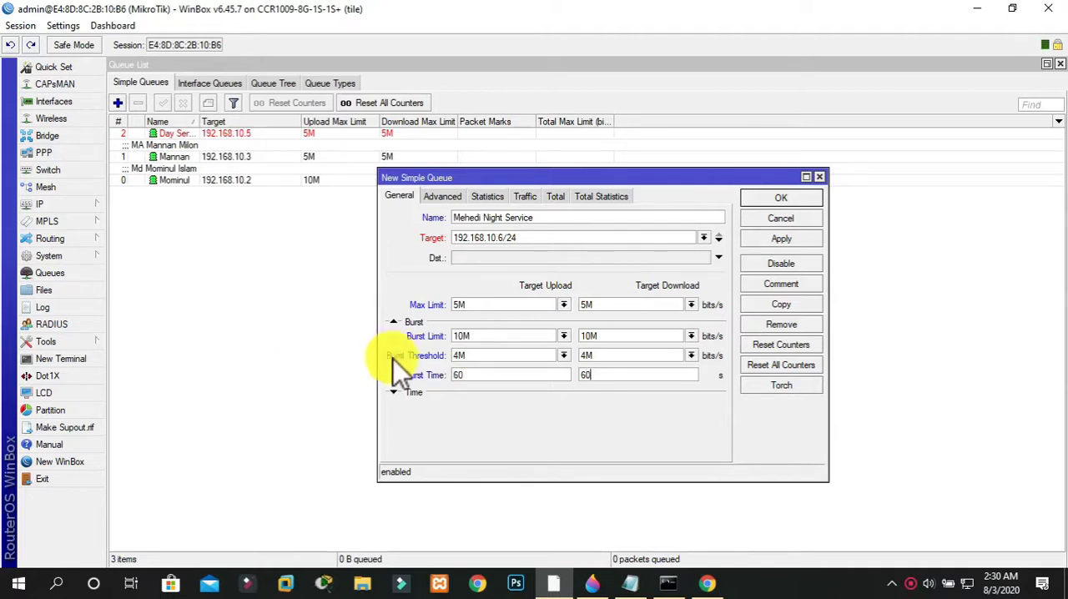
Set the start of the night service queue's active time to 18:00:00
click(393, 393)
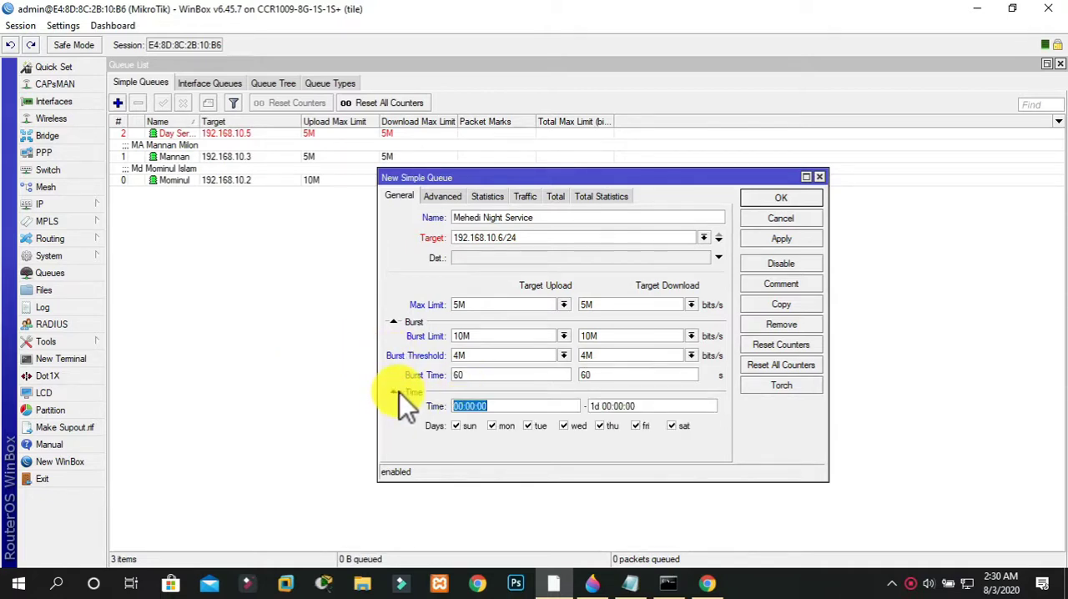
click(472, 407)
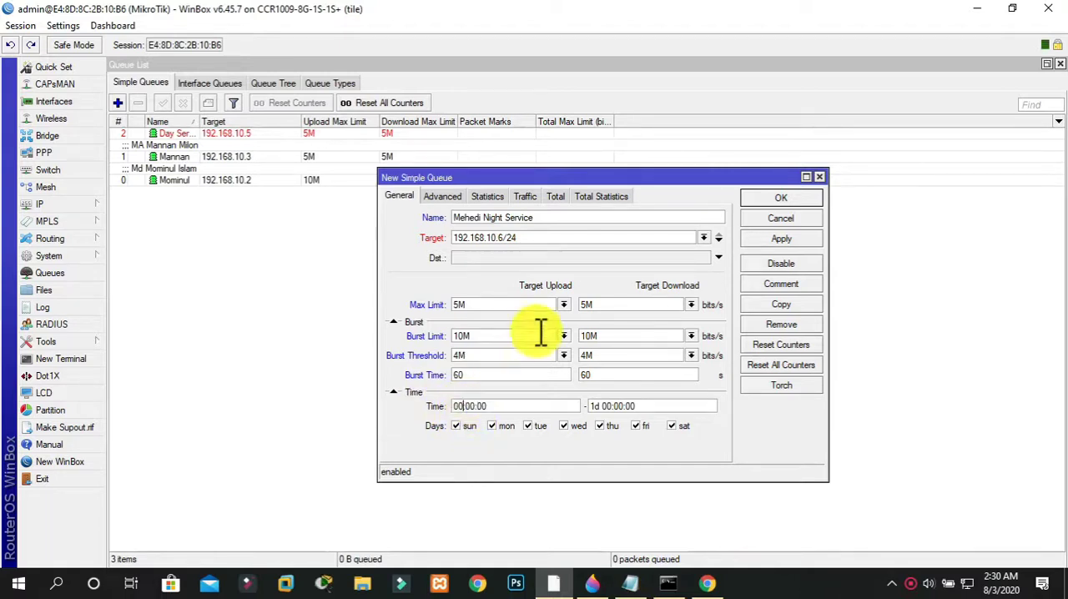
text(18)
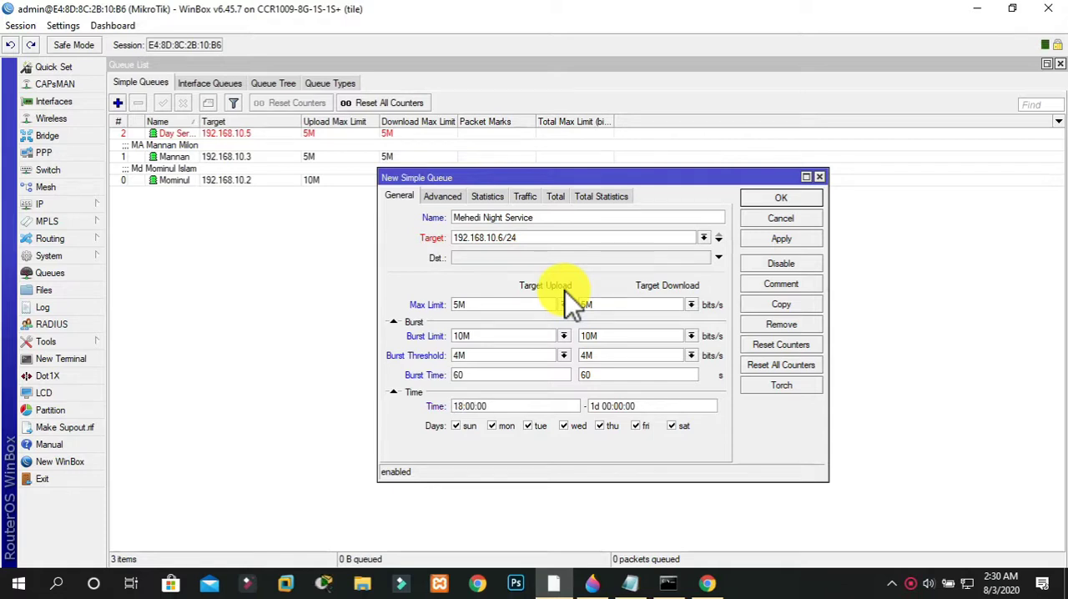
Set the end of the night service queue's active time to 06:00:00 and try to apply the queue
double_click(607, 406)
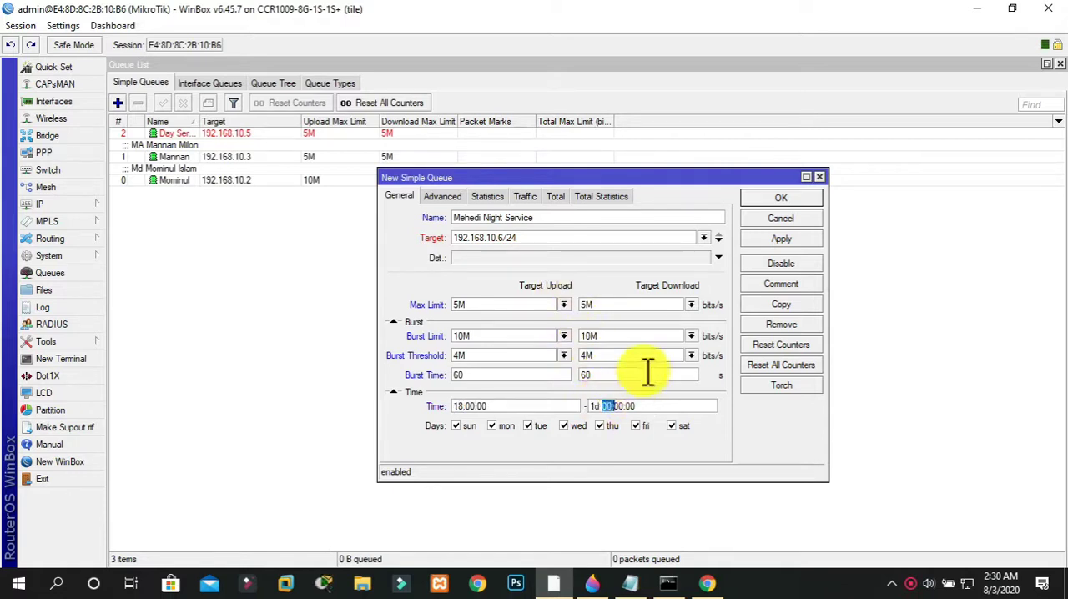
text(00)
key(Left)
key(BackSpace)
key(BackSpace)
key(BackSpace)
key(Right)
key(Right)
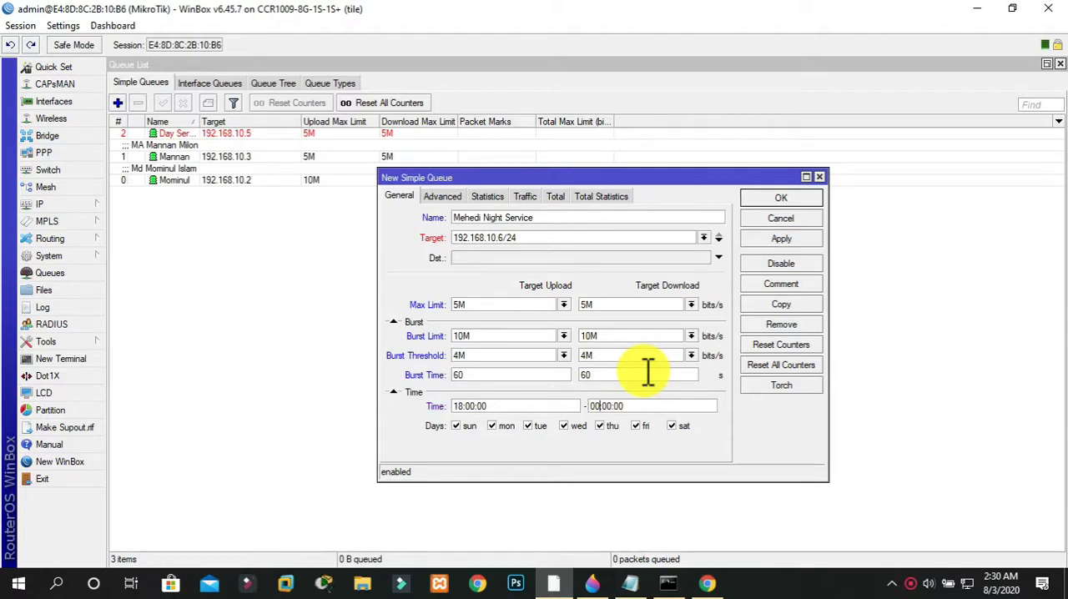
key(BackSpace)
text(6)
click(796, 240)
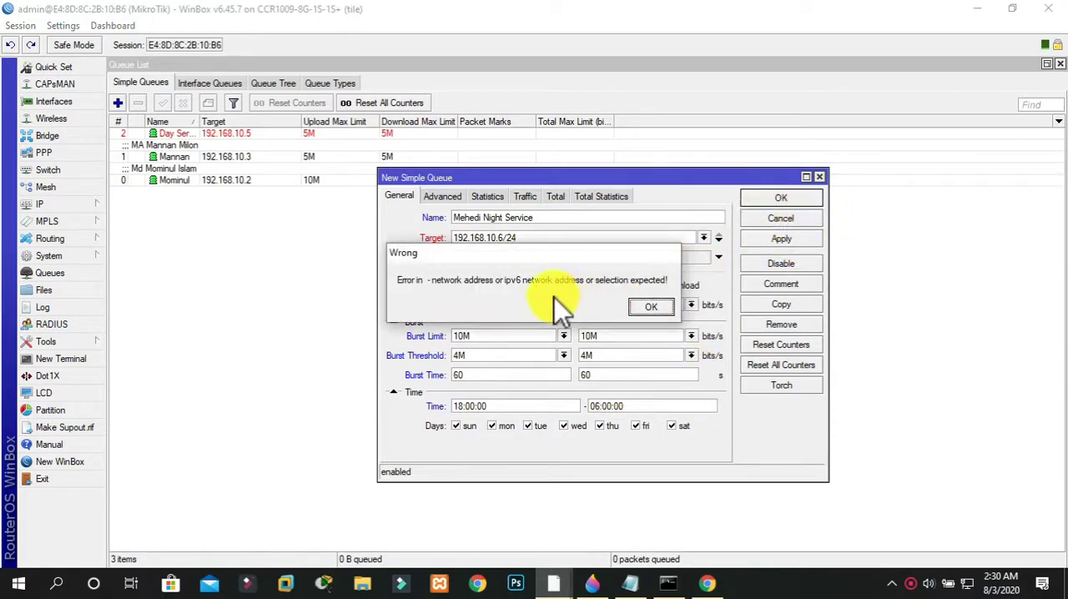
click(652, 307)
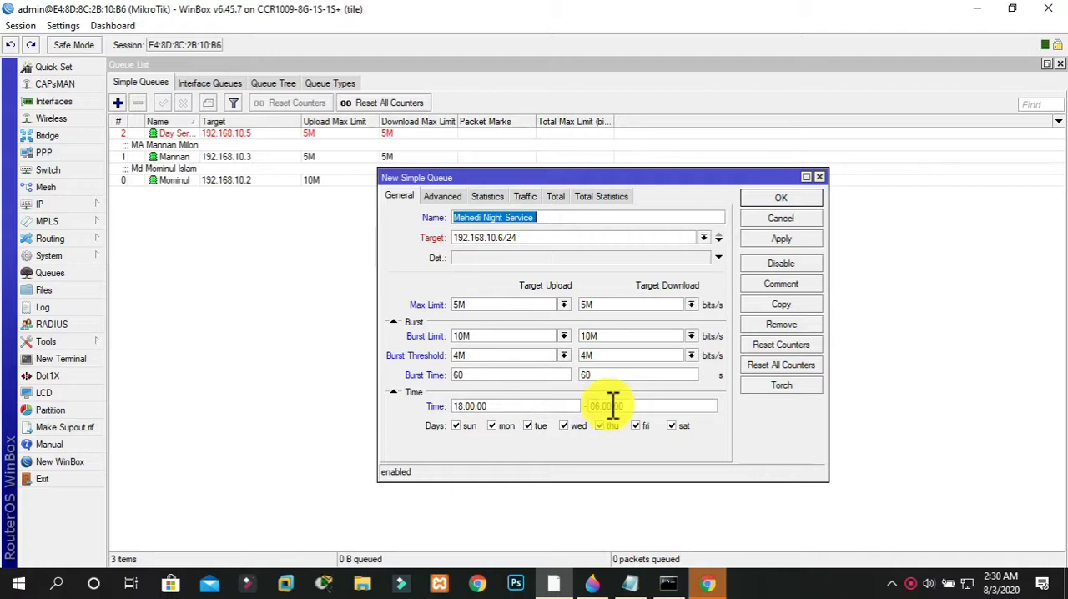
Change the night service queue's end time to 05:59:00 and try applying it again
click(614, 406)
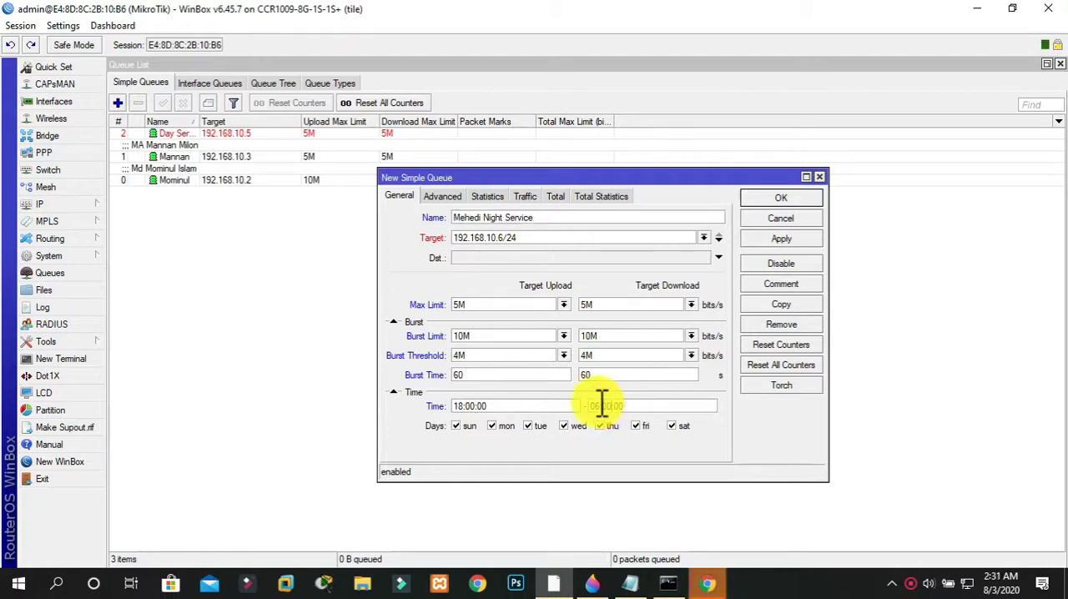
text(06:00:00)
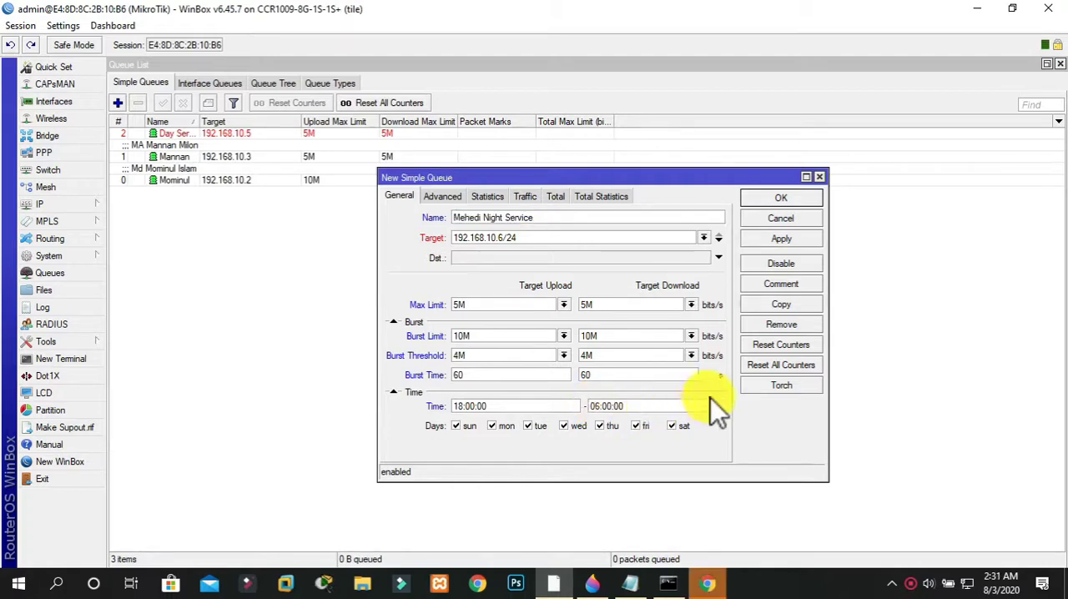
key(BackSpace)
key(BackSpace)
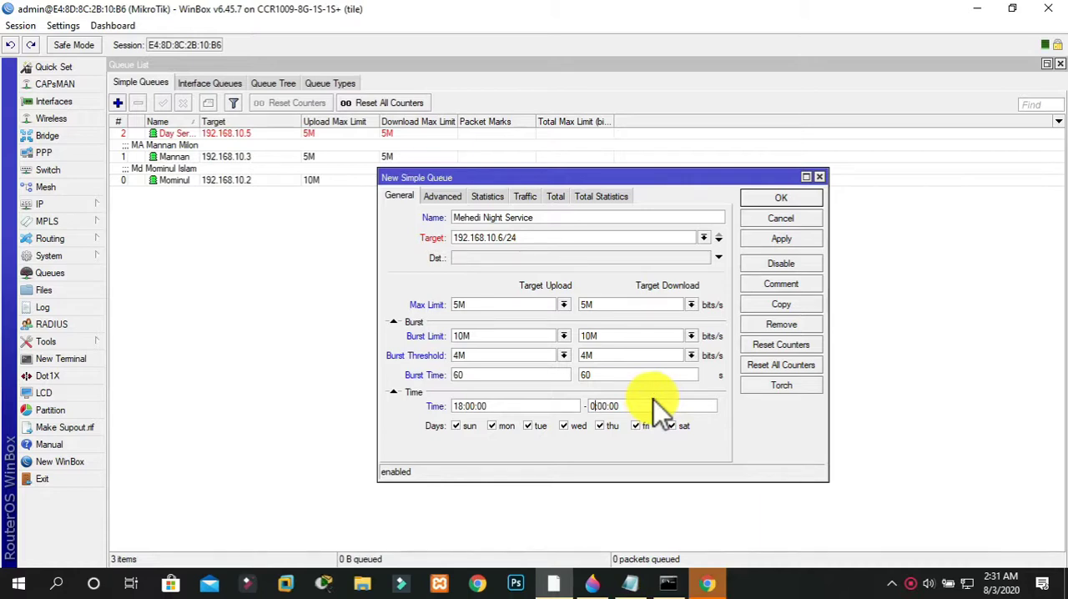
text(05:)
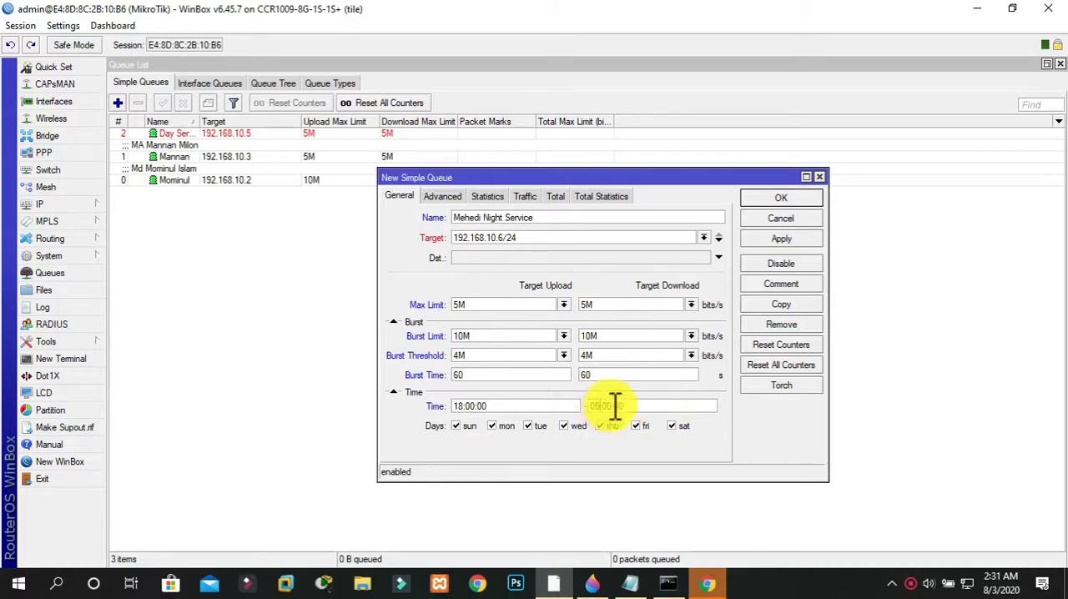
text(59)
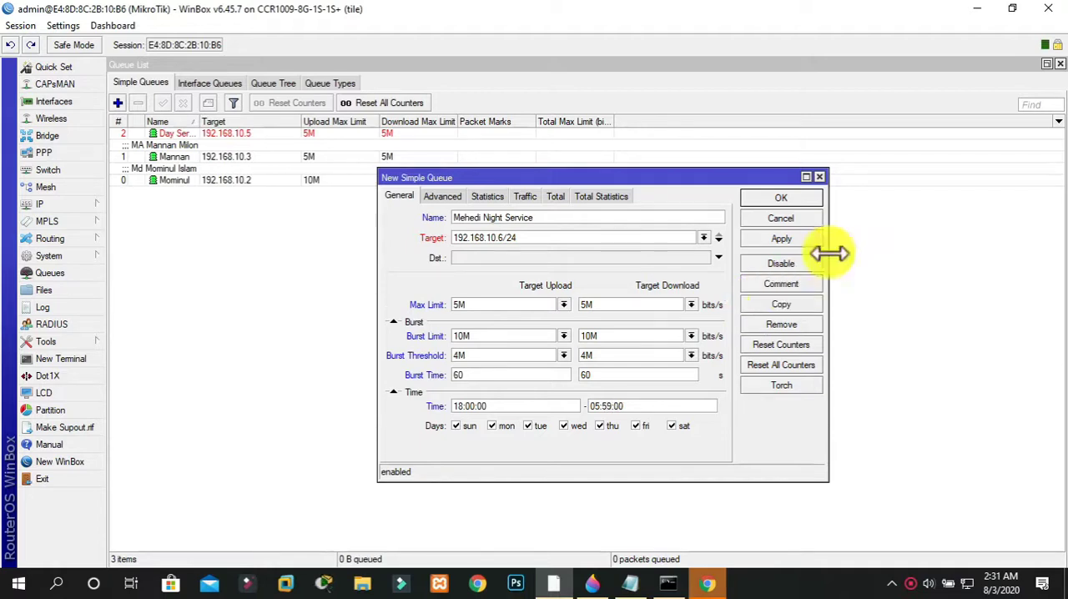
click(806, 241)
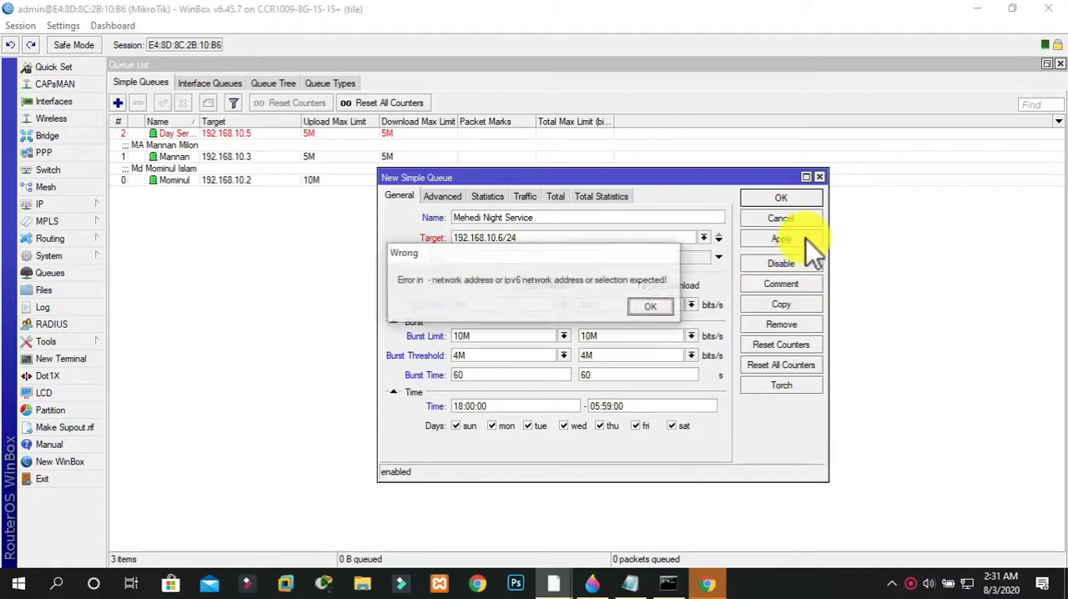
click(646, 294)
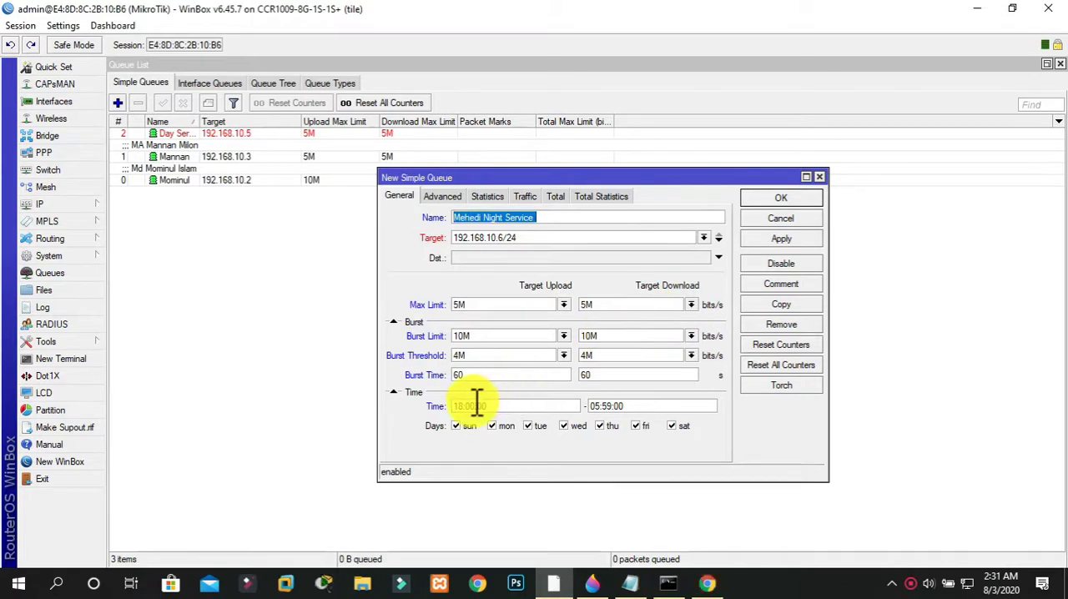
Set the night service queue's end time to 04:00:00 and try to apply the settings
click(606, 406)
key(BackSpace)
key(BackSpace)
text(6:00:00)
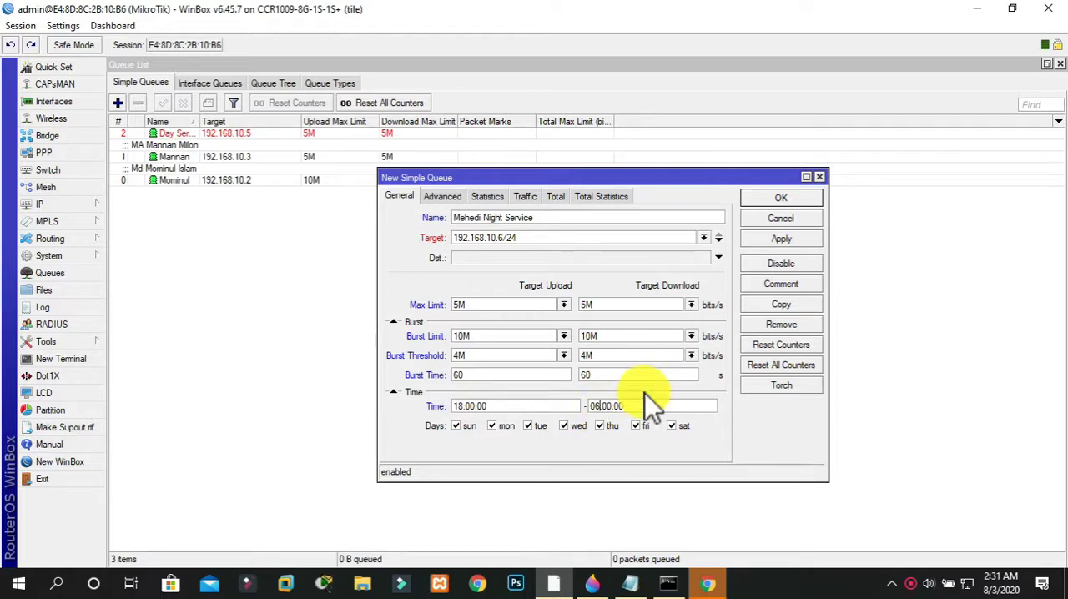
key(BackSpace)
text(4)
click(792, 238)
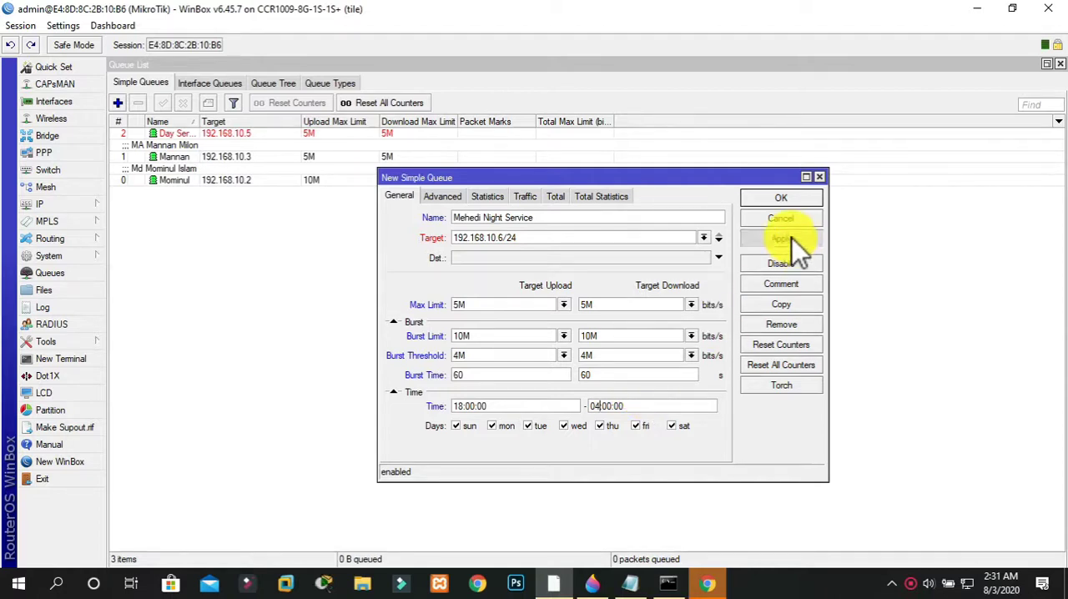
click(660, 306)
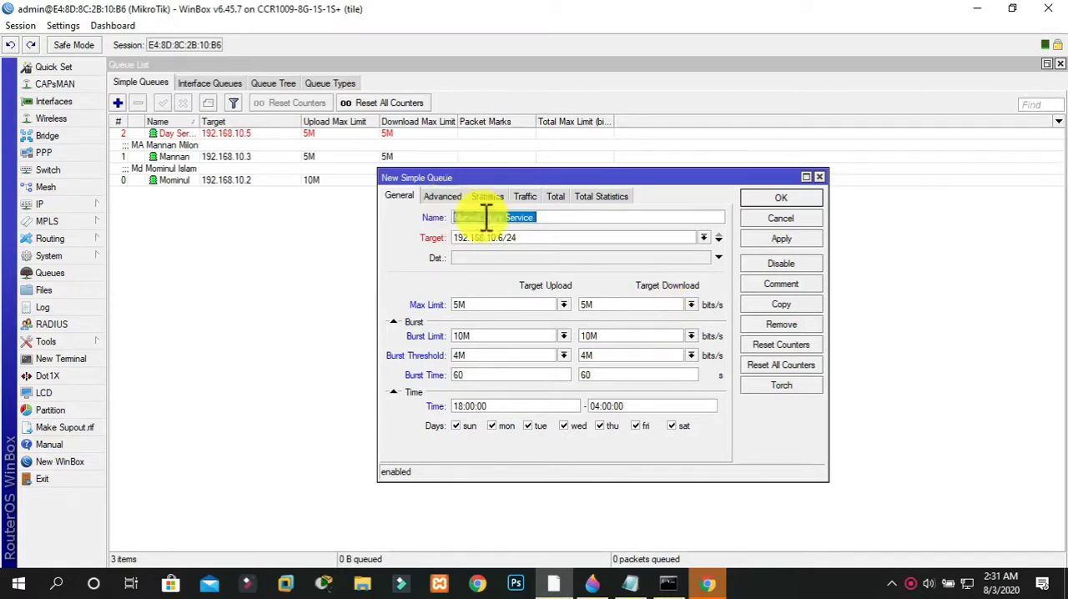
Correct the night service queue's Target to 192.168.10.6 without the subnet suffix, and save the queue
click(536, 237)
key(BackSpace)
key(BackSpace)
key(BackSpace)
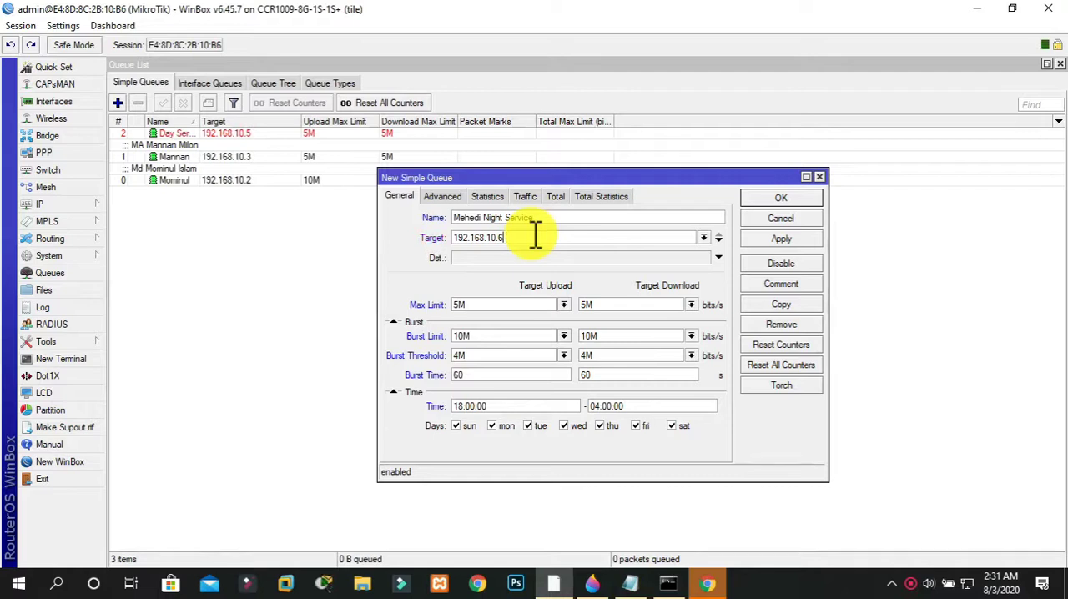
click(779, 239)
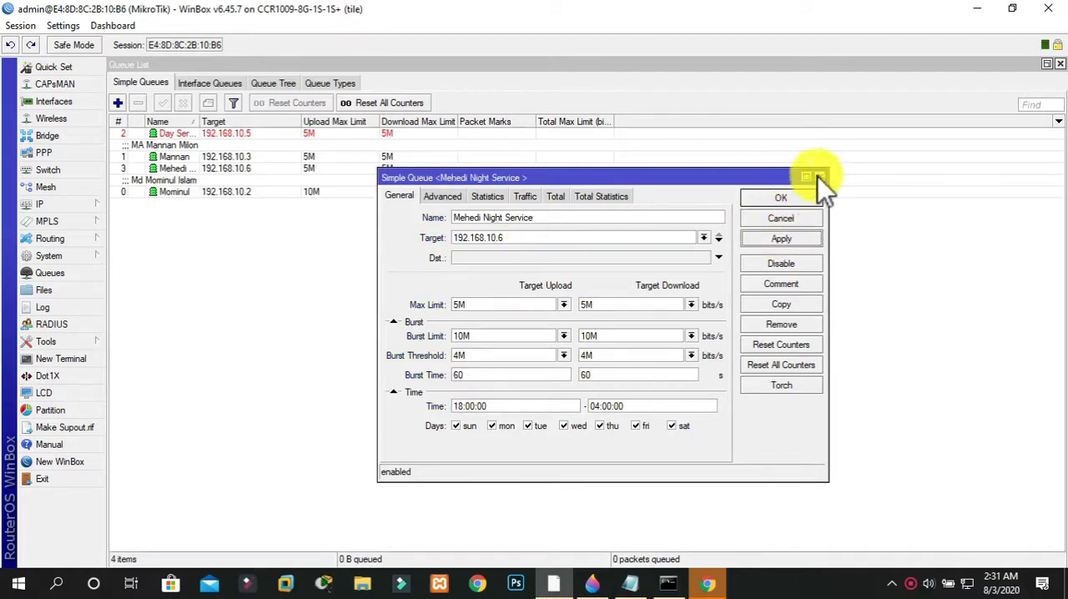
click(794, 200)
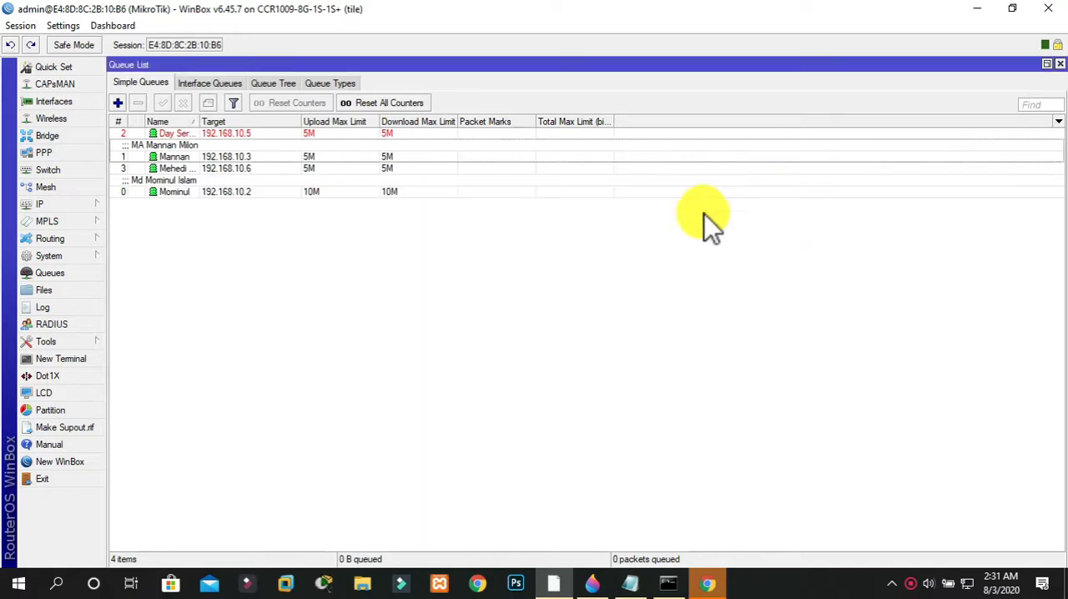
Add the comment "Night Service" to the simple queue targeting 192.168.10.6
click(181, 169)
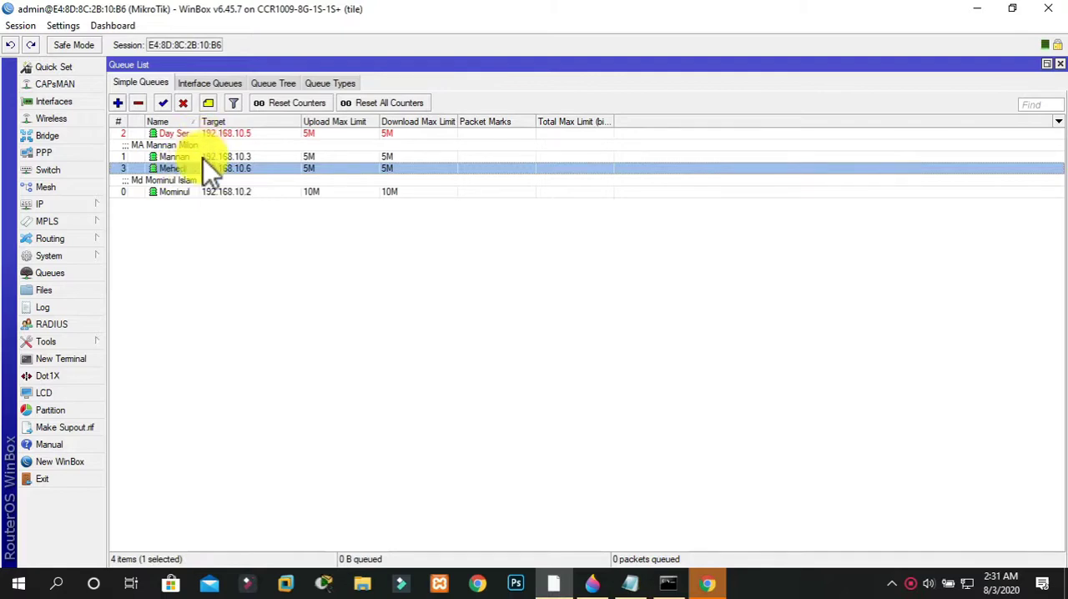
right_click(204, 169)
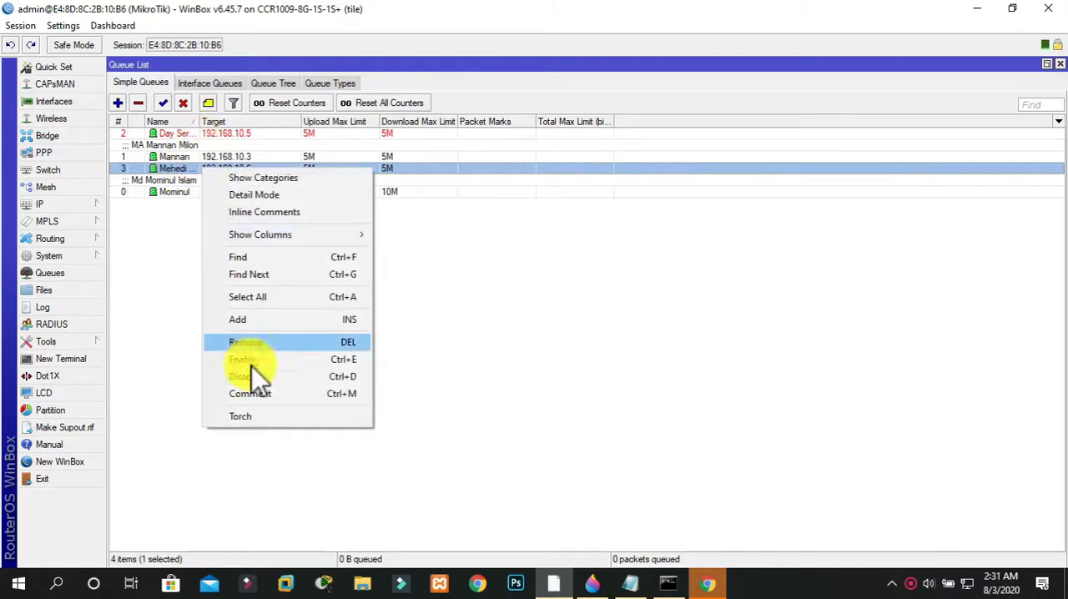
click(247, 392)
text(Nig)
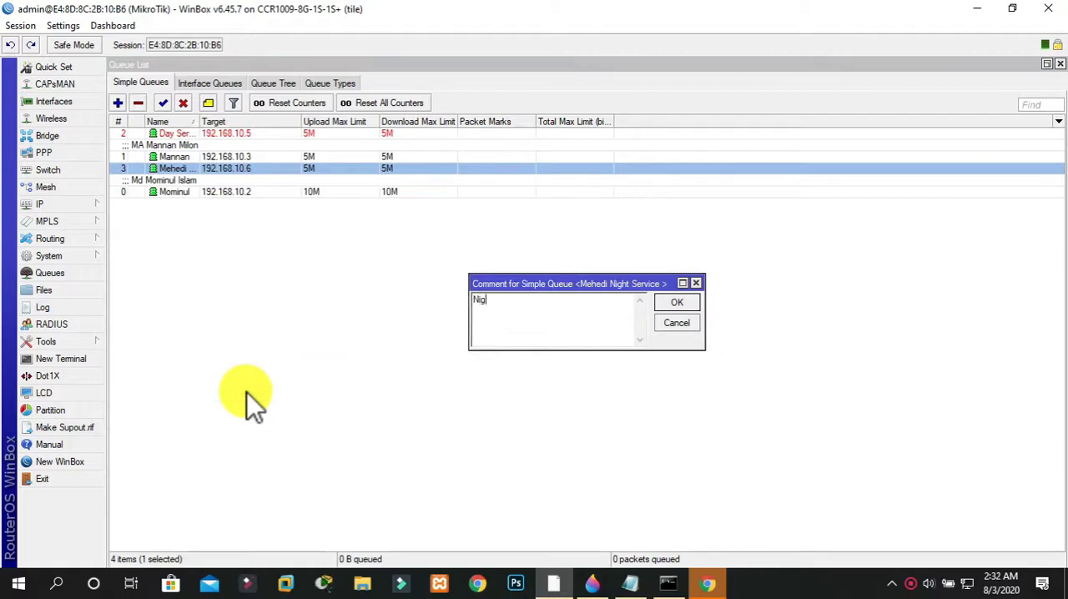
text(ht Service)
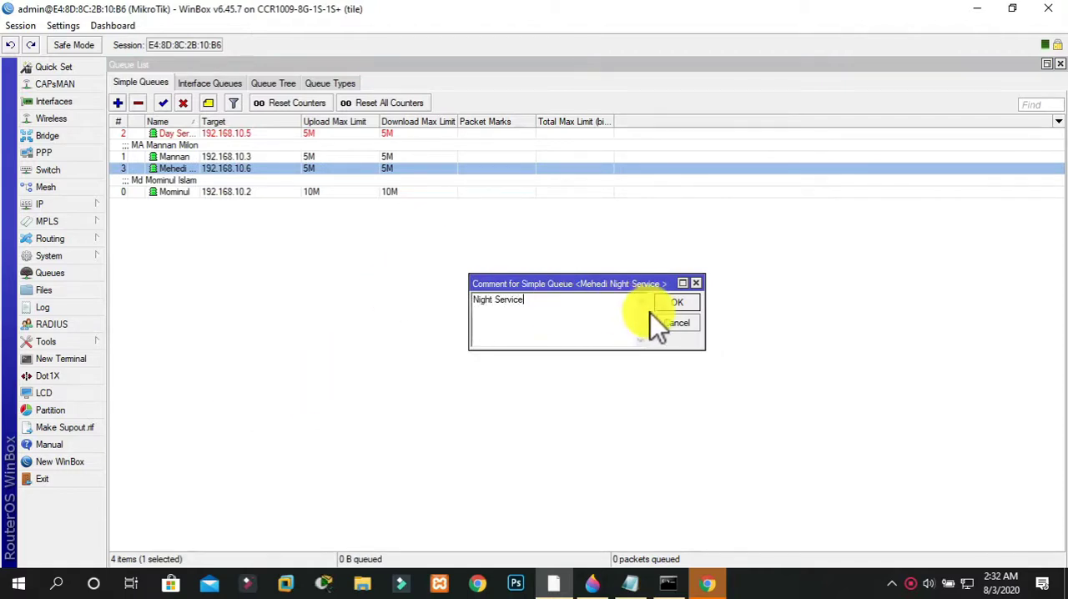
click(676, 302)
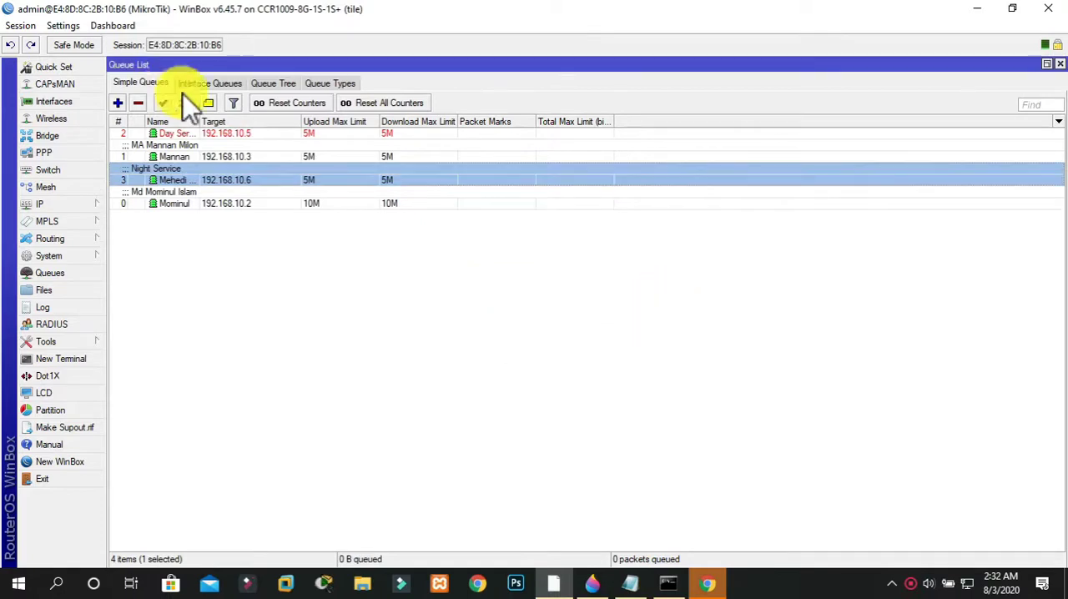
Add the comment "Day Service" to the simple queue targeting 192.168.10.5
click(169, 134)
right_click(166, 136)
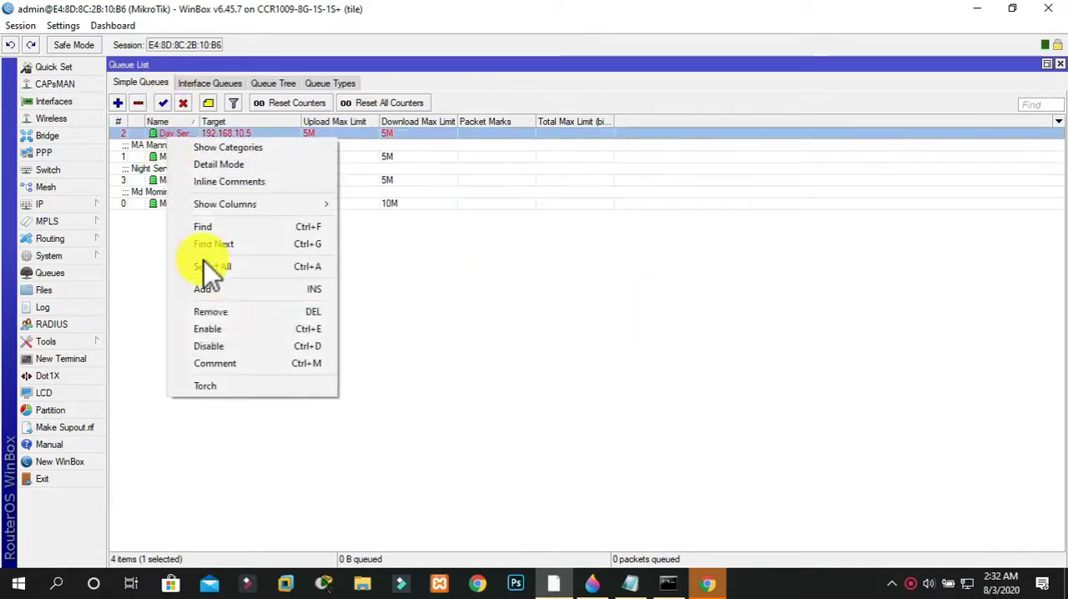
click(210, 363)
text(Day S)
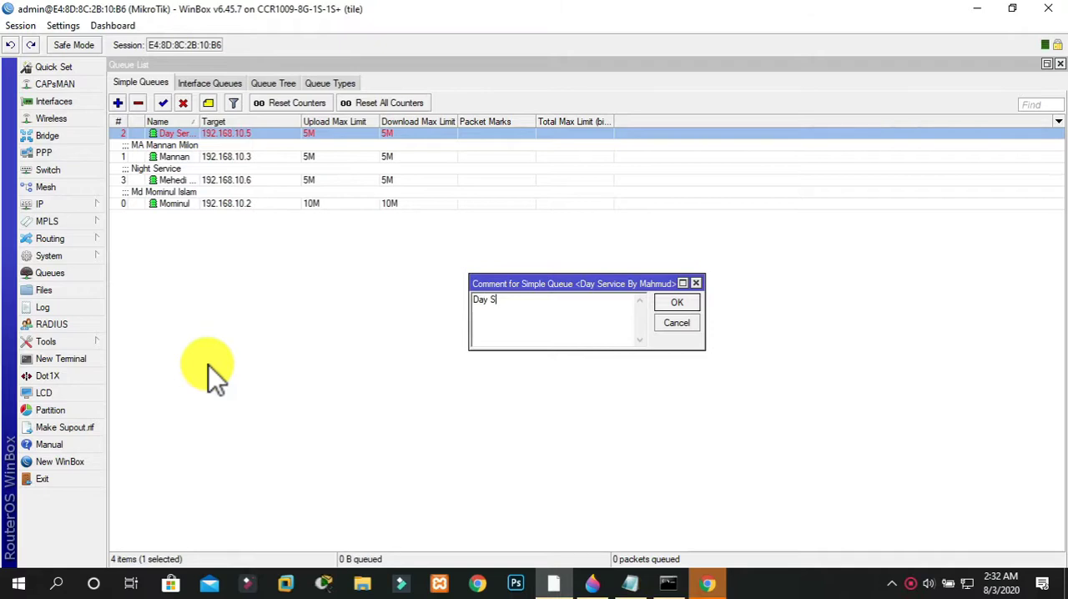
text(ervice)
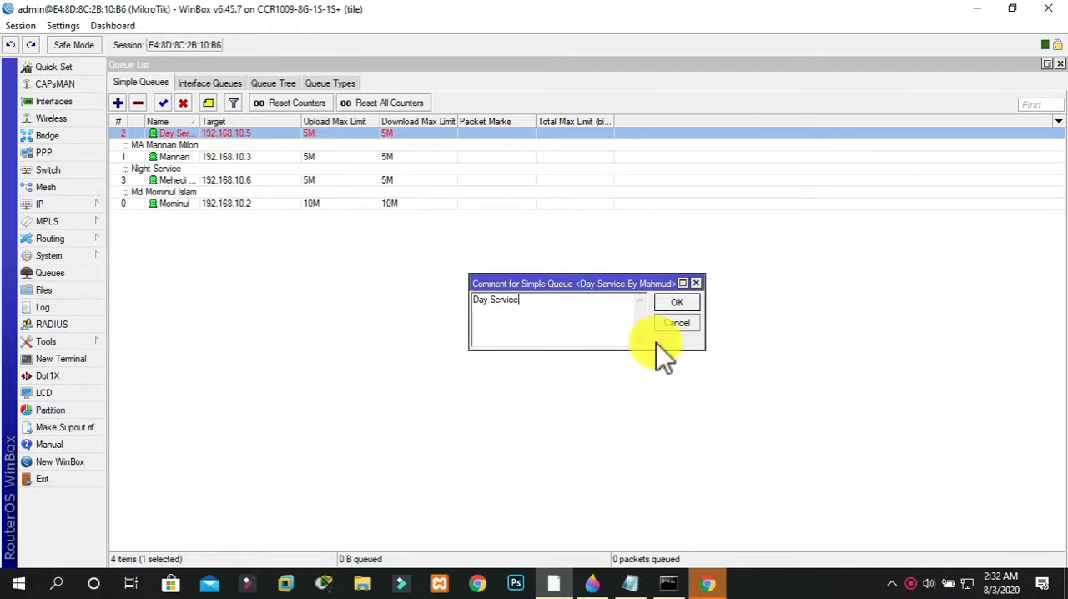
click(680, 302)
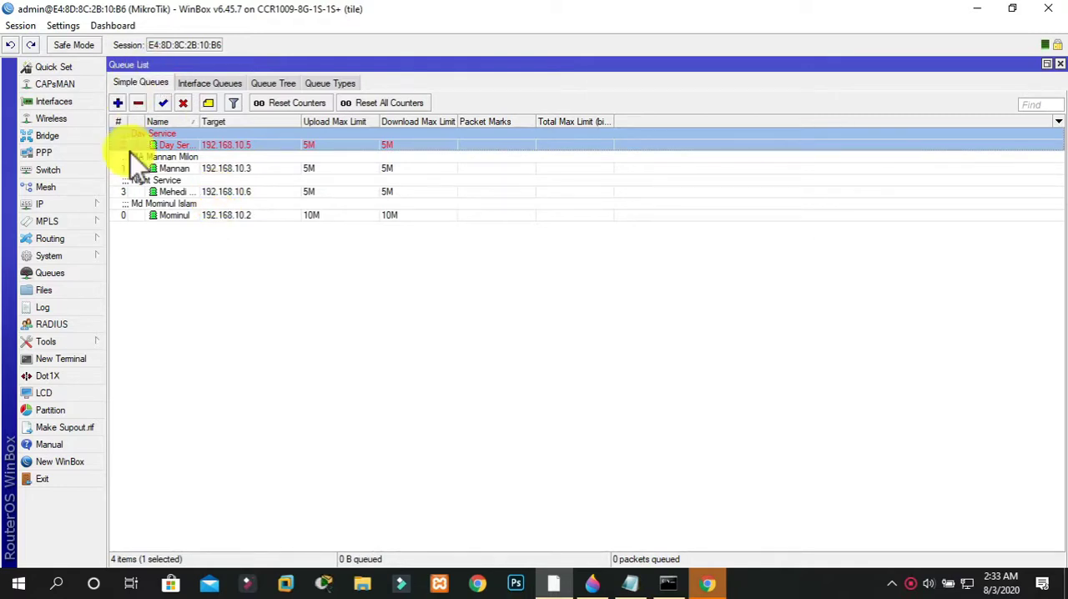
Start a new simple queue named with the client's name plus "Fri & Sat", with Target 192.168.10.7
click(117, 103)
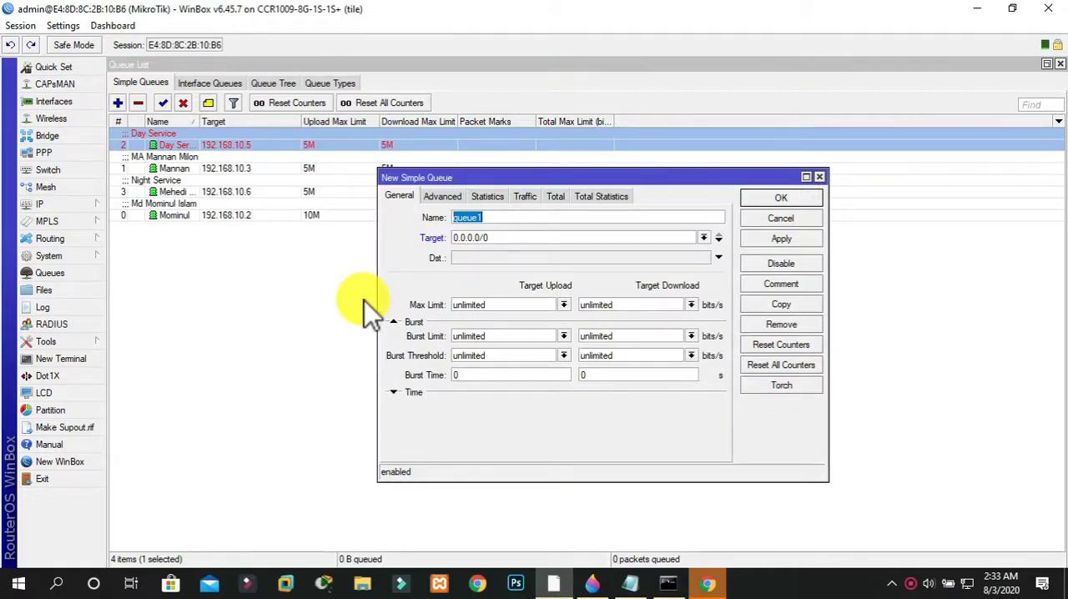
text(Mubin)
text(Fri & Sat)
drag(524, 241, 386, 236)
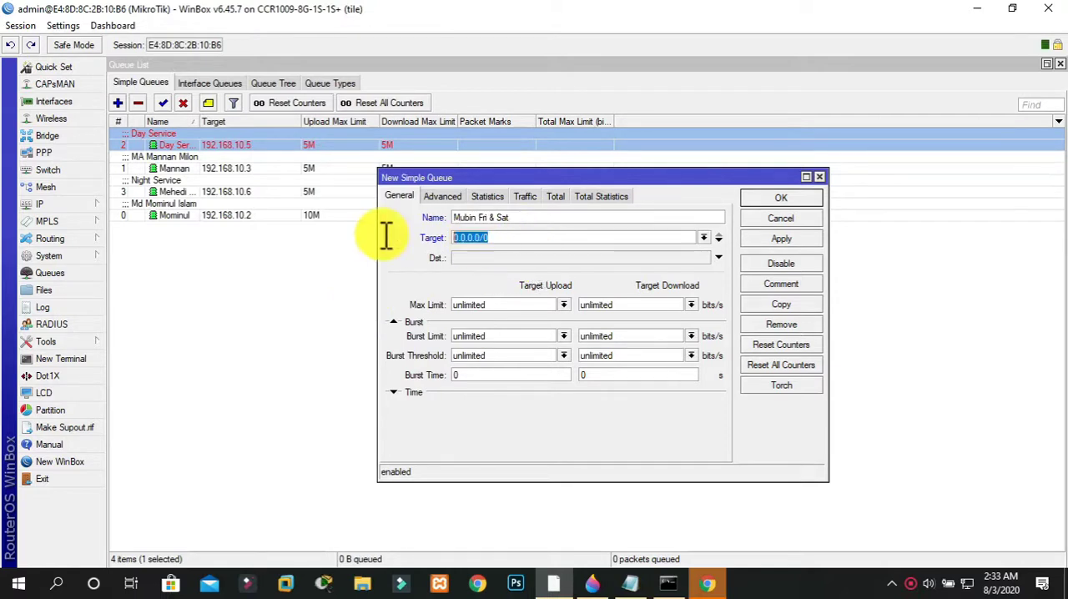
text(192)
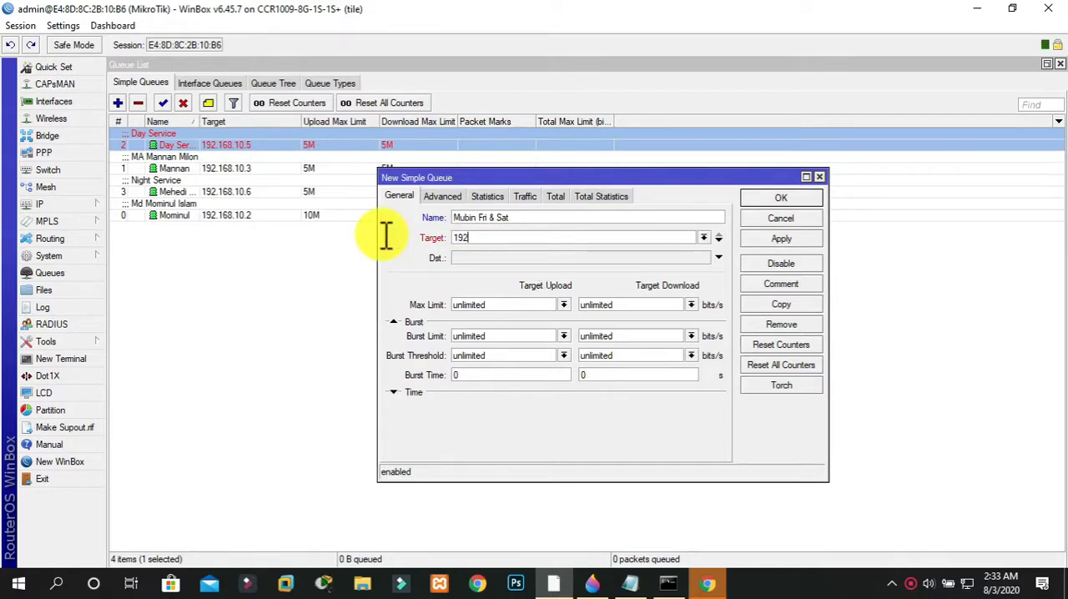
text(.168.10.7)
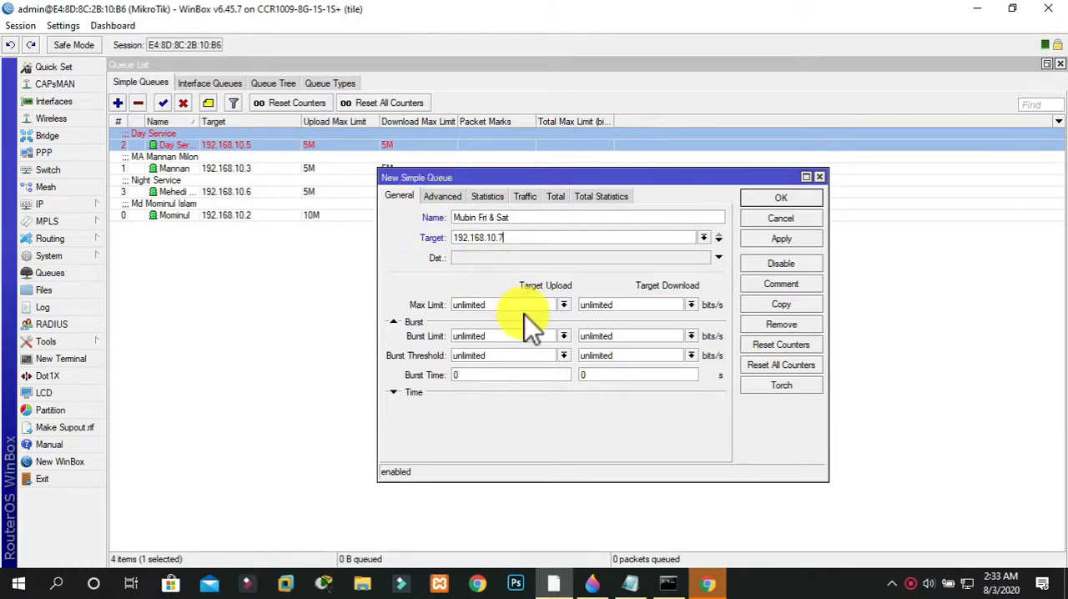
Set the new queue's Max Limit to 5M for both upload and download
drag(517, 305, 381, 322)
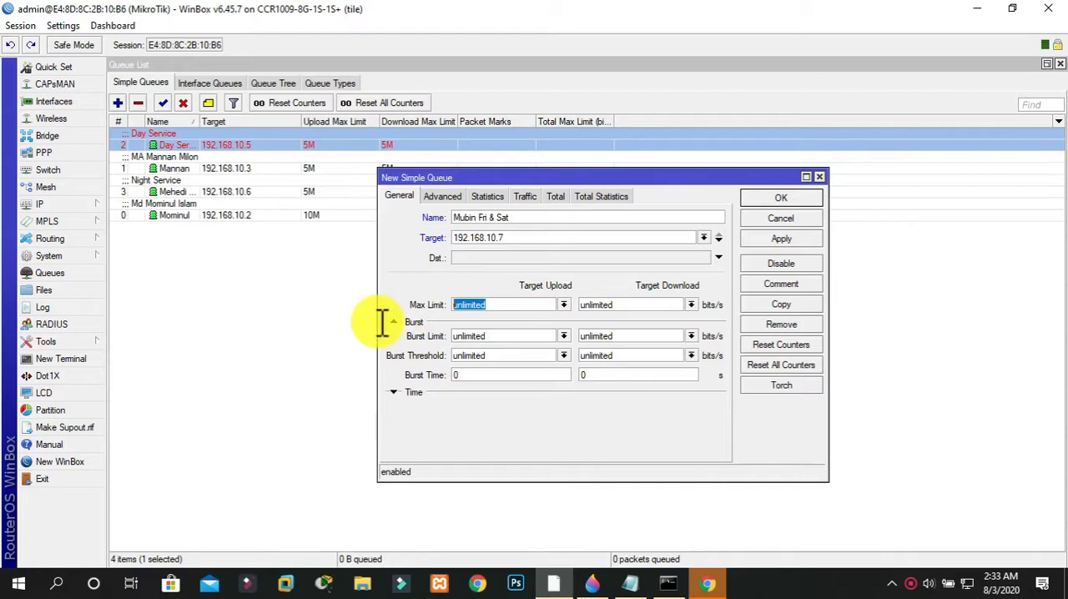
text(5M)
key(Tab)
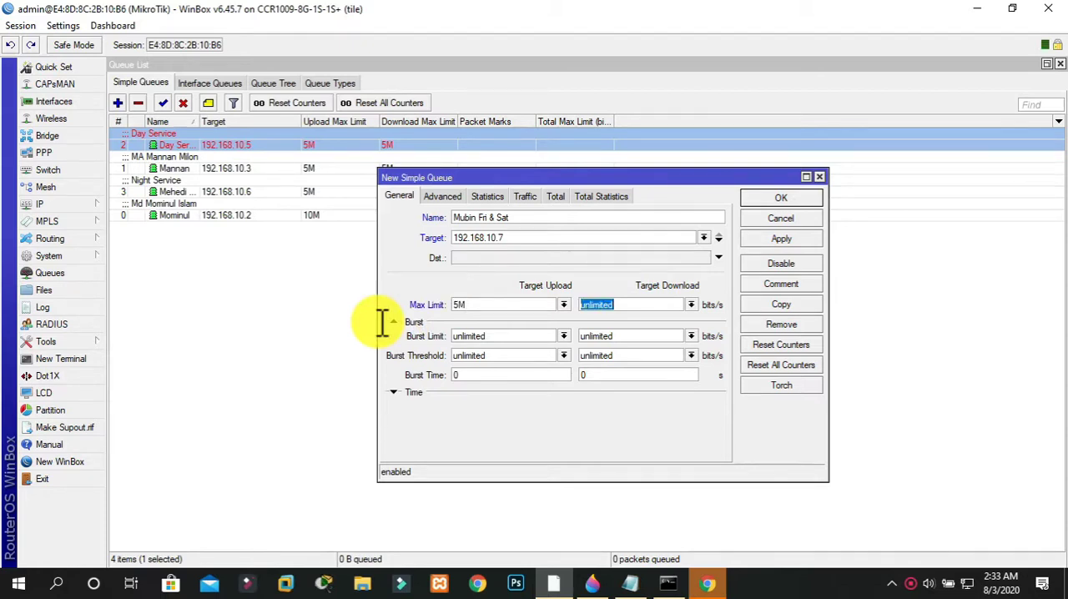
text(5M)
key(Tab)
Set the new queue's Burst Limit to 10M for both upload and download
text(5)
key(BackSpace)
key(BackSpace)
text(10M)
key(Tab)
text(10M)
key(Tab)
Set the Burst Threshold to 4M and the Burst Time to 60 for both upload and download
text(4M)
key(Tab)
text(4M)
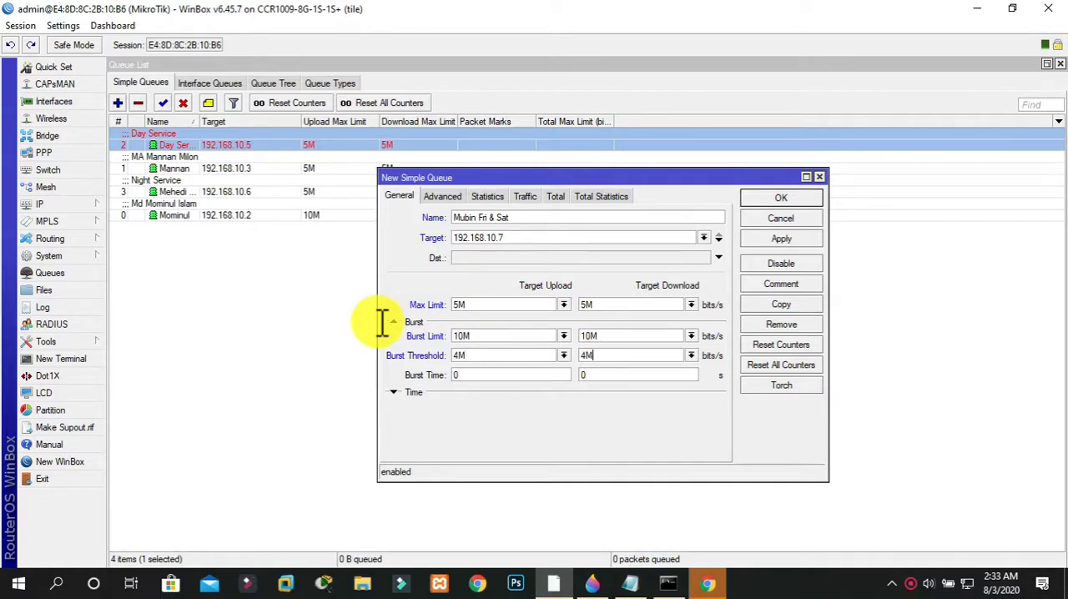
key(BackSpace)
text(M)
key(Tab)
text(60)
key(Tab)
text(60)
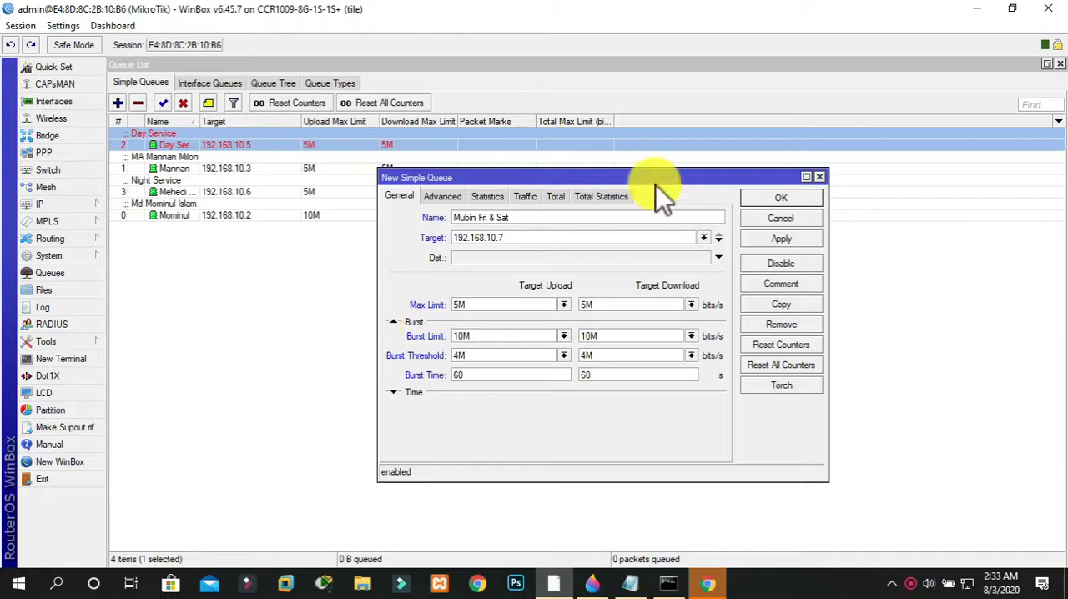
Exclude Friday and Saturday from the new queue's active days, and save the queue
click(393, 392)
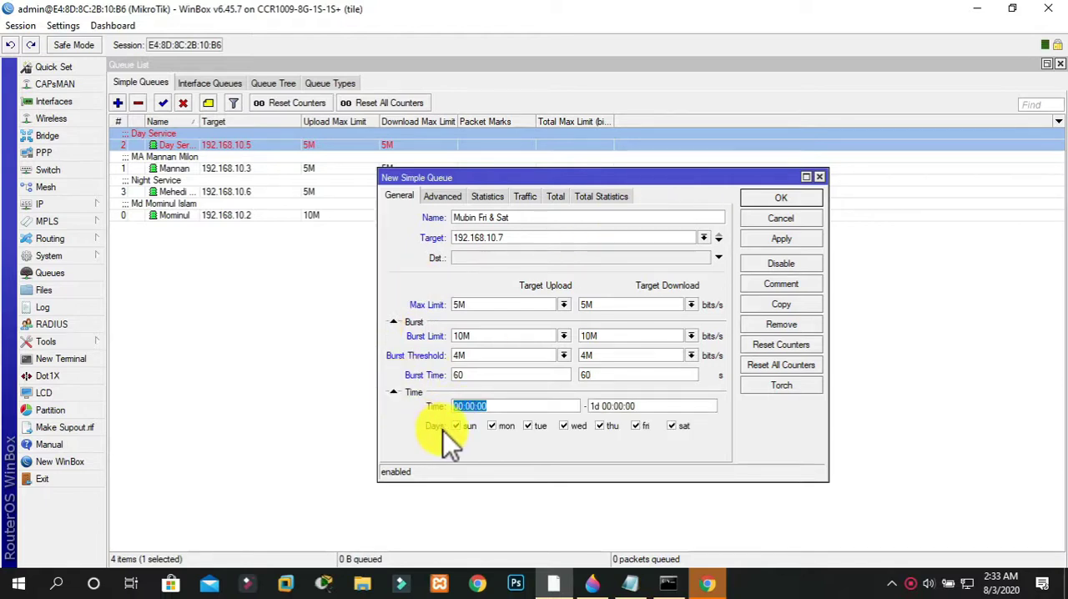
click(472, 426)
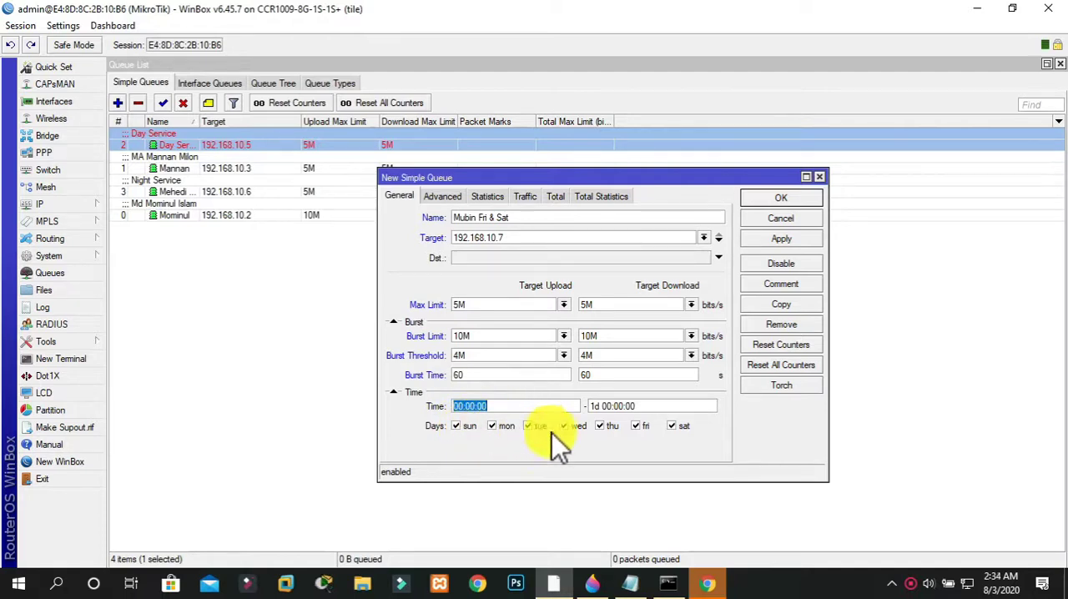
click(676, 430)
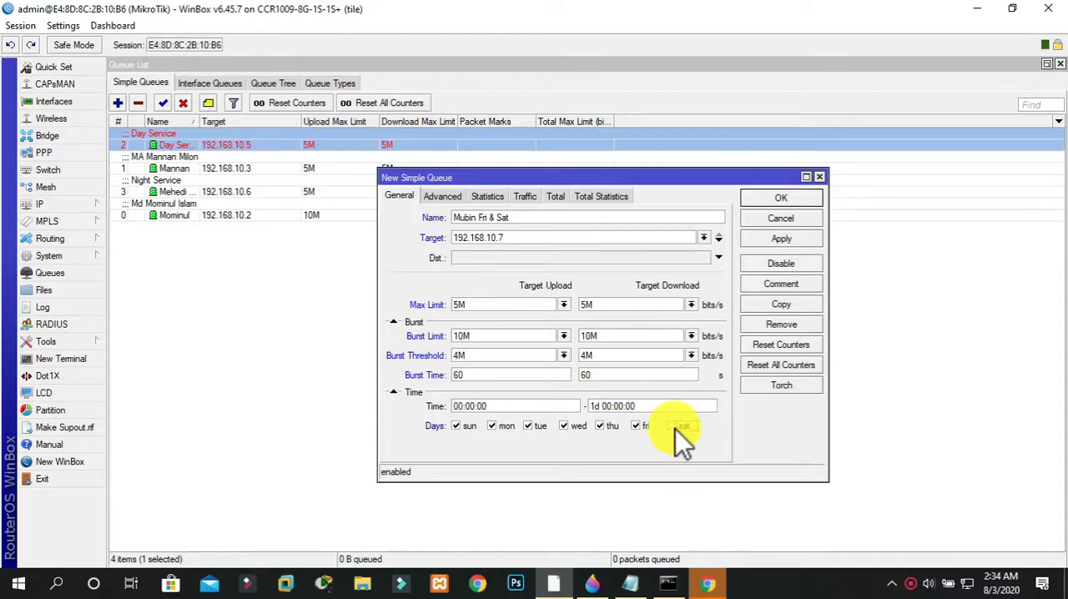
click(639, 428)
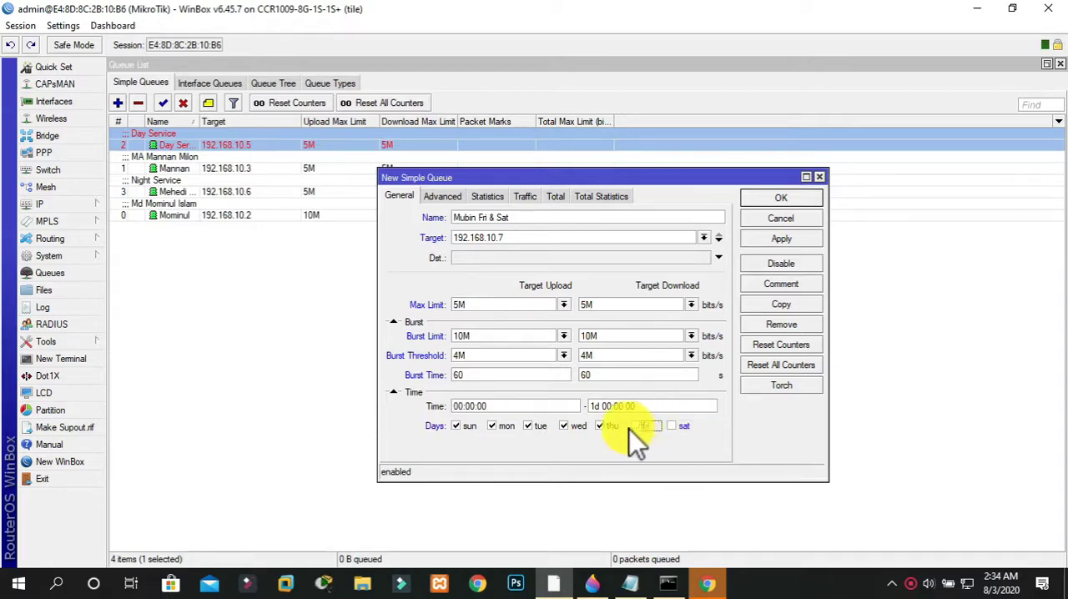
click(472, 430)
click(783, 239)
click(776, 198)
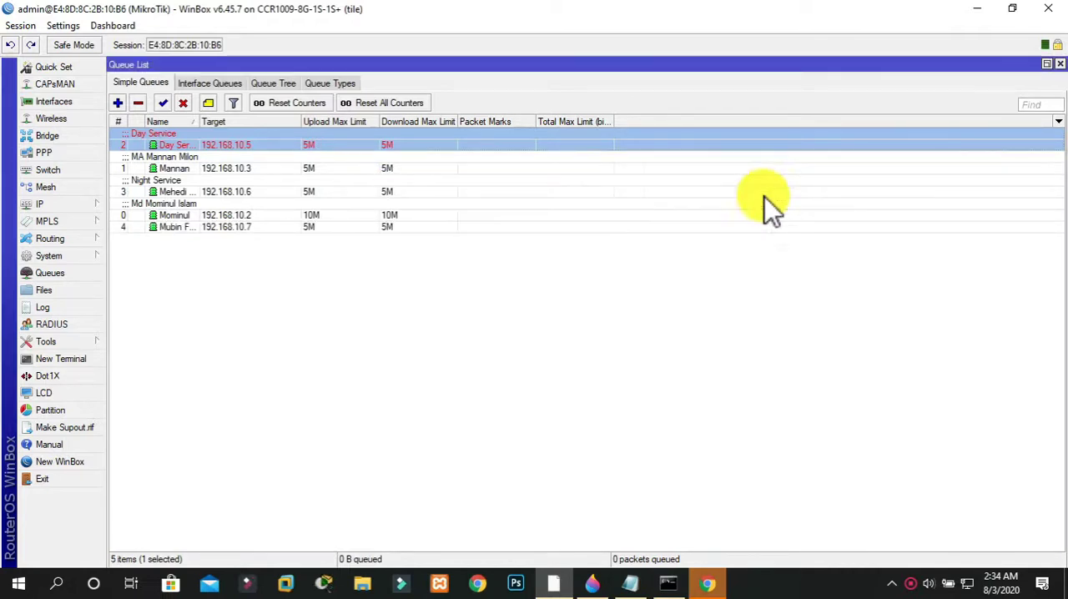
Add the client's name as the comment on the simple queue targeting 192.168.10.7
right_click(165, 228)
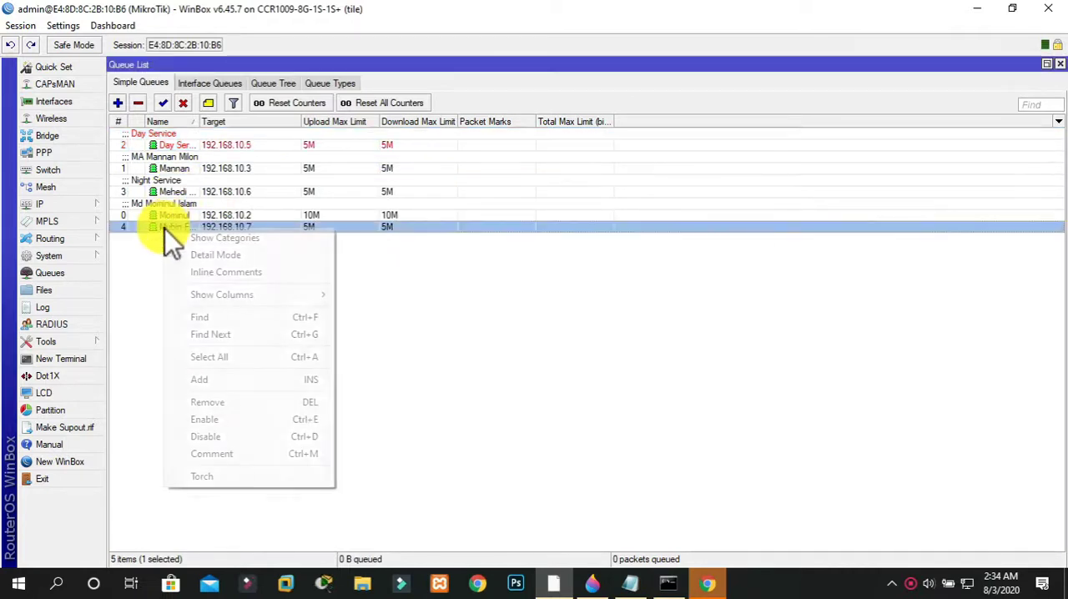
click(235, 462)
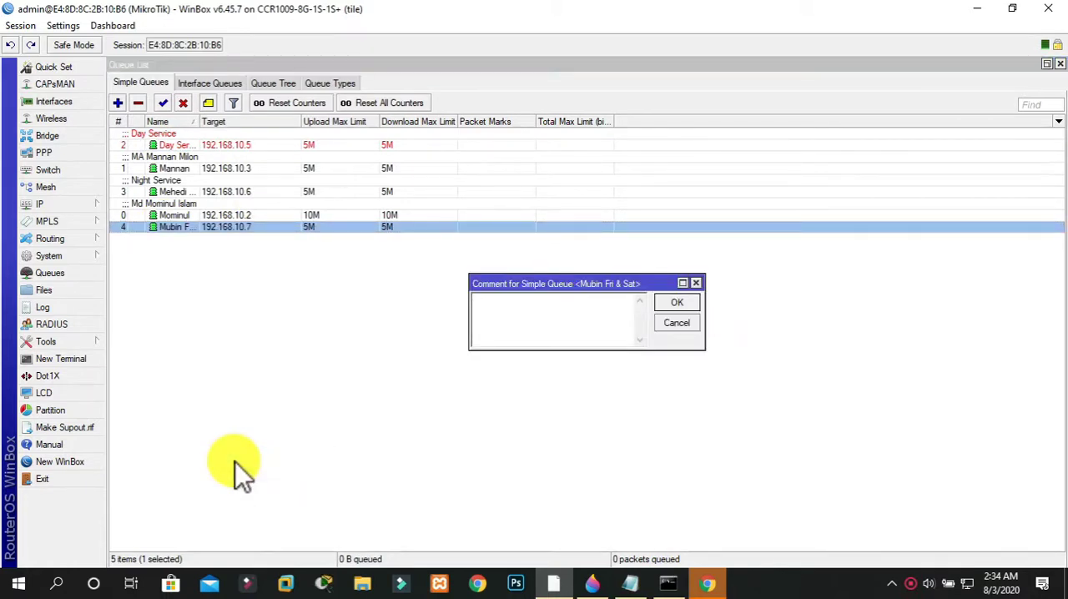
text(Mubin)
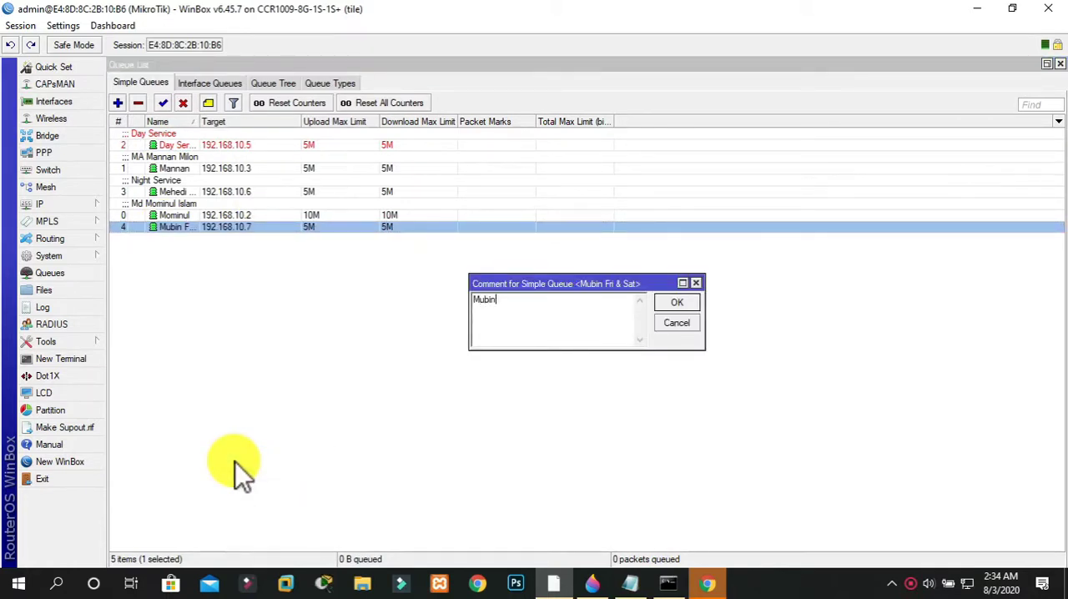
click(676, 304)
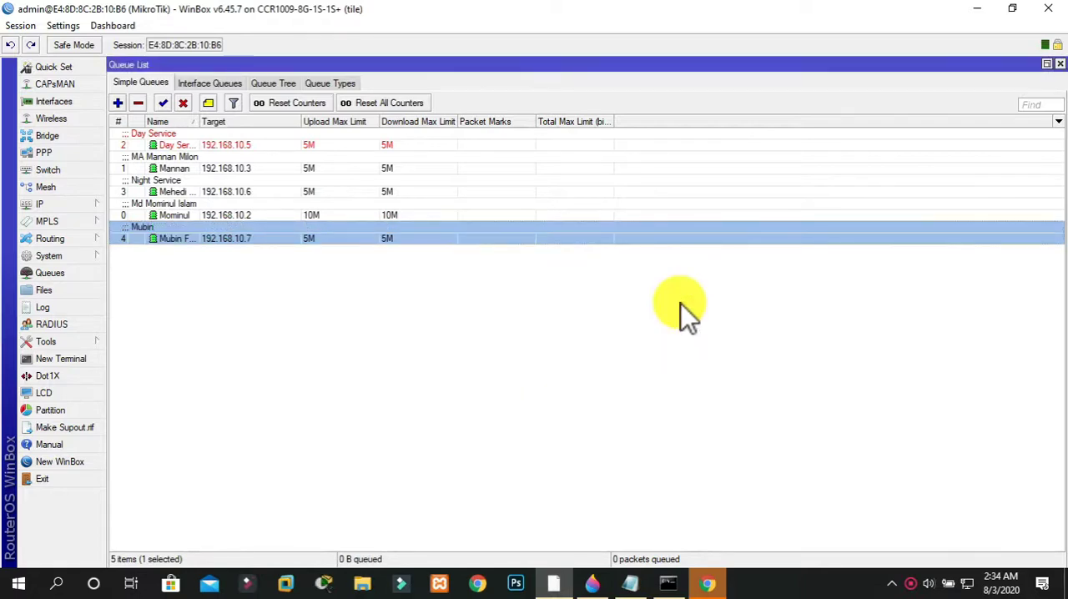
Re-enable Friday and Saturday for the queue targeting 192.168.10.7, exclude Sunday instead, and save it
right_click(307, 246)
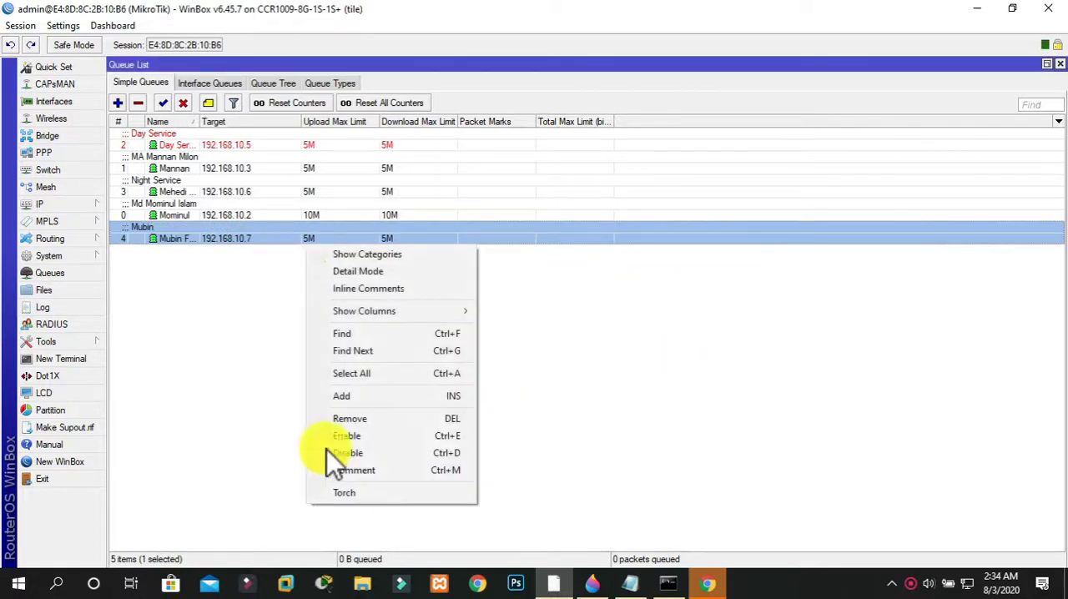
click(259, 230)
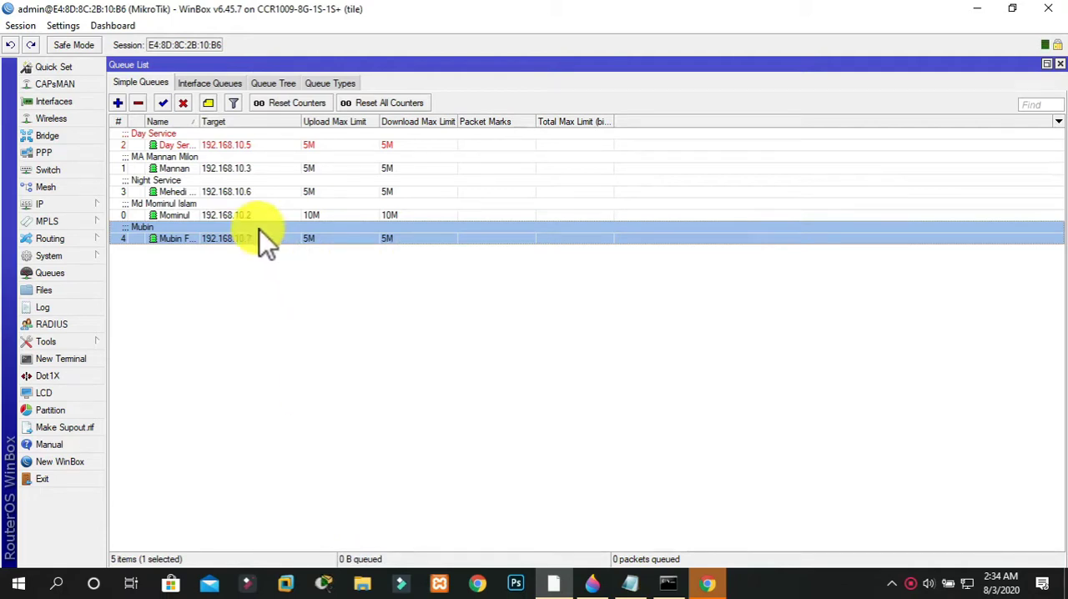
double_click(260, 229)
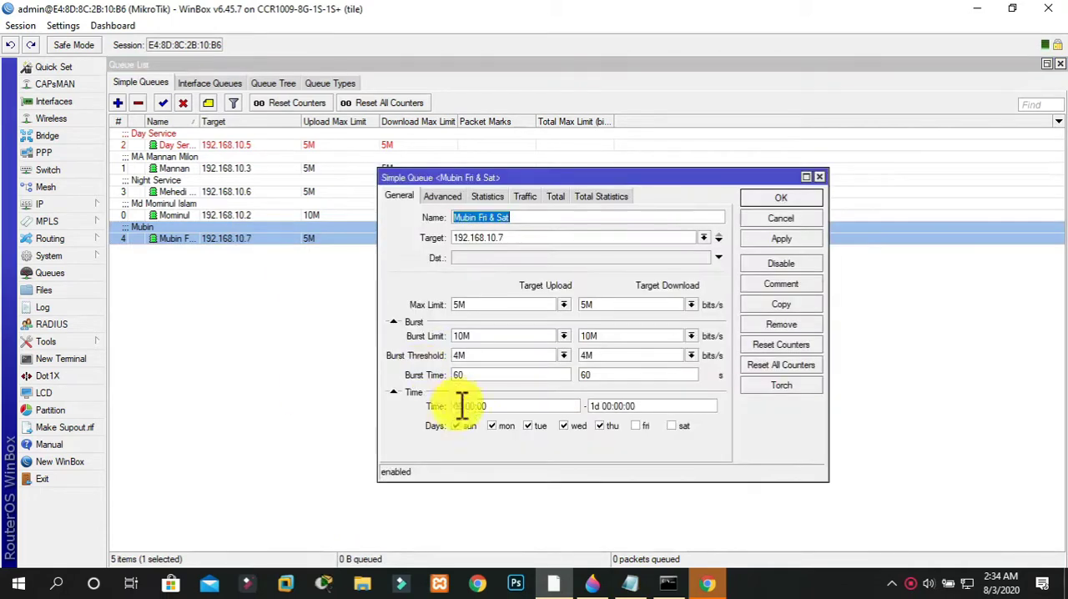
click(641, 427)
click(684, 427)
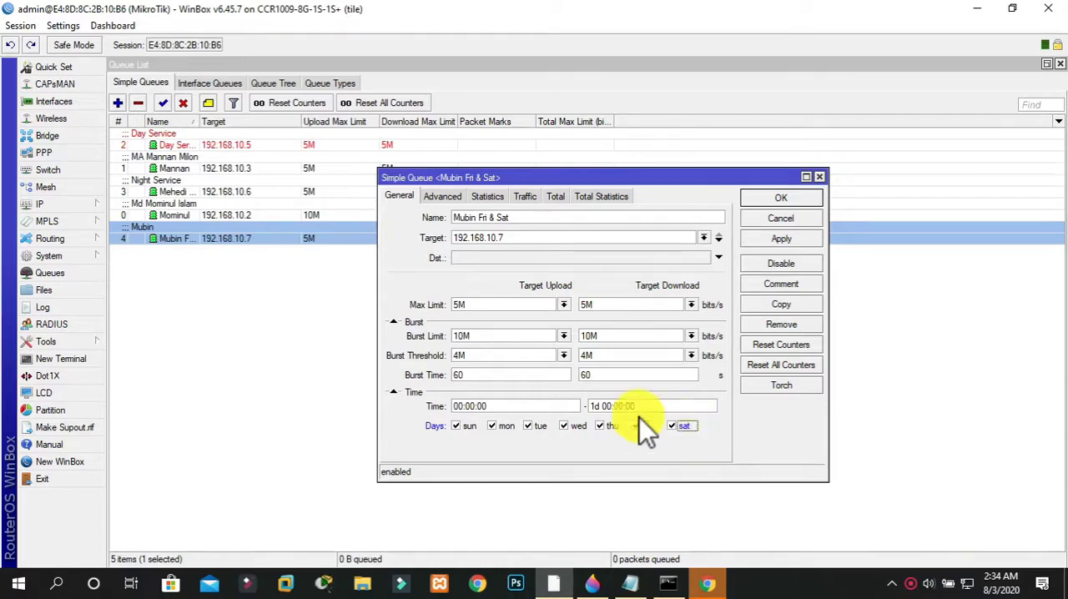
click(460, 425)
click(794, 242)
click(785, 202)
click(601, 299)
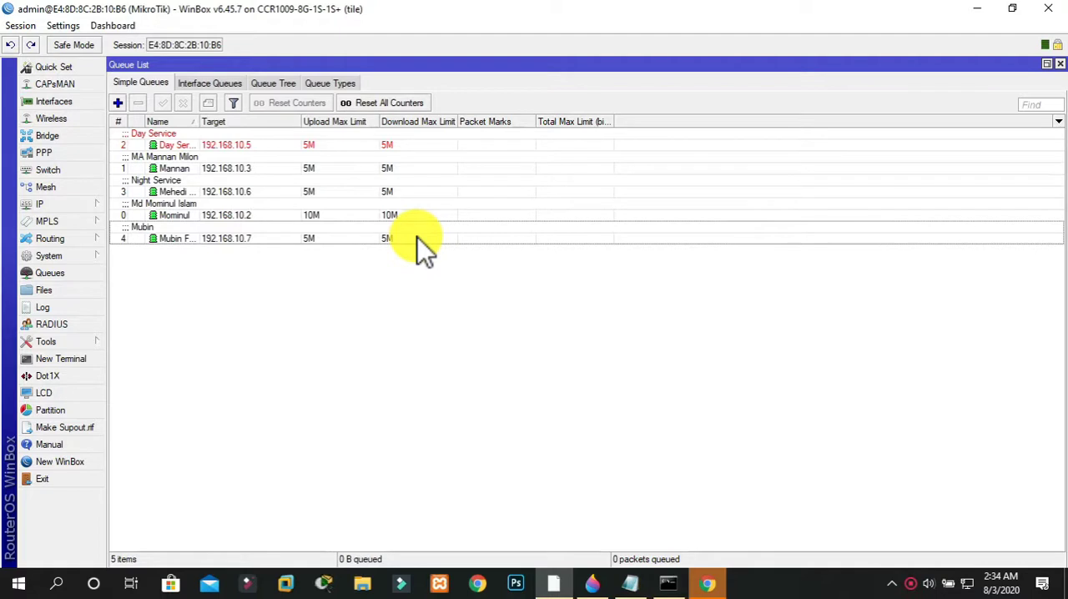
Check today's weekday in the system calendar, then make the 192.168.10.7 queue active on Sunday but not Monday, and save it
click(1008, 577)
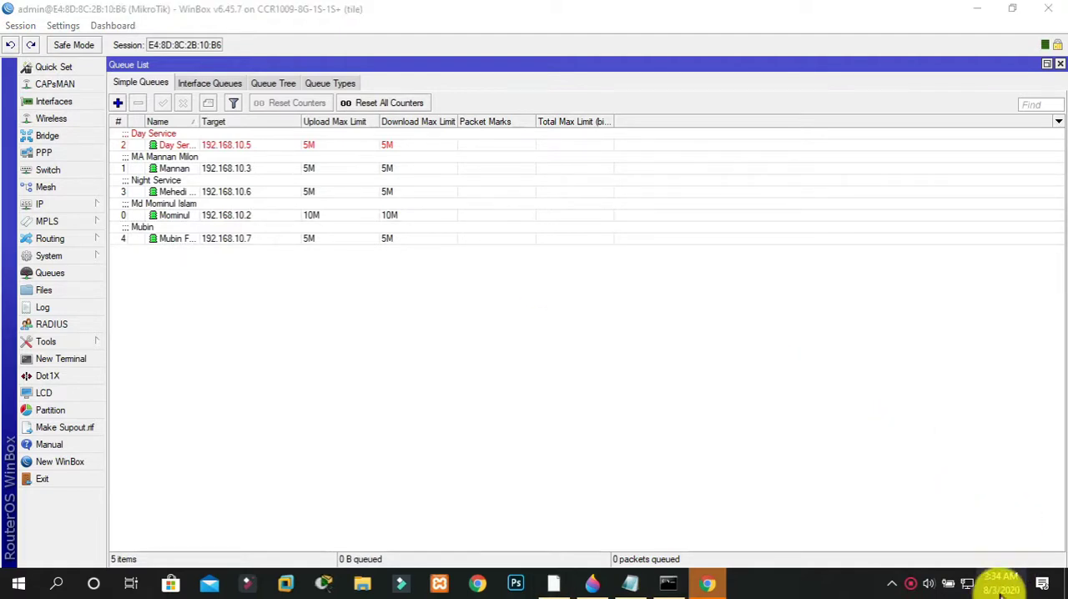
click(546, 362)
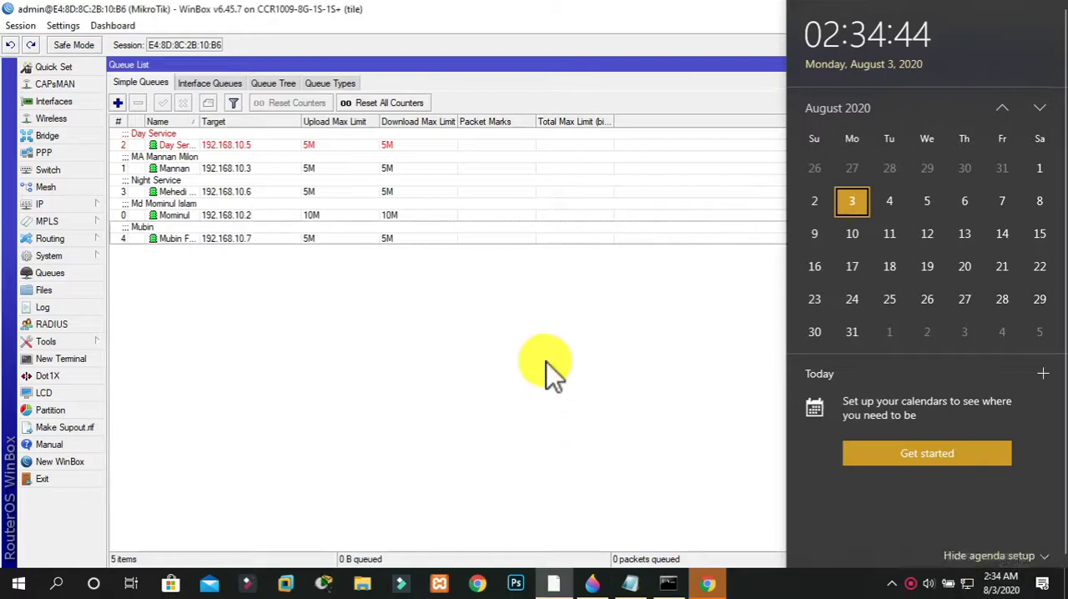
double_click(242, 242)
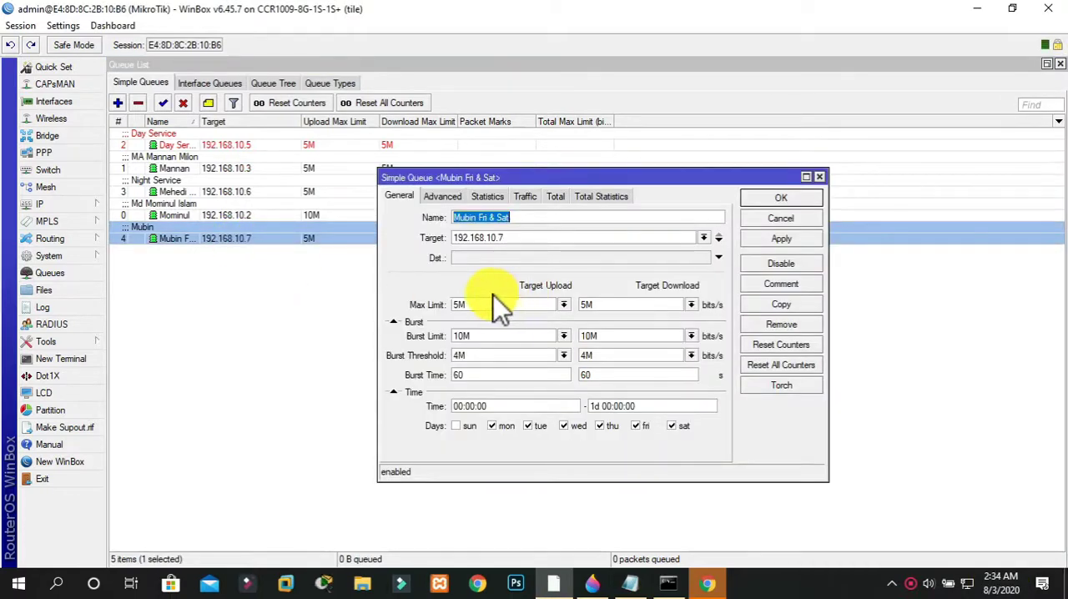
click(467, 425)
click(498, 426)
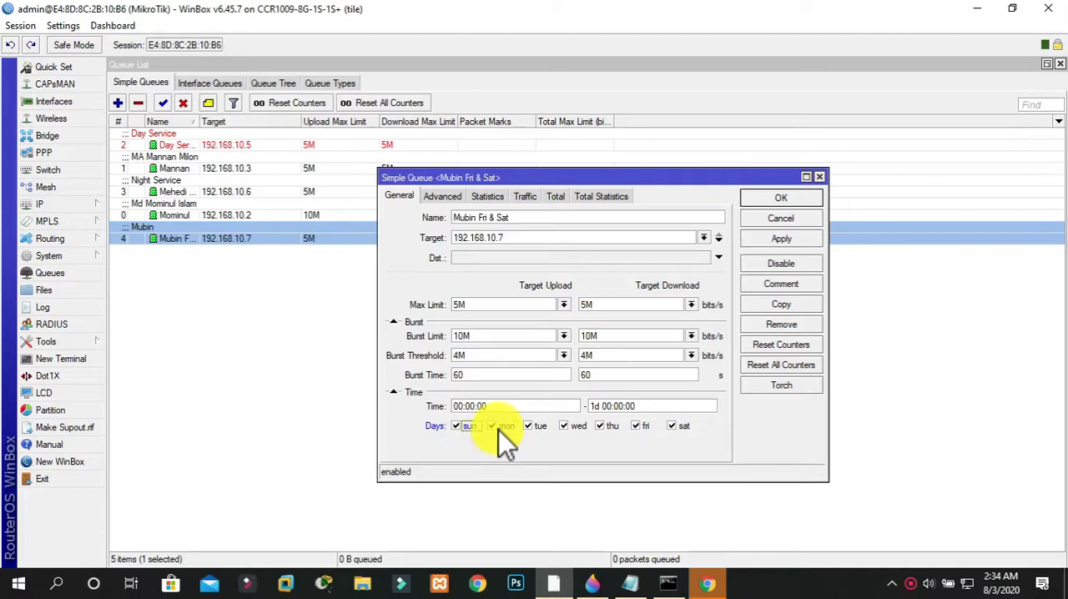
click(765, 199)
click(538, 313)
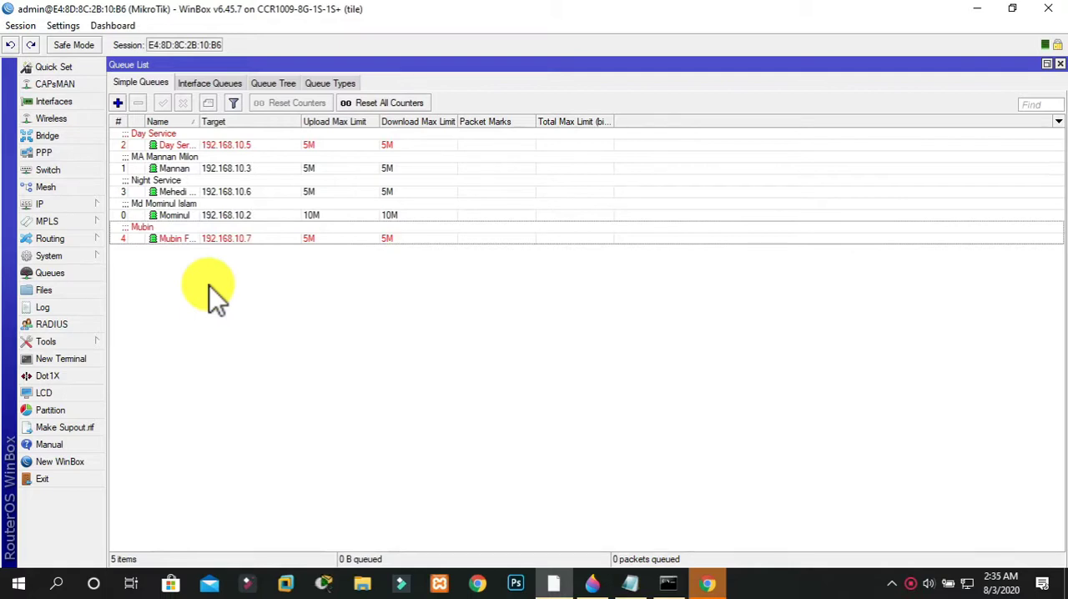
Exclude Tuesday as well from the active days of the queue targeting 192.168.10.7, and save it
double_click(202, 242)
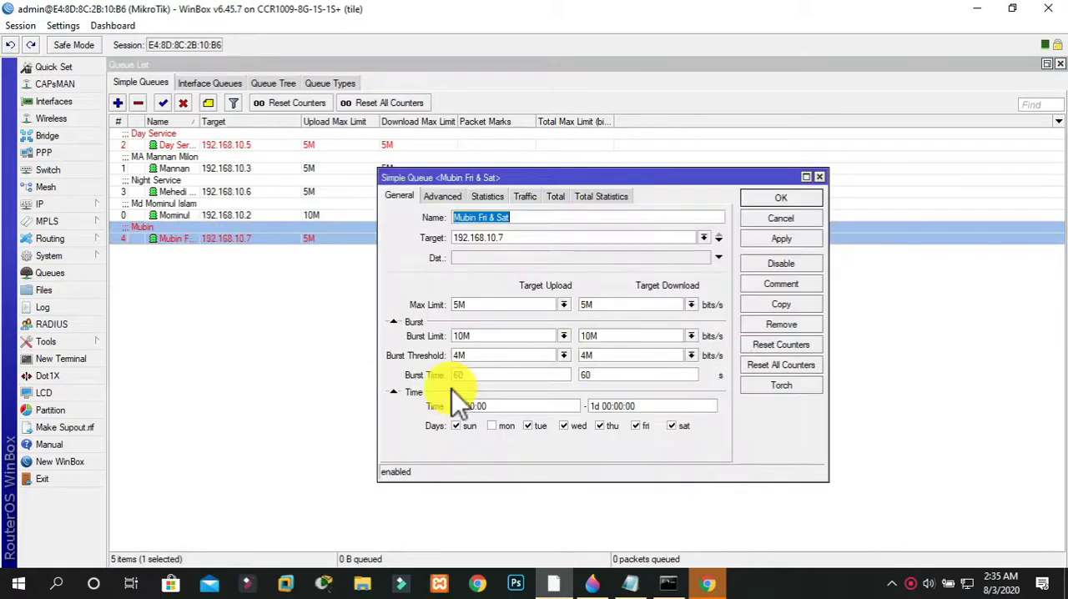
click(528, 426)
click(575, 431)
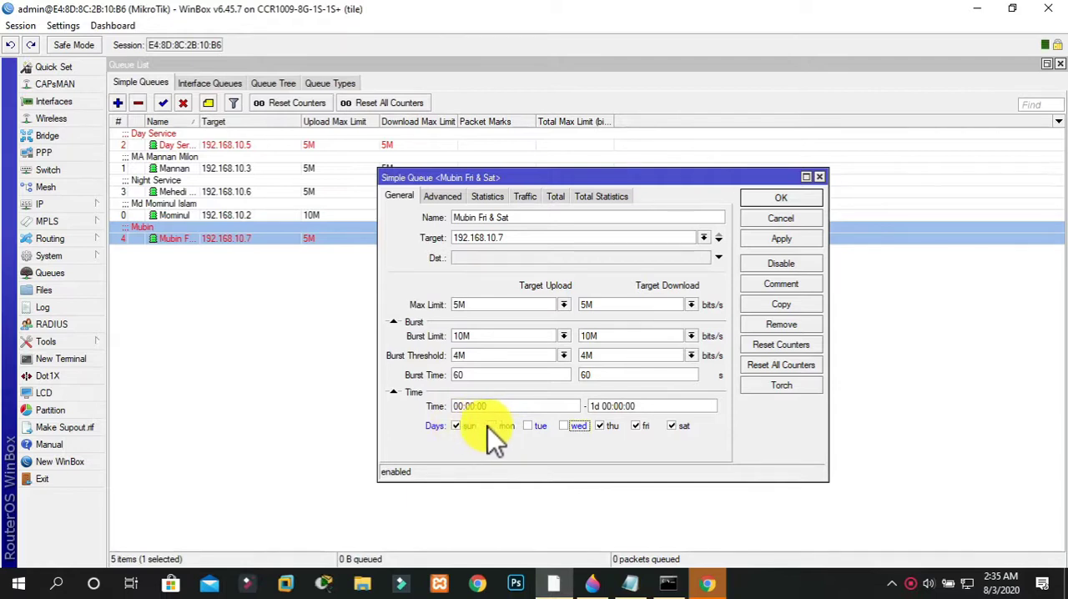
click(536, 430)
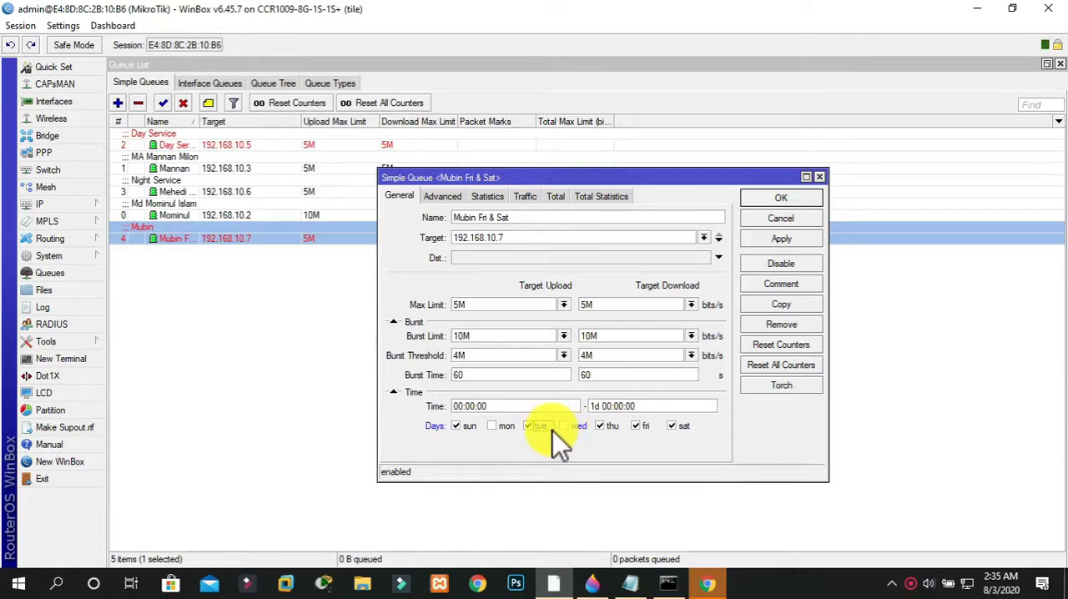
click(579, 429)
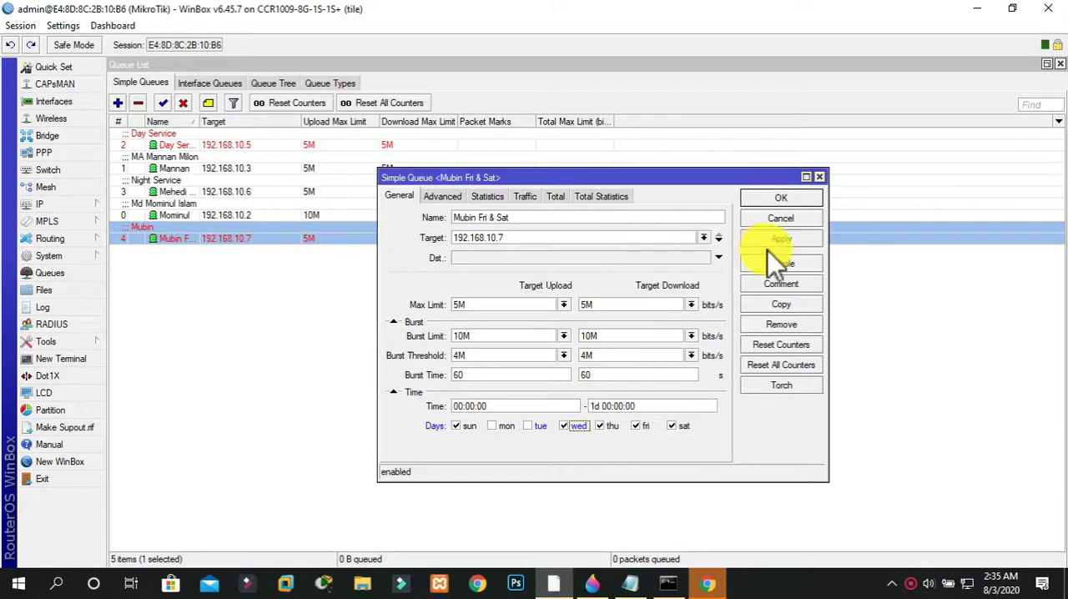
click(773, 203)
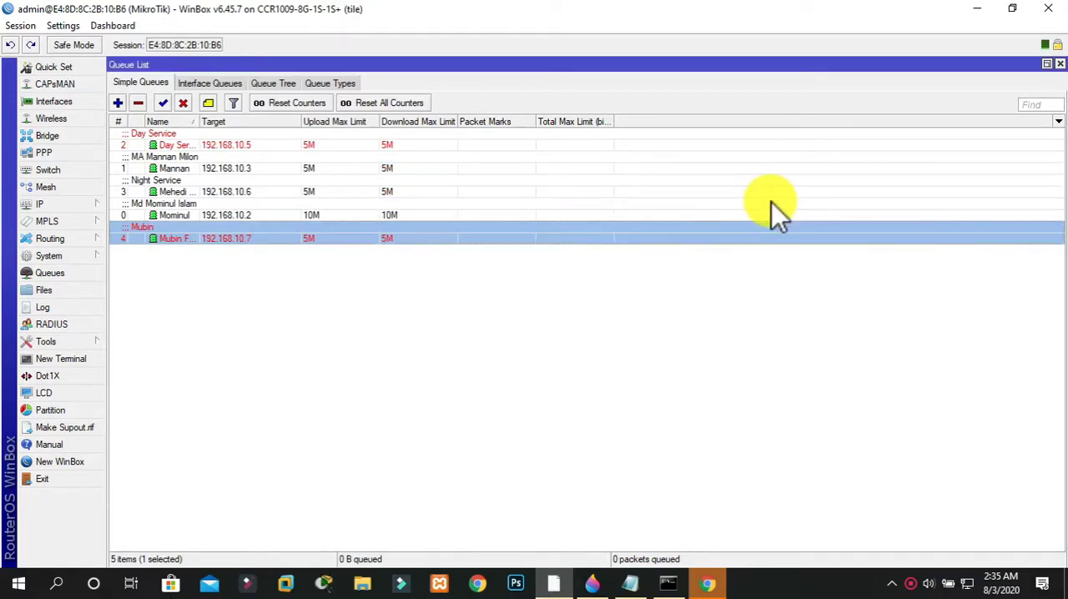
Review the saved limits and active days of the queue targeting 192.168.10.7, and close its settings
click(427, 373)
click(286, 237)
double_click(287, 238)
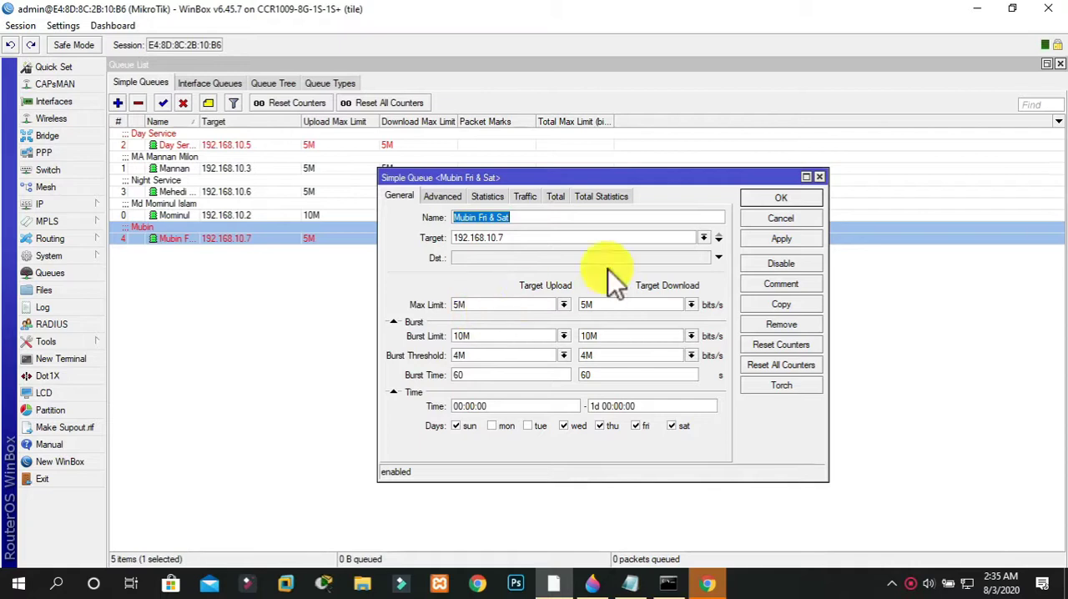
click(824, 176)
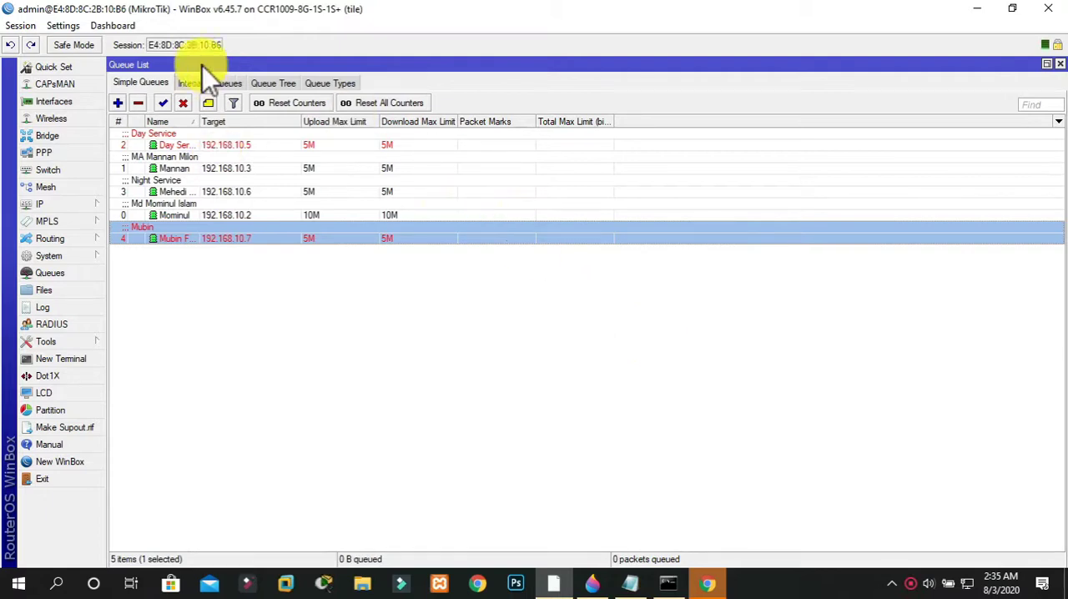
Start a new queue type named "1MB Upload" with the kind set to pcq
click(325, 85)
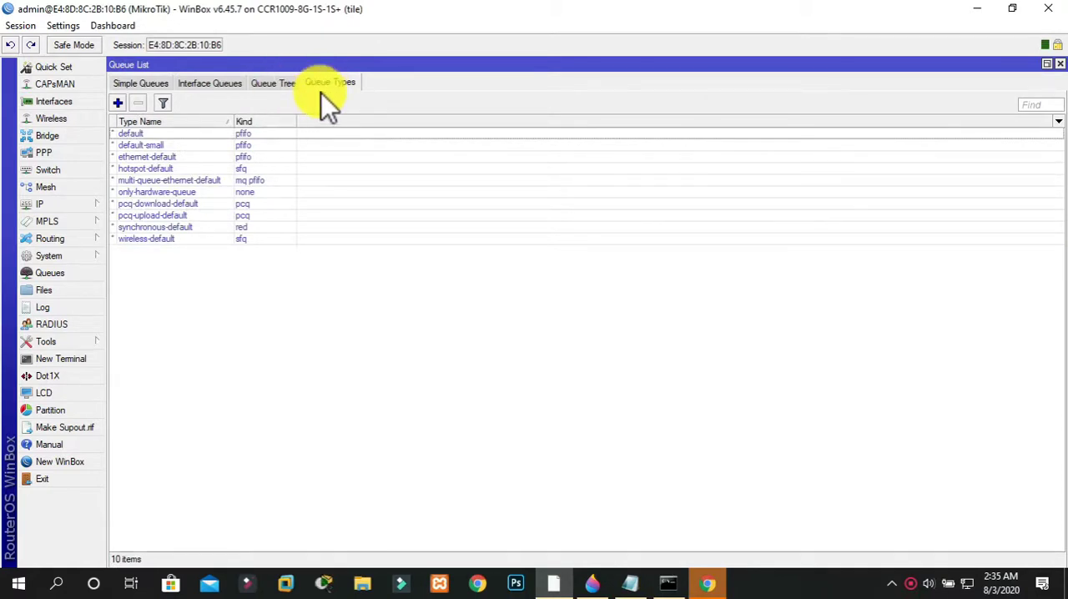
click(118, 102)
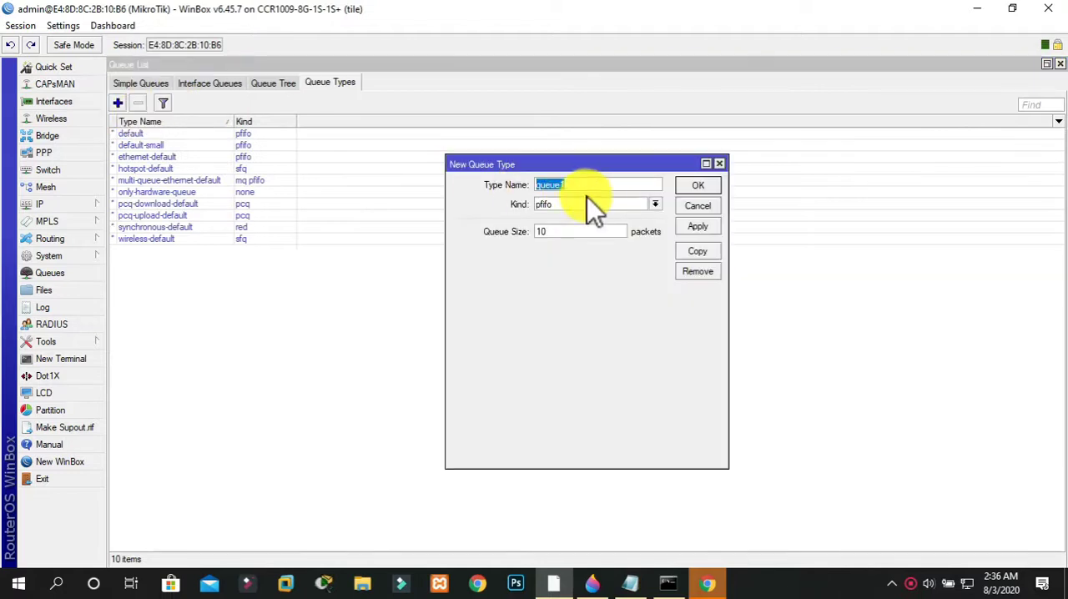
text(1MB)
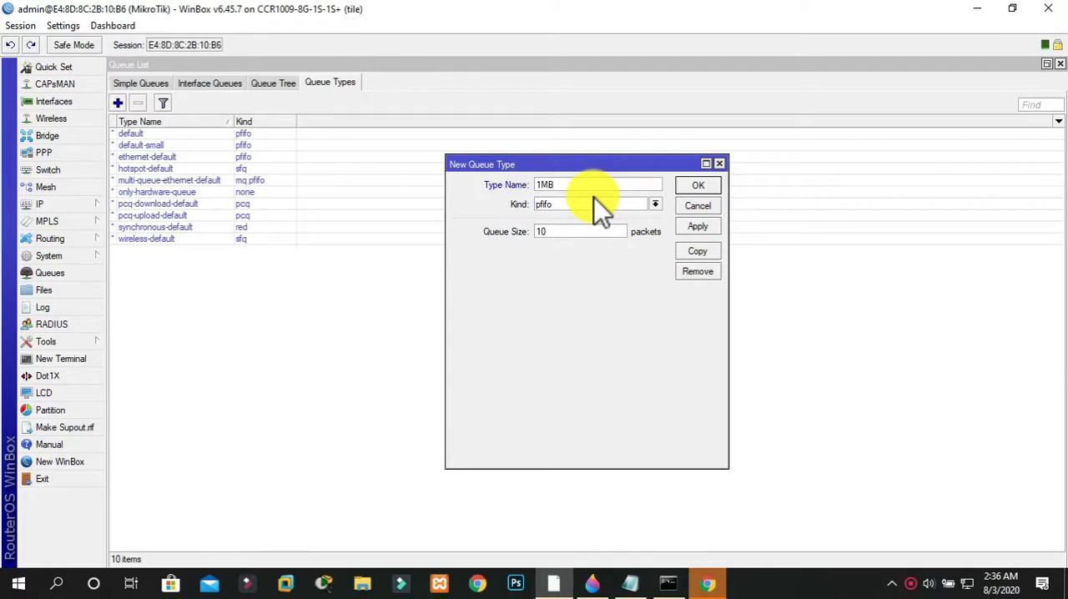
text( Upload)
click(600, 203)
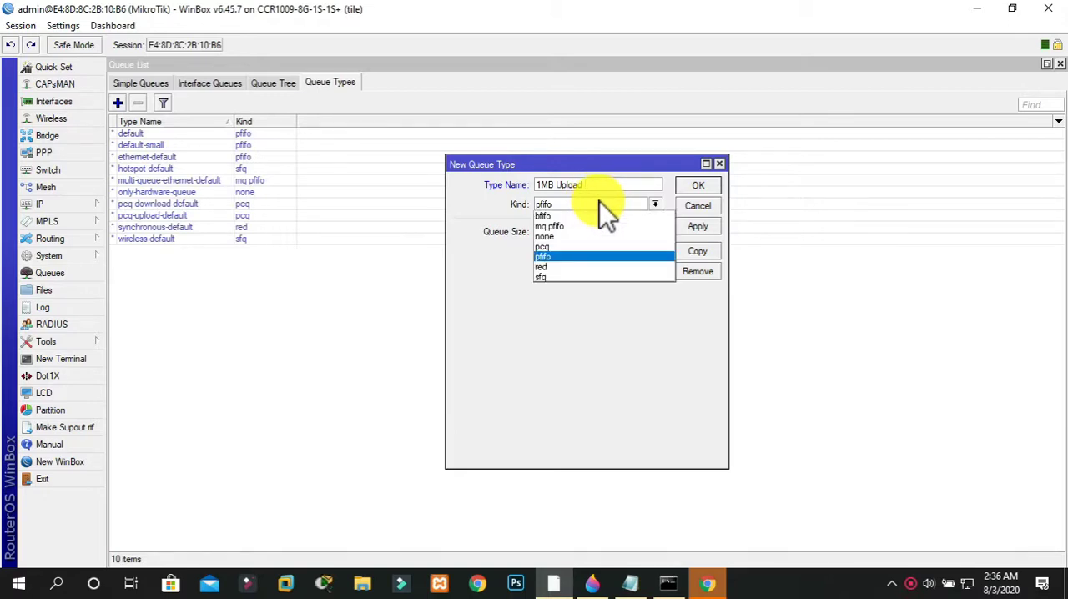
click(561, 250)
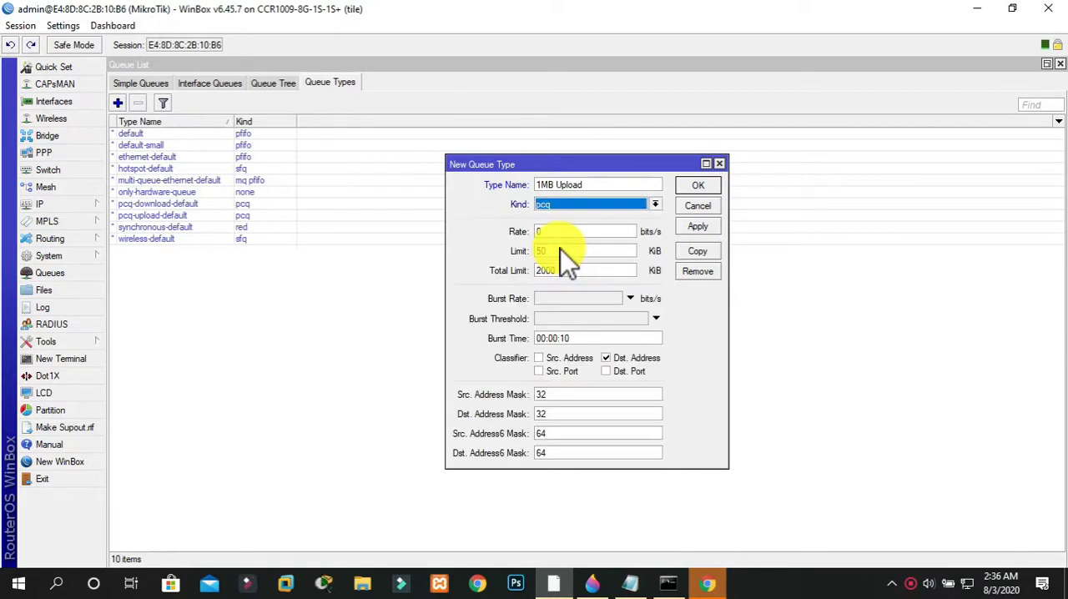
Set the rate of the "1MB Upload" queue type to 1M and save it
click(582, 233)
key(BackSpace)
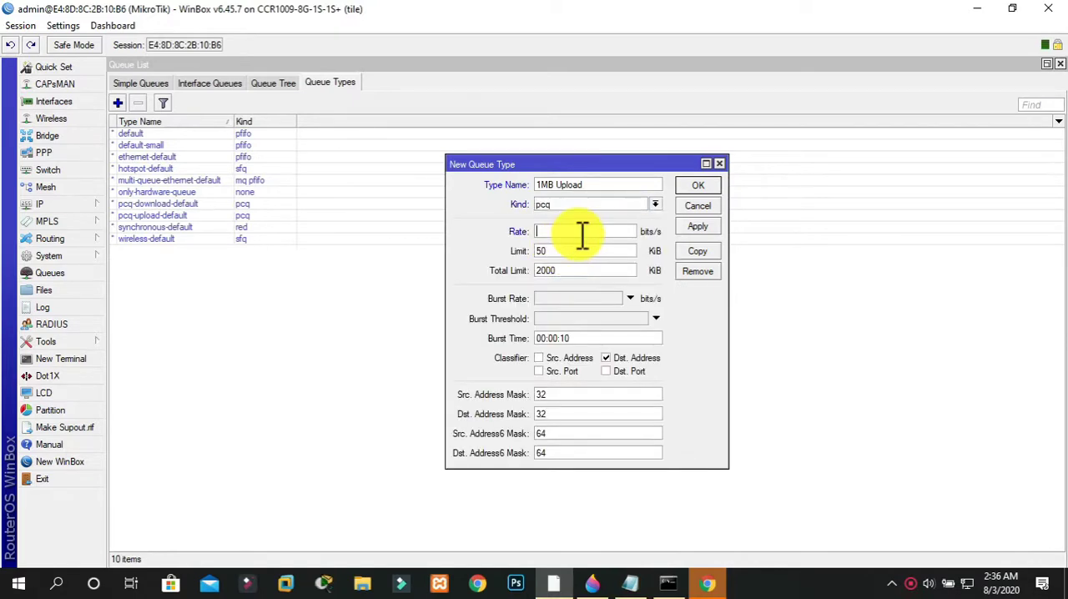
text(1M)
click(708, 226)
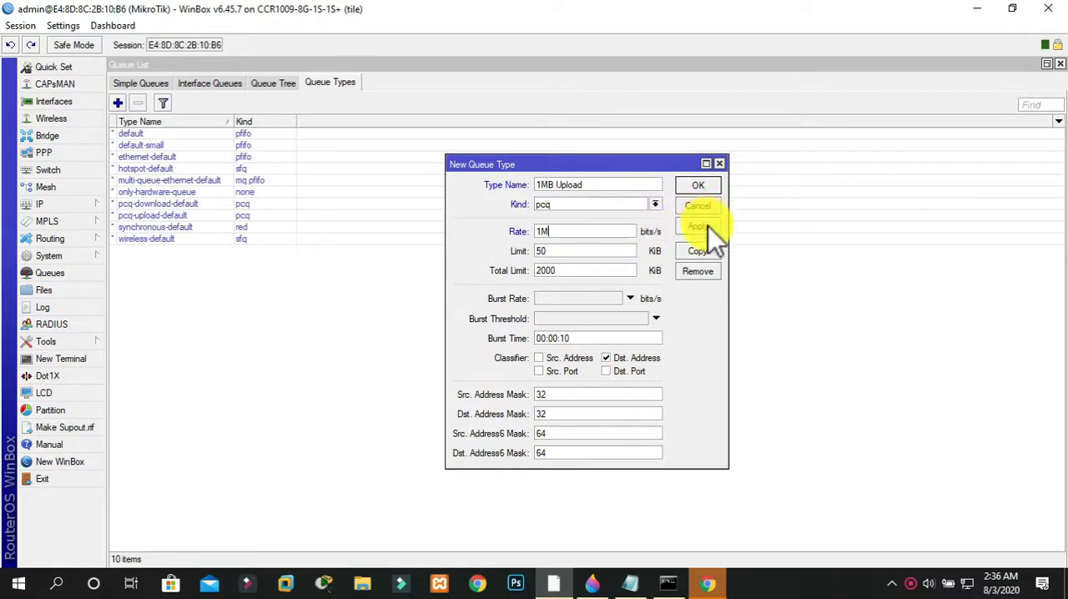
click(701, 183)
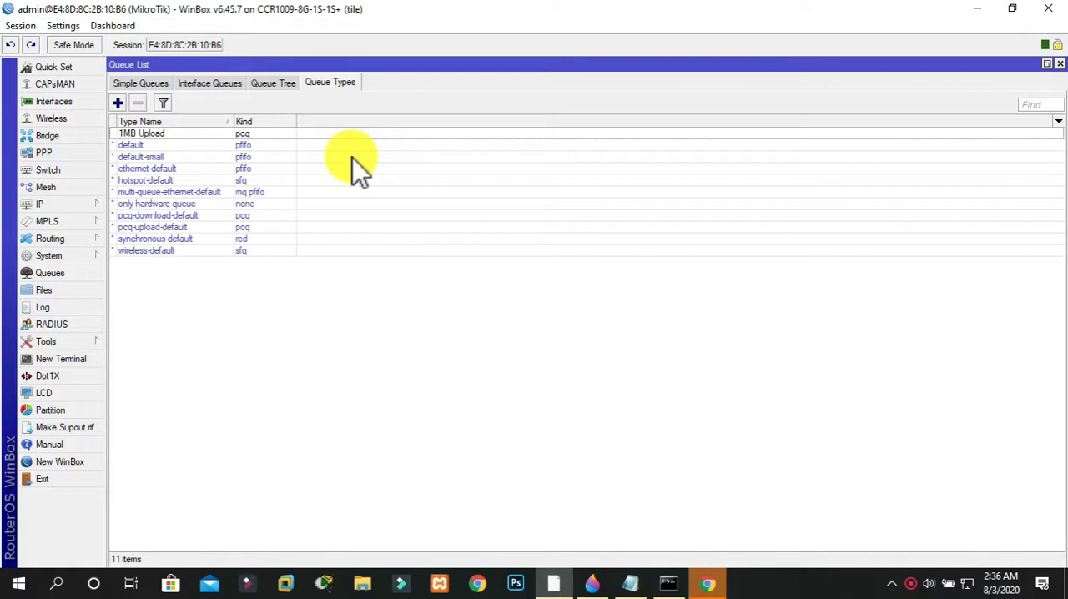
Create and save another queue type named "1M Download" with the kind pcq and a rate of 1M
click(124, 101)
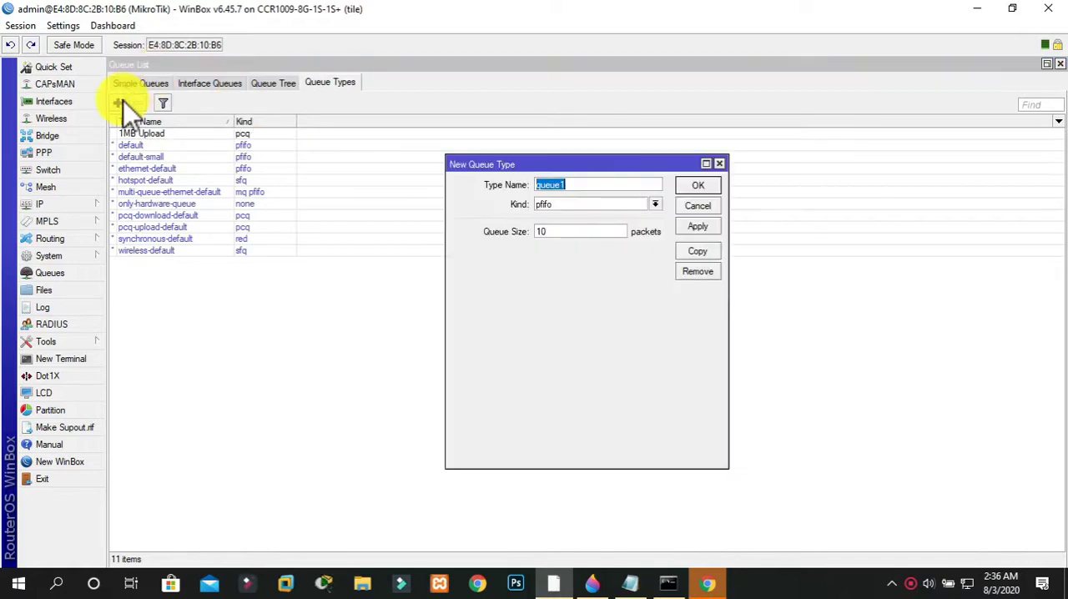
text(1M)
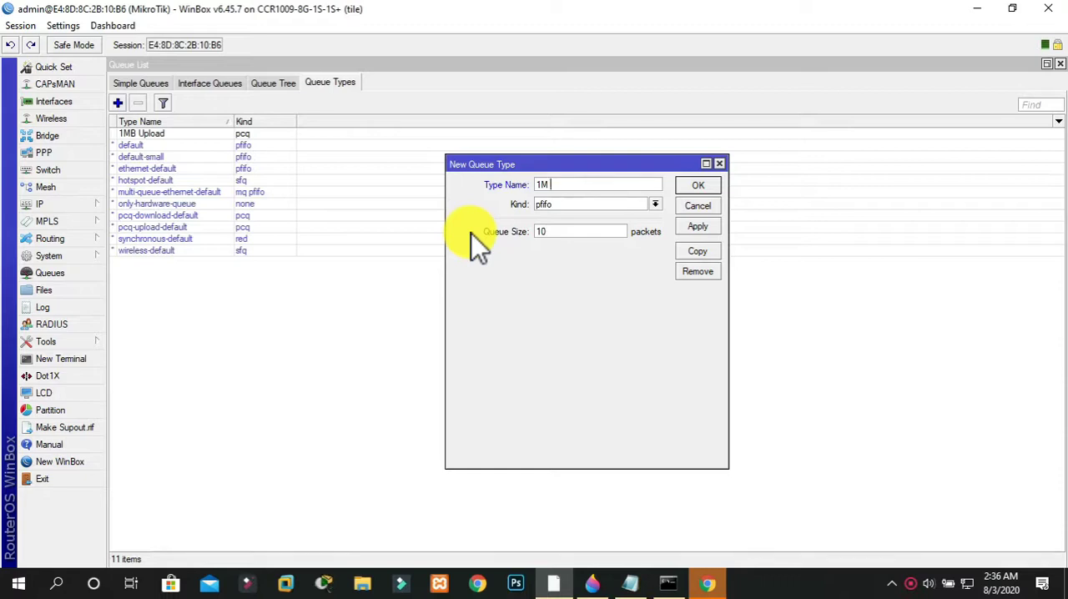
text(D)
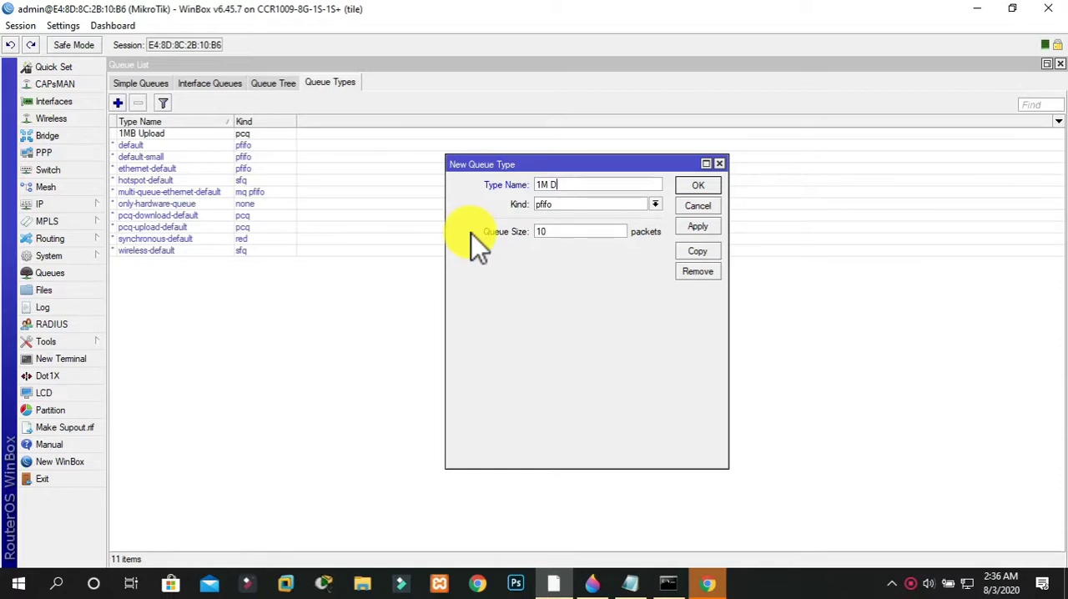
text(ownload)
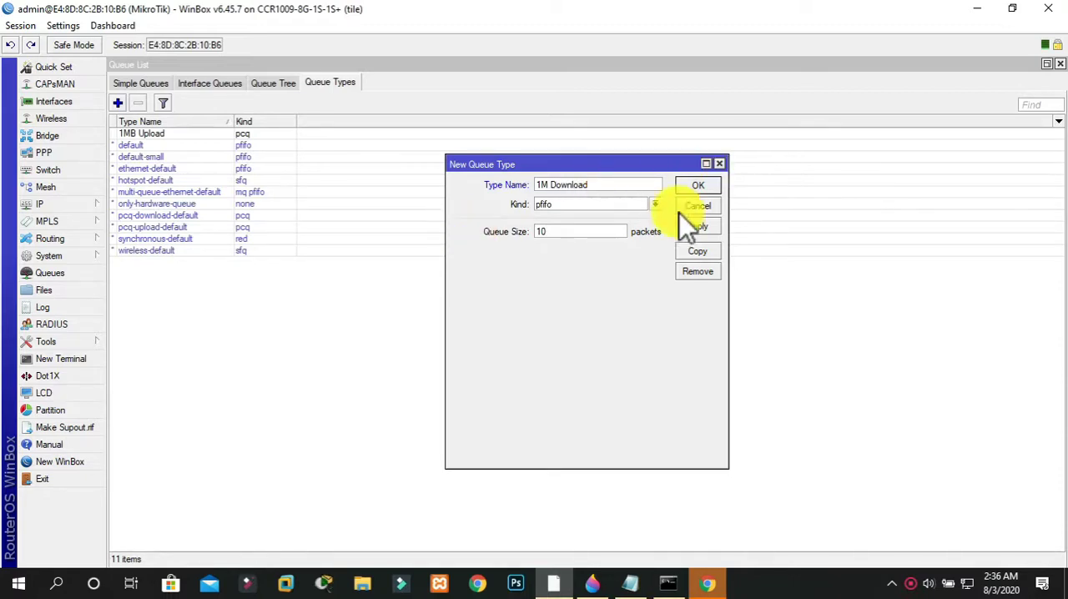
click(640, 209)
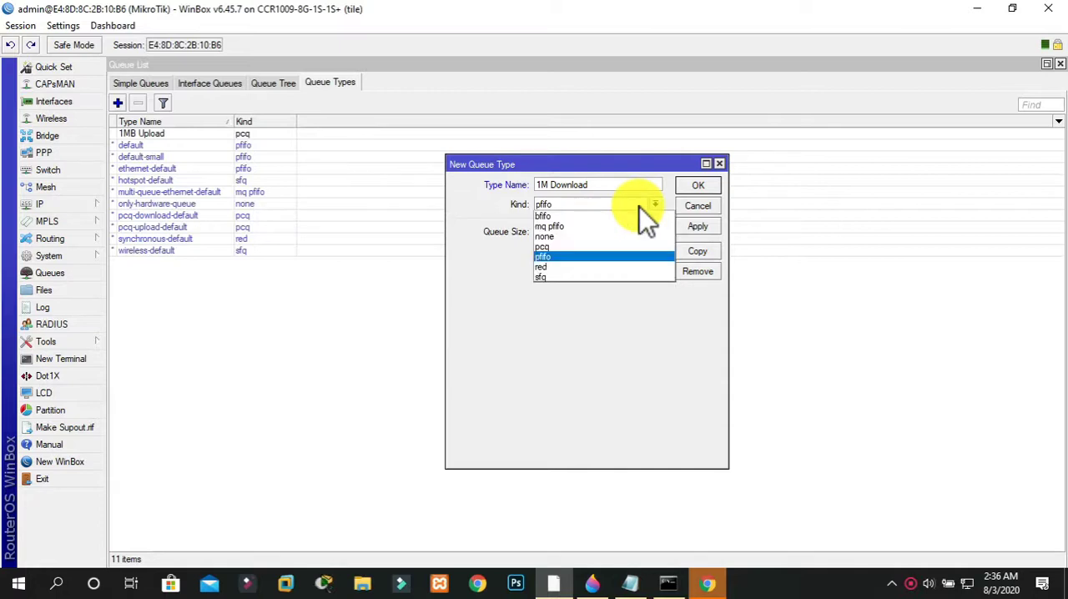
click(578, 245)
click(591, 231)
key(BackSpace)
text(1M)
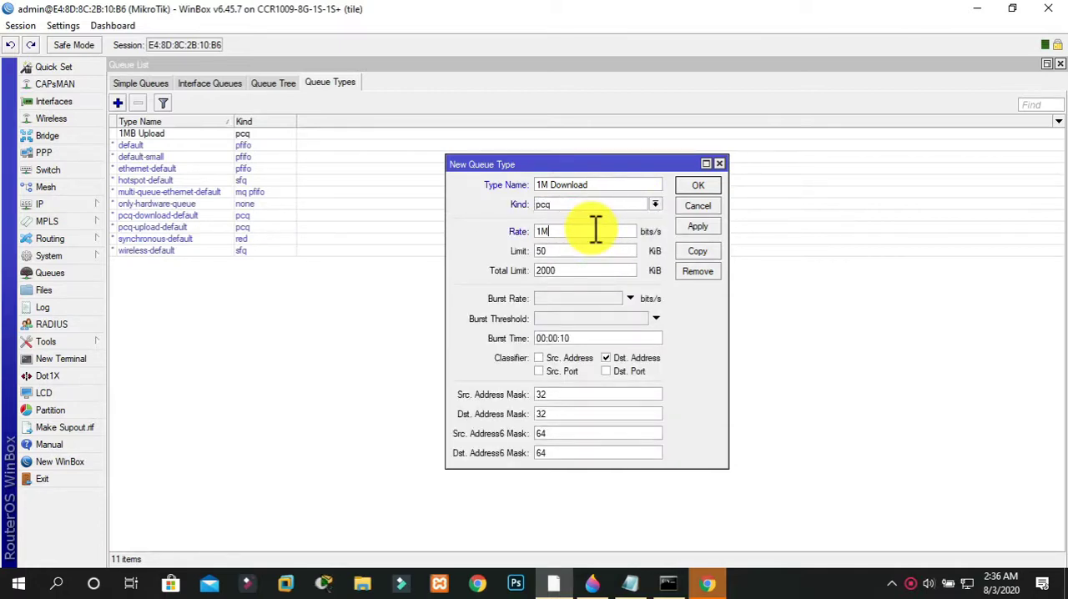
click(684, 226)
click(699, 186)
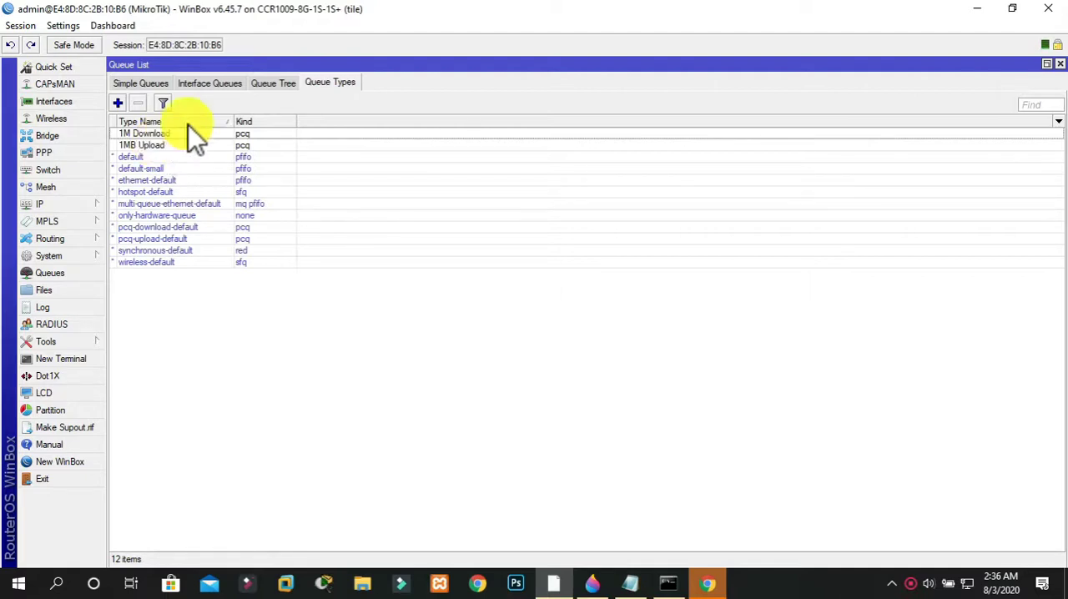
Start a new simple queue named after the client, with 192.168.10.8 as its target
click(144, 87)
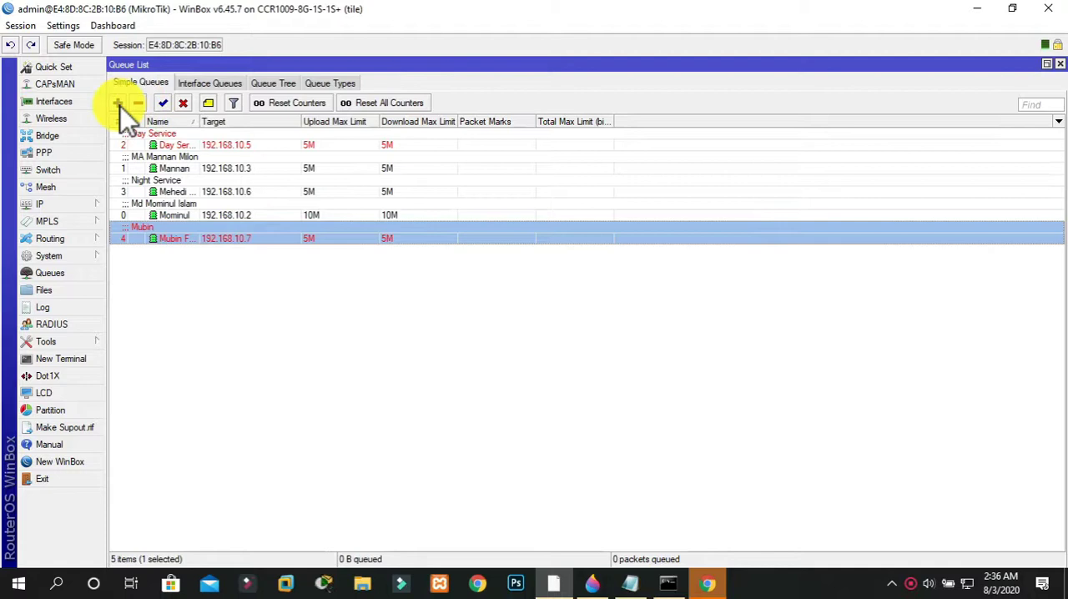
click(118, 103)
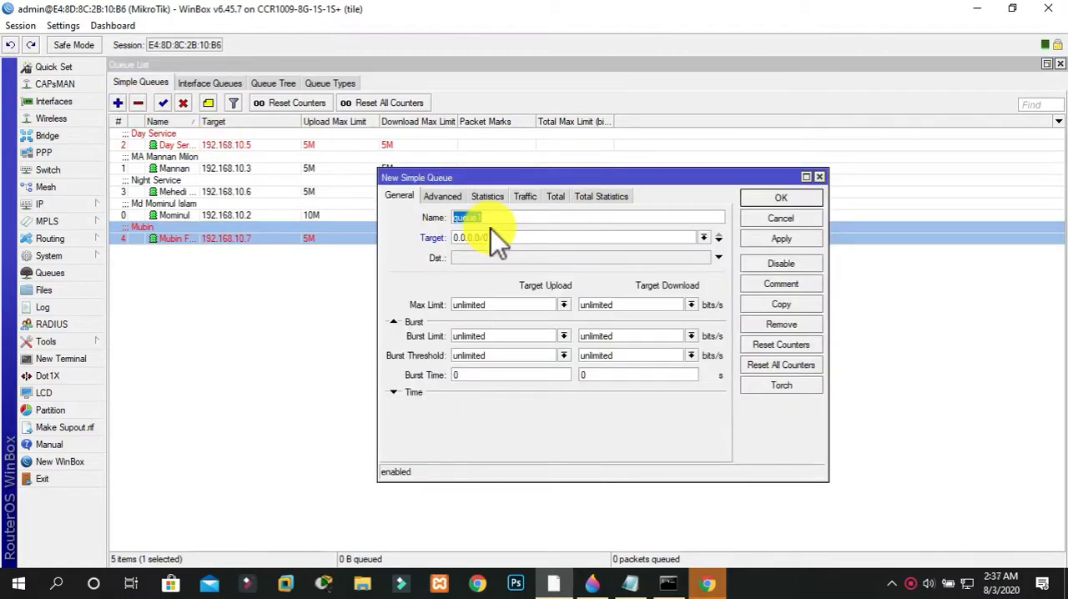
text(Shaoun)
key(Tab)
text(192.168.10.8)
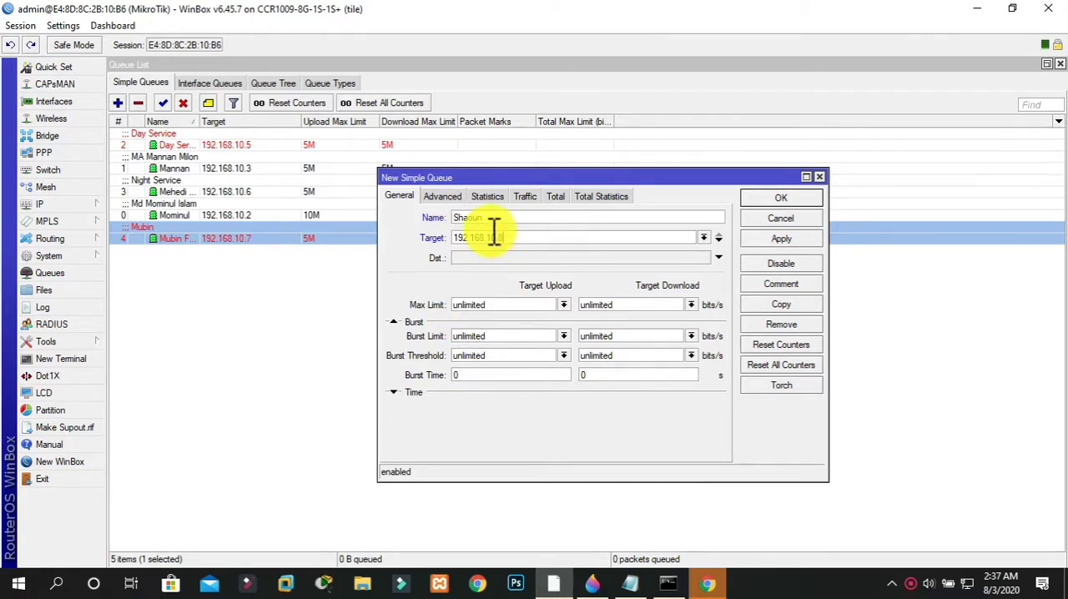
Assign the new queue's queue types: 1MB Upload for target upload and 1M Download for target download
click(446, 200)
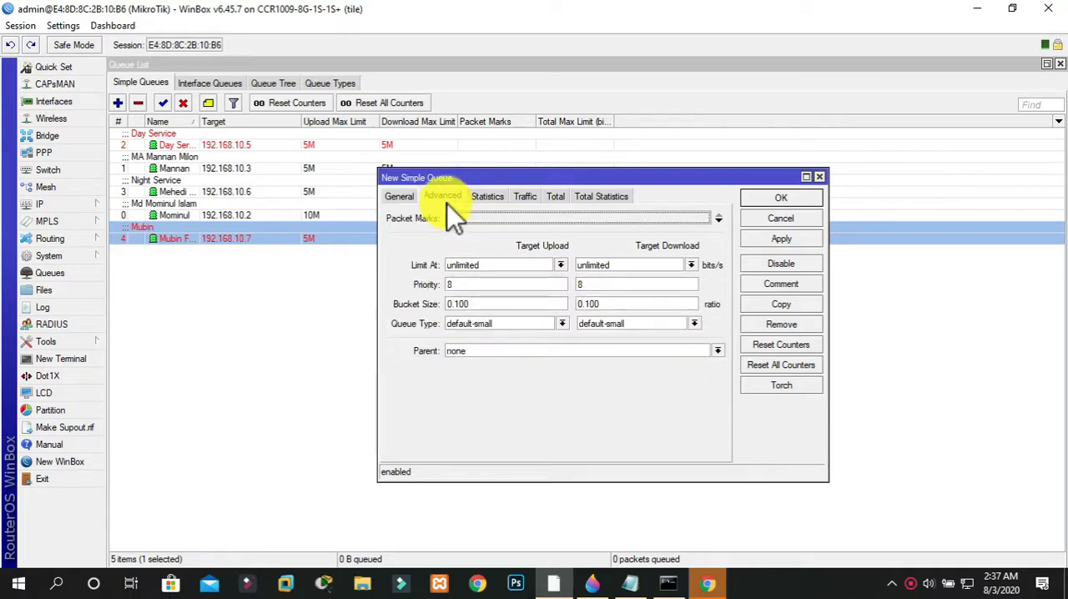
click(469, 324)
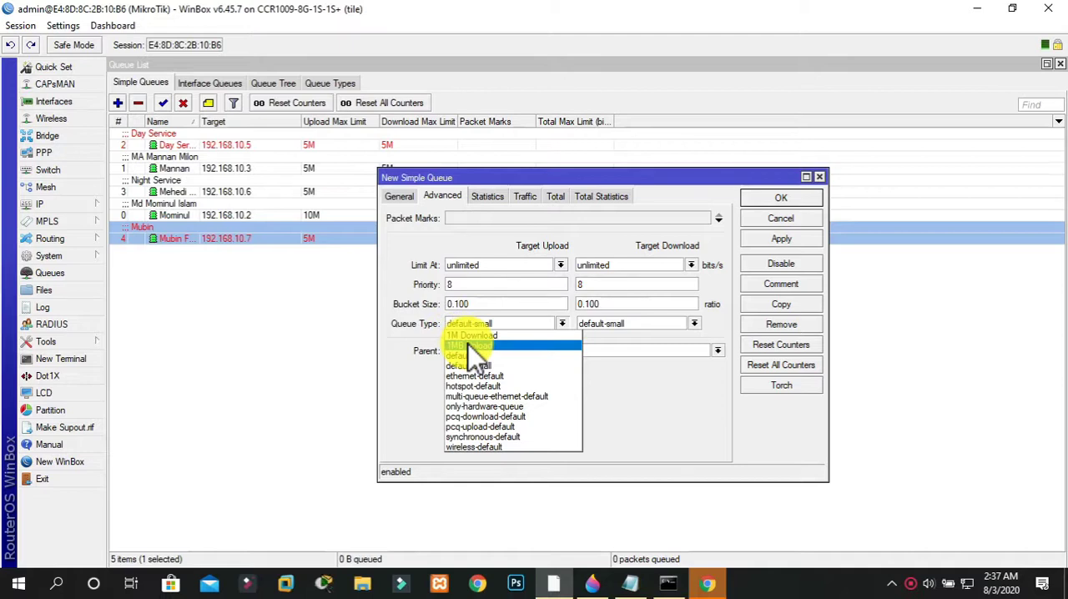
click(469, 345)
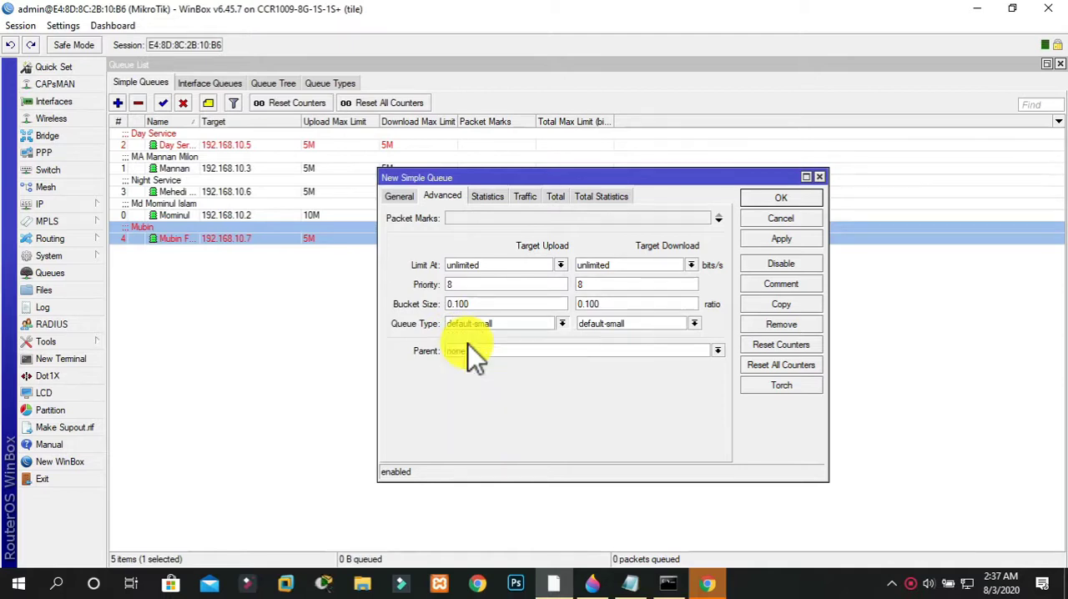
click(618, 323)
click(618, 336)
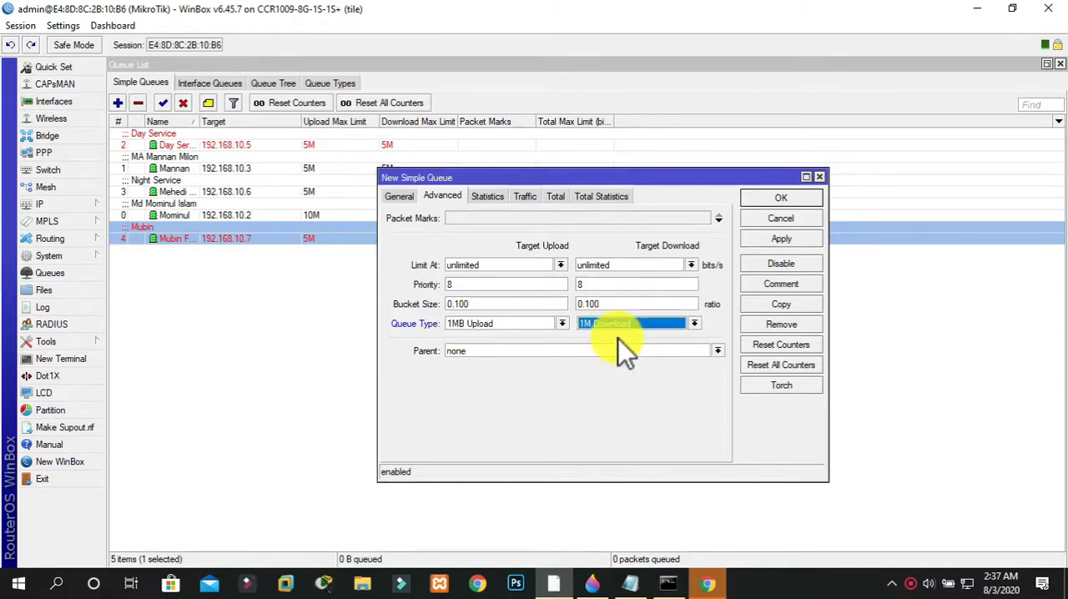
Add the client's name as a comment to the 192.168.10.8 queue, and save the queue
click(781, 283)
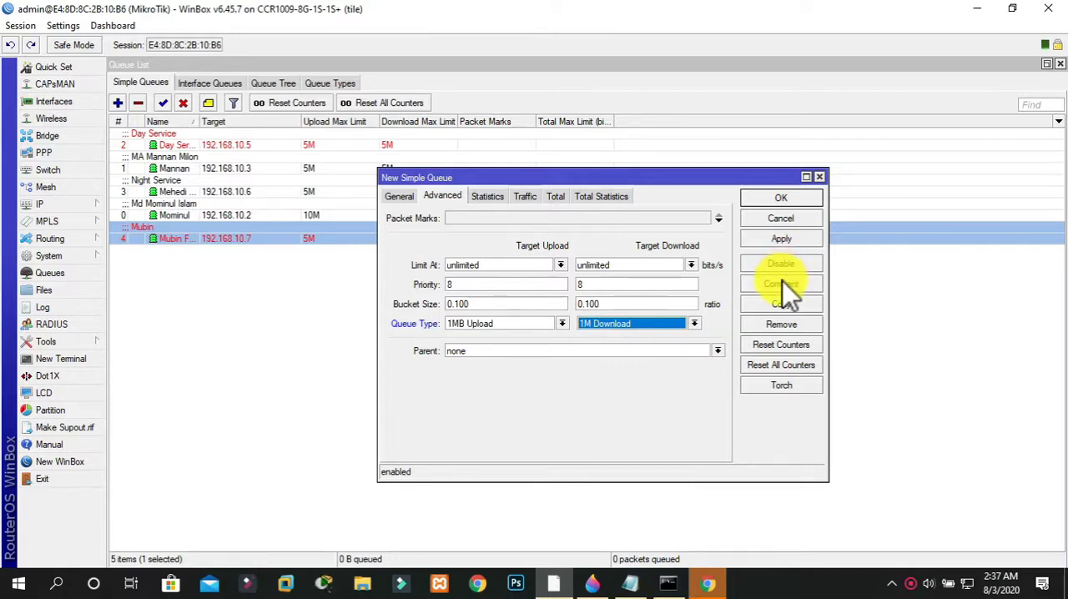
text(Shaoun)
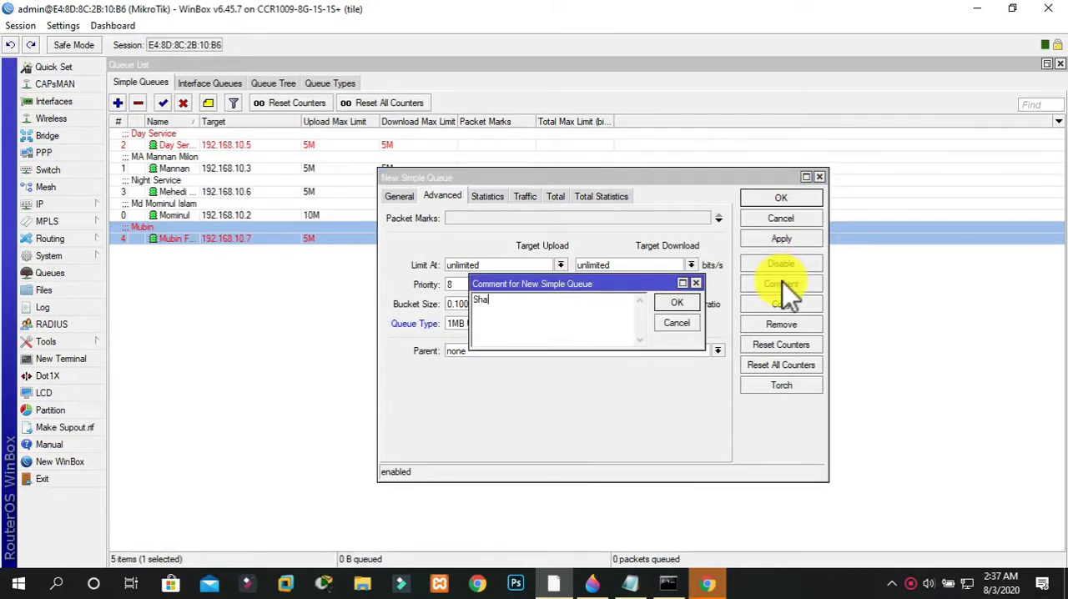
click(691, 302)
click(797, 241)
click(783, 200)
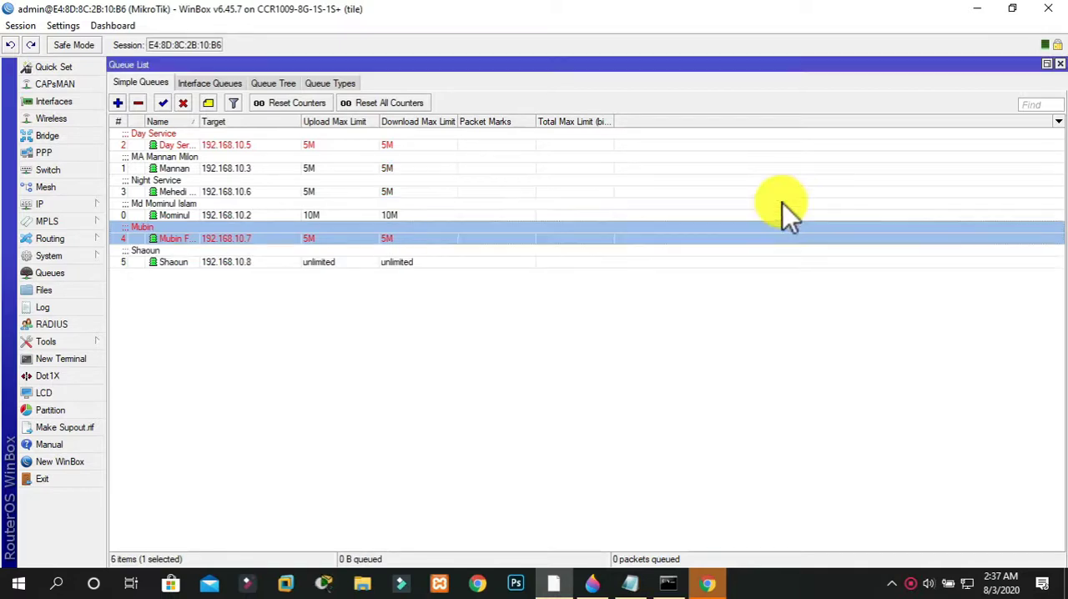
Review the upload and download queue types assigned to the 192.168.10.8 queue, and close its settings
click(496, 311)
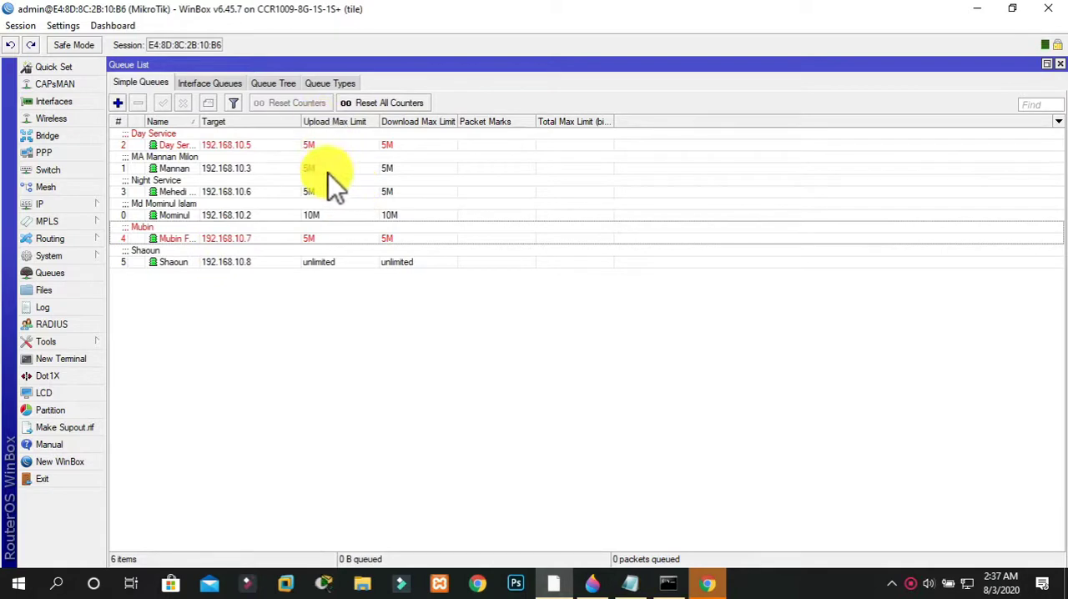
click(322, 264)
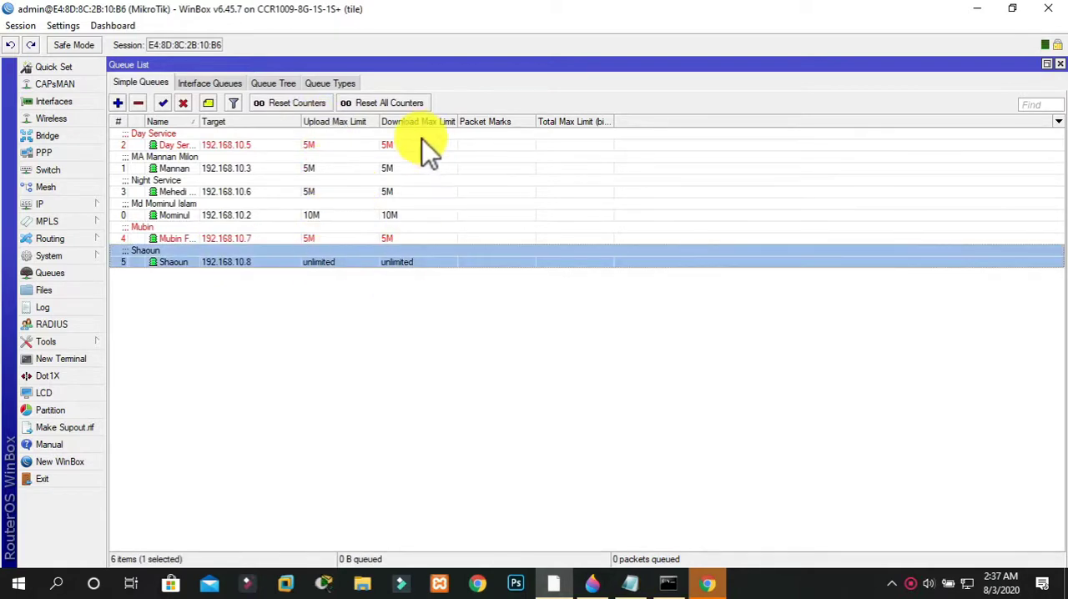
double_click(401, 253)
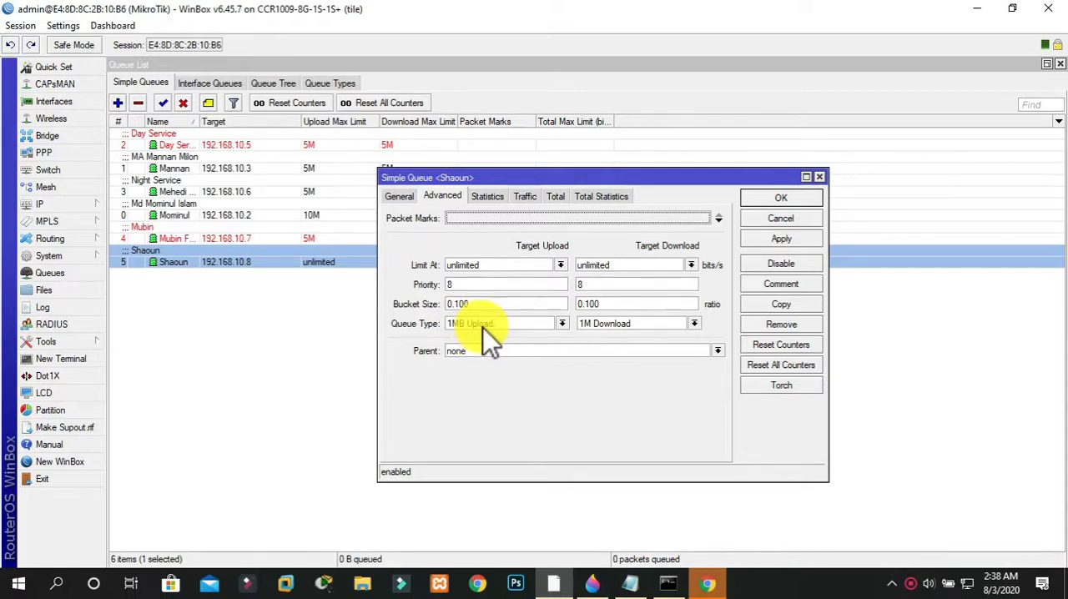
click(799, 240)
click(780, 201)
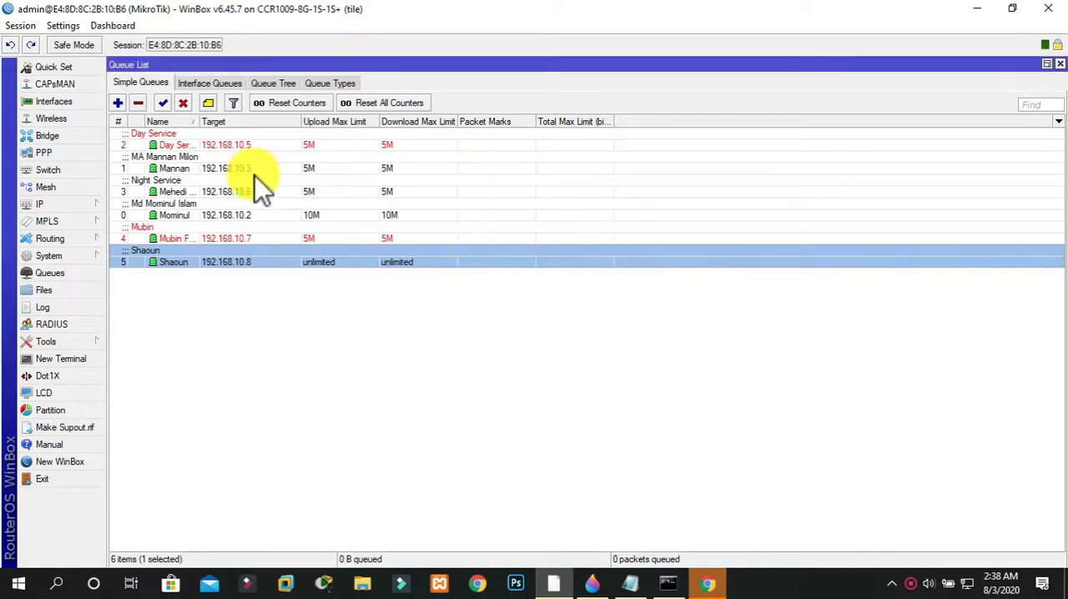
Review the advanced and general limits of the 192.168.10.2 queue, view the running speedtest.net test in the browser, and close the queue's settings
double_click(249, 222)
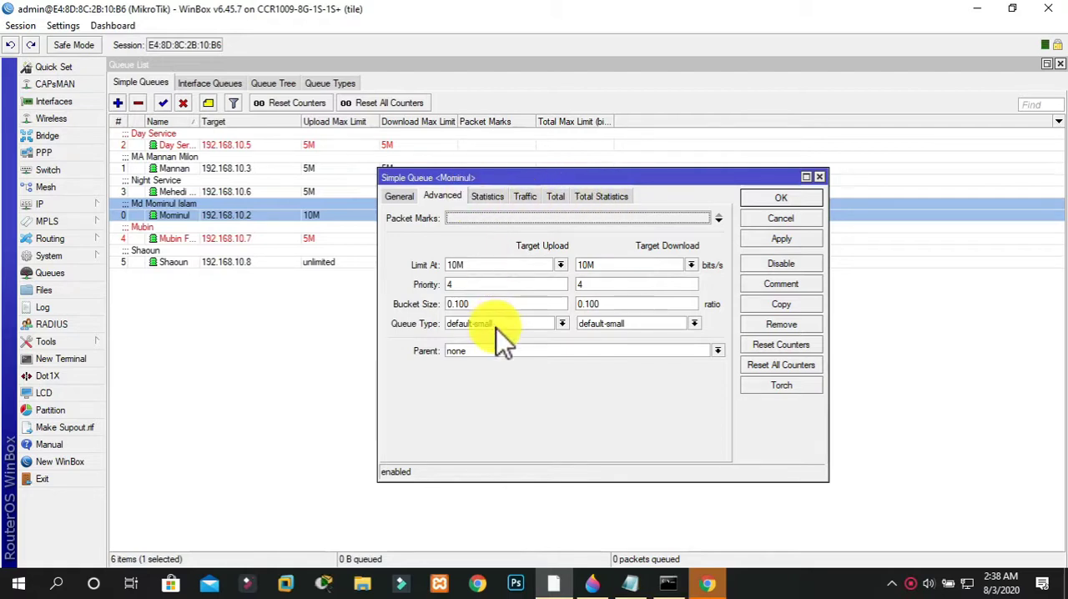
click(401, 197)
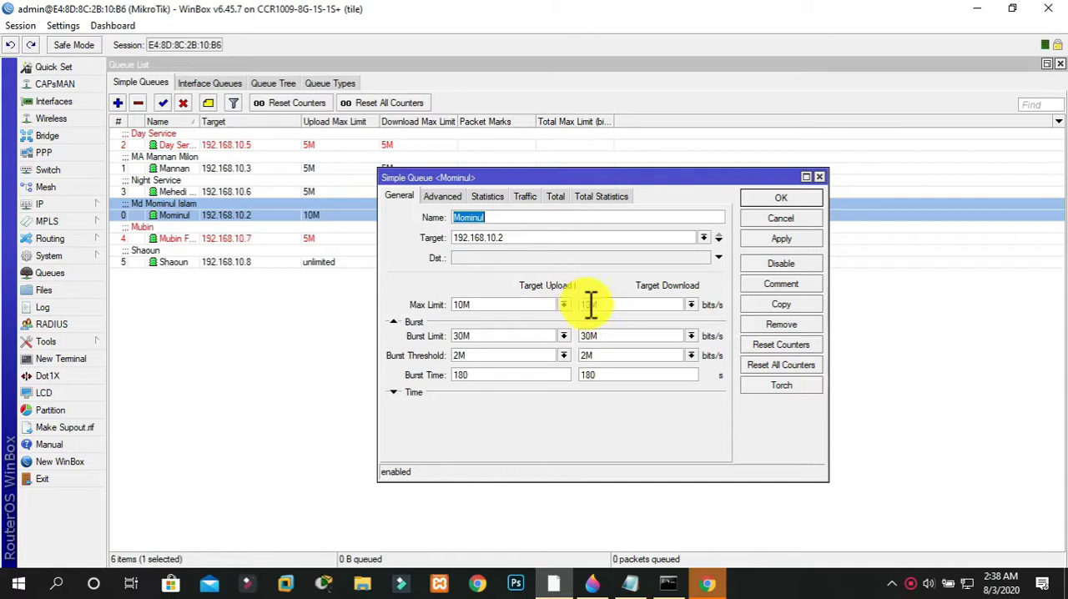
click(707, 583)
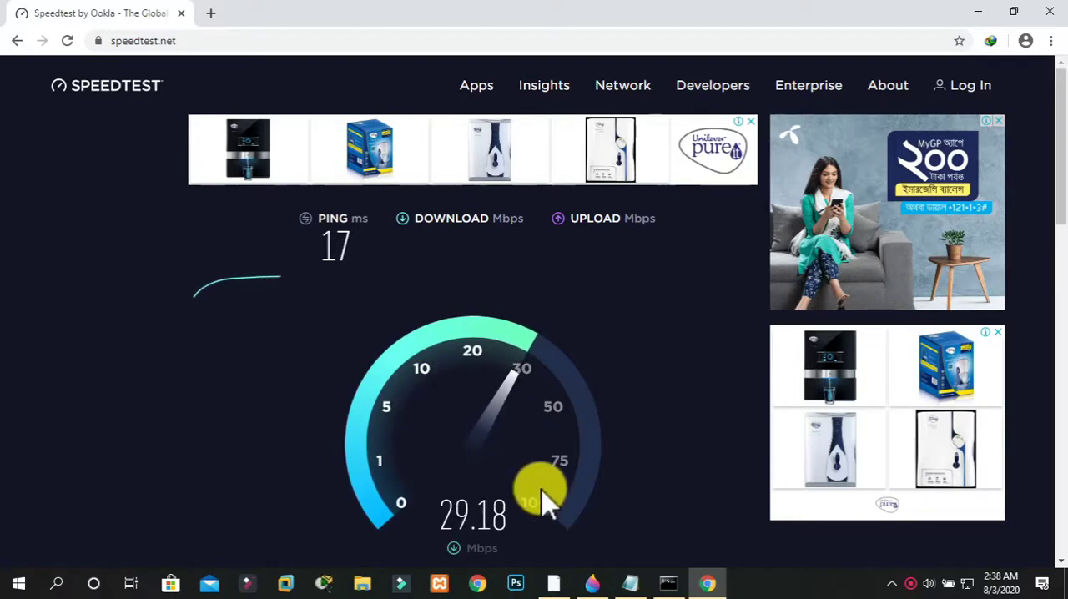
click(972, 13)
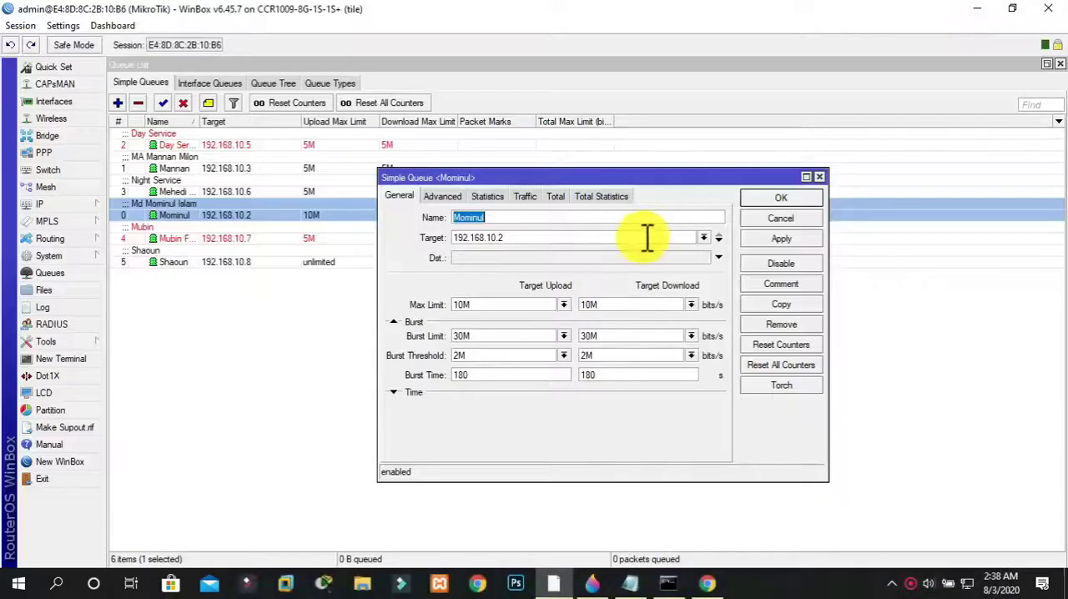
click(820, 178)
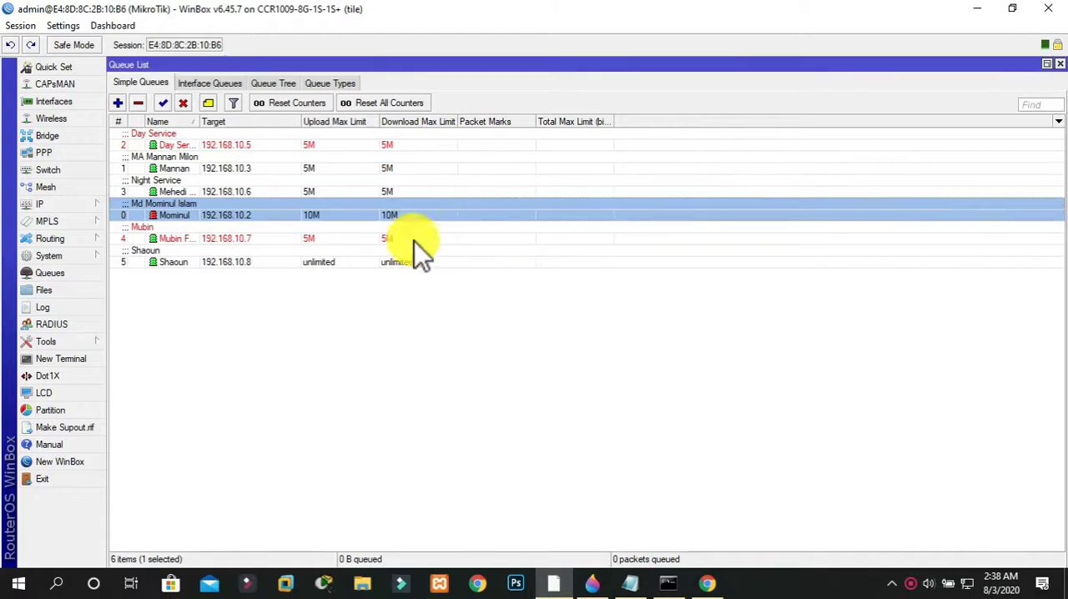
Compare the maximum and burst limits of the 192.168.10.2 queue with the download speed measured on speedtest.net in the browser
double_click(312, 218)
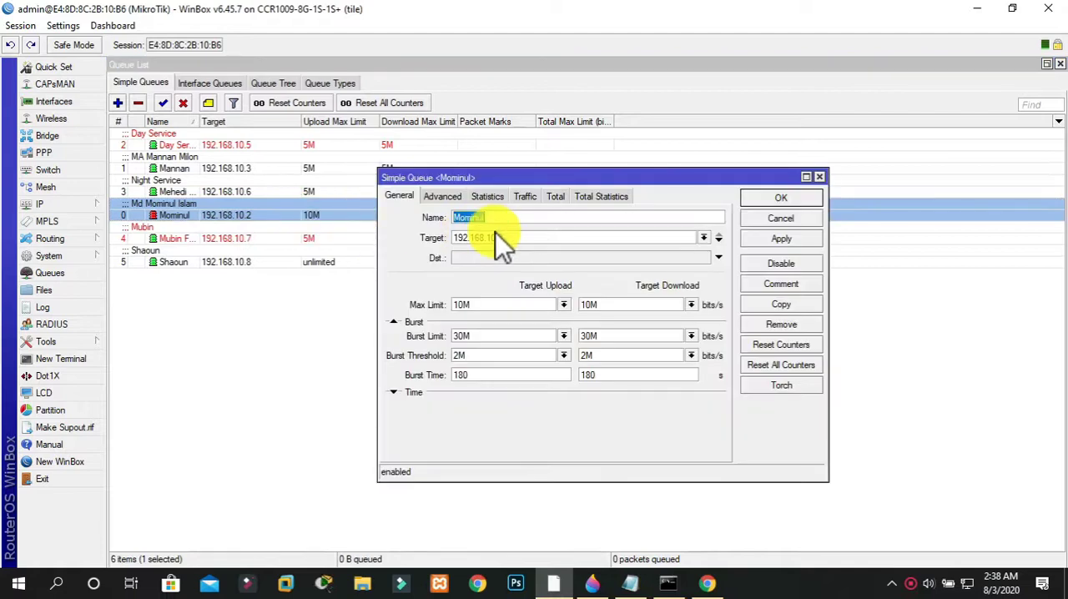
click(747, 198)
click(706, 583)
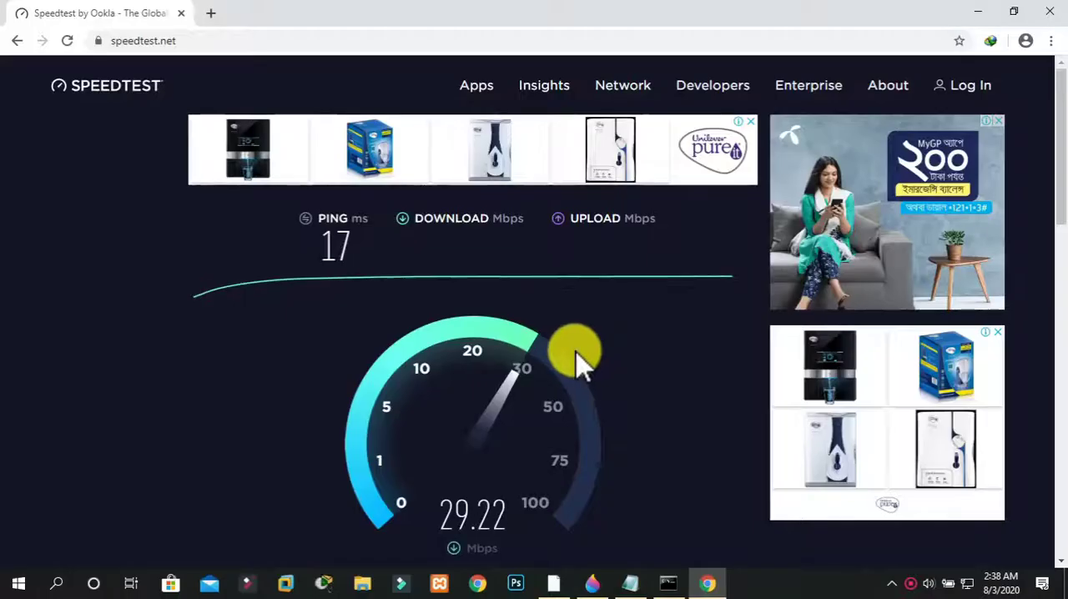
click(977, 13)
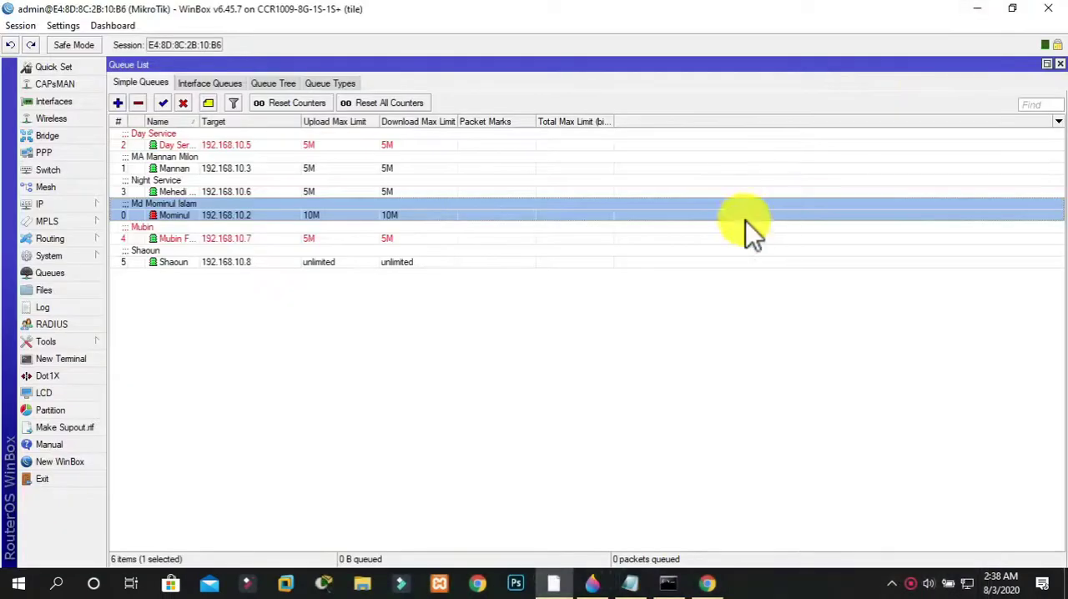
double_click(270, 215)
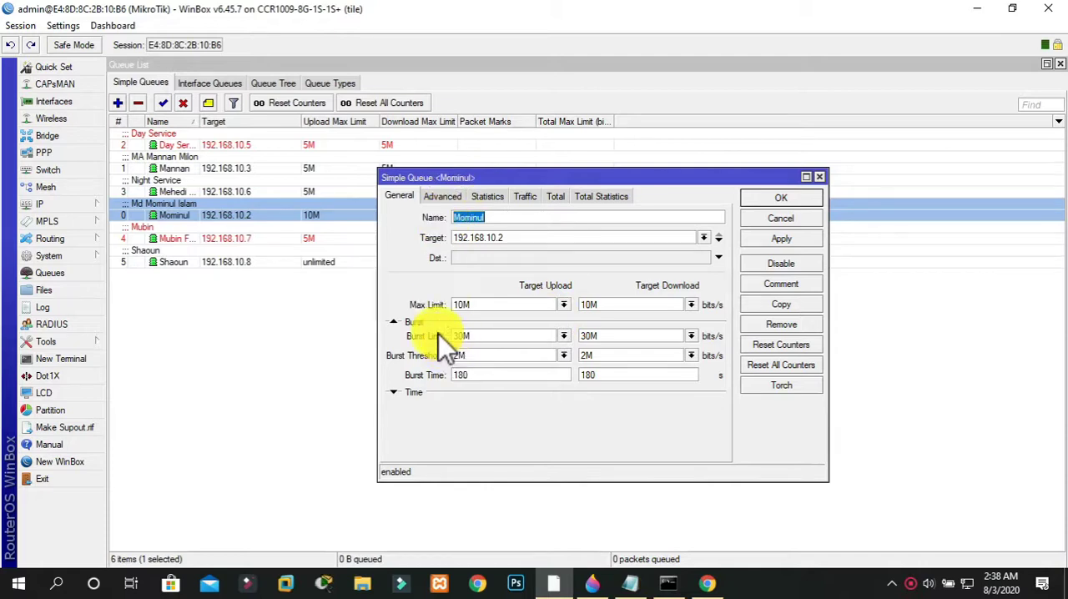
click(707, 581)
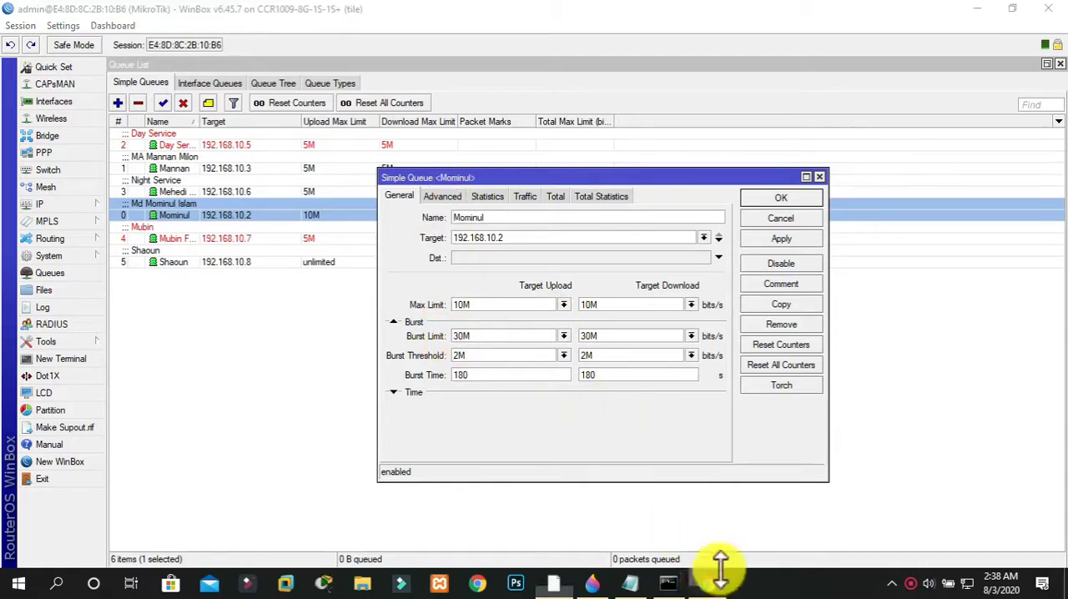
click(984, 11)
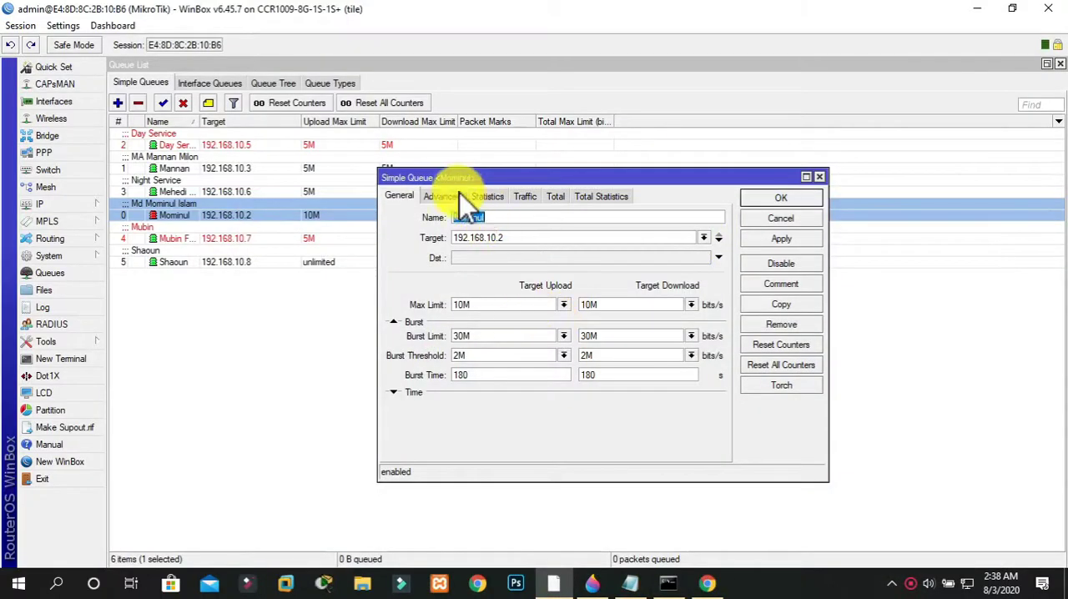
Set the 192.168.10.2 queue's upload queue type to 1MB Upload and download queue type to 1M Download, and save it
click(455, 196)
click(490, 327)
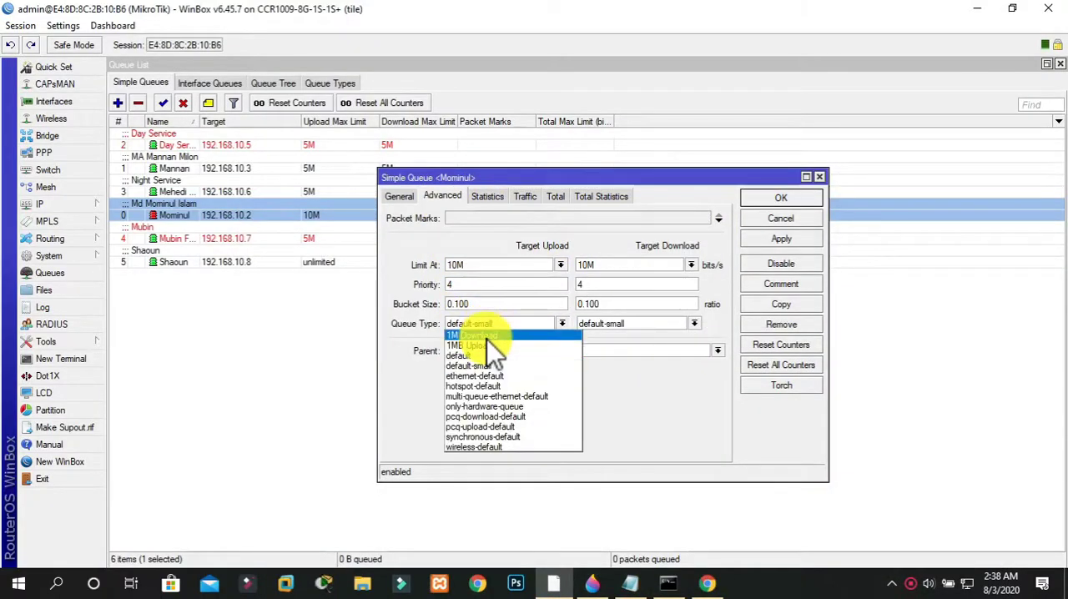
click(487, 346)
click(584, 324)
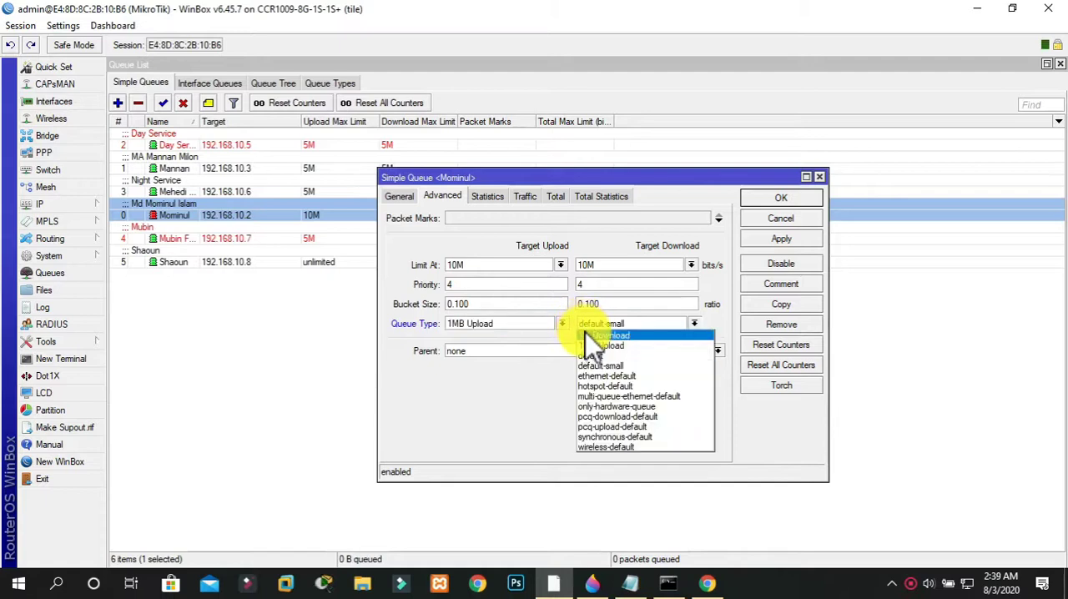
click(594, 335)
click(782, 239)
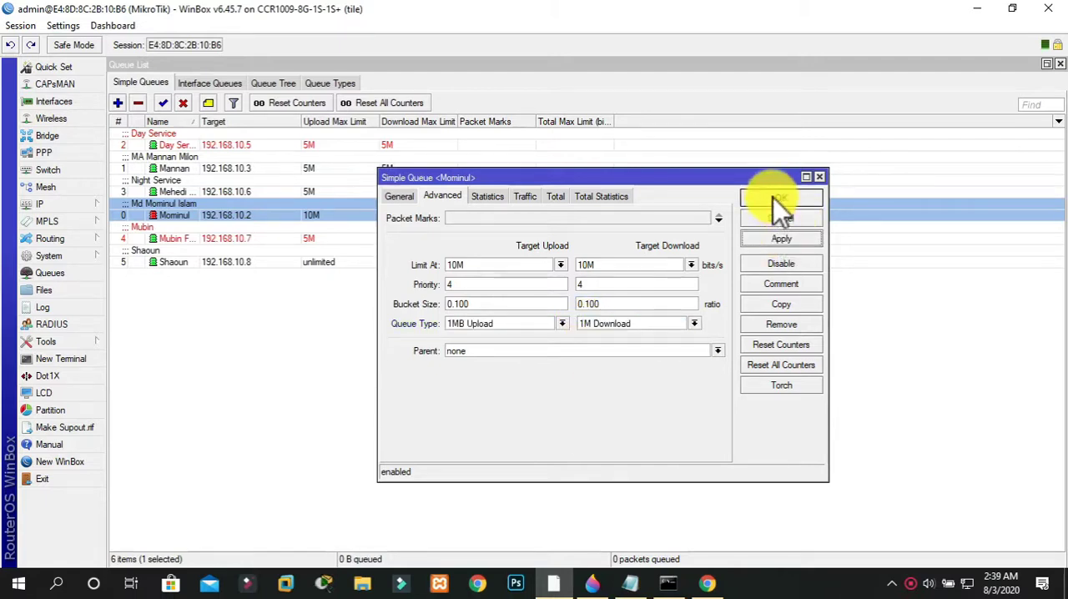
click(774, 197)
Start a new speed test on speedtest.net in the browser, and return to WinBox while it runs
click(710, 581)
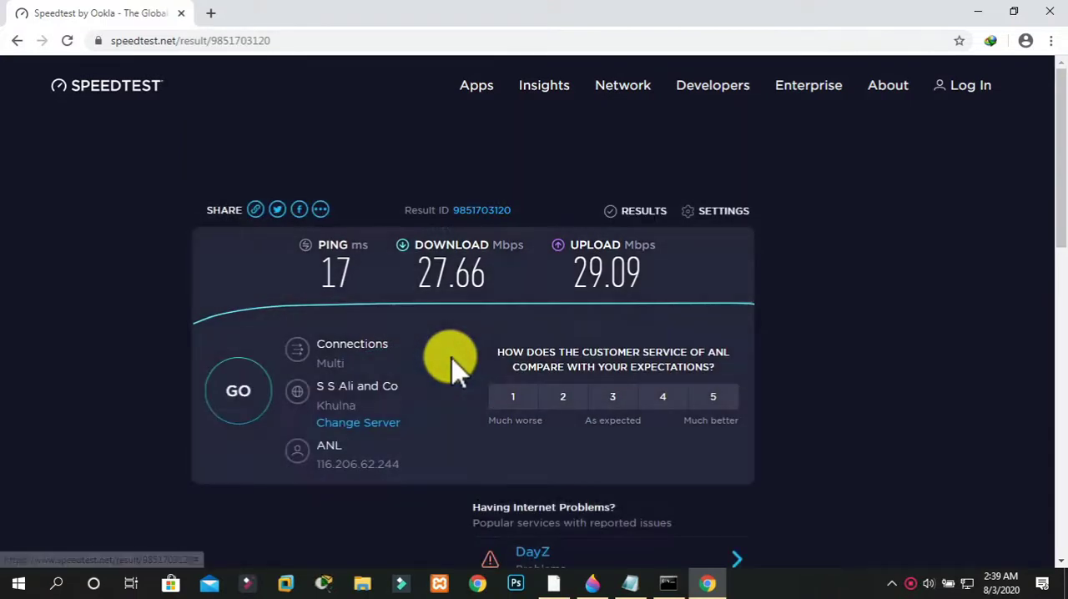
click(236, 406)
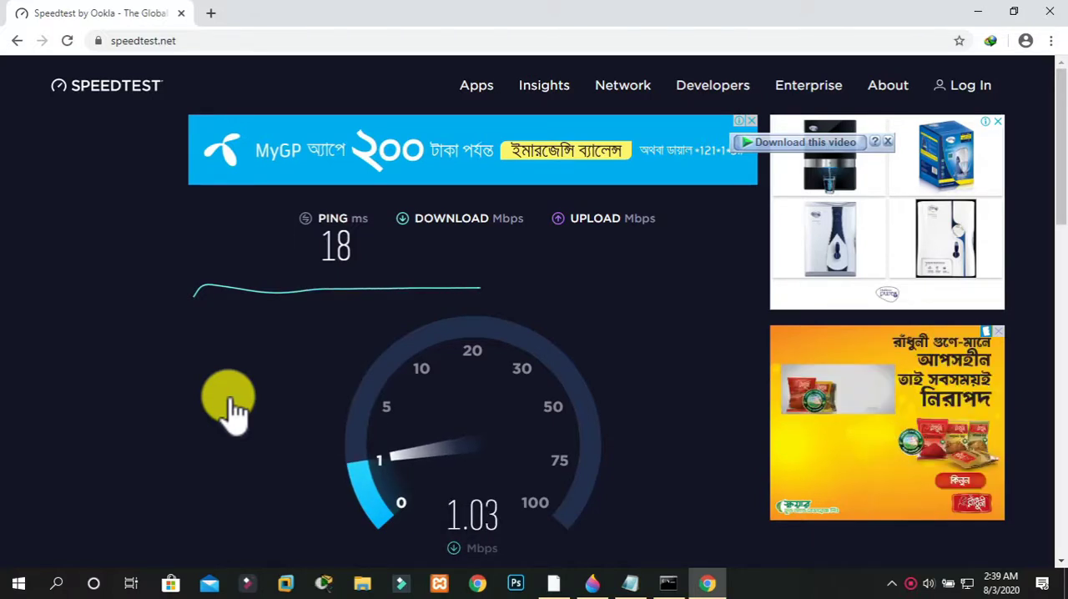
click(561, 584)
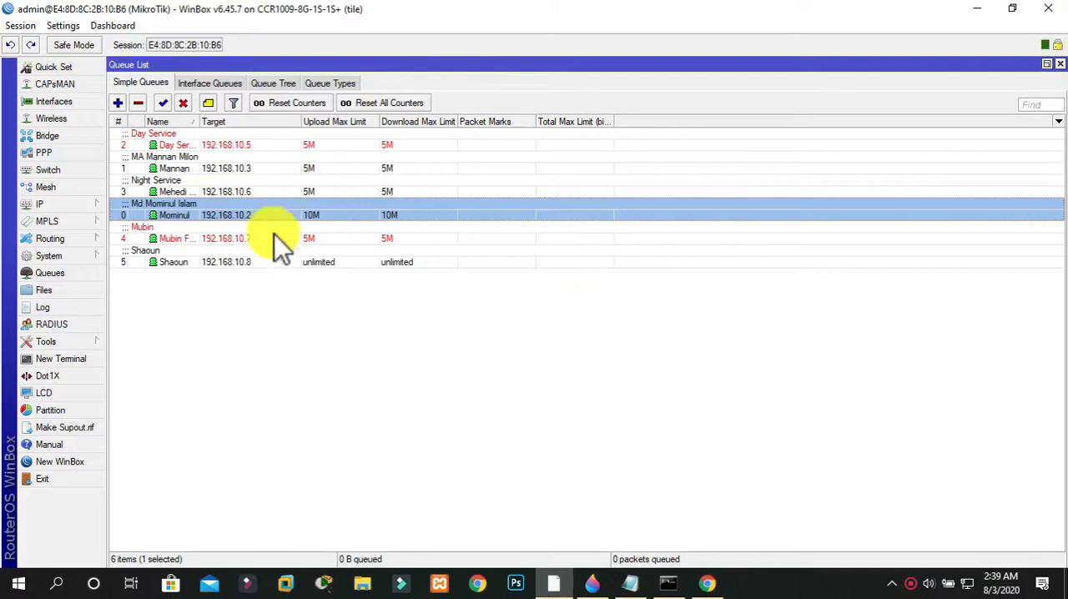
Review the list of queue types and the upload and download queue types assigned to the 192.168.10.2 queue
click(325, 84)
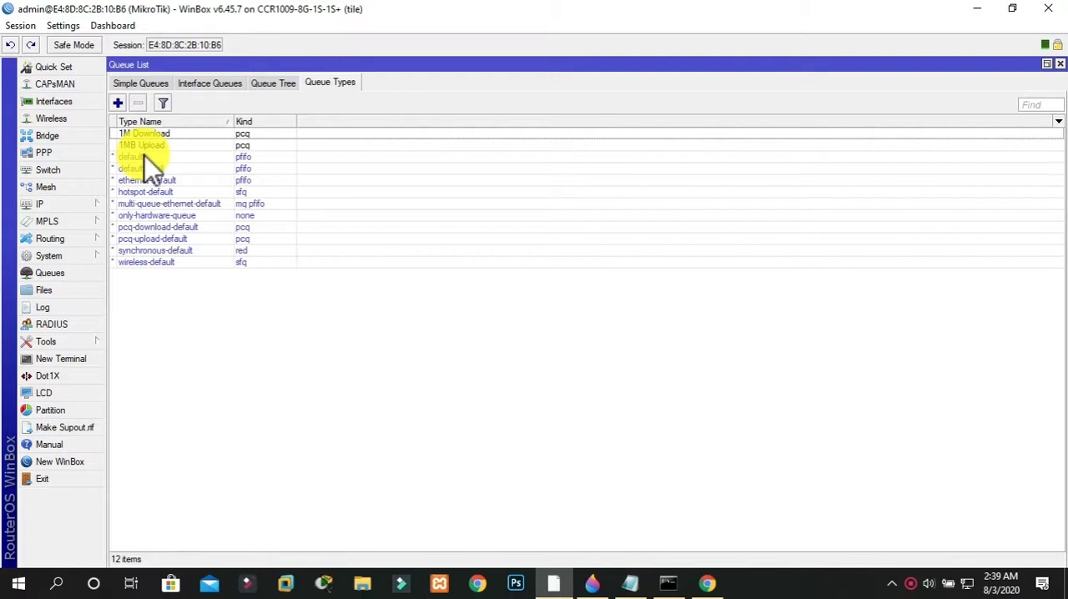
click(136, 87)
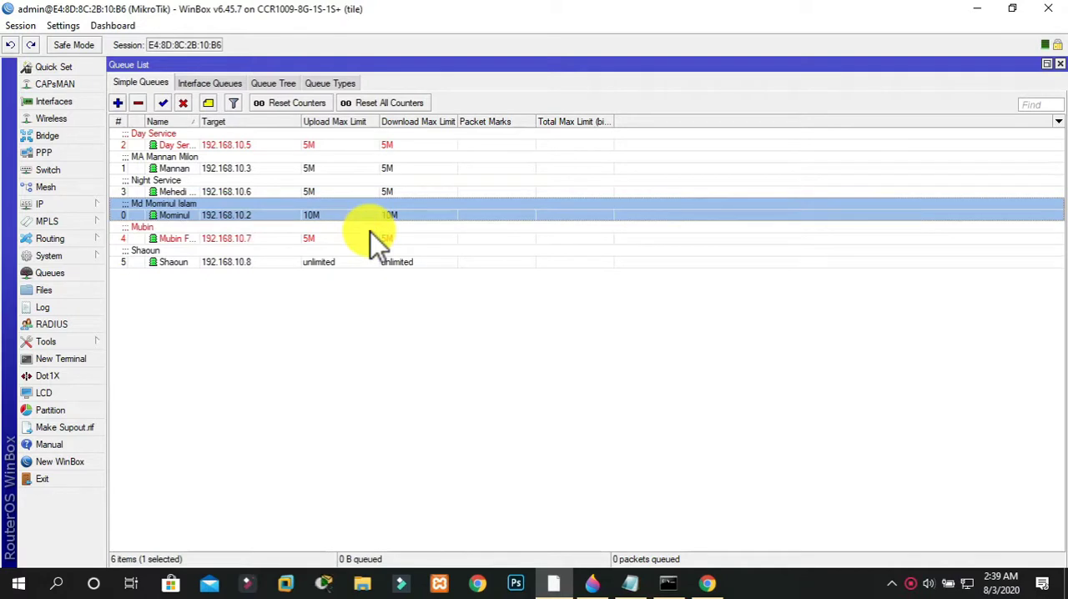
double_click(251, 227)
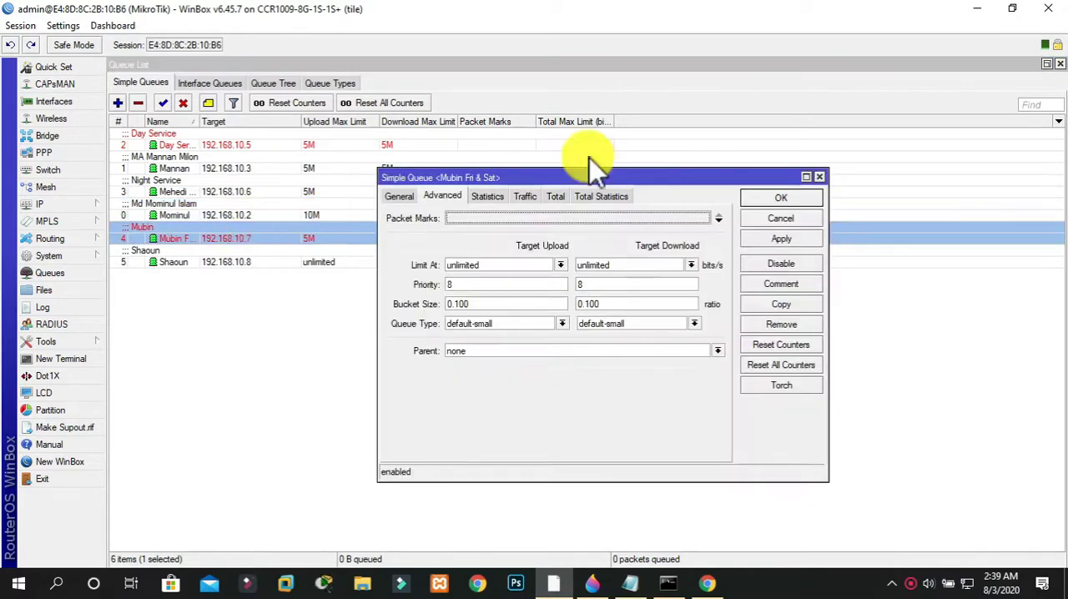
click(819, 177)
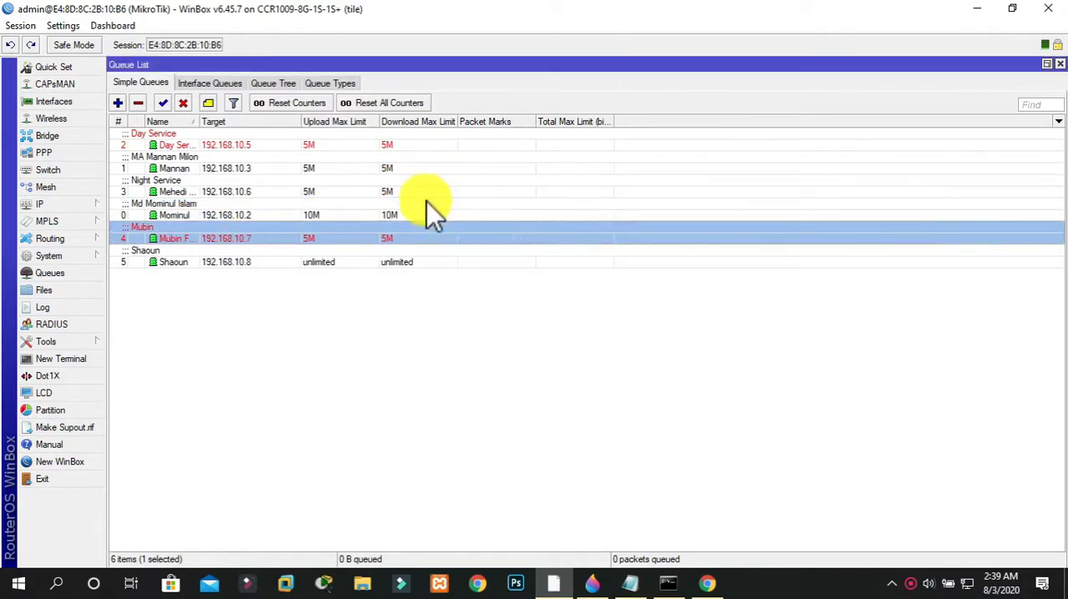
click(419, 215)
double_click(420, 215)
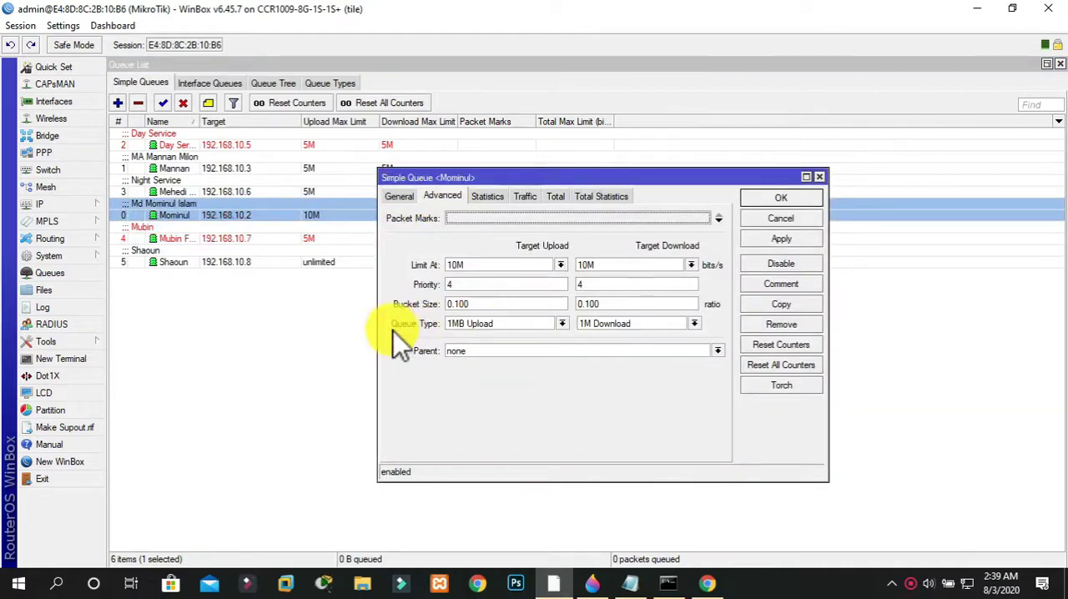
click(482, 327)
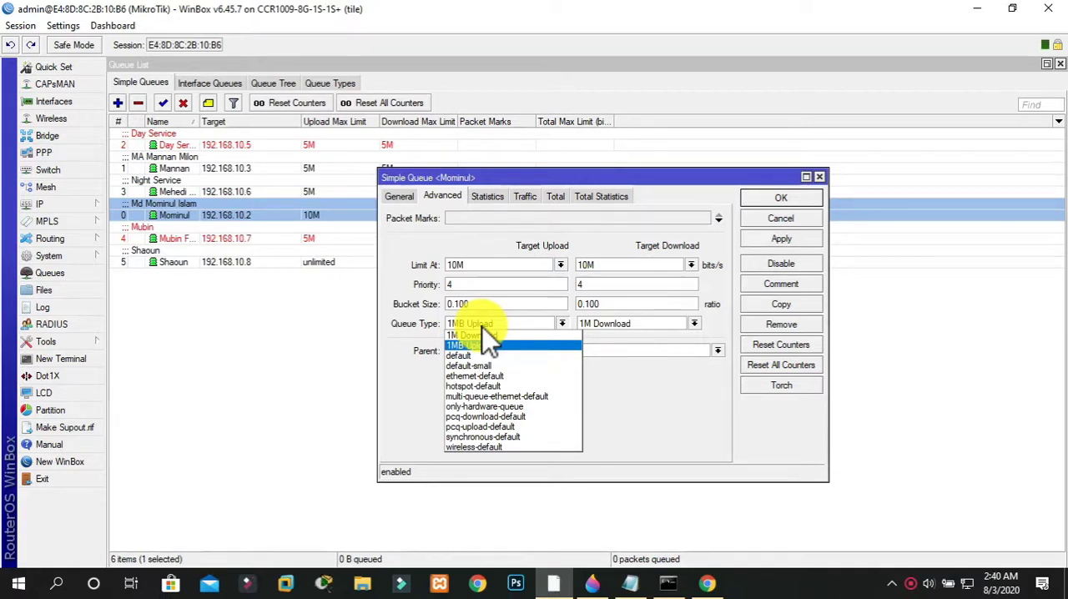
click(728, 178)
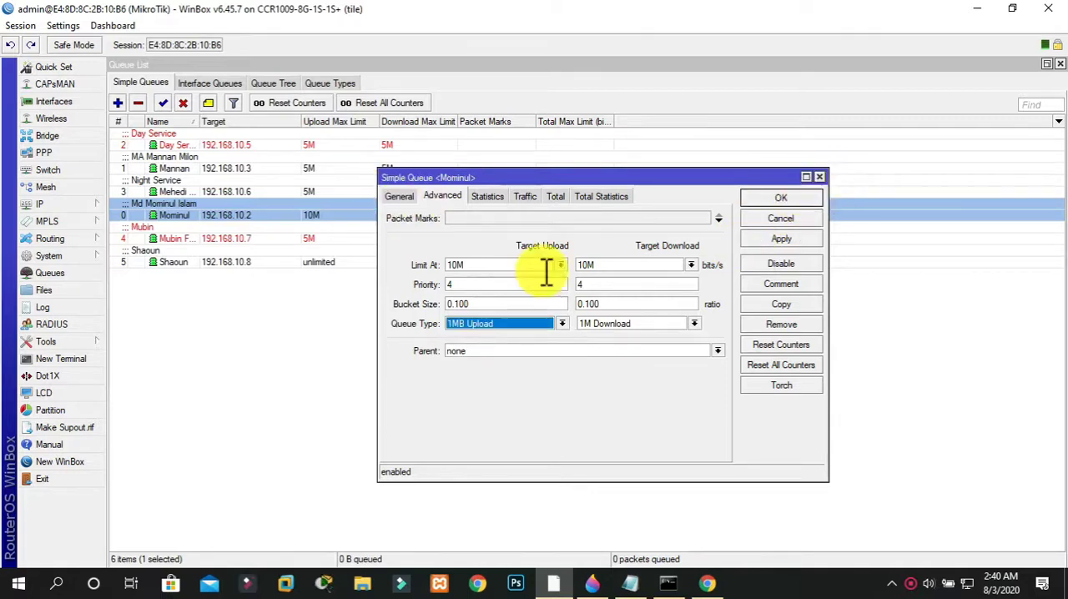
Check the completed speedtest.net result in the browser, return to WinBox, and close the 192.168.10.2 queue's settings
click(705, 581)
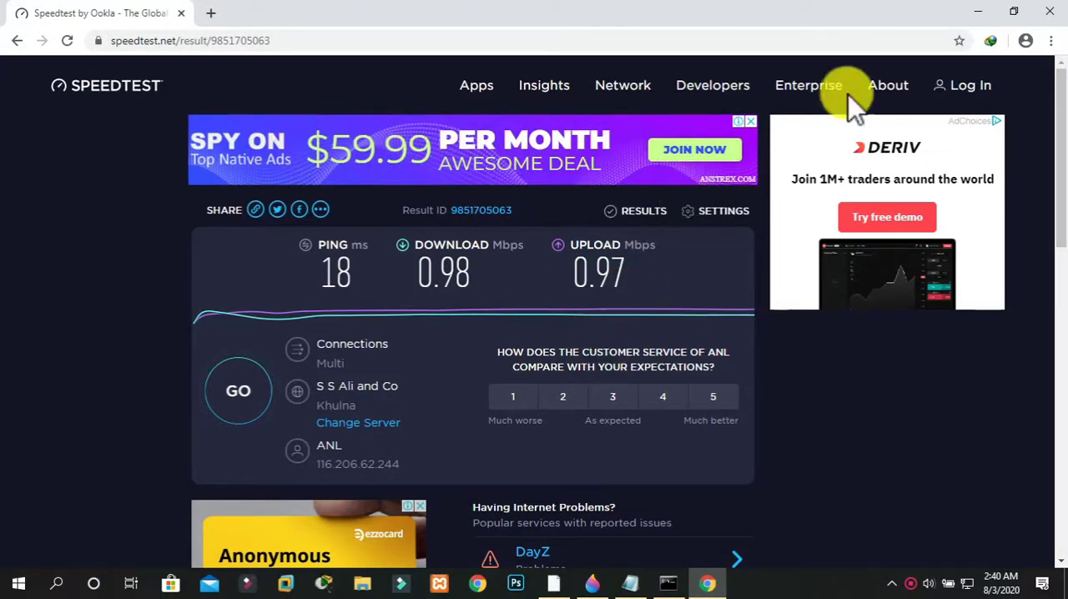
click(976, 11)
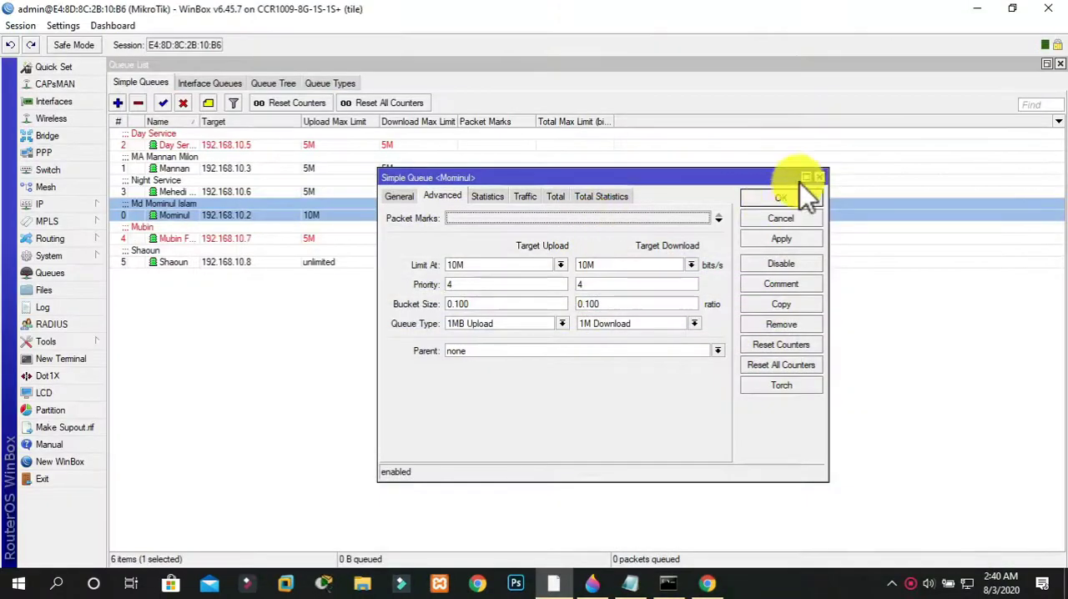
click(822, 179)
click(481, 355)
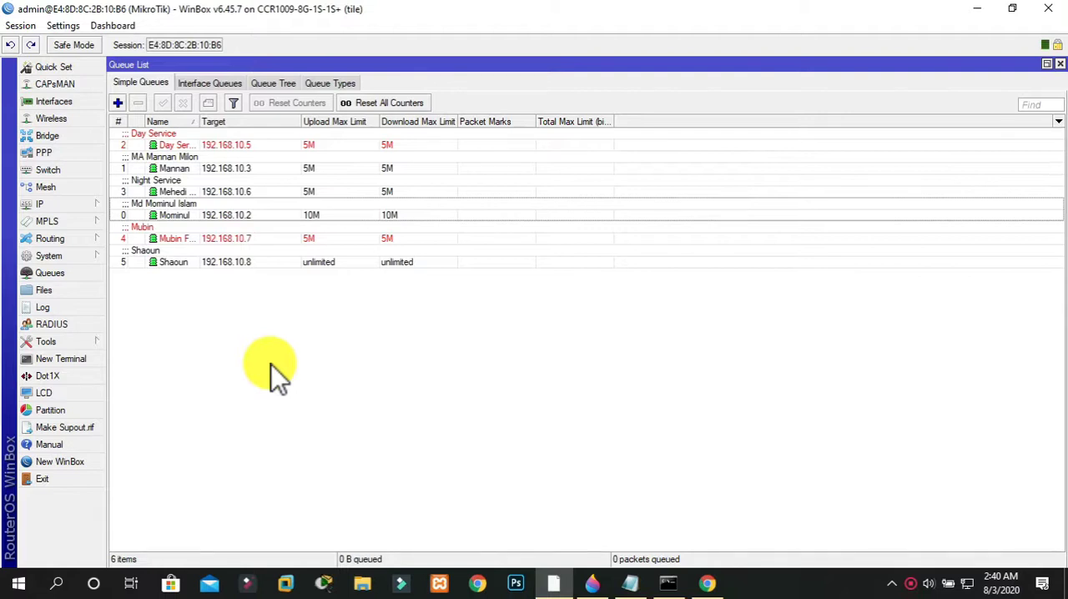
Start a new entry in the router's IP address list with the address 192.168.11.1/24
click(56, 203)
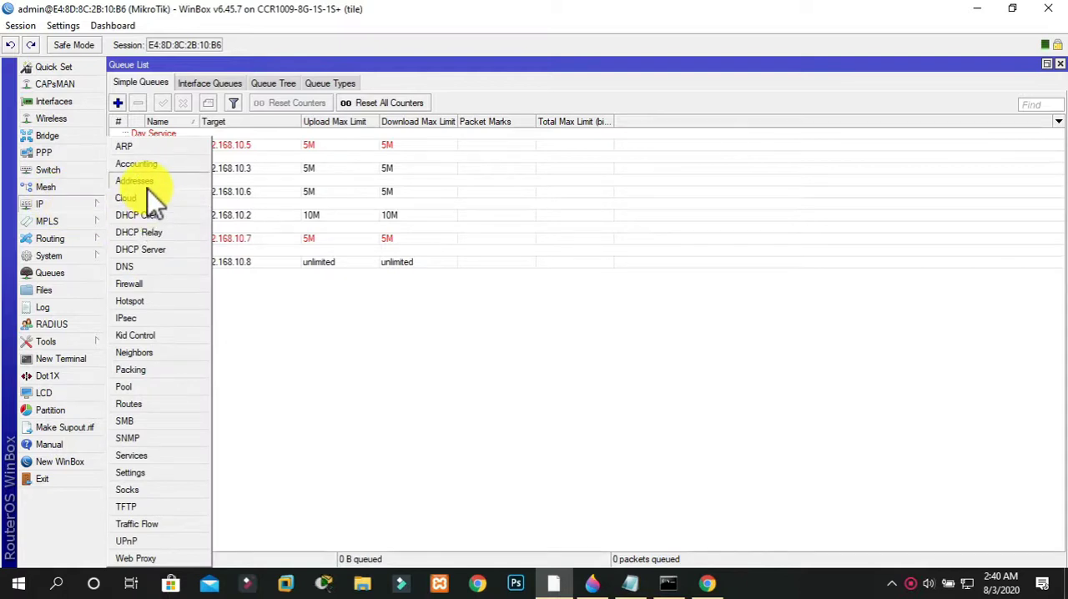
click(147, 181)
click(121, 85)
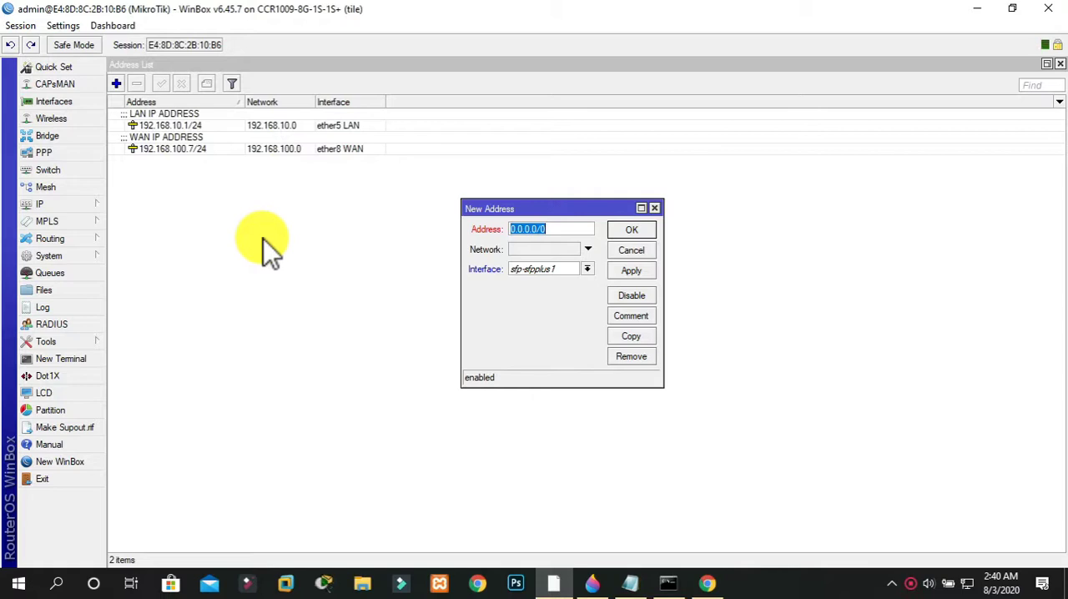
text(192)
key(BackSpace)
key(BackSpace)
key(BackSpace)
text(192.16)
text(8.11)
text(.0)
key(BackSpace)
text(1/24)
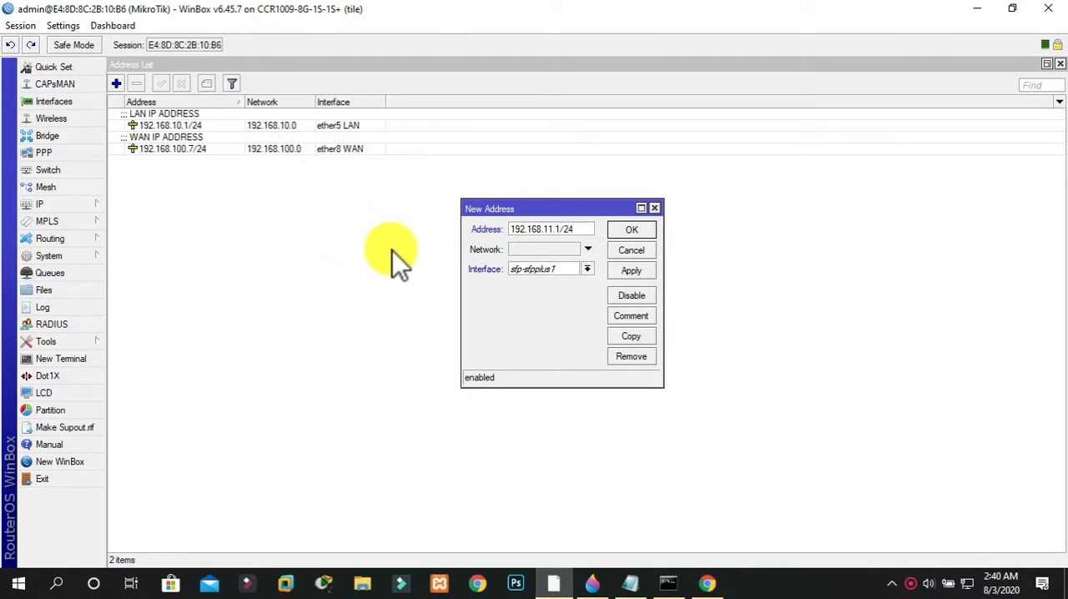
Assign the new IP address to the ether5 LAN interface and apply it
click(587, 269)
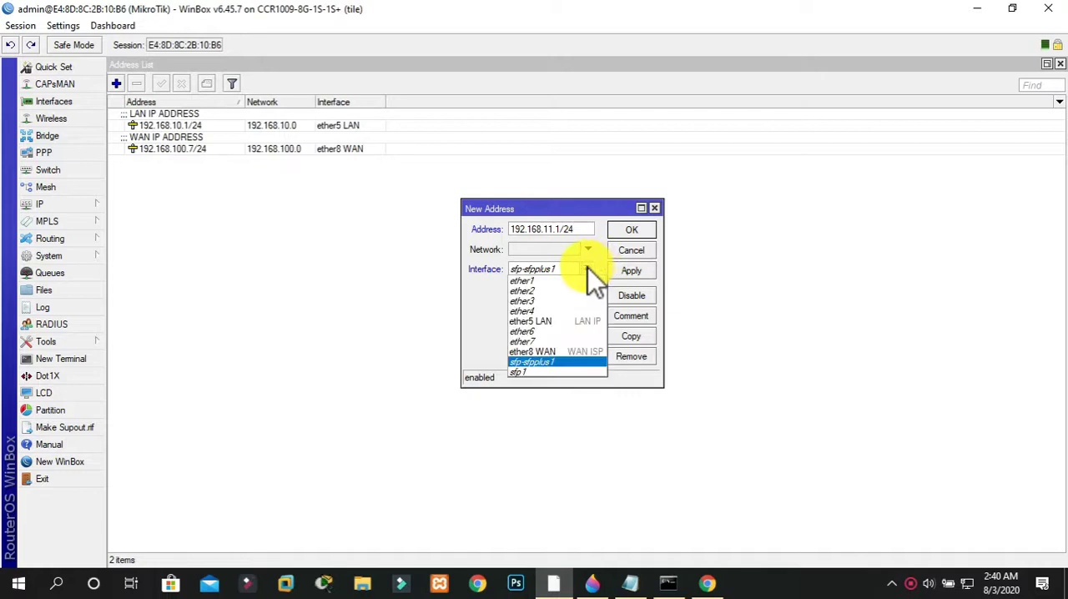
click(546, 321)
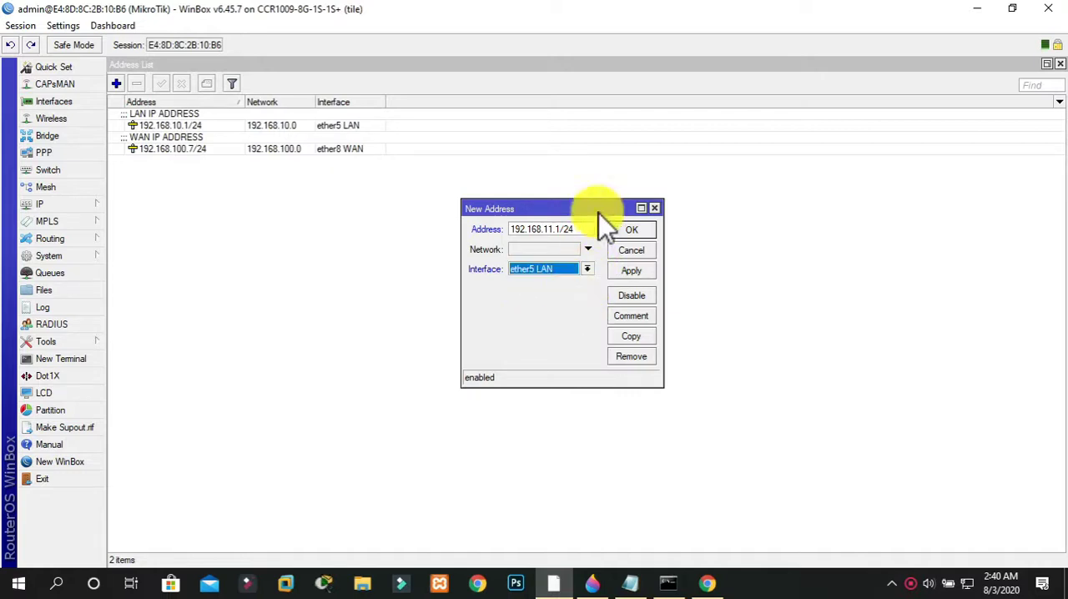
click(641, 269)
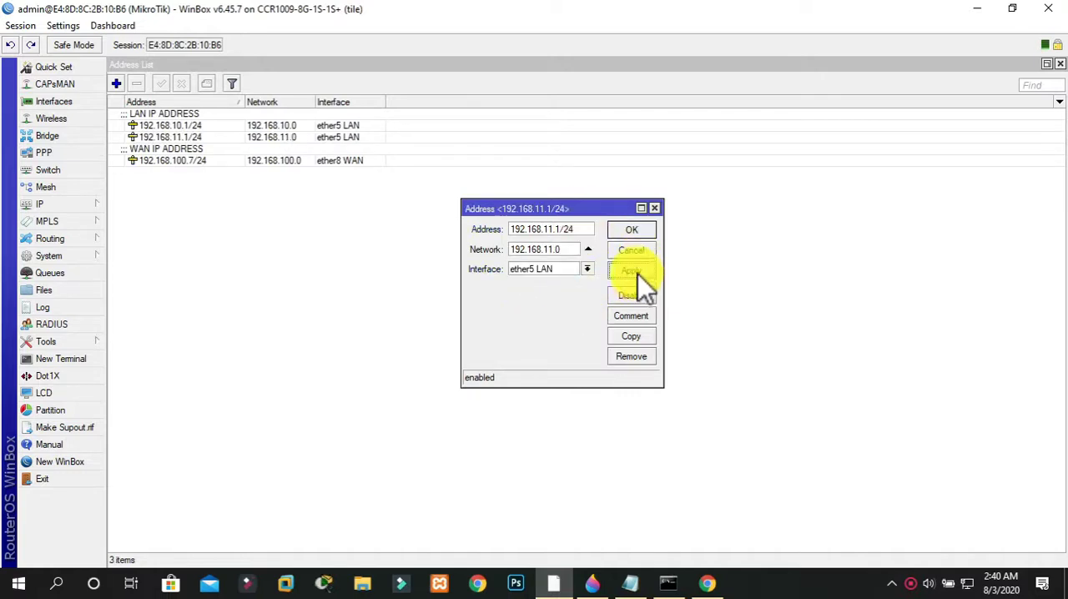
Add the comment "2nd LAN IP" to the 192.168.11.1/24 address, and save the entry
click(625, 315)
text(@n LAN )
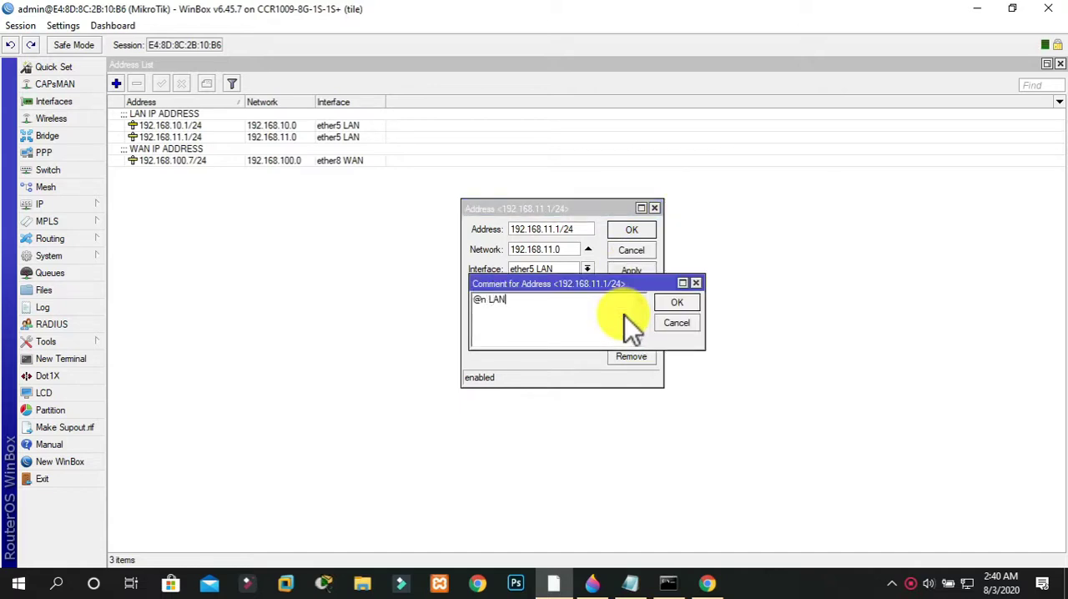
text(IP)
key(Home)
key(Delete)
text(2n)
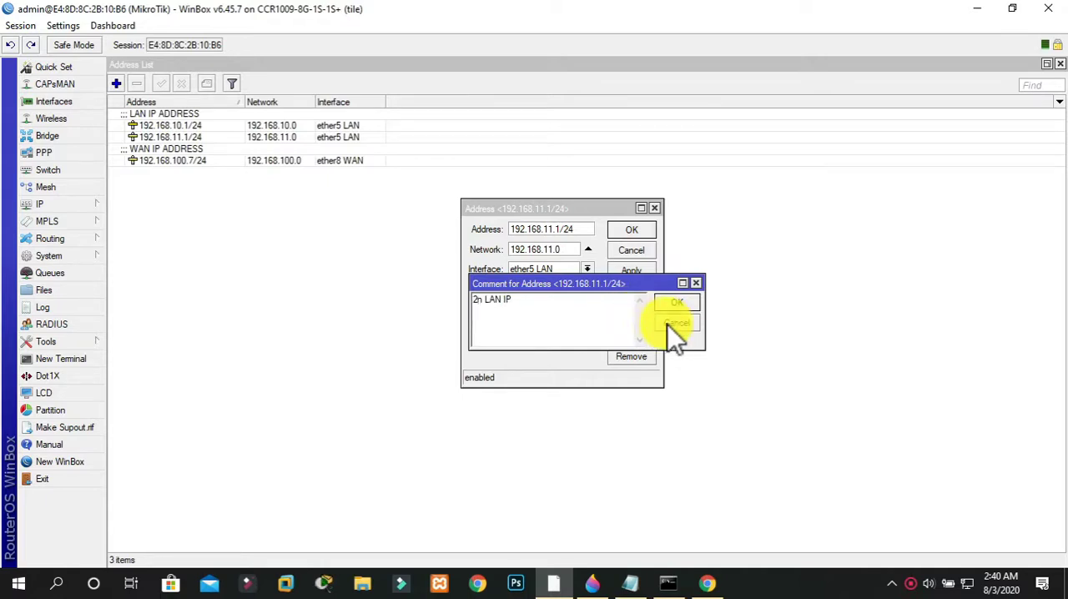
text(d)
click(679, 303)
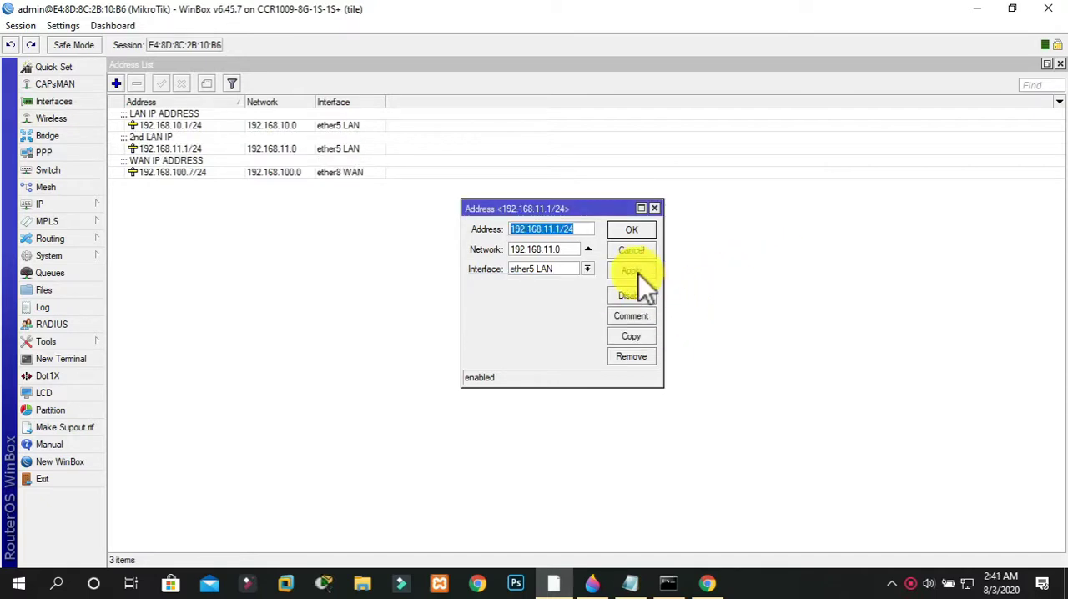
click(630, 231)
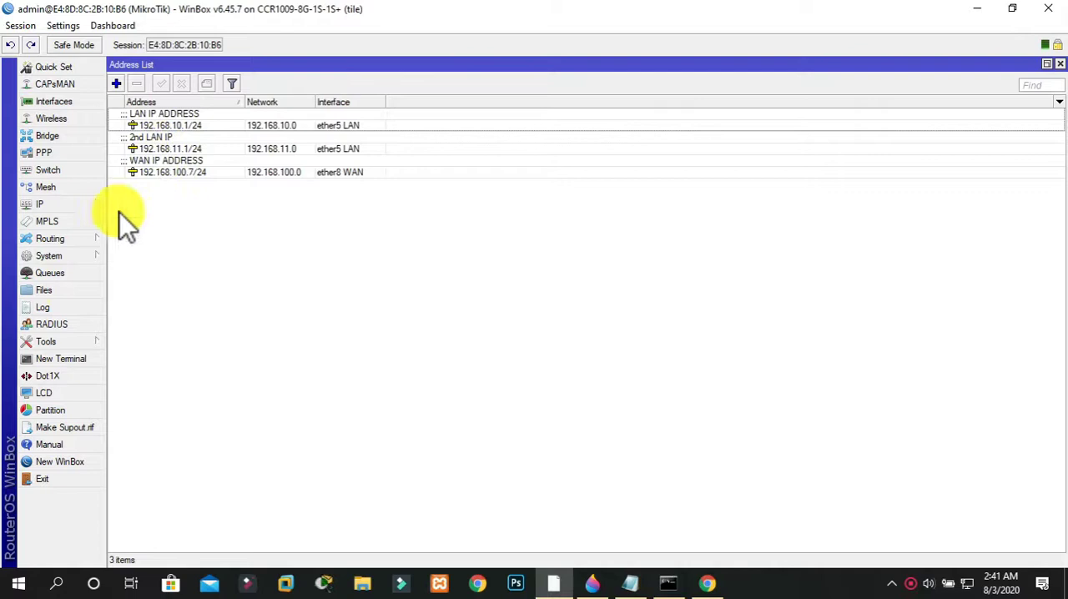
Start a new simple queue and name it "2nd LAN IP"
click(61, 272)
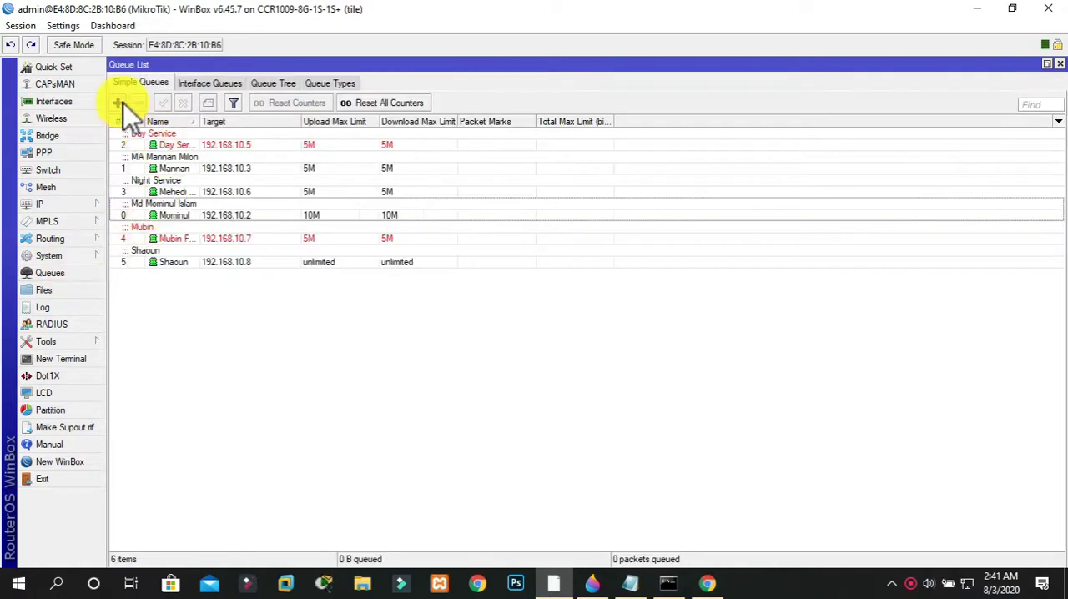
click(118, 103)
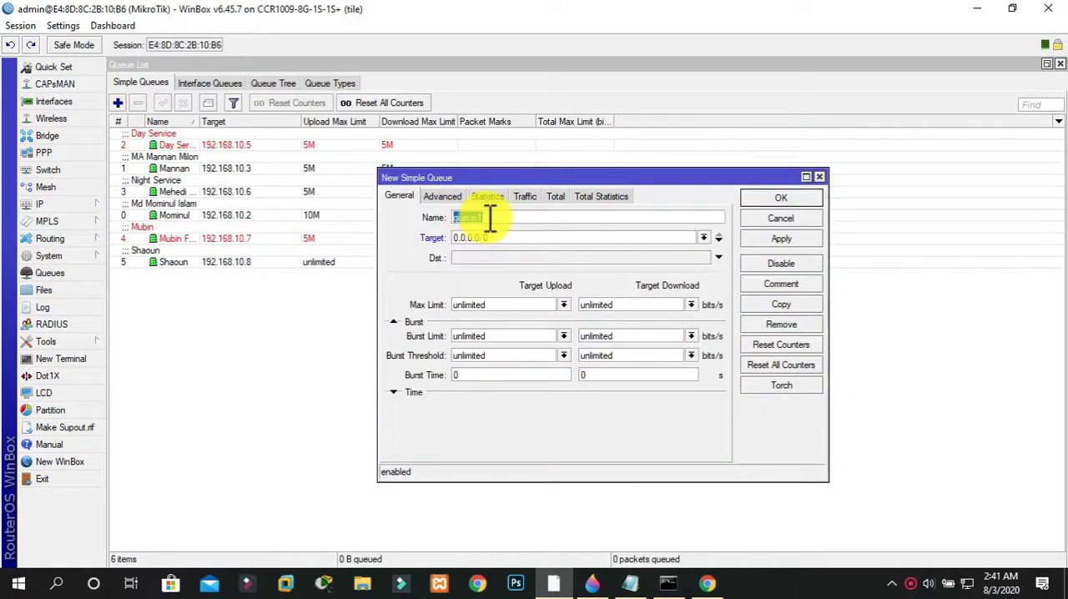
text(@ND)
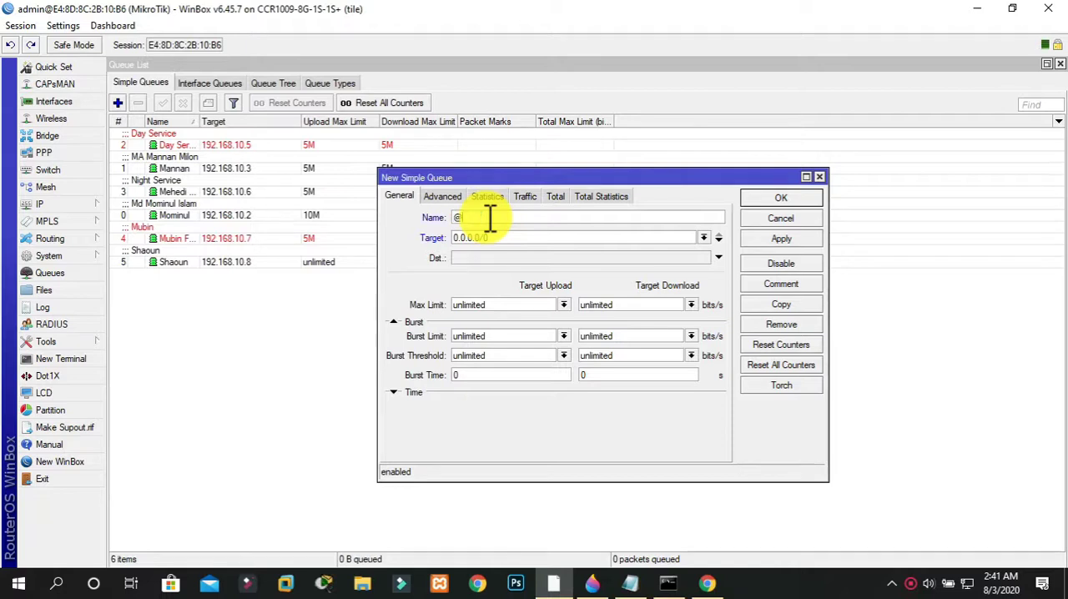
key(BackSpace)
key(BackSpace)
key(BackSpace)
text(2nd LAN P)
Set the new queue's target to the 192.168.11.0/24 network
key(Tab)
text(192.)
key(BackSpace)
key(BackSpace)
key(BackSpace)
key(BackSpace)
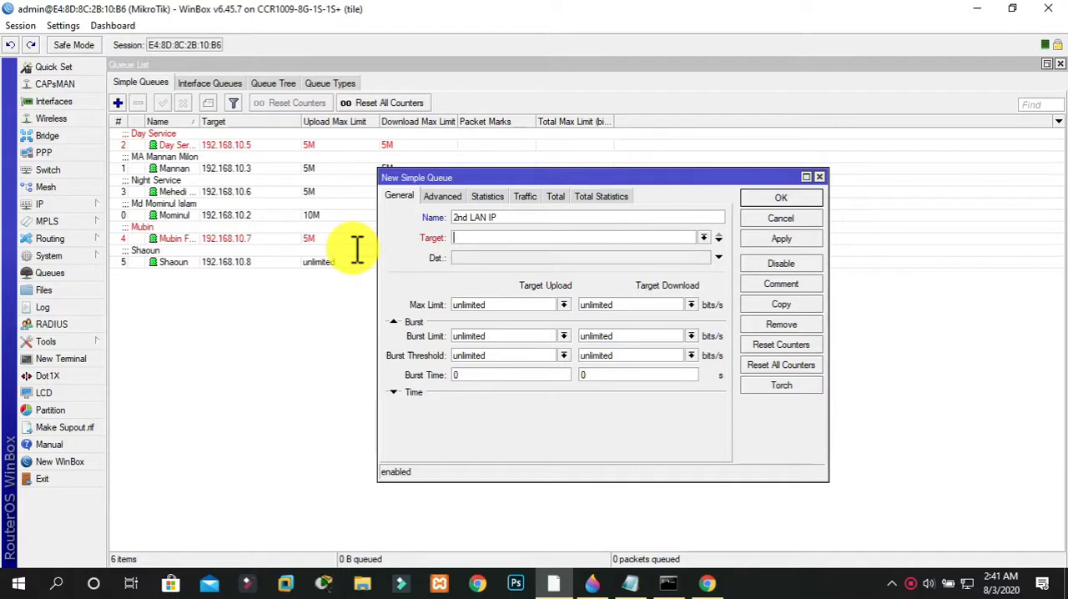
text(192.168.111.)
key(BackSpace)
key(BackSpace)
text(.0)
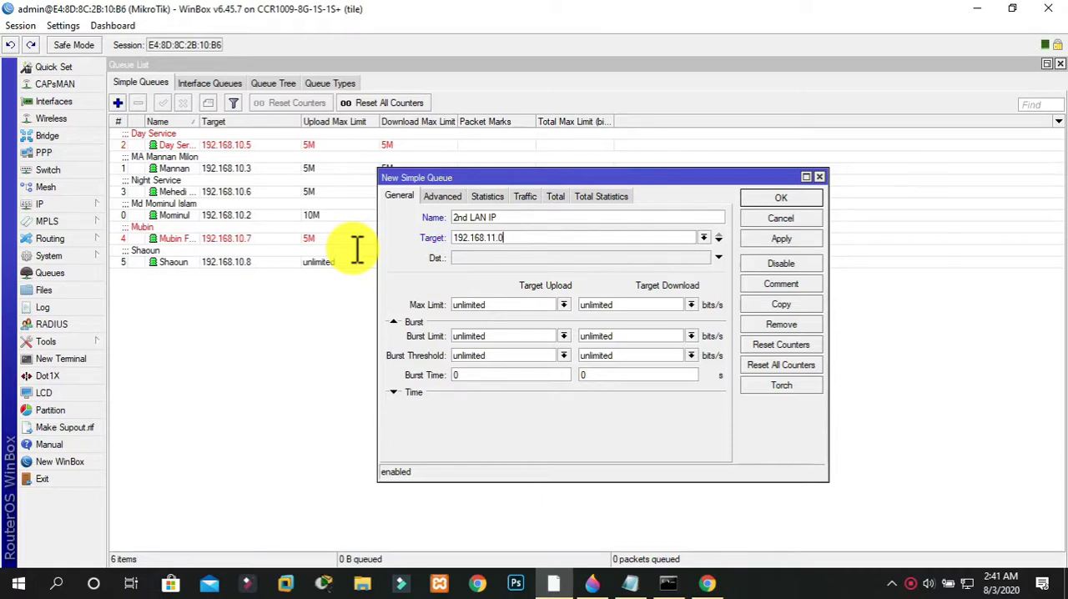
text(/24)
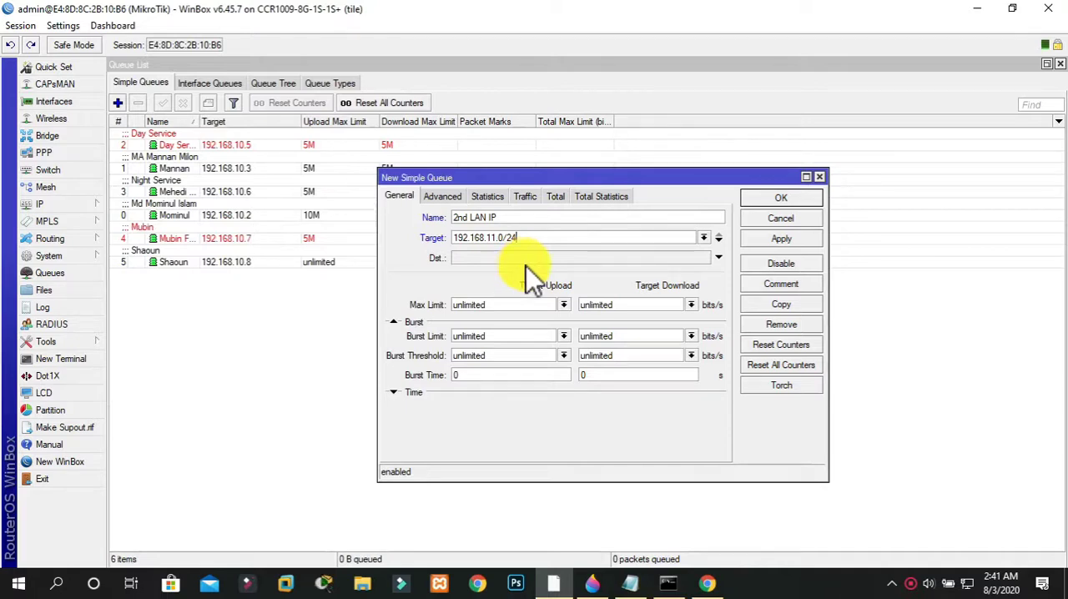
Set the new queue's maximum limit to 10M for both target upload and target download
click(563, 304)
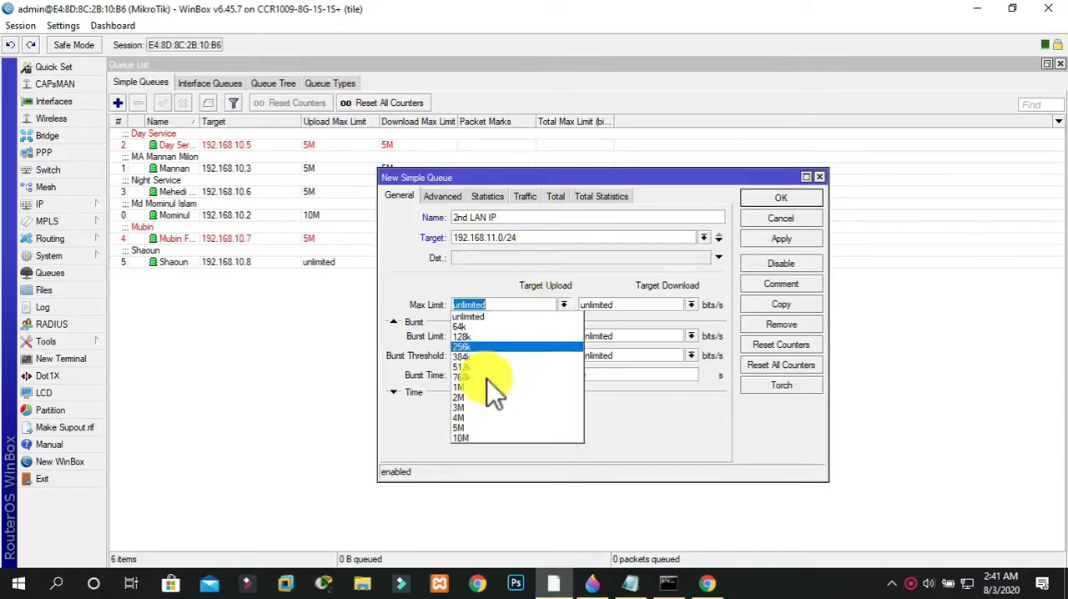
click(470, 436)
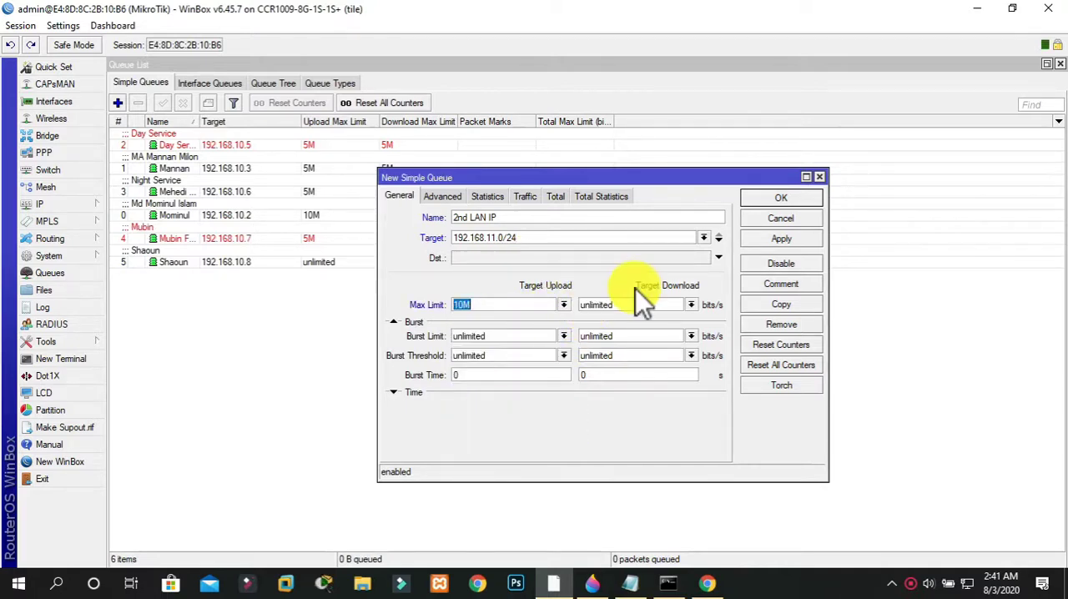
click(692, 305)
click(655, 436)
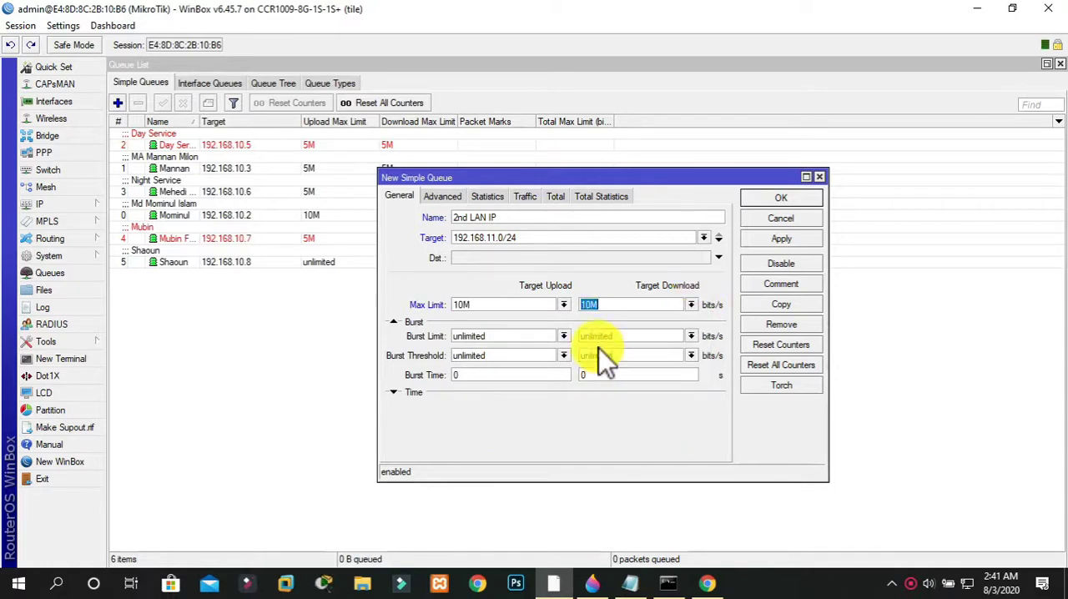
Set the new queue's burst limit to 20 for target upload and 20M for target download
click(564, 335)
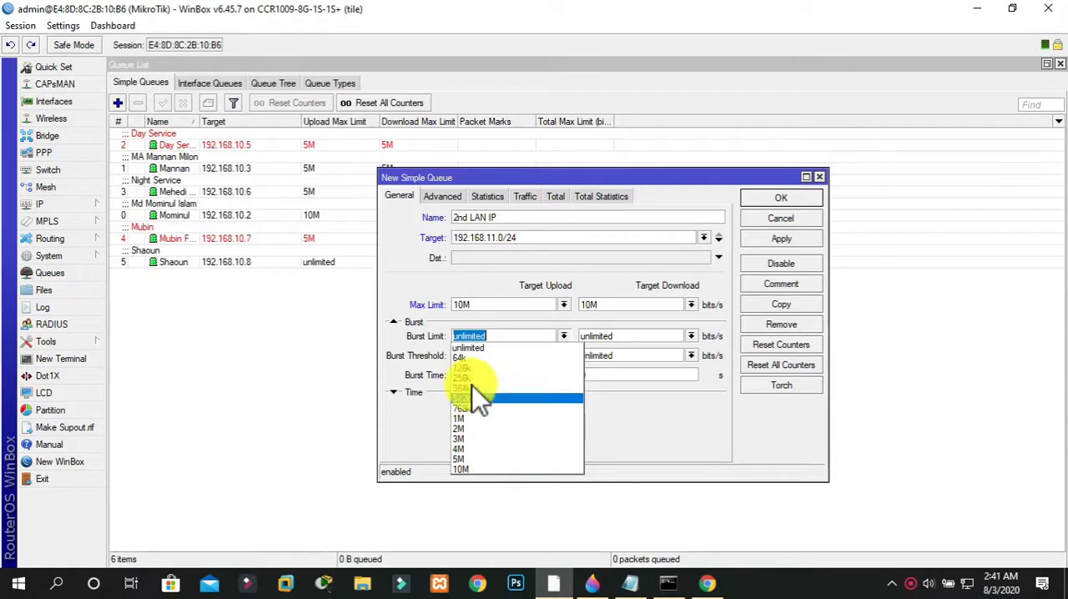
text(20)
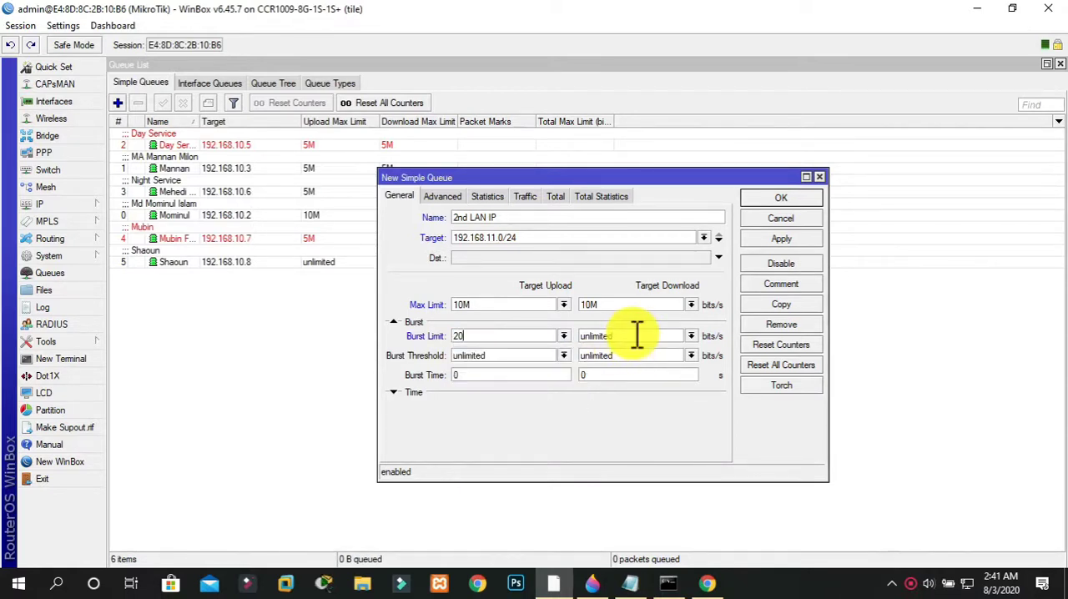
key(BackSpace)
key(BackSpace)
key(BackSpace)
key(BackSpace)
key(BackSpace)
key(BackSpace)
key(BackSpace)
key(BackSpace)
key(BackSpace)
text(20M)
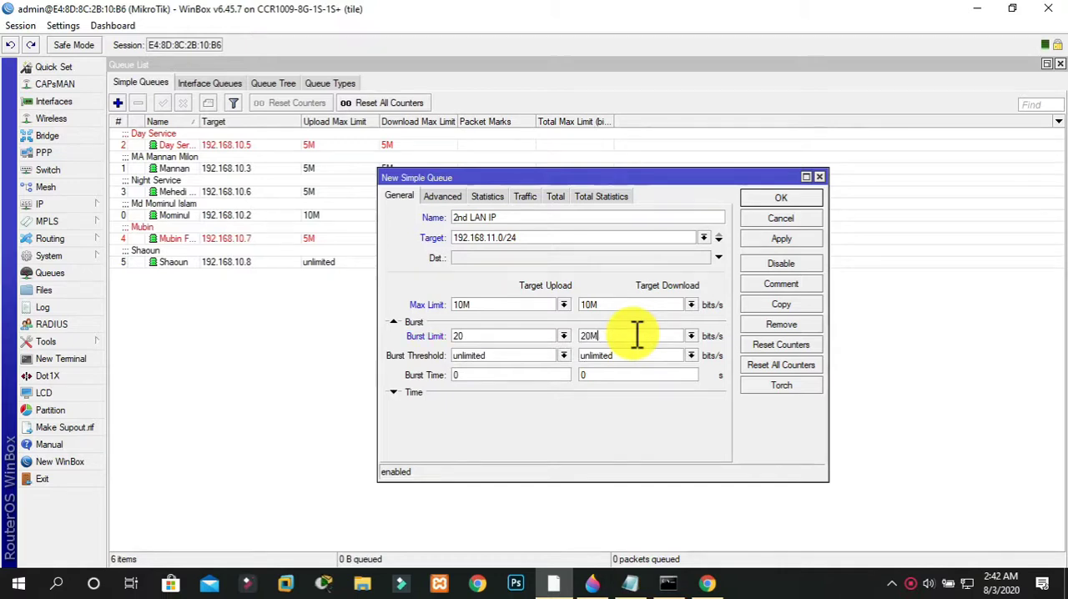
Set the queue's burst threshold to 3M for both target upload and target download
click(565, 356)
click(515, 457)
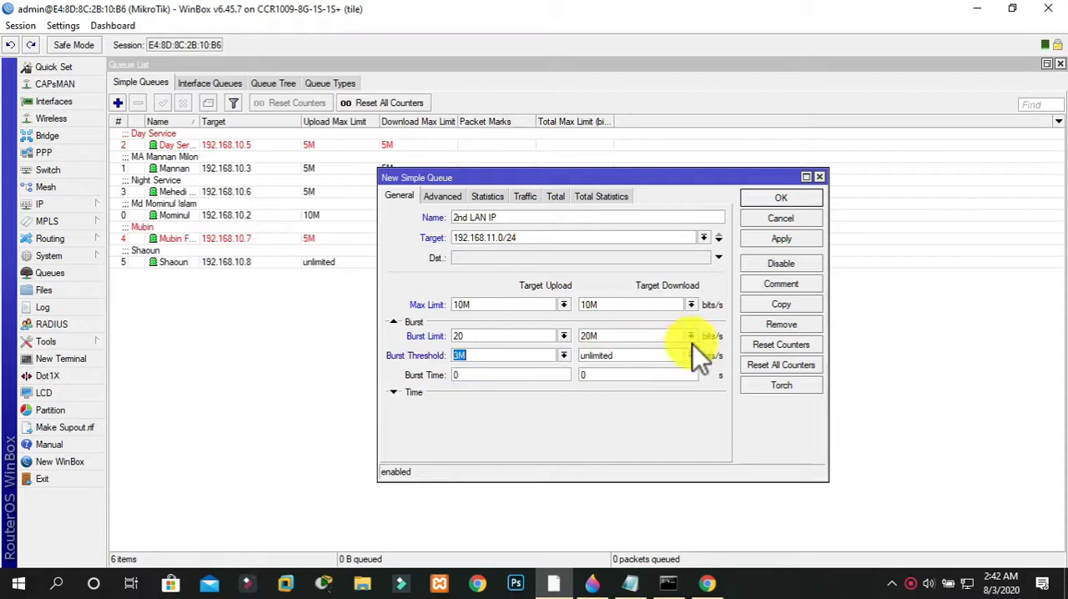
click(697, 355)
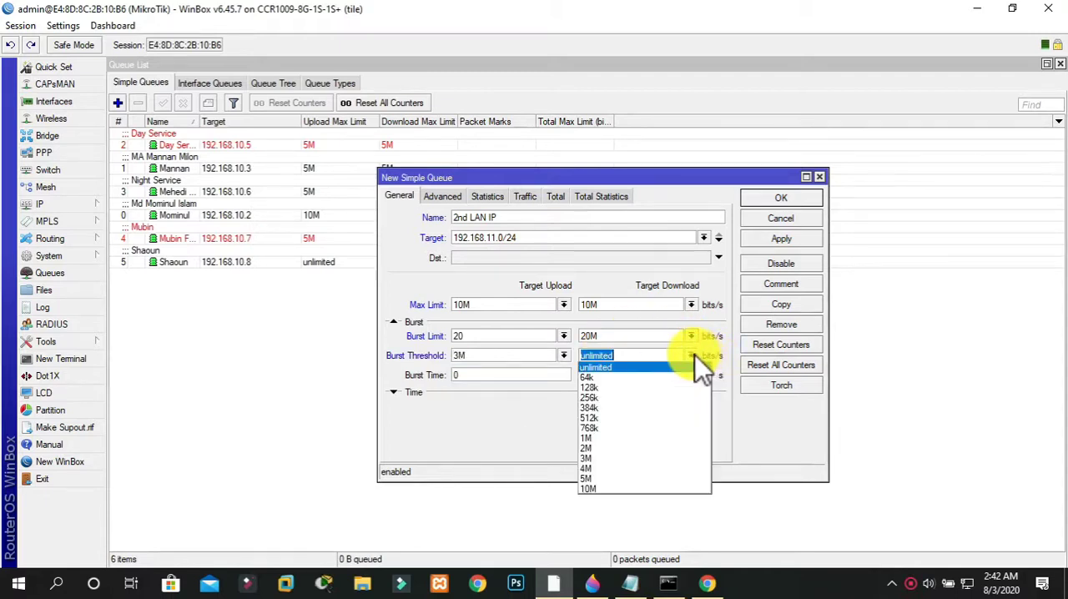
click(622, 457)
Set the burst time to 180 seconds for both upload and download, and try to save the queue
click(536, 375)
key(BackSpace)
text(180)
key(Tab)
text(18)
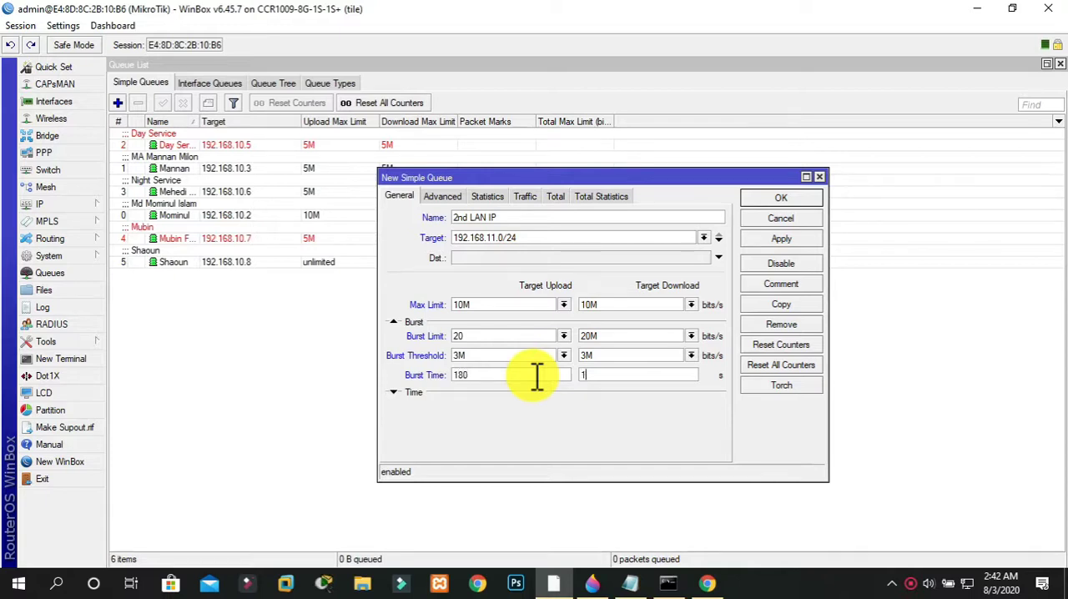
text(0)
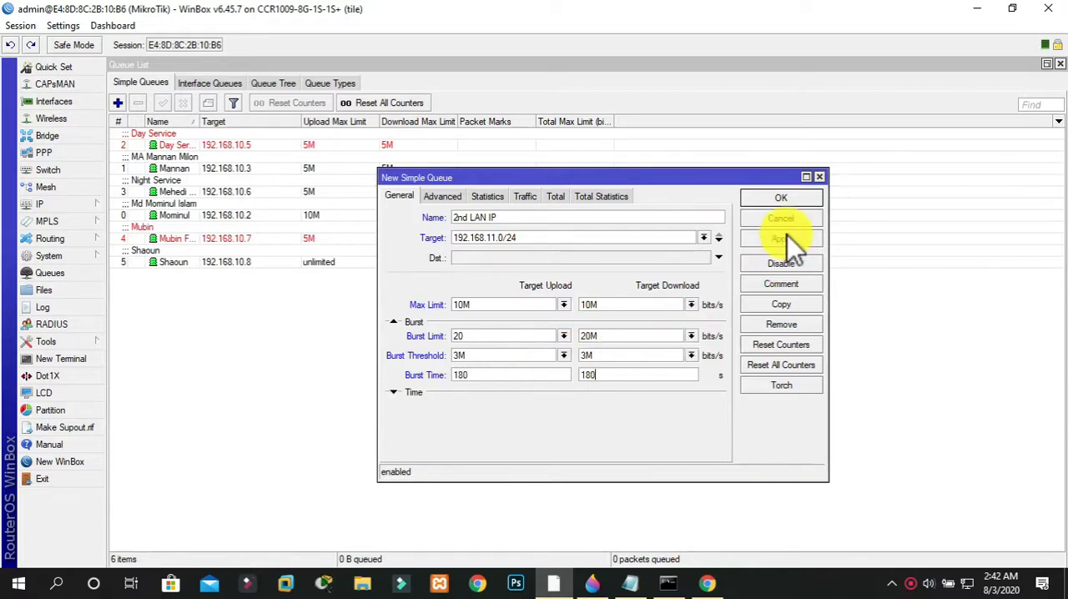
click(780, 204)
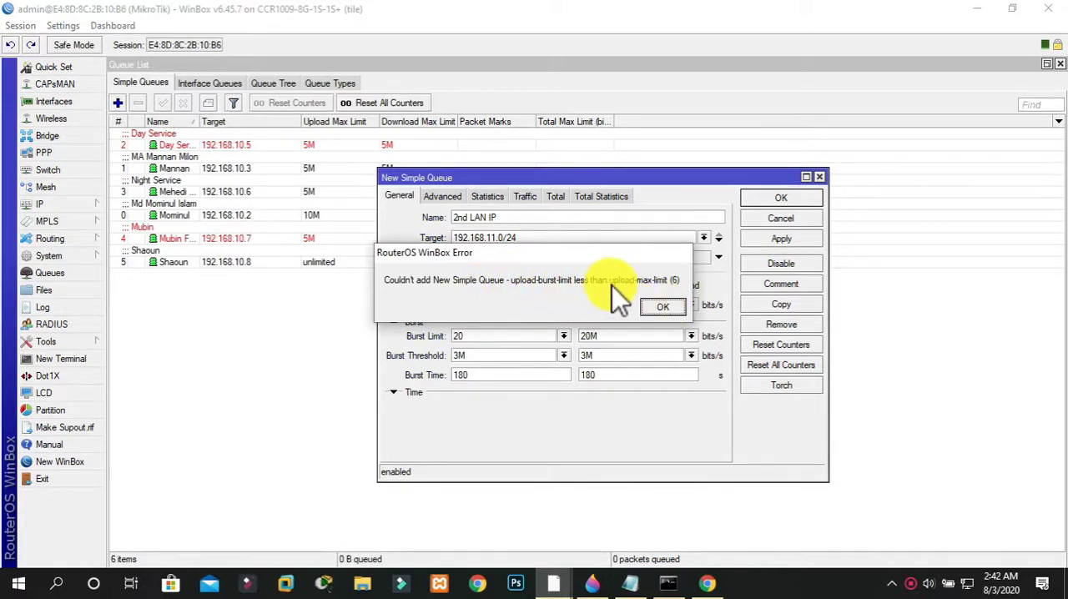
click(660, 308)
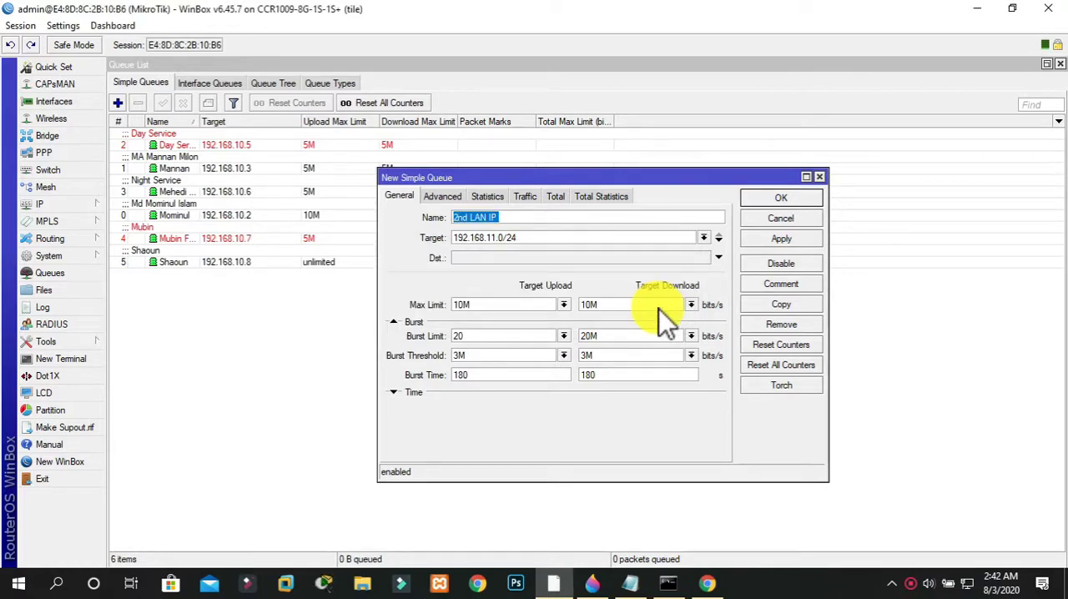
Set the burst limit to 10M for both target upload and target download, and save the queue
click(565, 337)
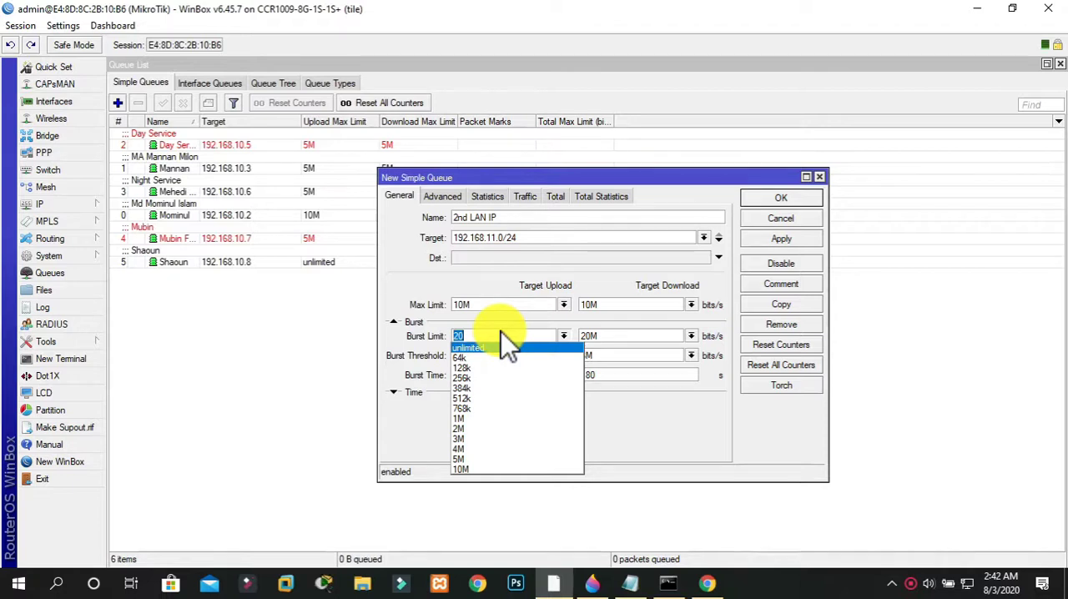
text(10)
click(598, 337)
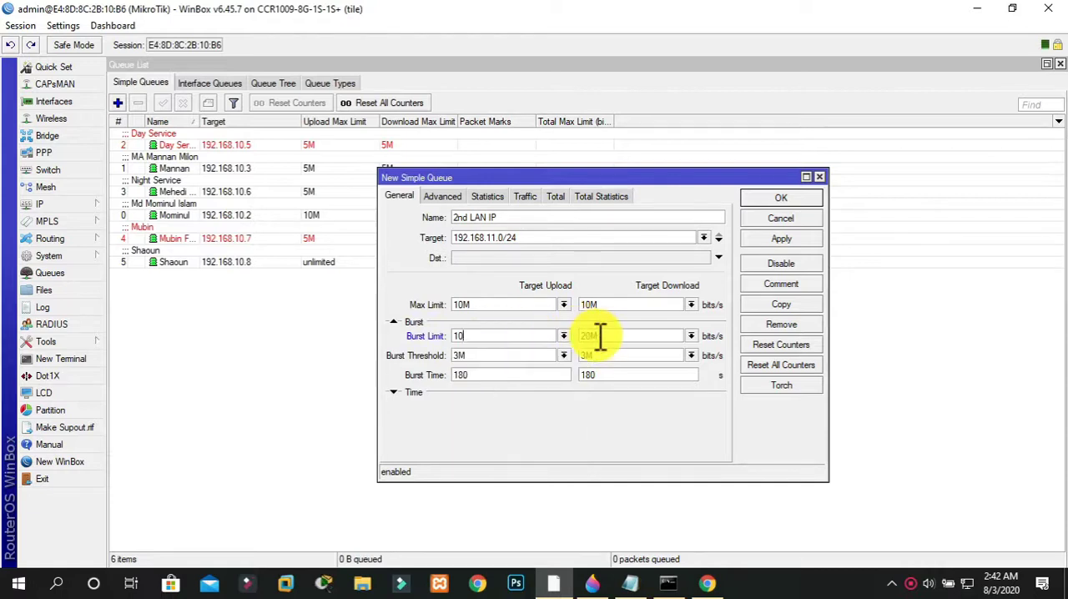
key(BackSpace)
key(BackSpace)
key(BackSpace)
text(10M)
click(540, 335)
text(M)
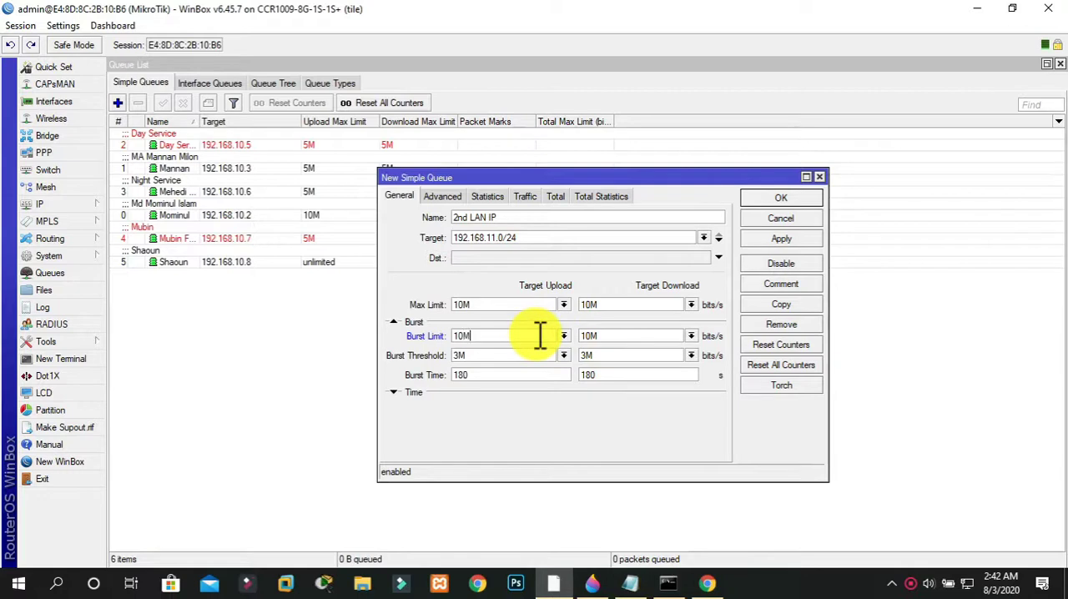
click(770, 241)
click(769, 196)
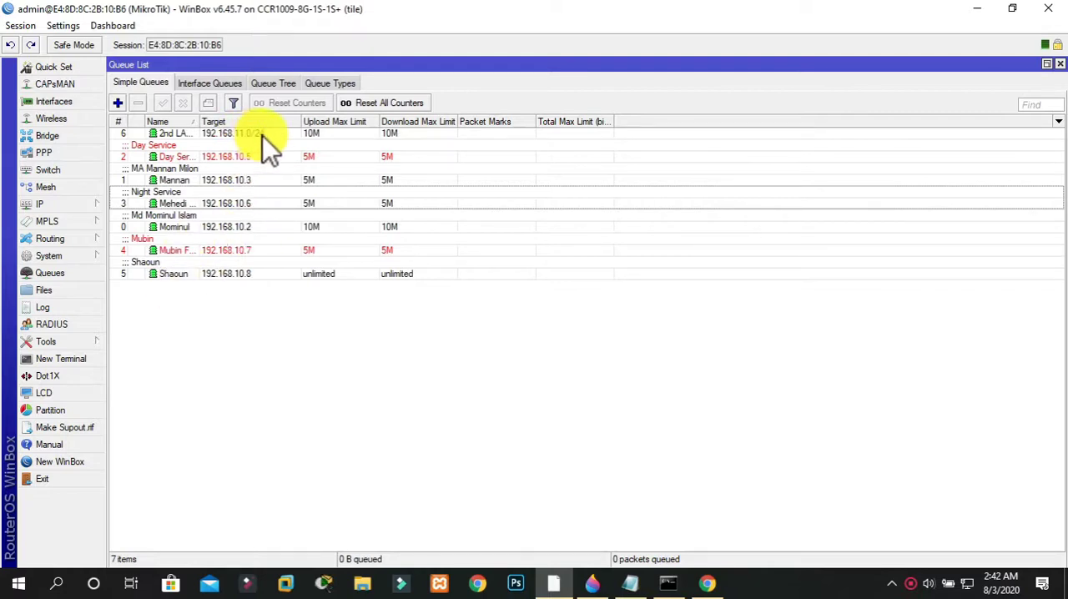
Add the comment "2nd LAN" to the simple queue targeting 192.168.11.0/24
right_click(327, 134)
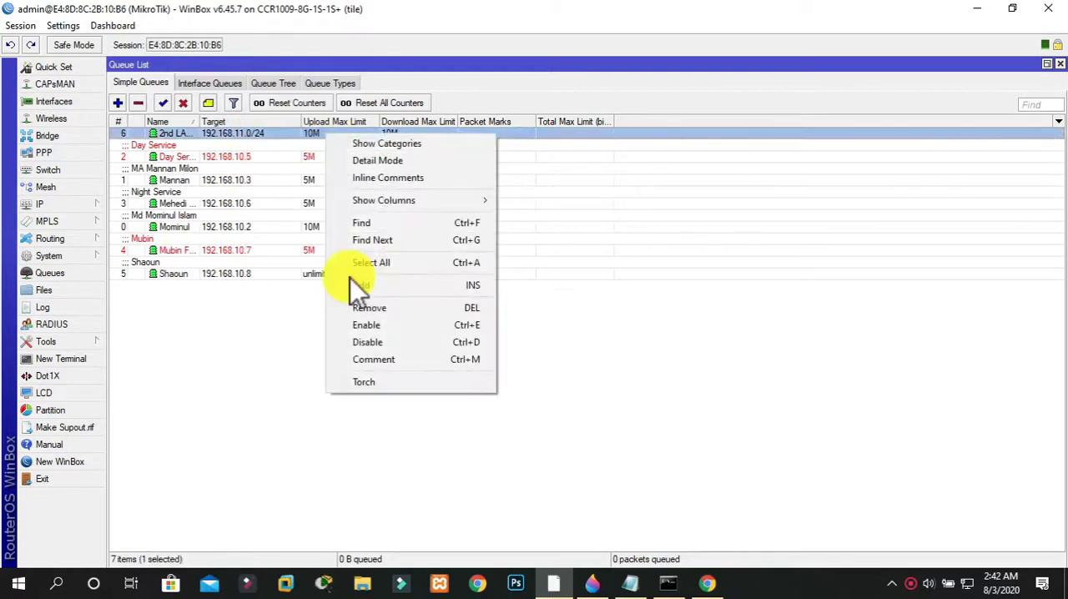
click(380, 361)
text(2nd LAN)
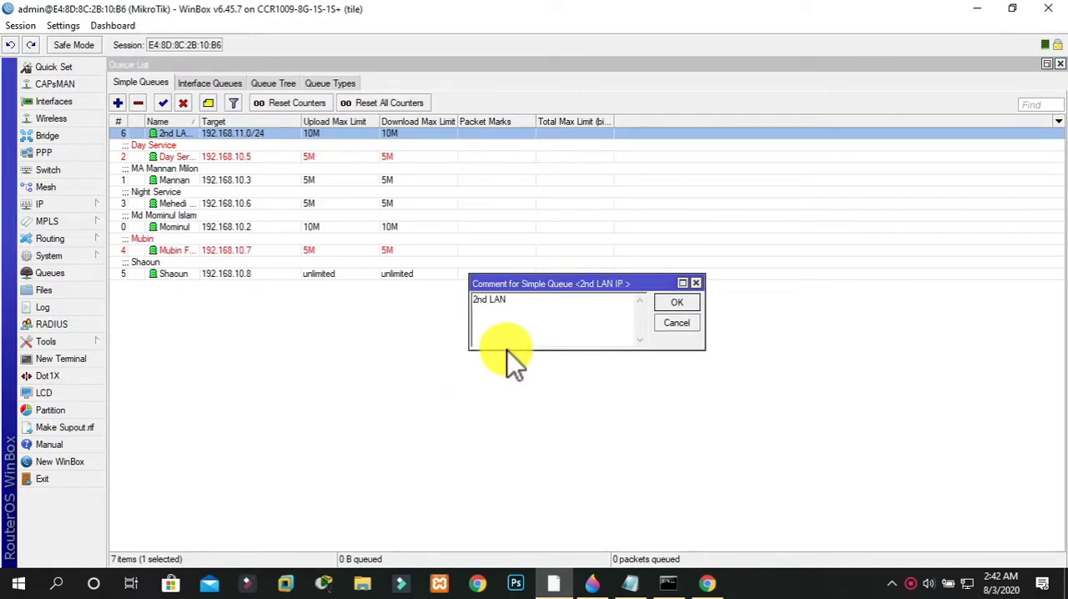
click(687, 305)
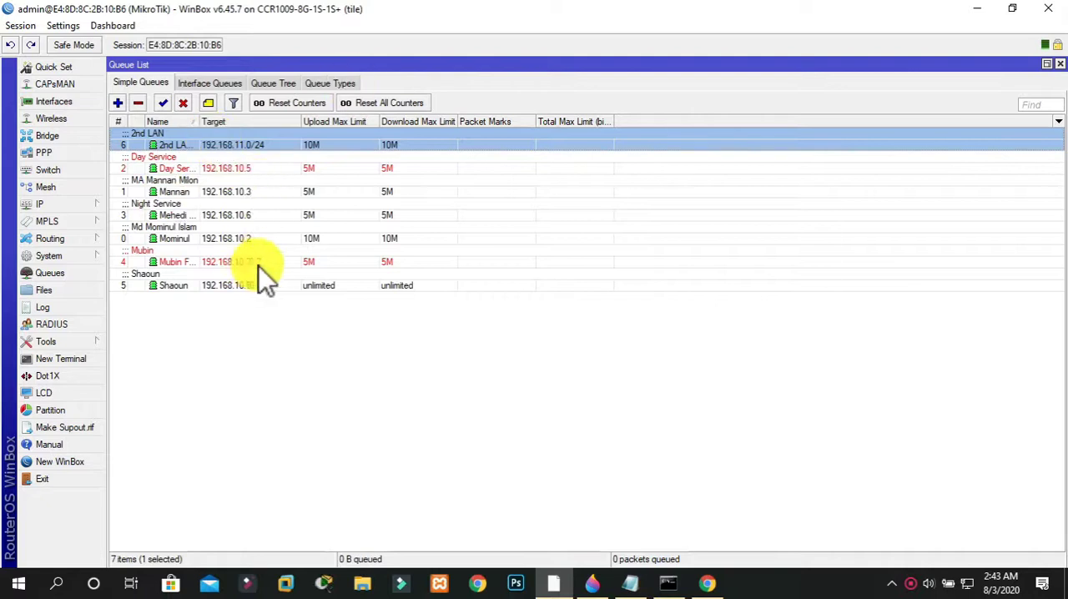
Start a new IP address entry on the router and set its address to 192.168.12.1/24
click(238, 237)
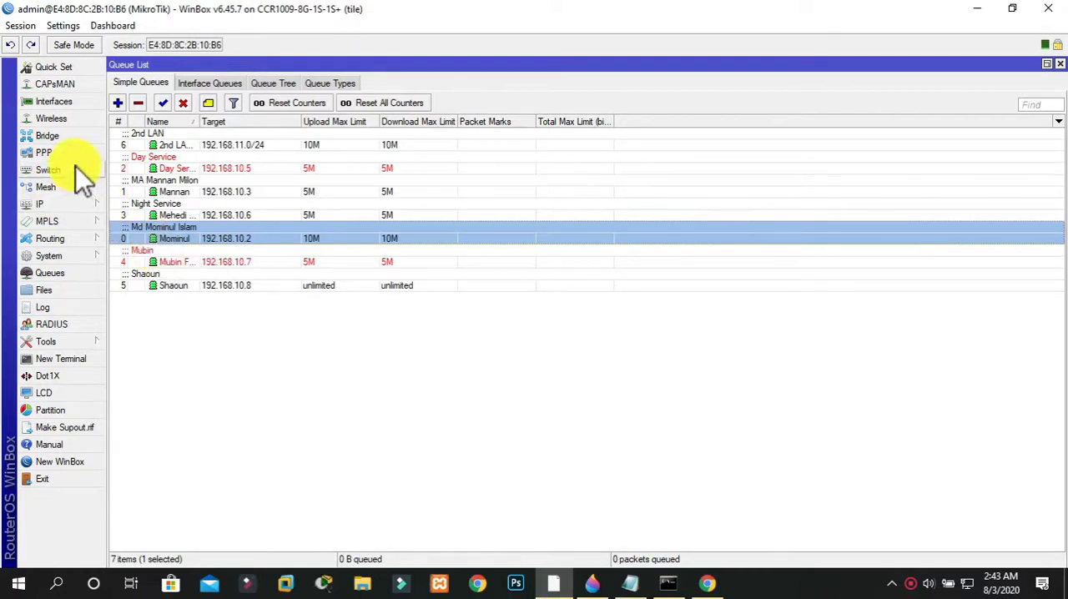
click(56, 102)
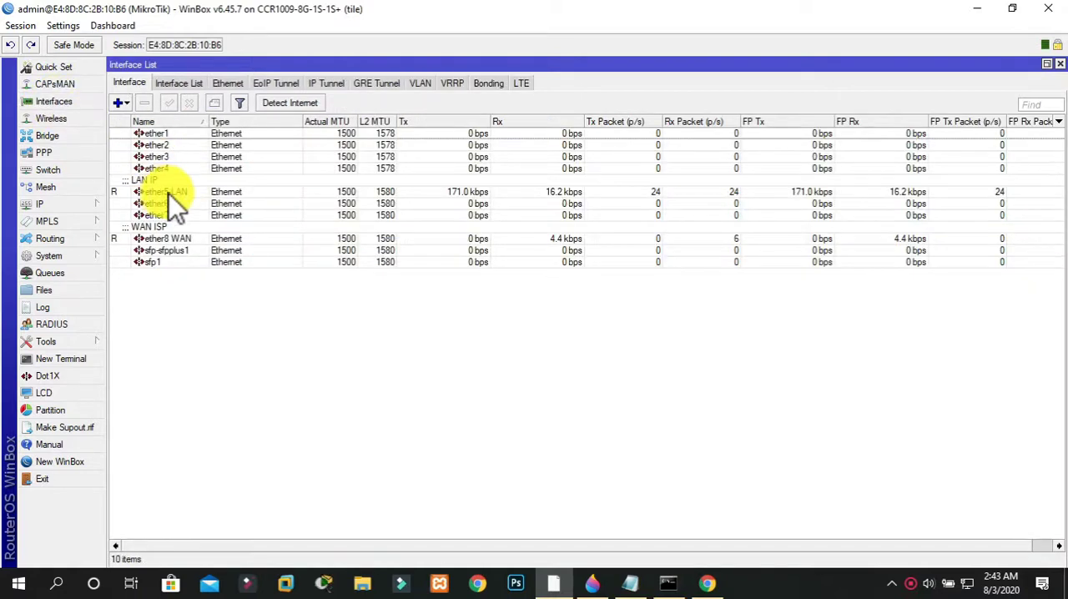
click(60, 203)
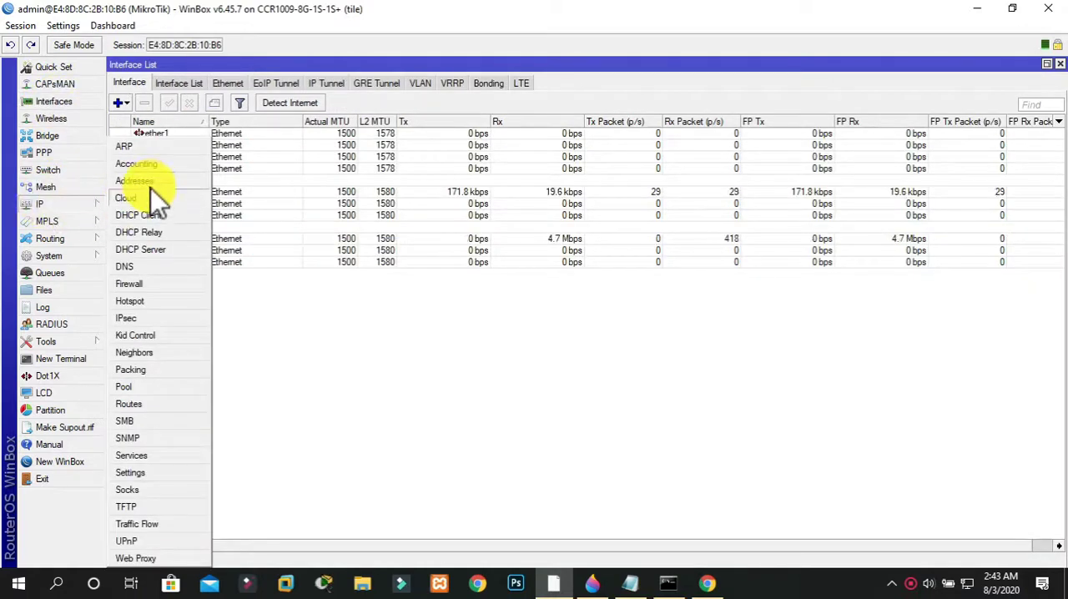
click(148, 184)
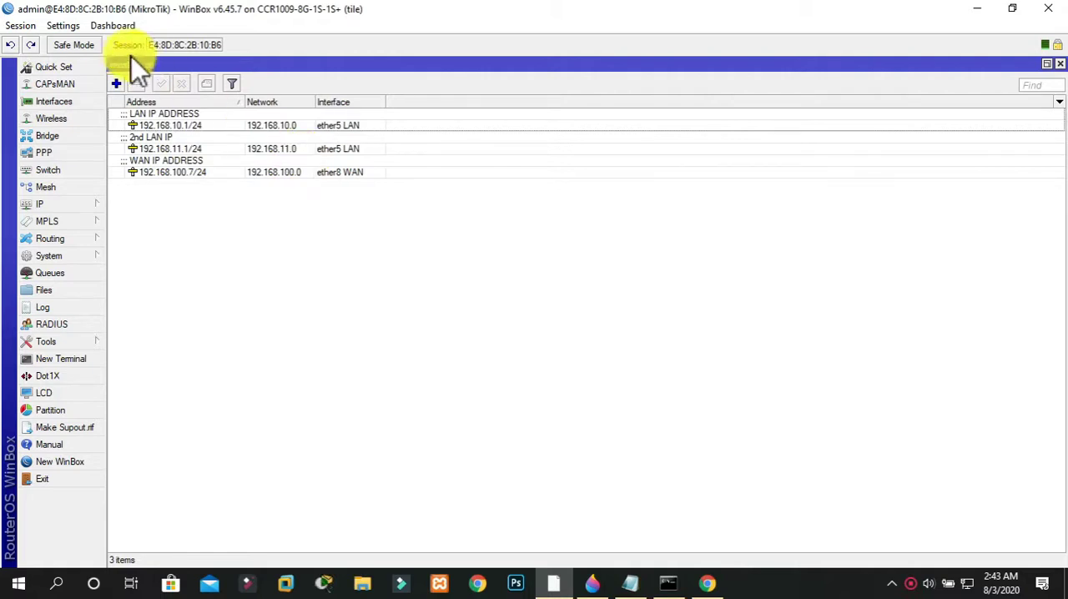
click(116, 83)
text(192.168)
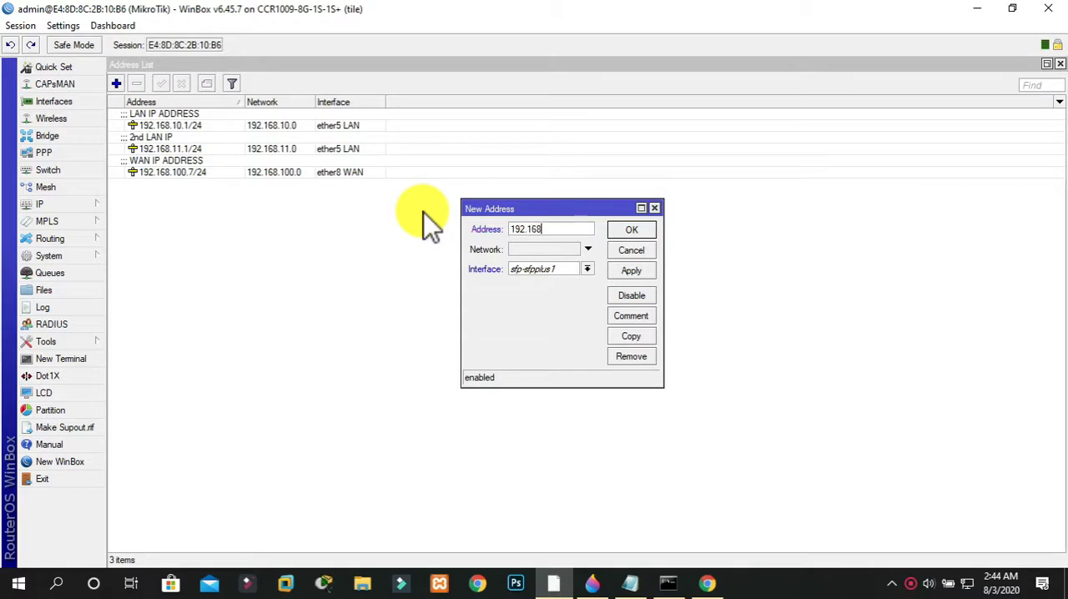
text(.12.1/24)
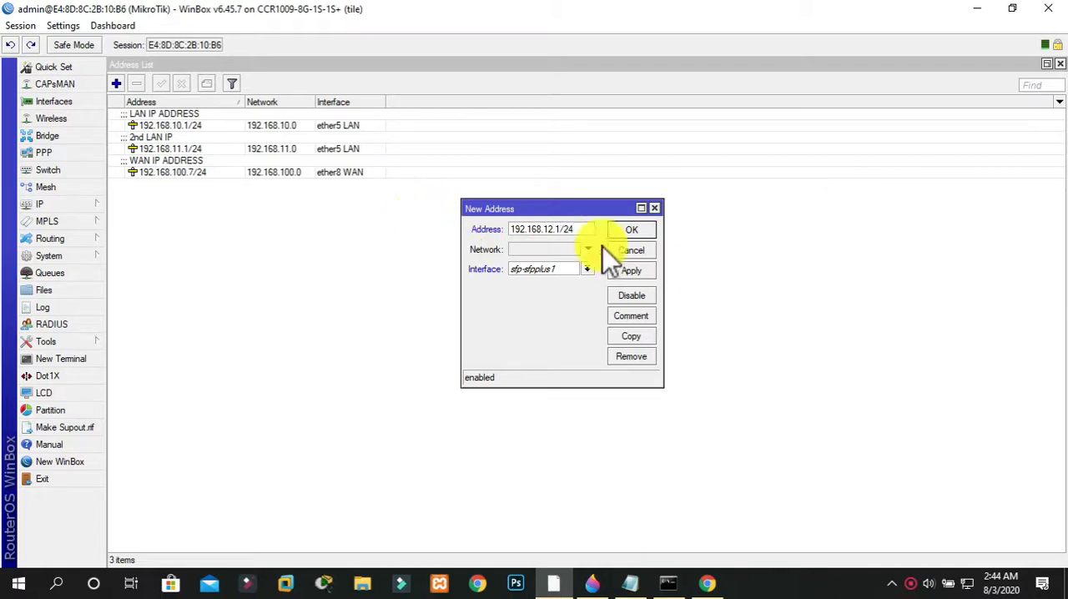
Assign the new address to the ether5 LAN interface and apply the entry
click(587, 269)
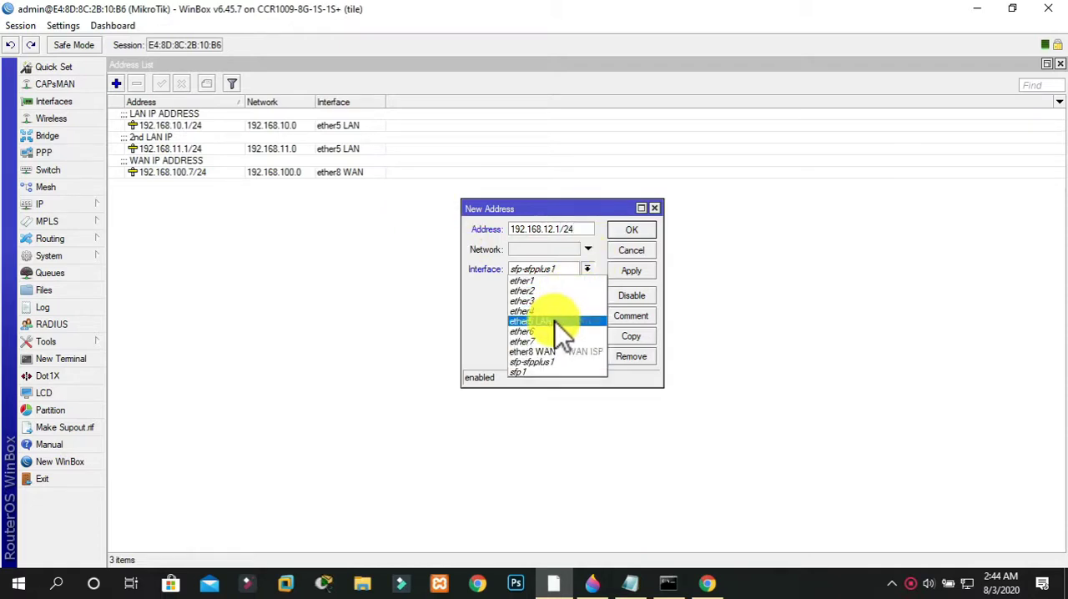
click(555, 322)
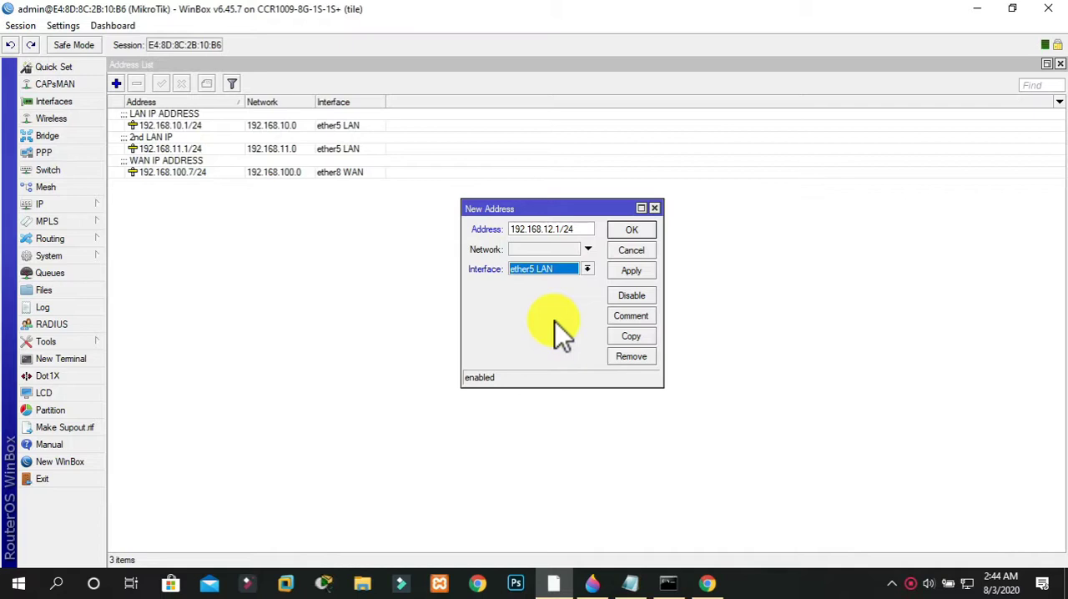
click(631, 270)
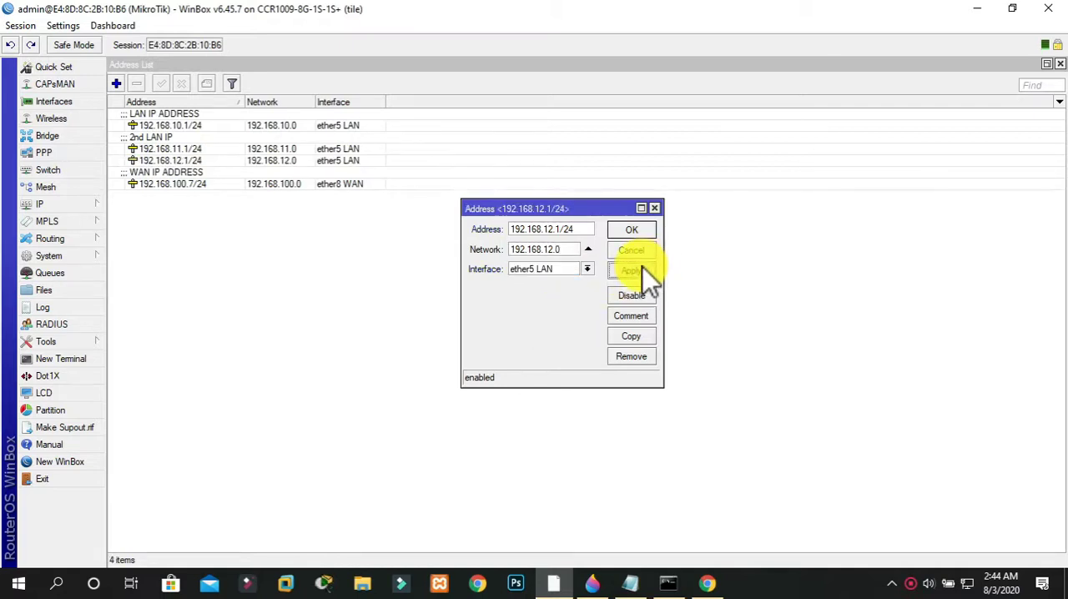
Add the comment "3rd LAN IP" to the 192.168.12.1/24 address, and save the entry
click(635, 321)
text(3)
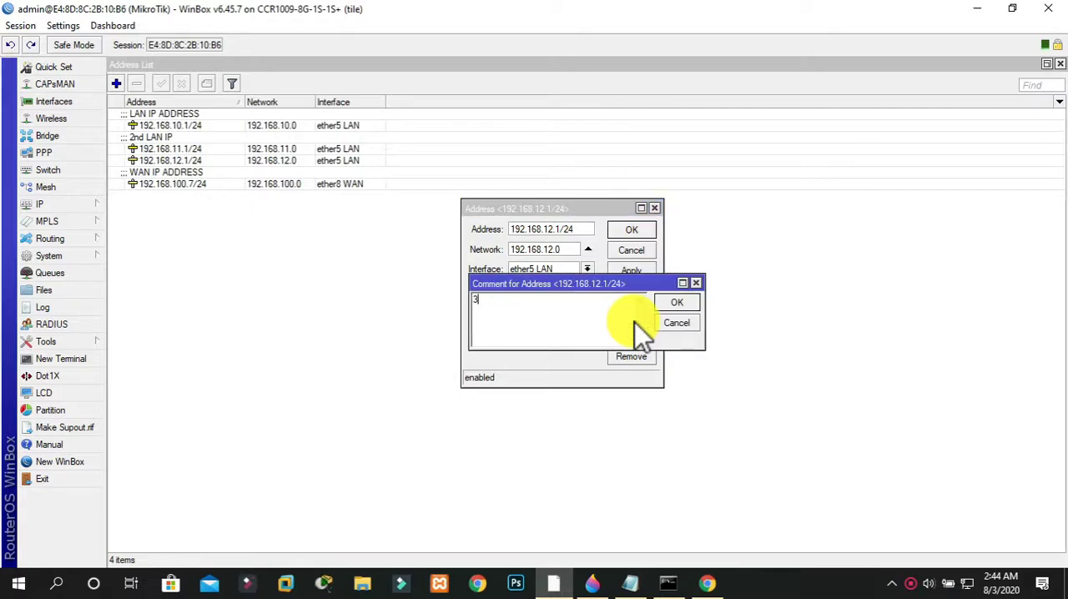
text(rd LAN IP)
click(679, 302)
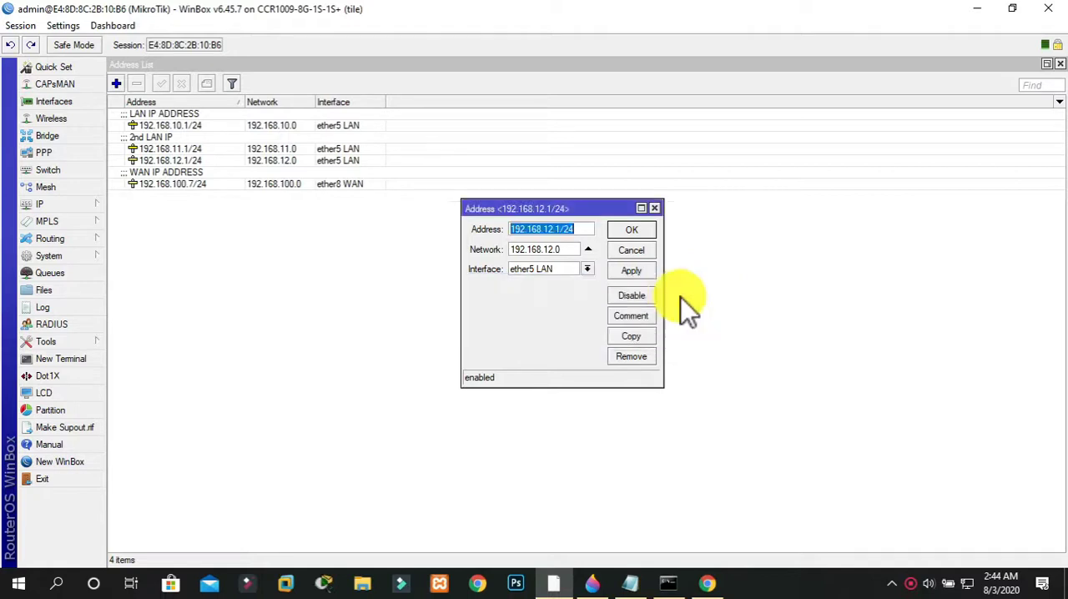
click(640, 232)
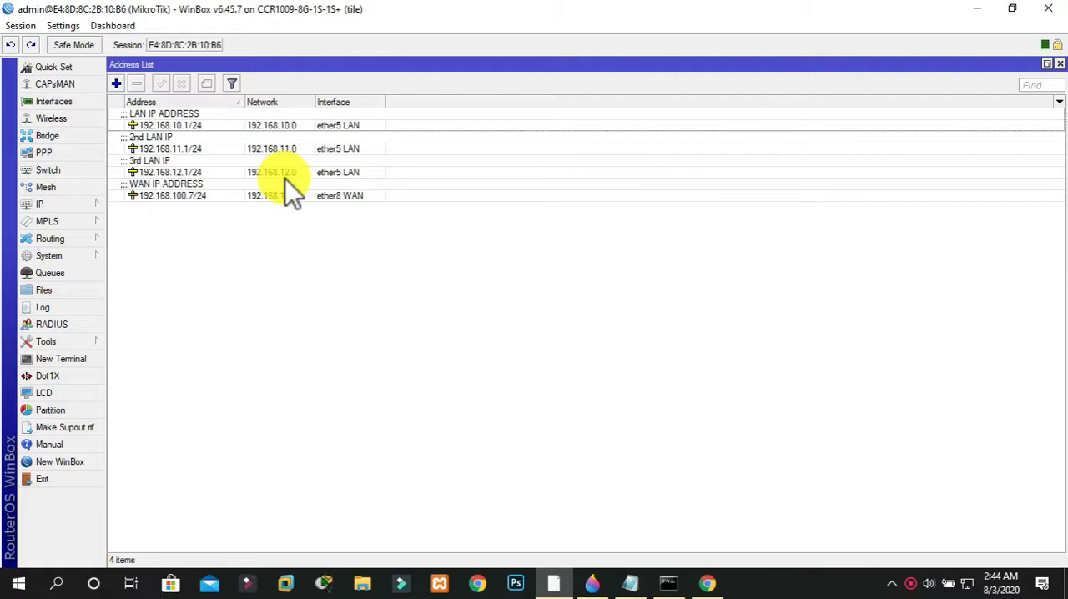
Review the simple queue list, and open the interface list to examine the LAN interface
click(73, 272)
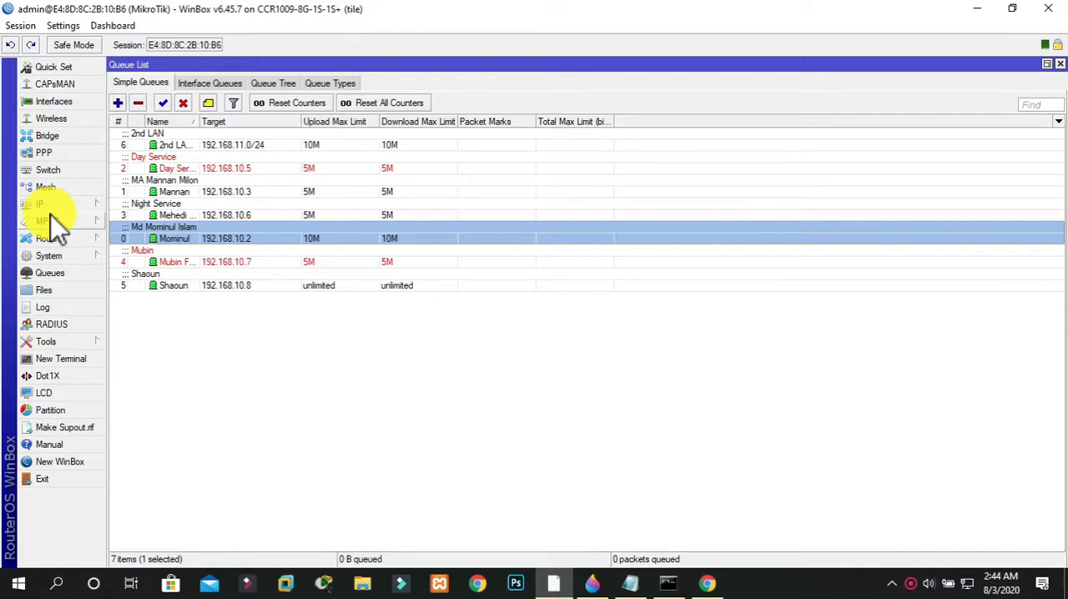
click(83, 103)
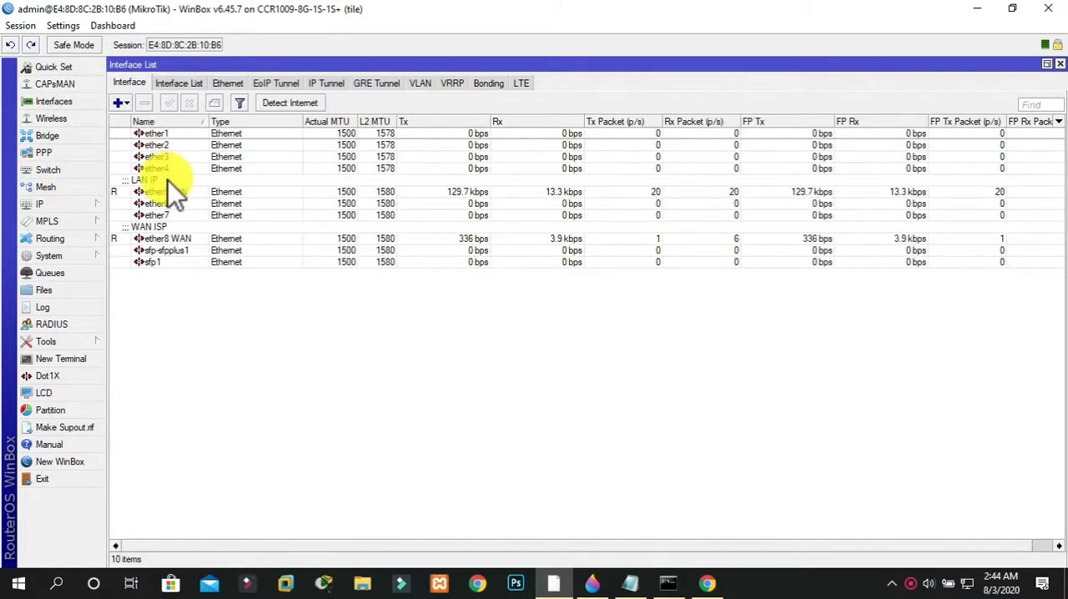
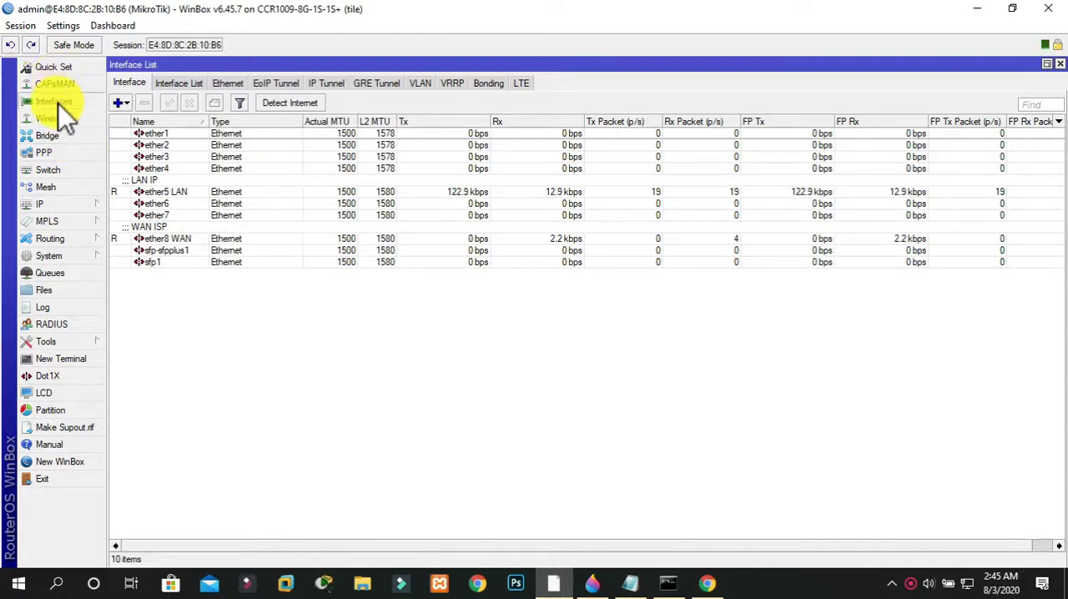
double_click(156, 187)
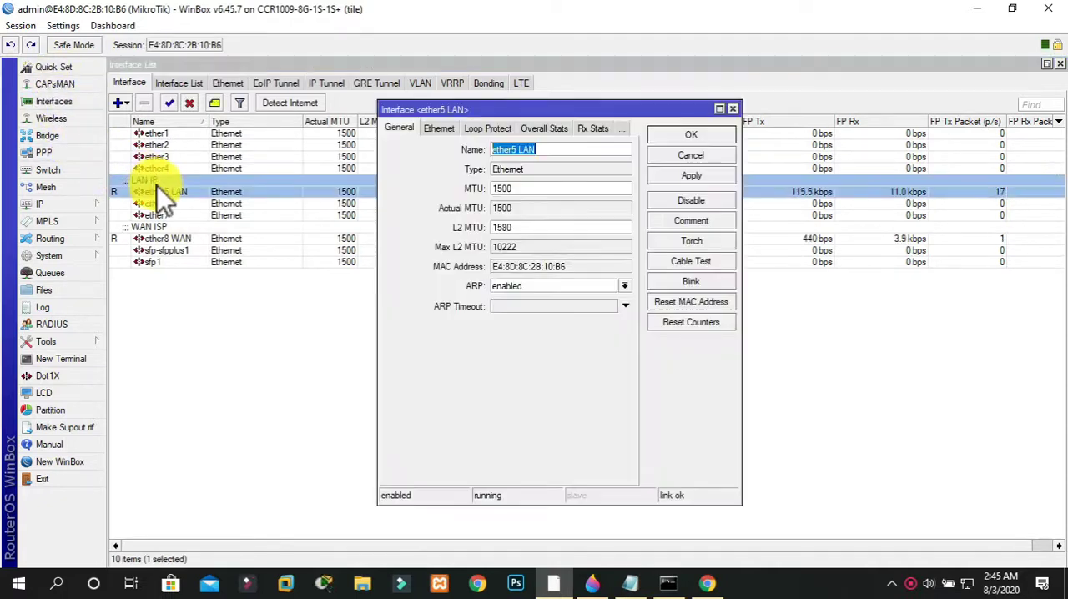
click(504, 289)
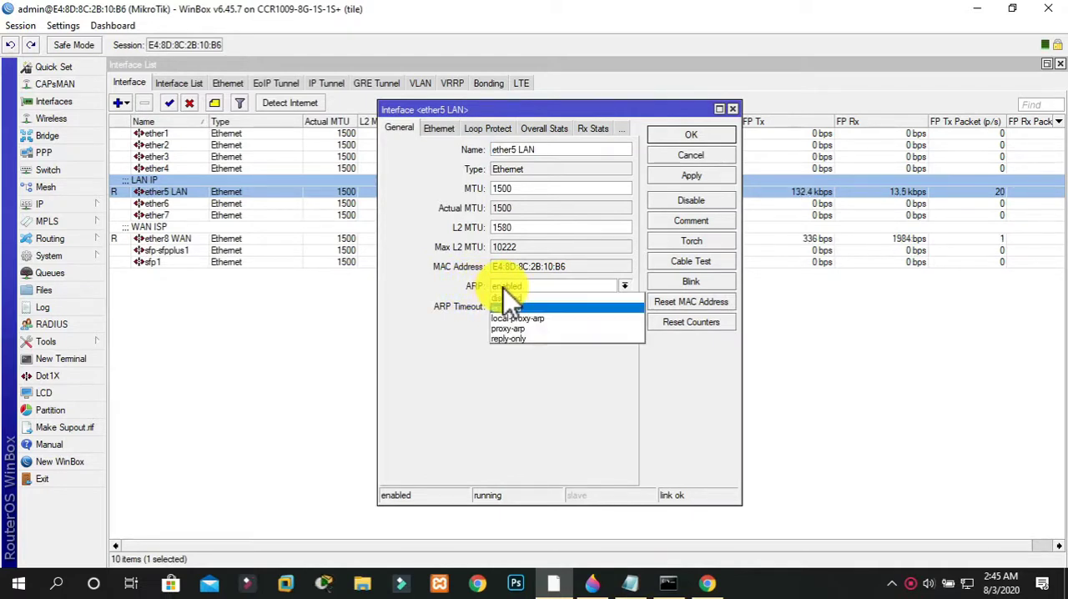
click(507, 336)
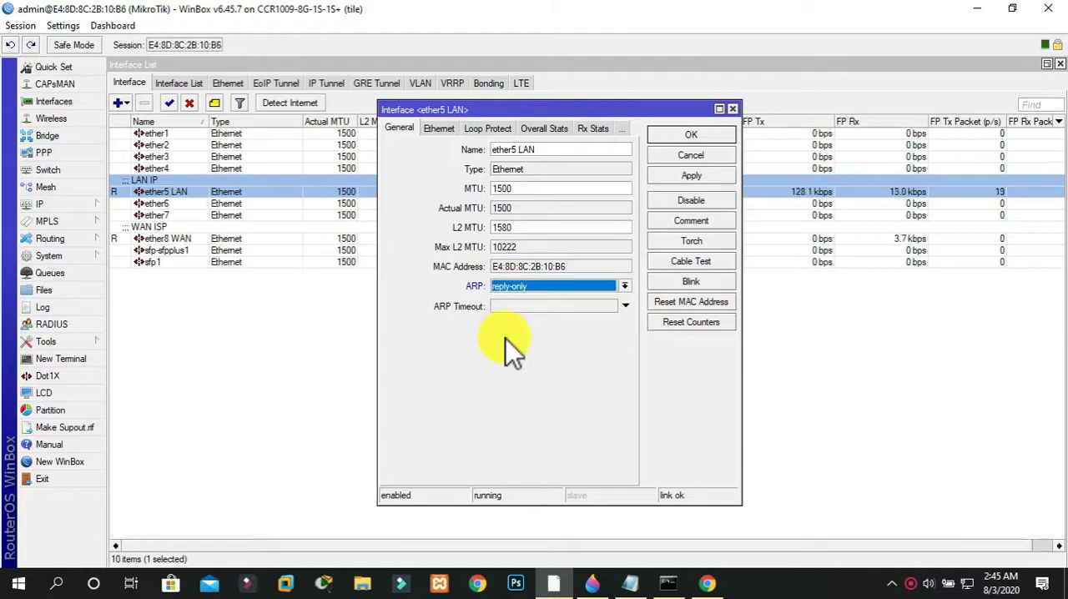
click(733, 111)
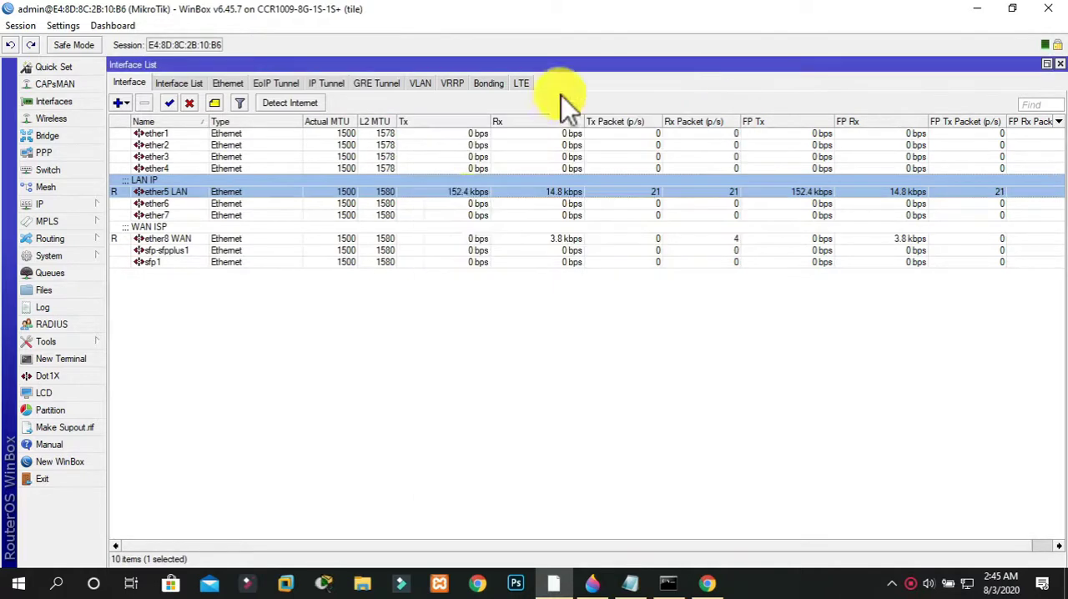
click(713, 582)
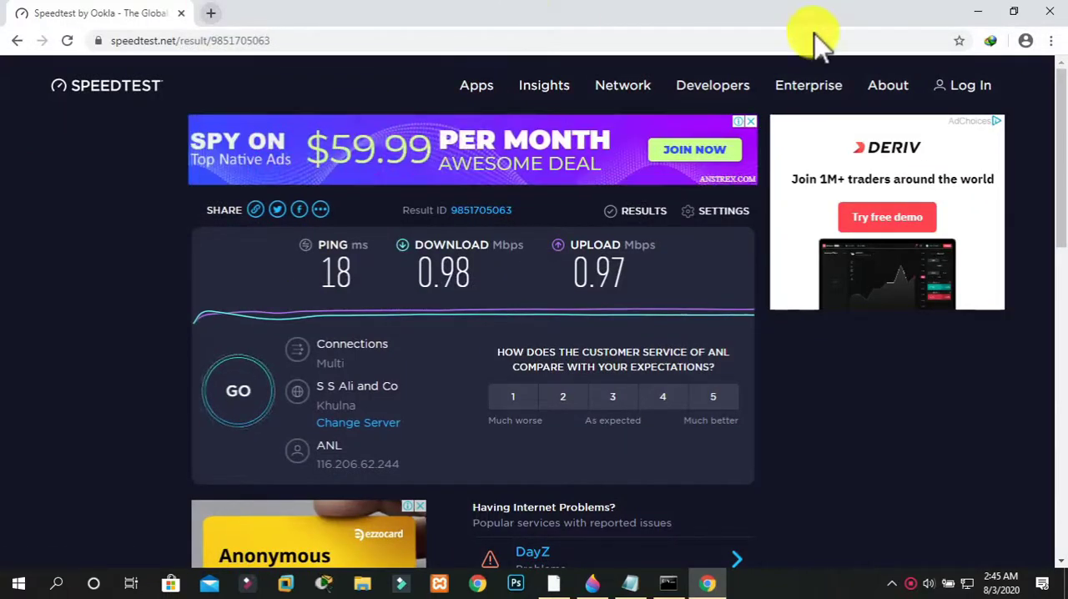
click(978, 12)
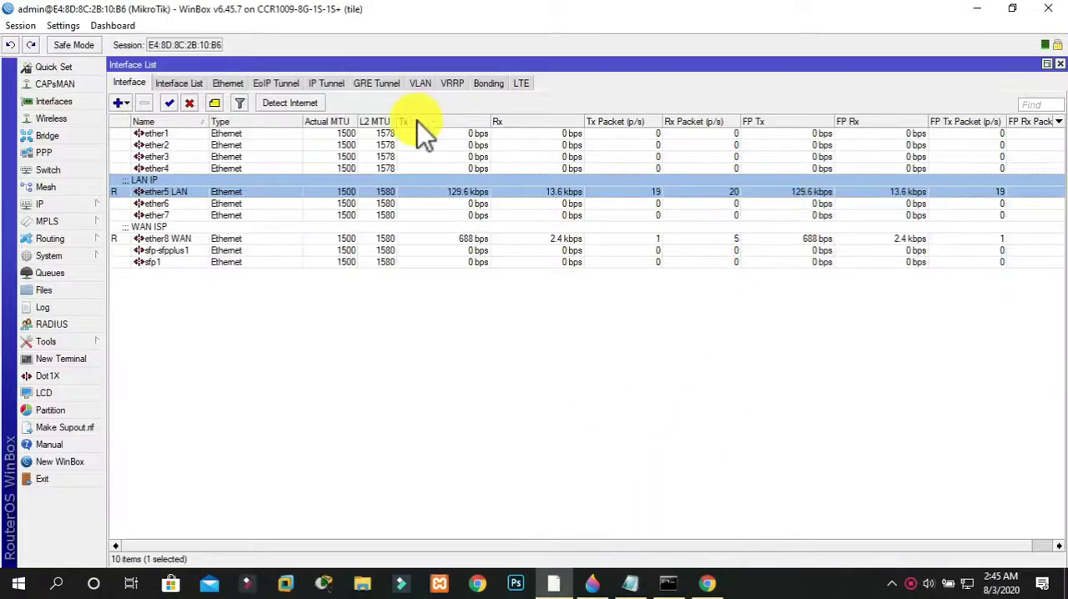
Set the ARP mode of the ether5 LAN interface to reply-only, apply it and save the interface
double_click(196, 192)
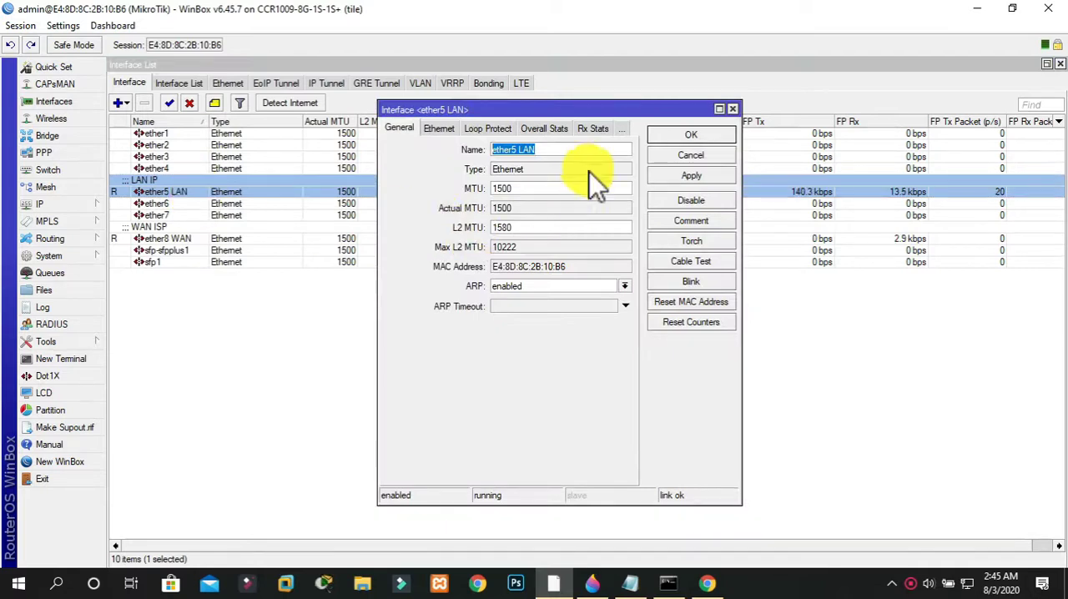
click(554, 283)
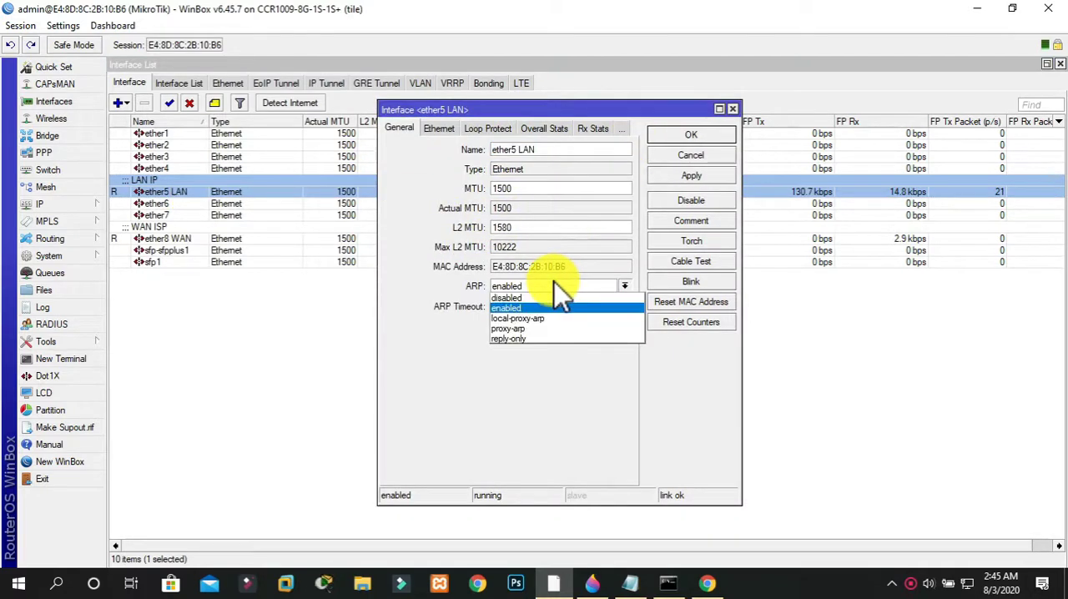
click(535, 337)
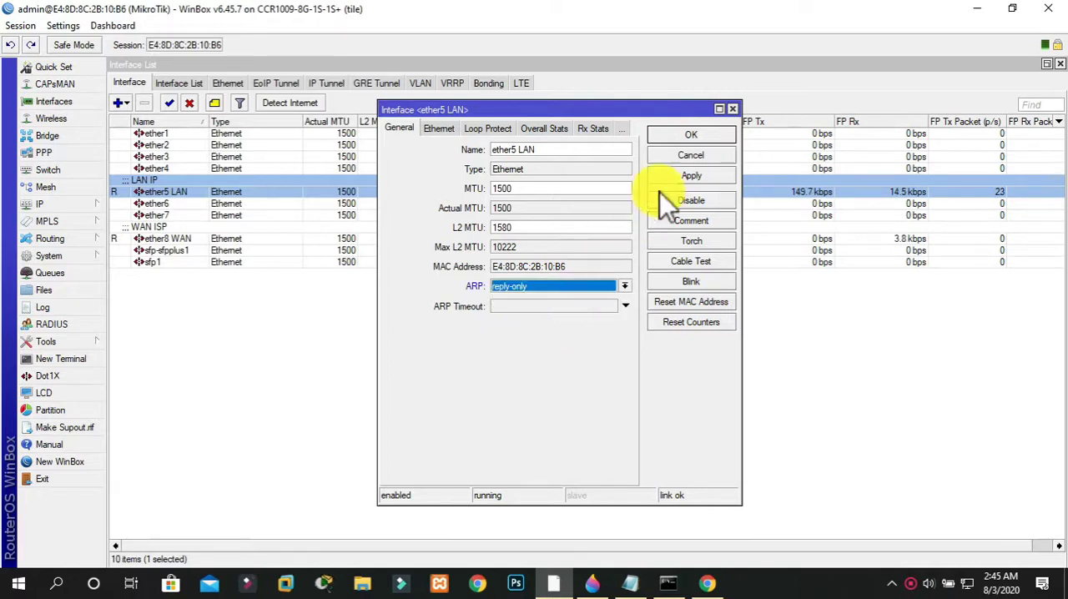
click(690, 180)
click(703, 137)
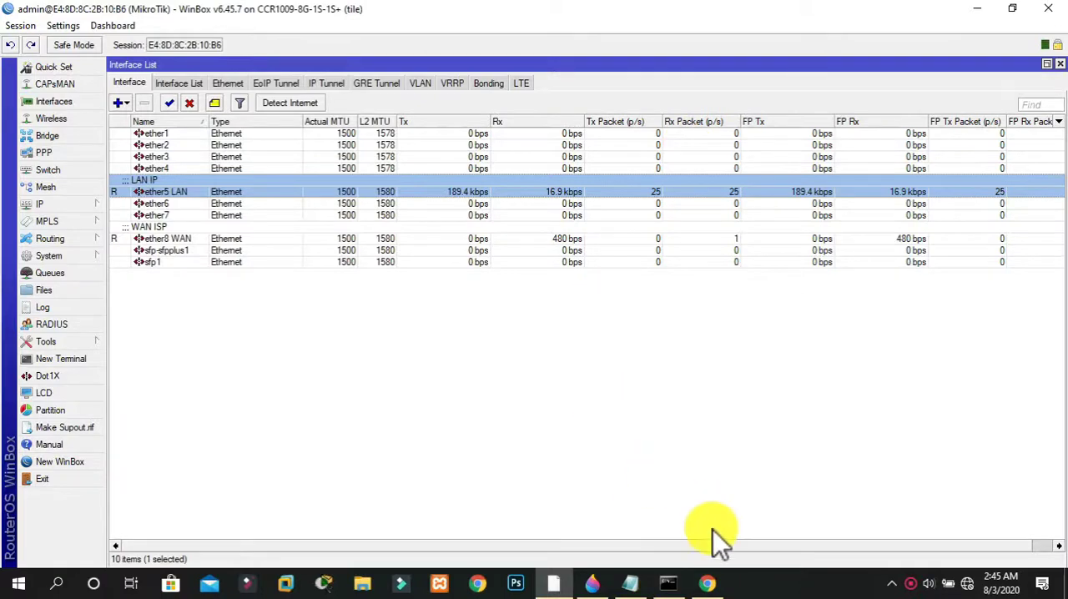
Switch to Chrome and test internet access by running a Google search for "gogole" in a new tab
click(708, 582)
key(ctrl+t)
text(g)
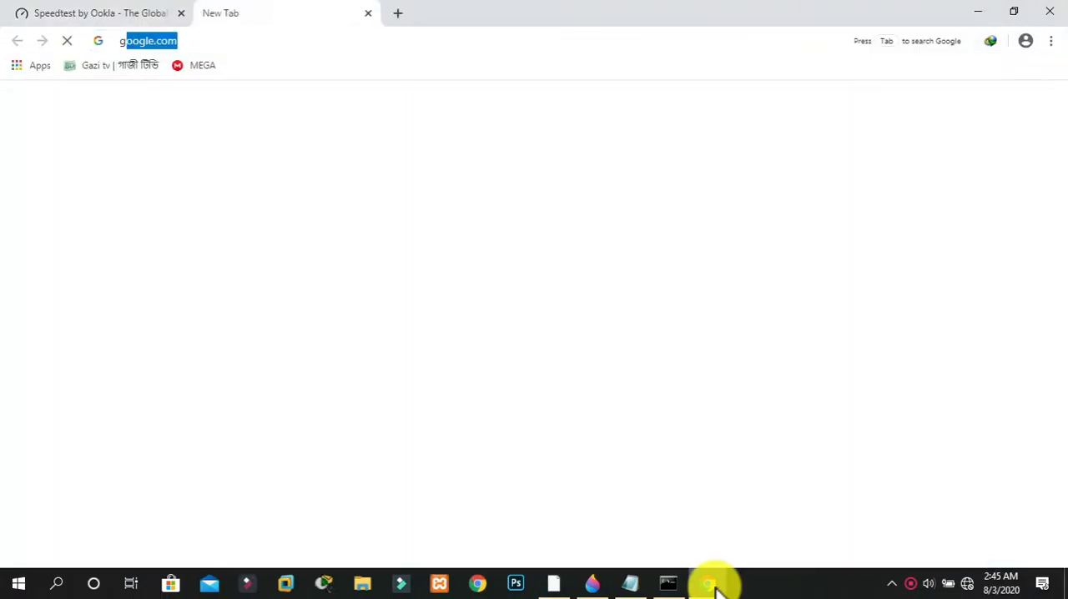
text(og)
key(Return)
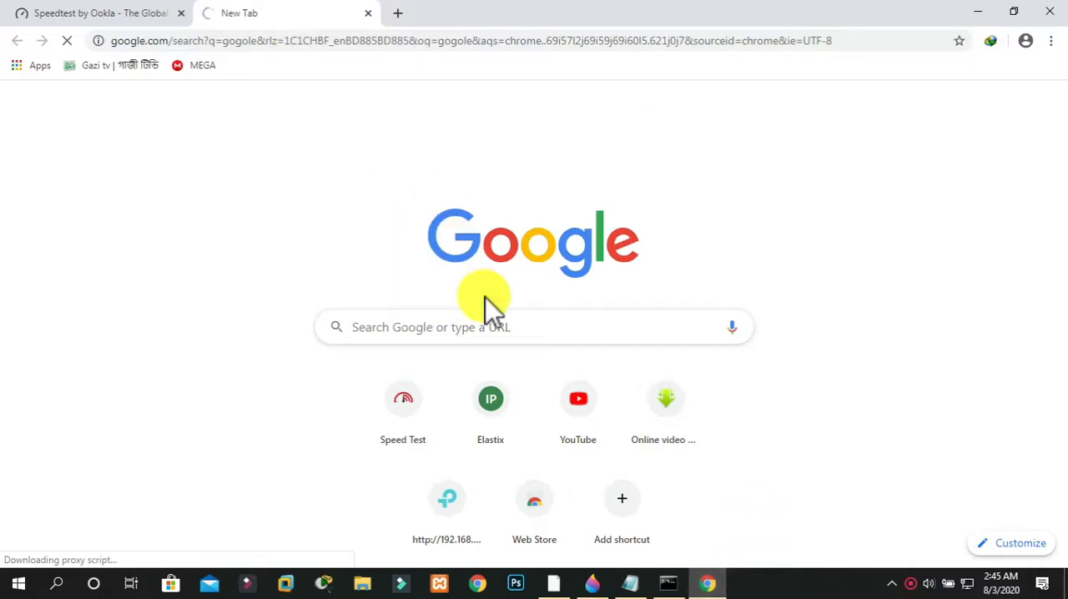
Repeat the ping to 8.8.8.8 in the Command Prompt to test connectivity, and return to WinBox
click(670, 582)
key(Up)
key(Return)
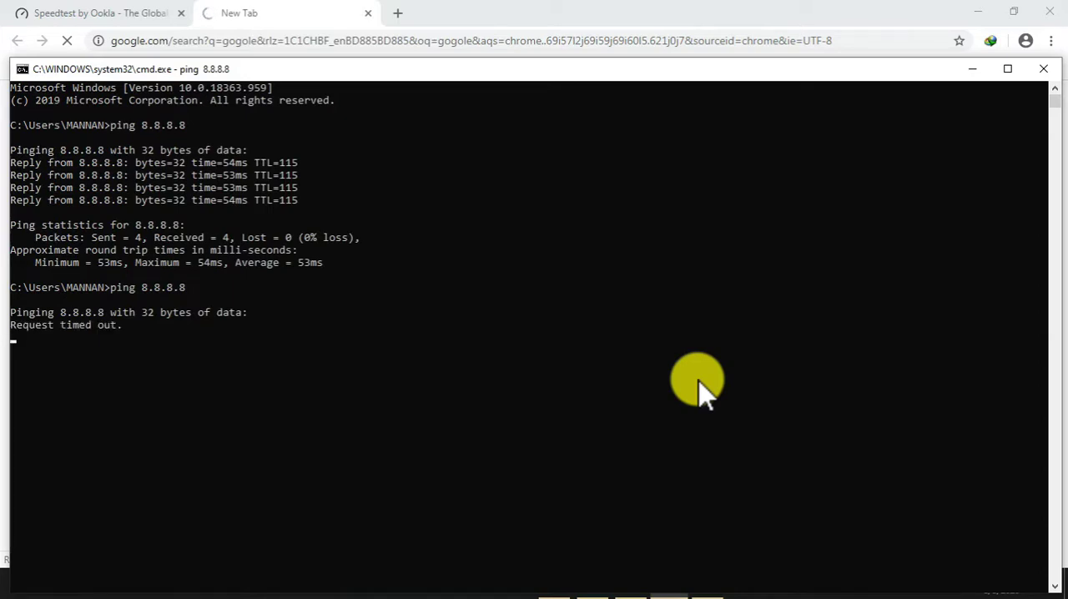
click(972, 70)
click(553, 584)
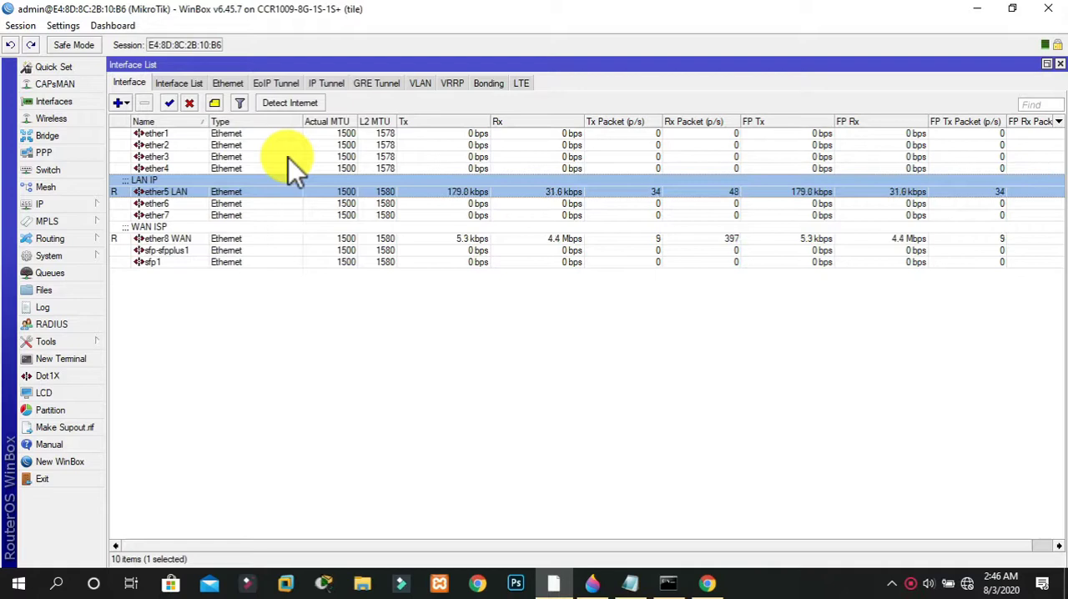
Open the Windows network connection details of the Ethernet adapter and examine its physical address and IPv4 address
right_click(967, 582)
click(966, 567)
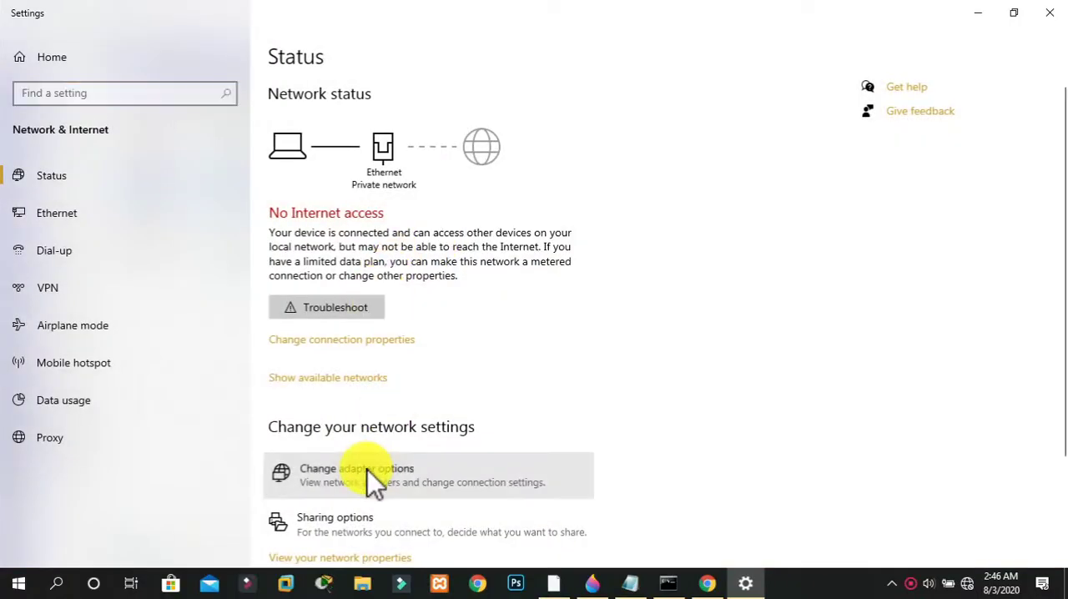
click(368, 470)
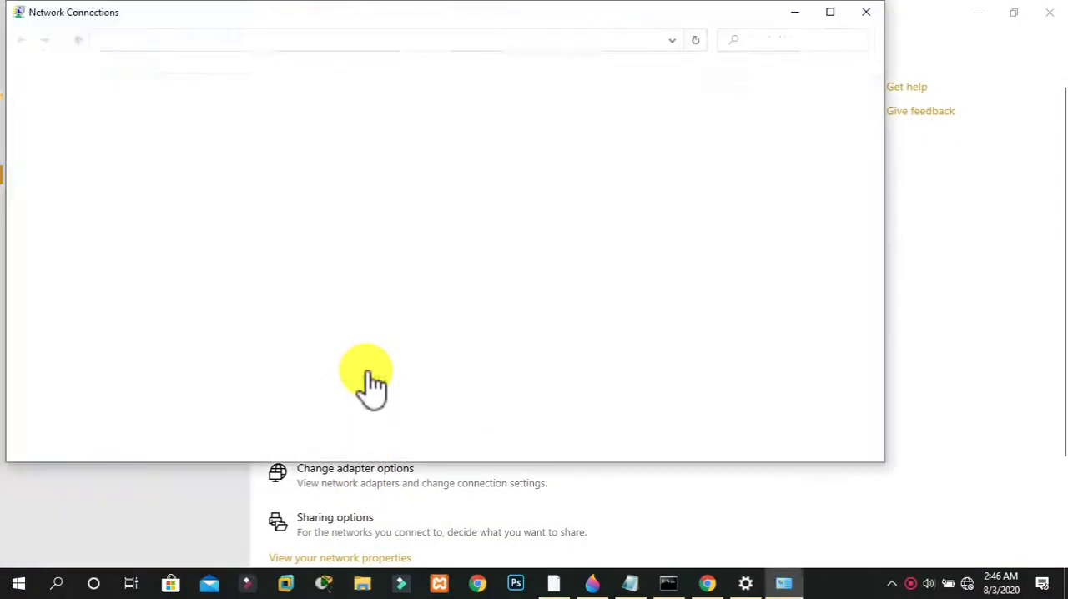
double_click(124, 119)
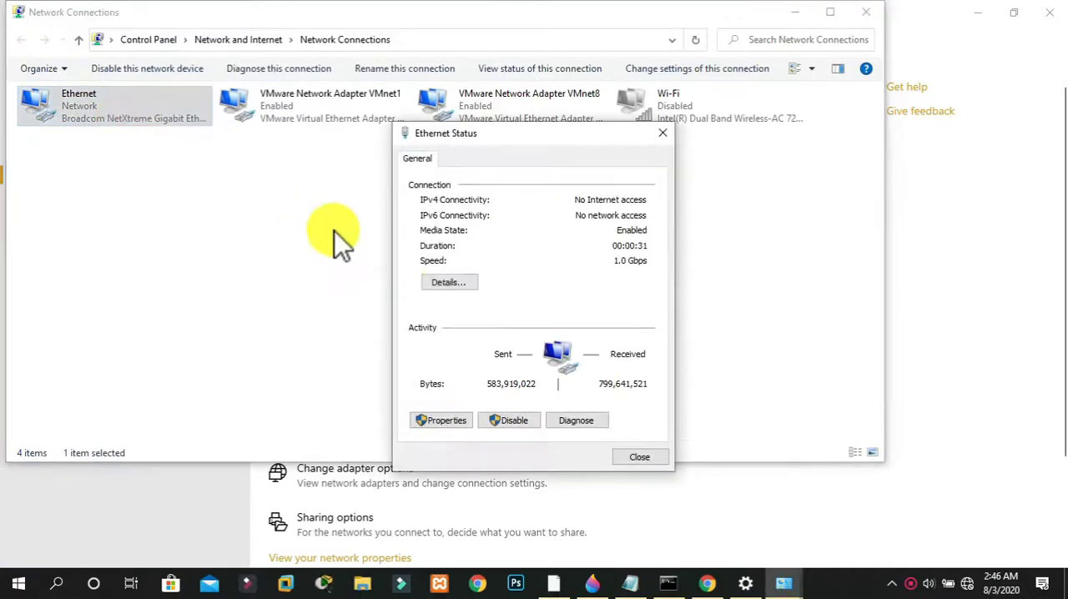
click(449, 282)
click(521, 244)
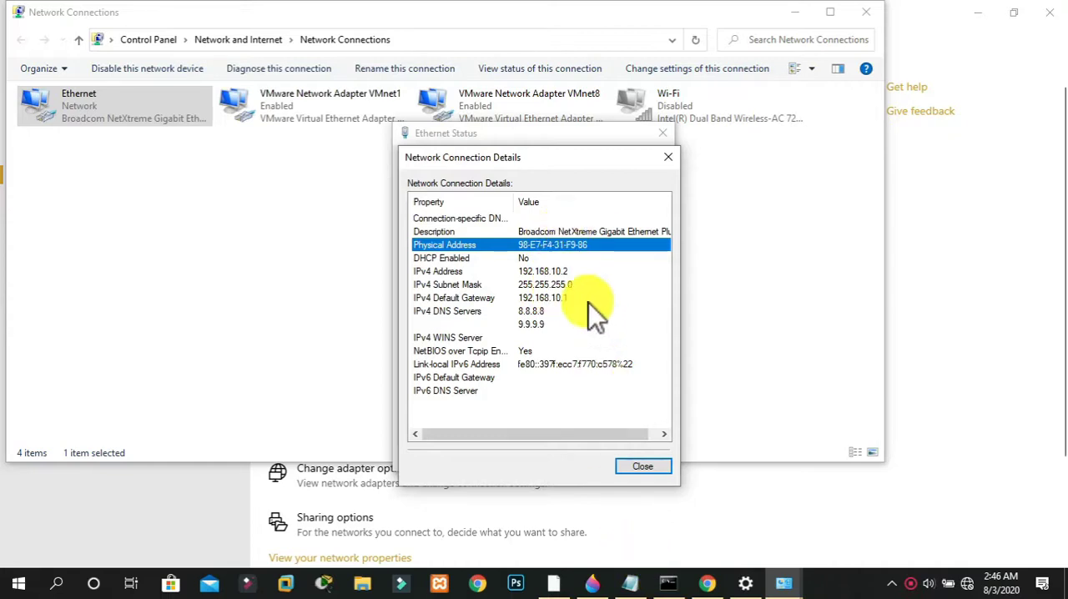
drag(519, 156, 372, 116)
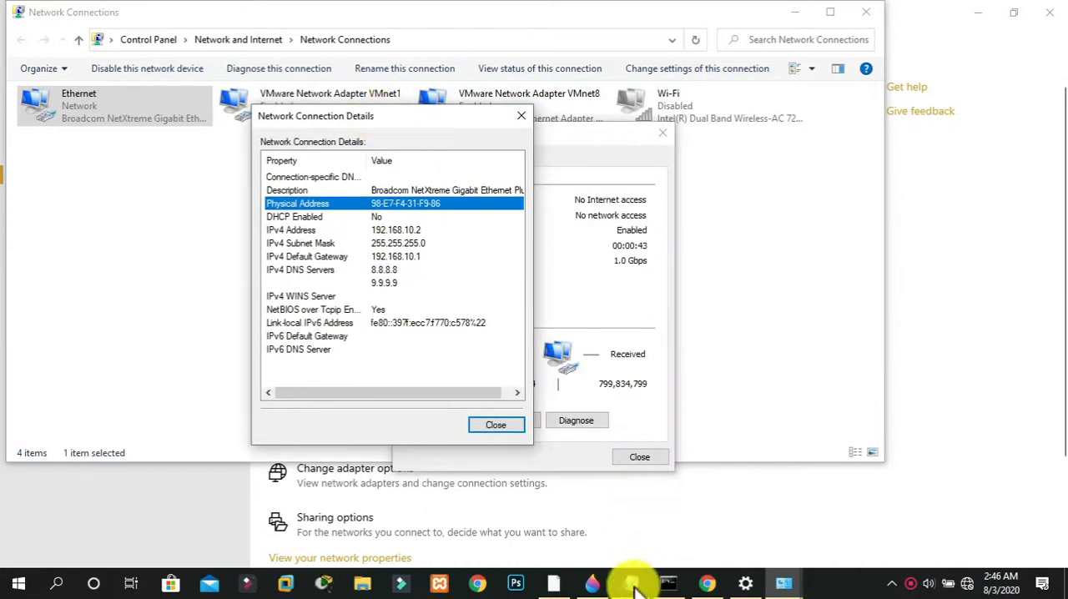
Switch to WinBox, open the router's ARP list and start a new ARP entry
click(553, 574)
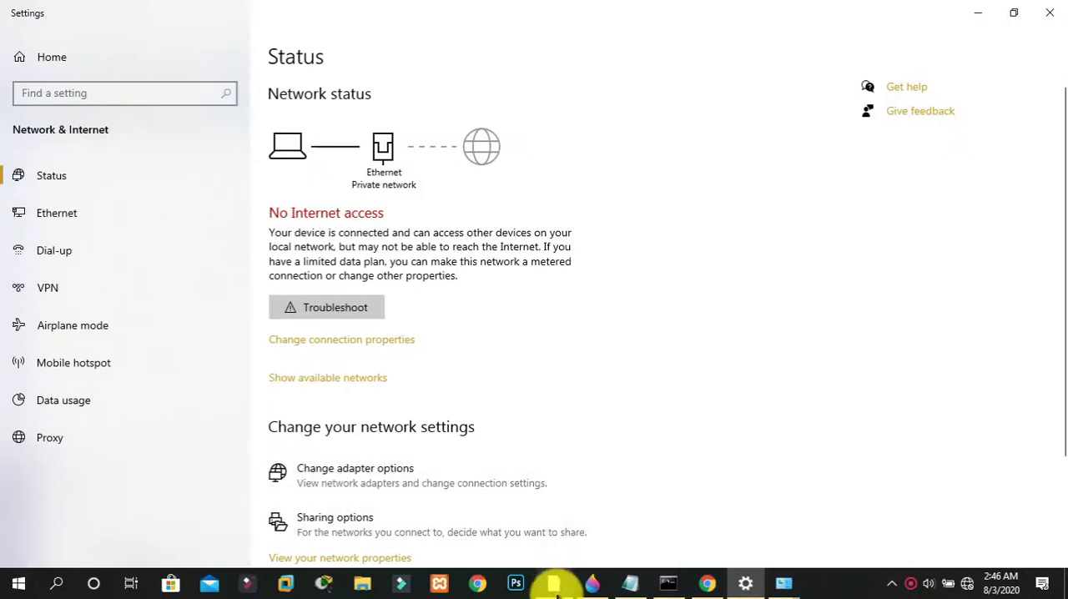
click(553, 584)
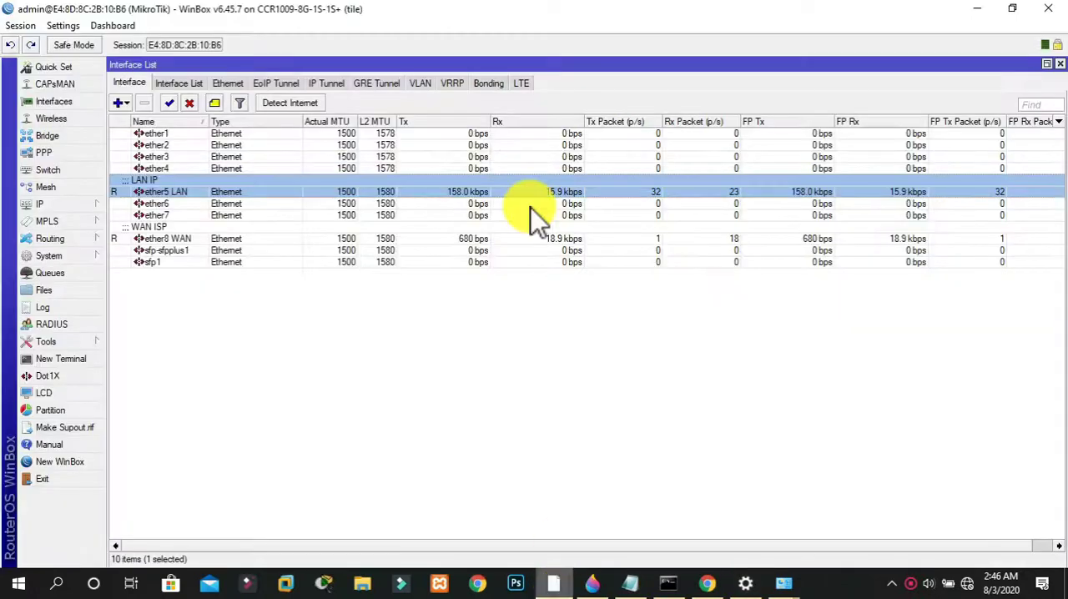
click(41, 203)
click(120, 146)
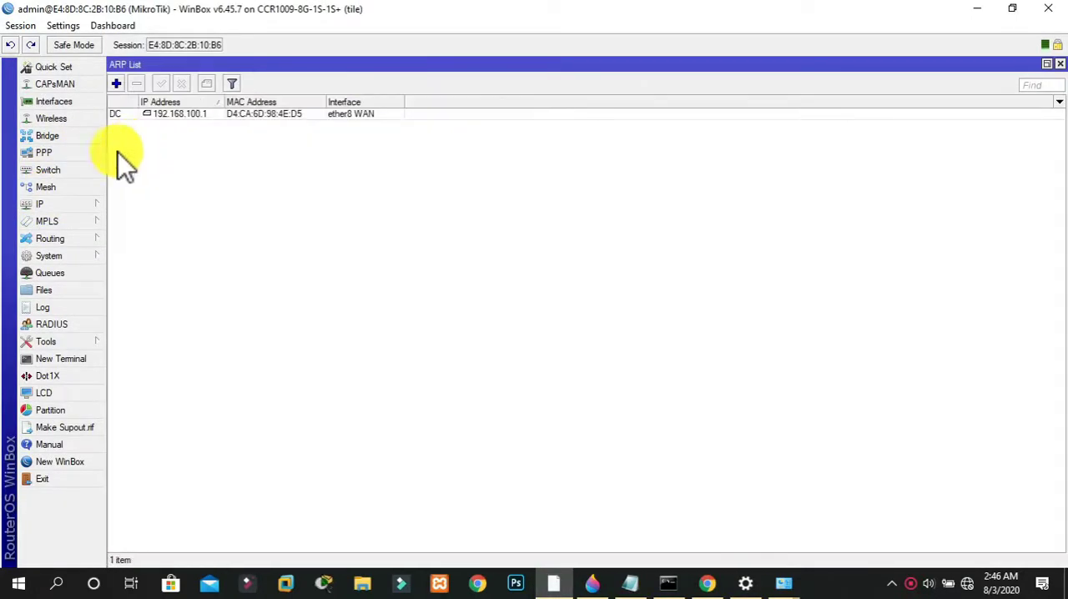
click(62, 207)
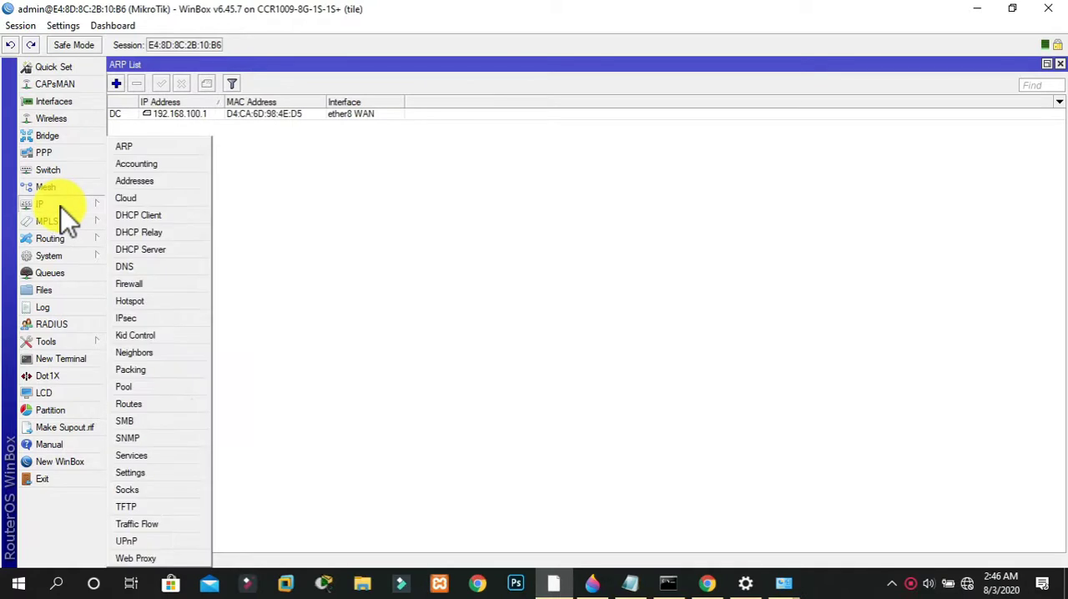
click(145, 151)
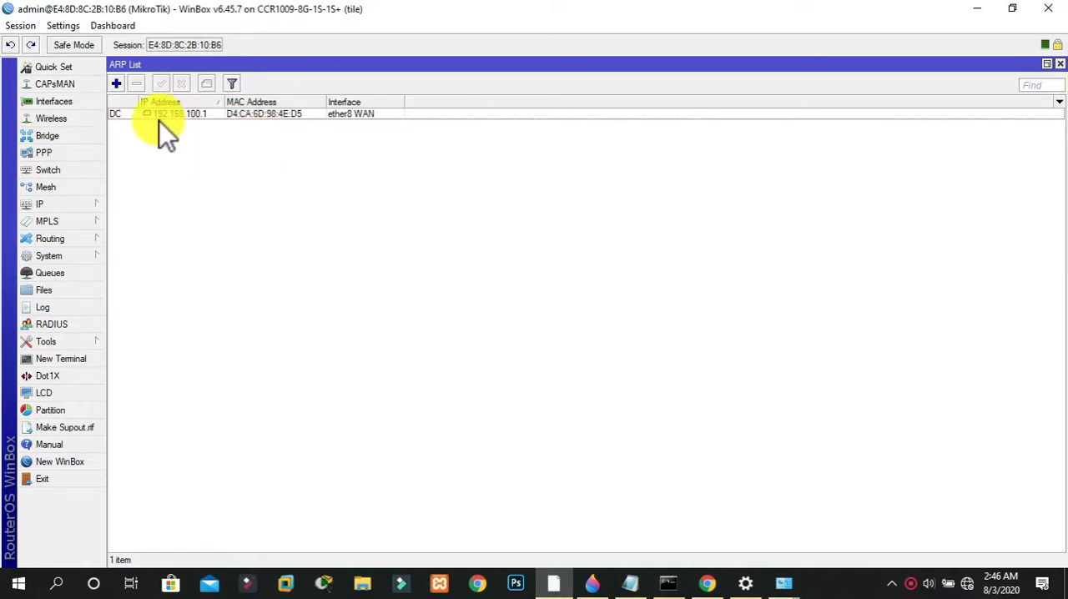
click(117, 85)
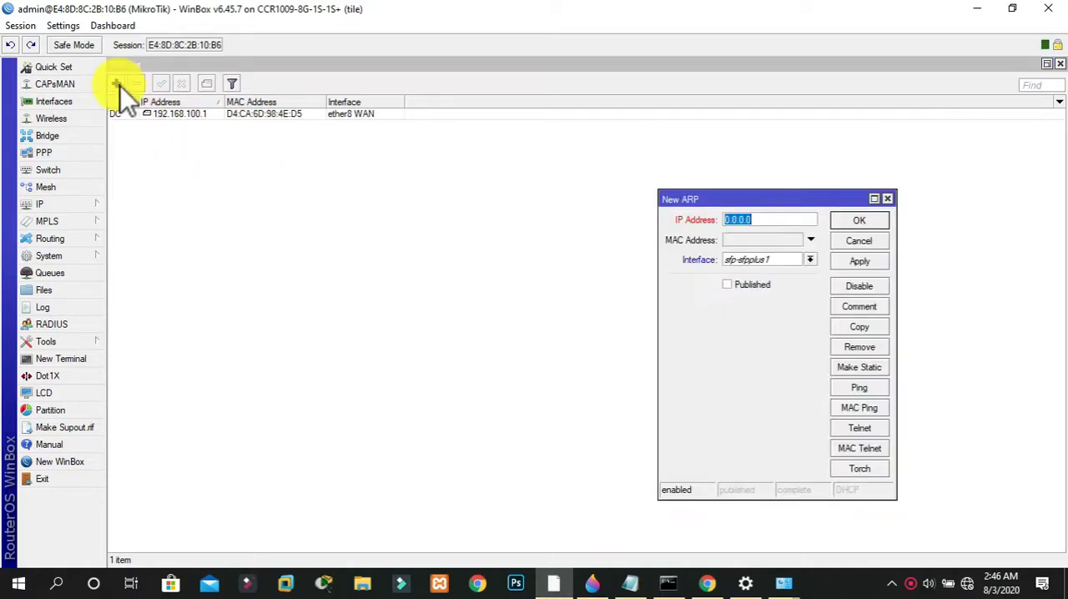
Bring the Ethernet connection details up beside the new ARP entry to read the PC's IPv4 and physical addresses
click(745, 583)
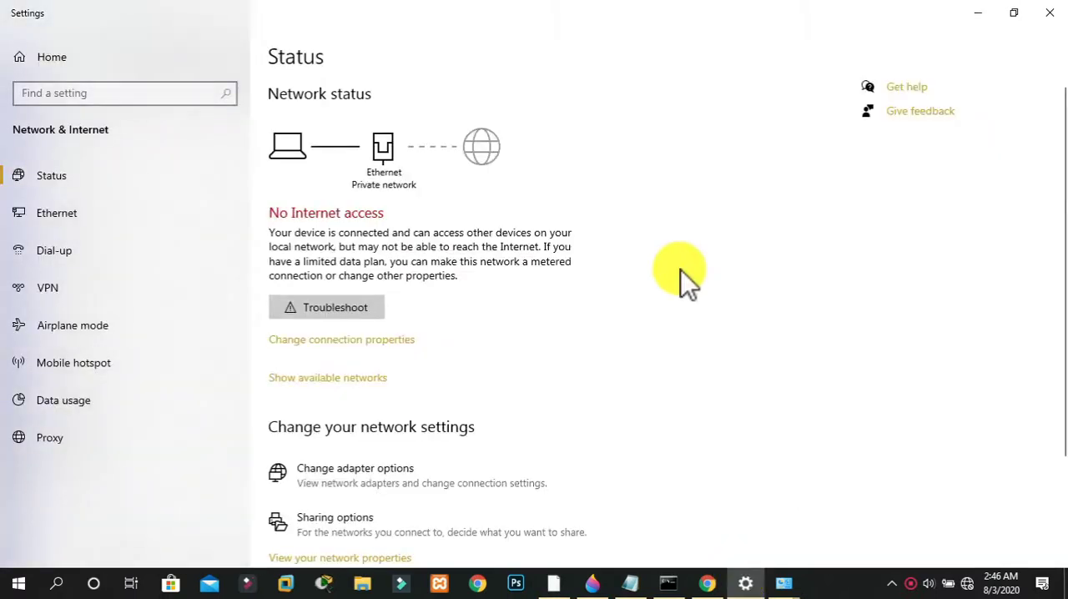
mouse_move(782, 581)
click(854, 508)
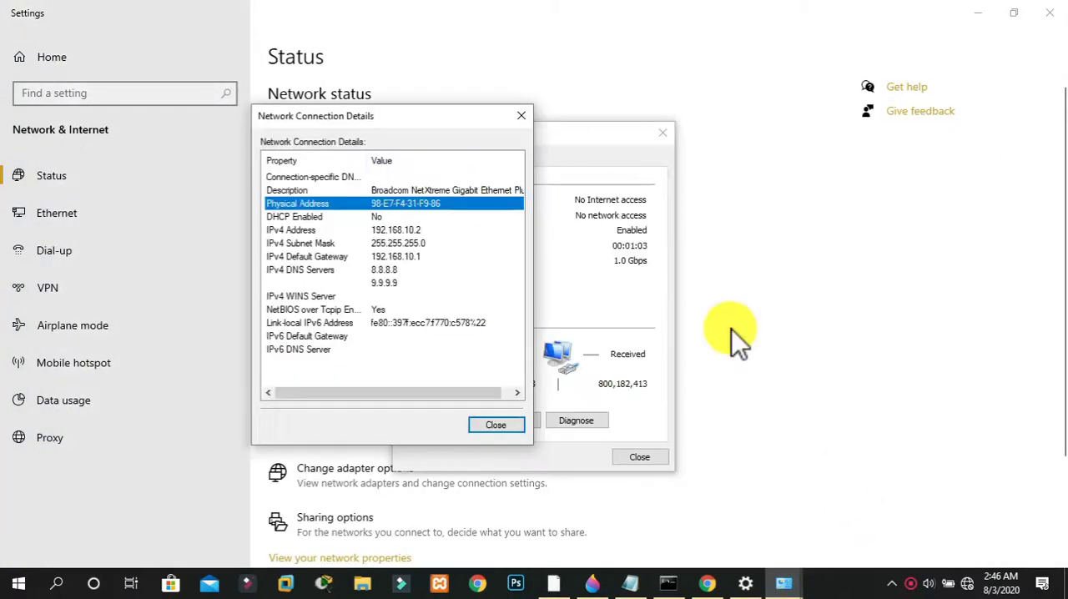
click(553, 584)
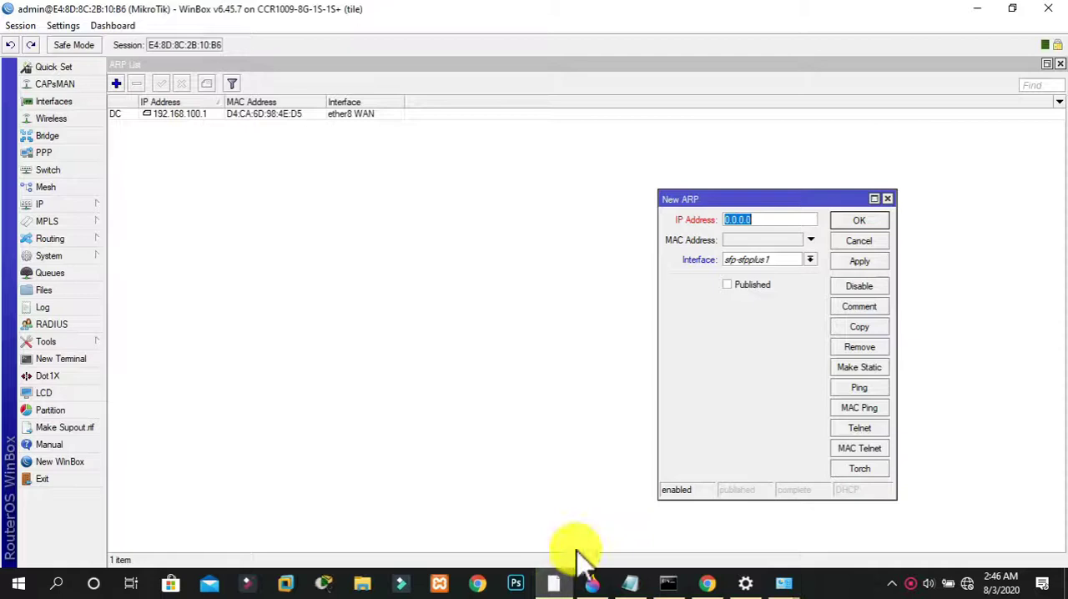
mouse_move(788, 576)
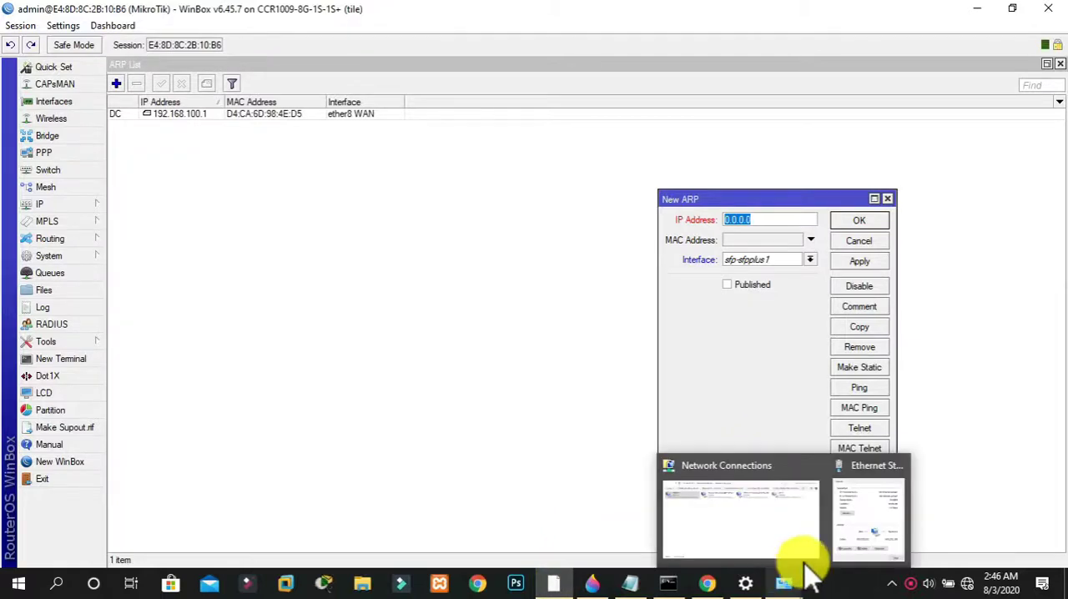
click(871, 519)
drag(725, 207, 747, 185)
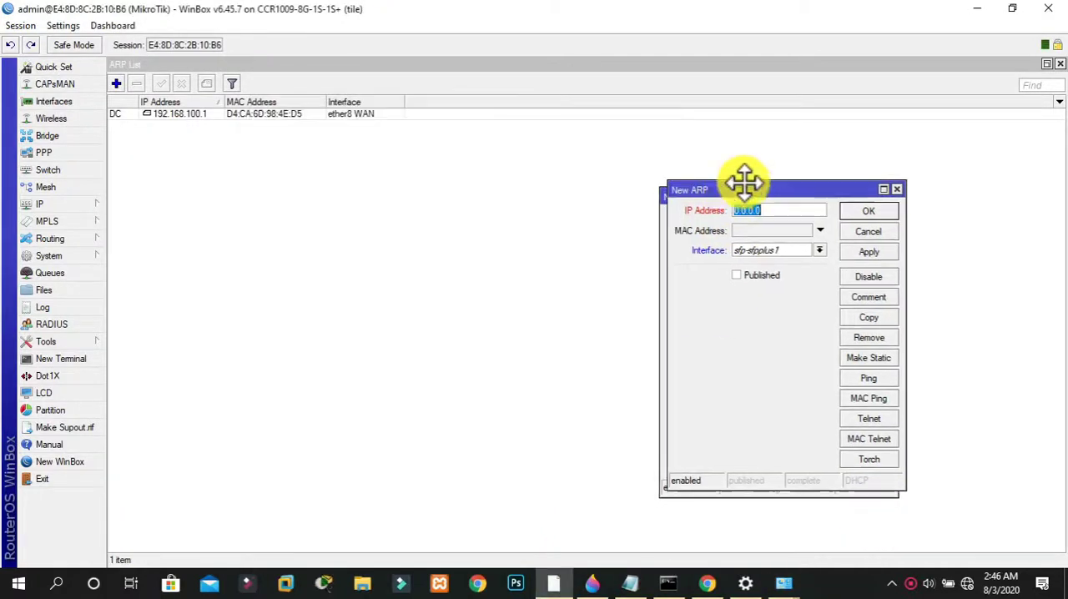
mouse_move(785, 588)
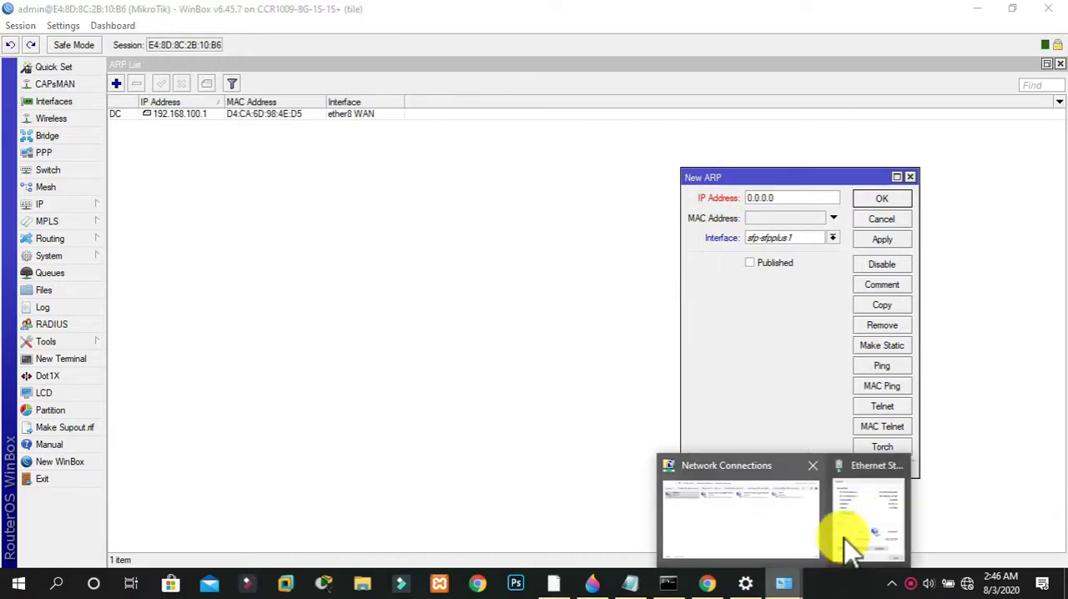
click(864, 522)
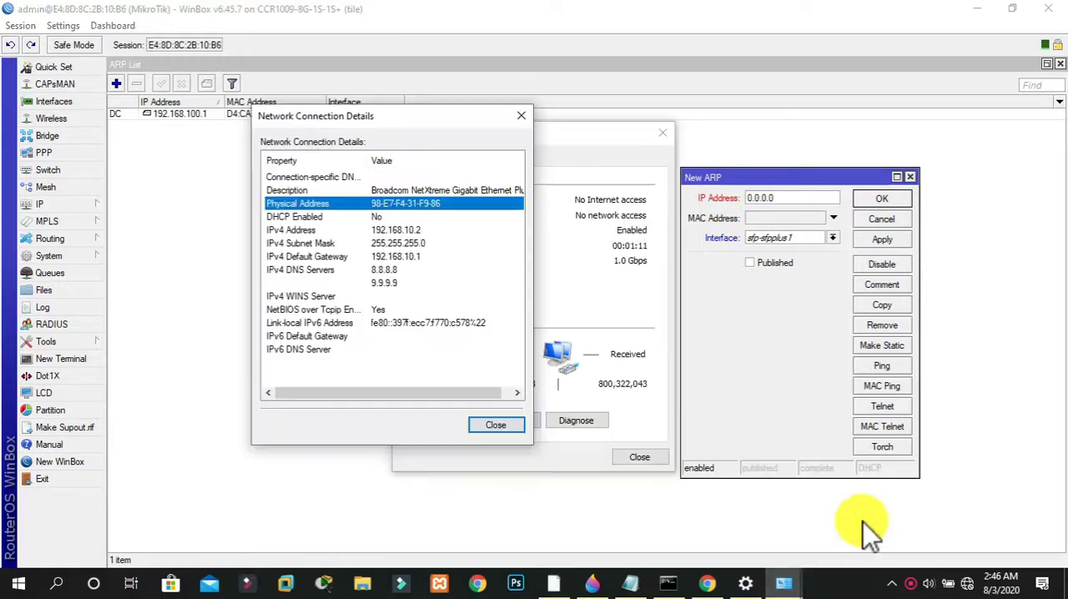
Set the IP address of the new ARP entry to 192.168.10.2
click(784, 197)
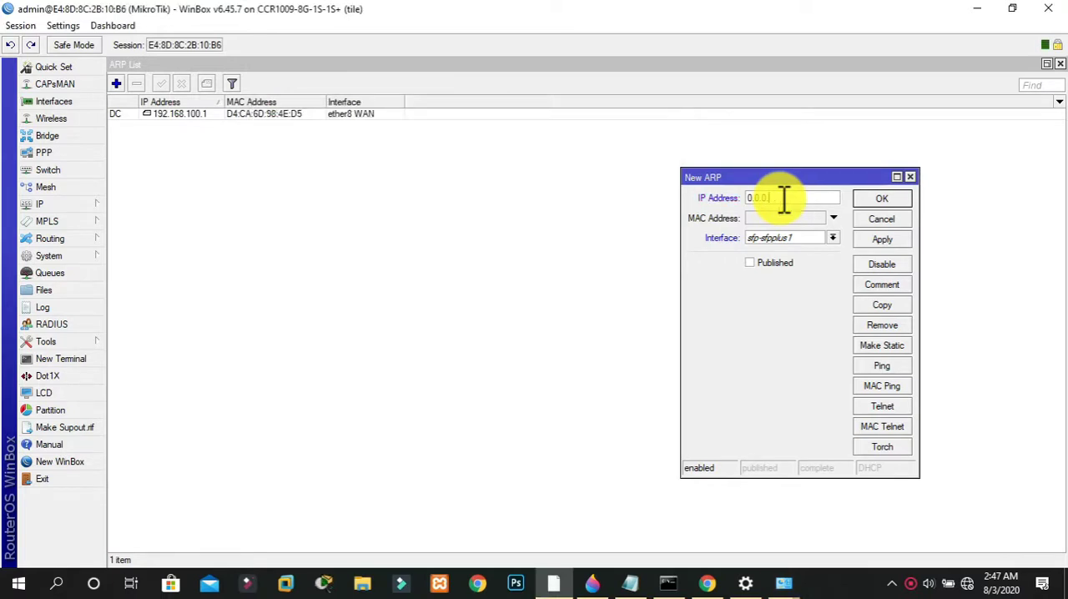
text(192.168.10.2)
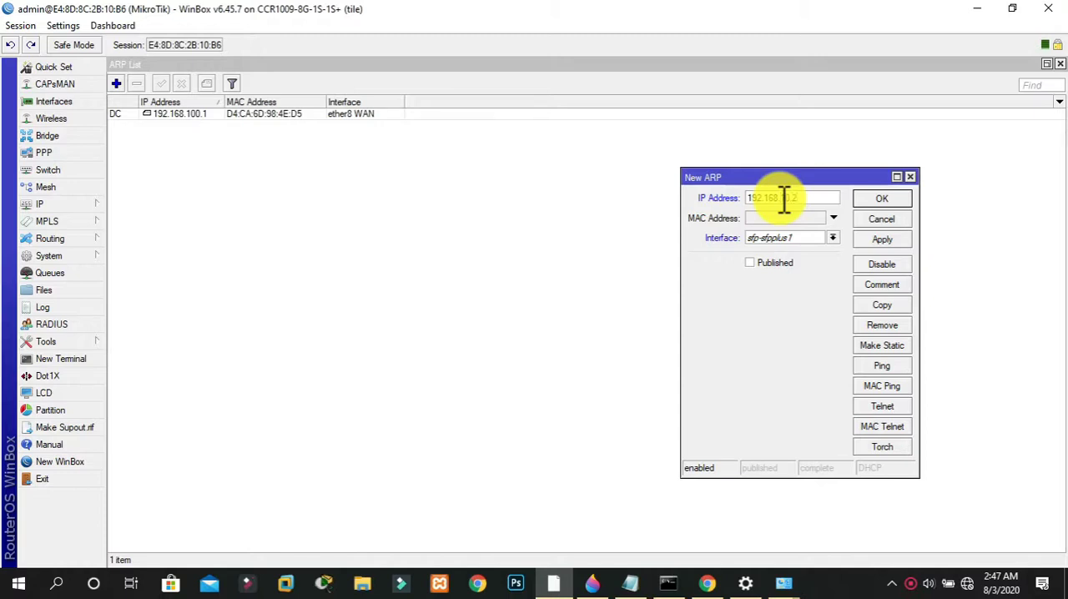
key(Tab)
Enable the new ARP entry's MAC address and enter the first six digits of the PC's physical address, 98e7f4, consulting the Ethernet connection details
click(833, 217)
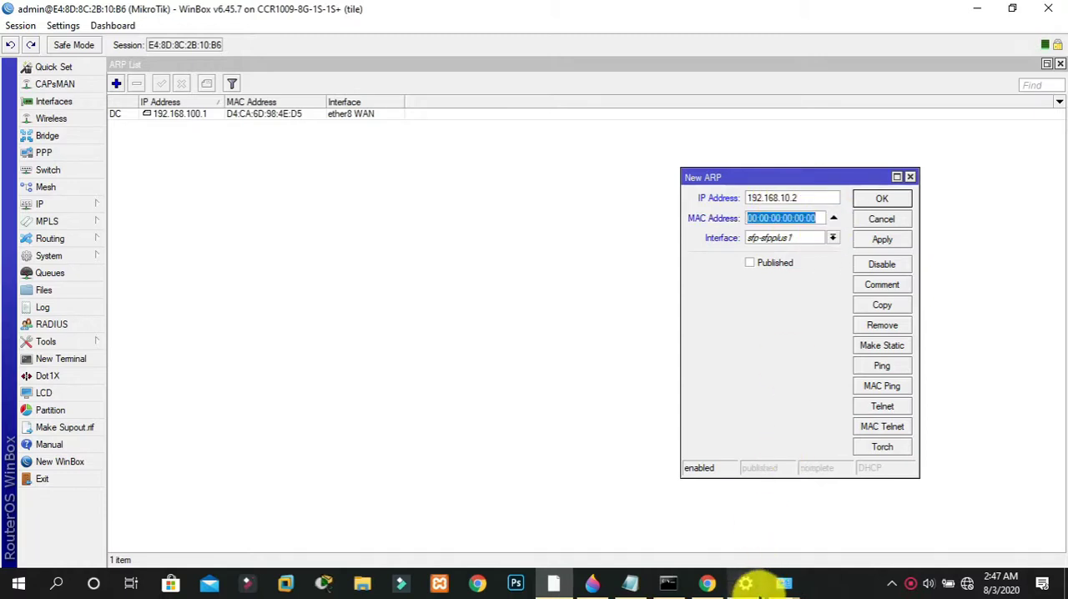
mouse_move(788, 580)
click(846, 537)
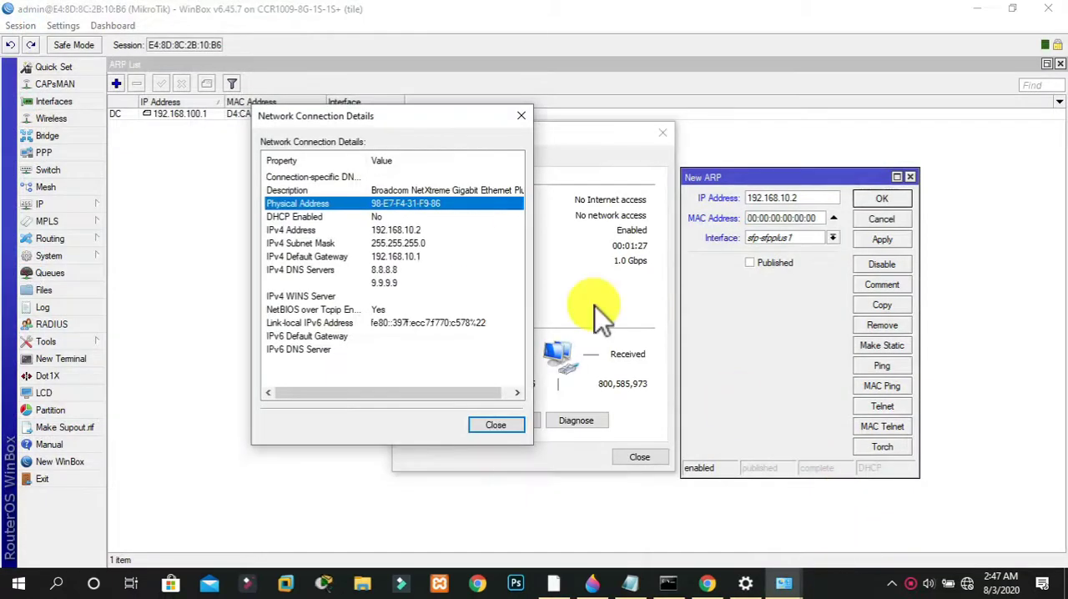
click(824, 219)
drag(824, 219, 680, 231)
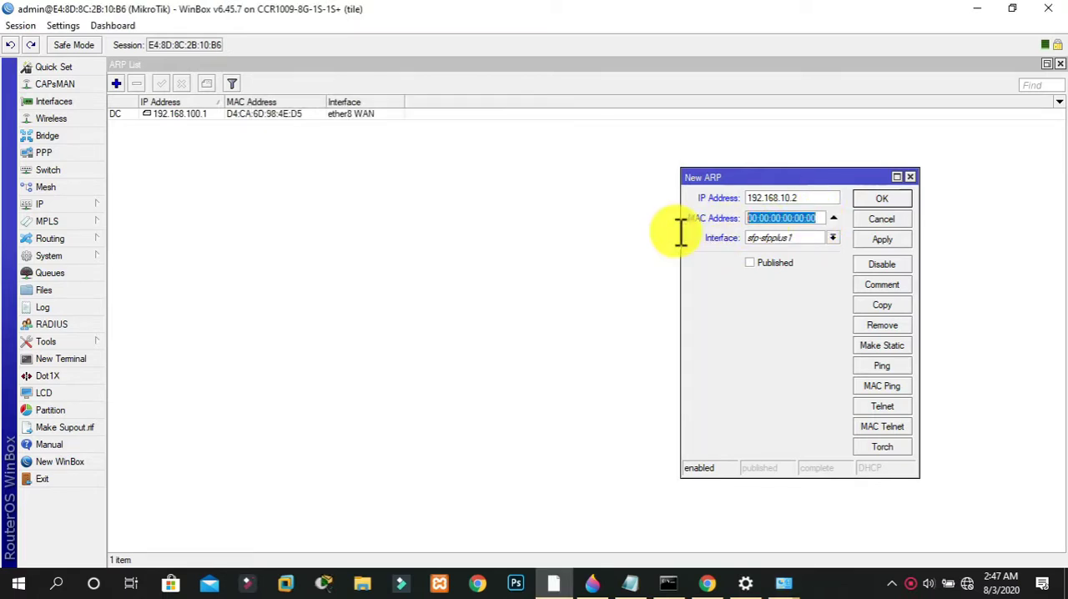
text(98)
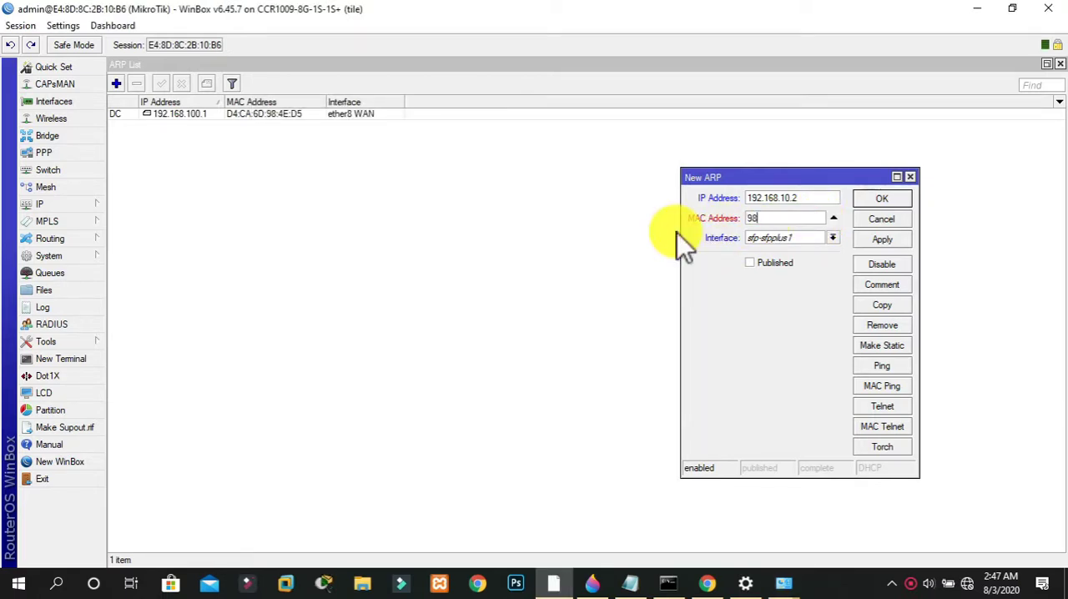
mouse_move(787, 580)
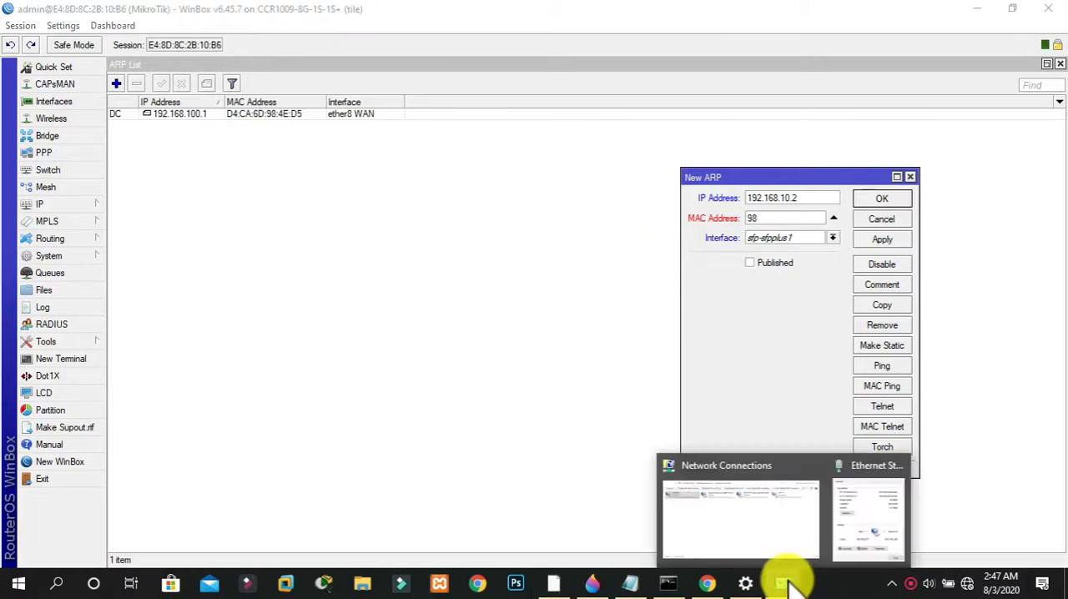
click(891, 513)
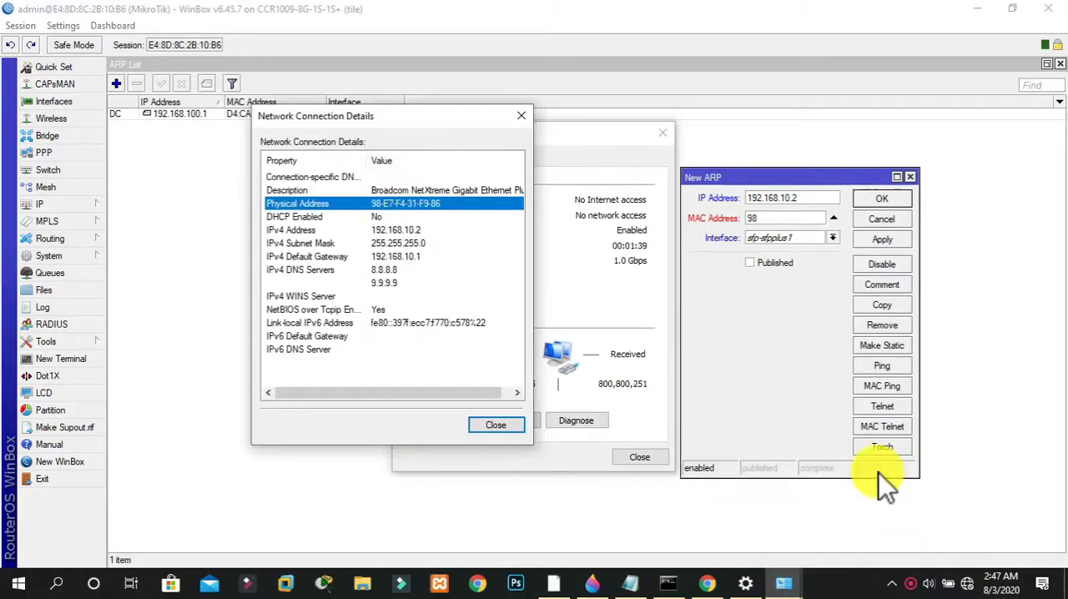
click(798, 221)
text(e7)
text(4)
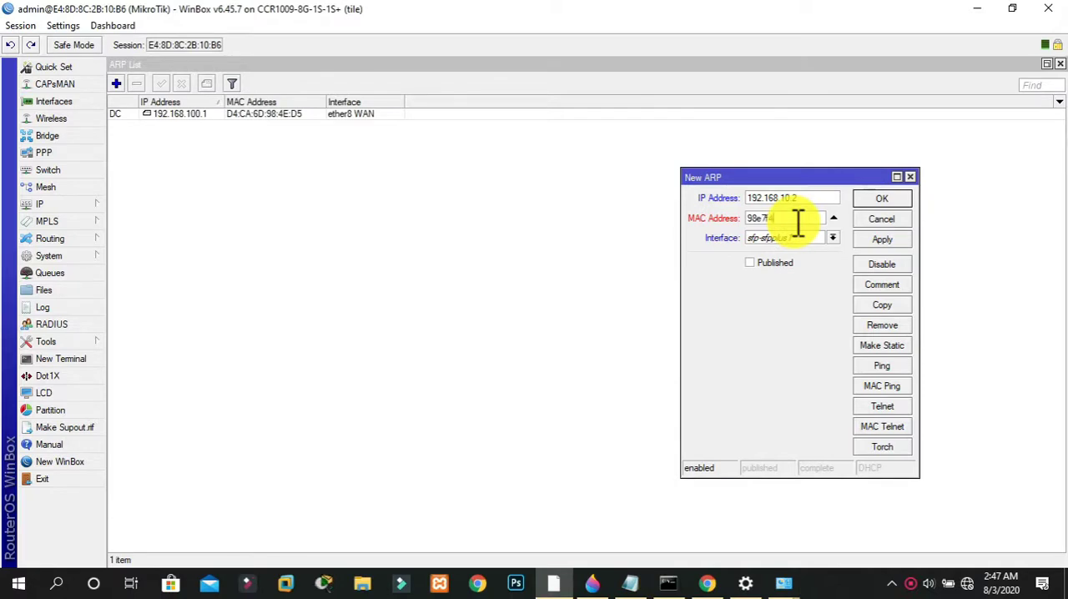
Complete the ARP entry's MAC address as 98e7f431f986, checking the remaining digits against the Ethernet connection details
mouse_move(793, 576)
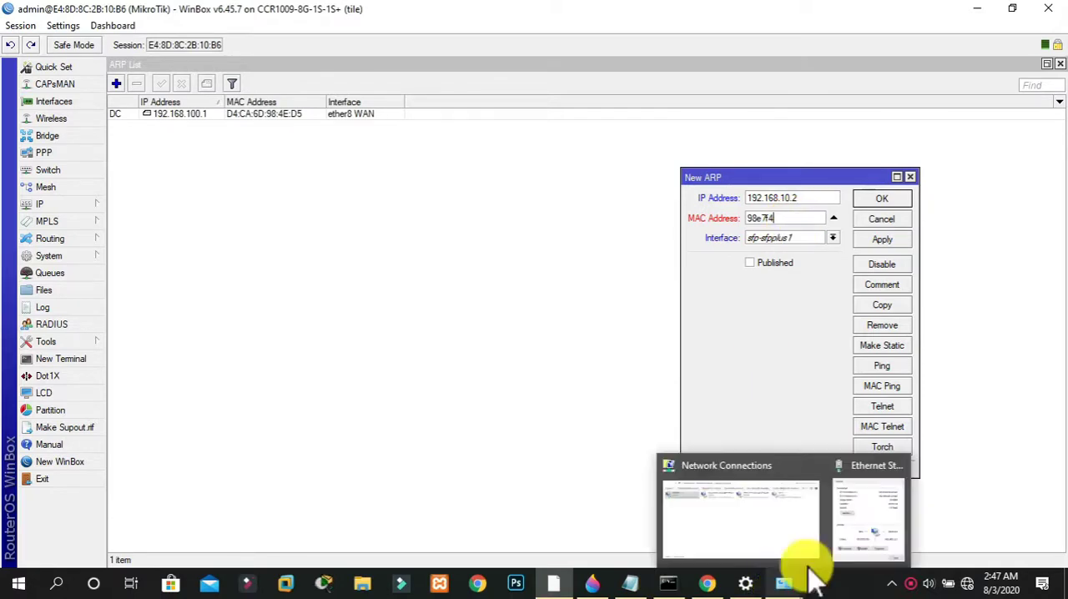
click(861, 527)
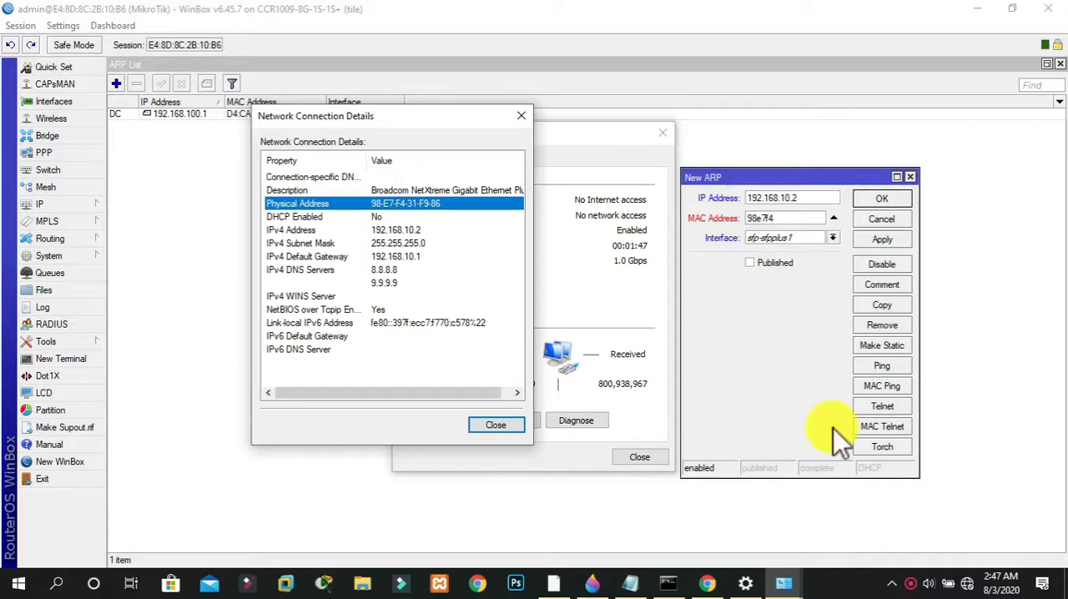
click(805, 219)
text(31f9)
mouse_move(797, 574)
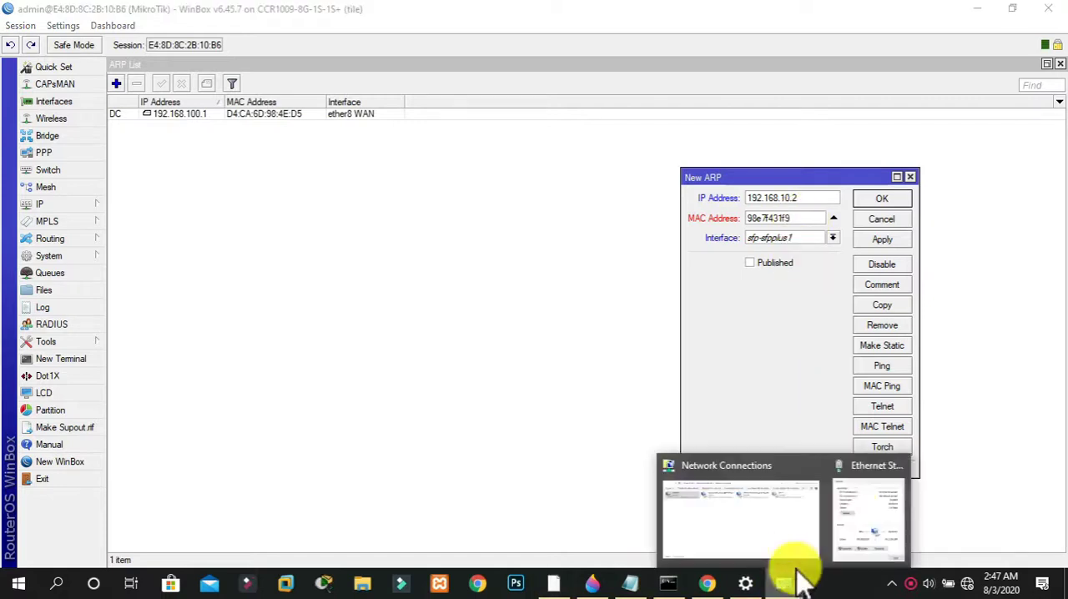
mouse_move(854, 513)
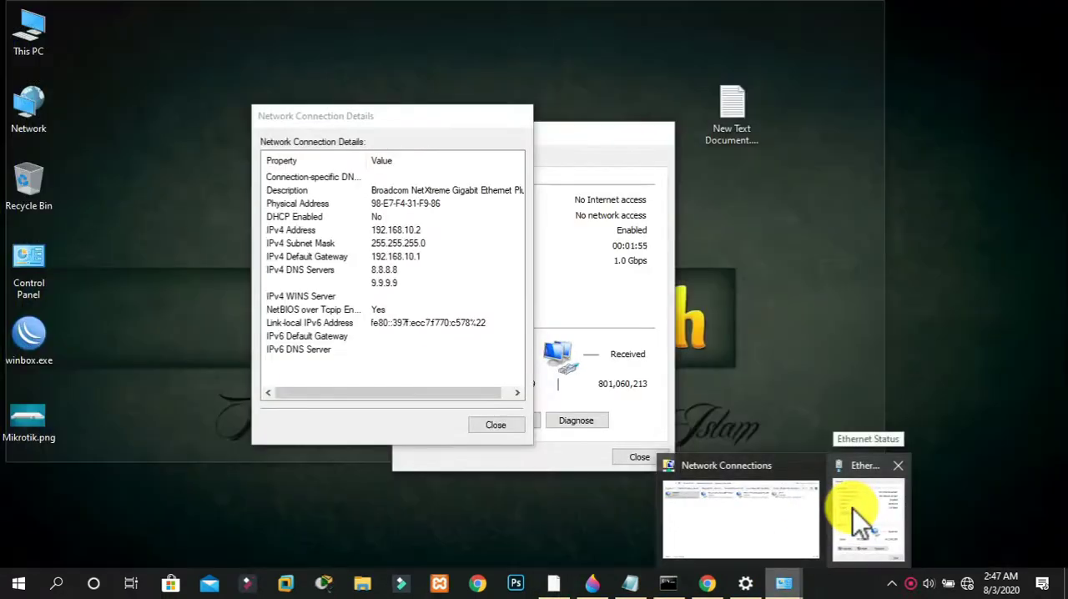
click(859, 521)
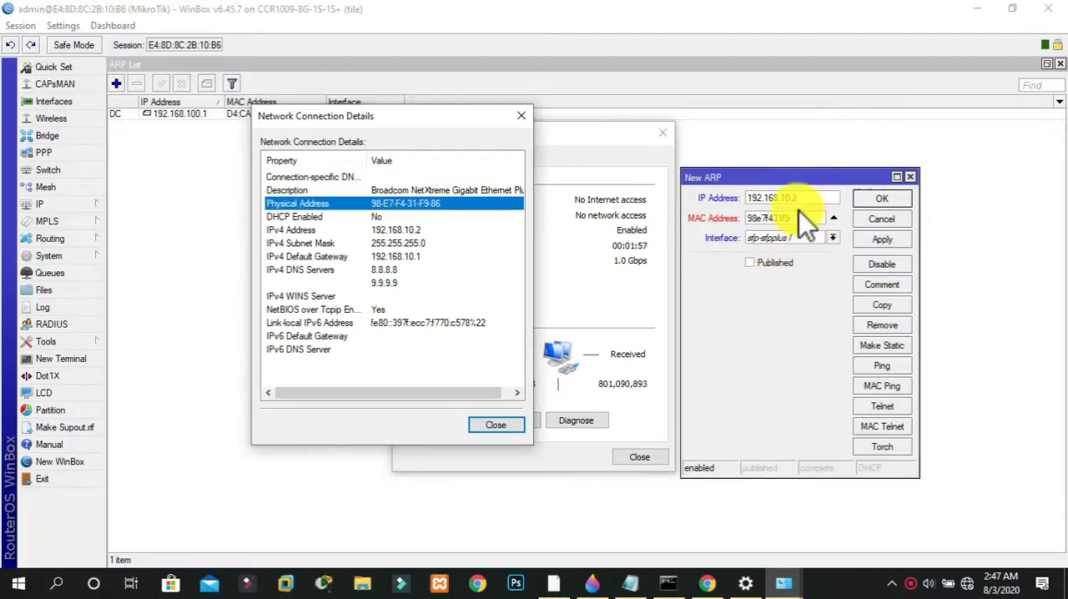
click(801, 219)
text(86)
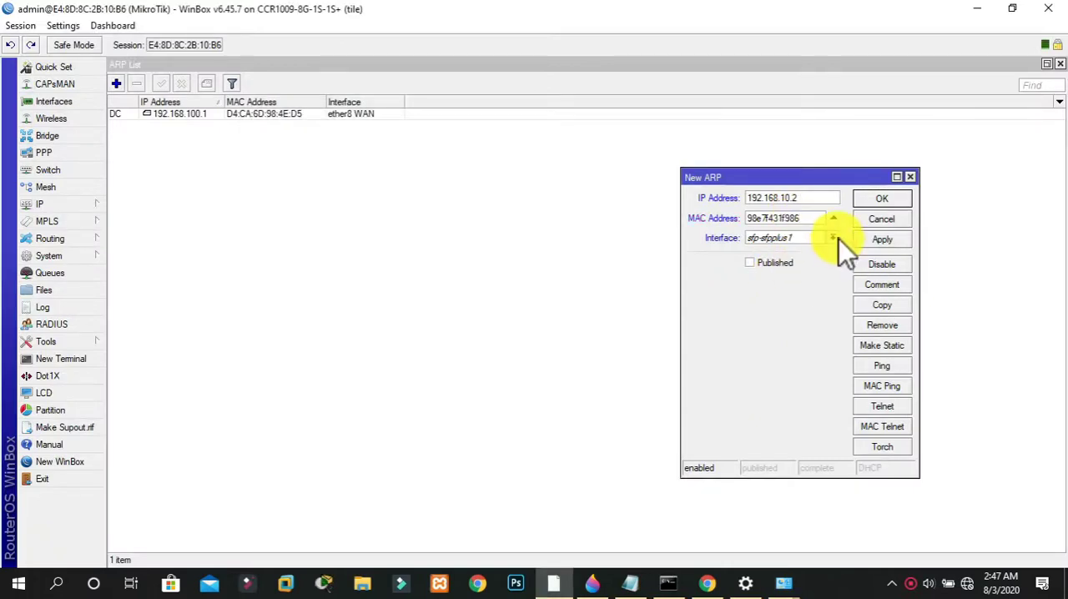
Assign the ARP entry to the ether5 LAN interface and apply it
click(839, 240)
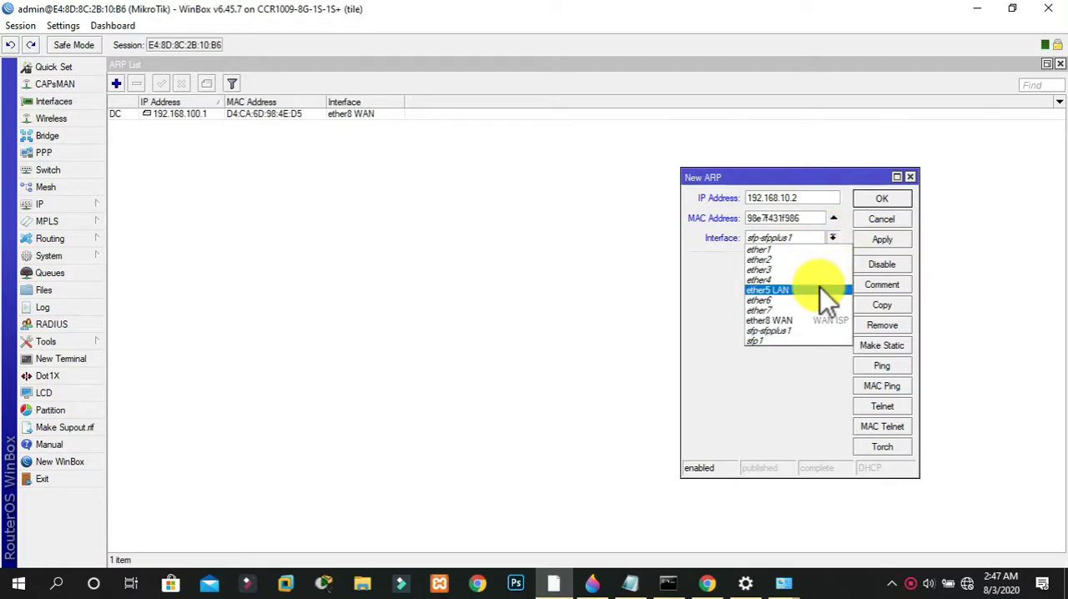
click(821, 287)
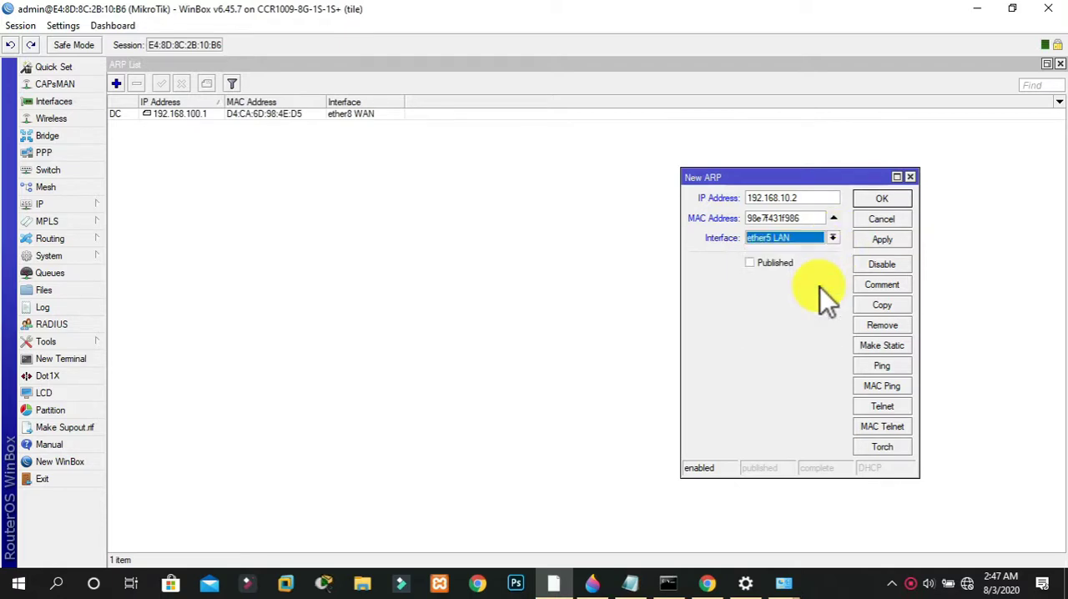
click(880, 241)
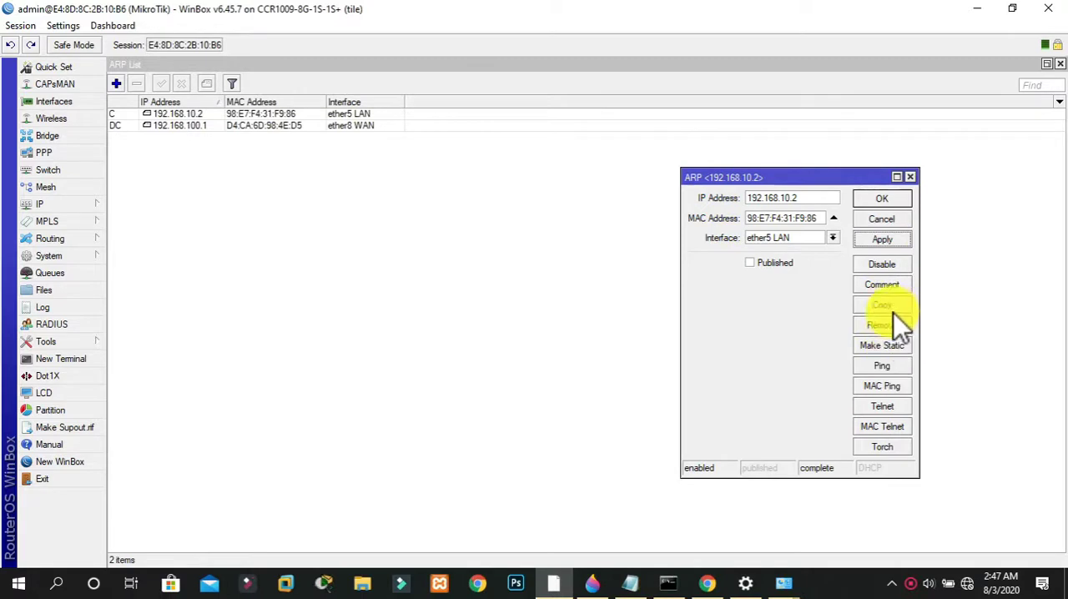
Add a comment with the client's full name to the 192.168.10.2 ARP entry and save the entry
click(891, 281)
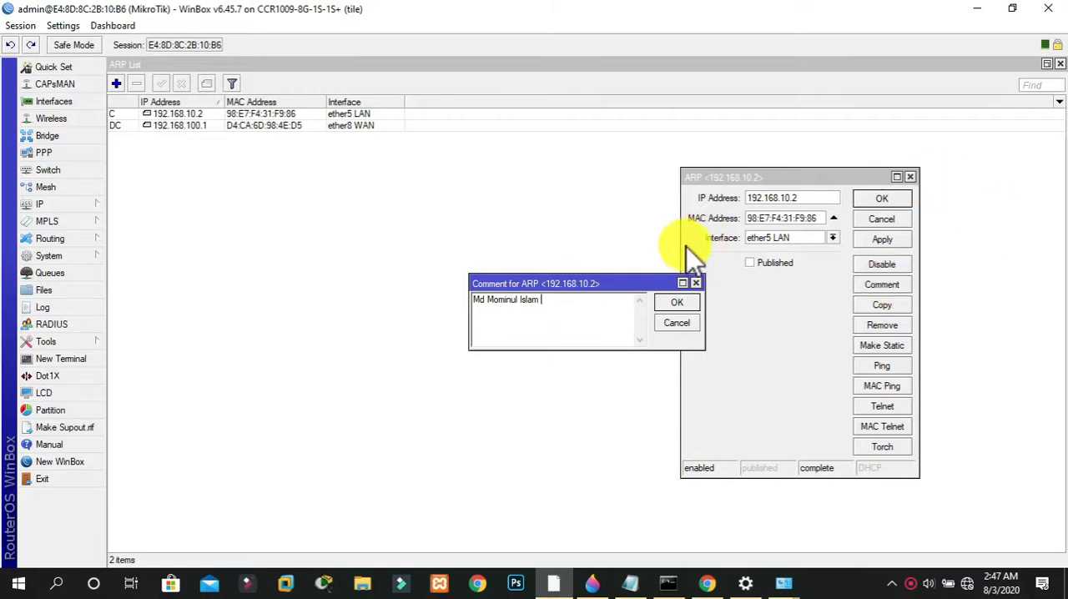
click(693, 304)
click(882, 199)
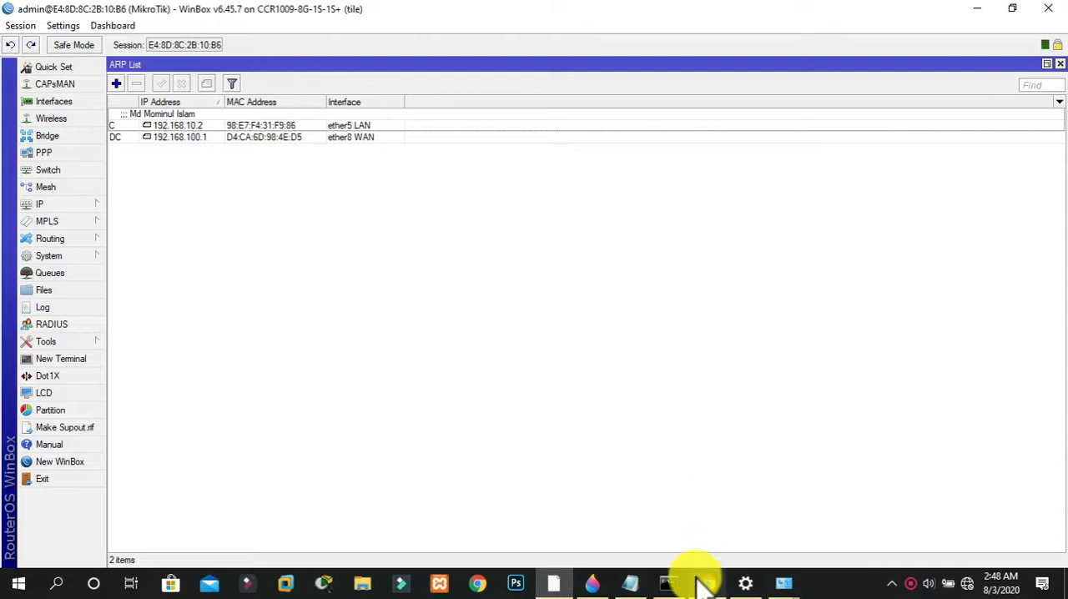
Switch to the Command Prompt, repeat the ping to 8.8.8.8 and examine the replies
mouse_move(705, 584)
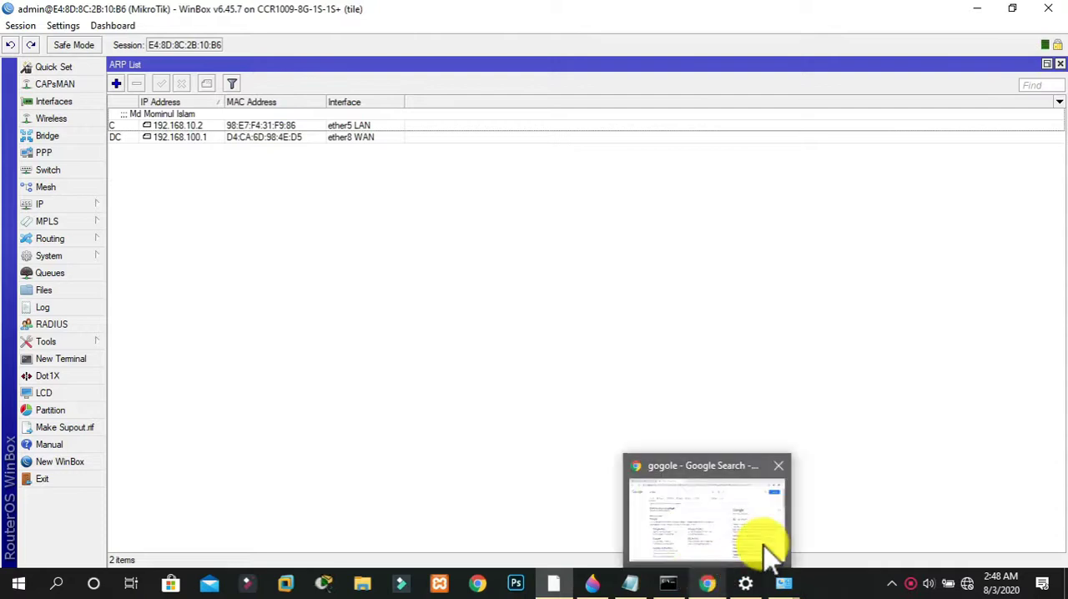
click(668, 582)
key(Up)
key(Return)
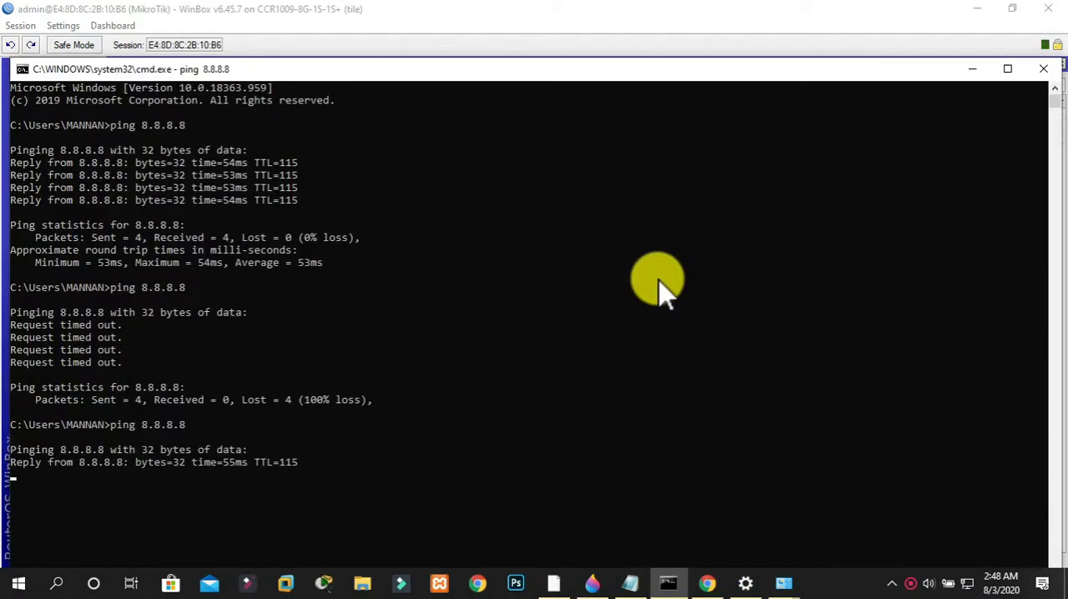
drag(84, 464, 285, 464)
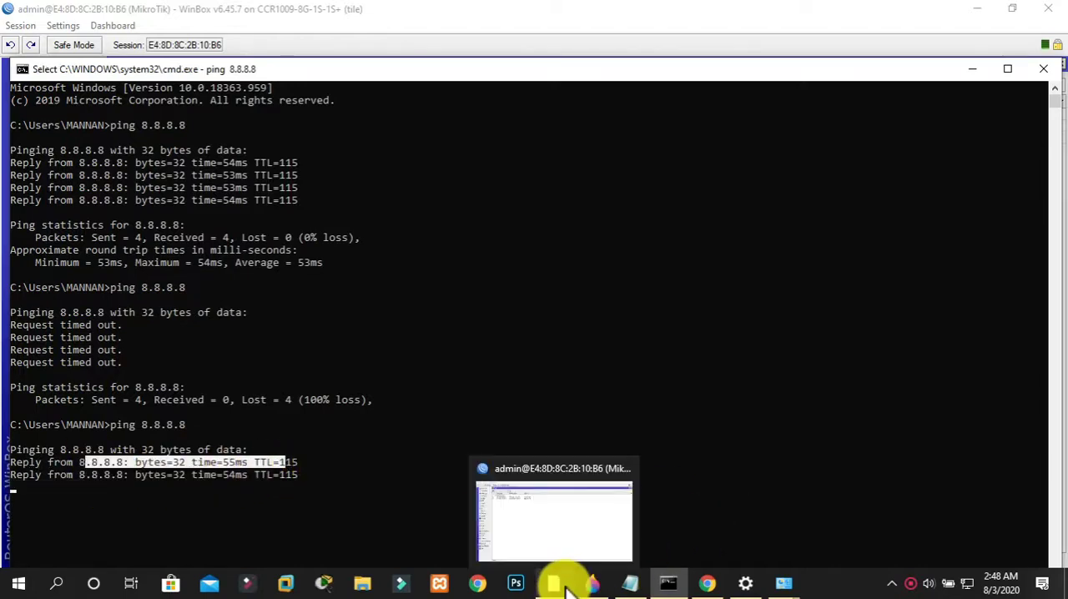
Open the Google home page in Chrome to test web access, and return to WinBox
click(708, 578)
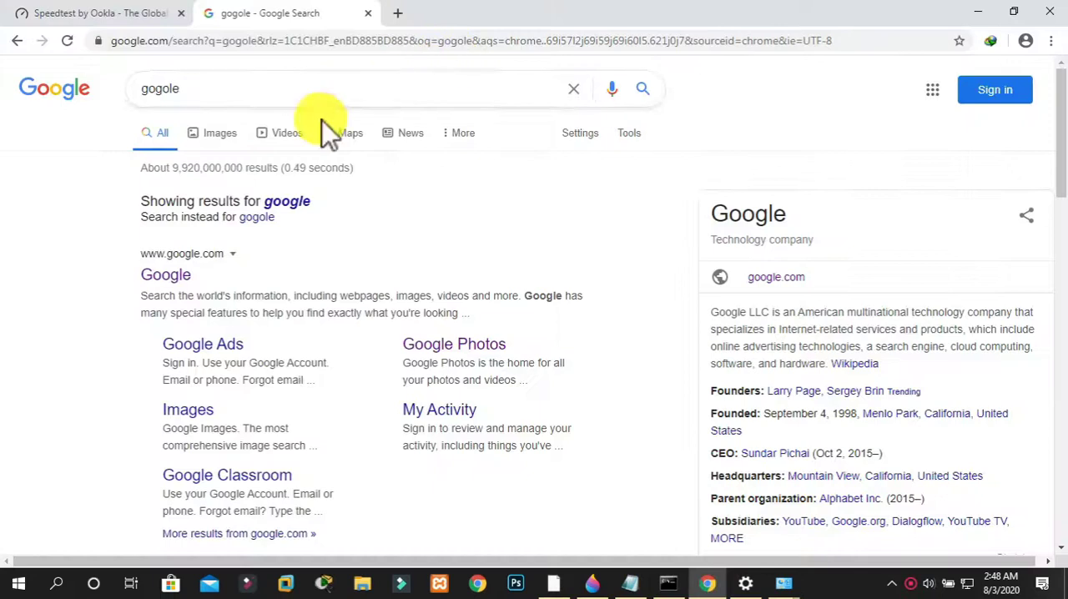
click(167, 280)
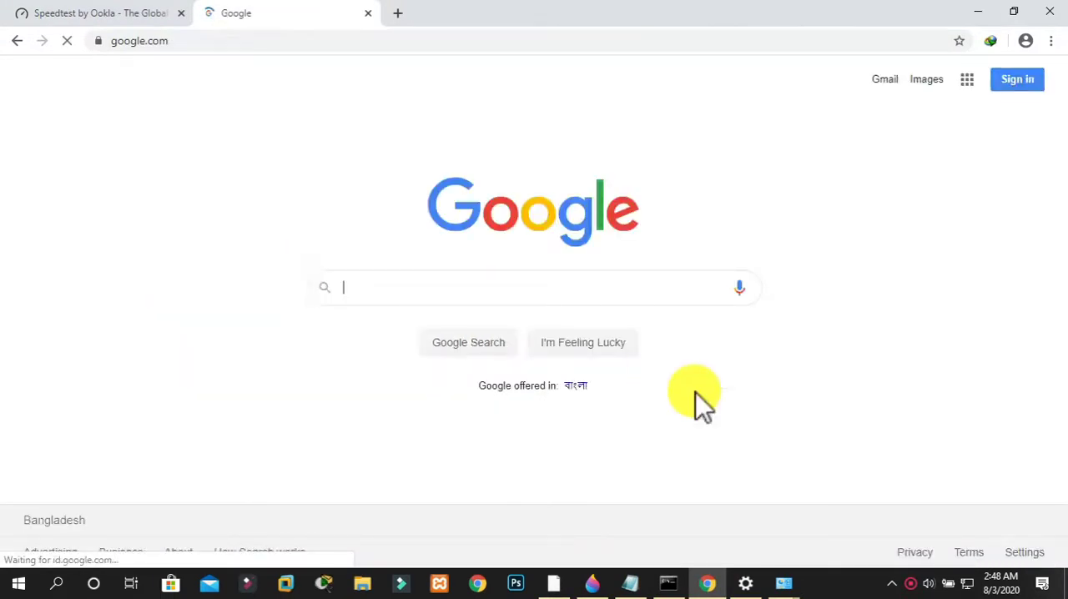
click(557, 586)
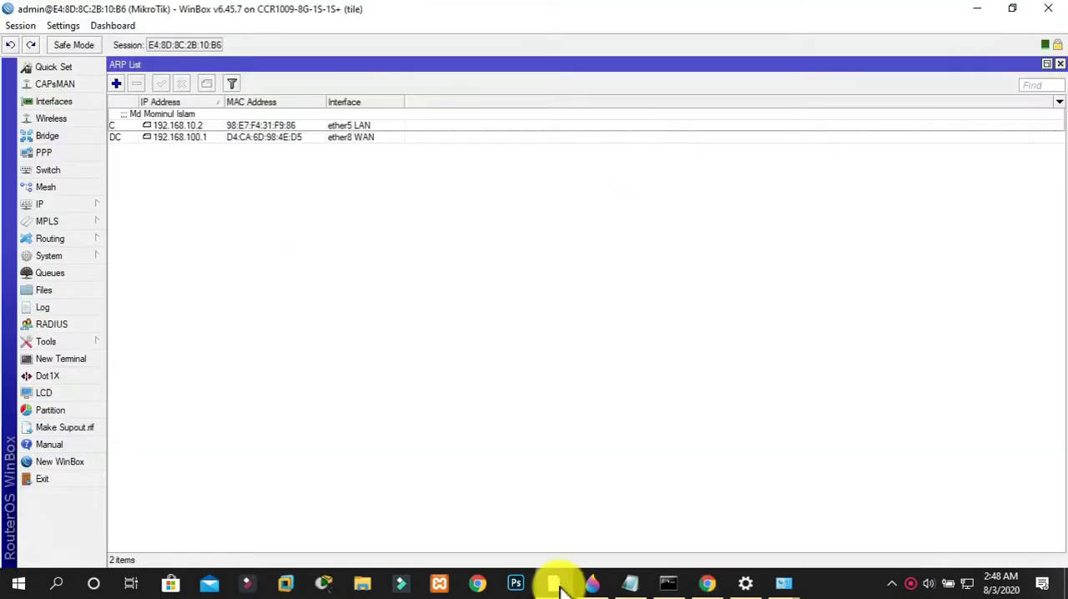
Review the ether5 LAN interface in the router's interface list and reopen the ARP list
click(67, 101)
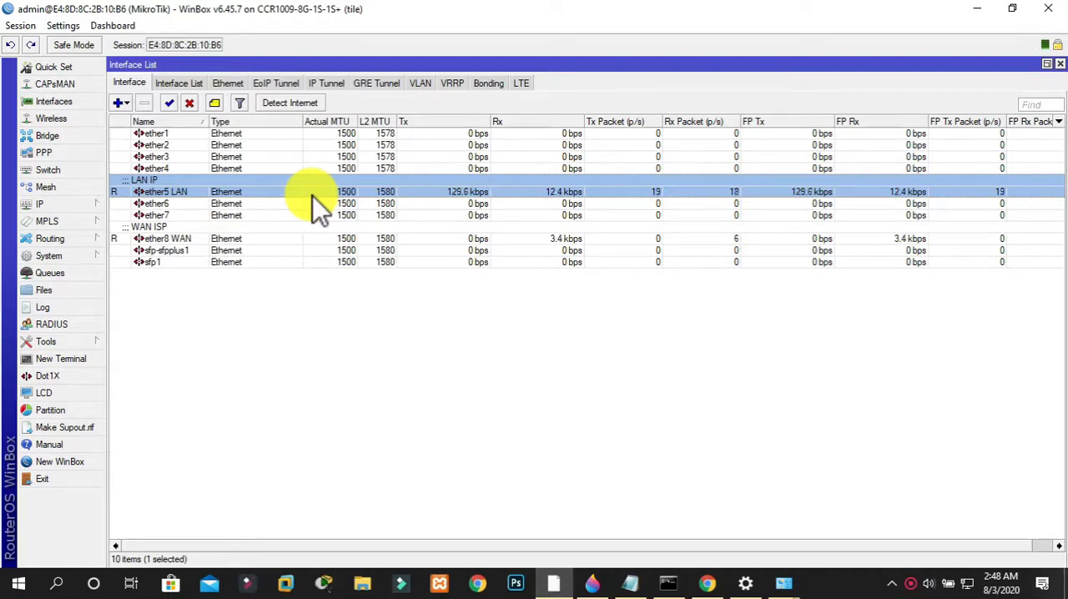
click(50, 204)
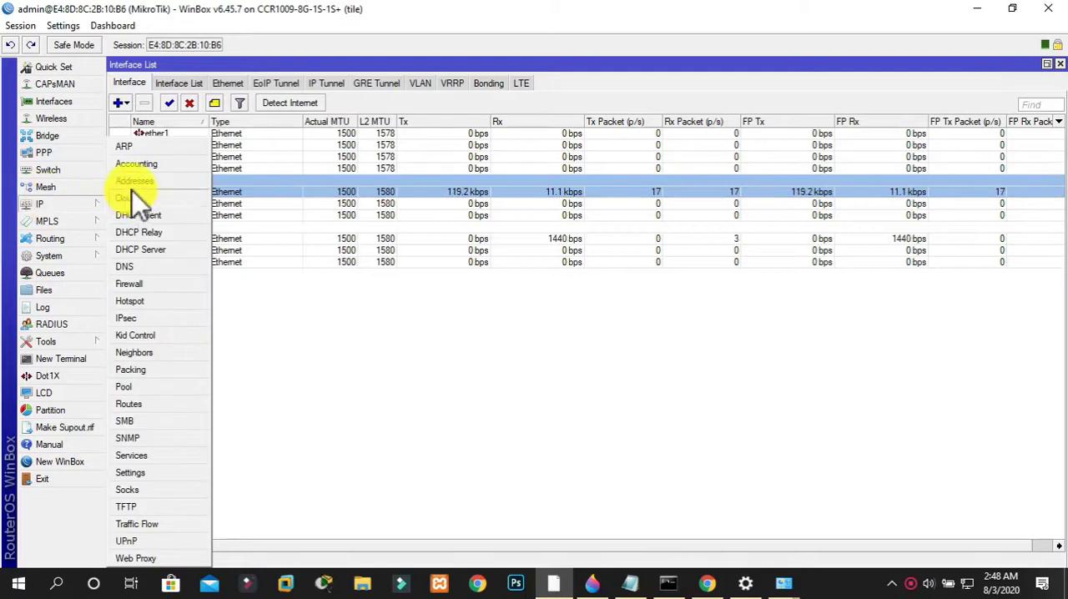
click(125, 148)
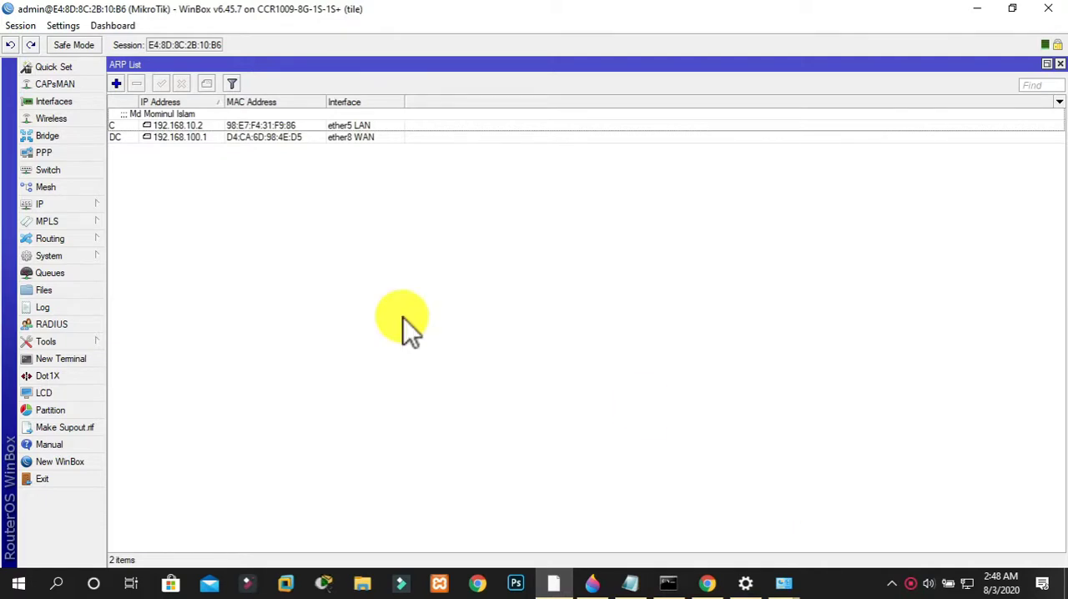
Run an IP scan on the ether5 LAN interface for the address 192.168.10.2
click(43, 342)
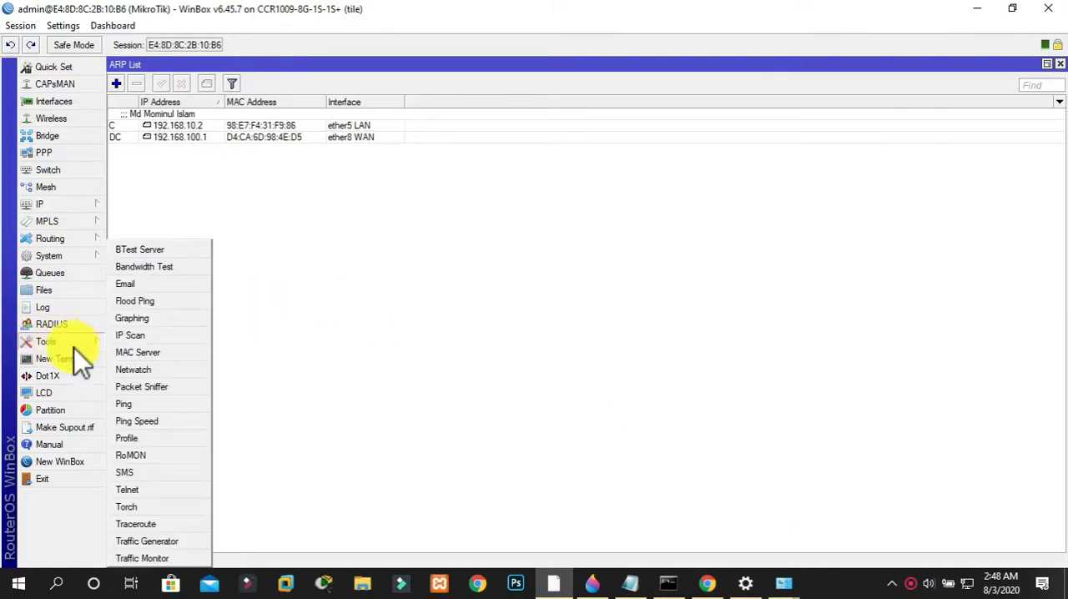
click(133, 338)
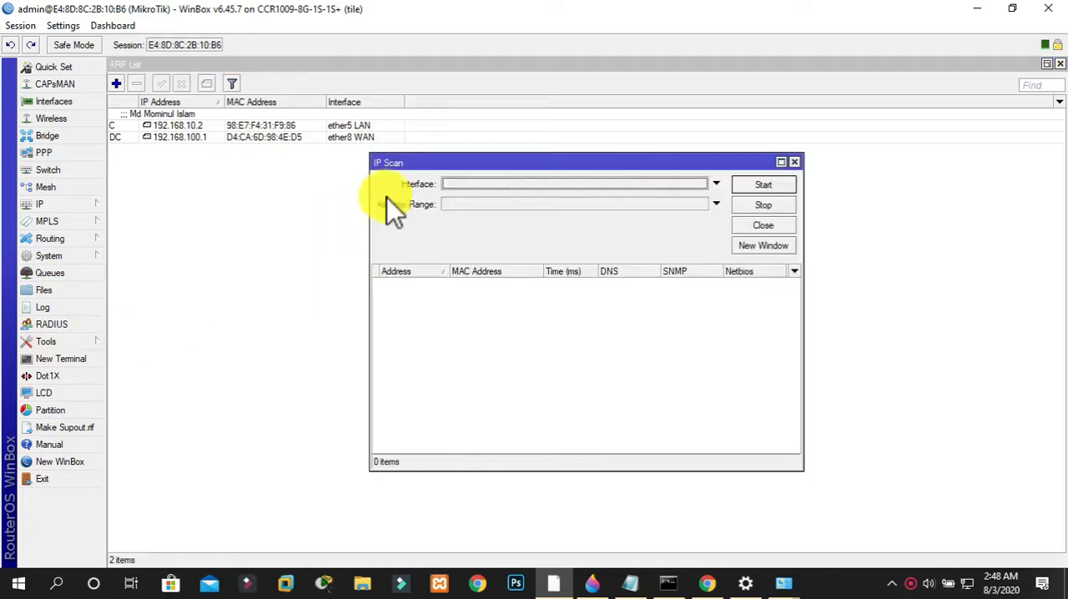
click(497, 184)
click(465, 236)
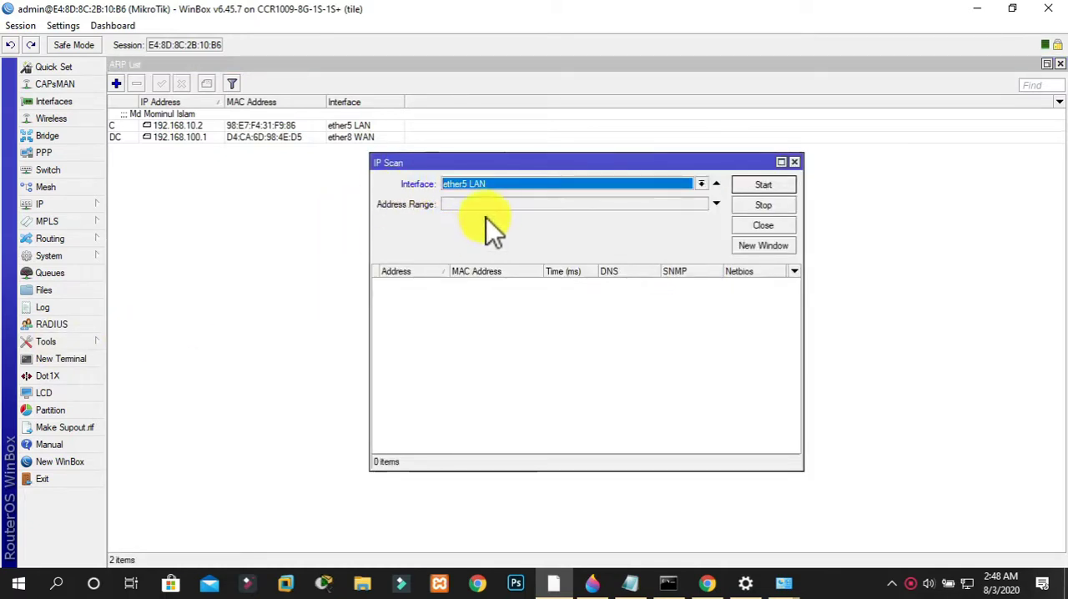
click(497, 207)
text(192)
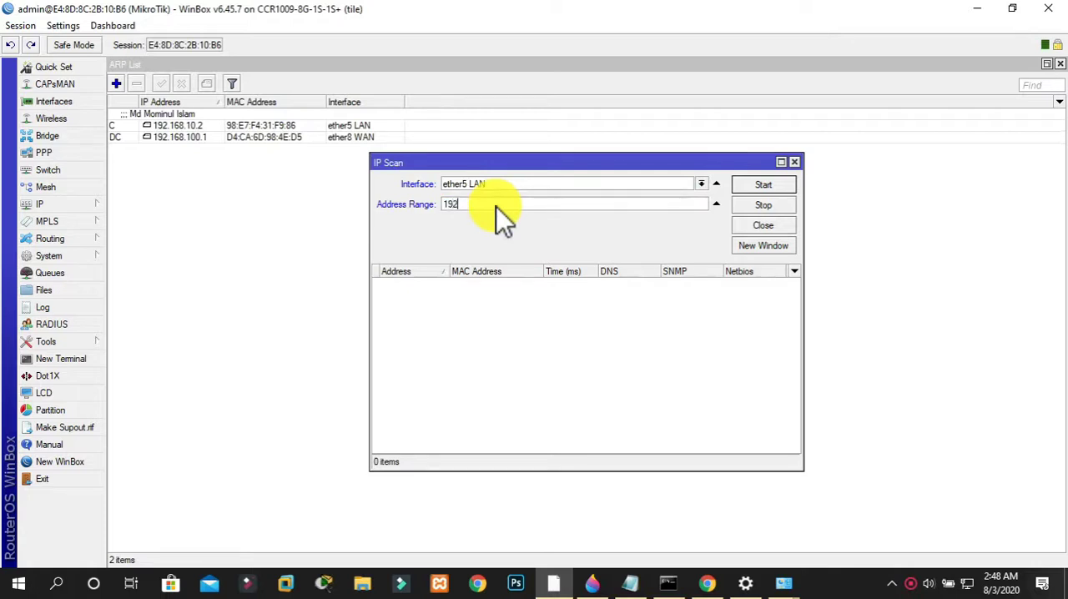
text(.168.10.2)
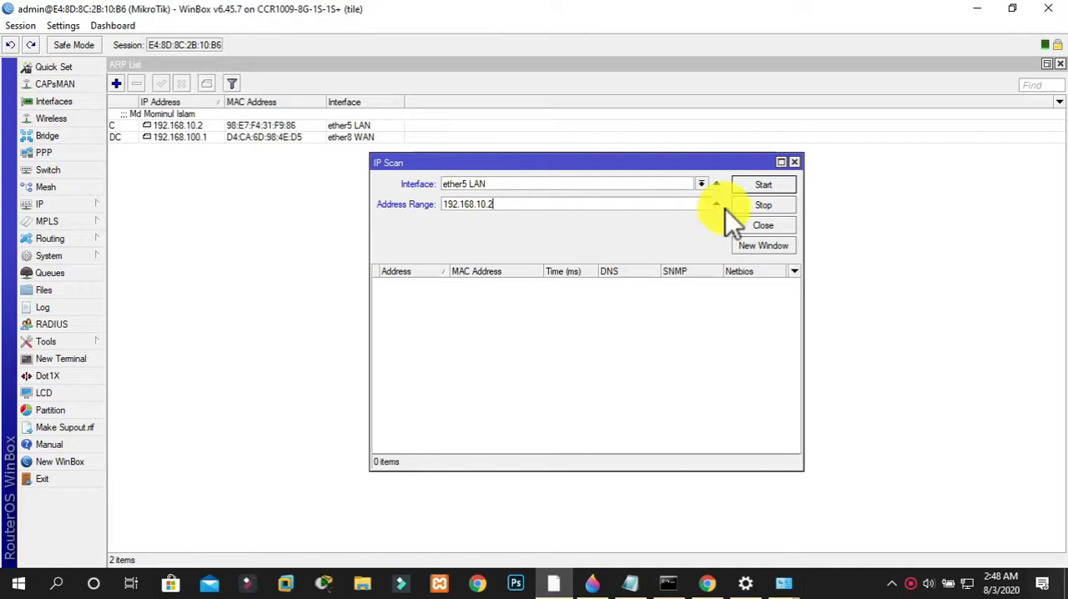
click(761, 187)
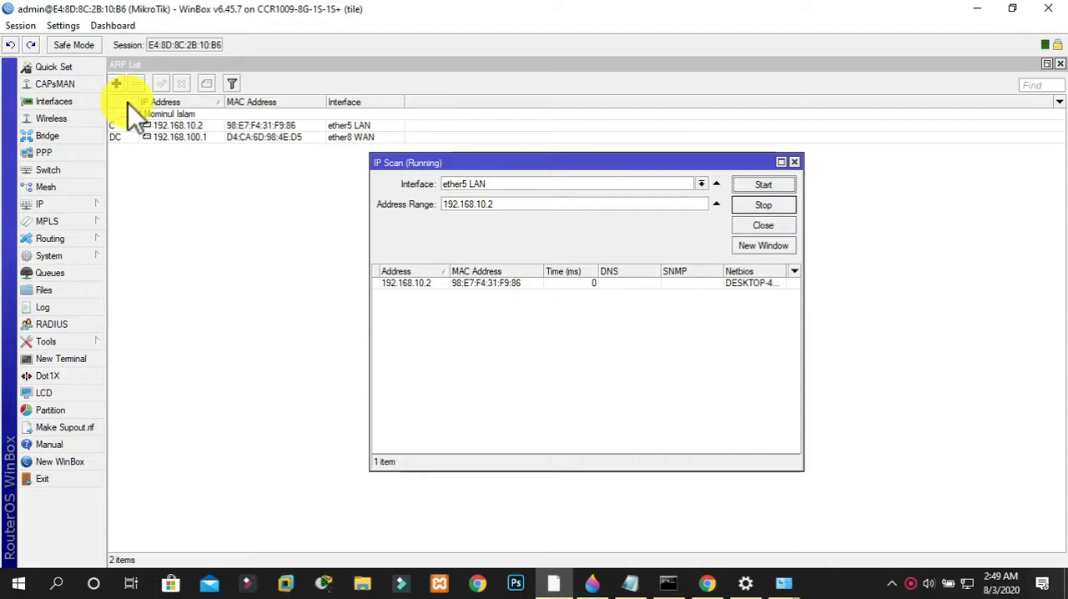
Close the IP scan and set the ARP mode of the ether5 LAN interface to enabled
click(793, 161)
click(54, 101)
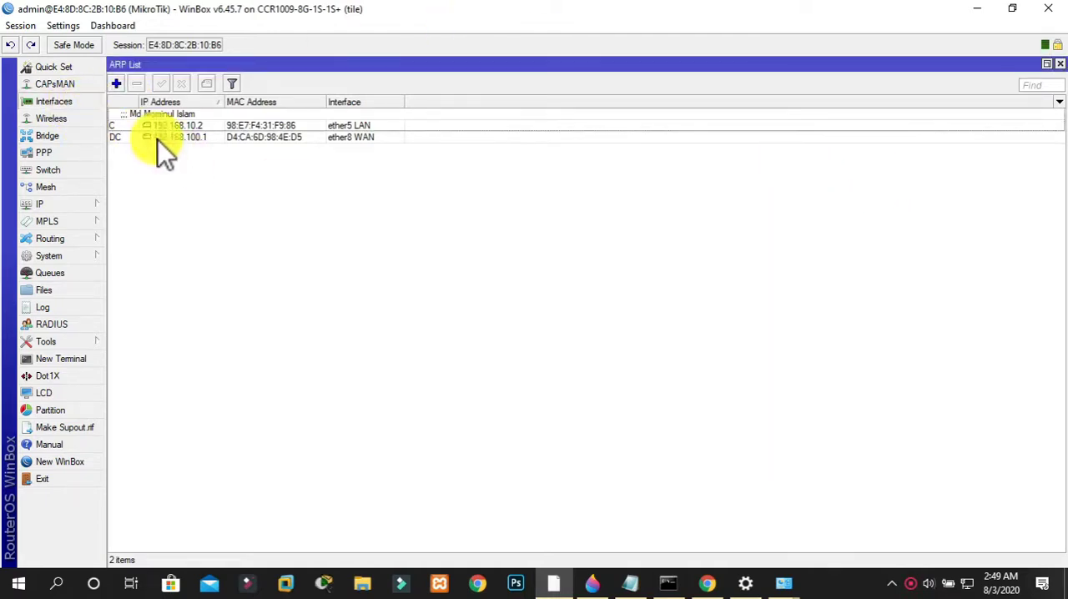
click(369, 193)
double_click(350, 193)
click(568, 288)
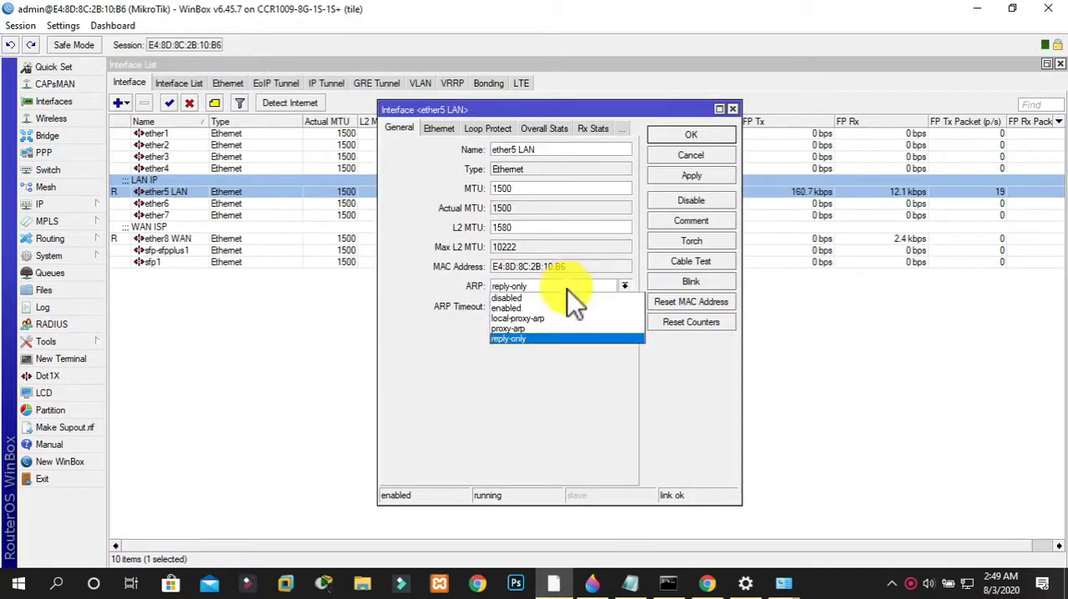
click(526, 309)
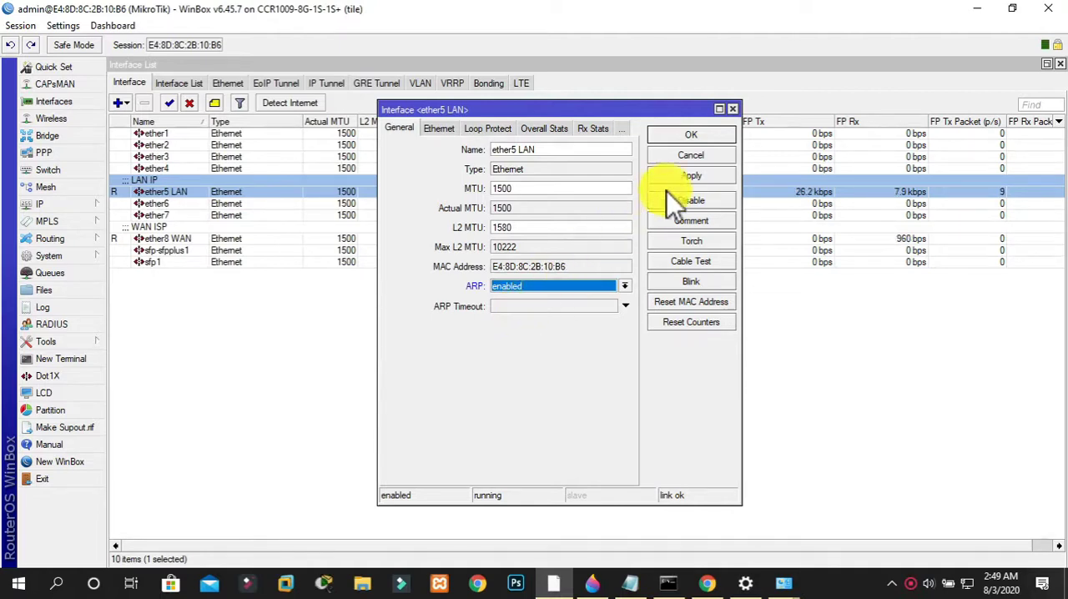
click(685, 177)
click(706, 138)
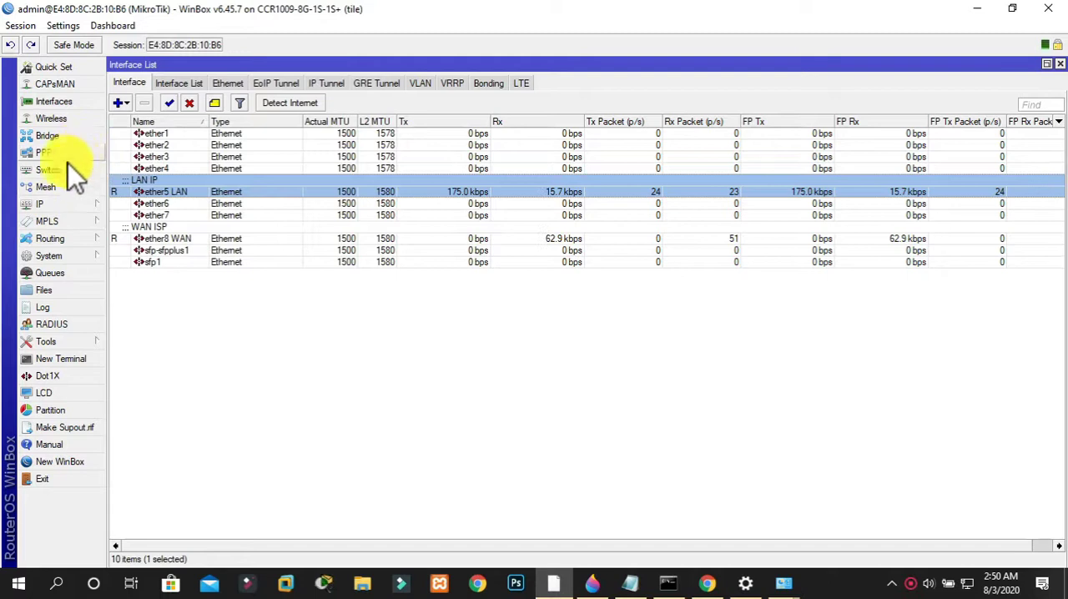
Add the router IP address 192.168.13.1/24 on interface ether7
click(54, 204)
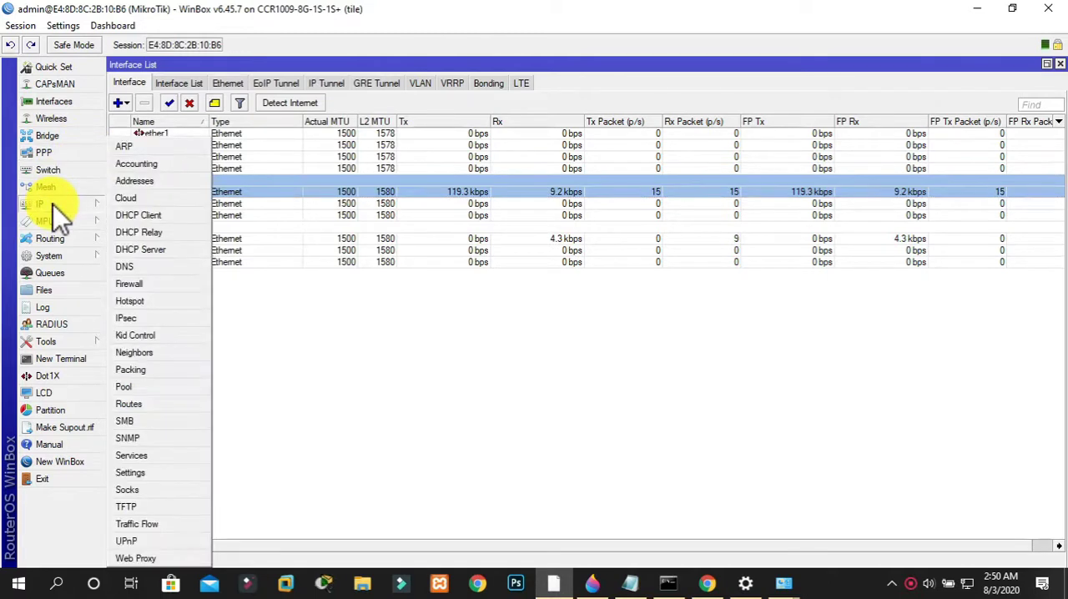
click(153, 184)
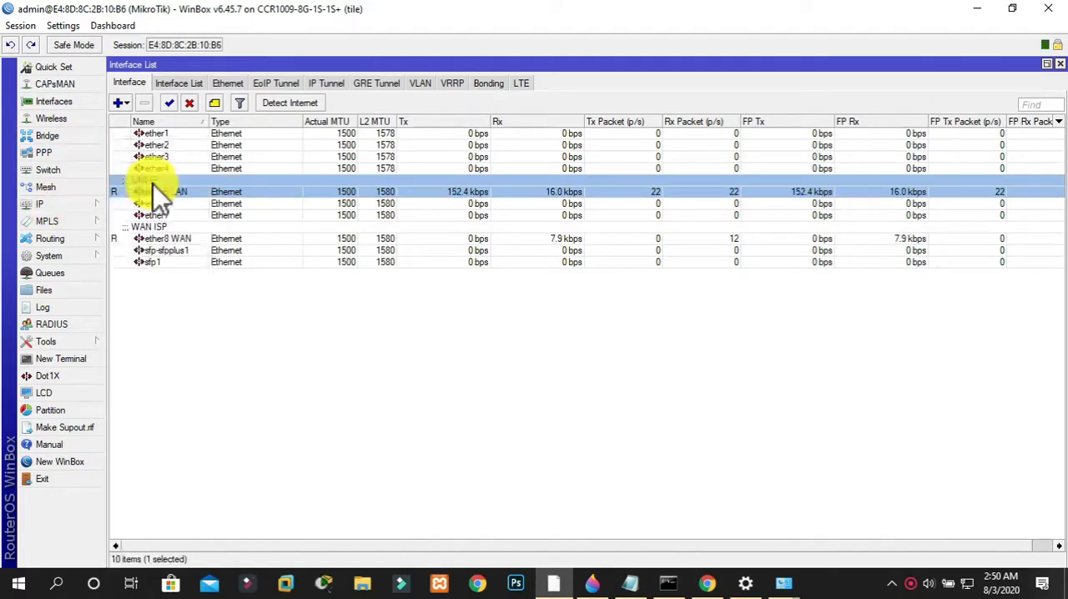
click(117, 85)
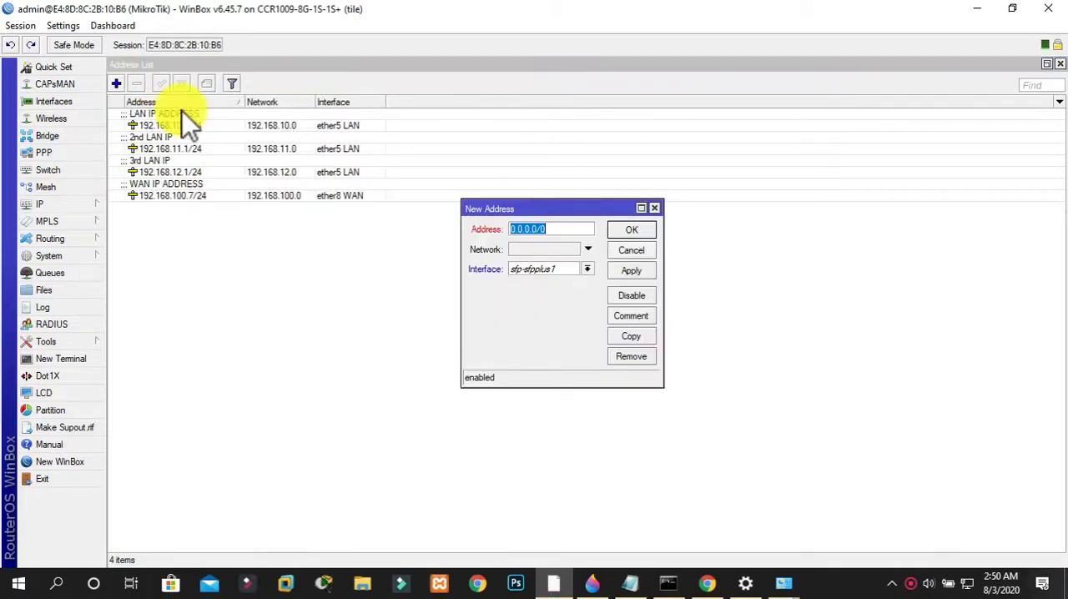
text(192.168)
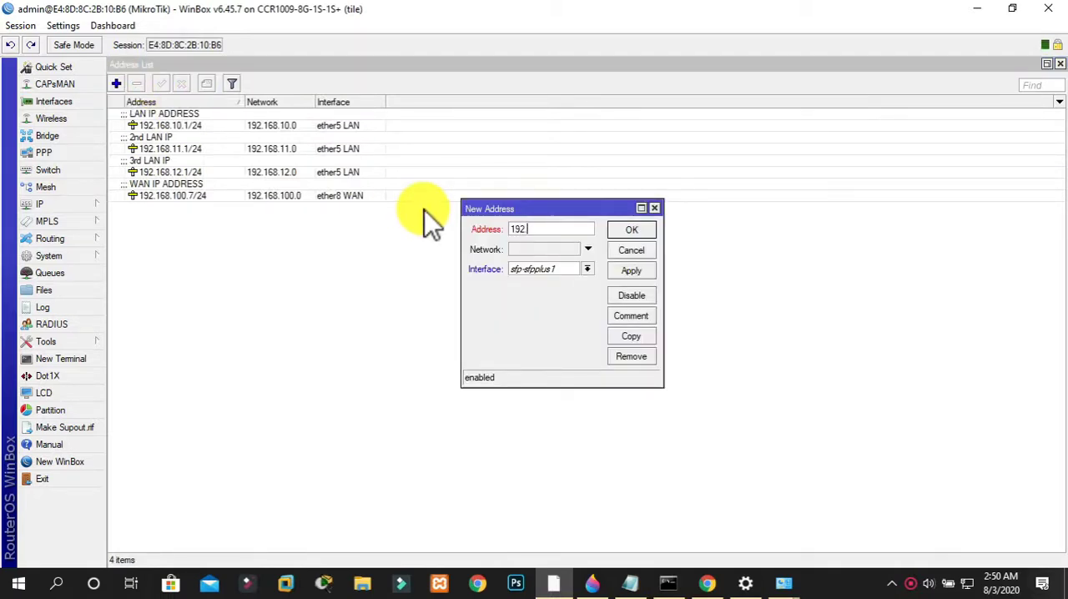
text(.13.1/24)
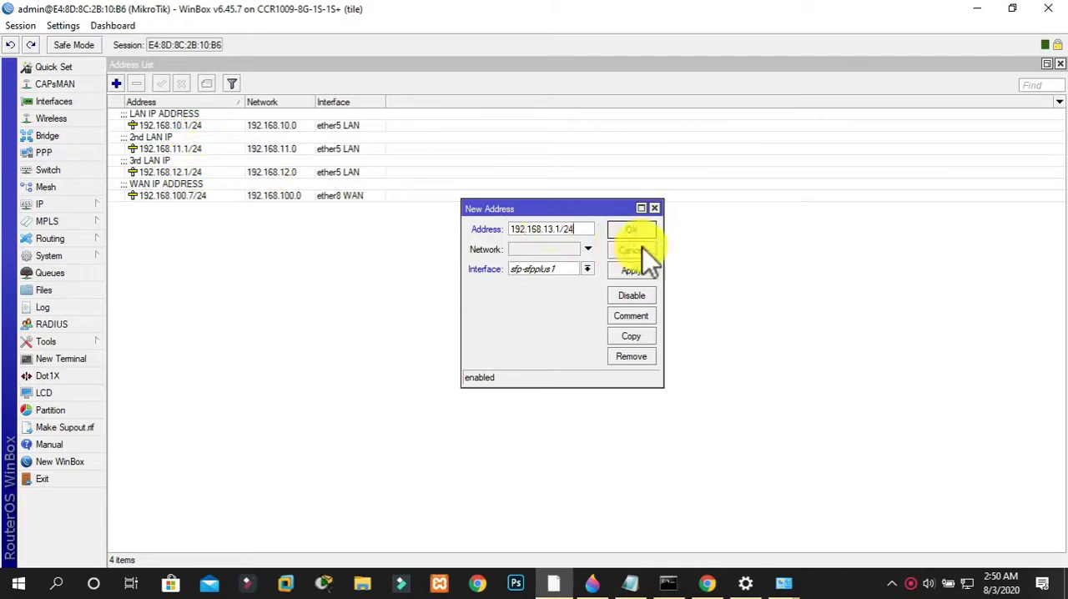
click(589, 269)
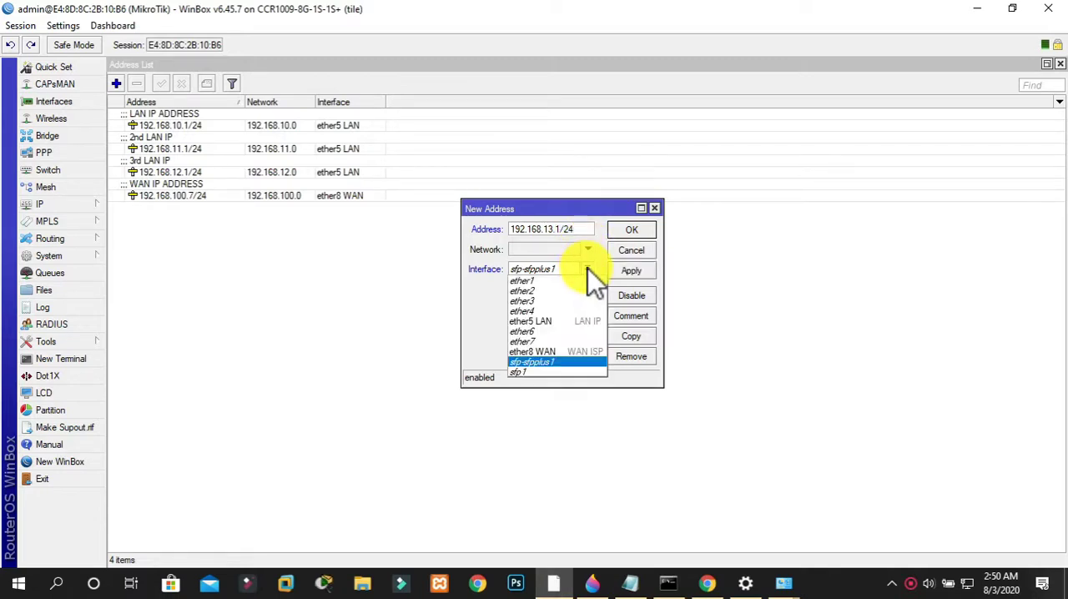
click(550, 344)
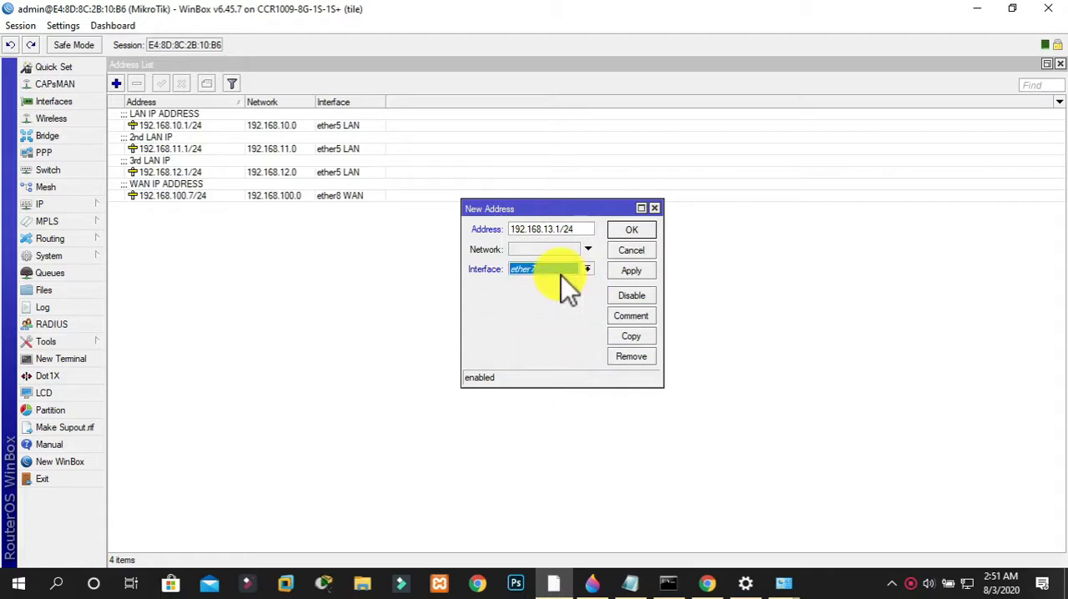
click(634, 269)
click(627, 233)
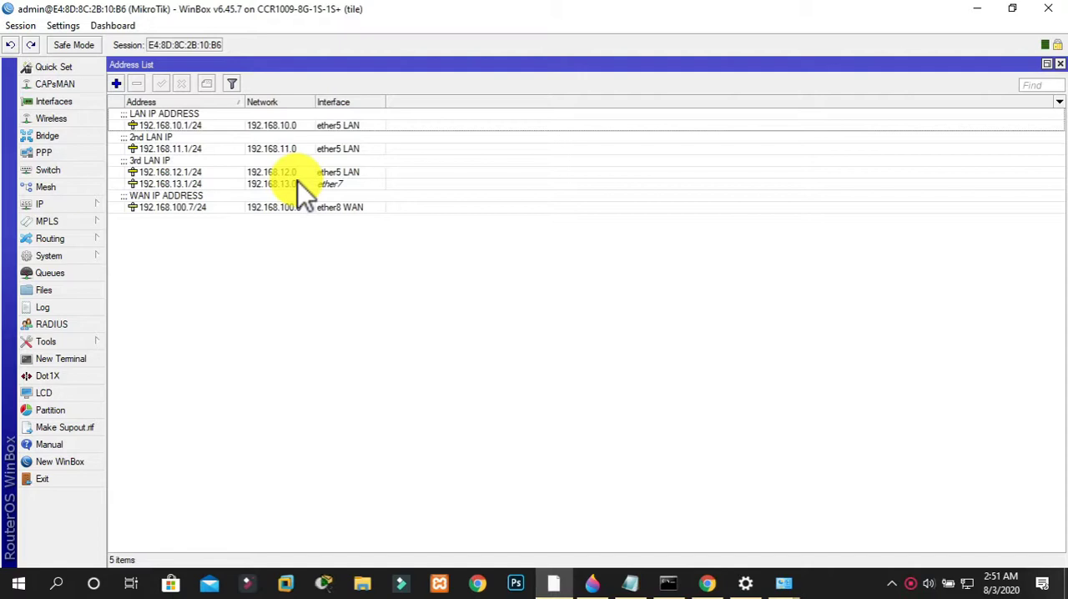
click(72, 205)
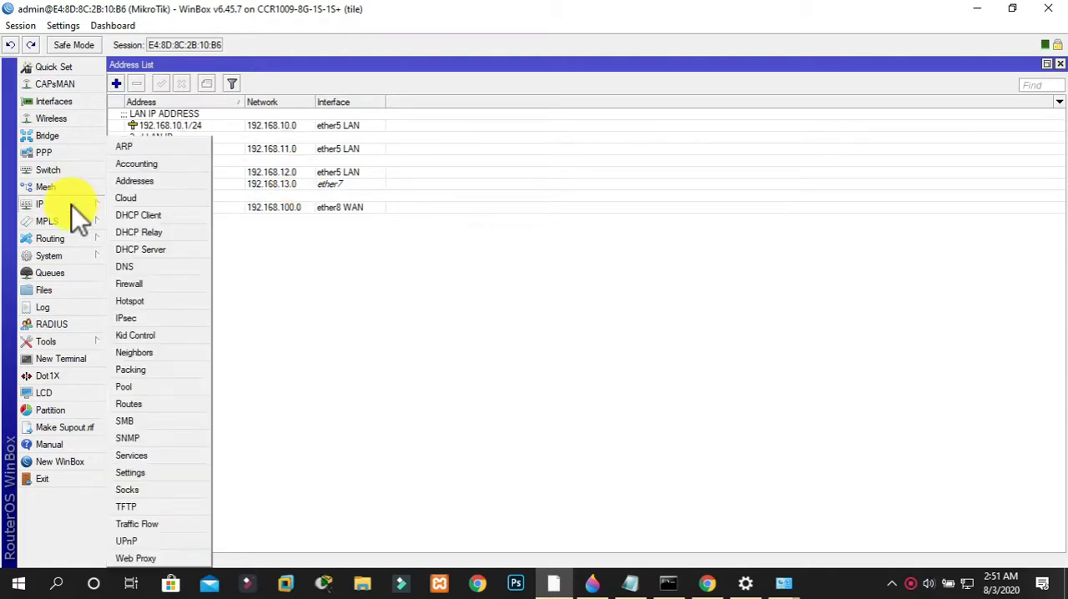
click(146, 252)
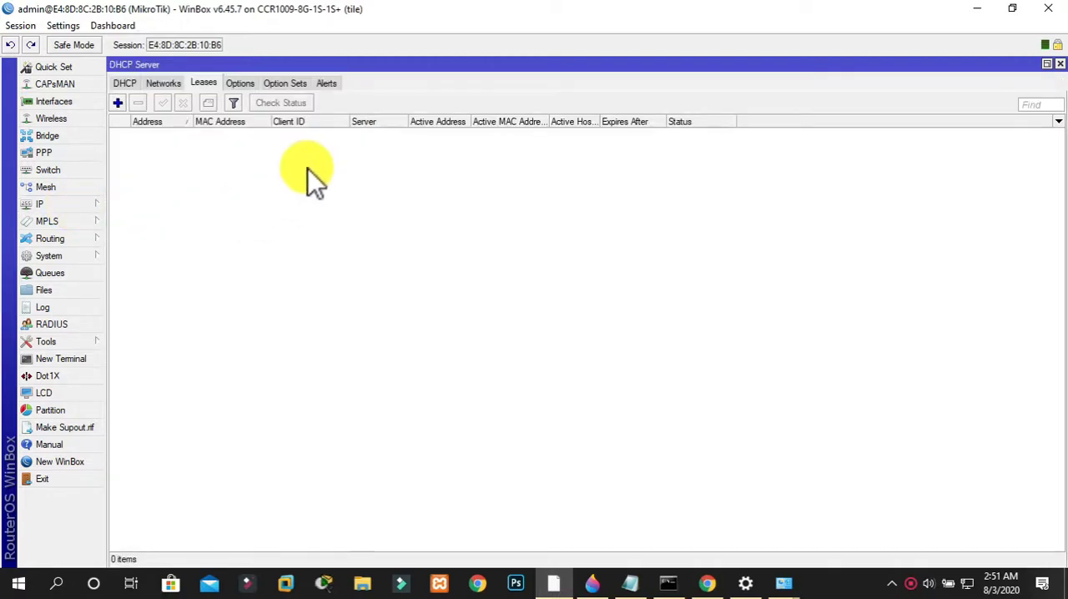
click(131, 86)
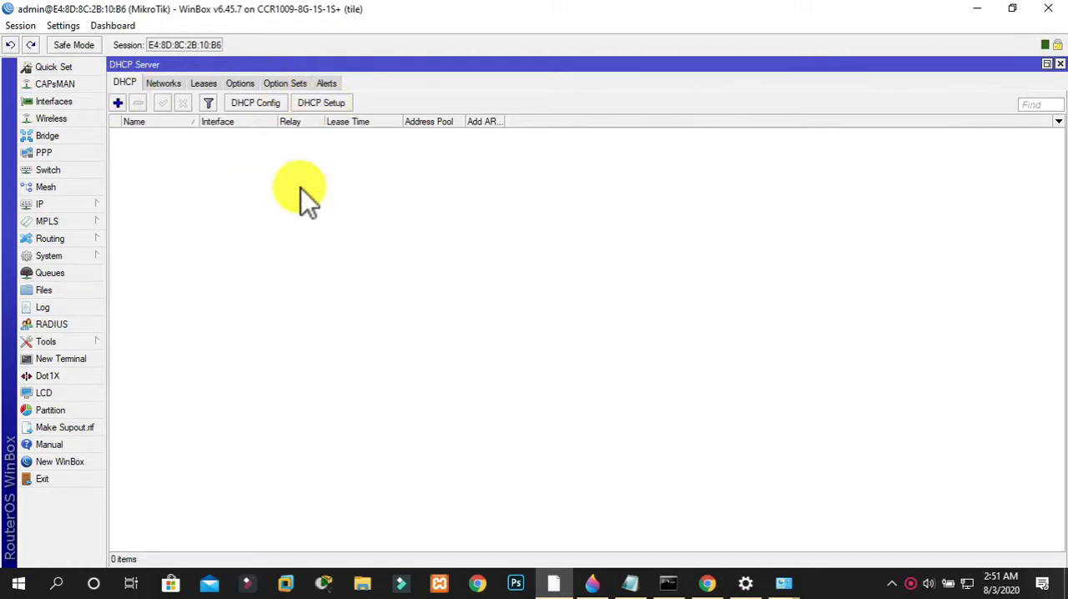
click(325, 104)
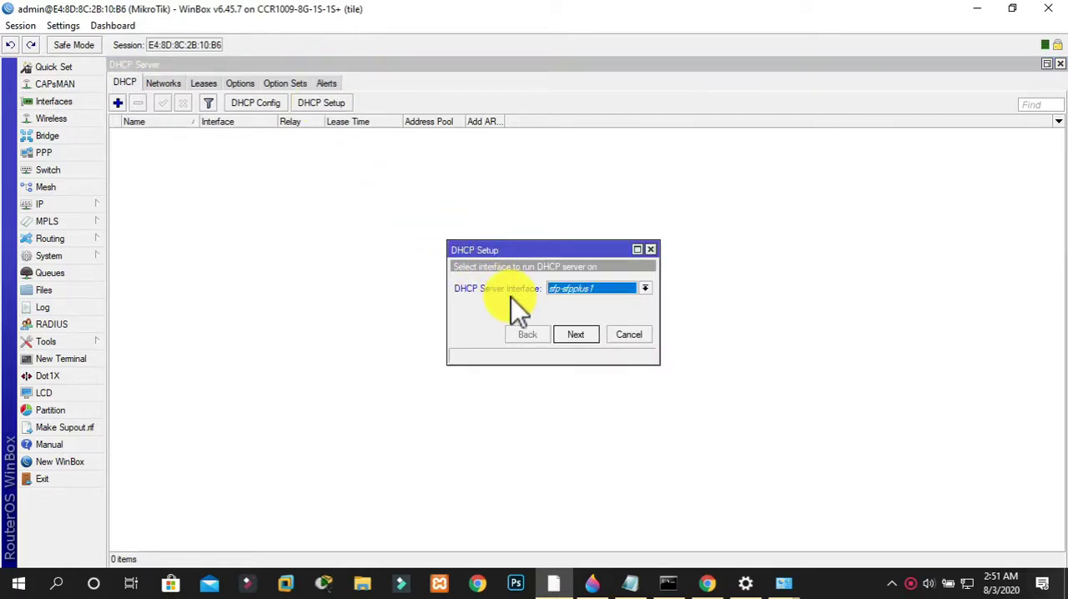
click(630, 287)
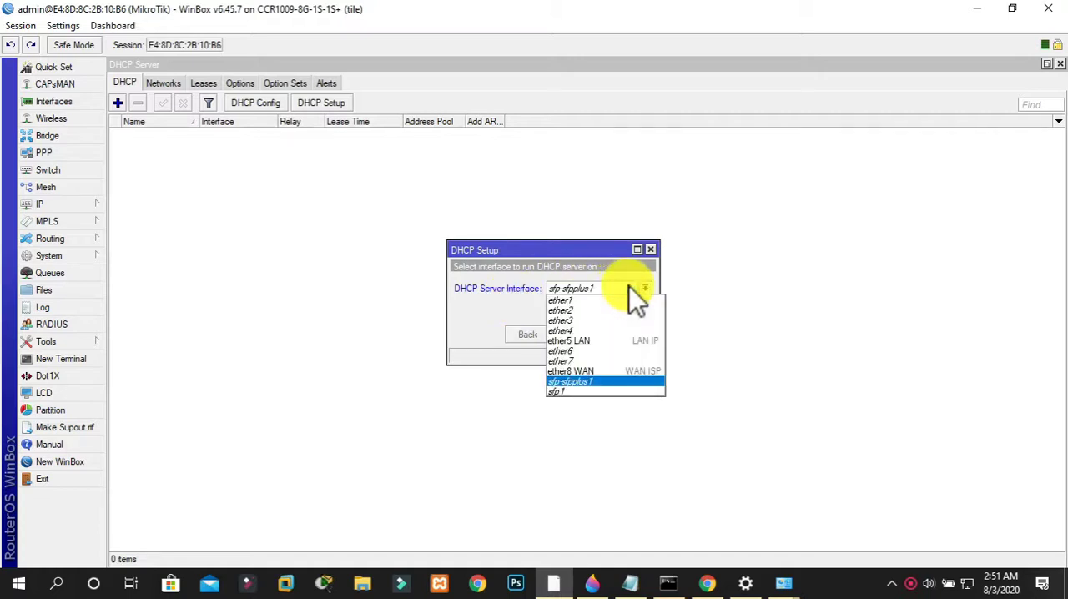
click(598, 360)
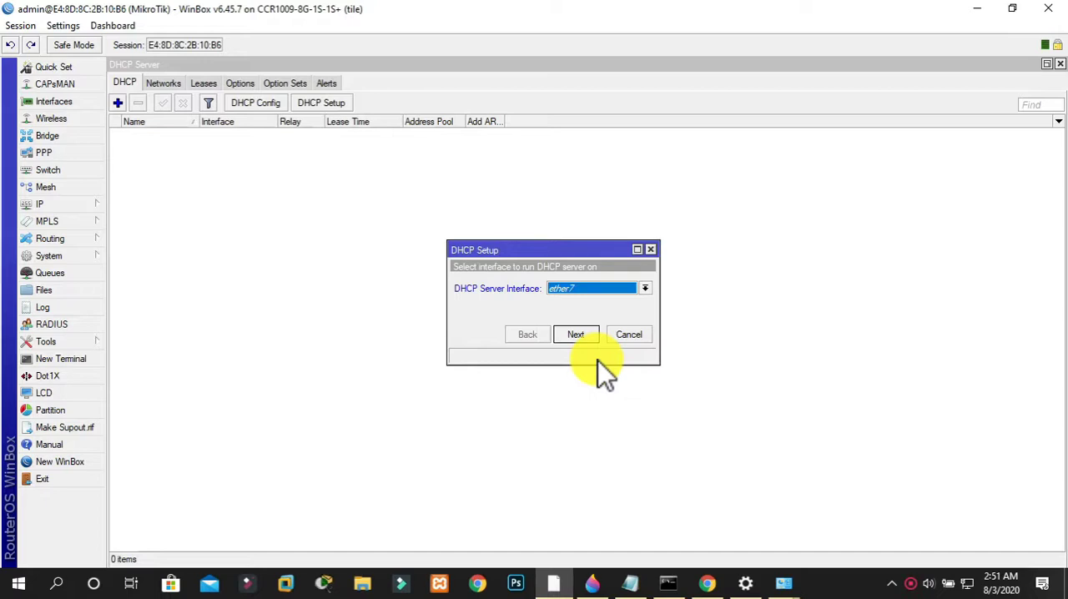
click(620, 335)
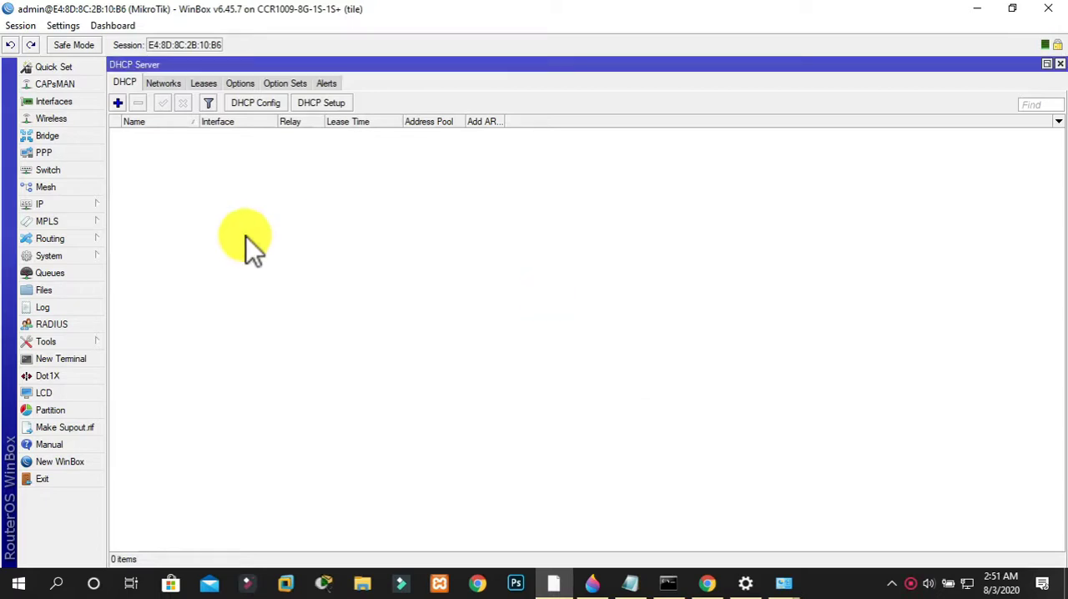
Change the ether7 interface's name to "ether7 DHCP SERVICE"
click(81, 105)
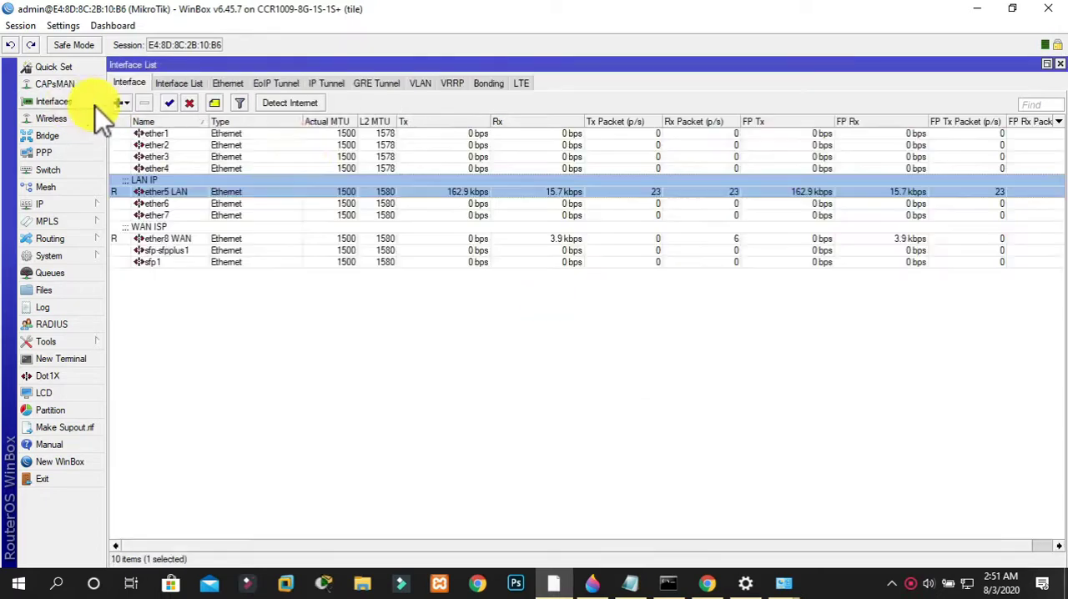
double_click(180, 213)
click(568, 152)
text(DHCP SERVICE)
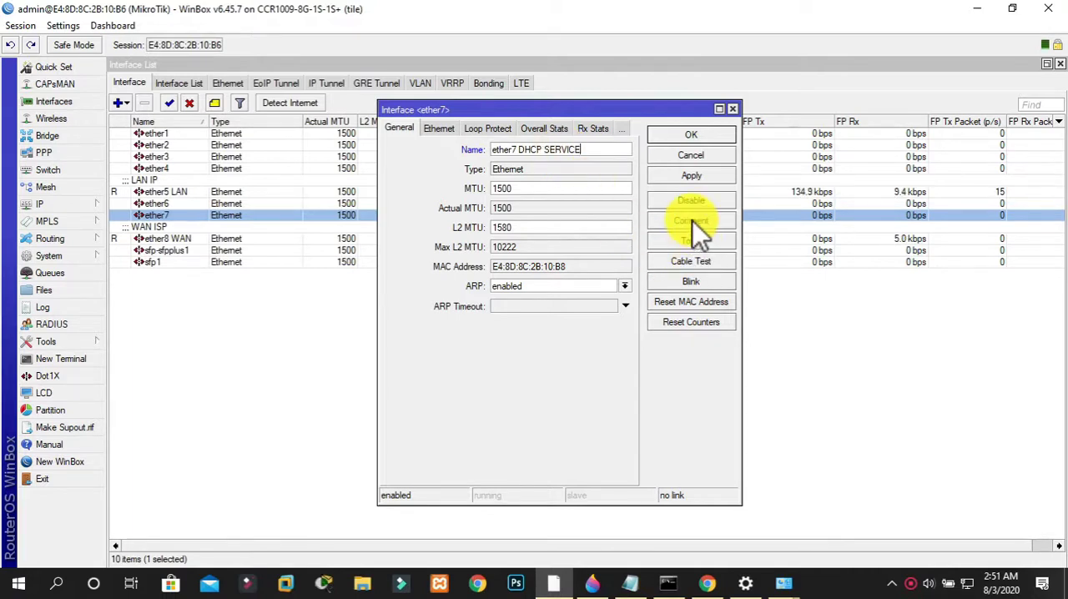
Add the comment "DHCP SERVICE" to the ether7 interface and save its settings
click(693, 221)
text(DHC)
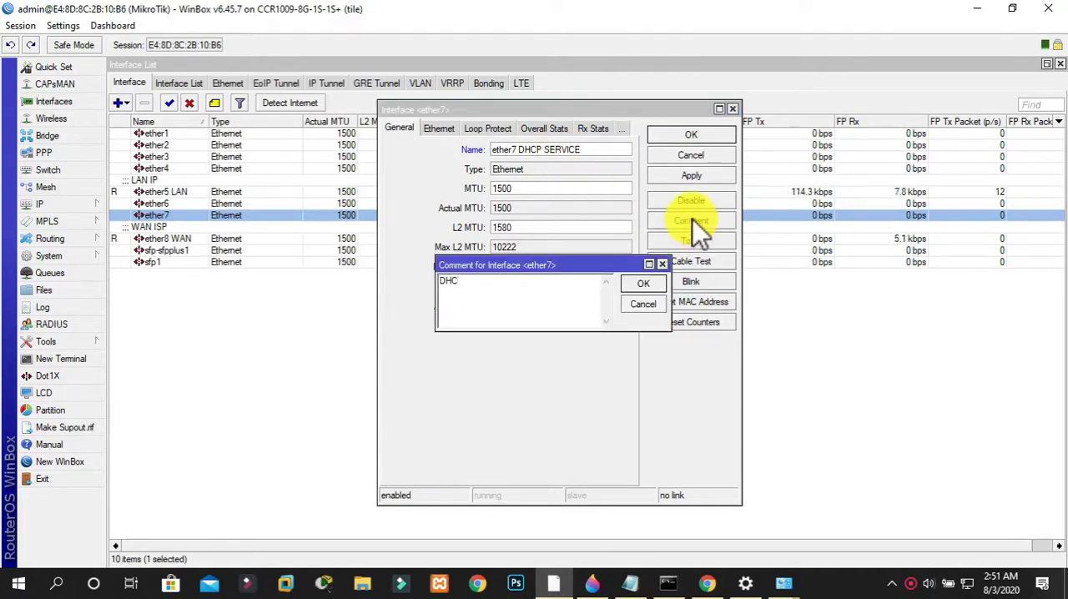
text(P SERVICE)
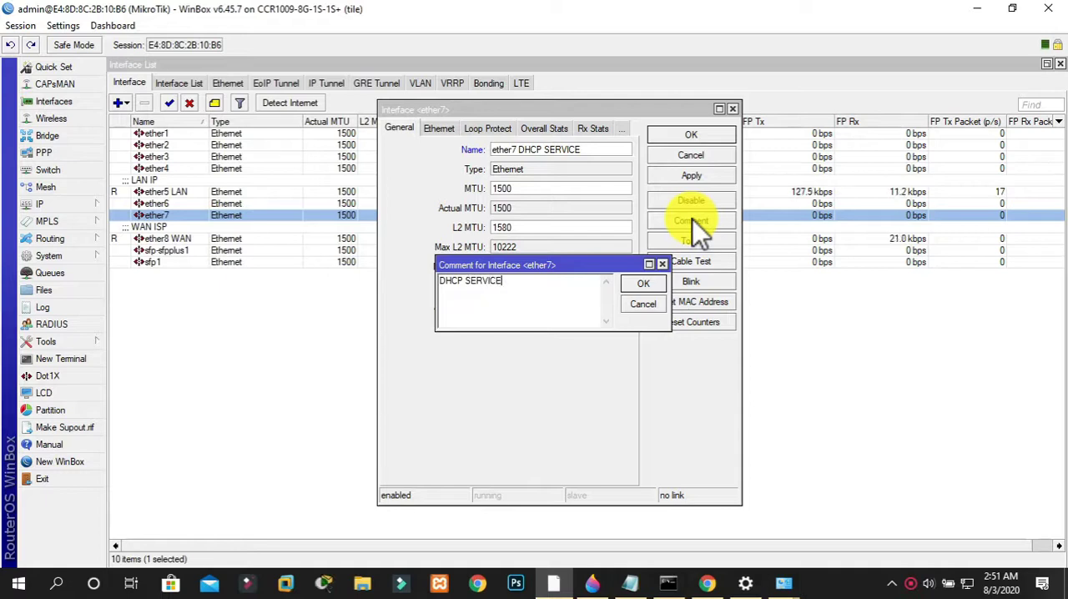
click(651, 281)
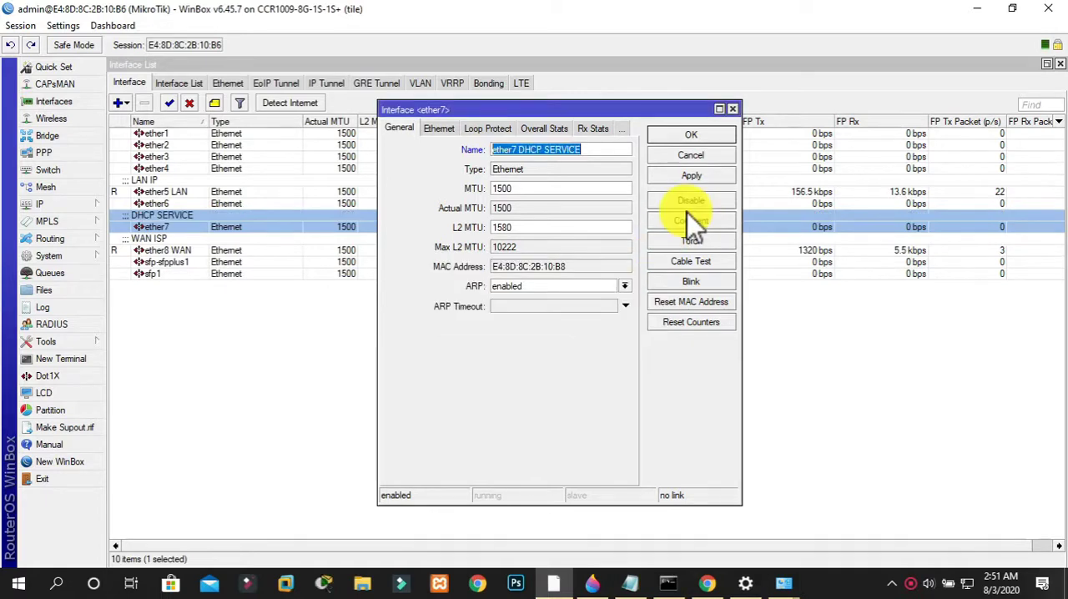
click(697, 138)
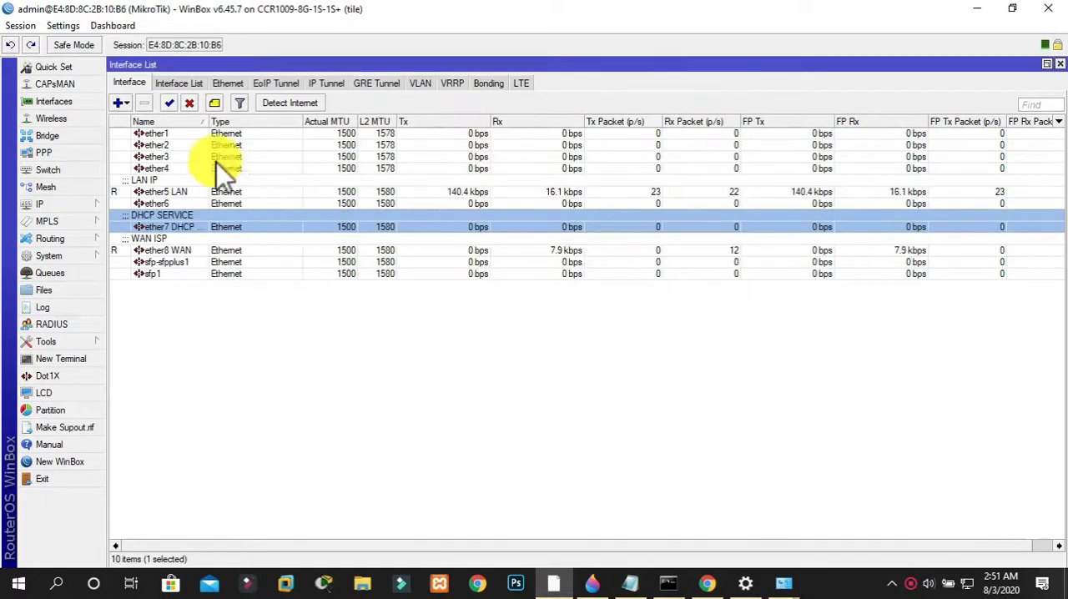
Start DHCP server setup on ether7 DHCP SERVICE, accepting address space 192.168.13.0/24 and gateway 192.168.13.1
click(95, 204)
click(142, 249)
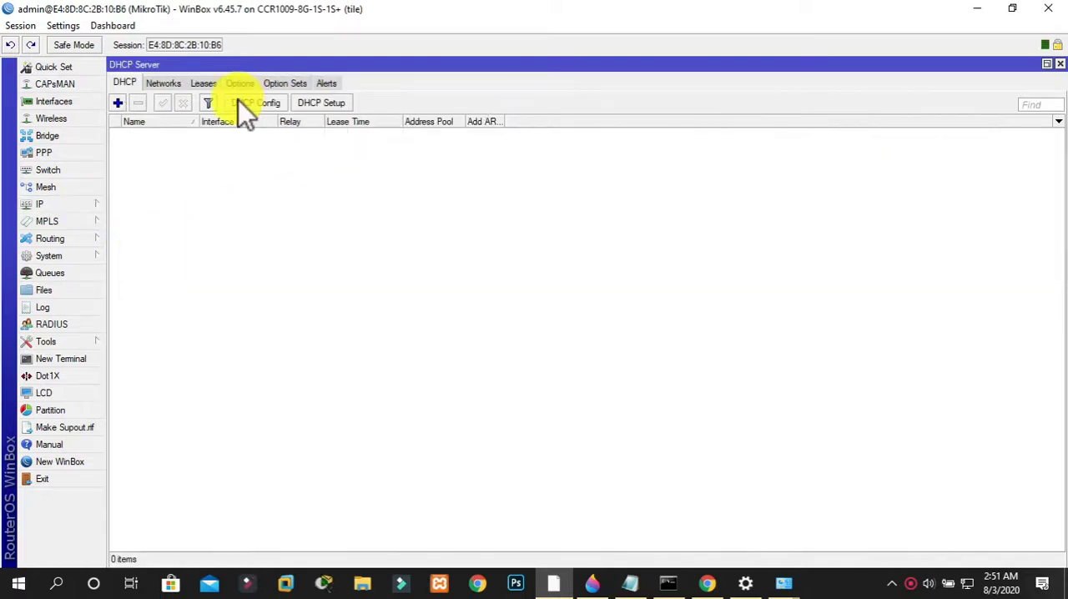
click(320, 106)
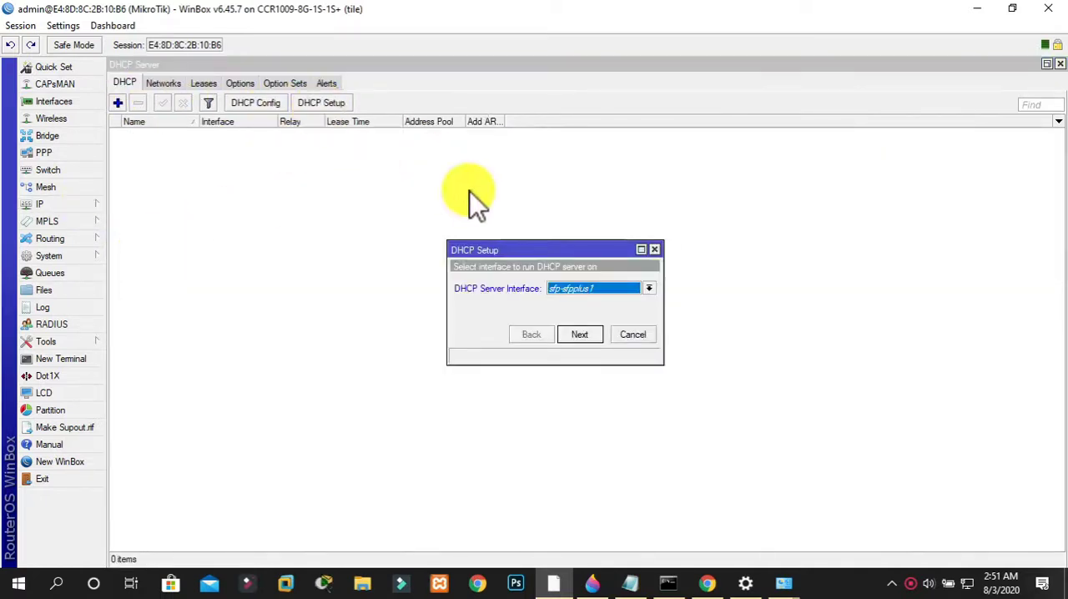
click(579, 289)
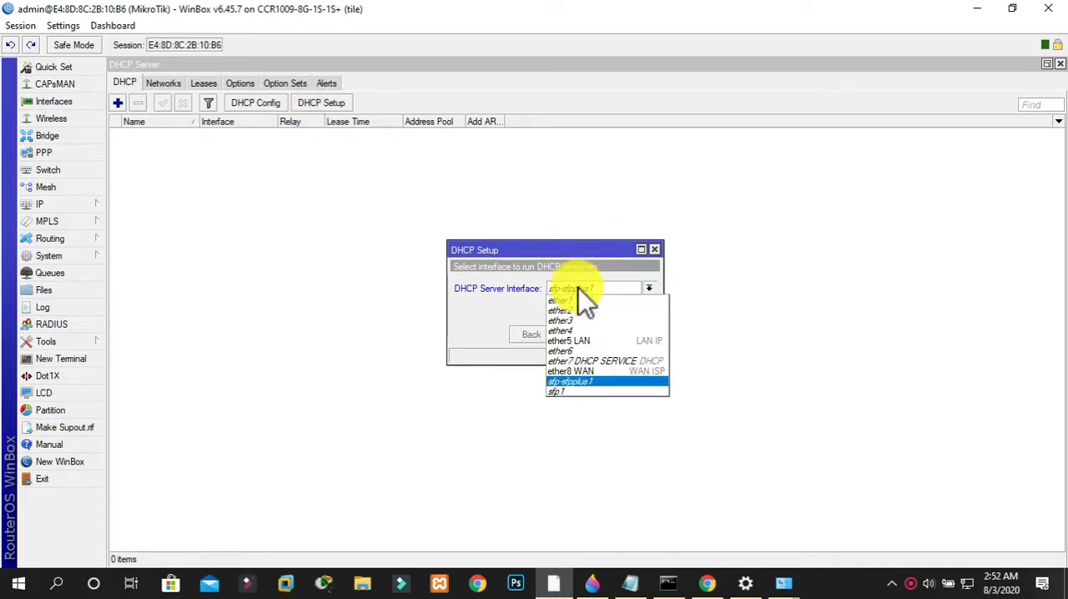
click(597, 363)
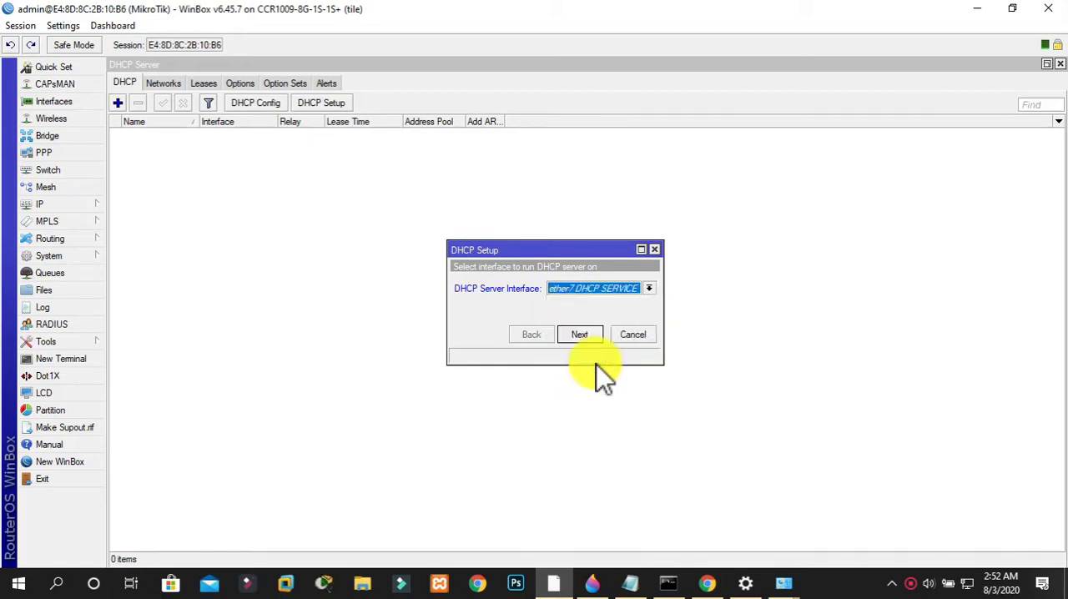
click(587, 339)
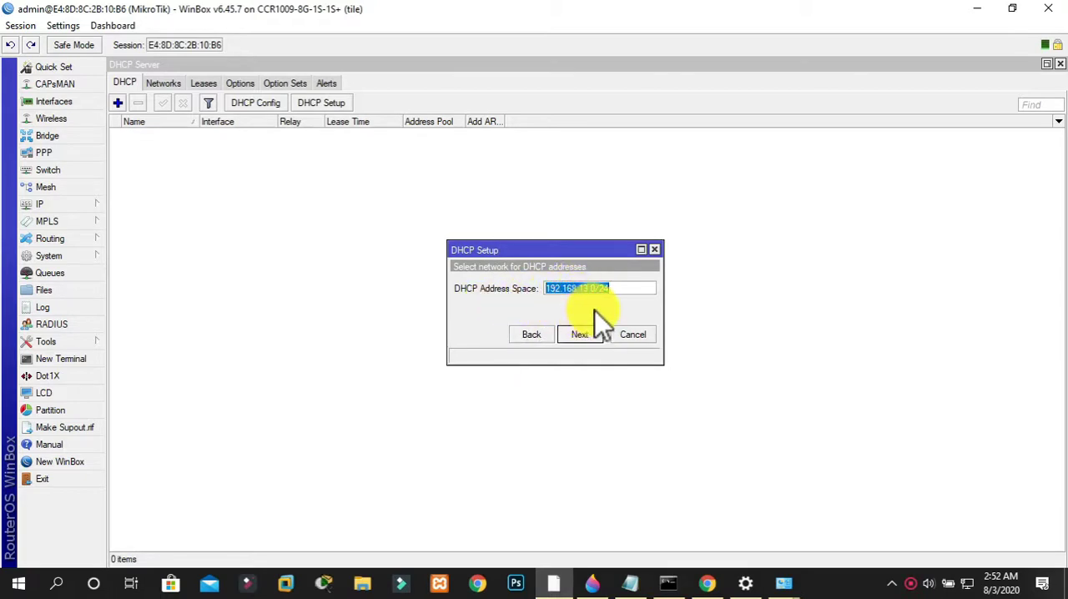
click(584, 335)
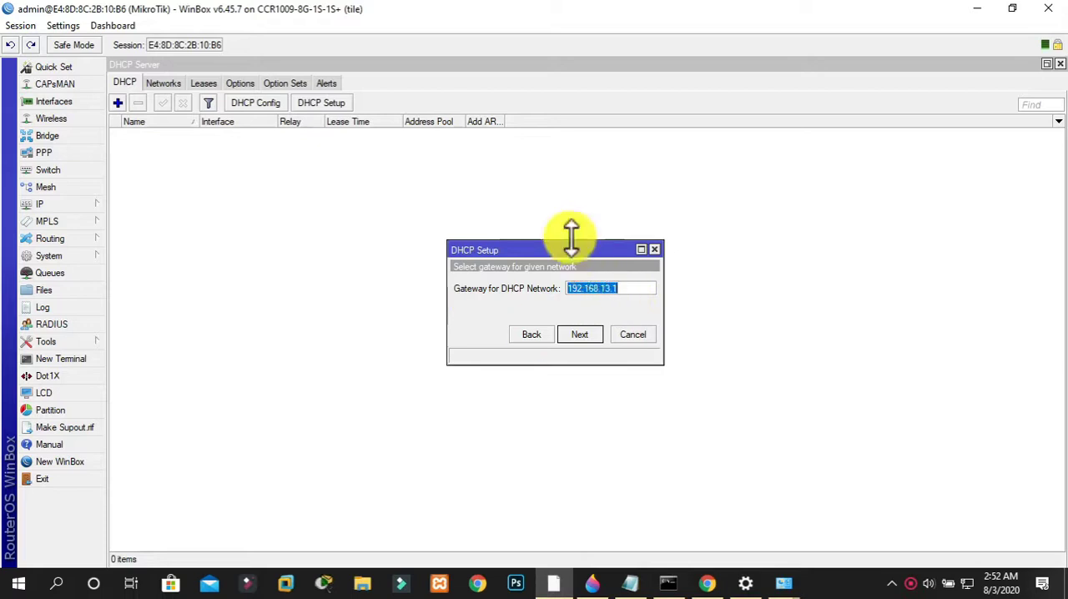
click(592, 337)
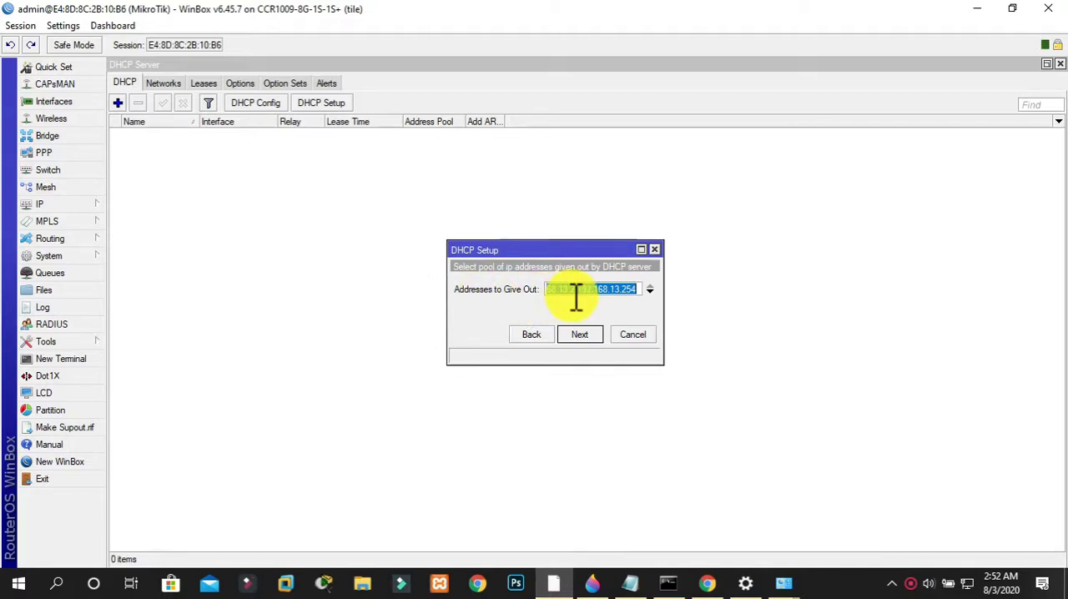
Set the end of the DHCP address pool to 192.168.13.252 and continue to the DNS server settings
click(577, 328)
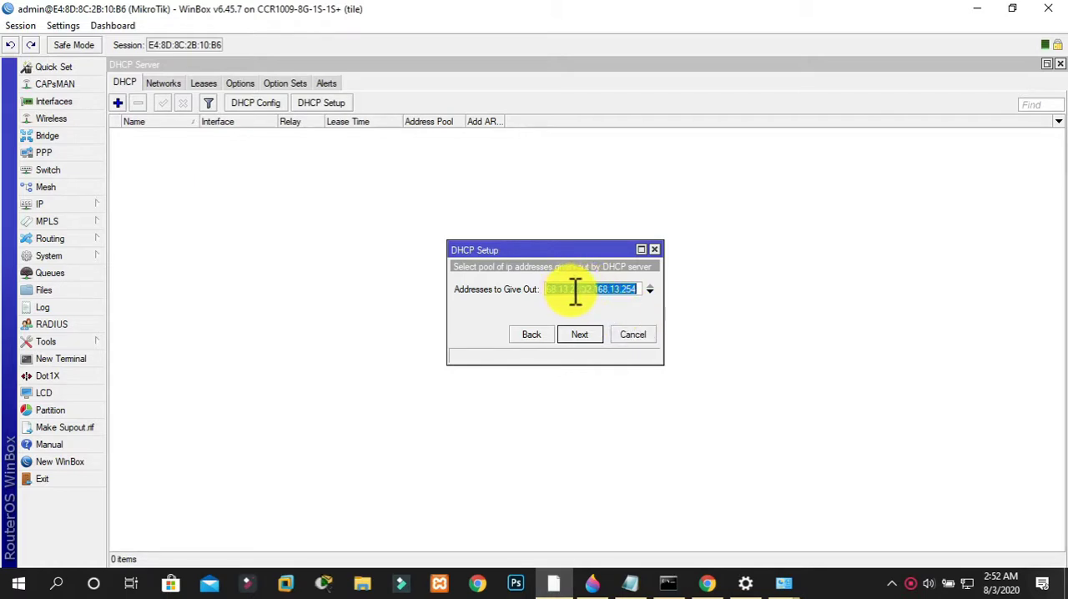
click(643, 290)
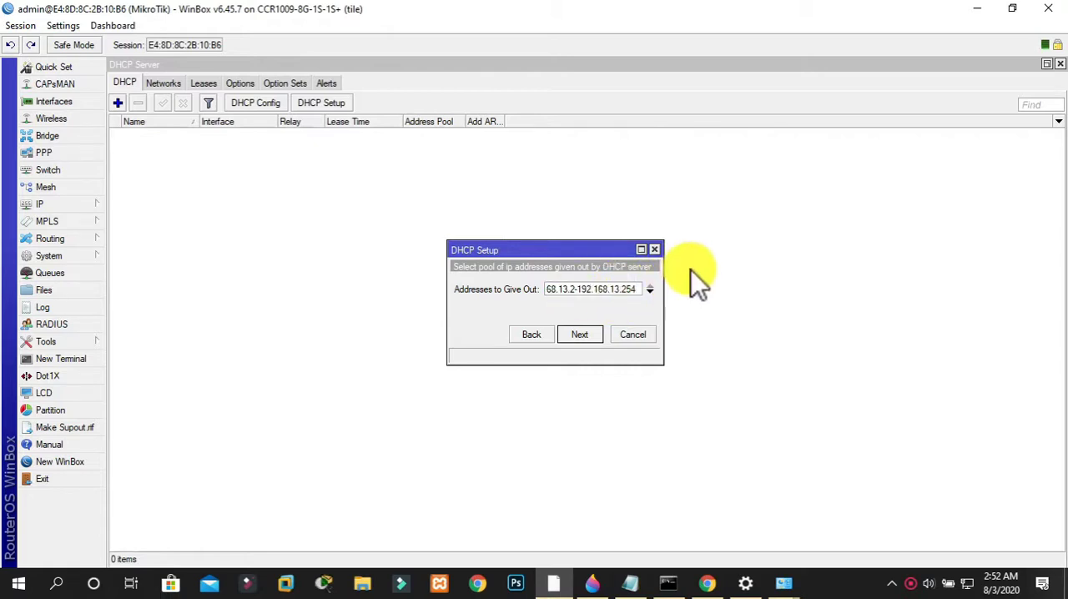
key(BackSpace)
text(2)
key(BackSpace)
text(52)
click(597, 327)
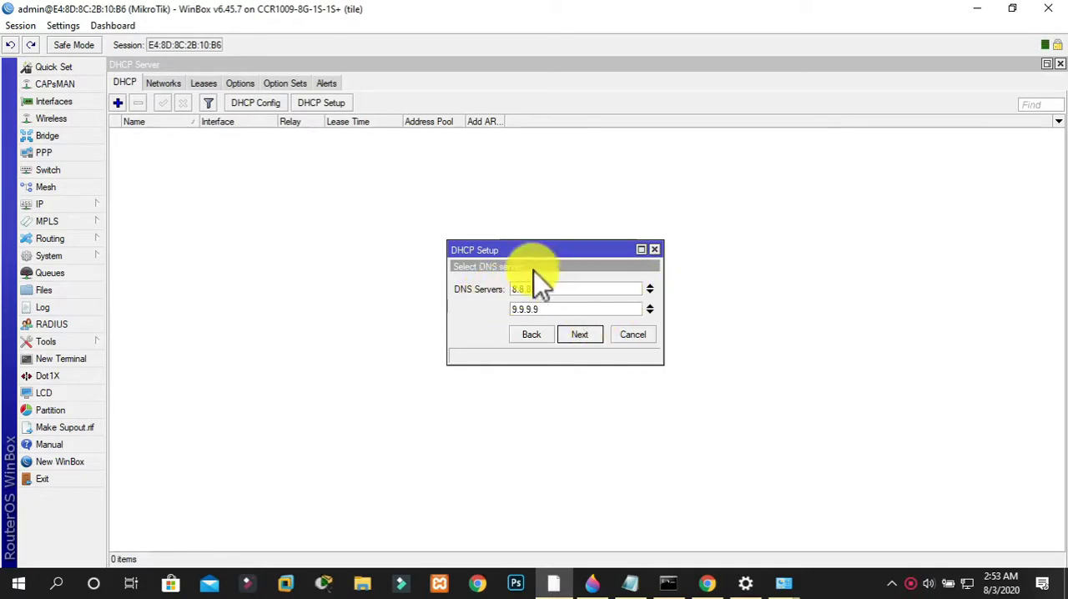
Accept DNS servers 8.8.8.8 and 9.9.9.9, and complete the DHCP setup with a lease time of 00:02:00
click(576, 334)
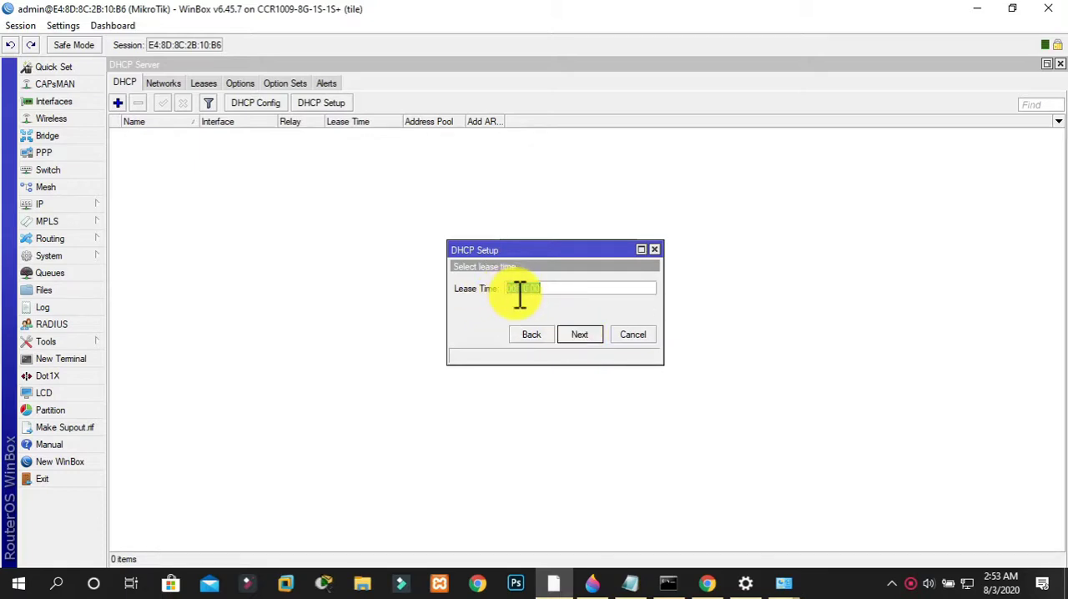
click(559, 291)
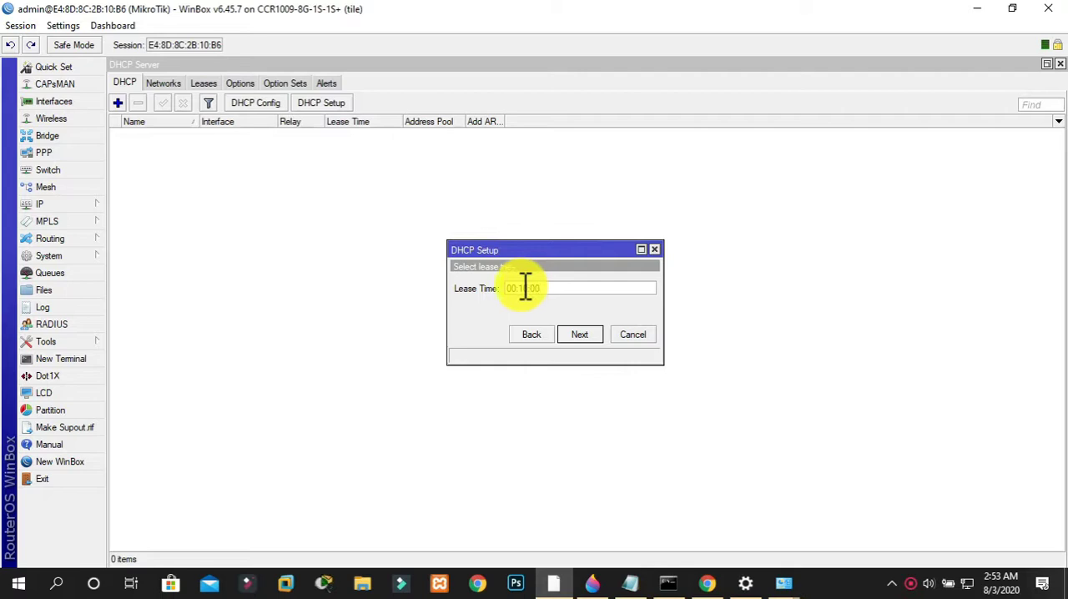
drag(525, 287, 536, 286)
click(536, 286)
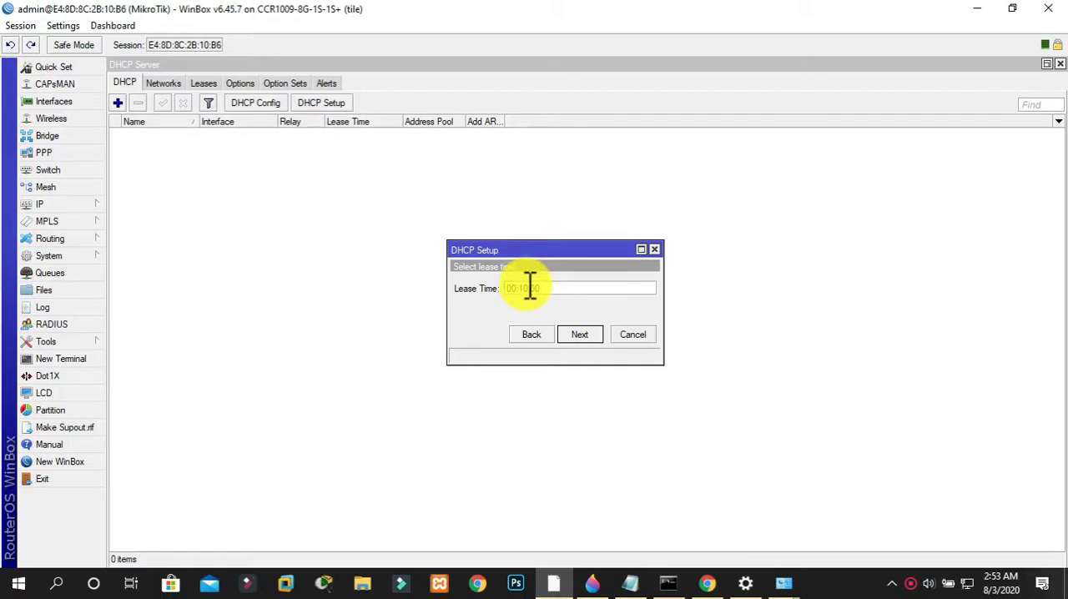
key(BackSpace)
text(2)
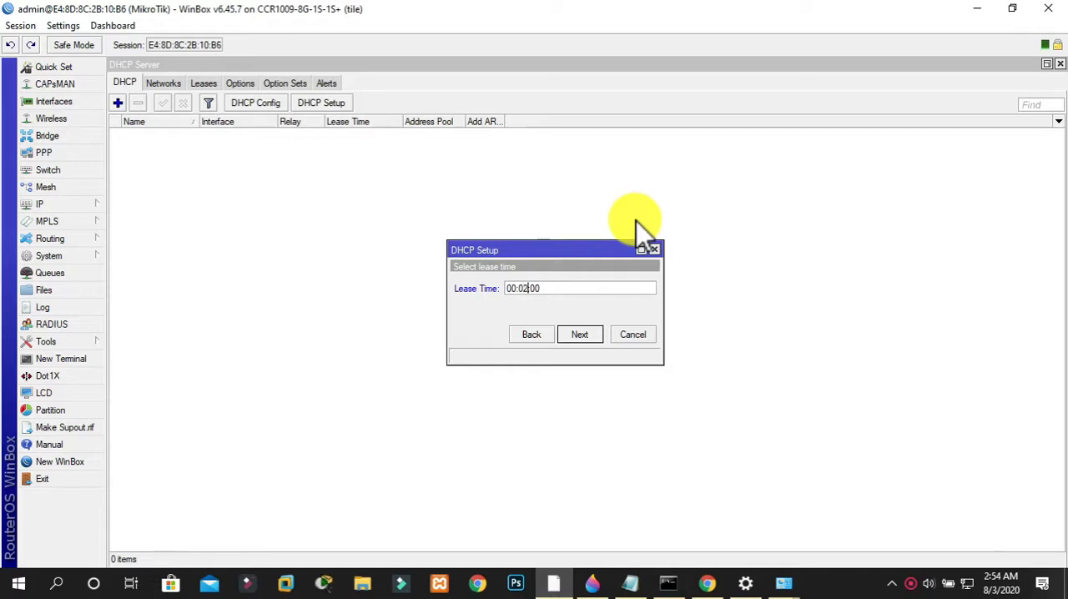
click(606, 286)
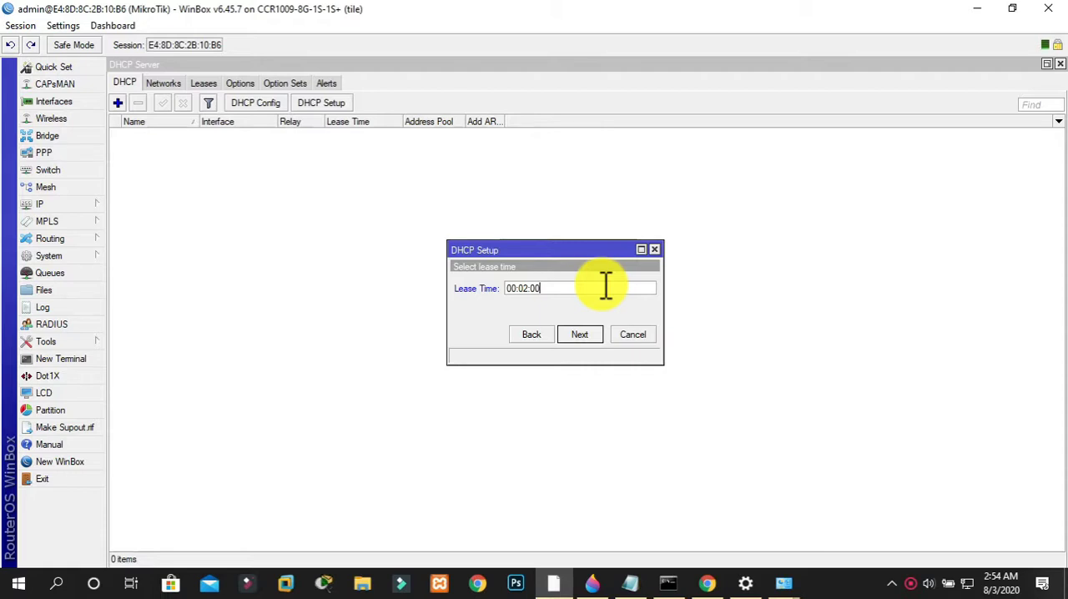
click(588, 332)
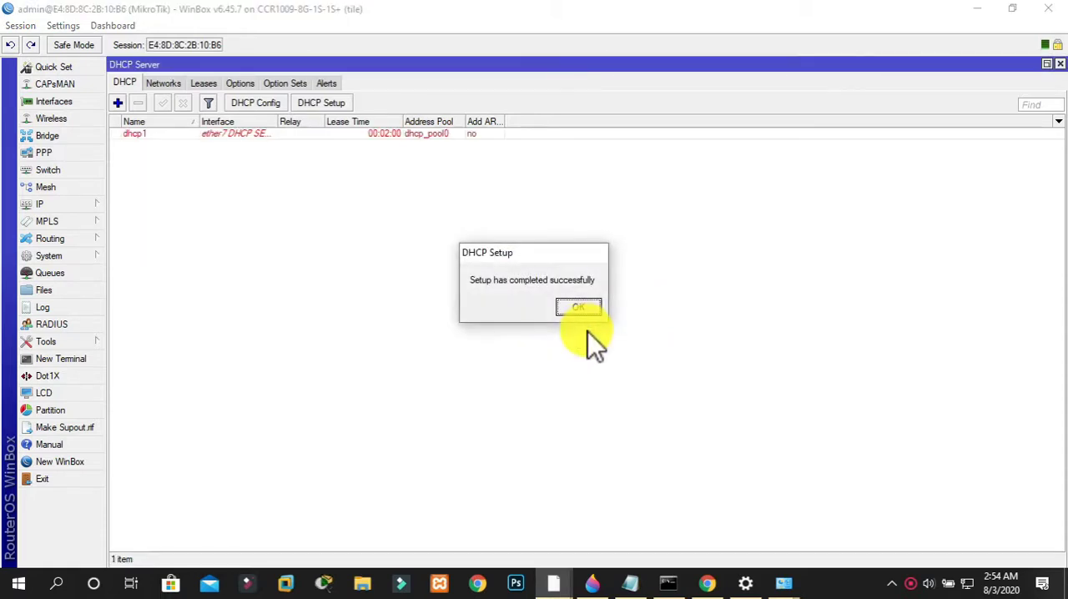
click(581, 305)
click(568, 304)
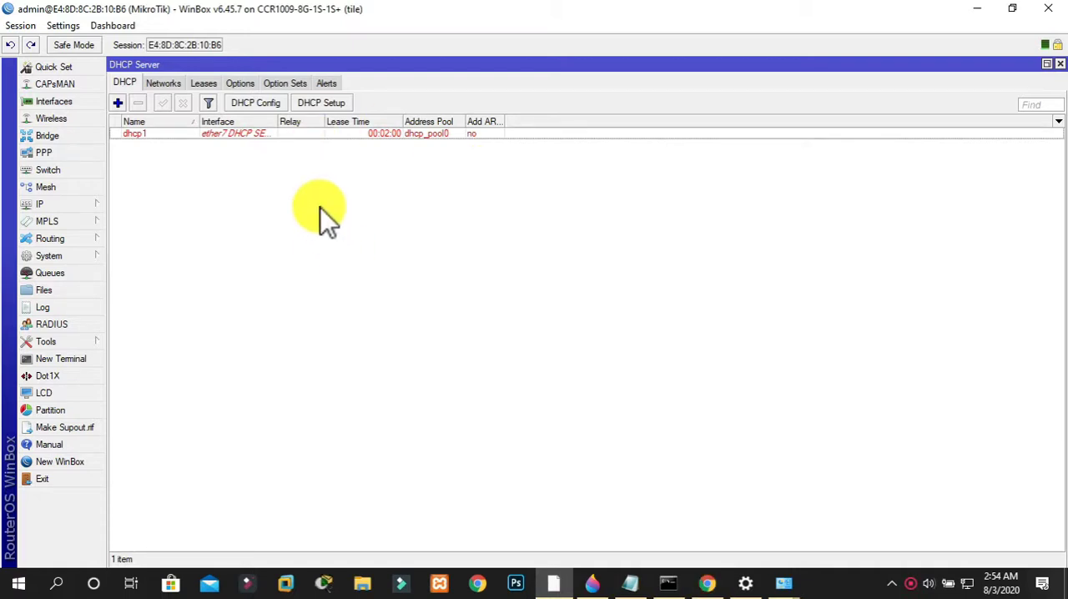
Try to reconnect to the router and minimize the open windows to reach the desktop
click(60, 103)
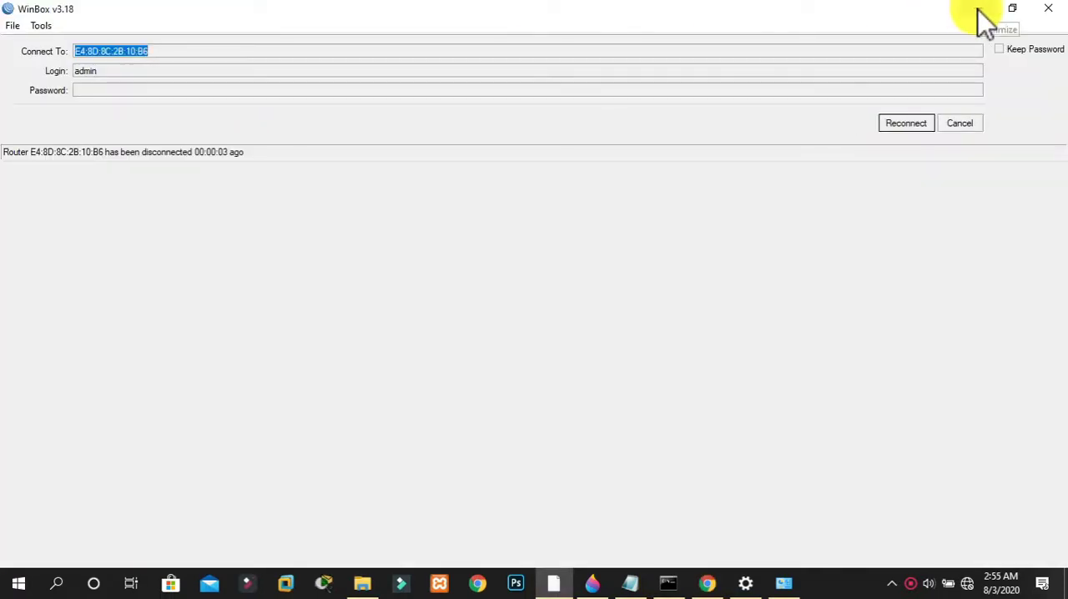
click(906, 125)
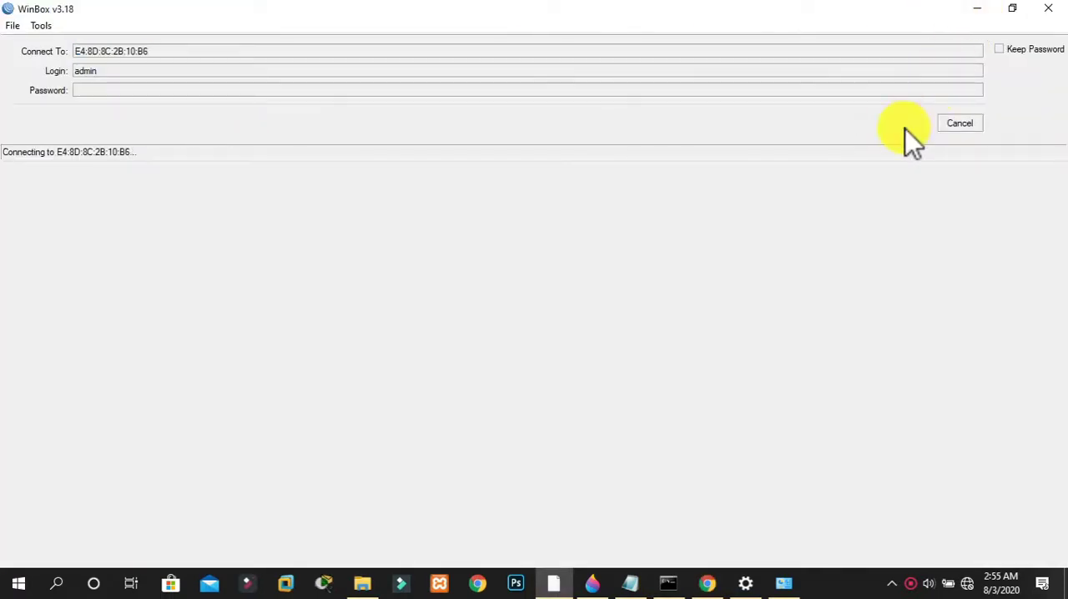
click(979, 10)
click(973, 8)
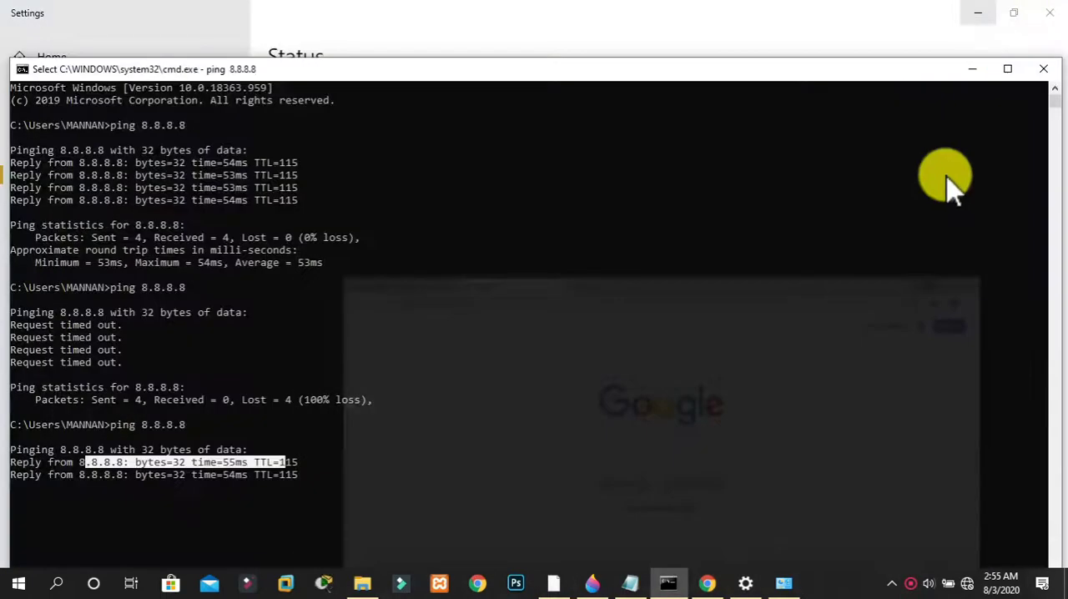
click(972, 70)
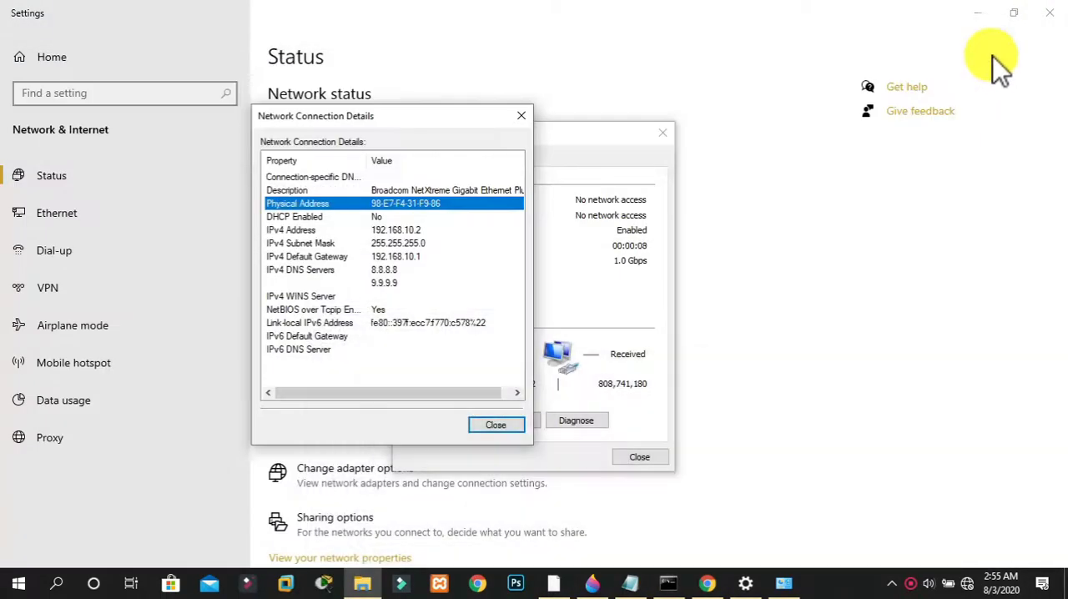
click(978, 12)
click(794, 12)
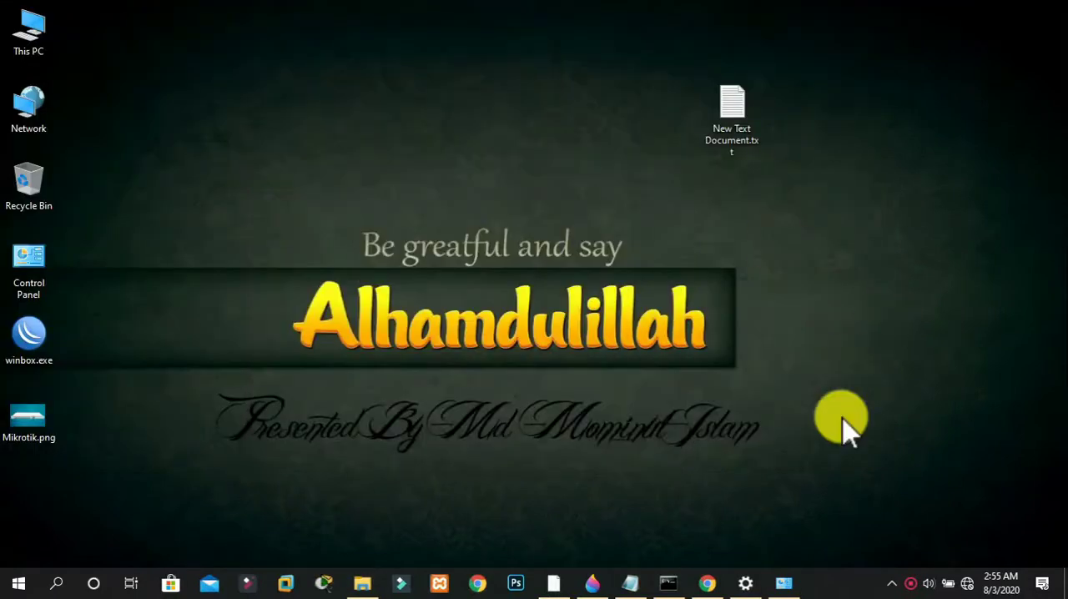
Open the Ethernet adapter's properties from the Windows network settings, closing its old connection details and status windows
right_click(967, 581)
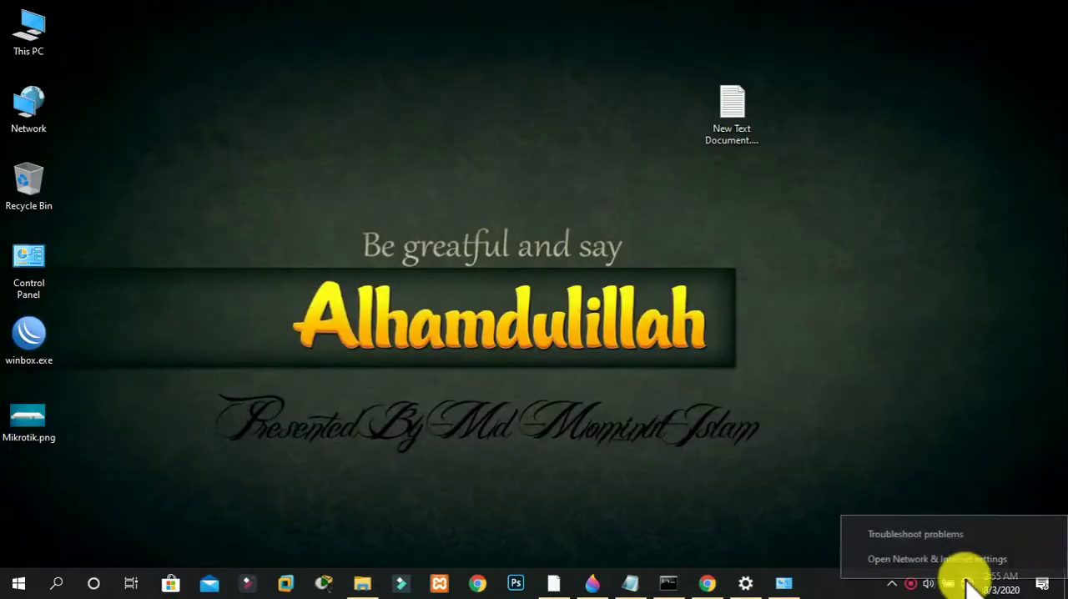
click(966, 561)
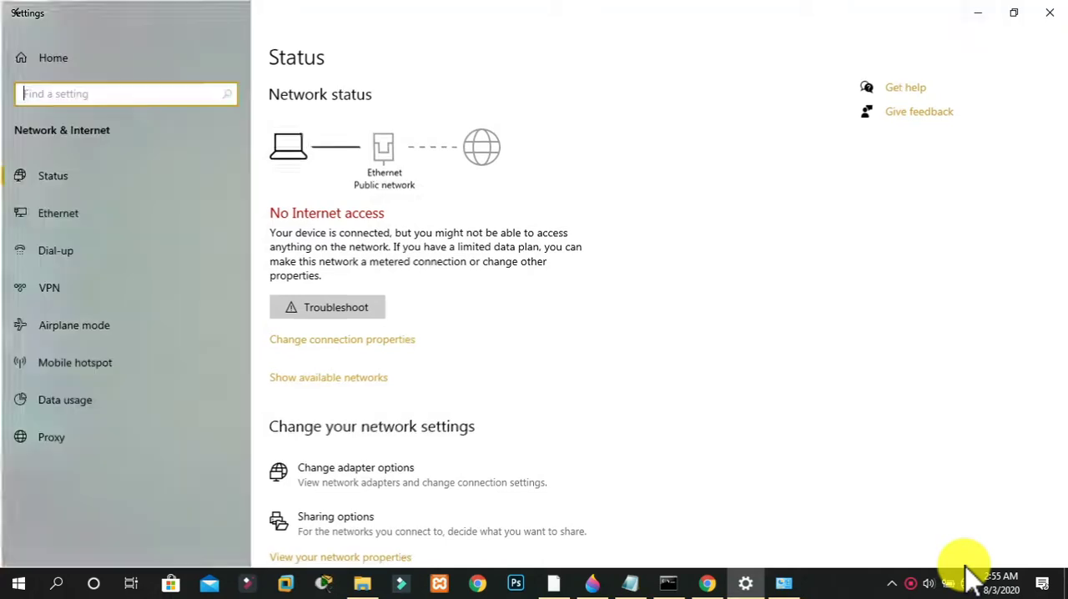
click(394, 477)
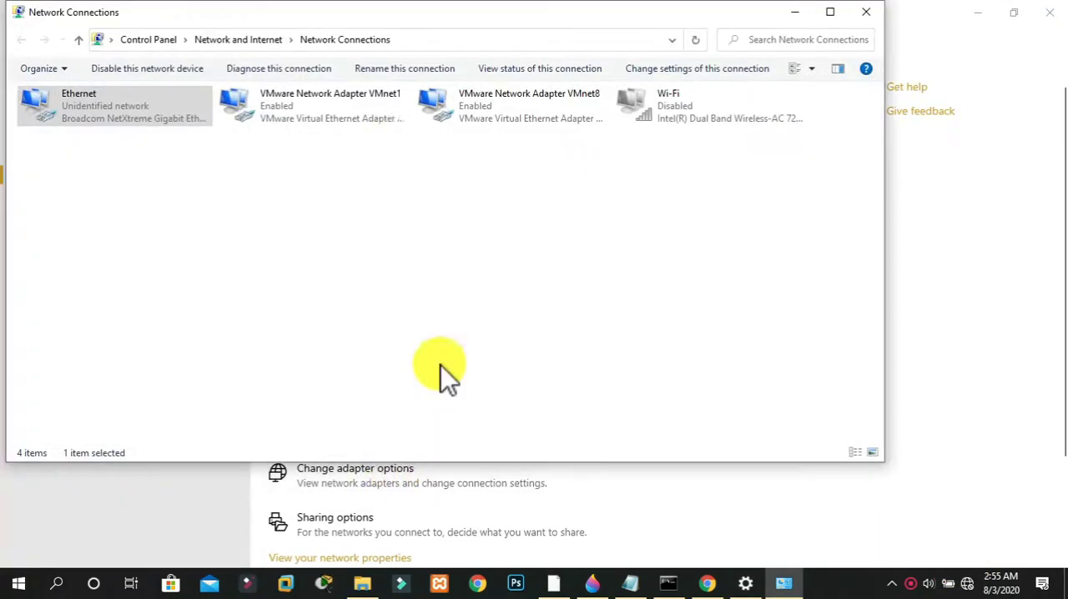
double_click(149, 107)
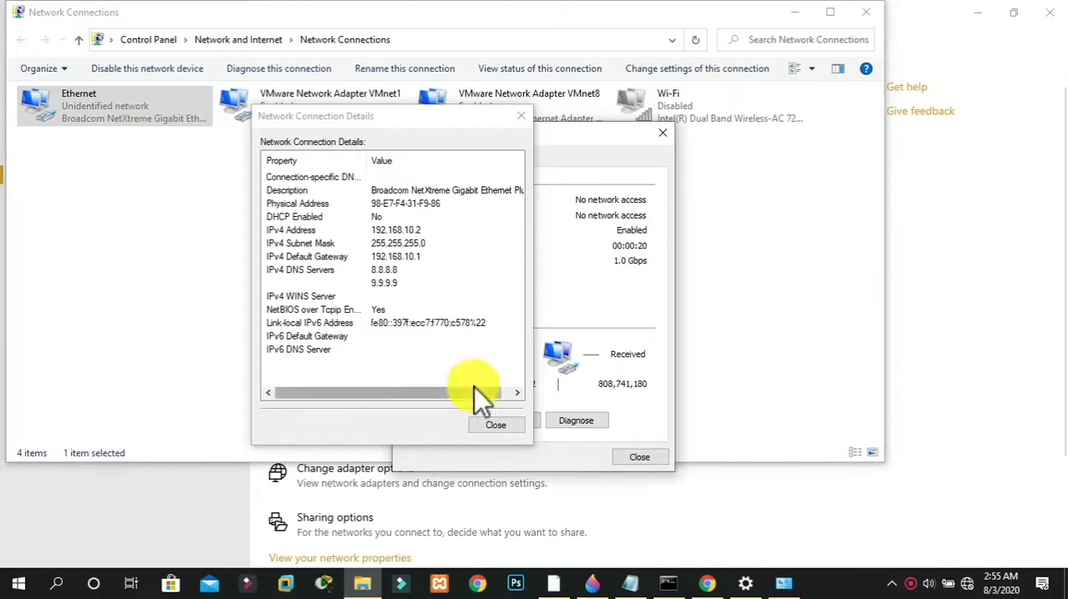
click(522, 116)
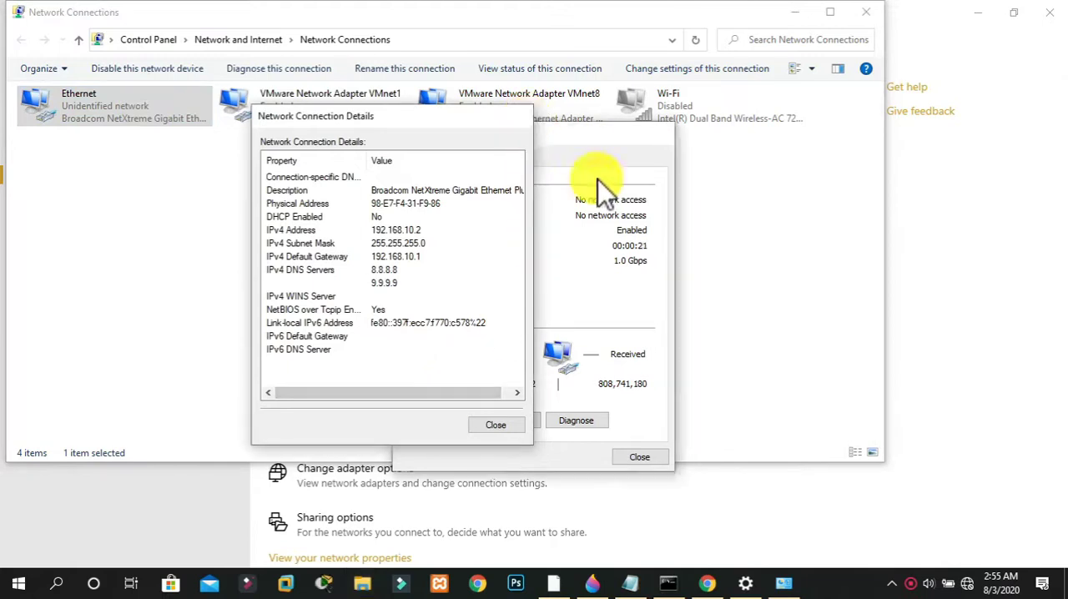
click(662, 133)
double_click(158, 96)
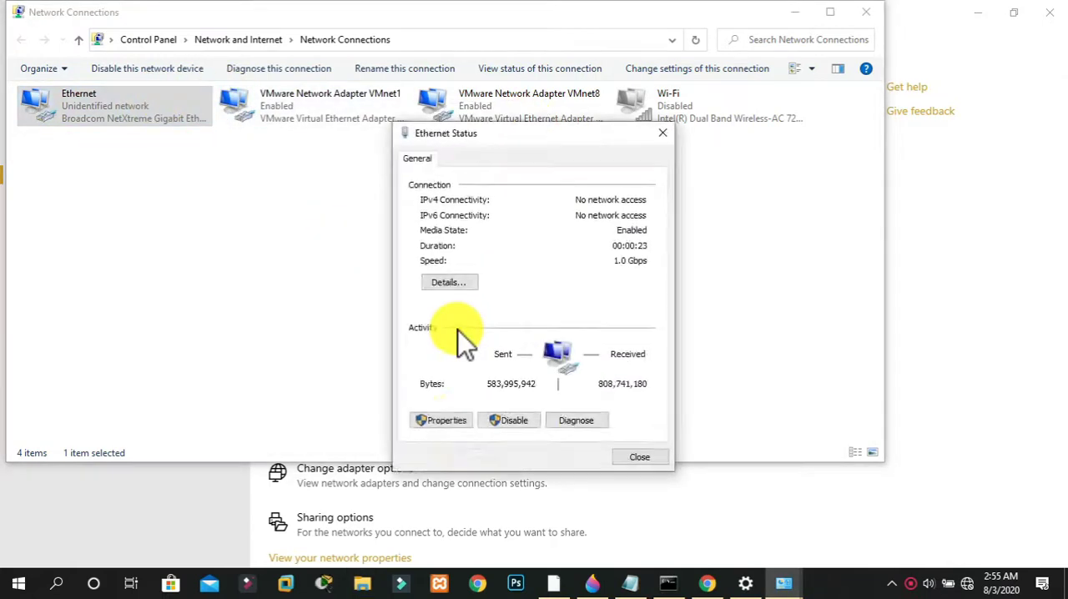
click(467, 421)
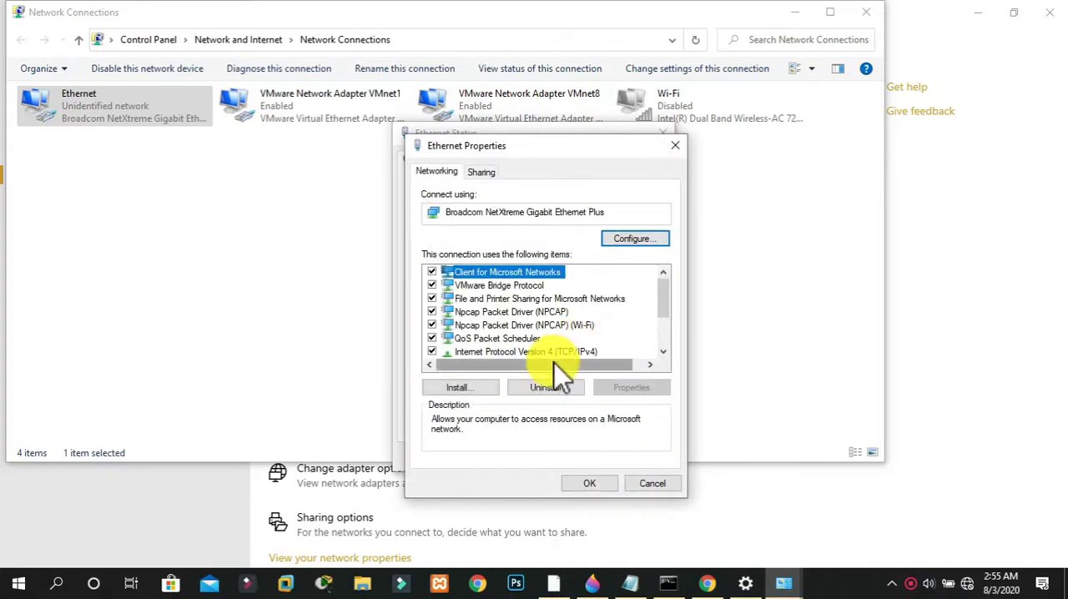
Set the Ethernet adapter's IPv4 to obtain its IP address and DNS servers automatically, and close the network settings windows
double_click(553, 353)
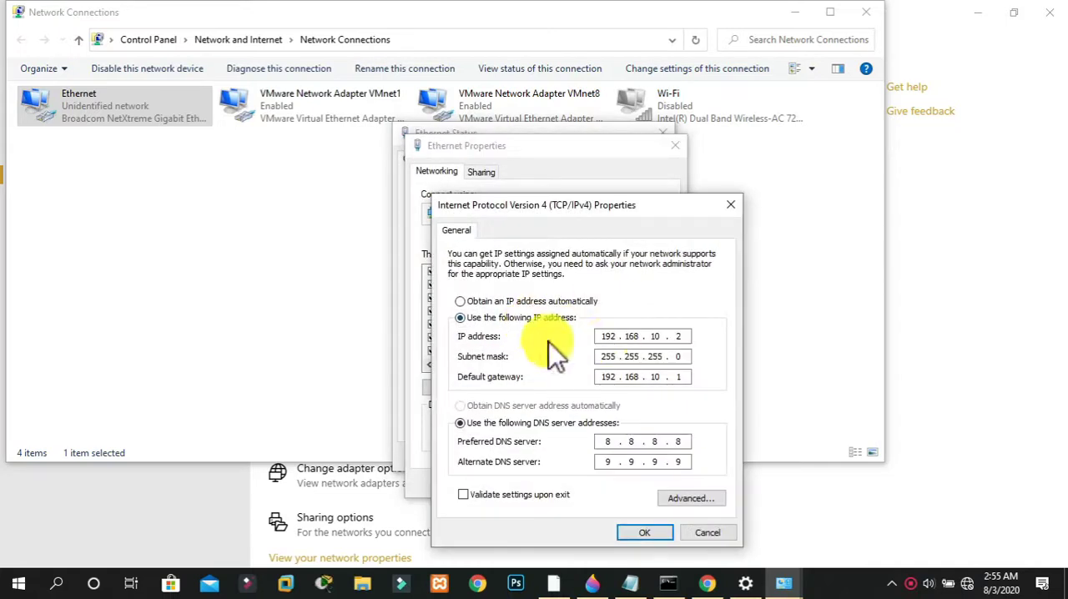
click(551, 304)
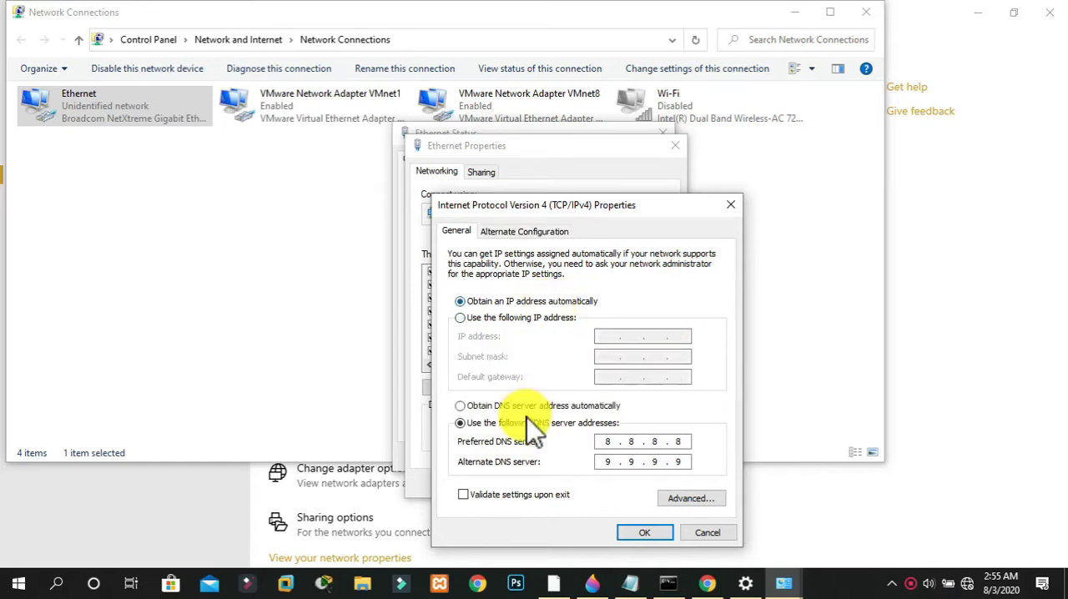
click(469, 407)
click(647, 532)
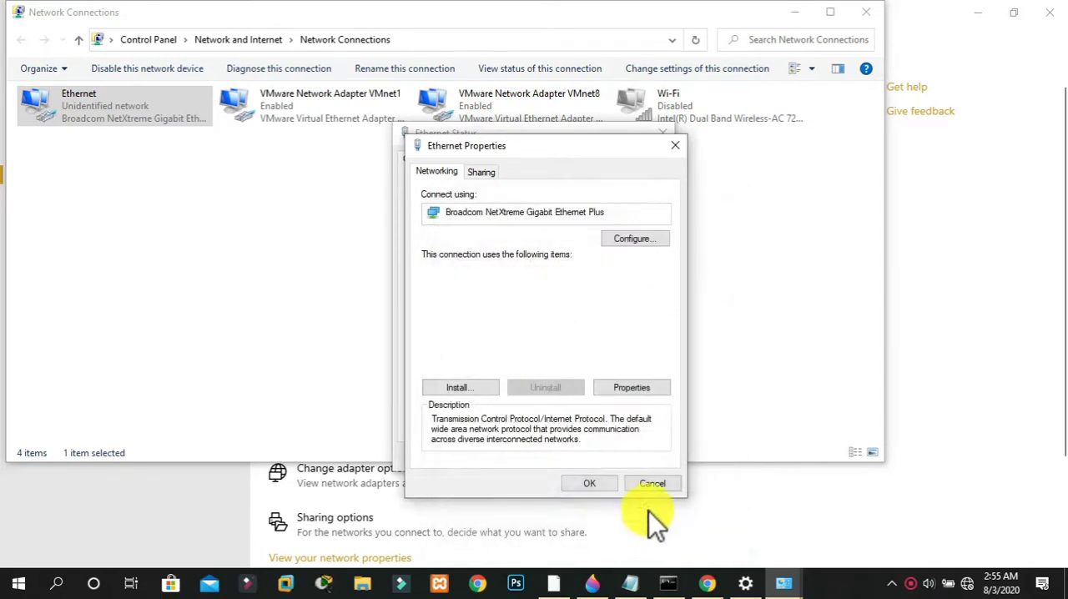
click(638, 483)
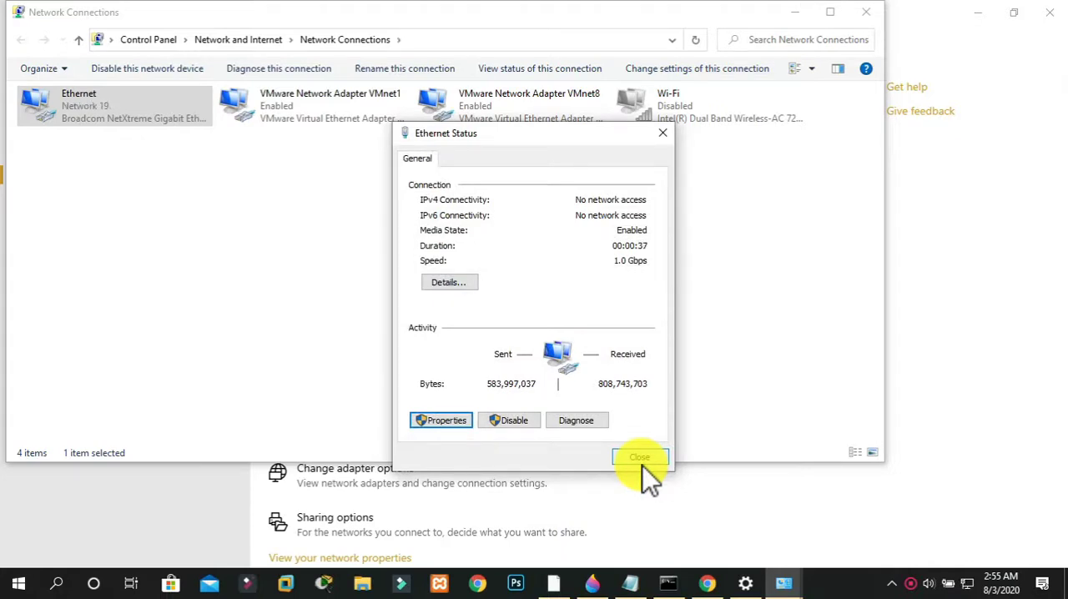
click(640, 457)
click(866, 12)
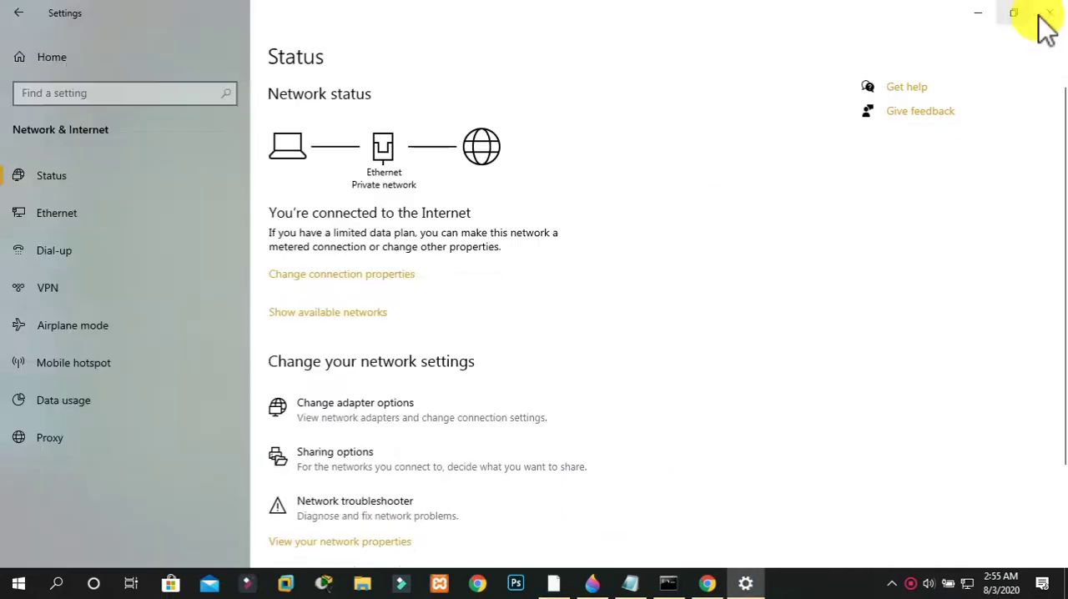
click(1041, 15)
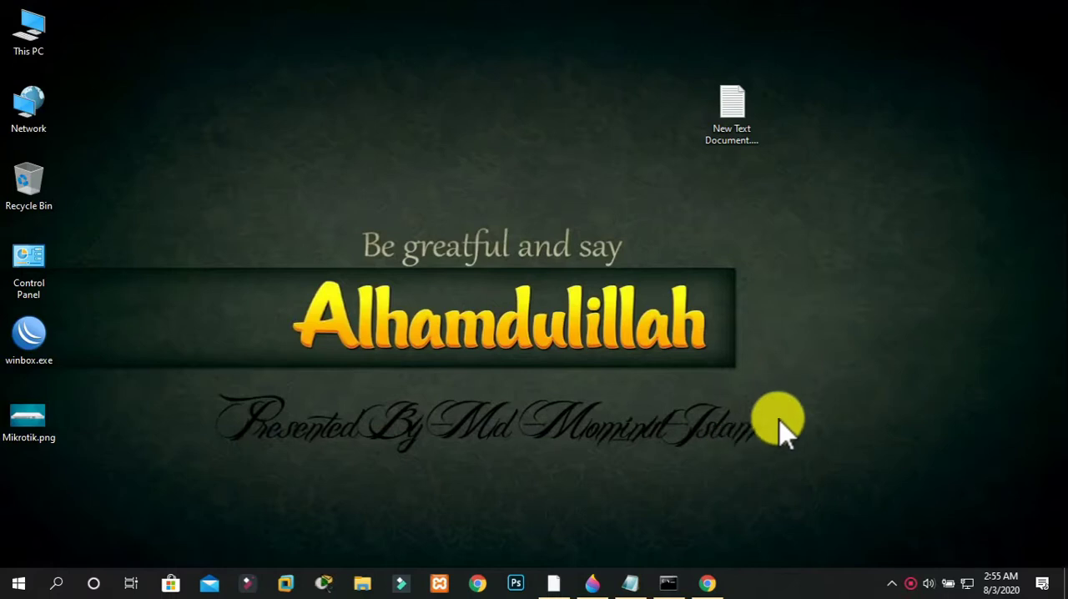
Switch to the command prompt, move past the old output and ping 8.8.8.8 to test the connection
click(664, 582)
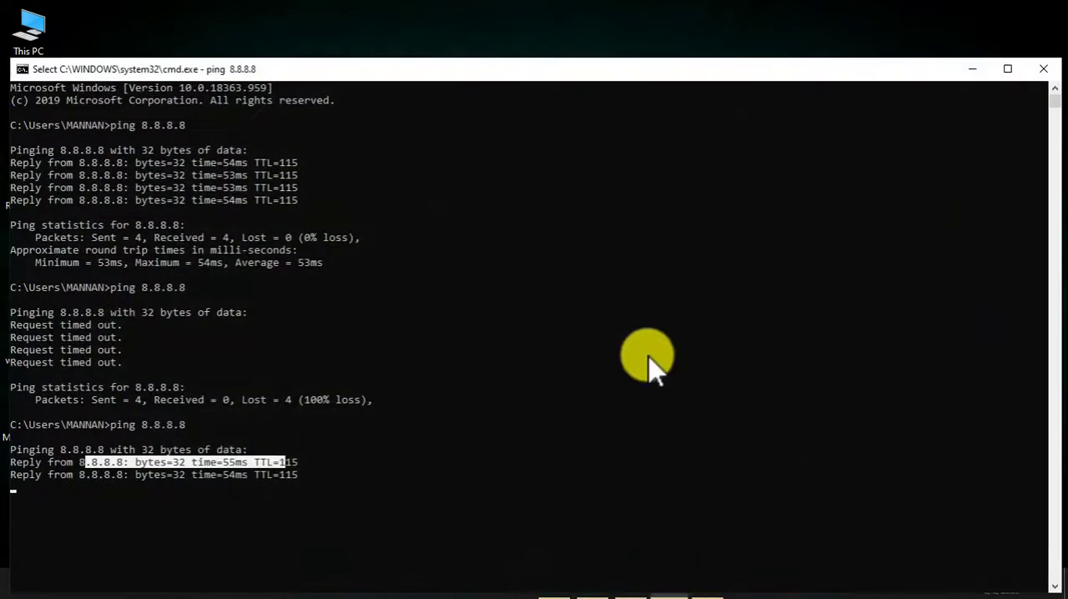
key(Escape)
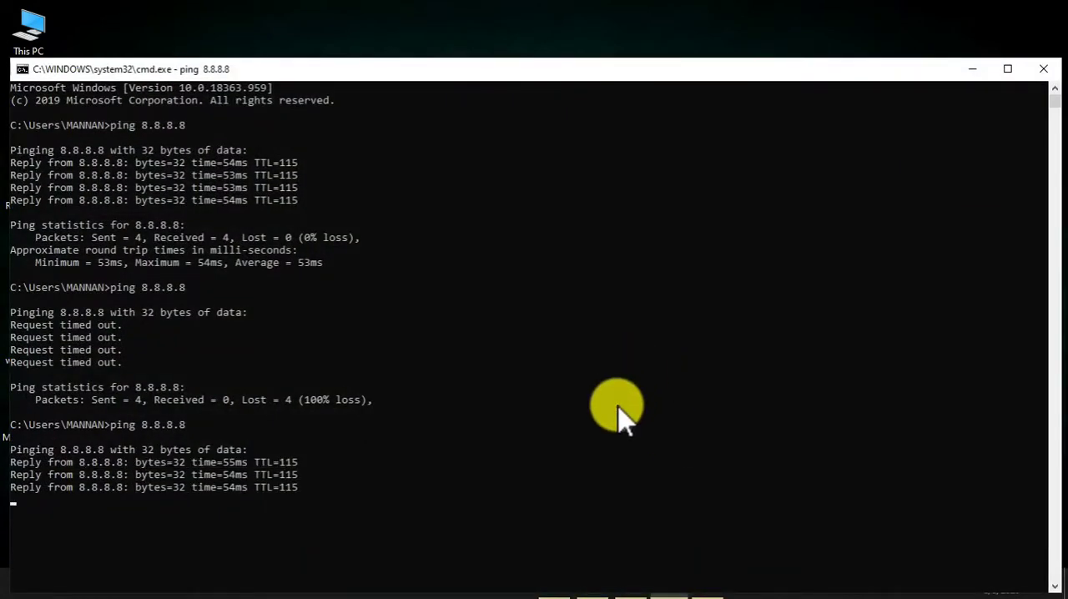
key(Up)
key(ctrl+l)
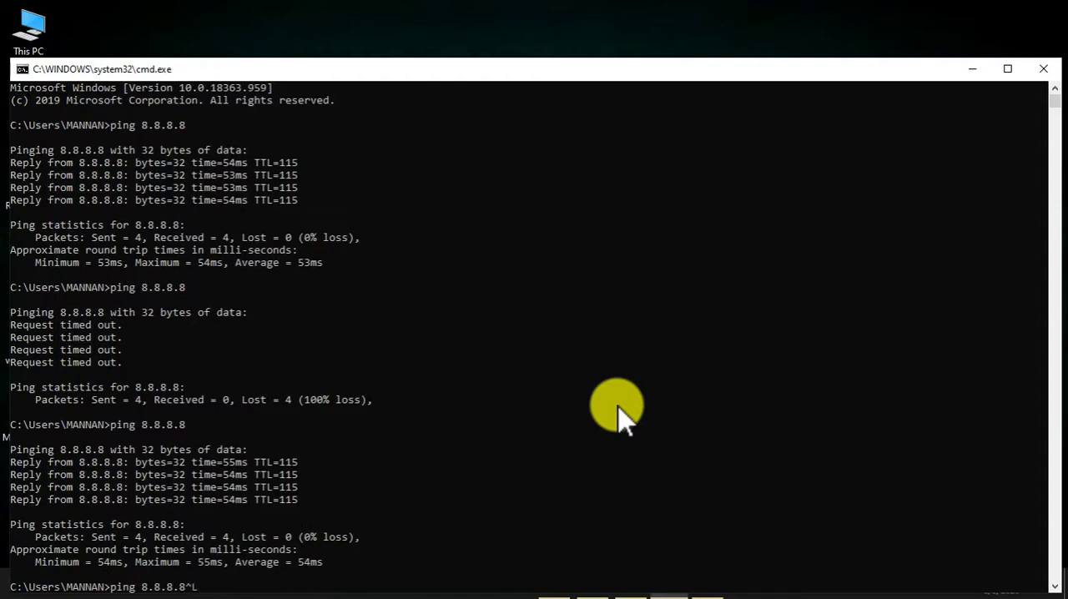
key(BackSpace)
key(BackSpace)
key(BackSpace)
key(BackSpace)
key(BackSpace)
key(BackSpace)
key(BackSpace)
key(BackSpace)
key(BackSpace)
key(BackSpace)
key(BackSpace)
key(BackSpace)
key(BackSpace)
key(Return)
key(Return)
key(Return)
key(Return)
key(Return)
key(Return)
key(Return)
key(Return)
key(Return)
key(Return)
key(Return)
key(Return)
key(Return)
key(Return)
key(Return)
key(Return)
key(Return)
key(Return)
key(Return)
key(Return)
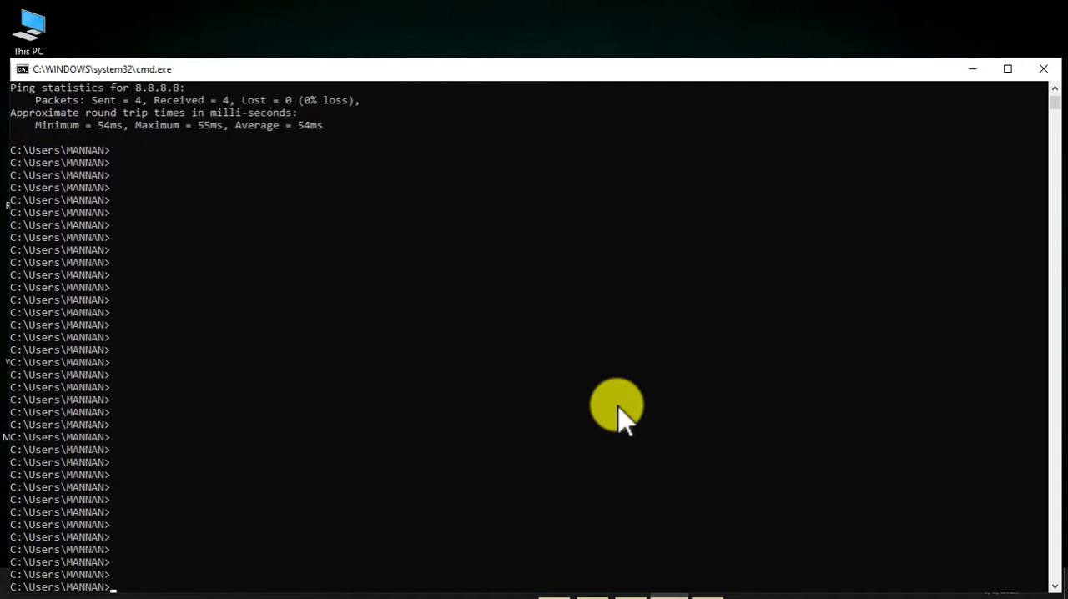
key(Return)
key(Up)
key(Return)
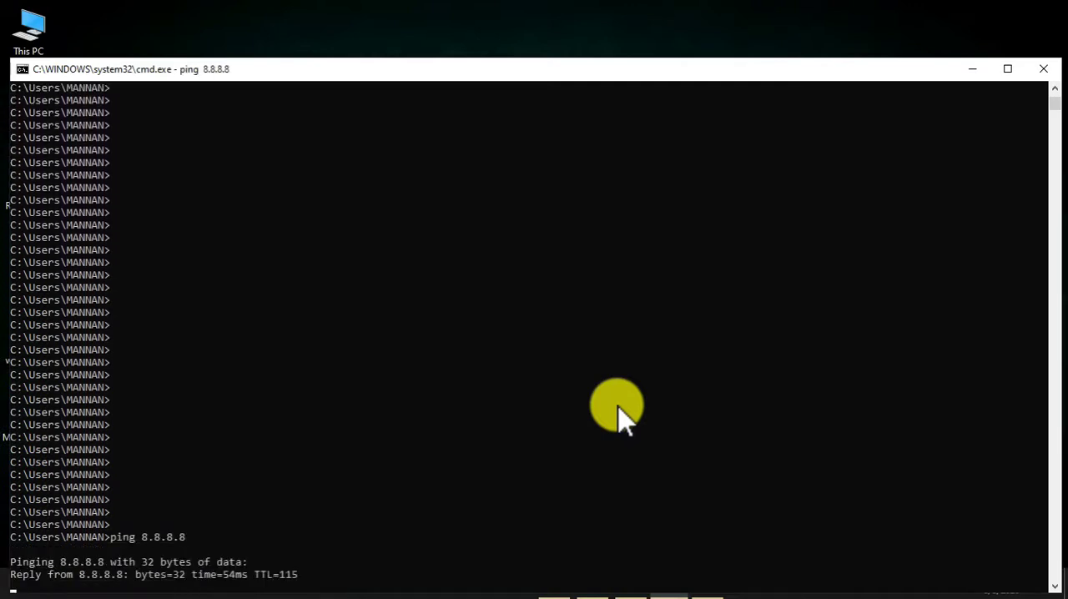
click(968, 70)
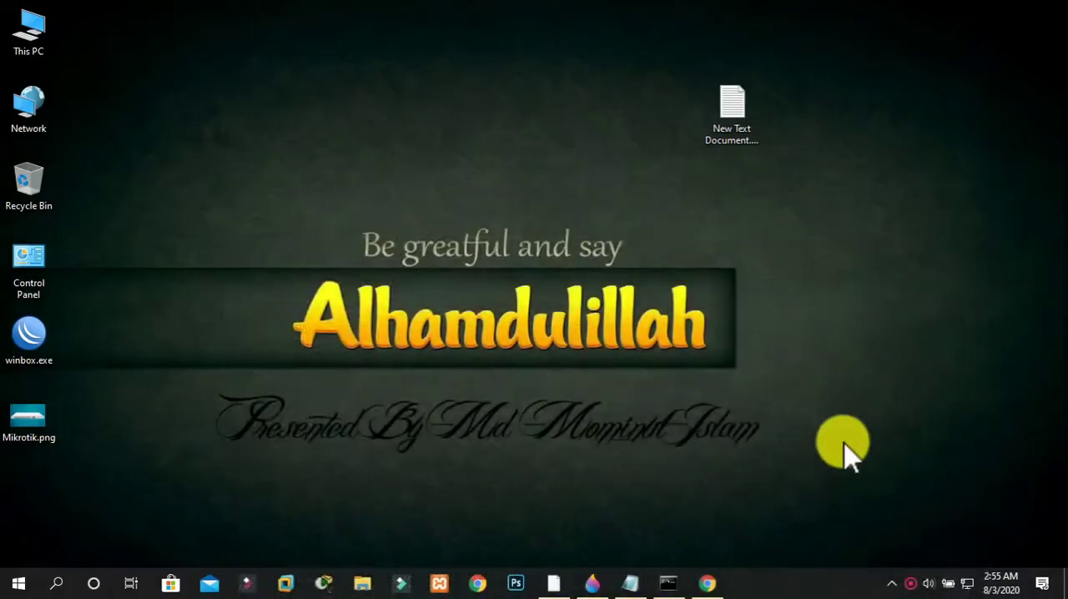
Check the Ethernet adapter's connection details in the Windows network settings for the DHCP-assigned address and lease
right_click(968, 581)
click(965, 559)
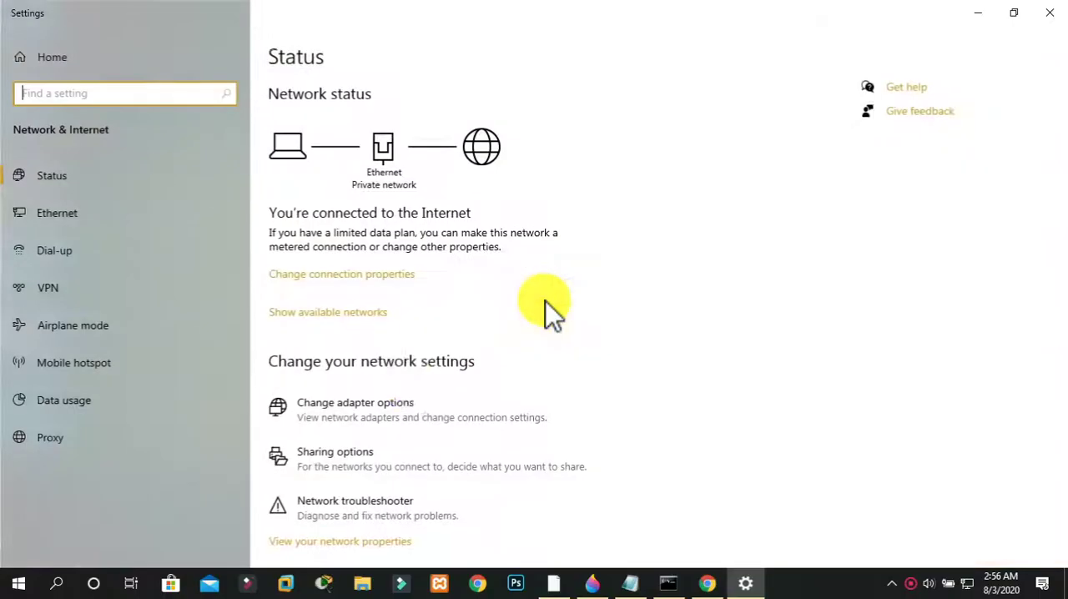
click(381, 400)
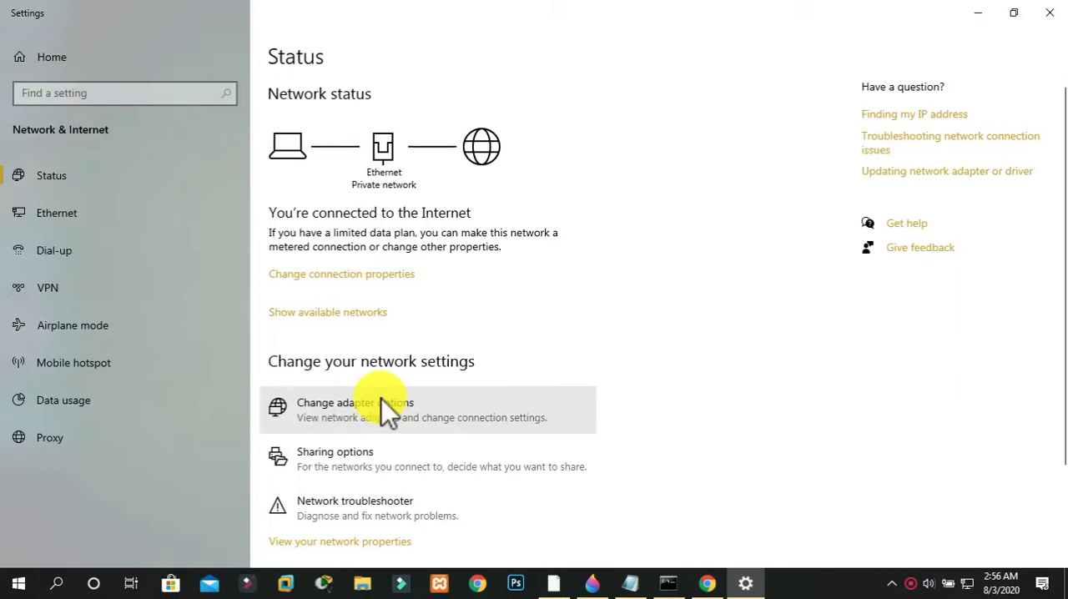
double_click(120, 99)
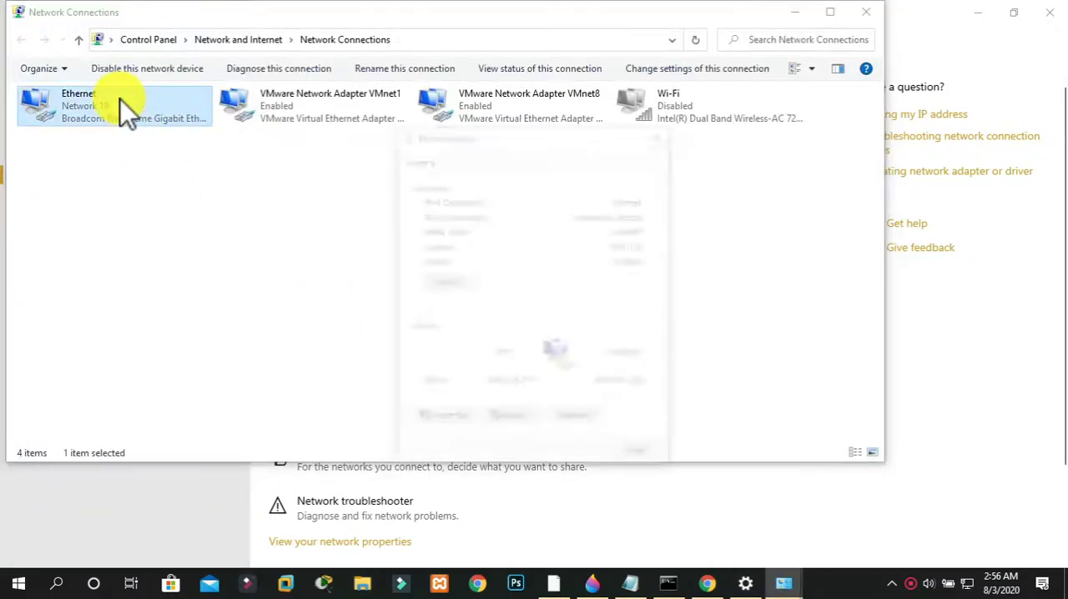
click(451, 283)
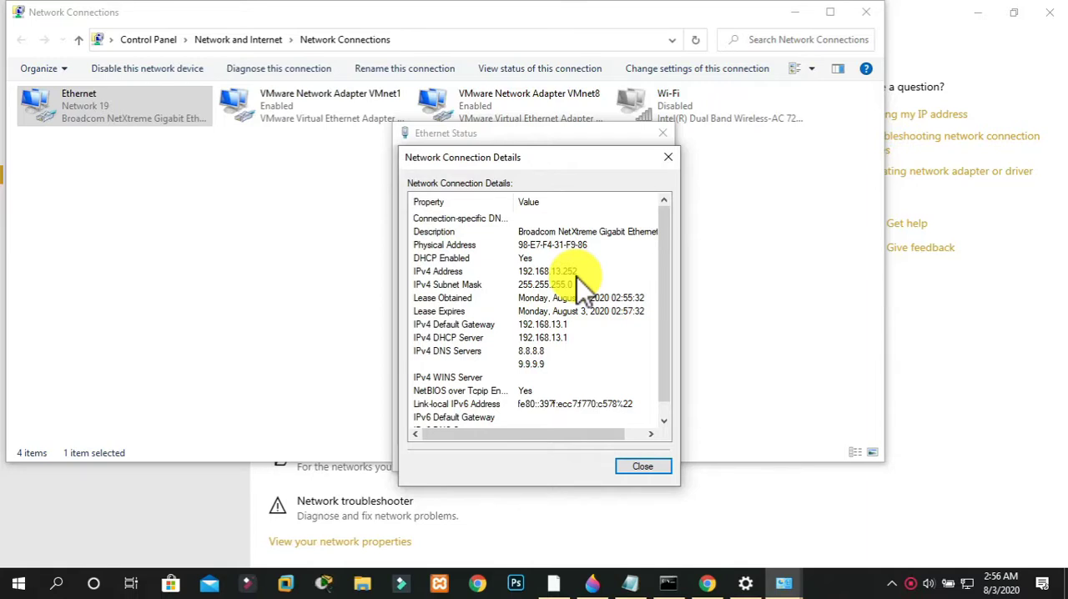
Switch to WinBox and reconnect to the neighbouring MikroTik router at 192.168.13.1 through its discovered MAC address
click(553, 583)
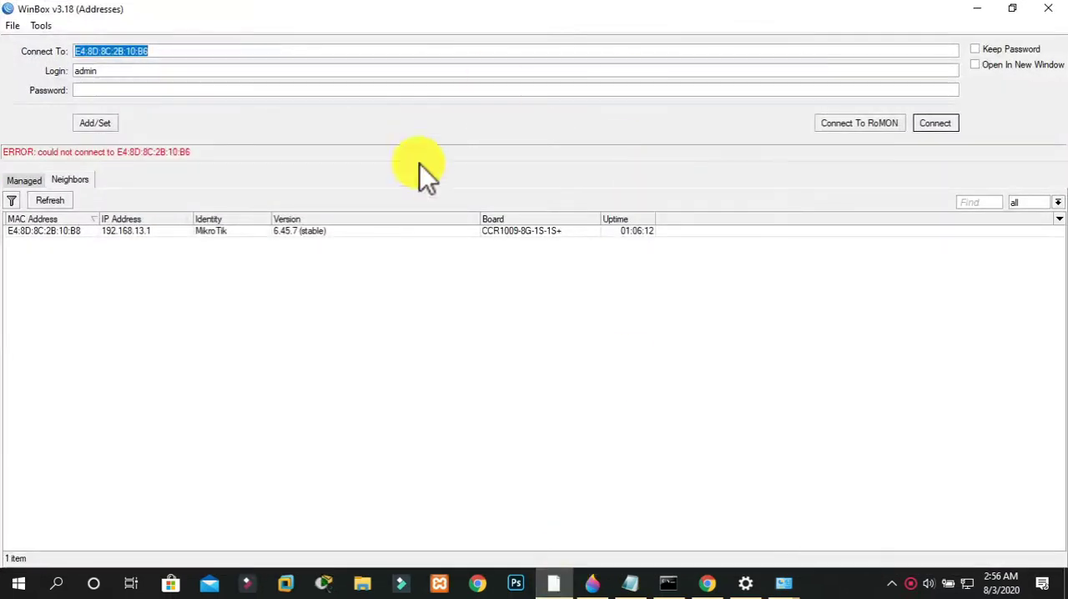
click(921, 125)
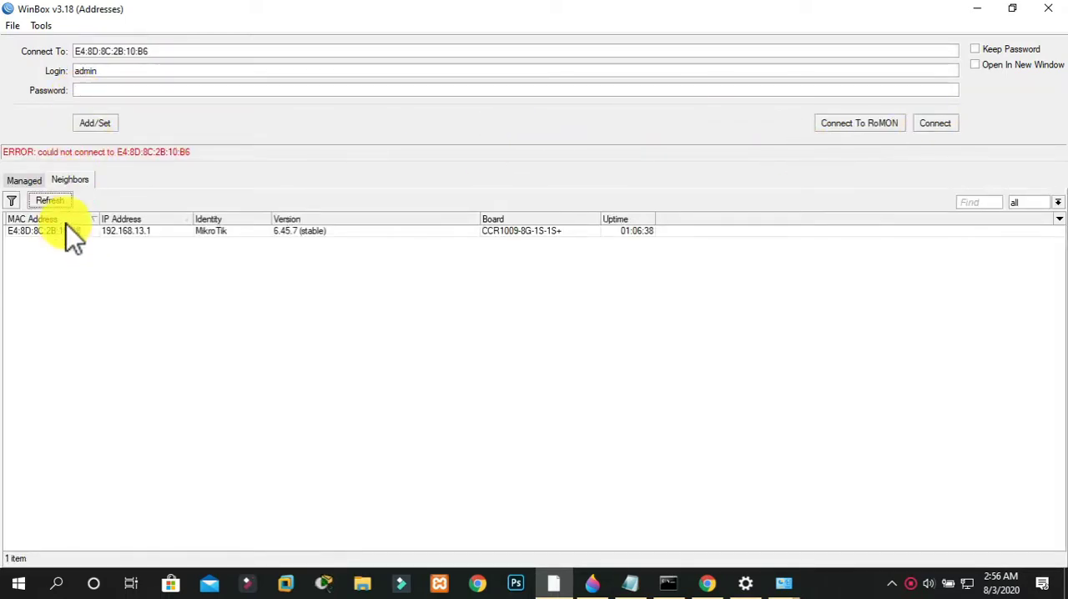
click(67, 232)
click(941, 125)
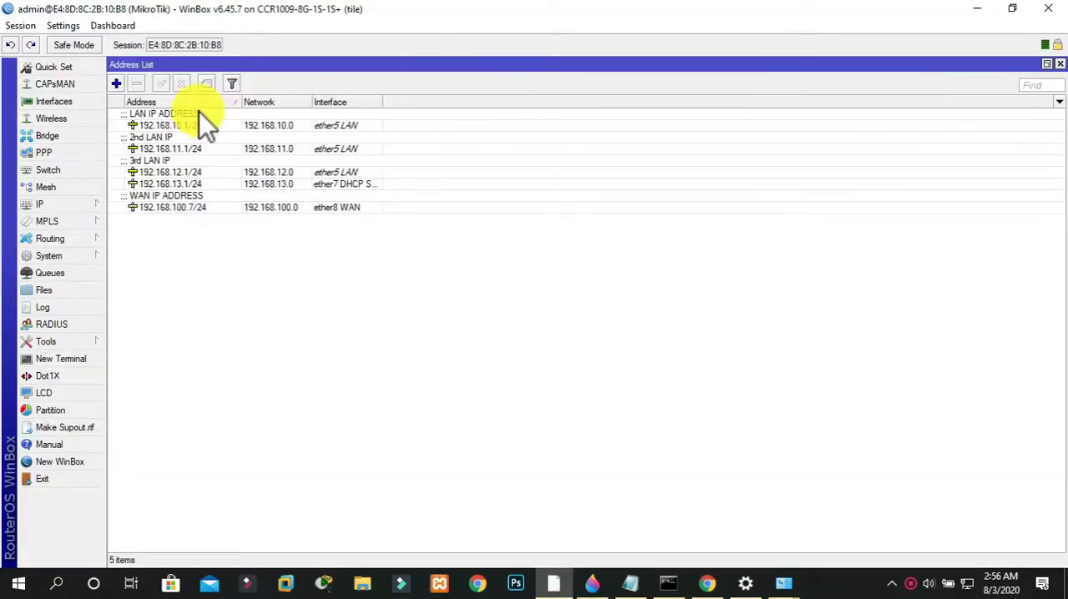
Examine the router's DHCP server configuration, including its leases, options and networks, and select the computer's lease
click(48, 203)
click(144, 249)
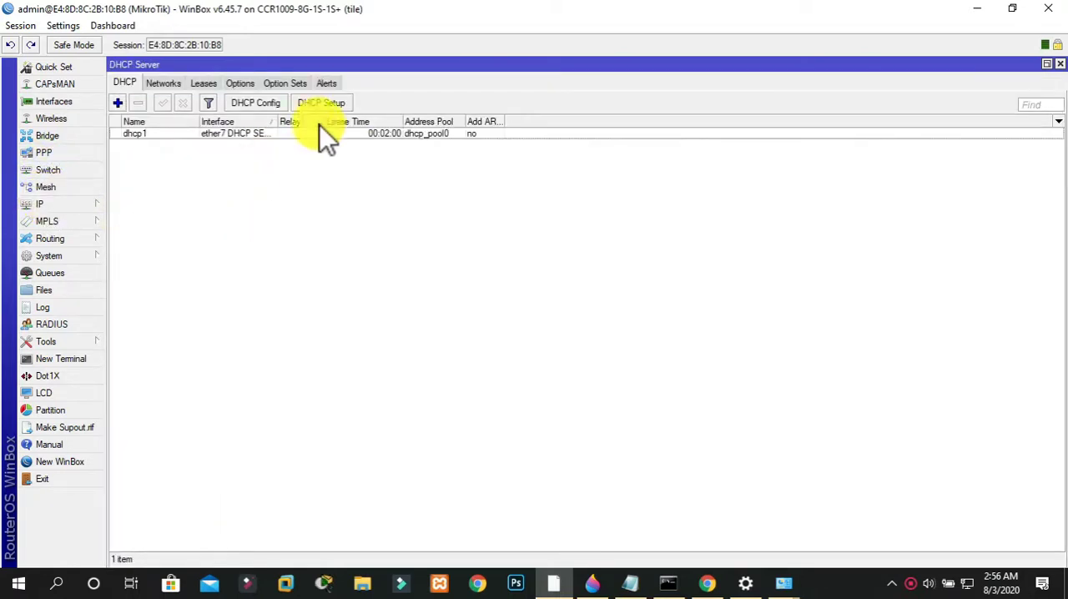
click(212, 86)
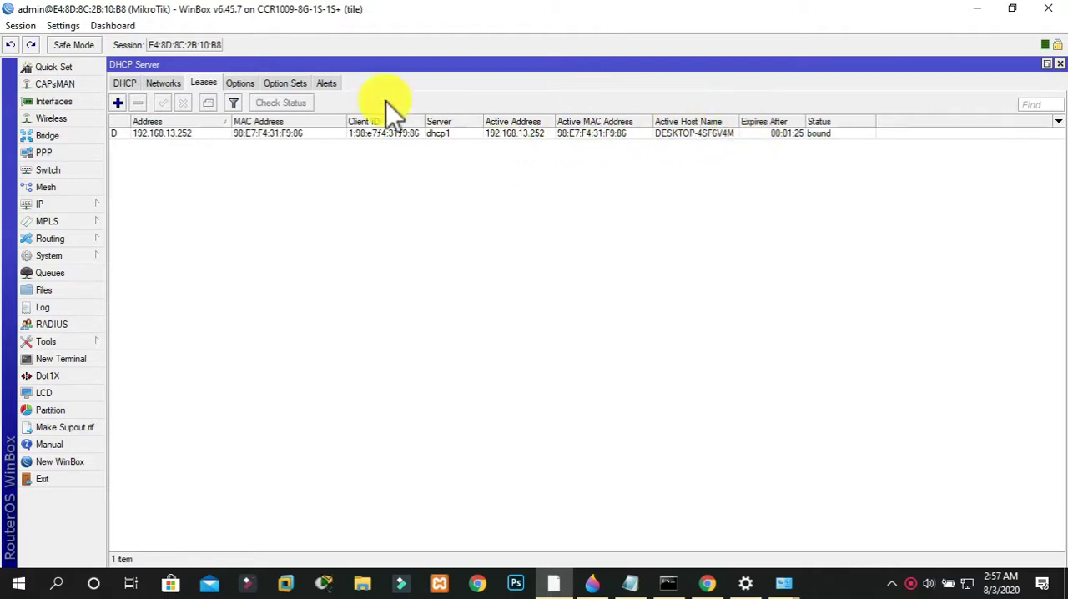
click(292, 85)
click(245, 82)
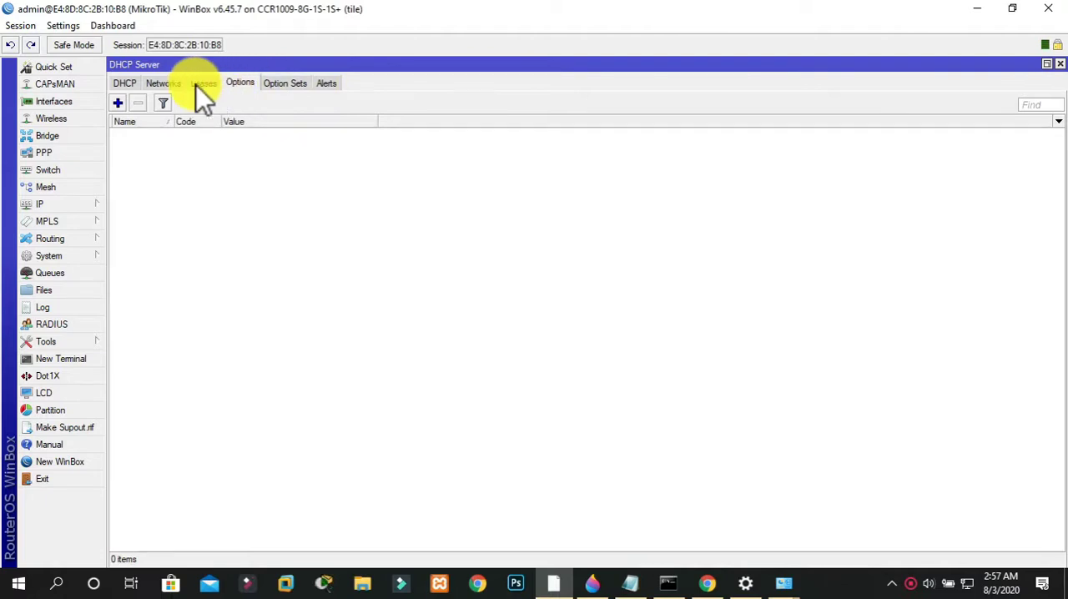
click(196, 85)
click(161, 87)
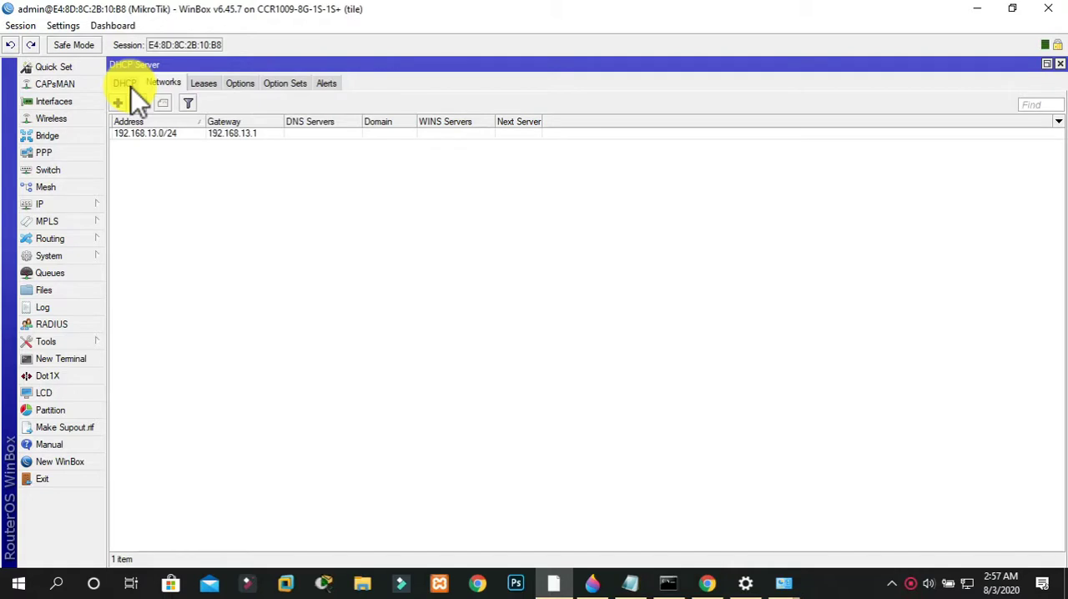
click(204, 85)
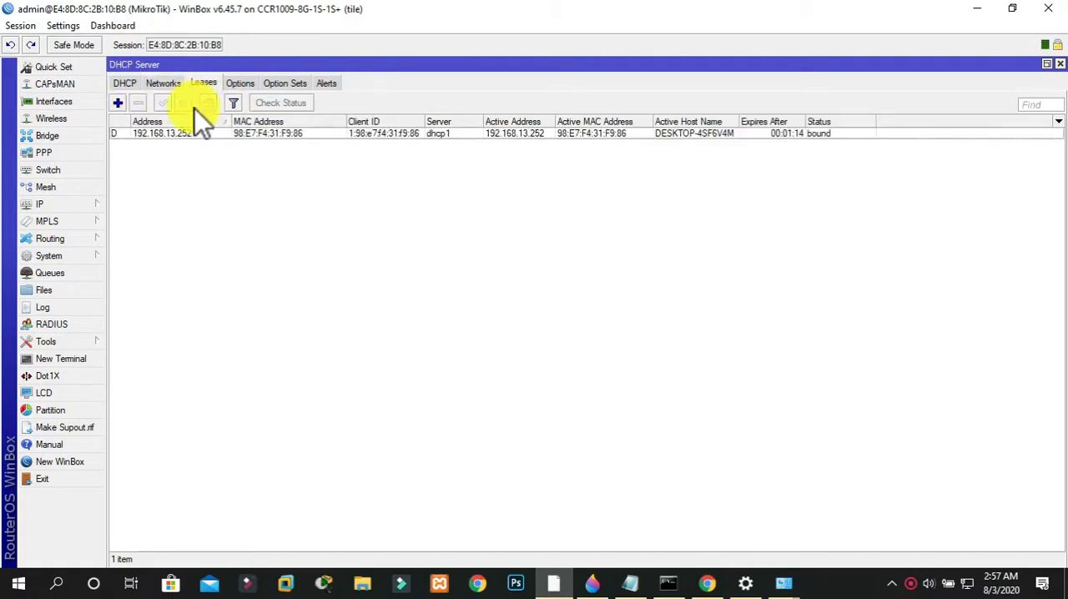
click(63, 207)
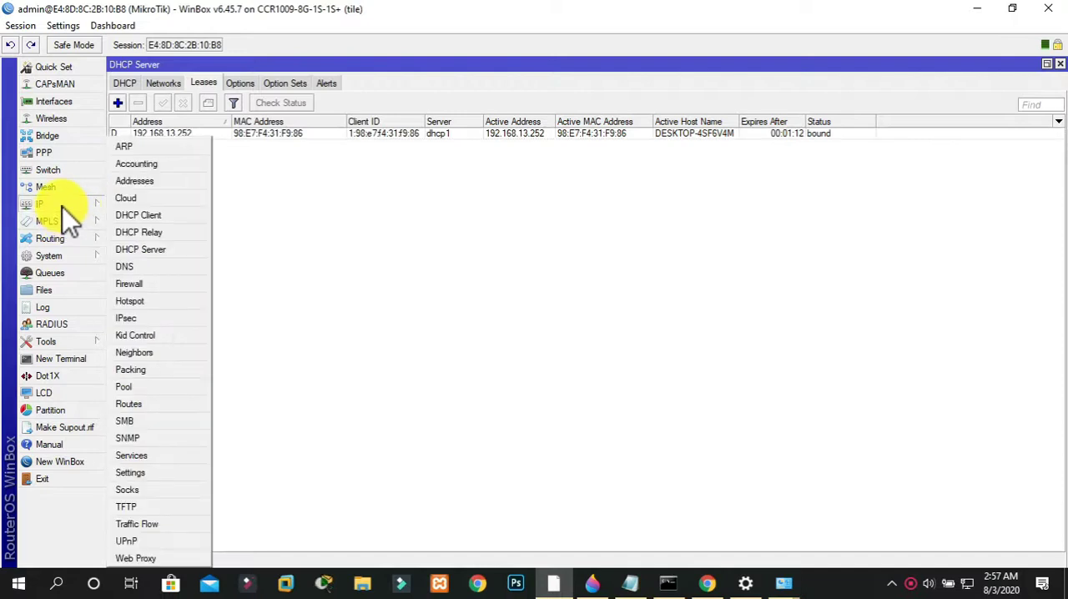
click(150, 249)
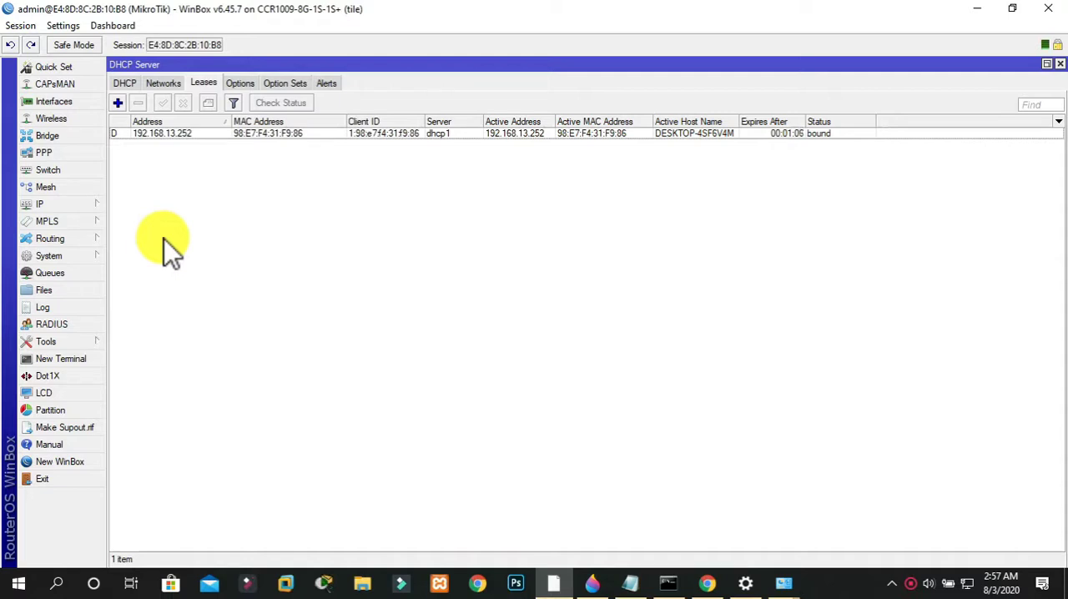
click(166, 133)
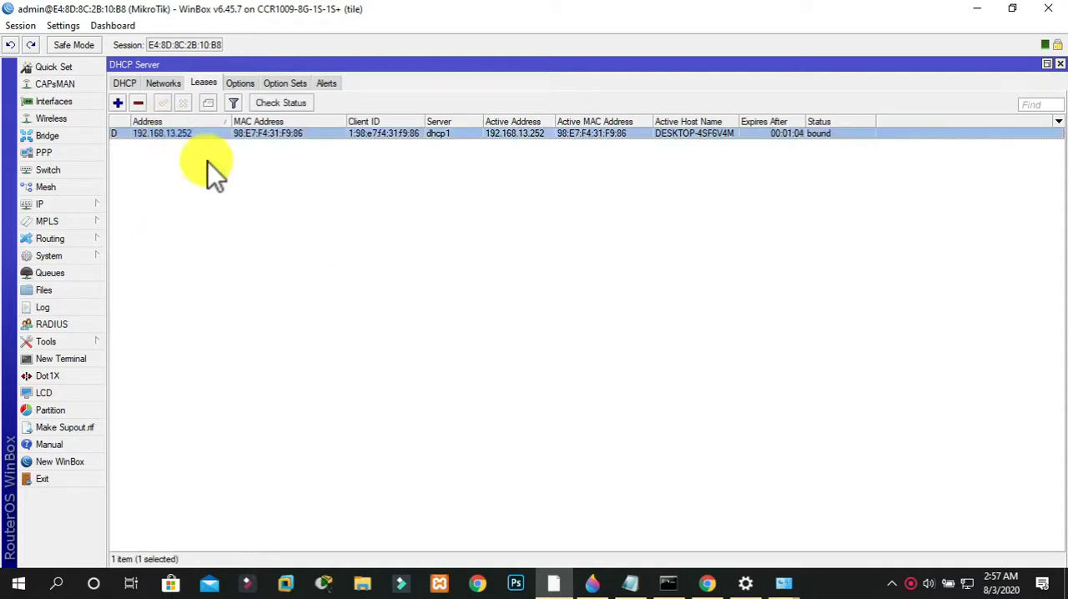
Switch to Chrome, open speedtest.net, close the old Speedtest tab and run a speed test
click(707, 583)
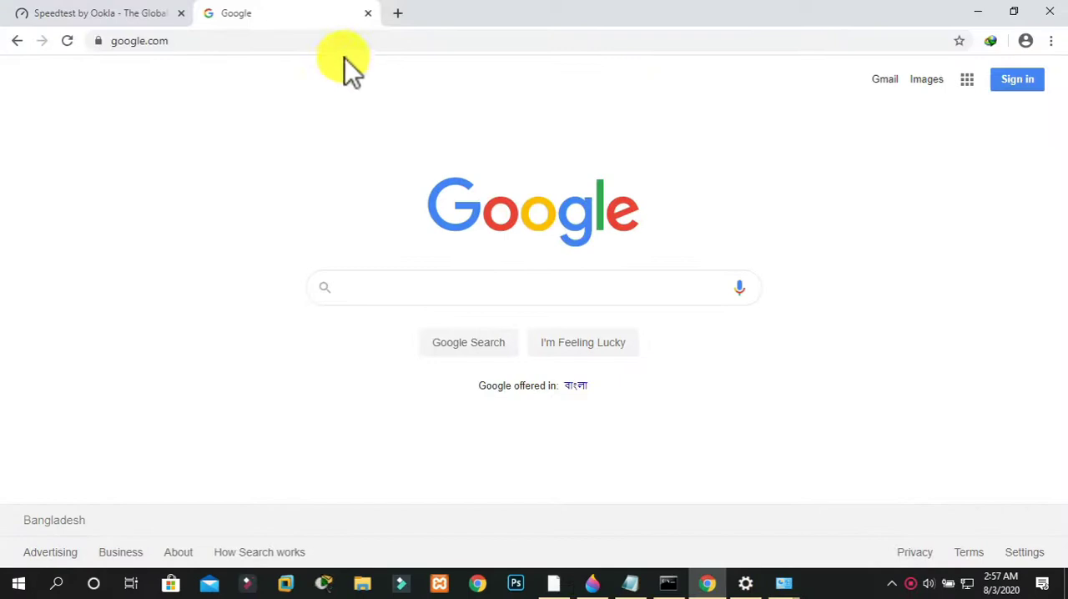
click(340, 41)
text(speedtest.net)
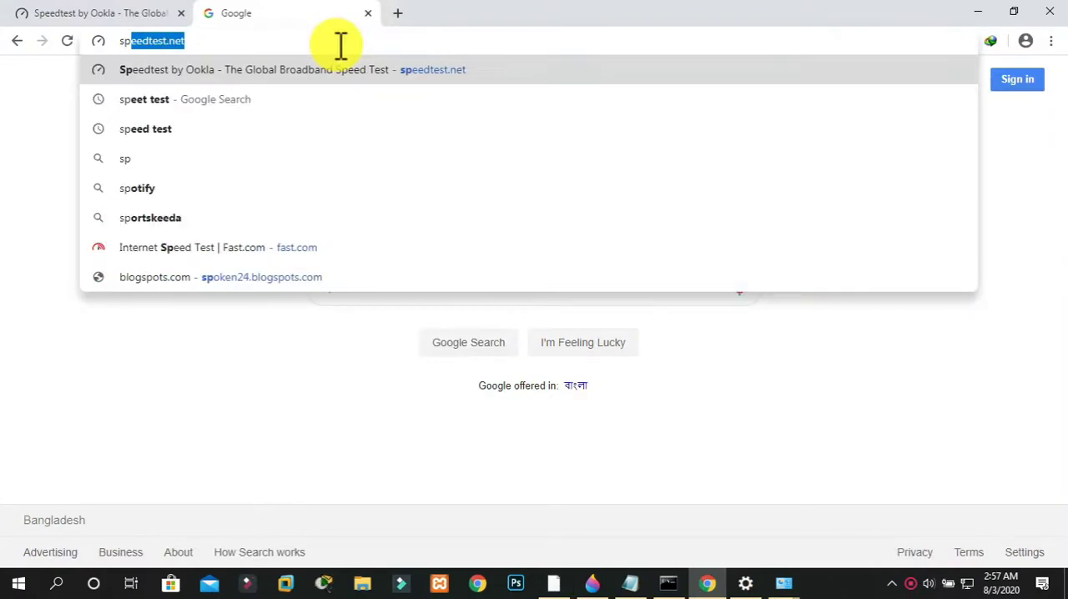
key(Return)
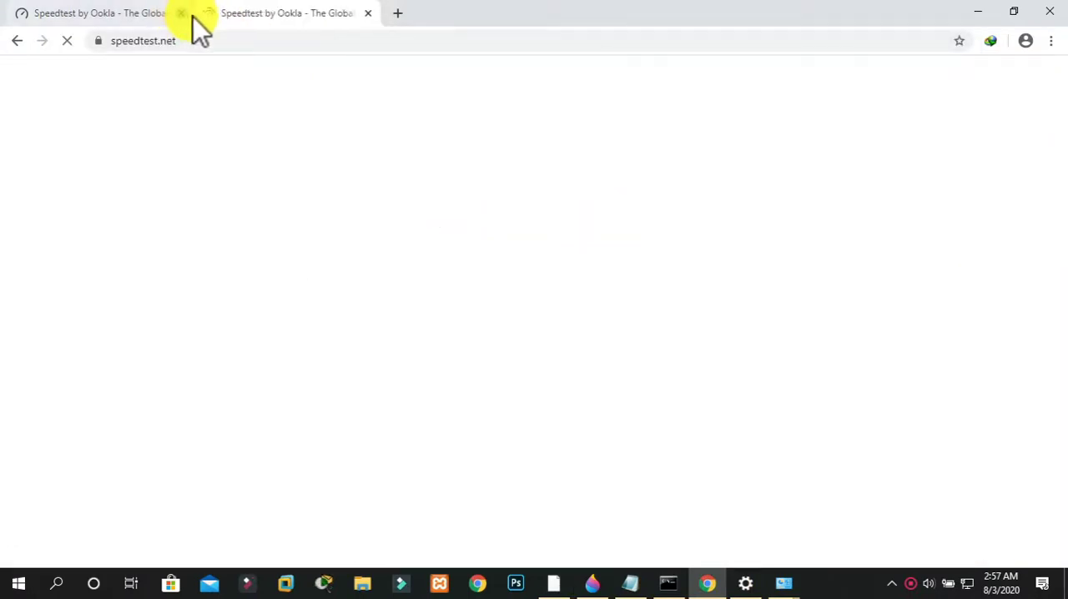
click(182, 13)
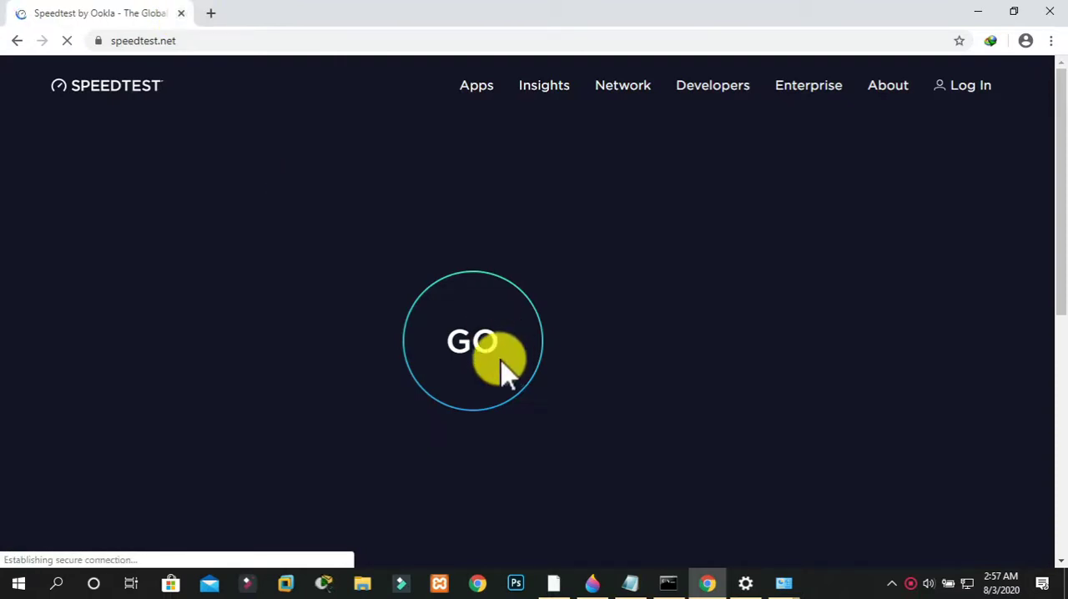
click(448, 355)
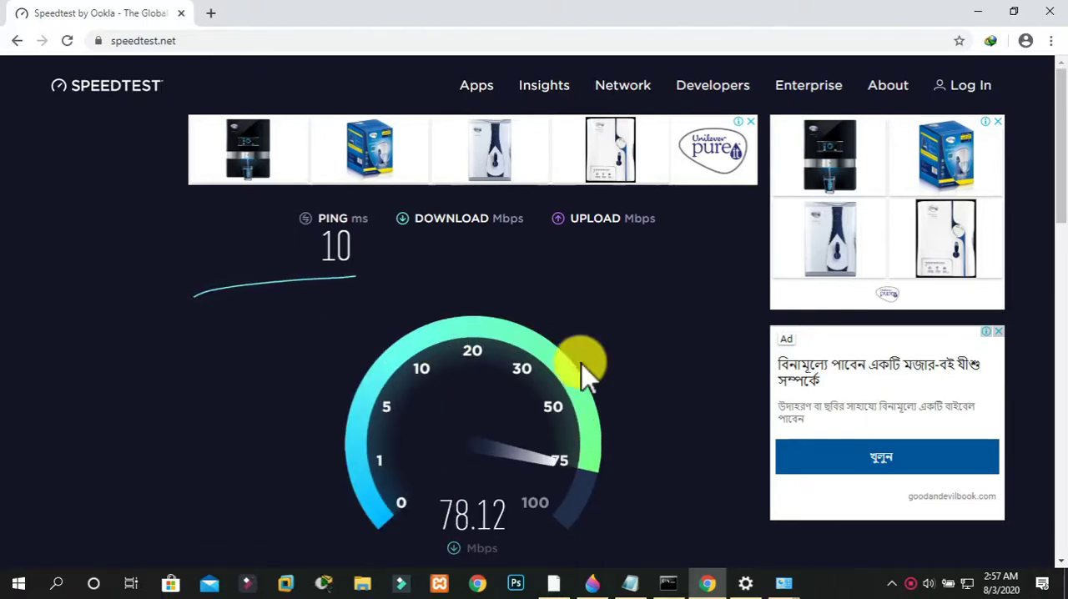
Open the simple queues list in WinBox, check the running speed test in Chrome and return to WinBox
click(553, 582)
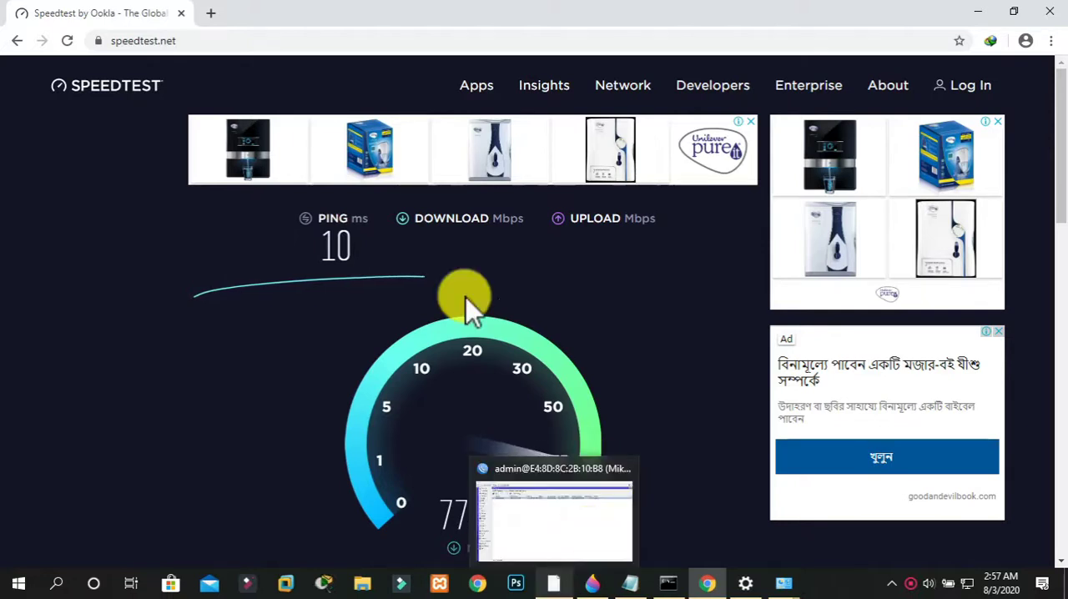
click(69, 276)
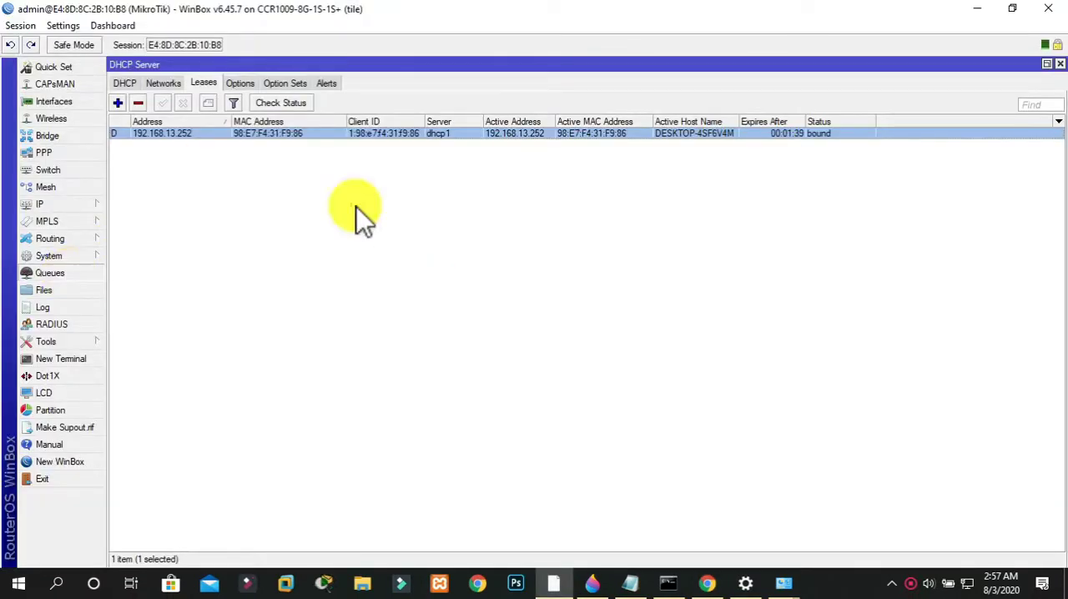
click(716, 581)
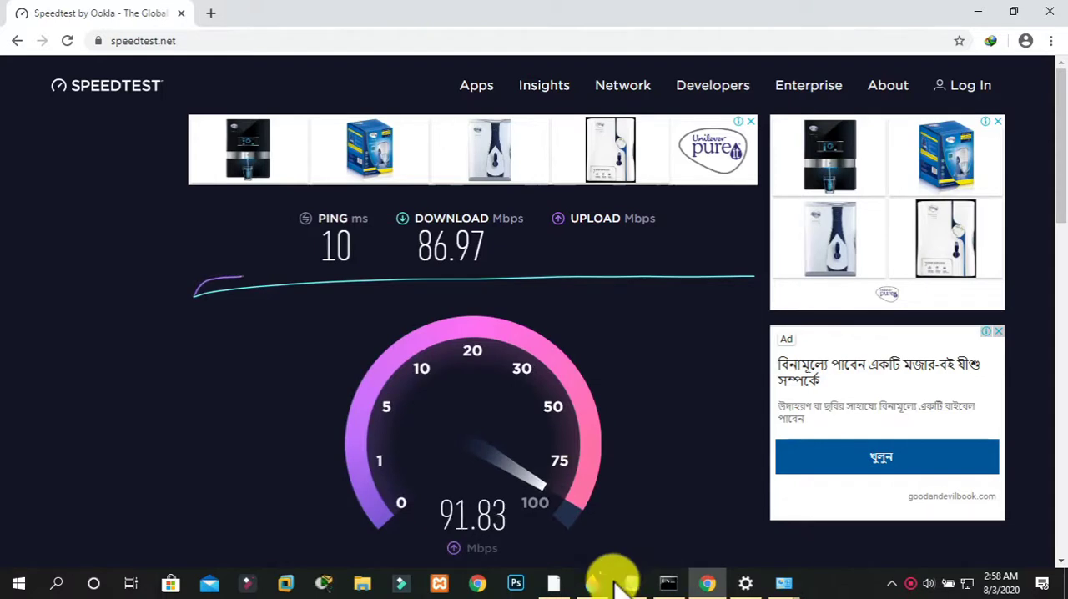
click(557, 584)
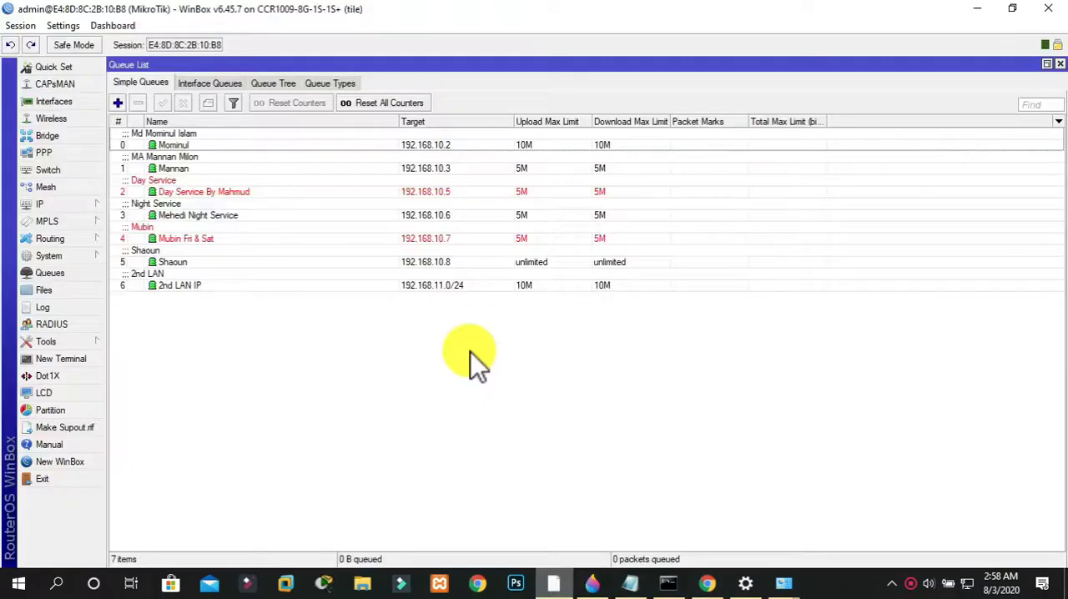
Create a new simple queue and name it DHCP SERVER
click(121, 105)
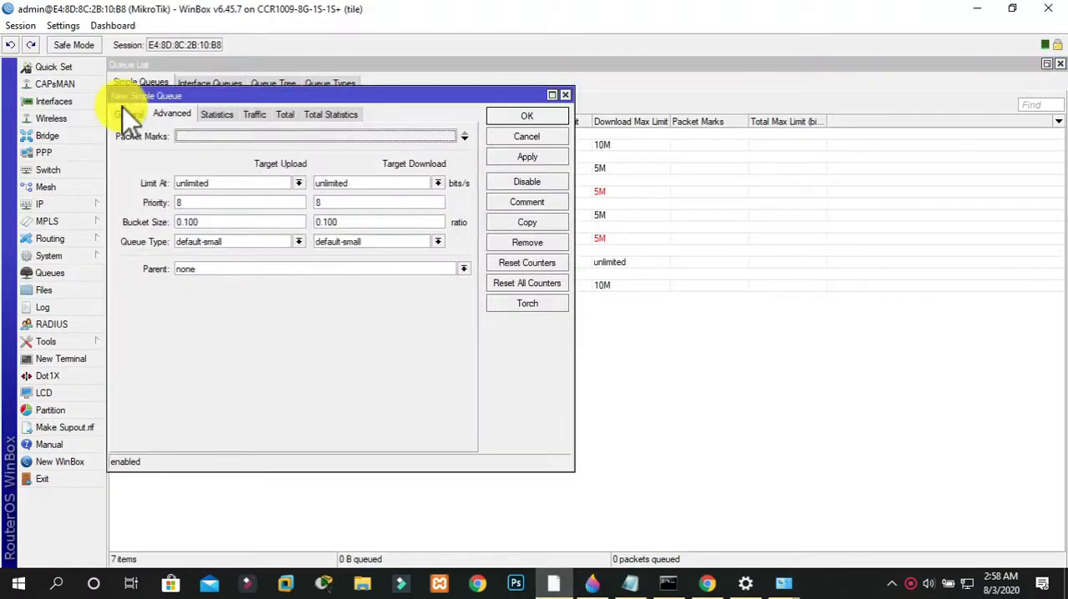
click(568, 95)
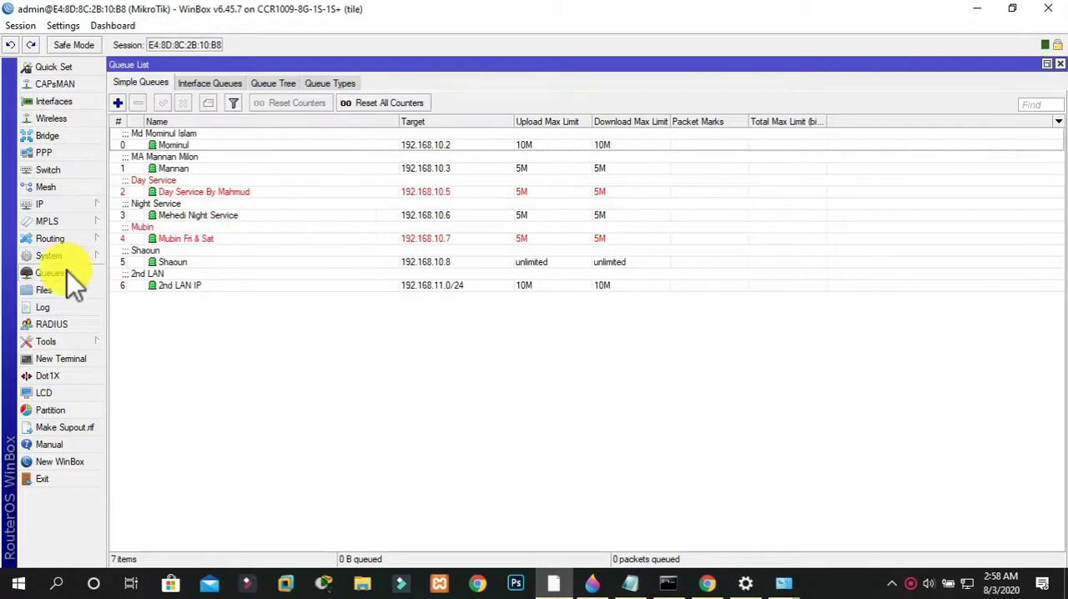
click(120, 107)
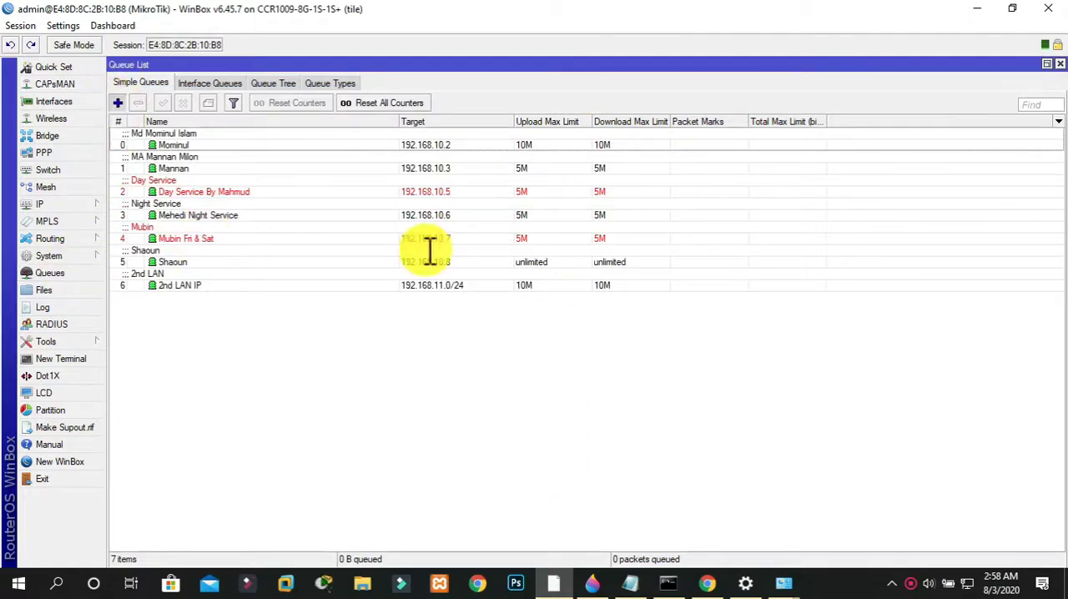
drag(176, 95, 411, 89)
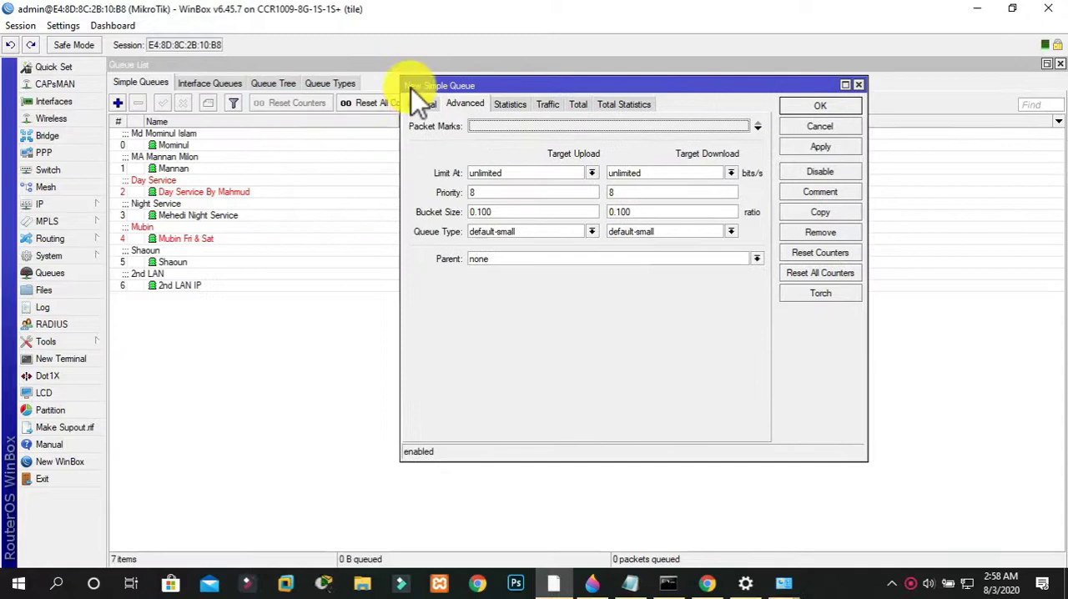
click(421, 105)
text(DHCP S ERV)
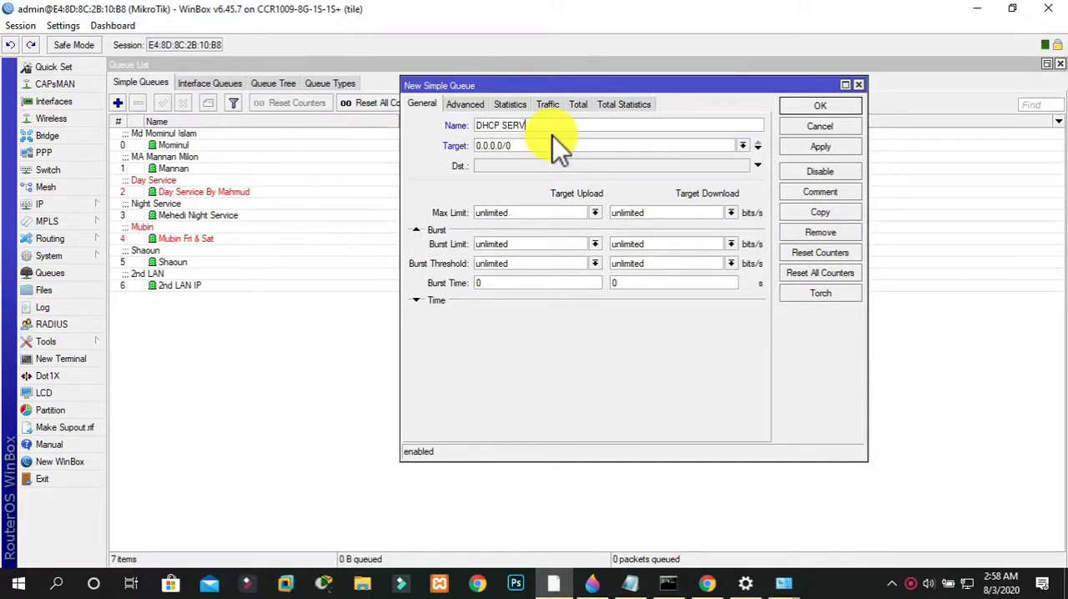
Set the new queue's target to the 192.168.13.0/24 network
click(544, 145)
key(BackSpace)
key(BackSpace)
key(BackSpace)
key(BackSpace)
key(BackSpace)
key(BackSpace)
key(BackSpace)
key(BackSpace)
key(BackSpace)
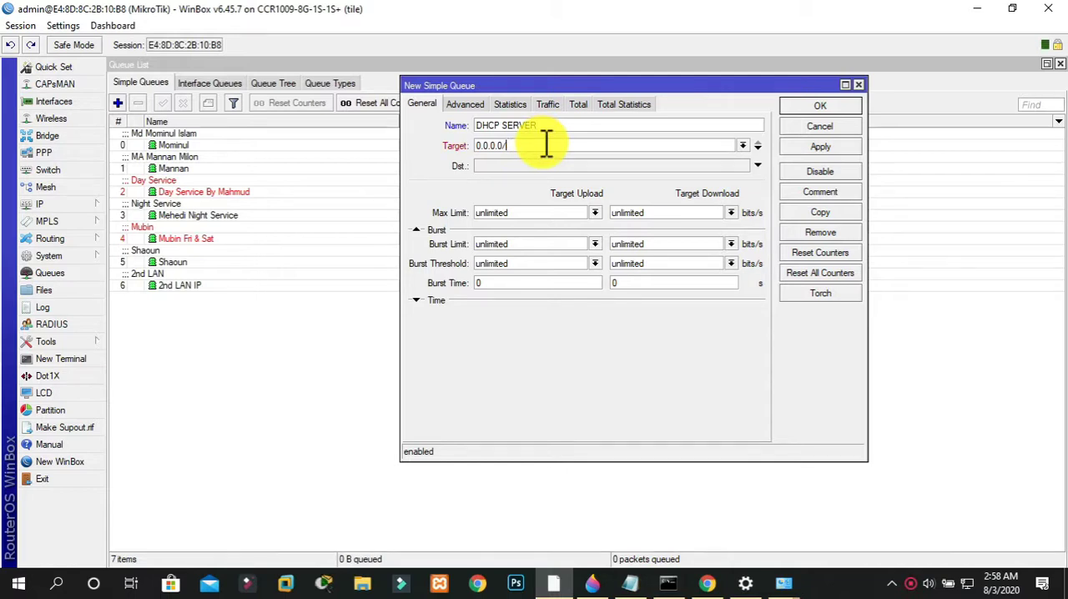
text(192.168.1)
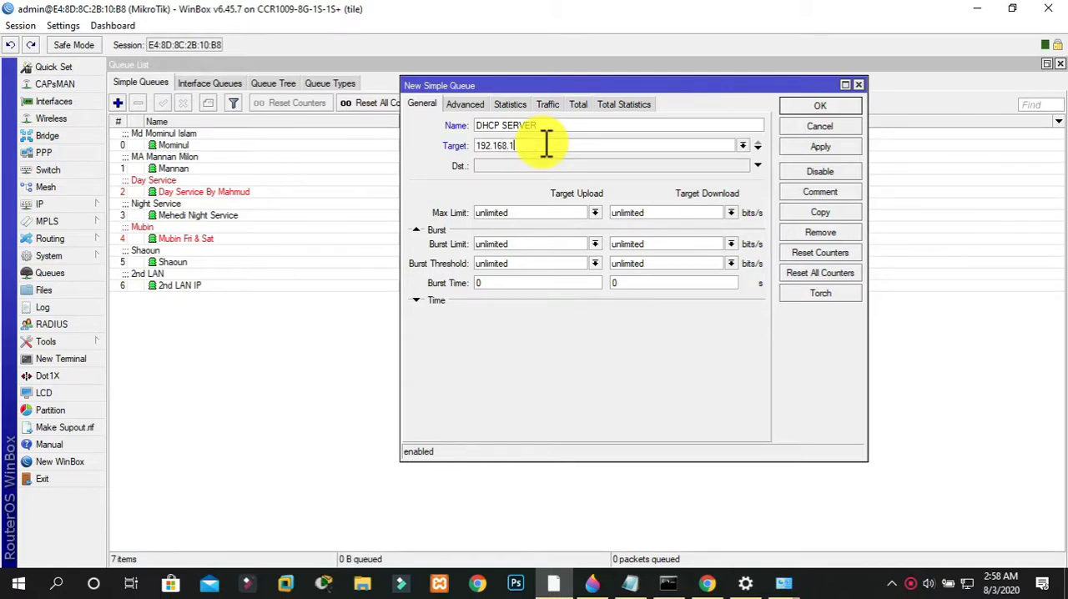
text(3.0/24)
Set the queue's maximum upload and download limits to 50M each and save the queue
click(542, 213)
key(BackSpace)
key(BackSpace)
key(BackSpace)
key(BackSpace)
key(BackSpace)
key(BackSpace)
key(BackSpace)
key(BackSpace)
key(BackSpace)
text(50M)
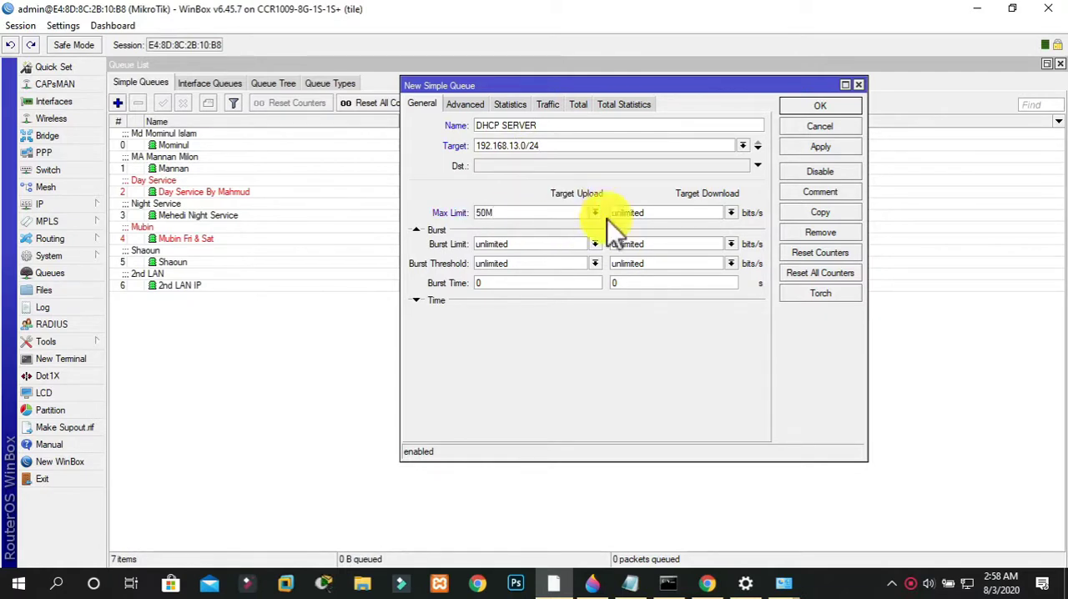
double_click(667, 213)
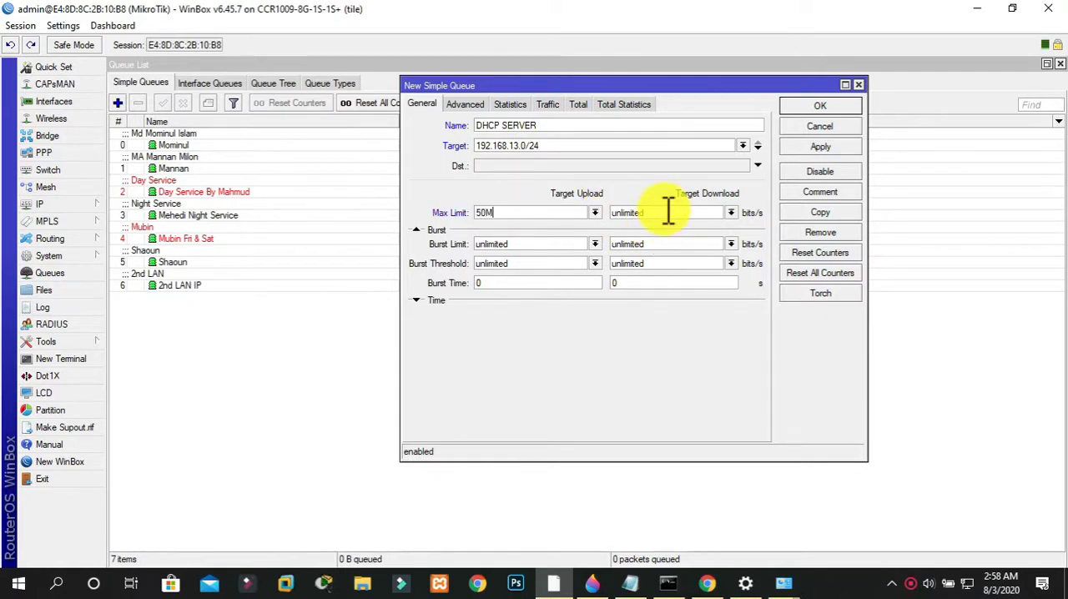
text(50M)
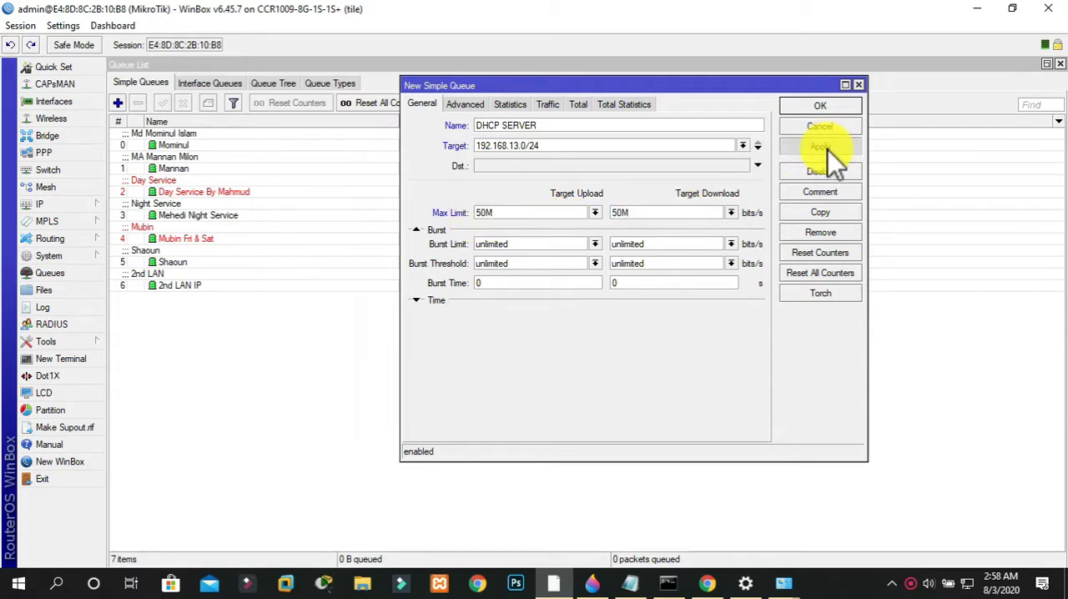
click(829, 148)
click(809, 107)
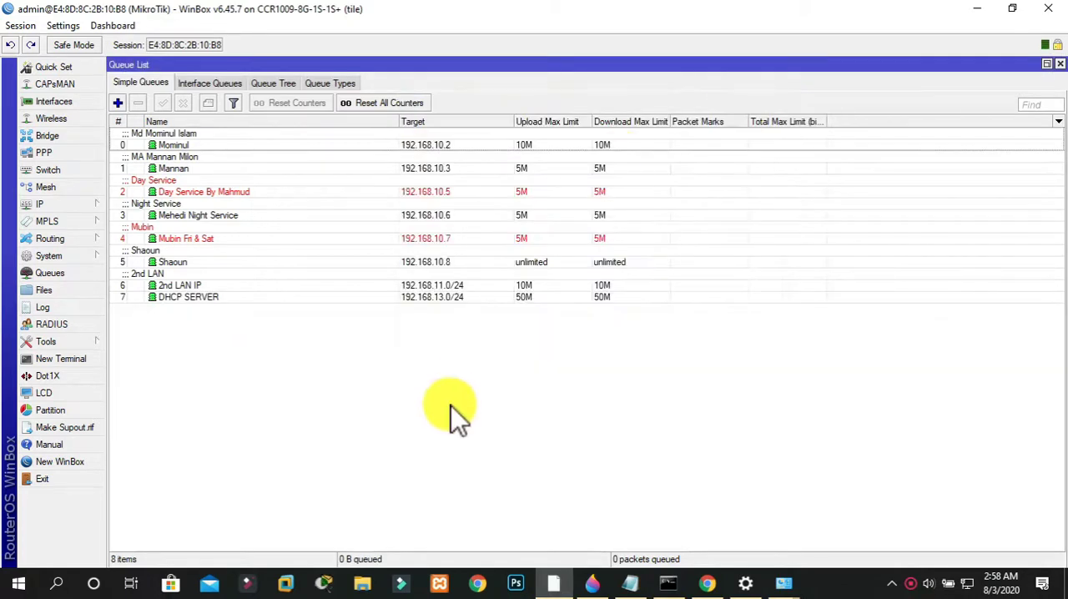
Add the comment DHCP SERVER to the queue for 192.168.13.0/24
click(381, 300)
right_click(382, 300)
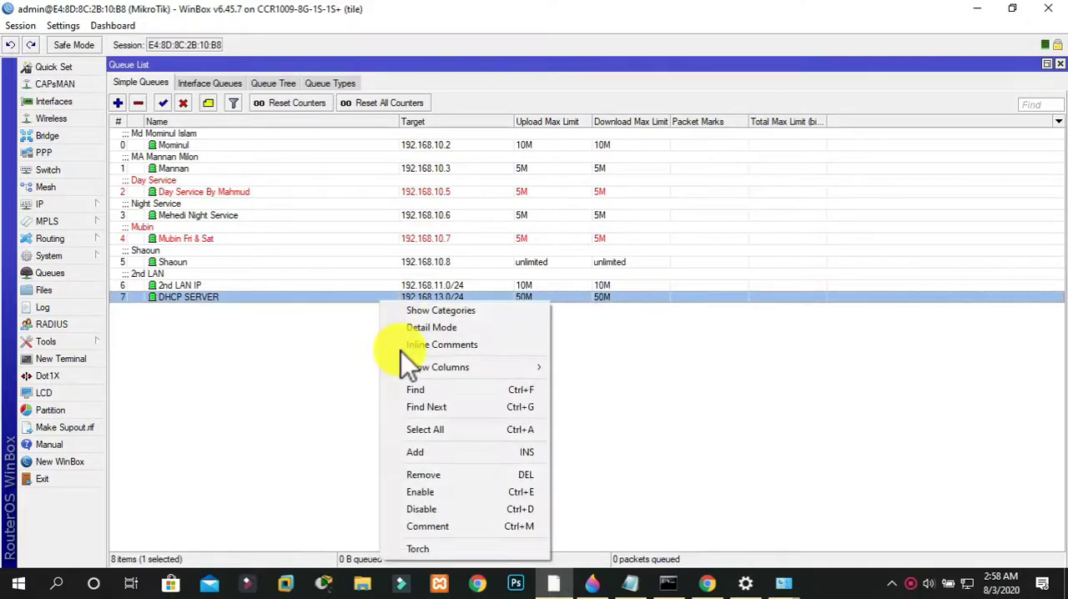
click(421, 524)
text(DHC)
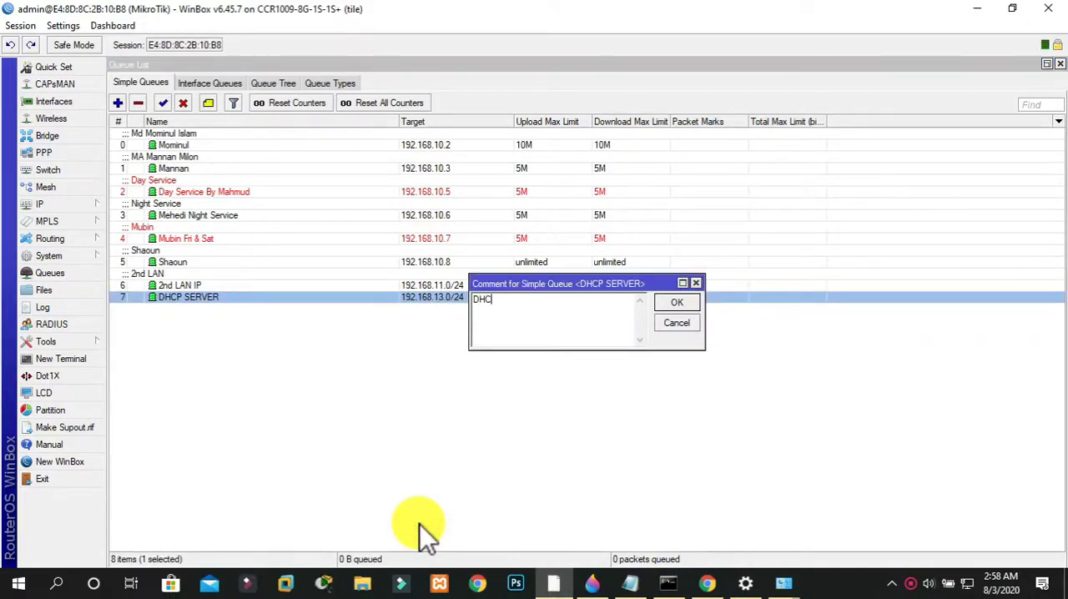
text(P SERVER)
click(669, 304)
click(615, 341)
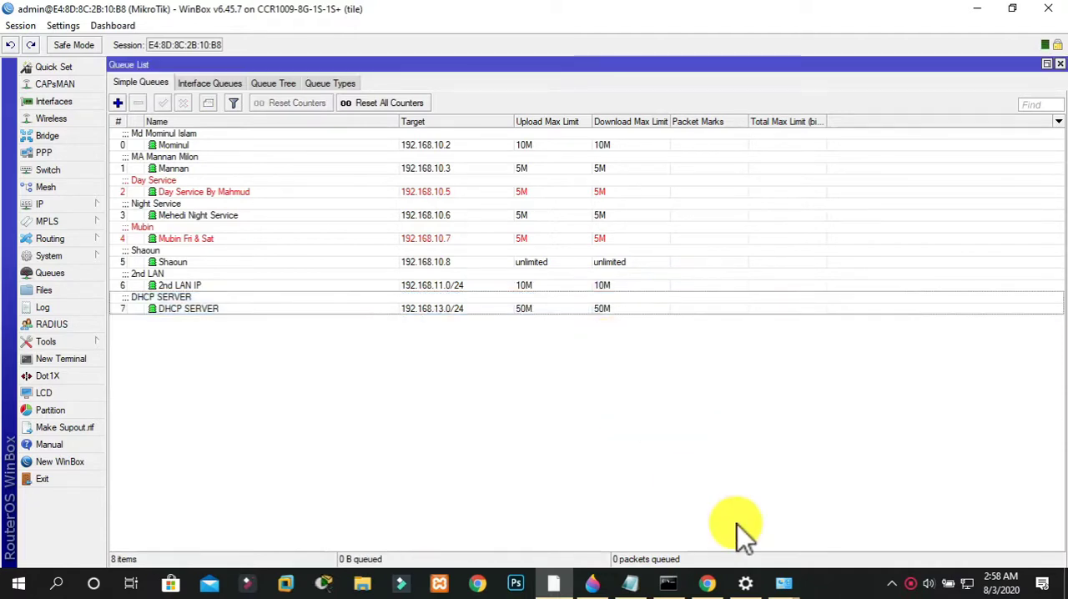
Switch to the Speedtest page in Chrome, run a new speed test, and return to WinBox
click(699, 586)
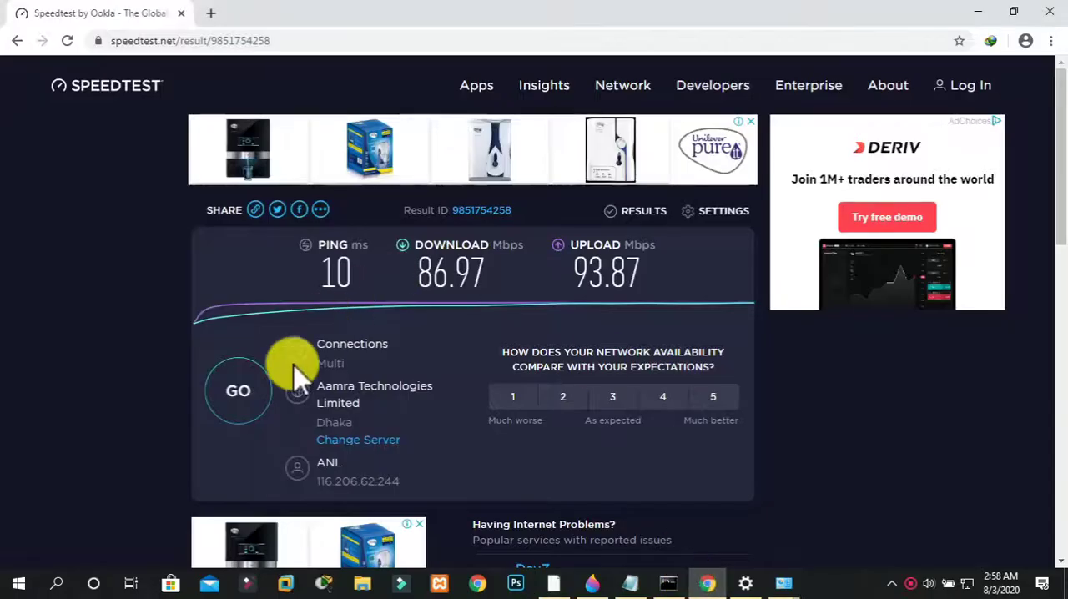
click(251, 395)
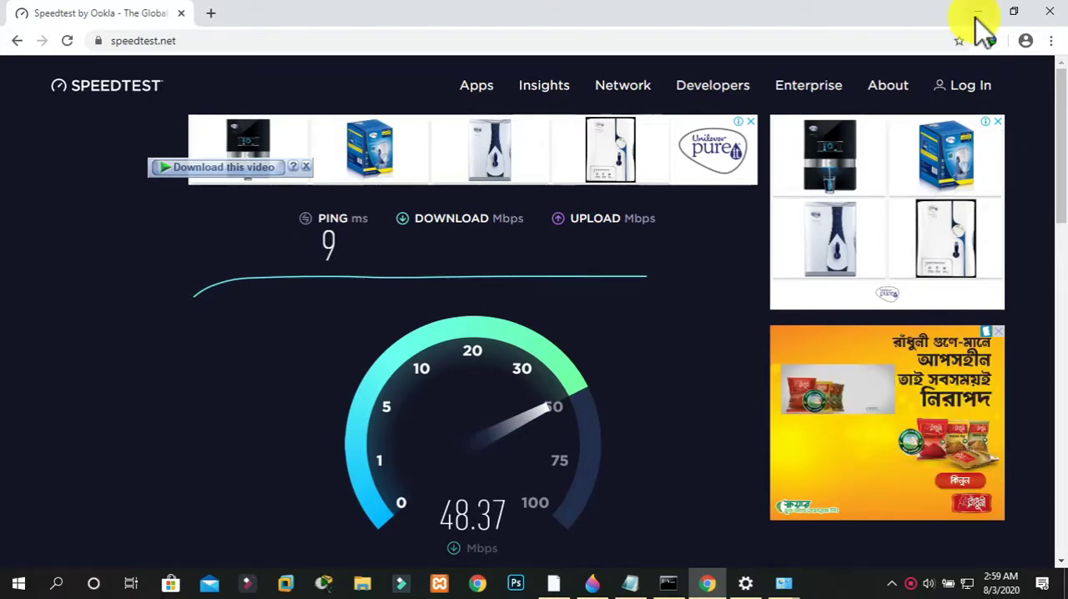
key(alt+Tab)
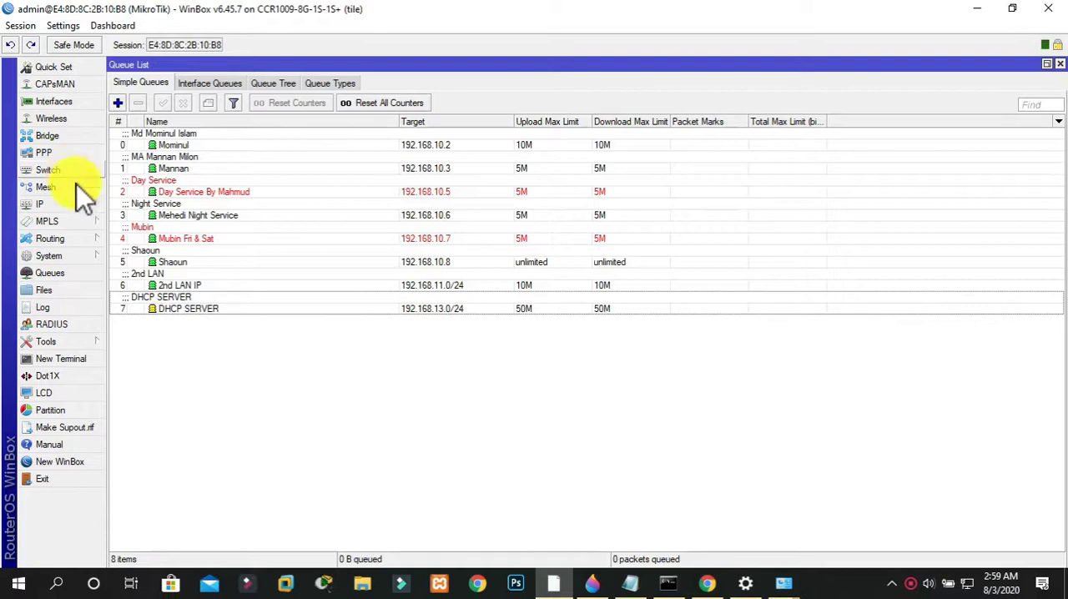
Review the interface list, then check the DHCP server entry running on ether7
click(50, 107)
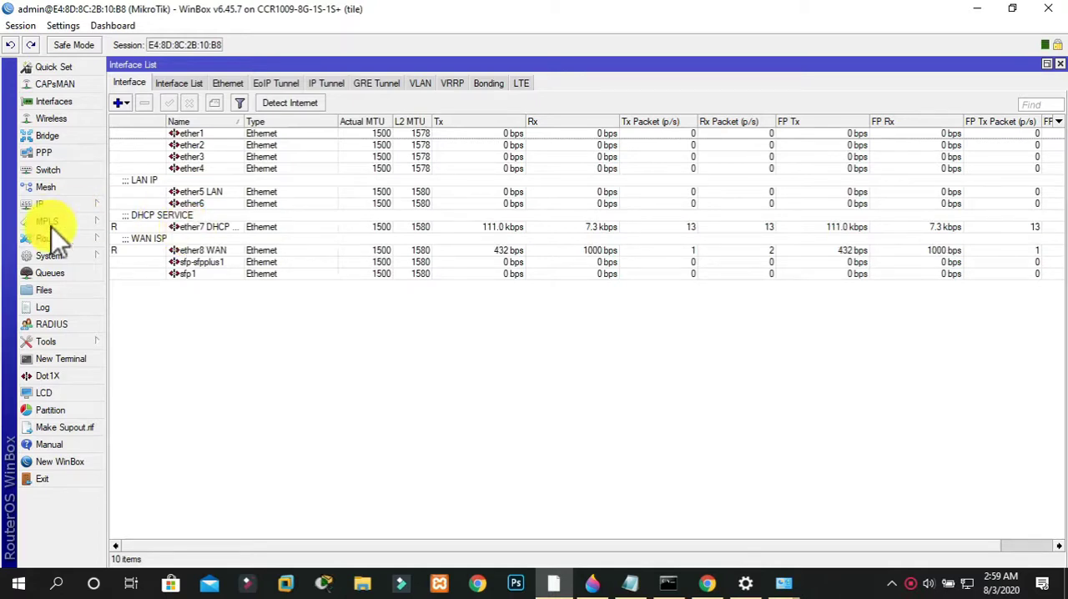
click(79, 204)
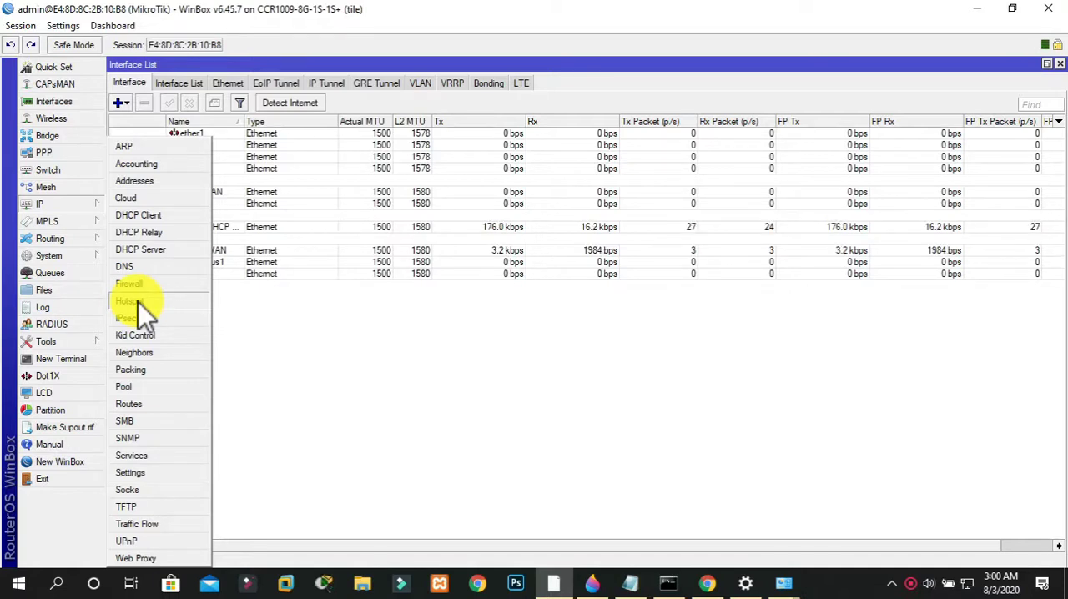
click(156, 250)
click(125, 84)
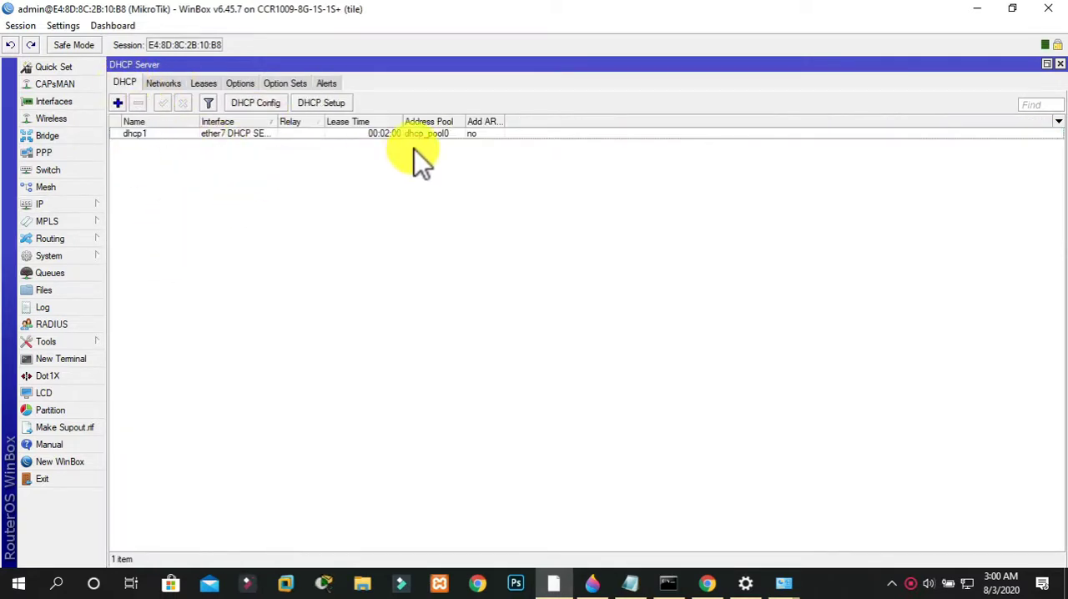
mouse_move(467, 121)
mouse_down()
mouse_move(489, 120)
mouse_move(477, 123)
mouse_up()
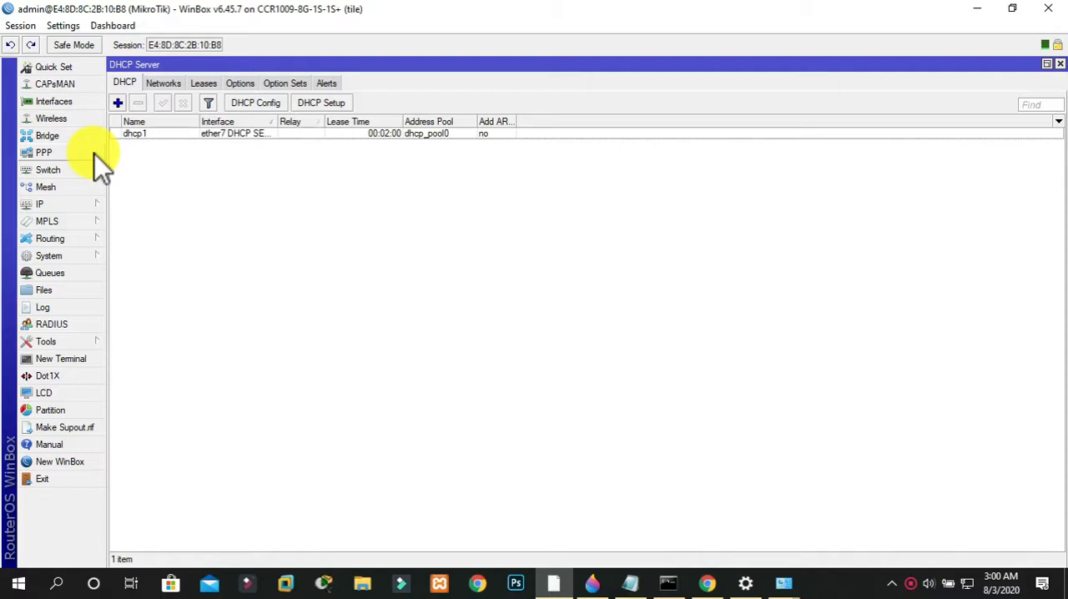
Open the Hotspot configuration at full size and show its list of servers
click(65, 204)
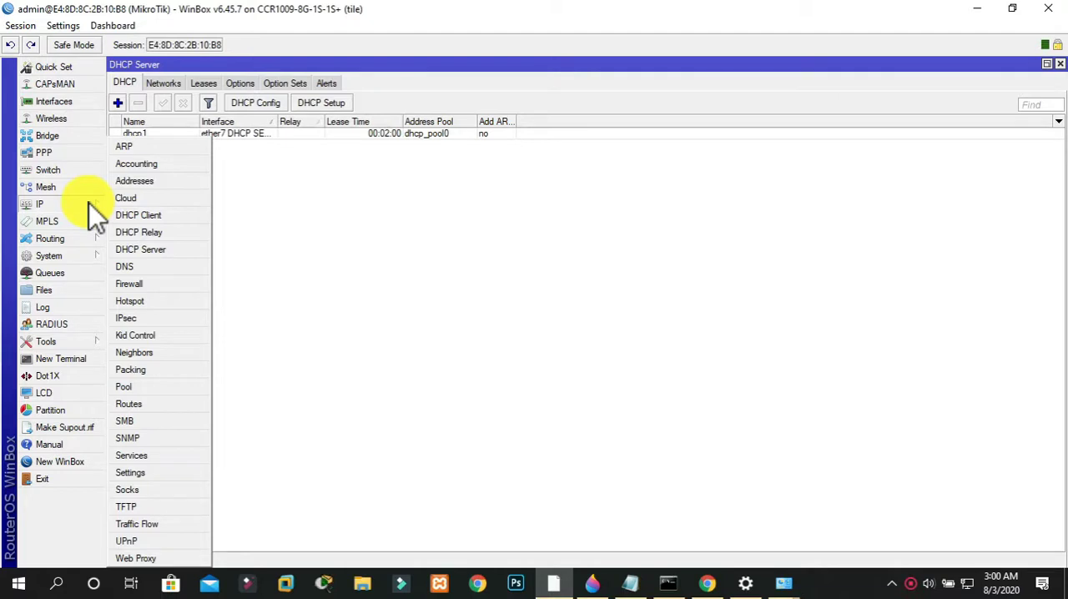
click(142, 301)
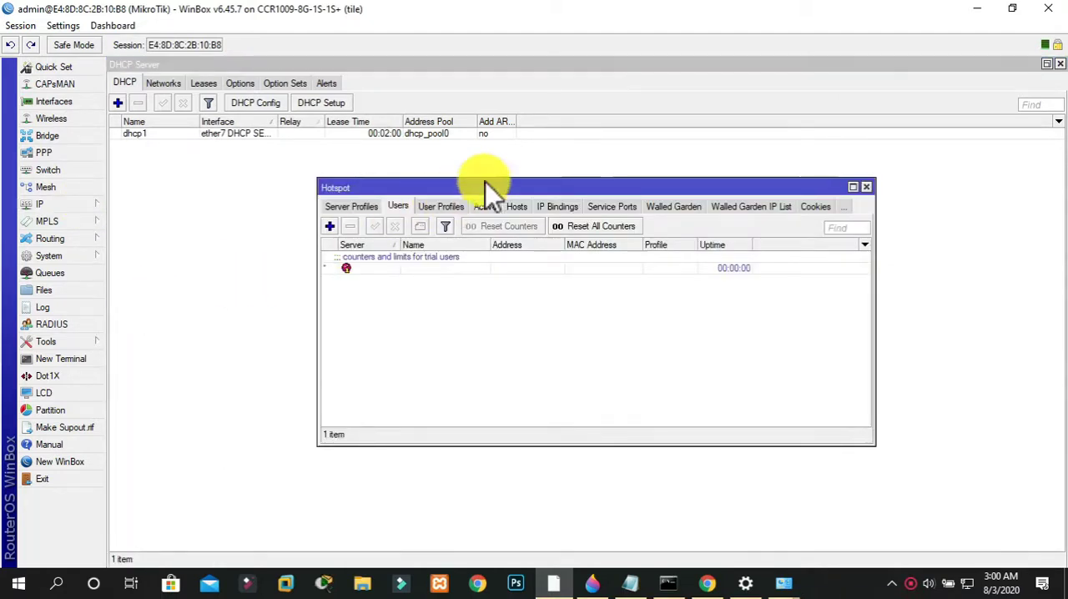
click(858, 187)
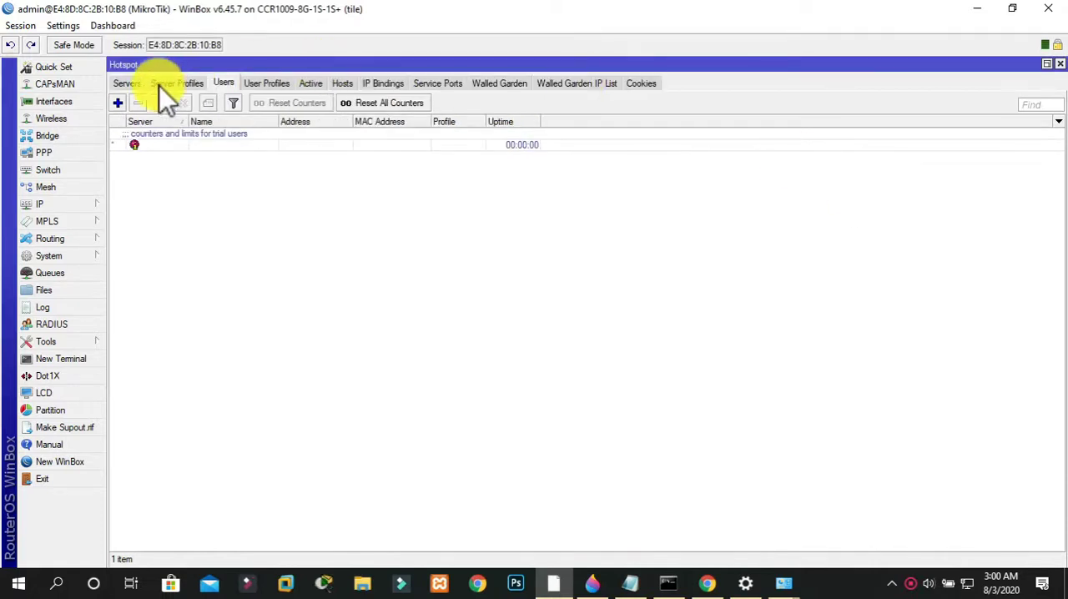
click(125, 82)
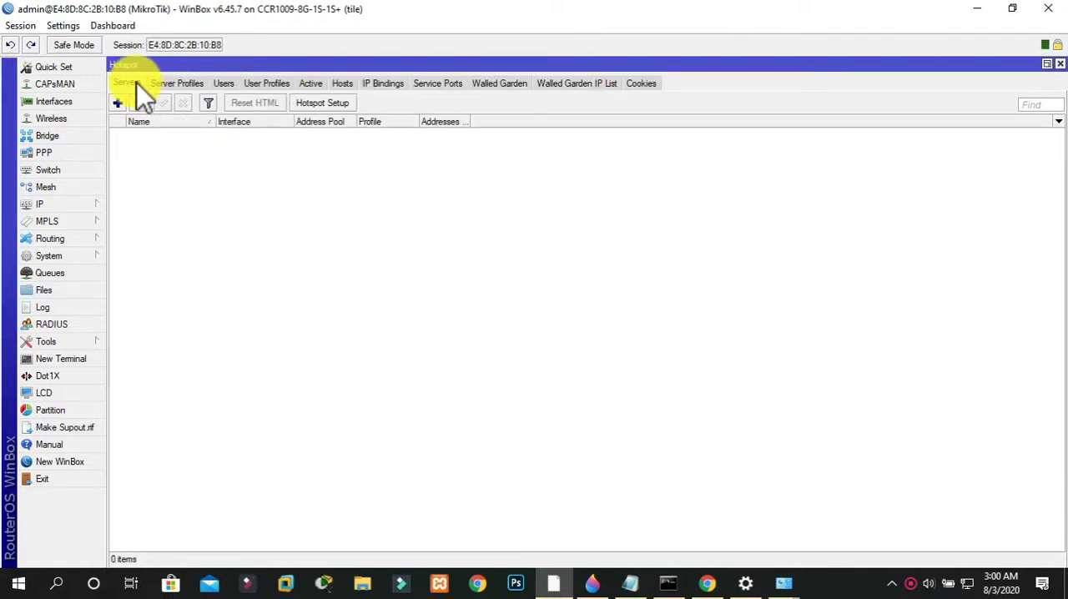
Start the Hotspot Setup wizard and select ether7 DHCP SERVICE as the HotSpot interface
click(337, 106)
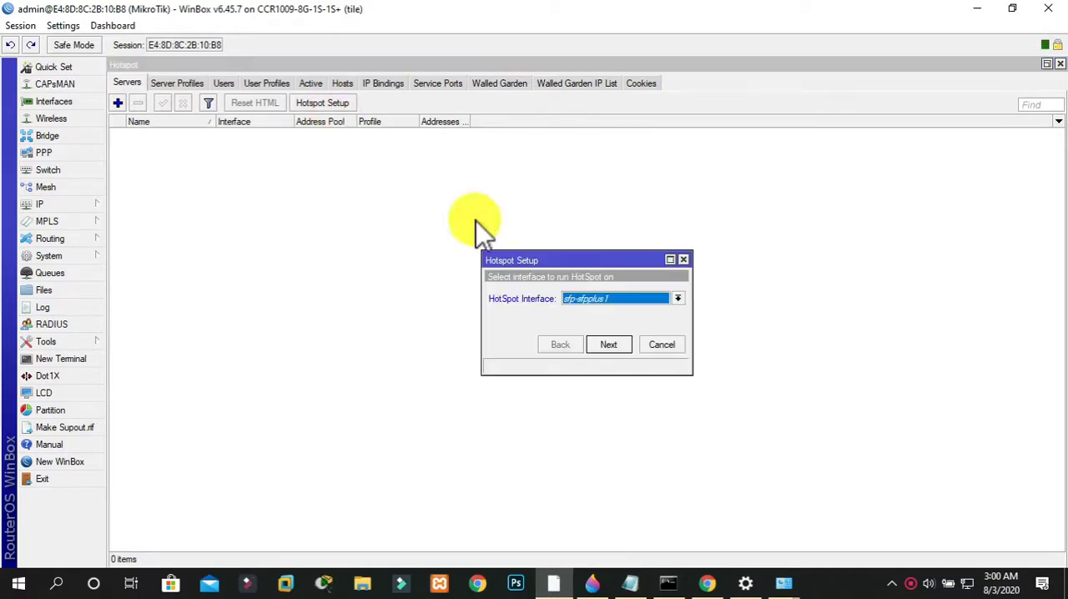
drag(589, 261, 416, 236)
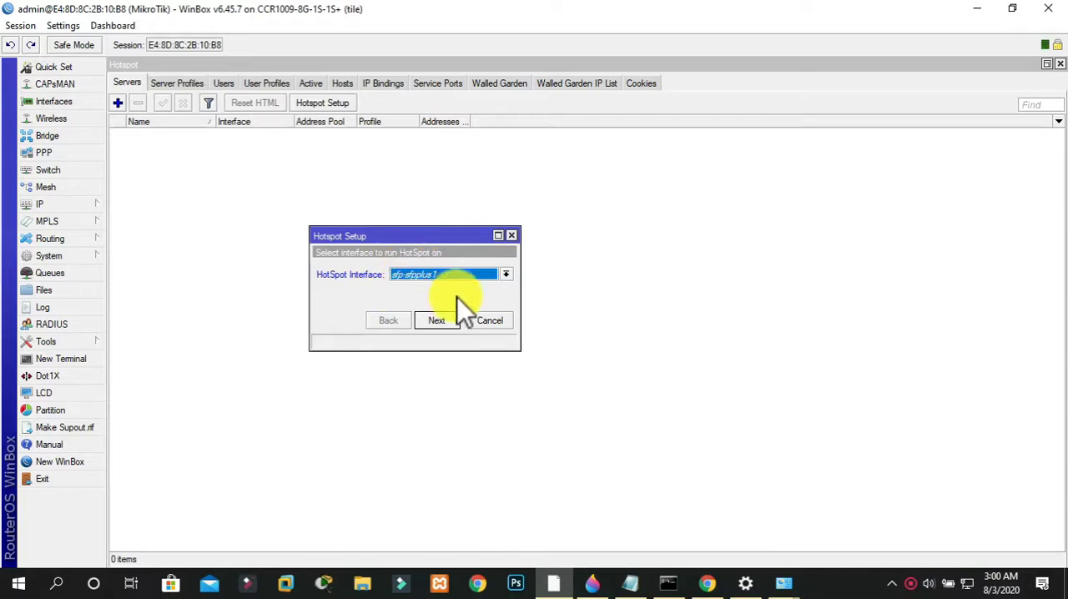
click(506, 276)
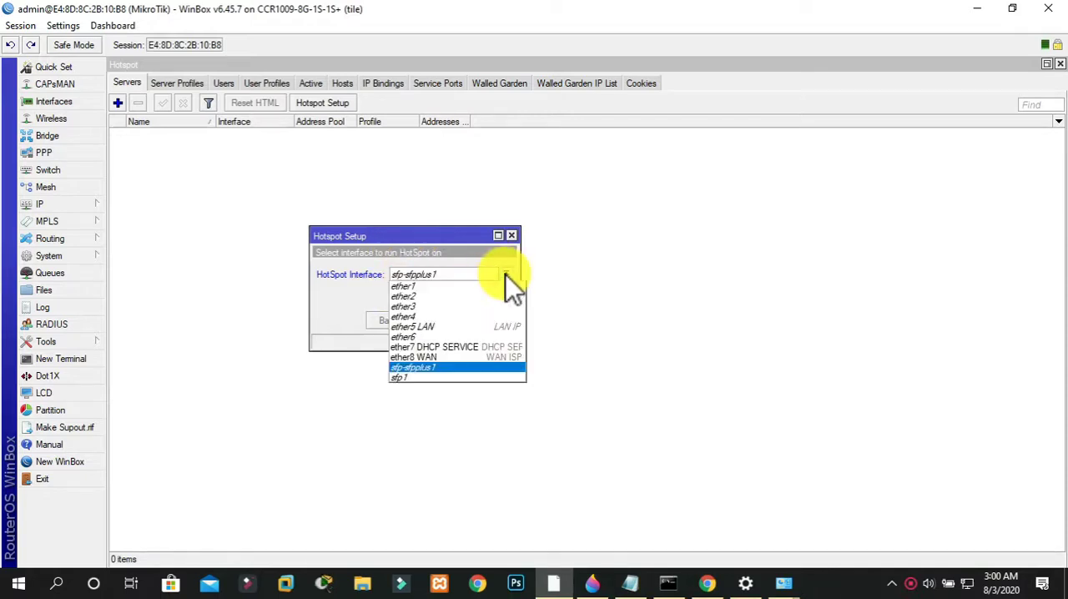
click(462, 346)
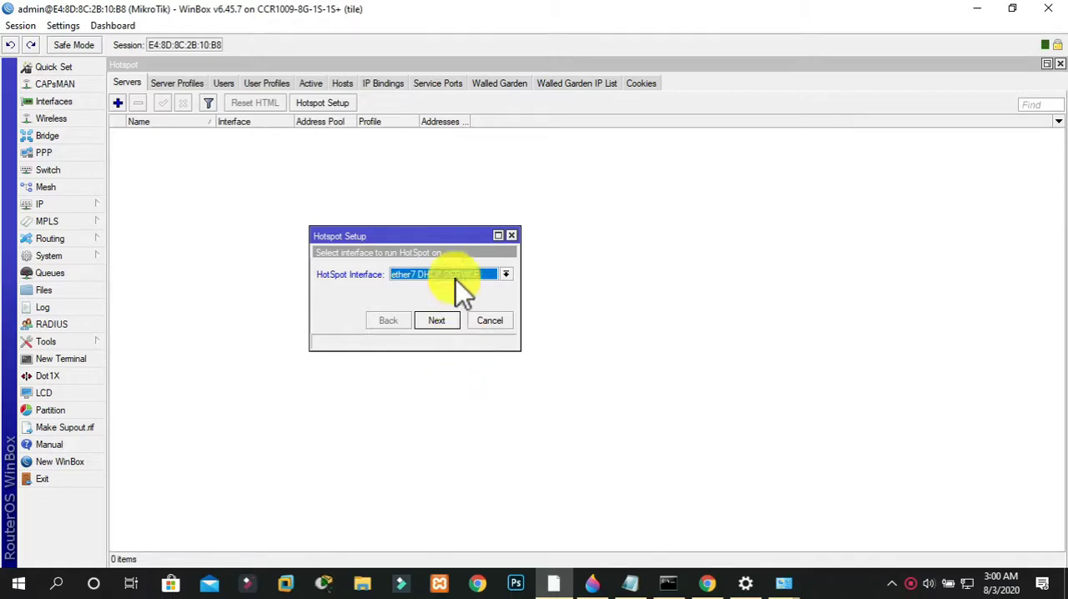
click(439, 323)
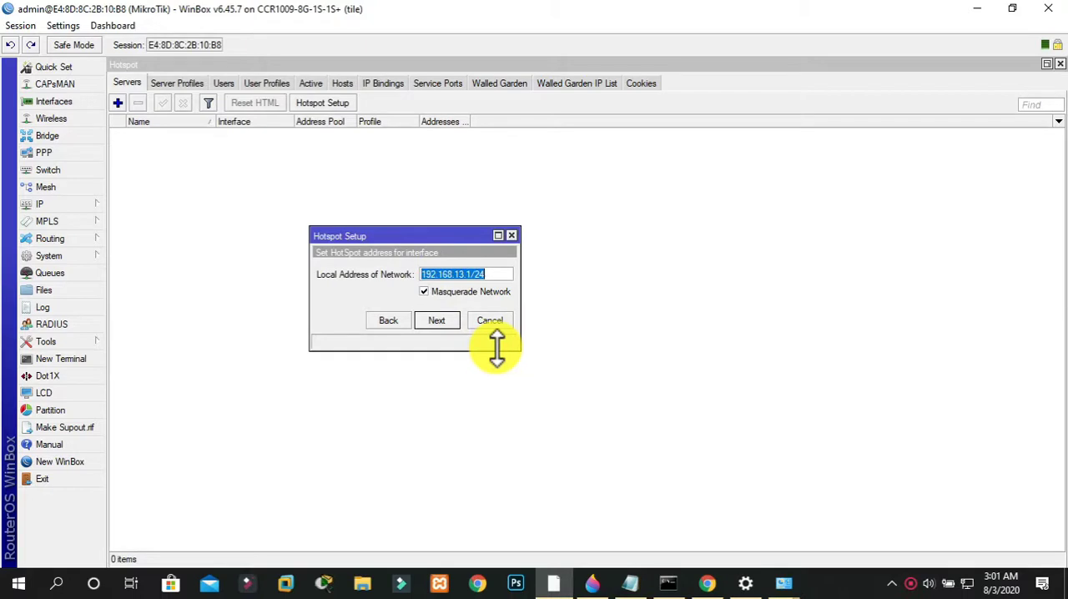
Accept local address 192.168.13.1/24 with masquerading and the proposed address pool, and choose none as the SSL certificate
click(454, 320)
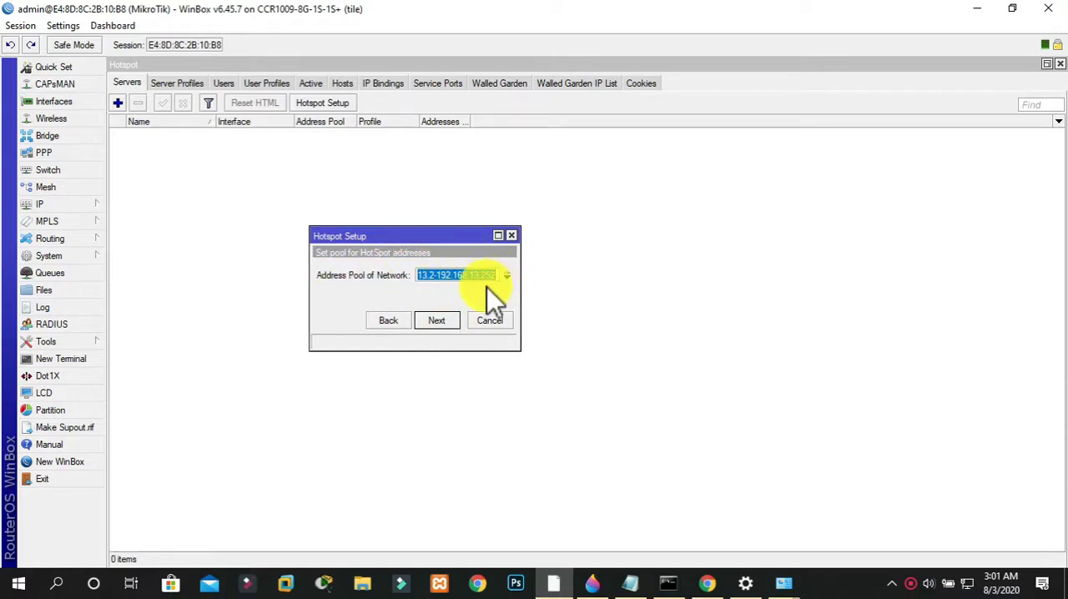
click(457, 320)
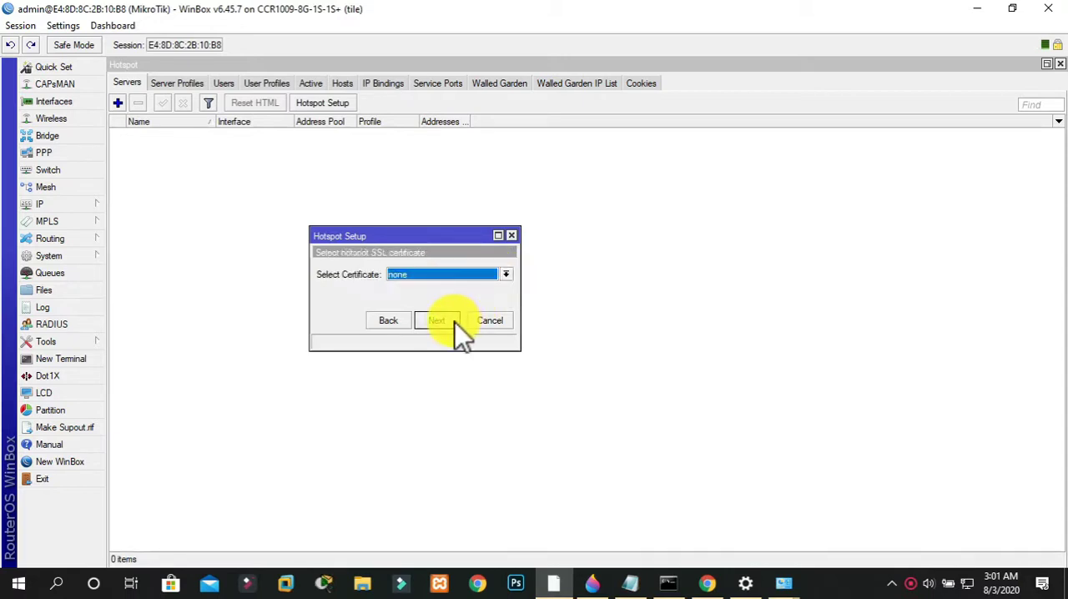
click(402, 275)
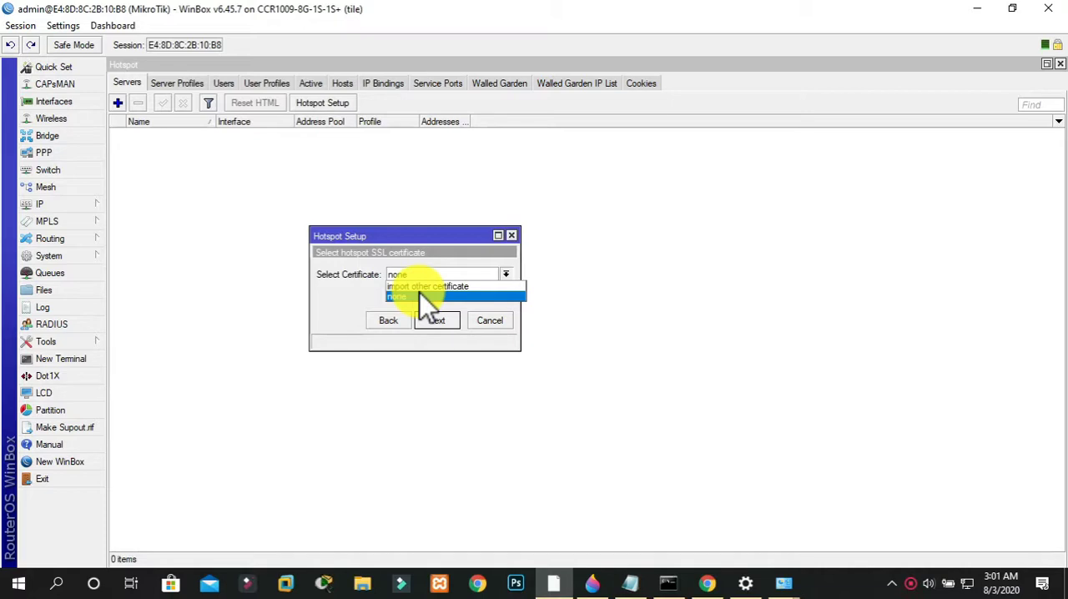
click(422, 296)
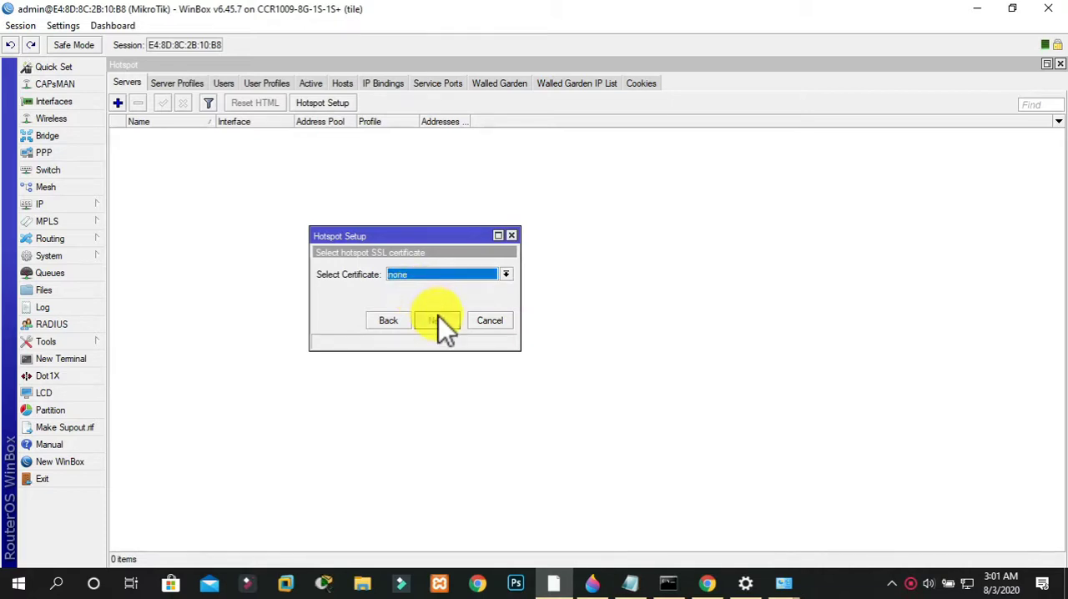
click(439, 317)
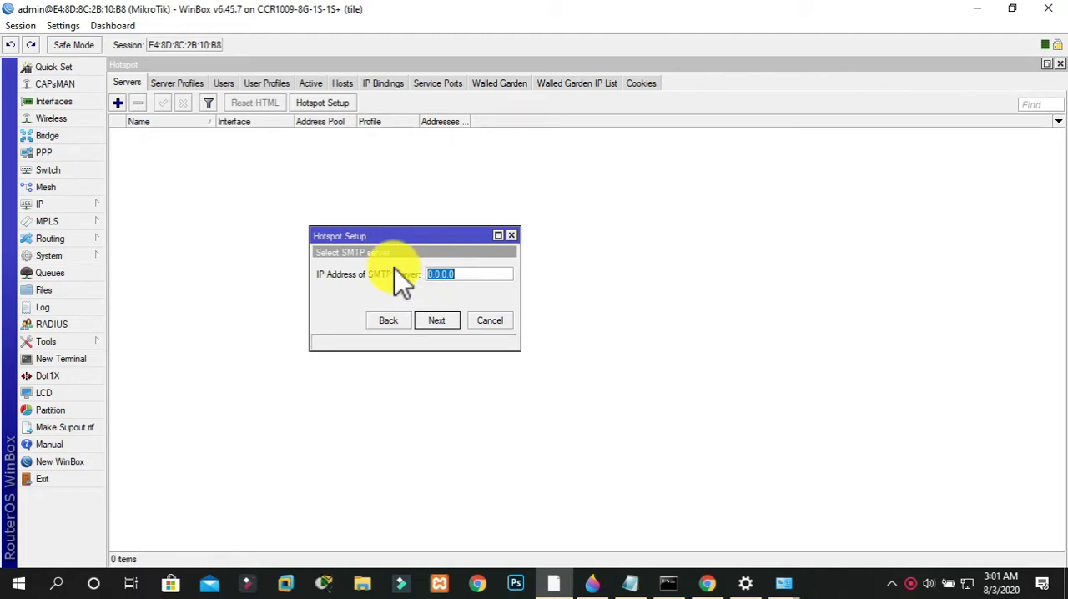
Accept SMTP server 0.0.0.0 and the proposed DNS servers, and set the hotspot's DNS name to enlightenmomin.com
click(437, 320)
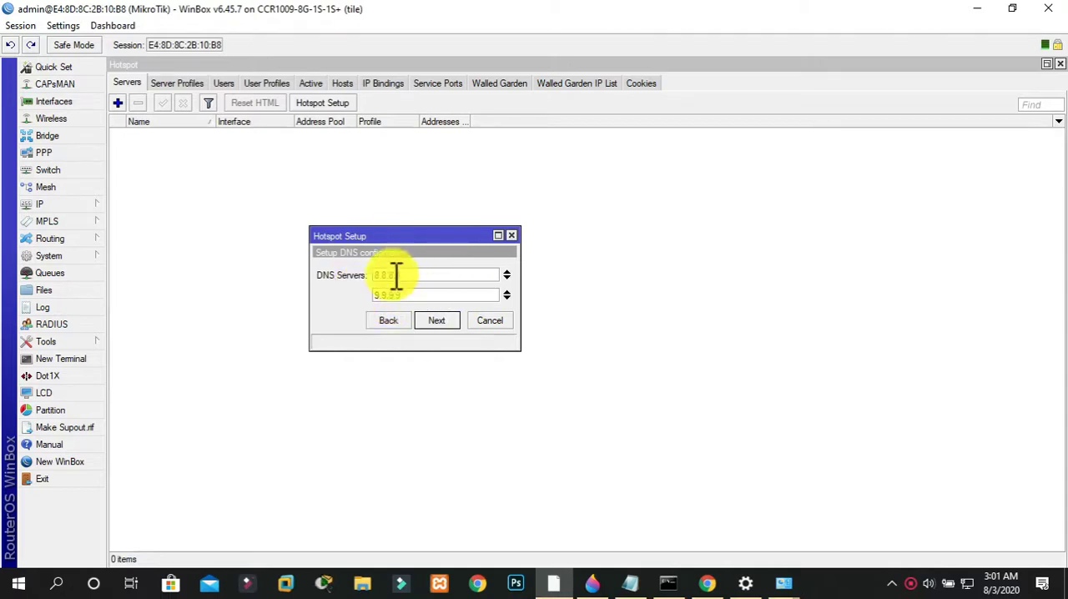
click(452, 321)
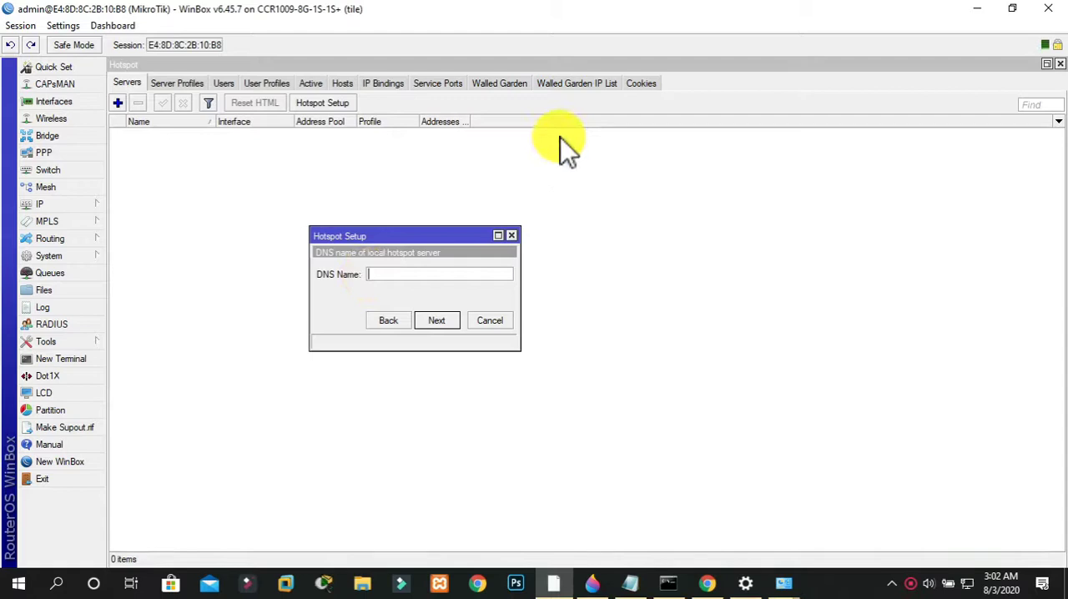
text(enlighten)
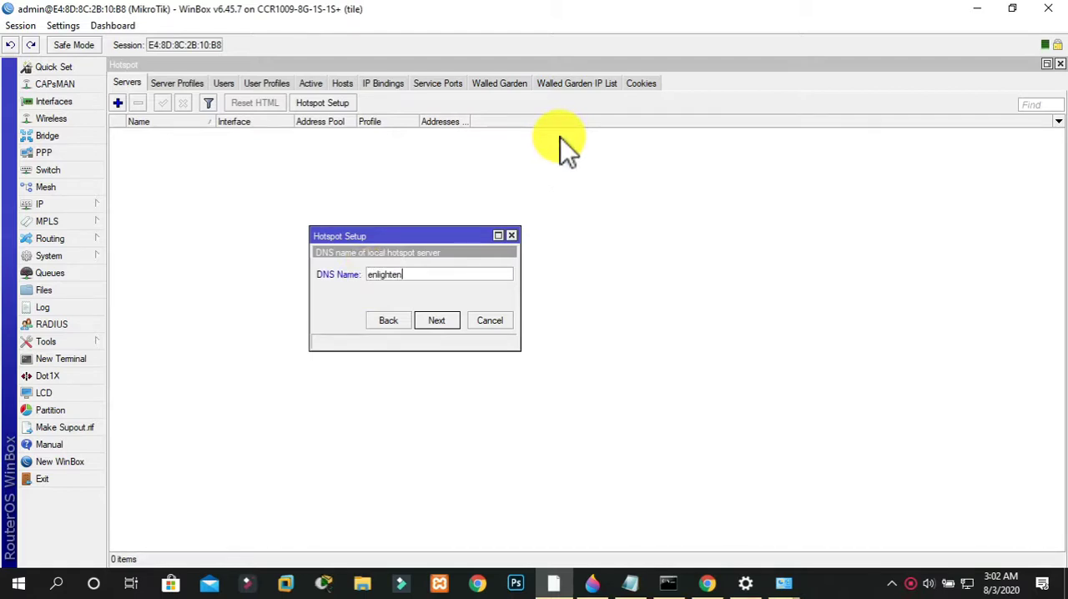
text(momin.com)
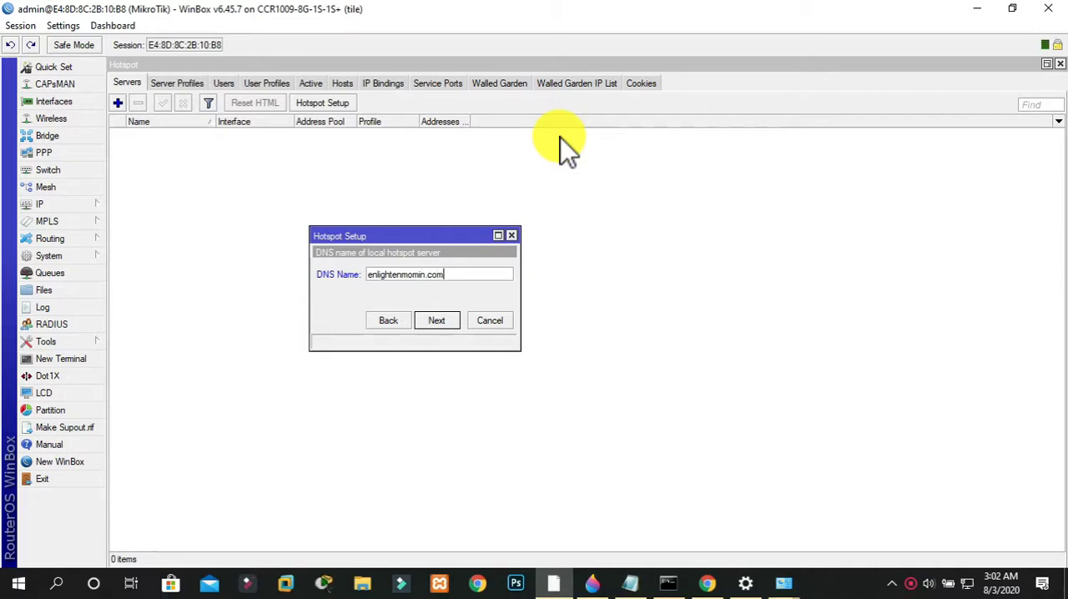
click(439, 319)
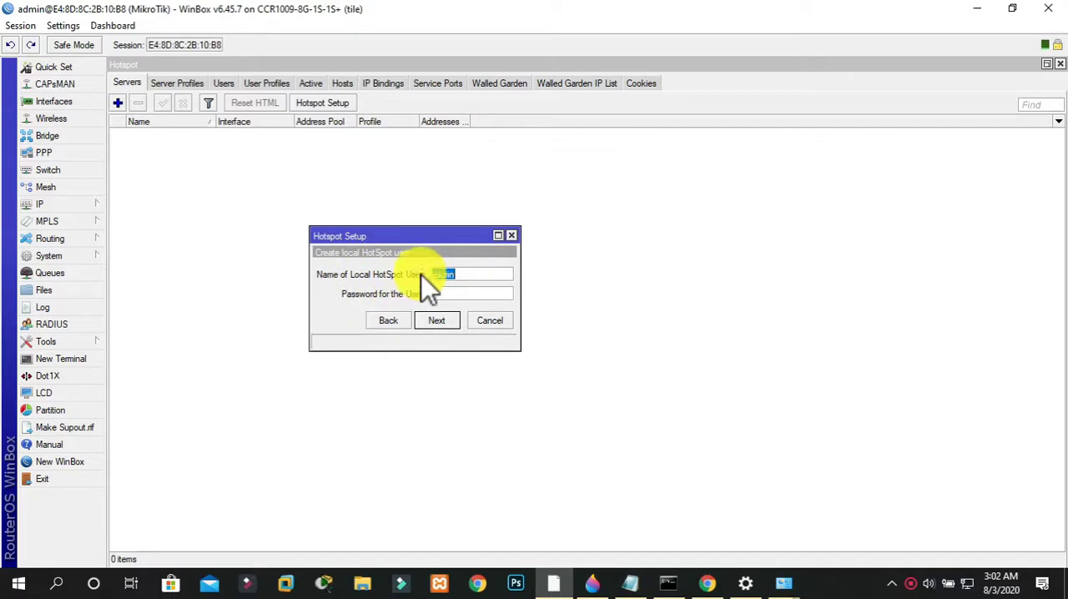
Keep admin as the local HotSpot user, enter the user's password, and finish the hotspot setup
click(479, 272)
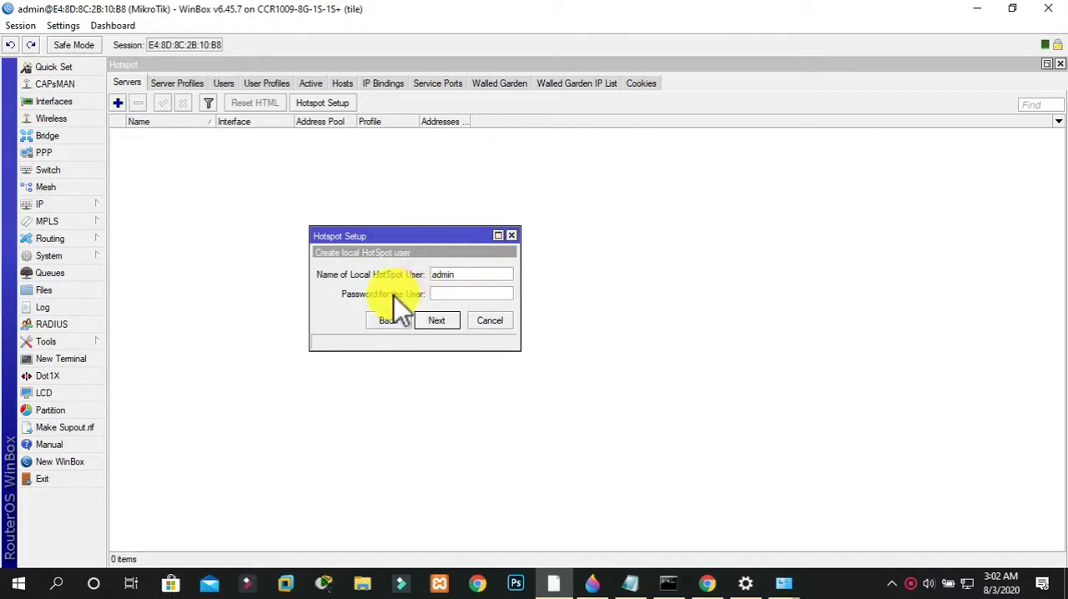
click(446, 294)
text(1234)
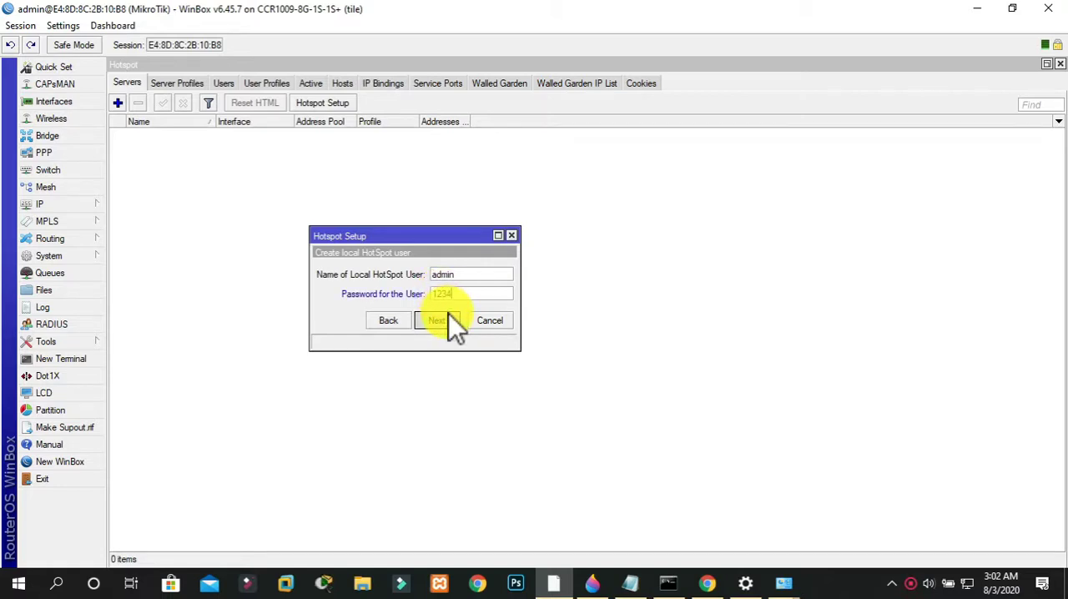
click(449, 314)
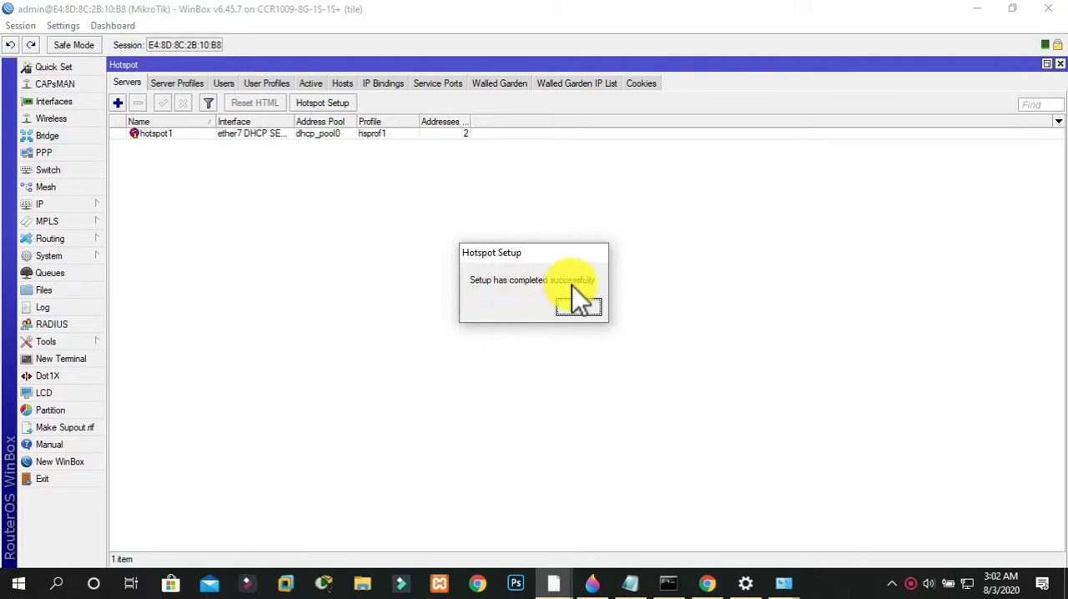
click(581, 306)
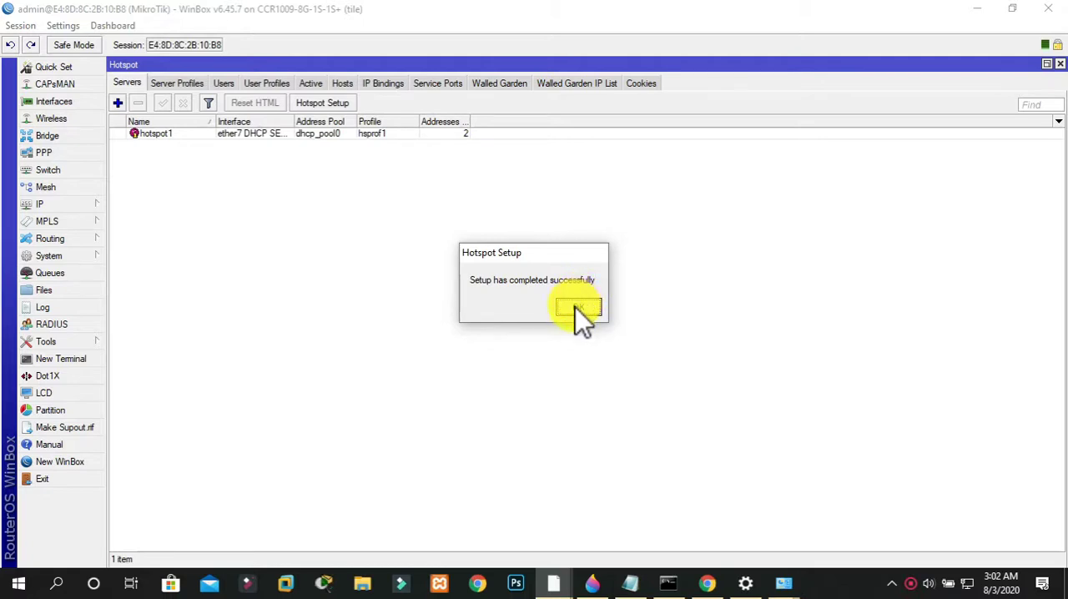
click(576, 308)
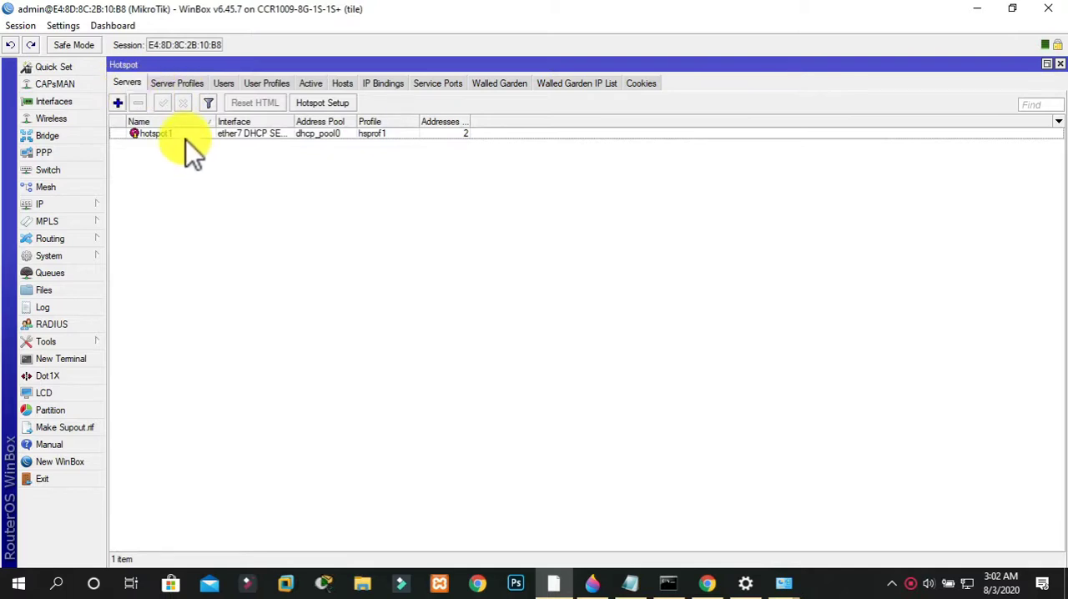
Add a hotspot user profile named with the owner's first name, using address pool dhcp_pool0
click(276, 86)
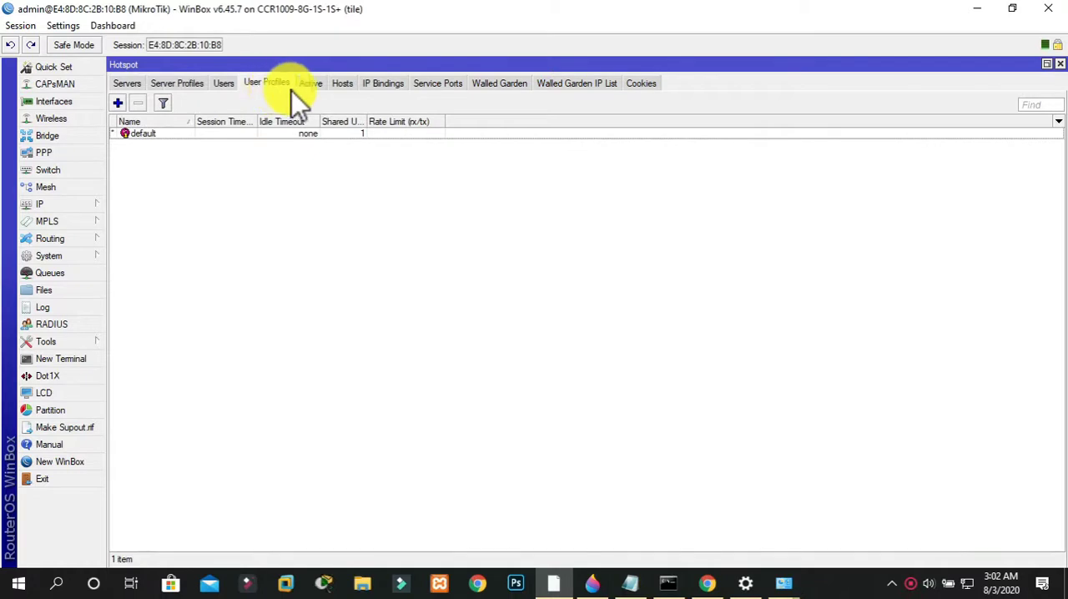
click(117, 103)
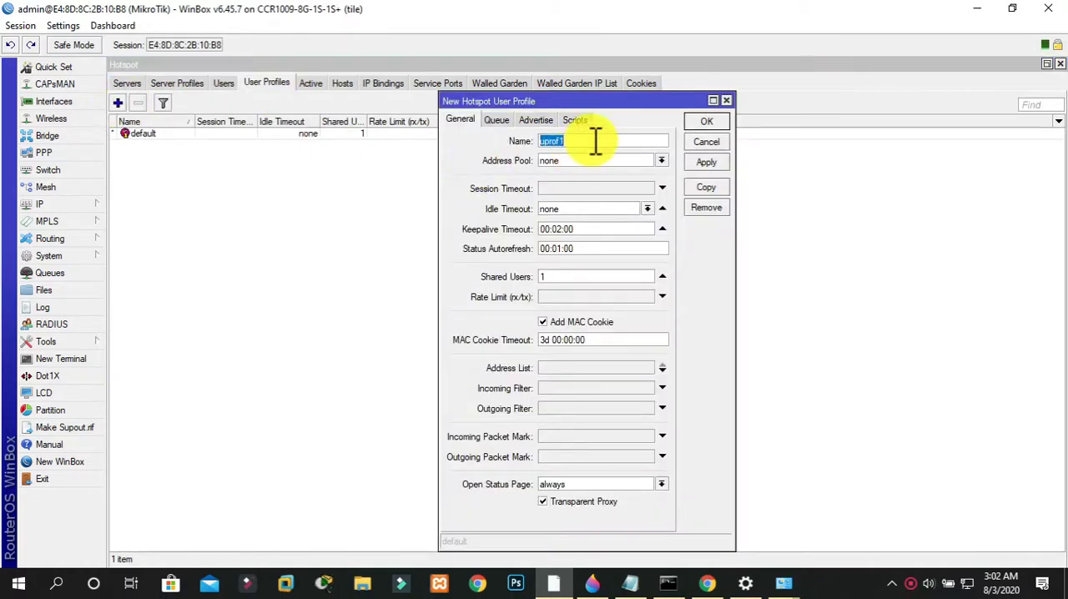
text(Mominul)
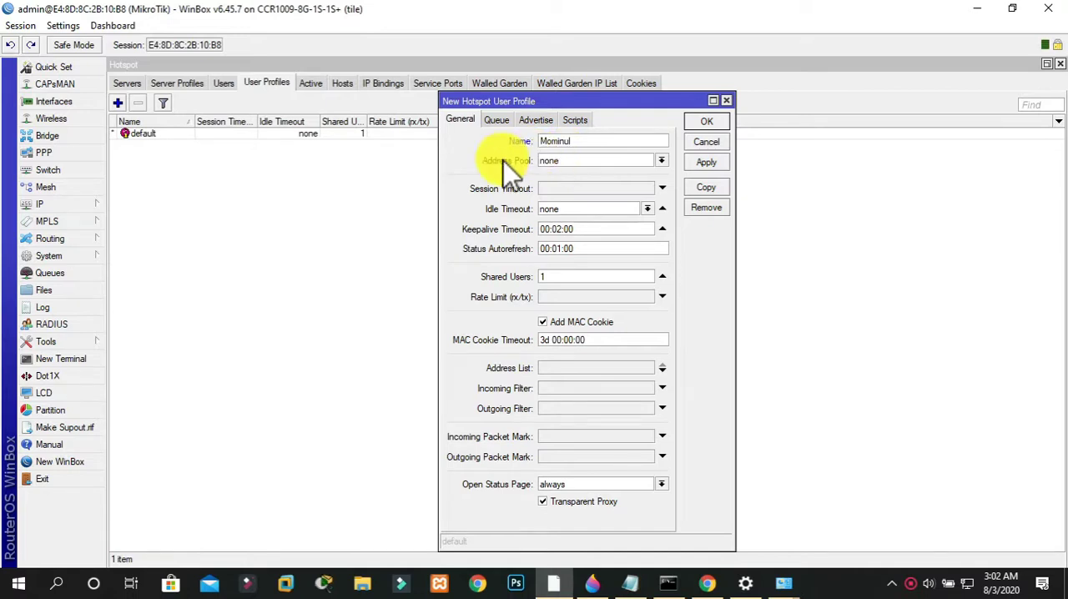
click(569, 163)
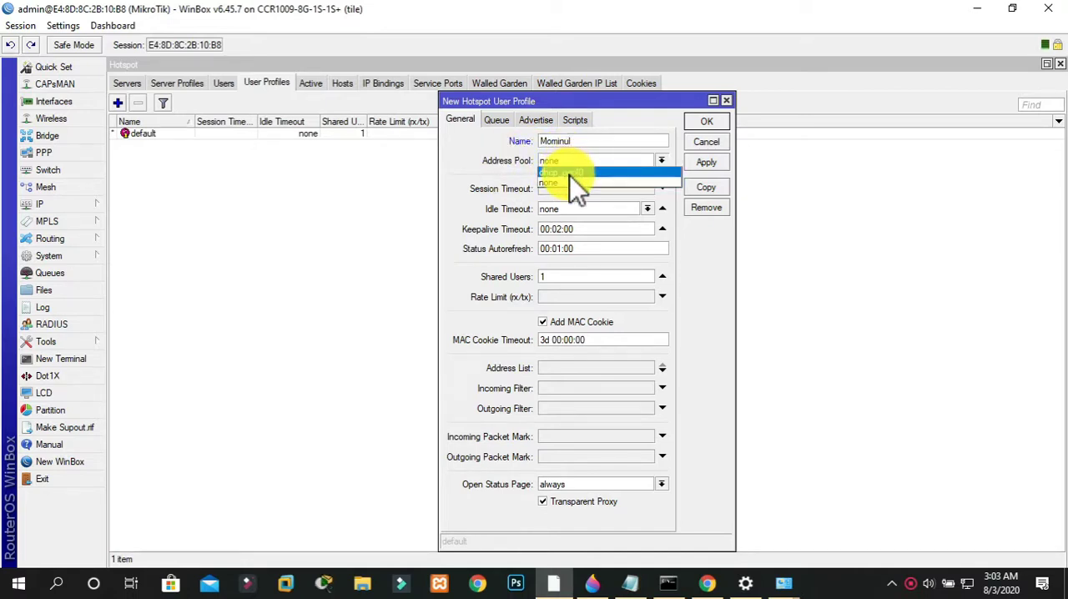
click(570, 172)
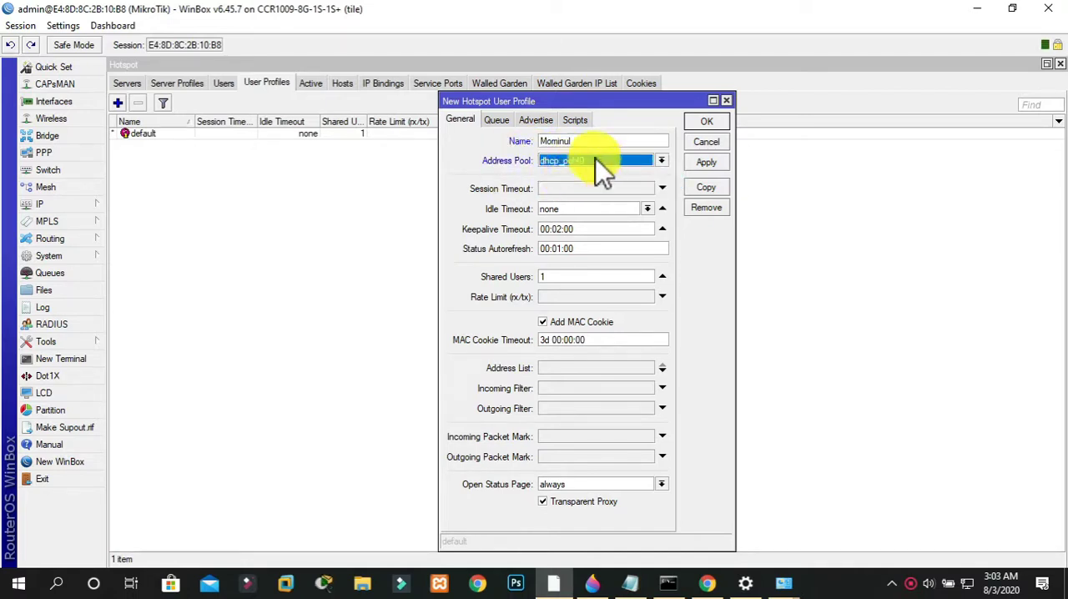
click(712, 161)
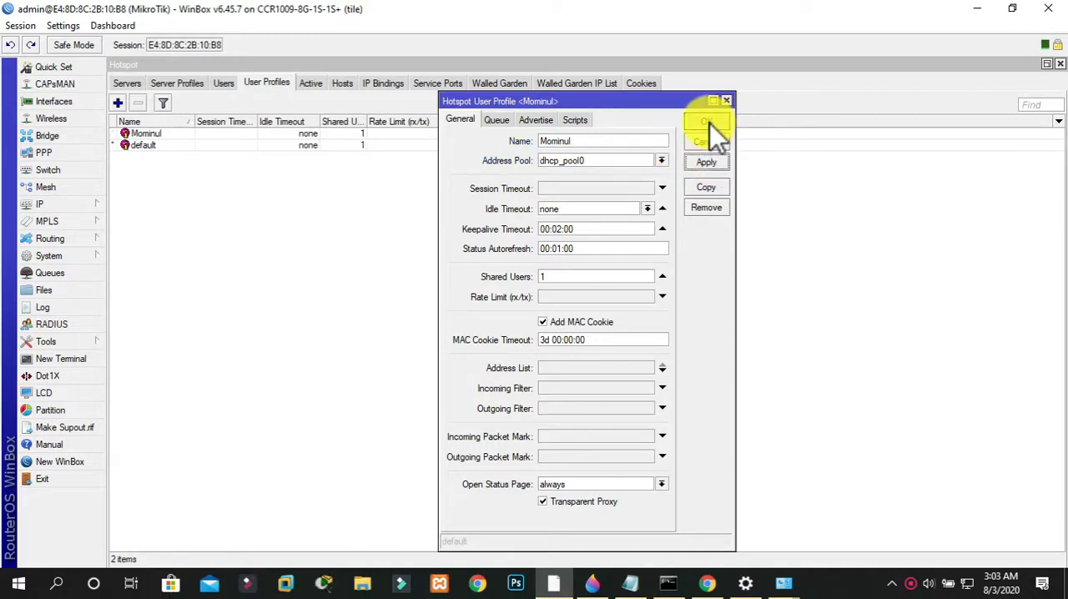
click(710, 123)
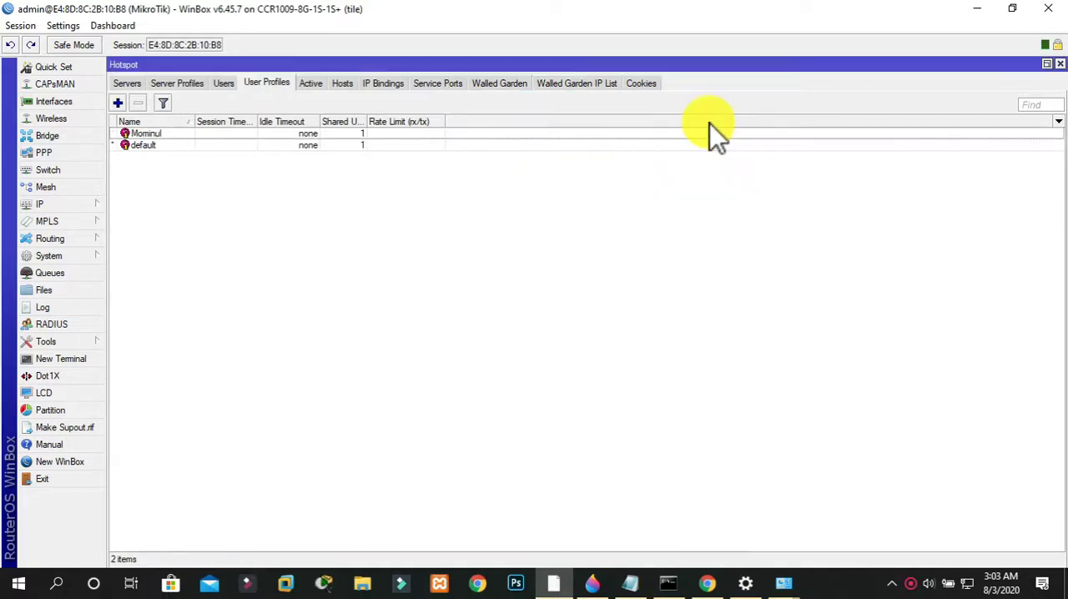
Set the shared users limit of the newly added hotspot user profile to 100
double_click(351, 134)
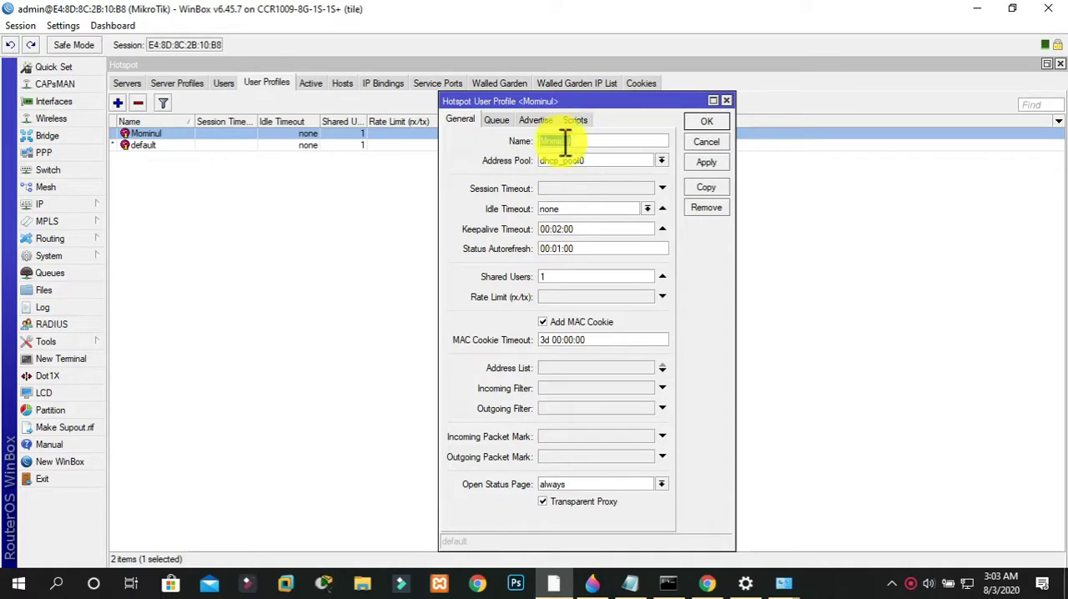
click(593, 158)
click(594, 159)
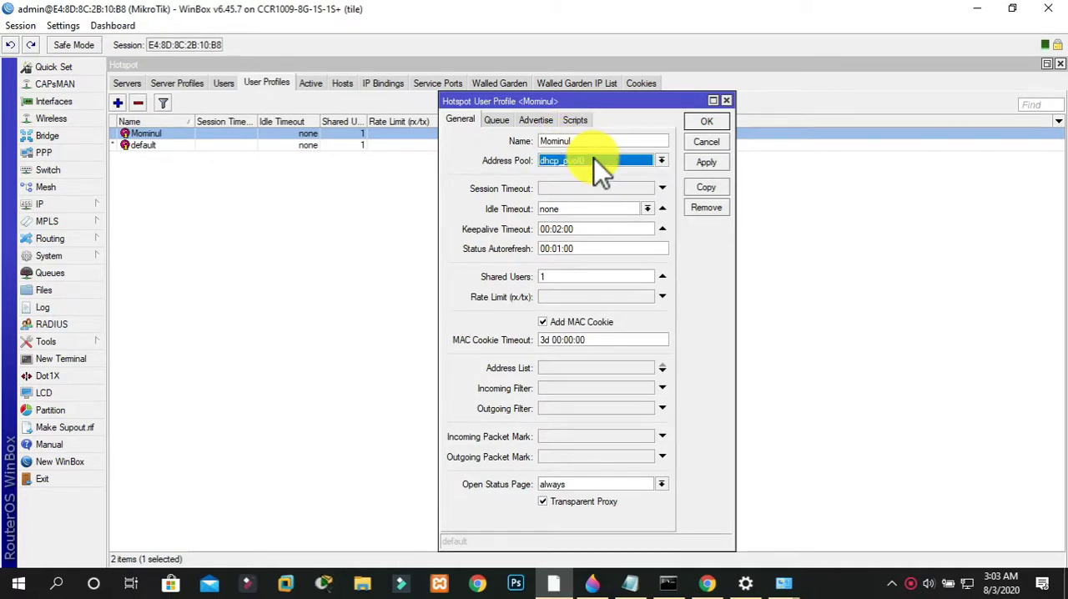
click(555, 277)
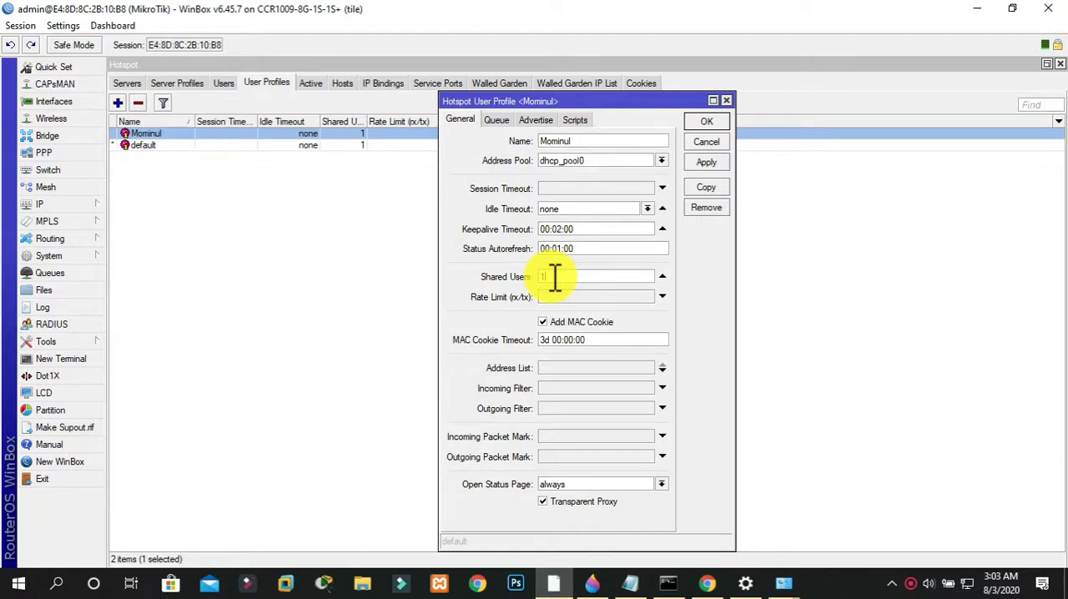
text(00)
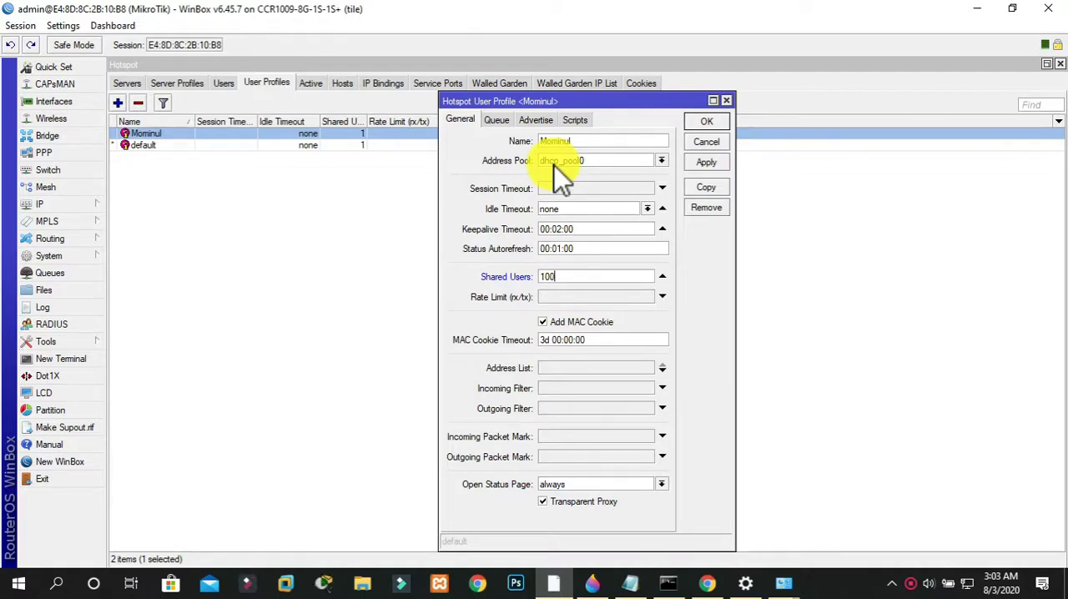
click(701, 162)
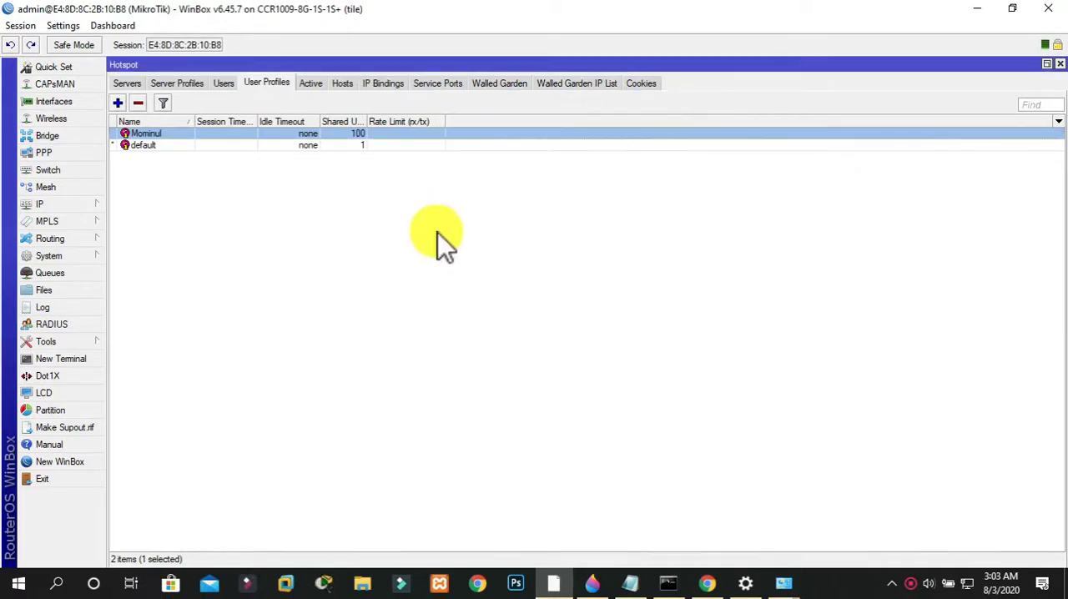
Start a new hotspot user on server hotspot1 and name it bismillah
click(222, 85)
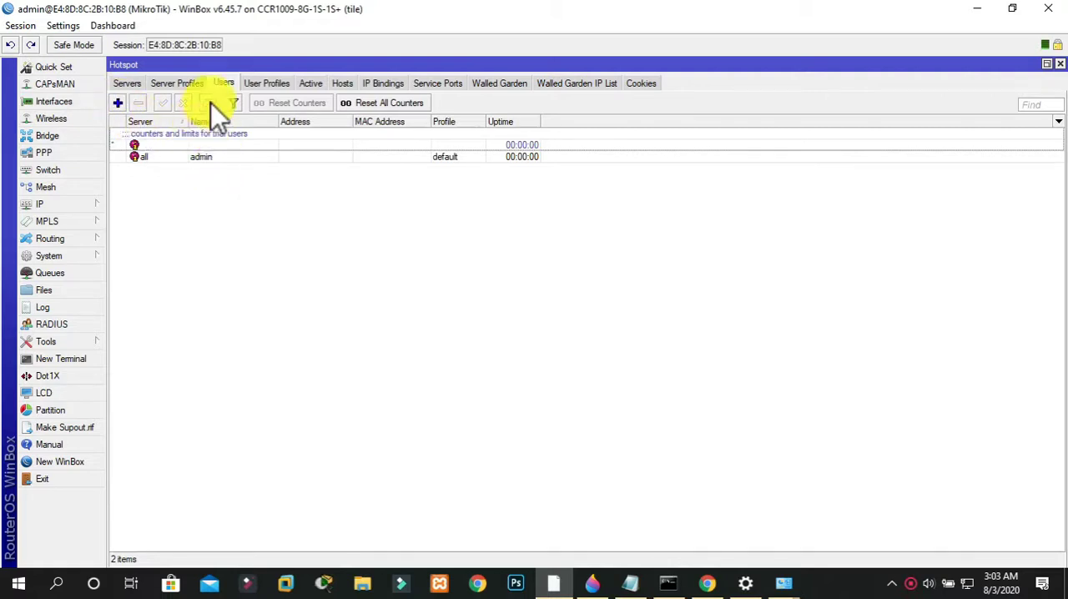
click(118, 103)
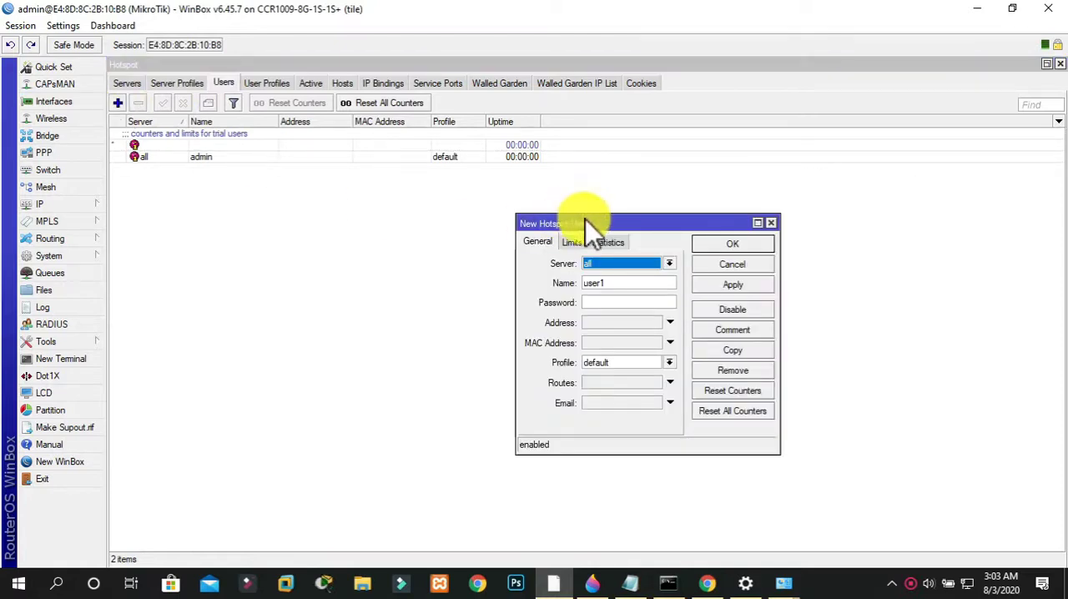
drag(585, 220, 419, 199)
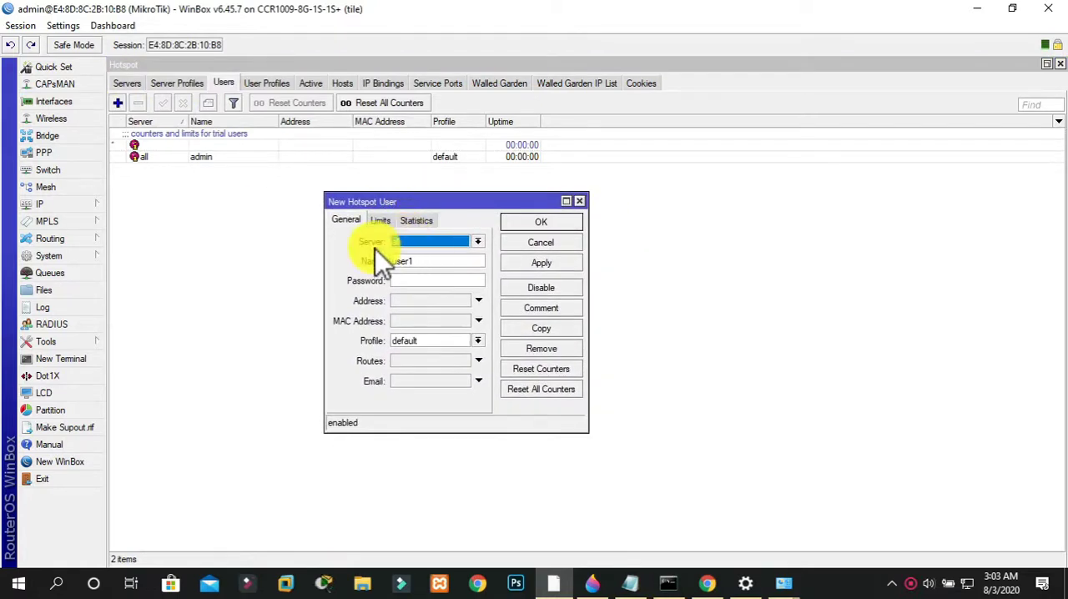
click(425, 242)
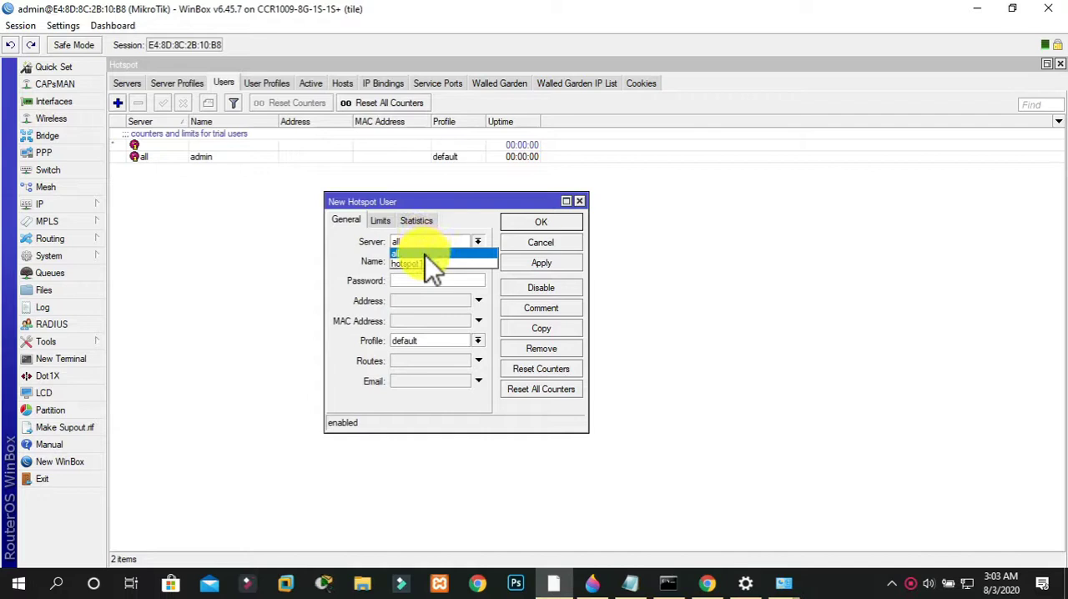
click(426, 263)
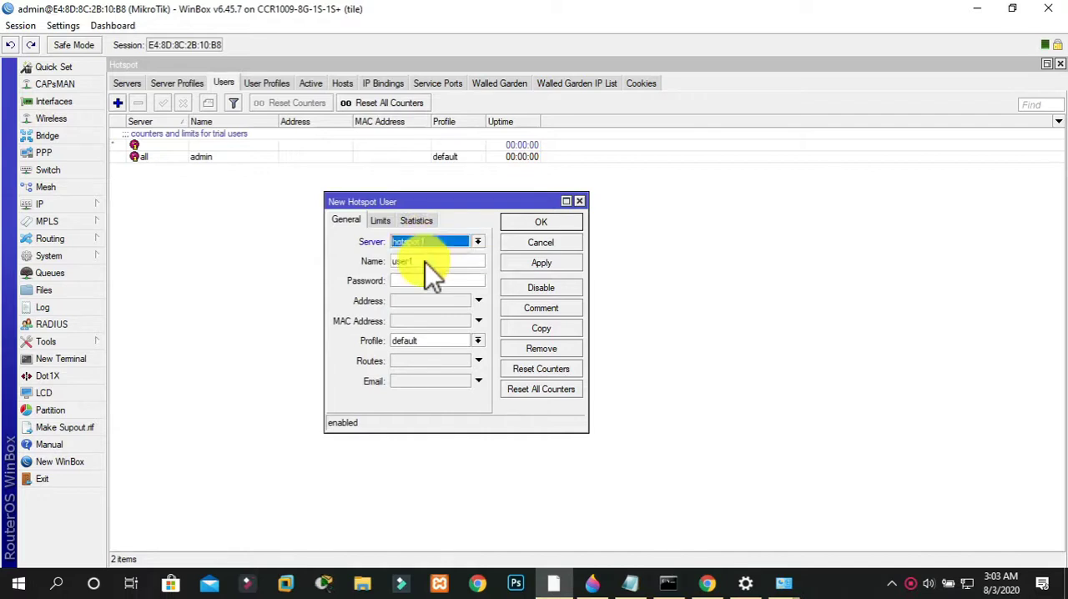
drag(429, 262, 333, 272)
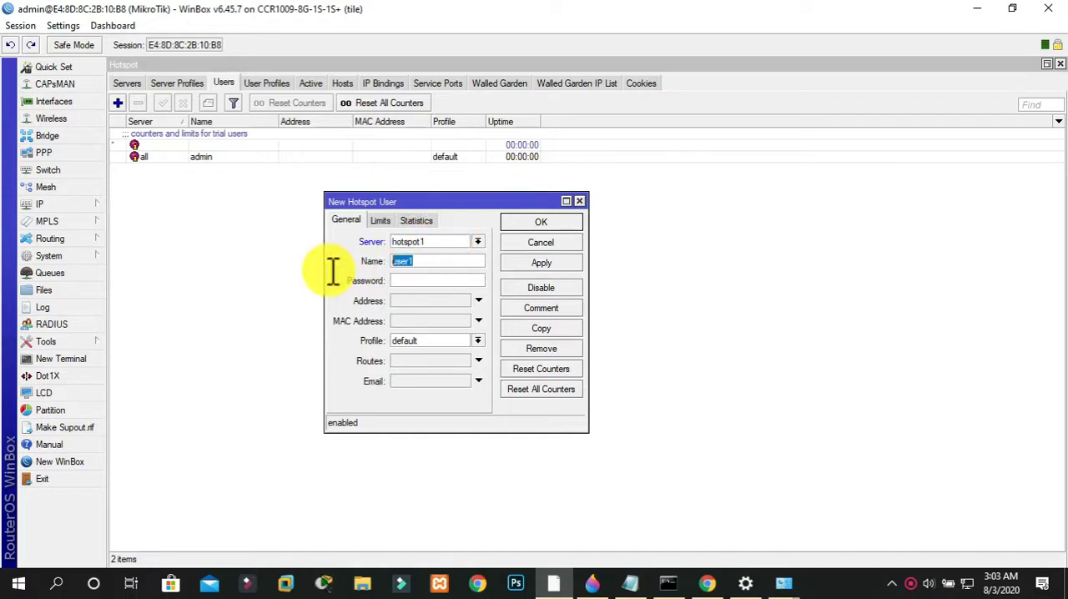
text(noor)
key(BackSpace)
key(BackSpace)
key(BackSpace)
key(BackSpace)
text(bismillah)
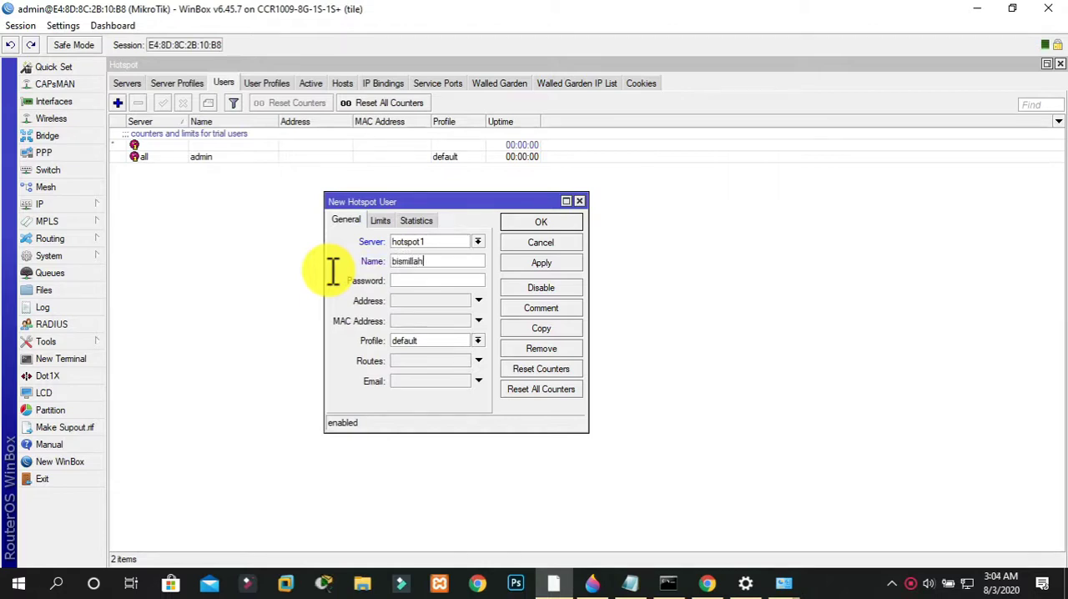
Enter the hotspot user's password, assign the custom user profile instead of default, and save the user
click(399, 278)
text(****)
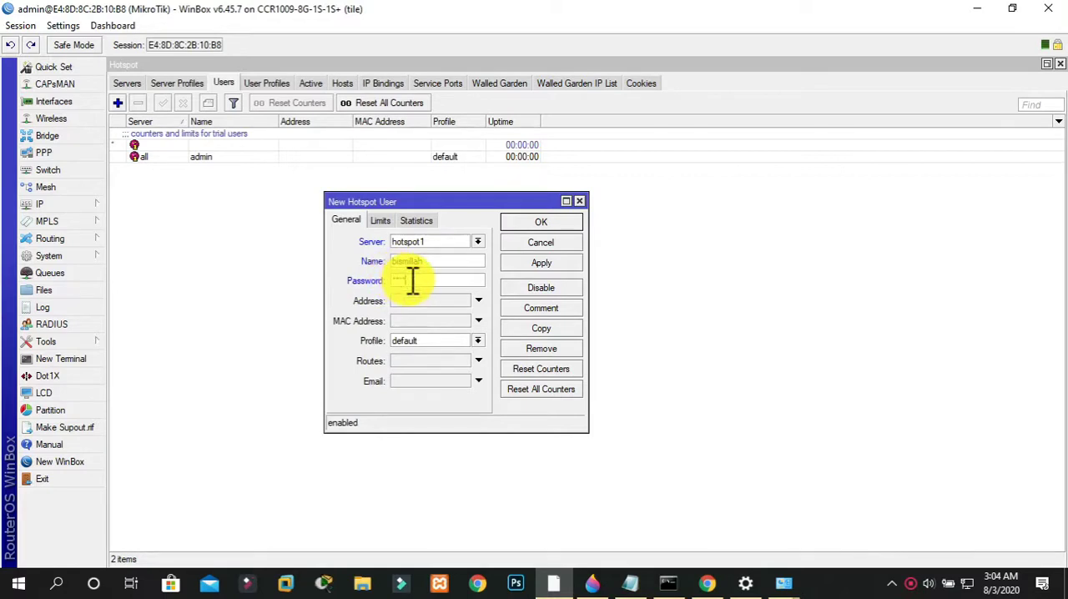
click(480, 342)
click(449, 352)
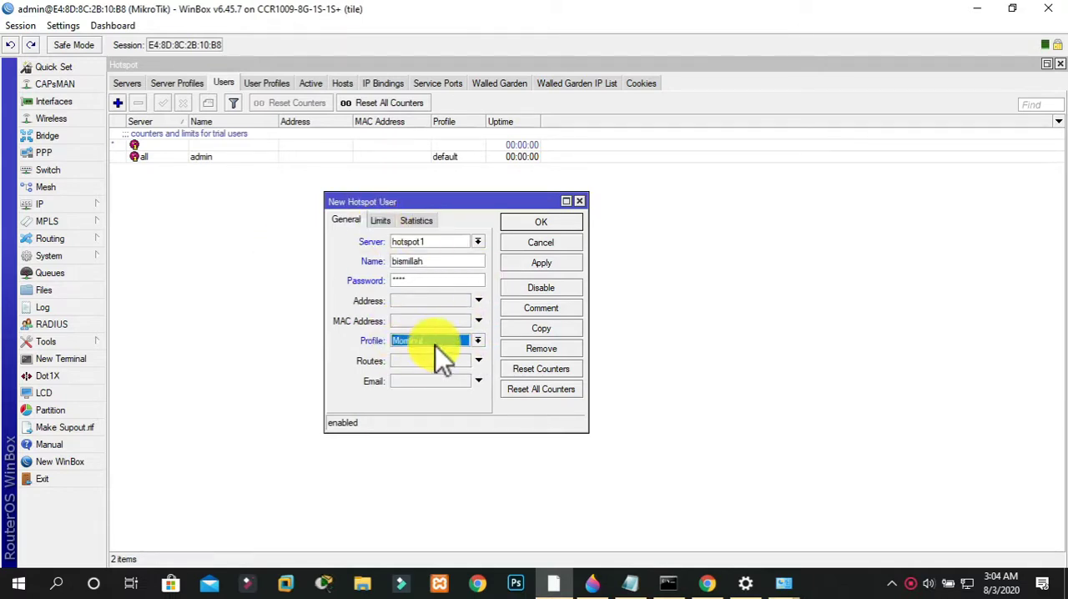
click(547, 265)
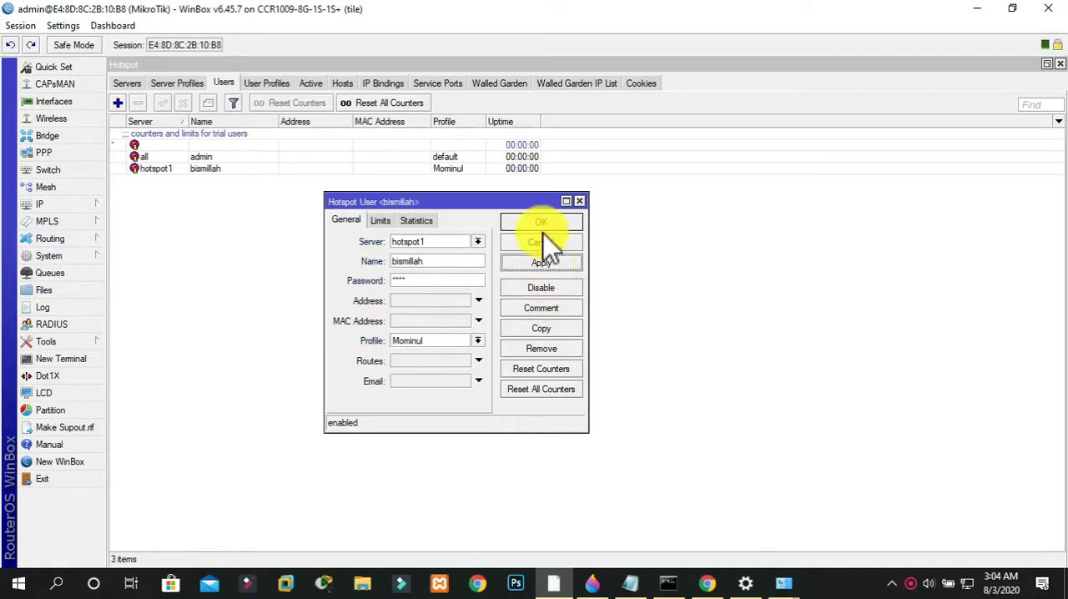
click(542, 225)
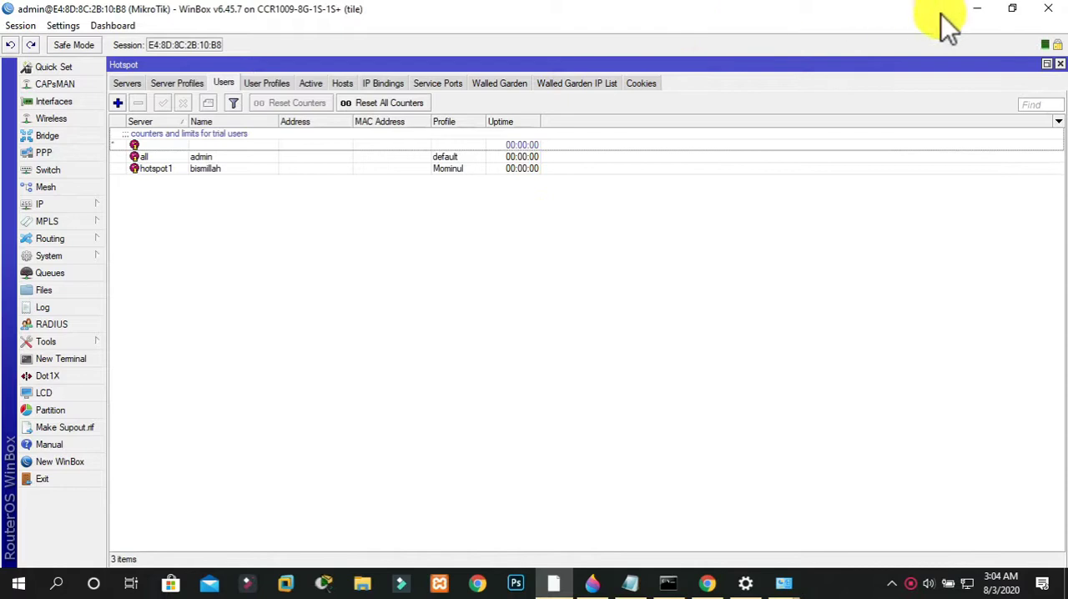
Minimize the router session and close the connection details, Ethernet status, Network Connections and network settings windows
click(975, 11)
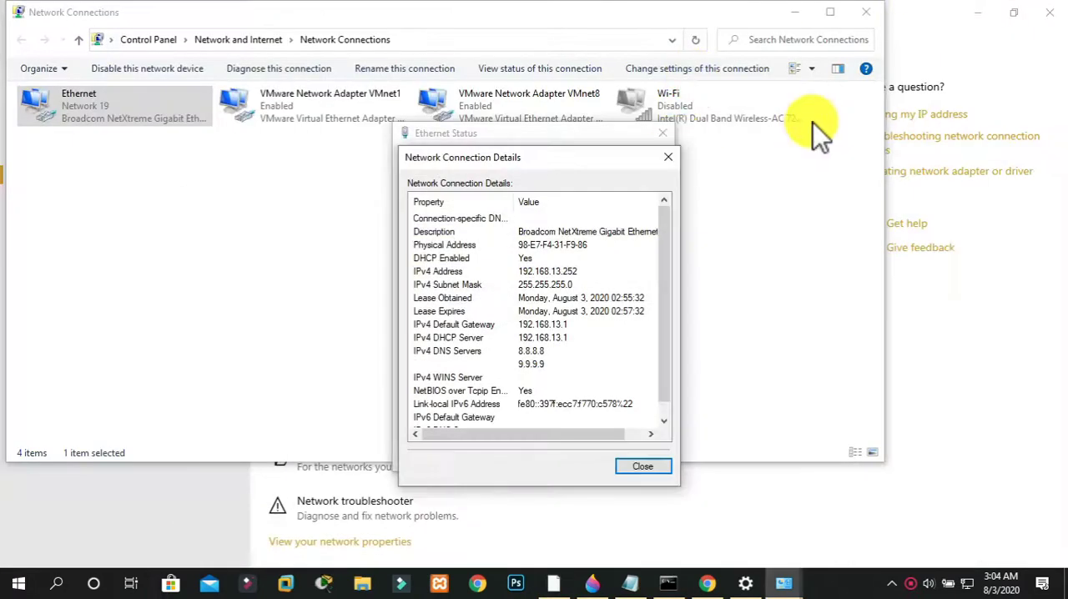
click(667, 158)
click(665, 133)
click(875, 11)
click(1048, 12)
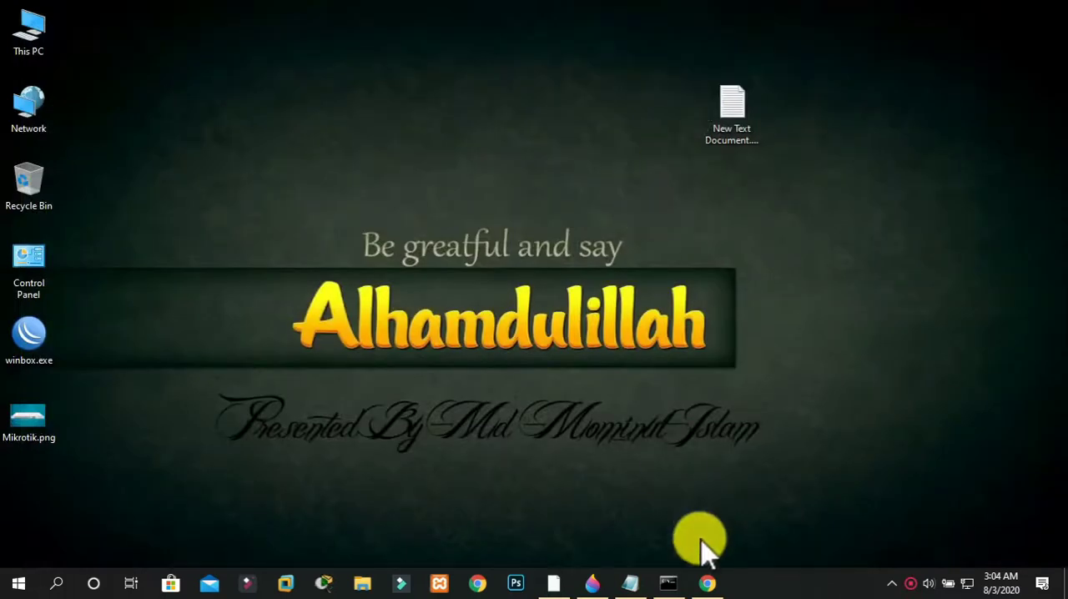
Switch to Chrome and test internet access by searching for gogole and opening youtube.com in separate tabs
click(707, 582)
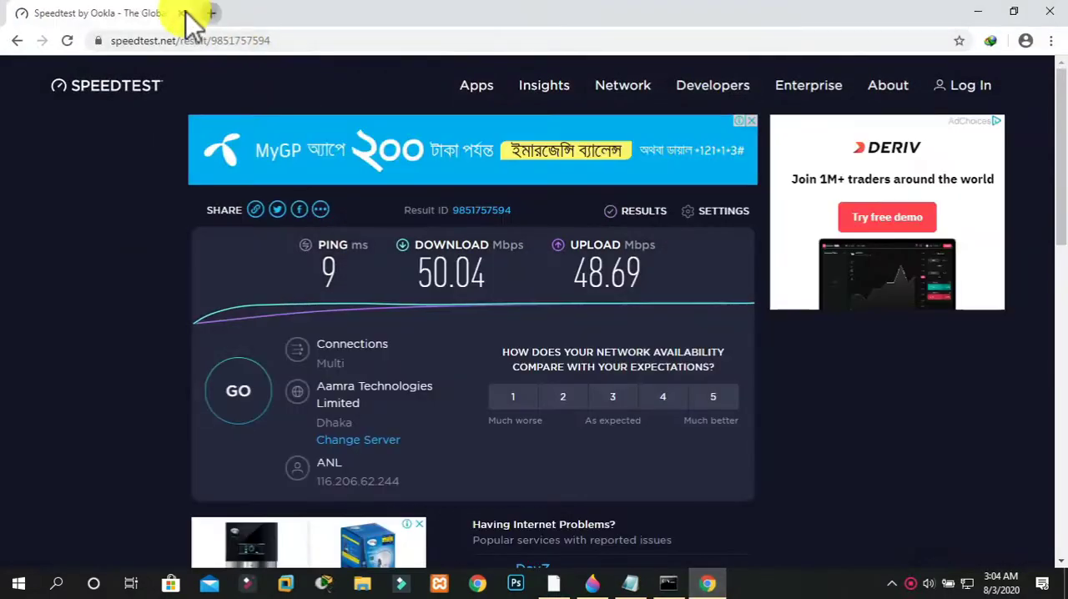
click(211, 13)
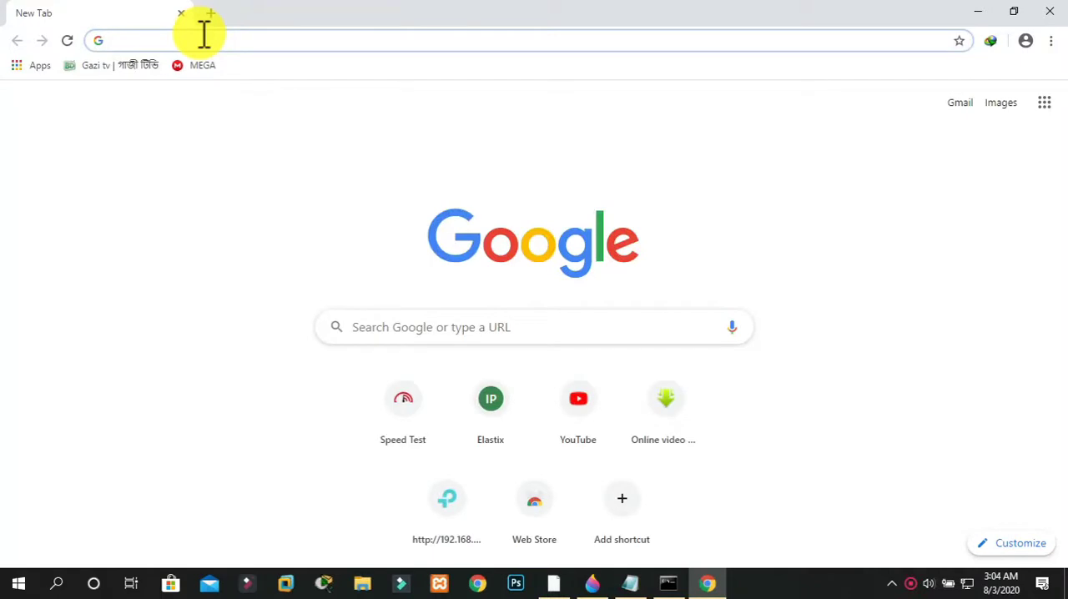
text(gogole)
key(Return)
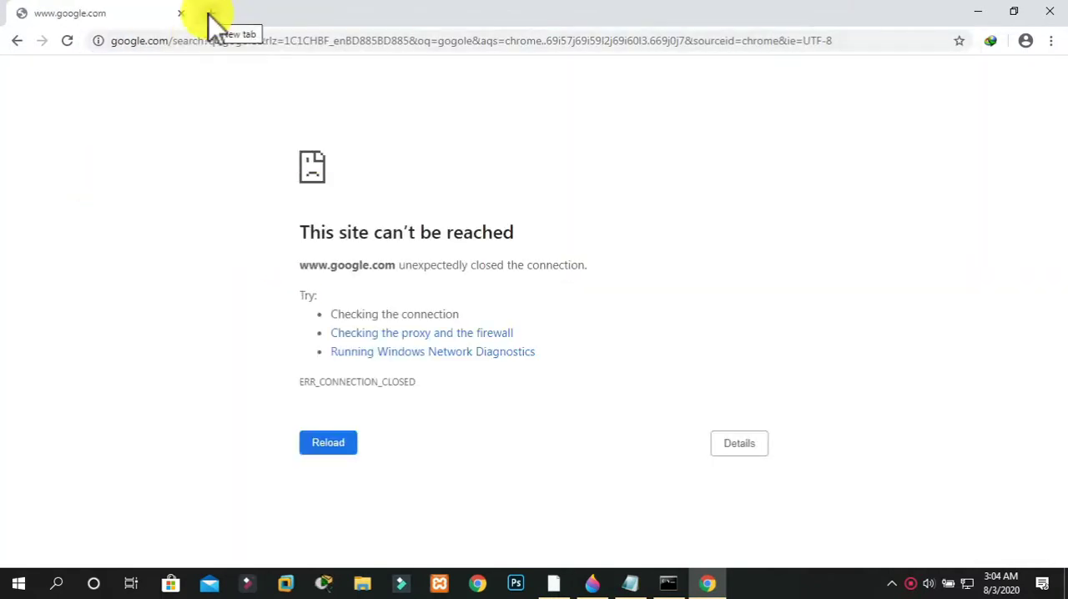
click(209, 14)
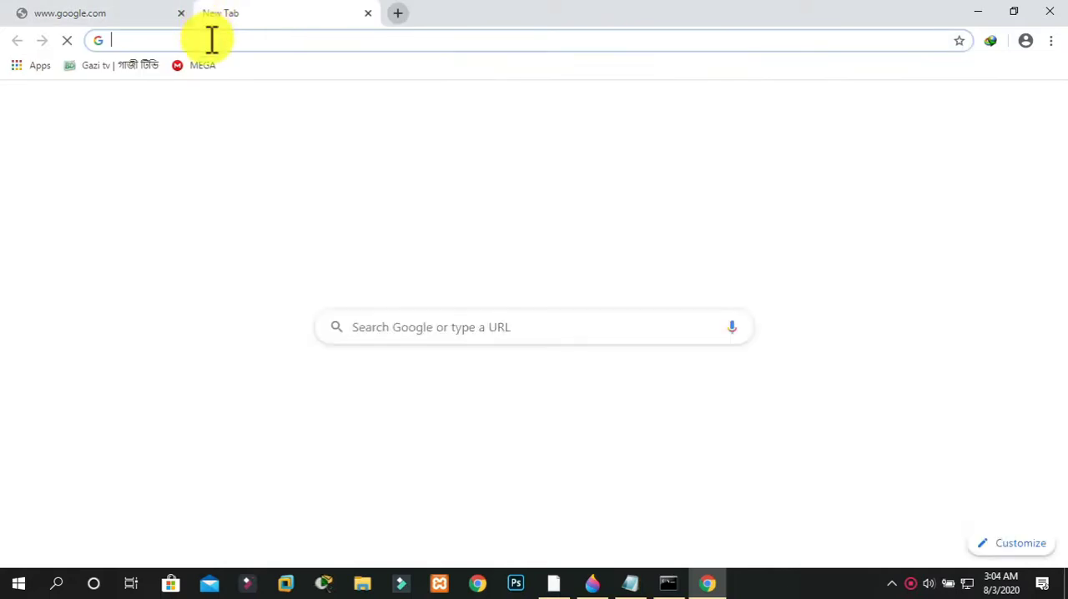
text(youtube.com)
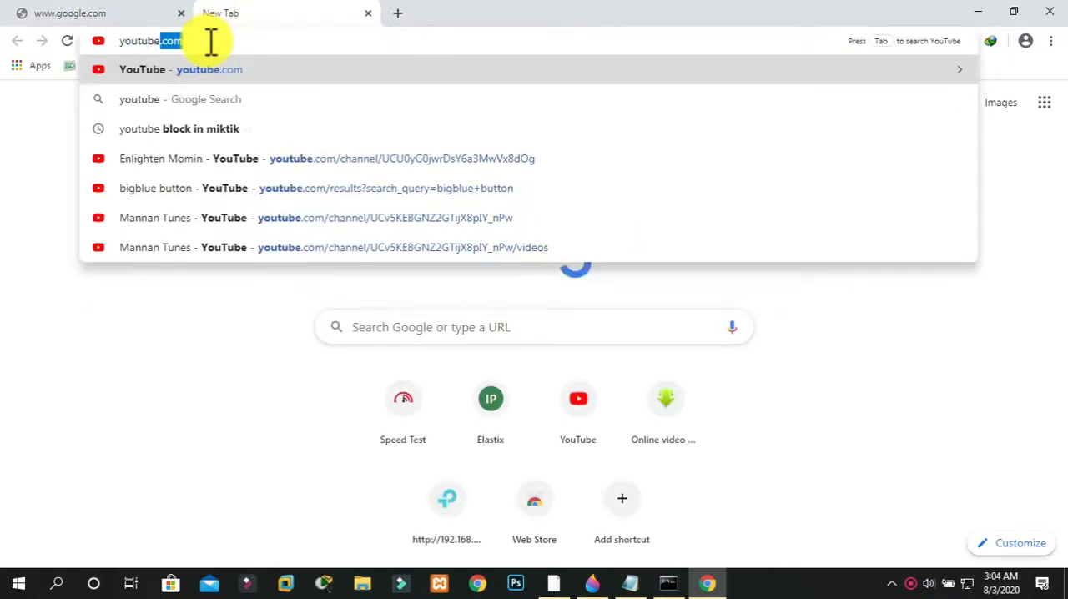
key(Return)
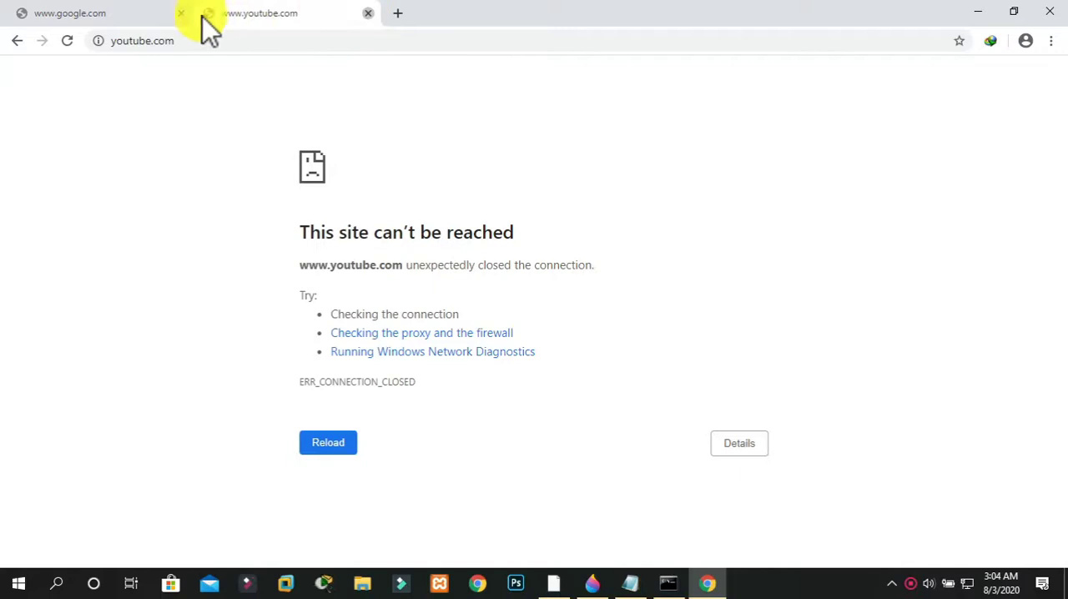
Close the failed google.com and youtube.com pages and open the hotspot login page at enlightenmomin.com
key(ctrl+w)
click(210, 14)
click(181, 14)
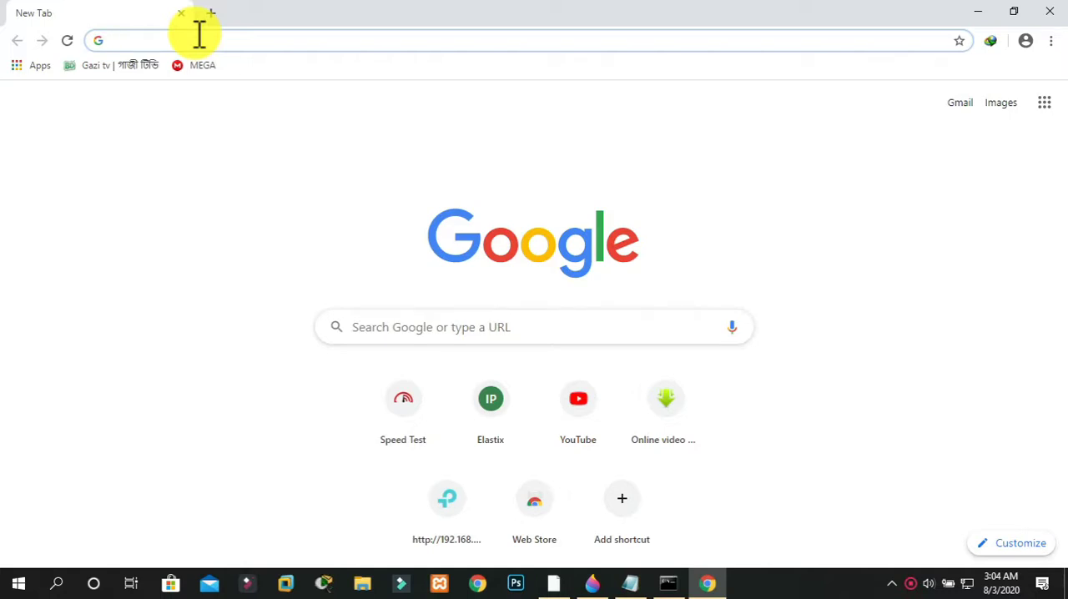
text(en)
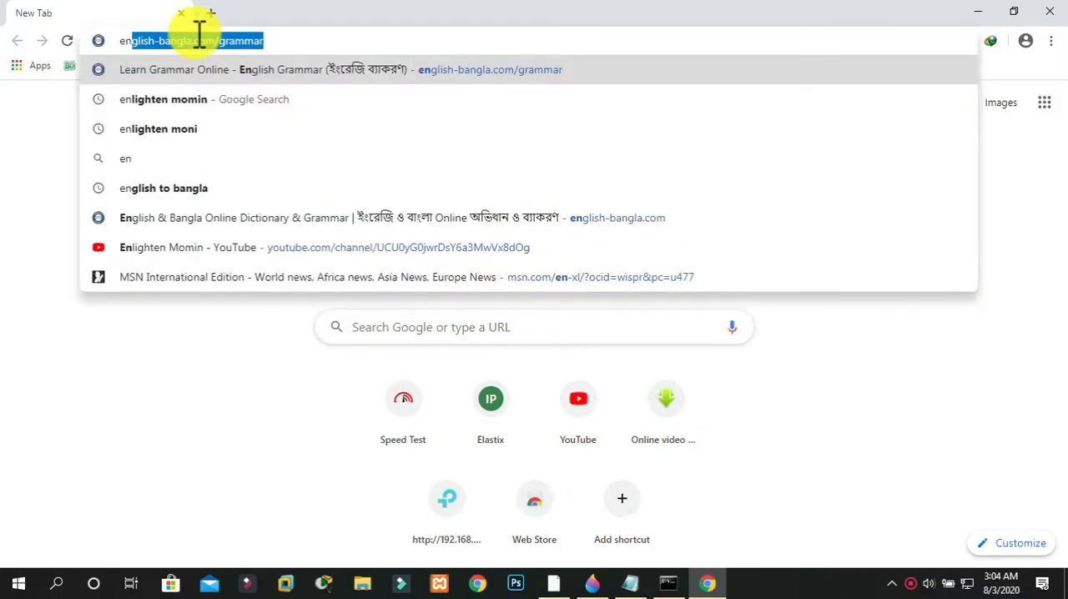
text(ligh)
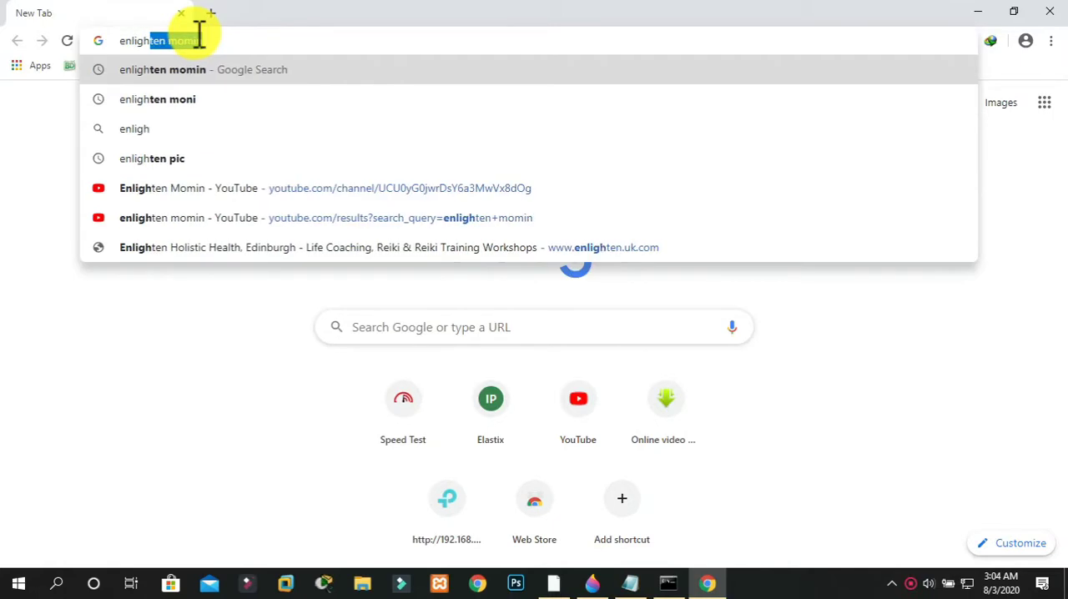
text(tenmomin.com)
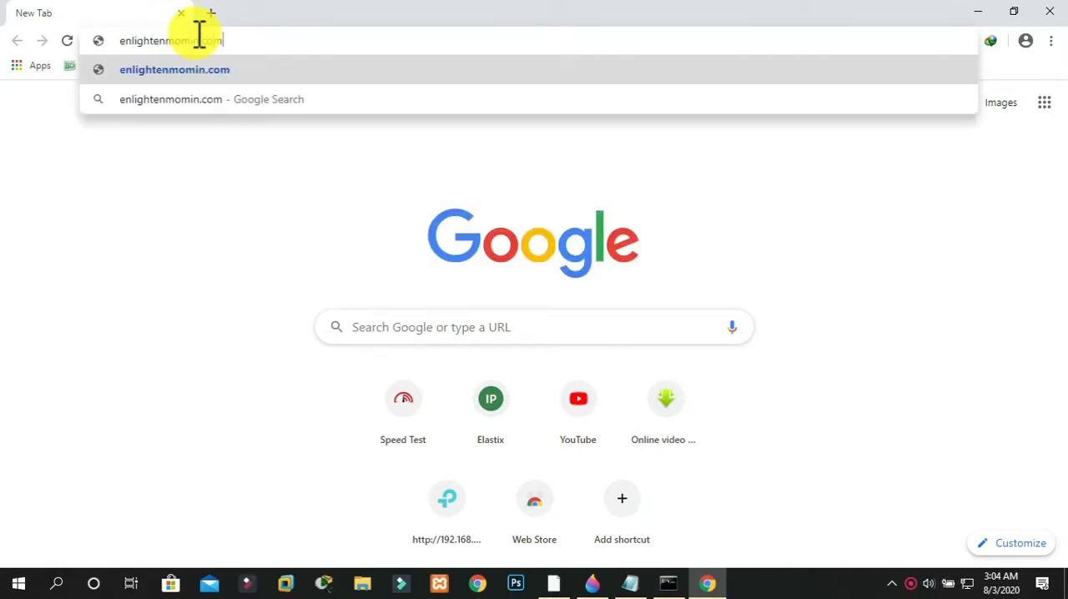
key(Return)
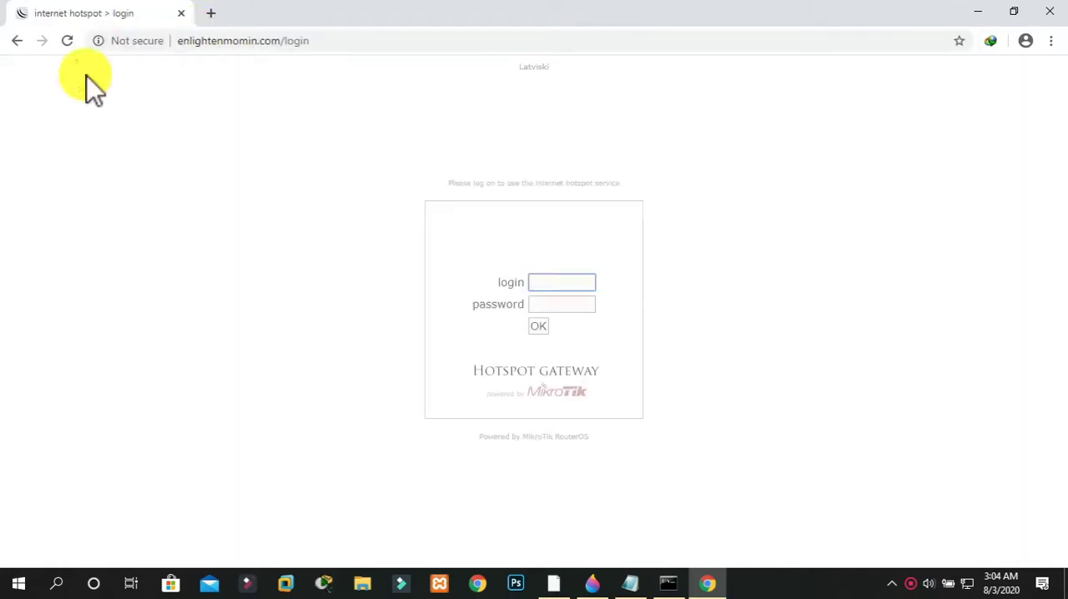
Log in to the hotspot as bismillah with the account password and decline saving the password in the browser
click(566, 280)
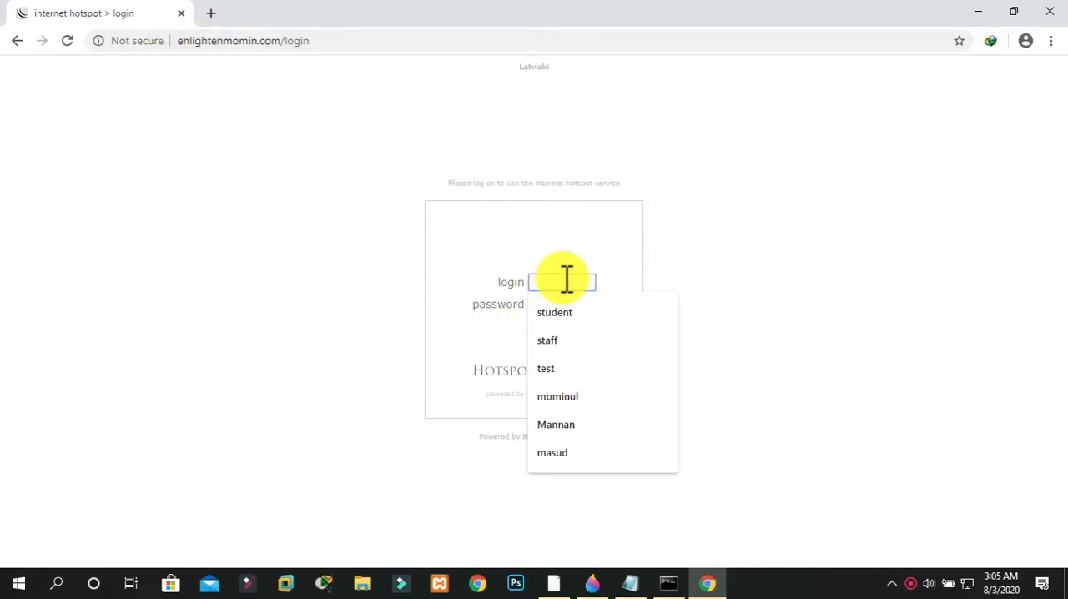
click(674, 281)
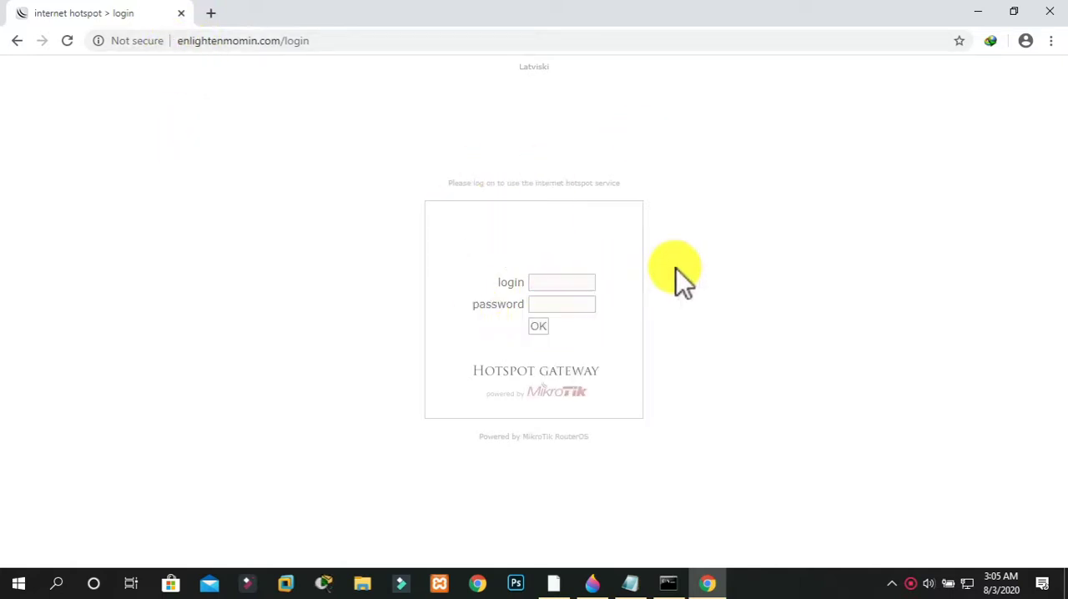
click(583, 280)
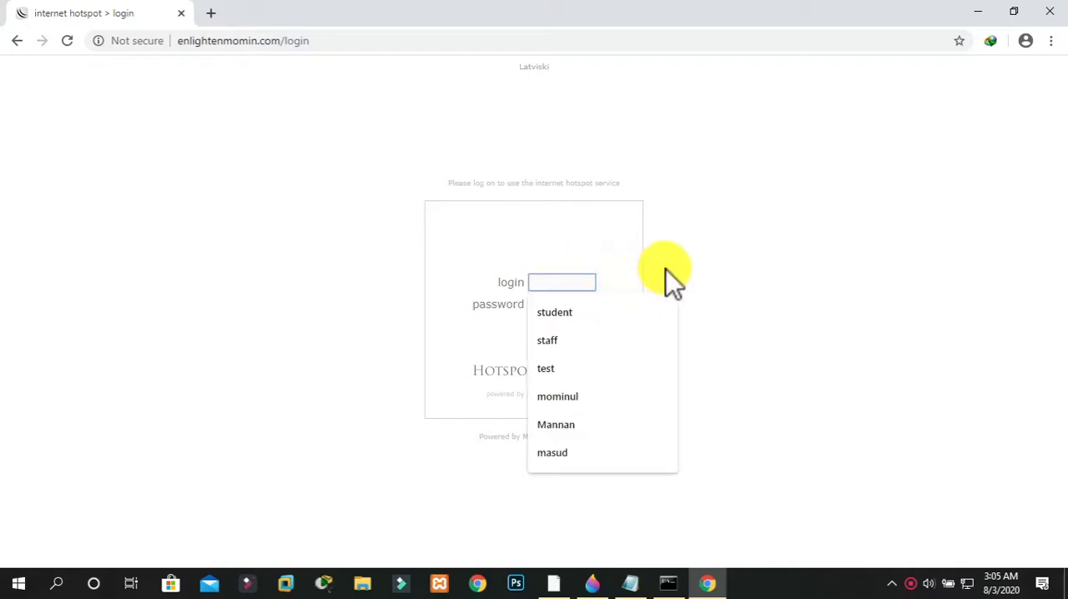
click(667, 270)
click(575, 279)
text(bismillah)
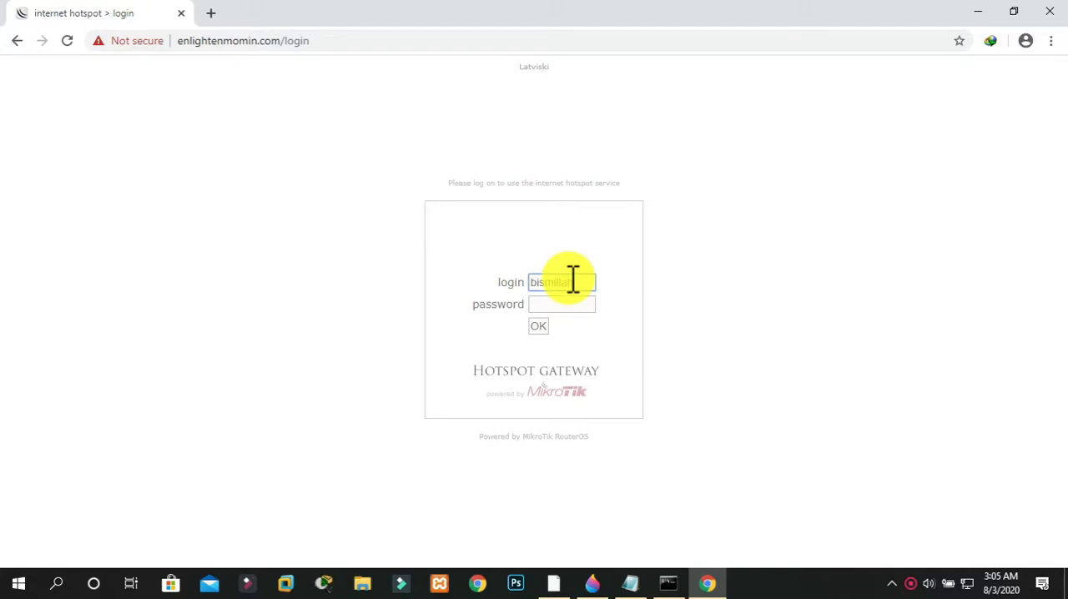
click(564, 301)
text(•)
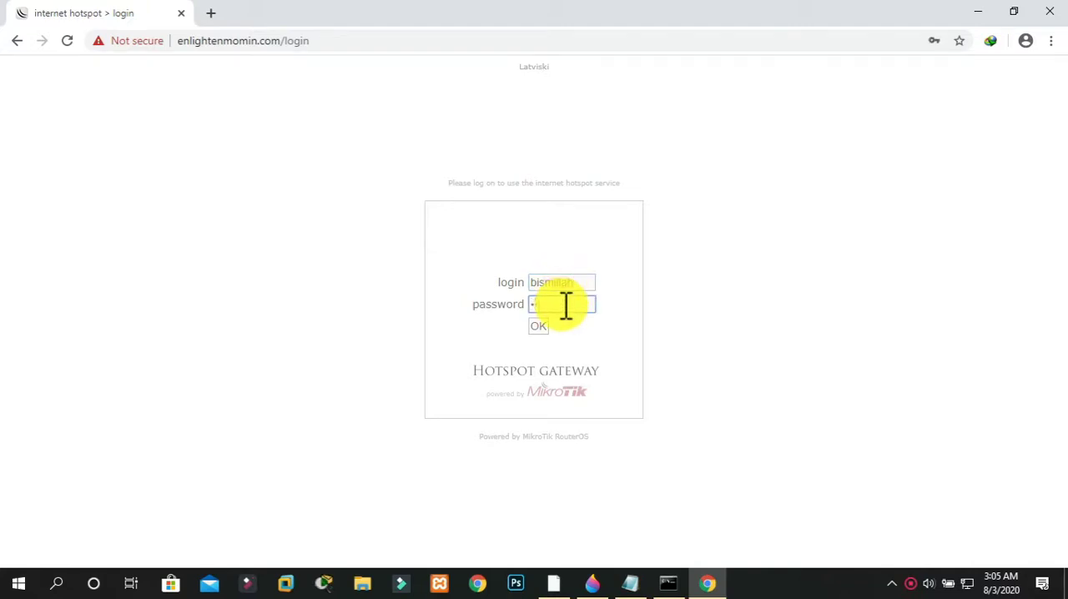
click(545, 325)
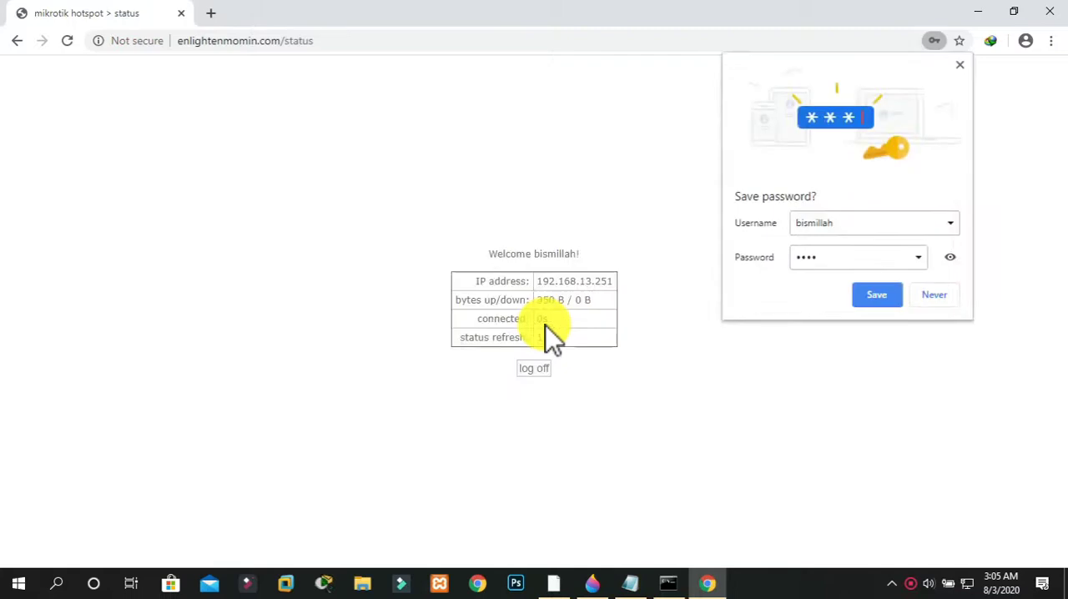
click(952, 303)
Test internet access in a new tab by searching for gogole and opening momin.com
click(211, 12)
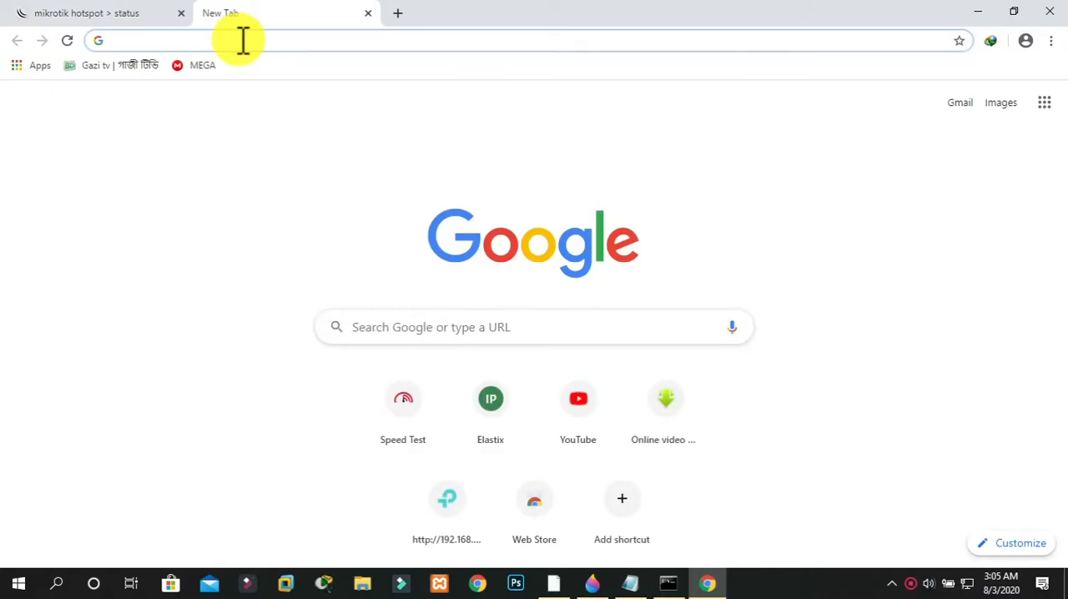
text(gogole)
key(Return)
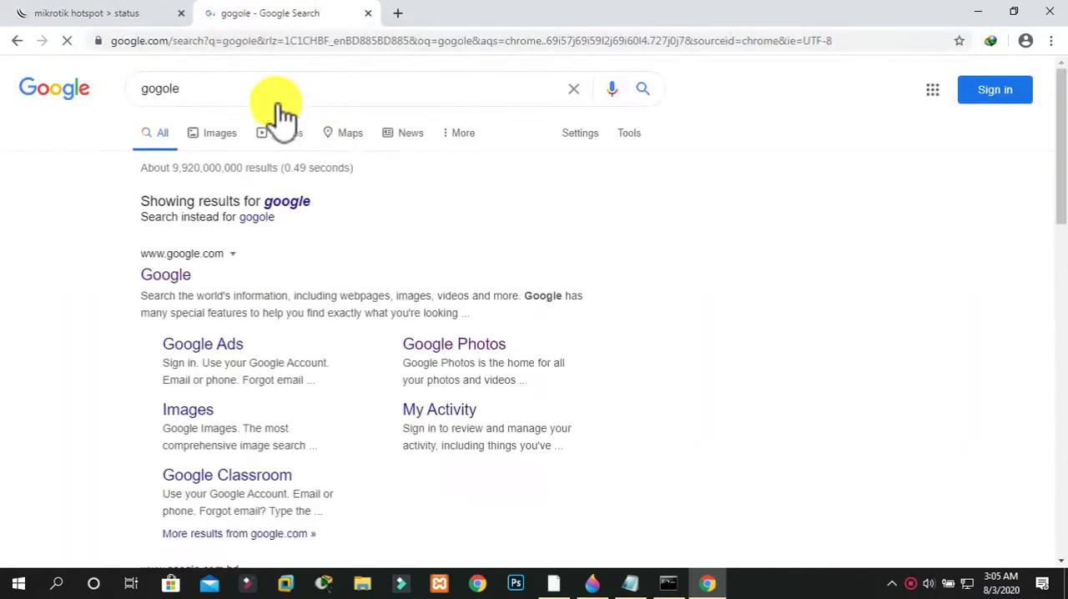
click(245, 48)
text(momin.com)
key(Return)
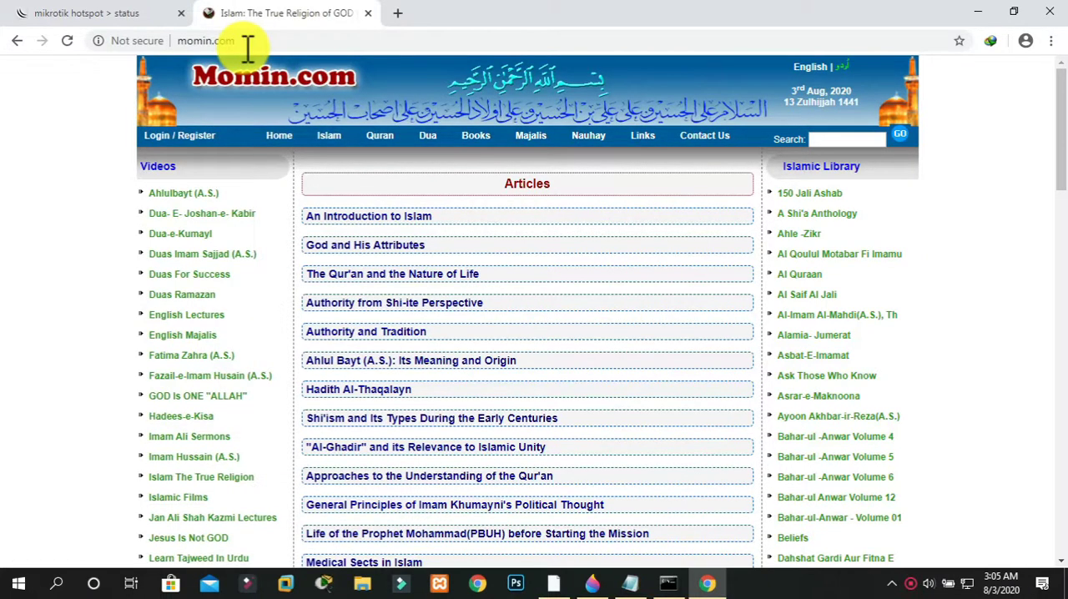
Return to the hotspot status page, and switch to WinBox to view the hotspot's connected hosts
click(100, 13)
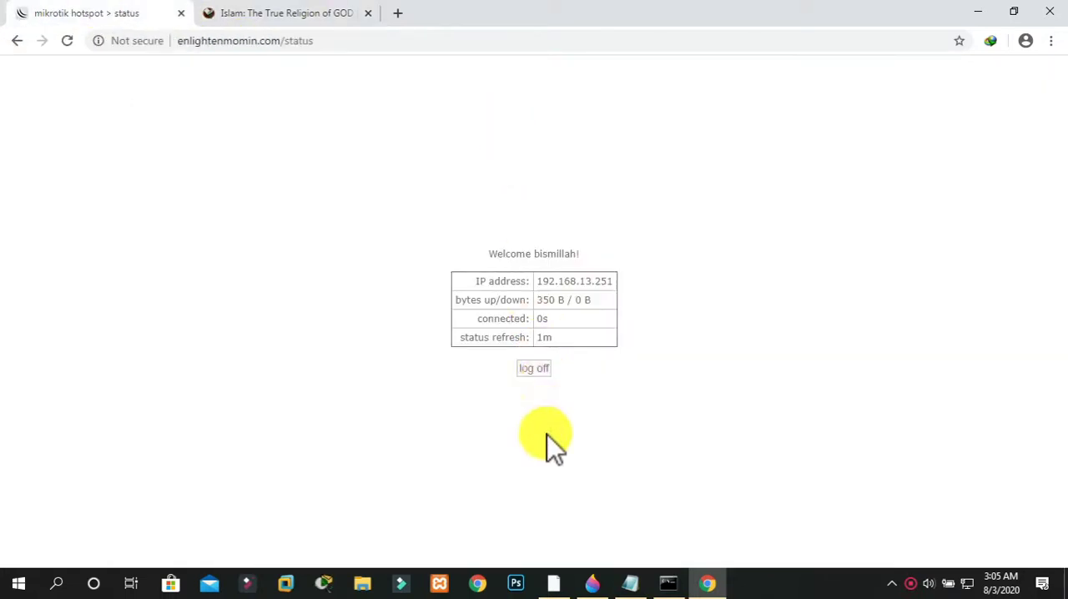
click(554, 582)
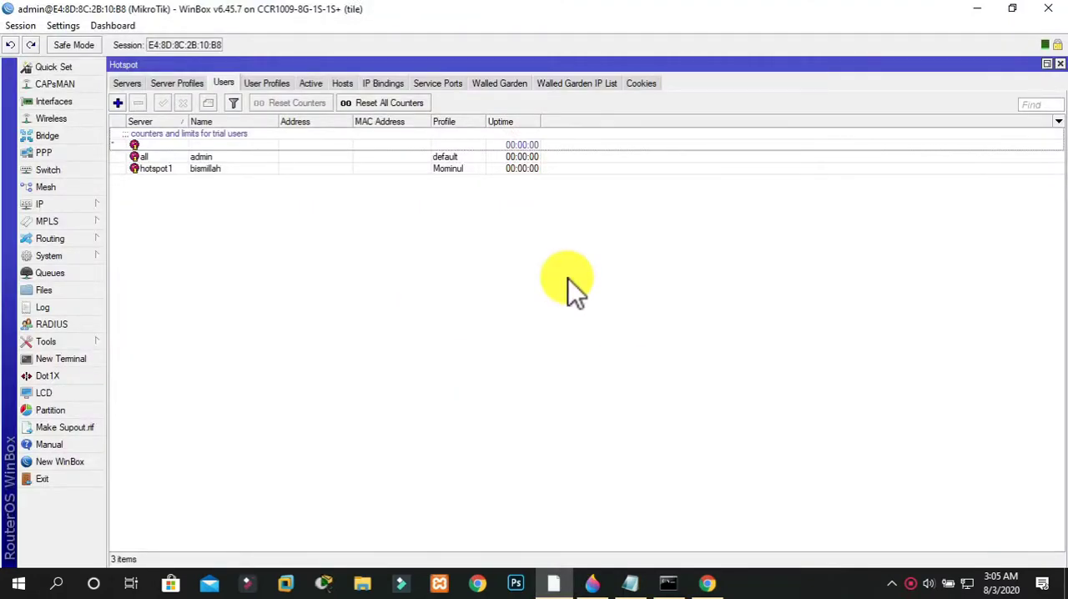
click(347, 84)
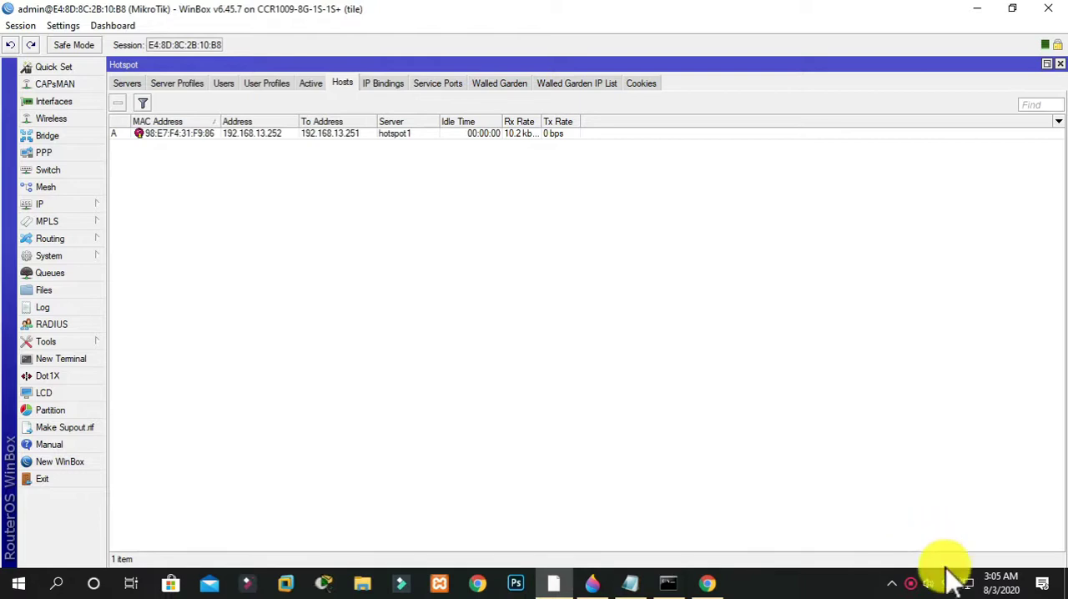
Check the Ethernet adapter's connection details in Windows and close all the network settings windows
right_click(968, 584)
click(961, 562)
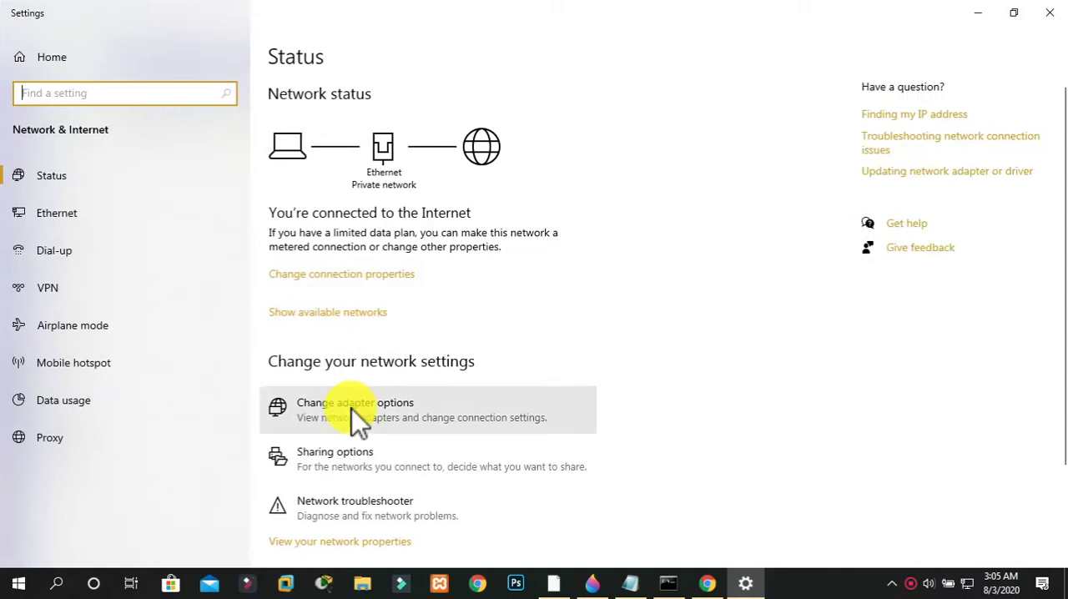
click(352, 408)
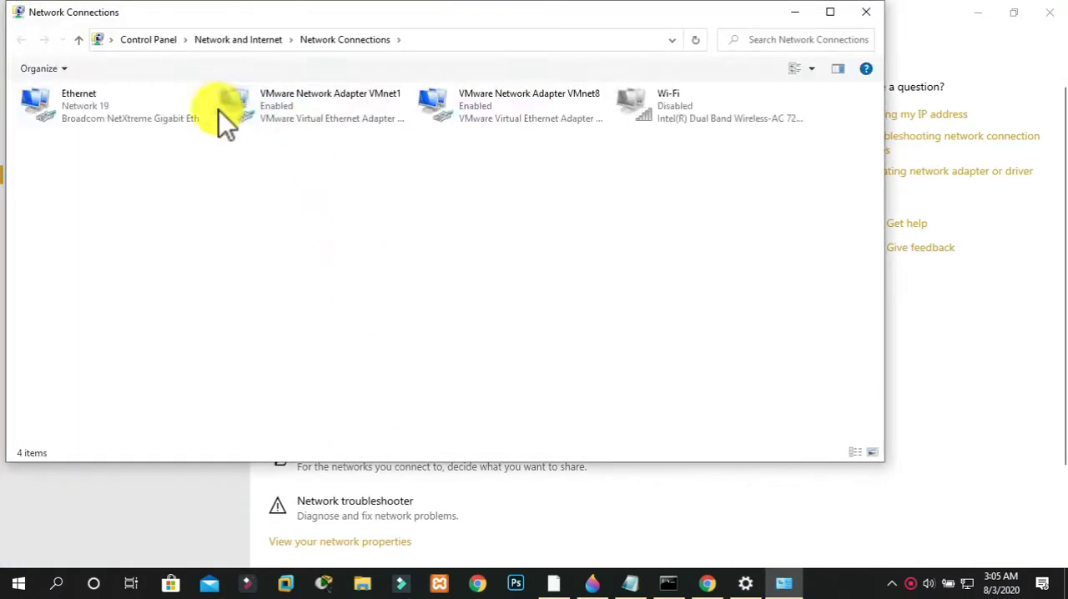
double_click(158, 117)
click(442, 275)
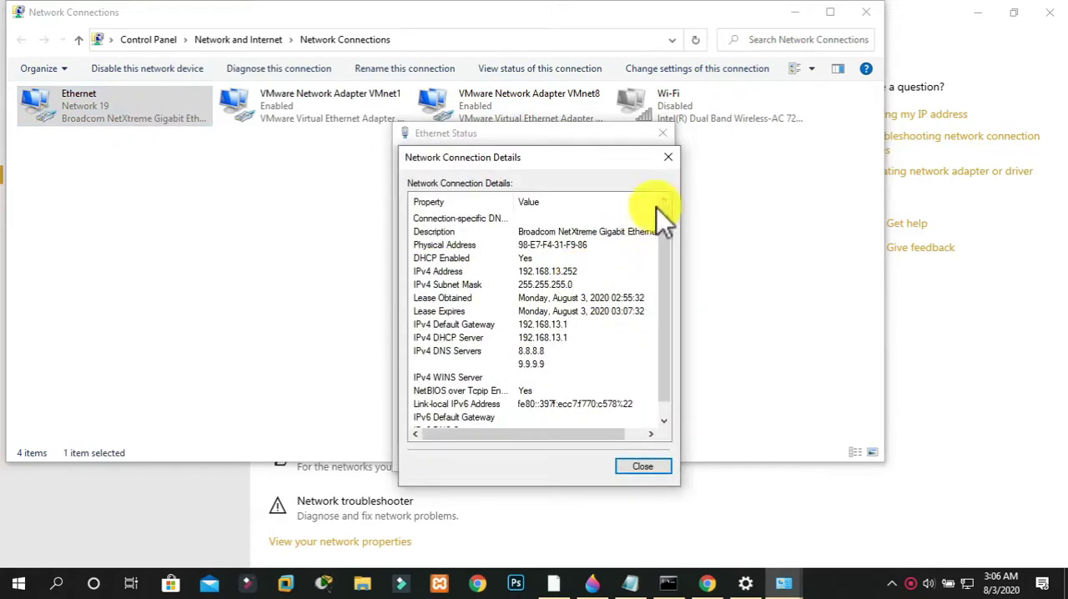
click(667, 158)
click(666, 138)
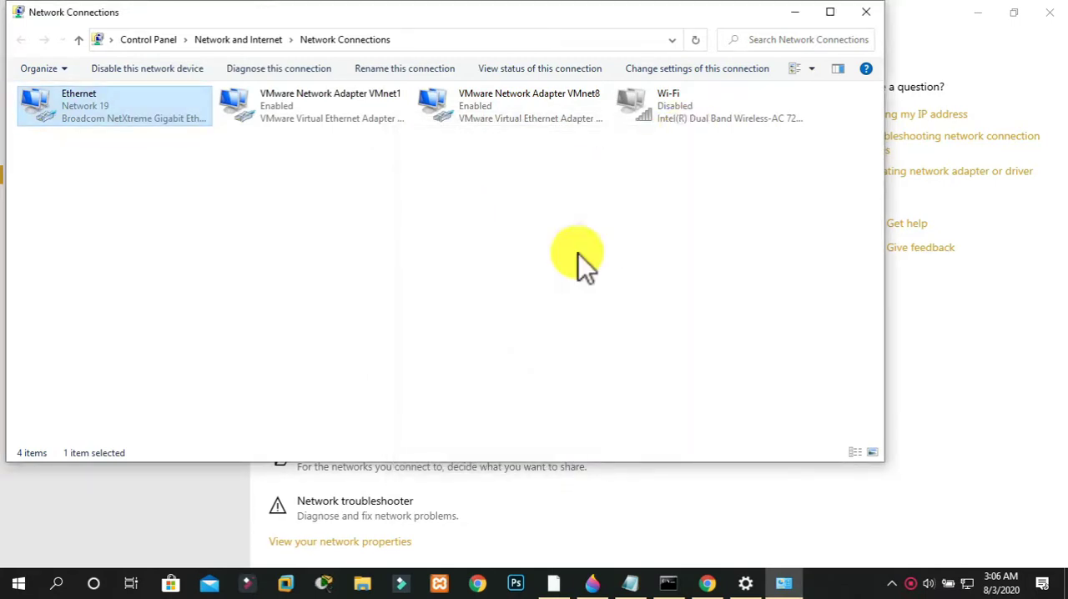
click(866, 12)
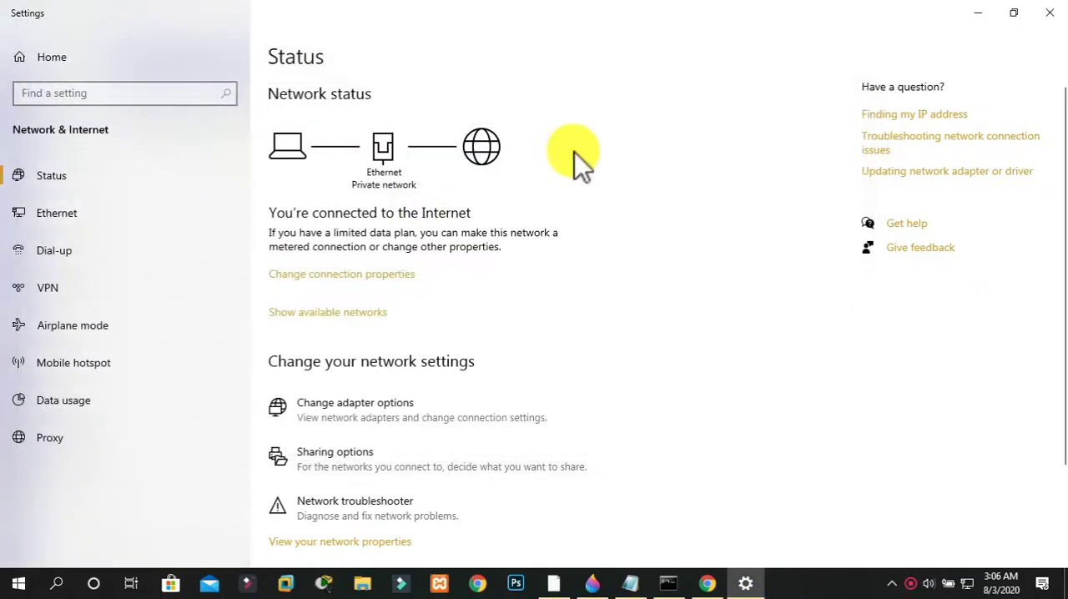
click(1049, 13)
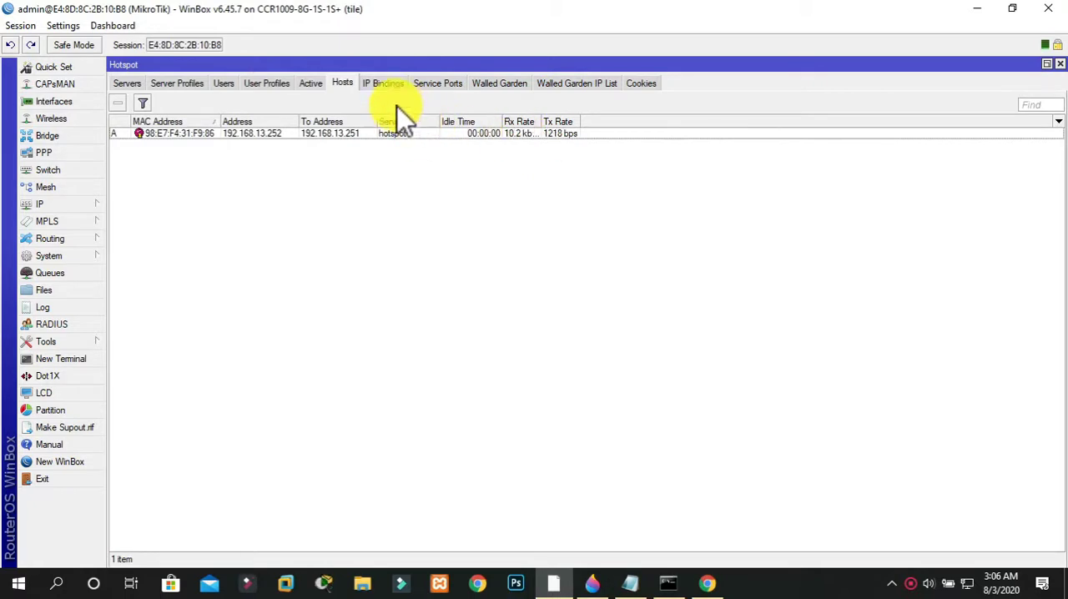
Review the hotspot's IP bindings, service ports, server profiles, active users, hosts and cookies
click(379, 86)
click(443, 86)
click(377, 85)
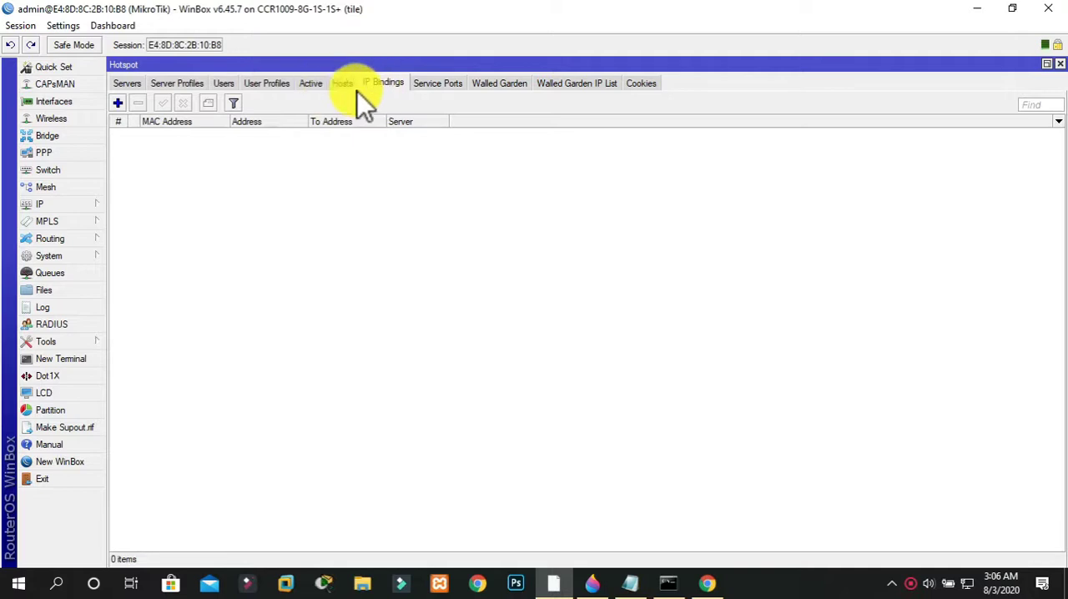
click(199, 86)
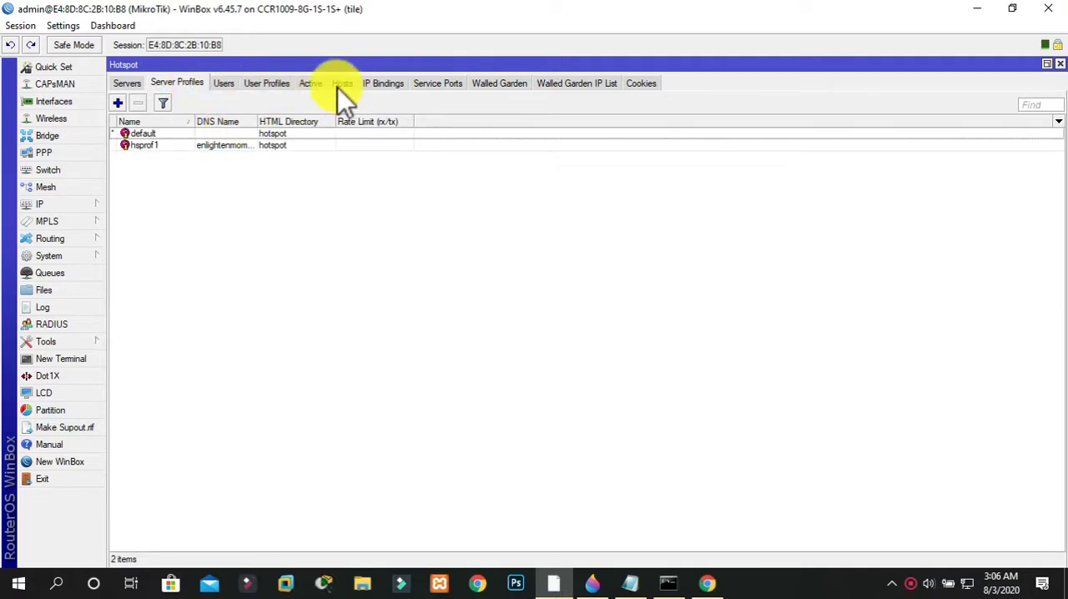
click(309, 86)
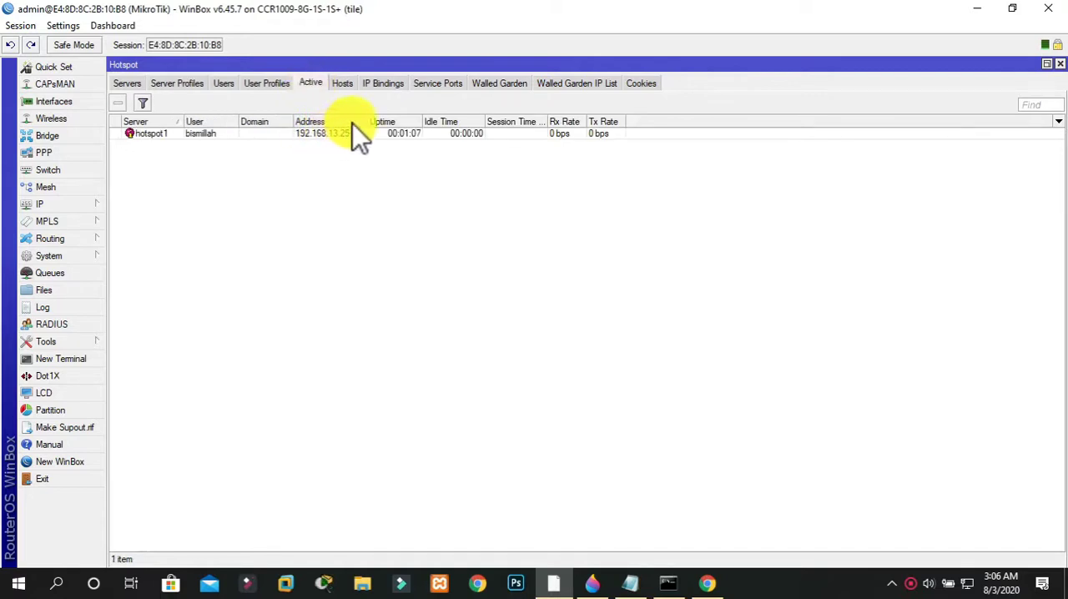
click(346, 86)
click(307, 86)
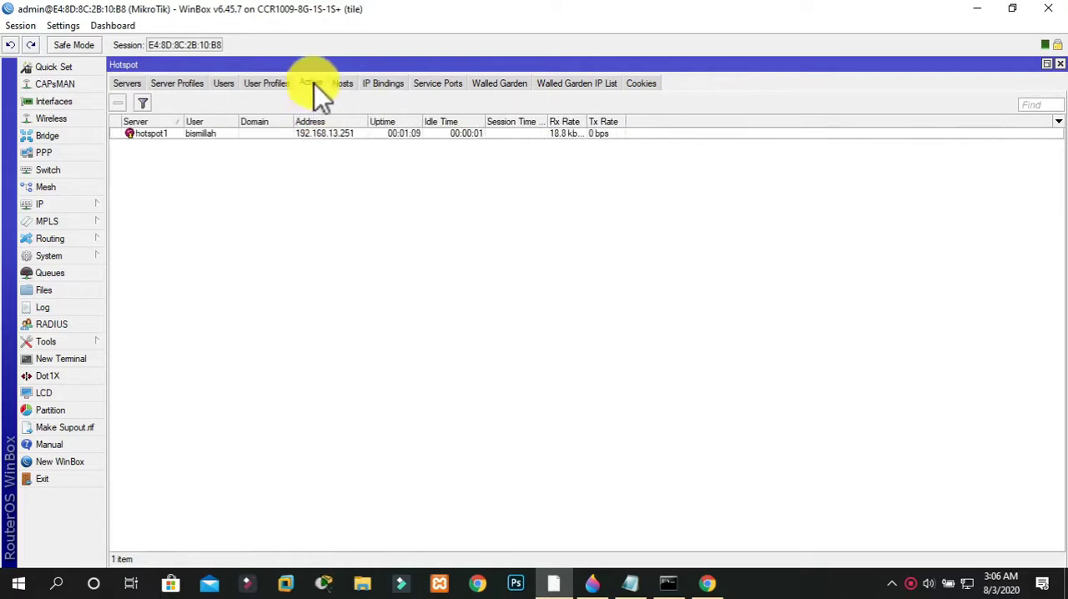
click(641, 84)
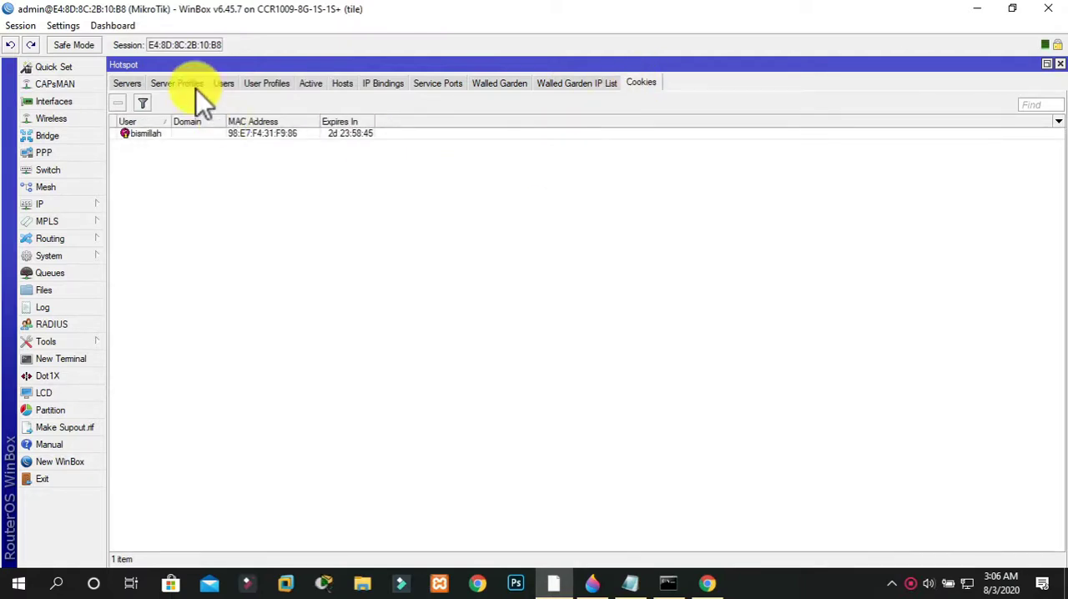
Start another hotspot user on server hotspot1 and enter the new user's name
click(219, 85)
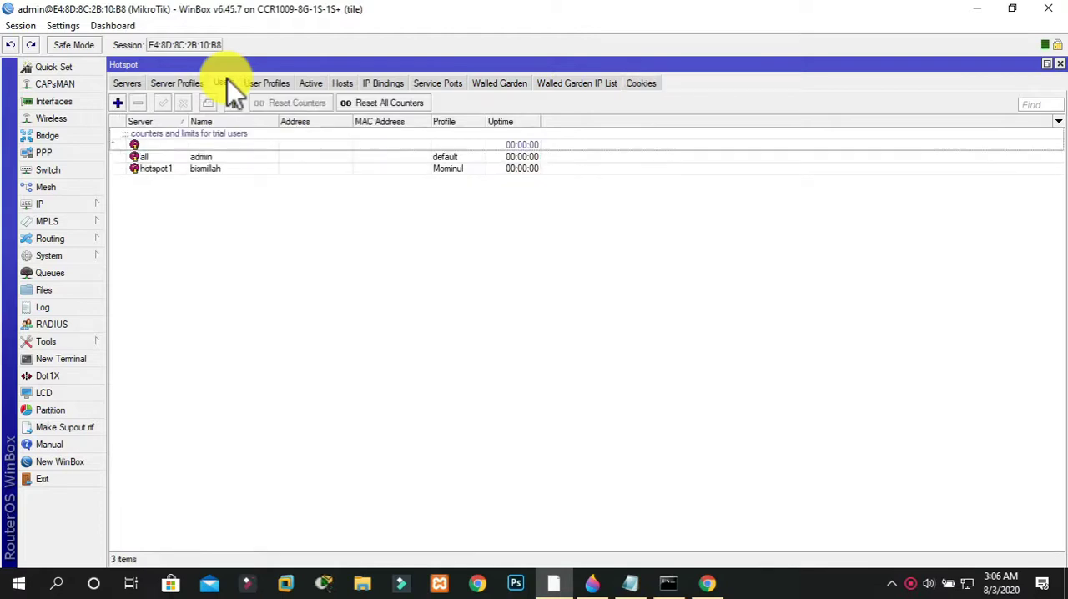
click(118, 103)
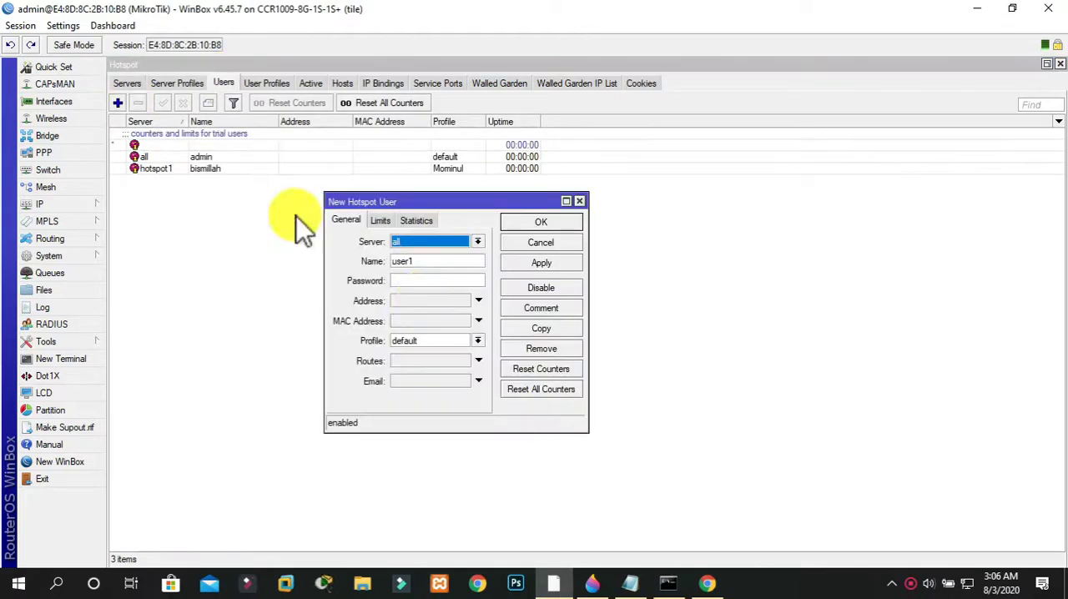
click(433, 242)
click(433, 261)
key(Tab)
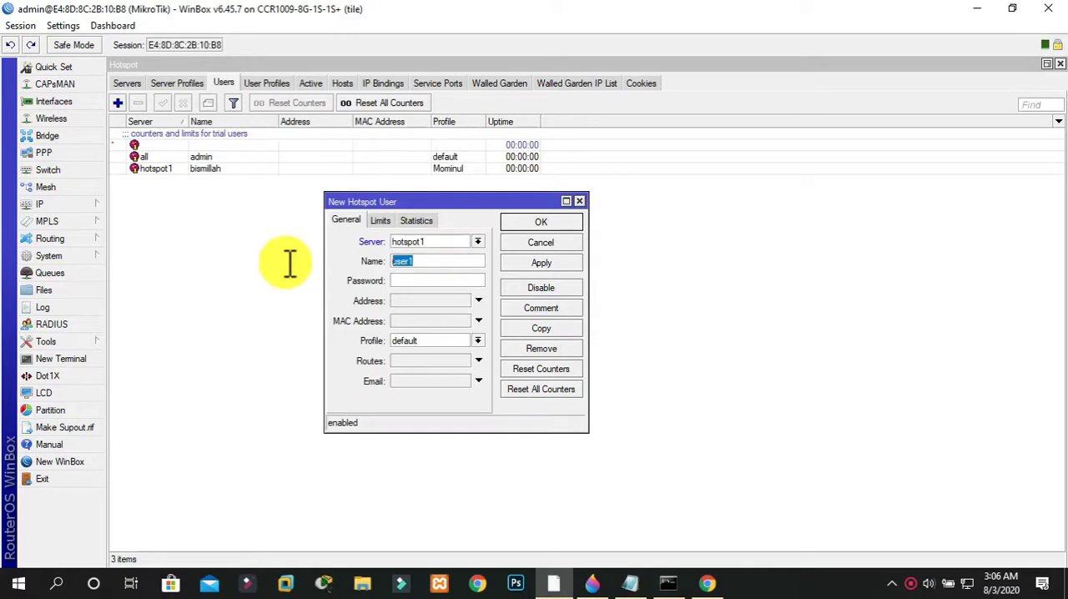
text(mubin)
Enter the new hotspot user's password, assign the custom user profile instead of default, and save the user
click(467, 280)
text(****)
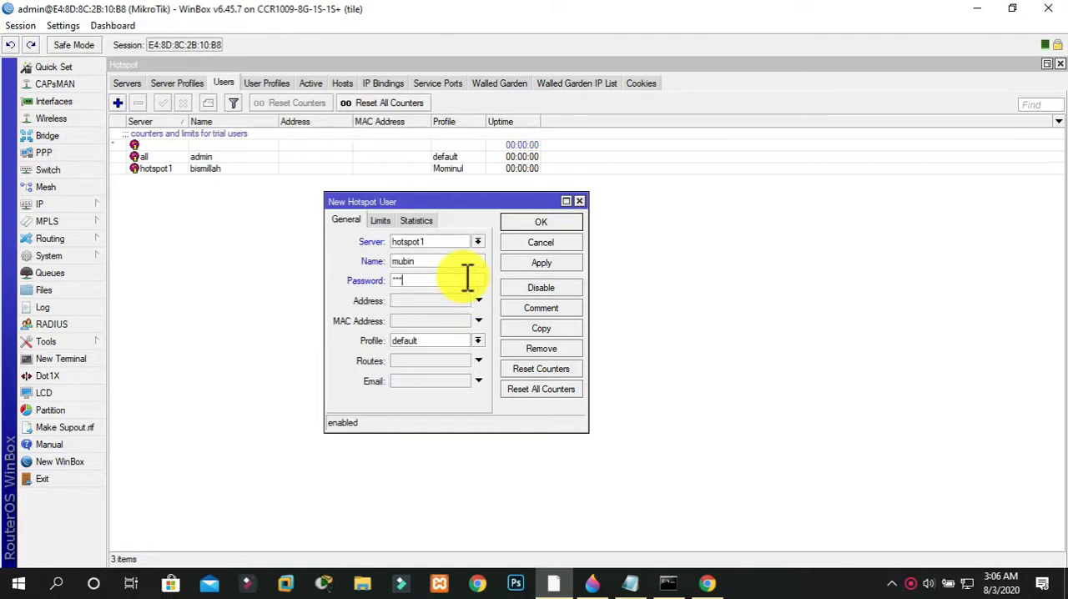
click(481, 341)
click(456, 353)
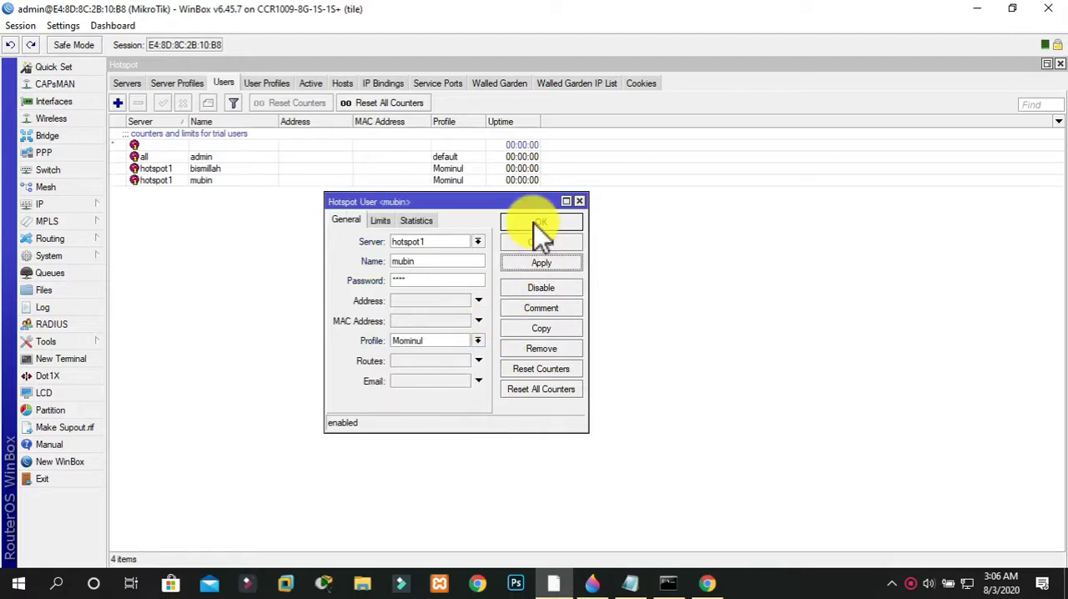
click(535, 222)
Switch to Chrome, log off the bismillah hotspot session and start the hotspot login again
click(707, 583)
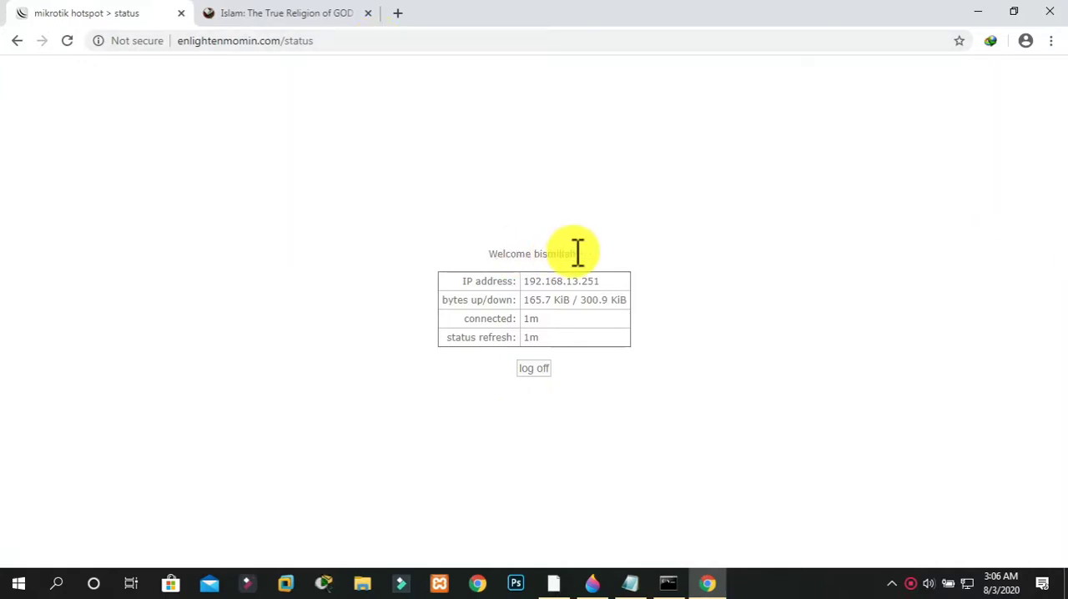
click(532, 372)
click(542, 372)
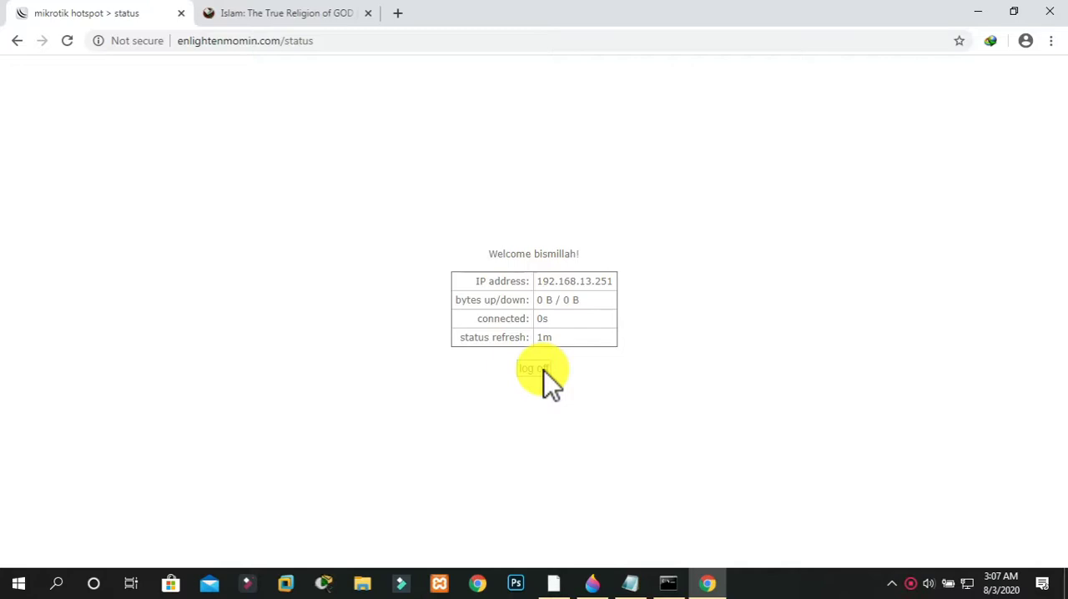
Open enlightenmomin.com in a new tab and check which user the hotspot status page welcomes
key(ctrl+t)
text(enlightenmomin.co)
key(Return)
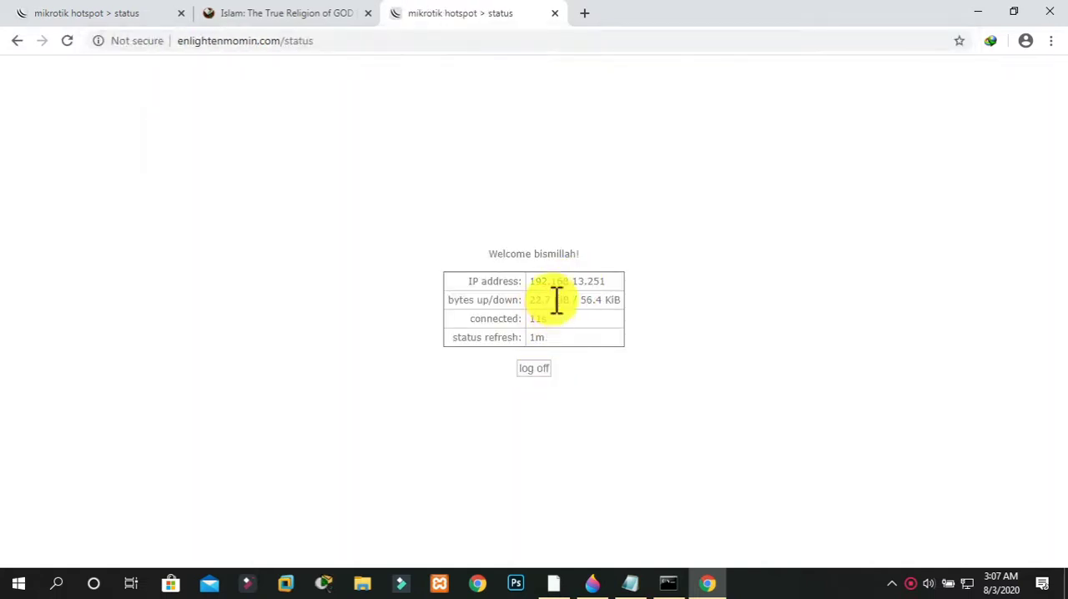
drag(526, 254, 571, 252)
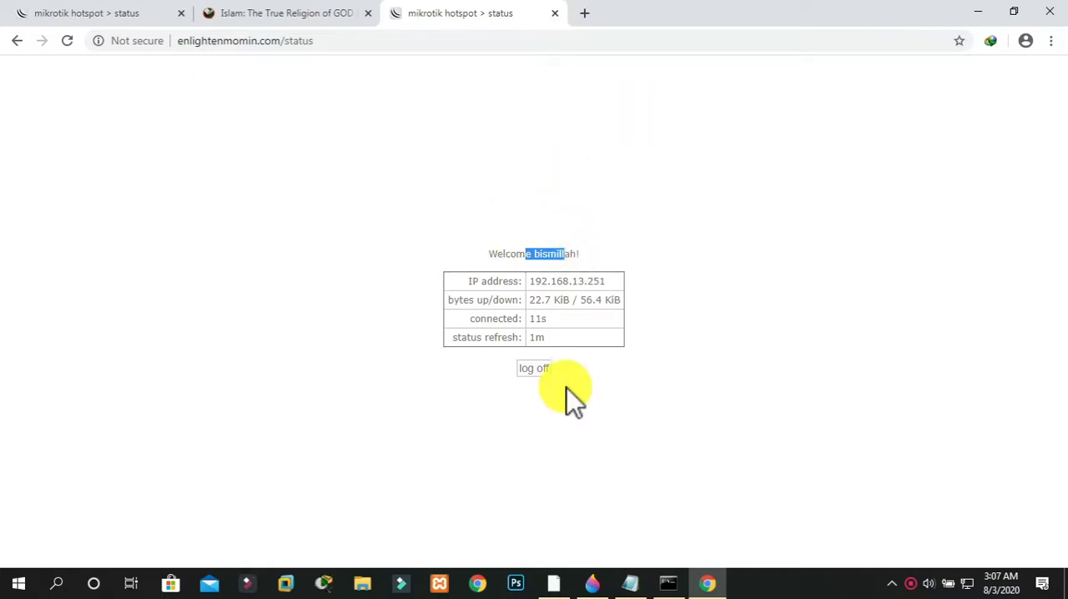
Switch to WinBox and examine the stored hotspot login cookies
click(554, 580)
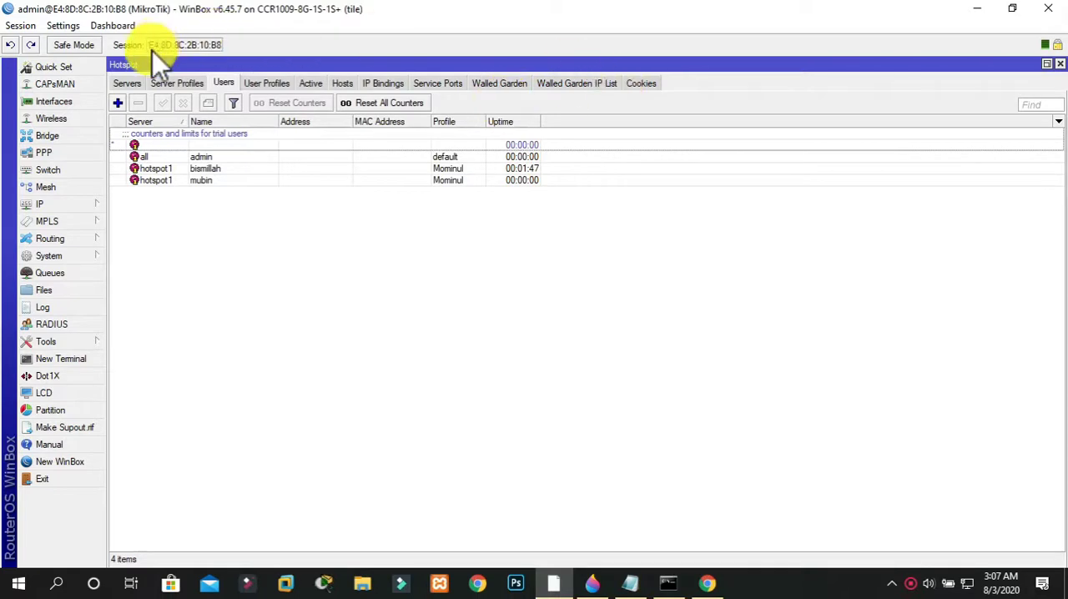
click(639, 81)
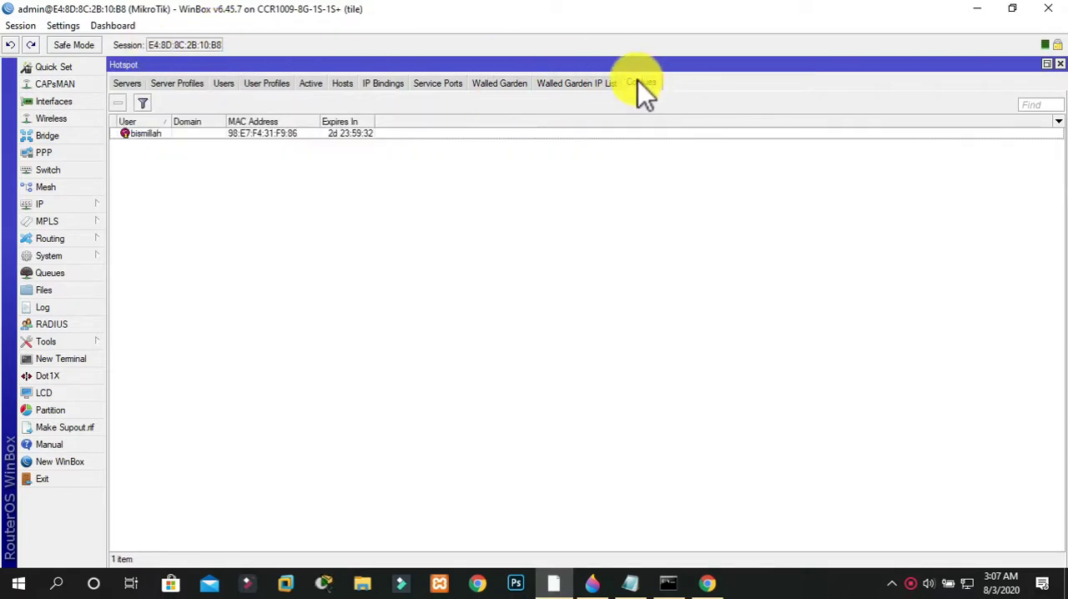
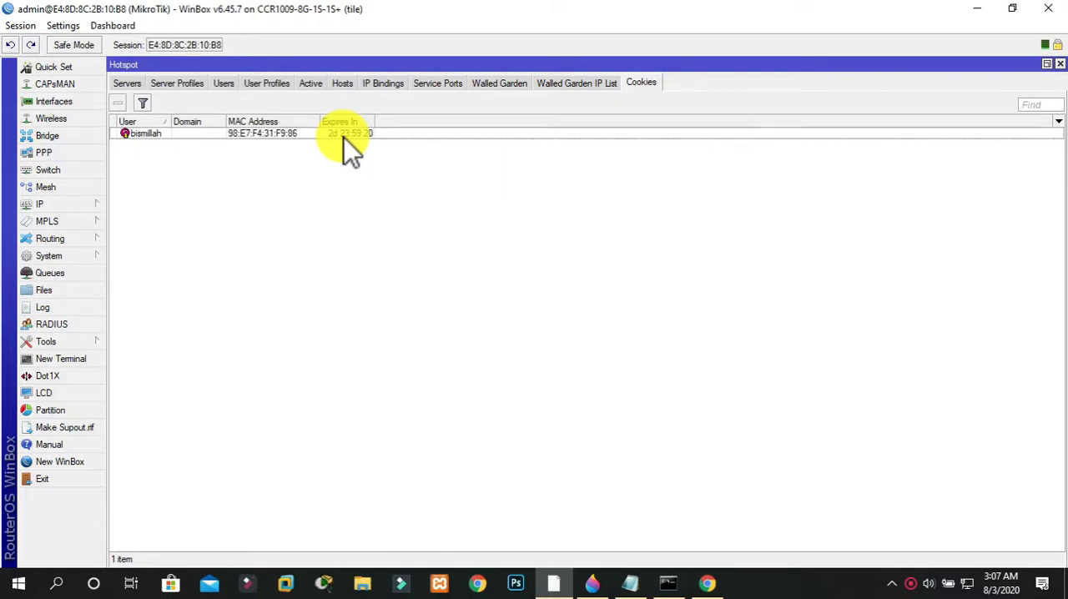
Delete bismillah's stored hotspot cookie, and log that session off in Chrome to reach the hotspot login form
click(345, 135)
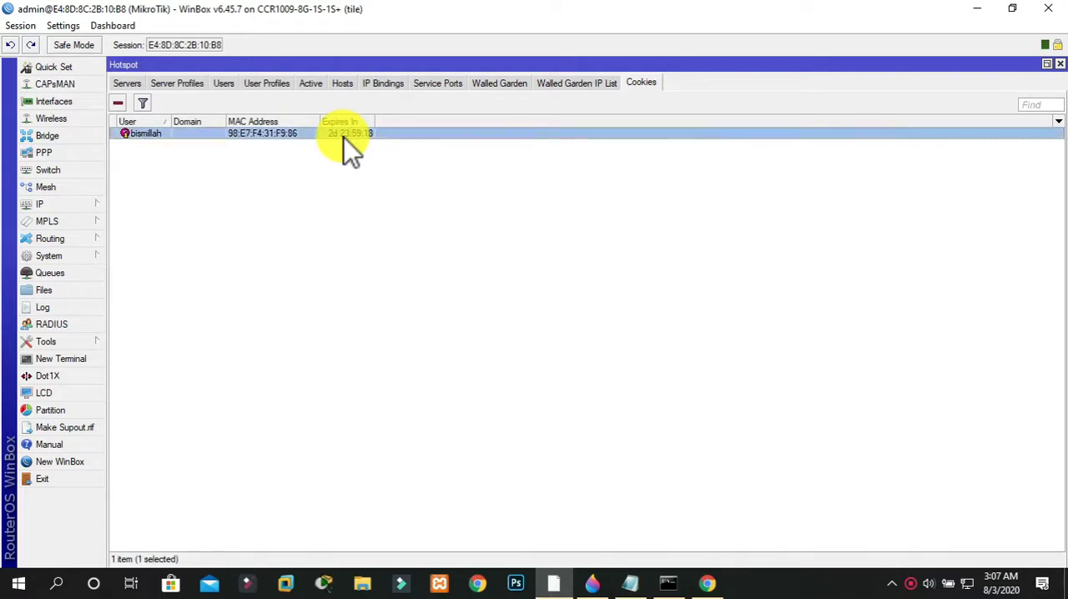
click(118, 103)
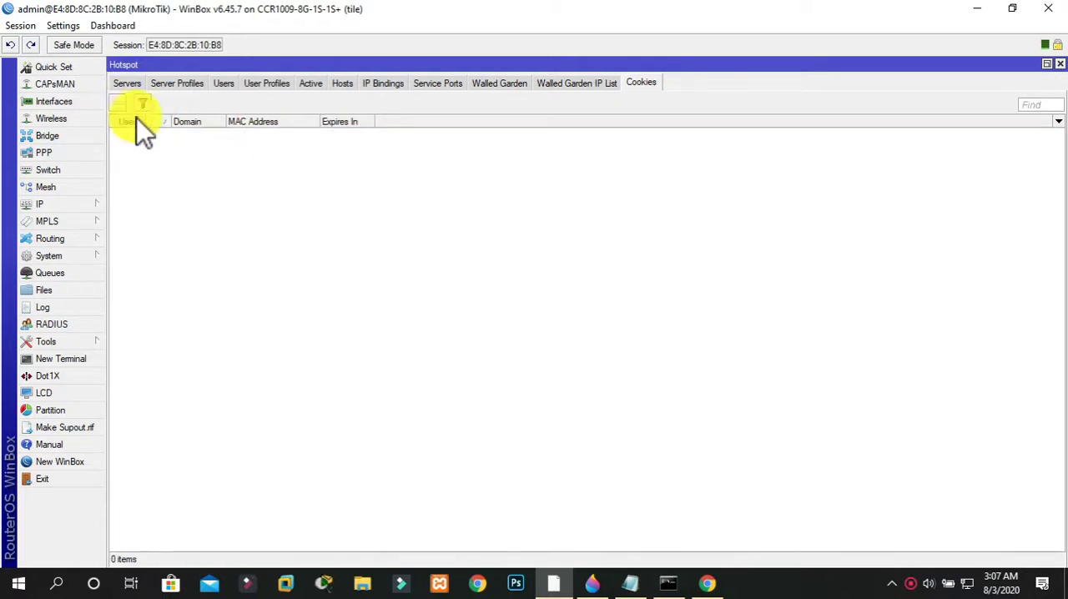
click(708, 583)
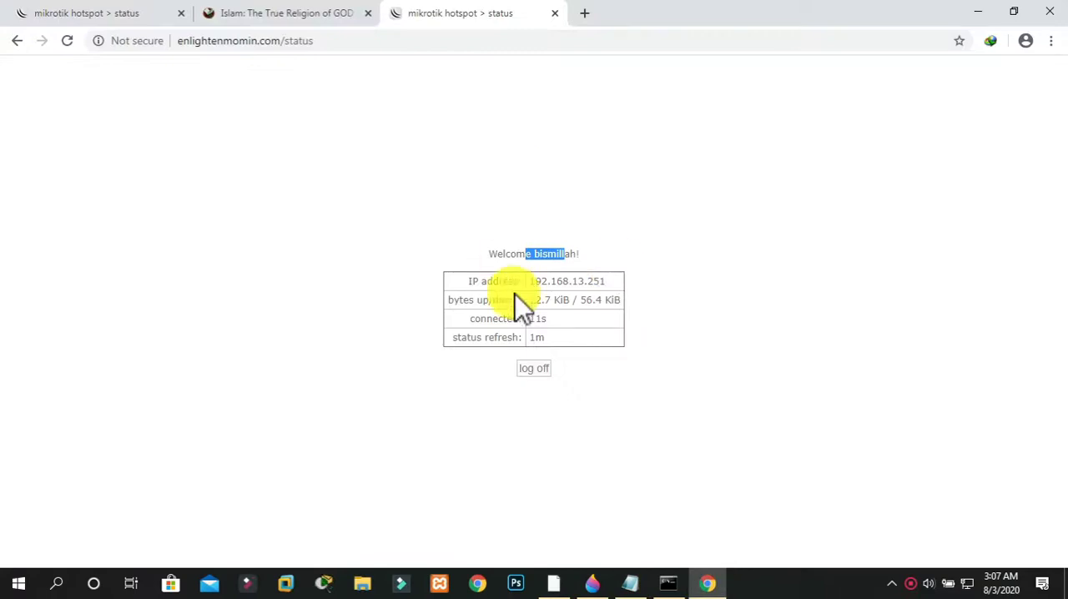
click(535, 367)
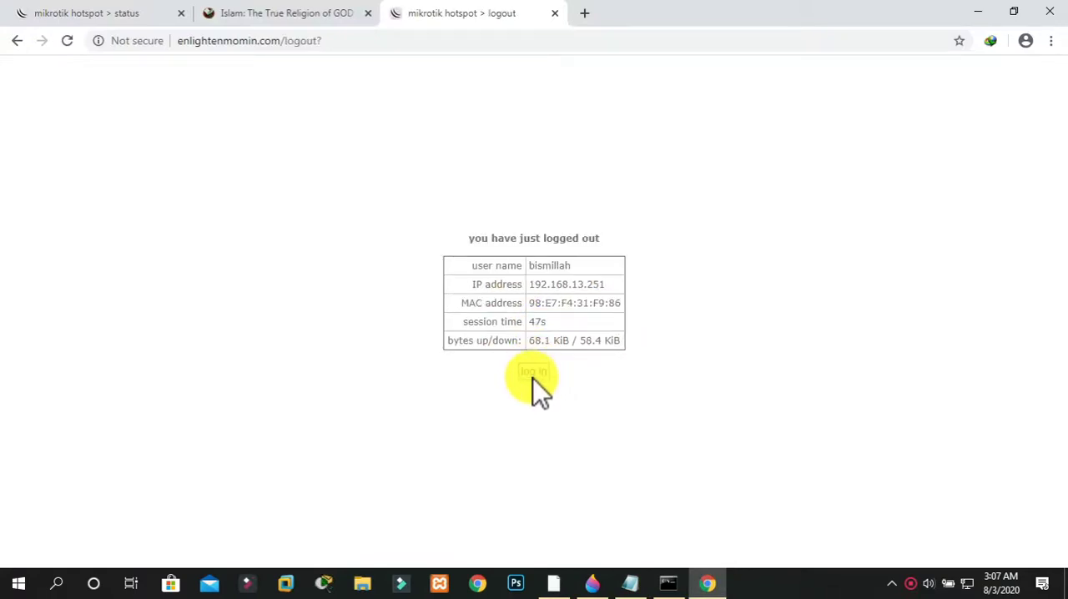
click(533, 373)
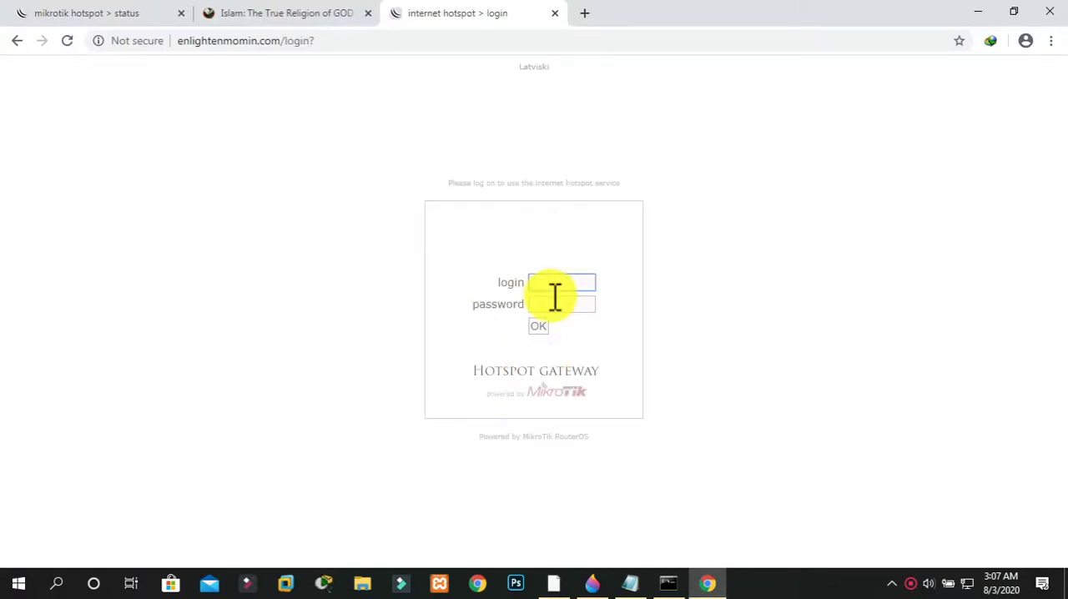
Log in to the hotspot as the second hotspot1 user, entering that user's login name and password
text(milad)
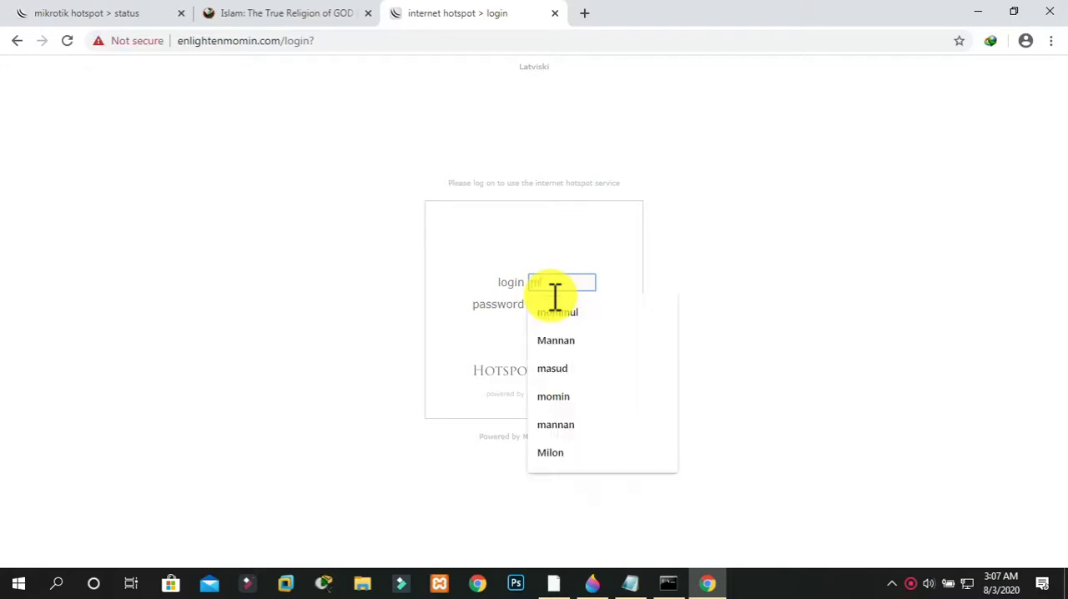
key(BackSpace)
key(BackSpace)
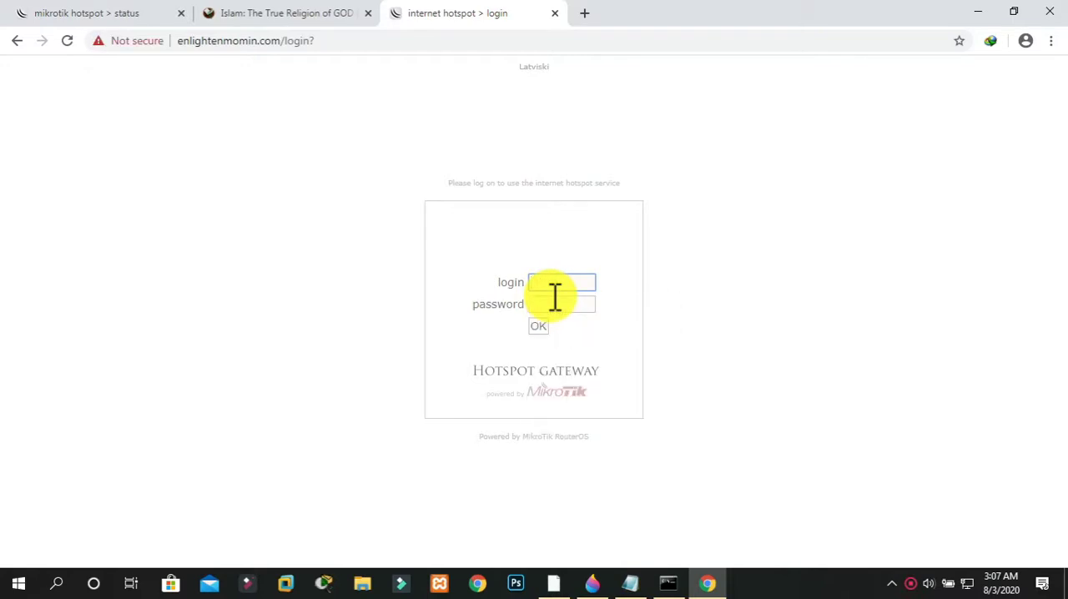
text(mubin)
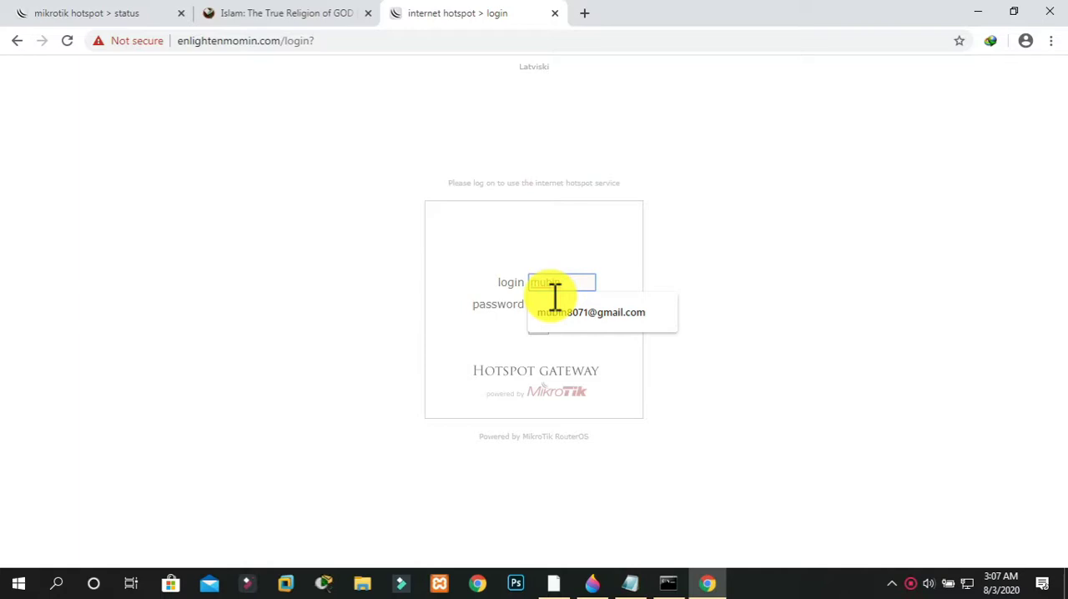
click(555, 297)
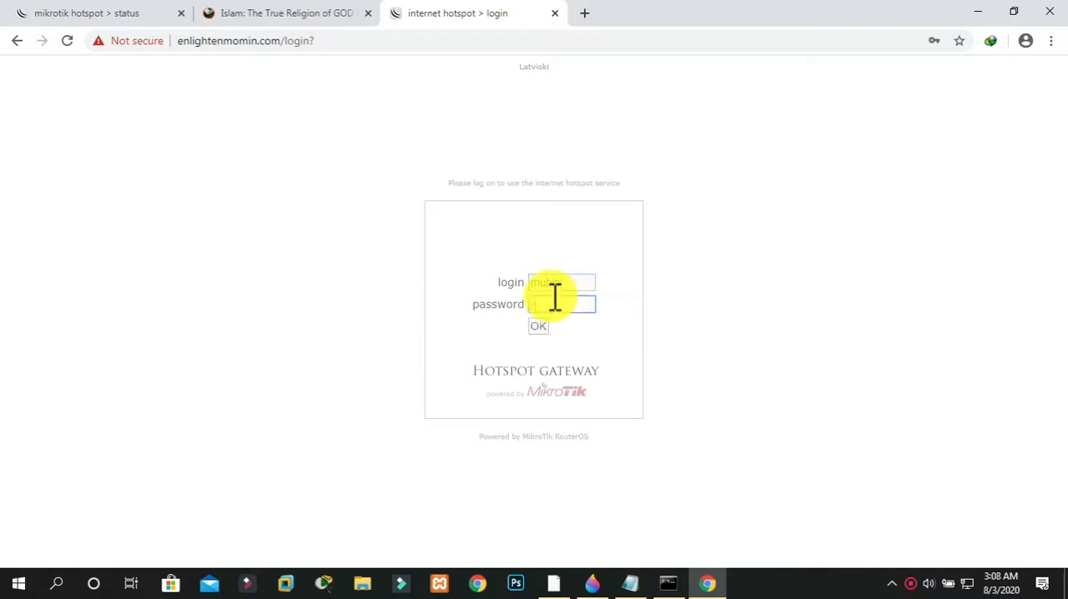
click(534, 326)
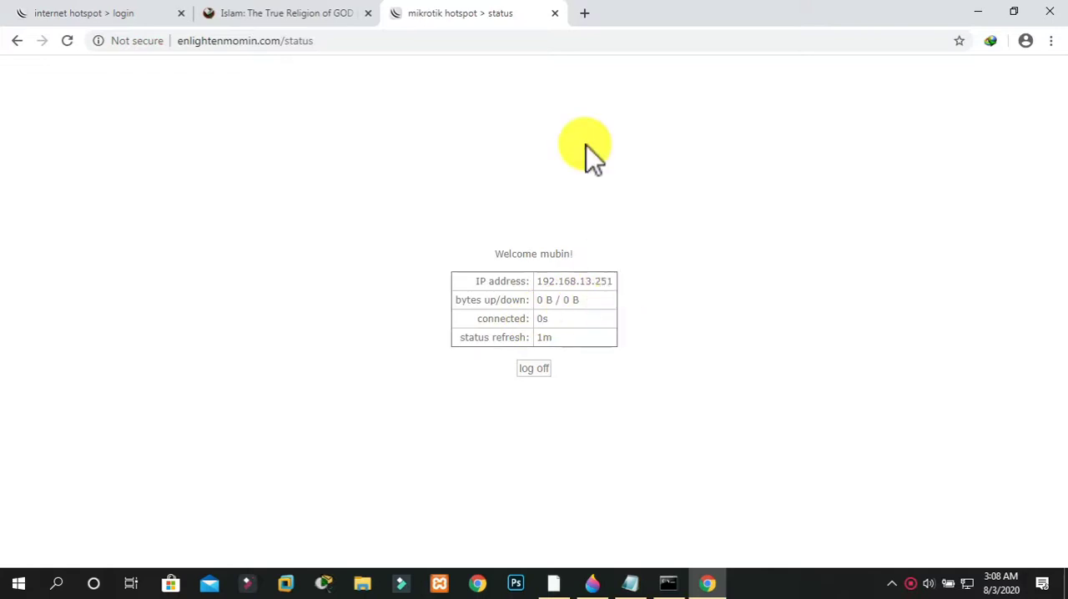
Search for "gogole" in a new tab to test internet access, and check the hotspot cookies in WinBox
key(ctrl+t)
text(gogole)
key(Return)
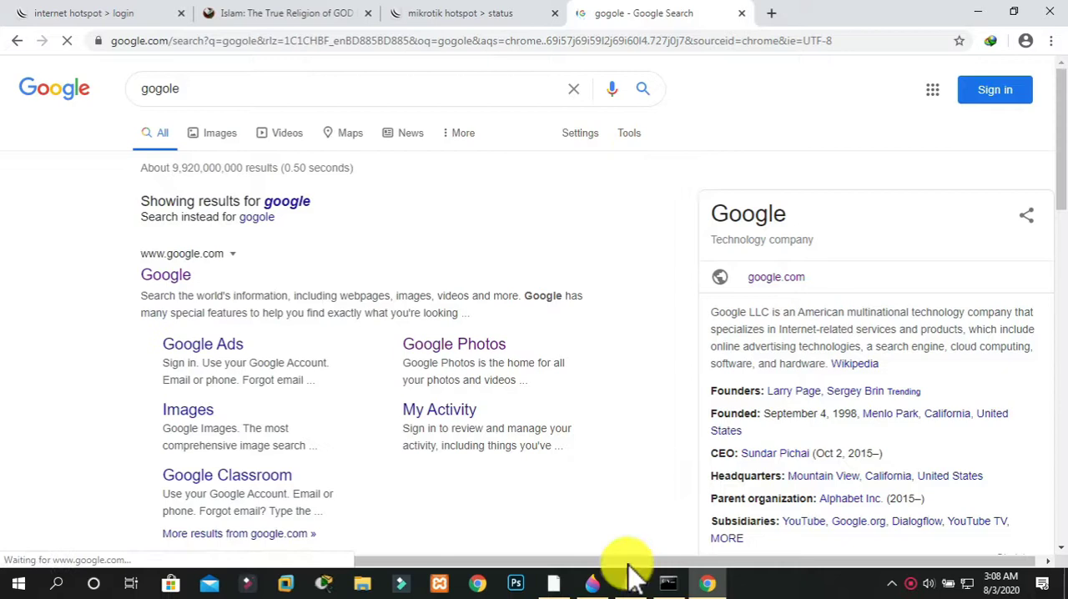
click(561, 588)
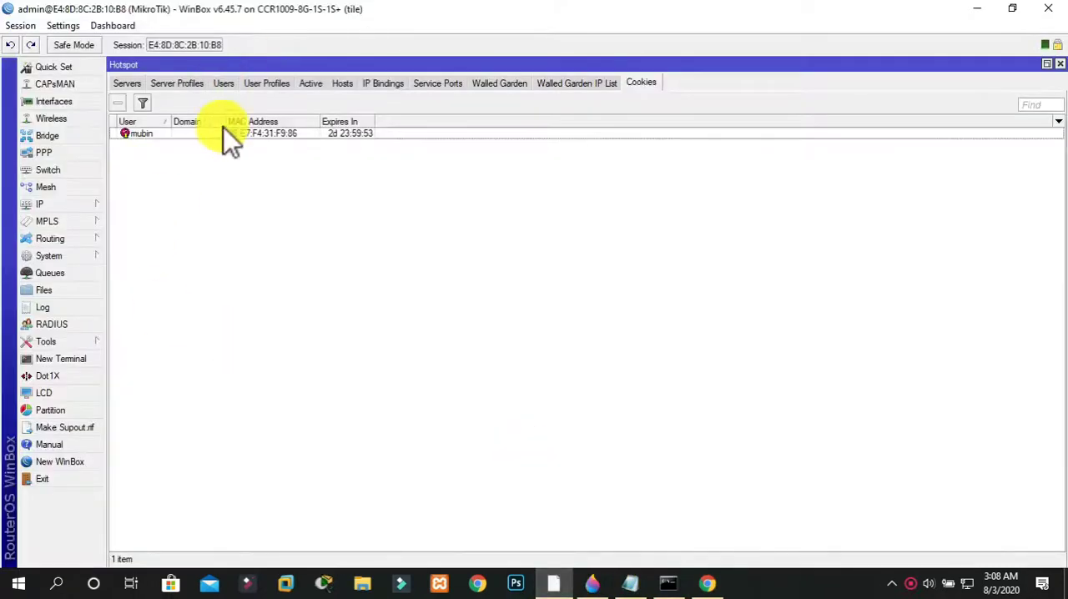
Start a new hotspot user on server hotspot1 and enter the user's name, replacing the default one
click(226, 83)
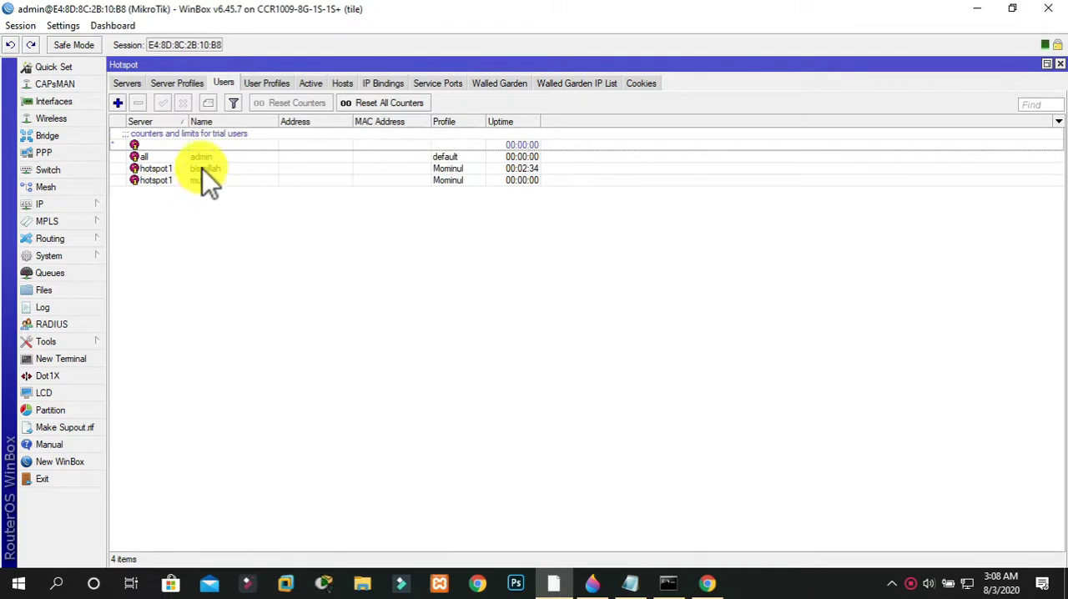
click(119, 102)
click(451, 244)
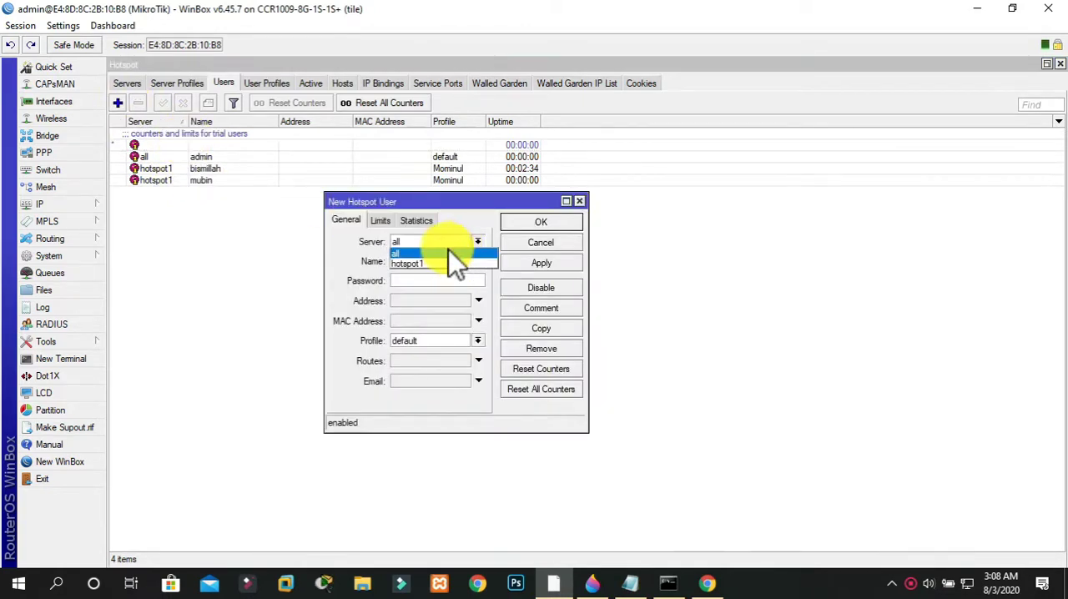
click(444, 262)
click(445, 260)
key(BackSpace)
key(BackSpace)
key(BackSpace)
key(BackSpace)
key(BackSpace)
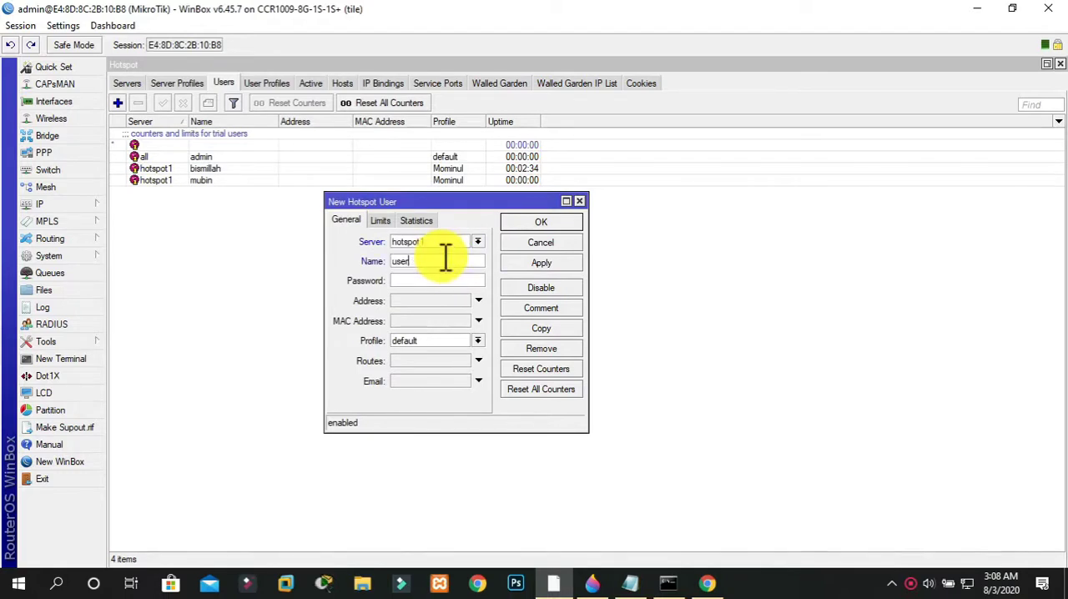
text(Mannan)
Enter the new hotspot user's password, assign the custom user profile in place of default, and save the user
click(423, 286)
text(****)
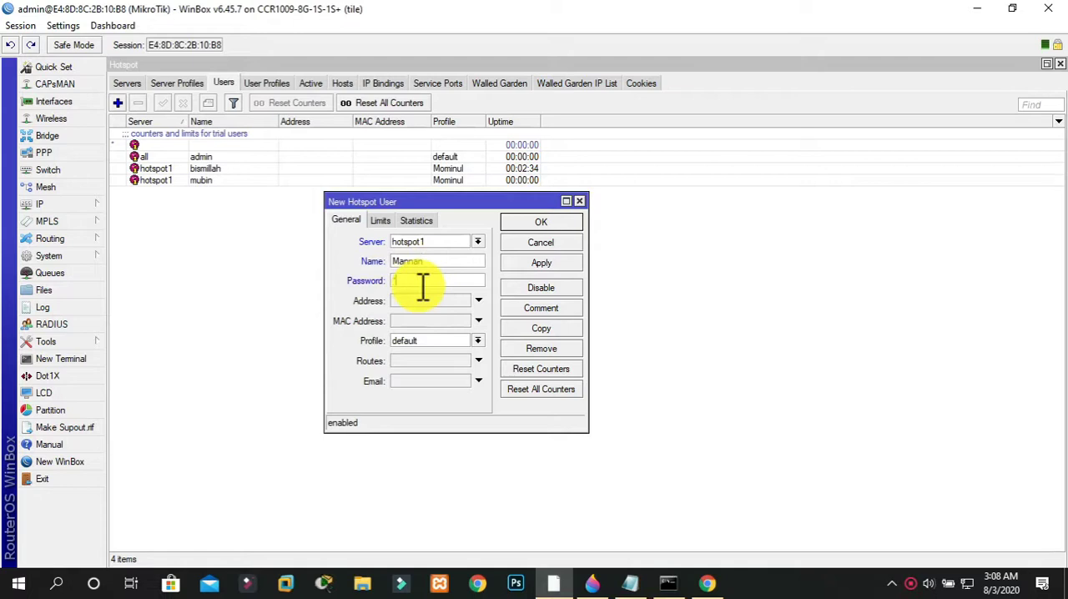
click(421, 341)
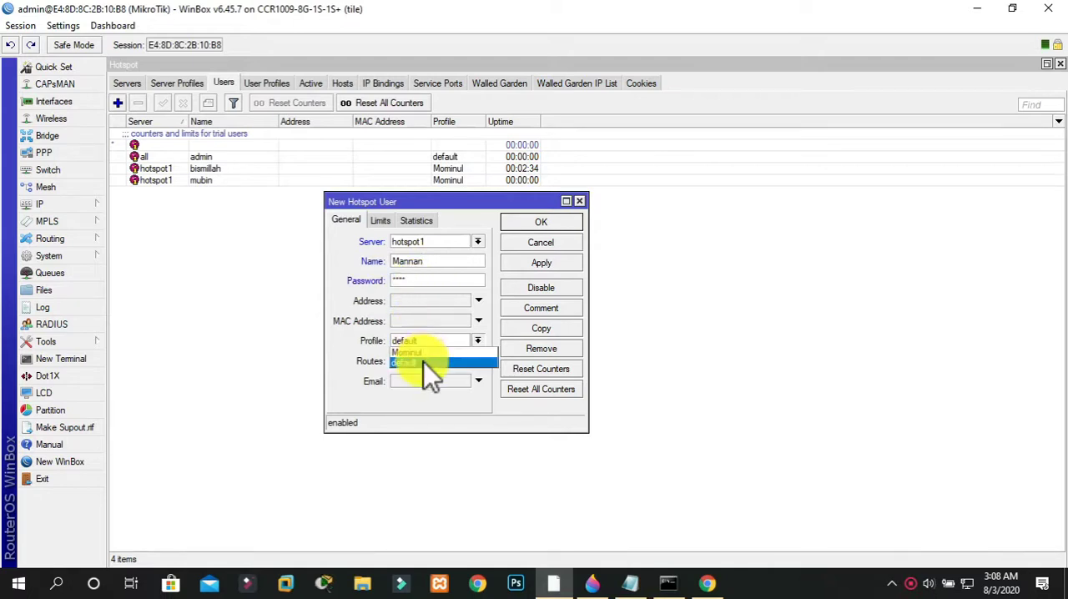
click(424, 356)
click(549, 263)
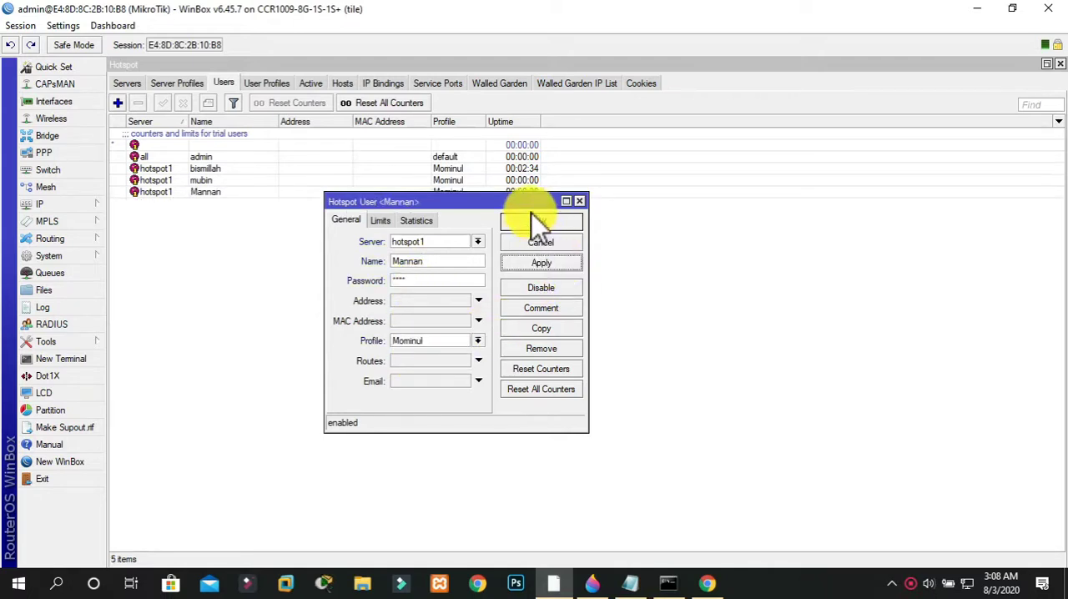
click(538, 223)
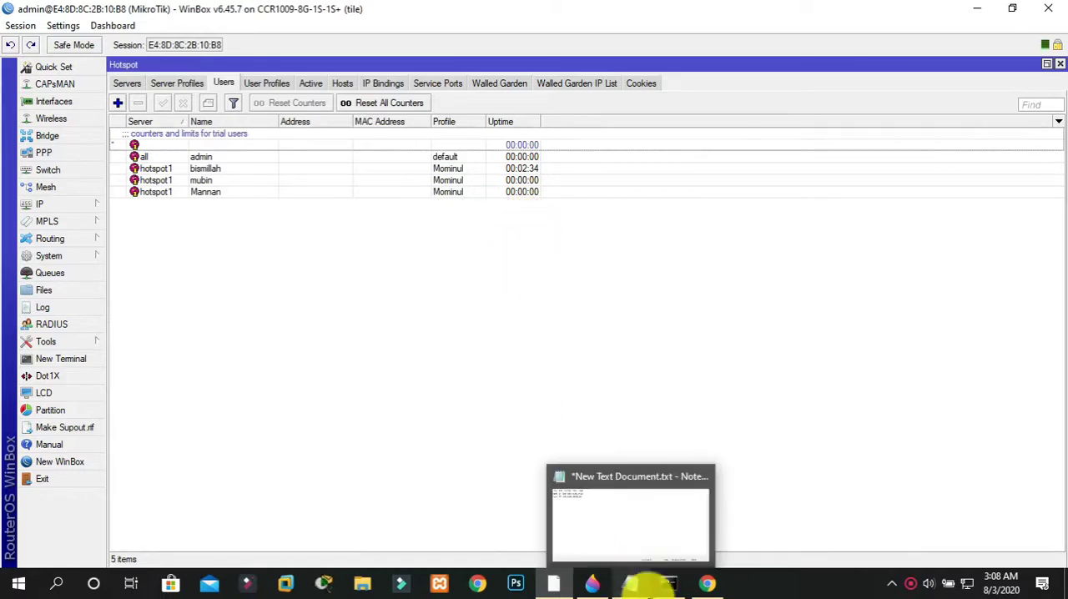
Delete the second user's stored login cookie from the hotspot cookies list
click(641, 83)
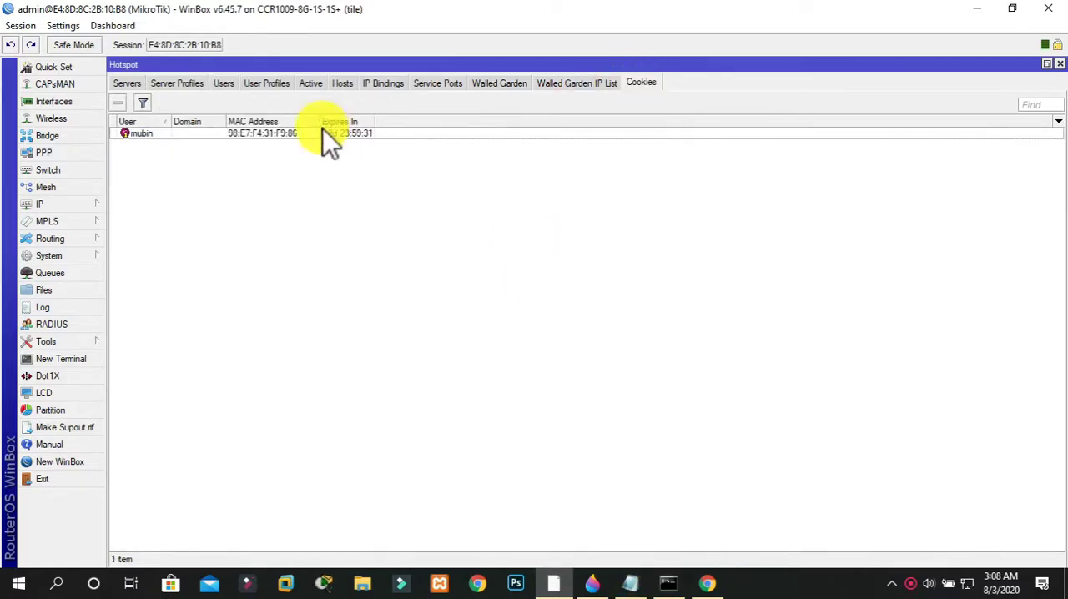
click(167, 133)
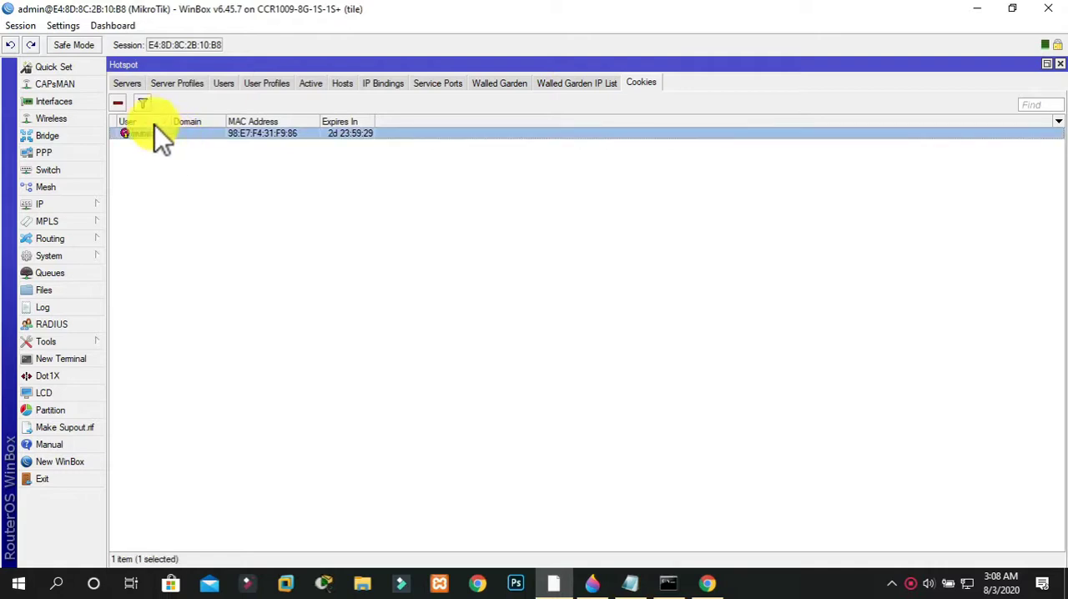
click(118, 102)
Switch to Chrome, log the second user off on the hotspot status page and reopen the hotspot login form
click(707, 583)
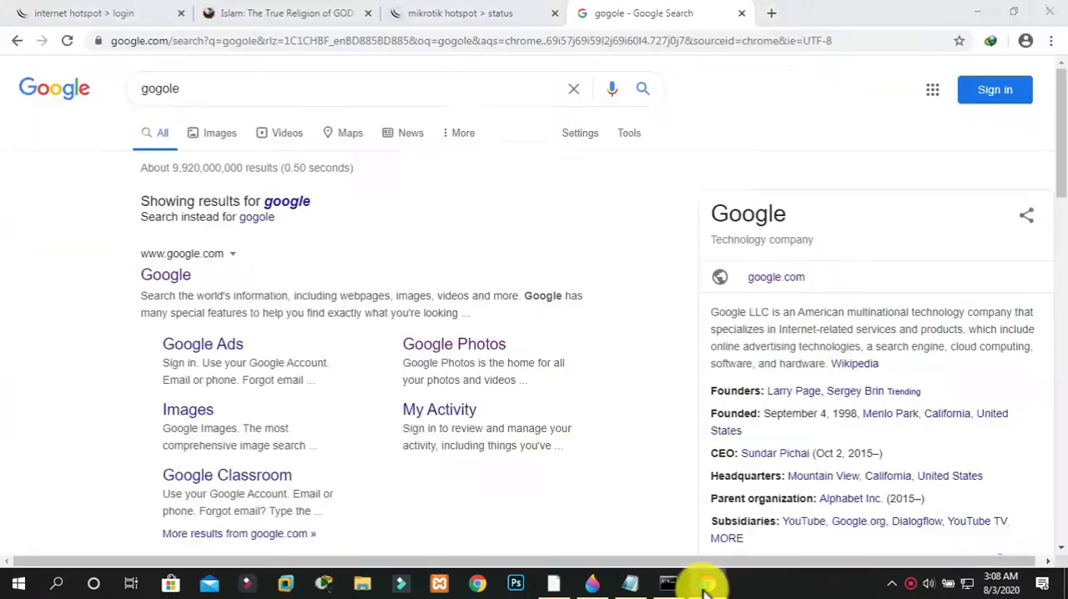
click(524, 17)
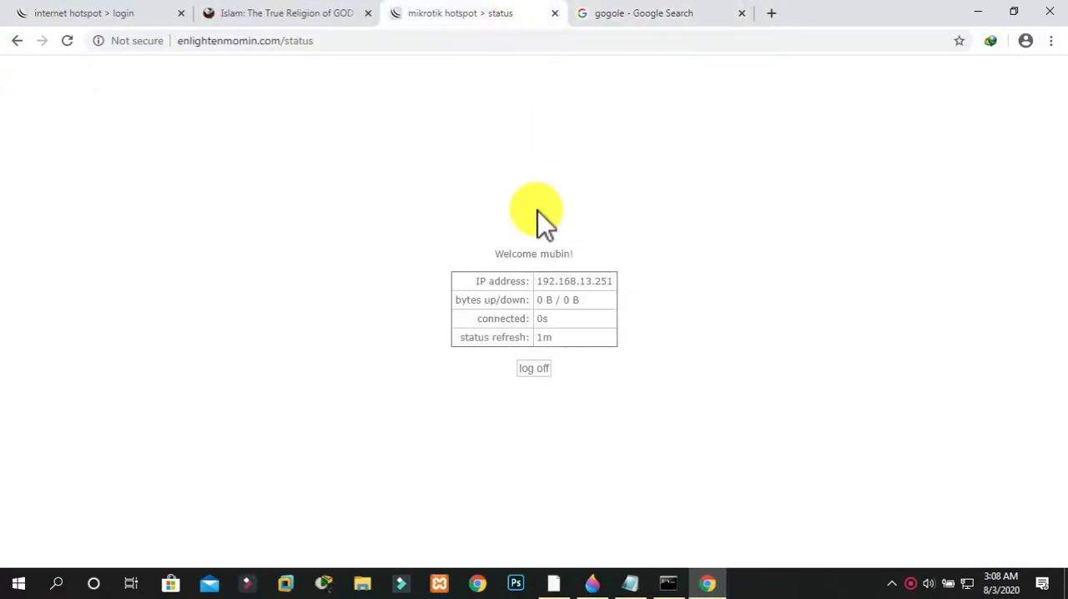
click(529, 367)
click(546, 369)
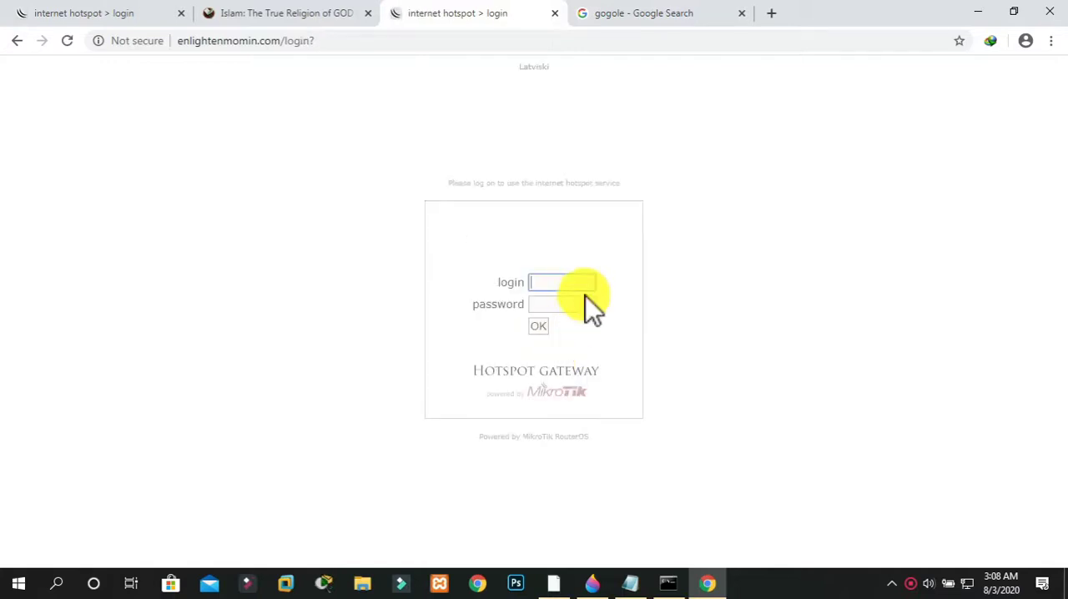
Try to log in to the hotspot with the new user's name in lowercase and the password
text(mannan)
key(Tab)
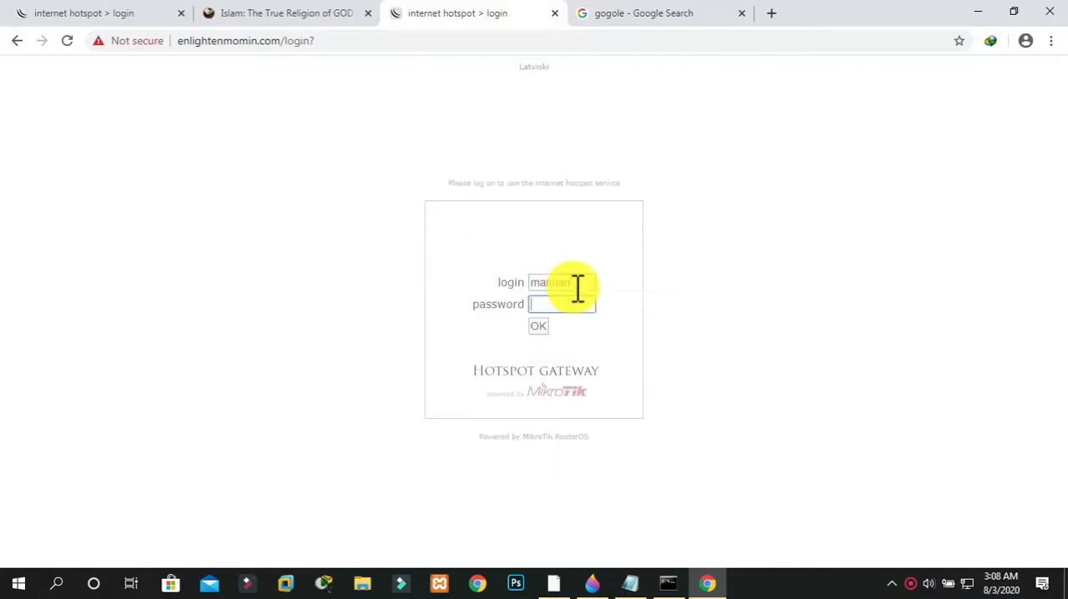
text(****)
key(Return)
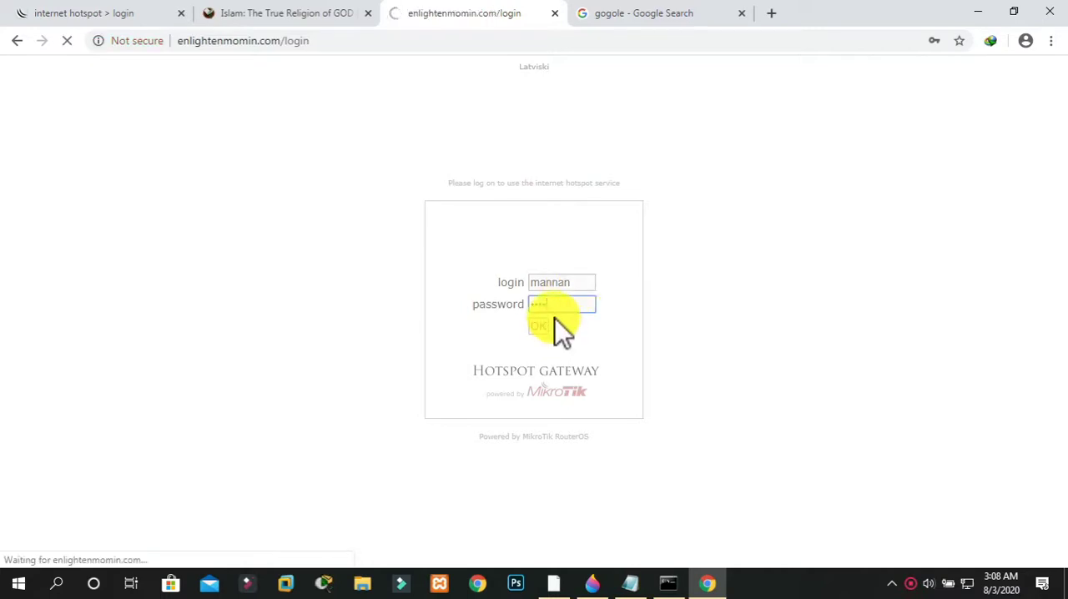
Log in to the hotspot with the new user's capitalized name and password, and close the Google search tab
double_click(577, 282)
text(mannan)
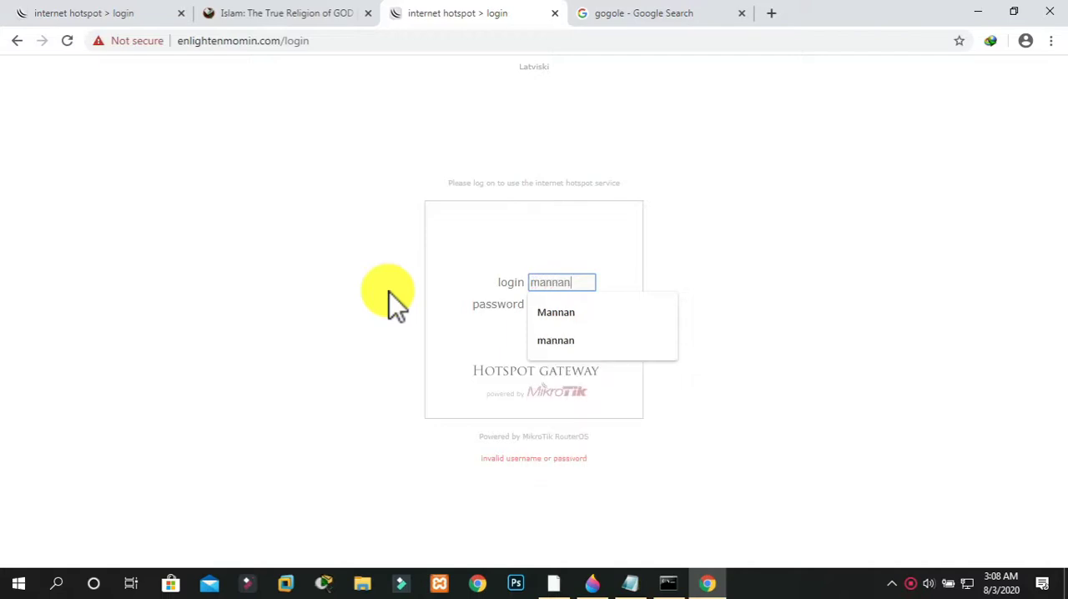
click(541, 316)
click(543, 307)
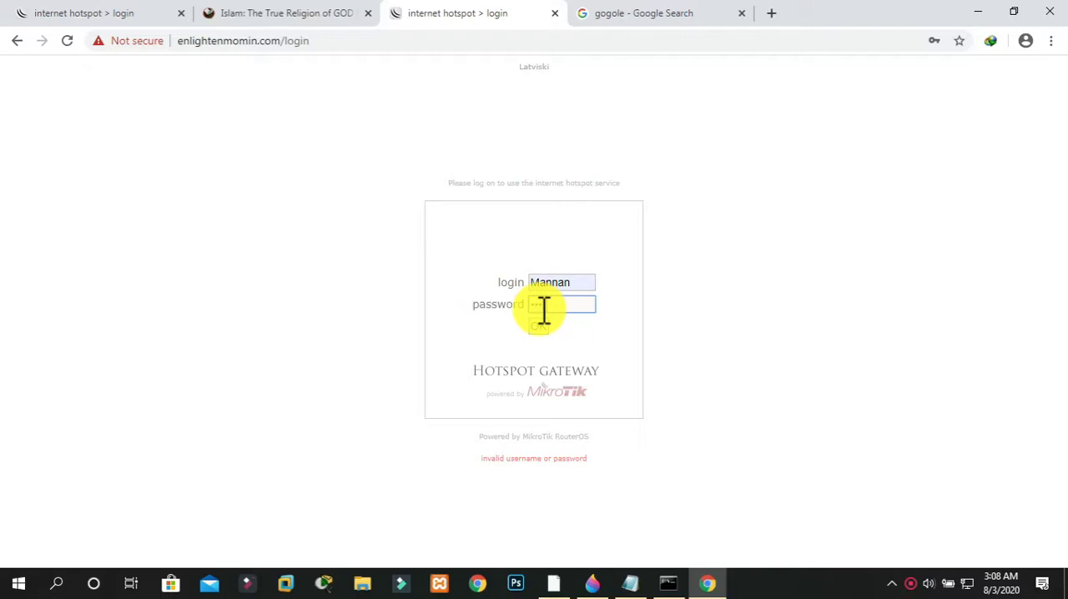
click(540, 324)
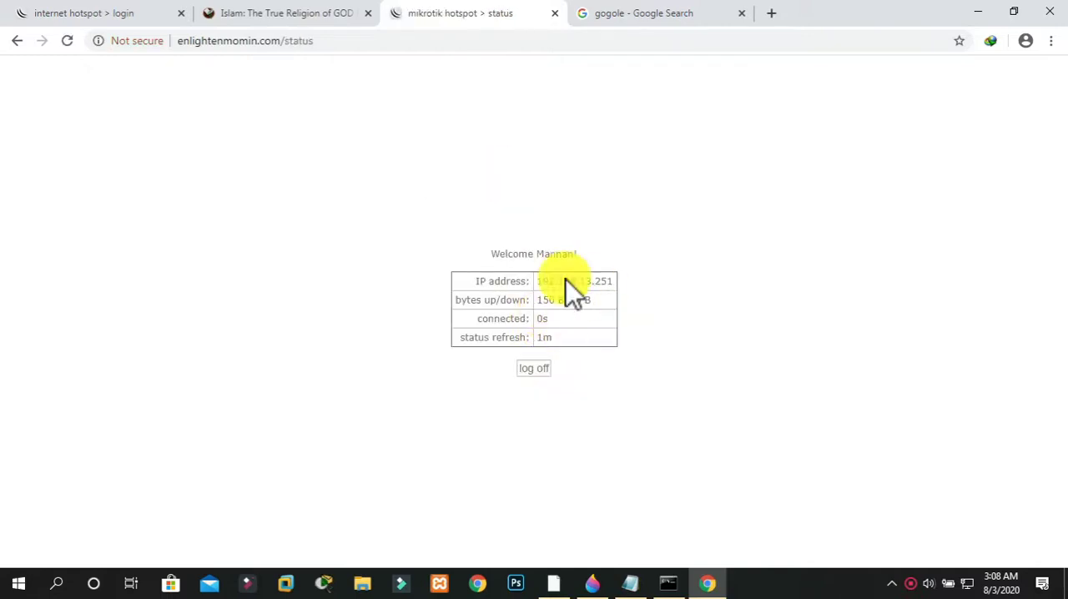
click(741, 14)
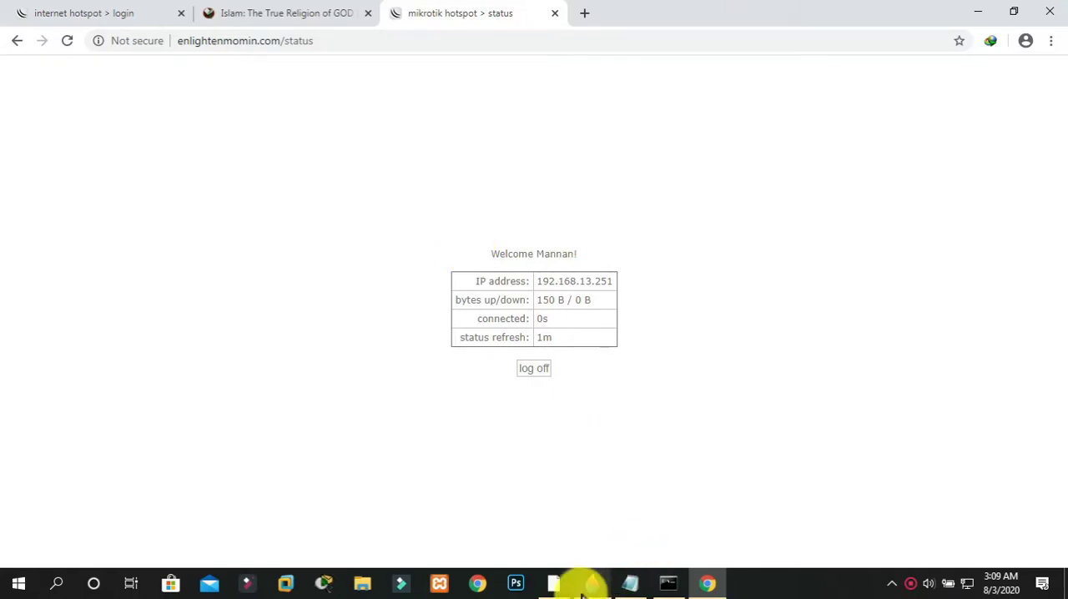
Switch to WinBox and start a new hotspot user profile named 6MB User with address pool dhcp_pool0
click(555, 583)
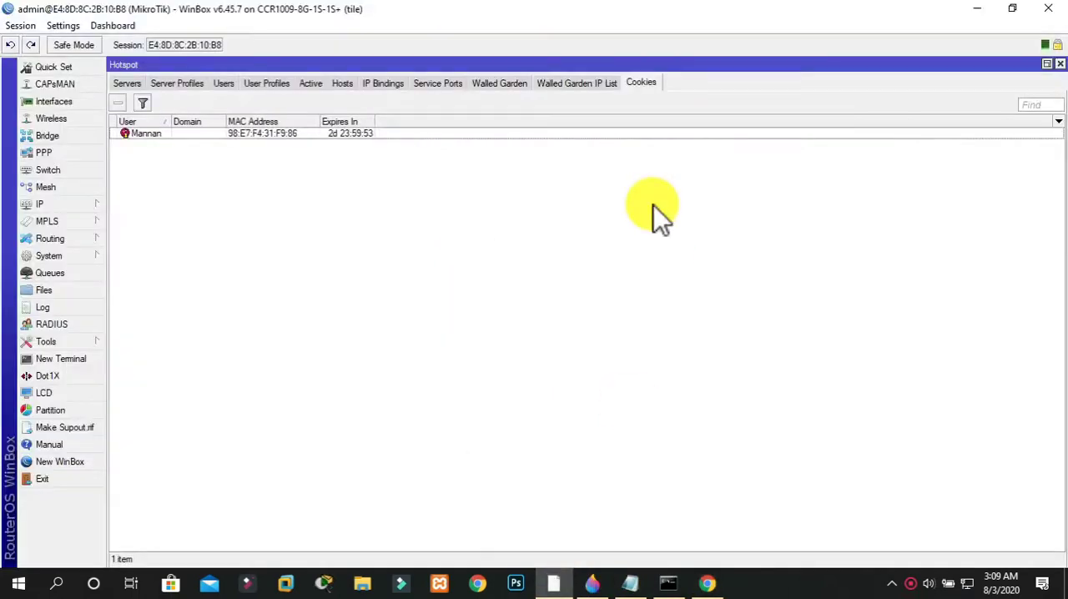
click(268, 82)
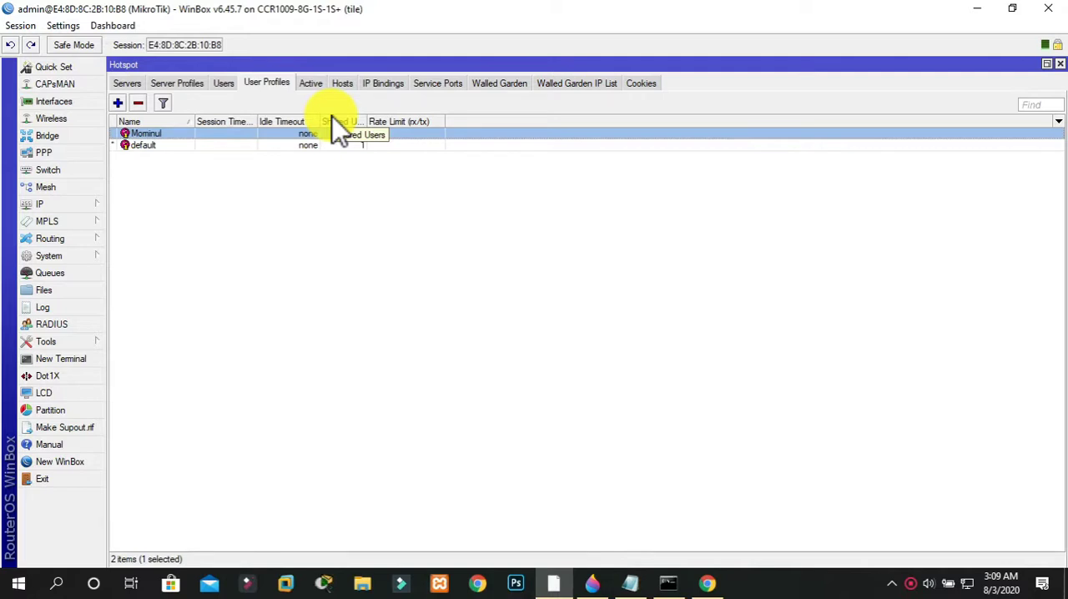
click(118, 103)
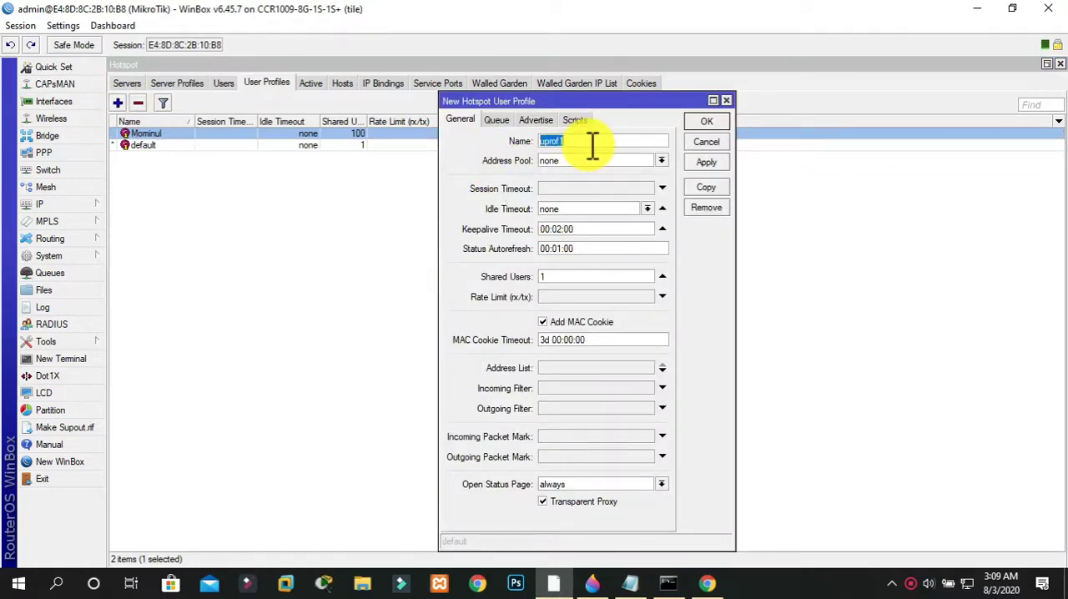
text(6MB User)
click(586, 158)
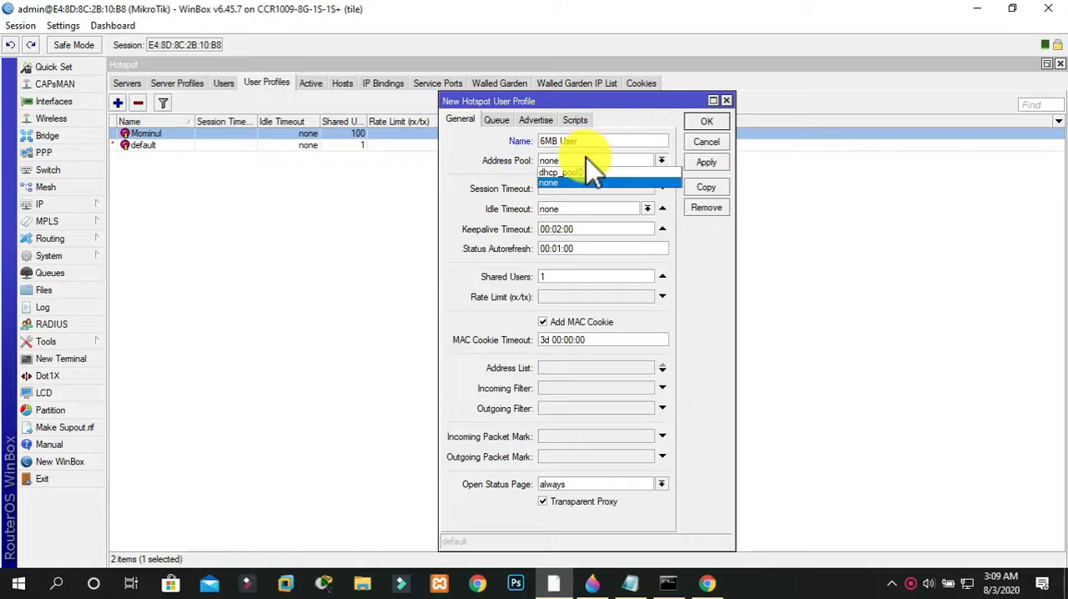
click(586, 173)
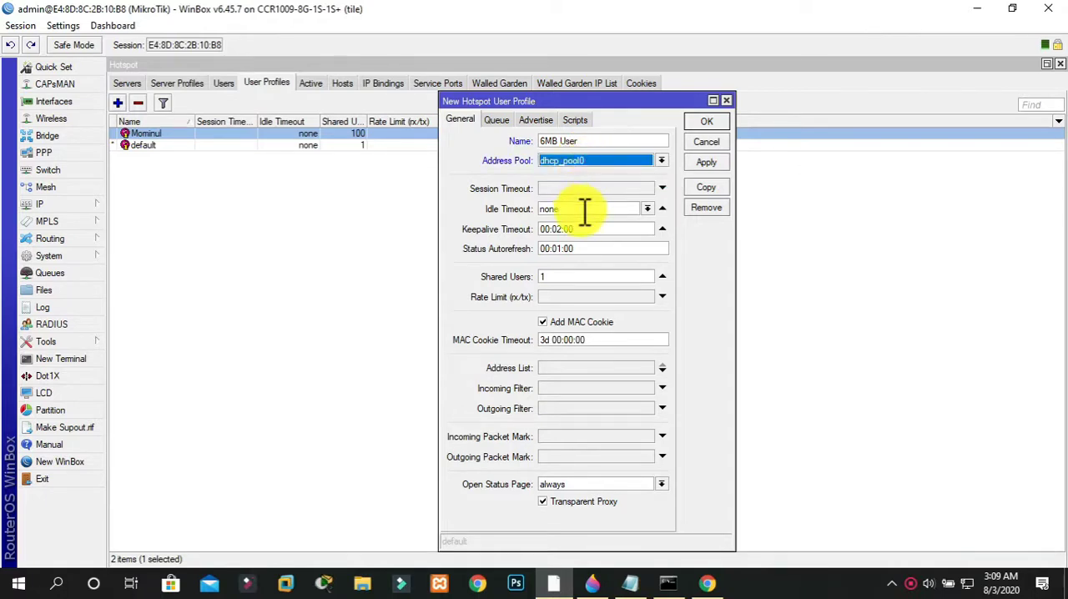
Set the new 6MB User profile to 100 shared users and a 6M/6M rate limit, and save it
click(575, 280)
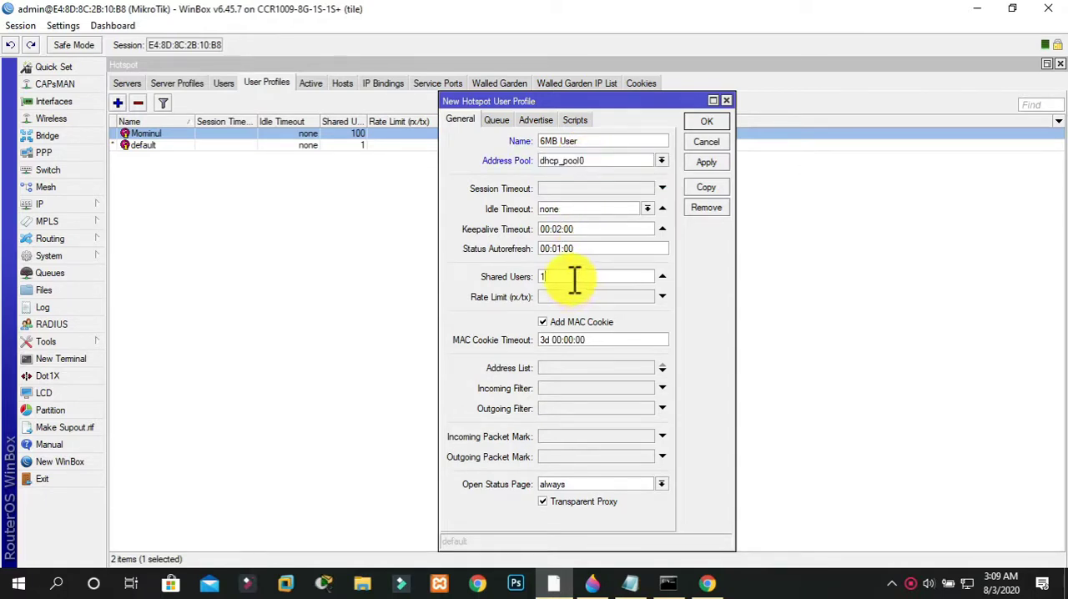
text(00)
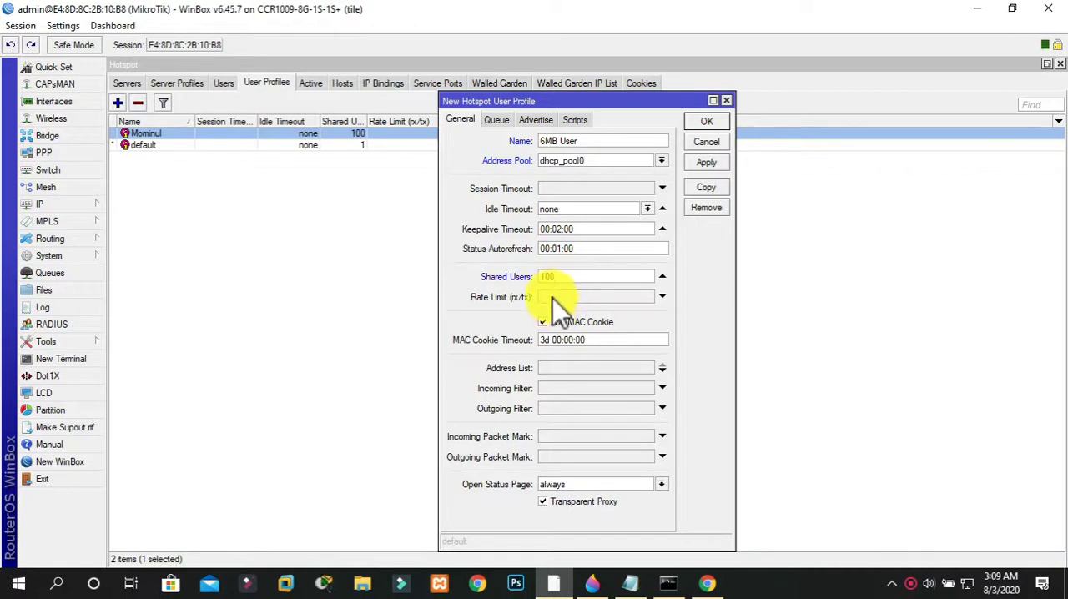
click(551, 297)
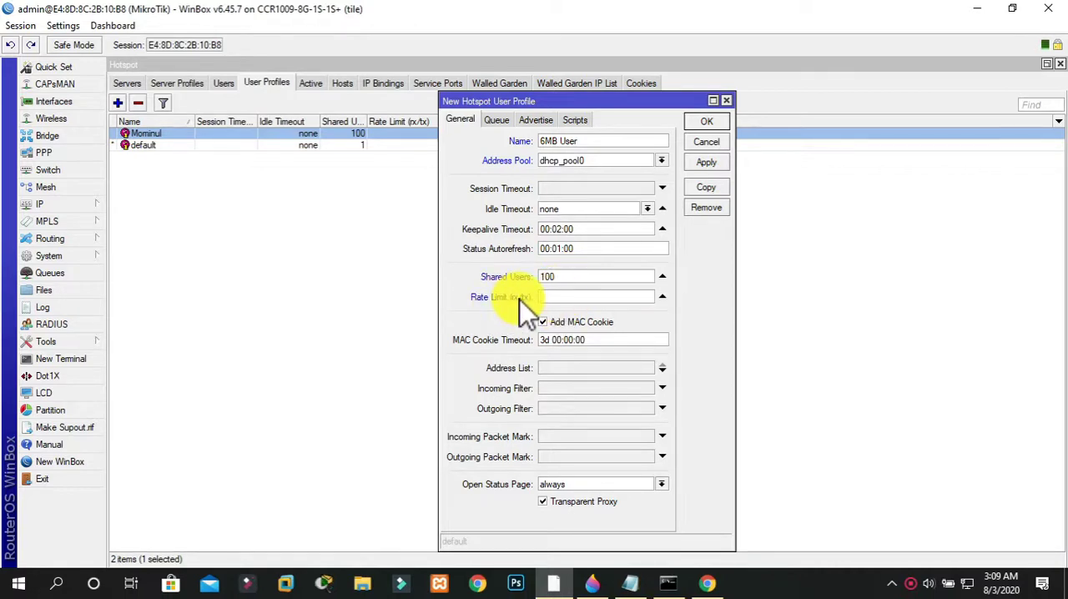
text(6M/6M)
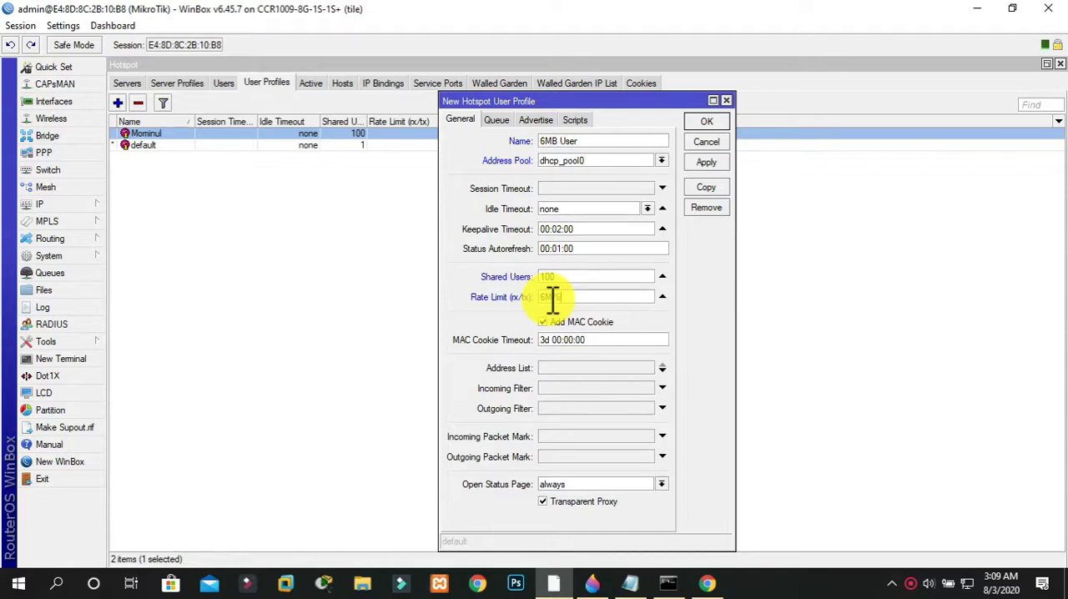
click(708, 126)
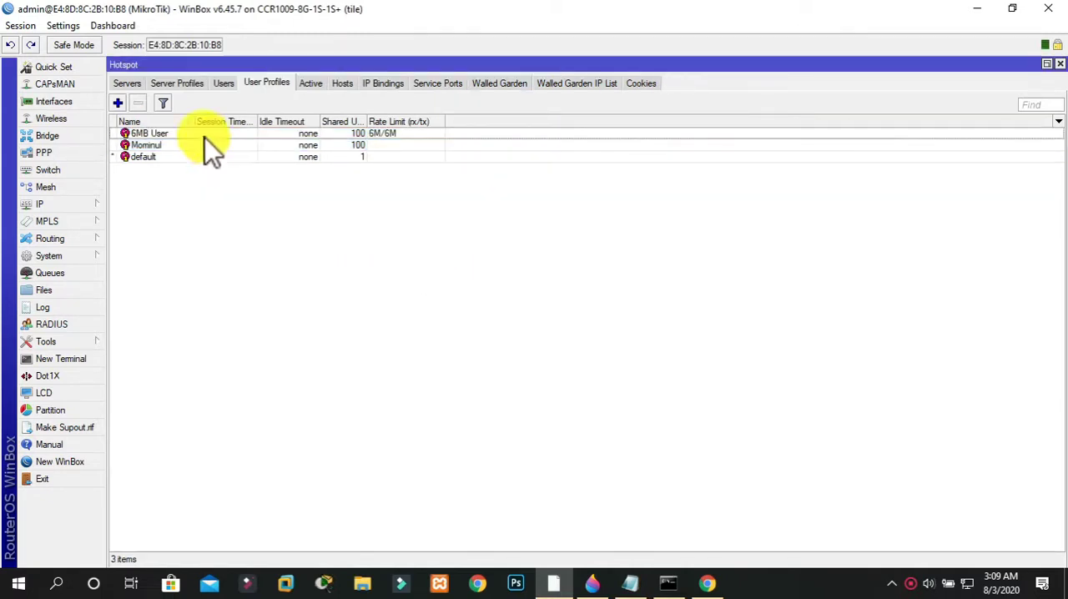
click(212, 145)
click(211, 139)
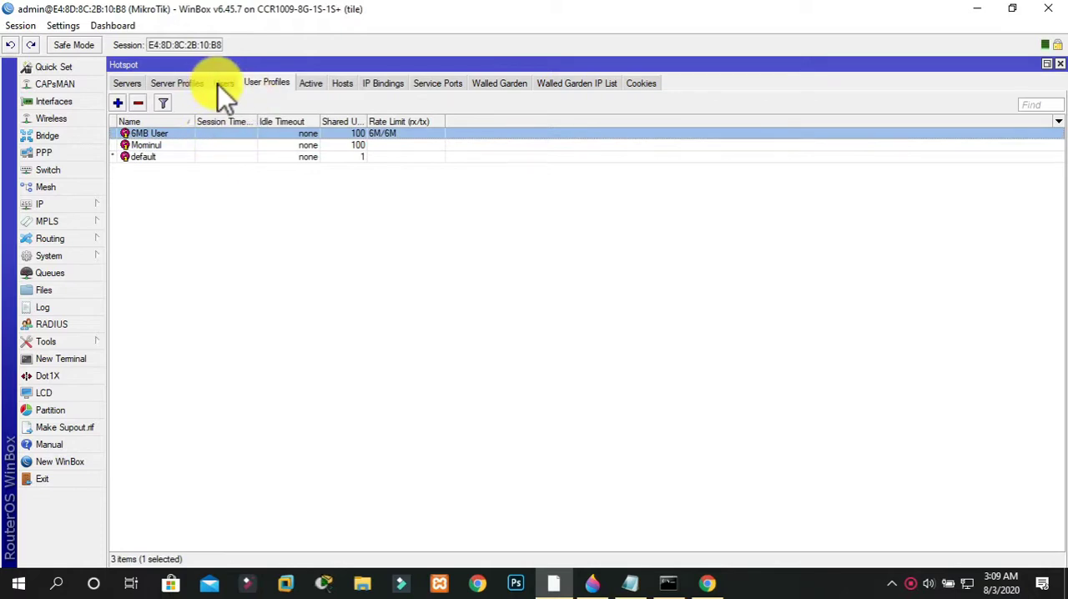
Assign the 6MB User profile to the first hotspot1 user in the hotspot users list and save it
click(222, 84)
double_click(209, 170)
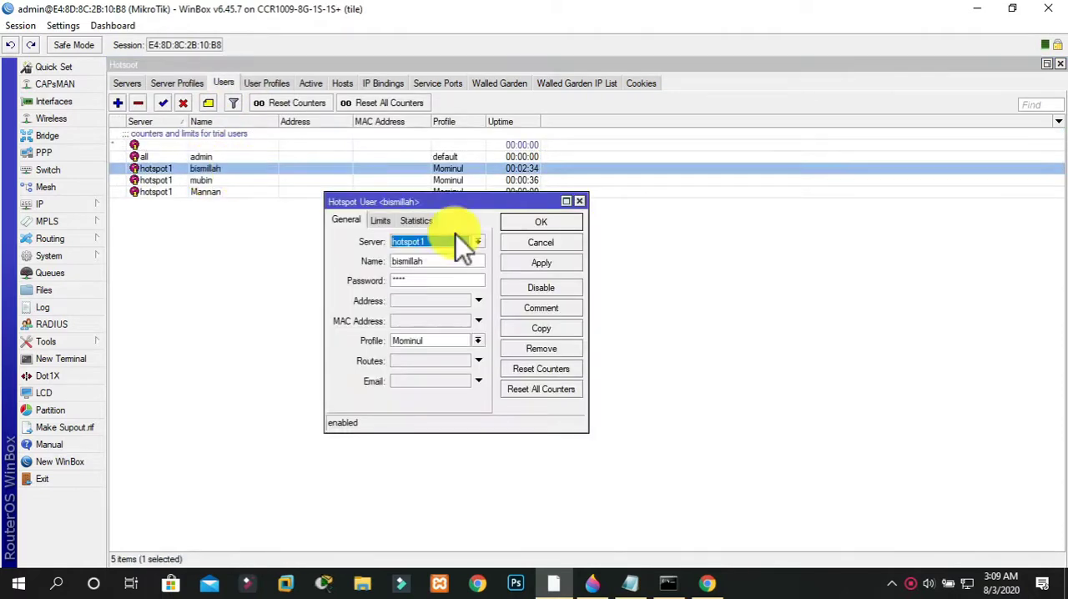
click(477, 340)
click(461, 352)
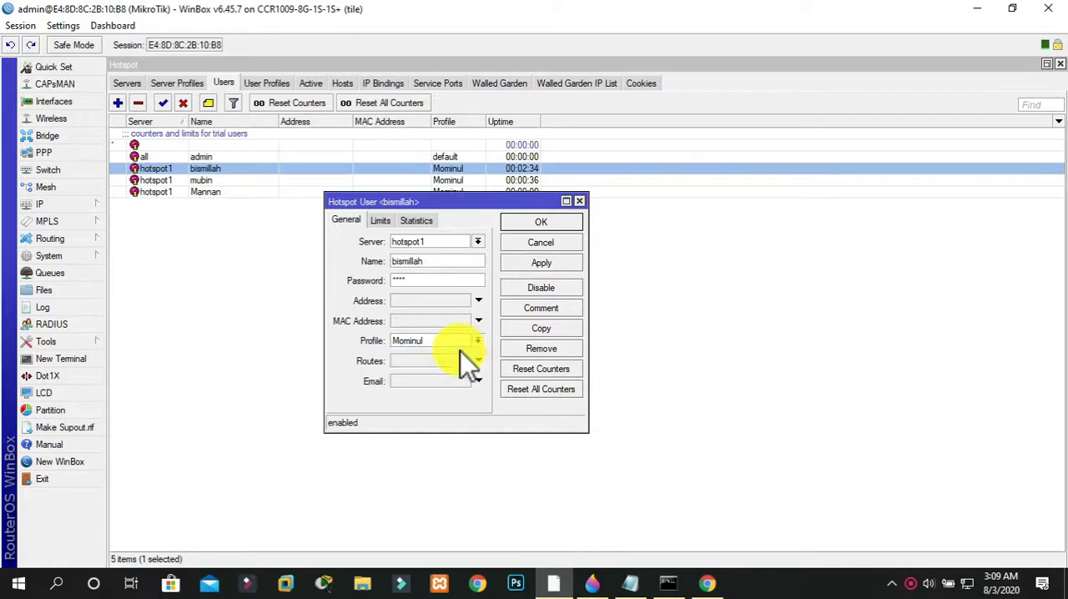
click(546, 262)
click(539, 225)
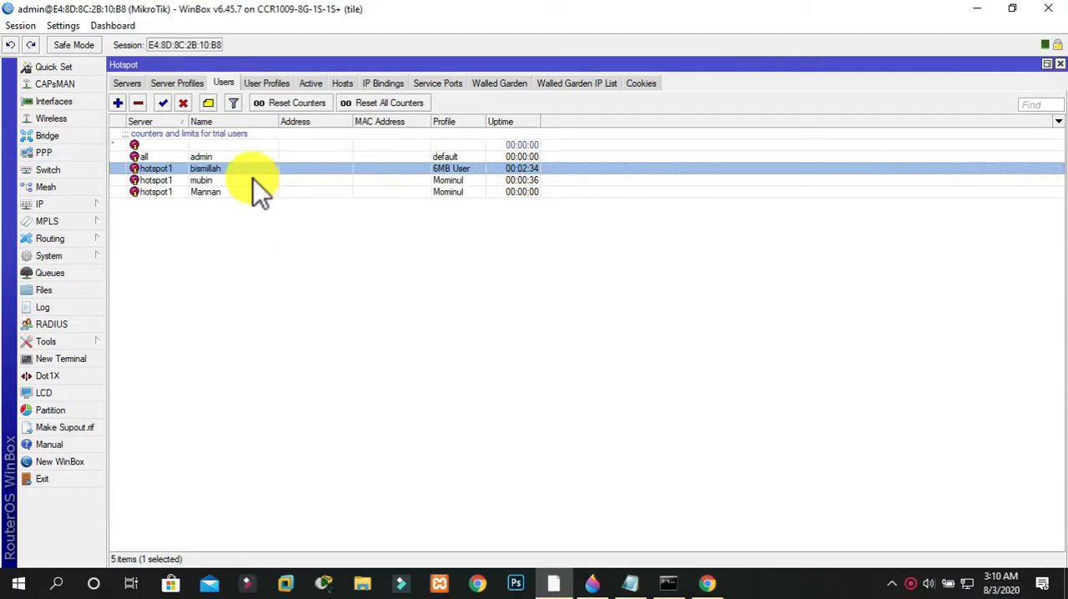
Switch to Chrome and run an internet speed test on speedtest.net in a new tab
click(705, 584)
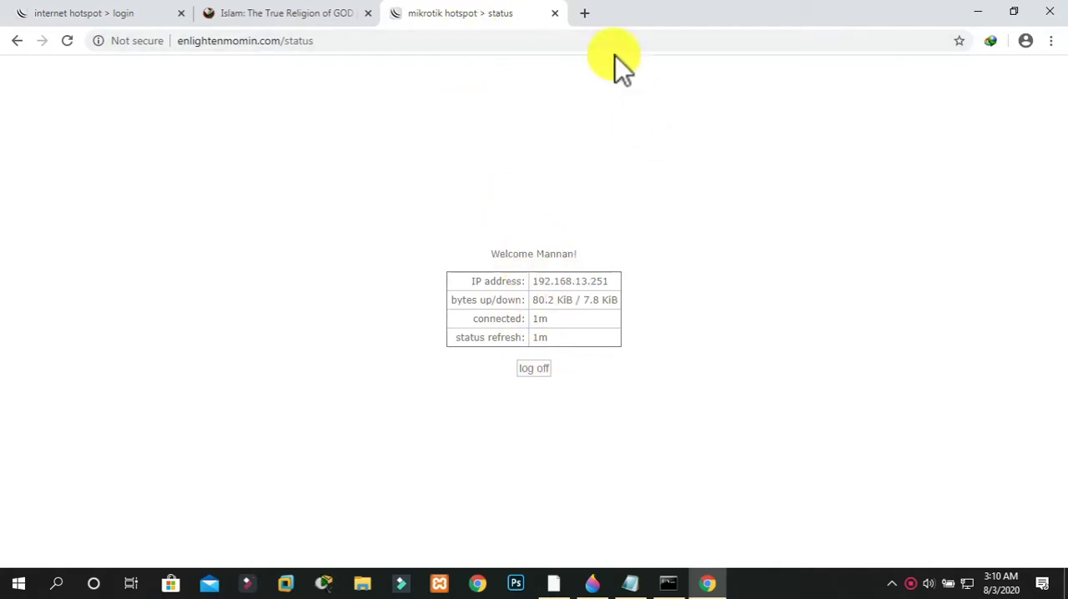
click(587, 18)
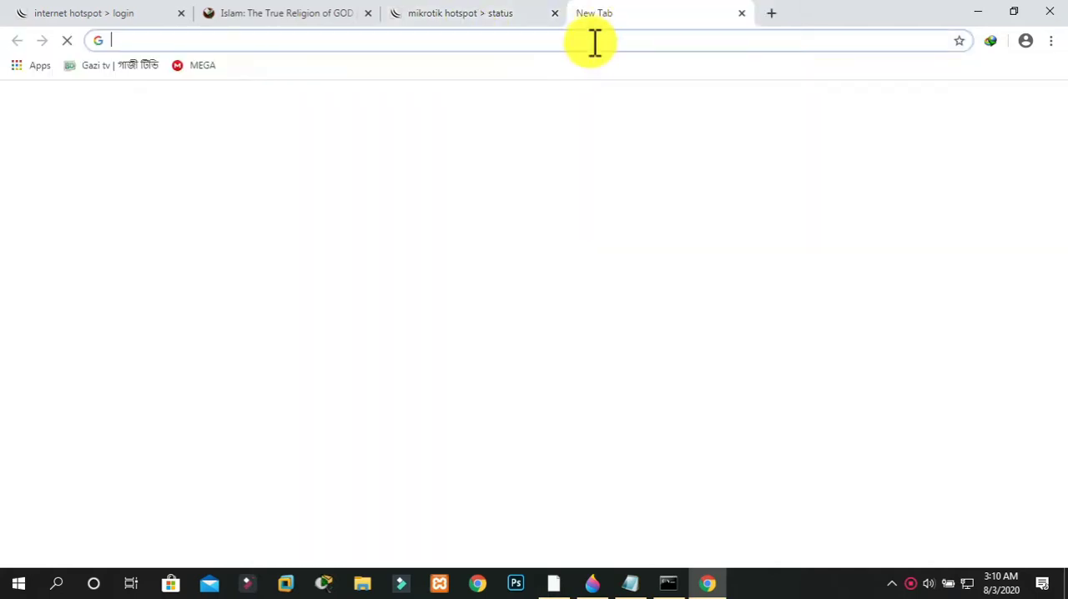
text(spe)
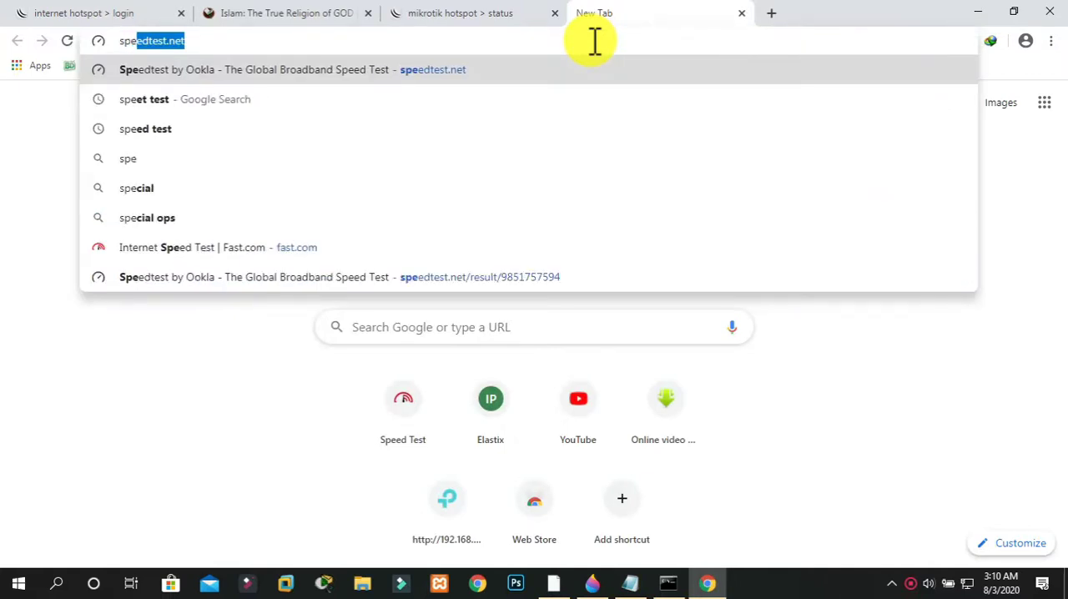
key(Return)
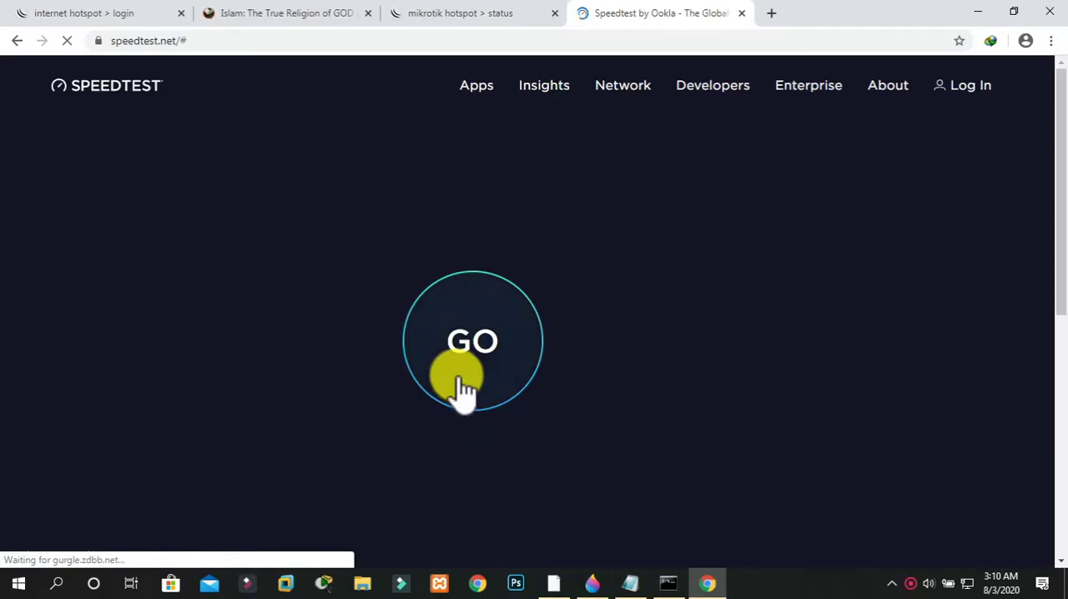
click(488, 342)
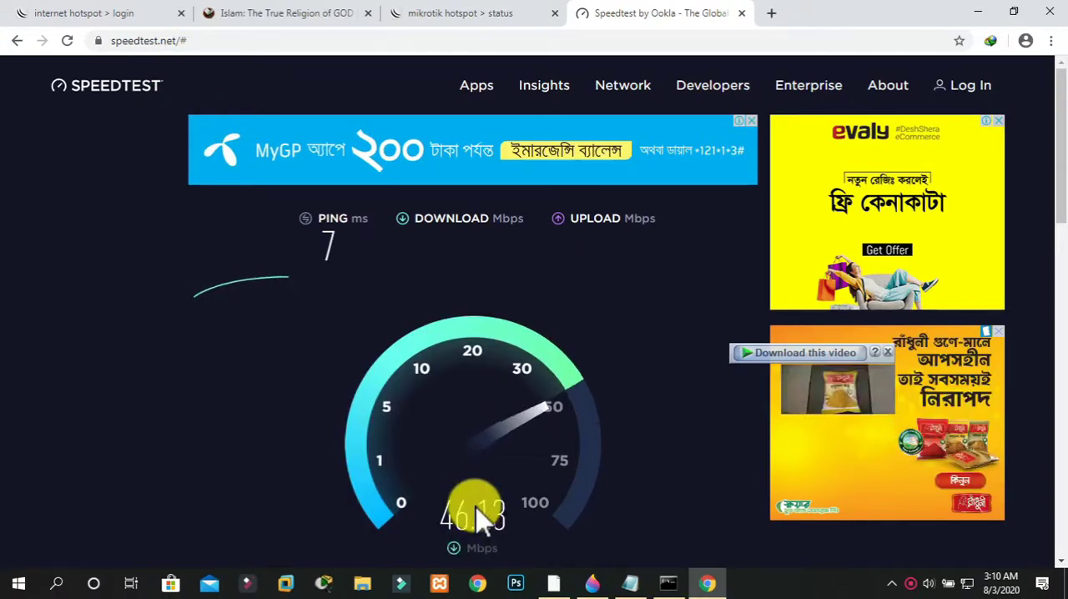
Switch to WinBox and set the upload and download max limits of the DHCP SERVER simple queue to unlimited
click(553, 582)
click(56, 269)
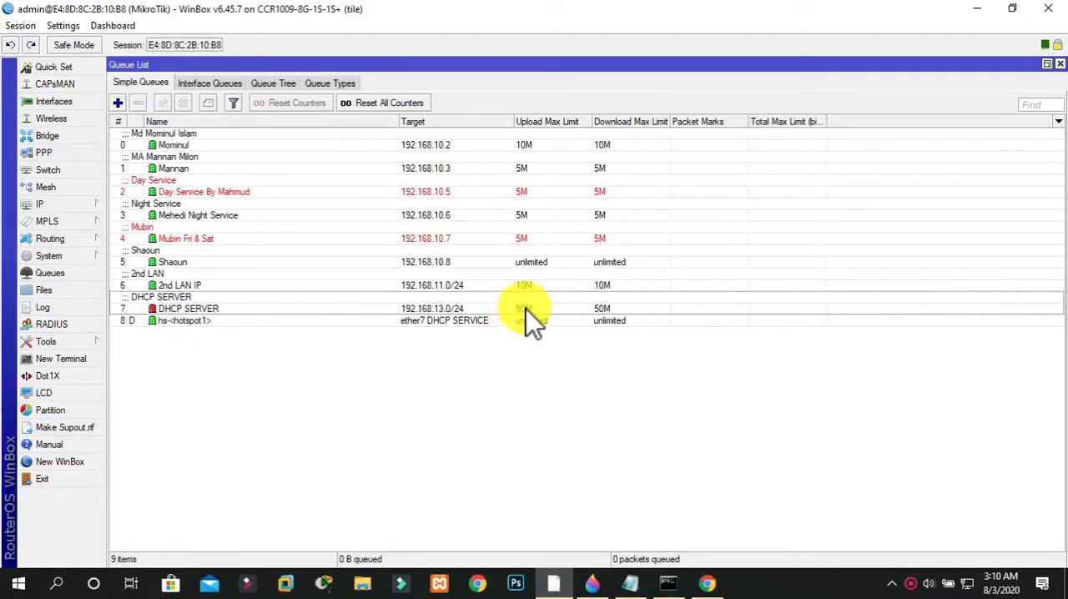
double_click(526, 309)
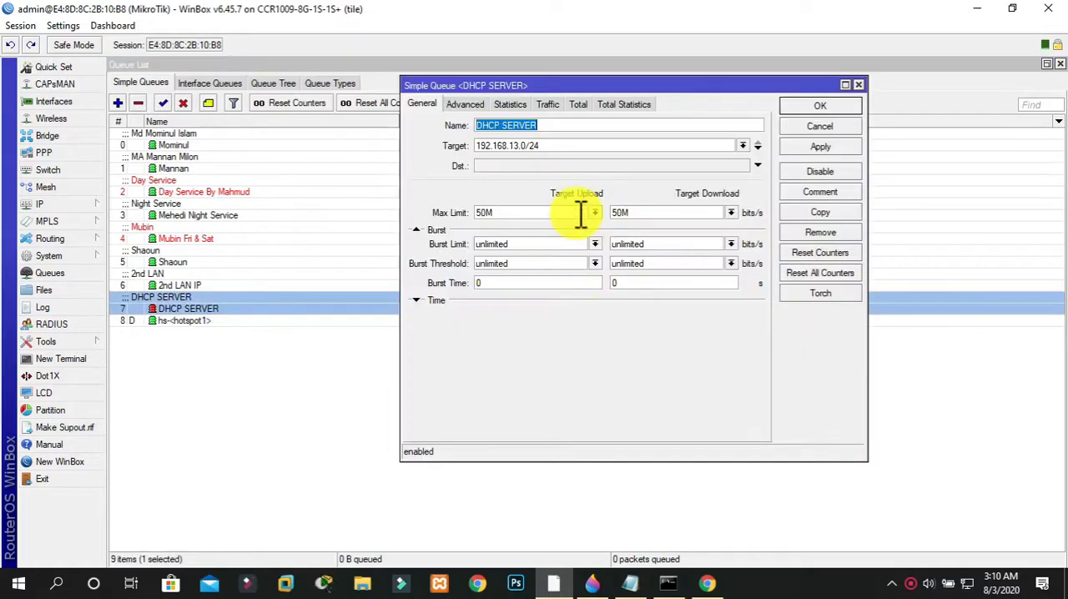
click(595, 218)
click(543, 231)
click(595, 213)
click(563, 222)
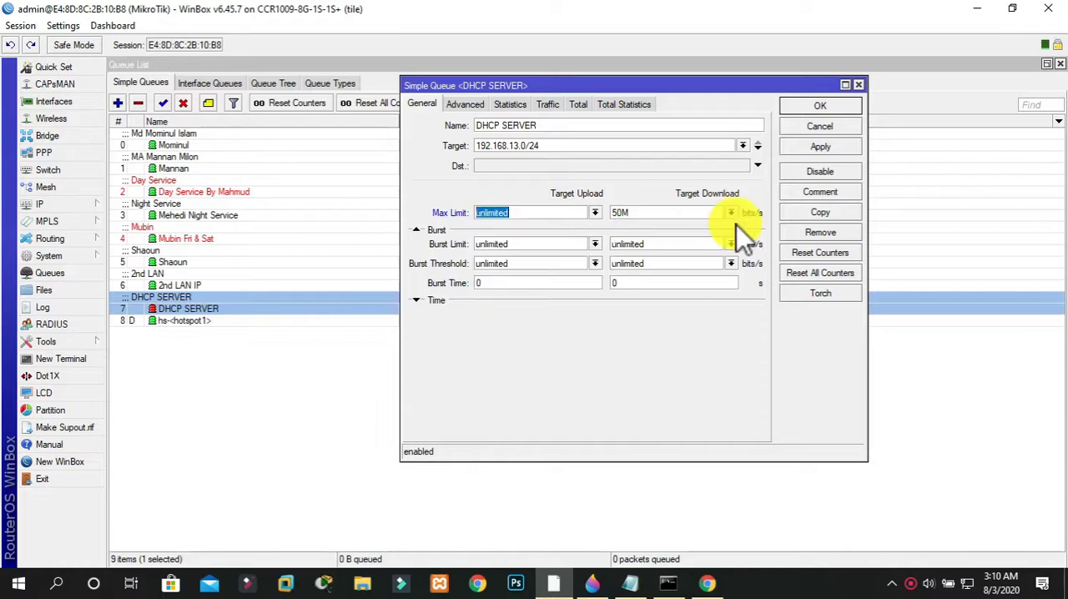
click(733, 212)
click(701, 222)
click(813, 145)
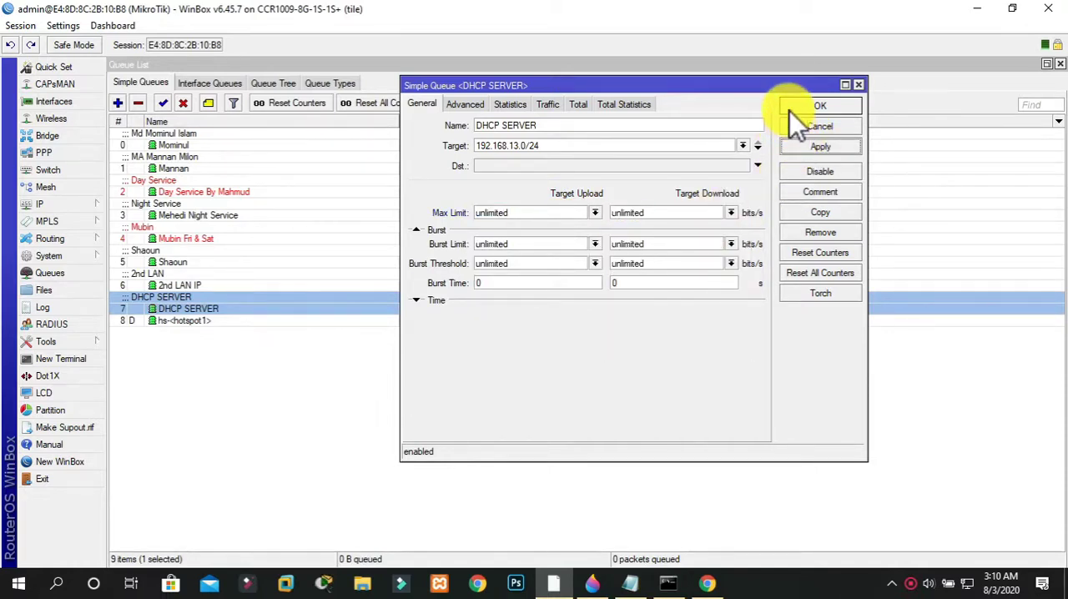
click(789, 109)
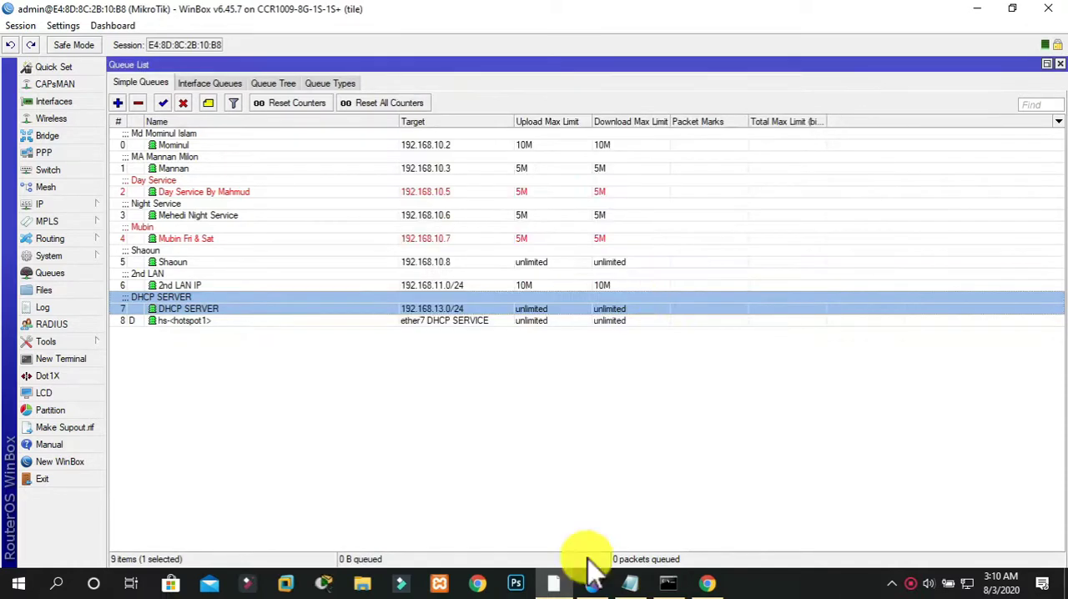
Check the running speed test in Chrome and reopen the hotspot users list in WinBox
click(707, 583)
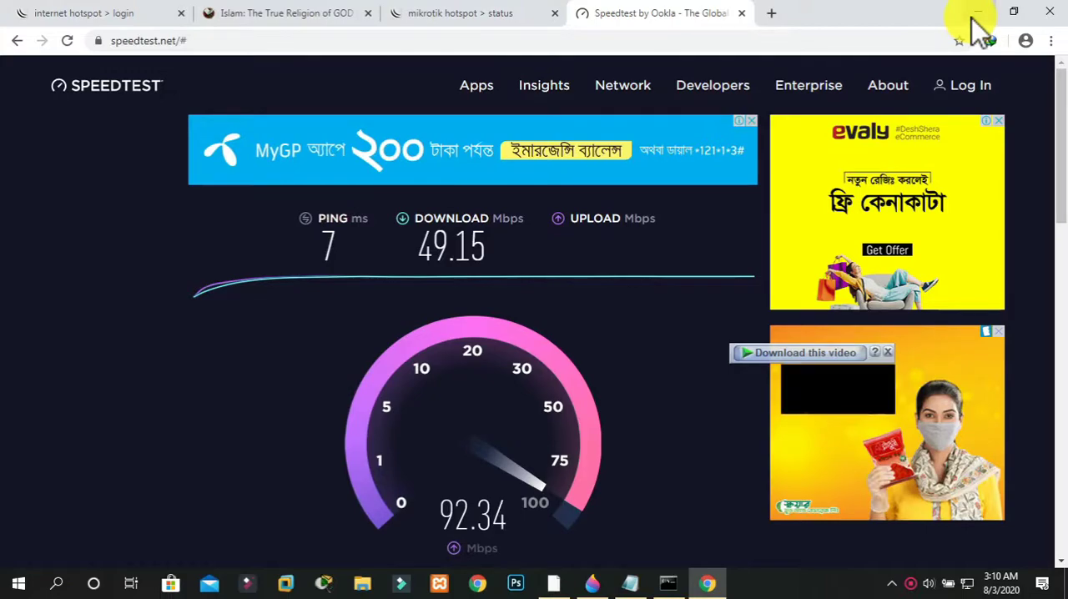
click(553, 582)
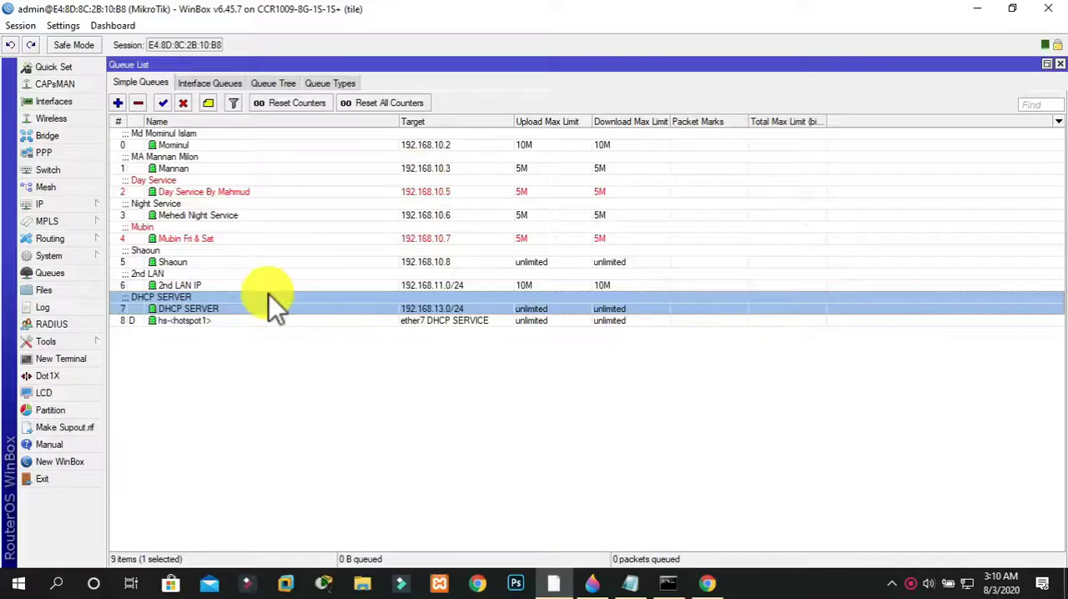
click(53, 203)
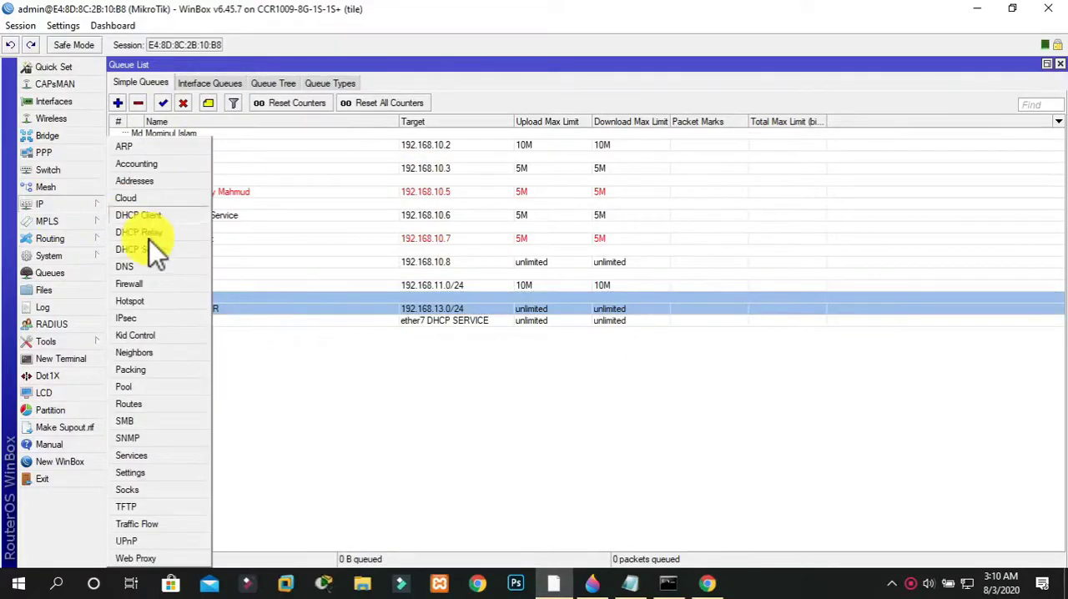
click(154, 301)
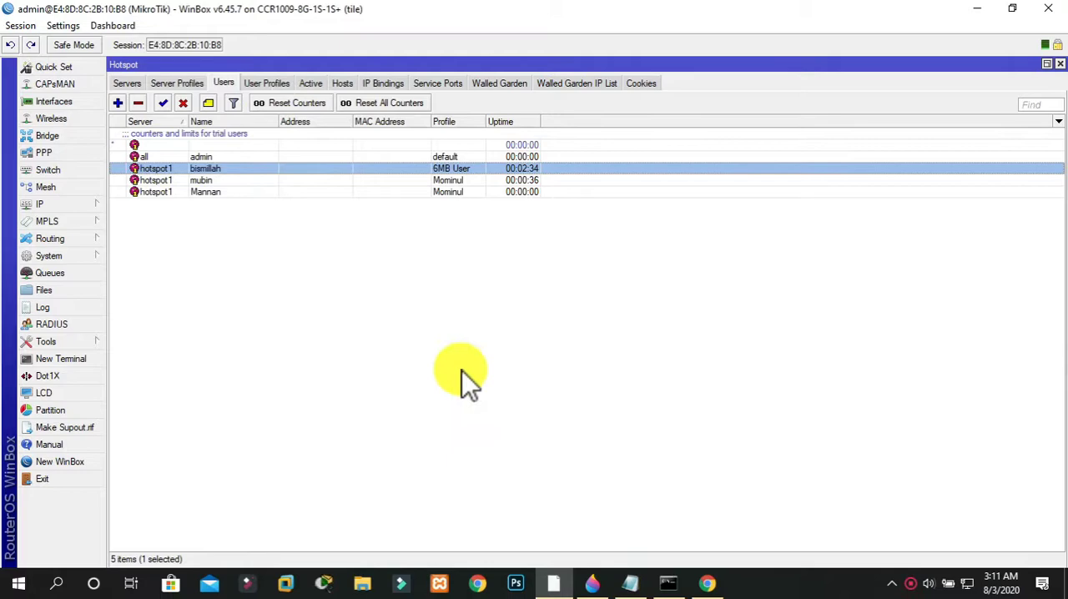
Switch to Chrome to check the speed test and which user is logged in on the hotspot status page, and return to WinBox
click(707, 582)
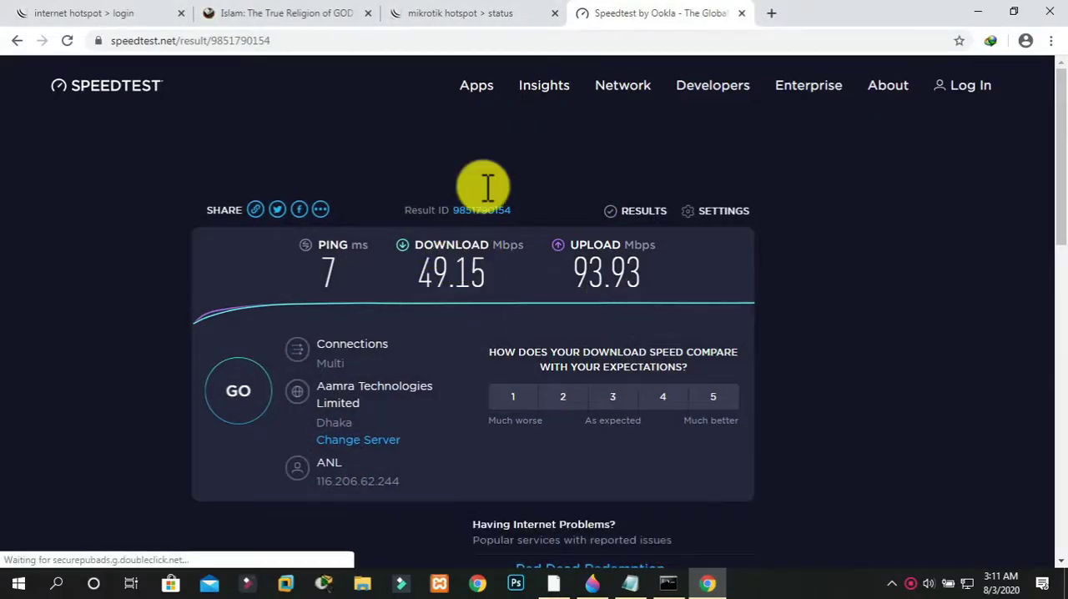
click(467, 13)
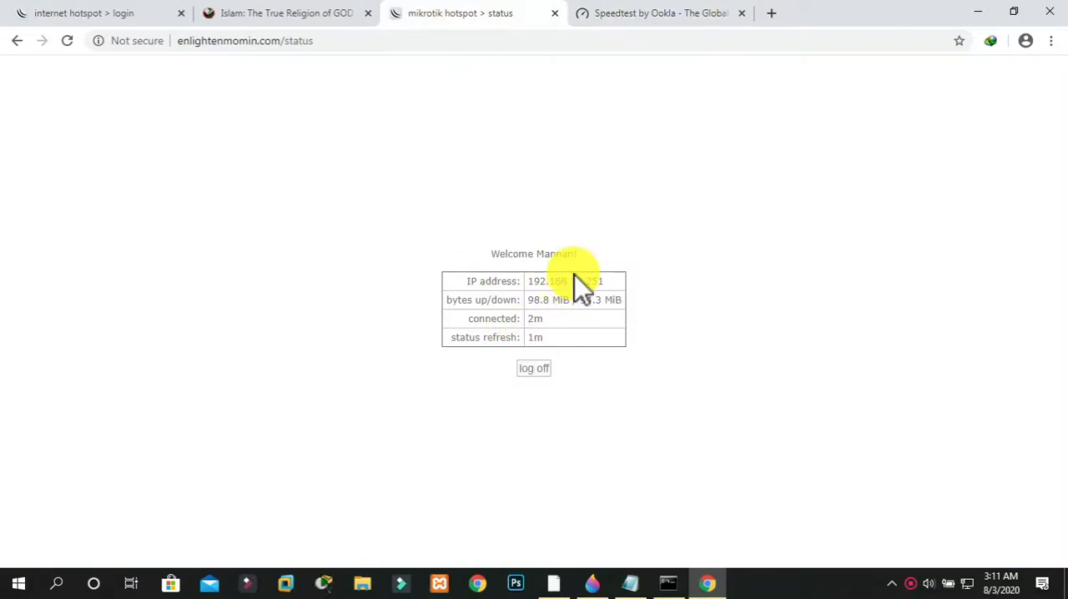
click(553, 582)
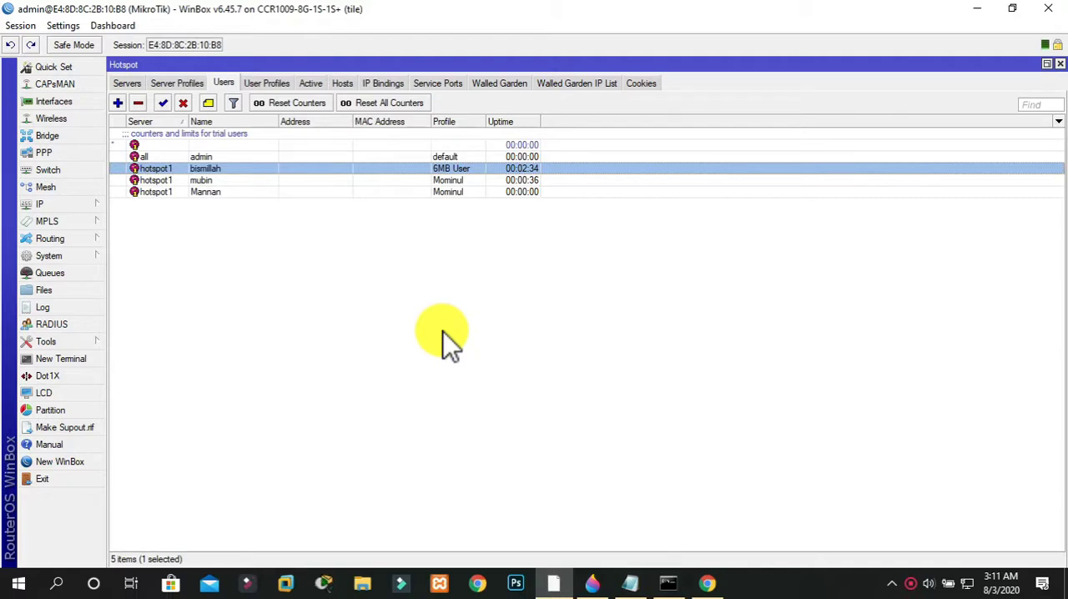
Create a hotspot user profile named 10 MB User with address pool dhcp_pool0, 100 shared users and a 10M/10M rate limit
click(253, 85)
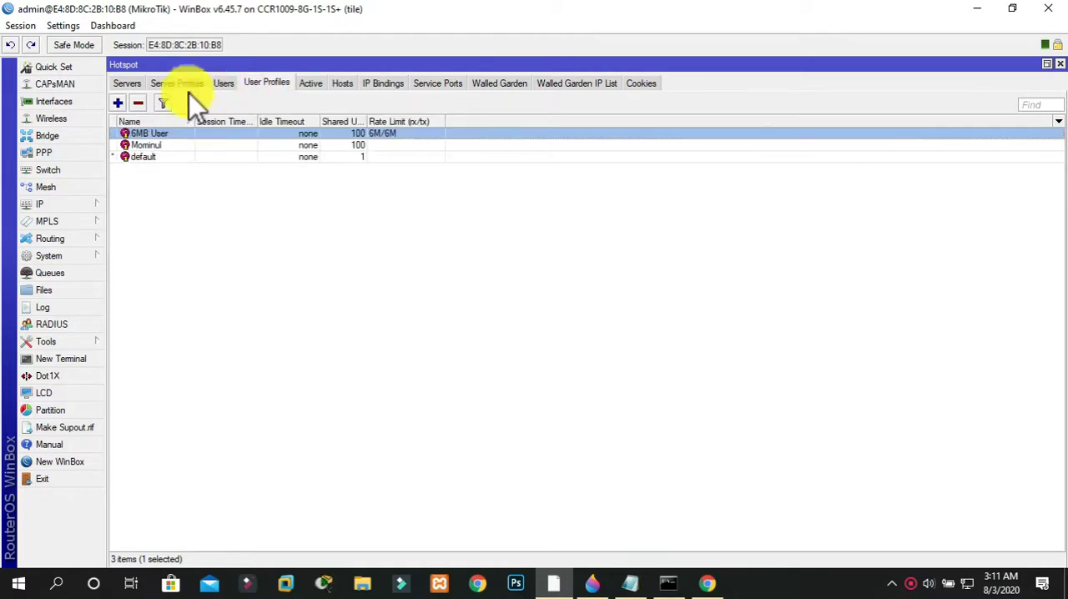
click(118, 102)
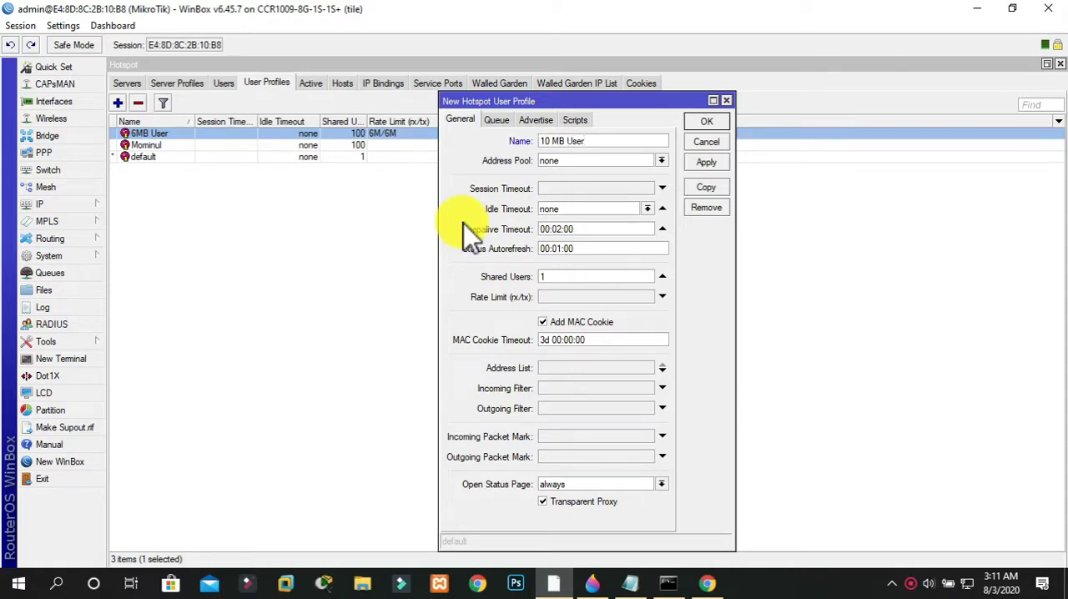
click(620, 159)
click(592, 172)
click(572, 278)
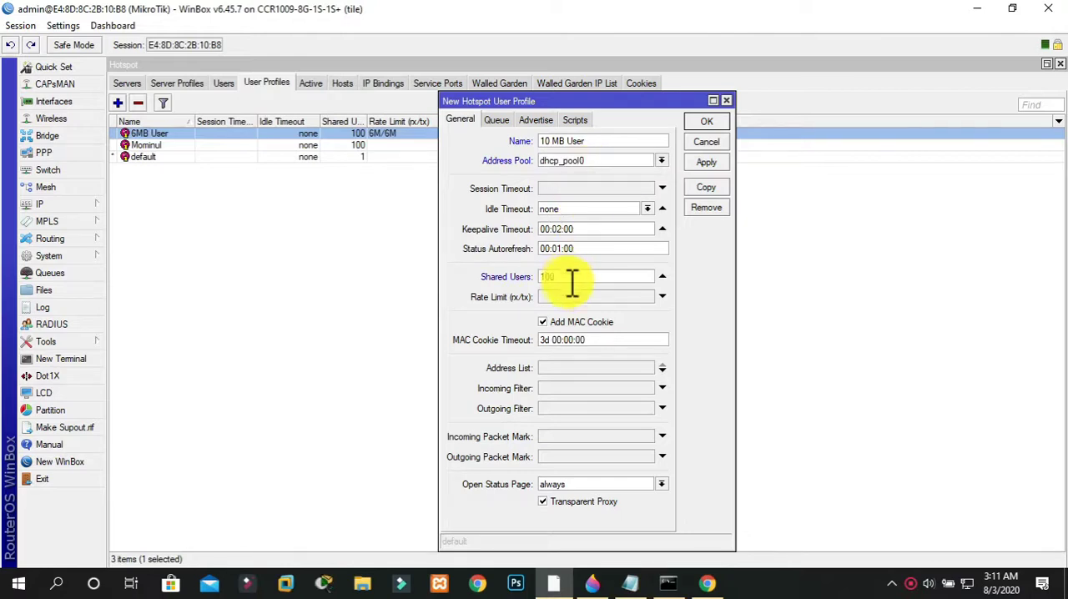
click(570, 297)
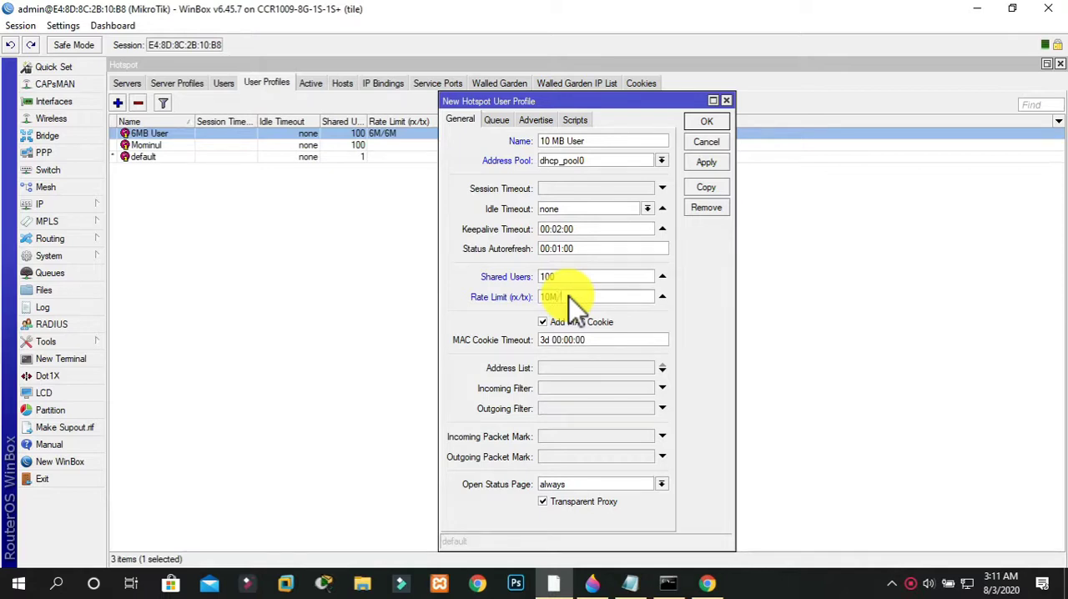
text(10M/10M)
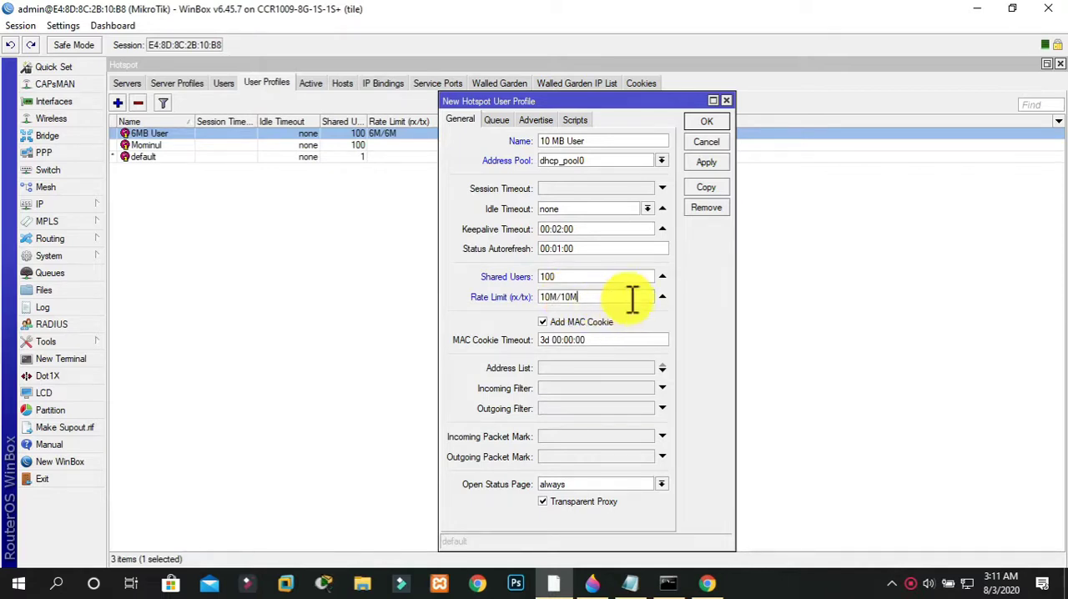
click(695, 163)
click(709, 123)
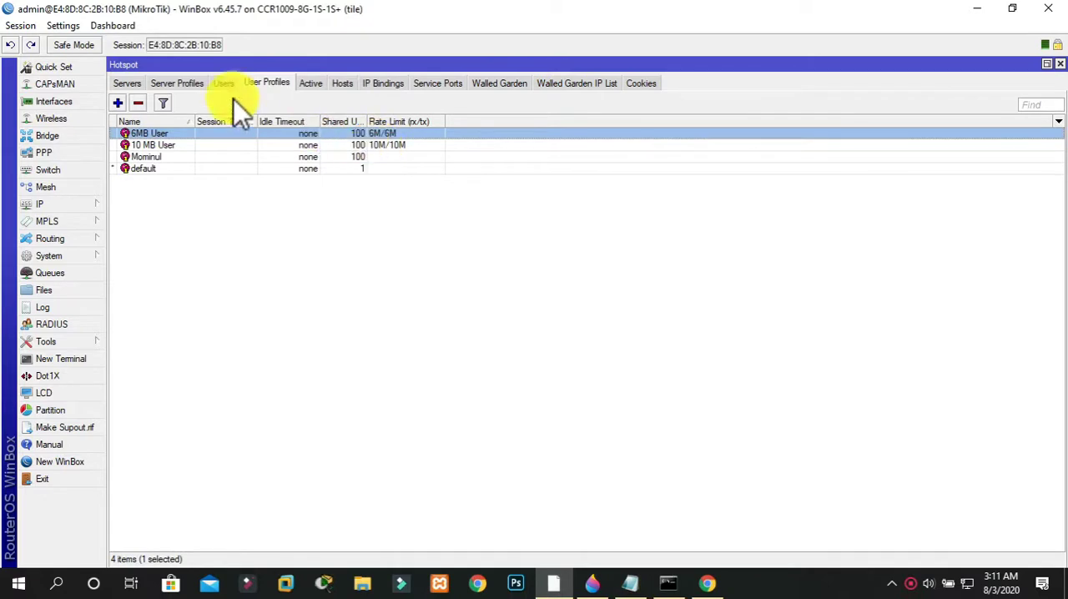
Assign the 10 MB User profile to the hotspot1 user listed directly below bismillah in the hotspot users list
click(214, 87)
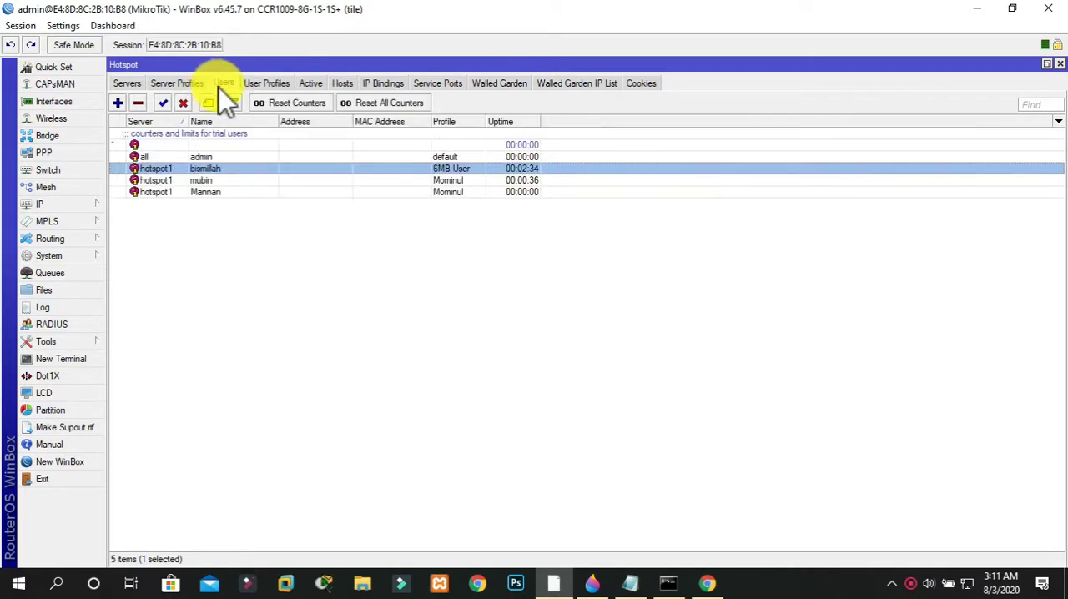
double_click(213, 181)
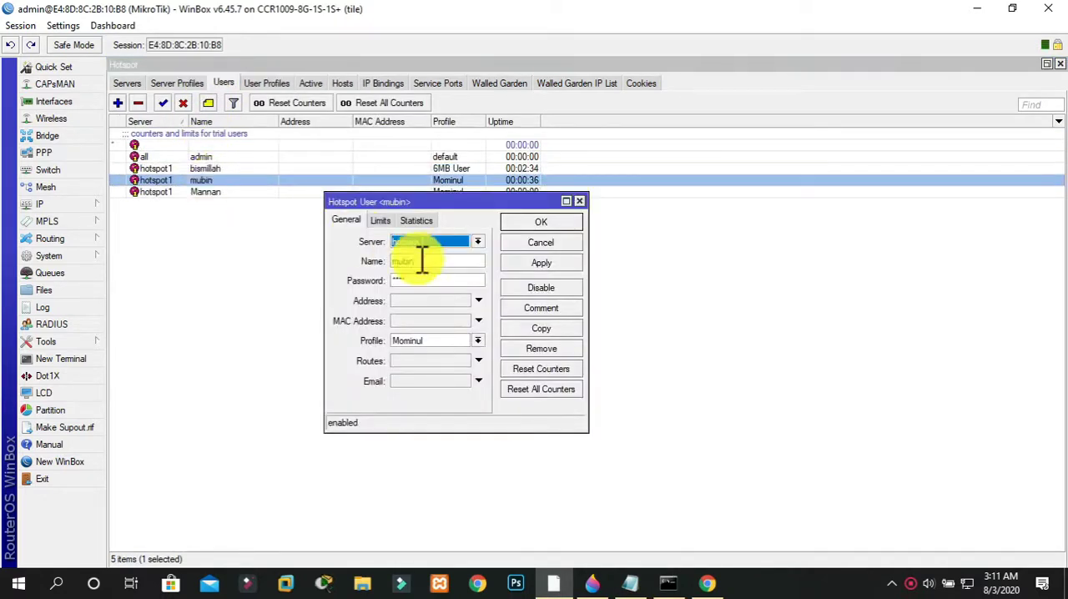
click(477, 340)
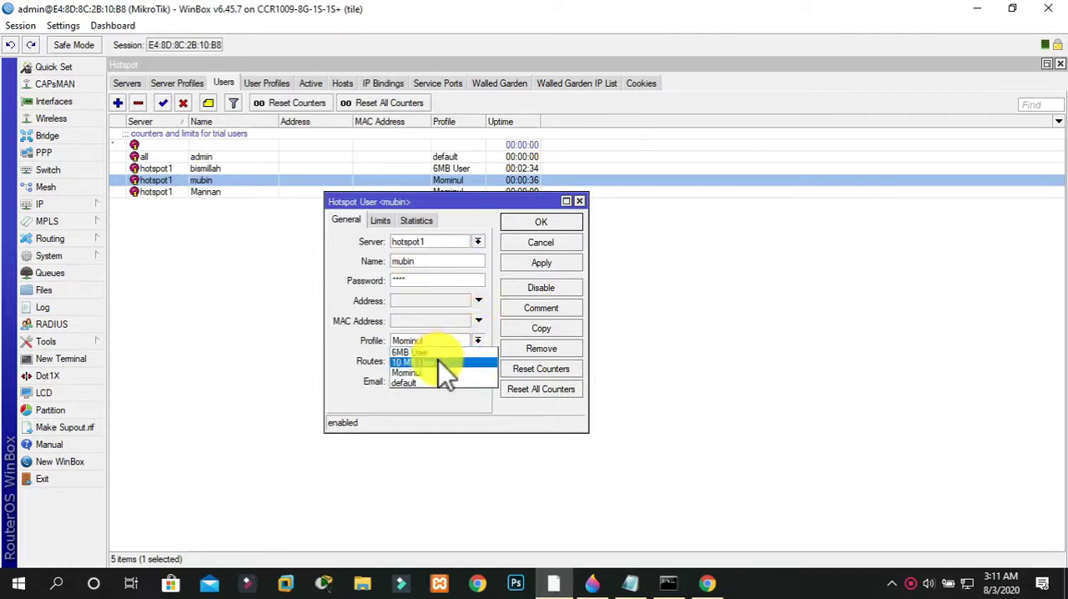
click(439, 361)
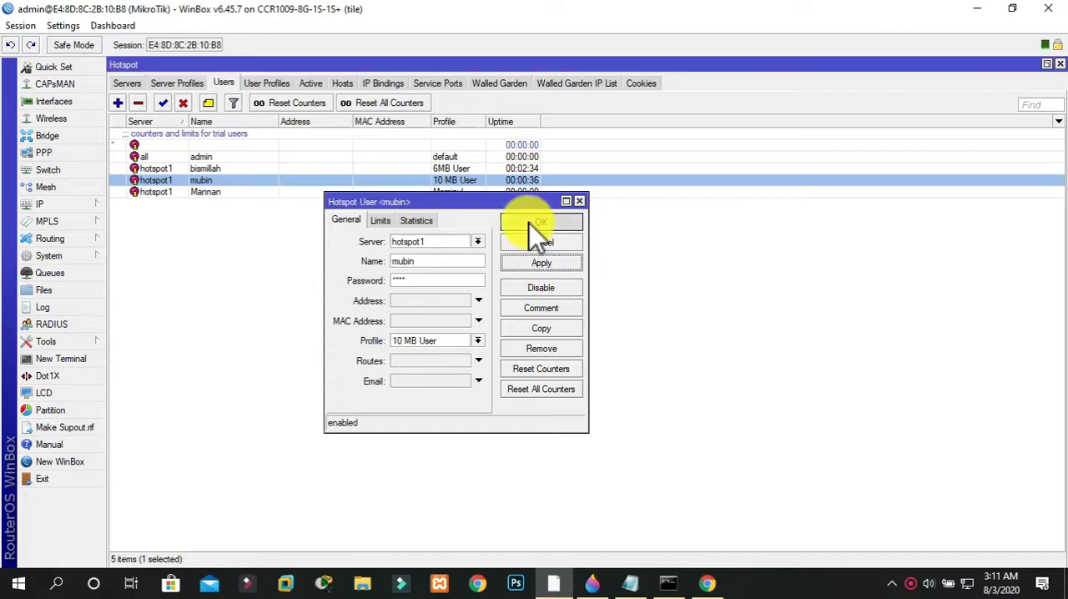
click(531, 222)
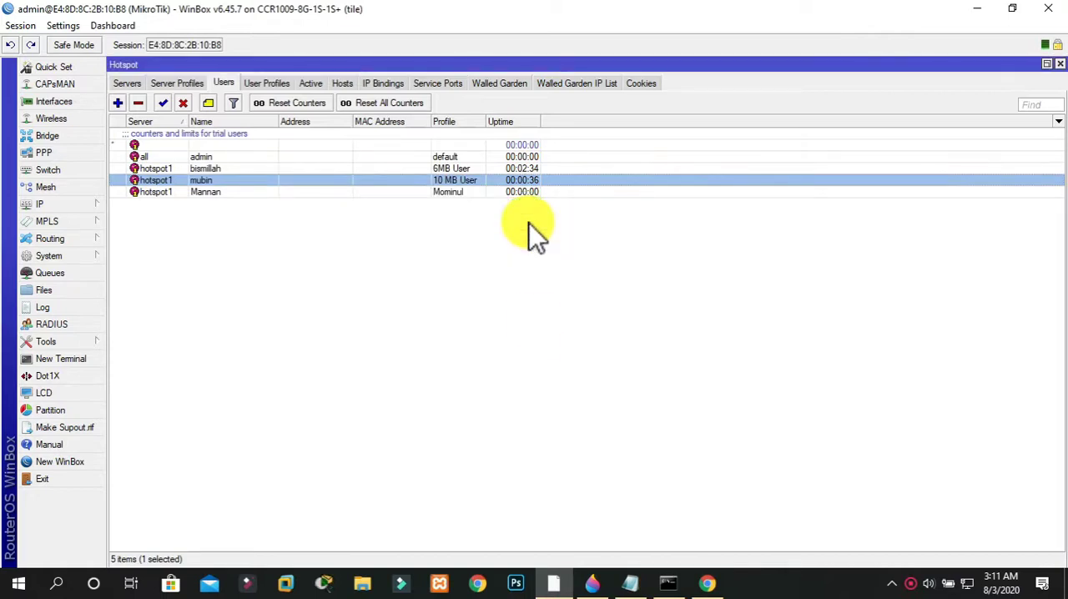
Remove the stored login cookie of the currently connected client from the hotspot cookies and return to the users list
click(640, 83)
click(299, 133)
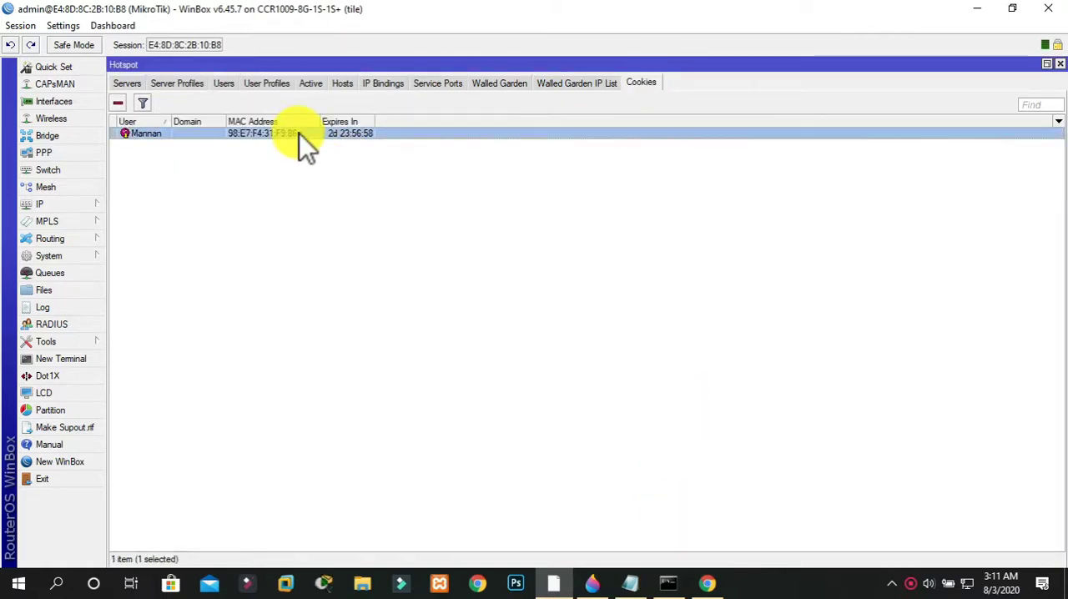
click(117, 102)
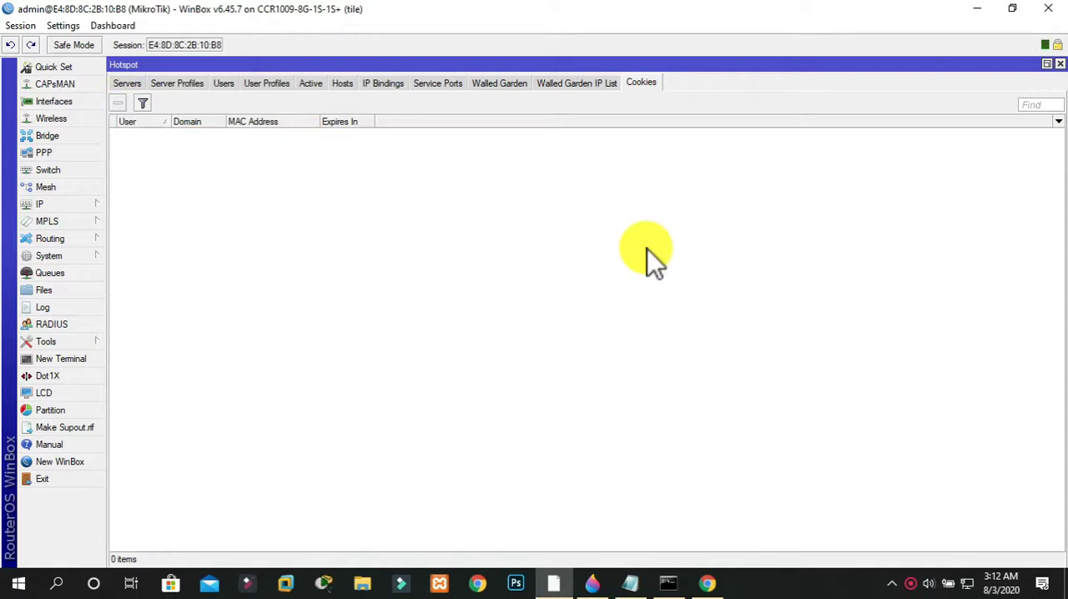
click(226, 87)
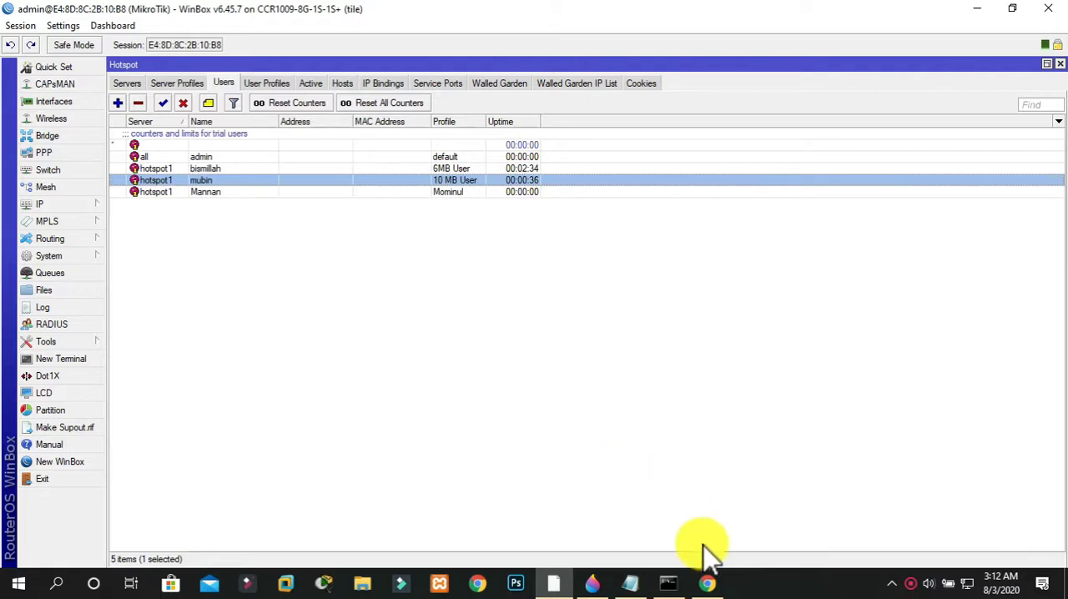
Switch to Chrome, log off the current hotspot session and log in as the 10 MB User account, entering its username and password
click(707, 583)
click(534, 368)
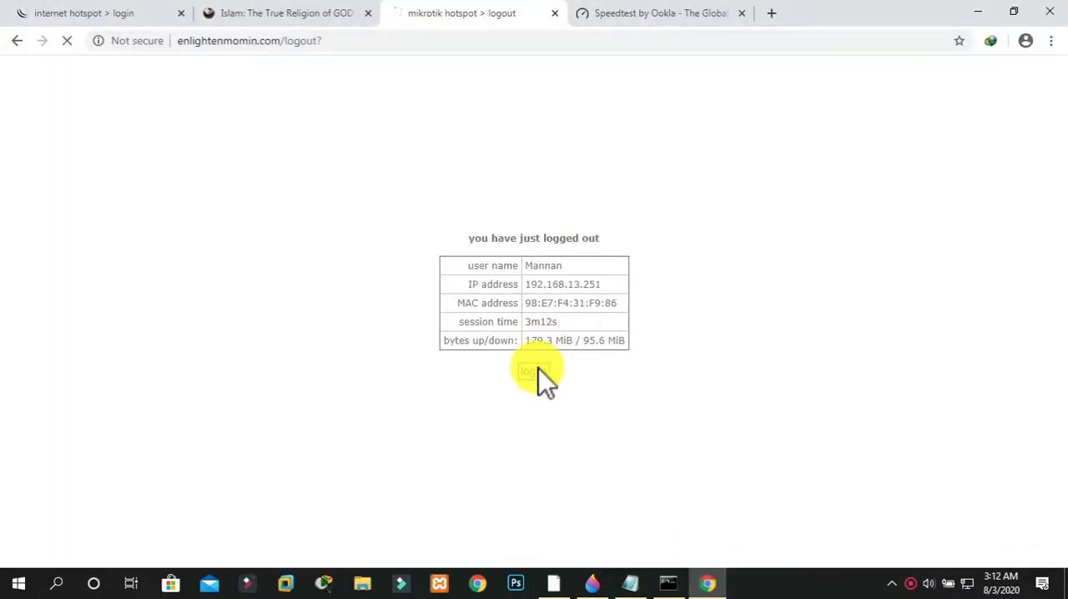
text(mub)
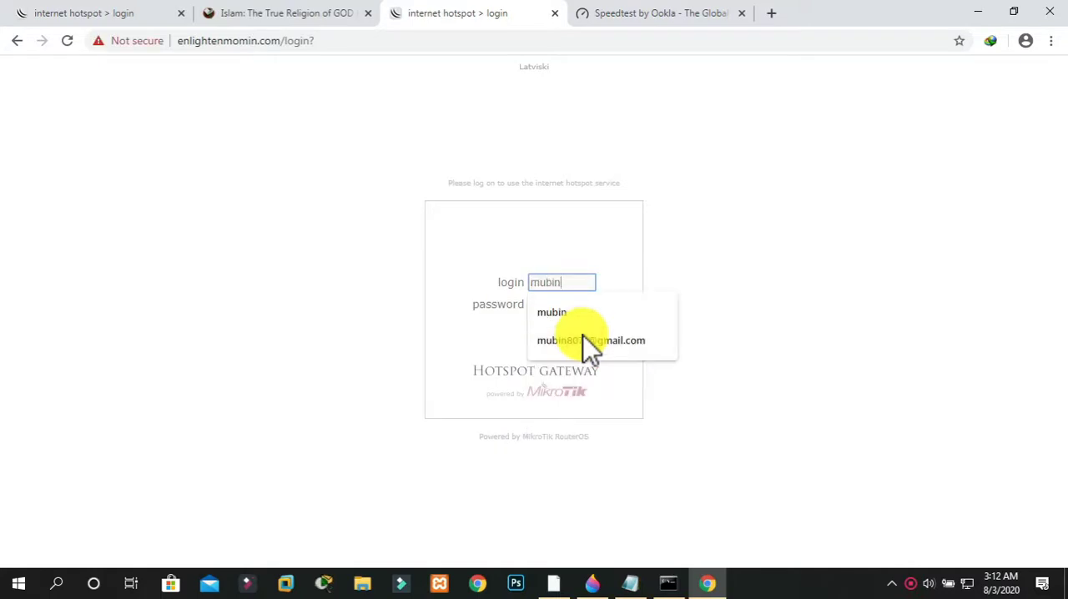
text(in)
click(544, 308)
click(546, 309)
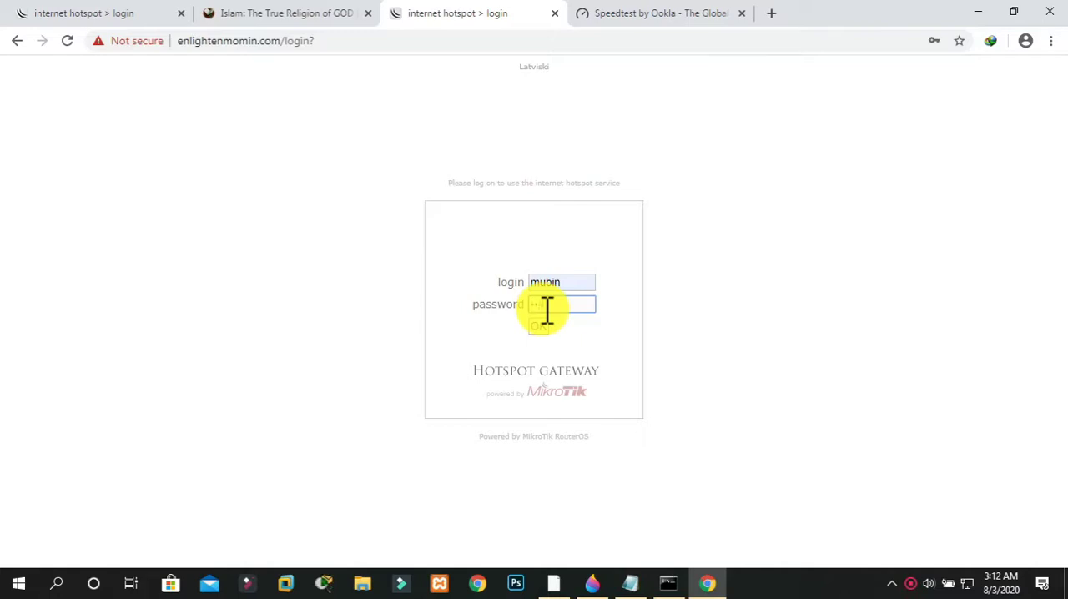
click(536, 328)
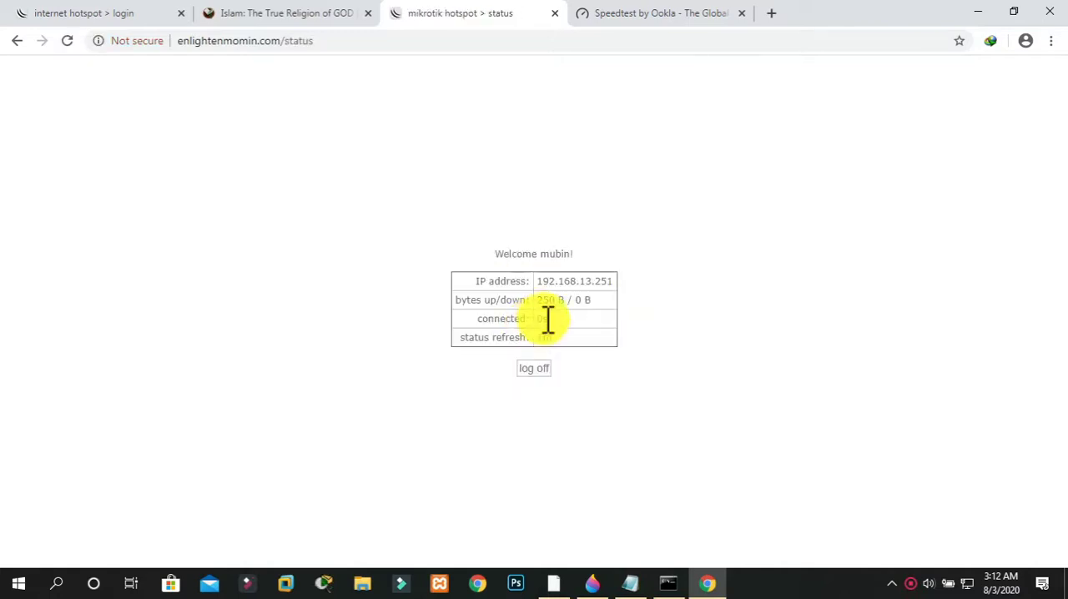
Close the old browser tabs, keeping the hotspot status page, and run a speed test on speedtest.net
click(741, 13)
click(368, 12)
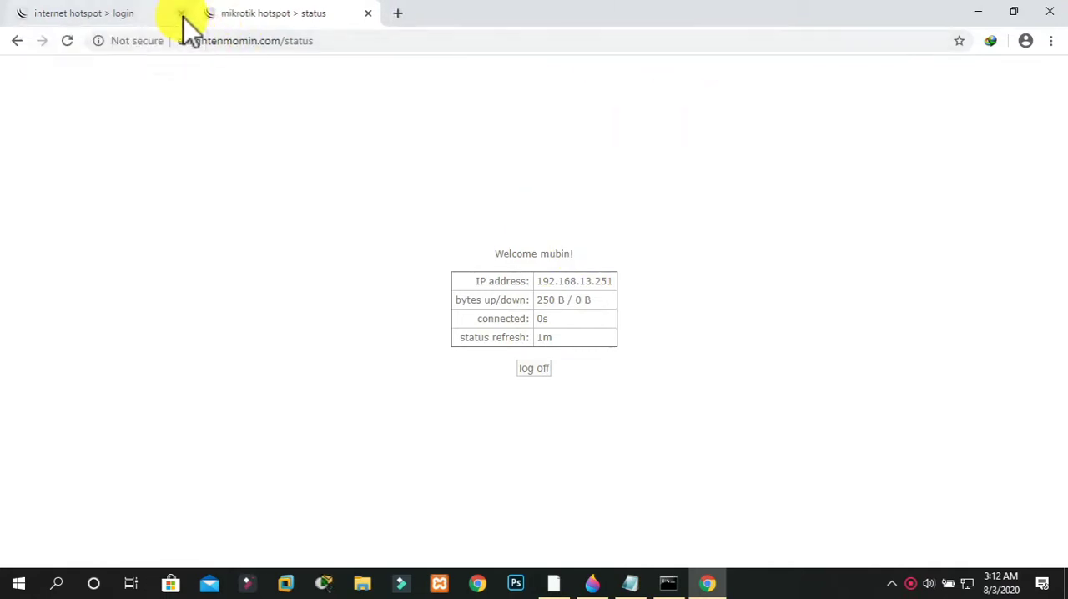
click(181, 13)
click(211, 14)
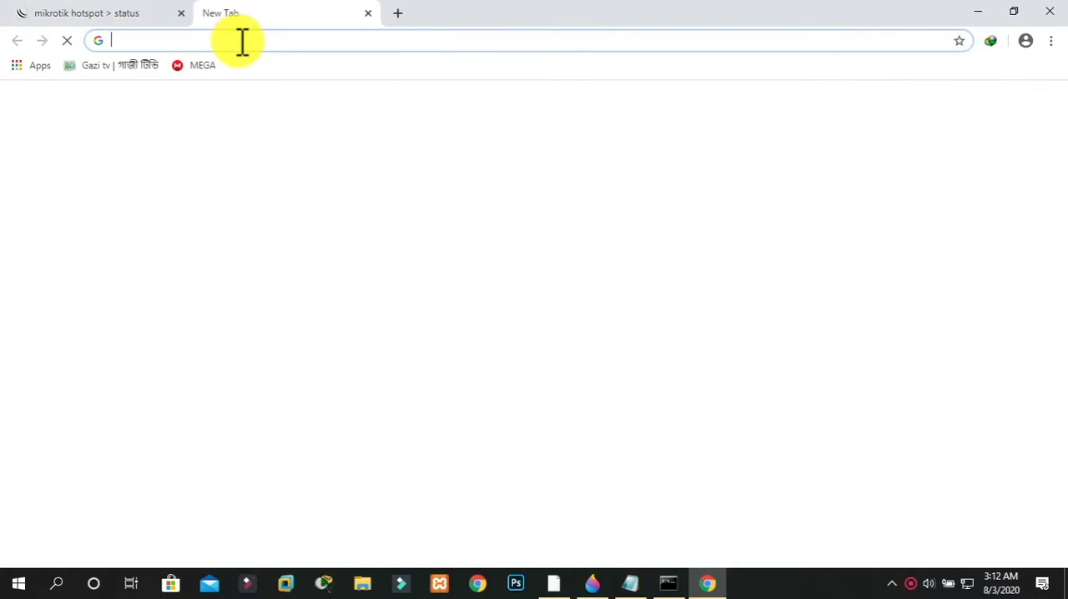
text(spe)
key(Return)
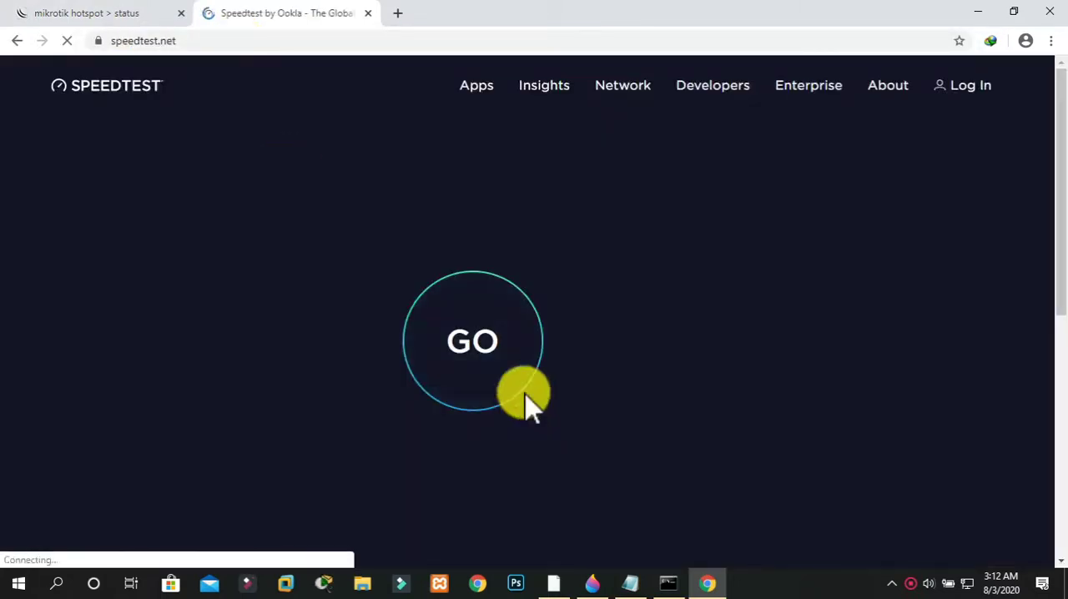
click(493, 334)
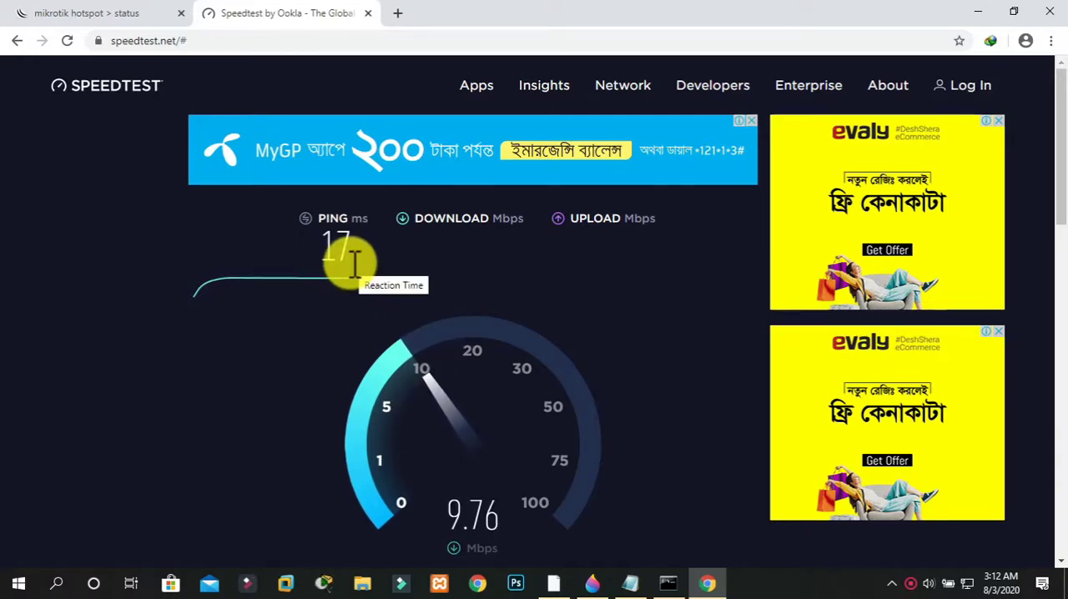
Compare the running speed test with the profile assigned to the logged-in user in the WinBox hotspot users list
click(556, 582)
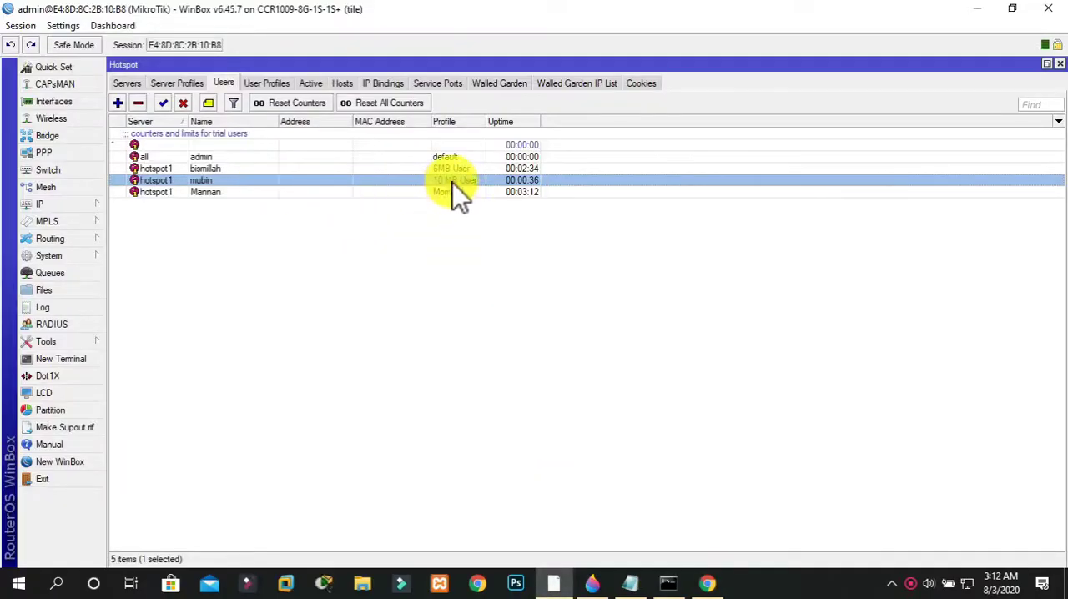
click(554, 582)
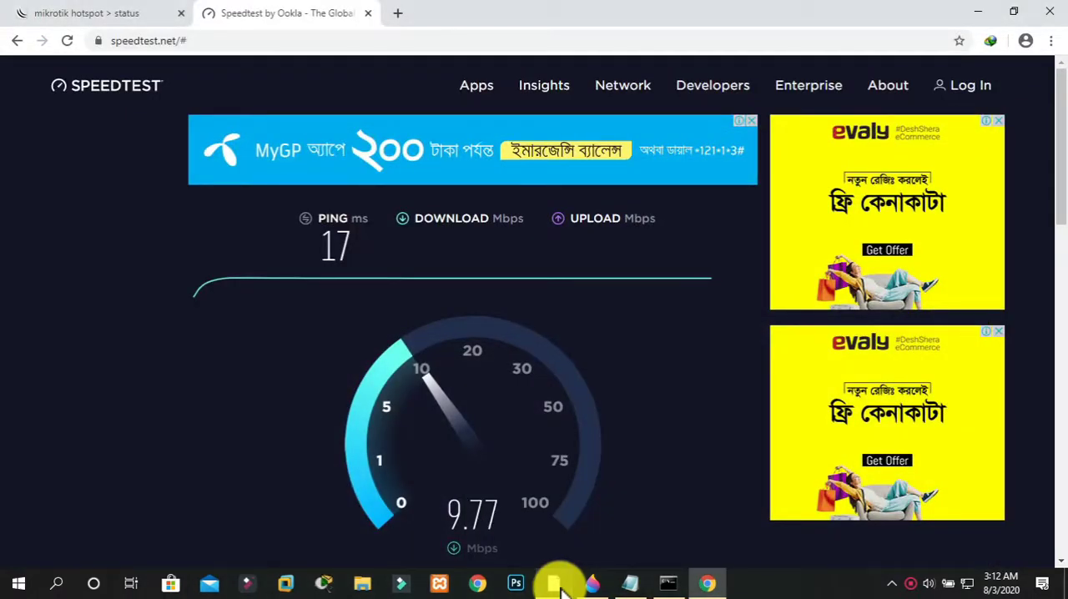
click(556, 583)
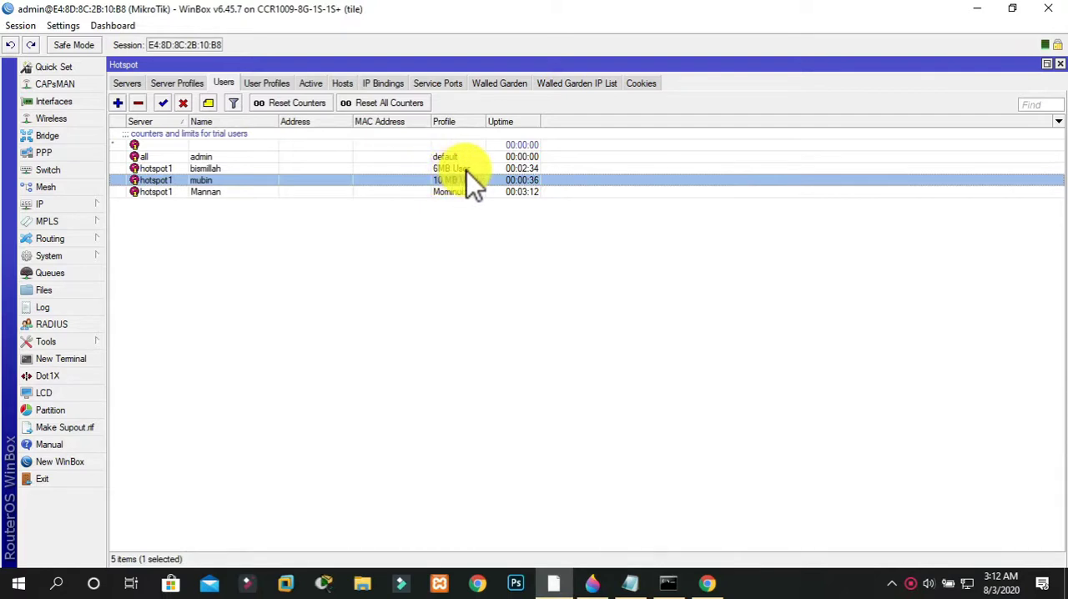
Delete the 10 MB account's login cookie from the hotspot cookies list
click(643, 85)
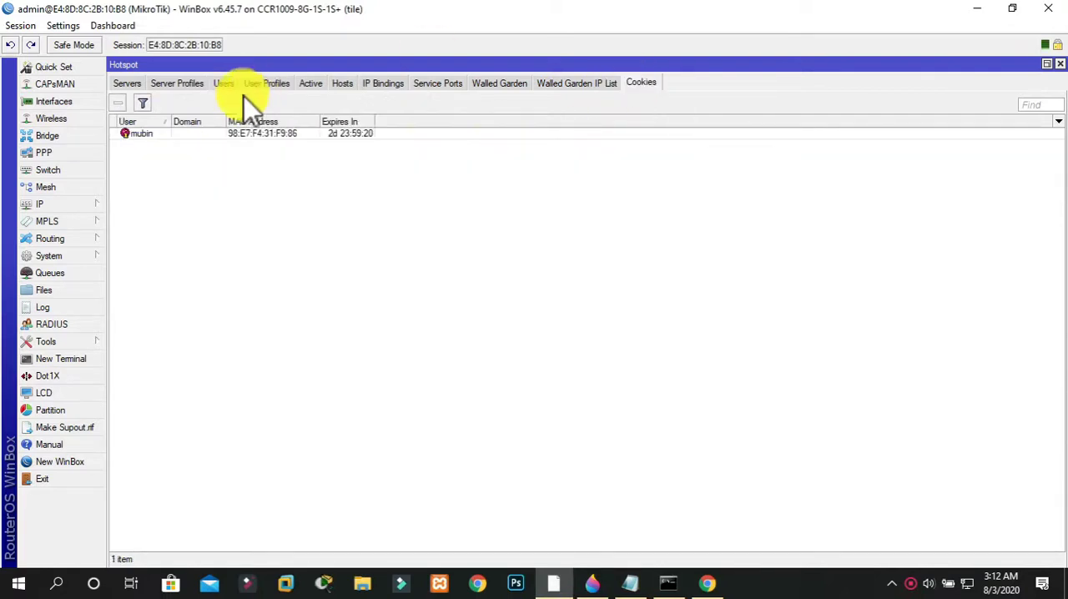
click(202, 135)
click(118, 103)
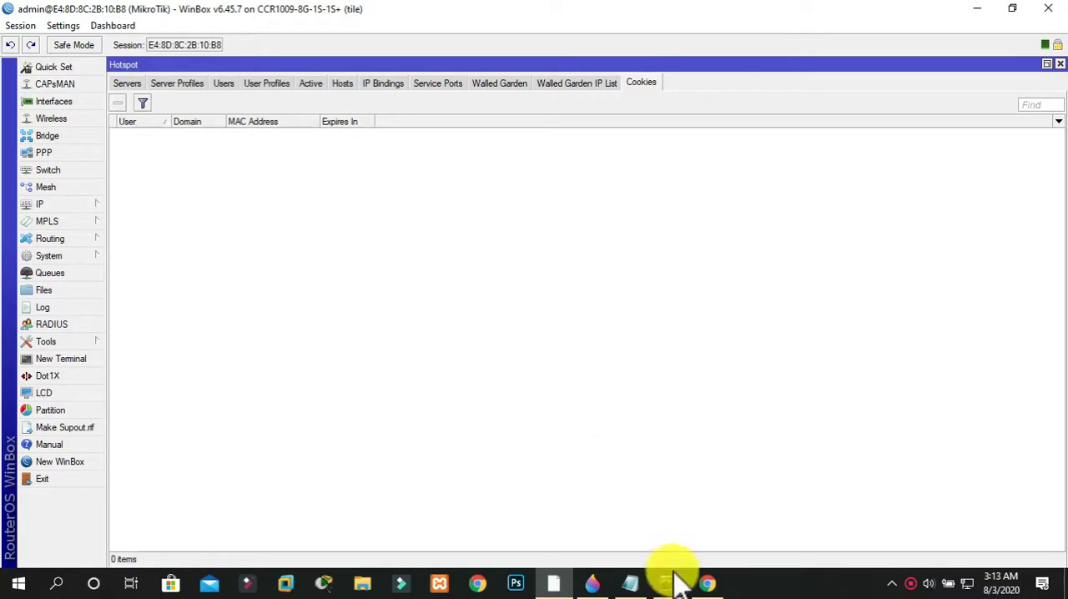
Switch to Chrome, close the speed test, log off the hotspot and log in as bismillah with the account password
click(705, 580)
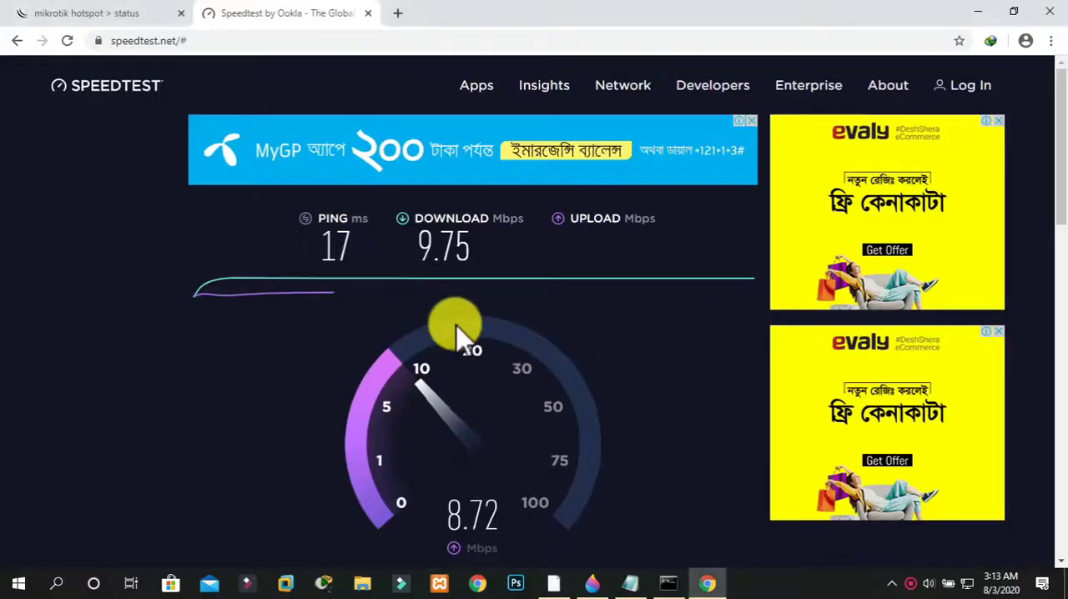
click(368, 14)
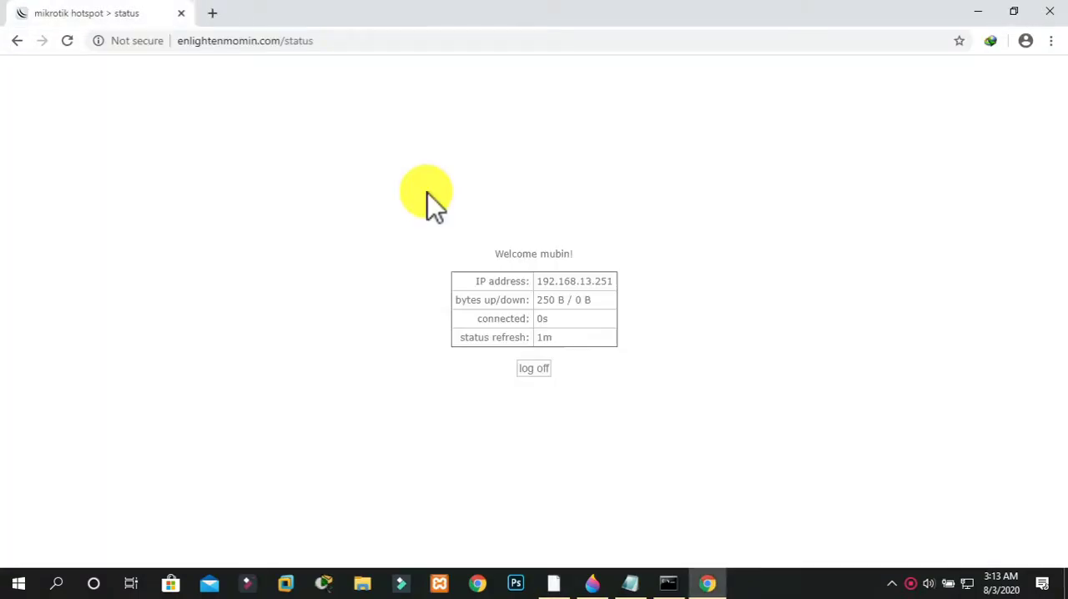
click(534, 368)
click(549, 368)
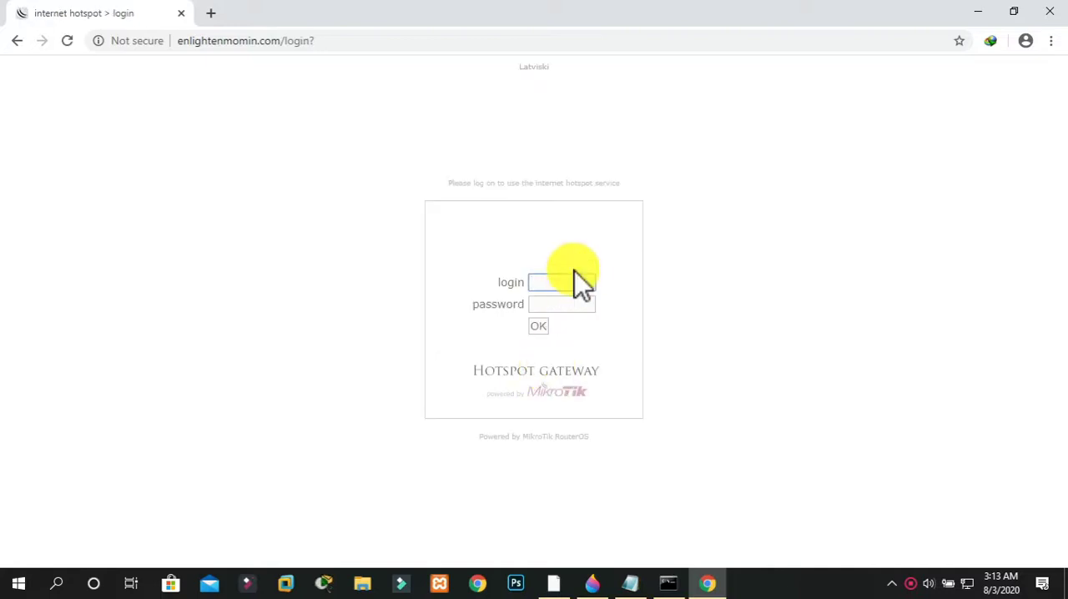
text(bismillah)
click(568, 304)
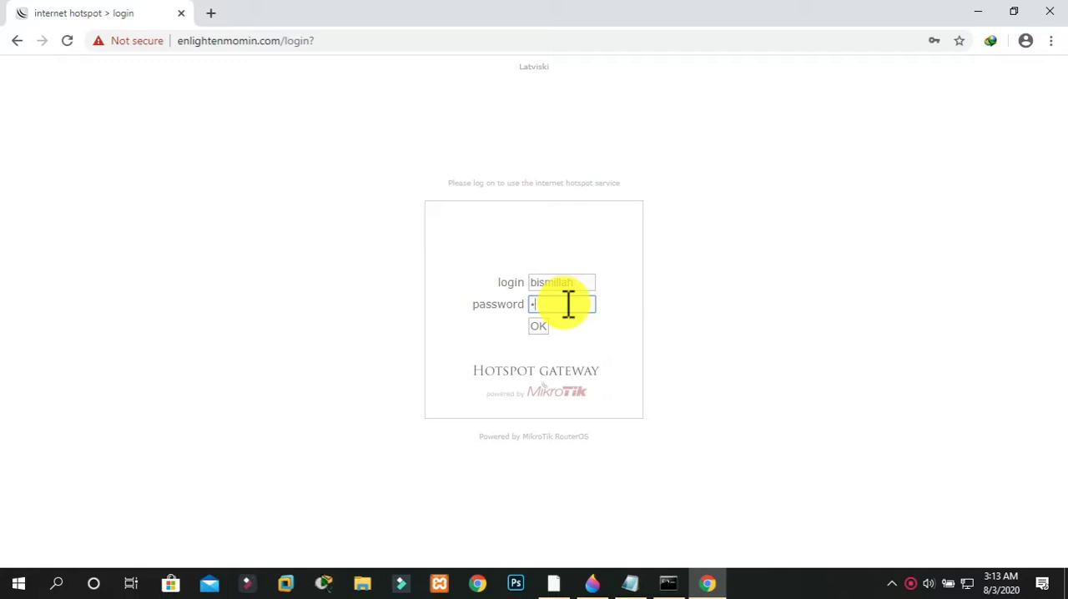
click(538, 325)
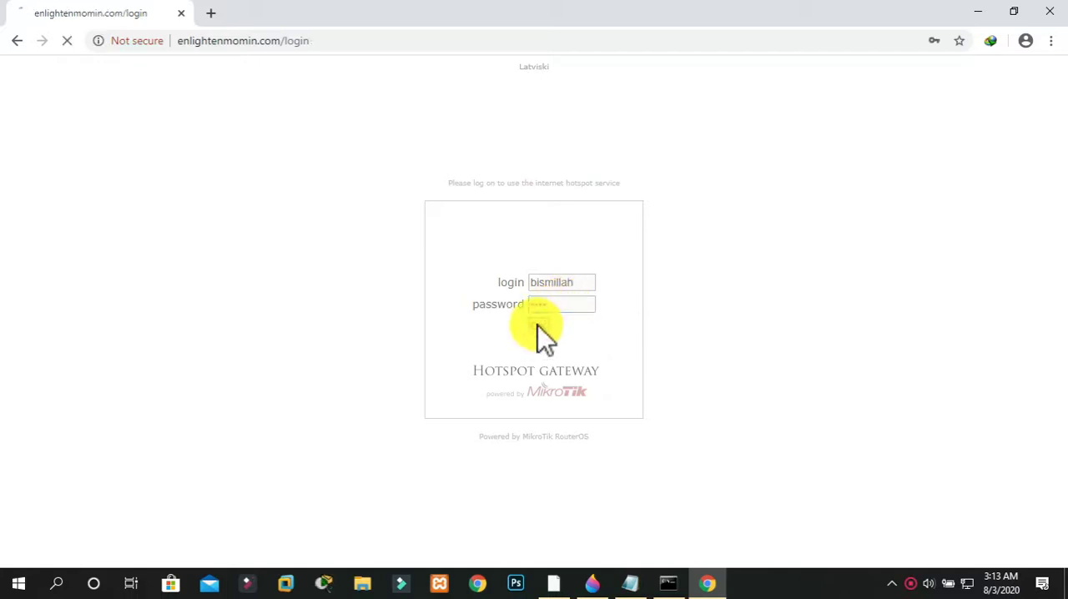
Open speedtest.net in a new browser tab and run a speed test for the bismillah login
click(217, 14)
text(speedtest.net)
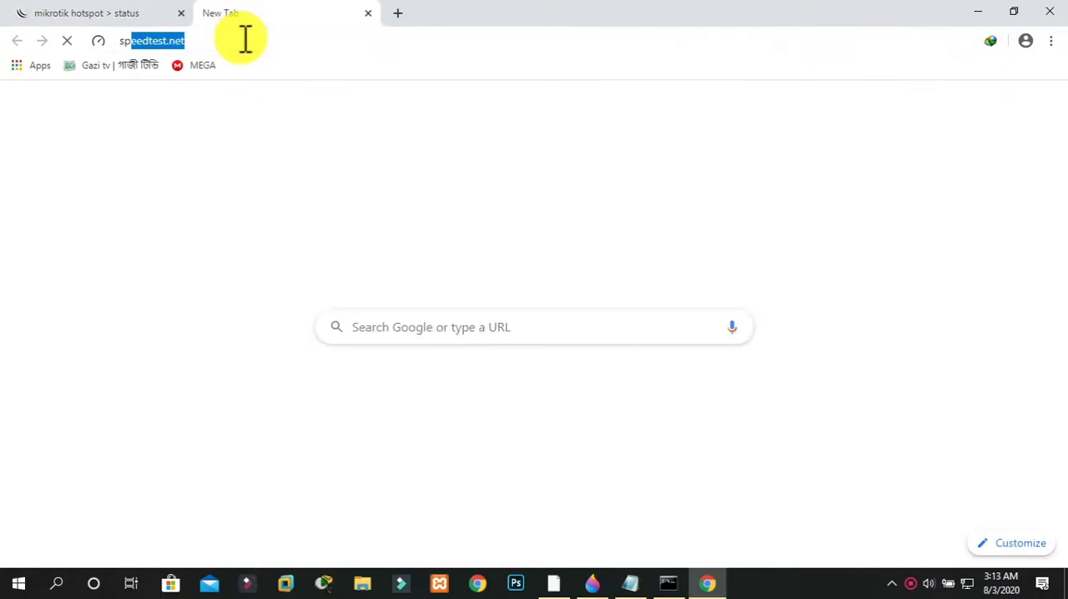
key(Return)
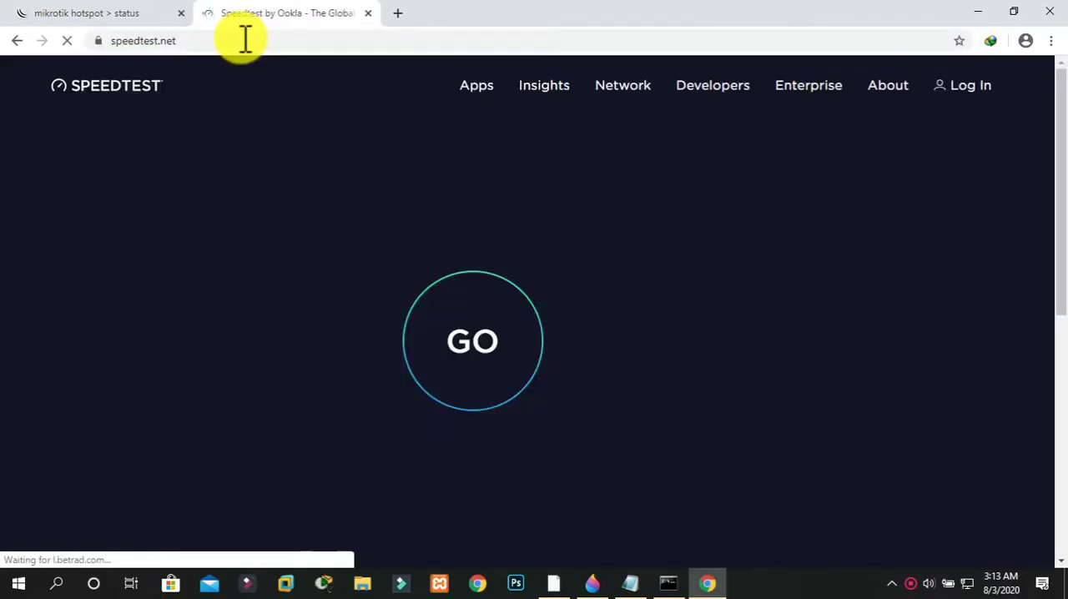
click(472, 346)
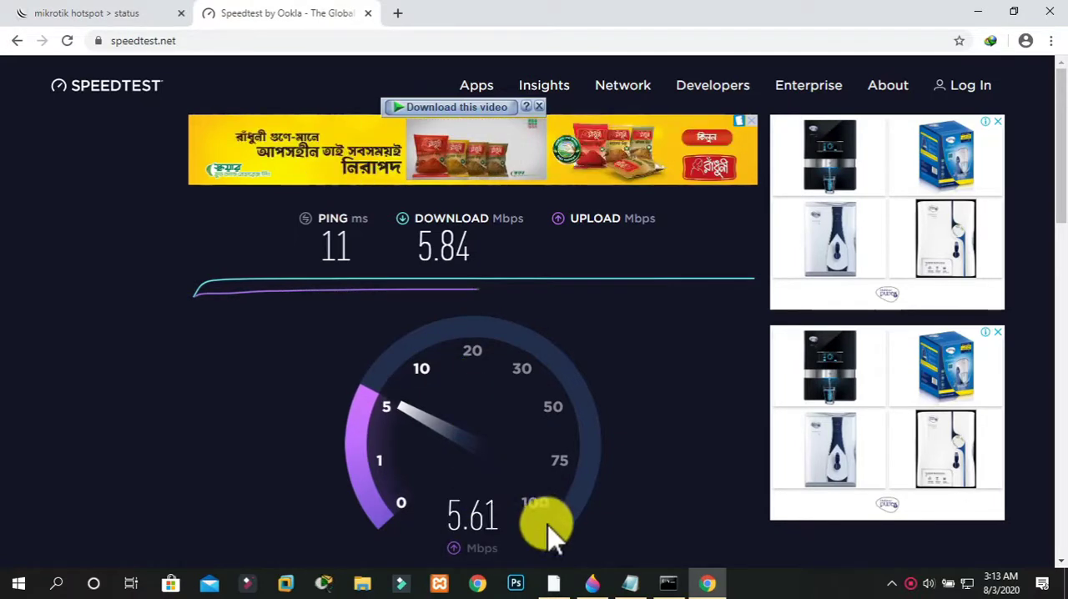
Switch to WinBox and check the hotspot cookies and the profile assigned to each hotspot user
click(553, 583)
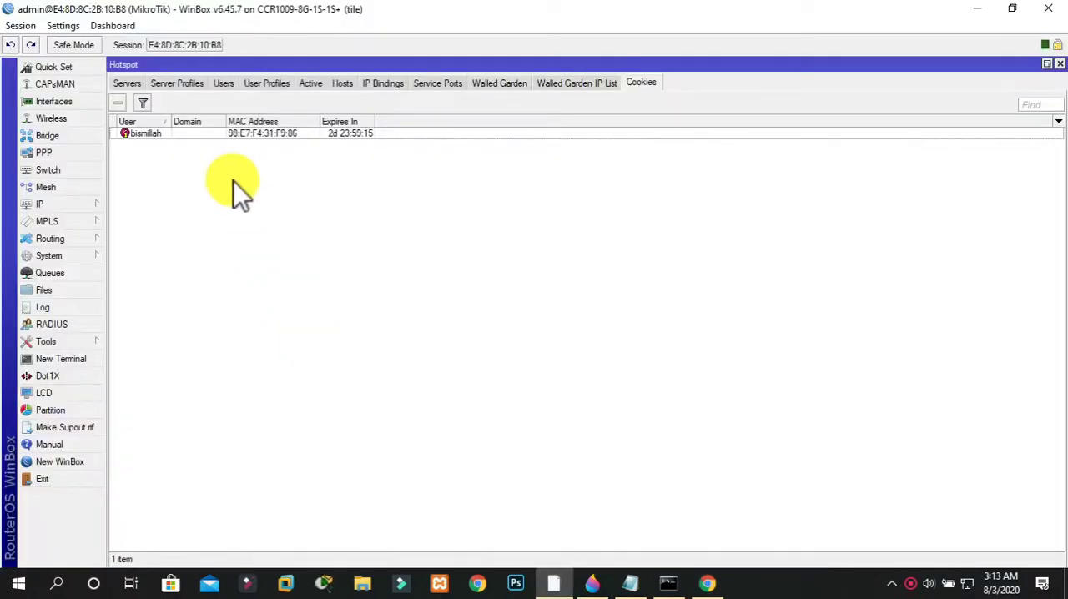
click(222, 82)
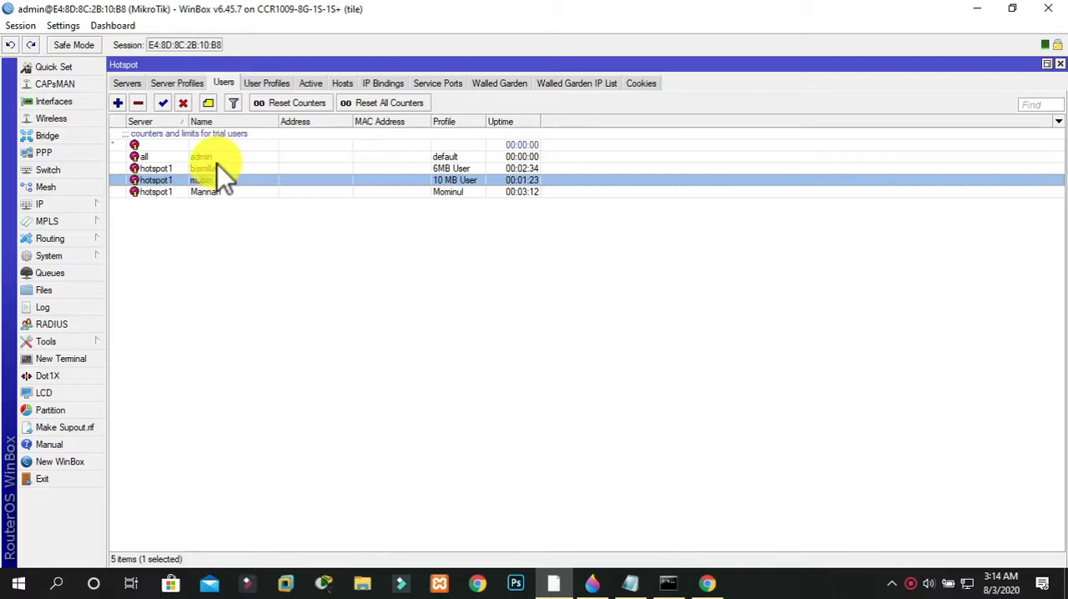
click(221, 191)
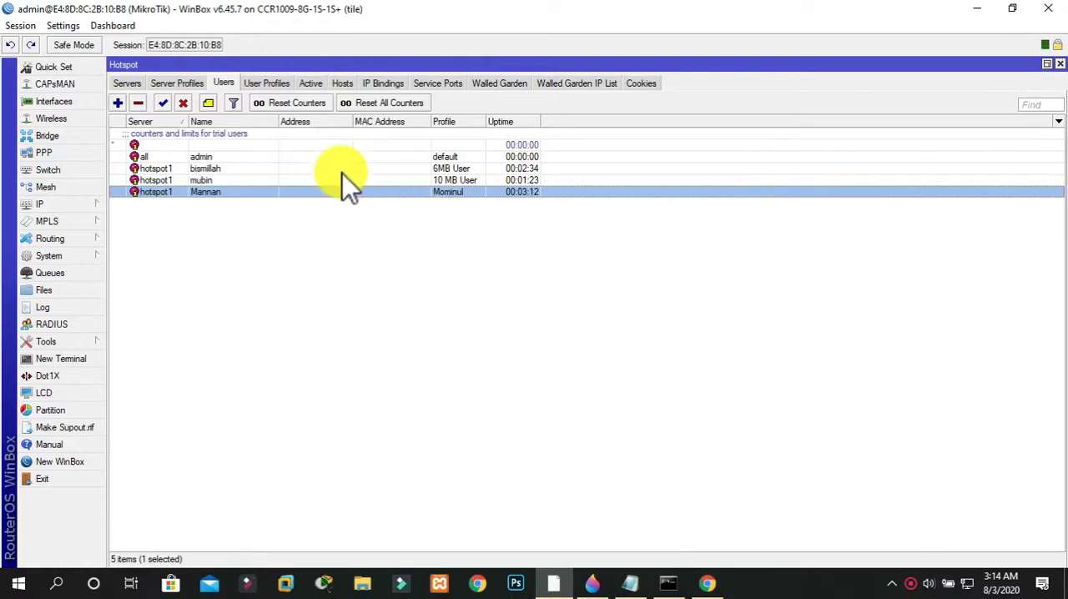
Open the 10 MB User hotspot profile to examine its address pool, shared users and rate limit
click(268, 84)
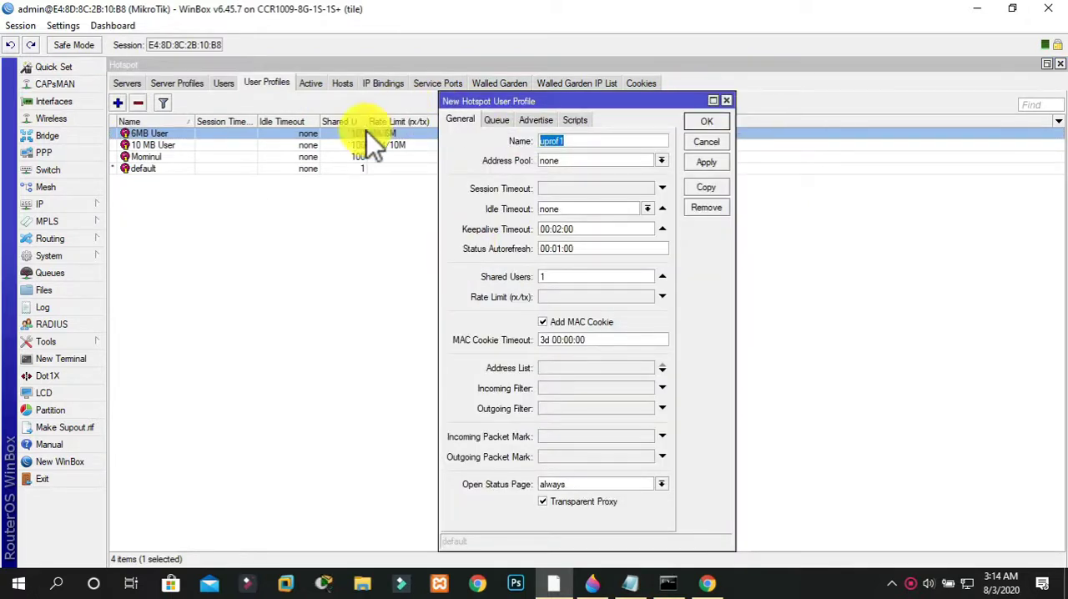
click(726, 101)
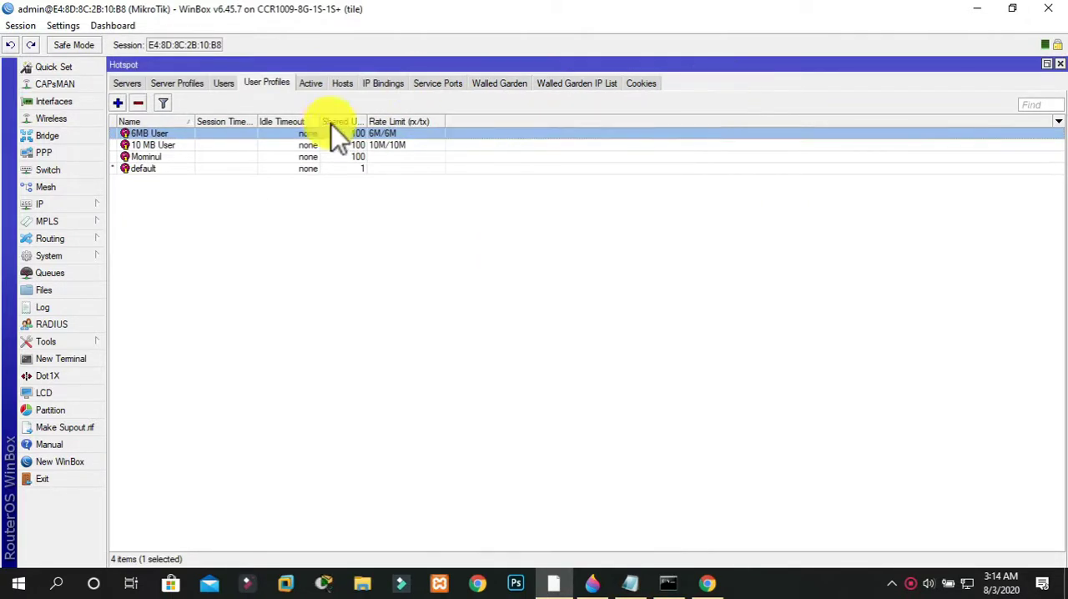
double_click(309, 144)
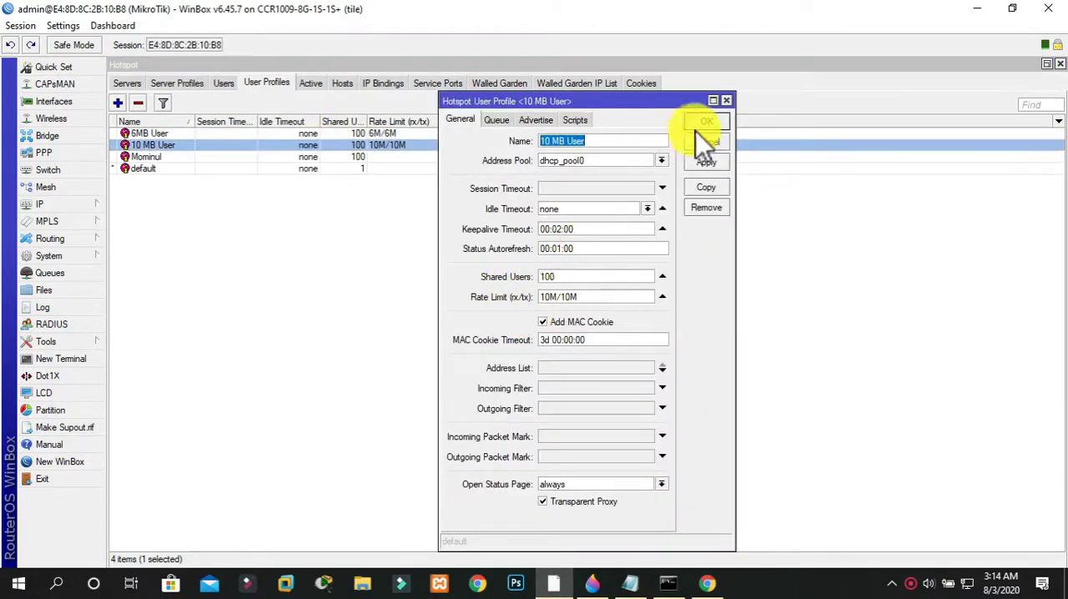
Close the hotspot profile and open the ether7 DHCP SERVICE interface to examine its available ARP modes
click(727, 101)
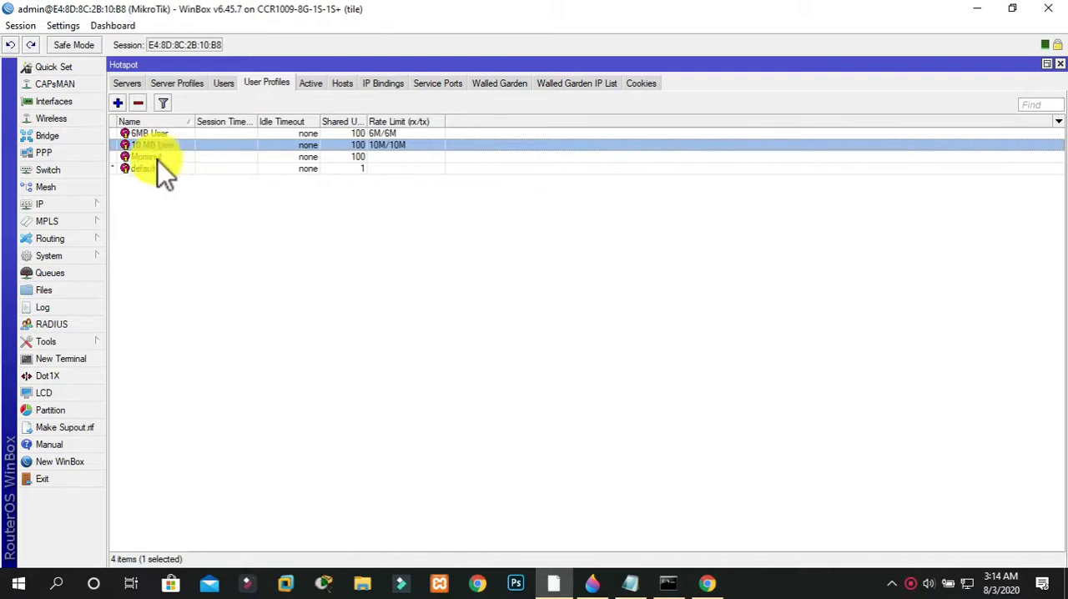
click(55, 102)
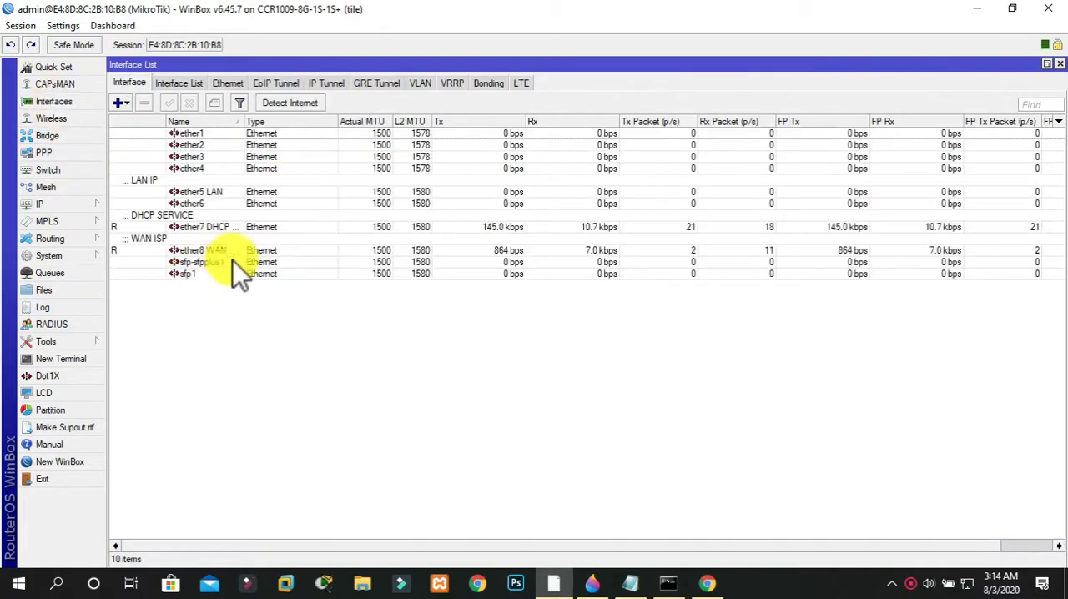
double_click(190, 226)
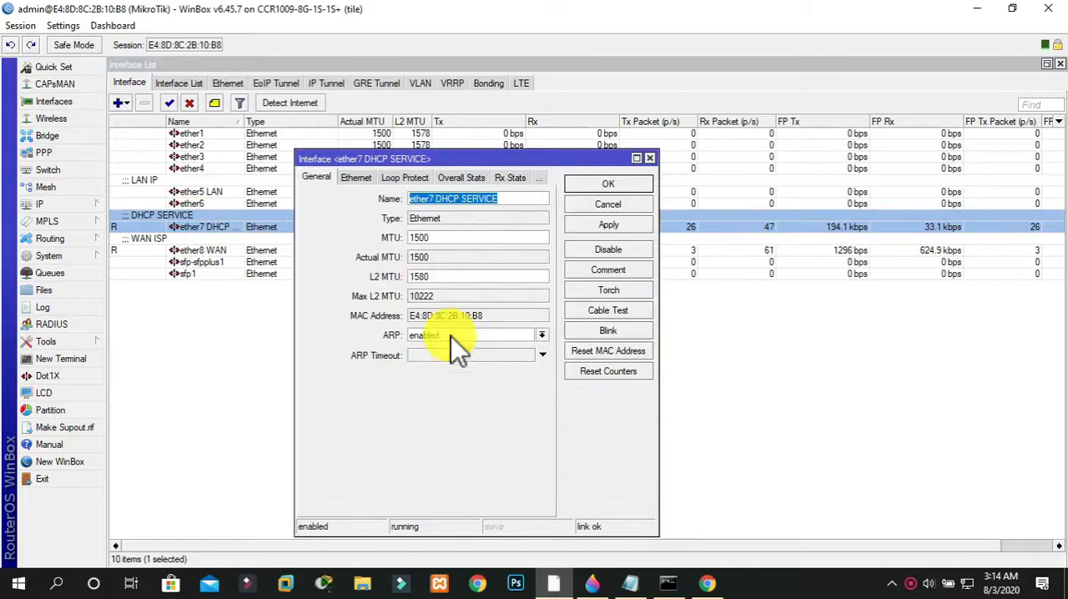
click(451, 335)
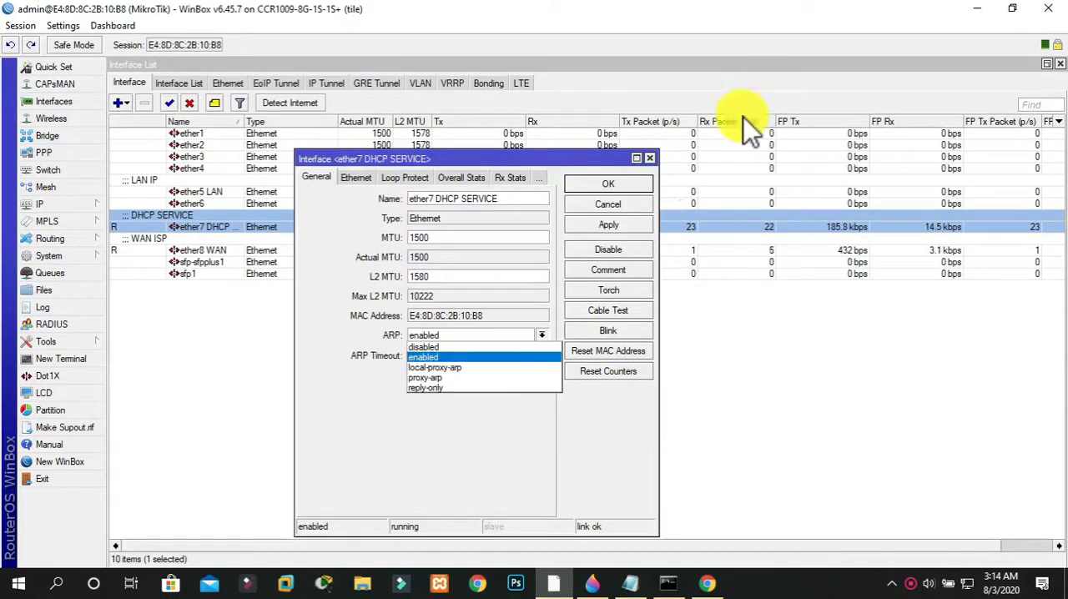
click(652, 160)
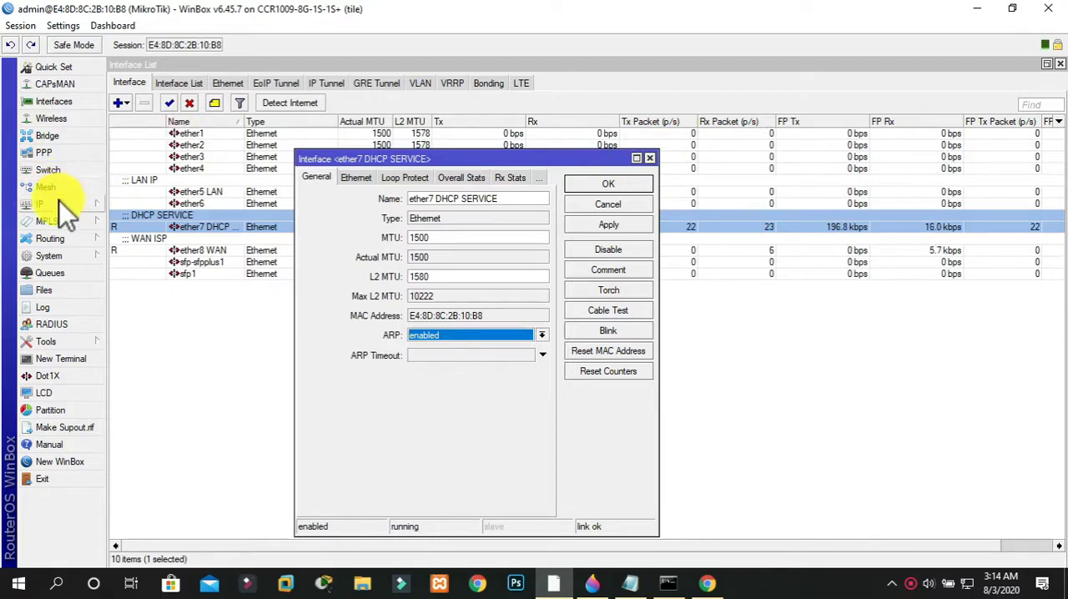
Start a new hotspot IP binding and enter 192.168.13.250 as its MAC address
click(60, 203)
click(140, 302)
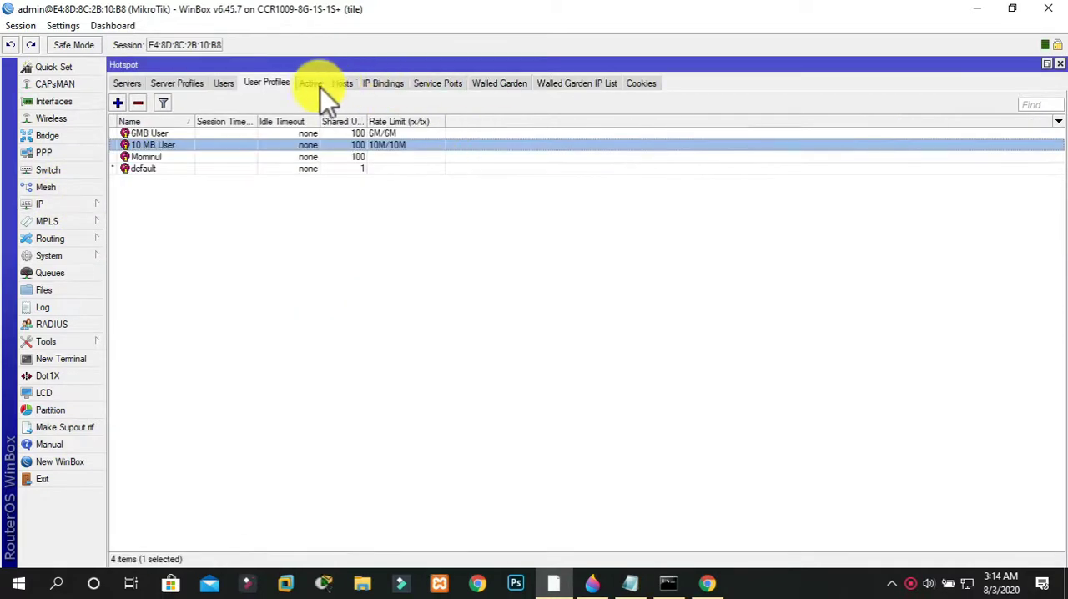
click(369, 85)
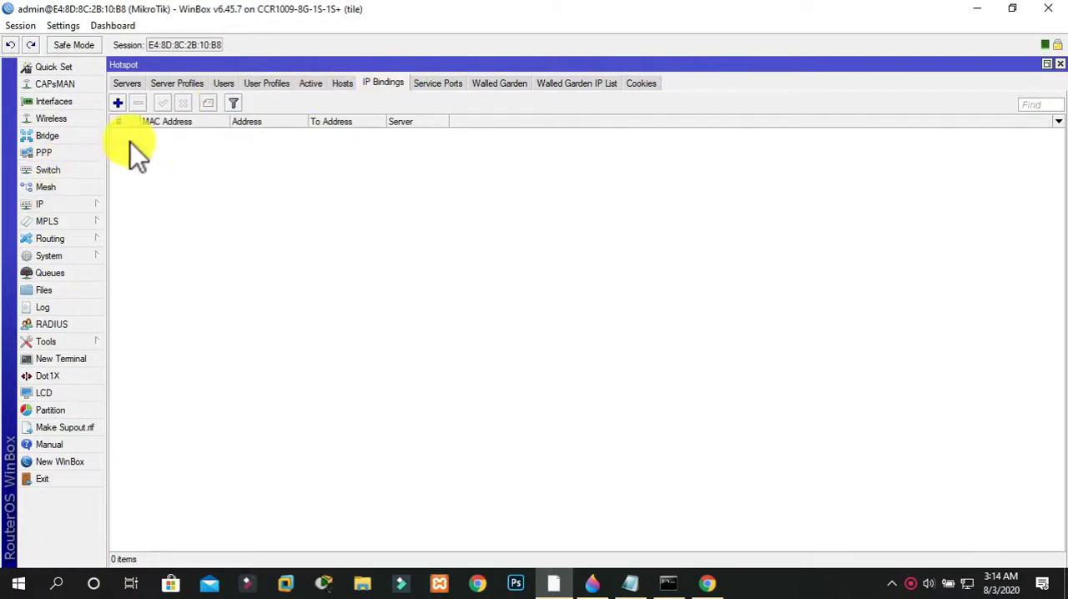
click(118, 103)
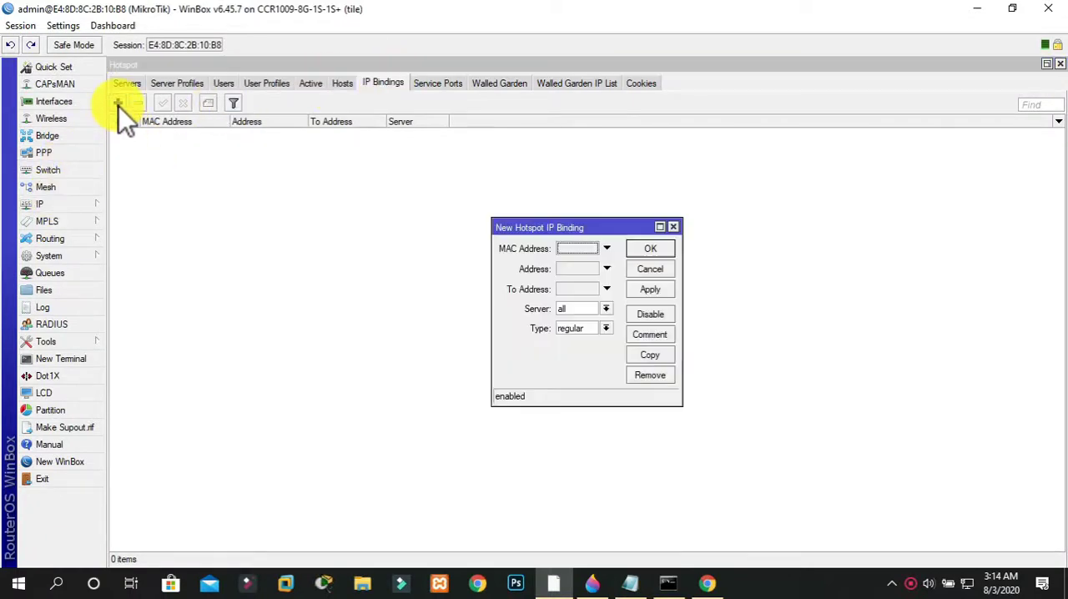
click(574, 247)
text(19)
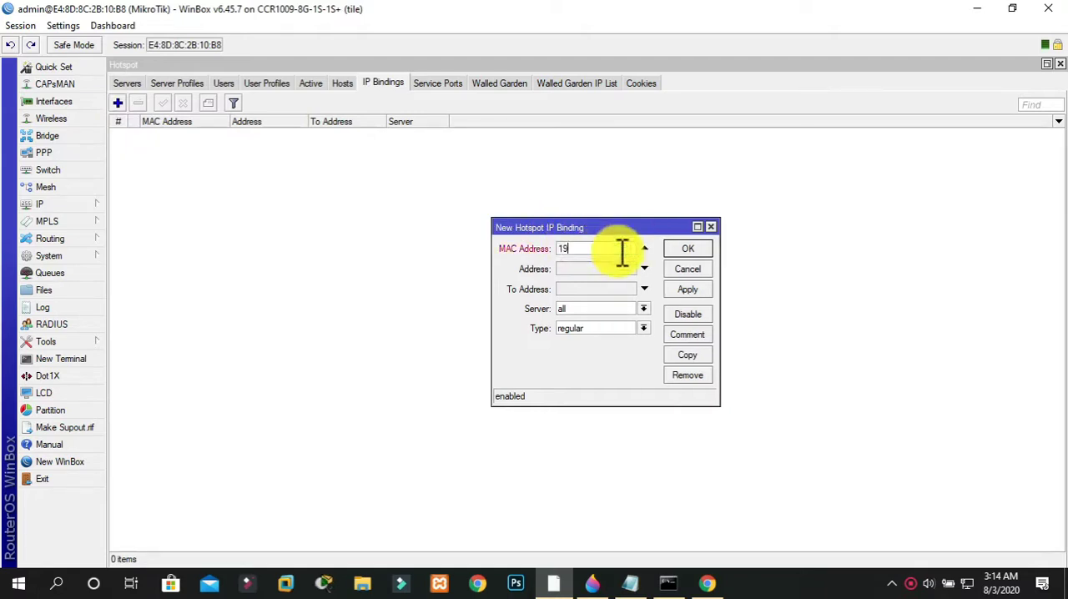
text(2.168.10)
text(3)
text(.2)
text(5)
text(0)
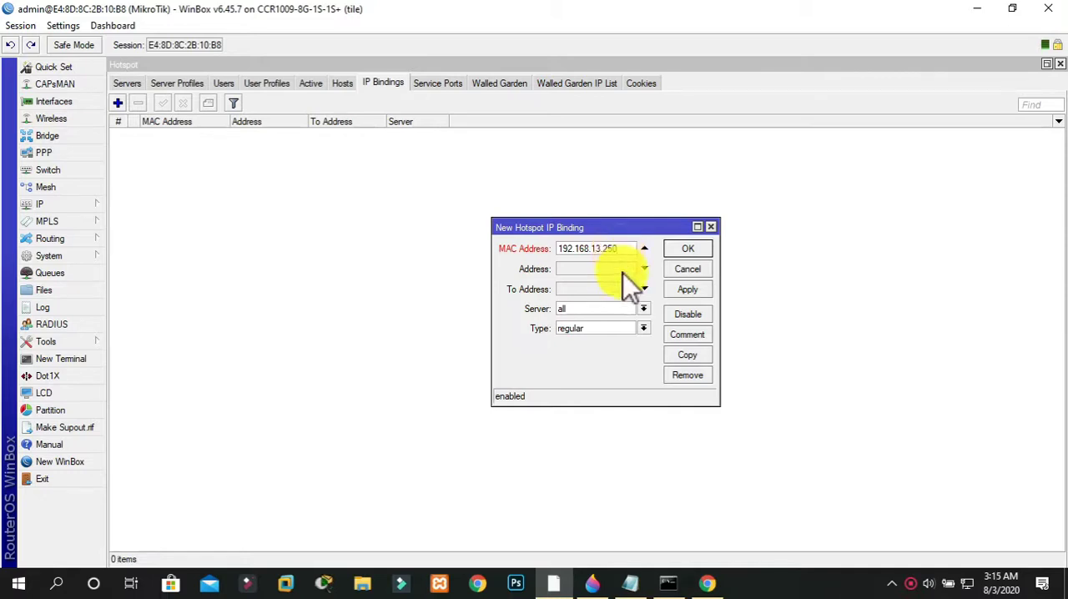
Try to apply the IP binding with 45e1abc34e66 as its address, and close the binding unsaved
click(625, 267)
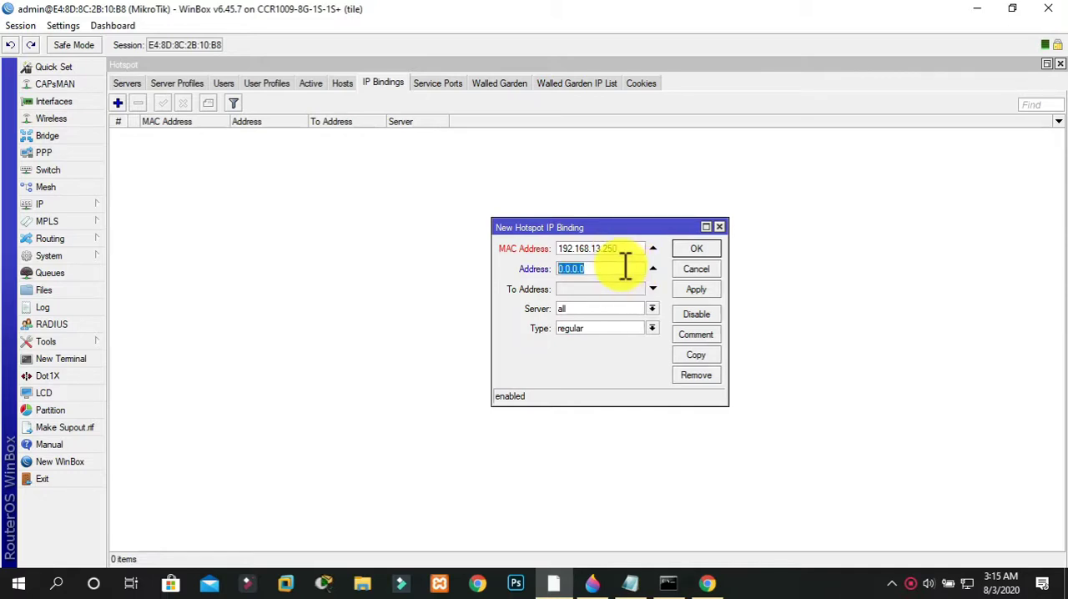
text(45)
text(f)
text(e1)
text(abc)
text(34e)
text(66)
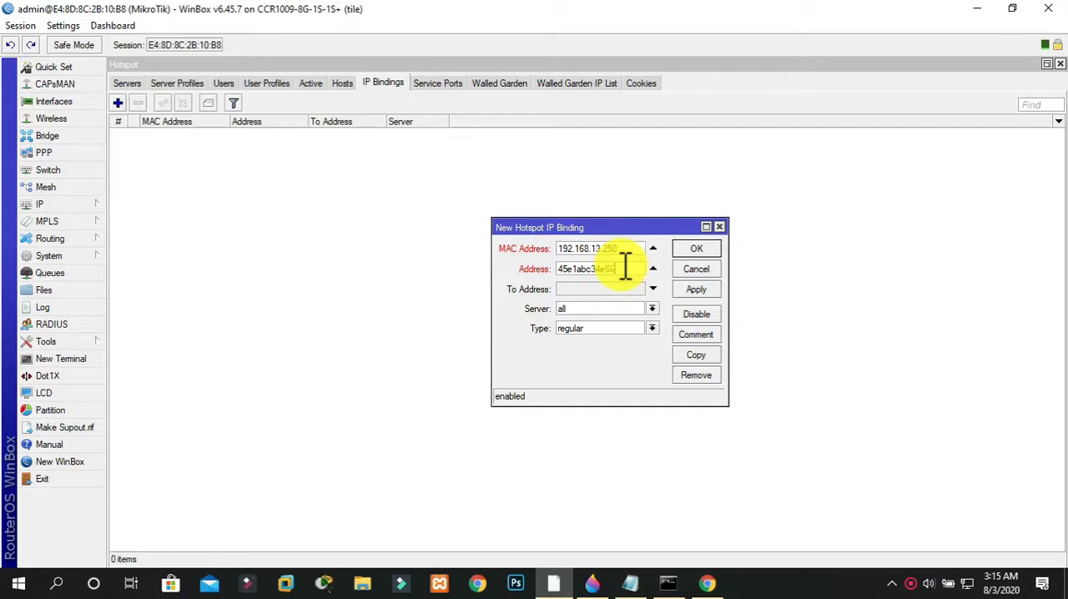
click(694, 289)
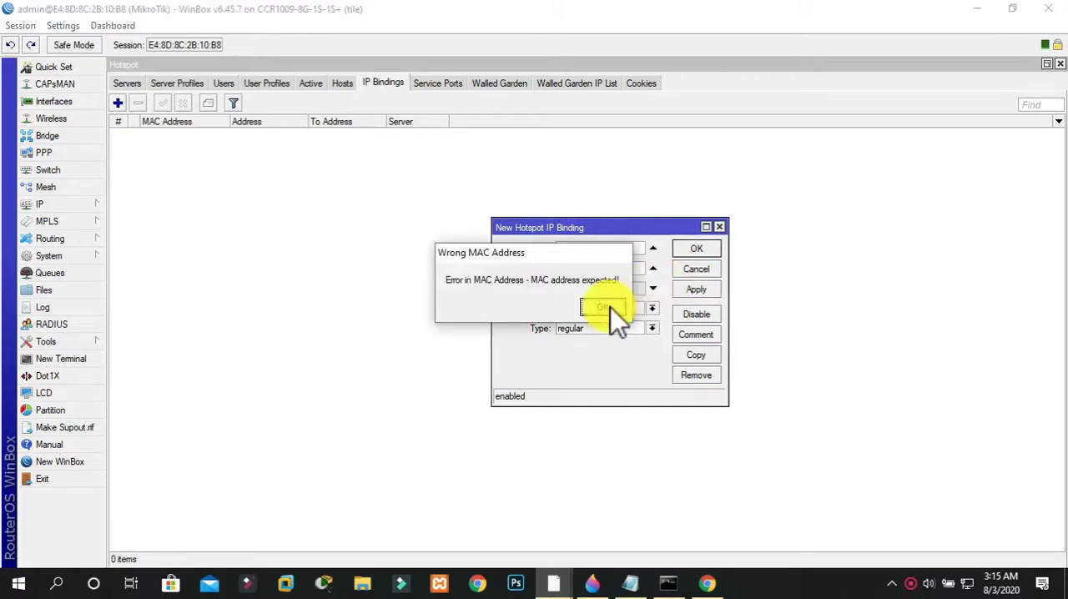
click(610, 308)
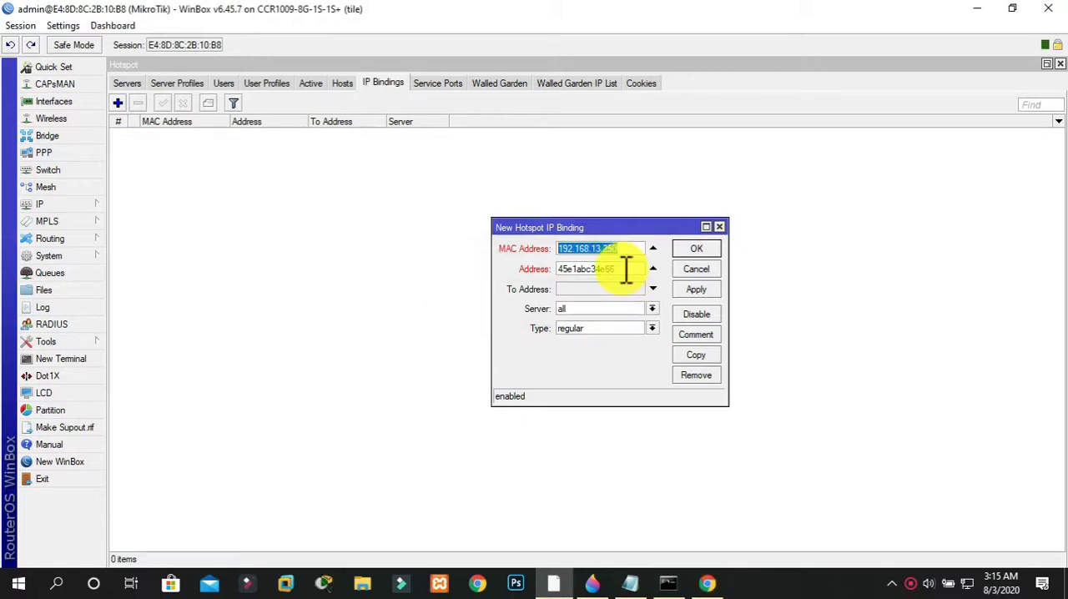
drag(625, 268, 544, 278)
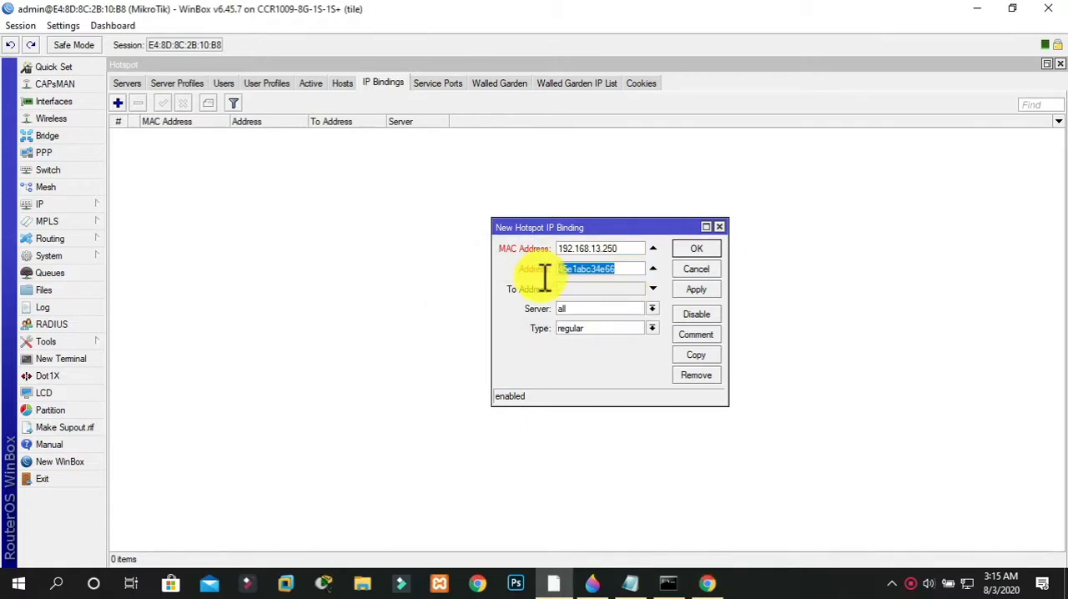
click(719, 227)
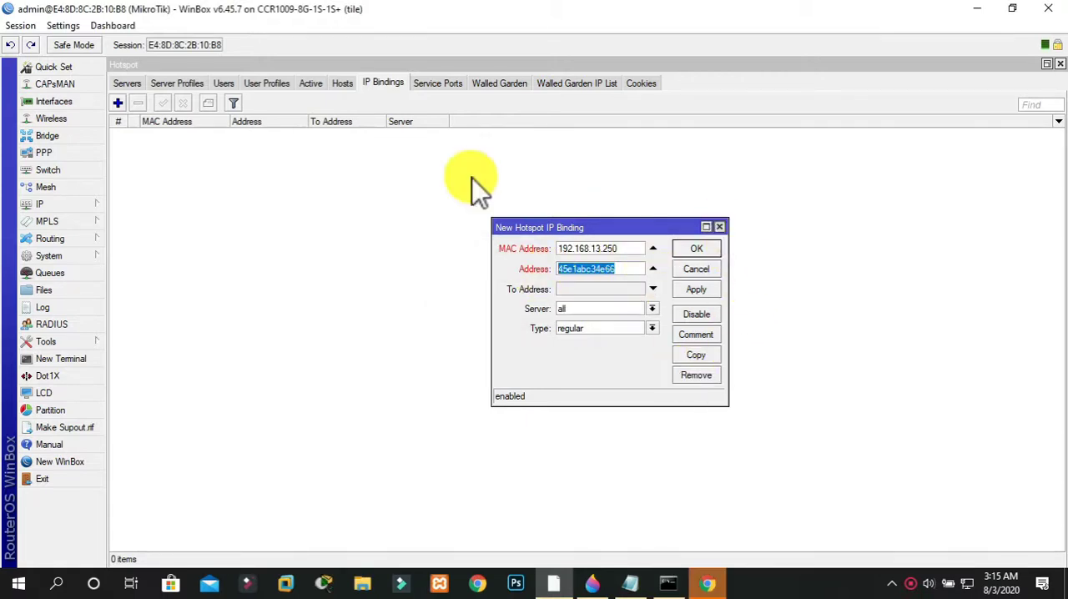
Set the ARP mode of the ether7 DHCP SERVICE interface to reply-only and reconnect to the router
click(58, 107)
click(259, 206)
click(259, 226)
double_click(260, 226)
click(462, 336)
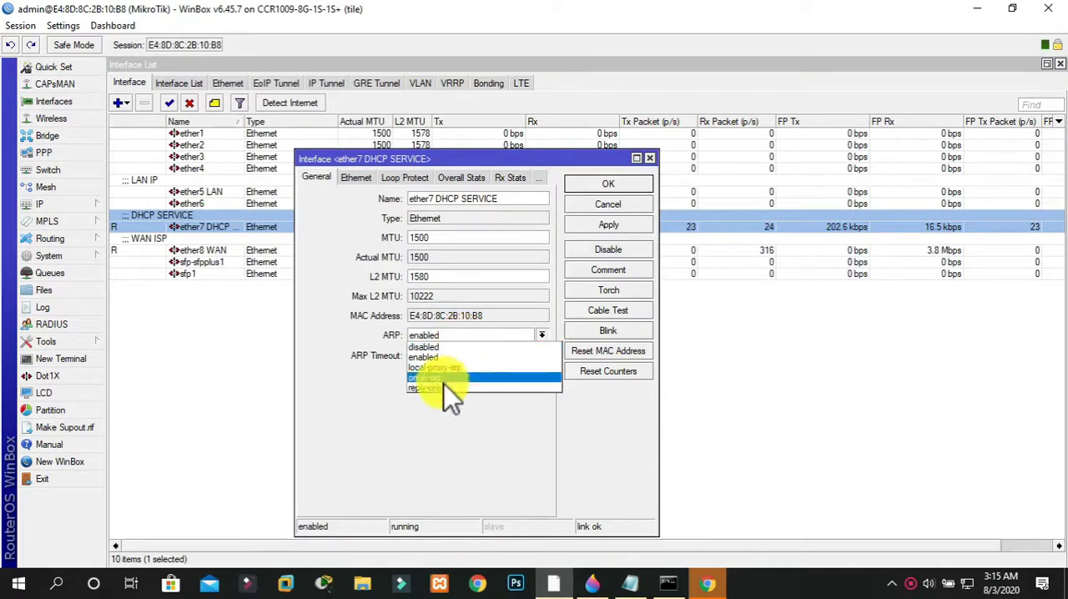
click(550, 312)
click(608, 185)
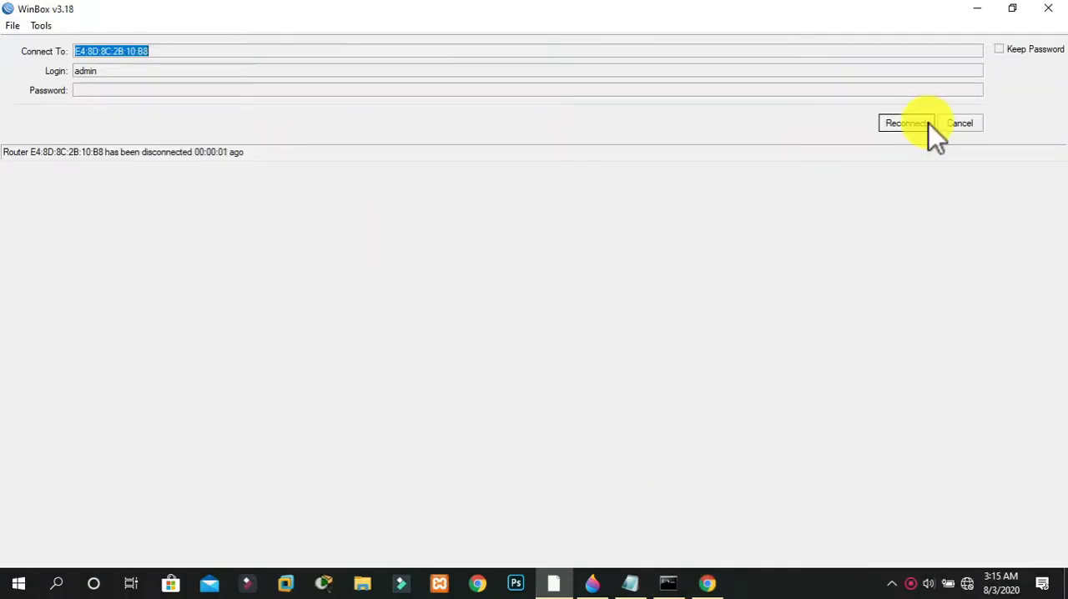
click(925, 123)
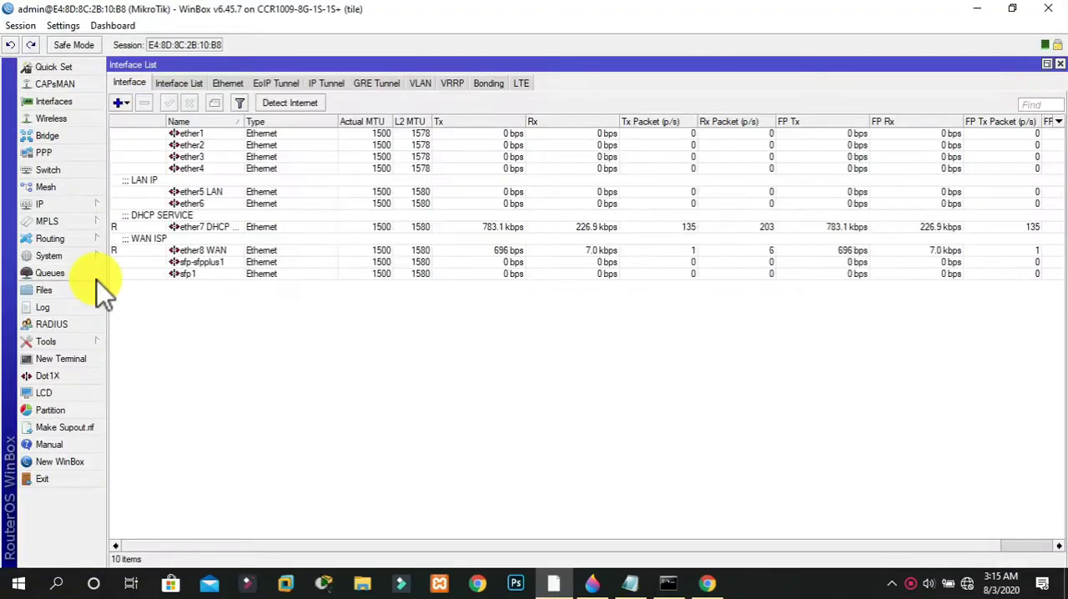
click(64, 206)
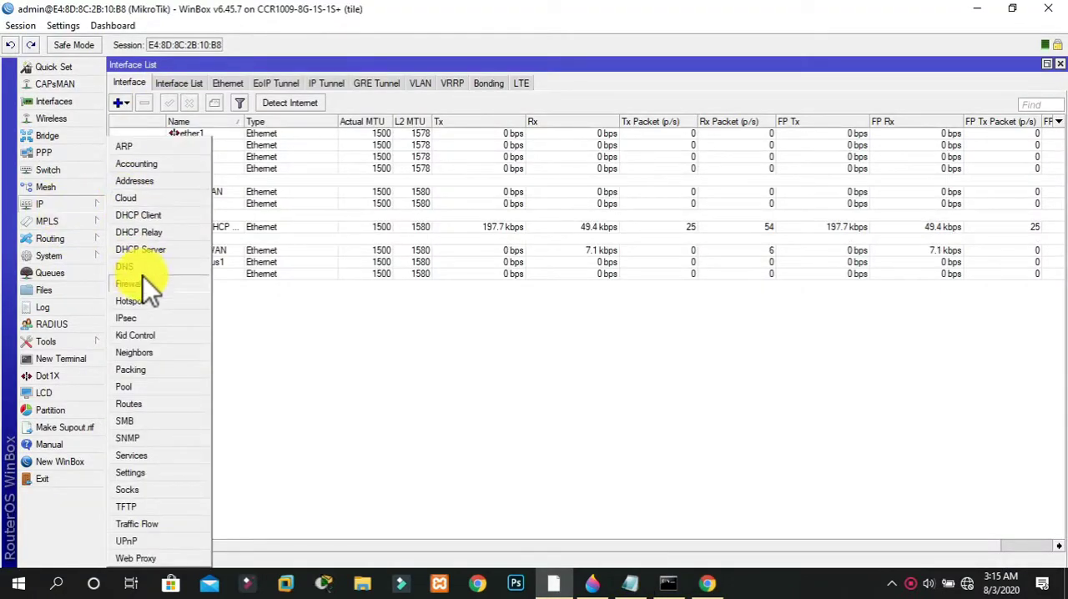
click(144, 301)
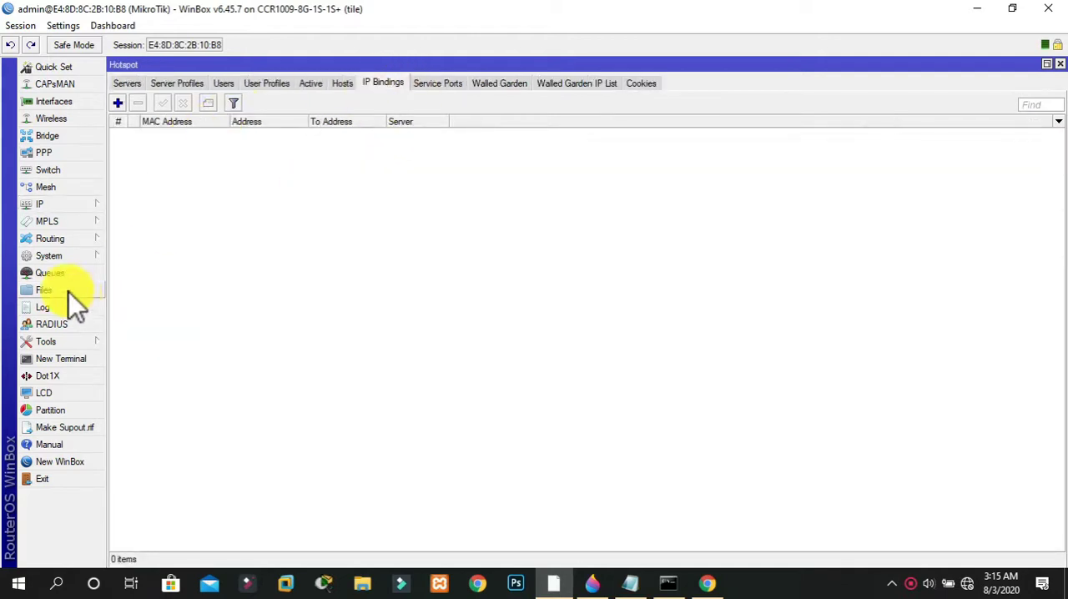
click(45, 206)
click(44, 342)
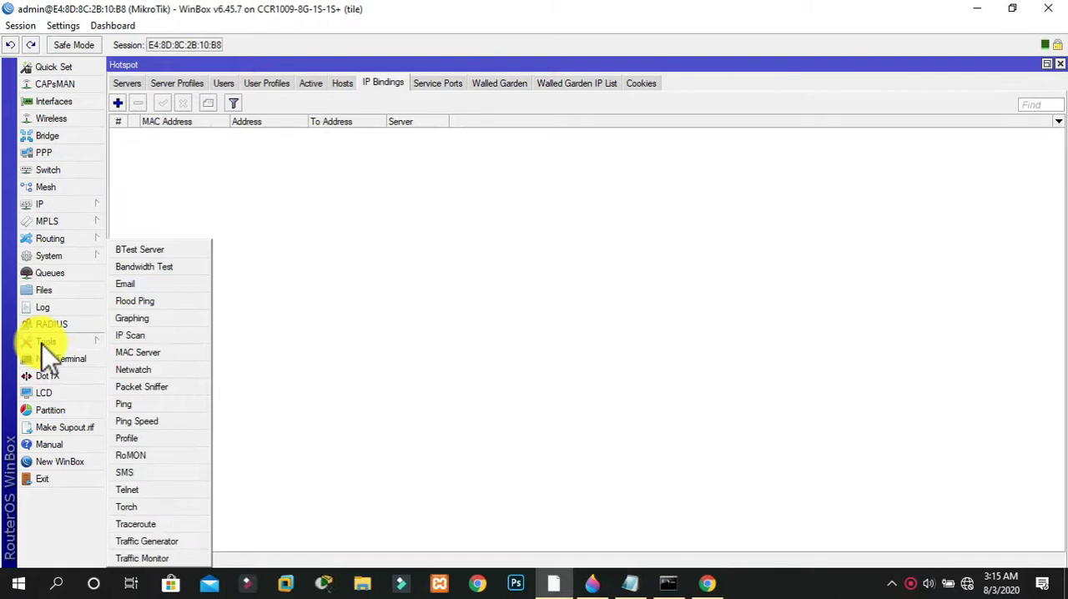
click(131, 335)
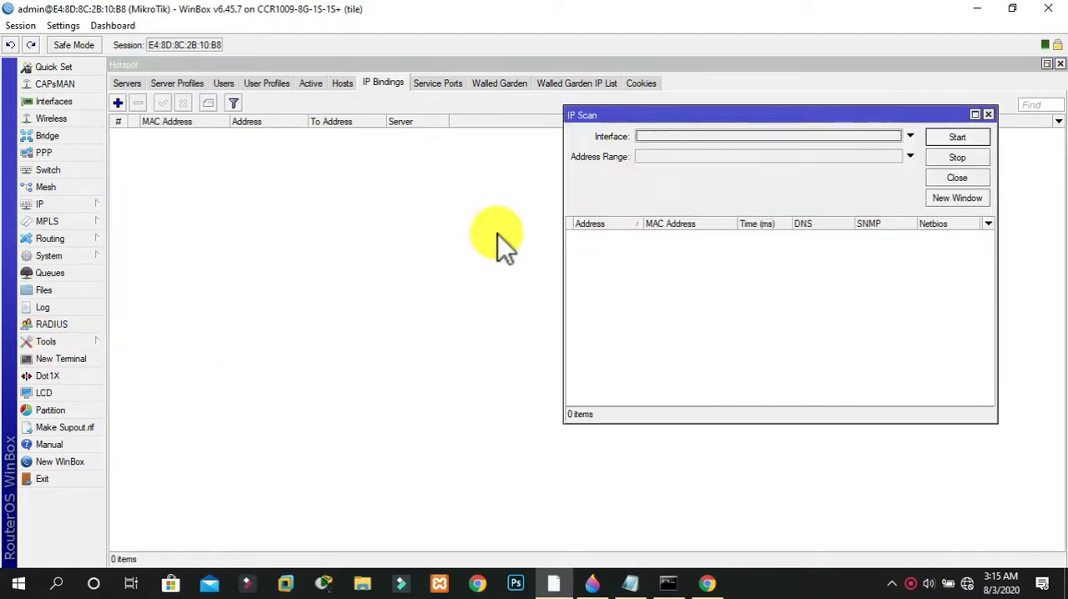
click(679, 140)
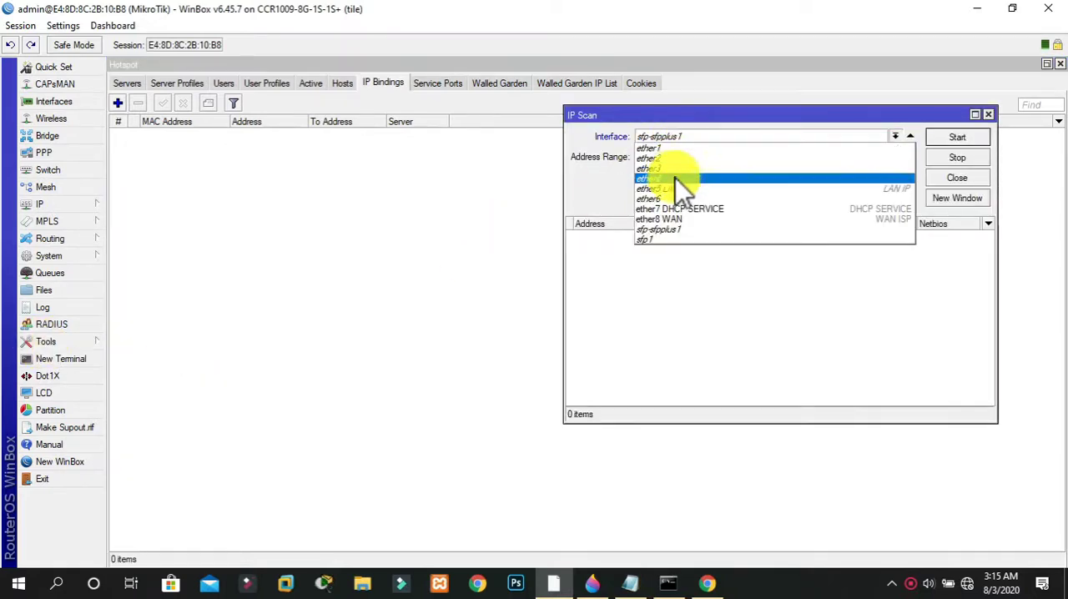
click(676, 208)
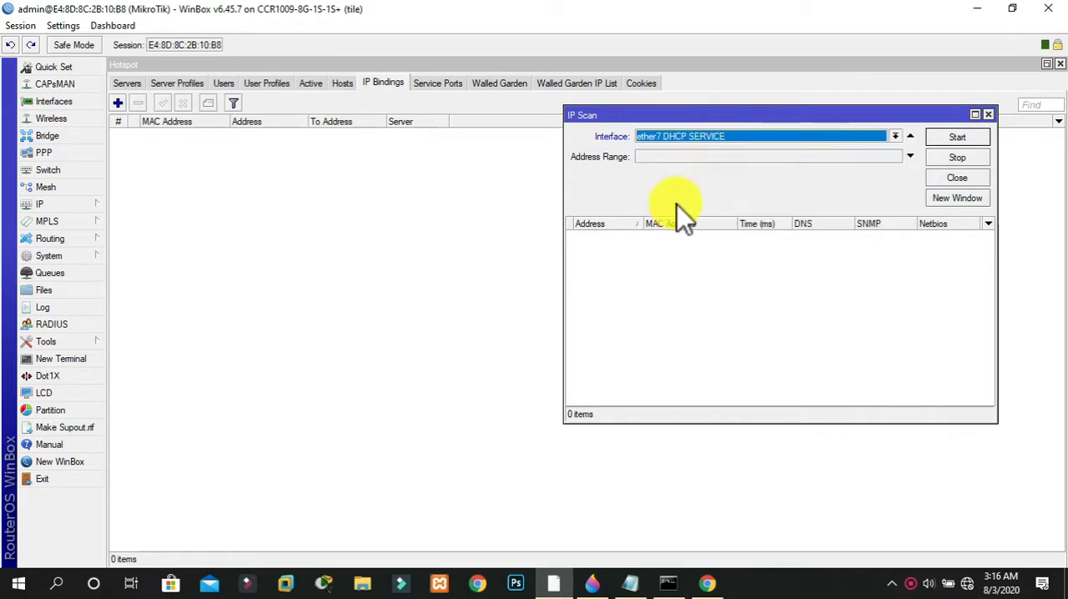
click(659, 158)
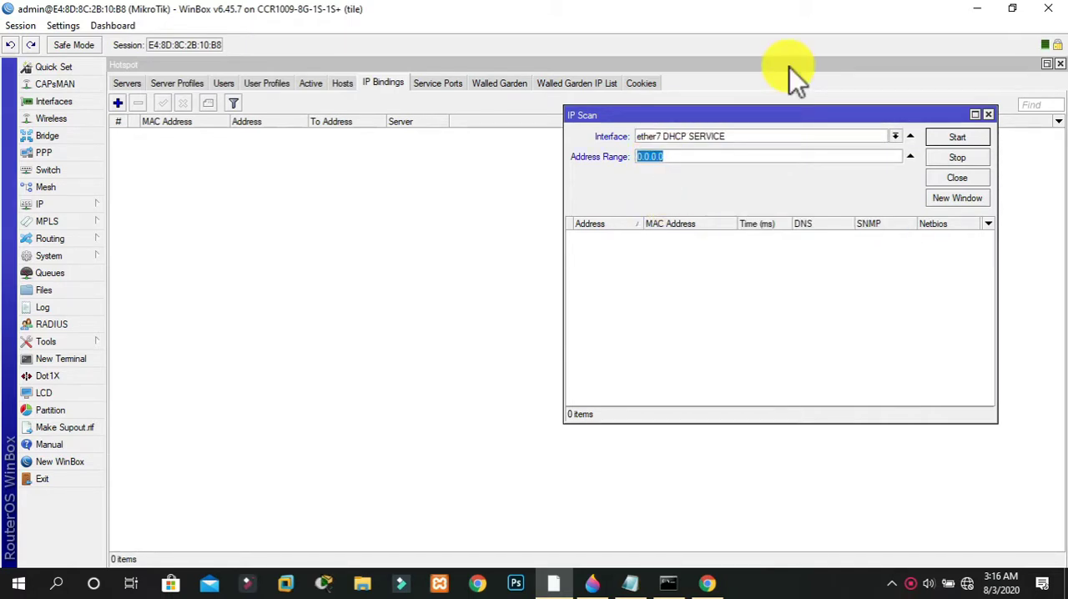
click(988, 114)
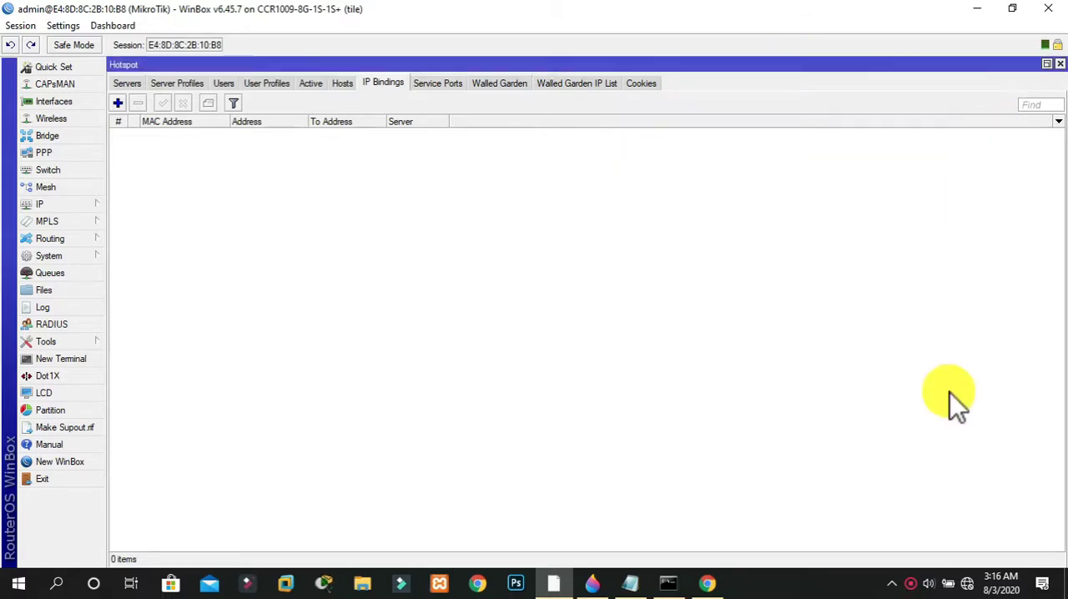
Open the Windows network connections and examine the Ethernet adapter's physical address and IPv4 details
right_click(967, 583)
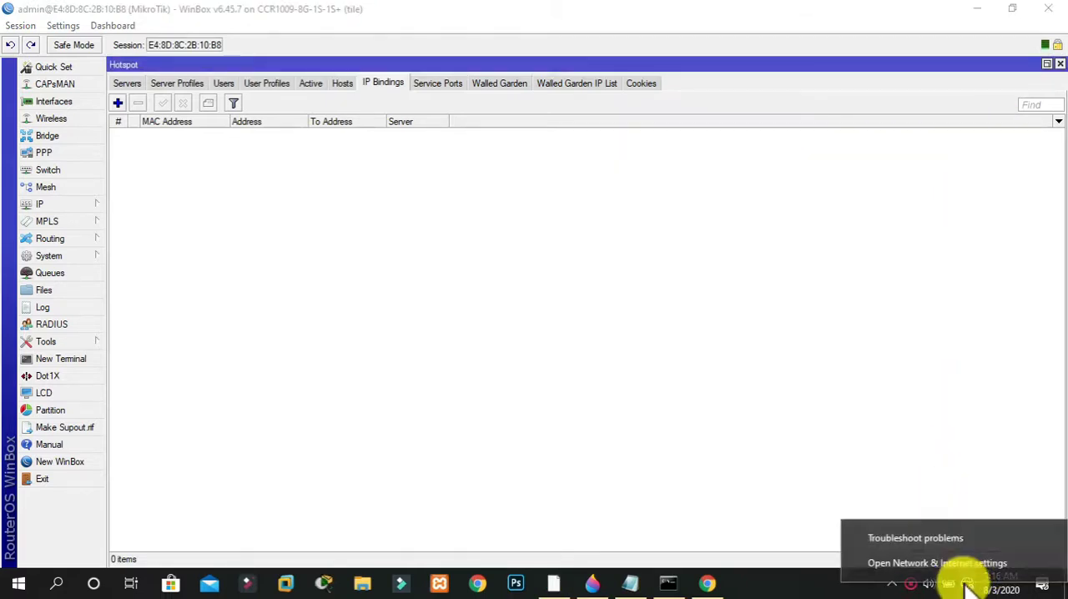
click(973, 564)
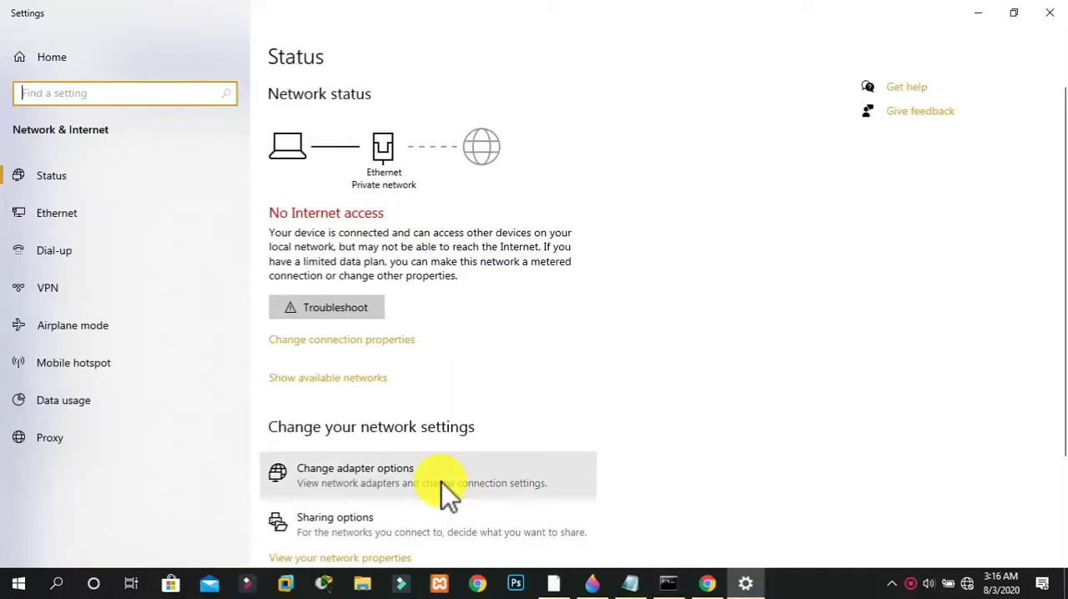
click(443, 482)
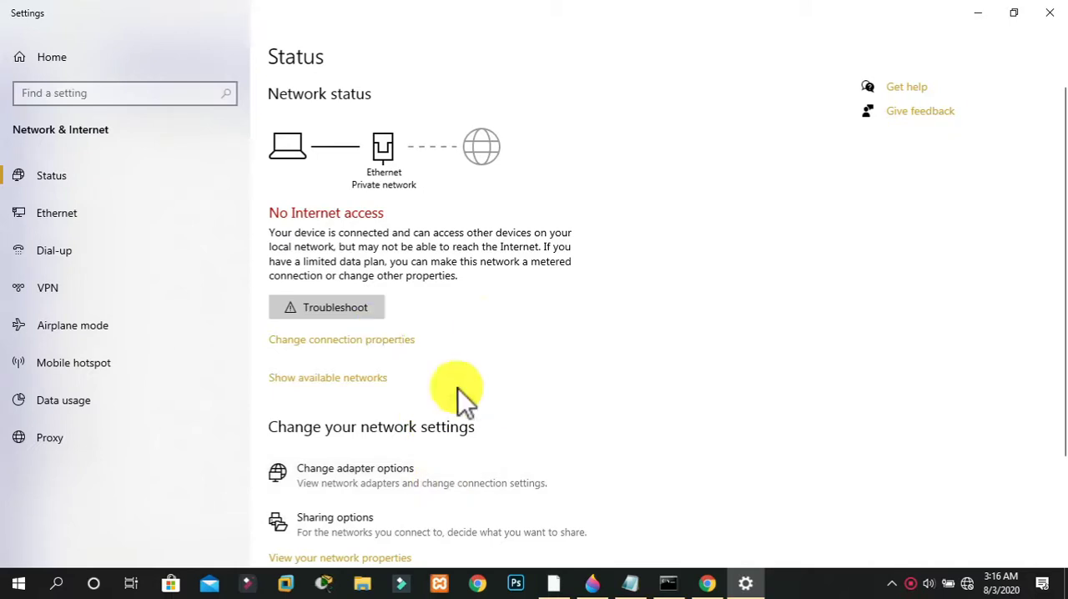
click(368, 467)
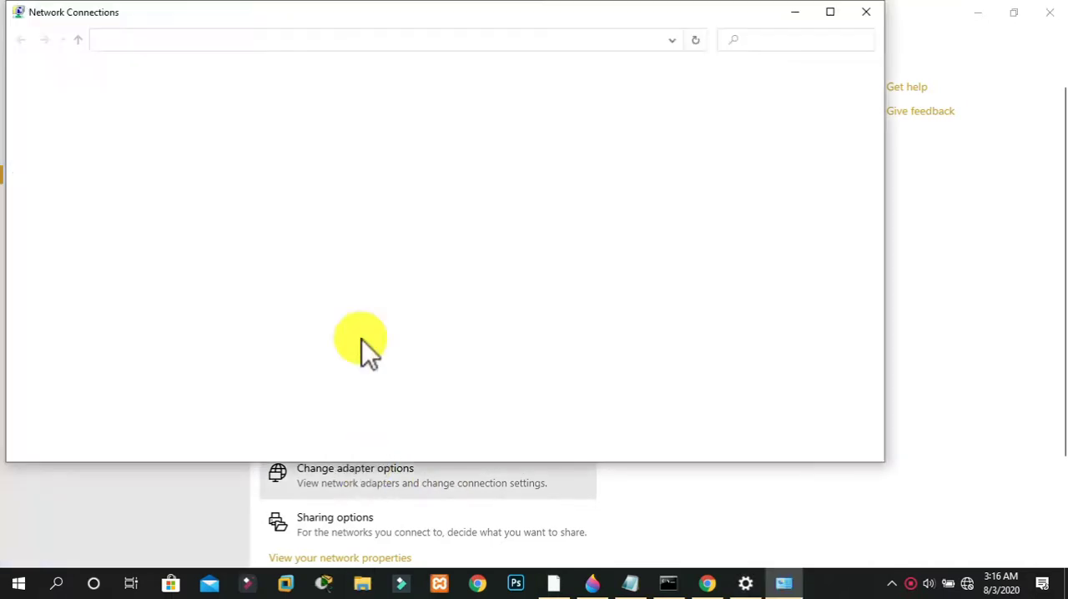
double_click(139, 115)
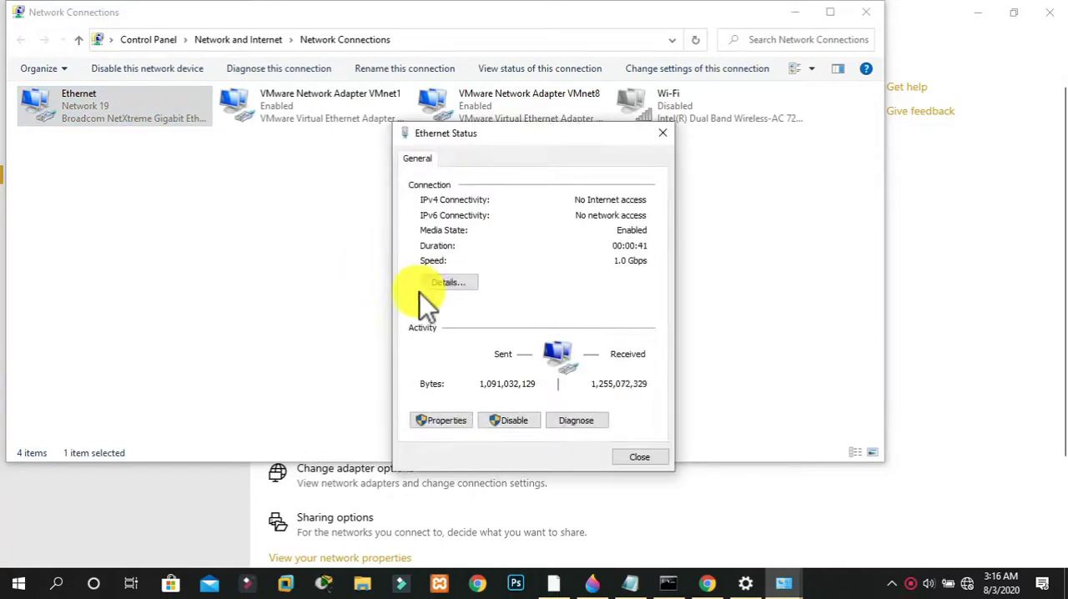
click(448, 284)
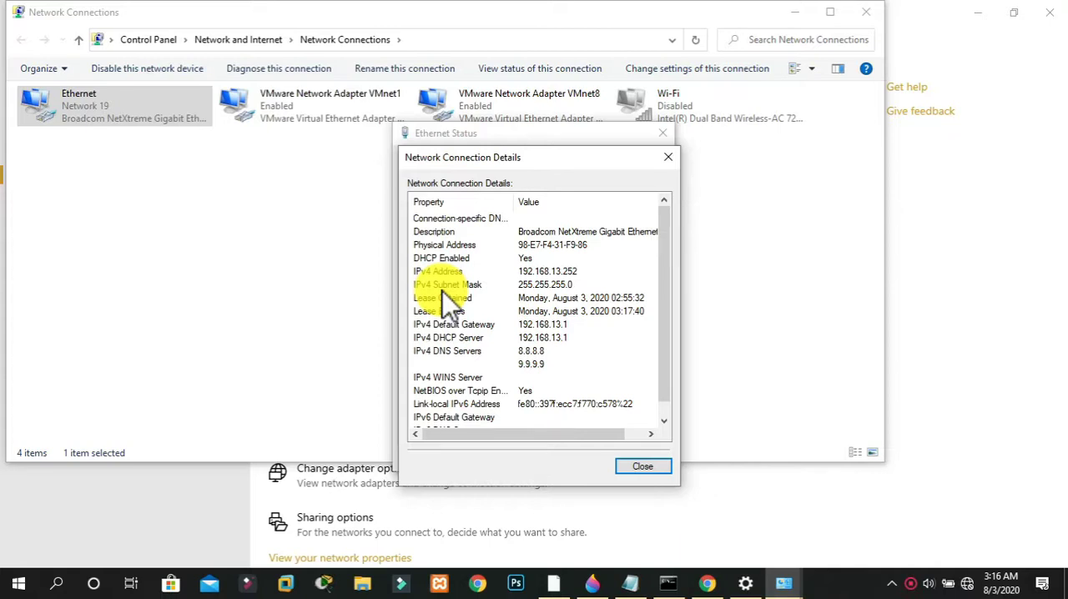
Switch to WinBox and open the hotspot's IP bindings list
click(553, 583)
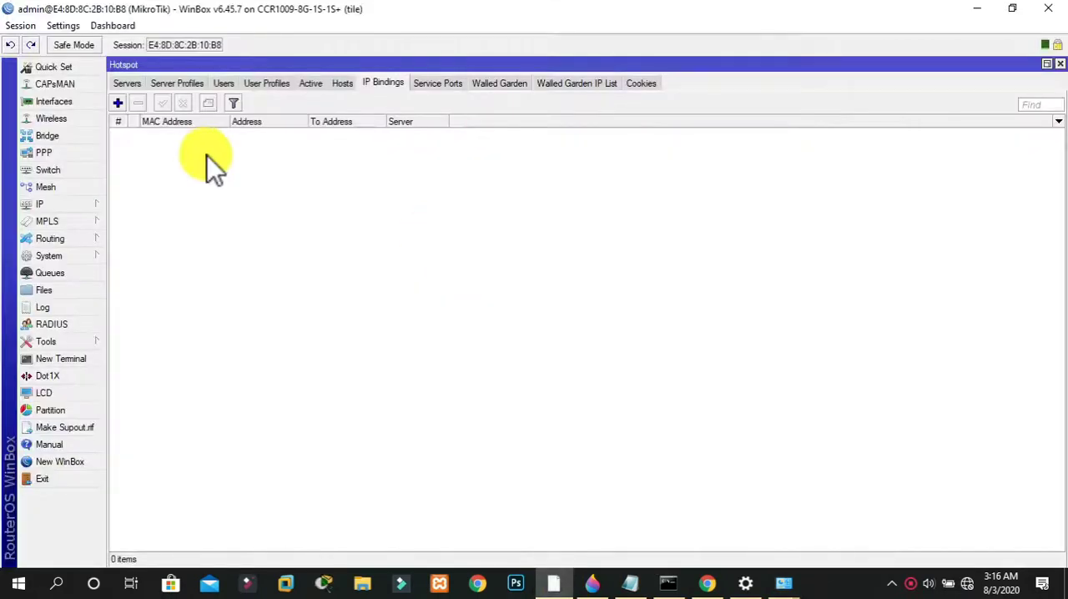
click(65, 204)
click(124, 285)
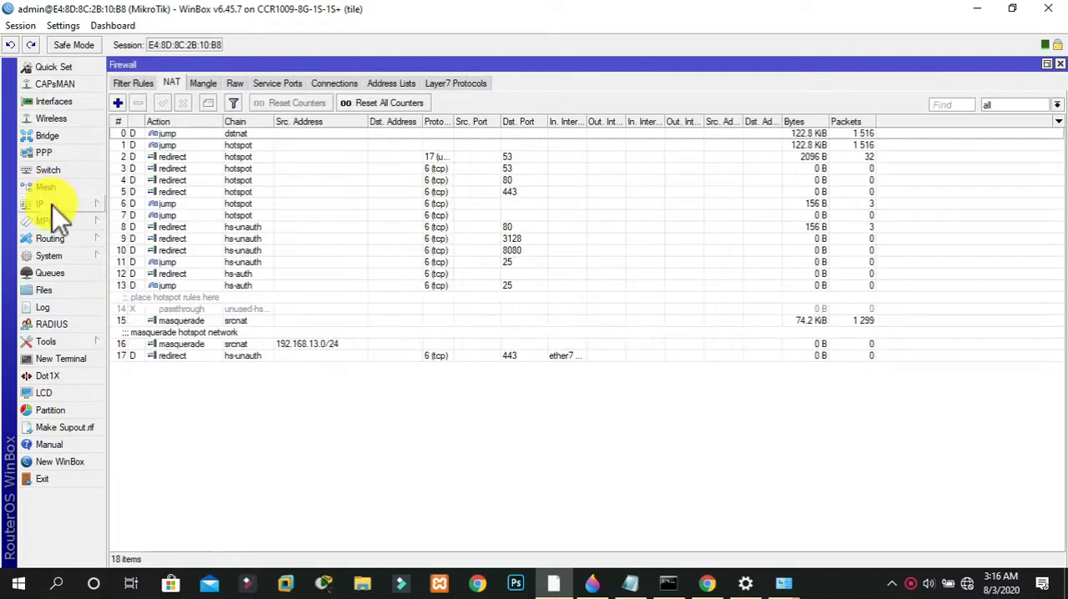
click(52, 205)
click(148, 302)
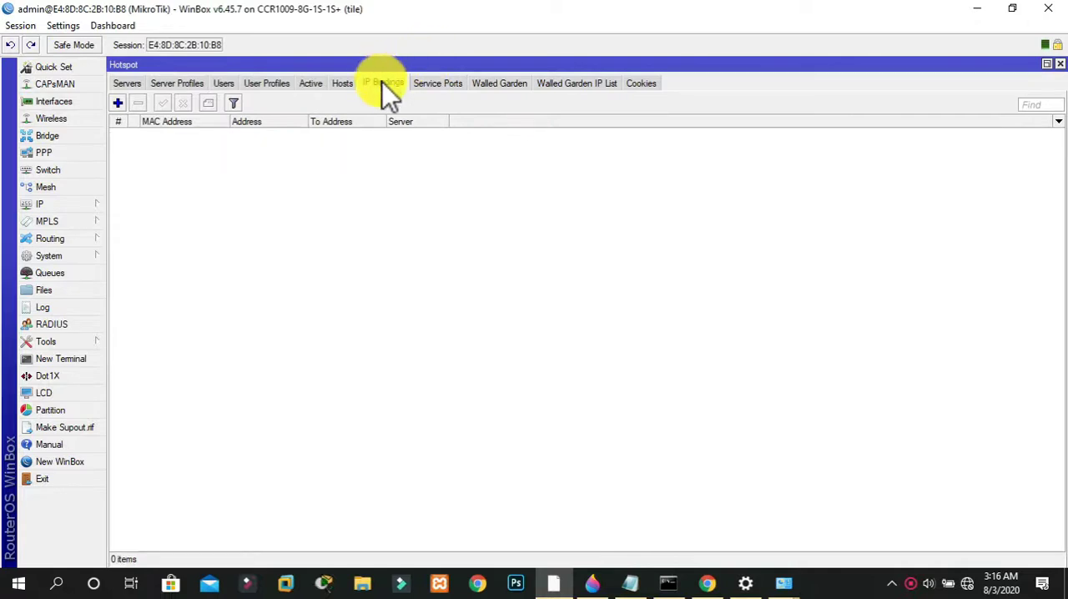
Try to add a hotspot IP binding with 192.168.13.250 as its MAC address, and close the binding unsaved
click(118, 102)
click(581, 248)
text(192)
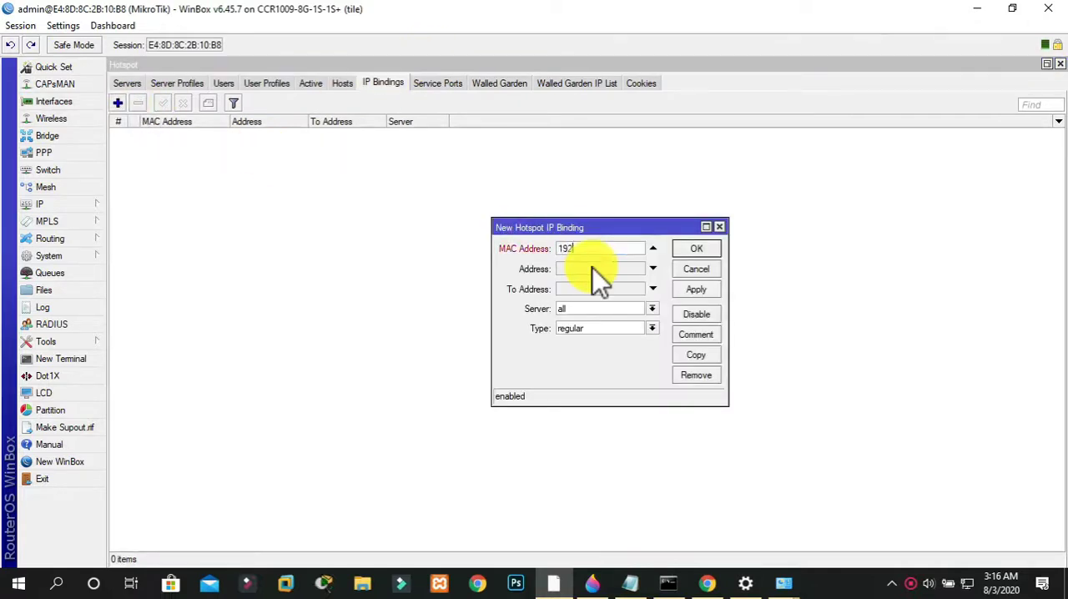
text(.168.13.250)
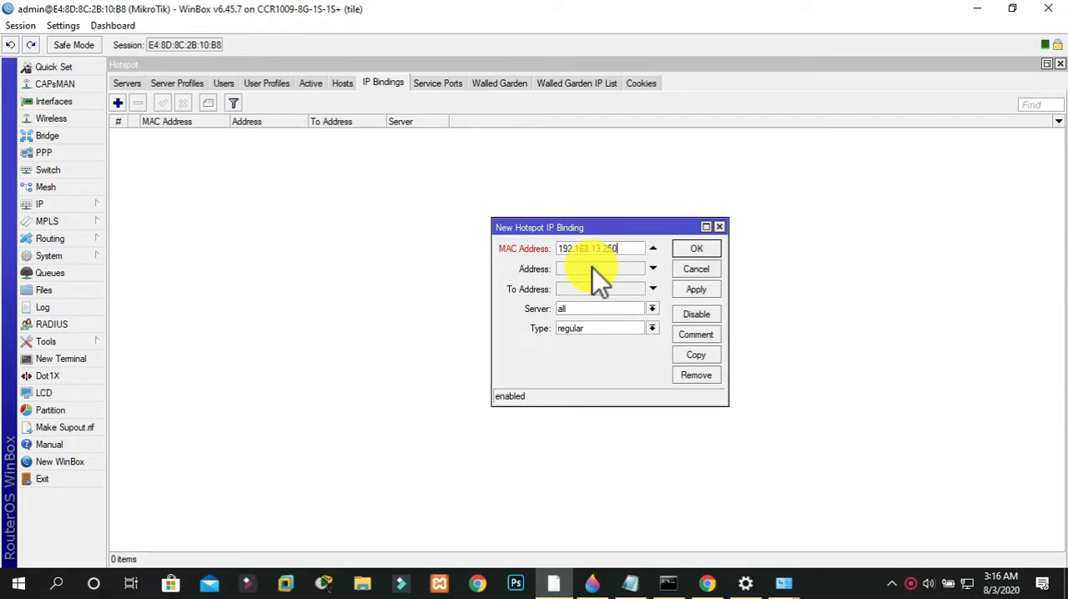
key(Tab)
text(9)
text(743)
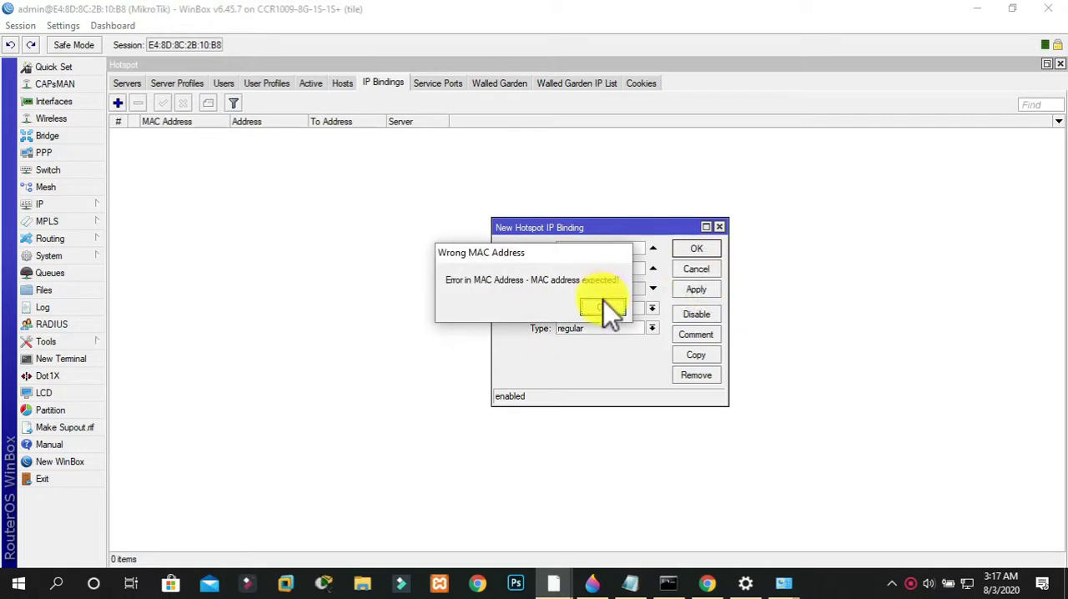
click(605, 305)
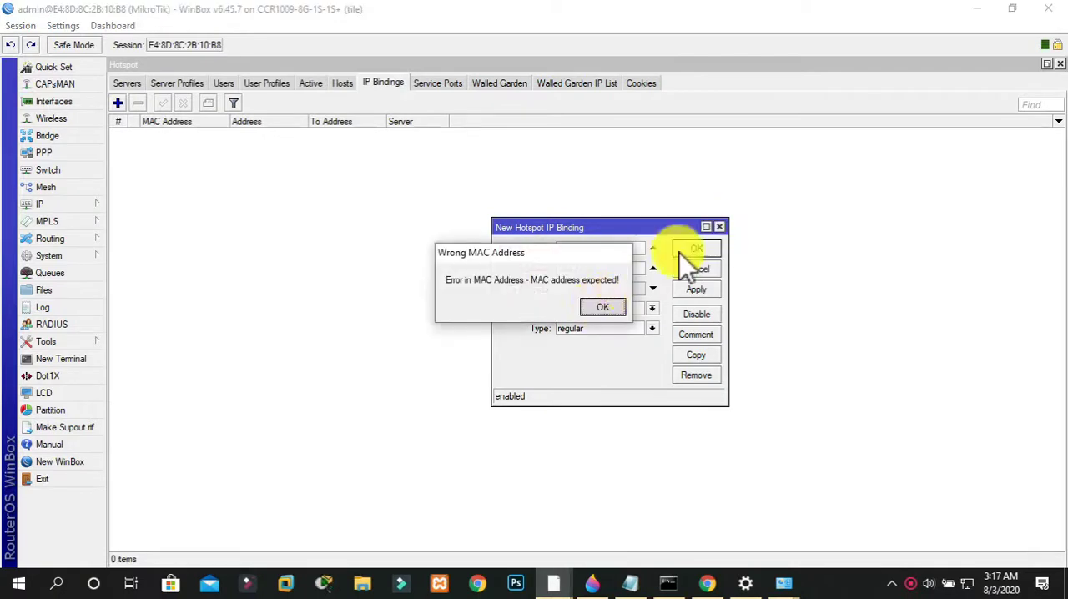
key(Return)
click(709, 248)
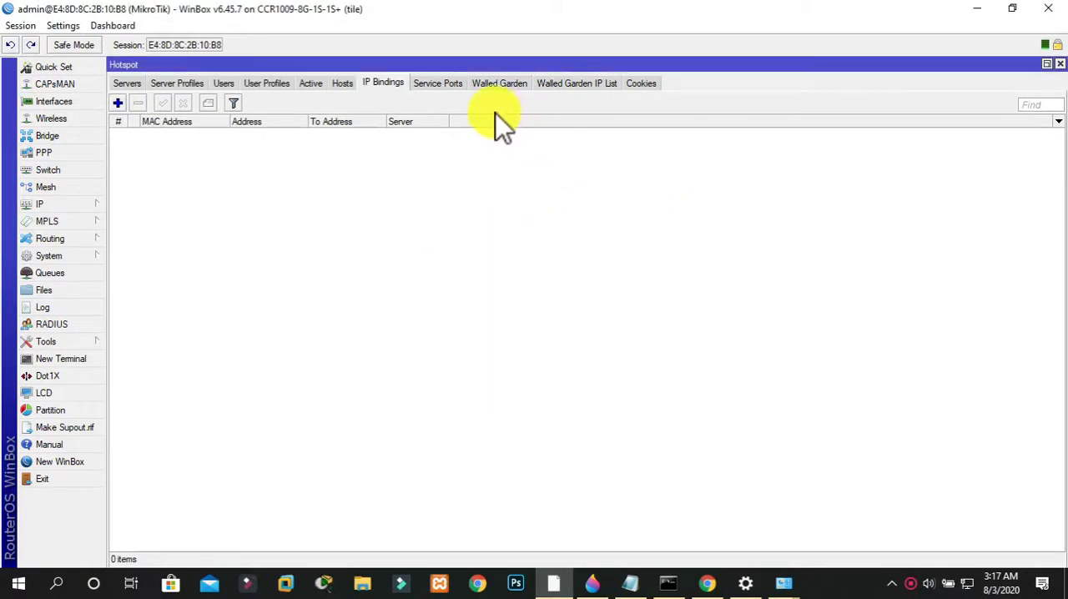
Start a new IP binding from the 192.168.13.252 entry in the hotspot hosts list
click(315, 83)
click(343, 83)
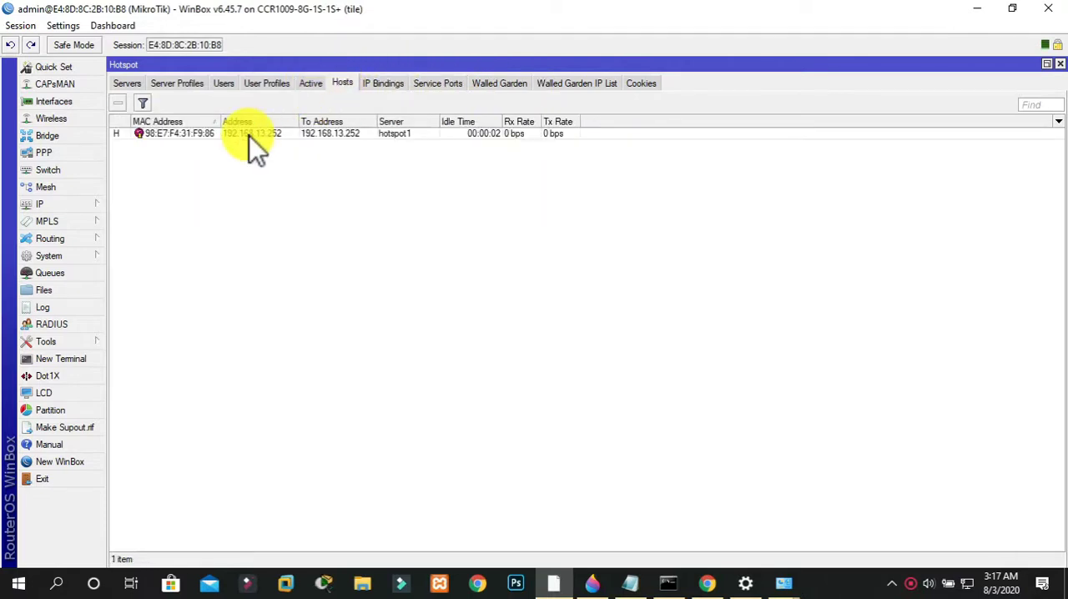
right_click(194, 135)
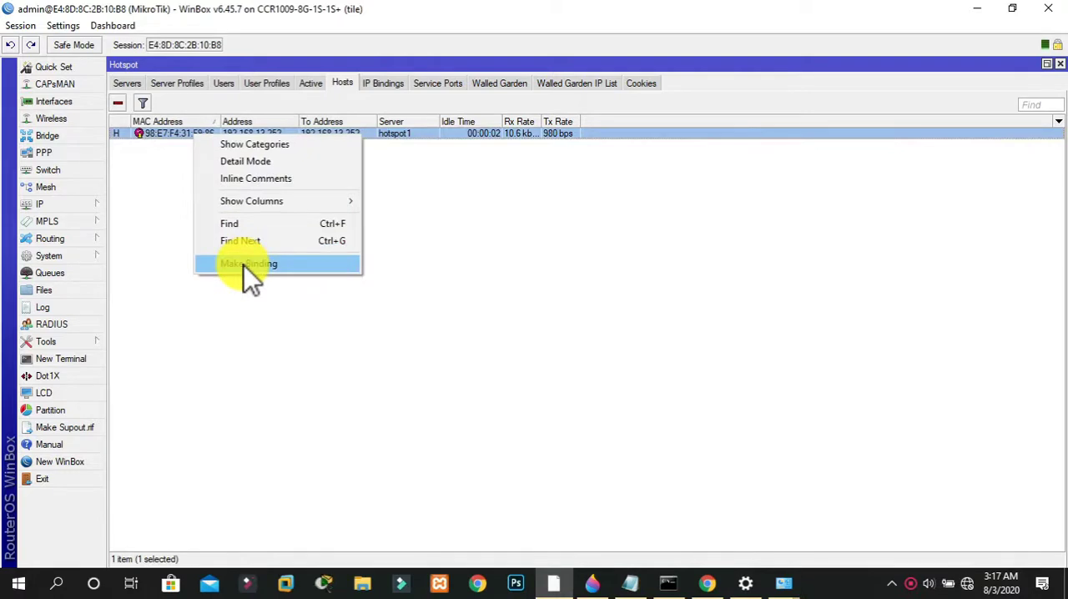
click(243, 265)
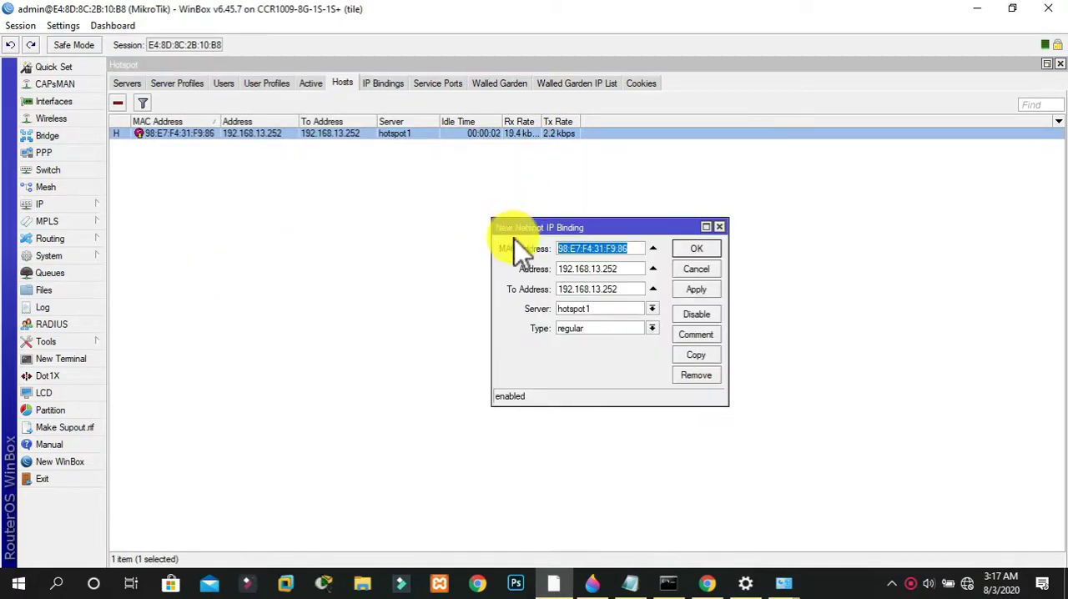
drag(564, 267, 678, 287)
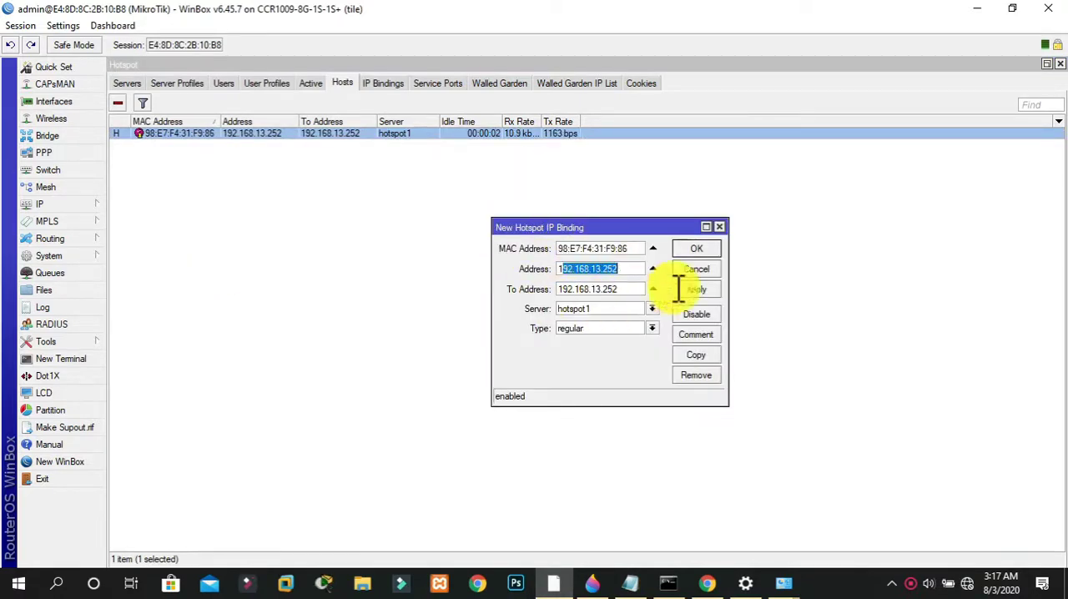
Enter the client's full name as the binding's comment, save the binding and show the IP bindings list
click(693, 338)
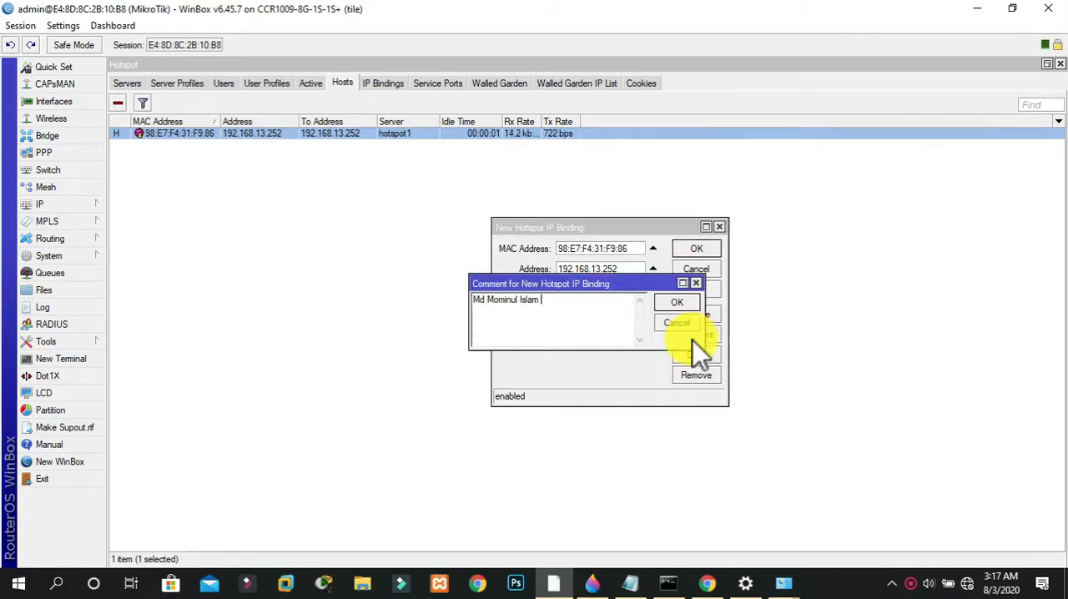
click(660, 306)
click(702, 252)
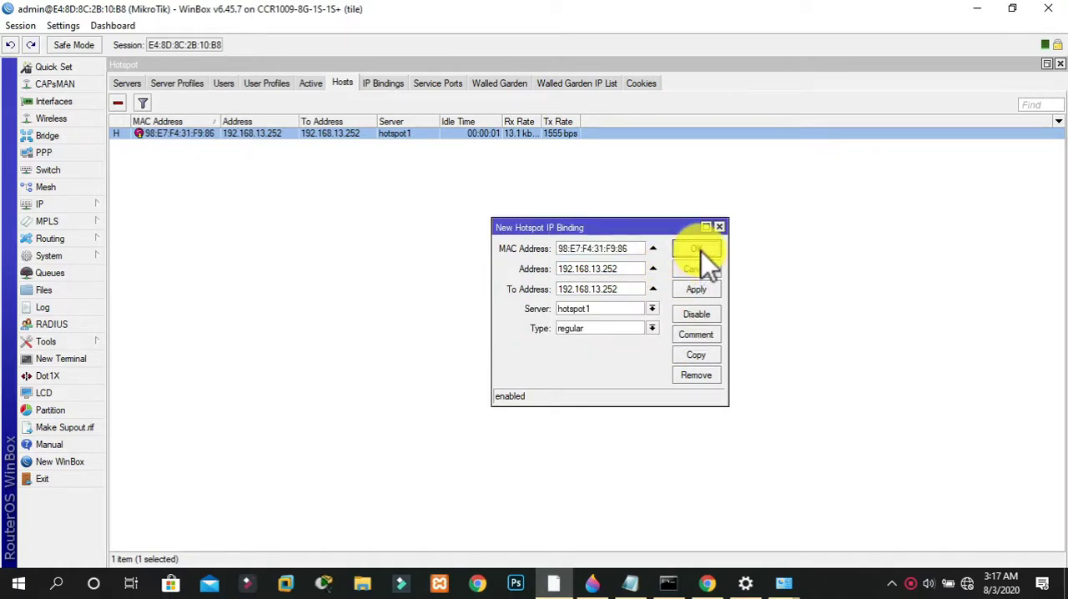
click(386, 85)
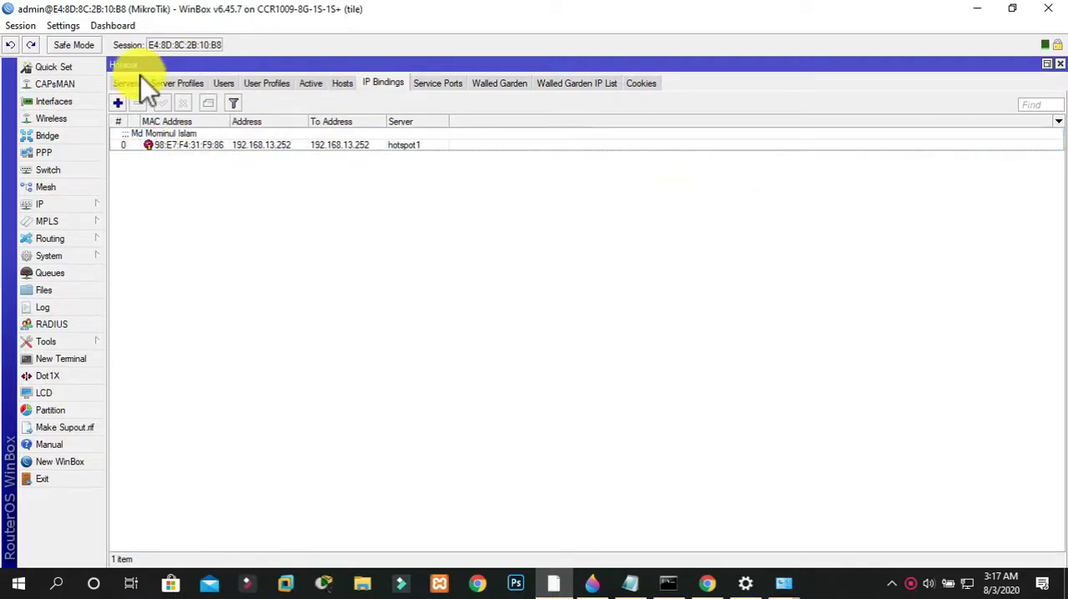
click(118, 103)
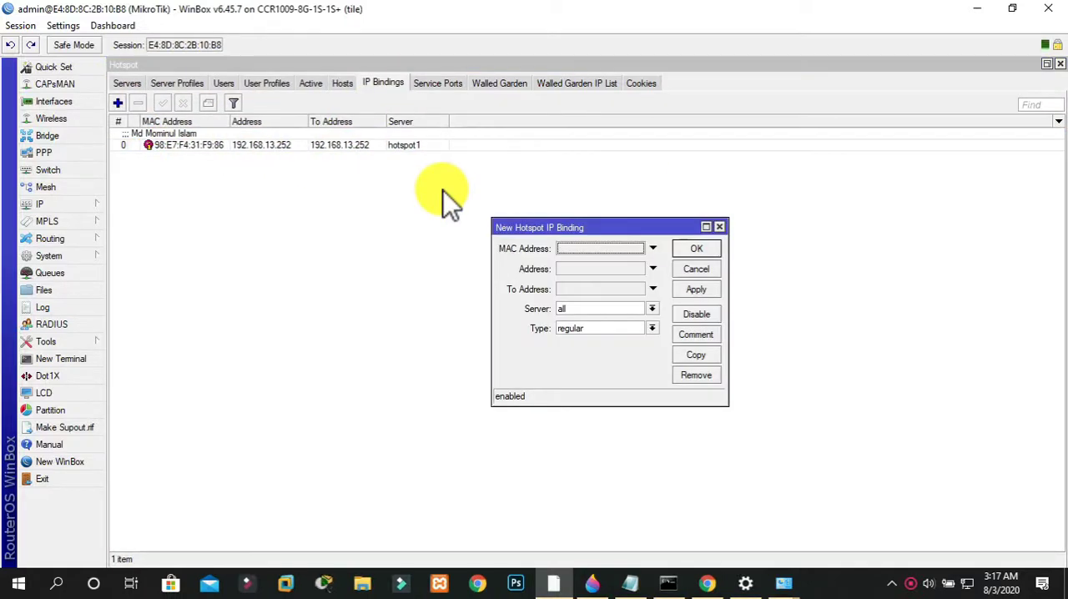
click(653, 248)
click(653, 269)
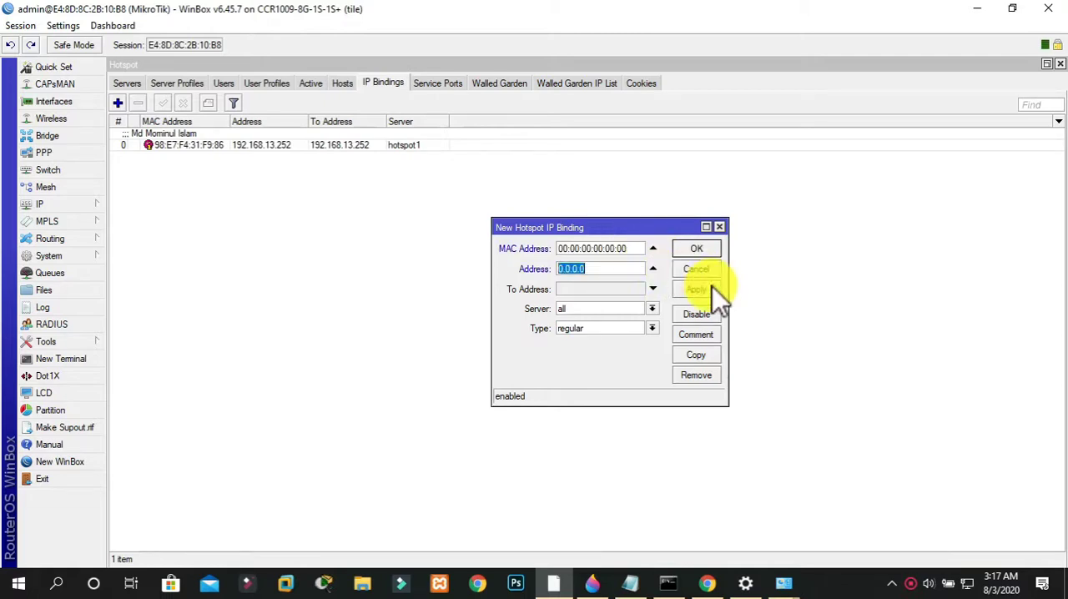
click(723, 229)
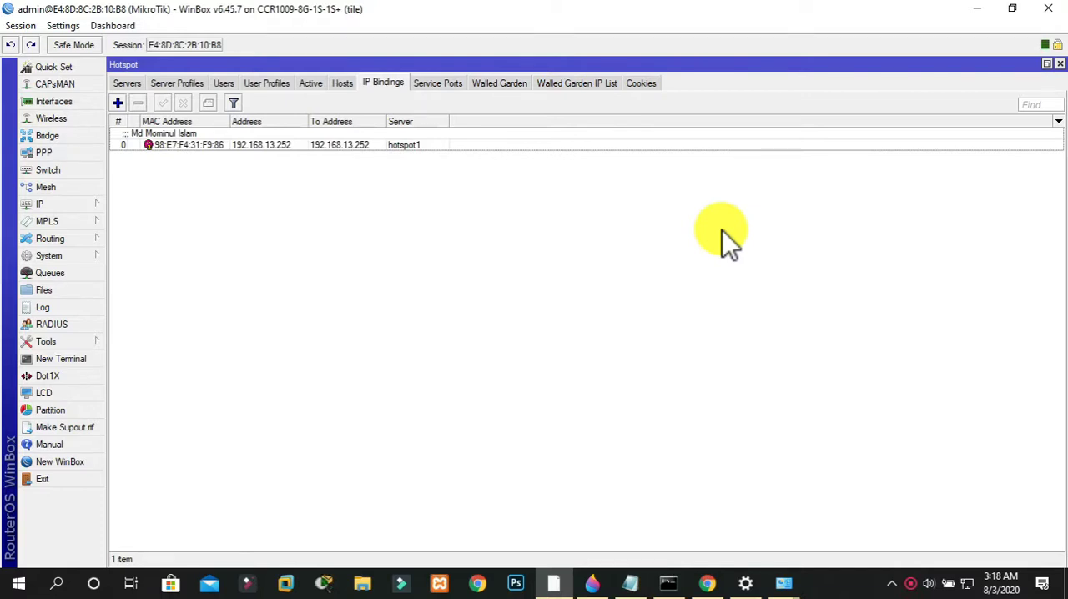
Show the hotspot users list, and switch to Chrome to load enlightenmomin.com in the Speedtest tab
click(235, 81)
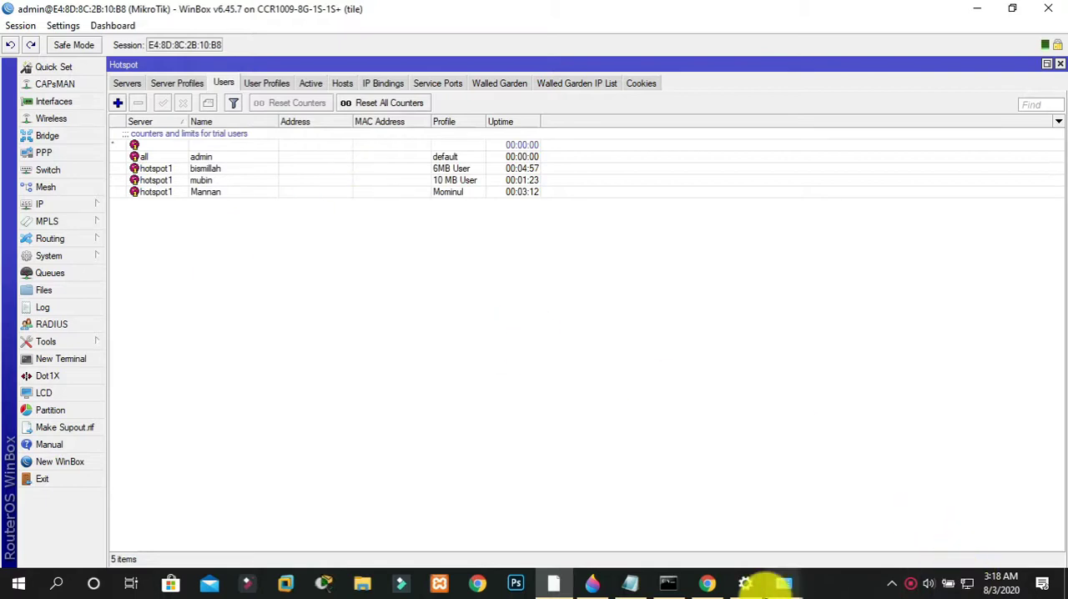
click(707, 582)
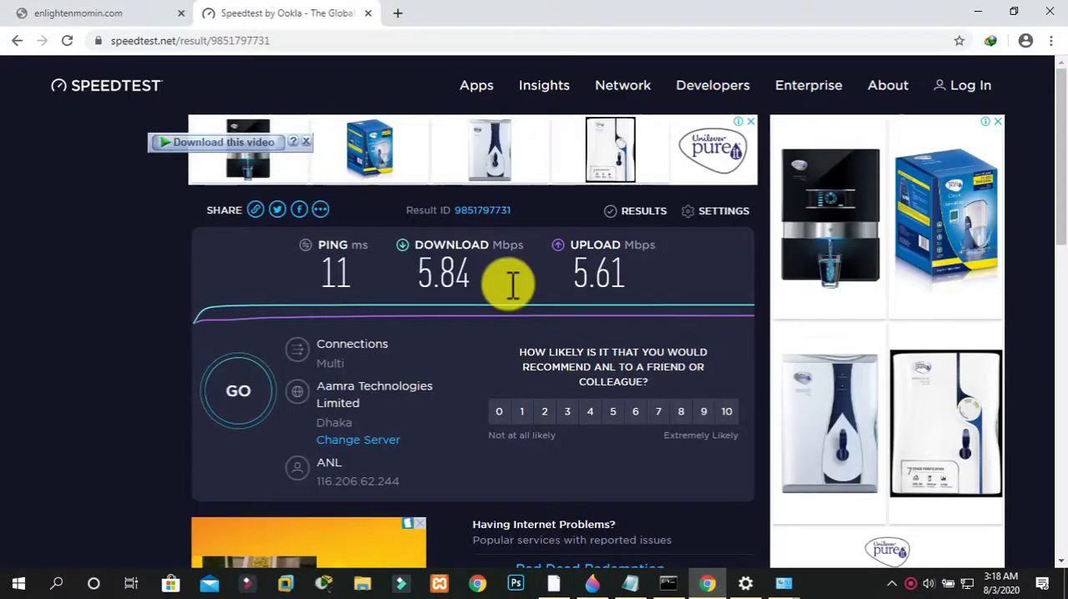
click(150, 15)
click(292, 20)
click(304, 44)
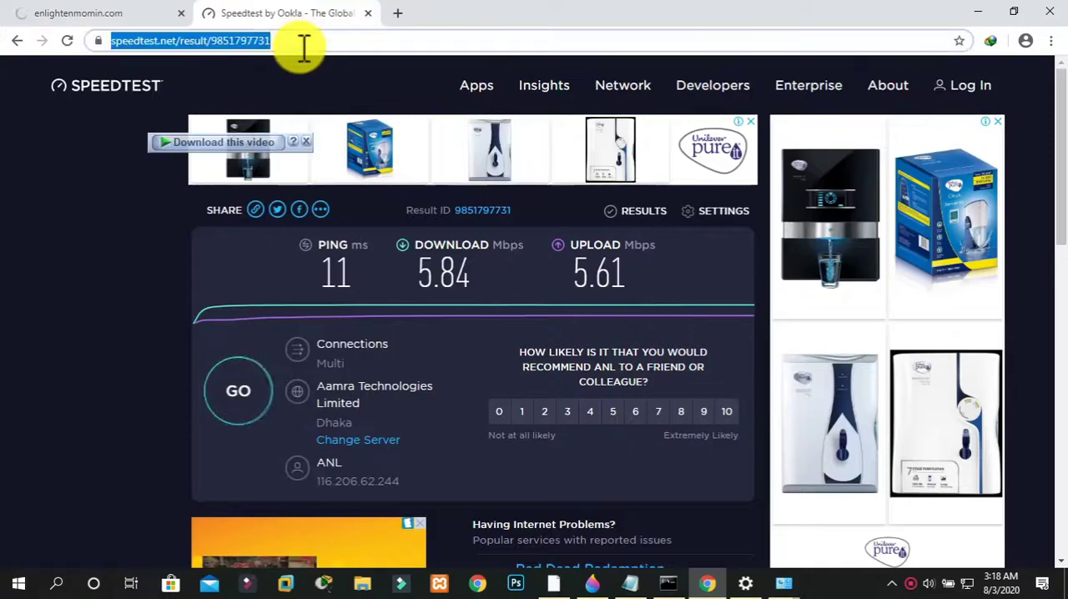
text(enlighten)
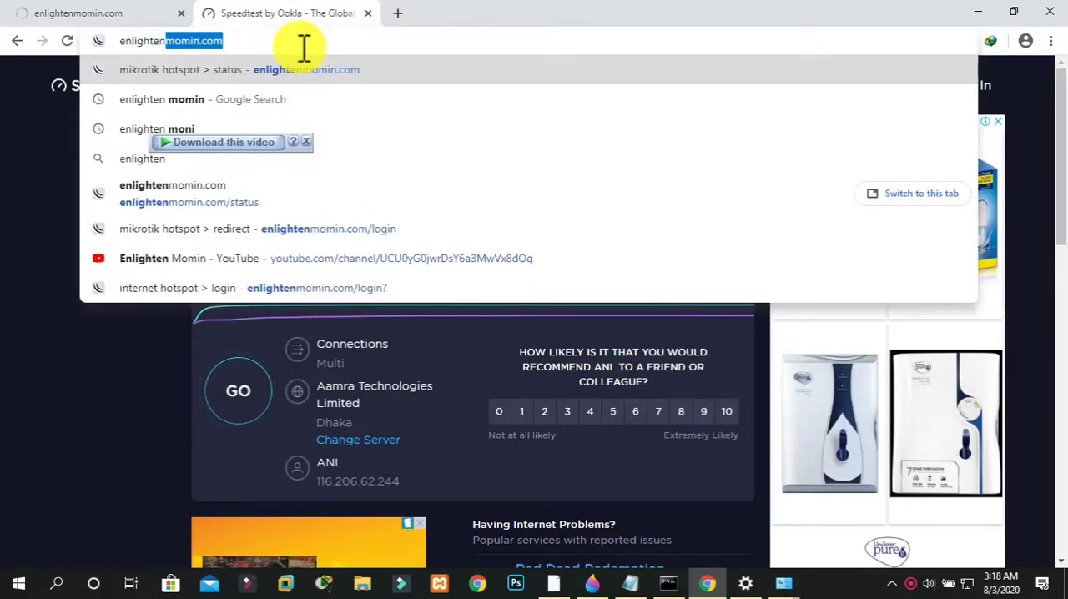
text(momin.co)
key(Return)
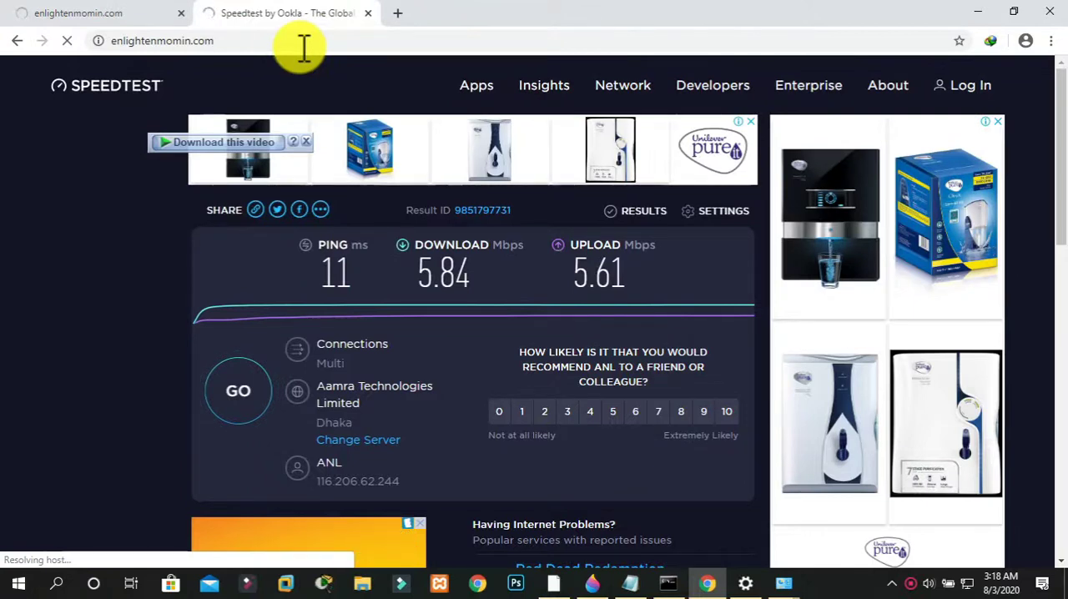
Close the old browser tabs and load enlightenmomin.com in a new tab
click(181, 14)
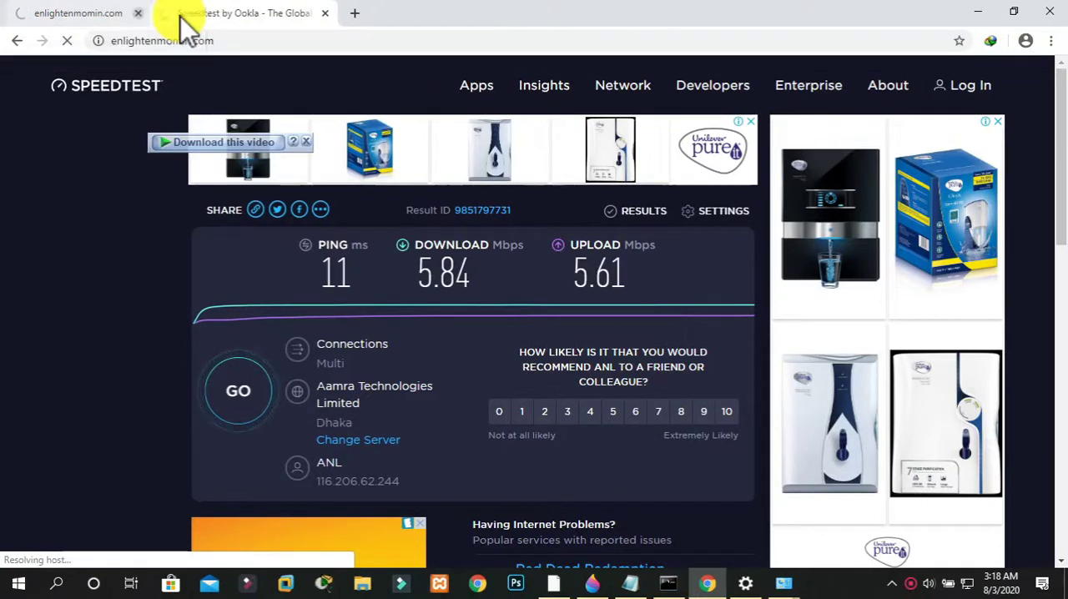
key(ctrl+t)
click(181, 15)
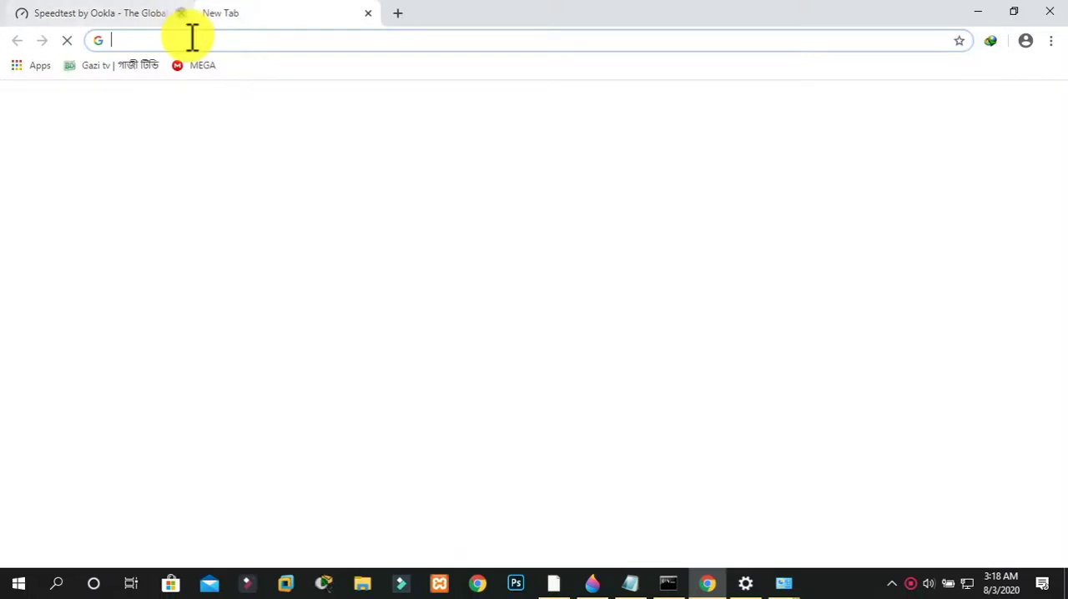
text(em)
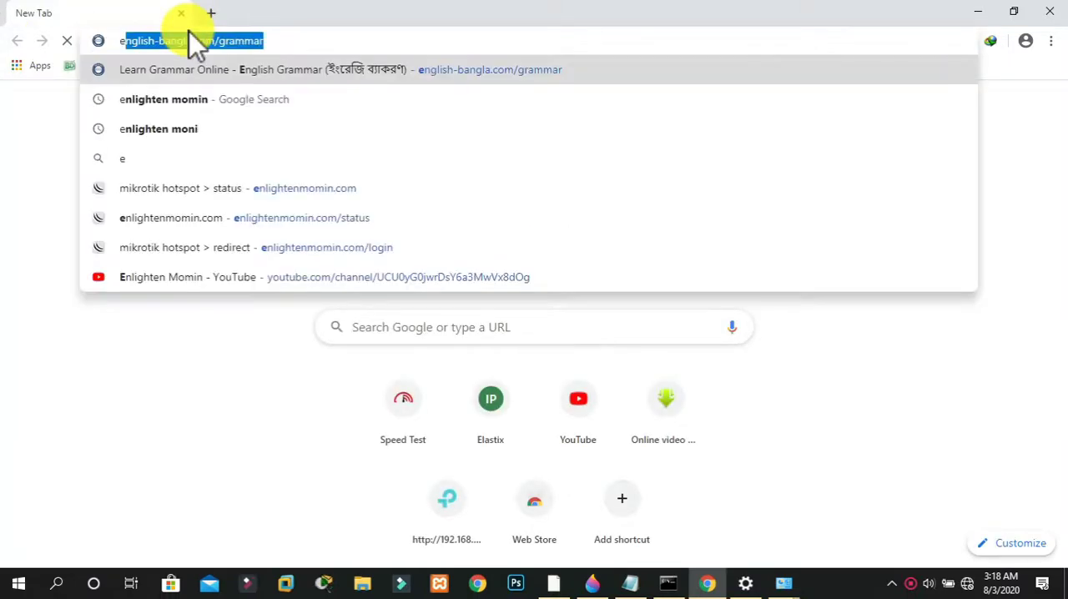
key(BackSpace)
key(BackSpace)
text(enlighten)
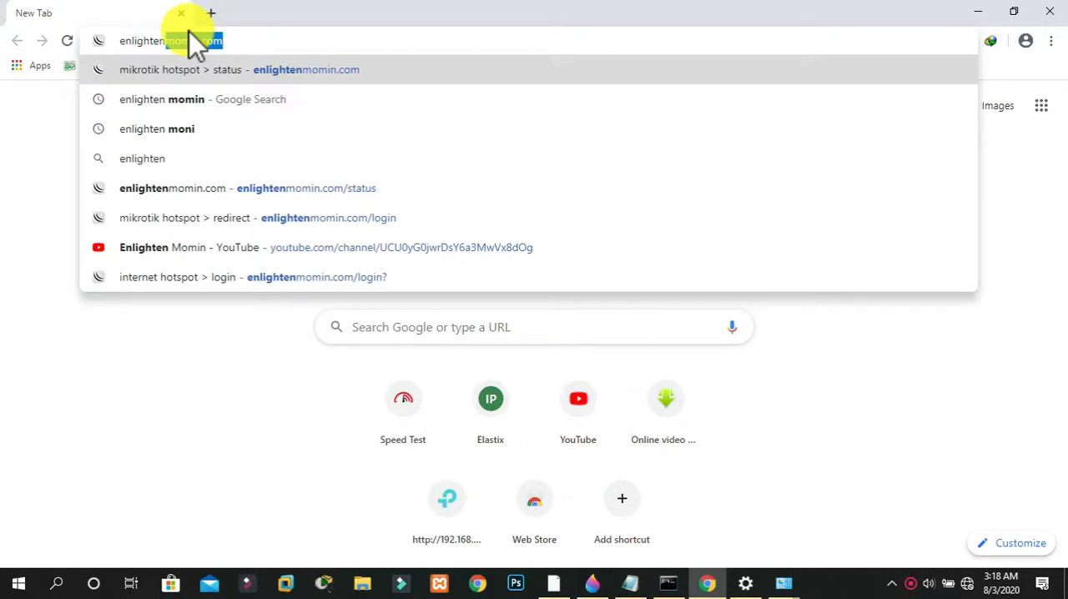
text(momin.com)
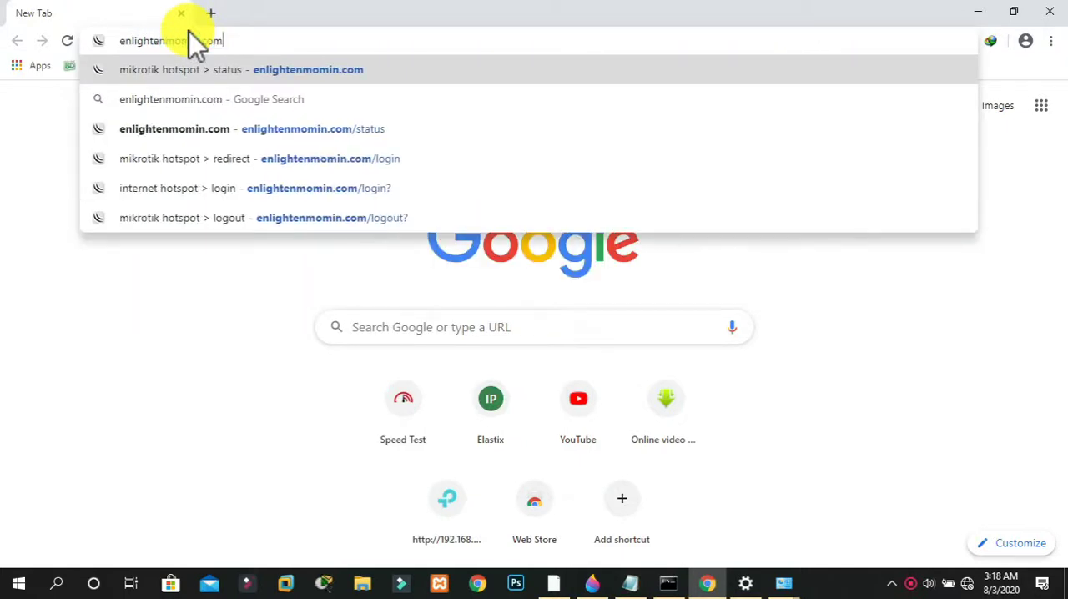
key(Return)
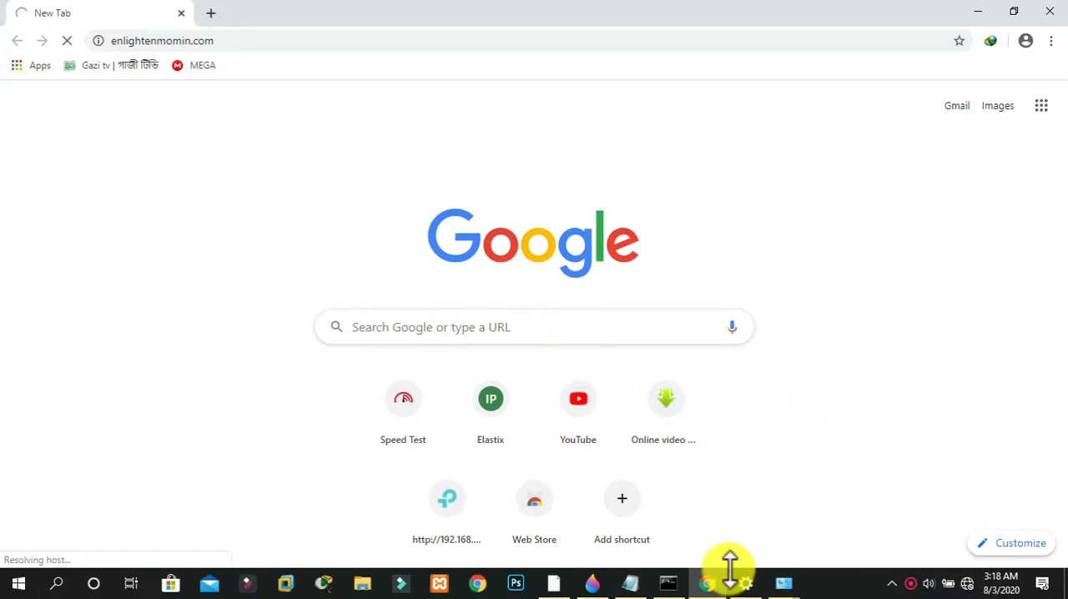
Switch to WinBox and examine the hotspot's hosts and users lists
click(553, 582)
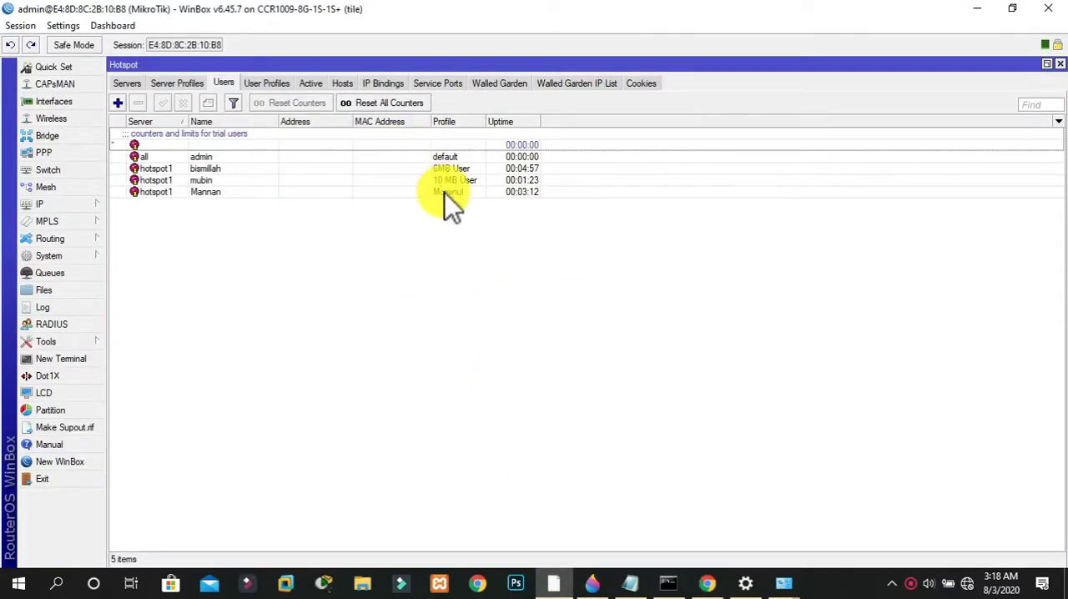
click(345, 85)
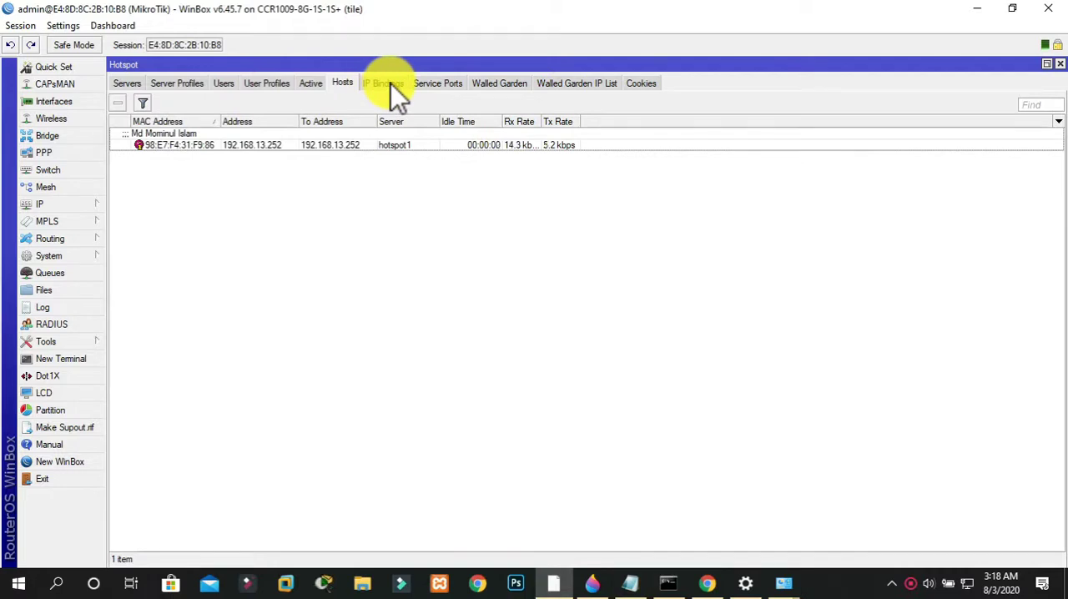
click(224, 84)
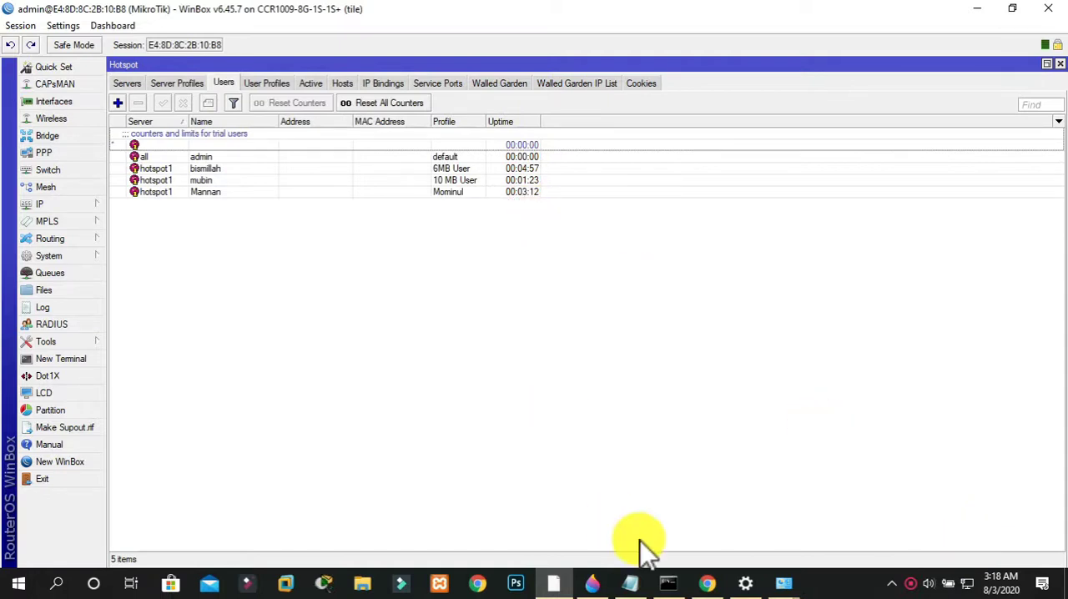
Switch to Chrome and load youtube.com in a new tab
click(715, 583)
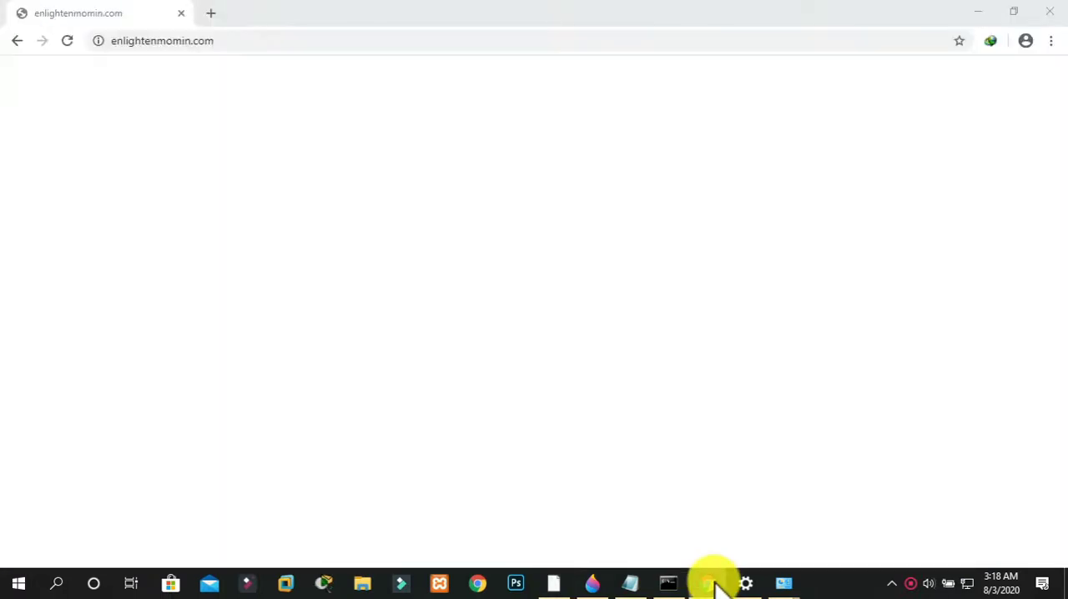
click(269, 40)
click(210, 13)
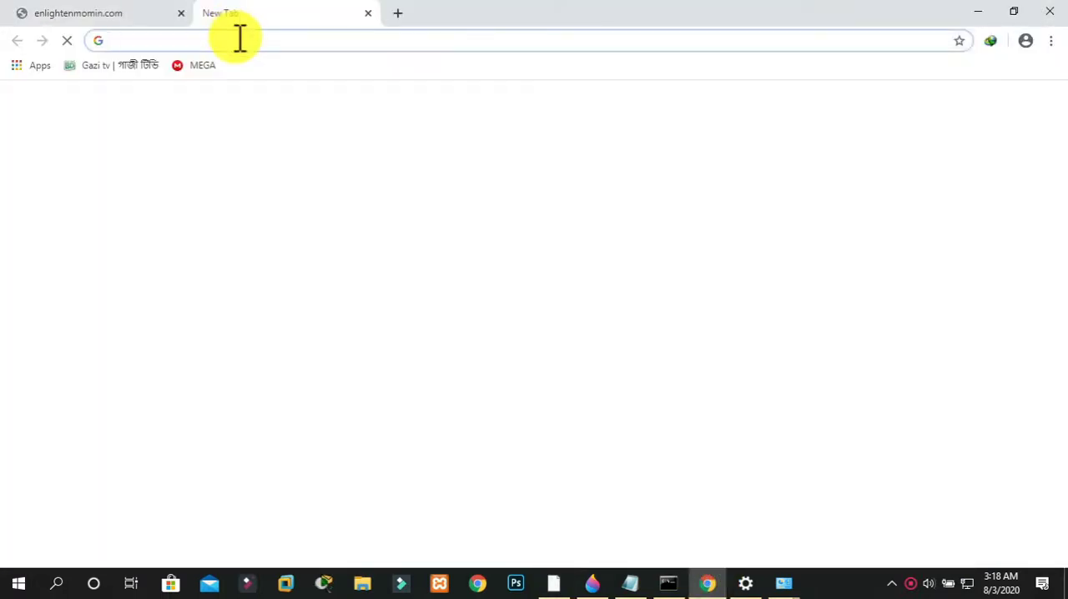
text(youtub)
key(Return)
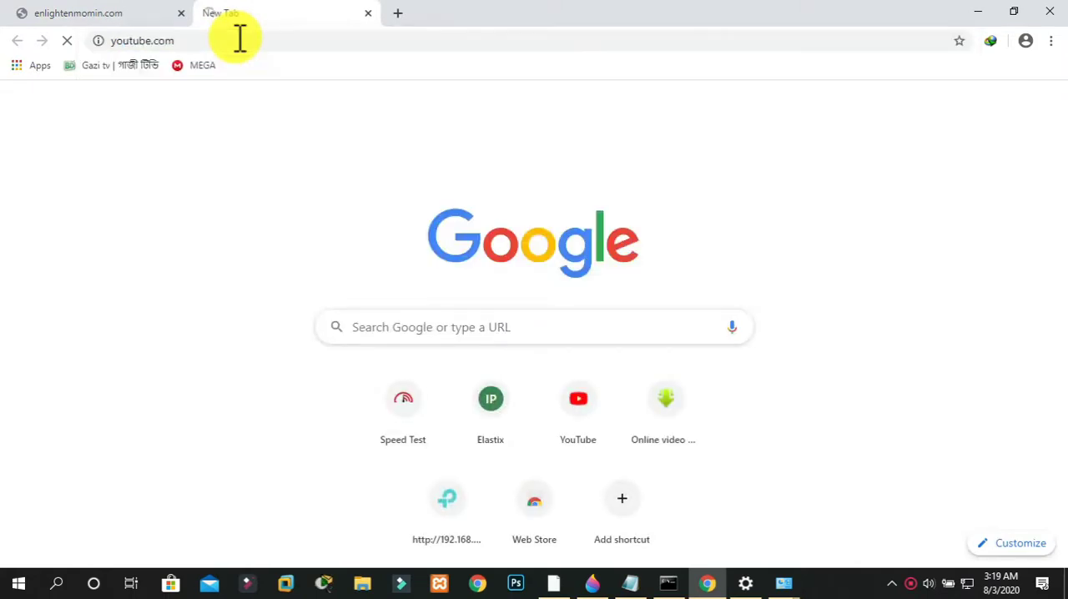
Load enlightenmomin.com in the YouTube tab to test the client's access
click(149, 13)
click(256, 12)
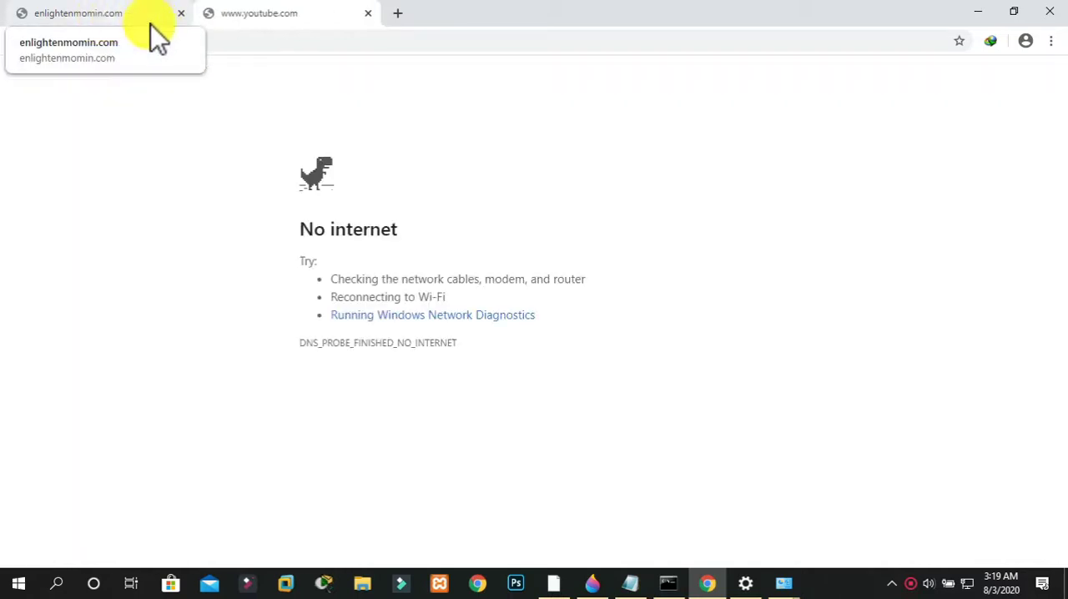
click(231, 40)
text(en)
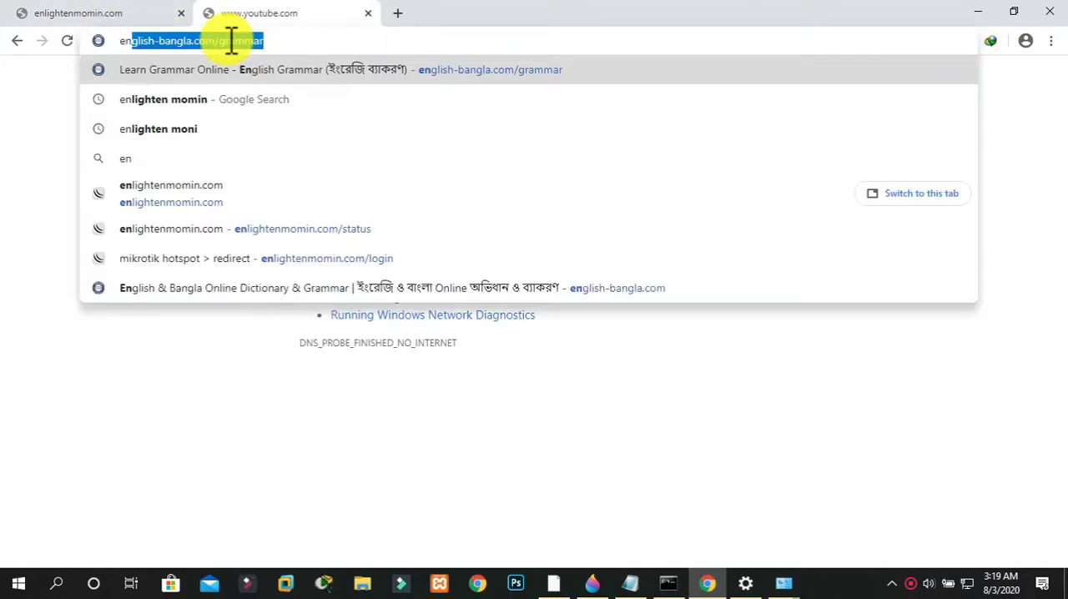
text(lighten)
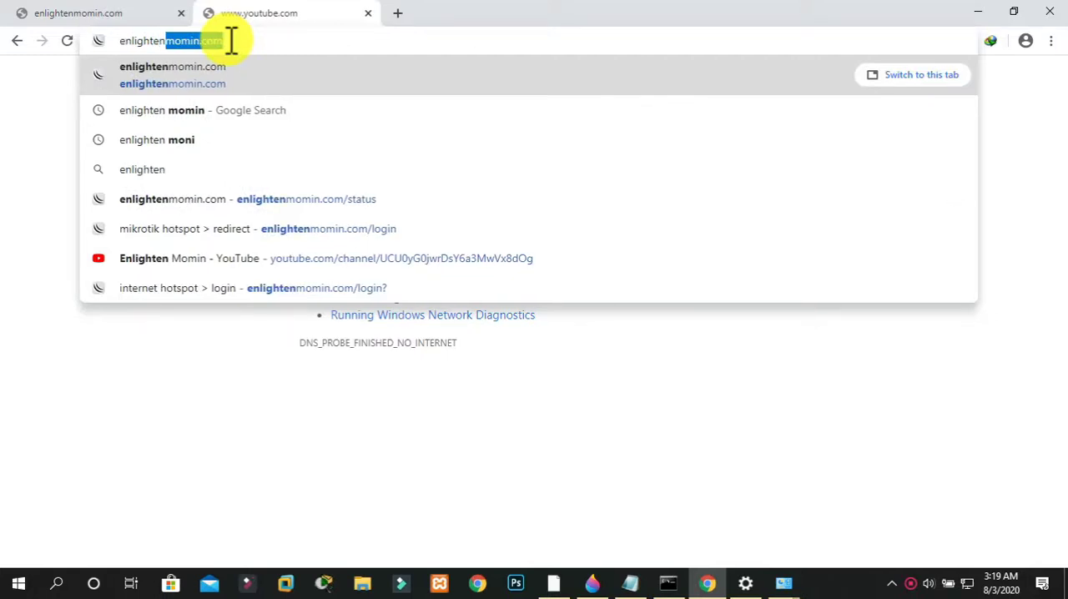
text(momin.com)
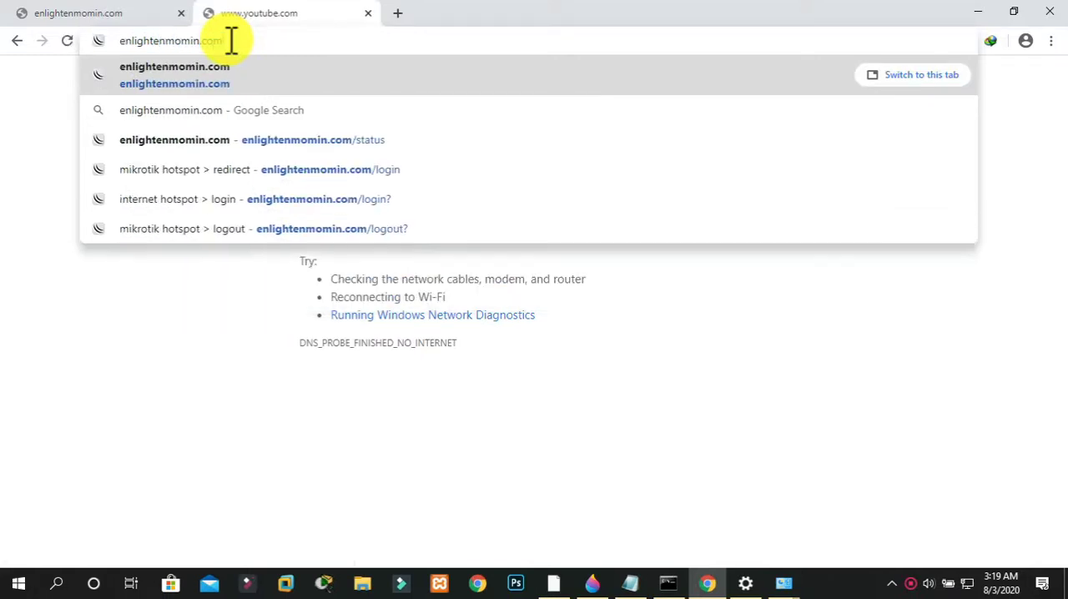
key(Return)
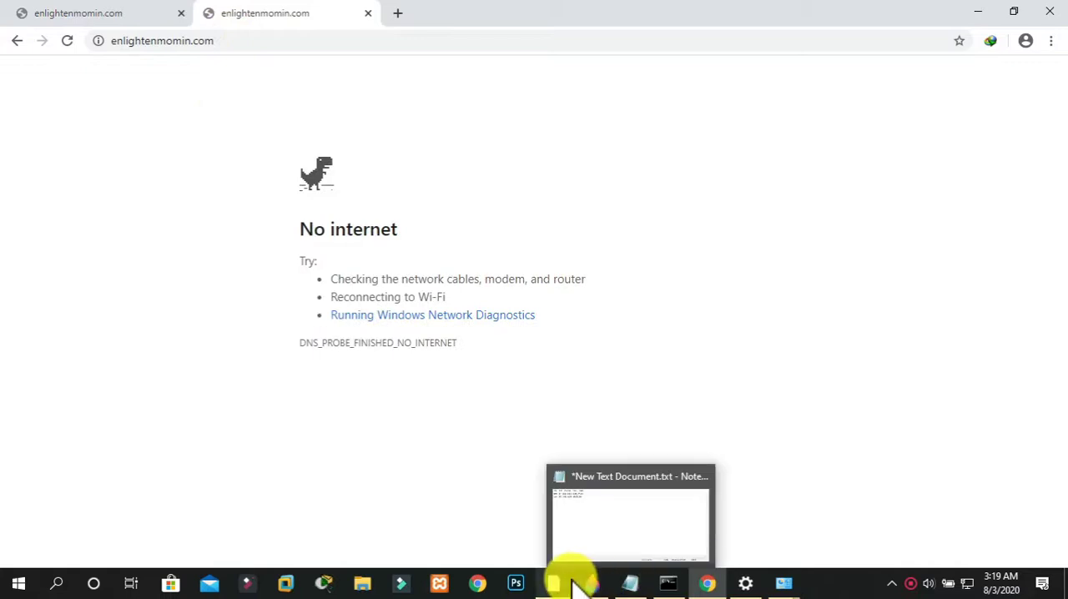
Switch to WinBox and apply the reply-only ARP mode on the ether7 DHCP SERVICE interface
click(553, 581)
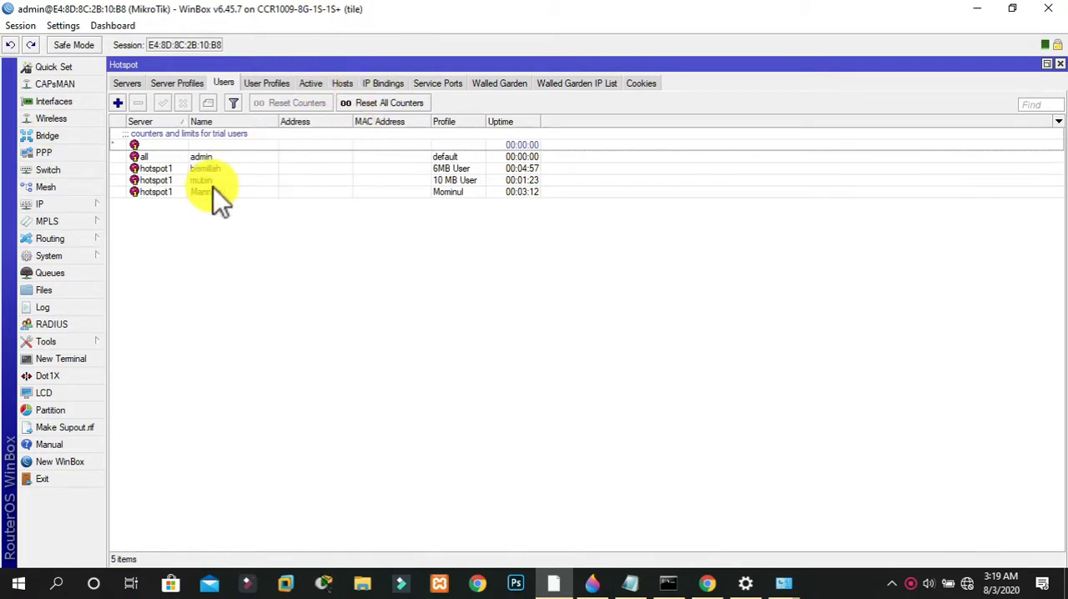
click(45, 104)
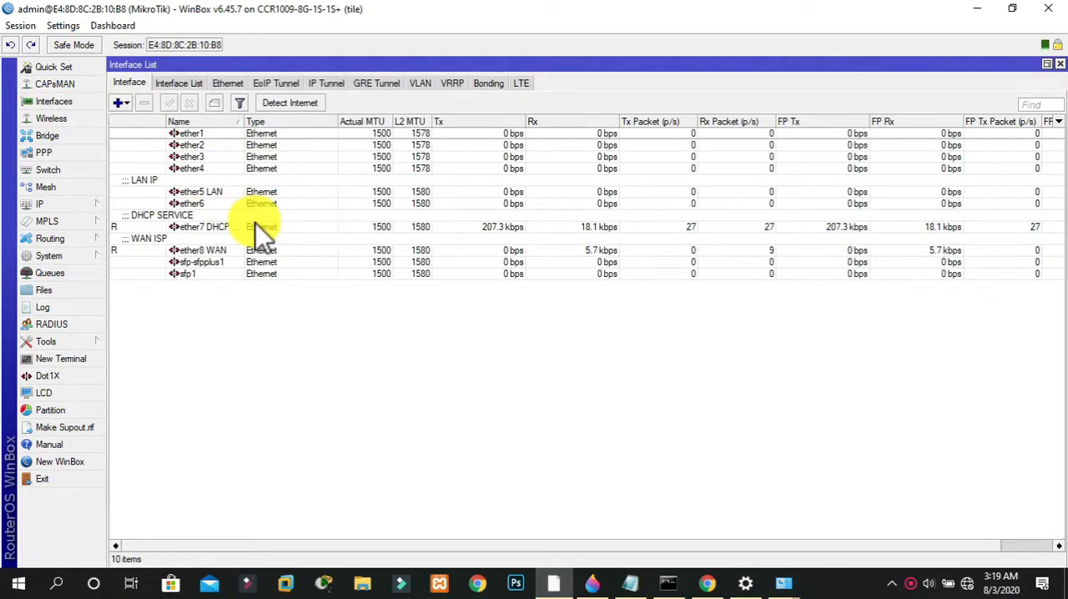
double_click(255, 223)
click(437, 334)
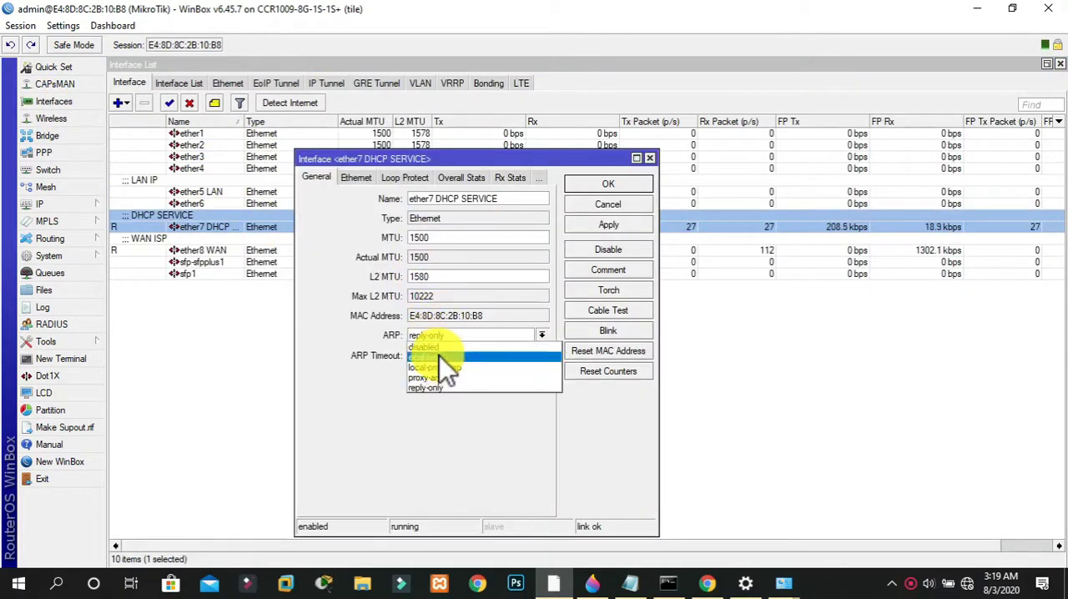
click(566, 238)
click(580, 226)
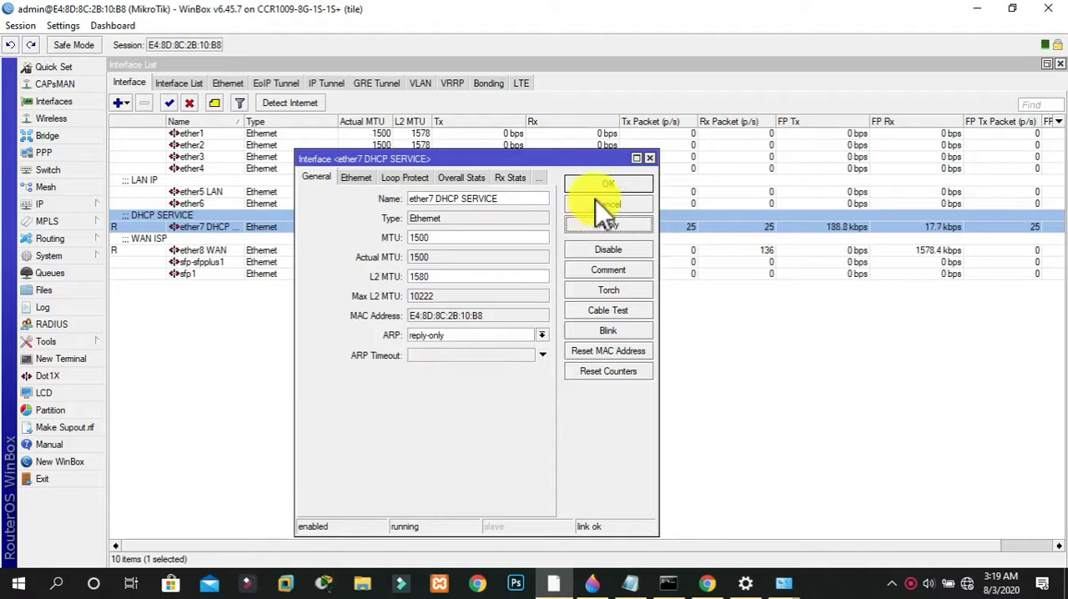
click(594, 182)
click(456, 382)
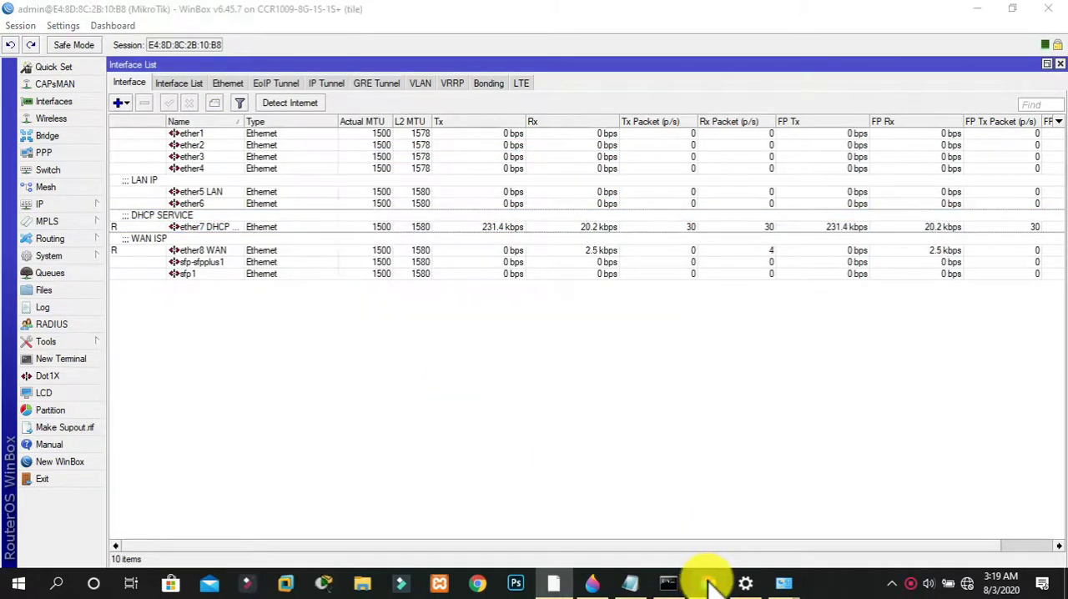
Switch to Chrome and search for "gogole" in the current tab to test internet access
click(707, 581)
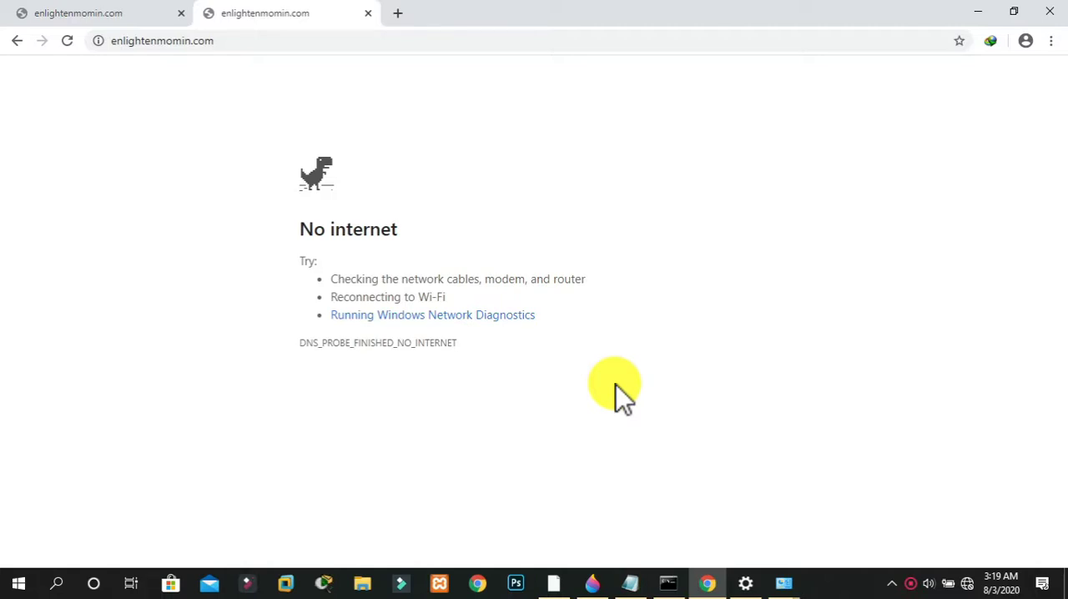
click(469, 39)
text(gogole)
key(Return)
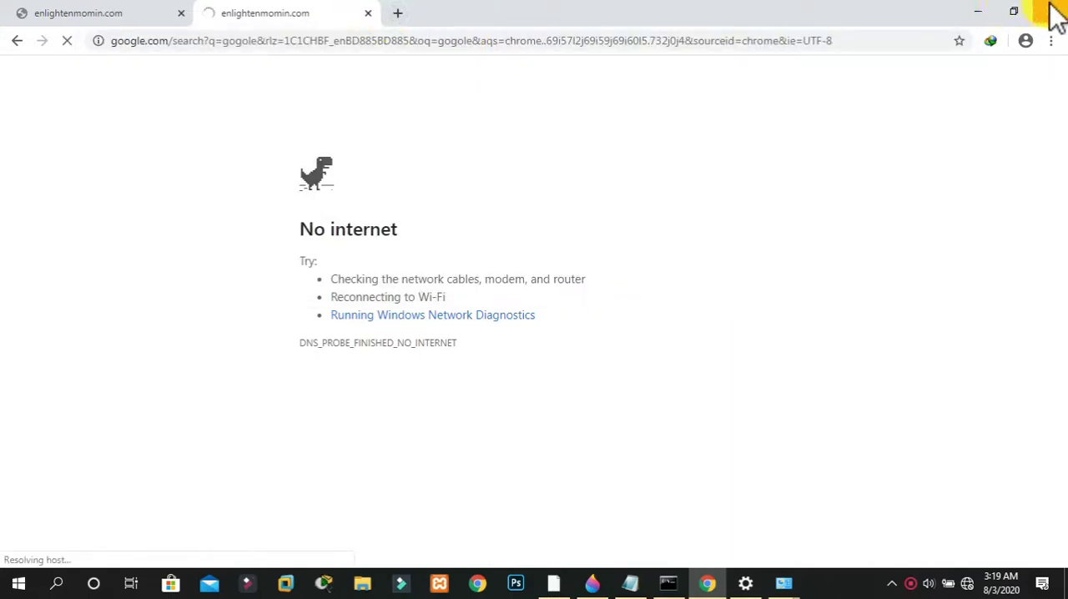
Check WinBox's interface list, return to Chrome, close the old enlightenmomin.com tabs and search for "gogole" in a new tab
click(554, 582)
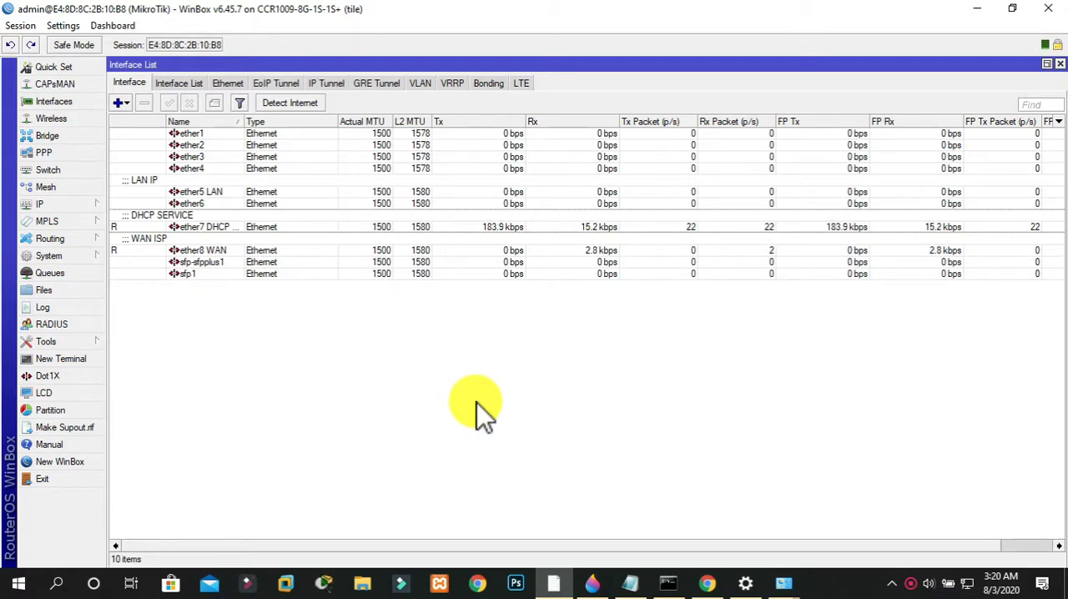
click(707, 583)
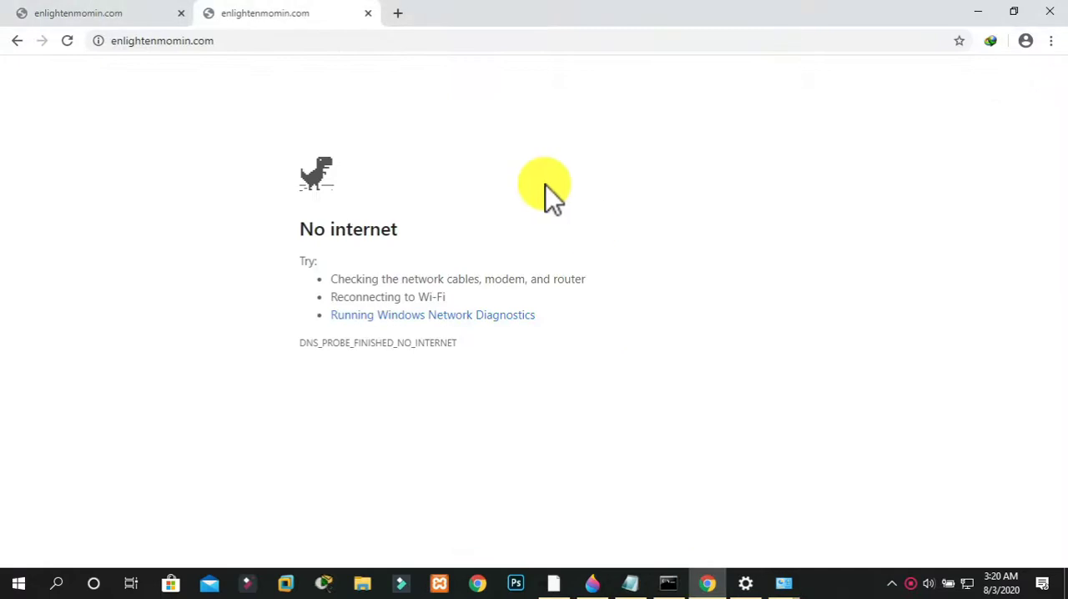
click(398, 13)
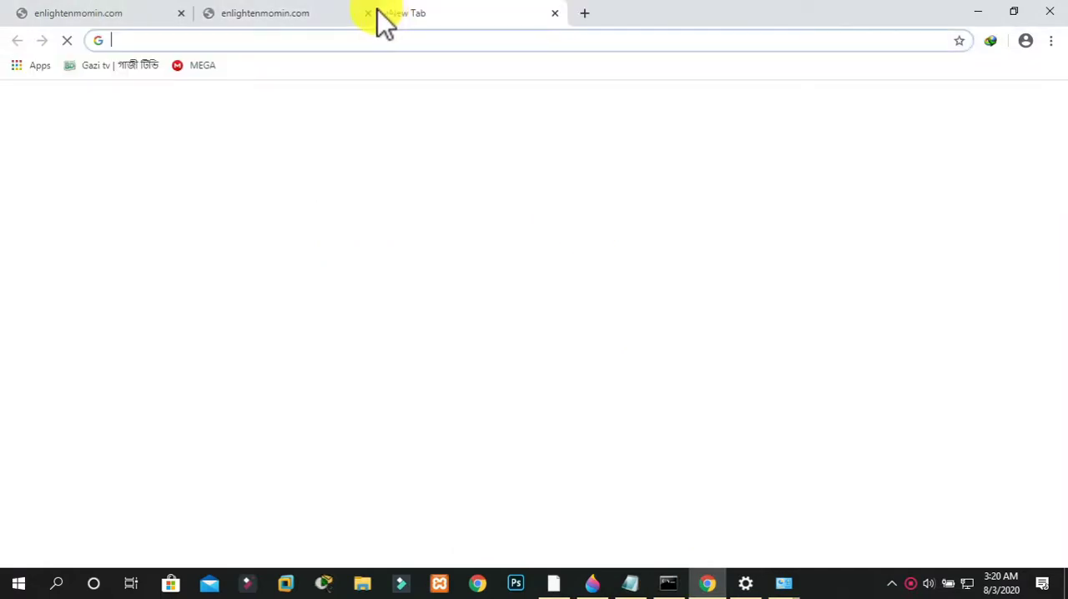
click(181, 13)
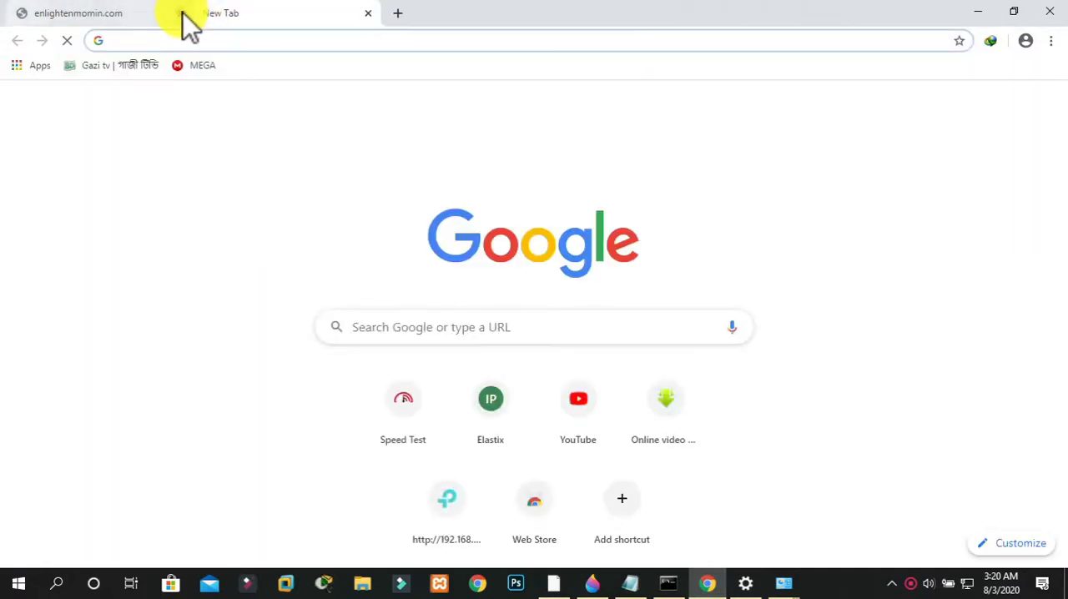
text(gogole)
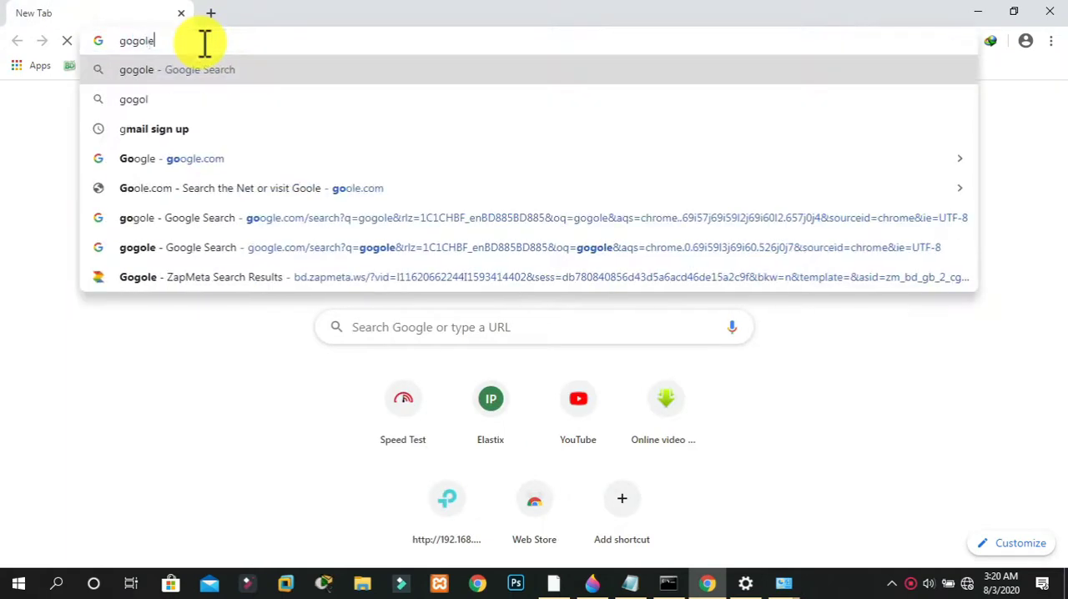
key(Return)
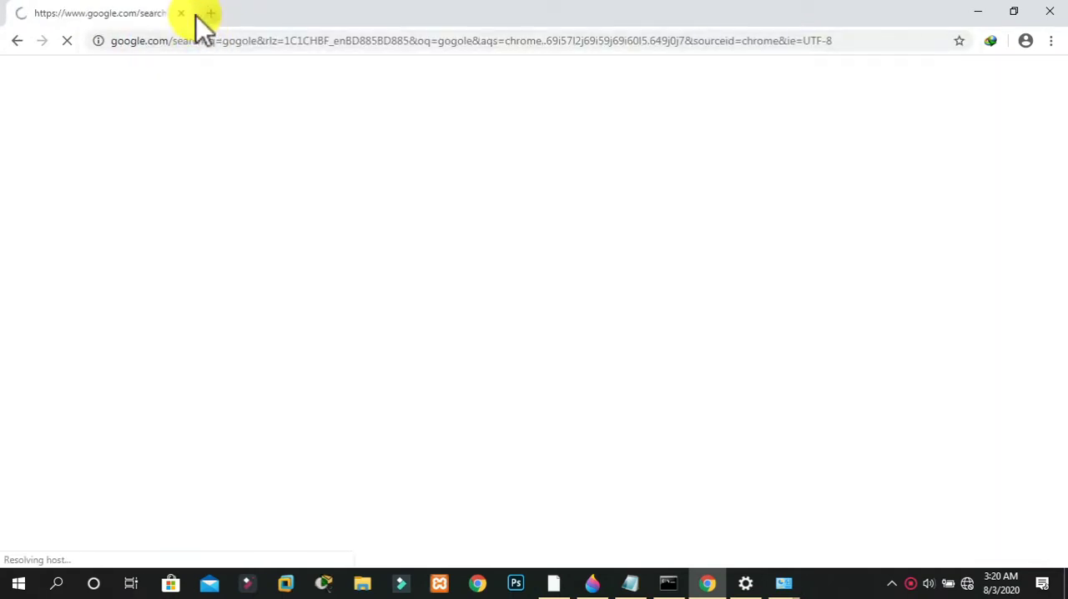
Close the Google search tab and exit Chrome
click(211, 14)
click(107, 15)
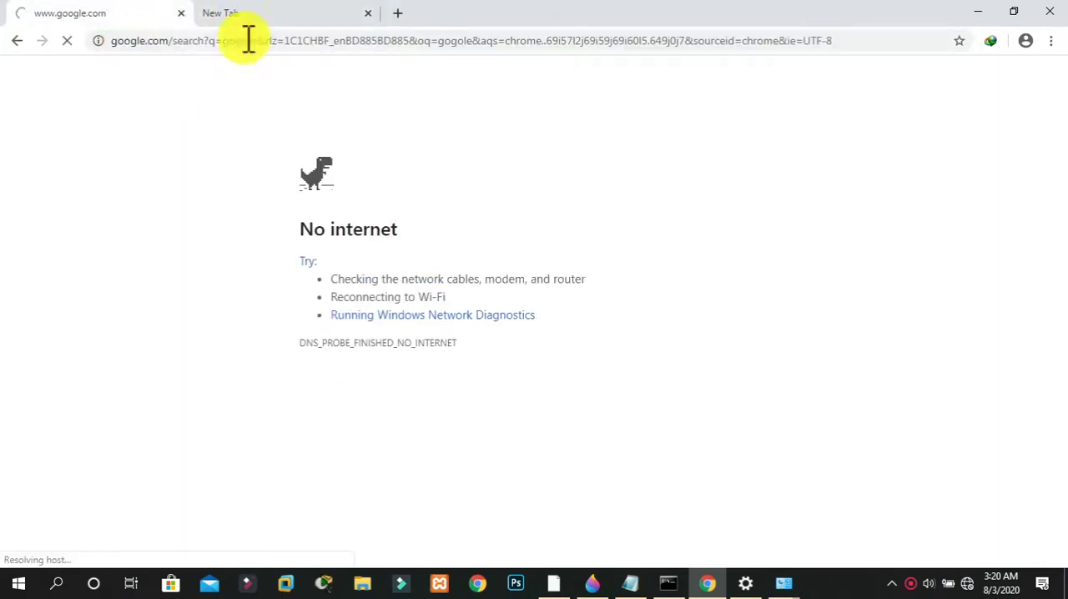
click(181, 13)
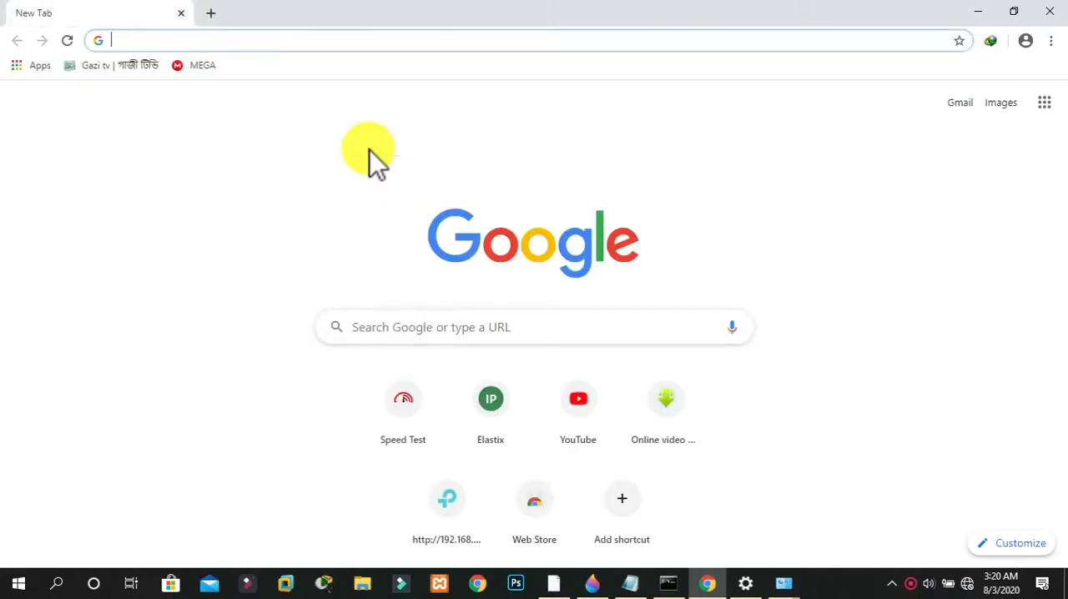
click(1050, 11)
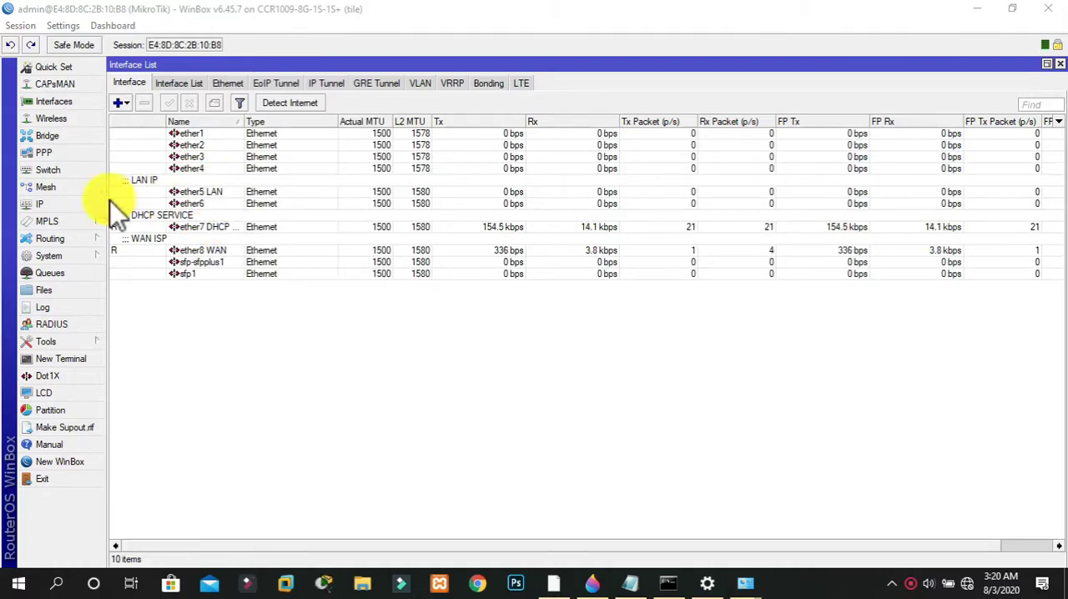
Reconnect WinBox to the router with the admin login
click(74, 202)
click(136, 180)
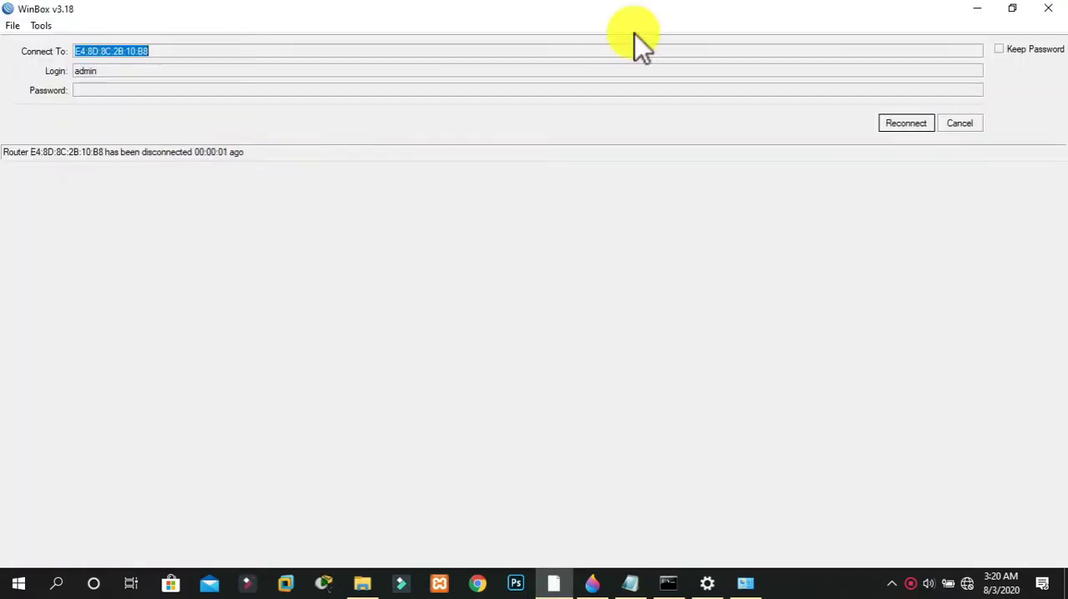
click(913, 127)
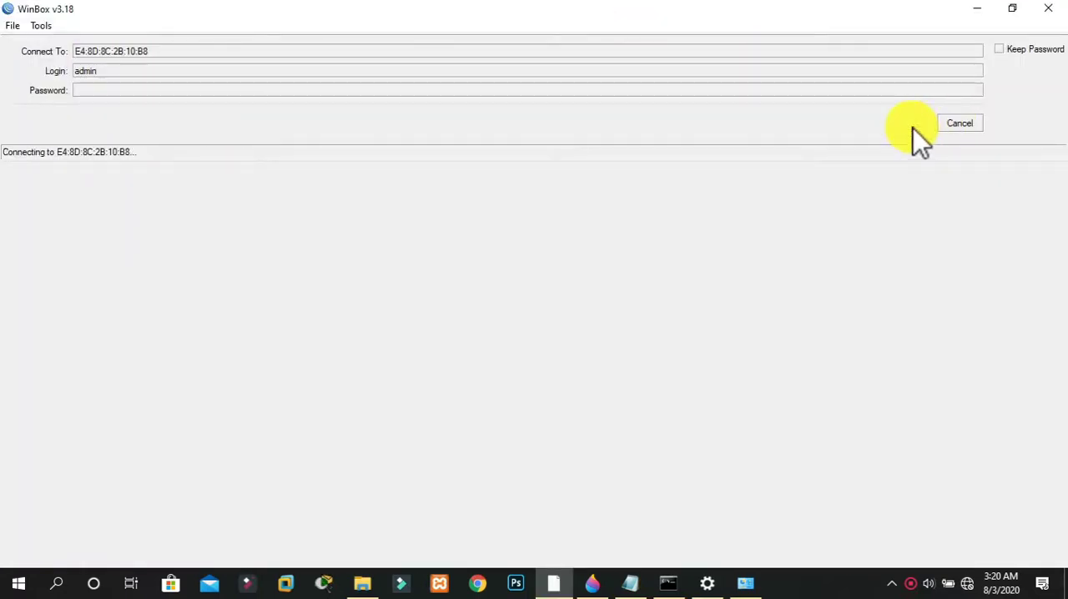
Open the Windows network adapters list and view the Ethernet adapter's connection details
right_click(968, 581)
click(973, 553)
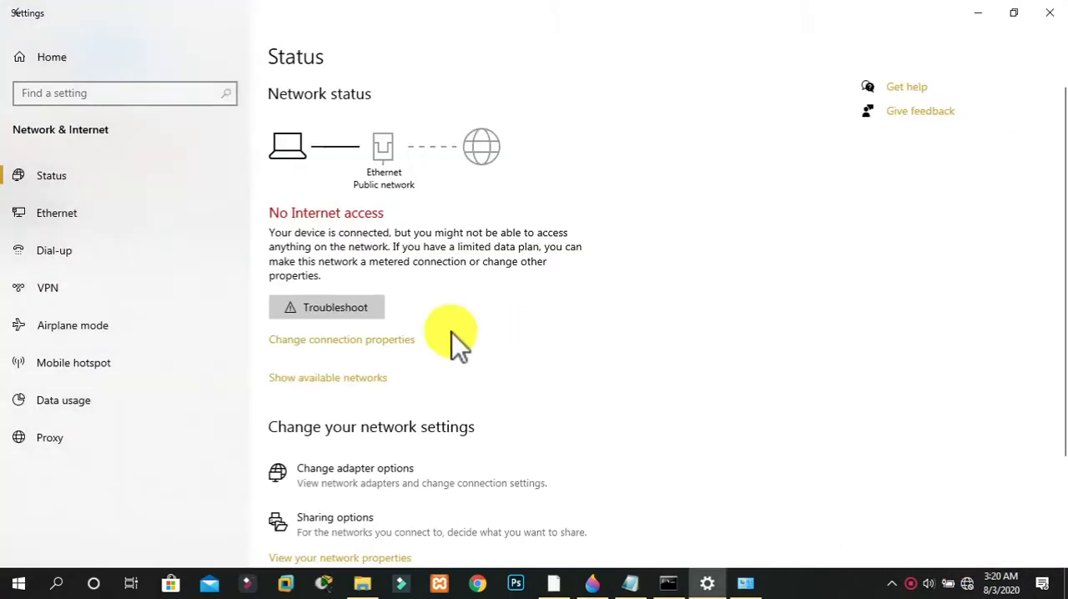
click(391, 465)
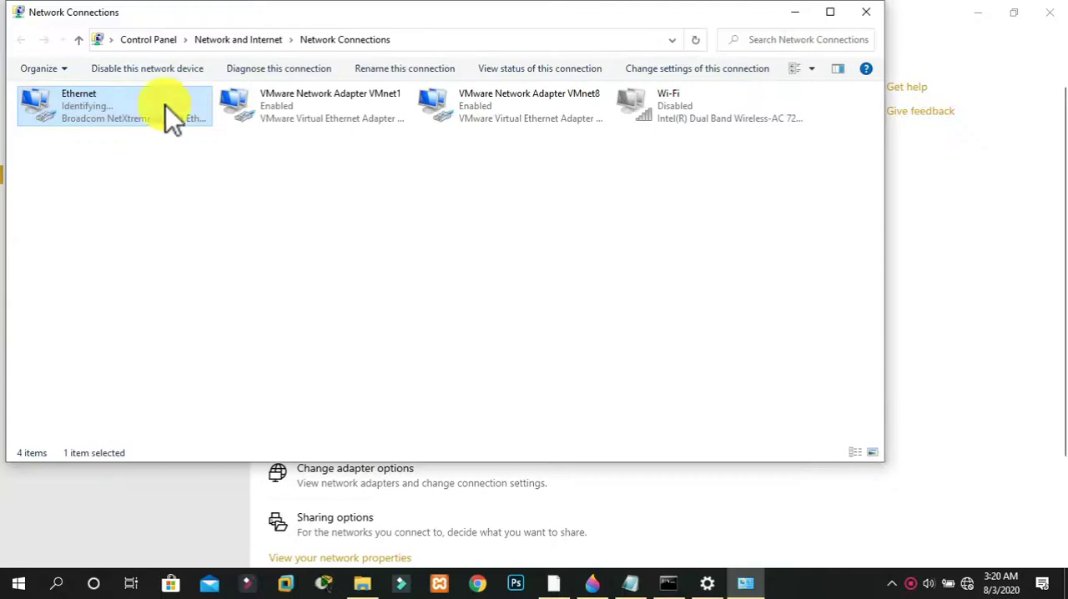
double_click(128, 99)
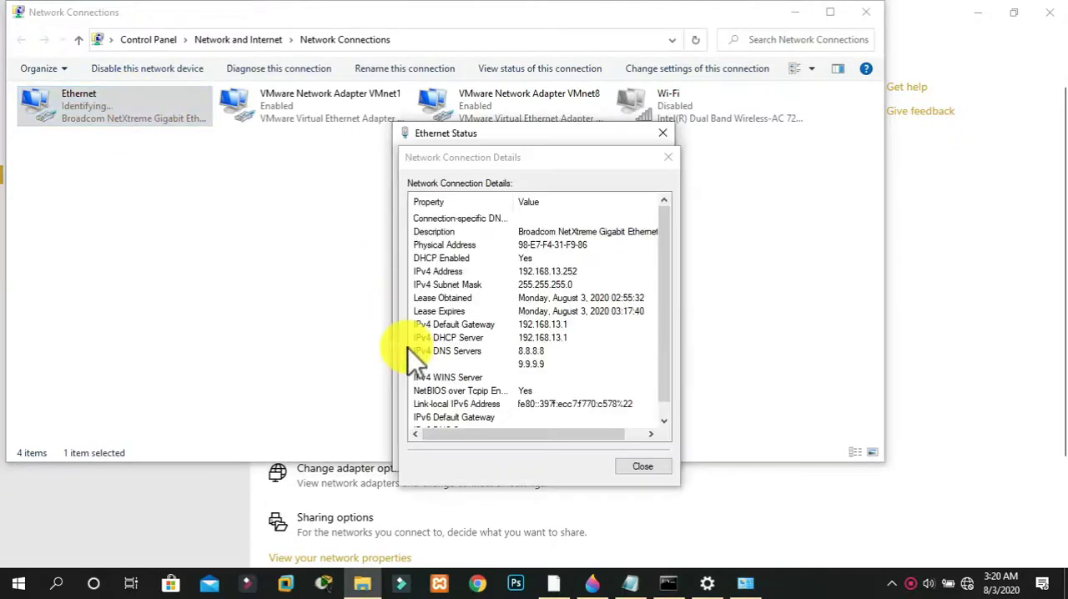
click(645, 469)
click(648, 475)
Assign the Ethernet adapter static IPv4 address 192.168.10.2 with subnet mask 255.255.255.0 and default gateway 192.168.10.1
double_click(175, 124)
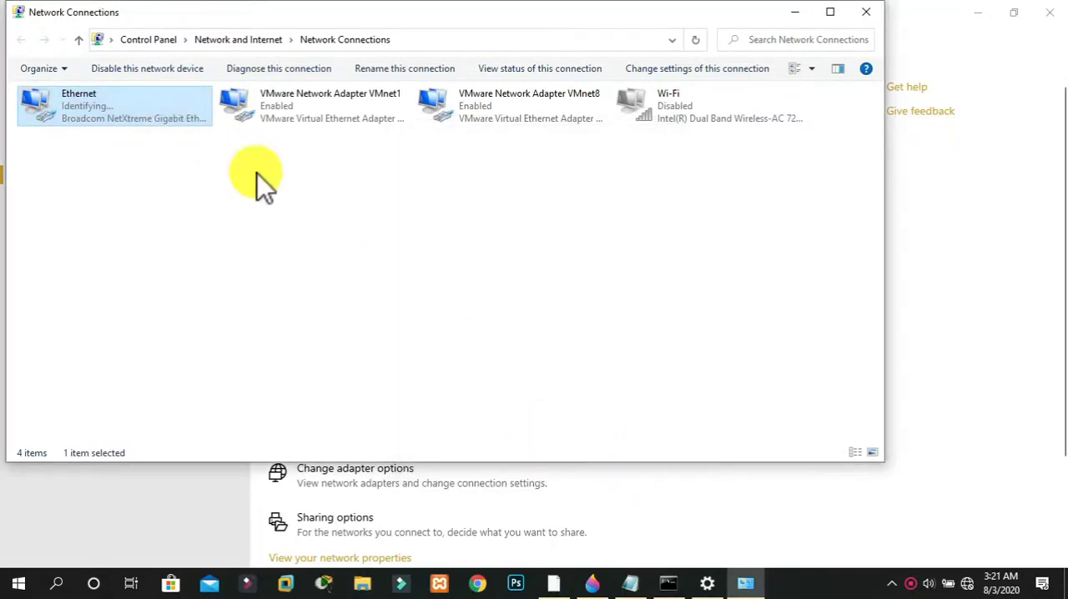
click(442, 420)
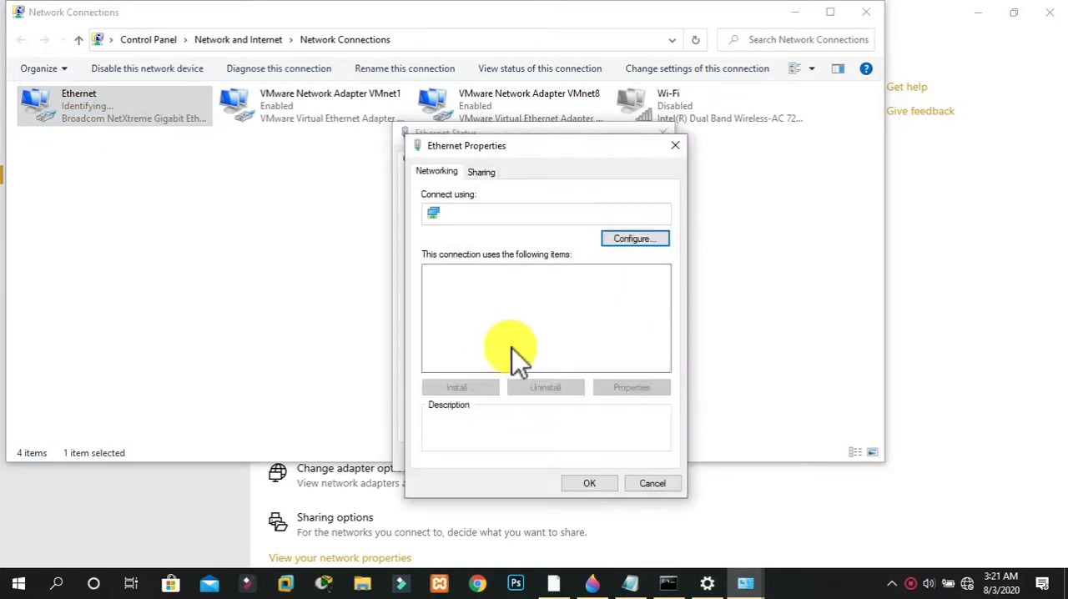
double_click(536, 350)
click(556, 321)
text(192 . 168 . 10 . 2)
key(Tab)
key(Tab)
text(192 . 168)
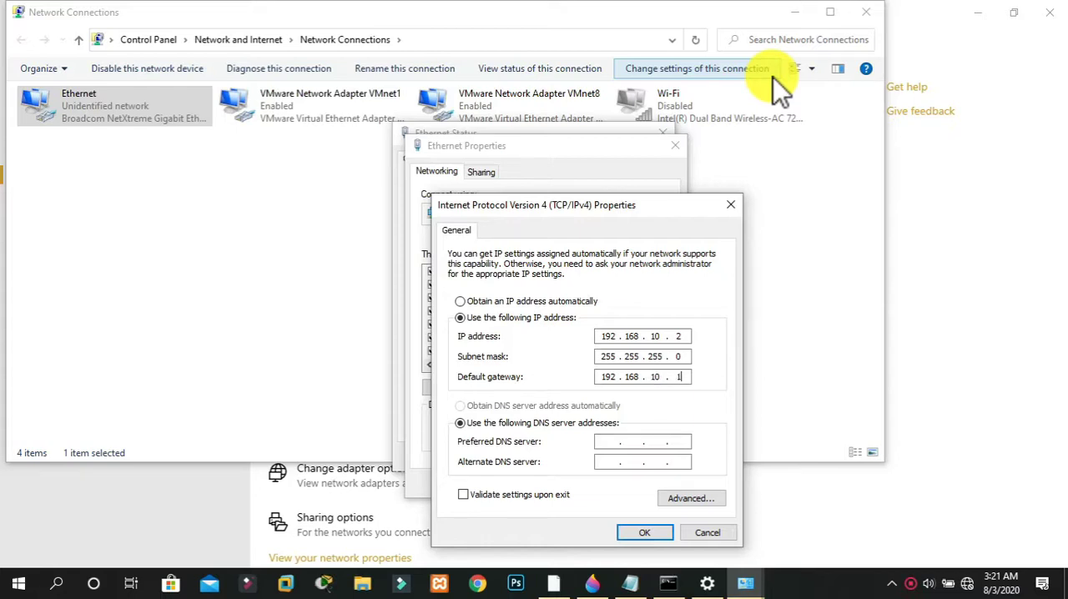
Set the adapter's DNS servers to 8.8.8.8 and 9.9.9.9, save the IPv4 settings and close the network windows
key(Tab)
key(Tab)
text(8.8.9.9.99)
key(BackSpace)
text(.9)
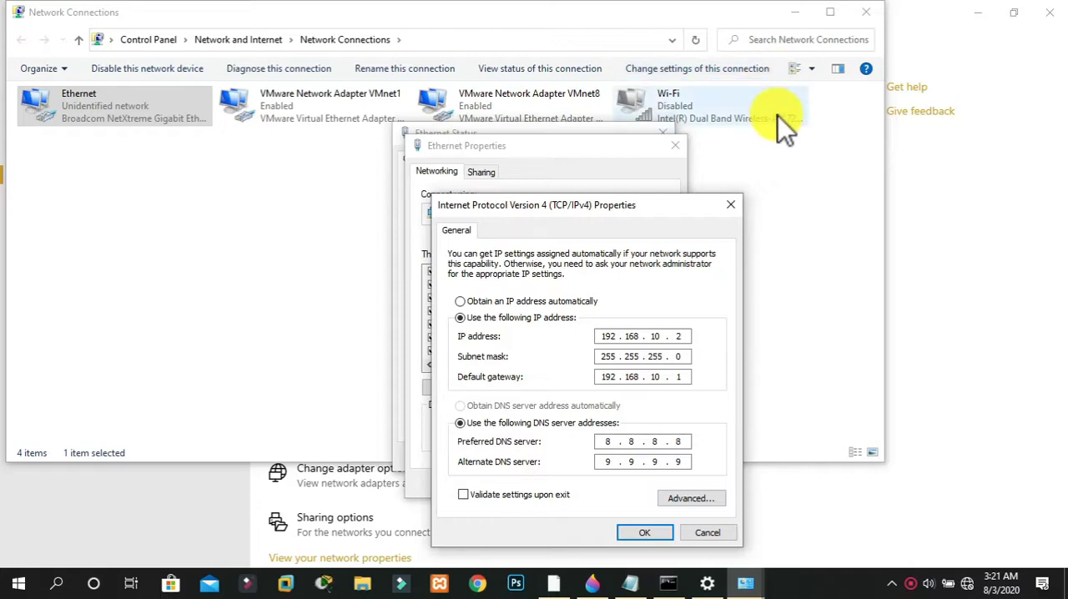
click(654, 531)
click(640, 484)
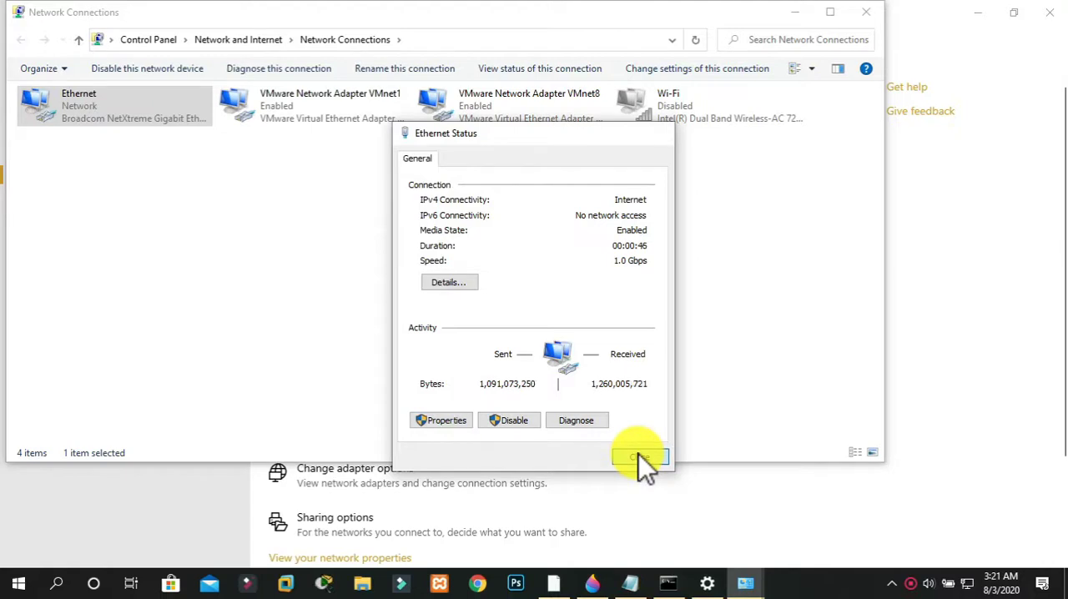
click(639, 457)
scroll(882, 158, down, 2)
click(867, 13)
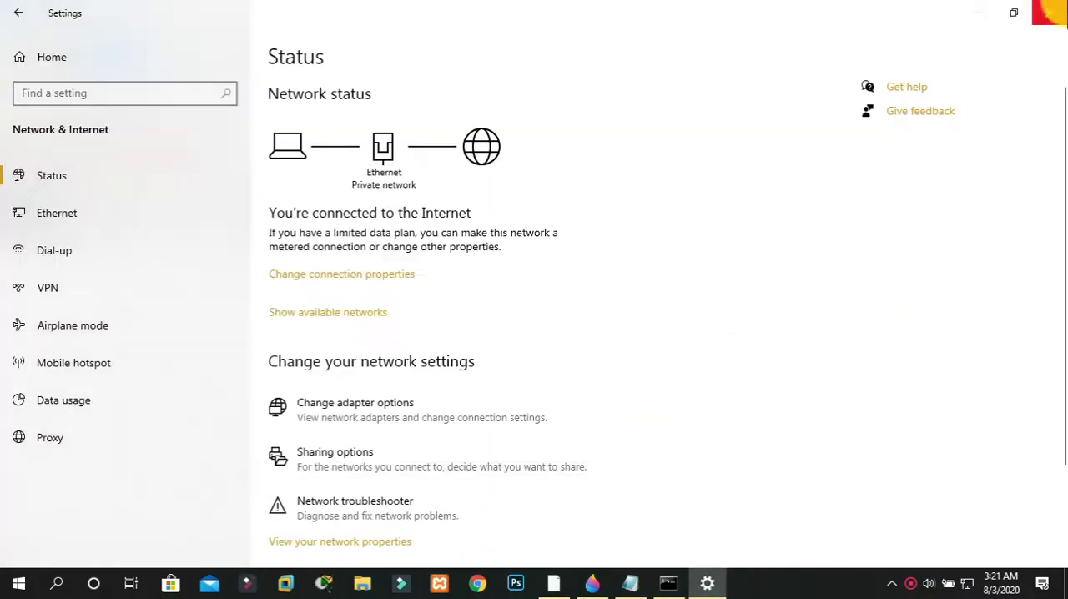
click(1049, 12)
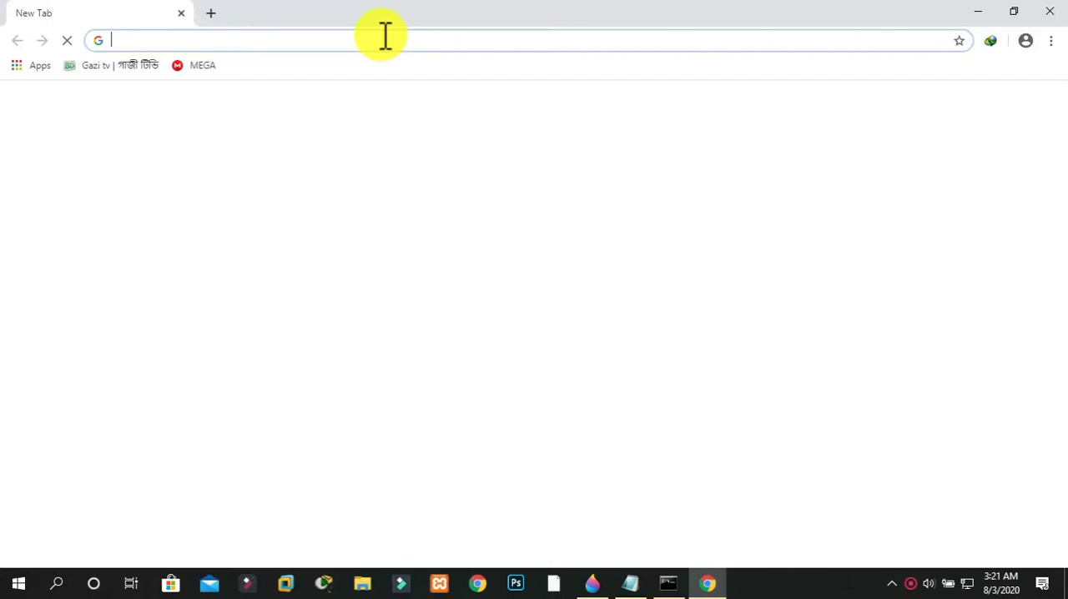
Load google.com in a new Chrome tab to test access with the static IP address
text(you)
key(BackSpace)
key(BackSpace)
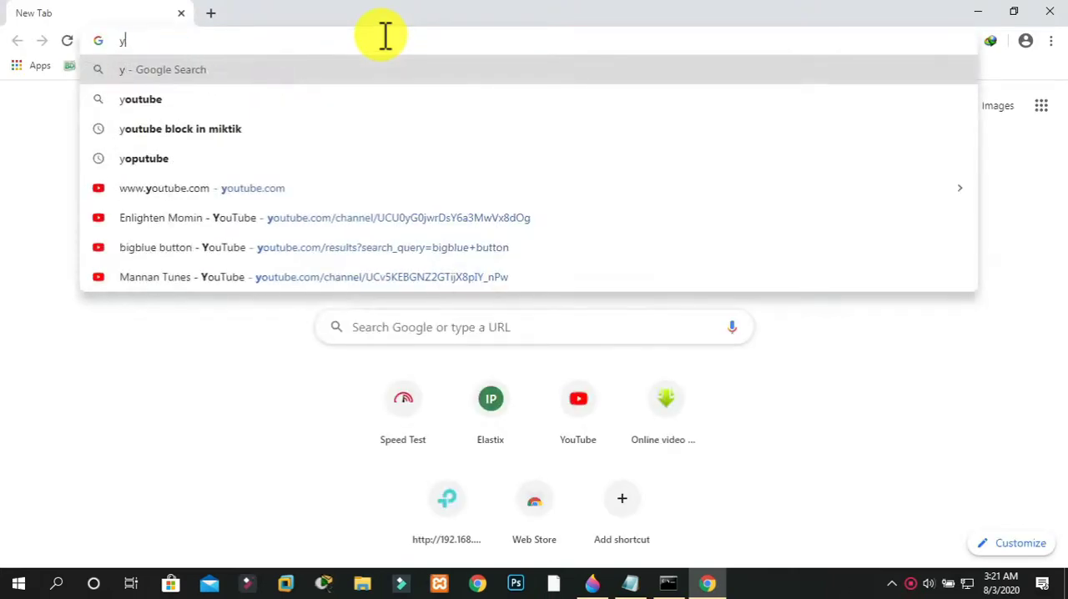
key(BackSpace)
text(googl)
key(Return)
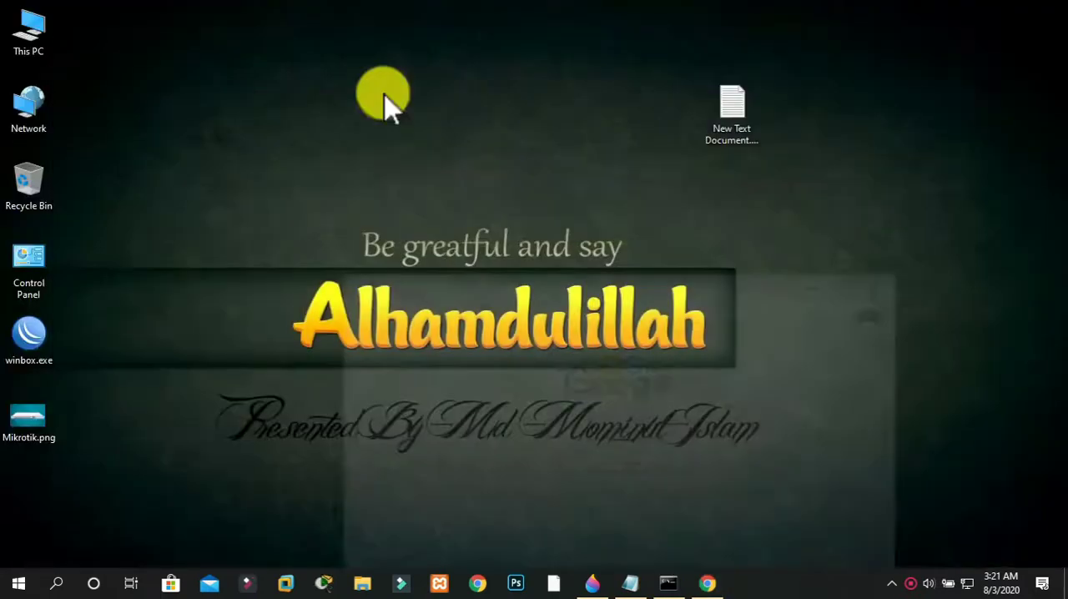
Launch WinBox from the desktop and connect to the discovered neighbor router E4:8D:8C:2B:10:B6 as admin
double_click(19, 357)
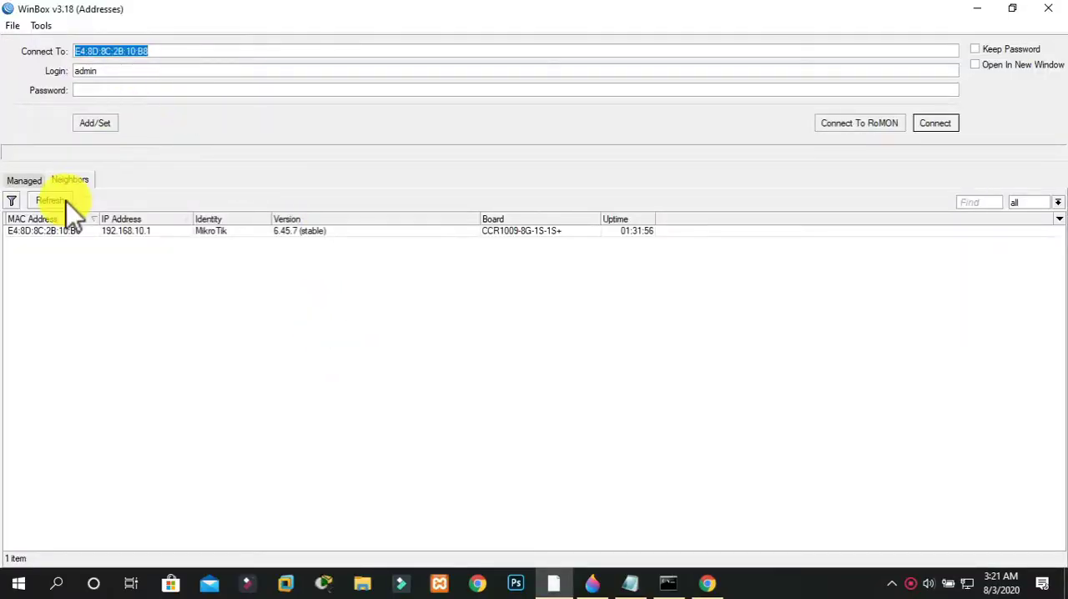
click(70, 233)
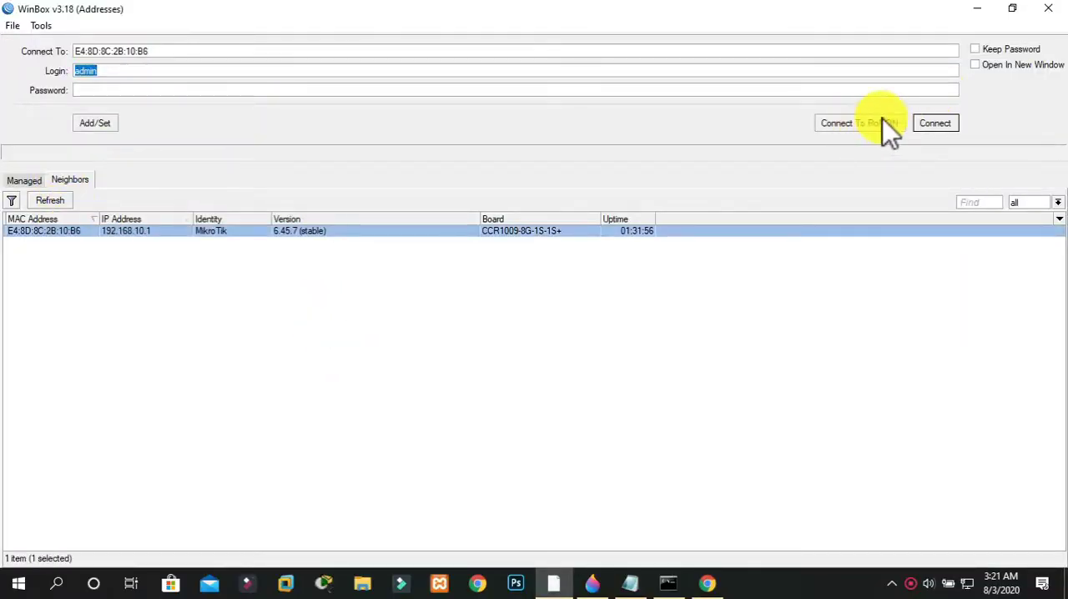
click(946, 122)
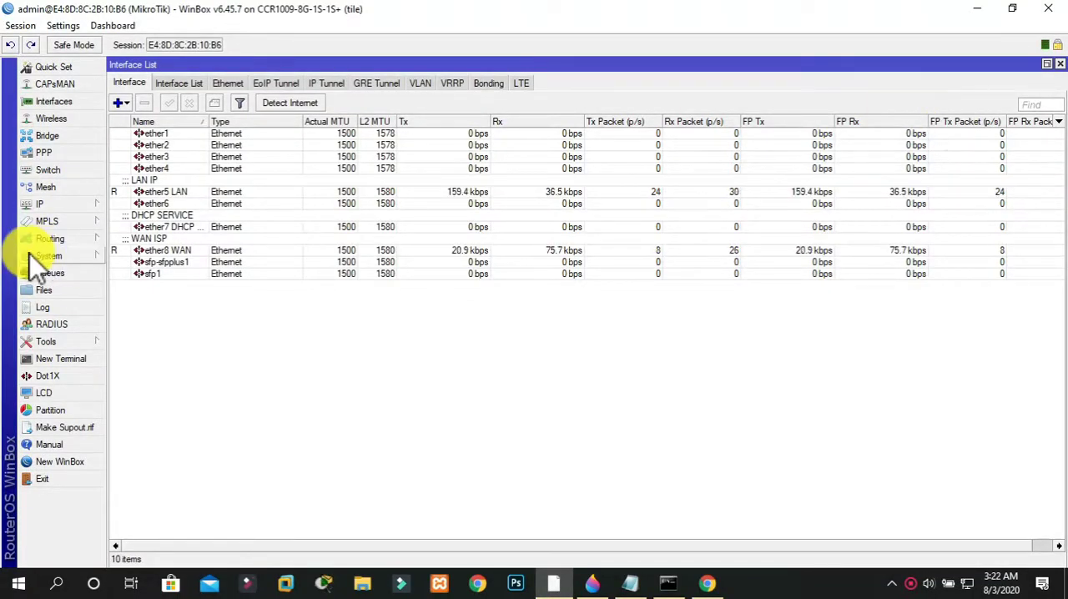
Review the router's IP address list and return to the interface list
click(58, 204)
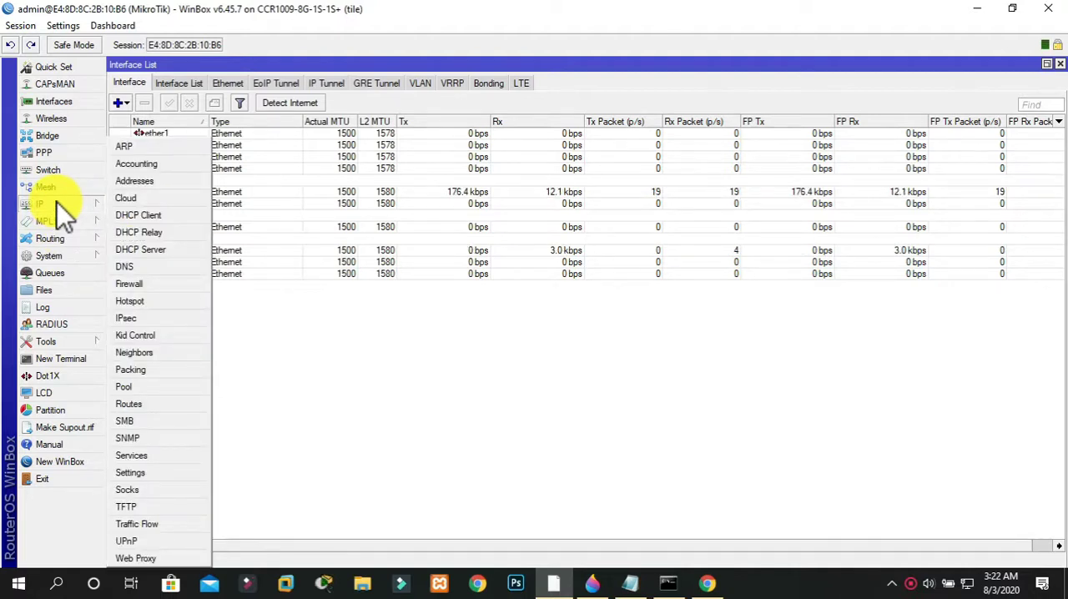
click(132, 181)
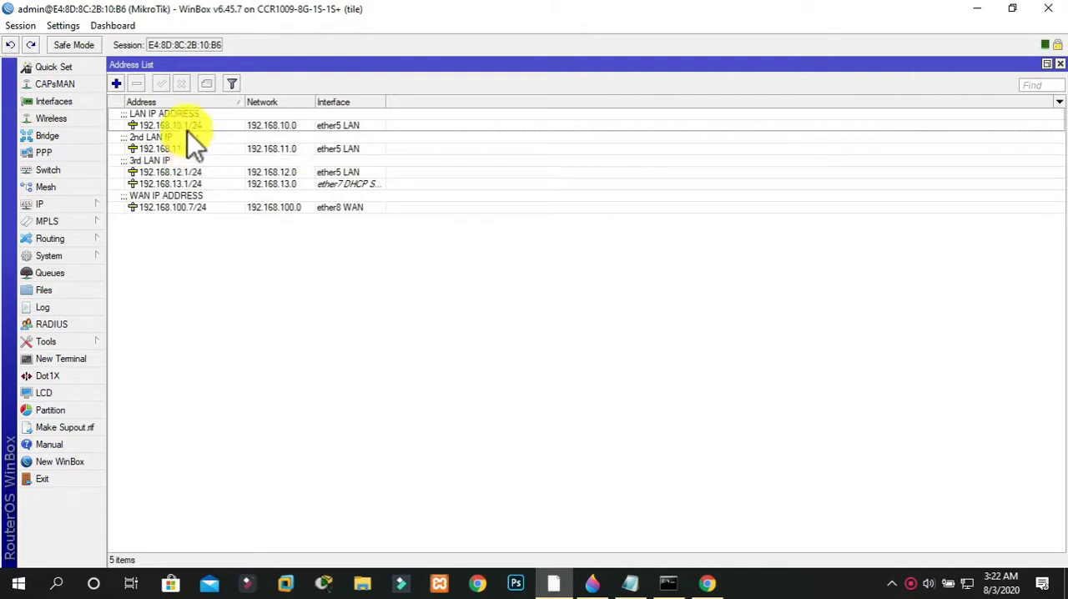
click(53, 102)
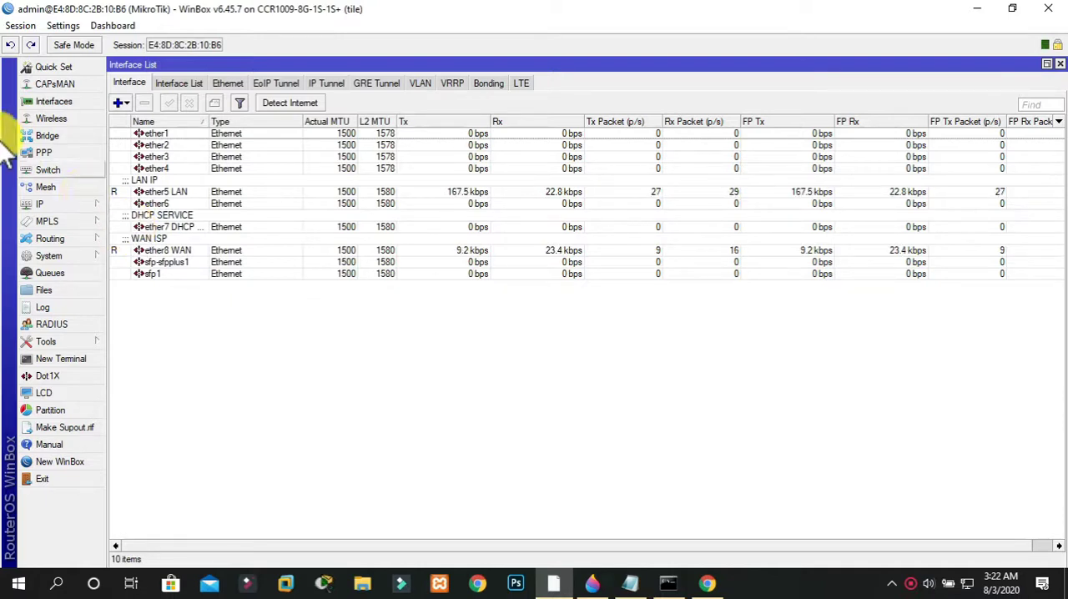
Review the router's system clock and manual time zone settings and close the dialog
click(49, 205)
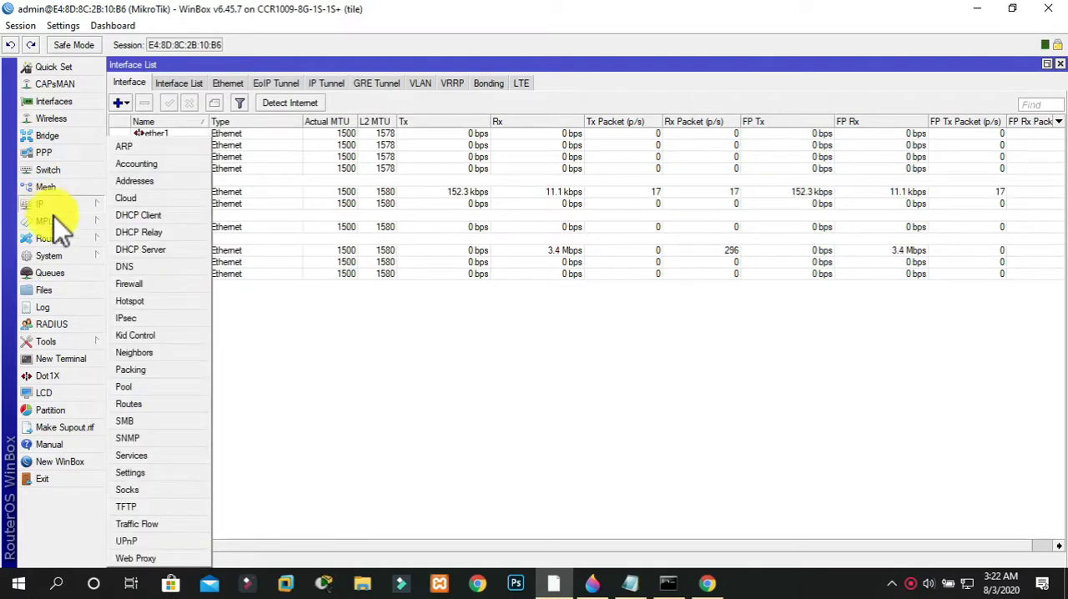
click(60, 257)
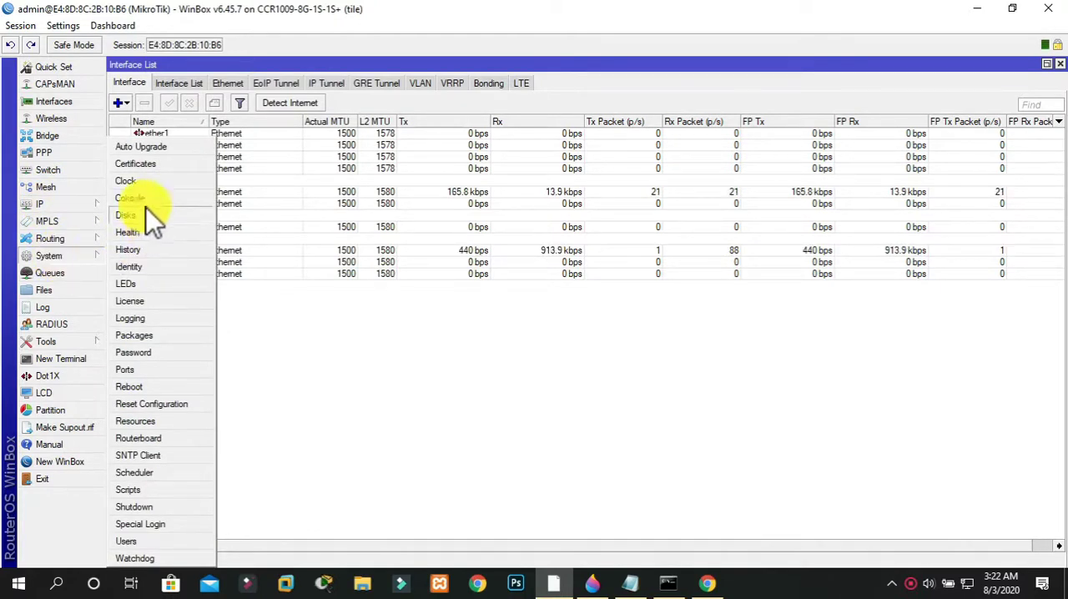
click(133, 185)
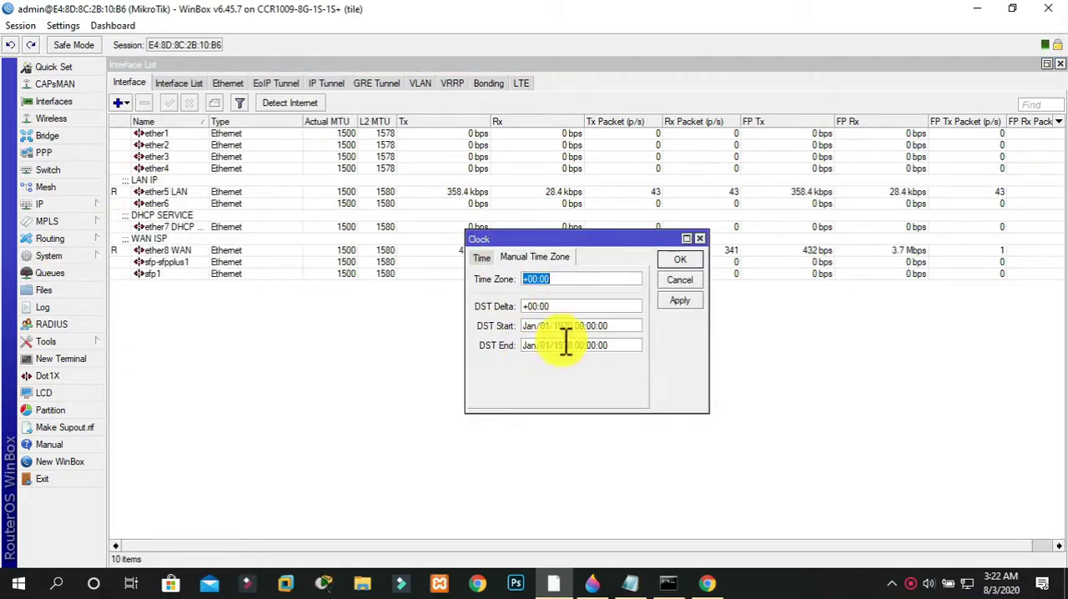
click(484, 259)
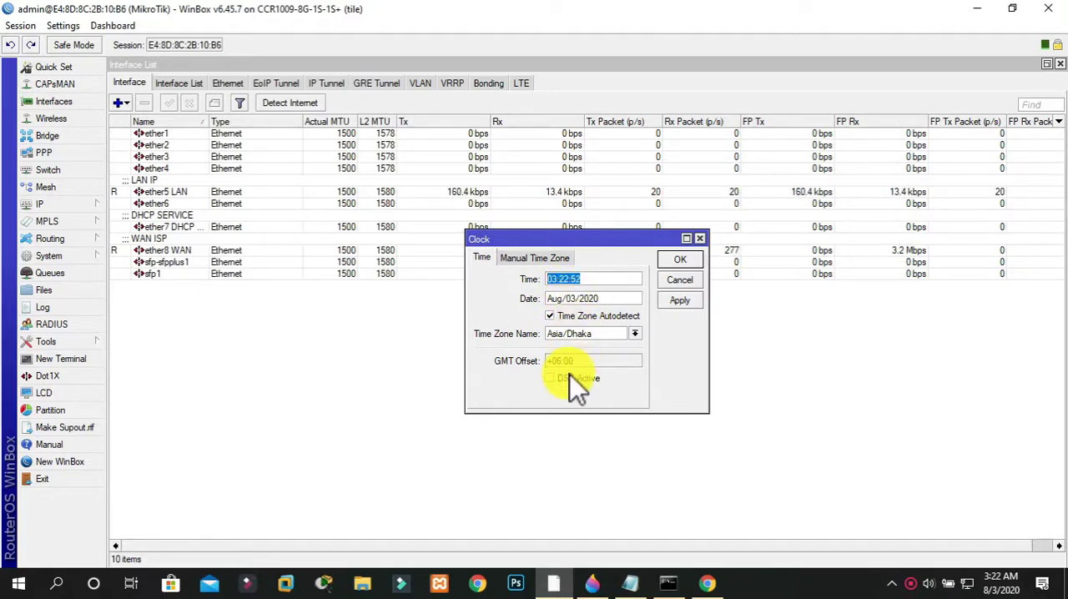
click(543, 261)
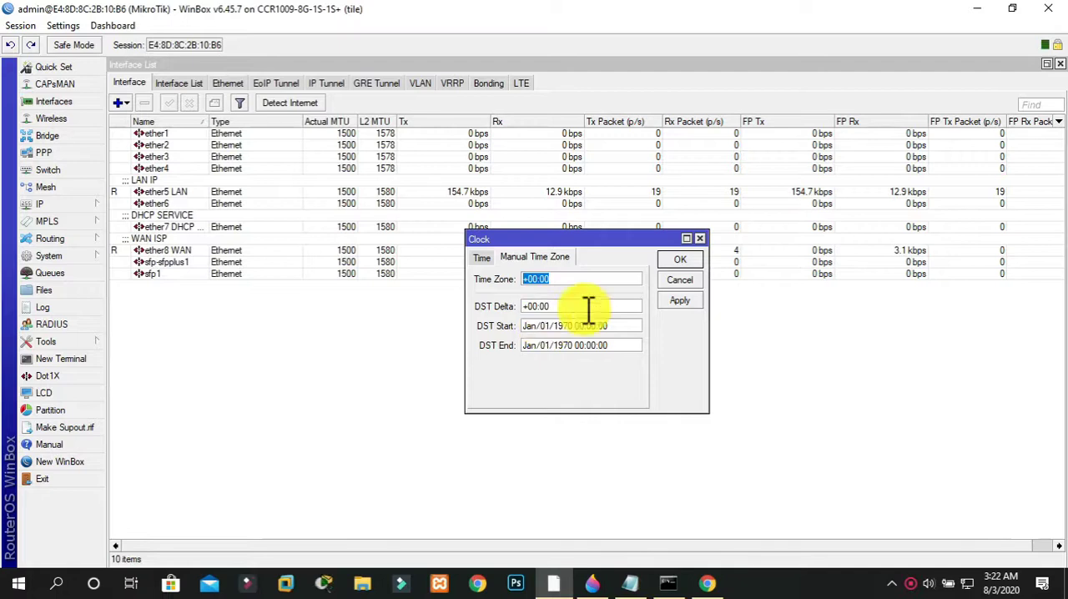
click(683, 260)
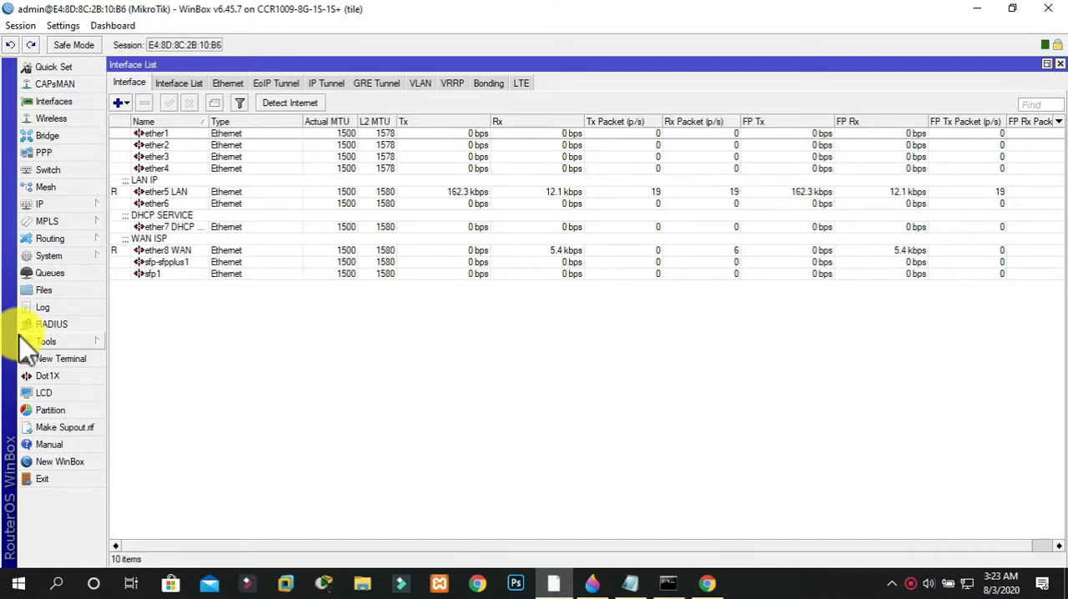
Run an IP Scan on interface ether5 LAN for address 192.168.10.2 and close the scan window
click(48, 342)
click(138, 333)
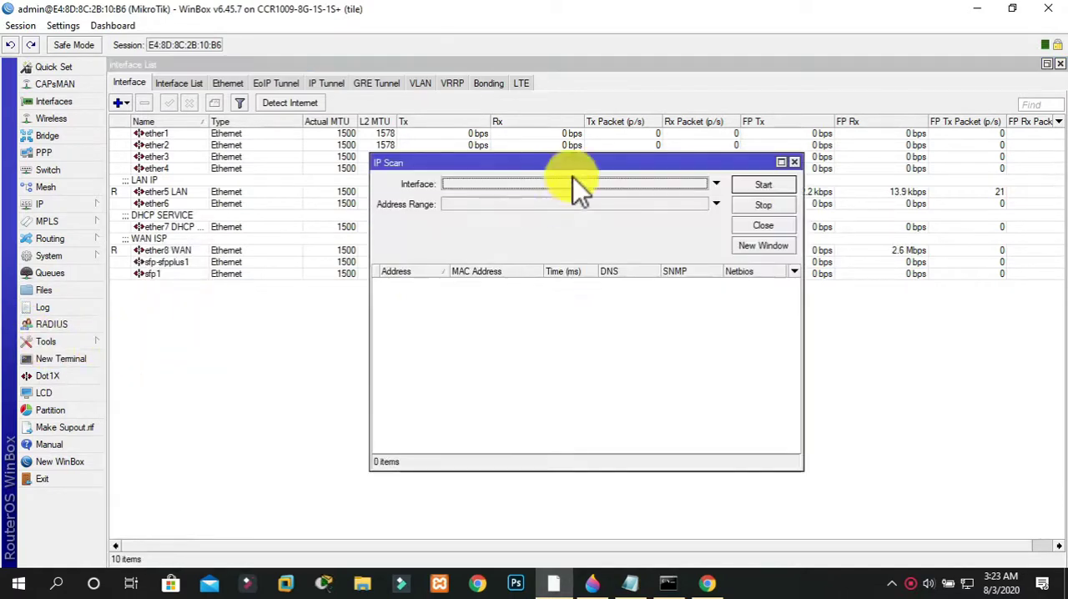
click(555, 187)
click(498, 187)
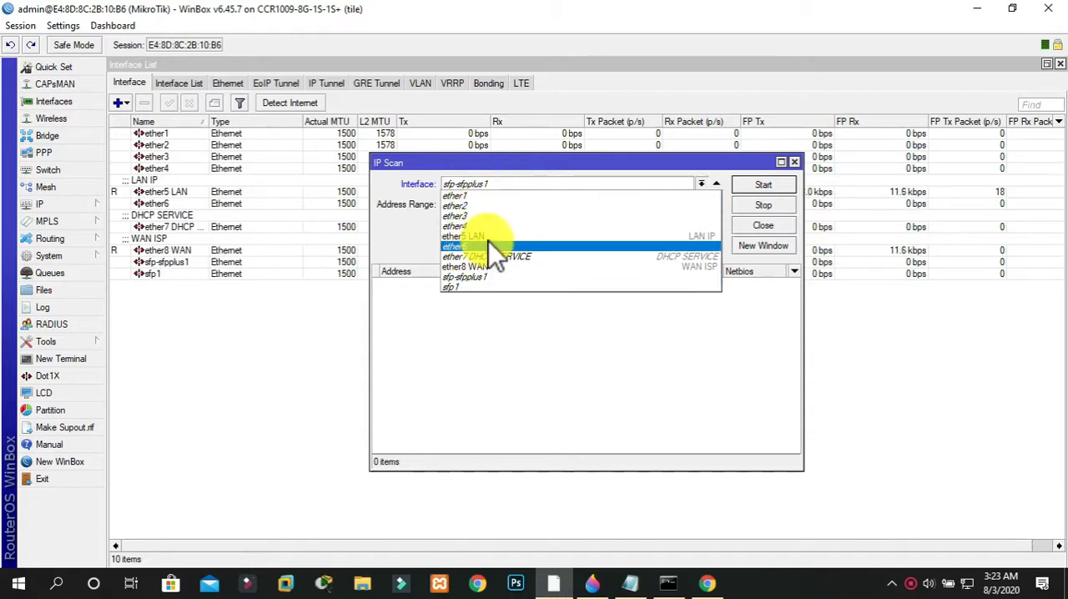
click(489, 239)
click(526, 208)
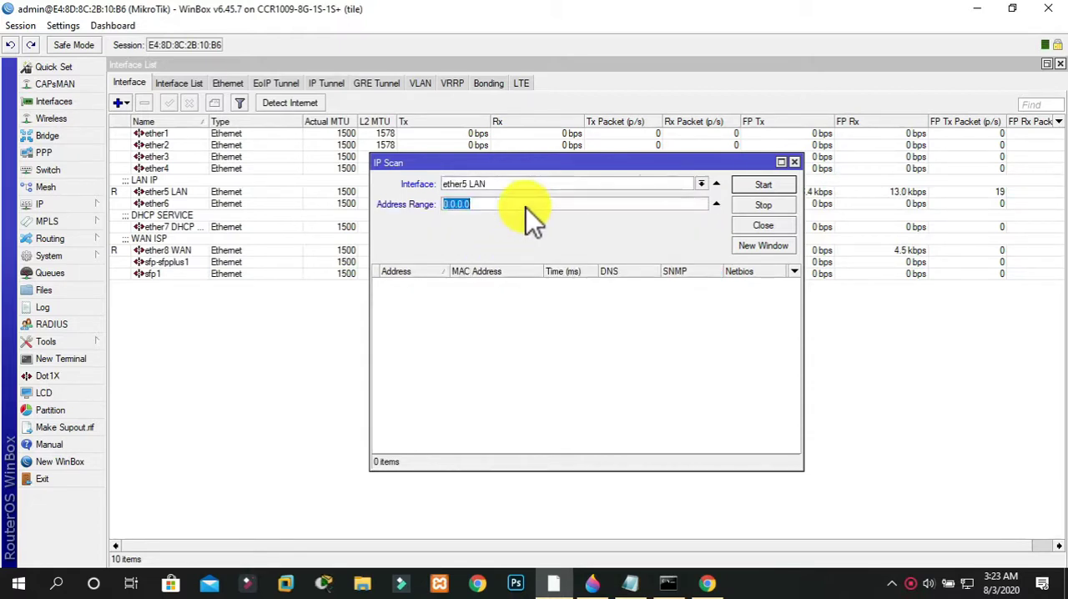
text(192.168.10.2)
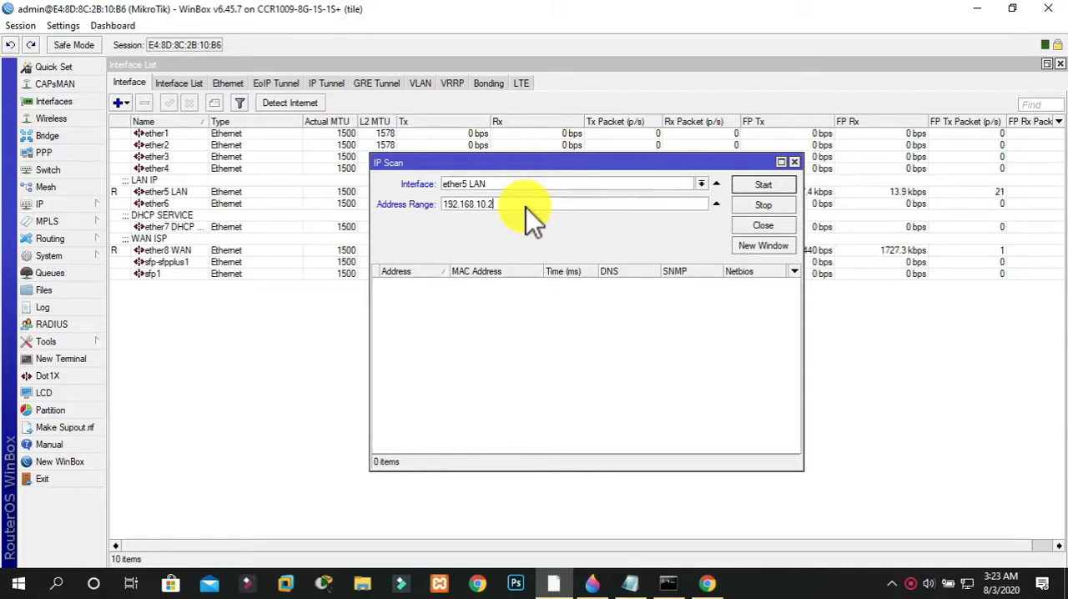
click(757, 181)
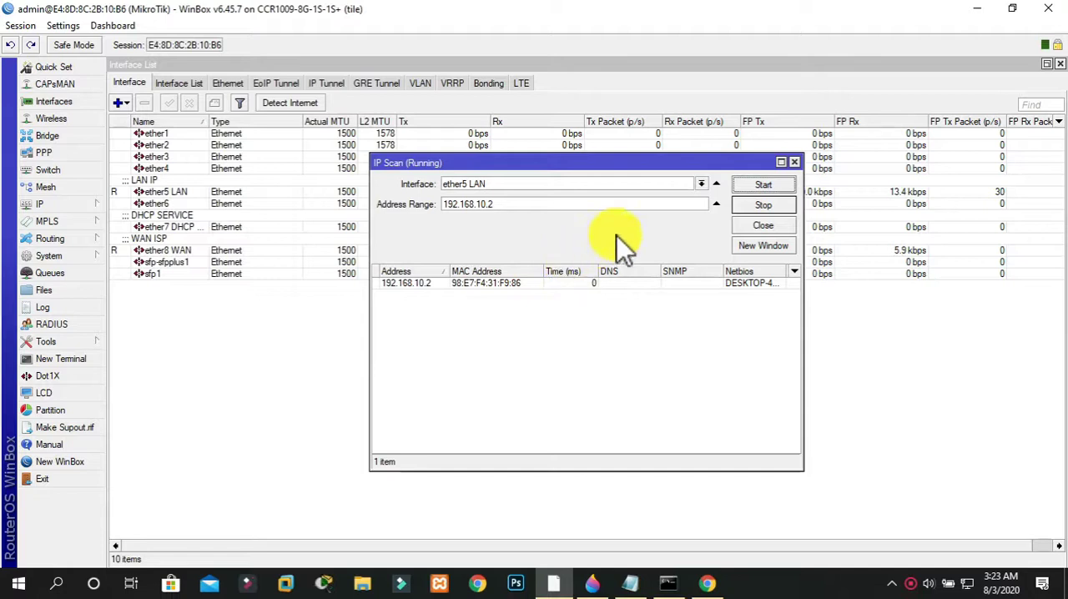
click(795, 163)
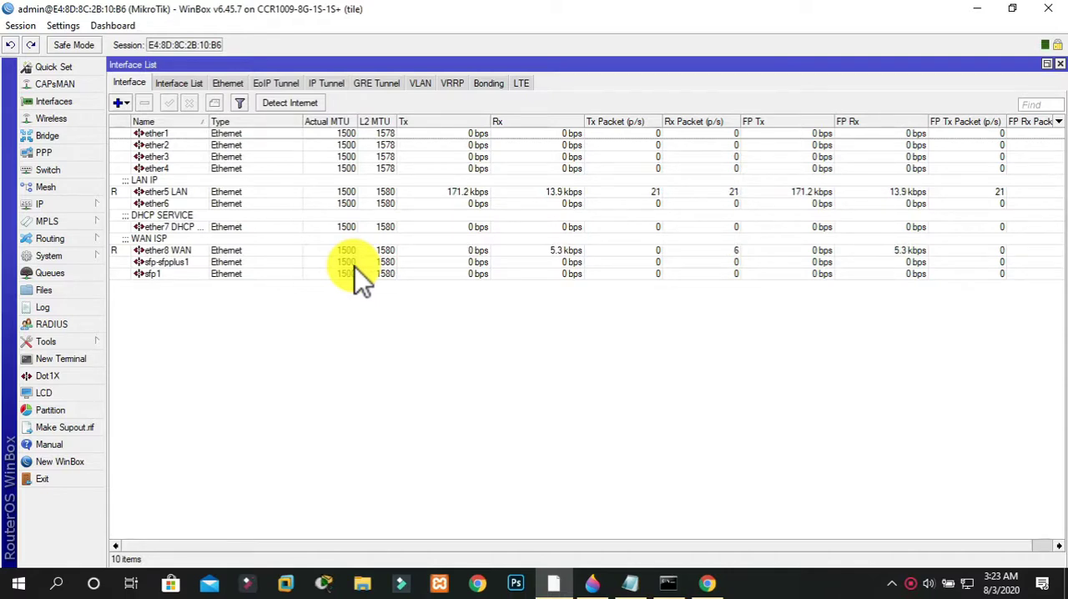
Reboot the router from its system settings and accept the reboot confirmation
click(53, 260)
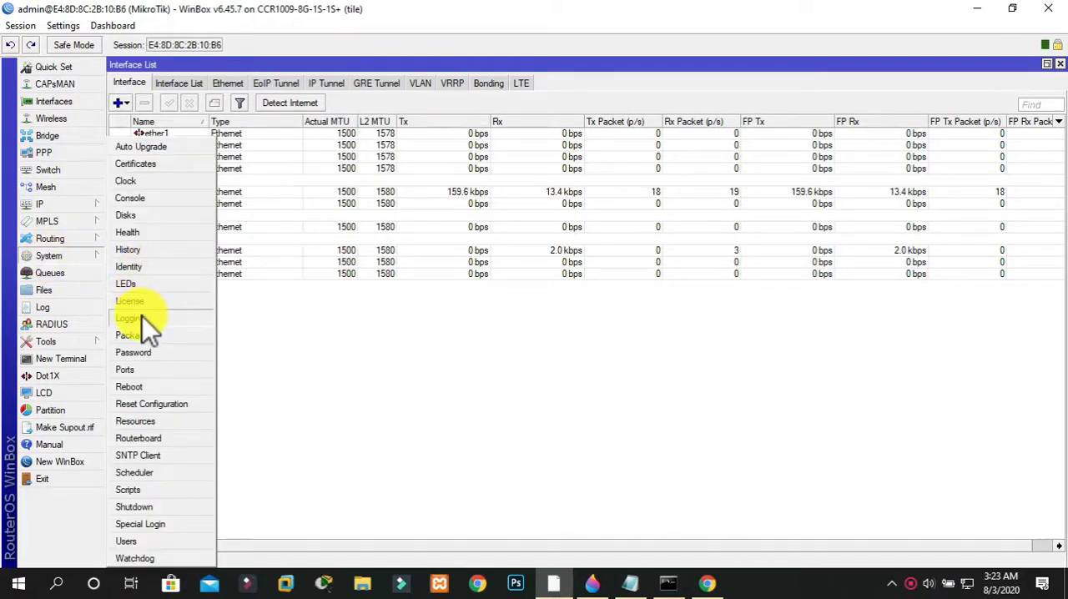
click(137, 385)
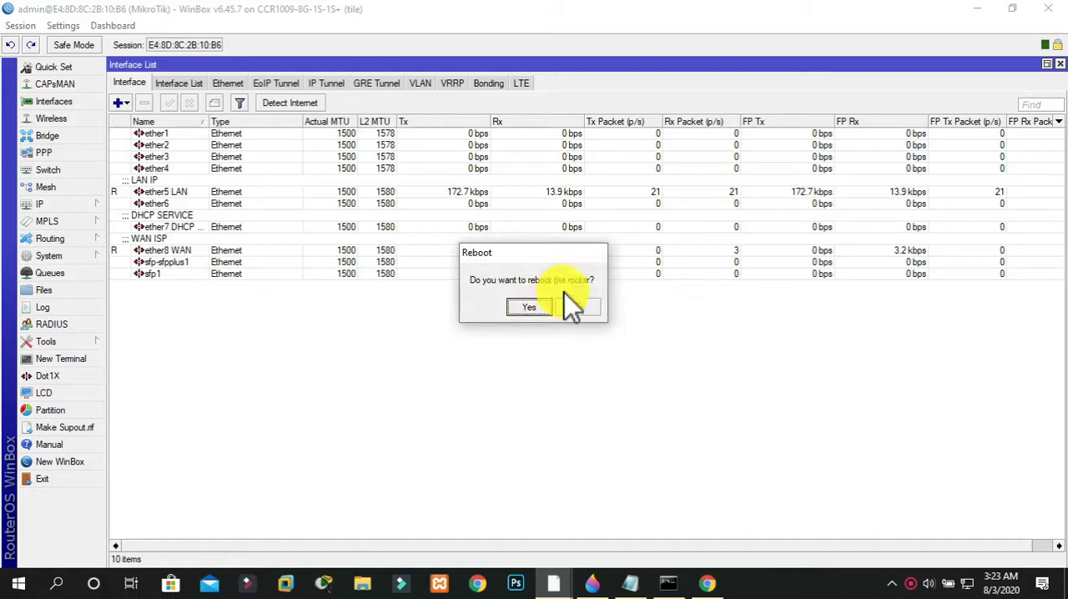
click(540, 312)
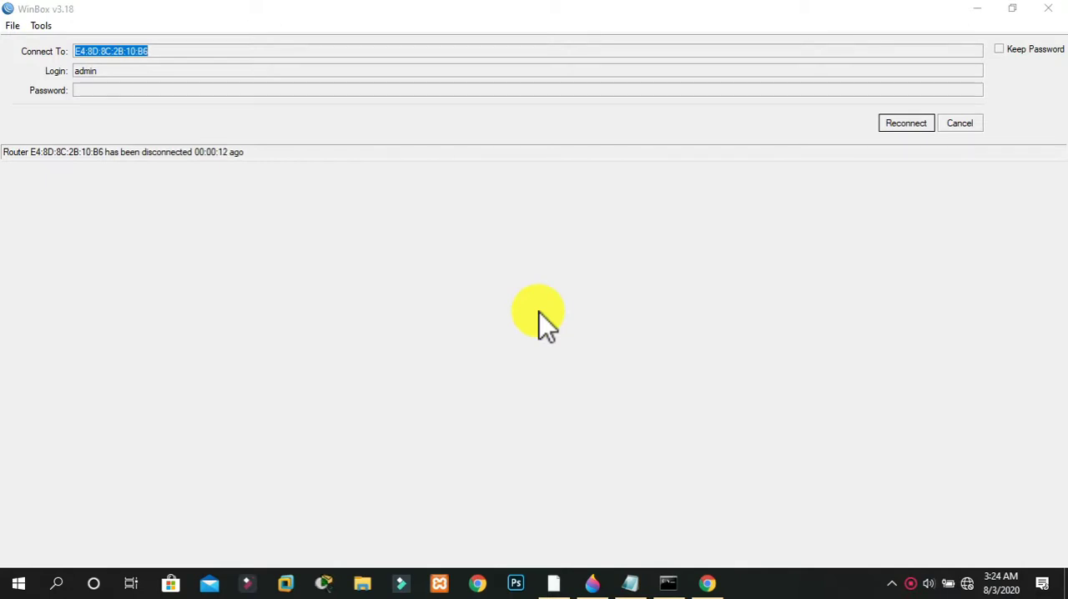
Try to reconnect to the rebooted router using the previous session and the saved managed entry E4:8D:8C:2B:10:B8
click(894, 131)
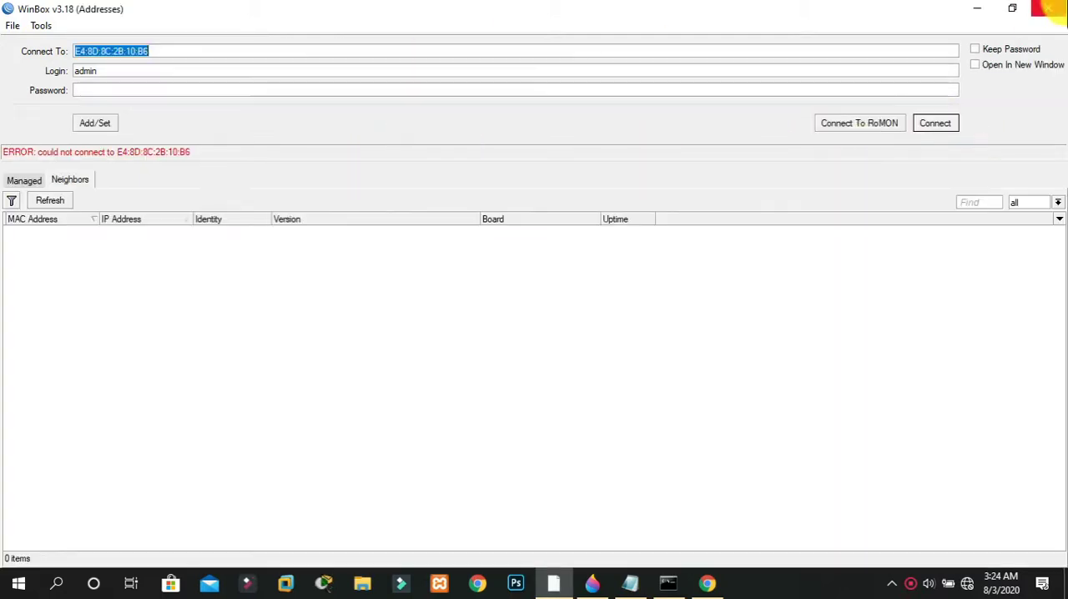
click(59, 205)
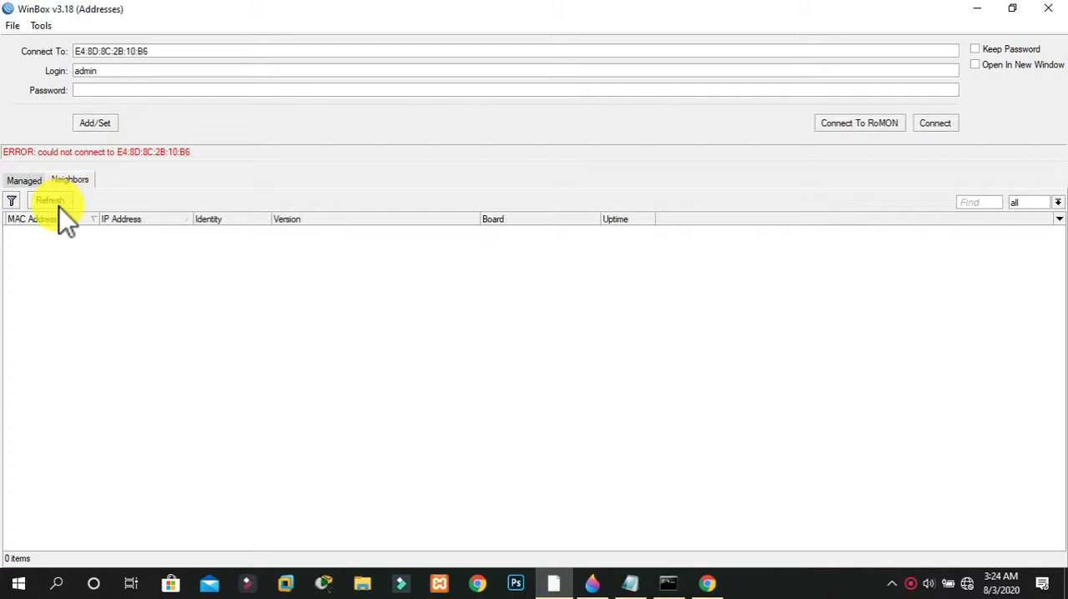
click(53, 200)
click(37, 181)
click(67, 180)
click(25, 181)
click(68, 180)
click(25, 180)
click(55, 231)
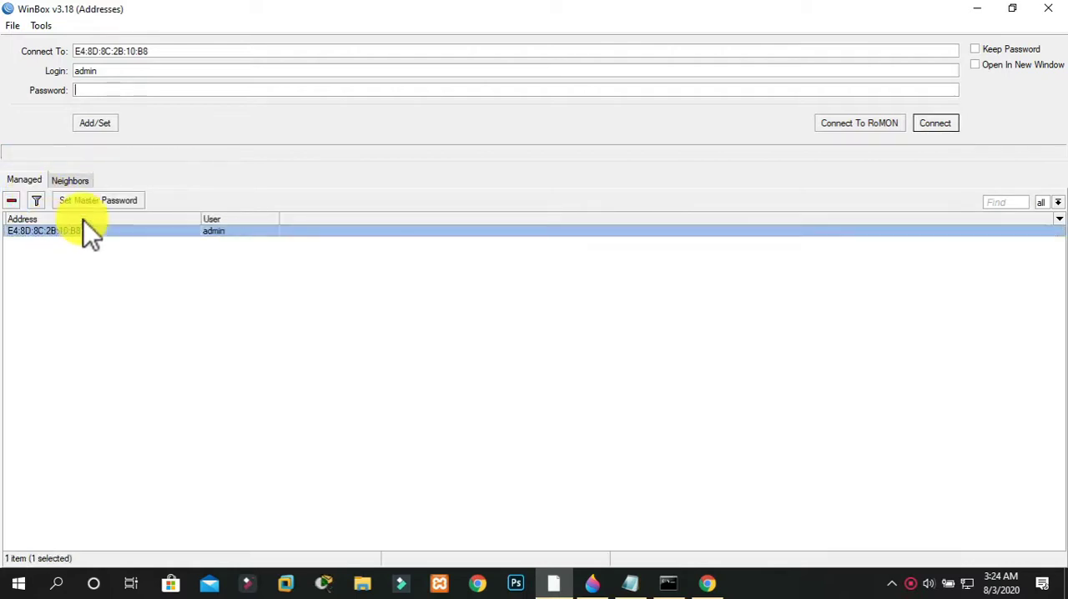
click(926, 121)
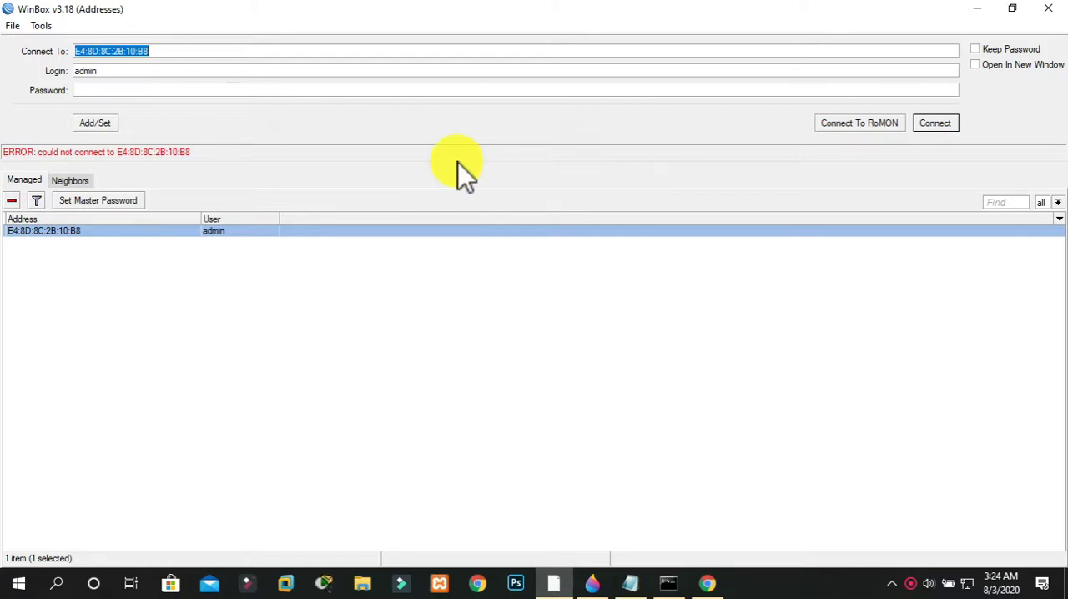
Connect to the discovered neighbor router at 192.168.10.1 and maximize the session window
click(72, 183)
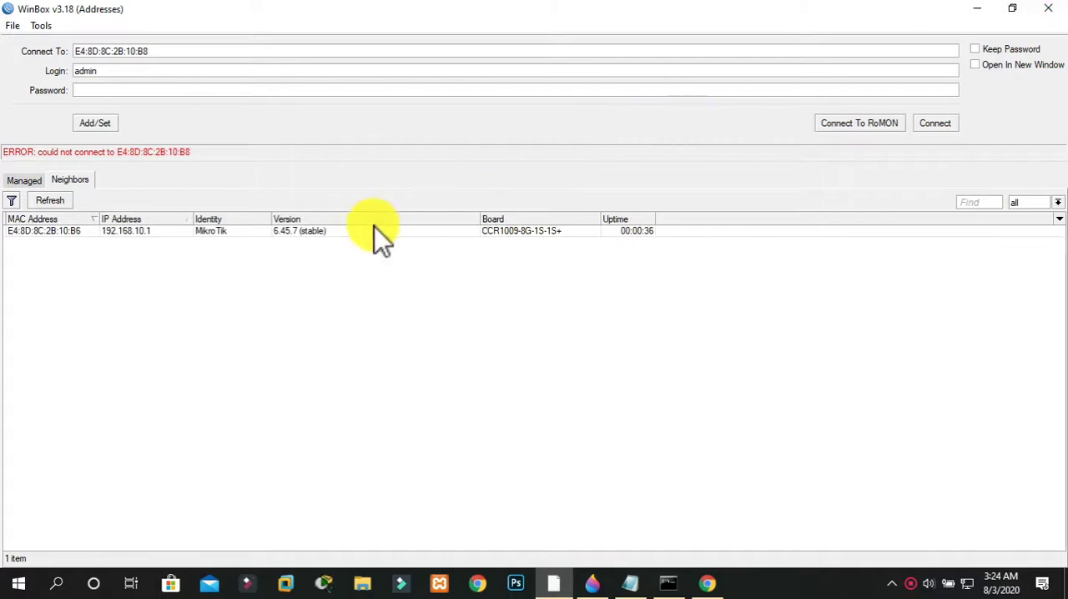
click(374, 227)
click(935, 123)
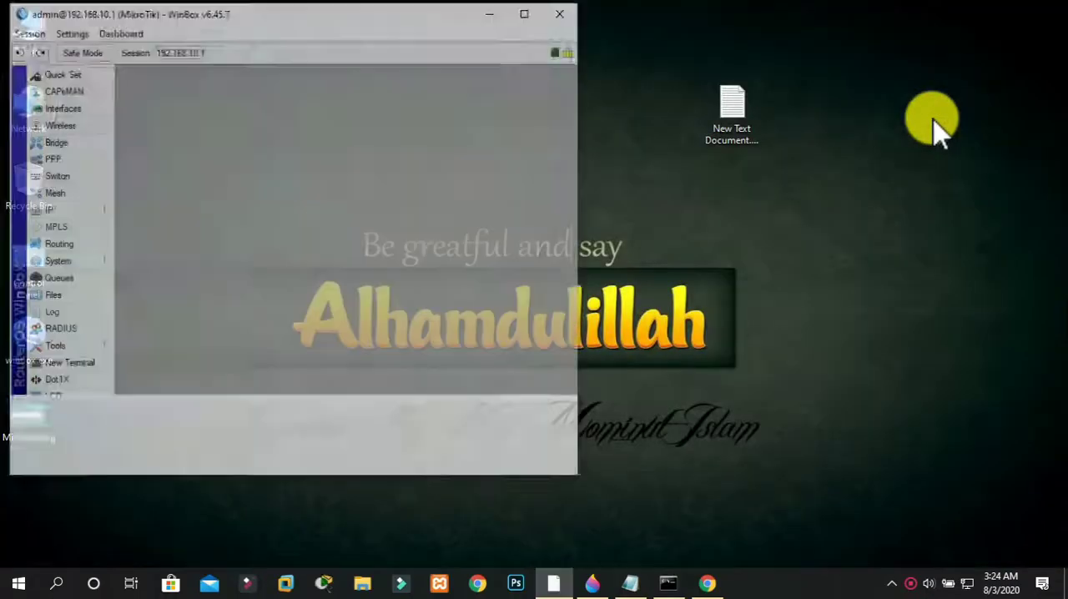
click(525, 14)
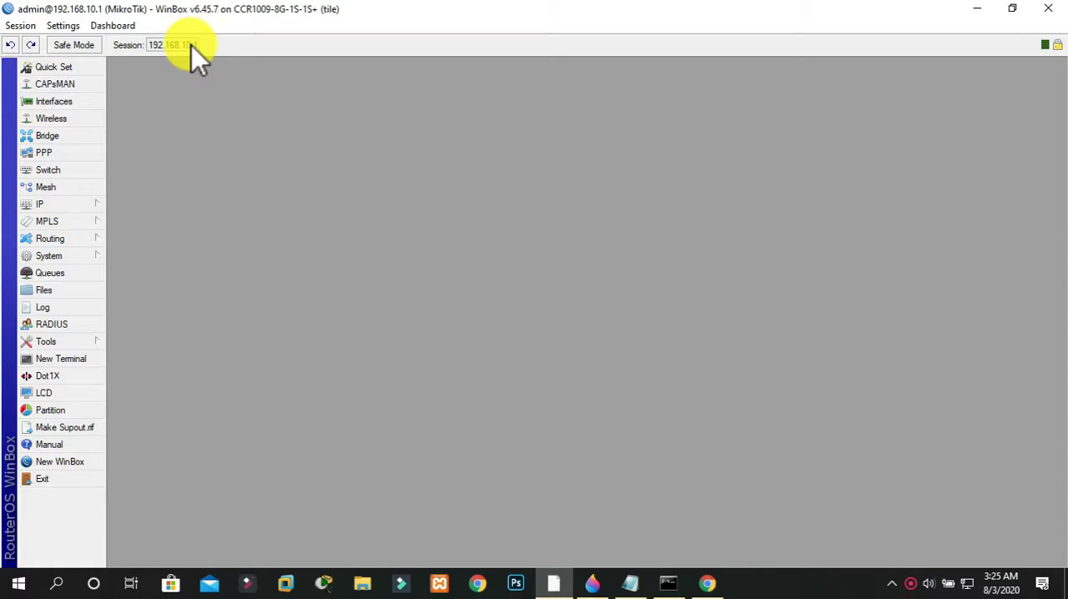
Set and confirm a new router login password, leaving the old password blank, and close the WinBox session
click(40, 256)
click(296, 263)
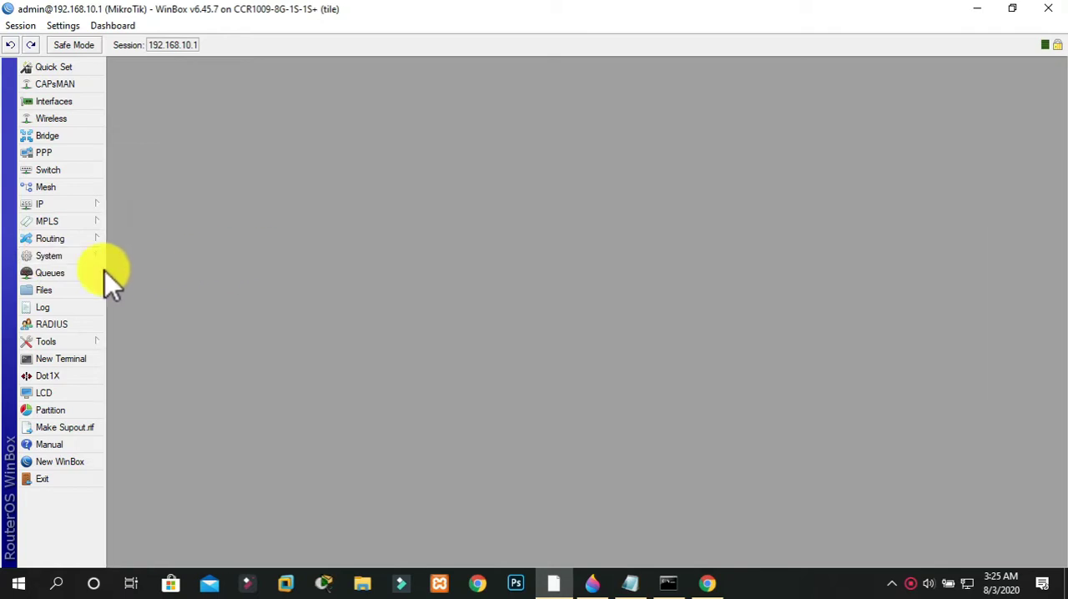
click(51, 254)
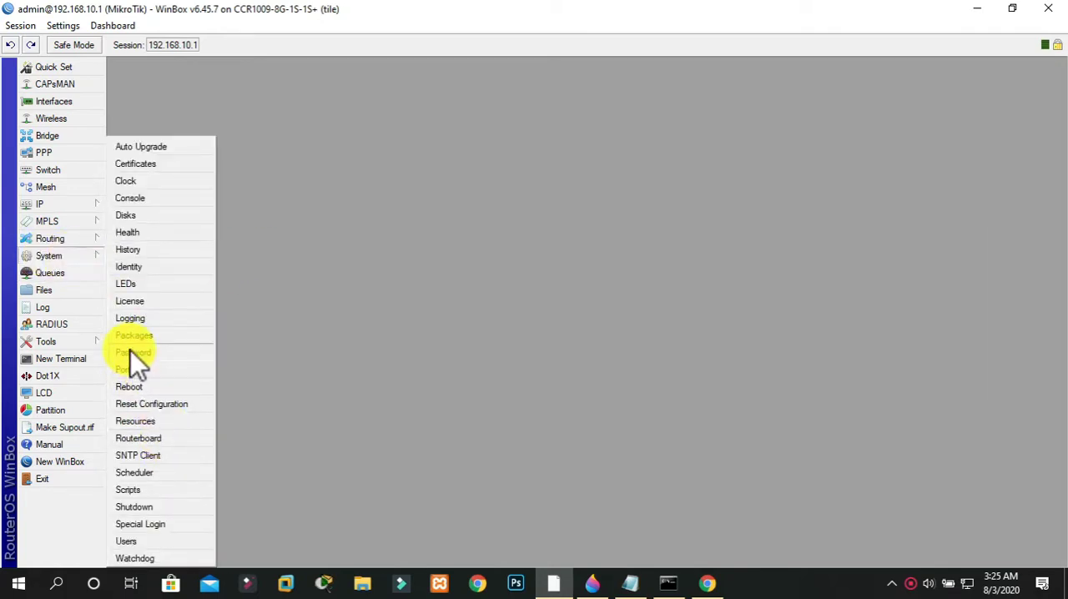
click(131, 352)
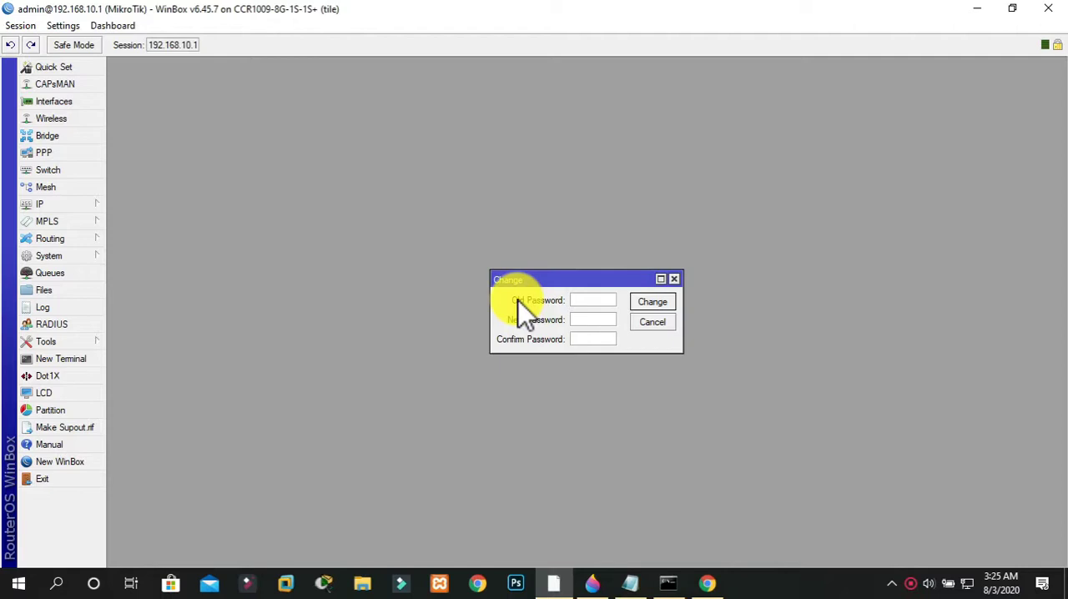
click(582, 321)
text(*)
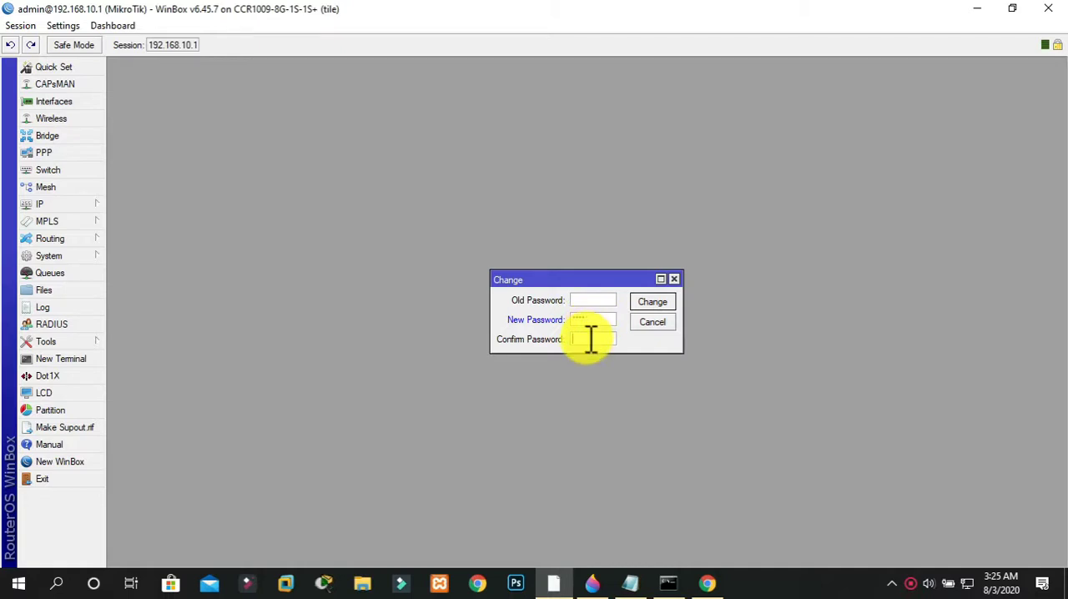
click(589, 338)
text(****)
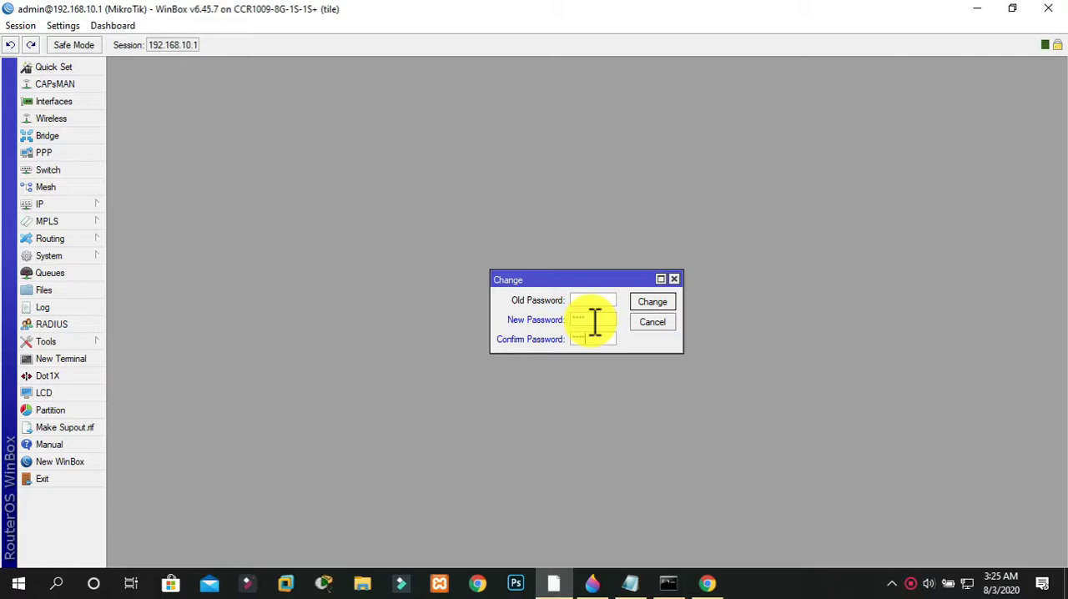
click(646, 305)
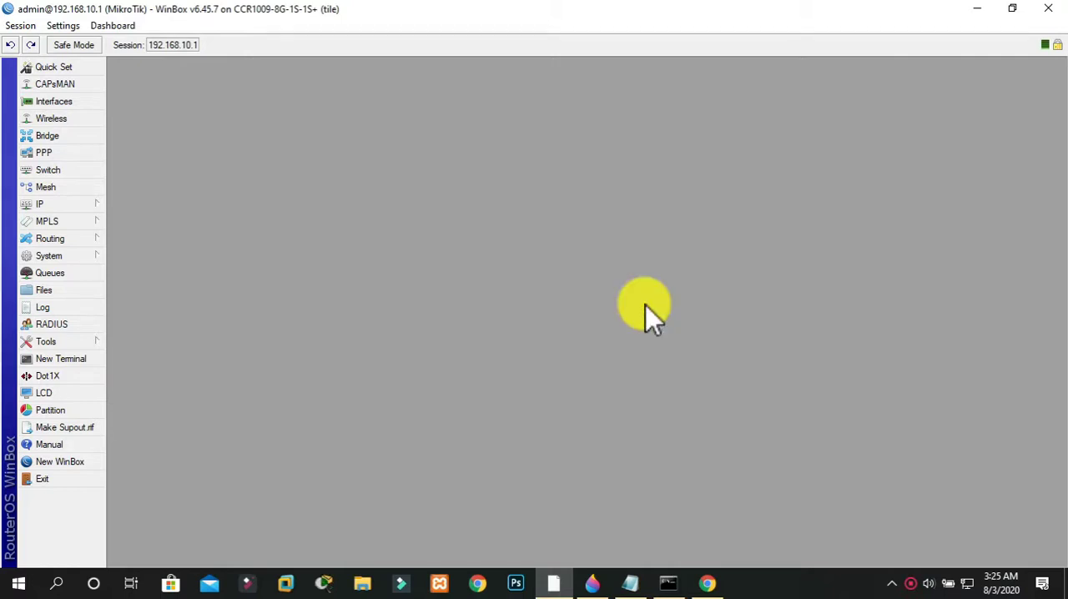
click(1045, 9)
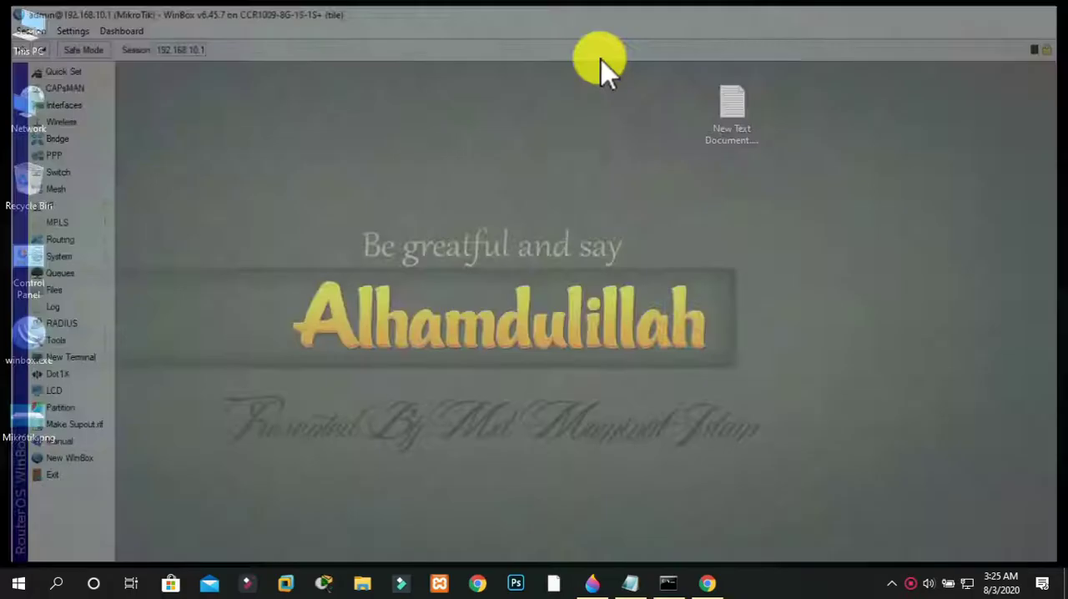
Relaunch WinBox and log in to 192.168.10.1 as admin, entering the router password after trying a blank one
double_click(47, 334)
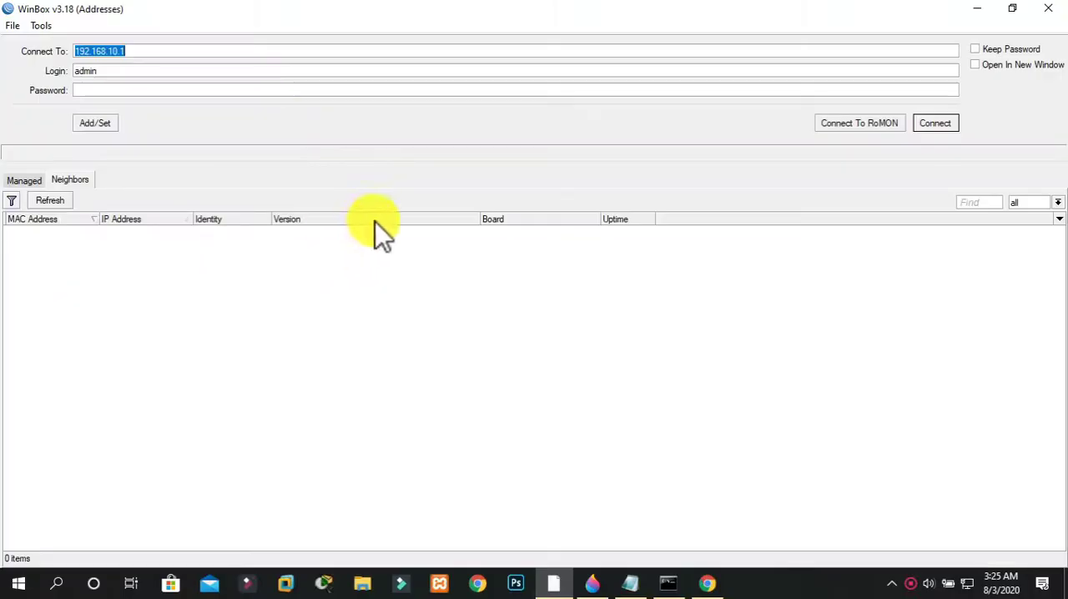
click(934, 123)
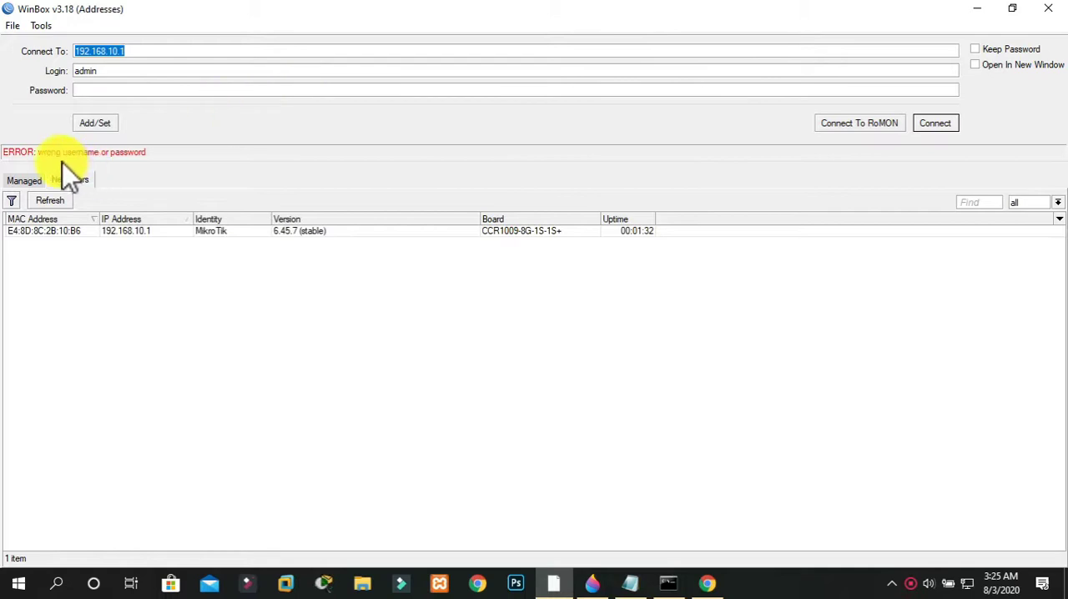
click(121, 88)
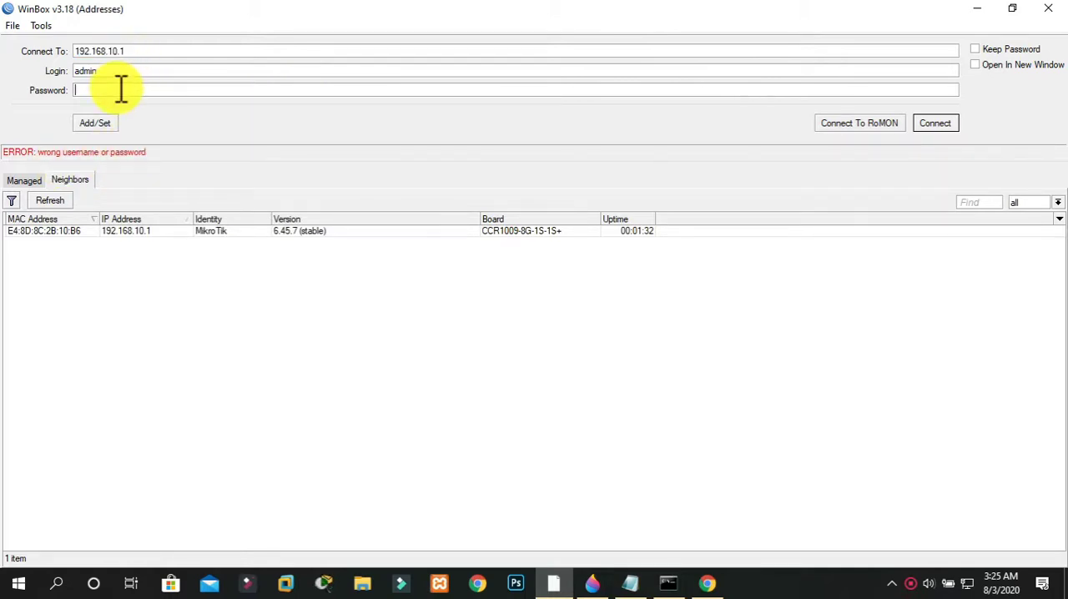
text(****)
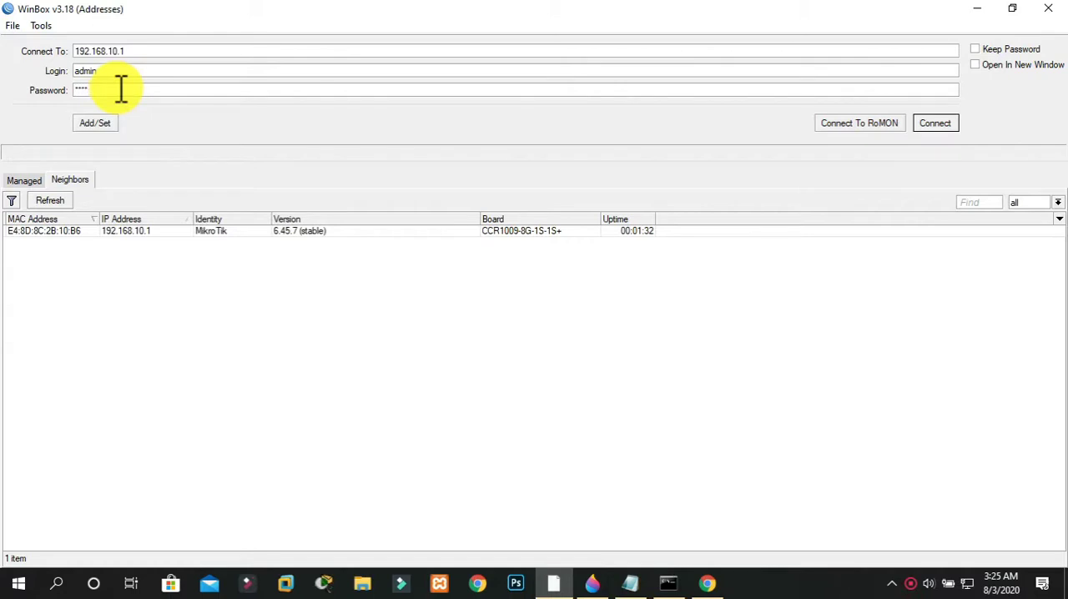
click(941, 127)
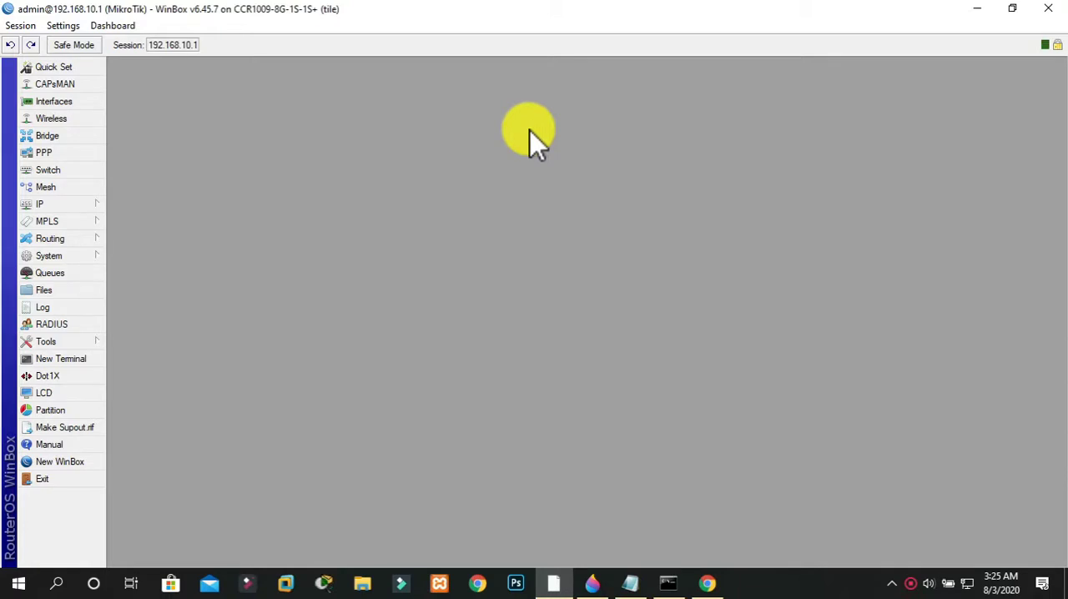
Open the router's system user list and start a new user, entering the person's name as the login name
click(57, 260)
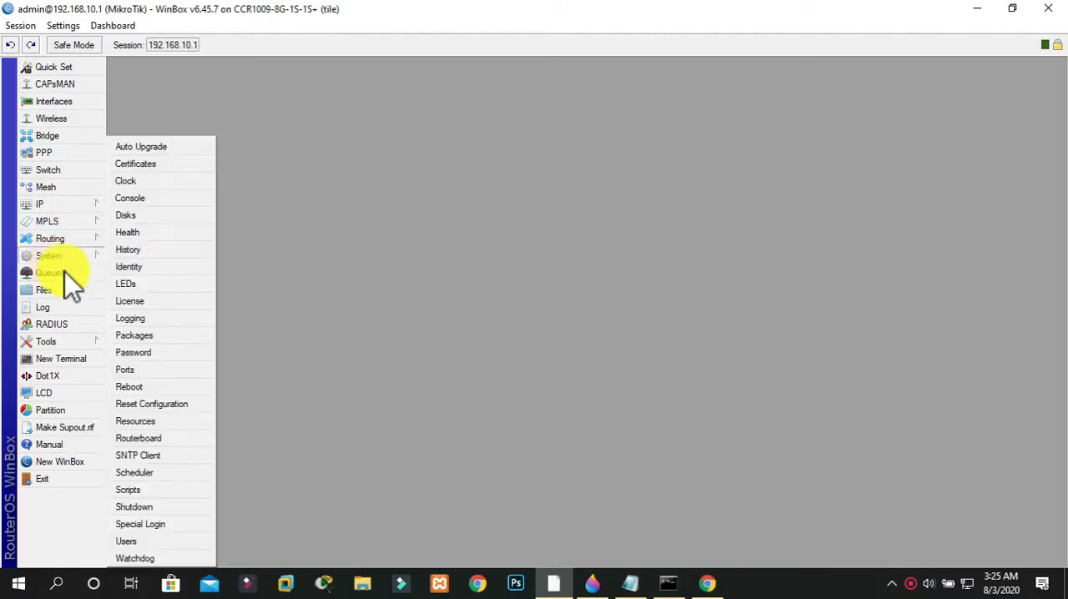
click(135, 541)
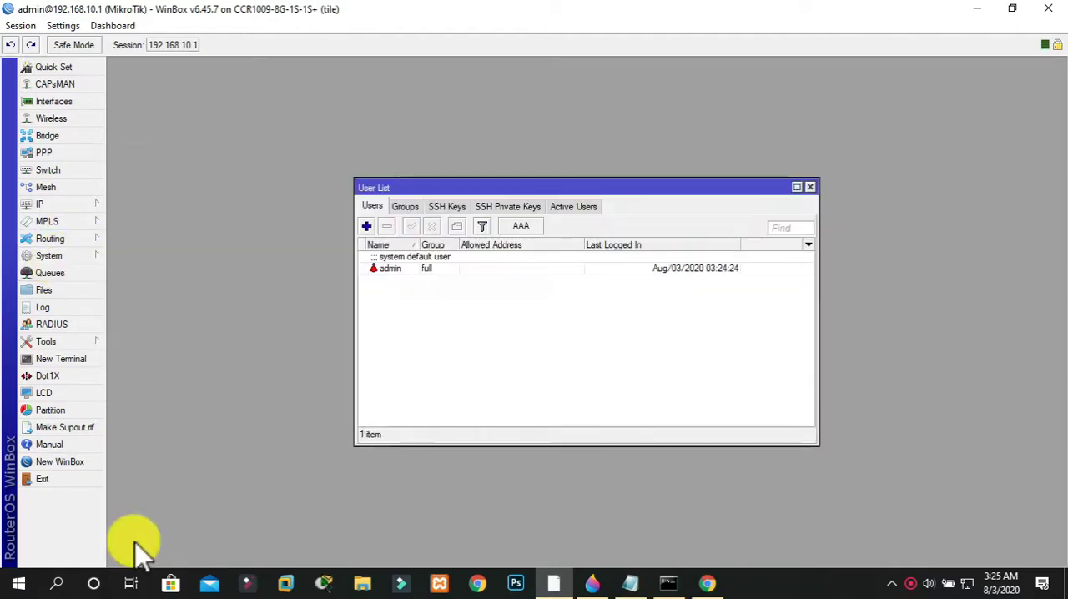
click(367, 227)
text(mom)
key(BackSpace)
key(BackSpace)
key(BackSpace)
text(Momin)
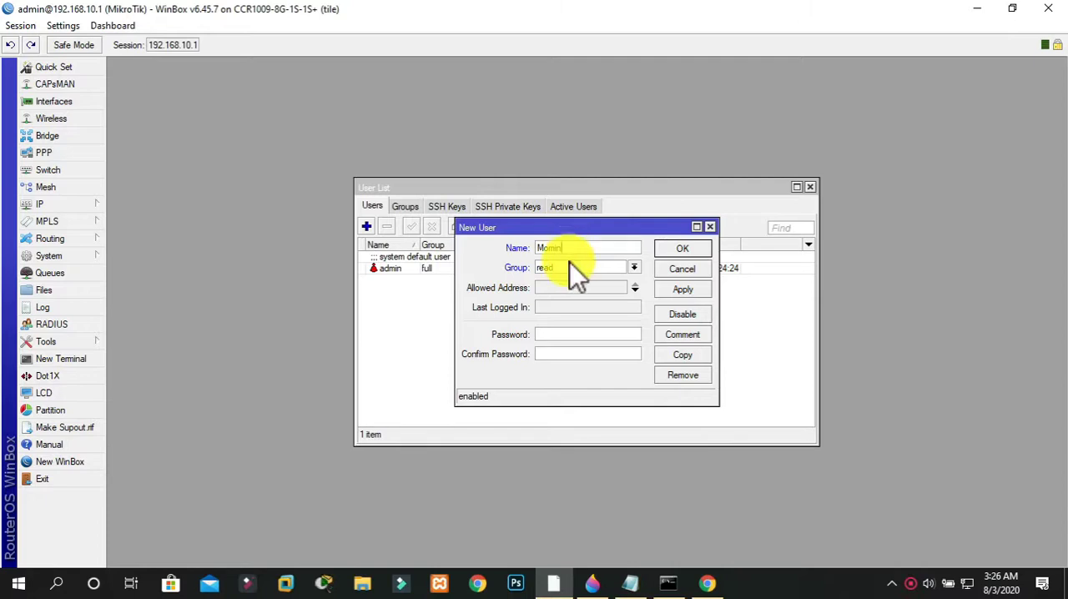
Review the new user's group options, trying write, and set the group to full
click(570, 264)
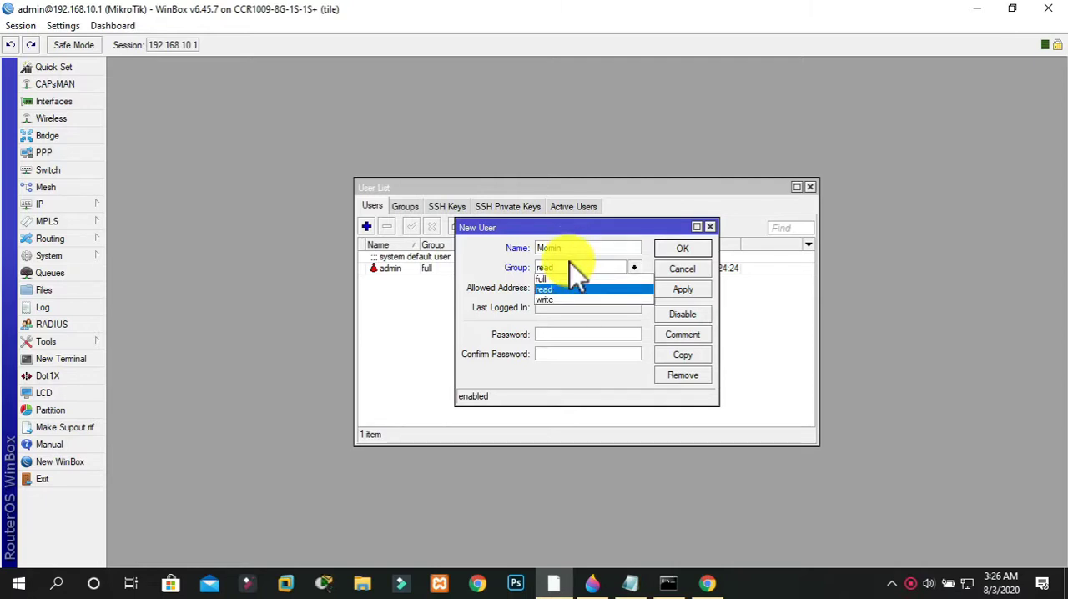
click(554, 280)
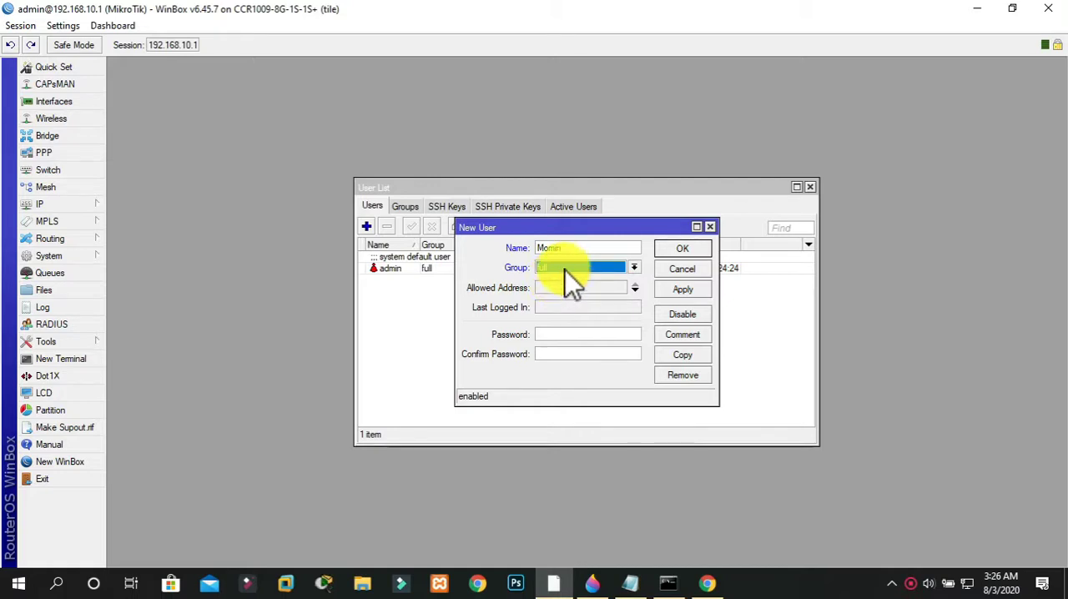
click(570, 267)
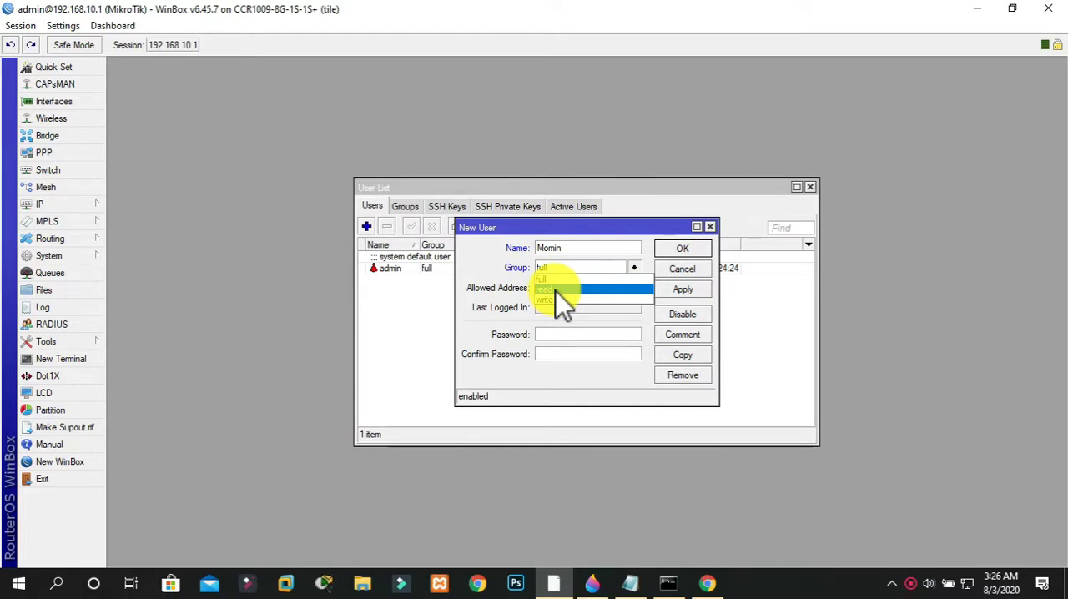
click(556, 300)
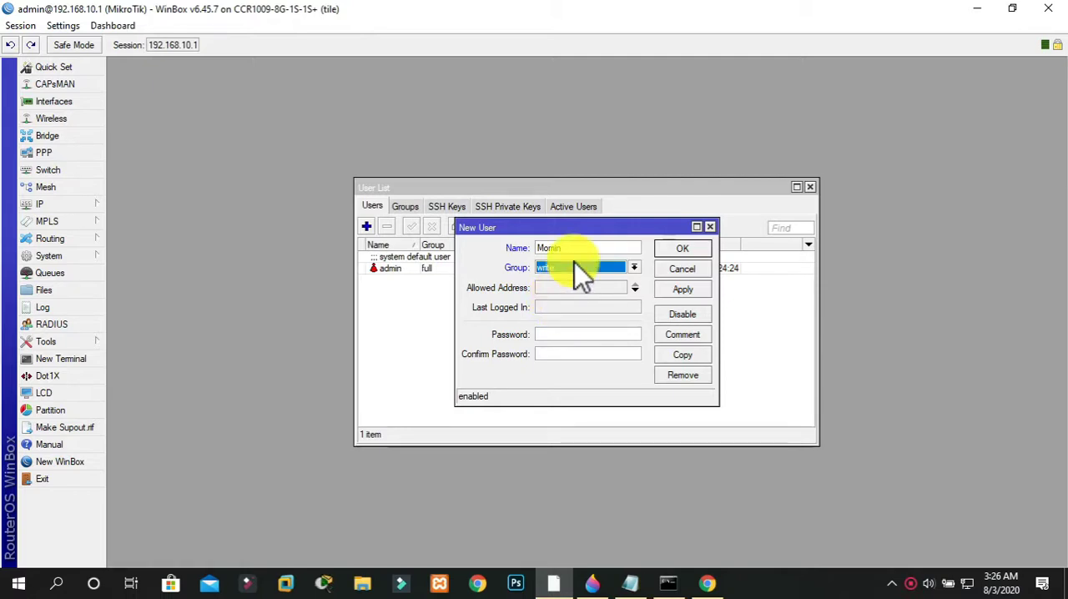
click(575, 263)
click(555, 279)
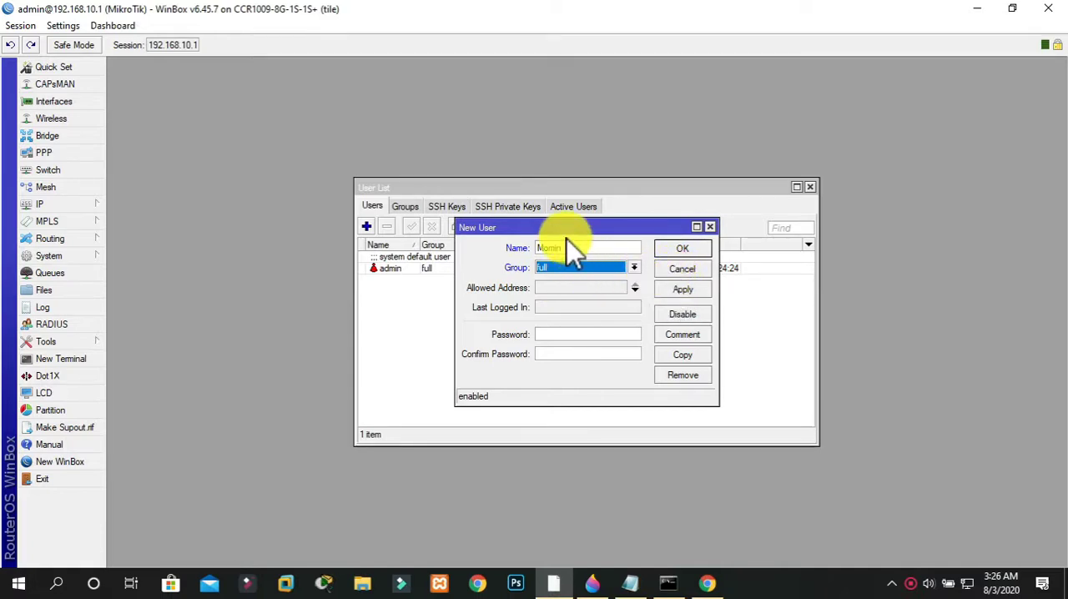
Enter and confirm the new user's password, save the account and close the user list
click(551, 334)
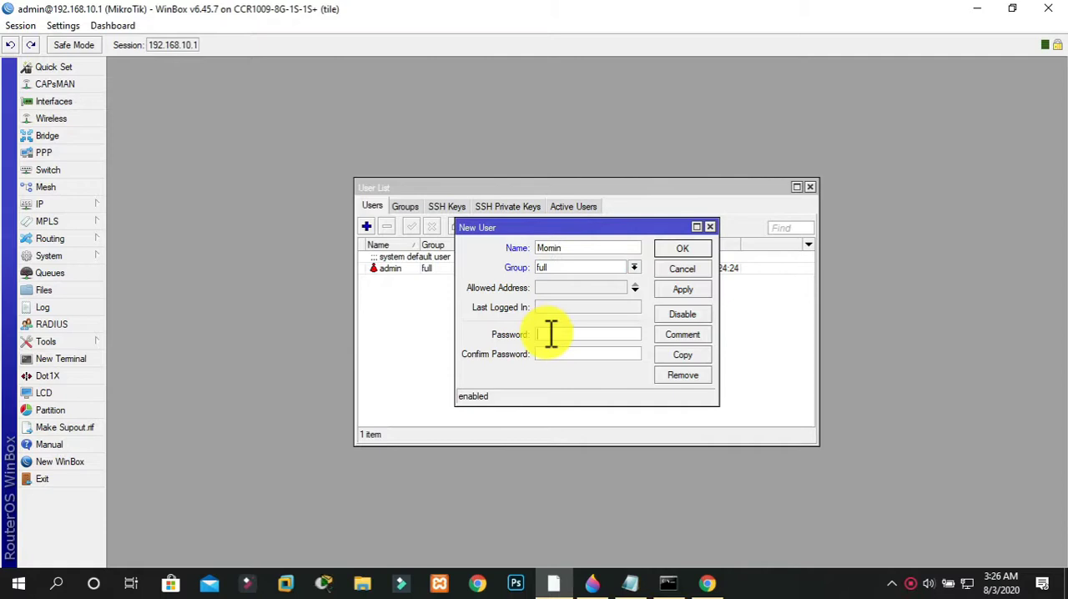
text(****)
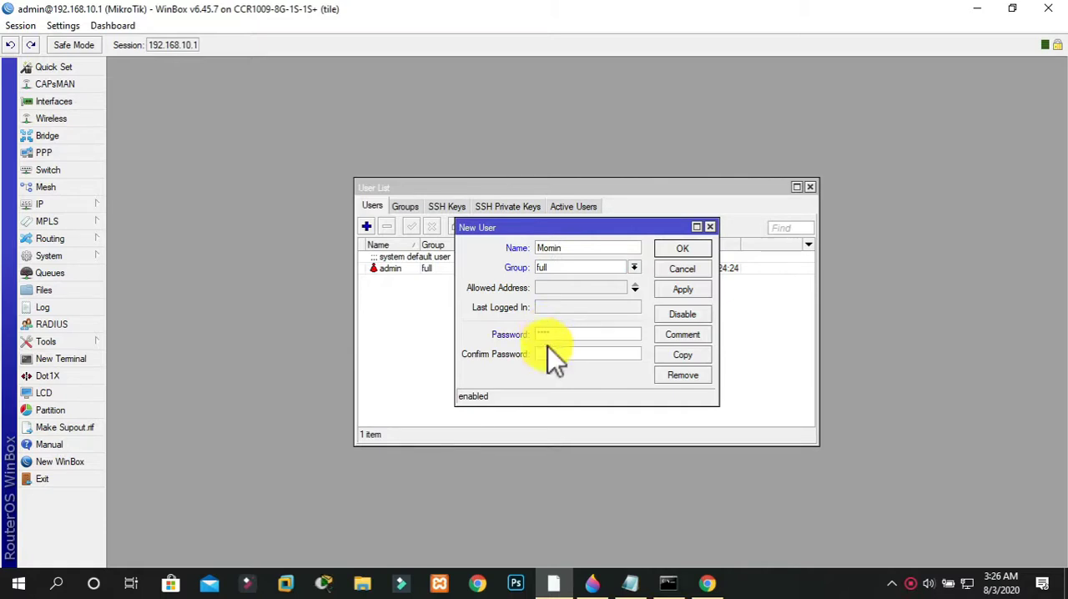
click(551, 354)
text(****)
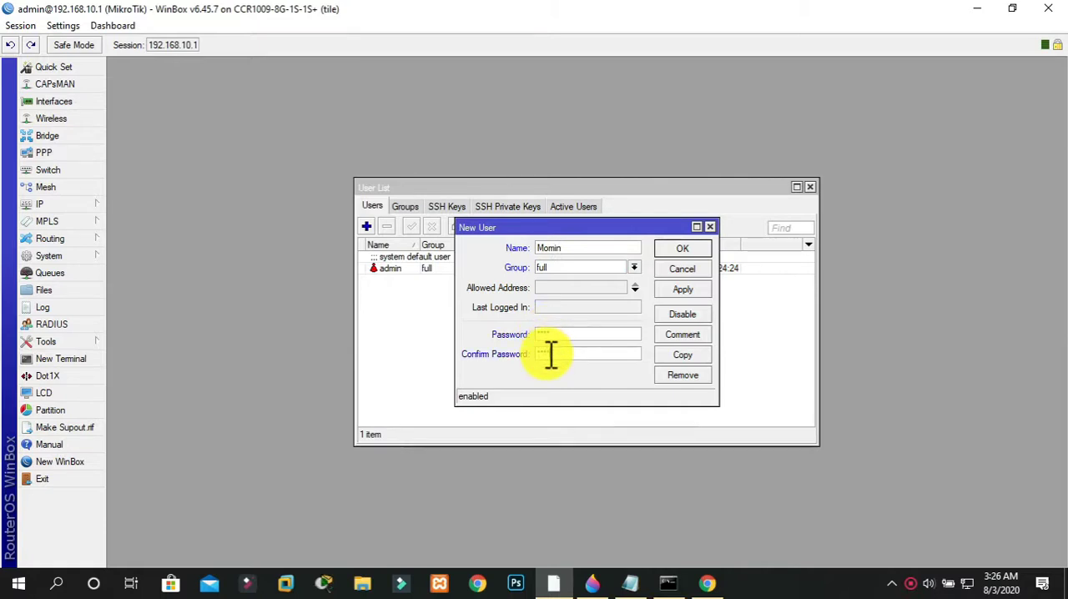
click(682, 290)
click(671, 249)
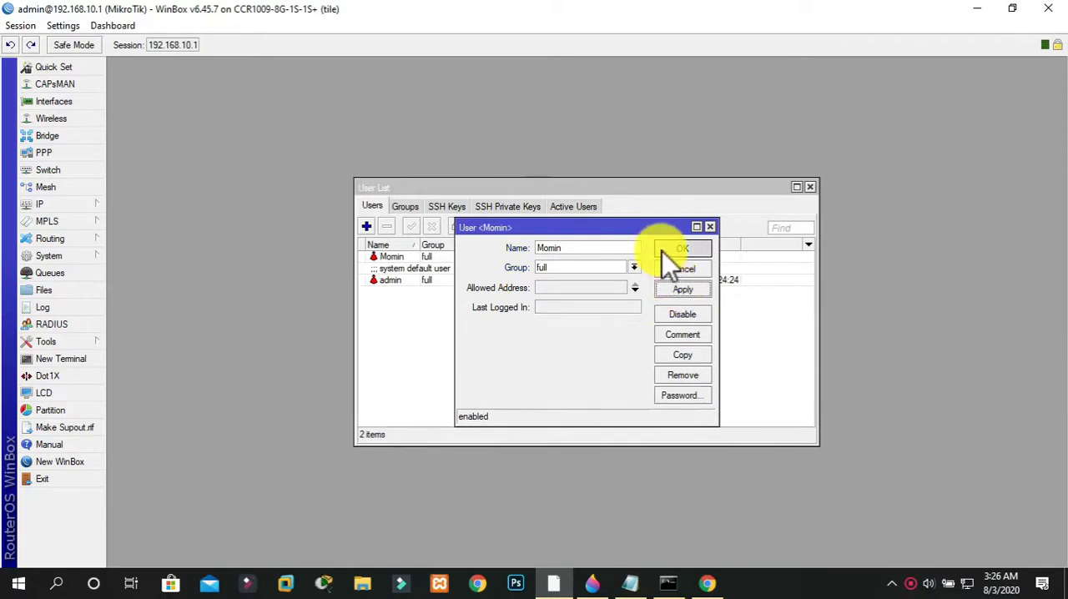
click(414, 255)
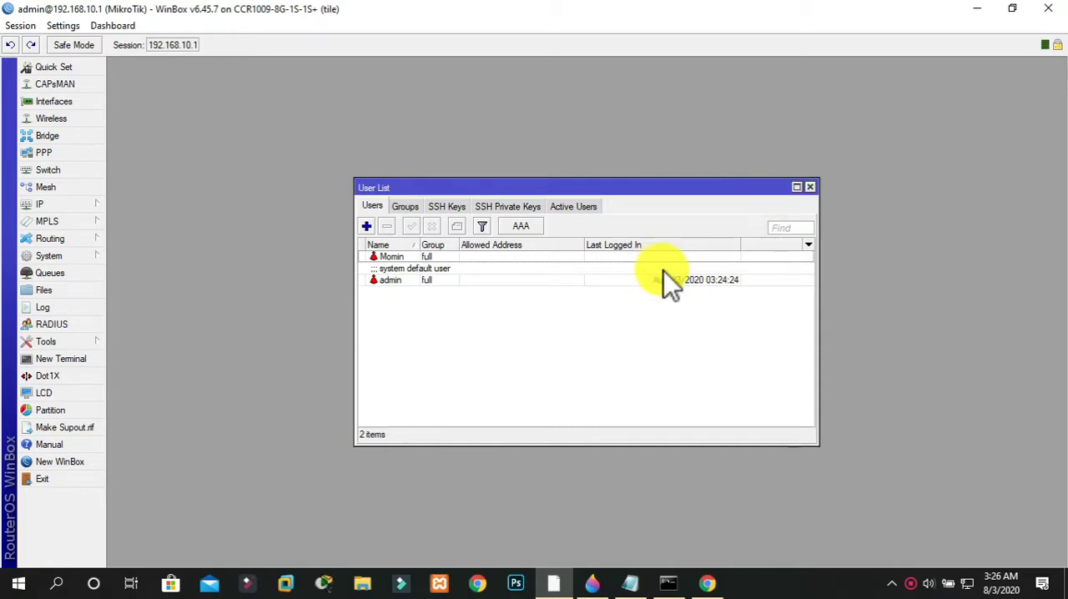
click(810, 188)
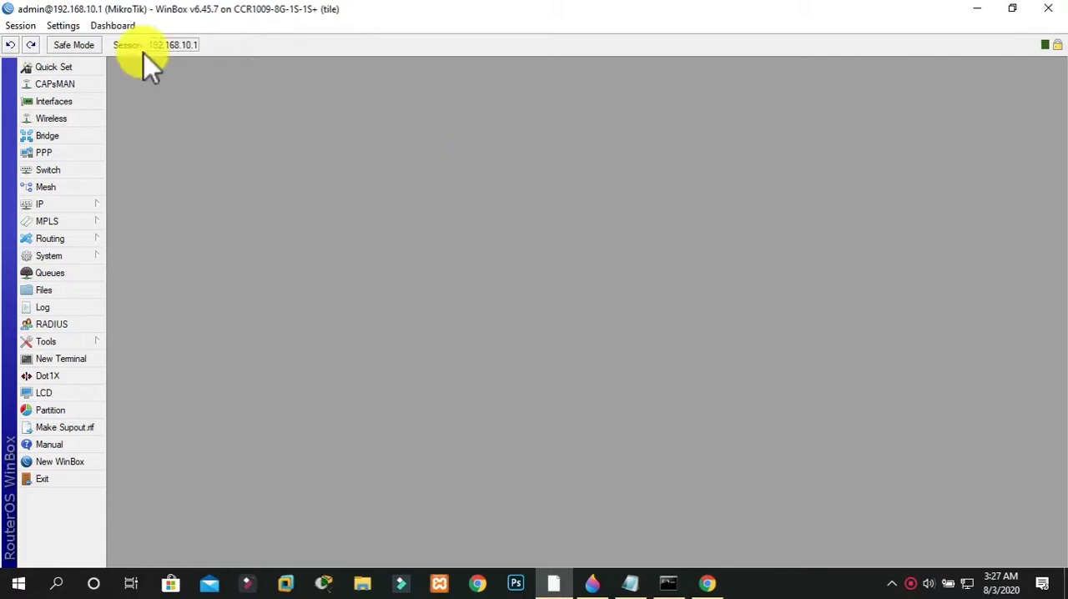
click(58, 208)
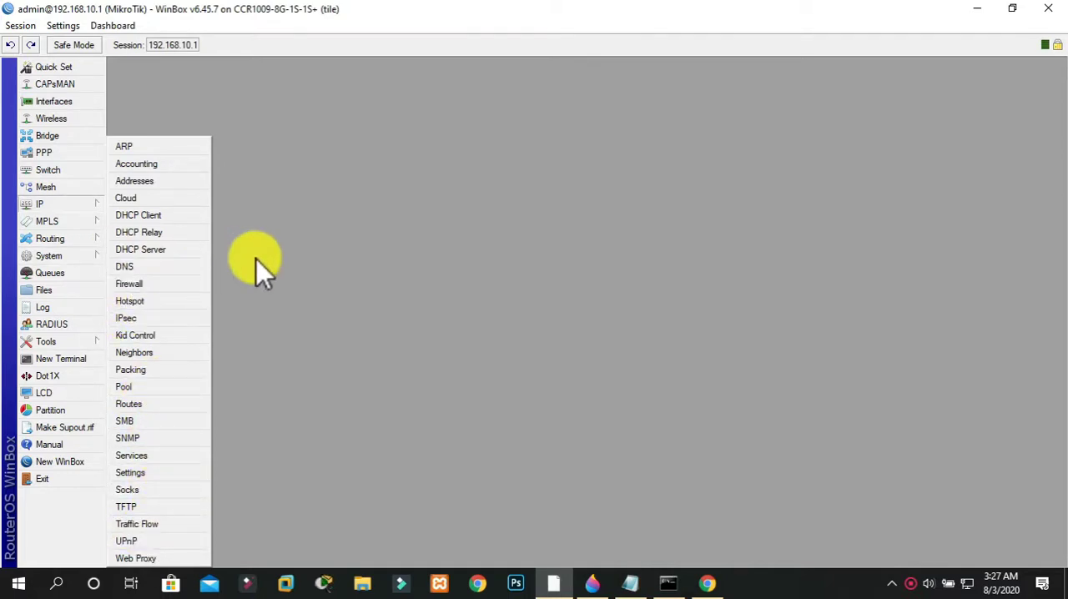
click(695, 43)
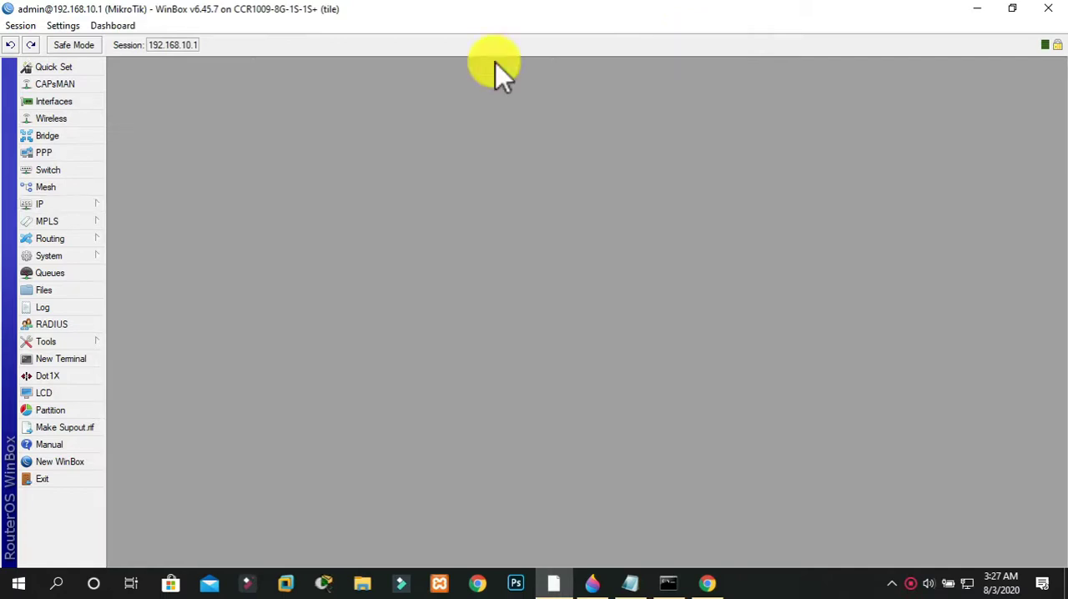
click(62, 255)
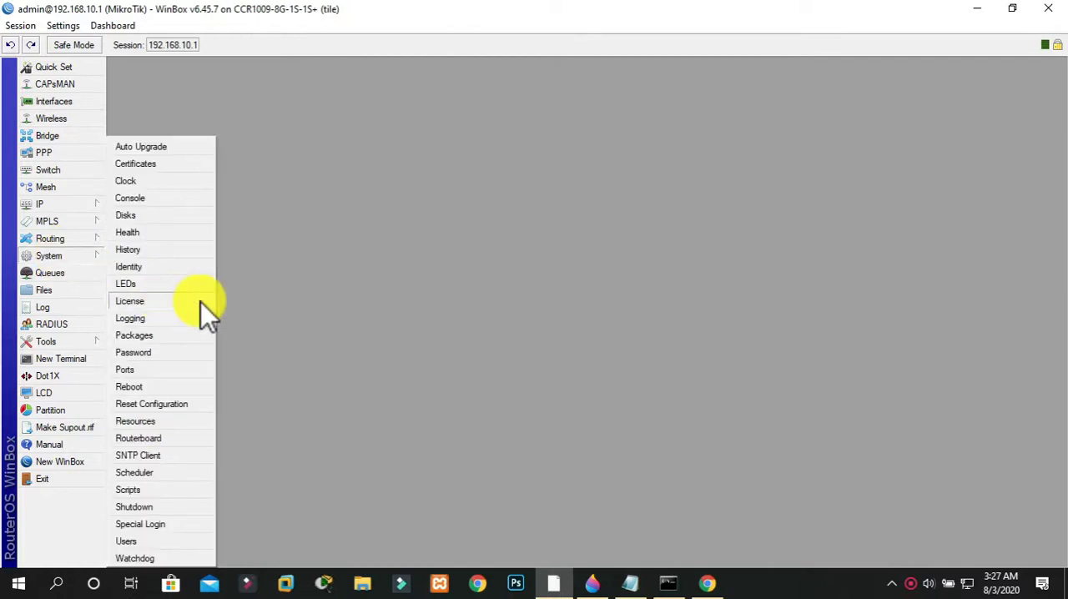
click(171, 507)
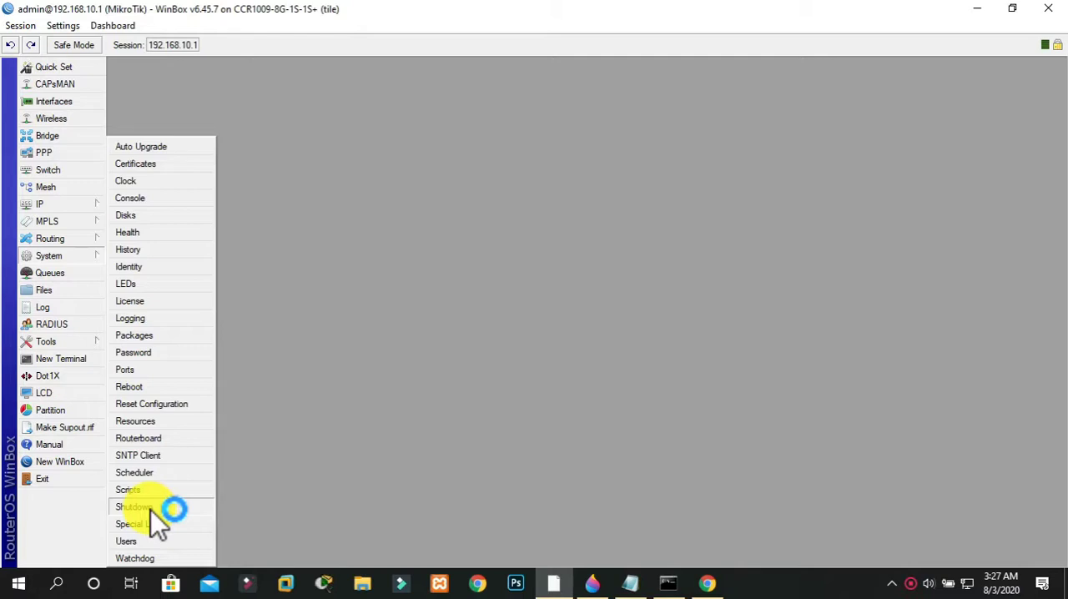
click(379, 370)
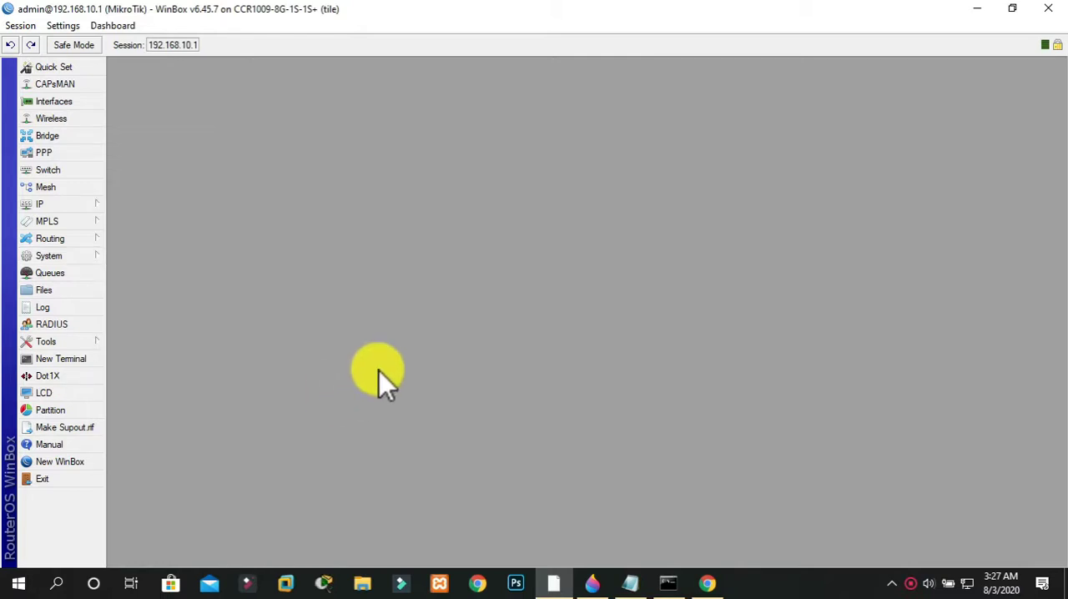
Ping 8.8.8.8 from the router through the ether5 LAN interface, and stop the test
click(57, 342)
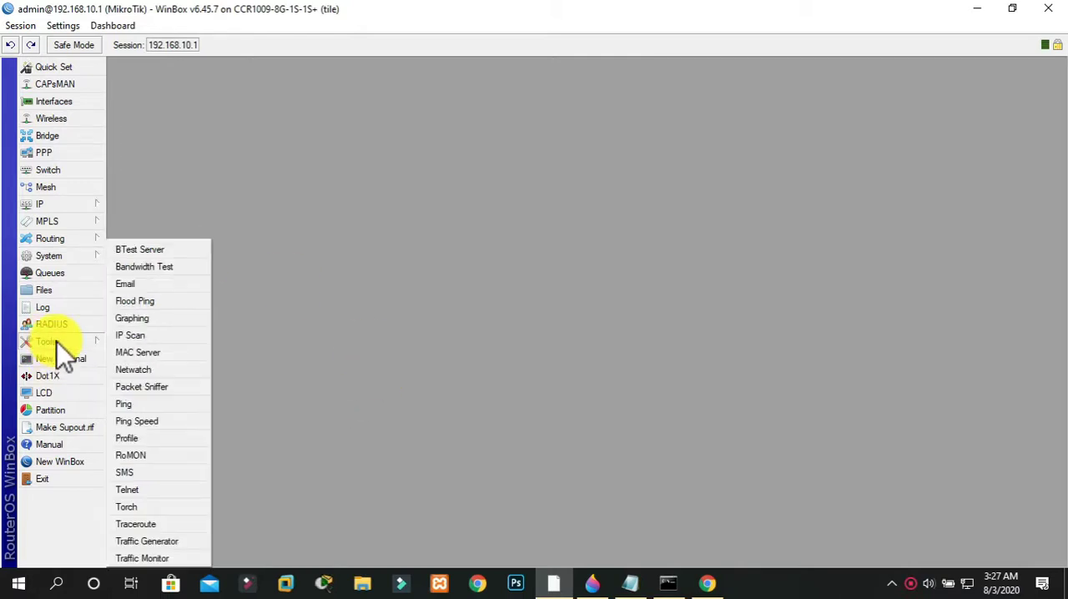
click(142, 405)
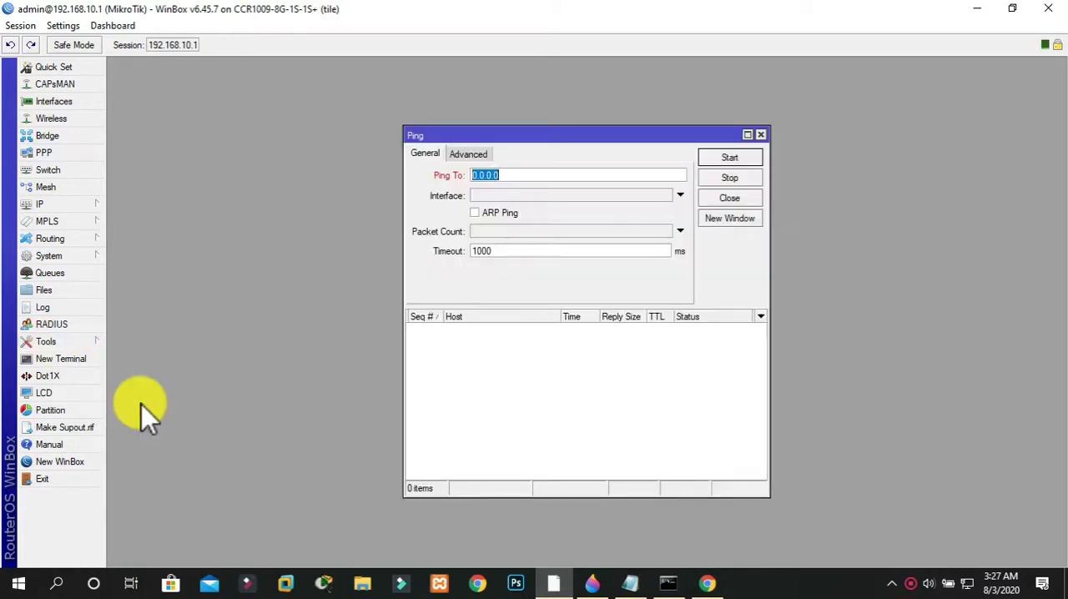
text(8.8.8.8)
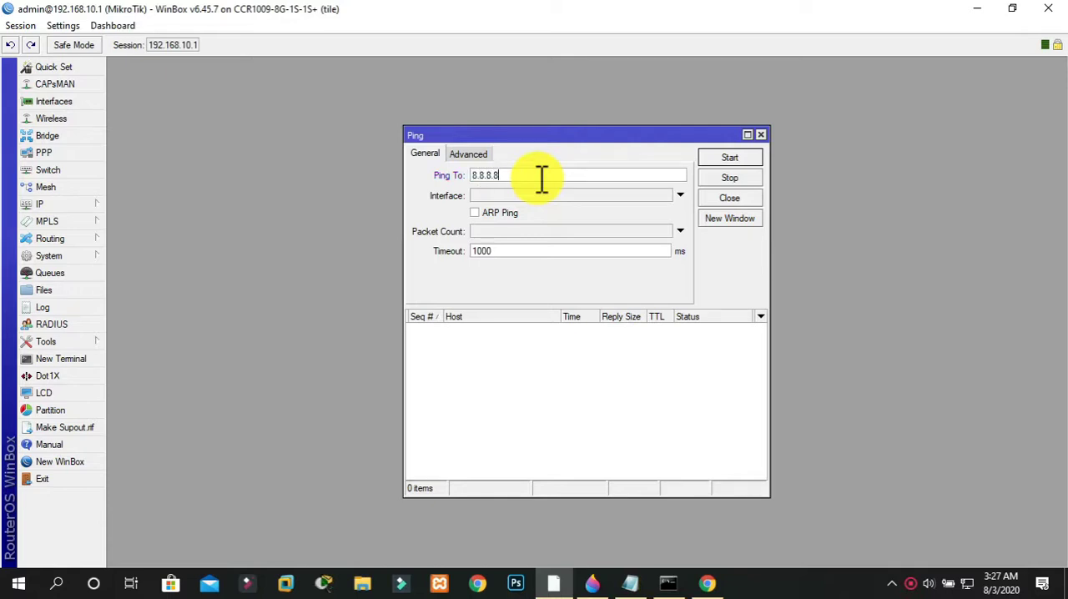
click(537, 194)
click(536, 194)
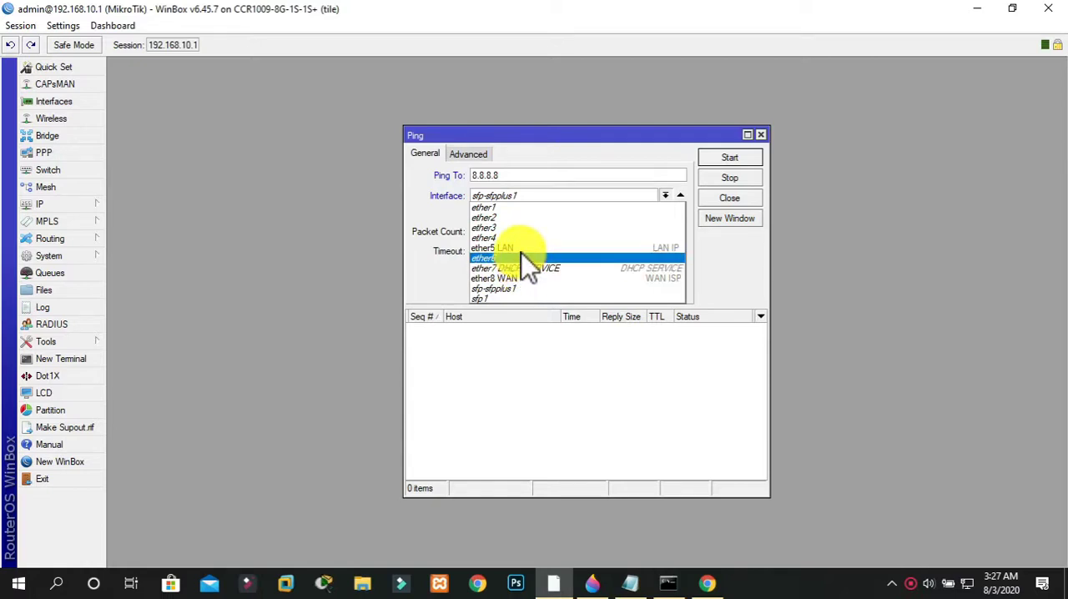
click(521, 249)
click(719, 160)
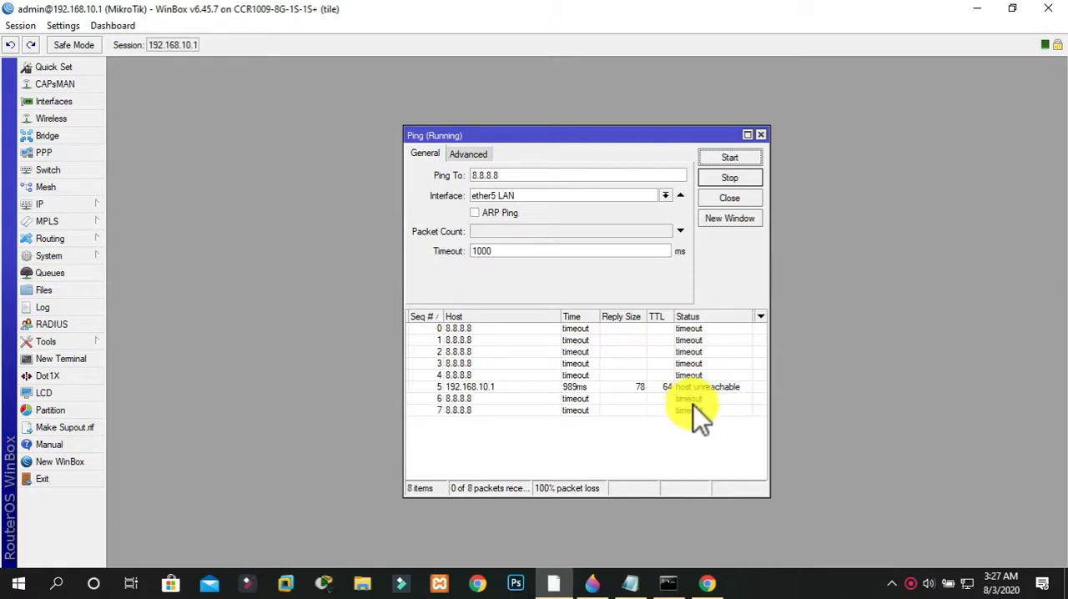
click(724, 176)
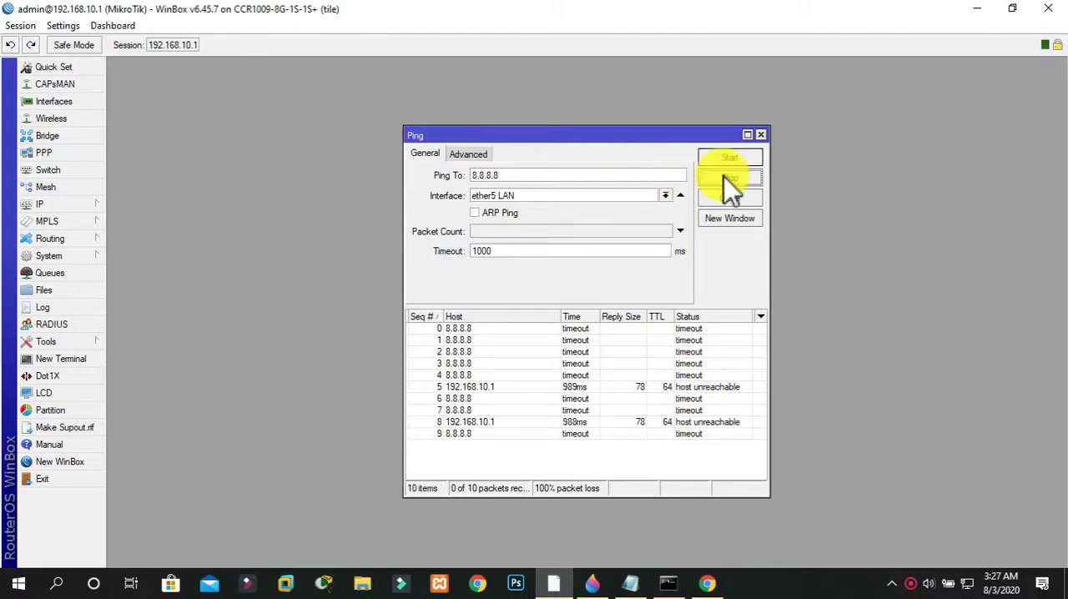
Repeat the ping to 8.8.8.8 through the ether8 WAN interface and close the ping tool
click(663, 193)
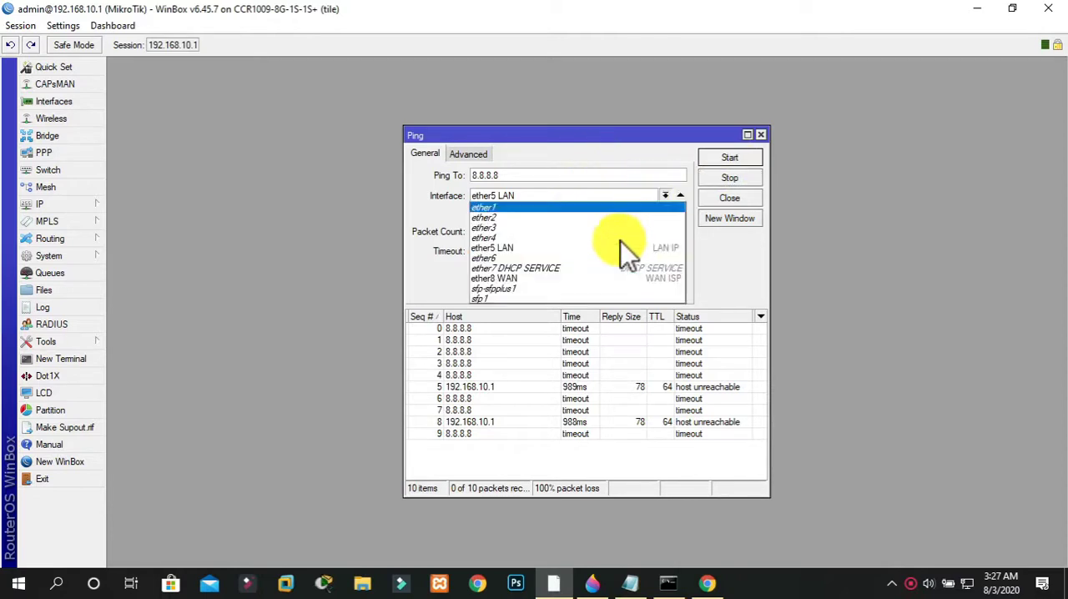
click(597, 277)
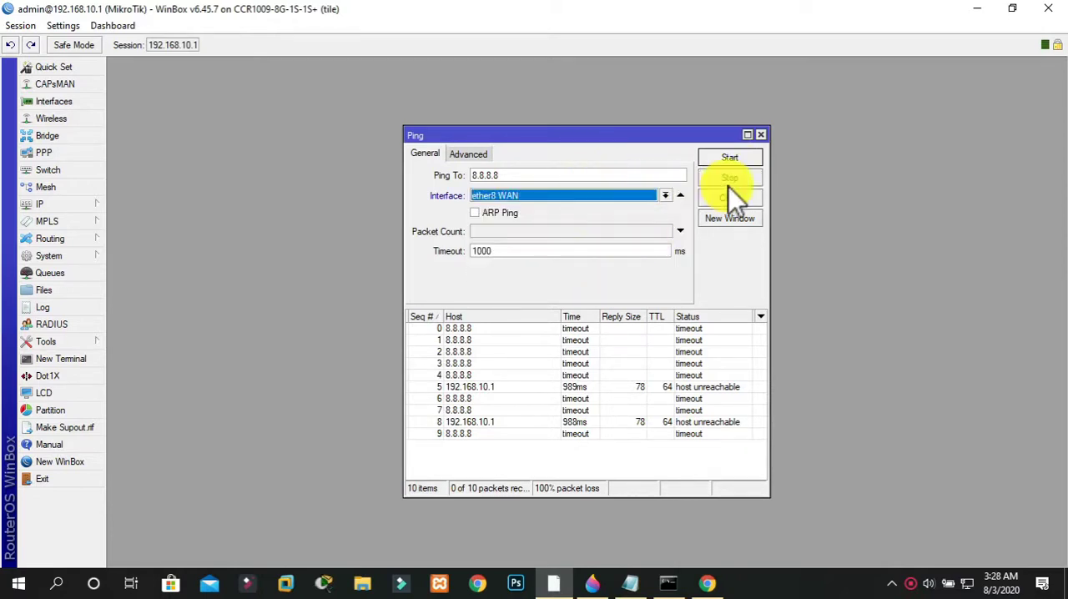
click(731, 159)
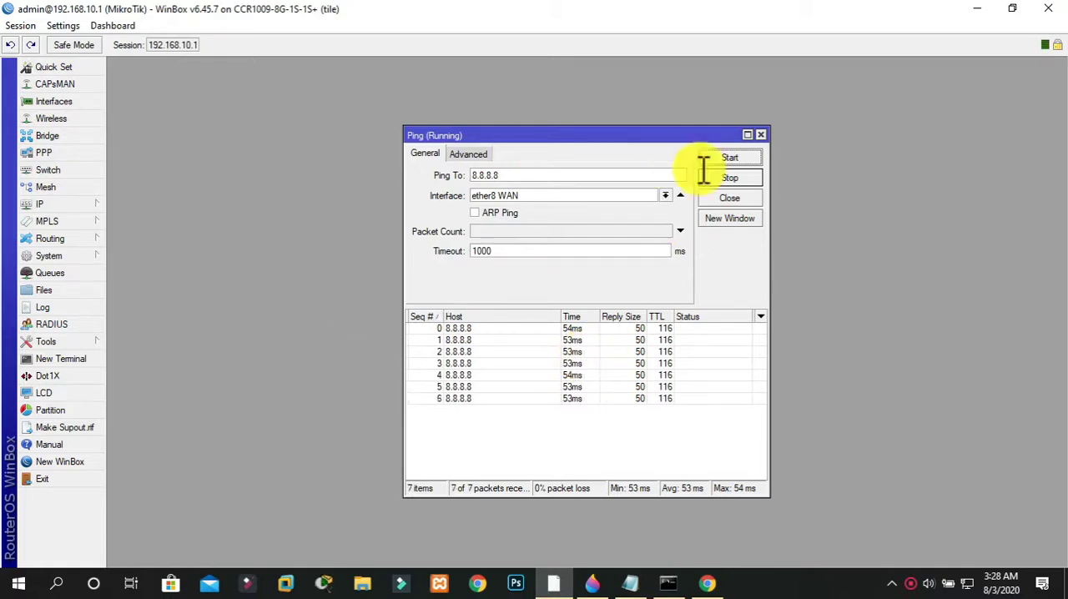
click(759, 135)
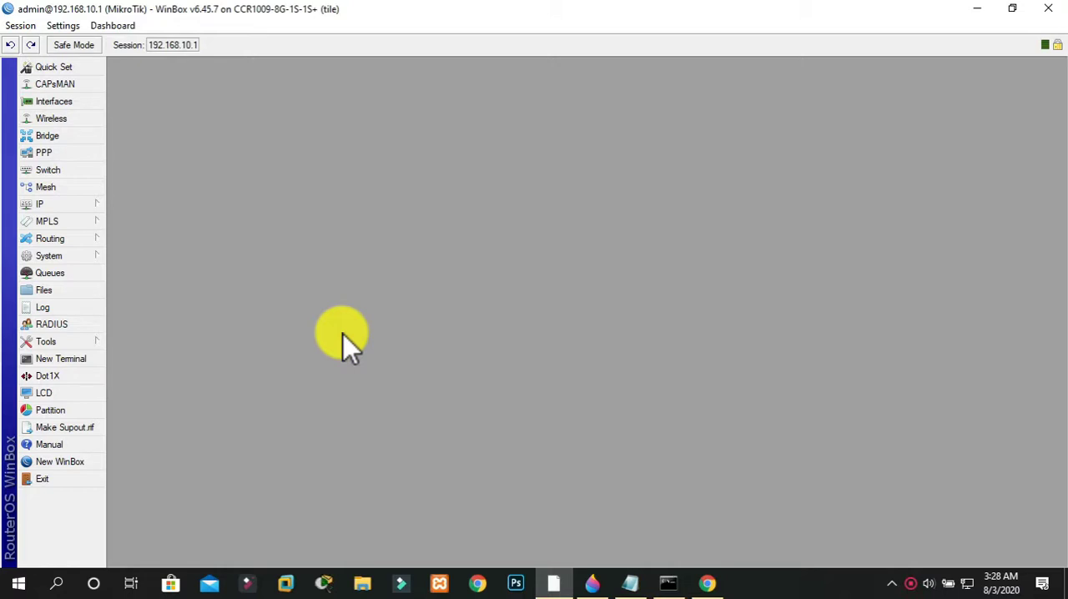
click(70, 342)
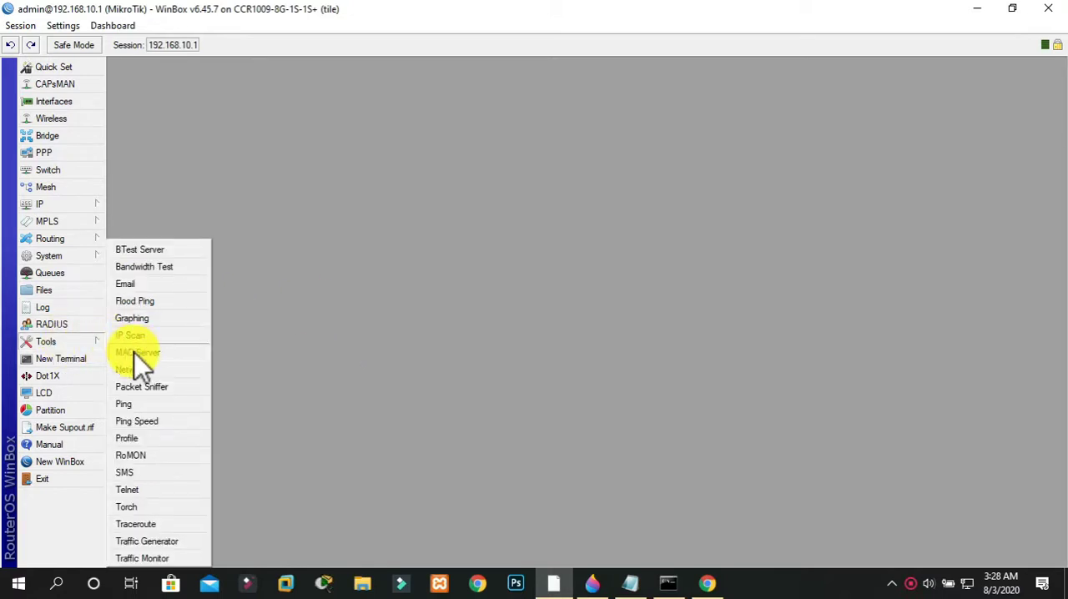
click(298, 406)
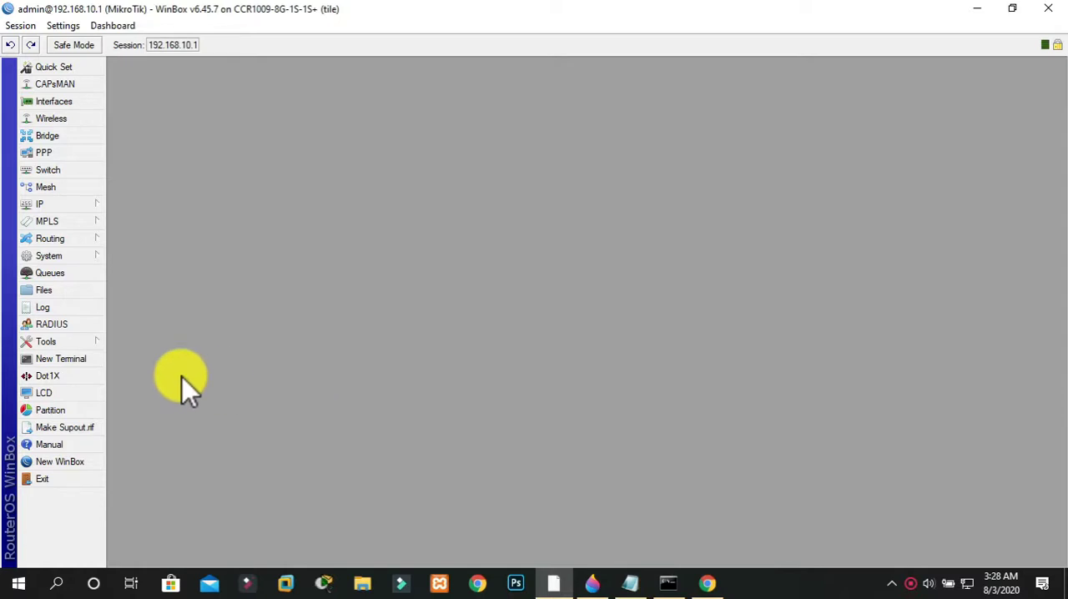
Ping 8.8.8.8 from a new router terminal, and close the terminal
click(79, 361)
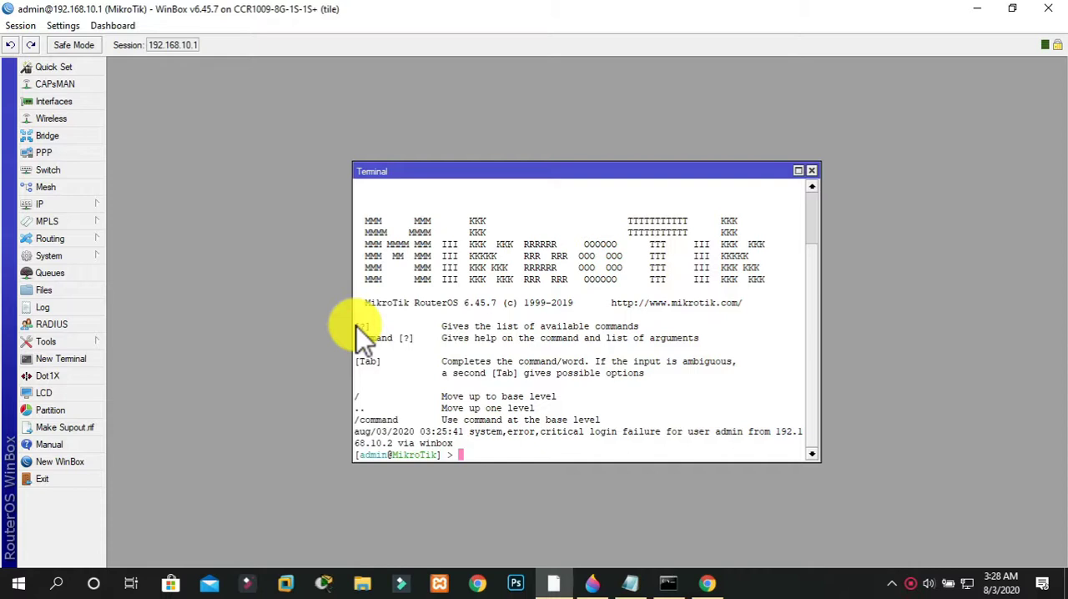
key(Return)
key(Return)
key(Return)
text(ping 8.8.8.8)
key(Return)
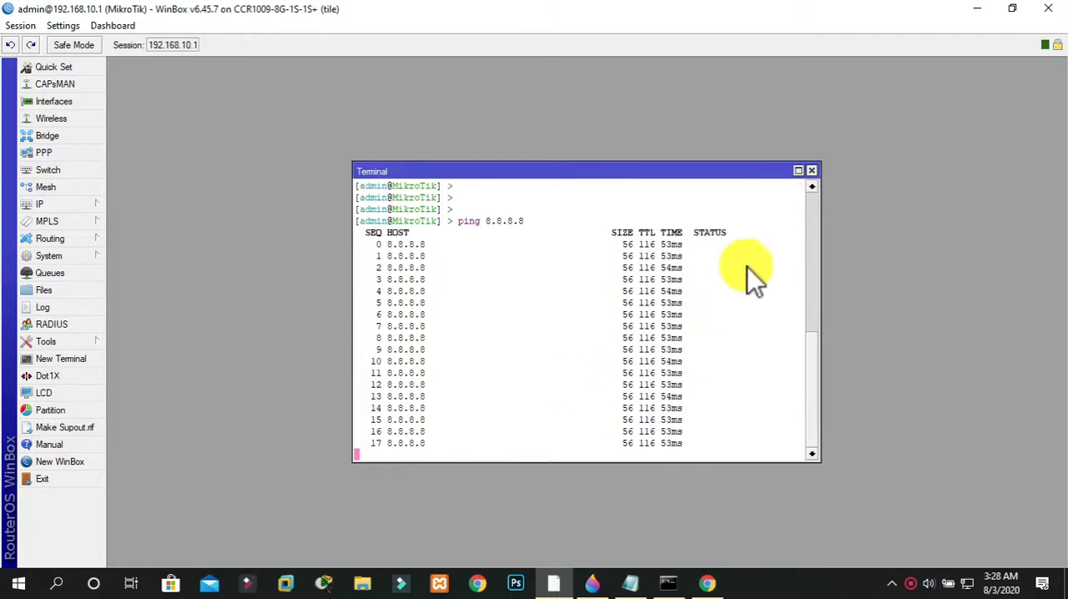
click(814, 173)
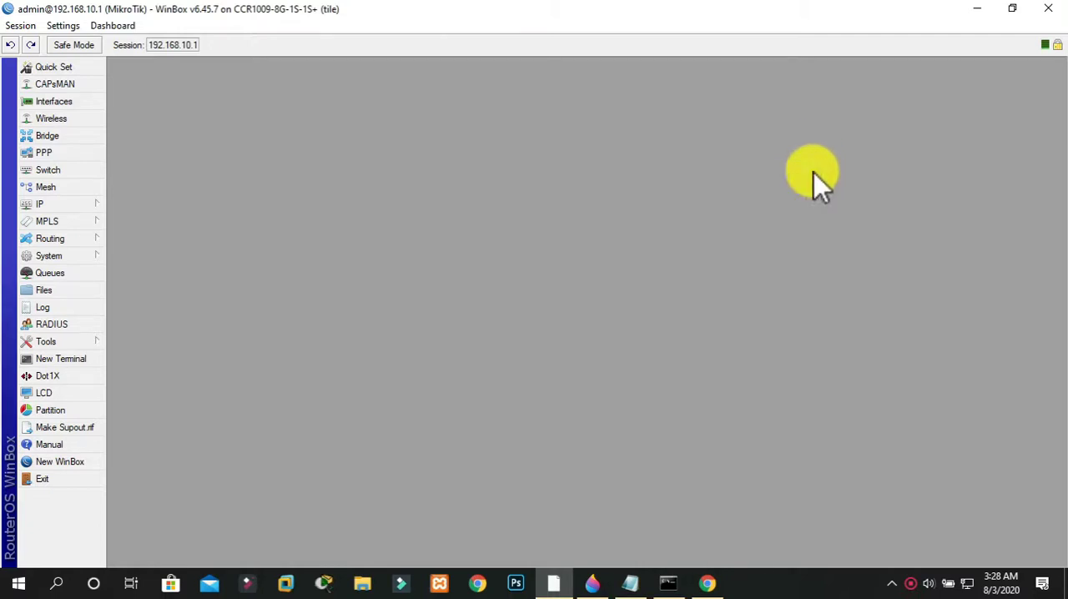
Open a new WinBox login window and try to connect to 192.168.10.1 with the new user's login name and password
click(62, 465)
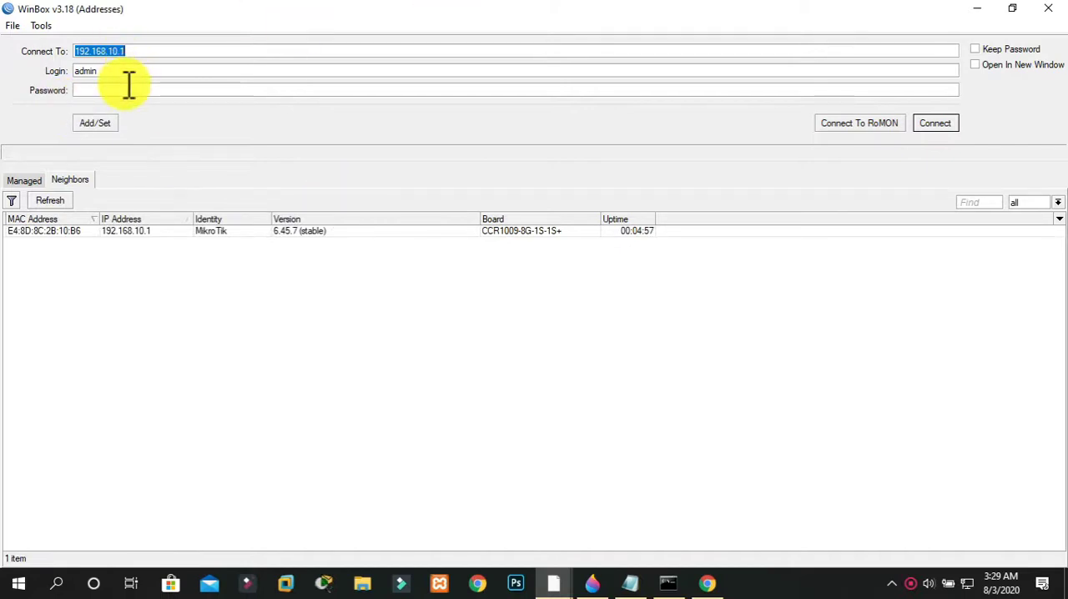
drag(129, 72, 25, 77)
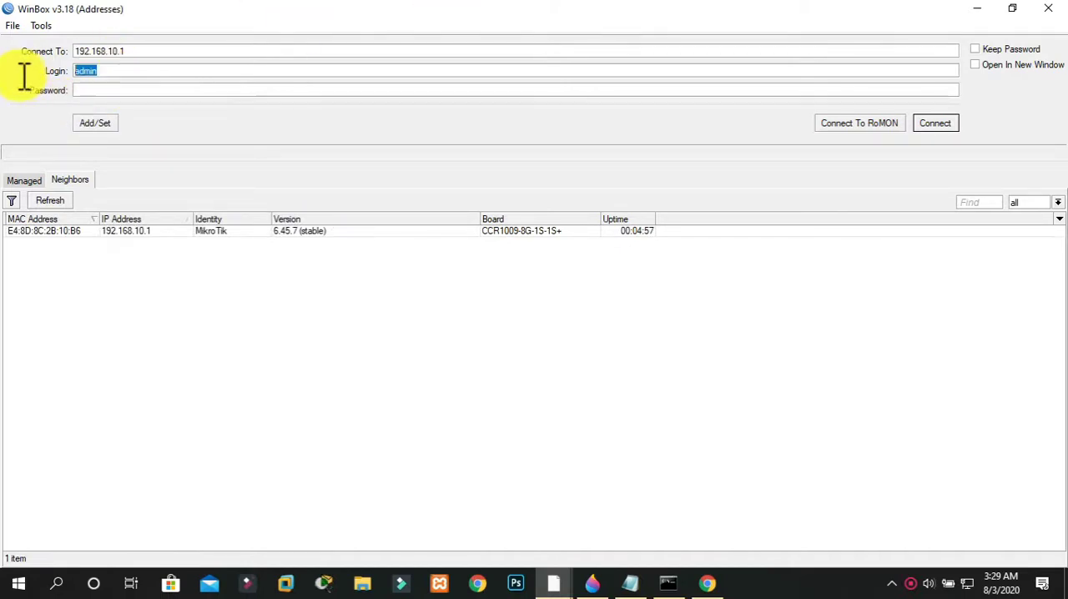
text(momin)
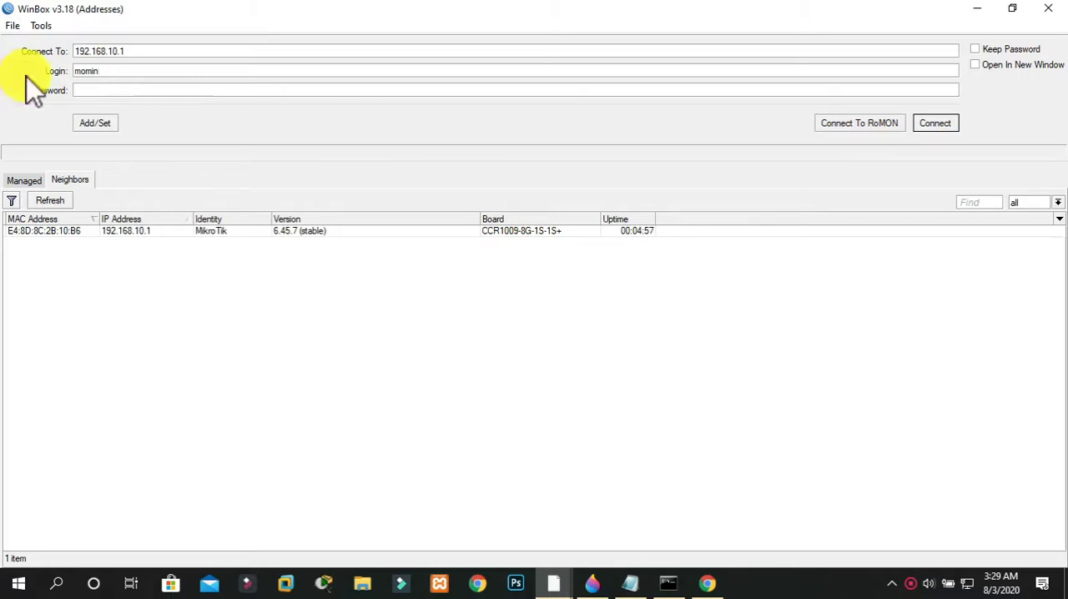
click(108, 91)
text(123)
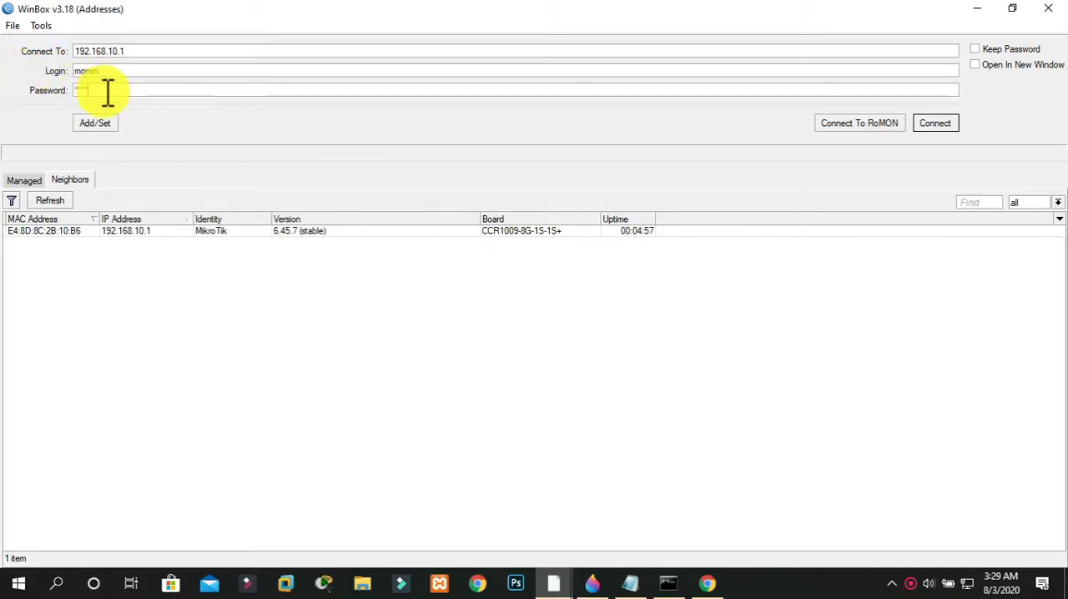
click(931, 125)
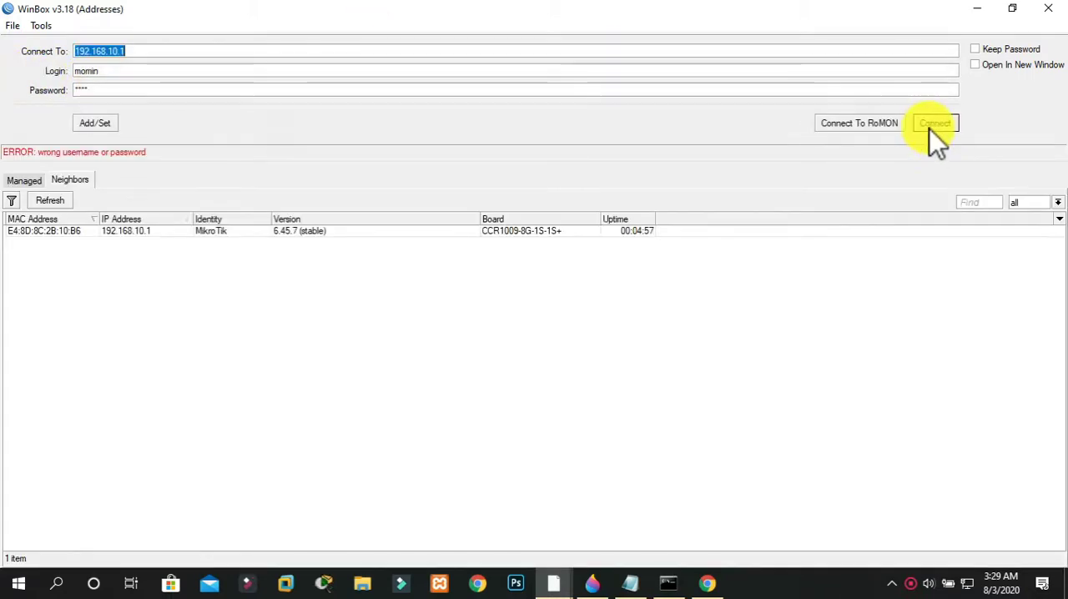
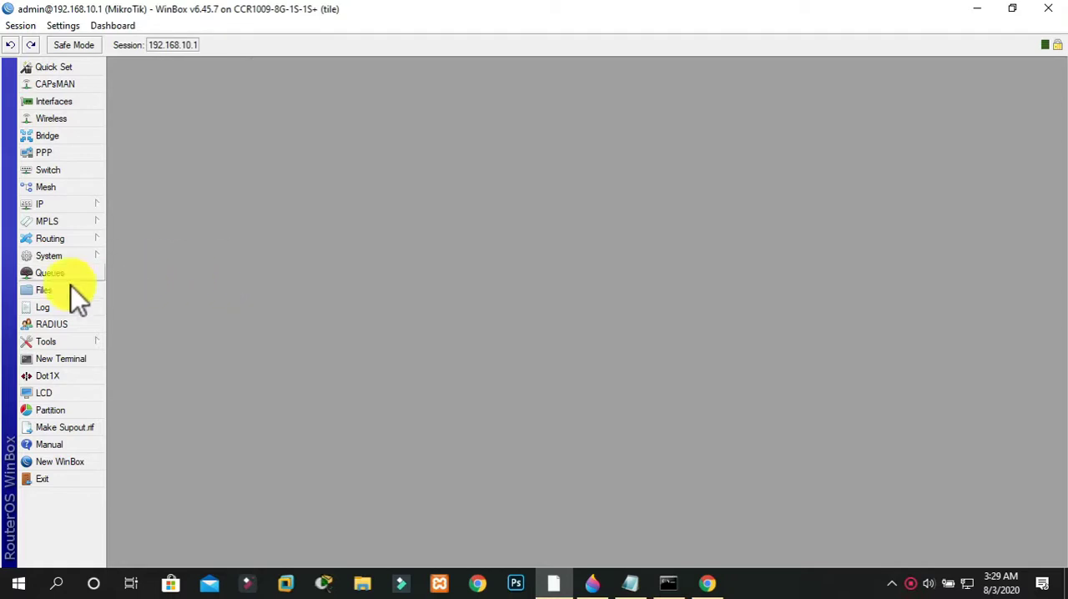
Review the router's system log entries, including the login events, and close the log
click(48, 307)
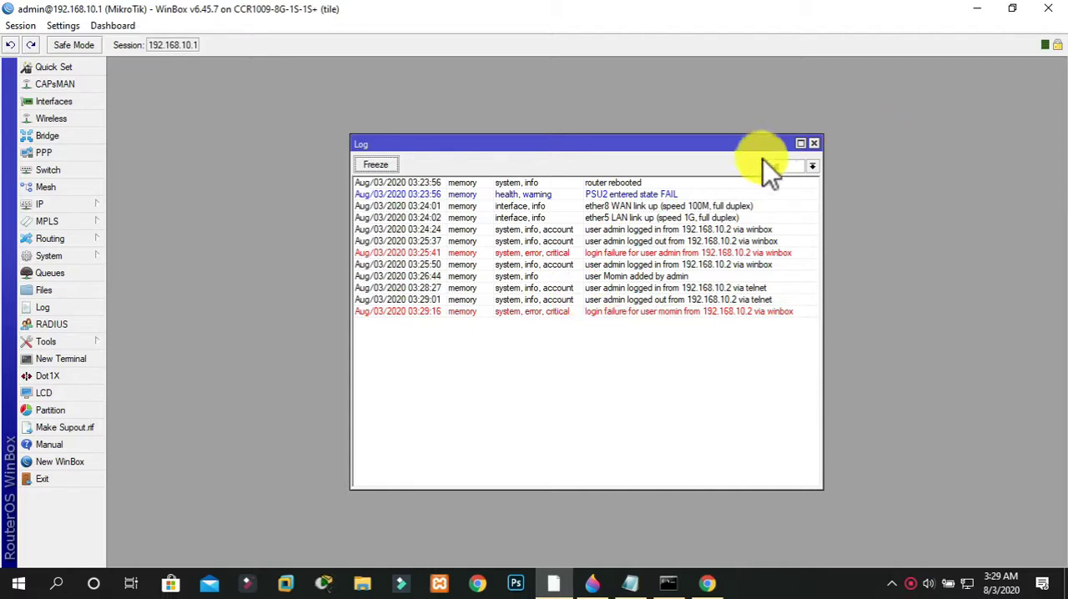
click(814, 146)
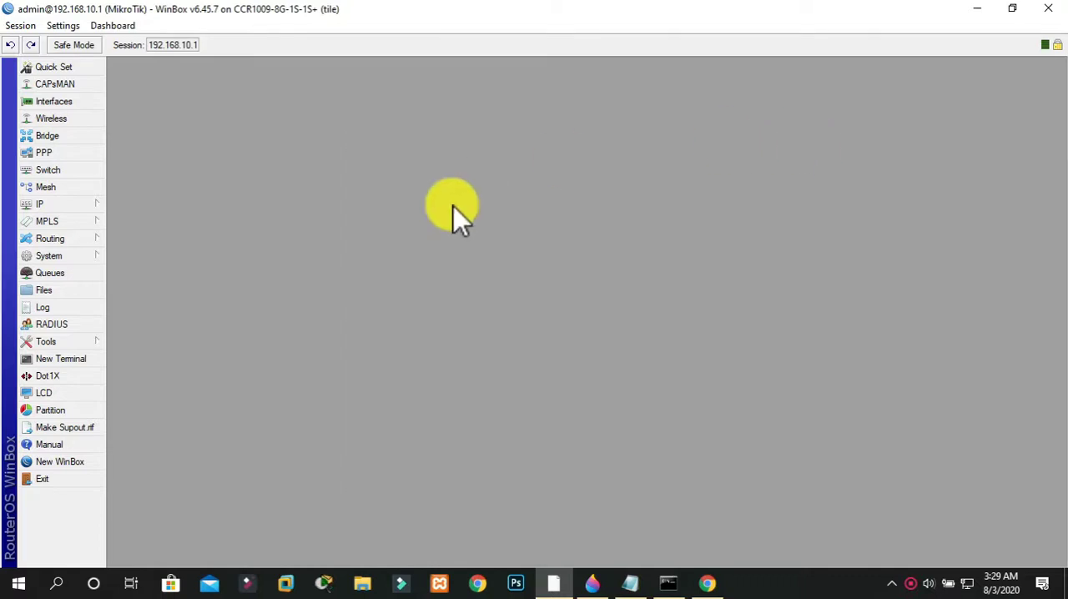
click(75, 309)
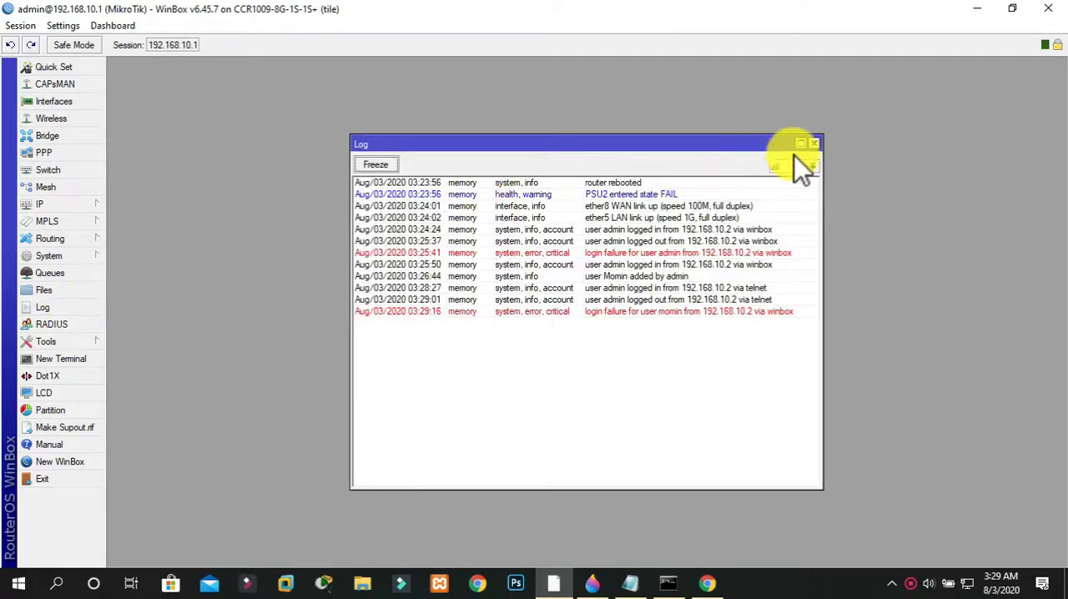
click(814, 146)
Open the router's IP firewall configuration
click(83, 204)
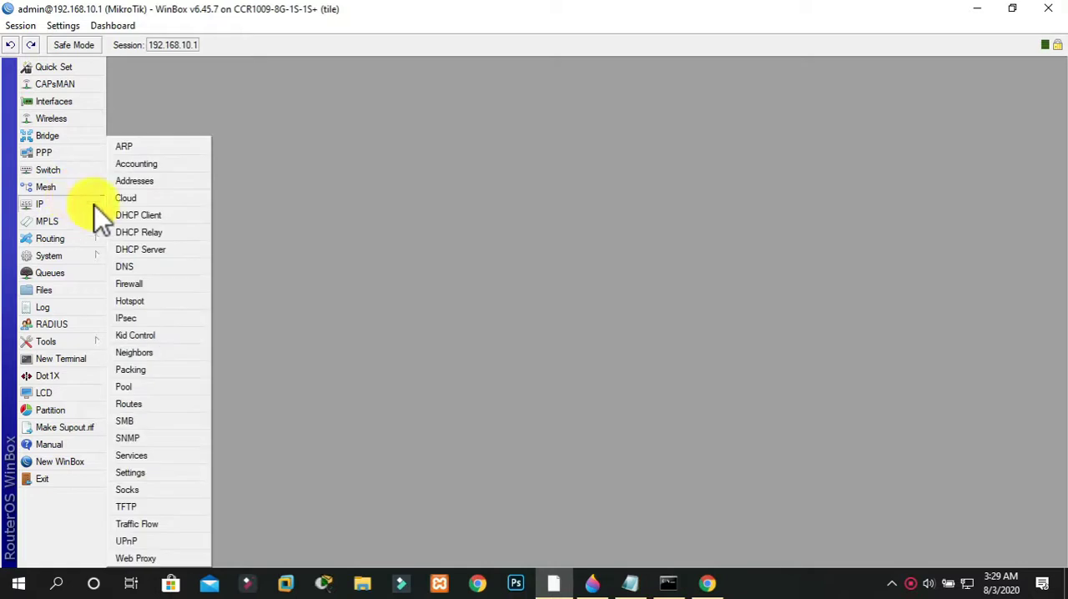
click(154, 285)
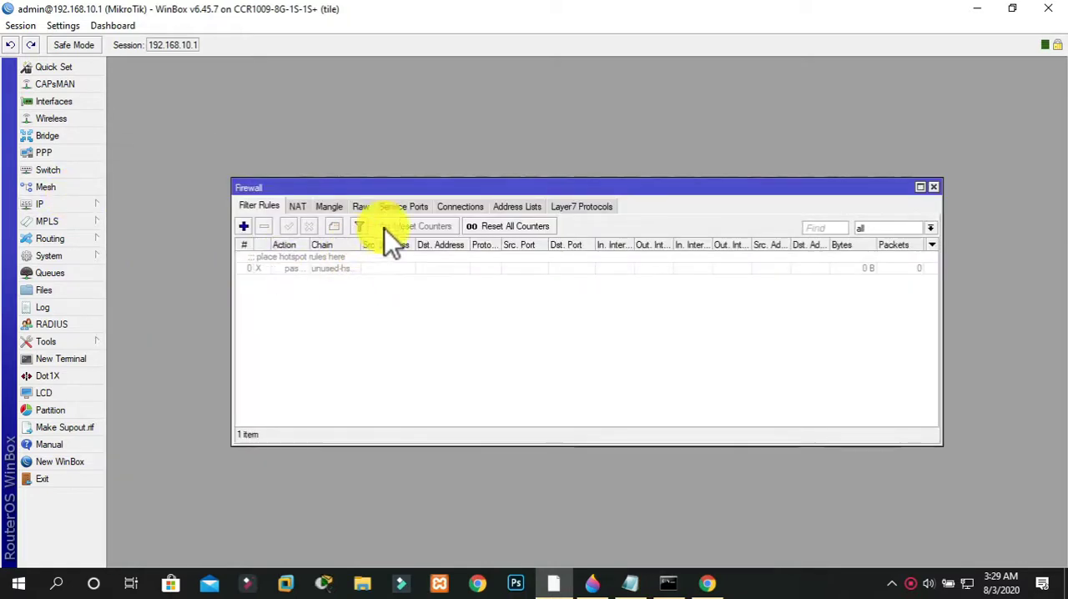
click(583, 209)
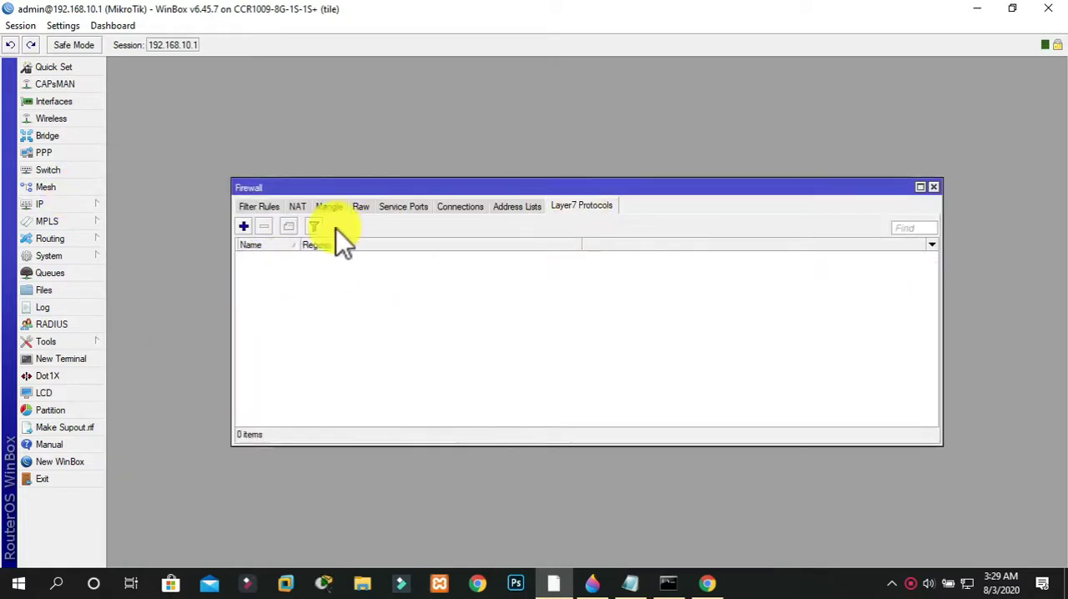
click(243, 227)
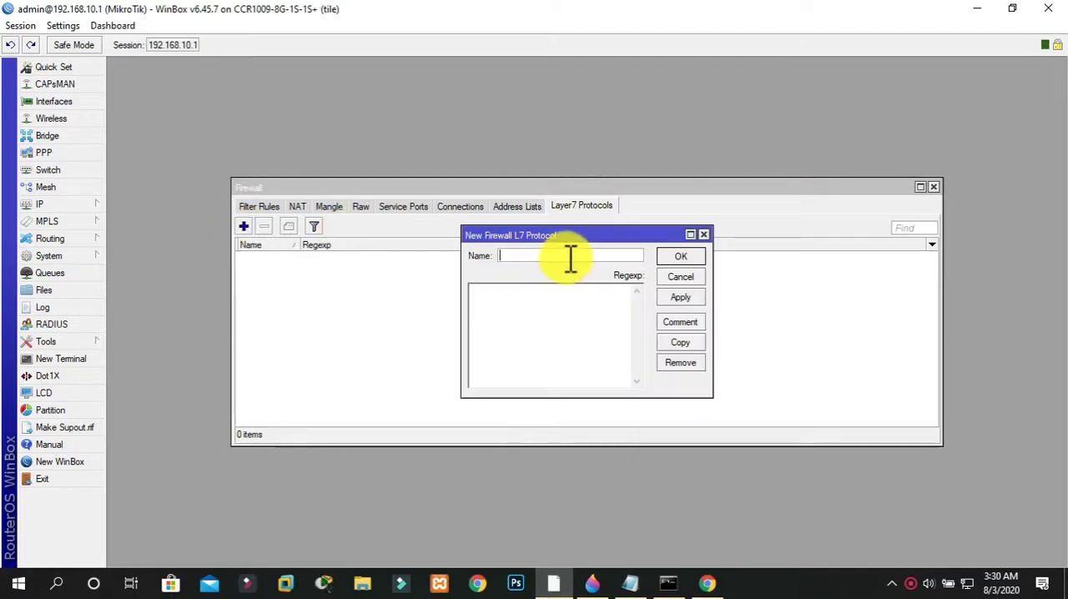
click(704, 236)
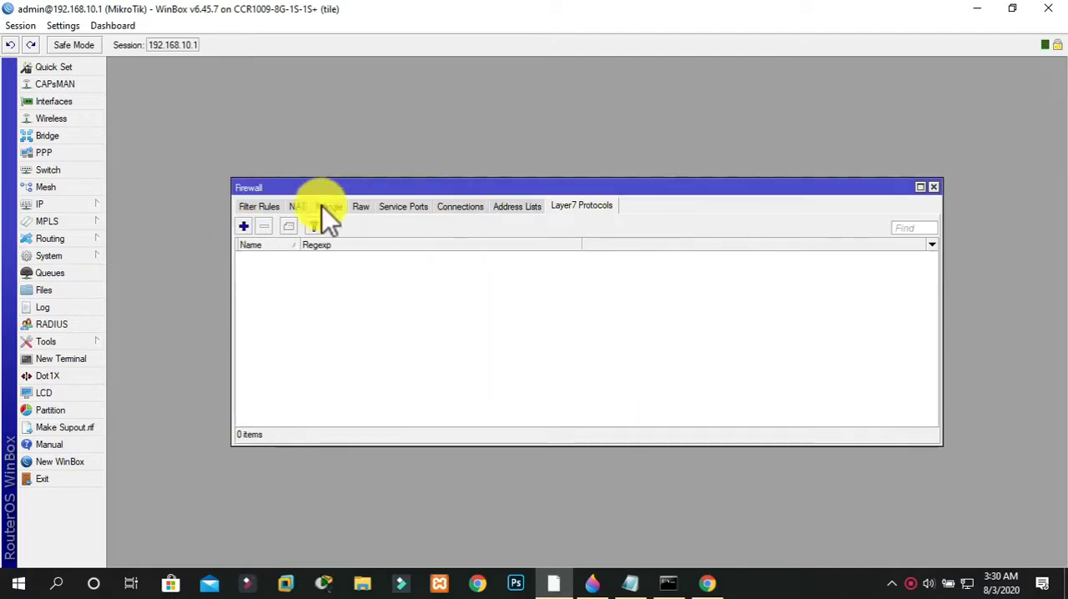
Add a firewall filter rule on the forward chain with the log action, and check the router log for its entry
click(268, 207)
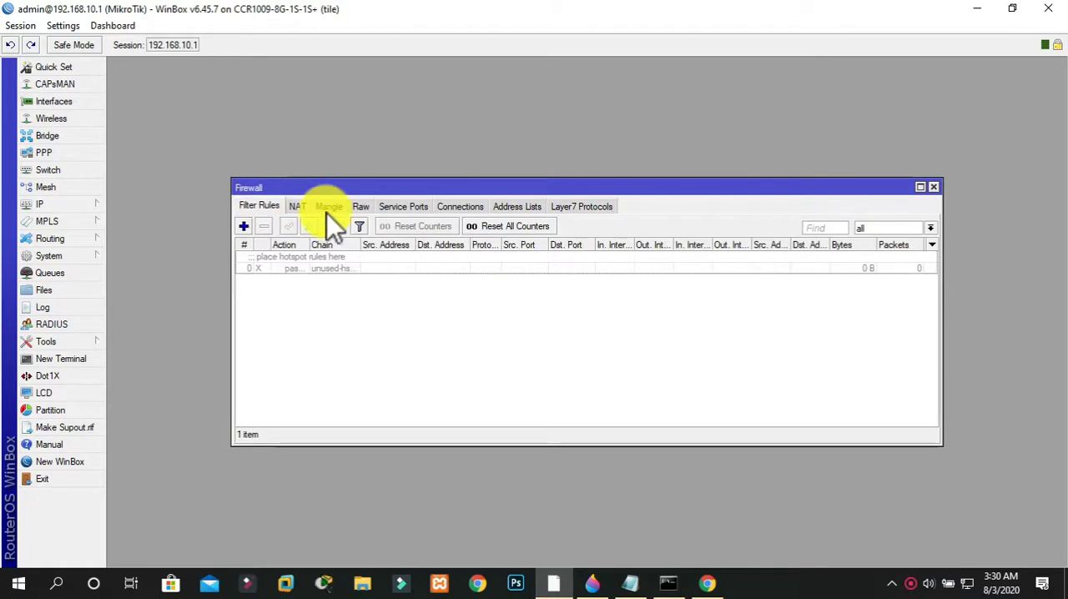
click(244, 226)
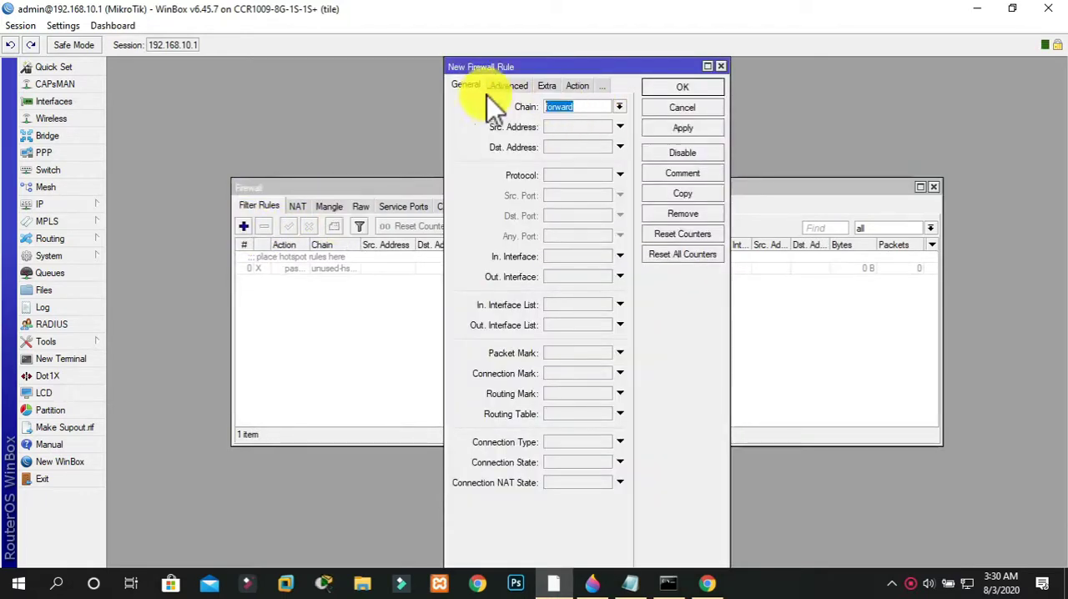
click(576, 86)
click(531, 111)
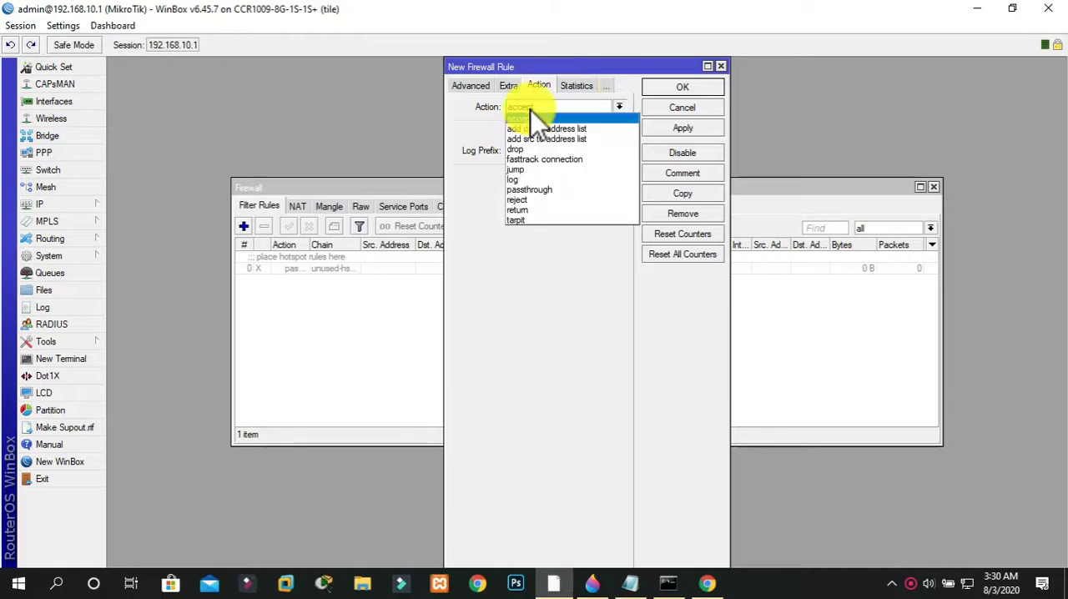
click(522, 177)
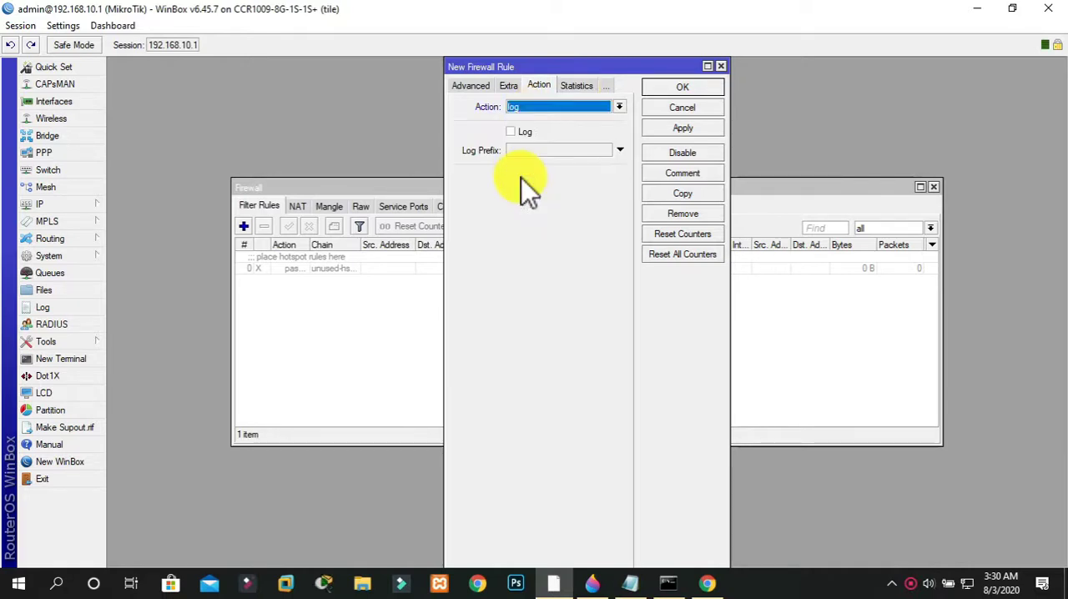
click(685, 129)
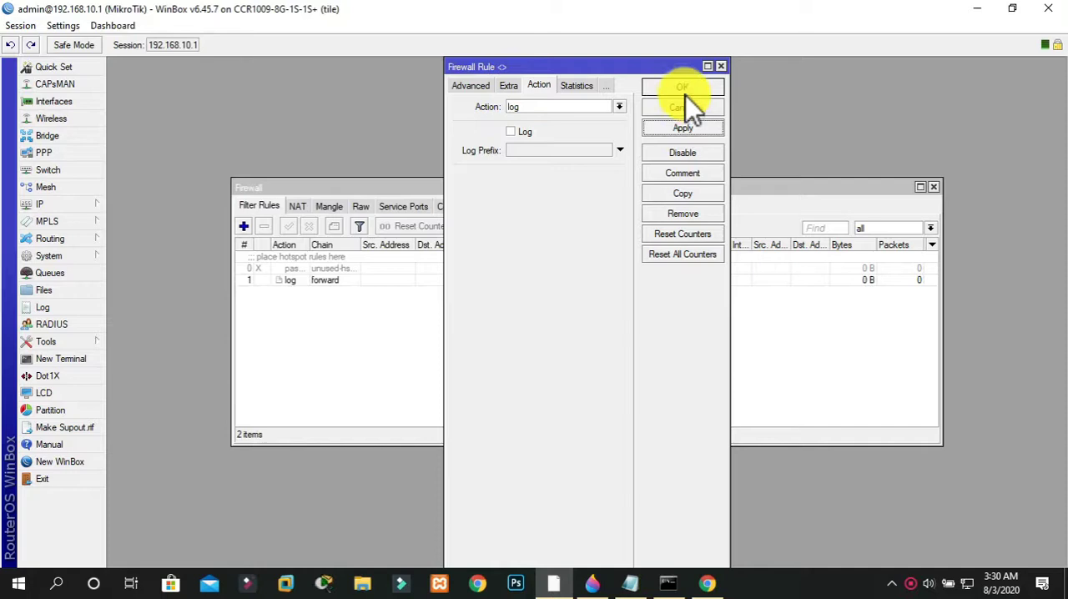
click(682, 87)
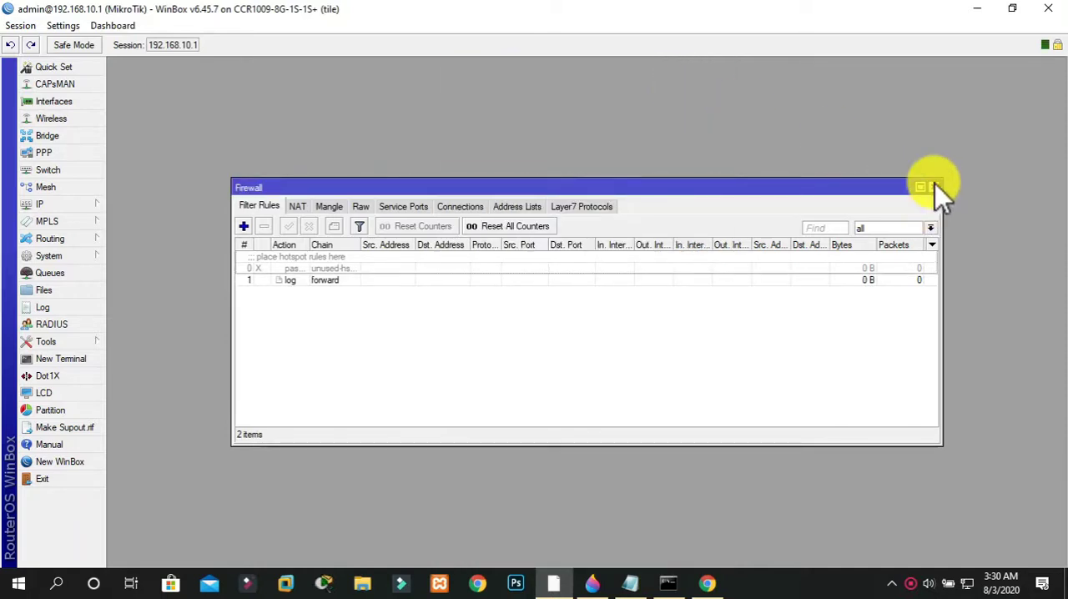
click(54, 309)
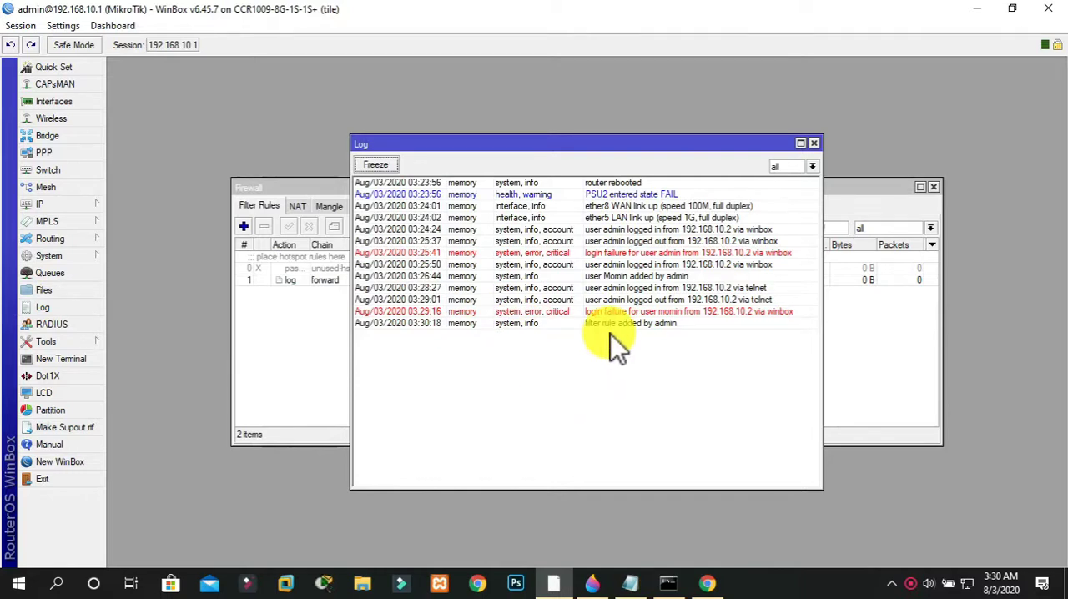
click(813, 143)
Enable the Log option on the forward-chain filter rule, leaving its log prefix empty
double_click(365, 284)
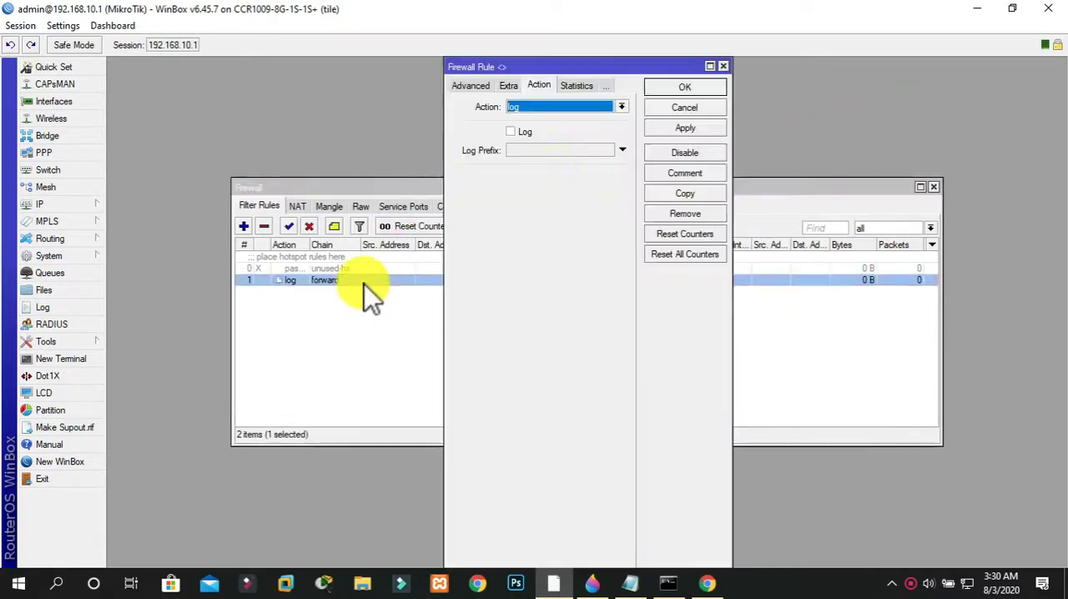
click(549, 109)
click(548, 109)
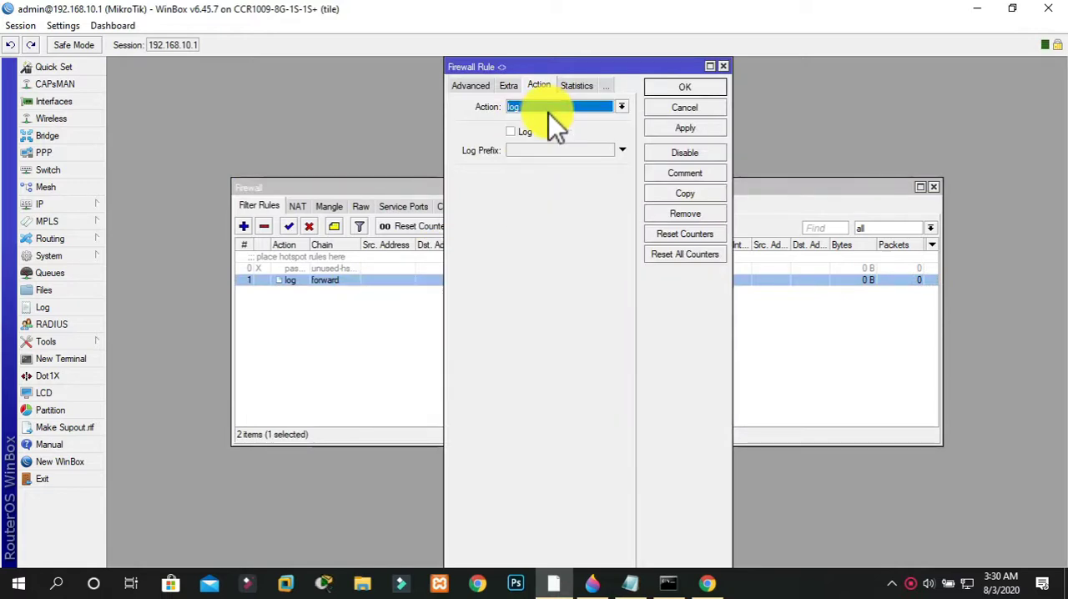
click(534, 150)
click(525, 133)
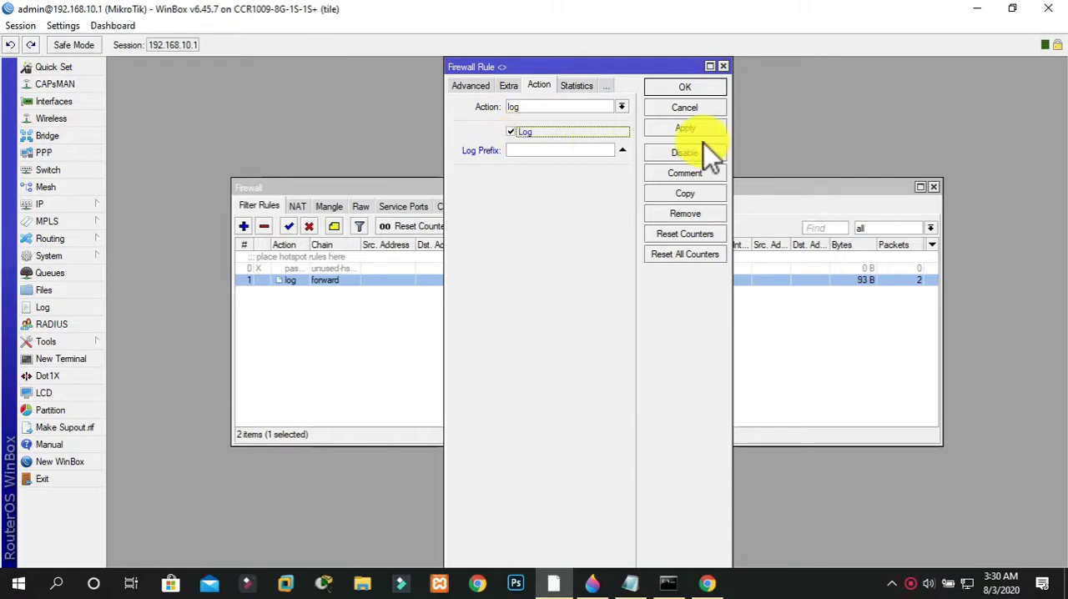
click(681, 89)
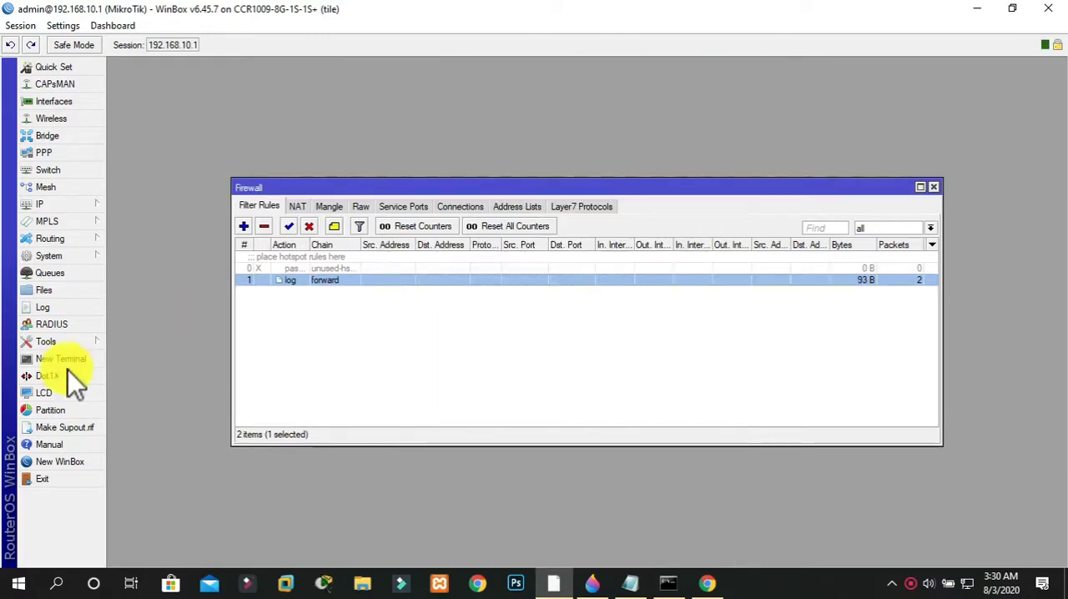
Examine the forwarded-traffic entries in the maximized log, closing the firewall window
click(37, 311)
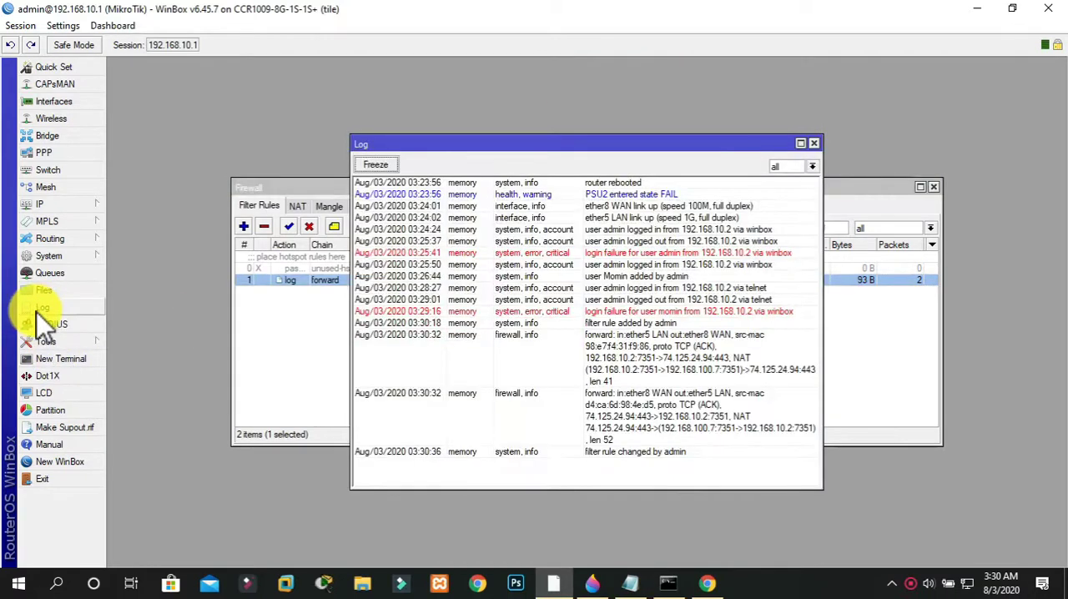
click(801, 145)
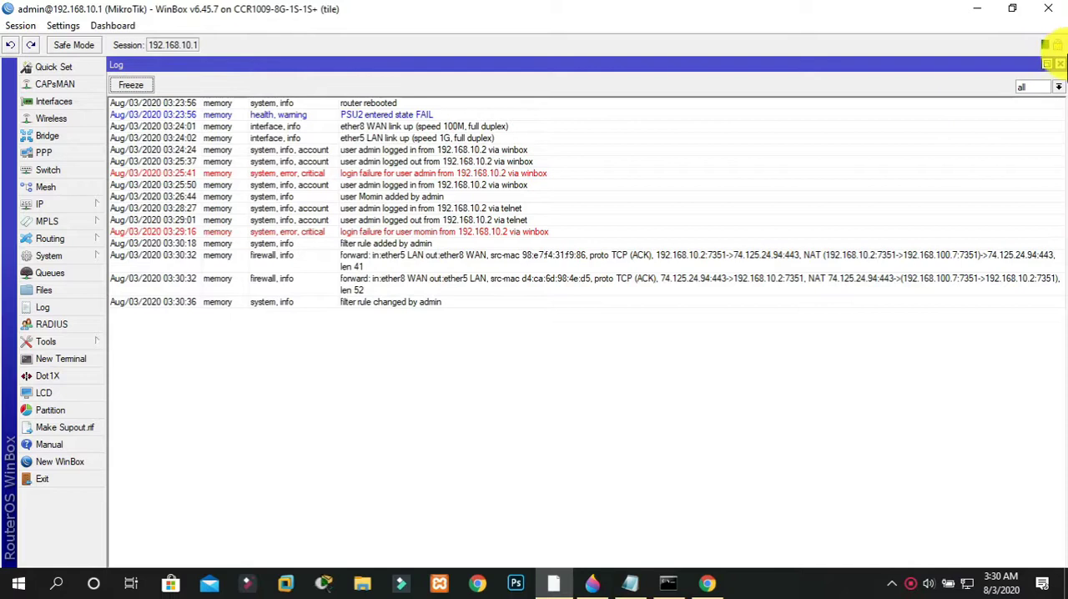
click(1060, 63)
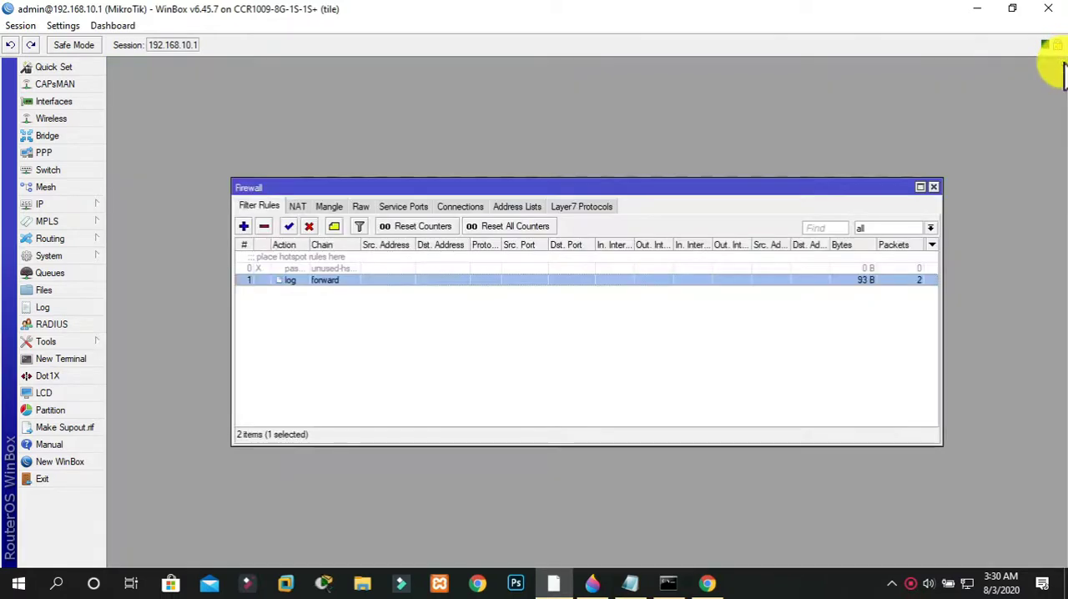
click(934, 188)
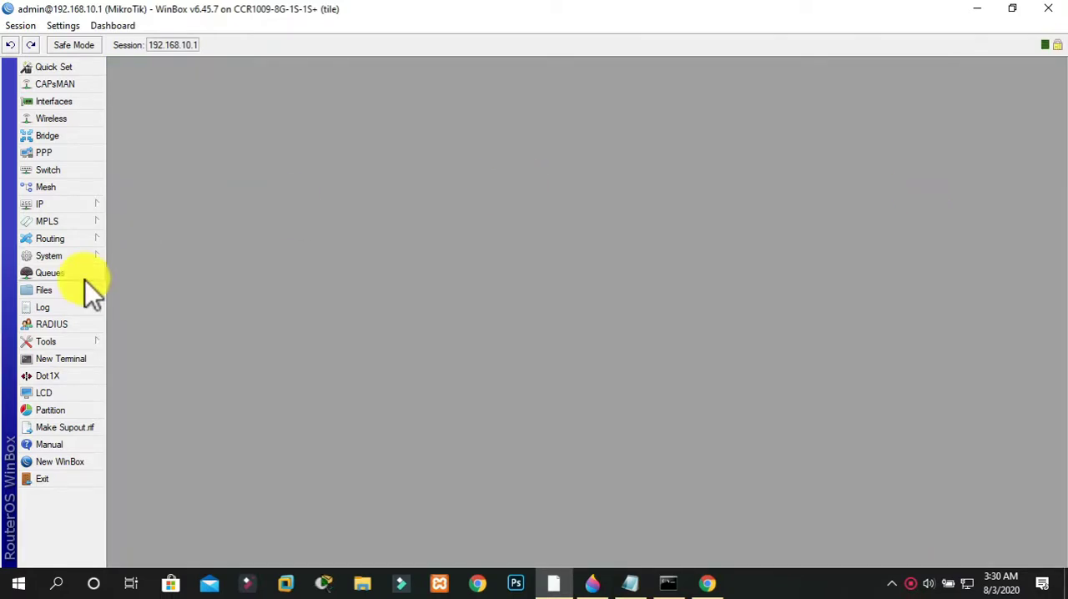
click(52, 309)
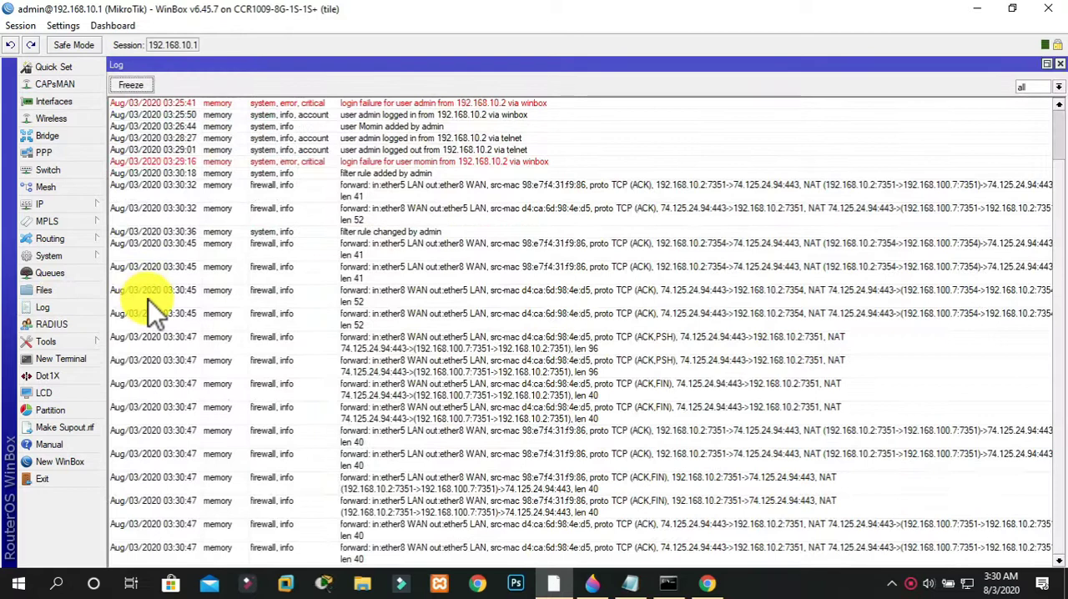
click(143, 85)
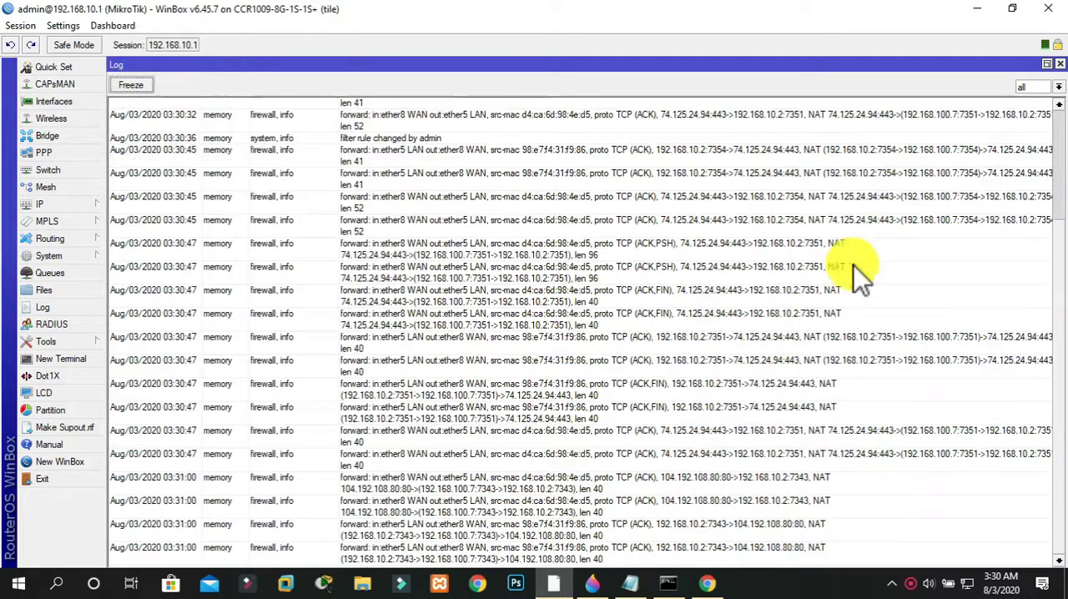
drag(1058, 259, 1058, 417)
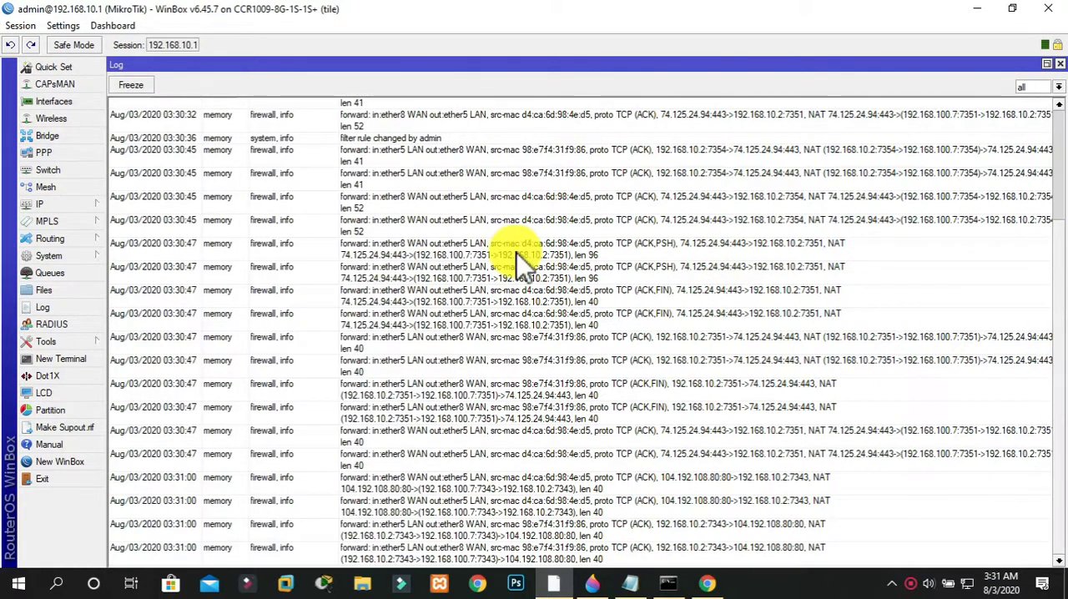
Check the forward-chain log rule's byte and packet counters in the firewall filter list
click(54, 202)
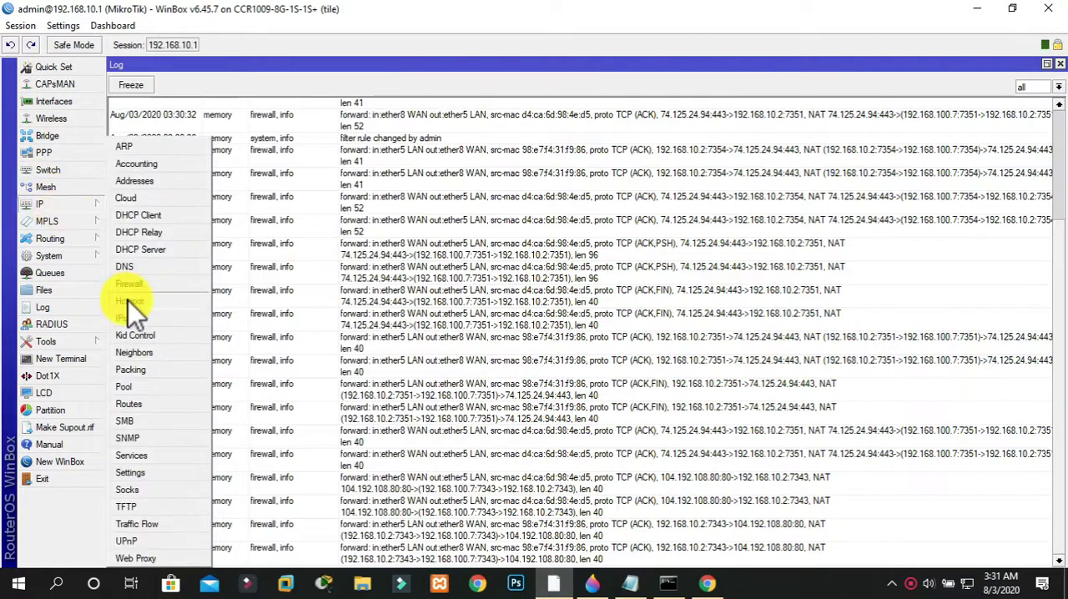
click(151, 287)
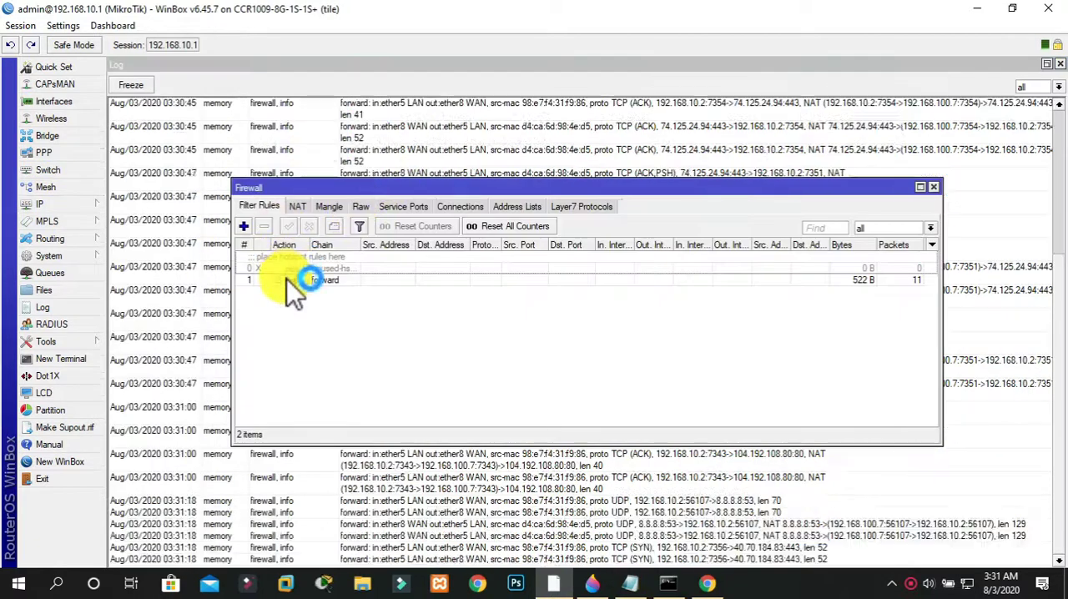
click(287, 280)
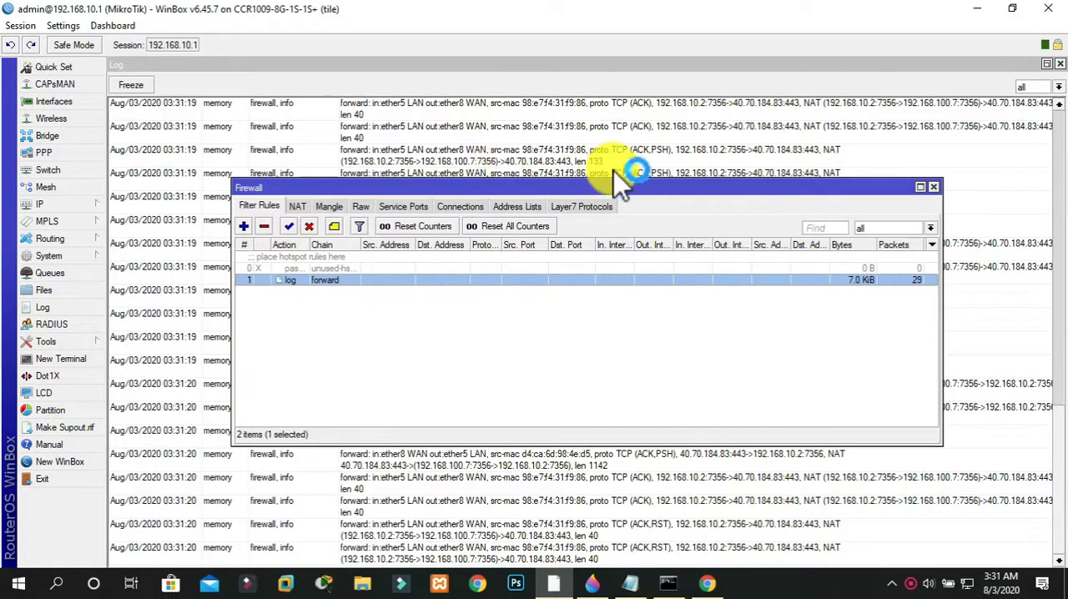
click(934, 187)
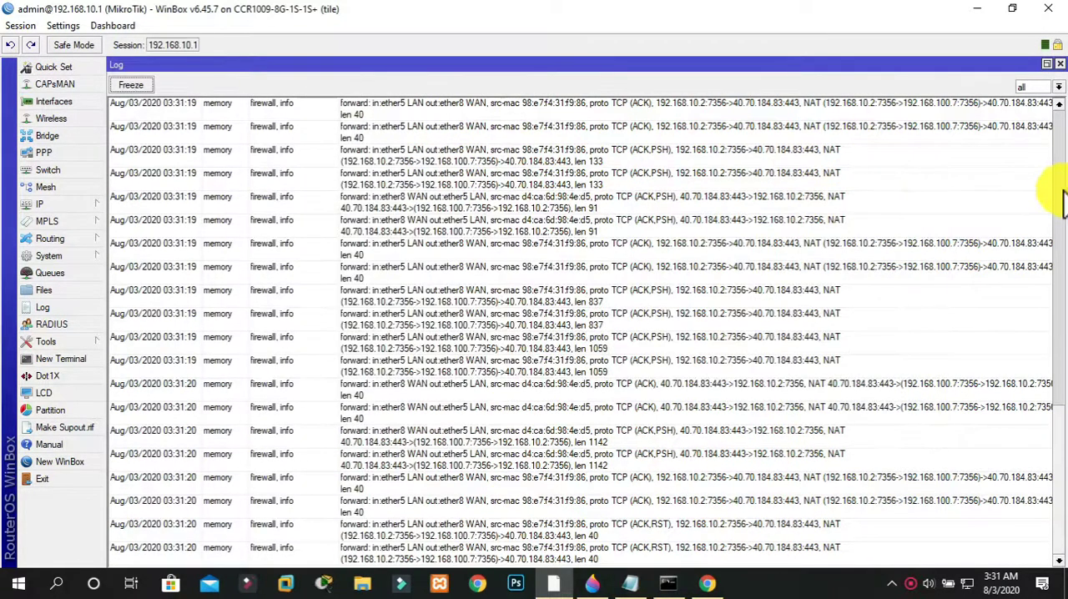
Look through the recent forwarded-traffic log entries and freeze the log
scroll(1048, 353, up, 5)
scroll(1061, 440, down, 6)
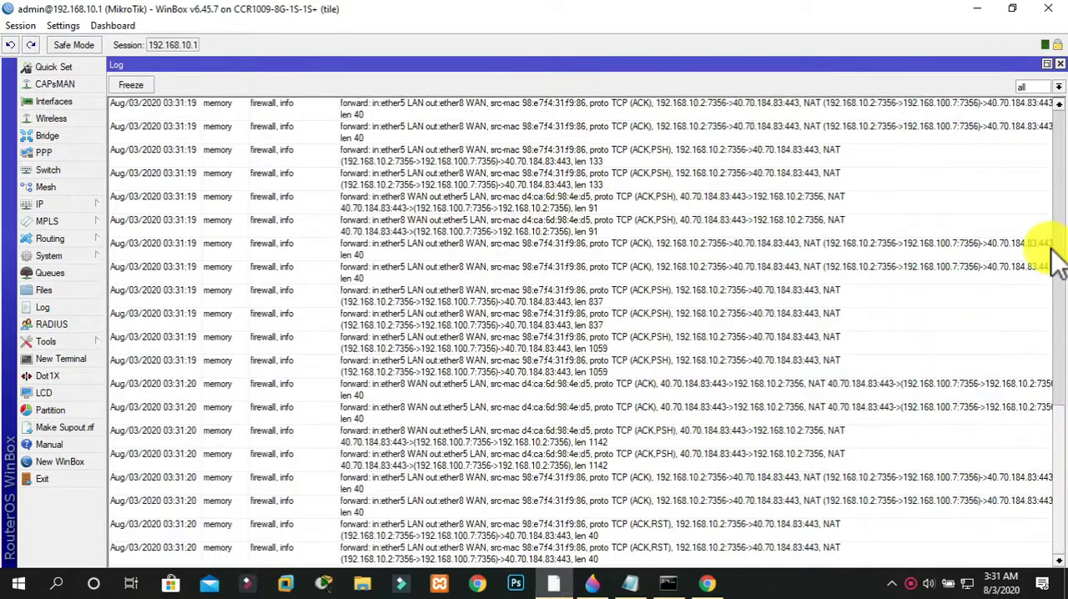
mouse_move(1057, 468)
mouse_down()
mouse_move(1059, 282)
mouse_move(1039, 205)
mouse_move(1051, 174)
mouse_move(1060, 478)
mouse_up()
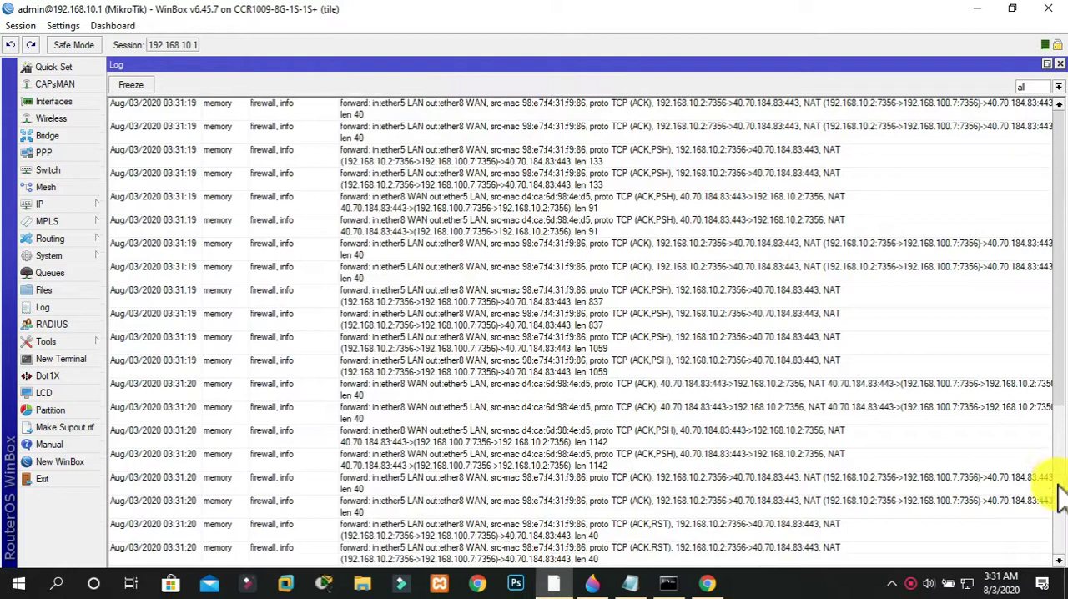
click(138, 86)
Remove the forward-chain log rule from the firewall filter rules
click(42, 205)
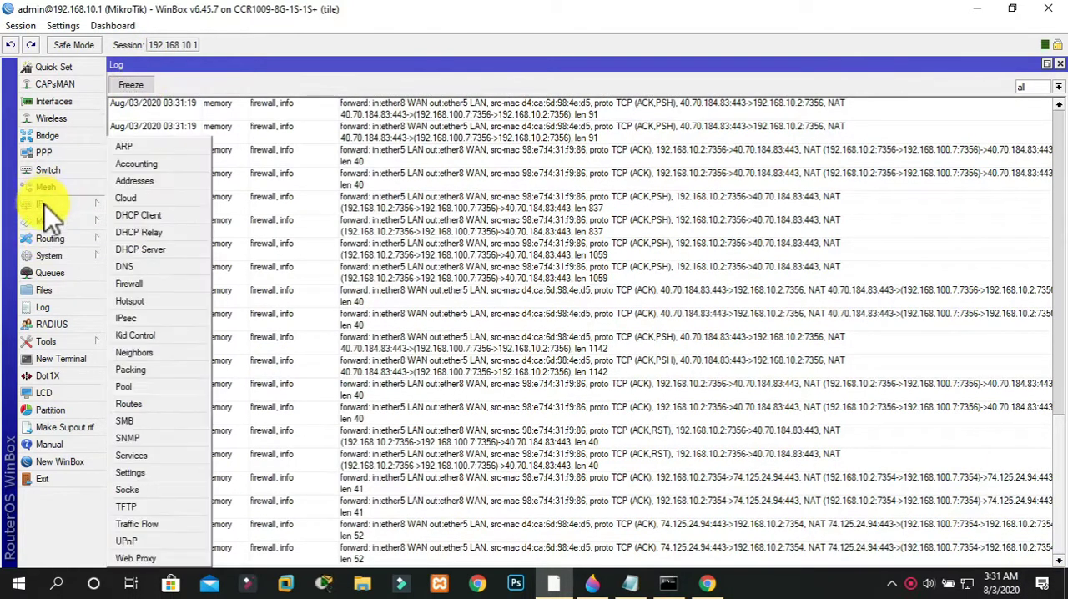
click(157, 285)
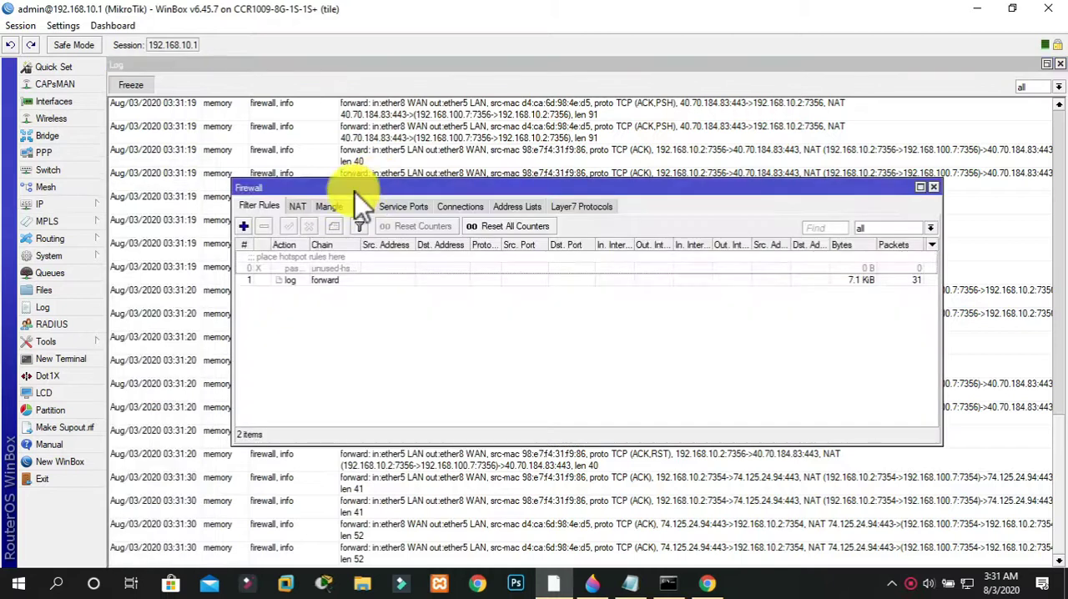
click(297, 279)
click(264, 225)
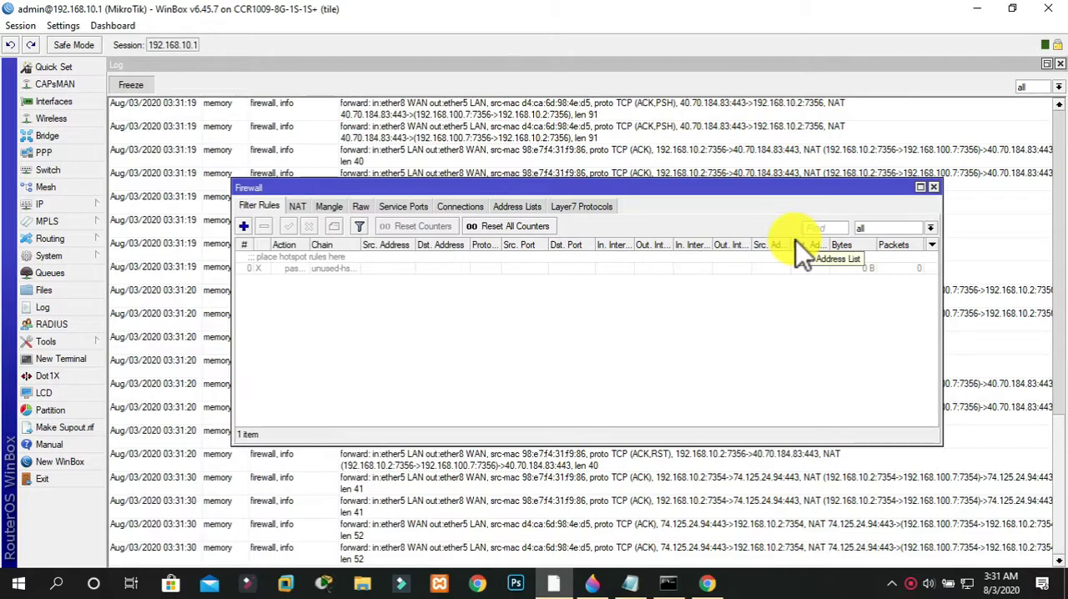
Close the firewall window and check which buffers the log can be filtered by, keeping all selected
click(934, 188)
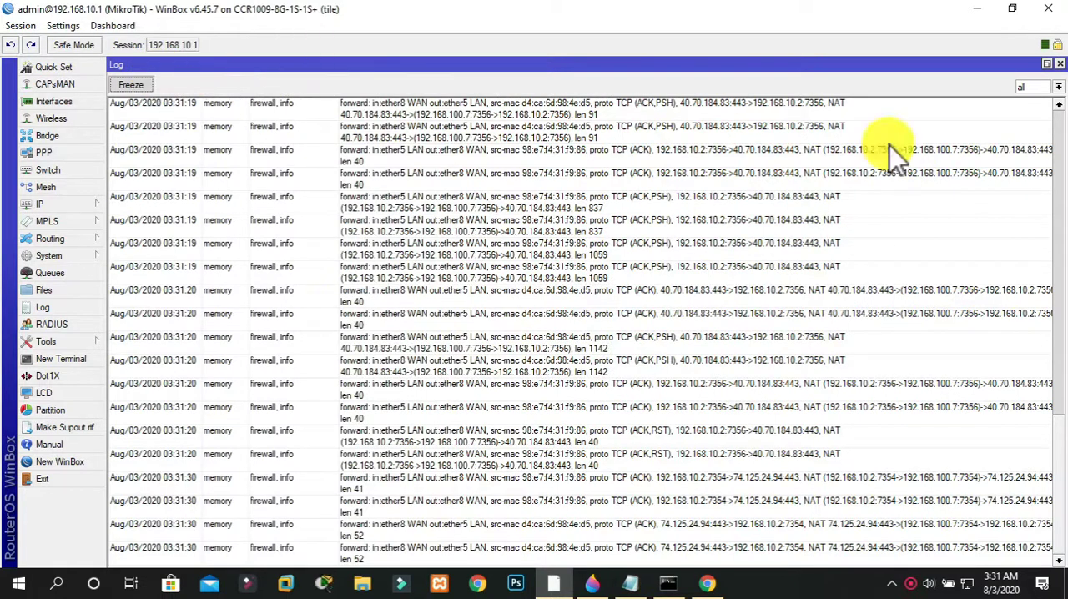
click(1055, 87)
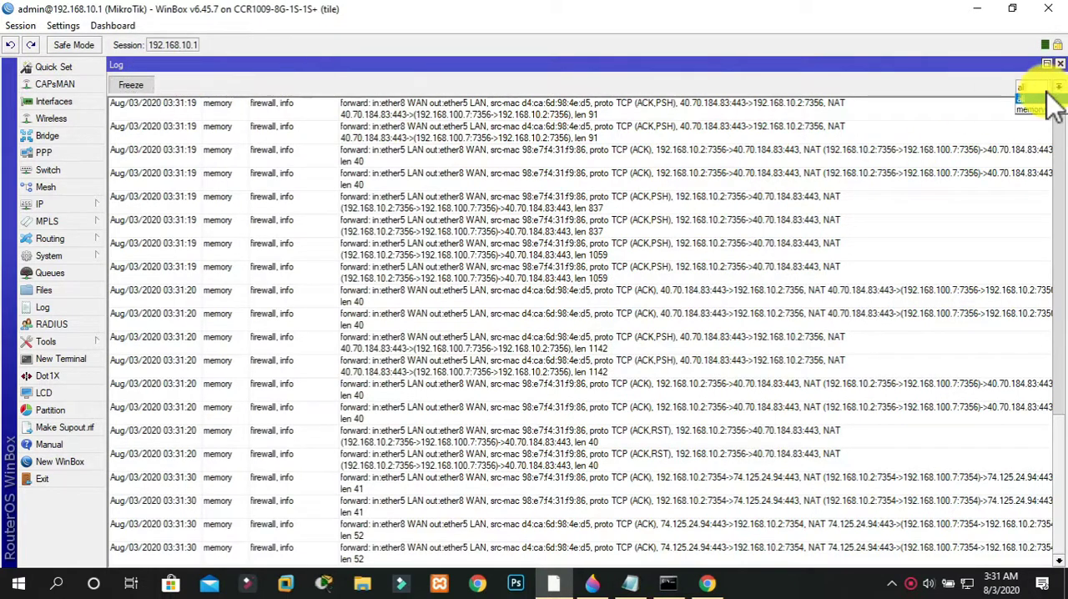
click(967, 96)
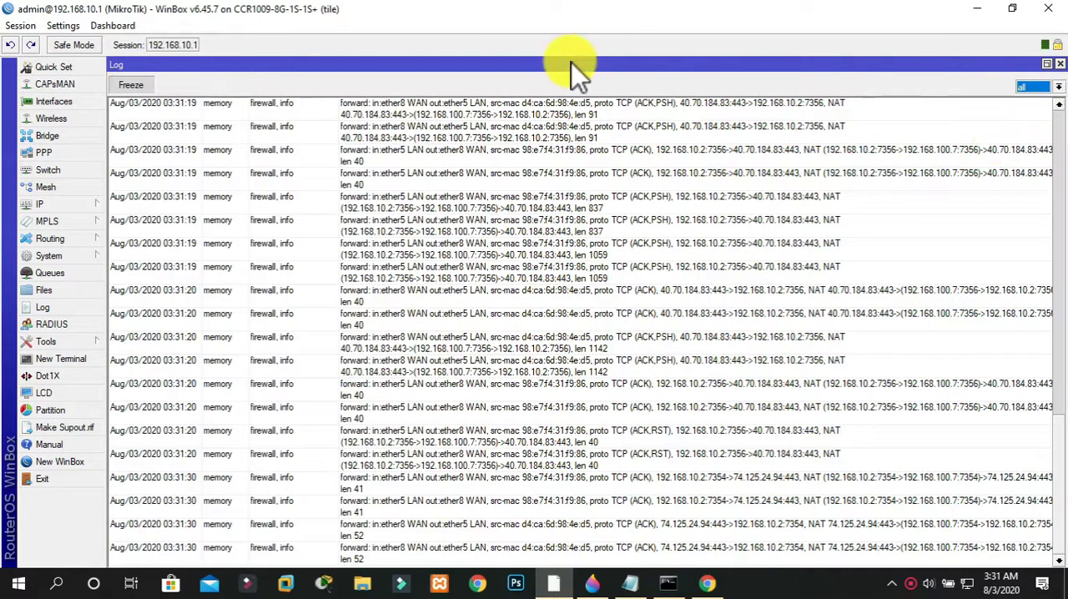
click(55, 305)
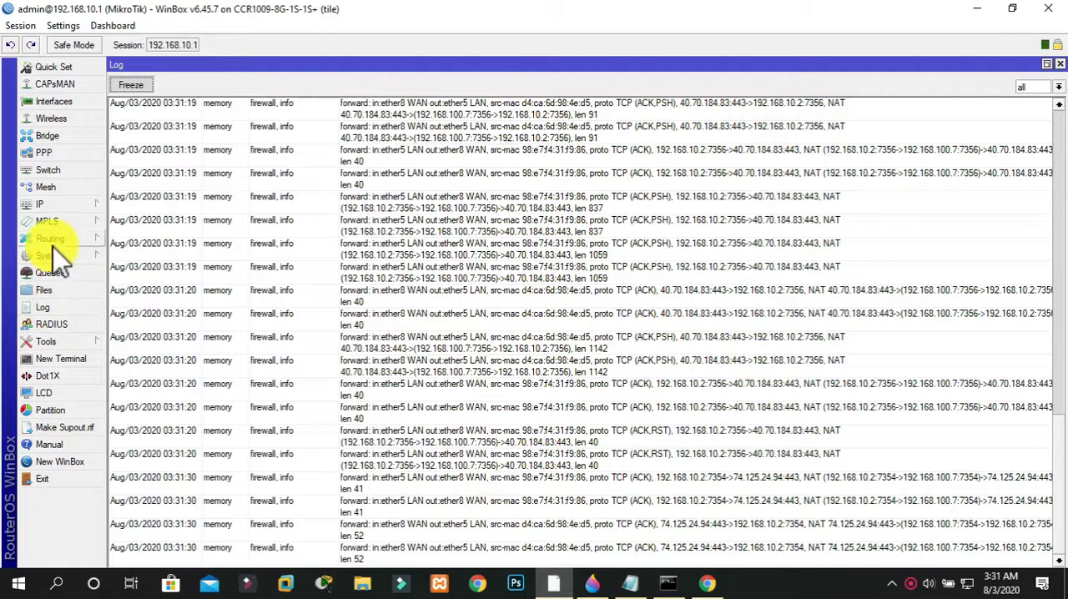
Open the system logging settings and close the log window
mouse_move(46, 204)
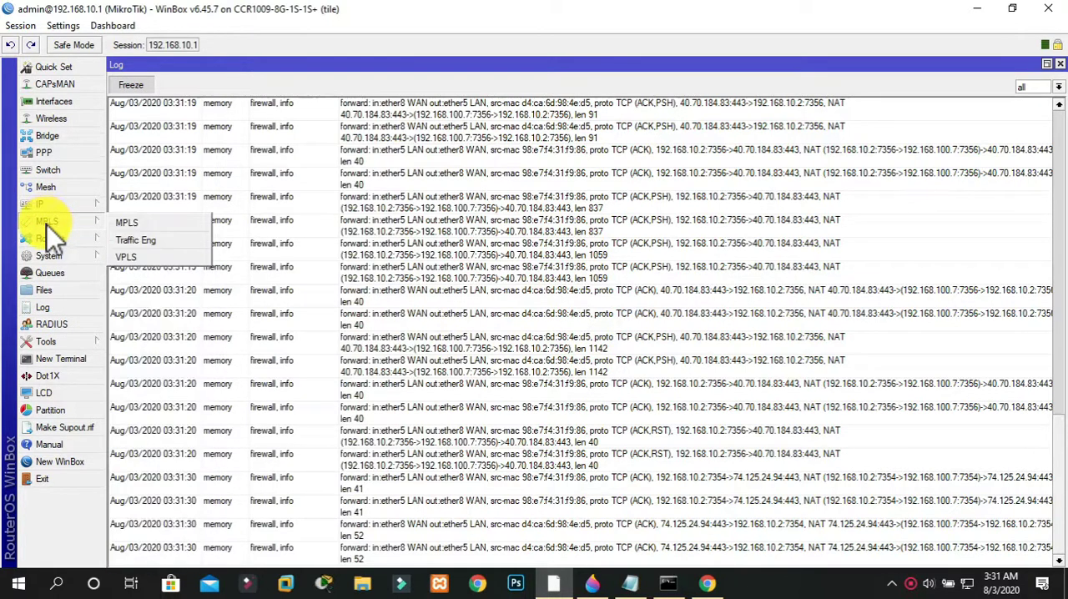
mouse_move(47, 254)
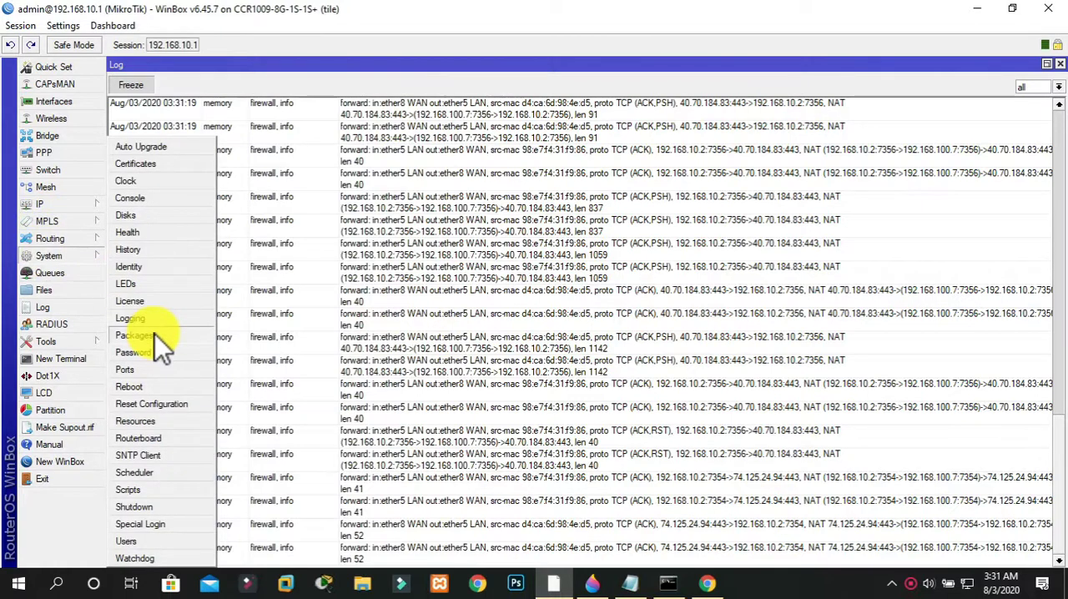
click(140, 318)
click(1059, 63)
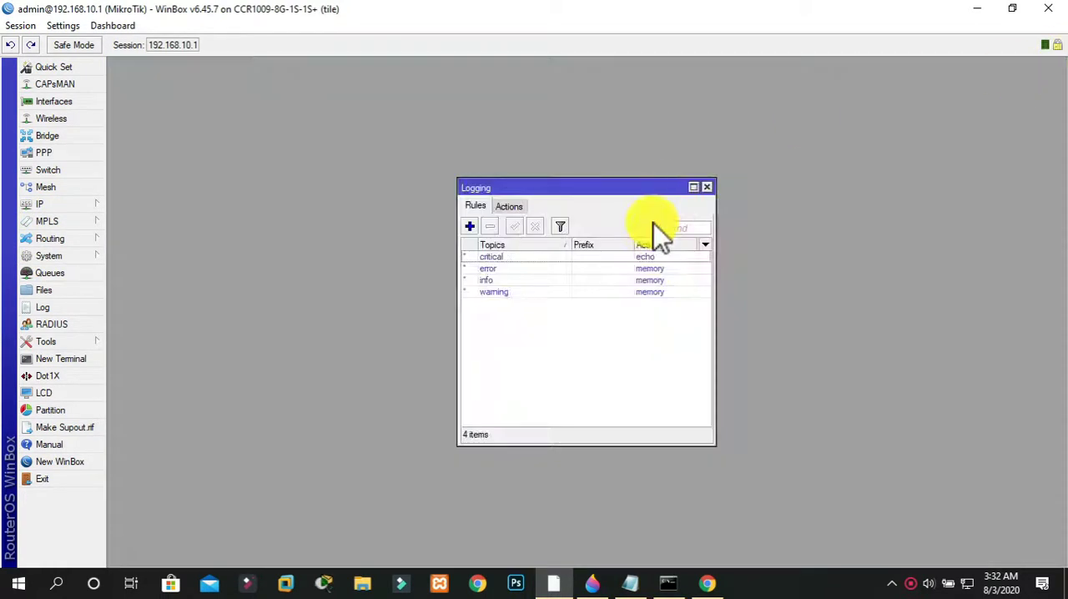
Start a new log action named remote and set its type to remote
click(518, 208)
click(470, 226)
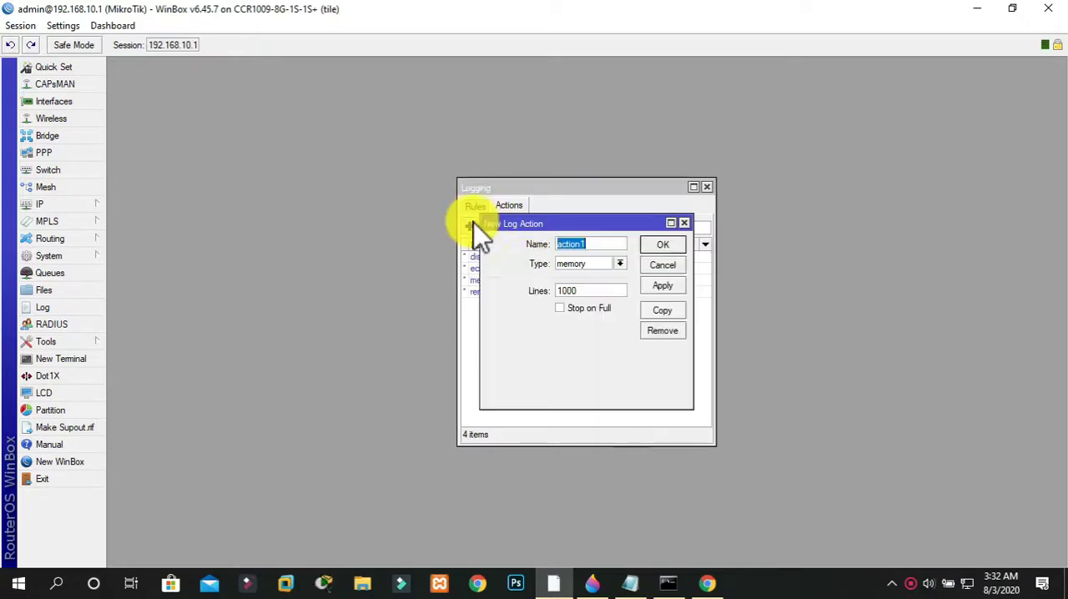
text(remote)
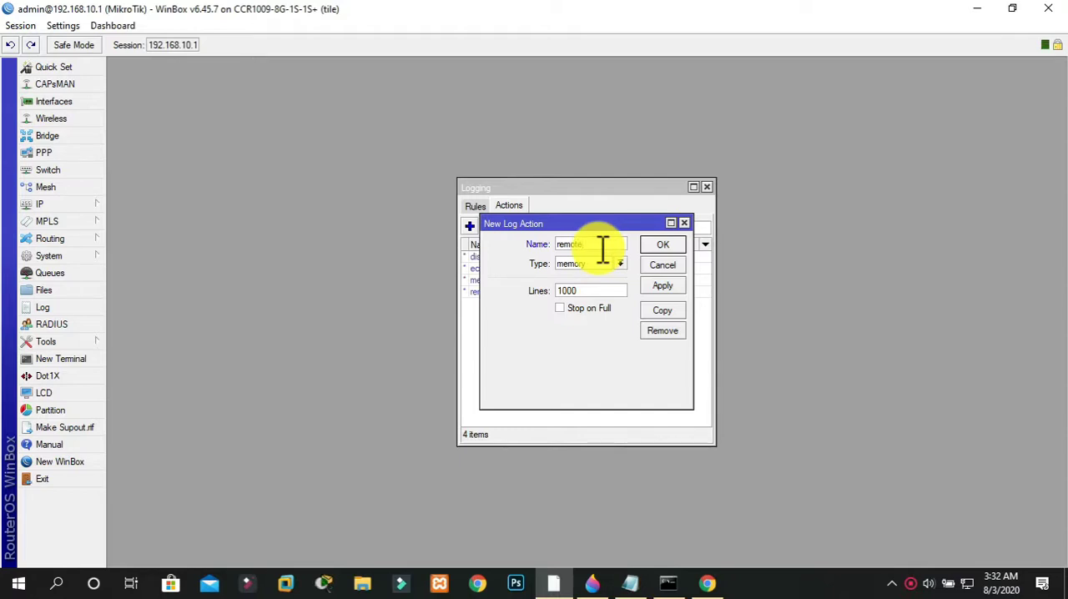
click(621, 264)
click(581, 313)
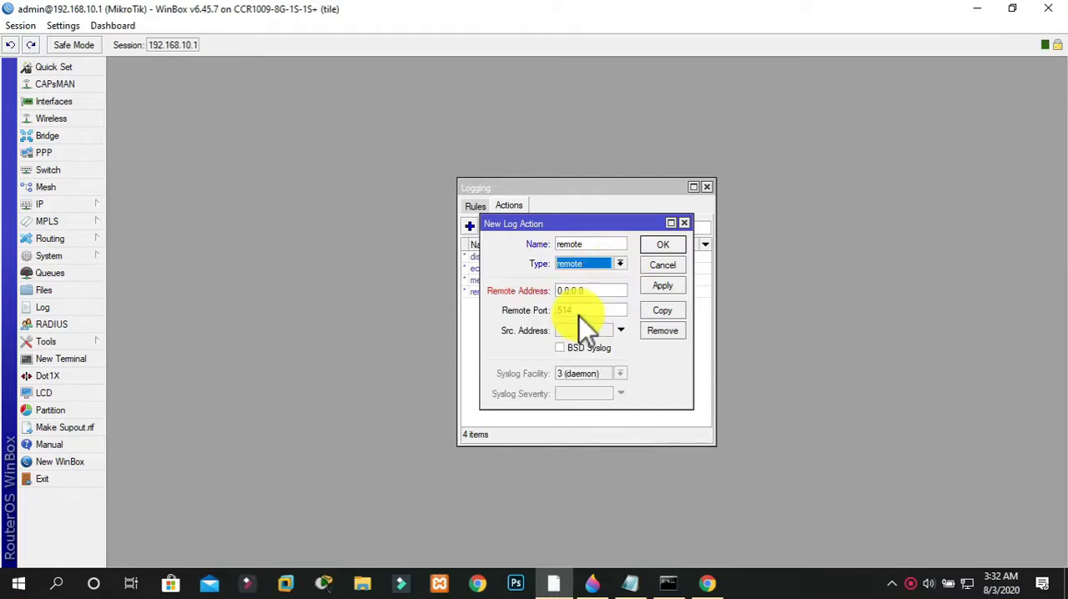
Set the new log action's remote address to 192.168.10.2 and remote port to 9999, and try to save it
drag(604, 292, 469, 295)
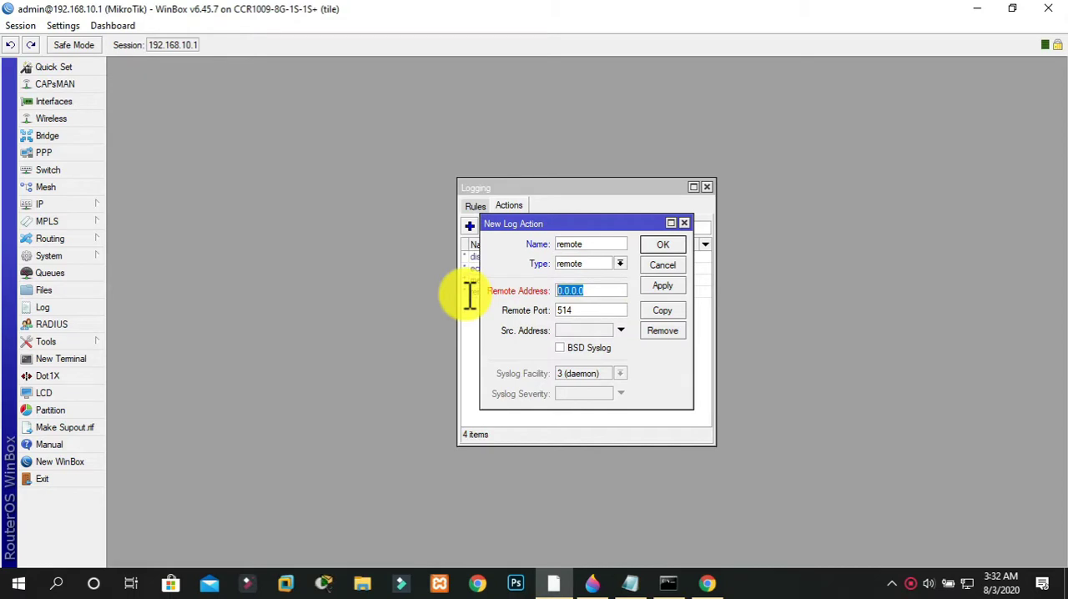
text(192.168)
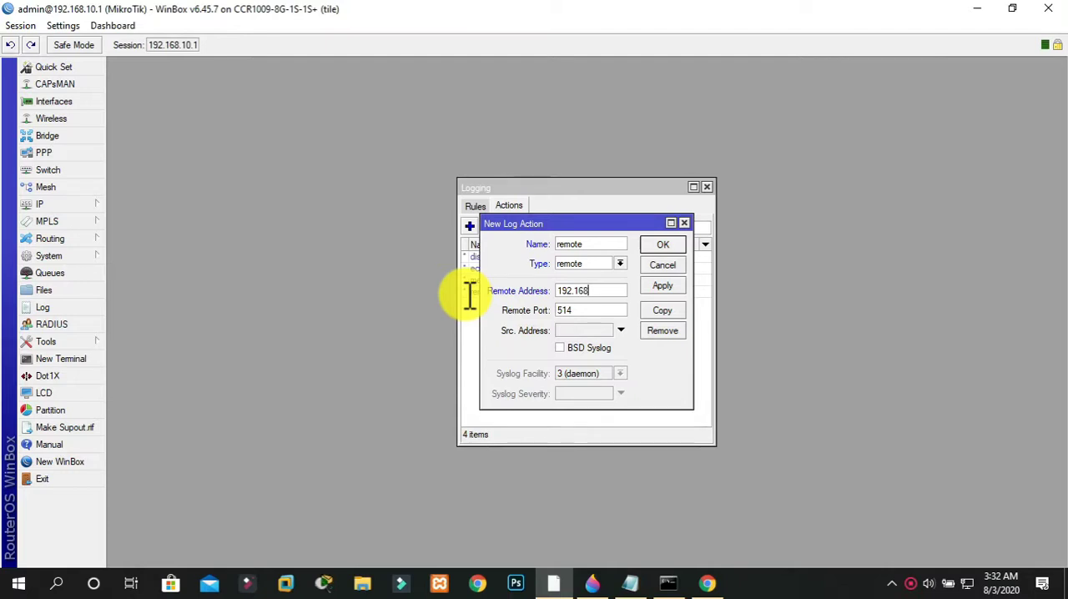
text(2)
click(608, 309)
key(BackSpace)
key(BackSpace)
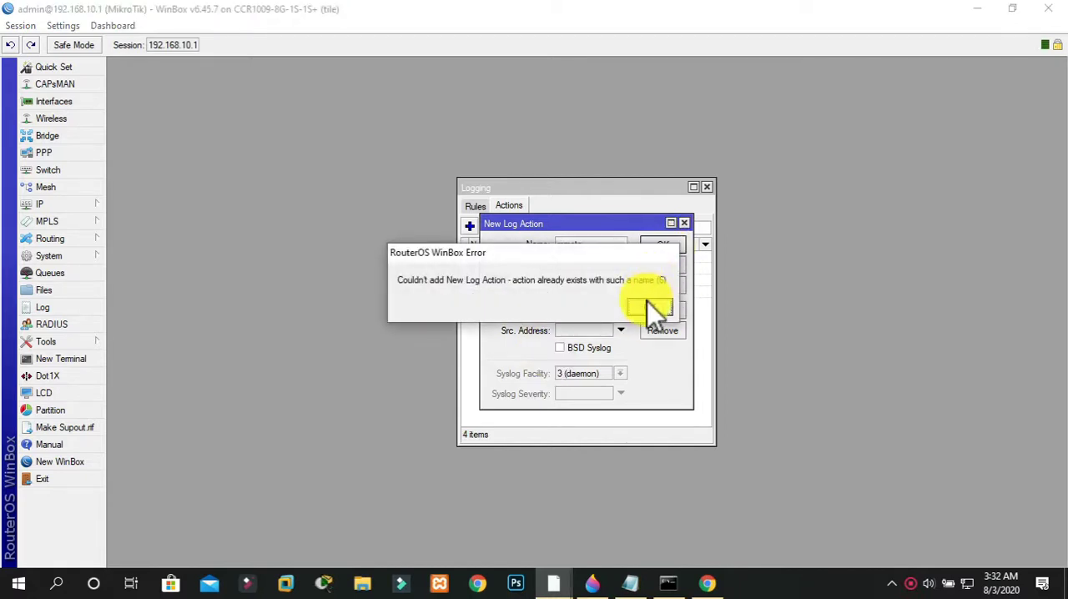
Give the new log action a unique name beginning with remote and save it
click(649, 306)
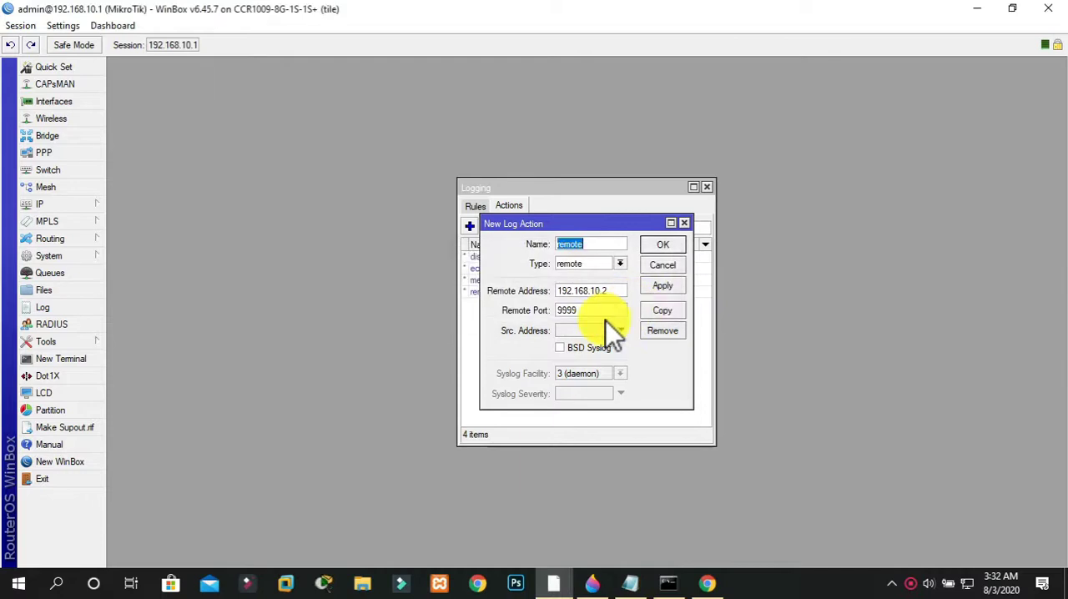
click(586, 244)
drag(586, 307, 534, 310)
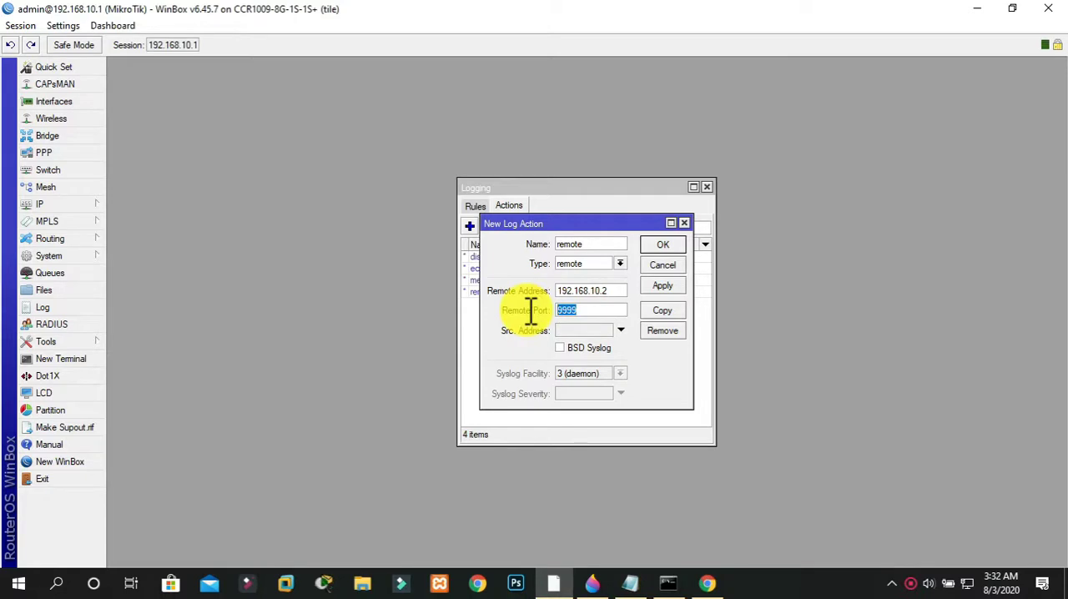
click(672, 245)
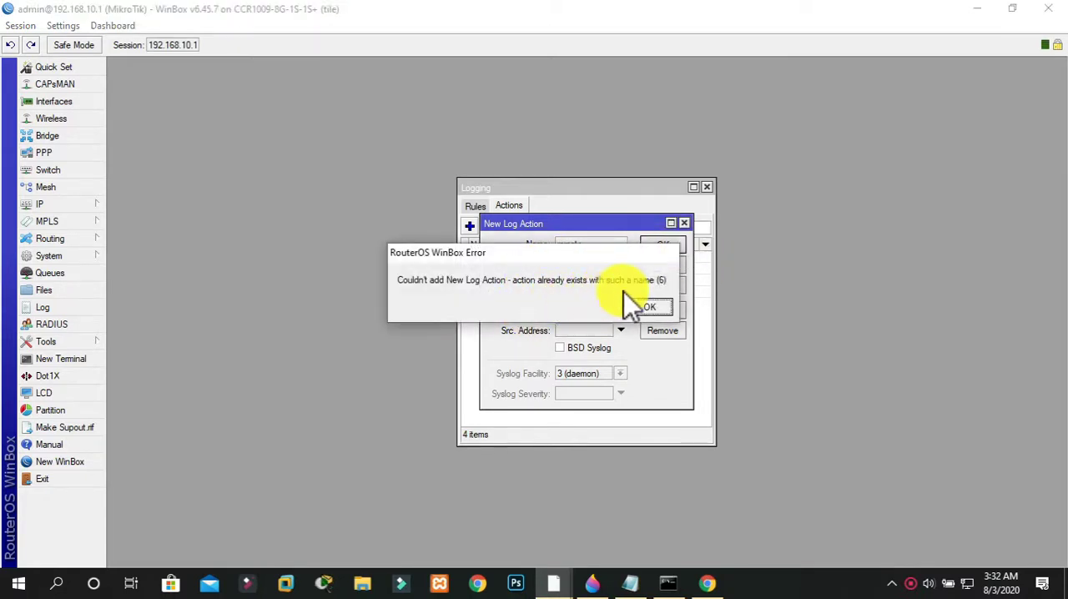
click(649, 308)
click(596, 244)
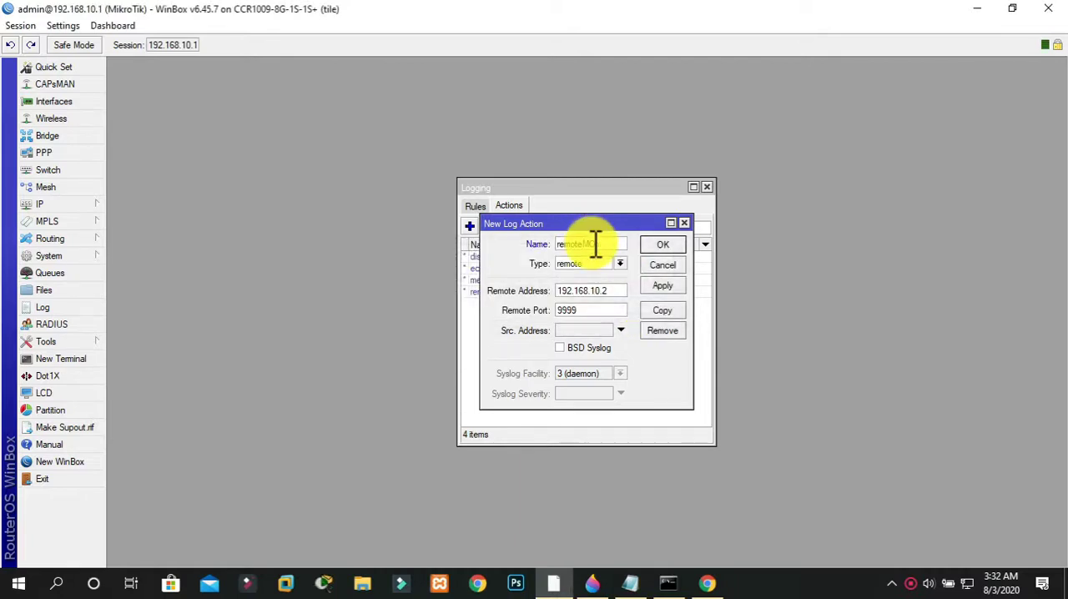
click(663, 243)
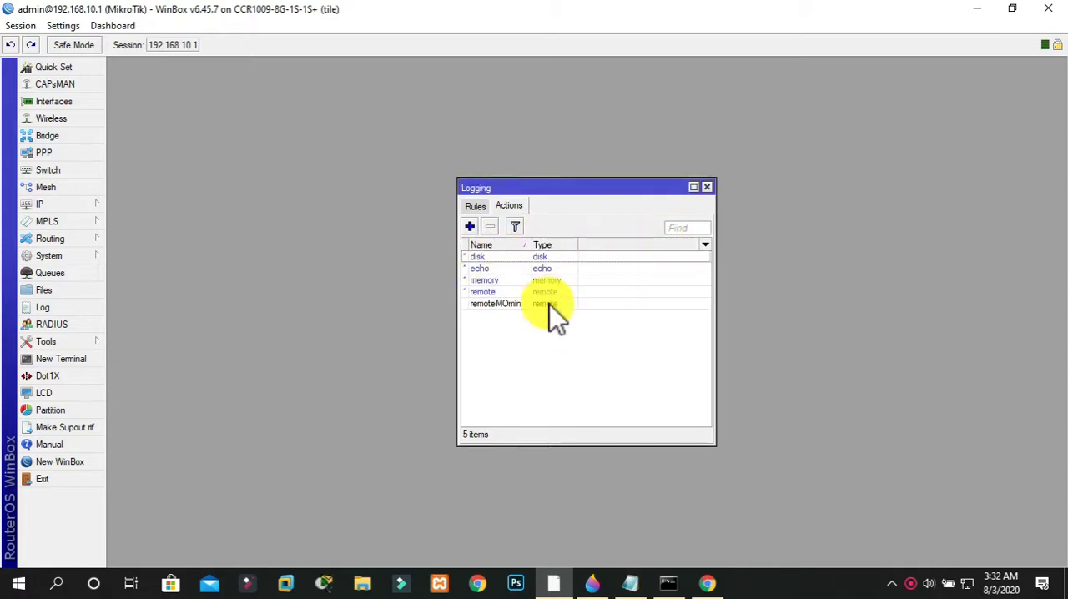
Copy the echo log action and set the copy's type to remote
click(501, 269)
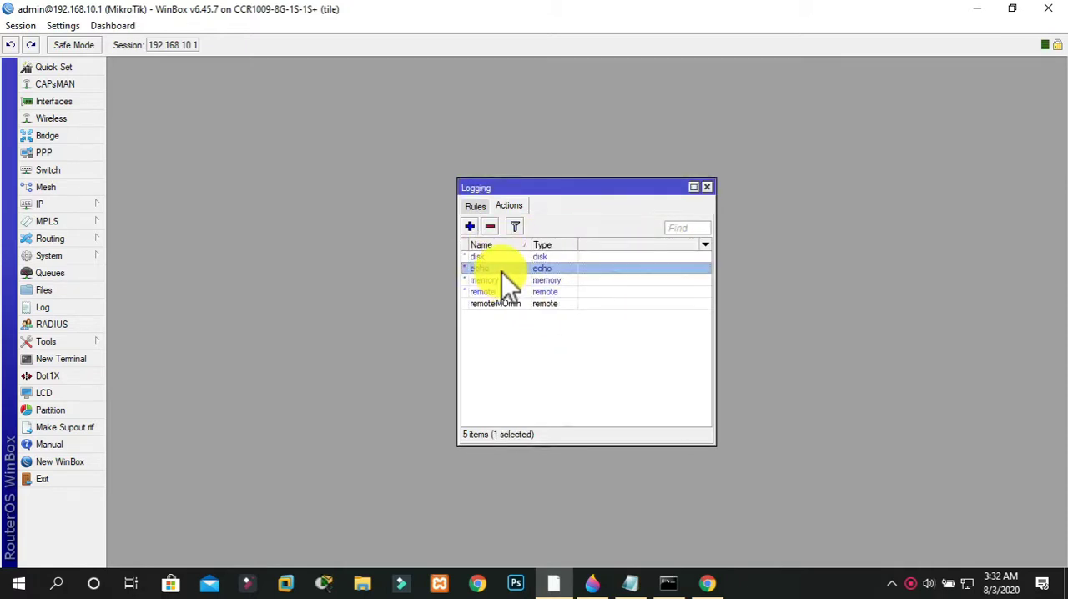
double_click(502, 273)
click(708, 312)
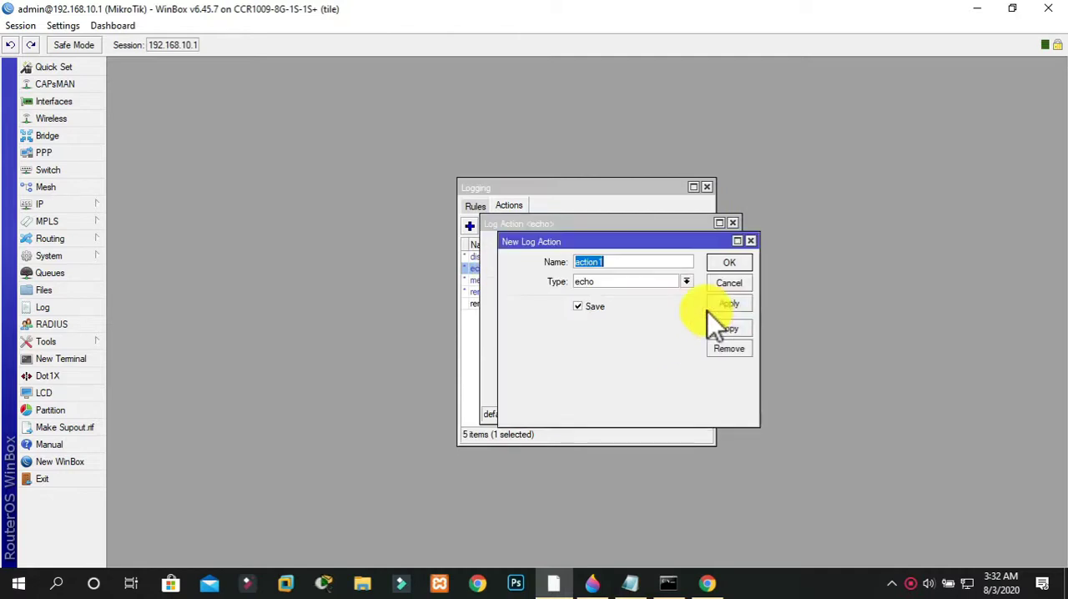
click(615, 281)
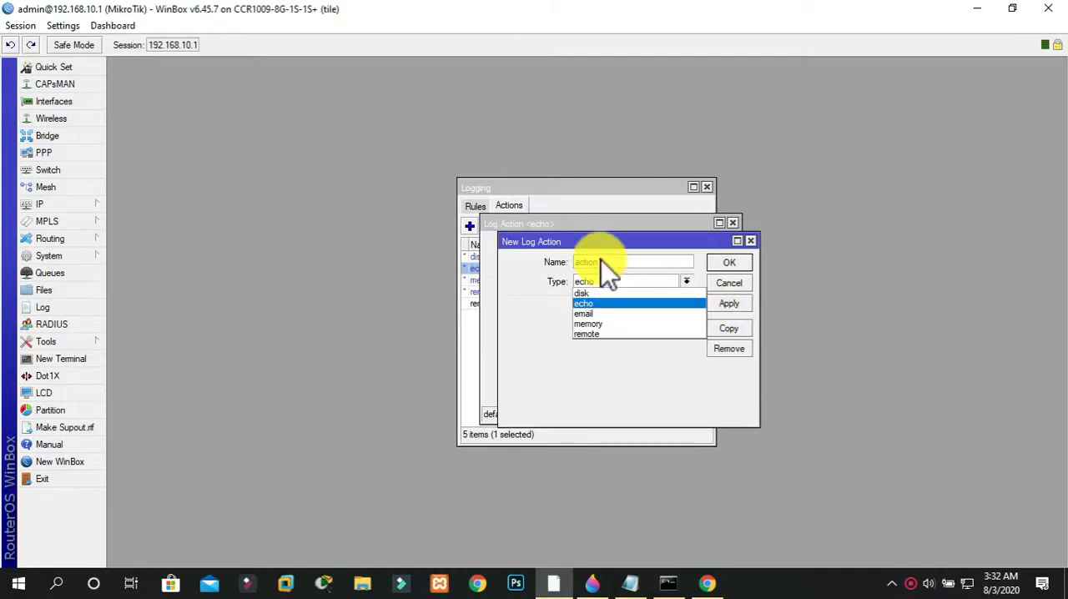
click(603, 333)
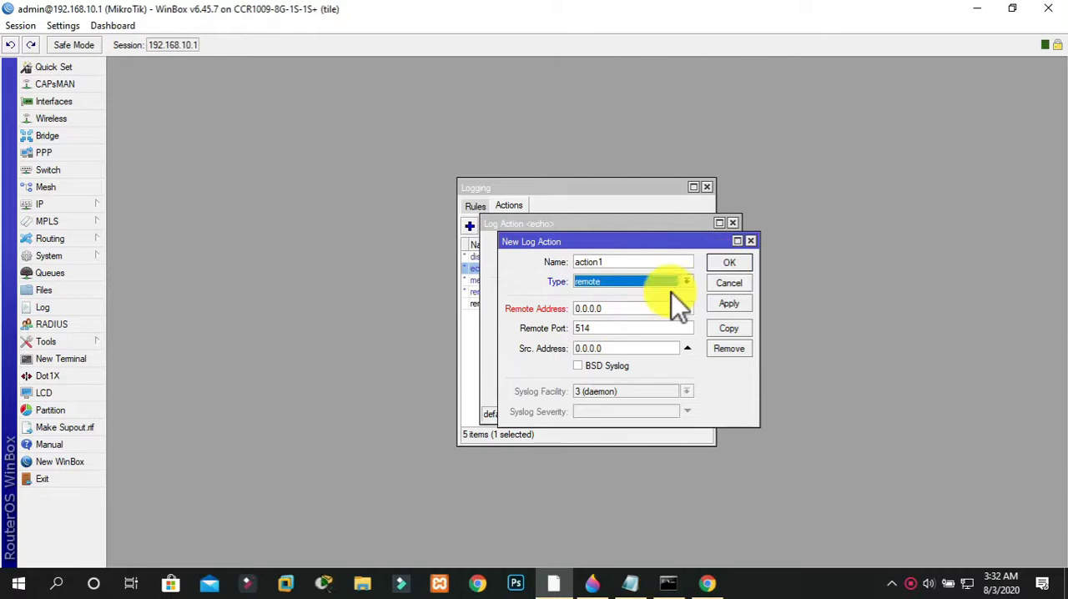
Set the echo copy's remote port to 9999 and remote address to 192.168.10.2, save it and close the echo action
double_click(616, 328)
key(BackSpace)
text(9999)
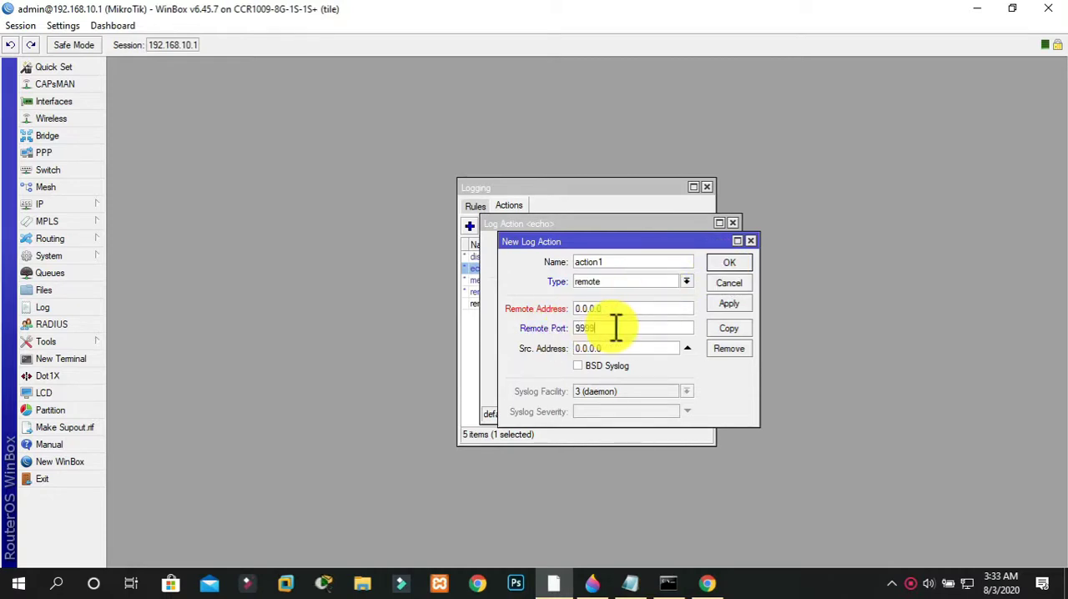
key(shift+Tab)
text(19)
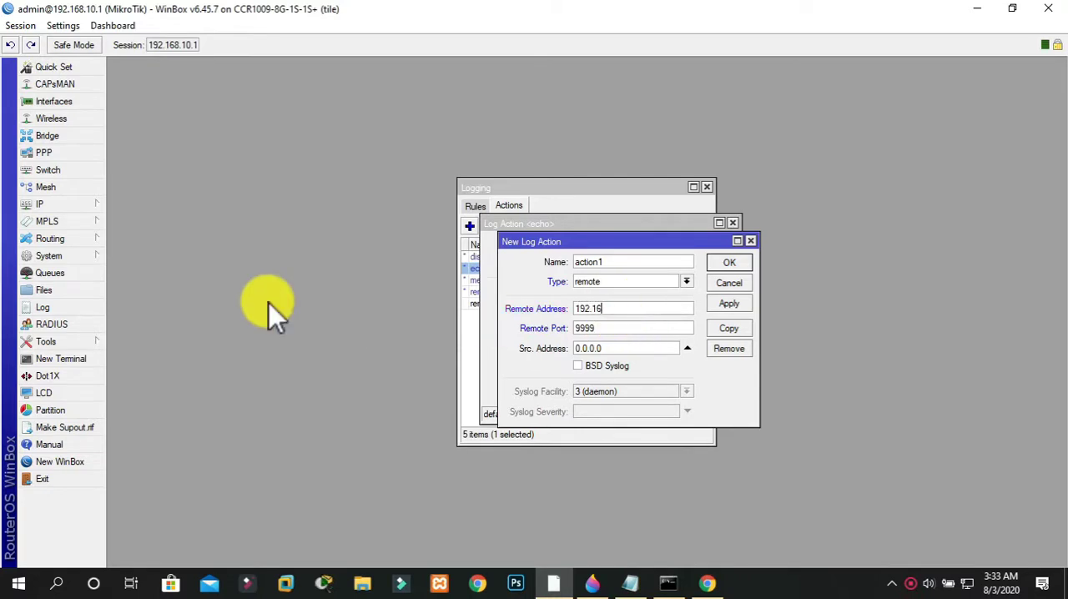
text(2.168.10.2)
click(726, 305)
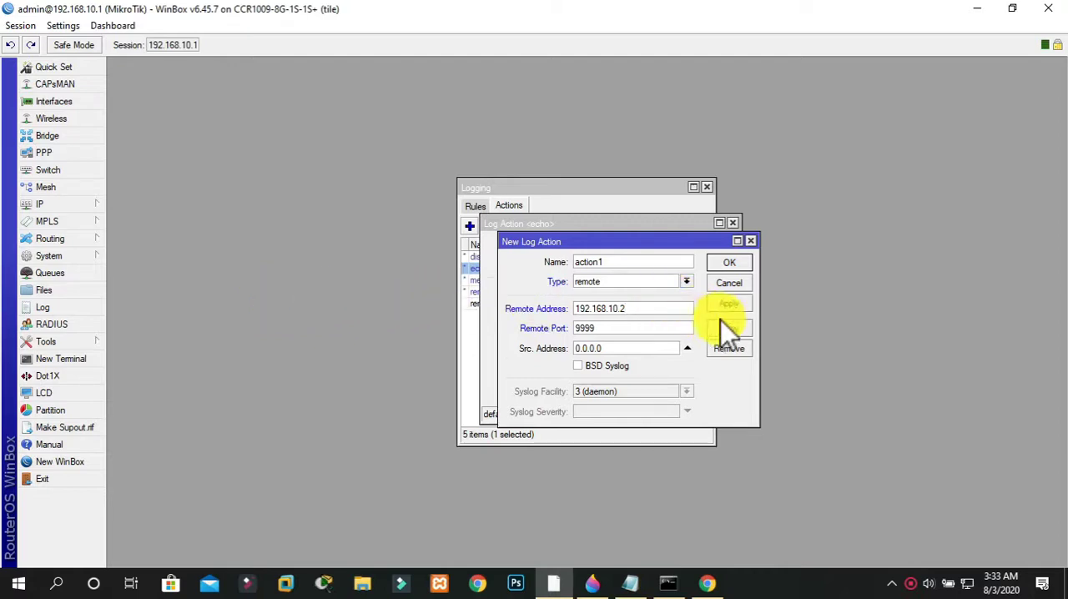
click(722, 263)
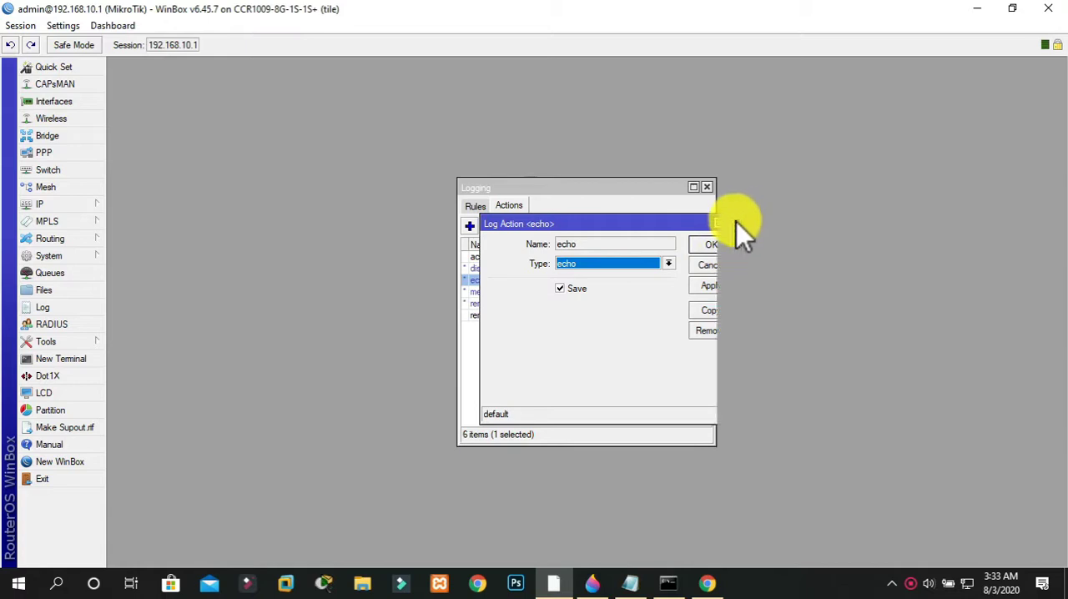
click(733, 222)
Copy the memory log action and set the copy's type to remote
double_click(519, 292)
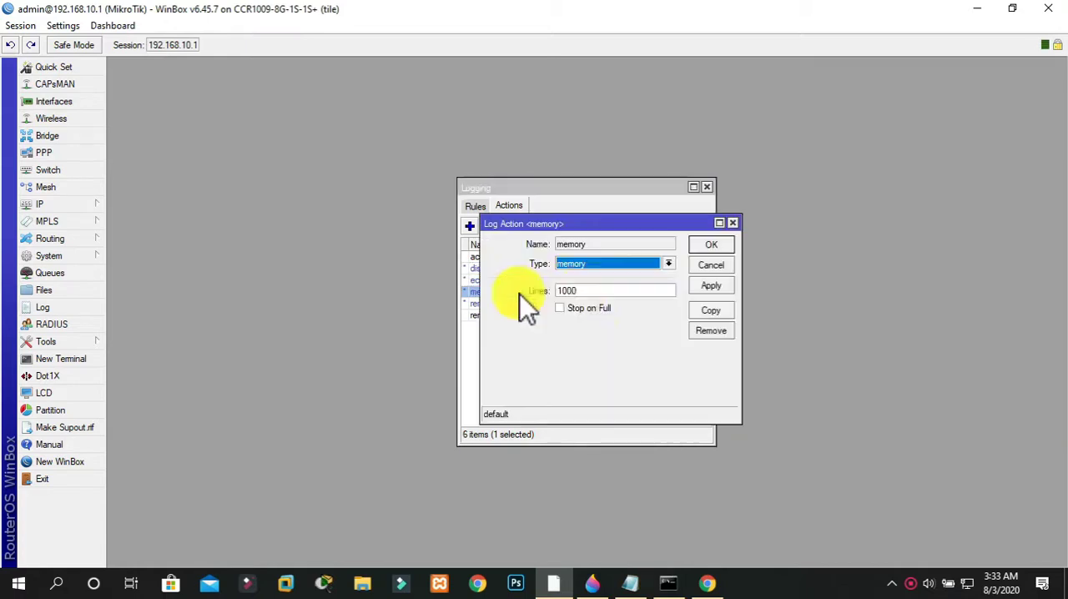
click(710, 311)
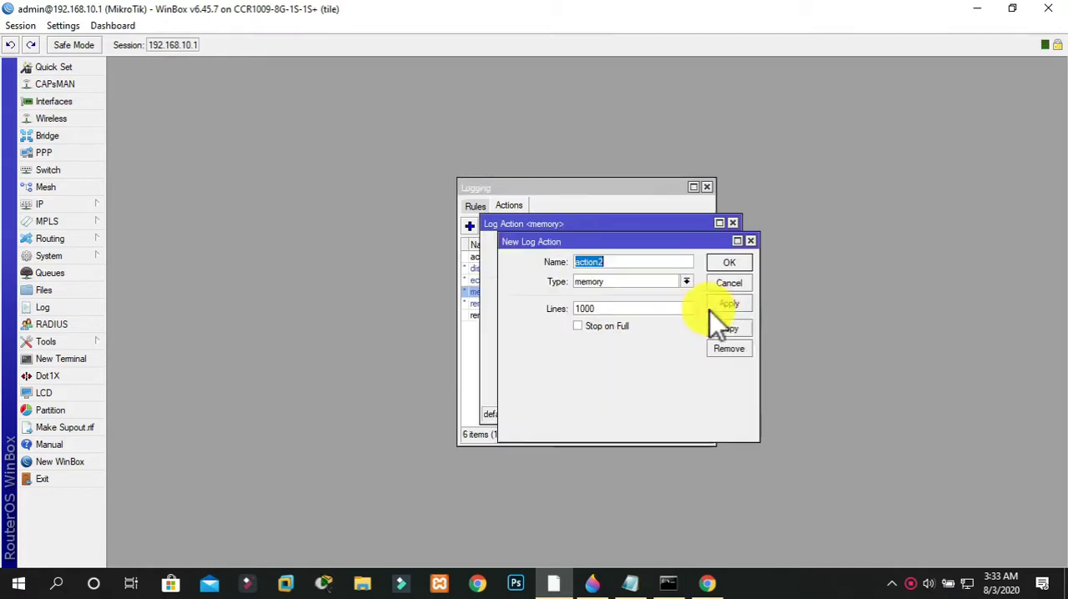
click(620, 281)
click(599, 335)
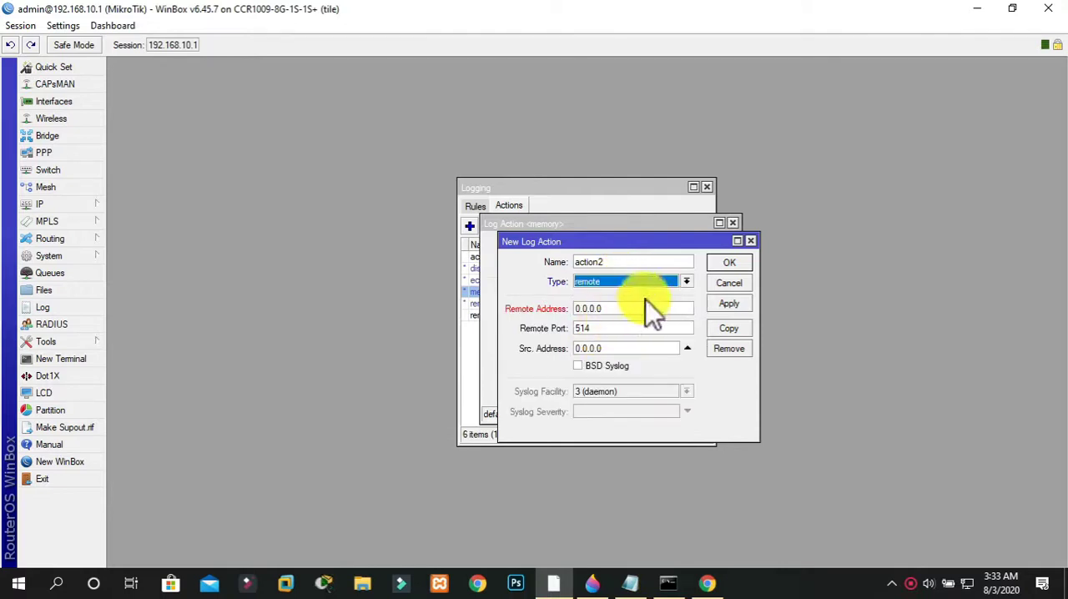
Set the memory copy's remote address to 192.168.10.2 and remote port to 9999, save it and close the memory action
text(192.168.10.2)
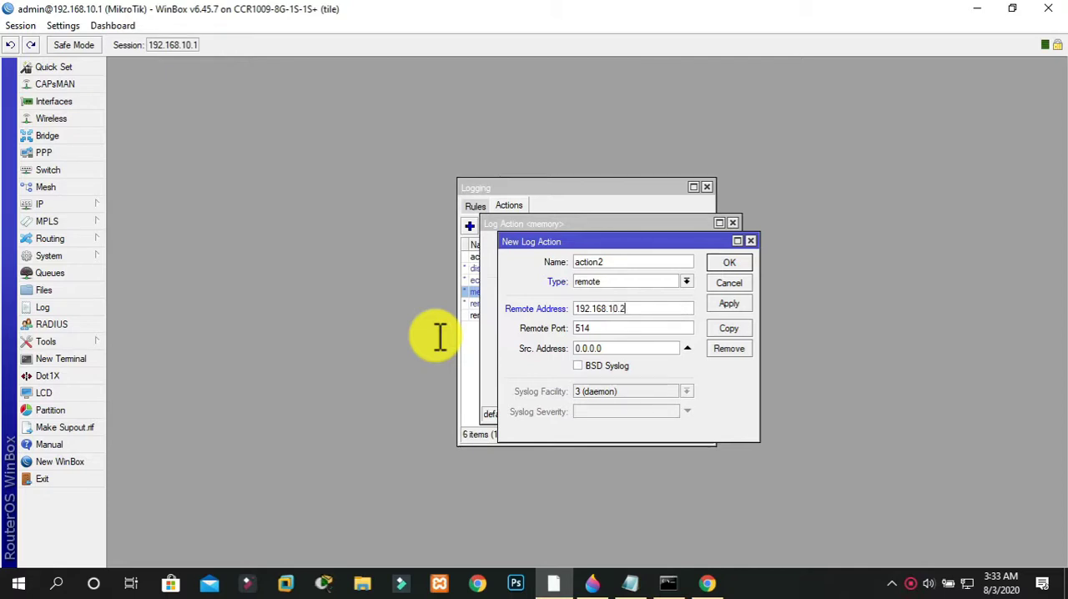
key(Tab)
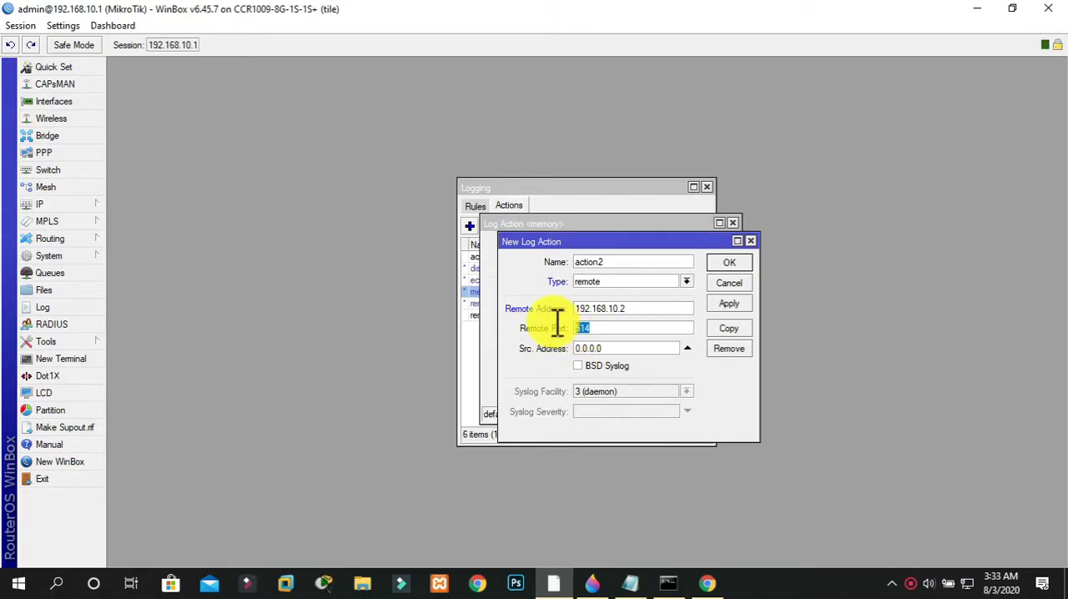
text(9999)
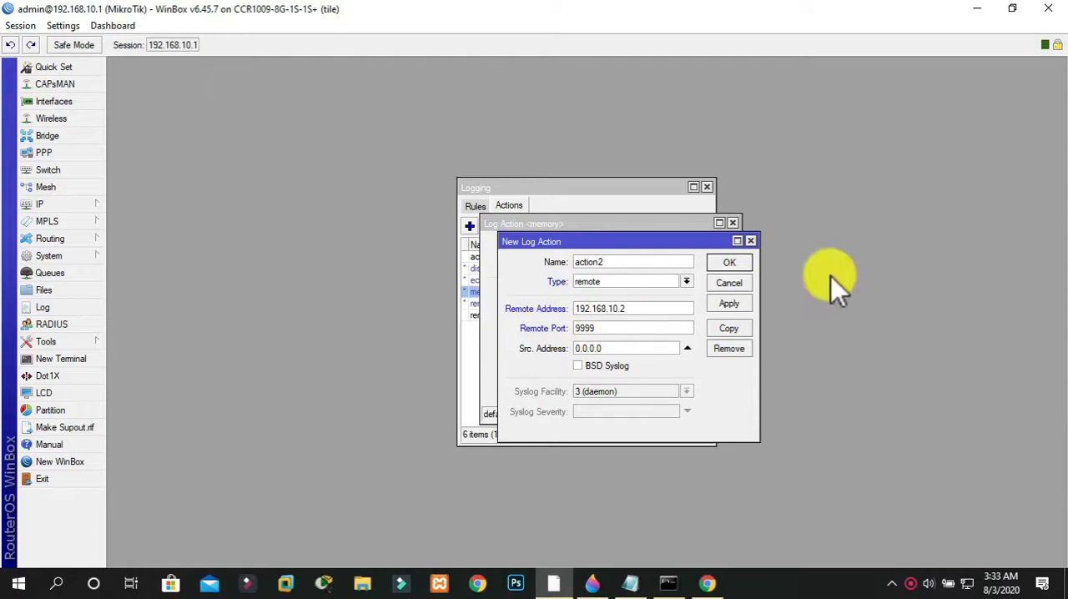
click(734, 305)
click(724, 262)
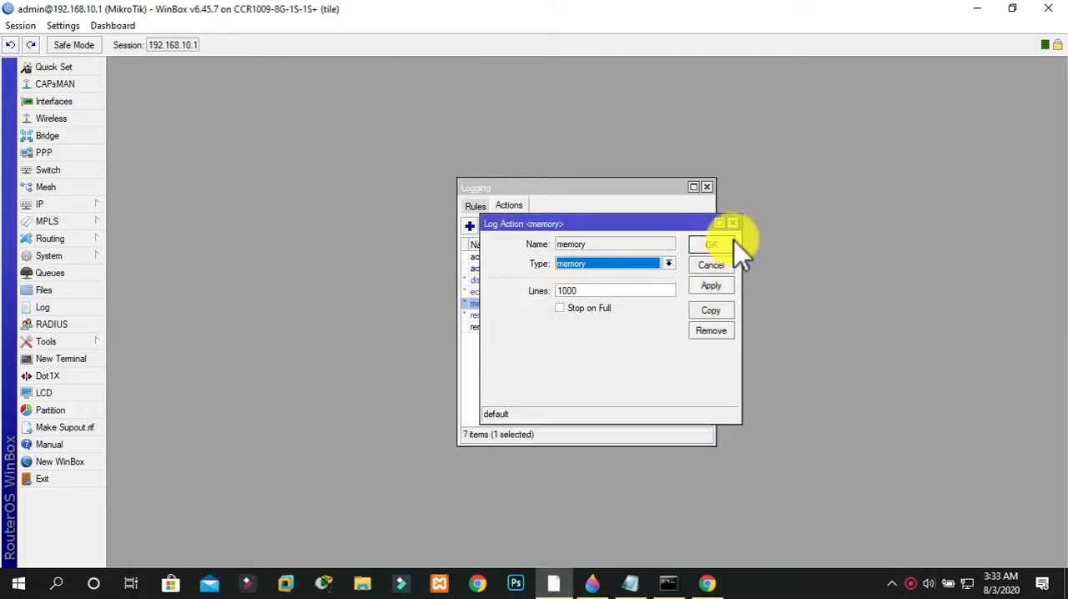
click(730, 242)
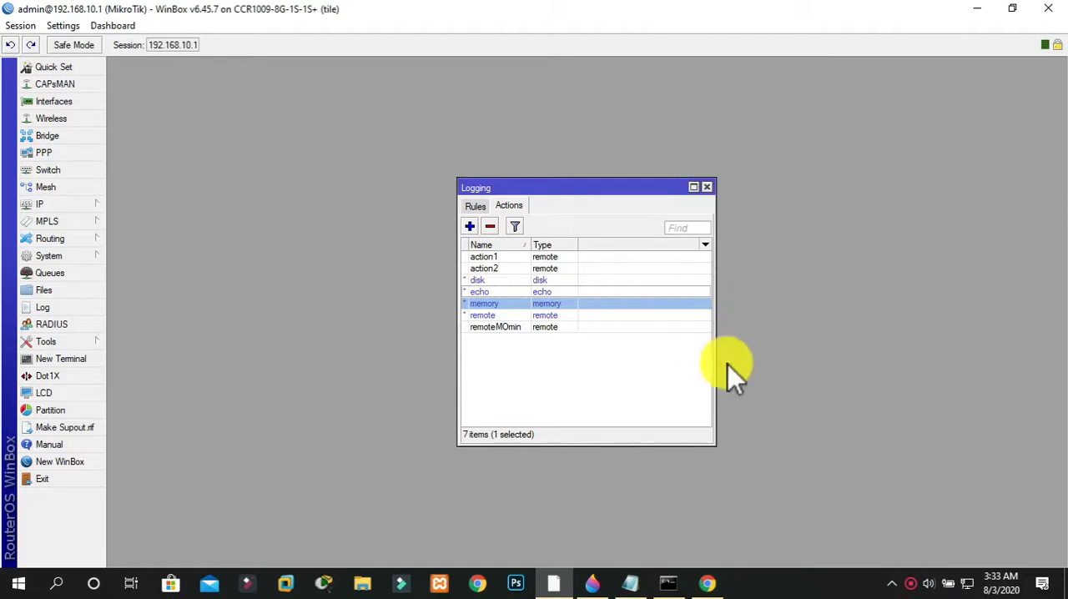
Switch to Chrome, open Facebook in a new tab and search for "mikrotik" in another new tab
click(707, 583)
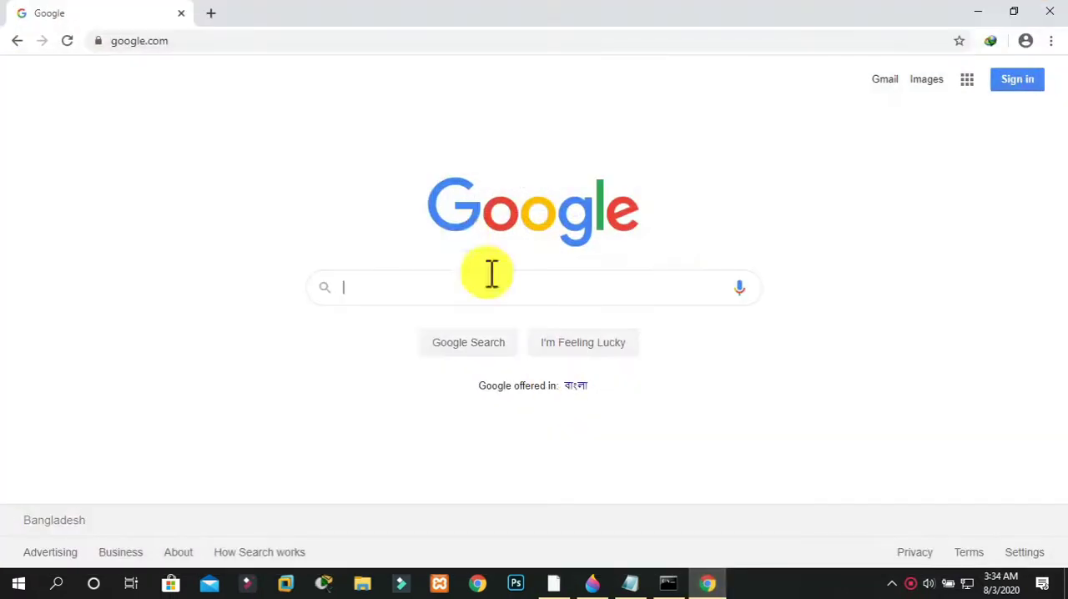
key(ctrl+t)
text(facebook)
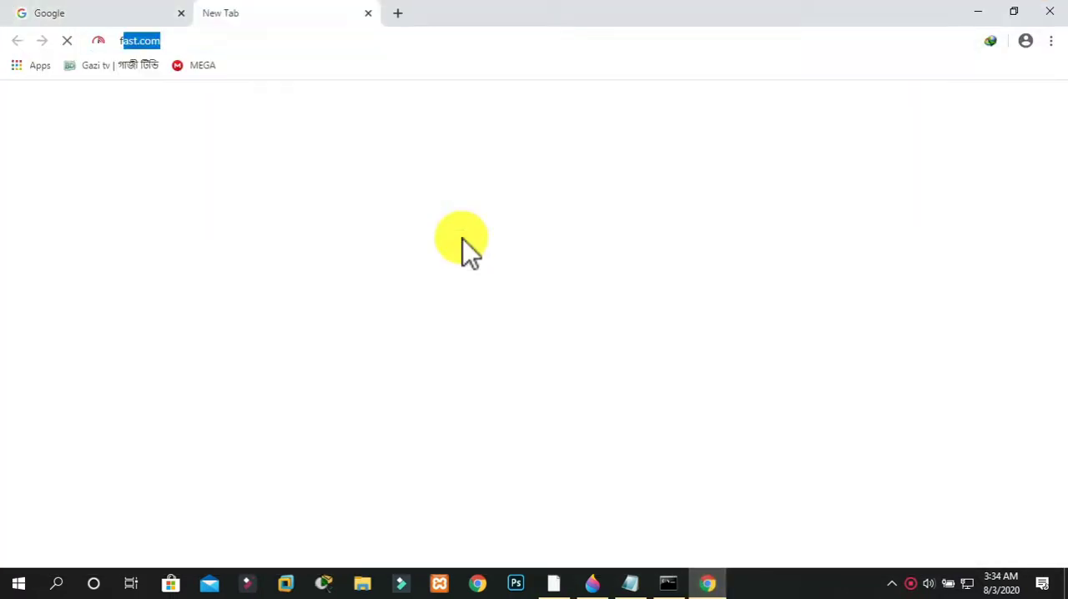
key(Return)
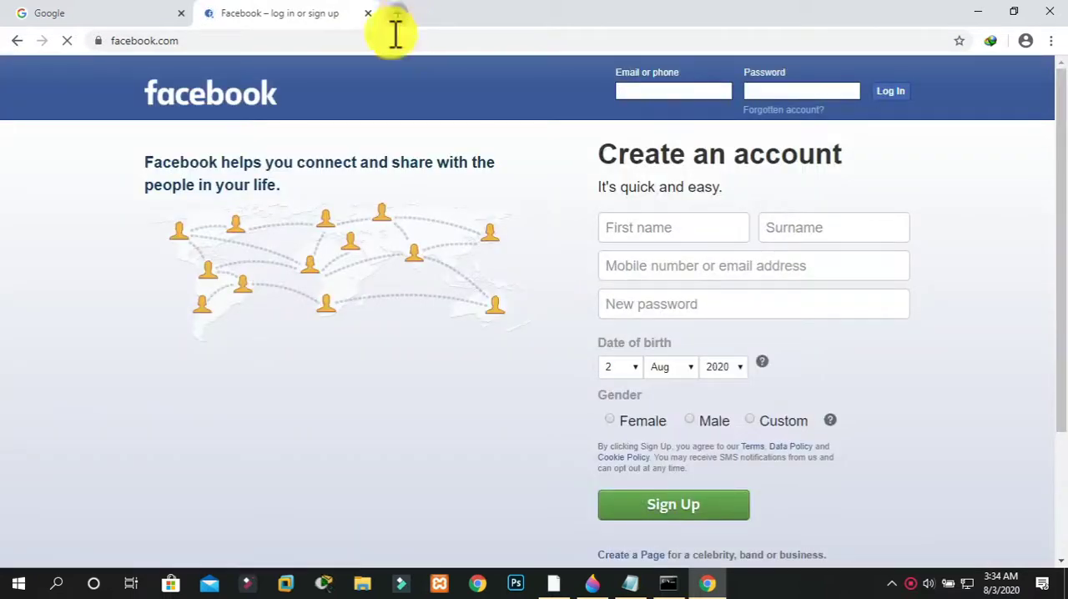
key(ctrl+t)
text(mikrotik)
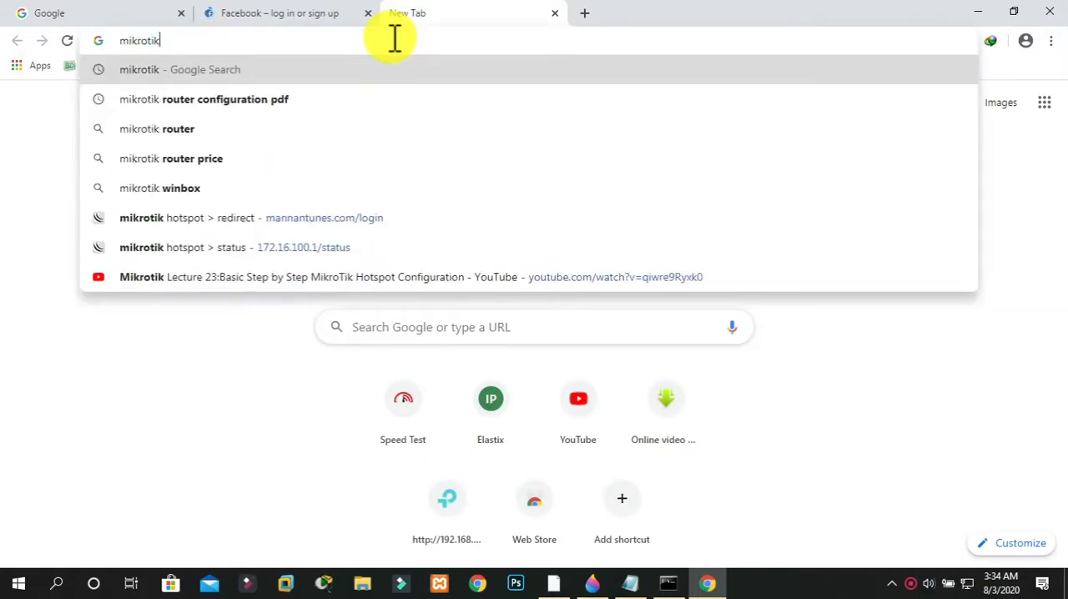
key(Return)
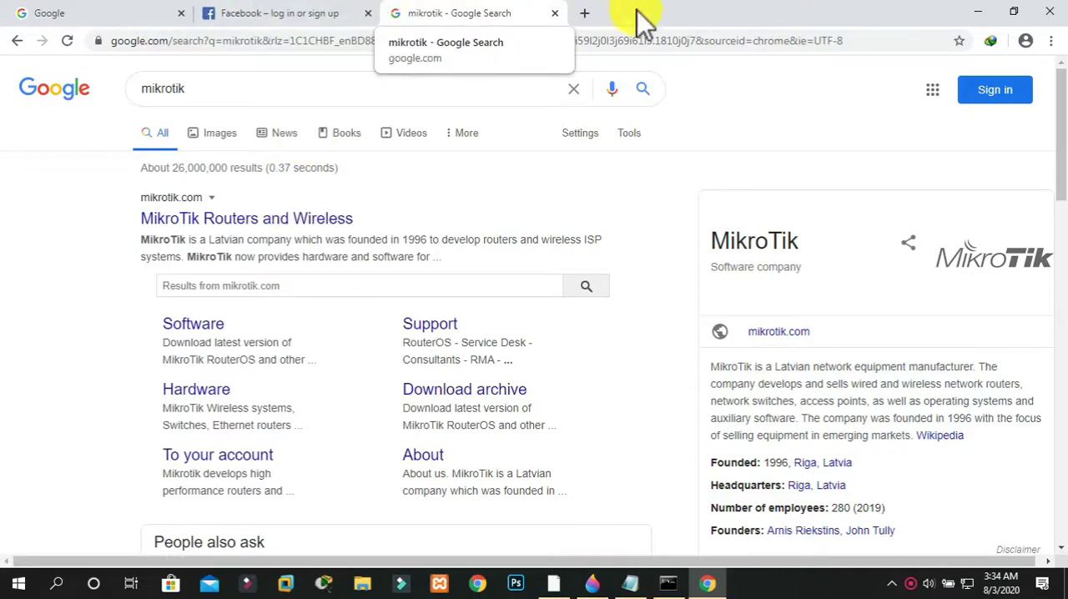
Return to WinBox, run Torch on the ether5 LAN interface to capture its traffic, and stop the capture
click(978, 16)
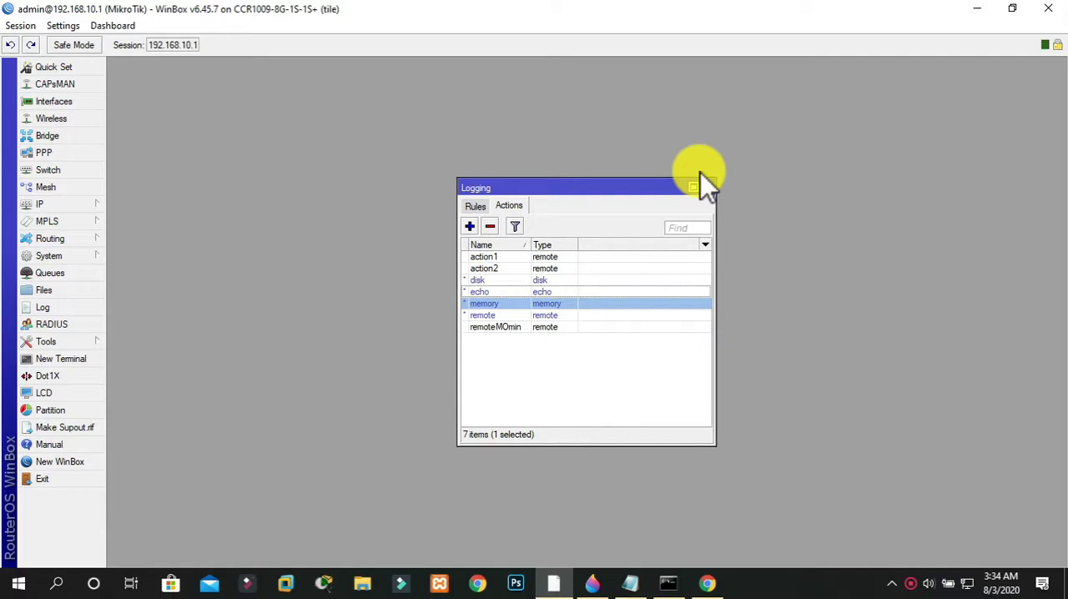
click(70, 256)
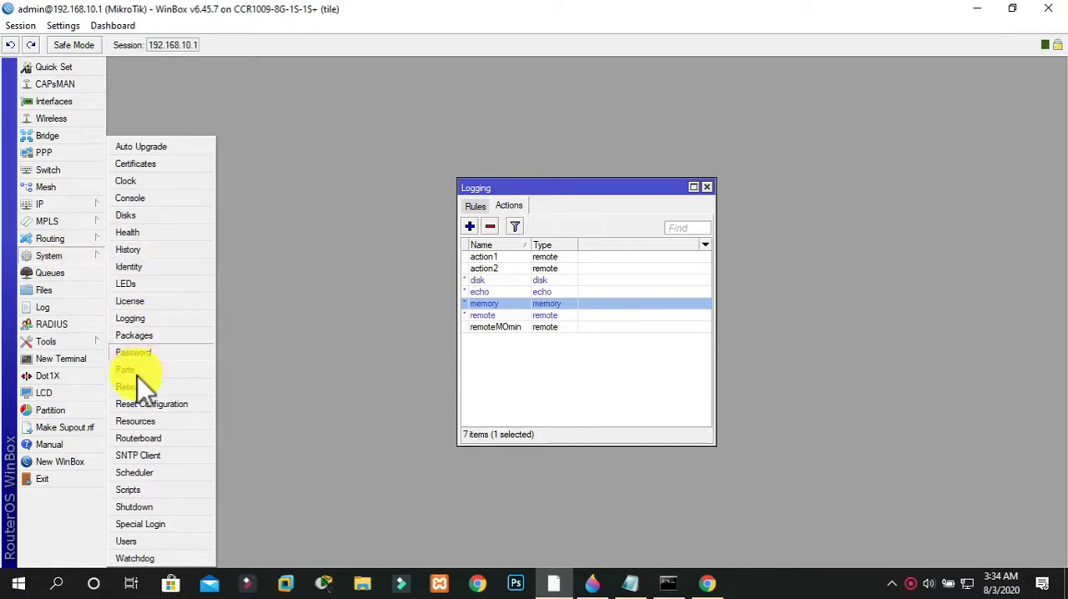
click(60, 345)
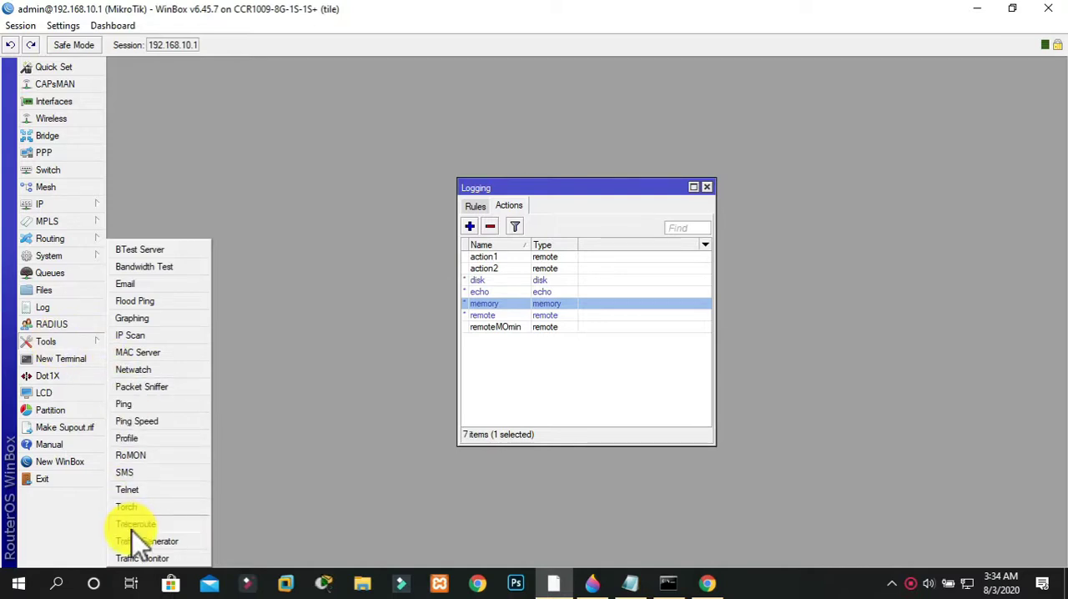
click(134, 507)
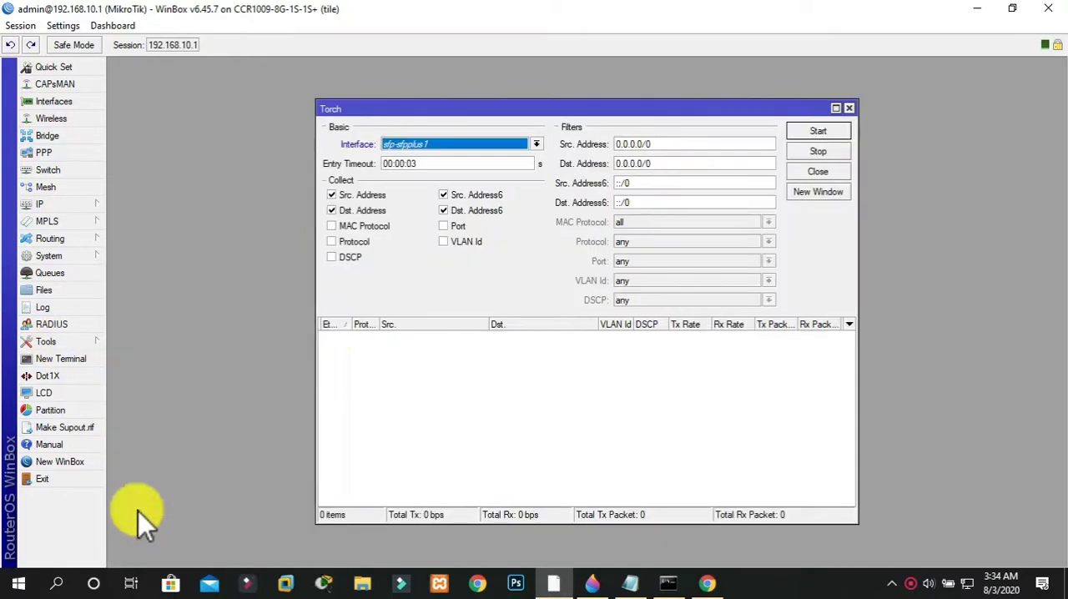
click(488, 145)
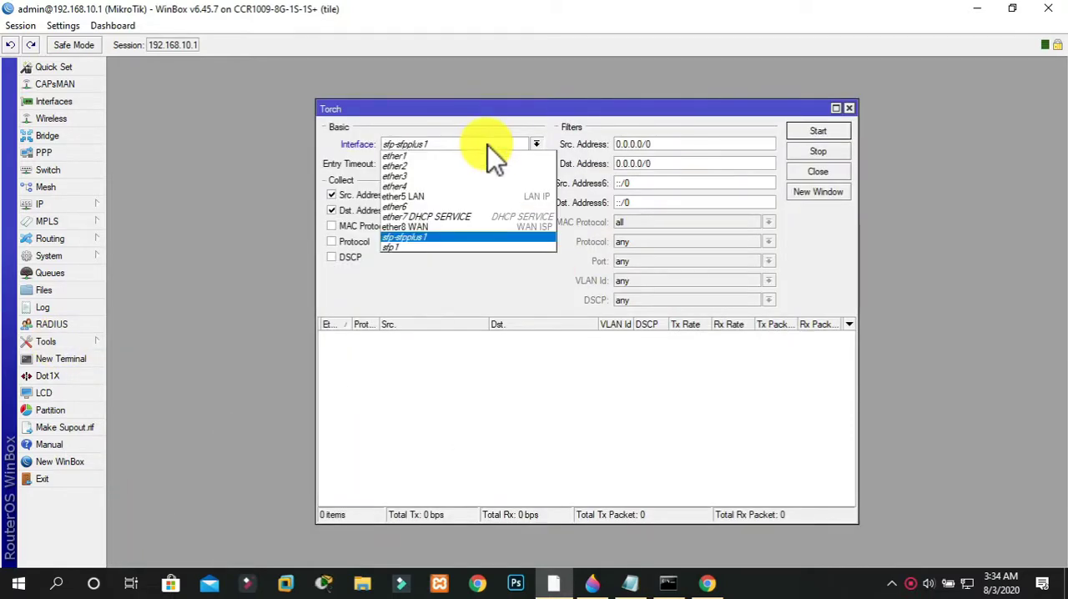
click(465, 195)
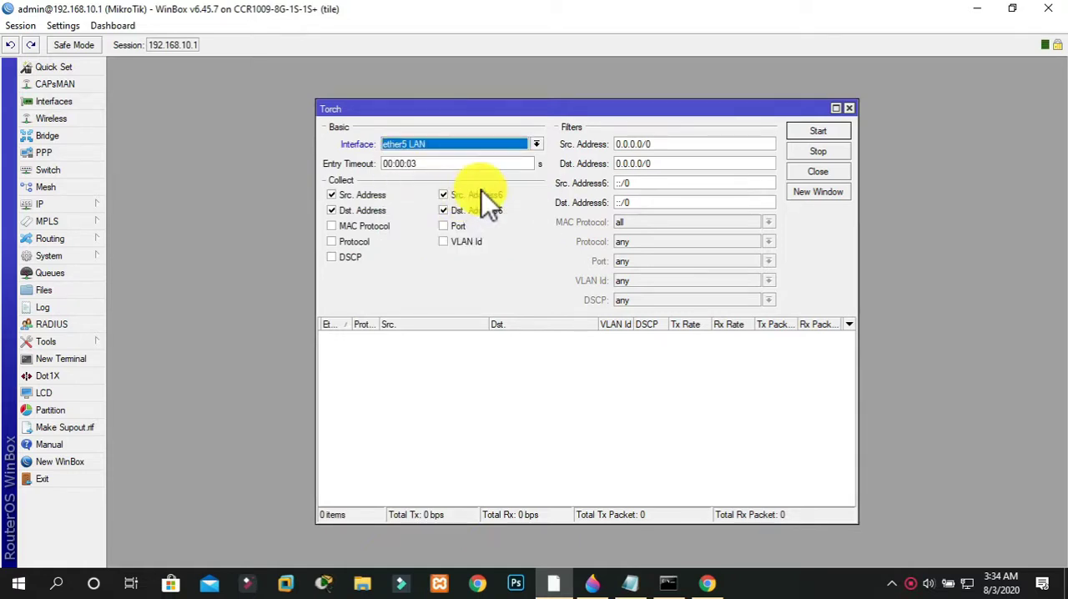
click(814, 131)
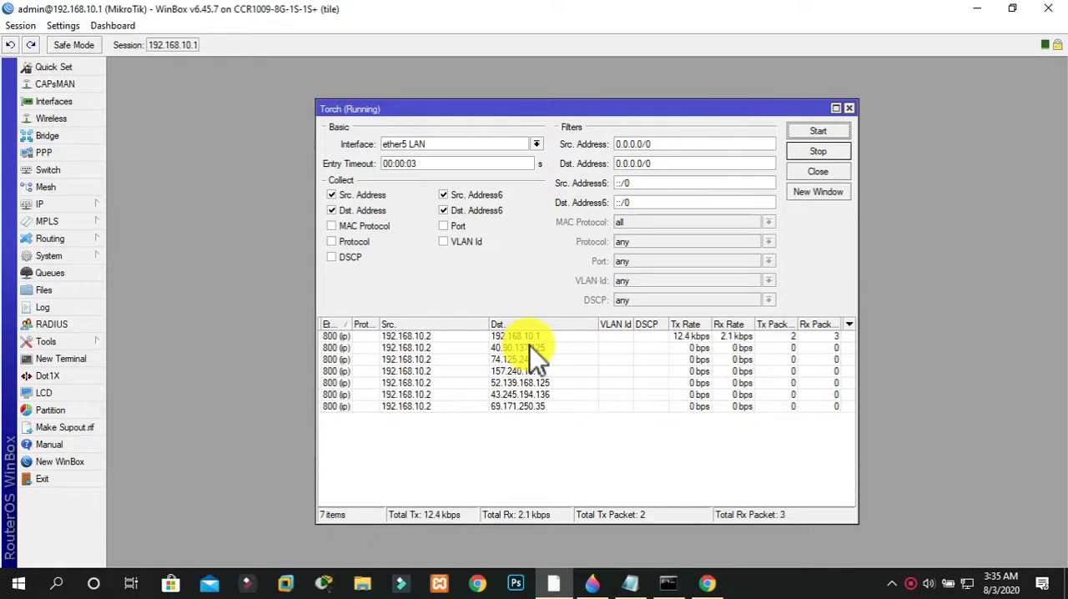
click(816, 152)
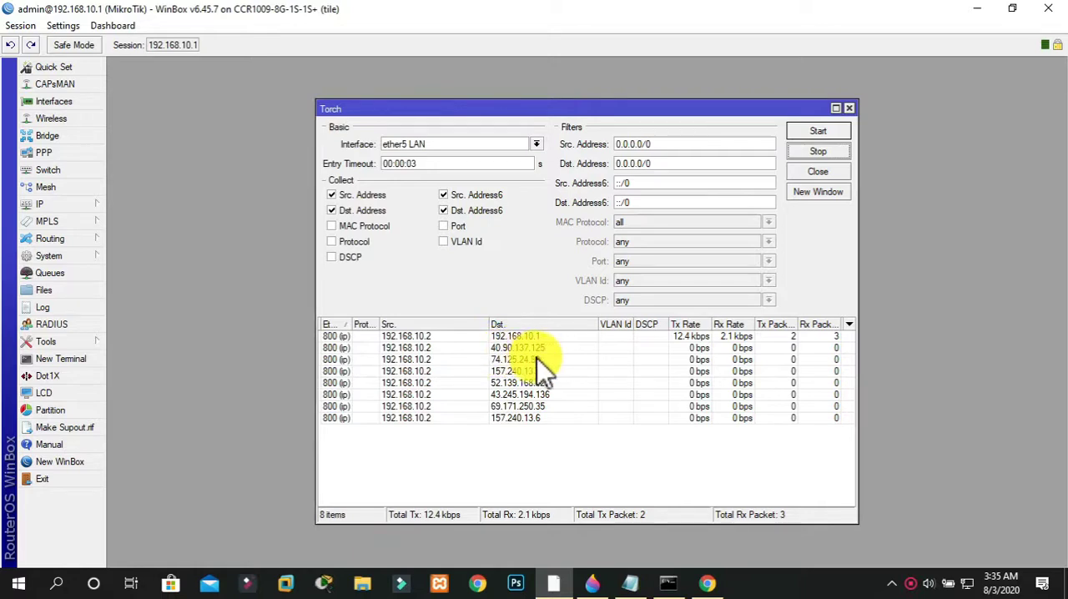
Switch to Chrome, search for "ip location" in a new tab and open the iplocation.net result
click(707, 582)
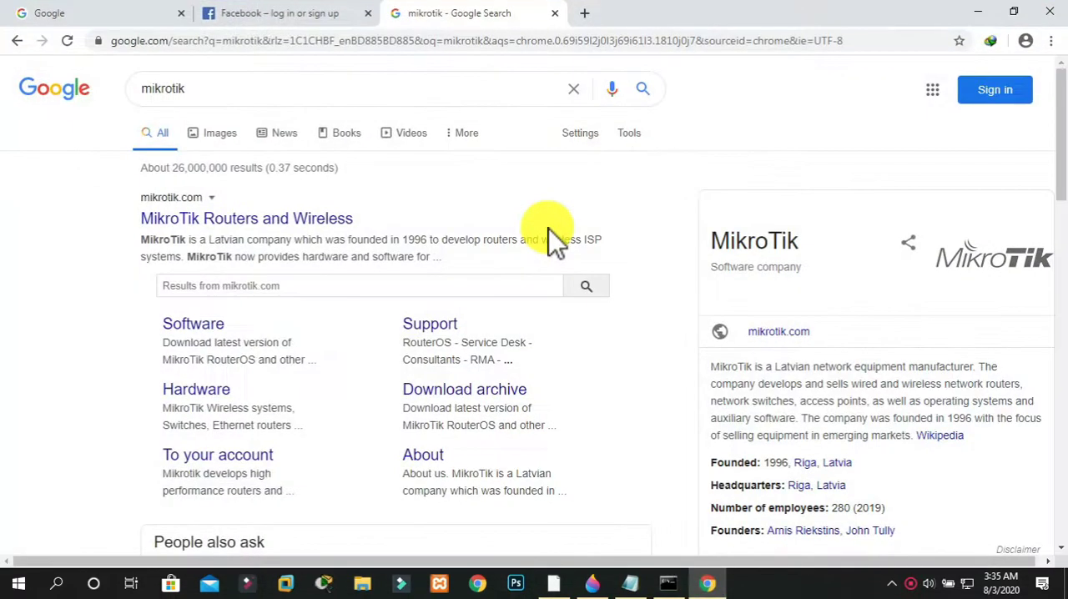
key(ctrl+t)
text(i)
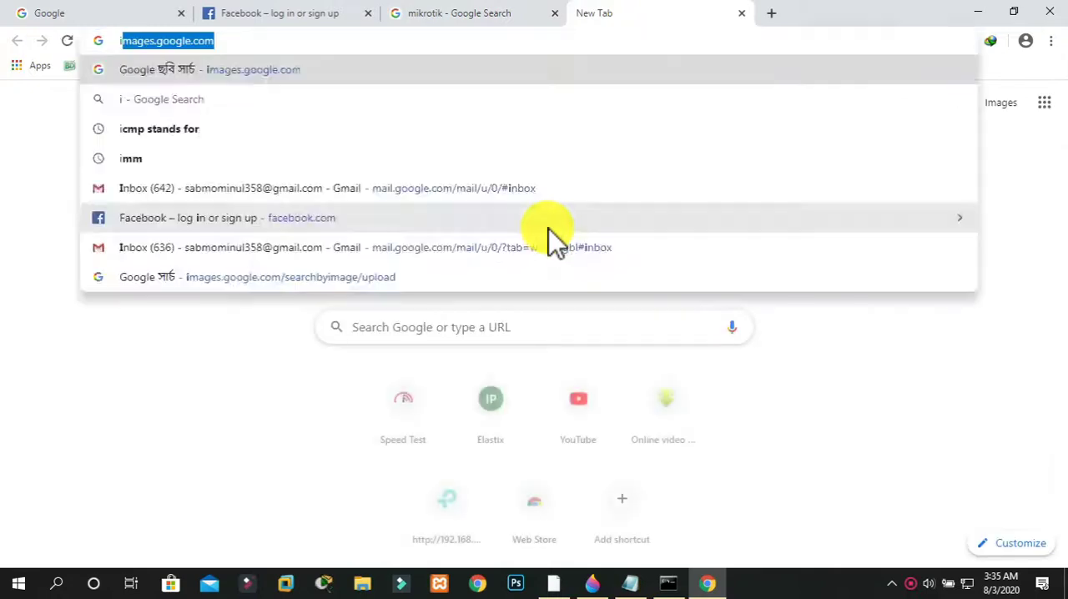
text(p location)
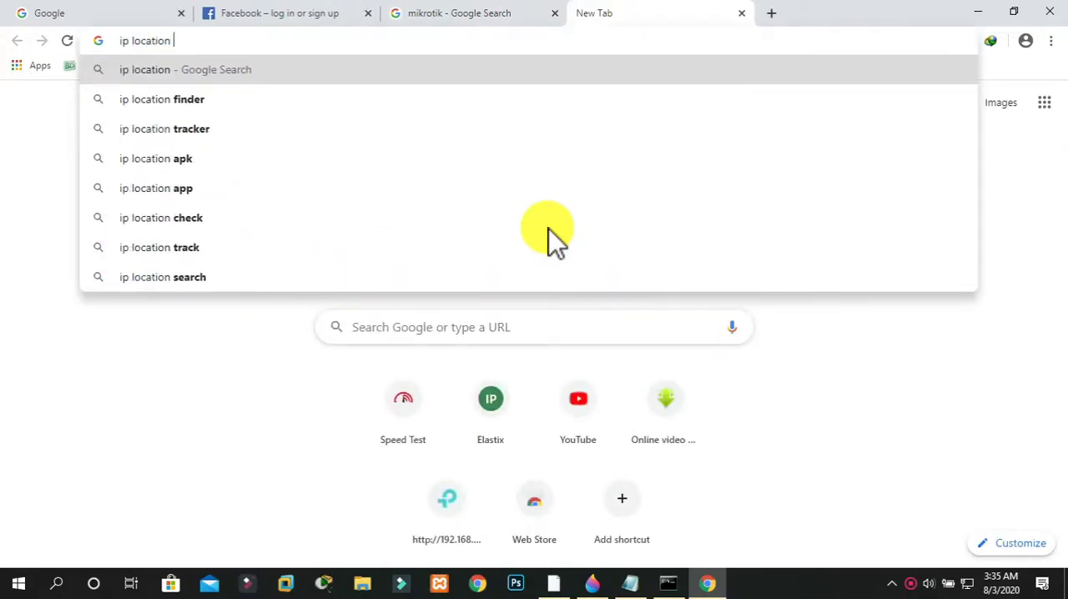
key(Return)
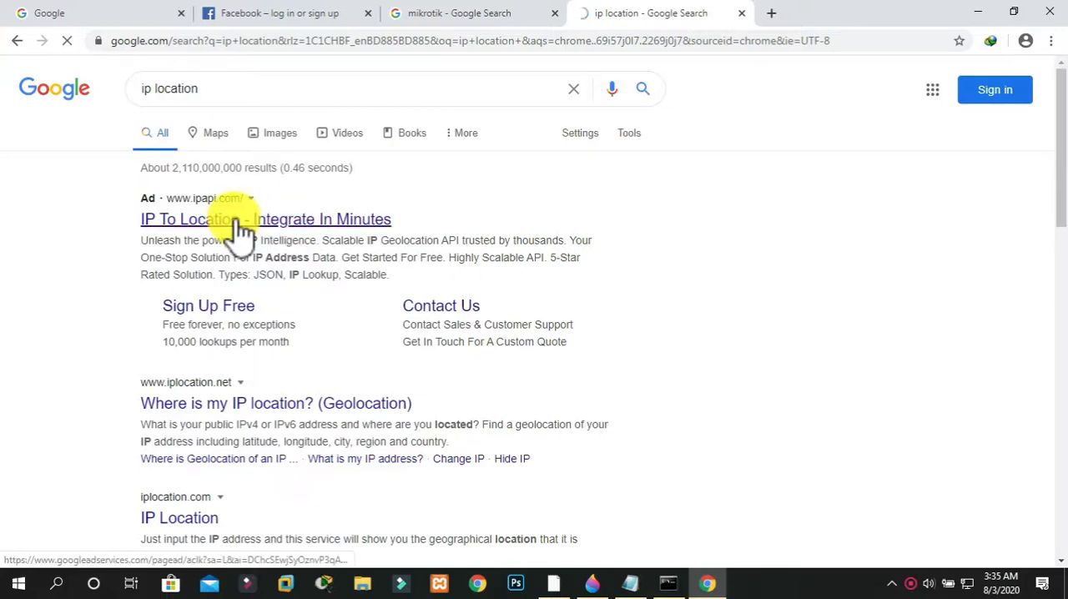
click(280, 407)
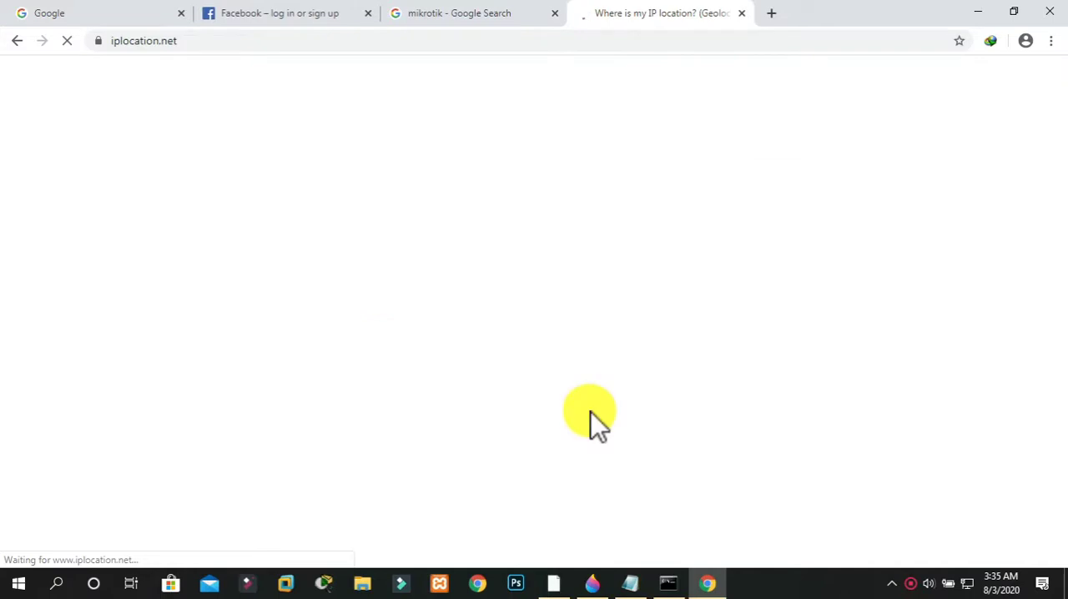
Look up the Torch destination address 157.240.13.19 in the IP Location Finder on iplocation.net
click(554, 582)
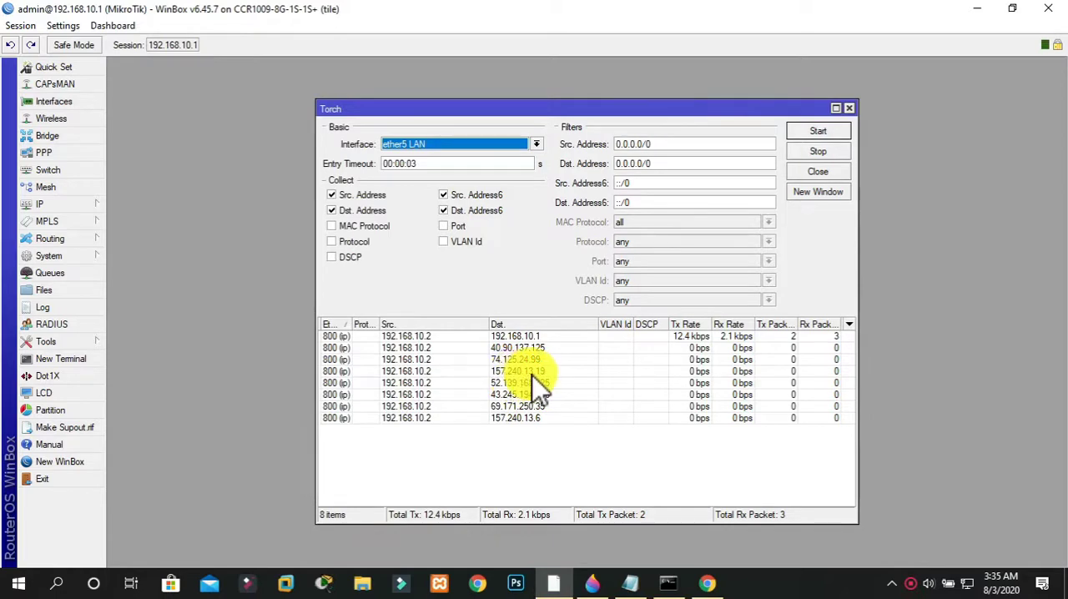
click(704, 582)
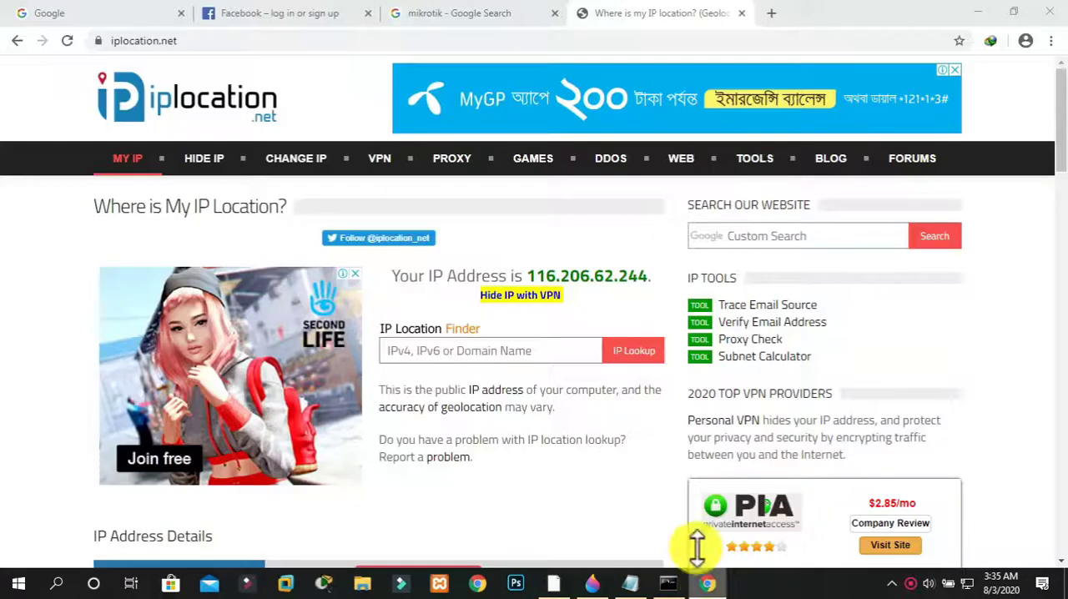
click(465, 351)
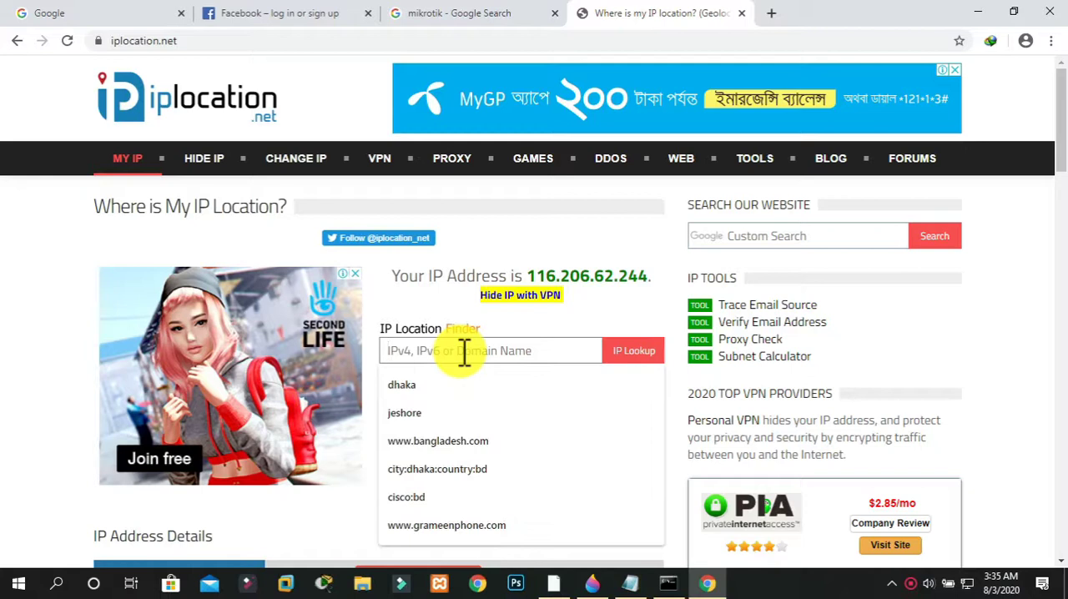
text(157.)
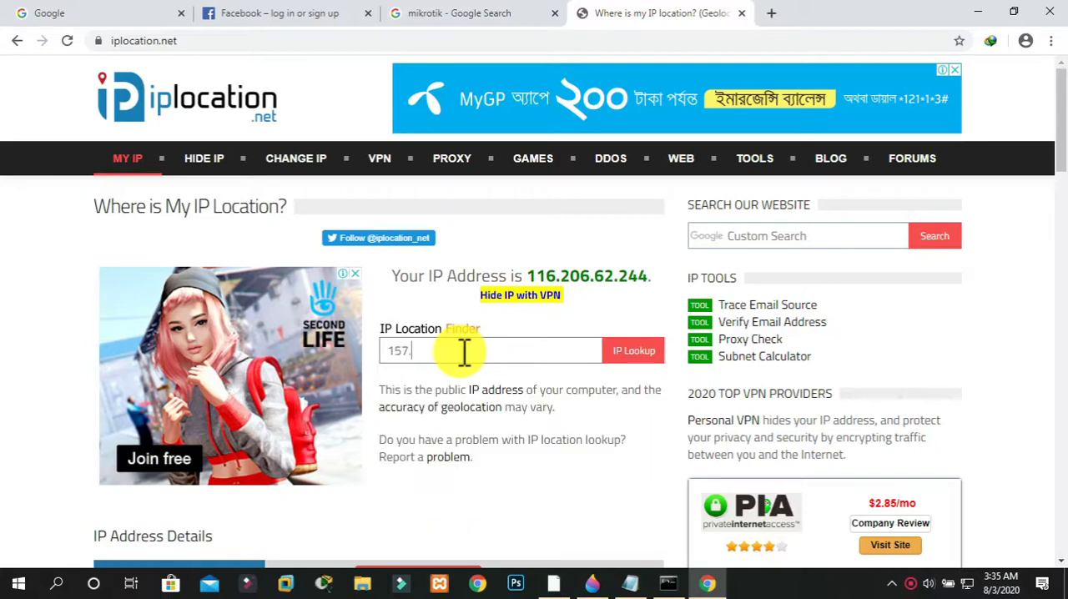
click(695, 579)
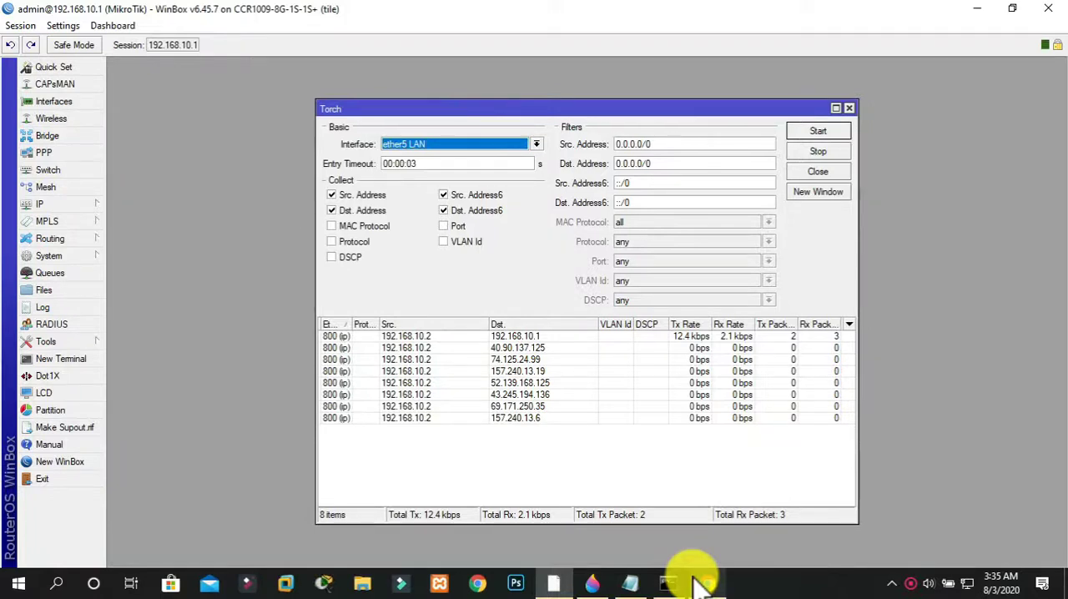
click(700, 584)
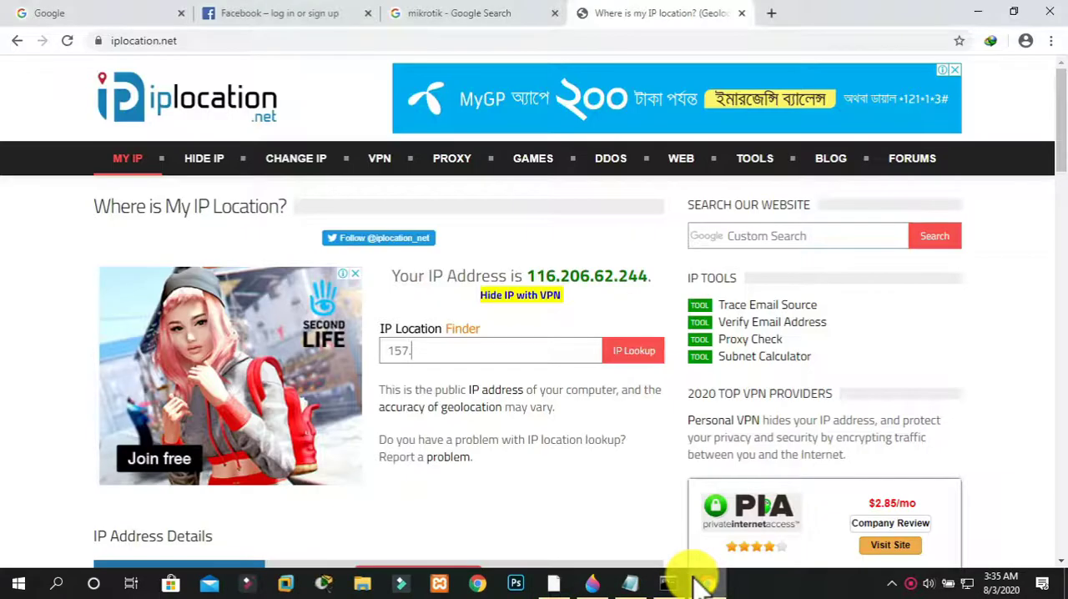
text(240)
key(alt+Tab)
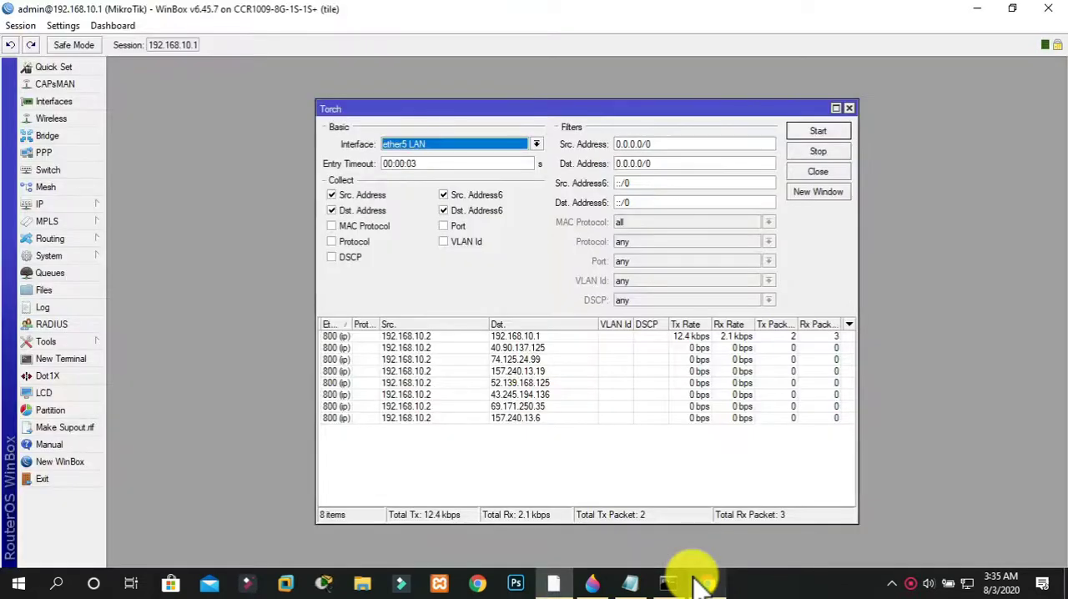
key(alt+Tab)
text(.13.1)
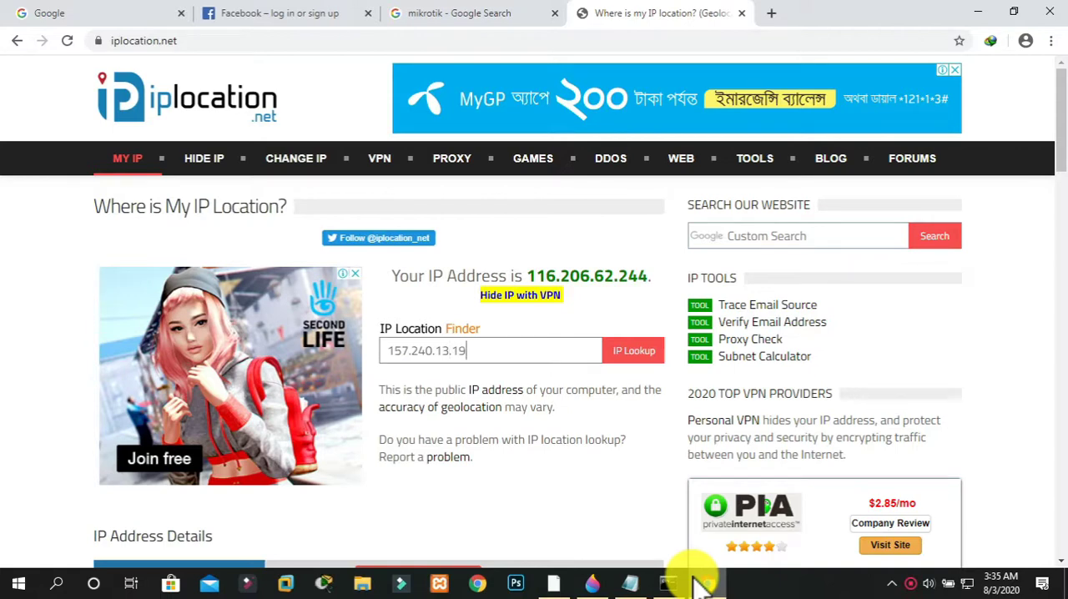
click(639, 354)
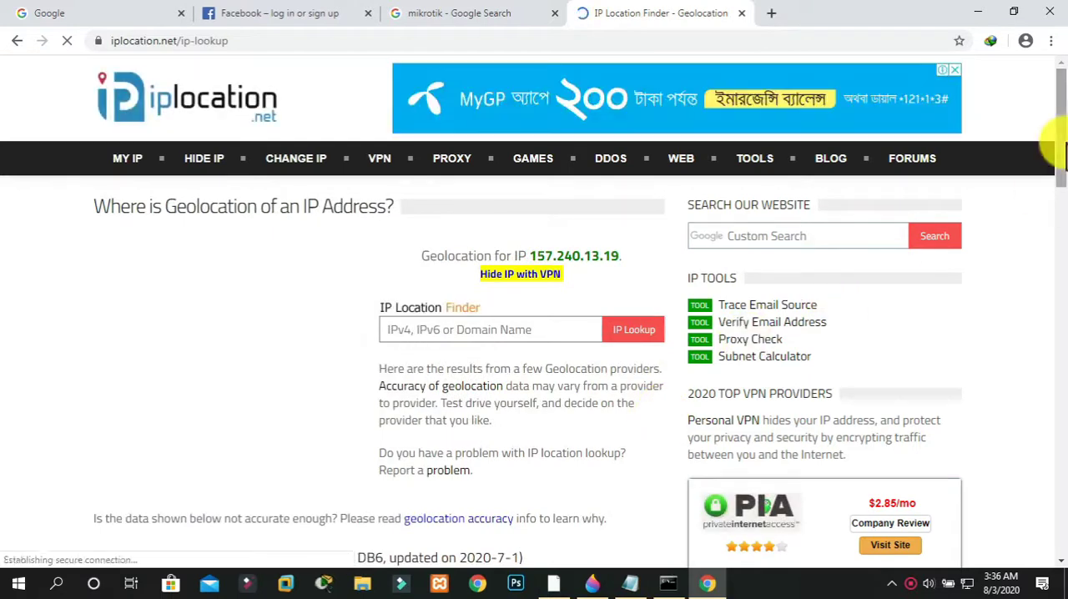
Examine the geolocation results for the ISP and organization, compare them with the open Facebook page, and highlight the organization's domain
drag(1060, 143, 918, 222)
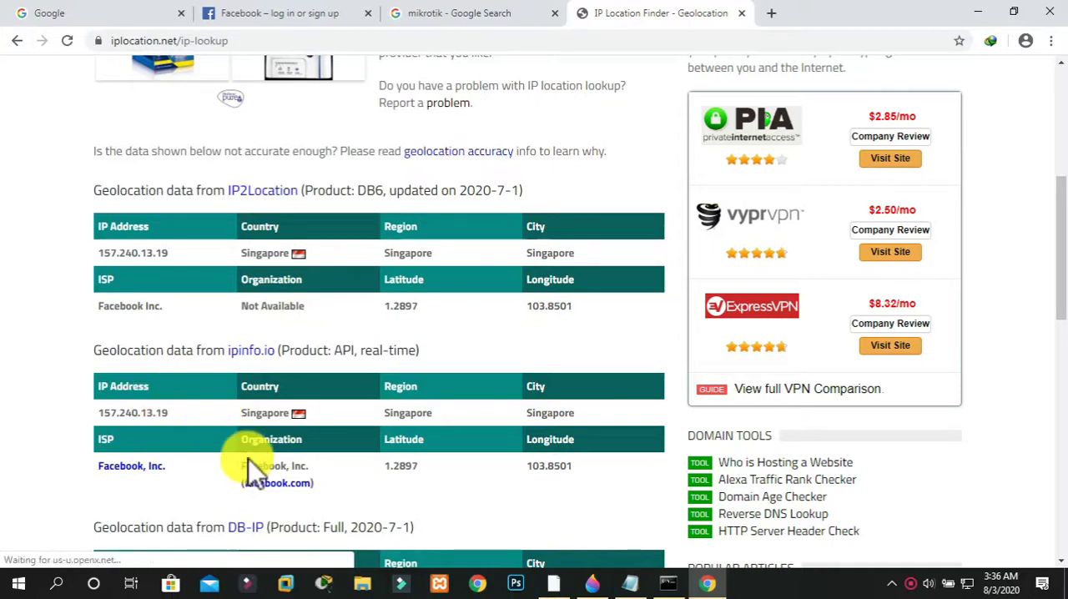
click(259, 13)
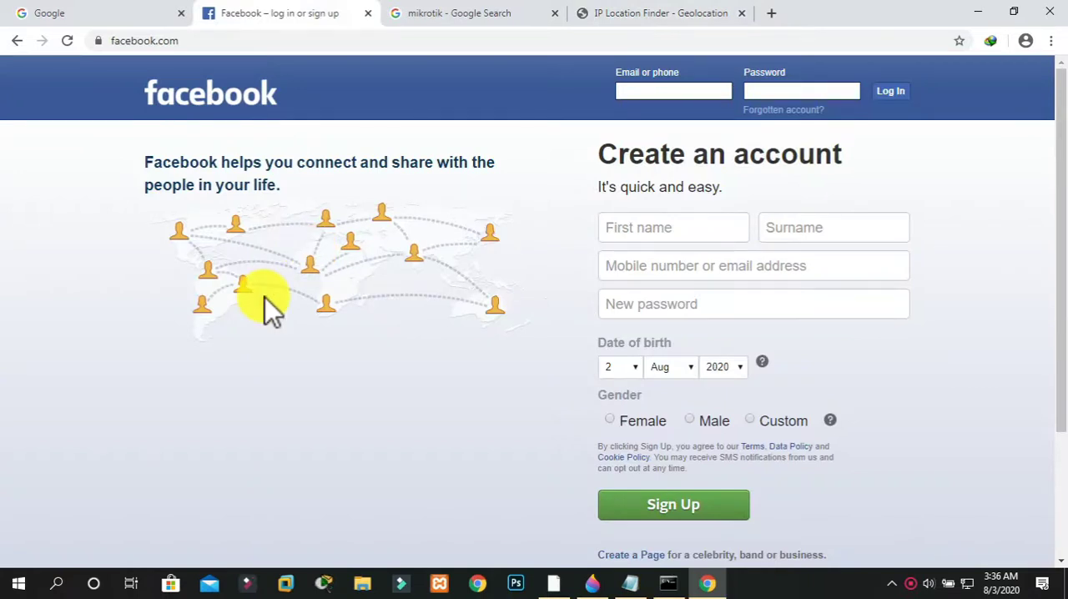
click(684, 17)
drag(243, 484, 323, 477)
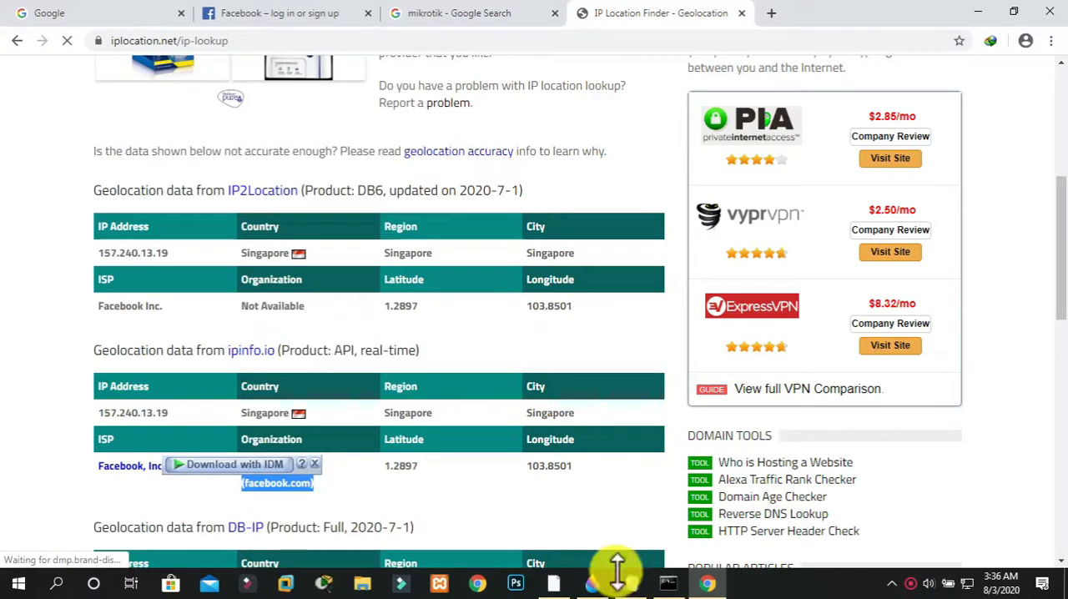
Compare the destination list in WinBox's Torch with the lookup results in Chrome, return to WinBox and close Torch
click(553, 582)
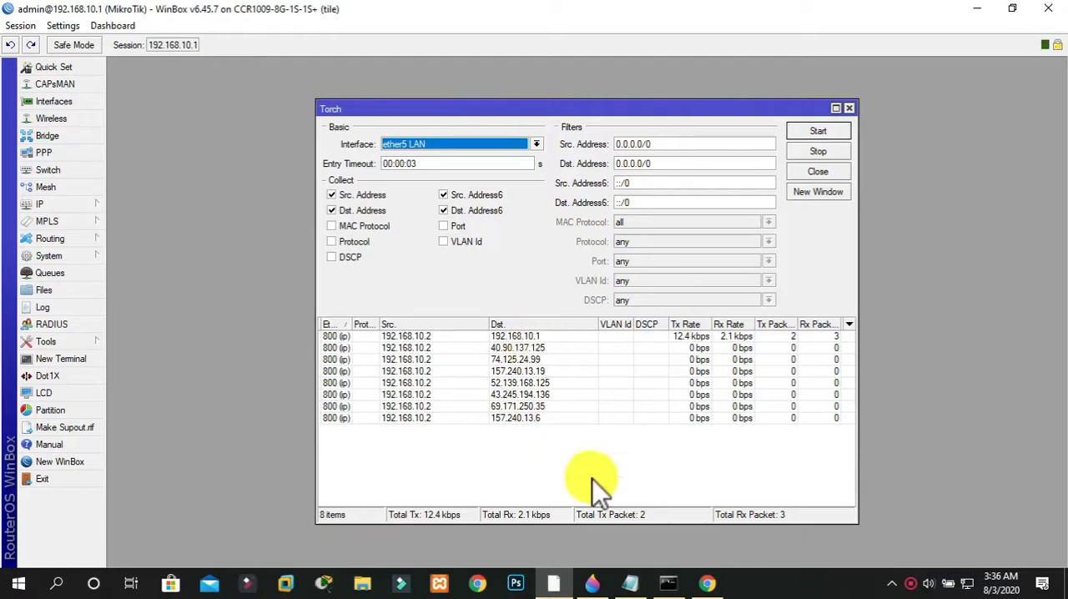
click(709, 582)
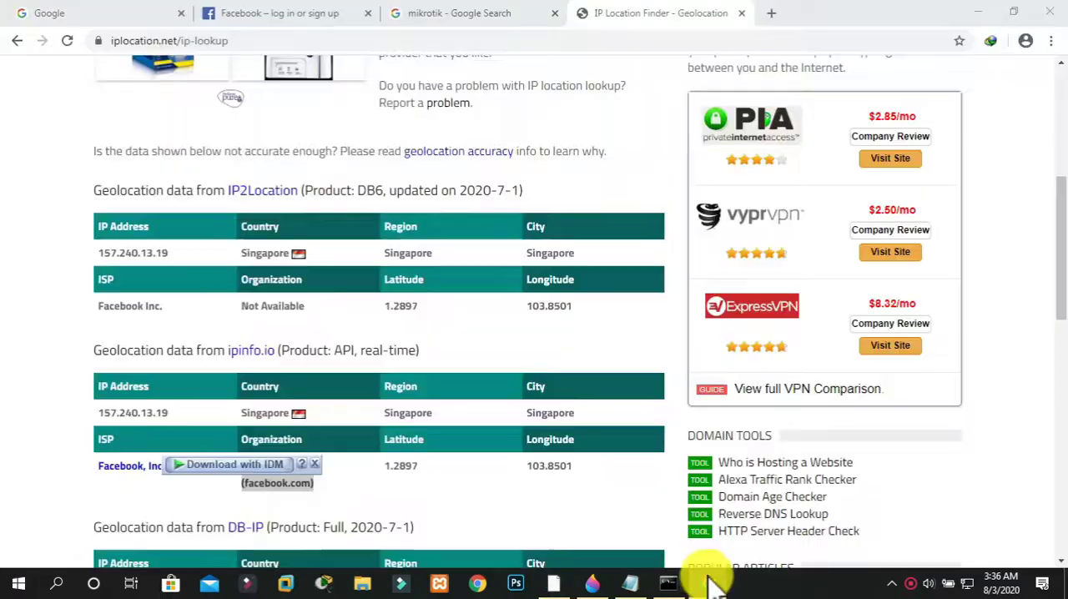
click(240, 493)
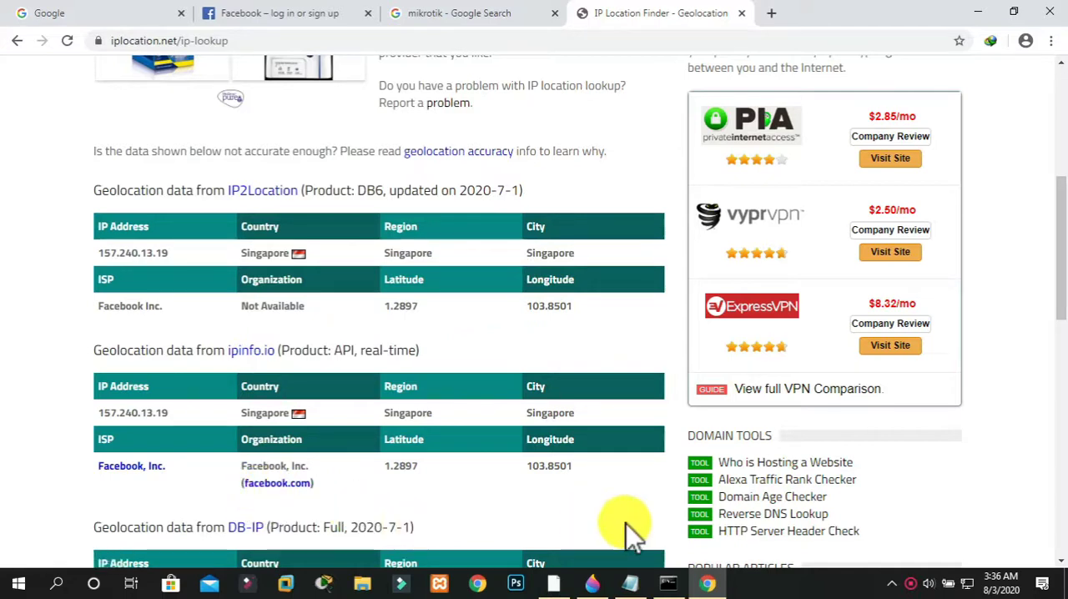
click(978, 12)
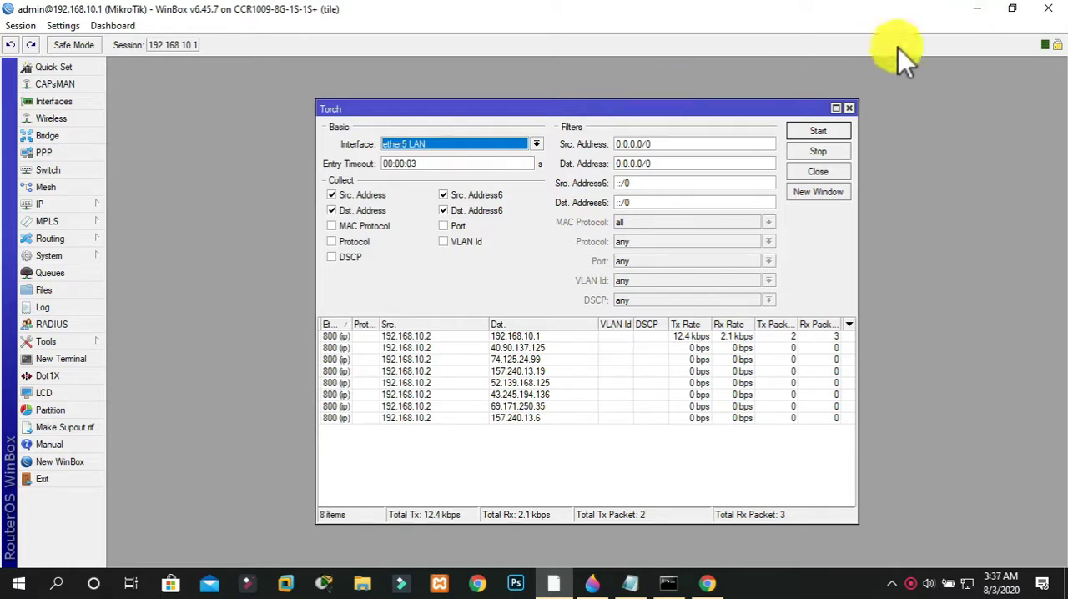
click(850, 109)
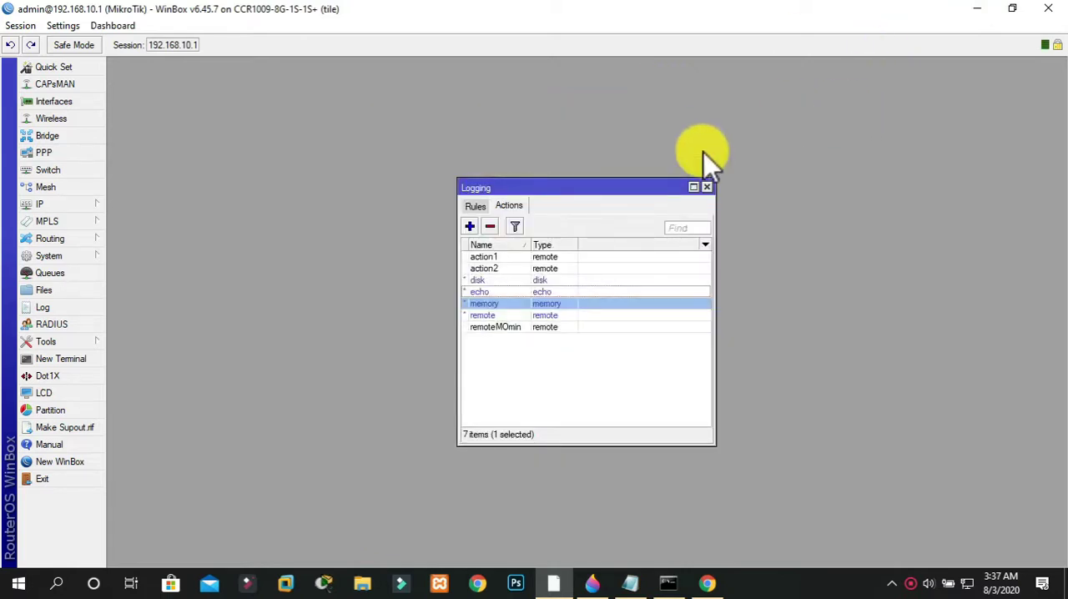
Close the Logging window, switch to Chrome and close the Facebook, mikrotik search and IP Location Finder tabs
click(709, 185)
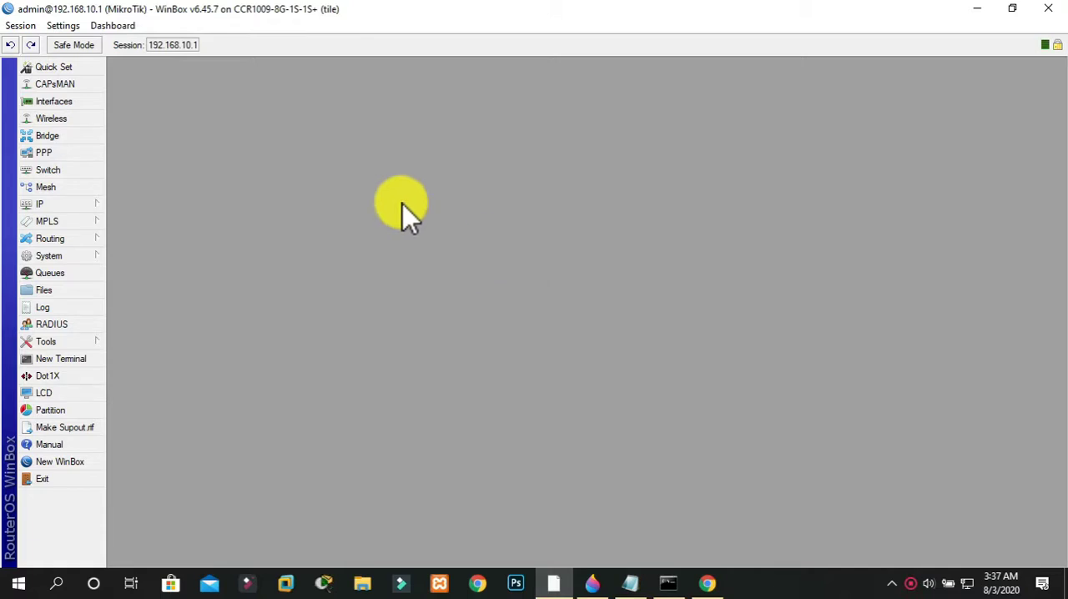
click(52, 205)
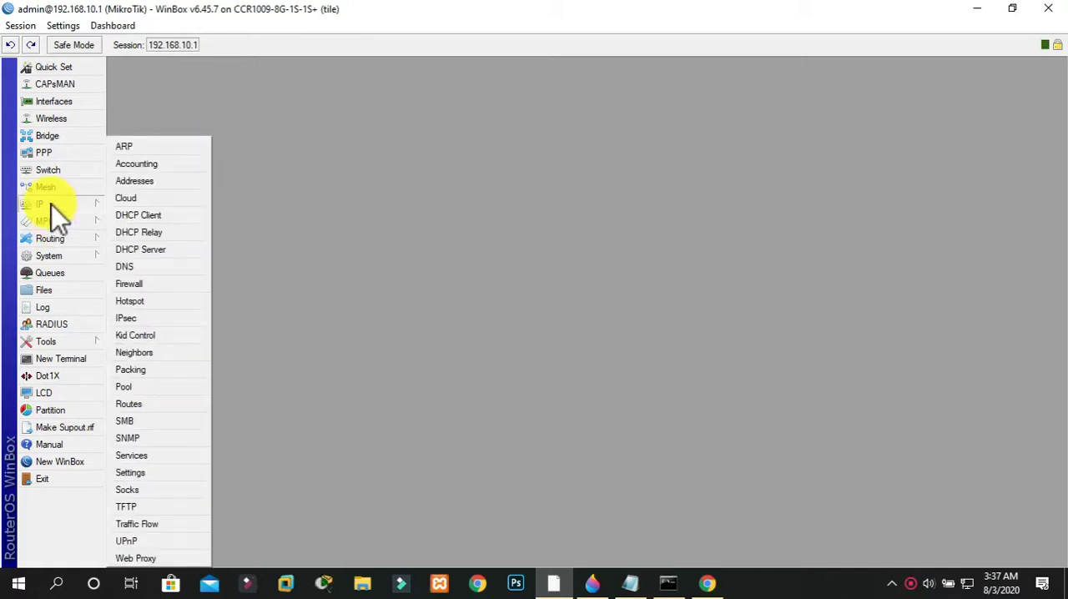
click(336, 252)
click(718, 578)
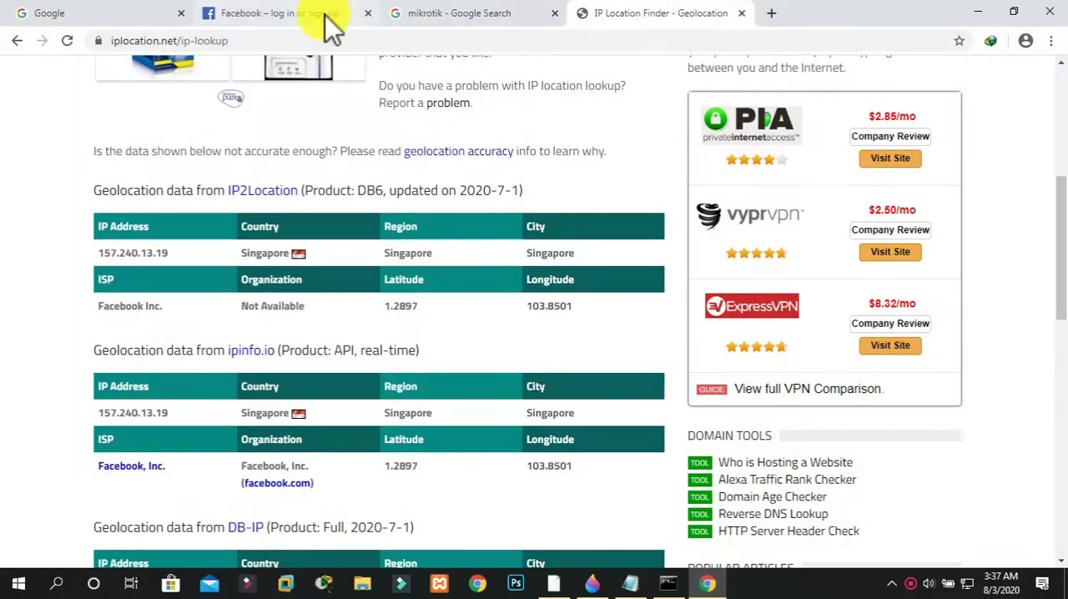
click(368, 13)
click(367, 13)
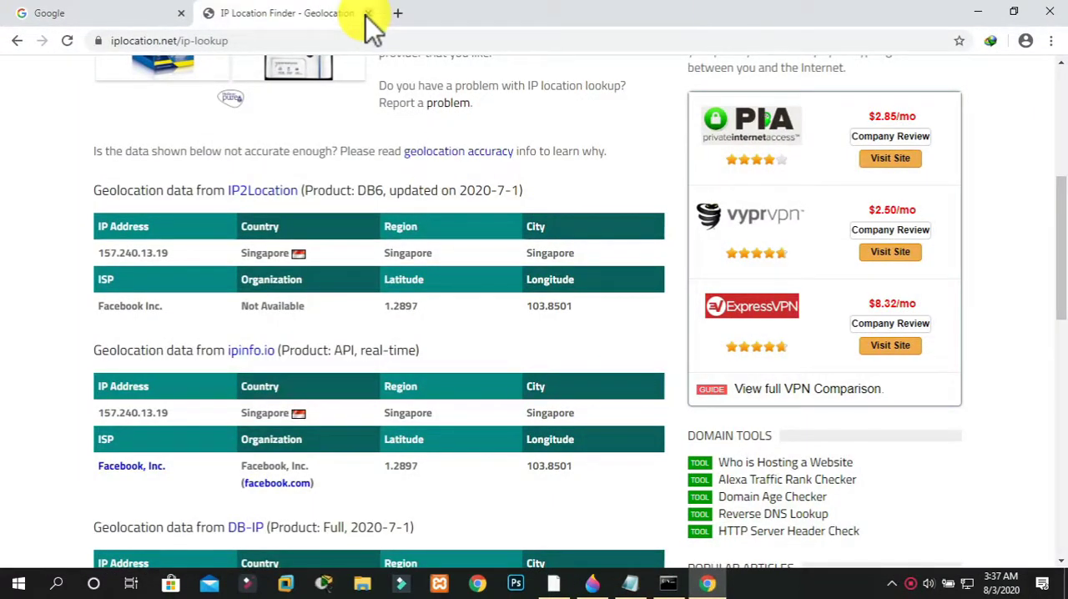
click(367, 14)
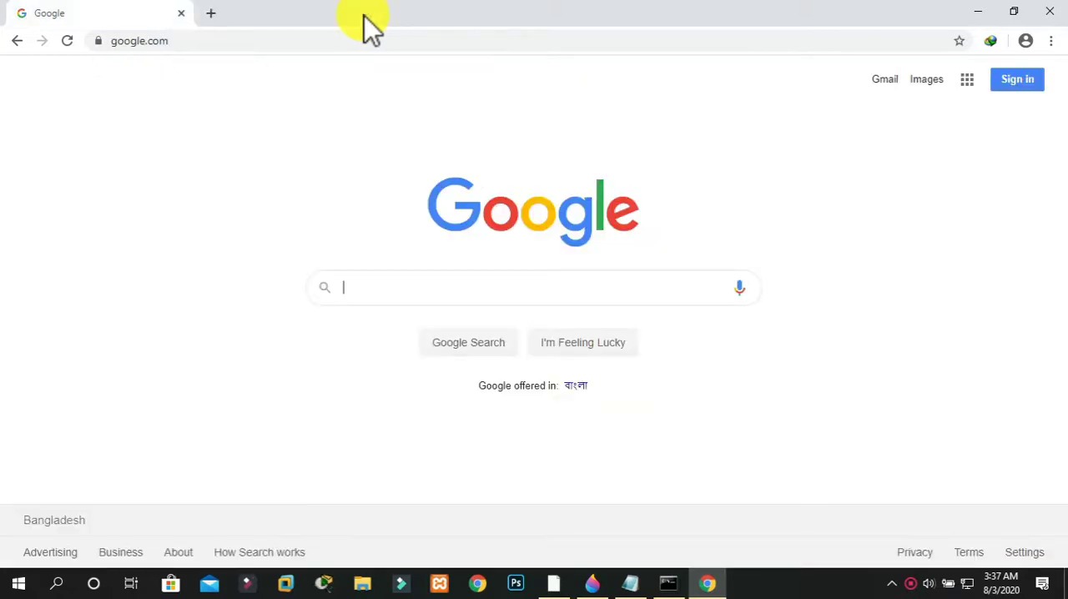
Return to WinBox, open the IP firewall's filter rules and maximize the Firewall window
click(553, 582)
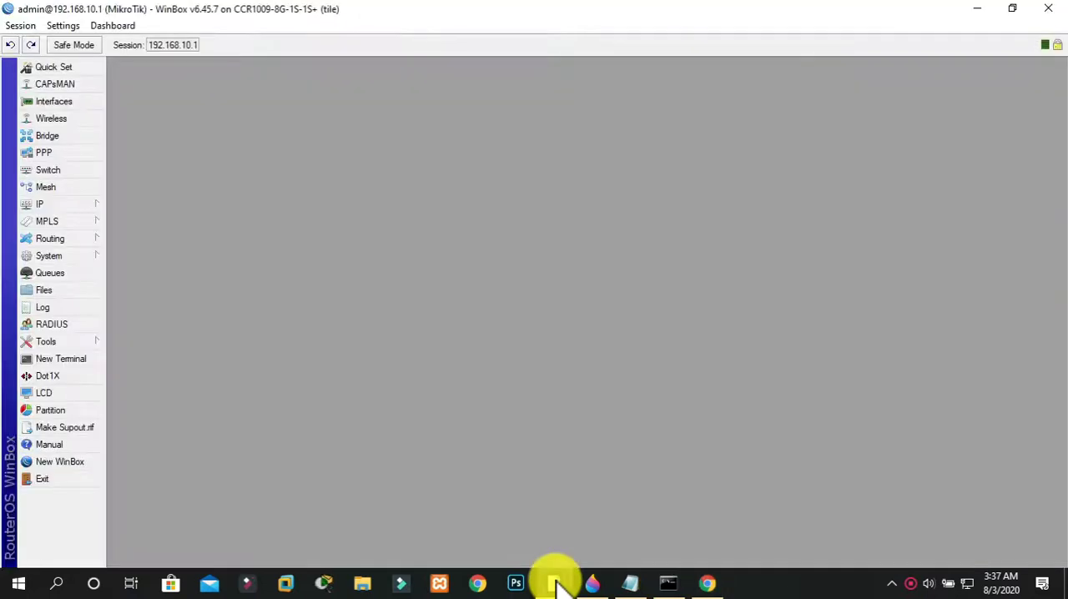
click(71, 208)
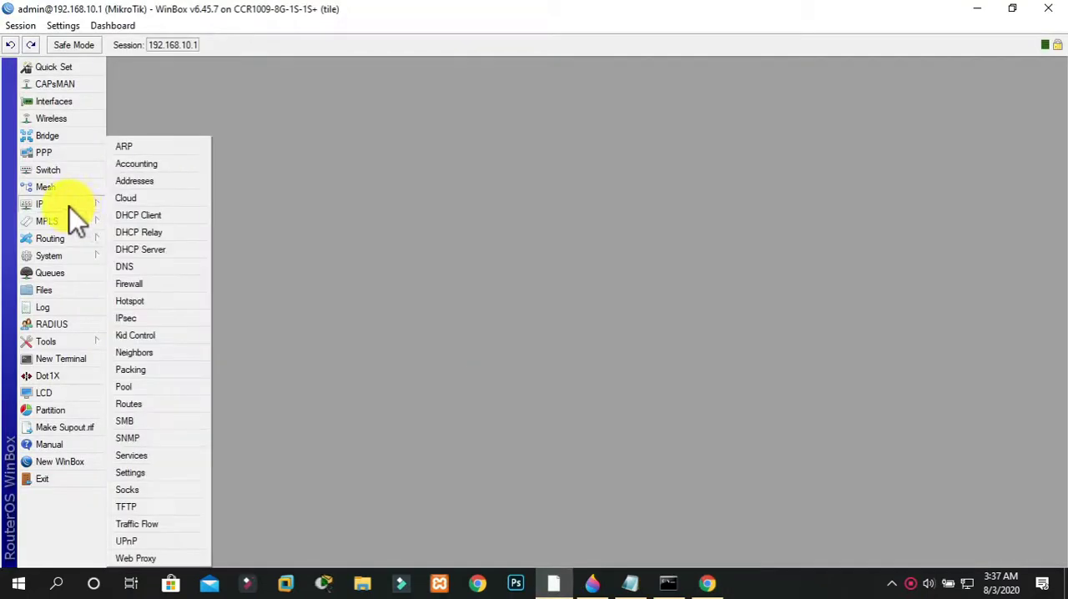
click(149, 282)
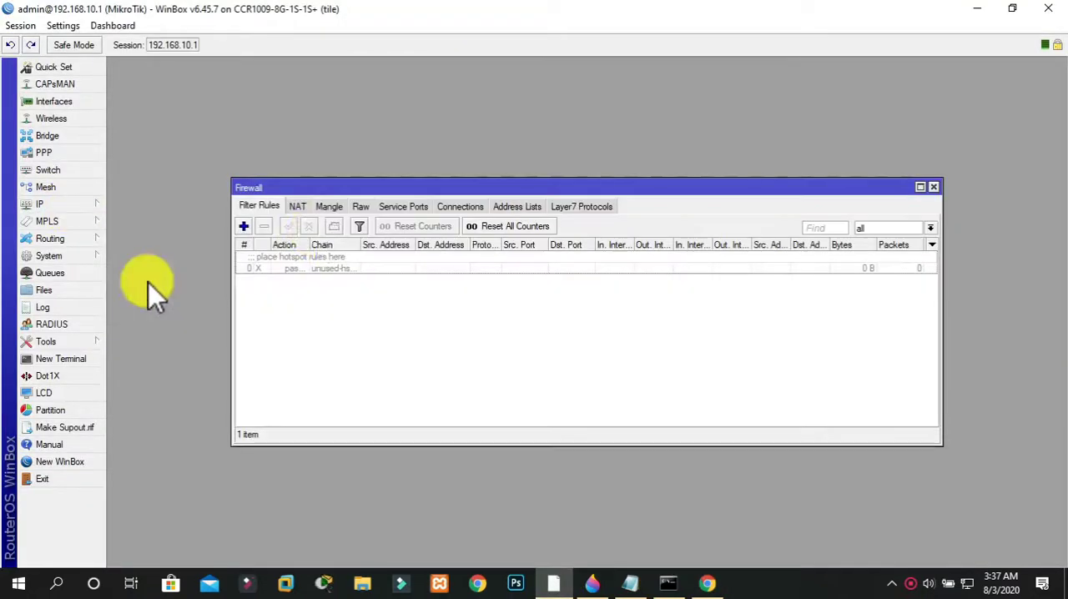
double_click(419, 185)
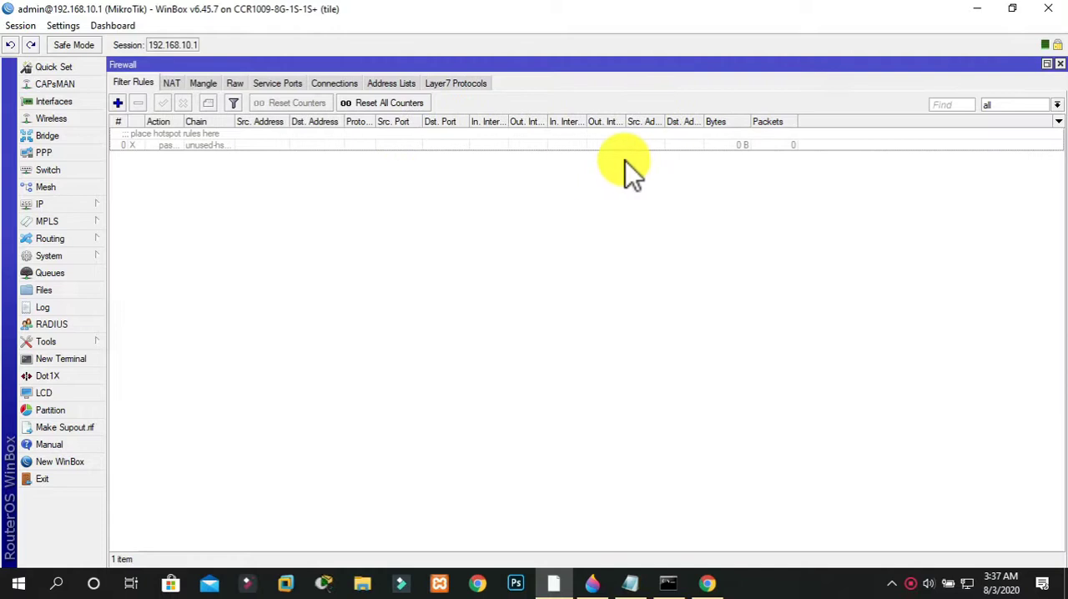
Start a new filter rule on the forward chain with protocol tcp and destination ports 80,443
click(123, 100)
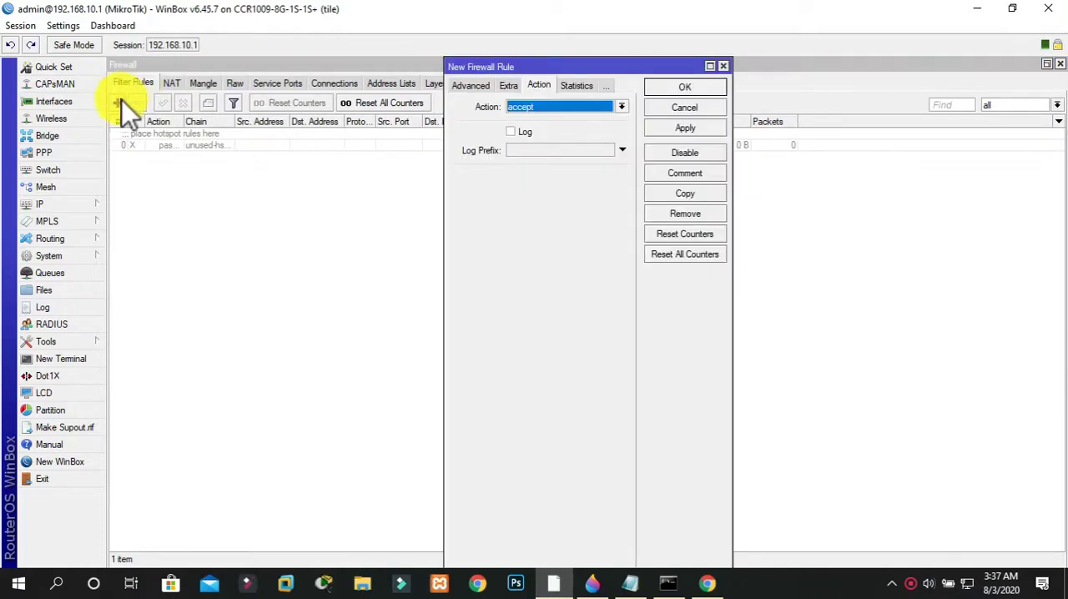
click(483, 87)
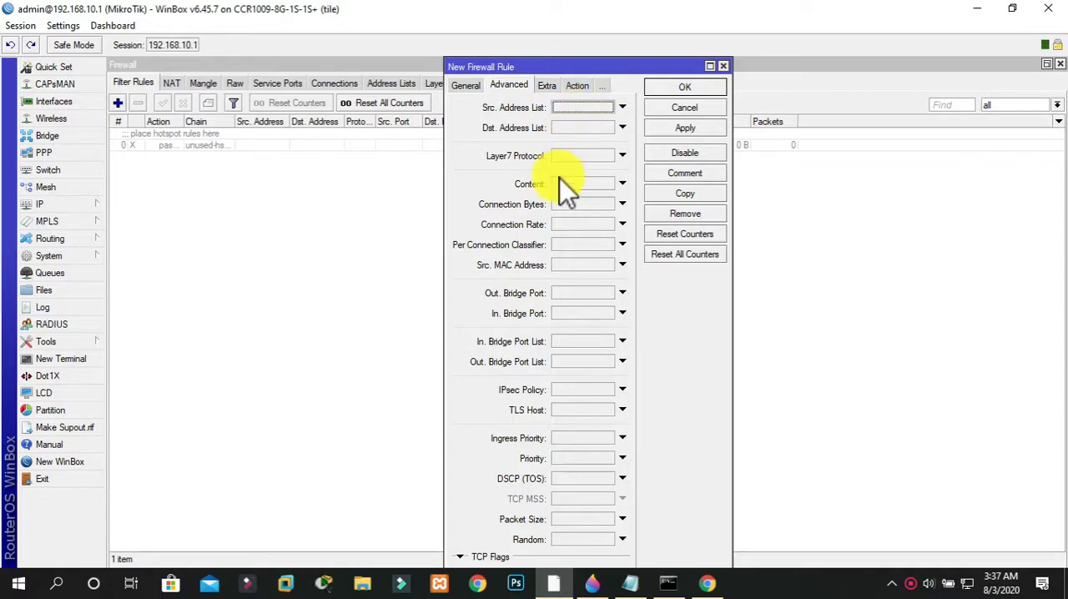
click(473, 83)
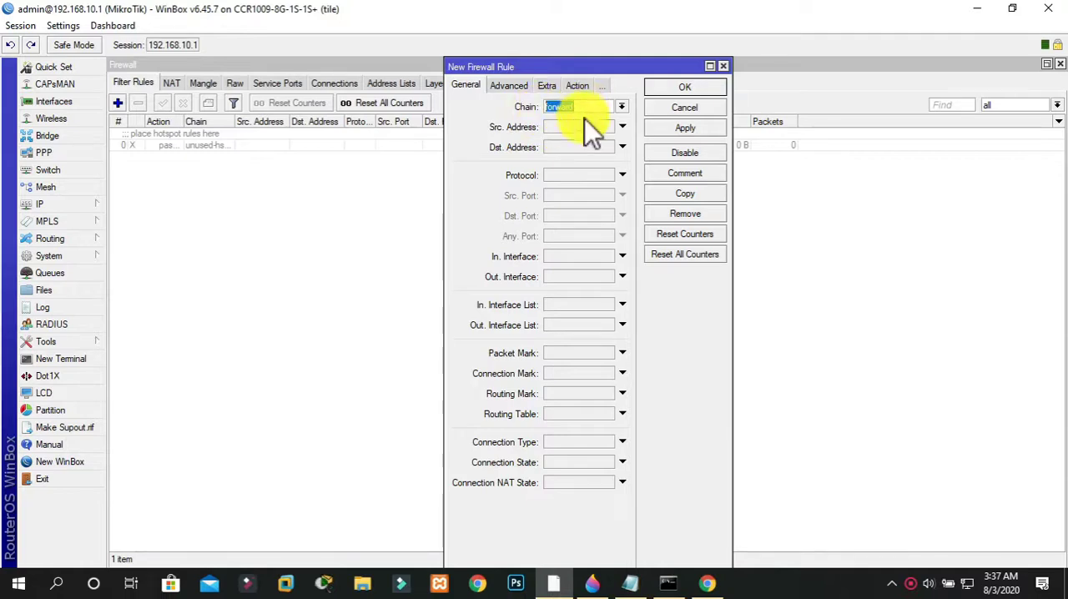
click(577, 174)
click(613, 175)
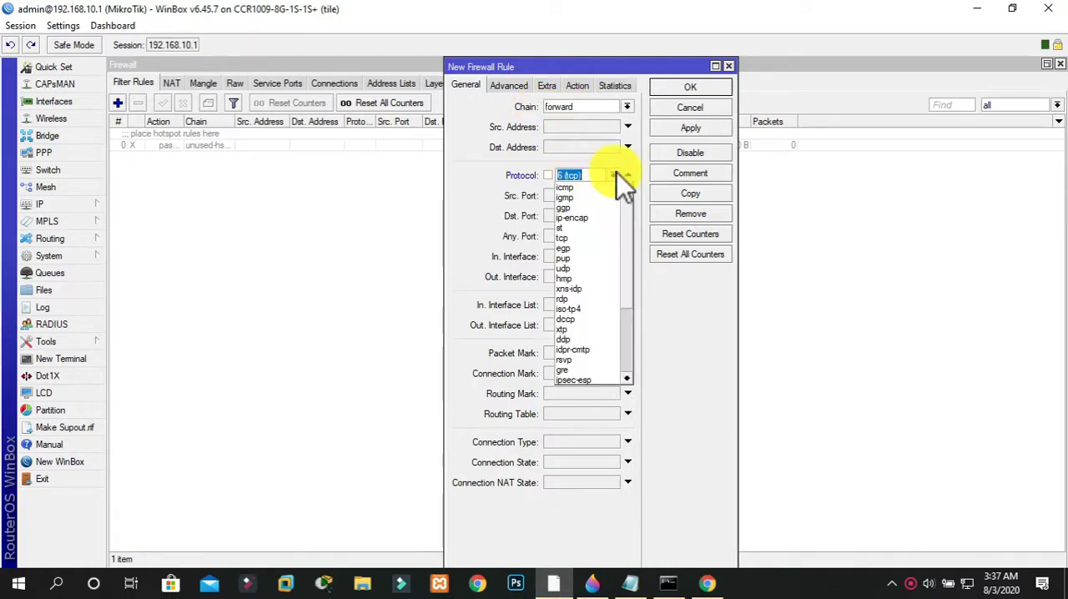
click(583, 237)
click(553, 216)
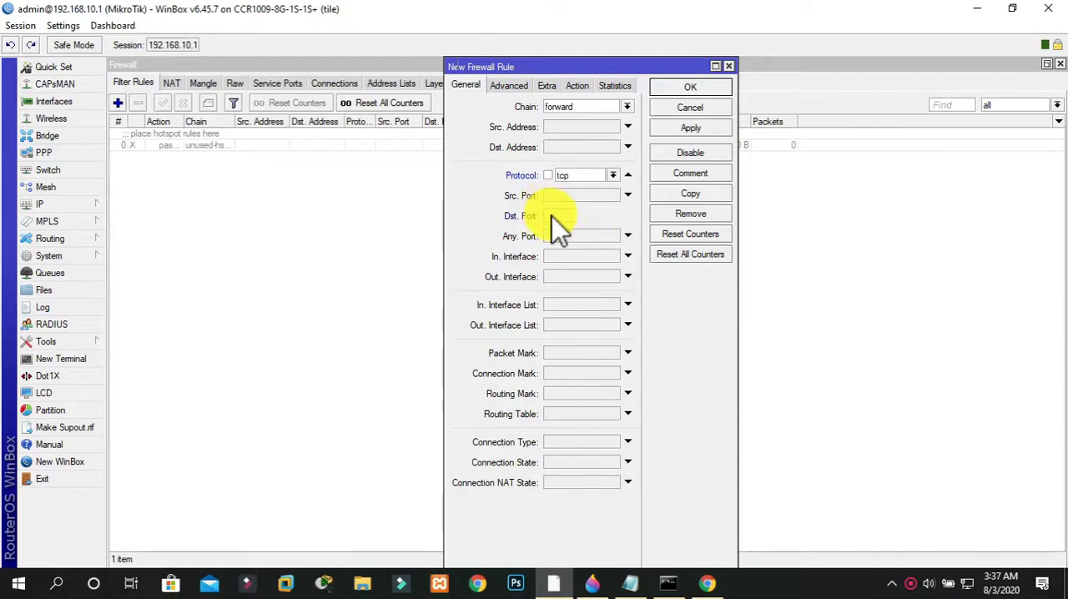
text(80)
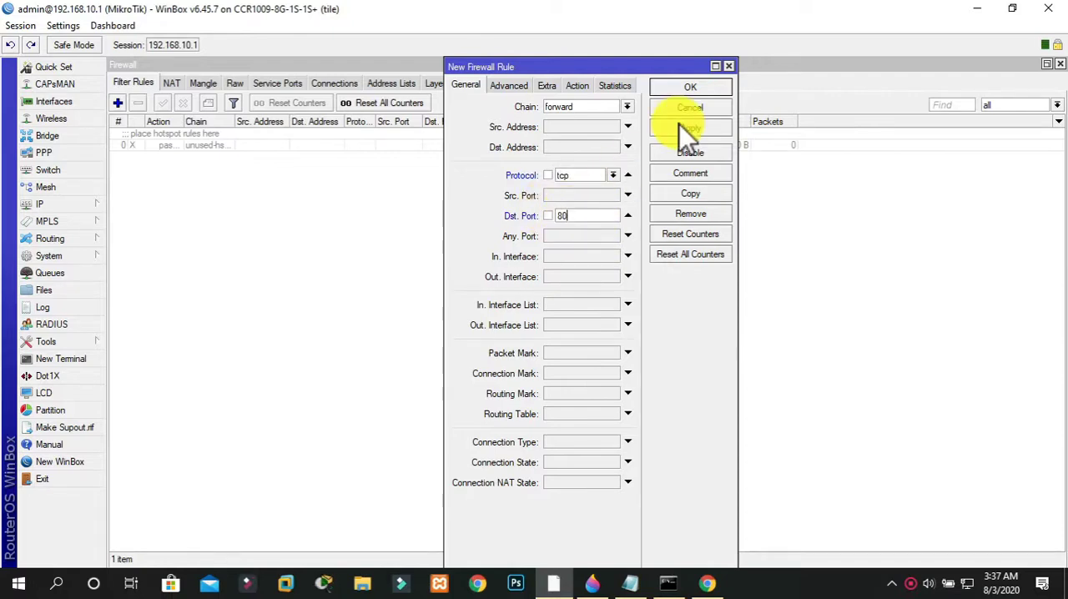
text(, 443)
Set the new rule's action to drop, apply it and close the rule window
click(576, 86)
click(555, 108)
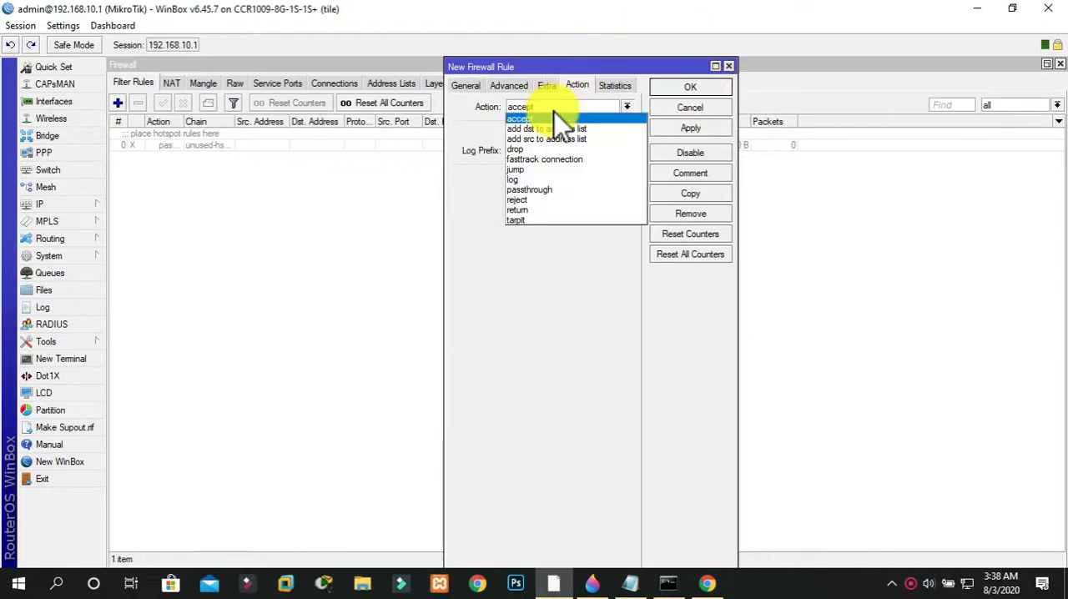
click(531, 148)
click(672, 126)
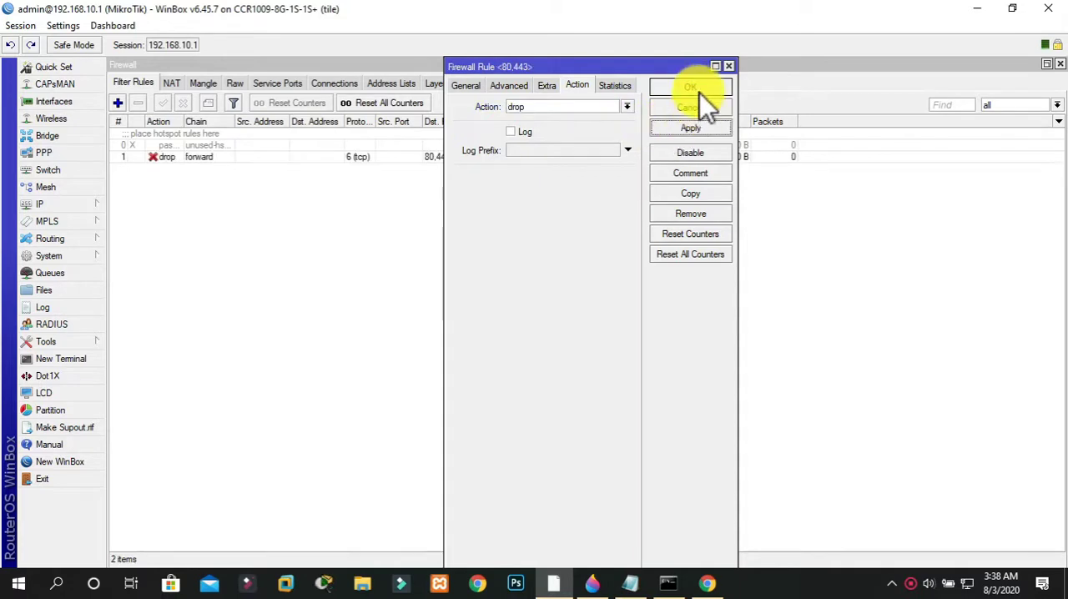
click(700, 91)
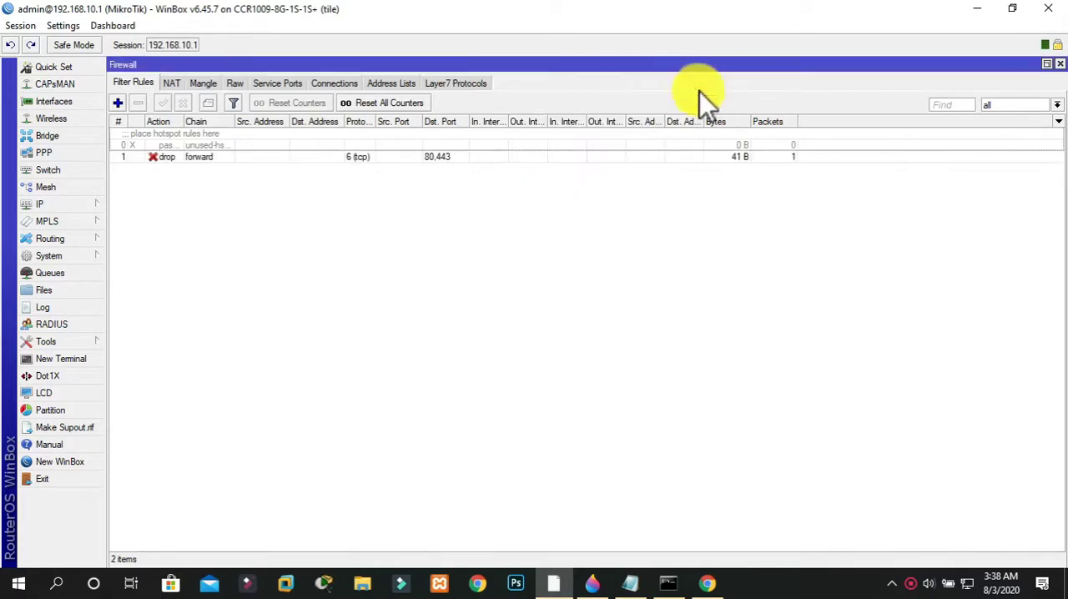
Switch to Chrome and test web access by searching for "gogole" and loading facebook.com in separate new tabs
click(706, 583)
key(ctrl+t)
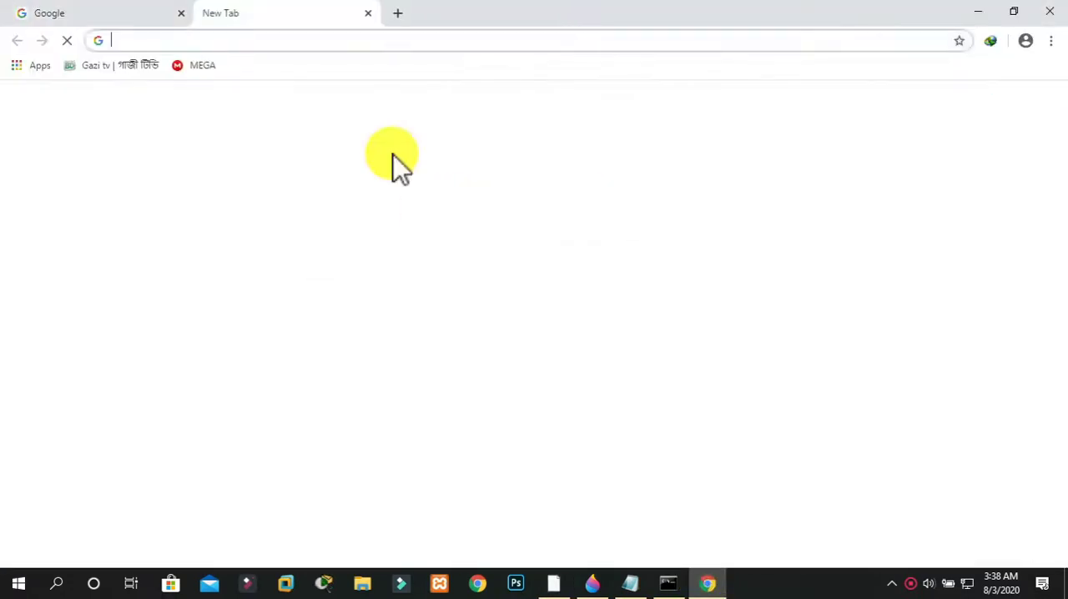
text(gogole)
key(Return)
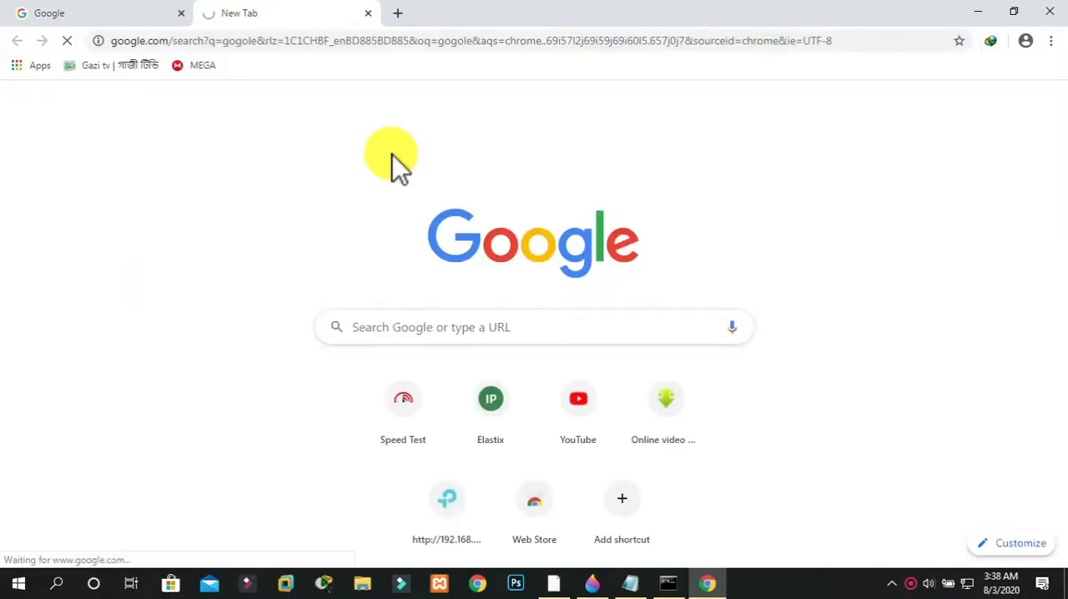
key(ctrl+t)
text(facebook.com)
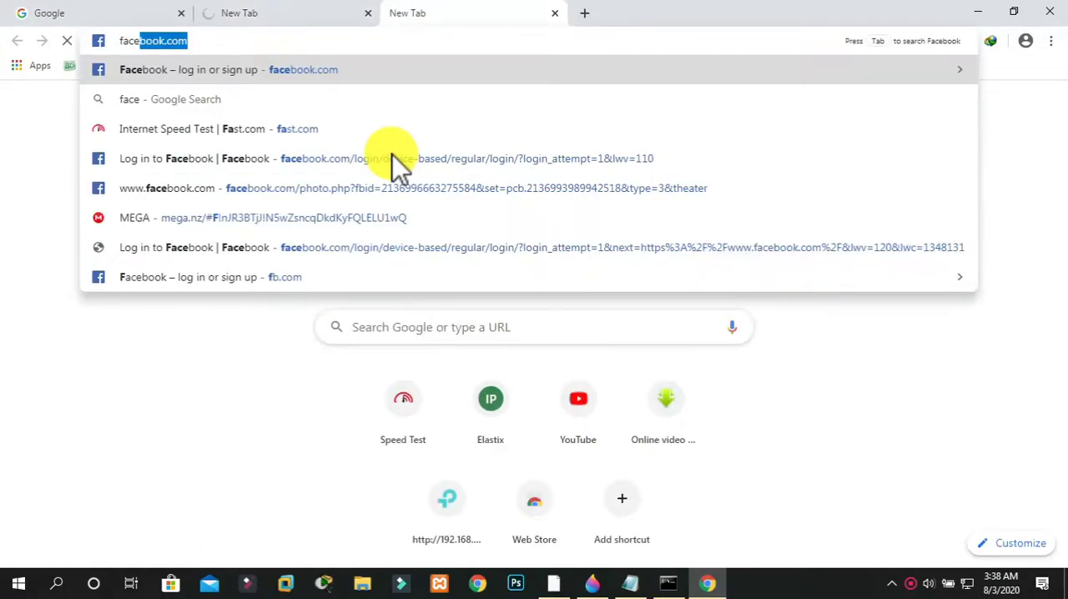
key(Return)
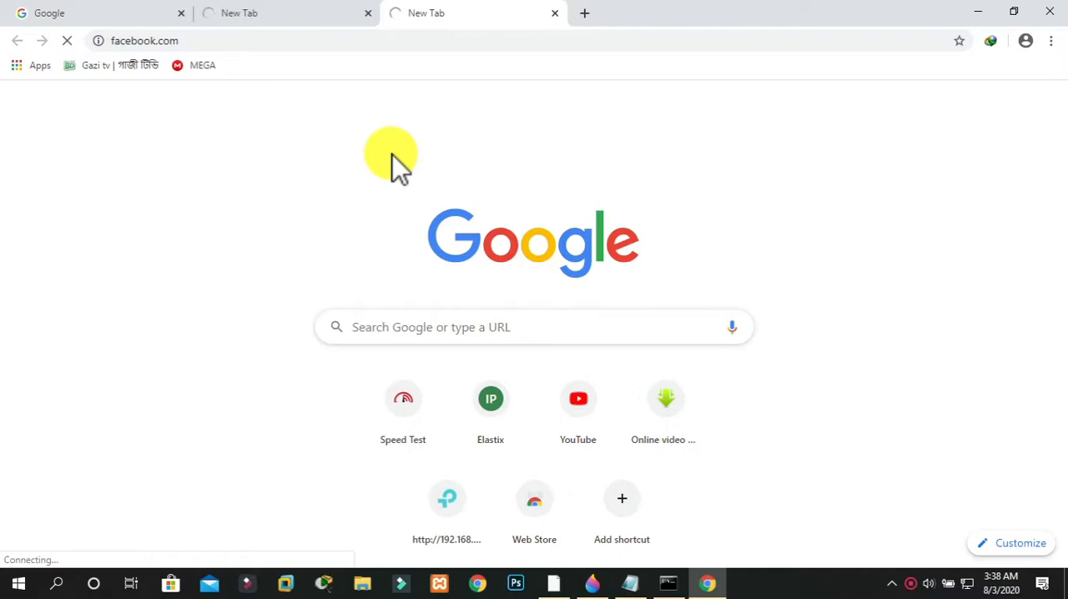
Return to WinBox, open the disabled hotspot placeholder rule and examine its action, advanced and general settings
click(551, 582)
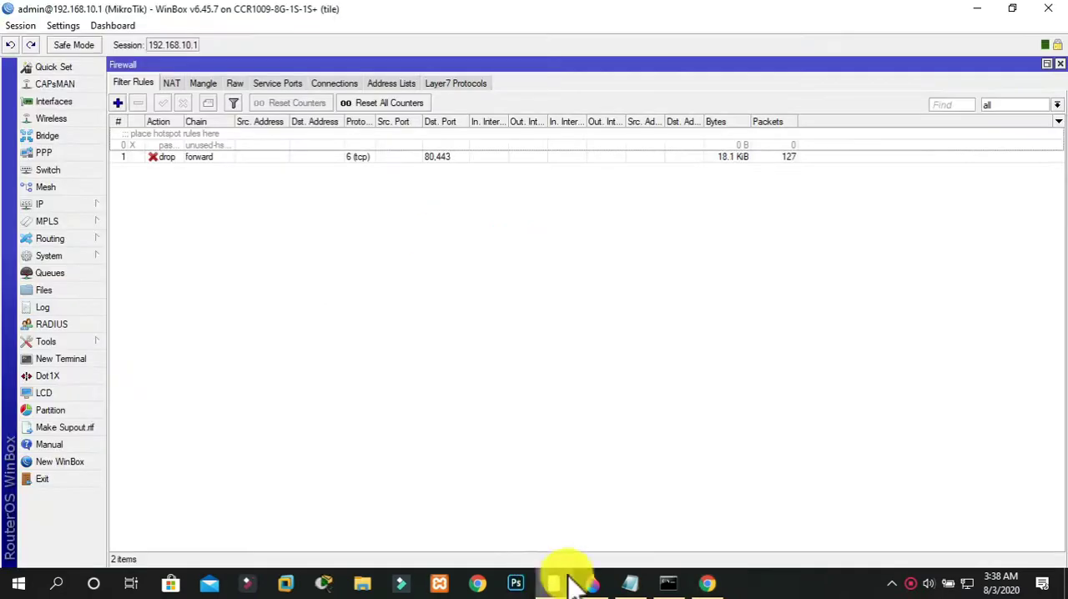
double_click(279, 147)
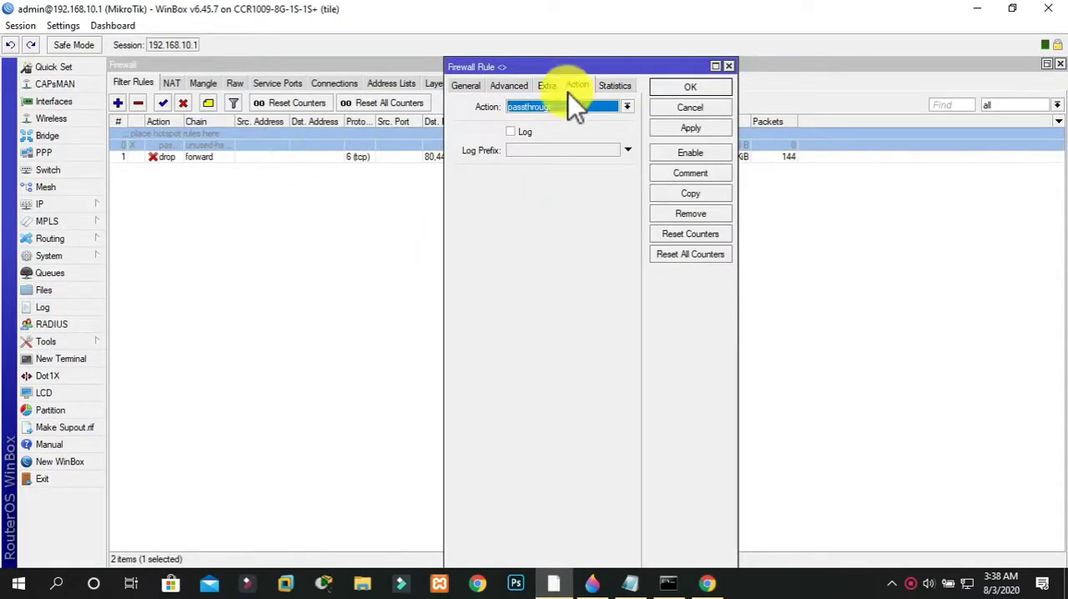
click(511, 86)
click(468, 85)
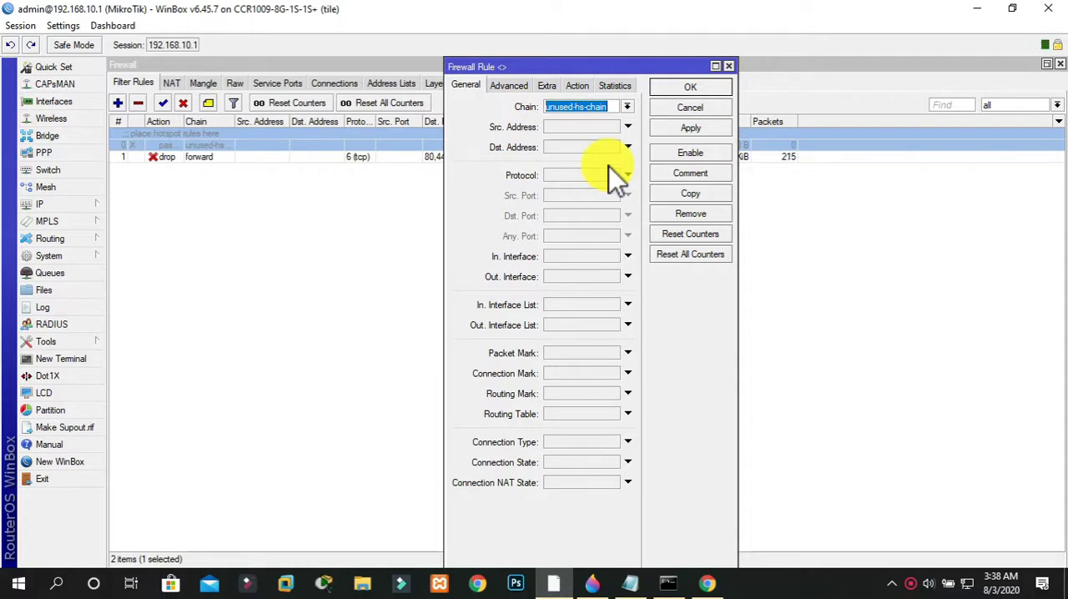
Check in Chrome whether the search and Facebook tabs load, return to WinBox and close the hotspot placeholder rule
click(707, 582)
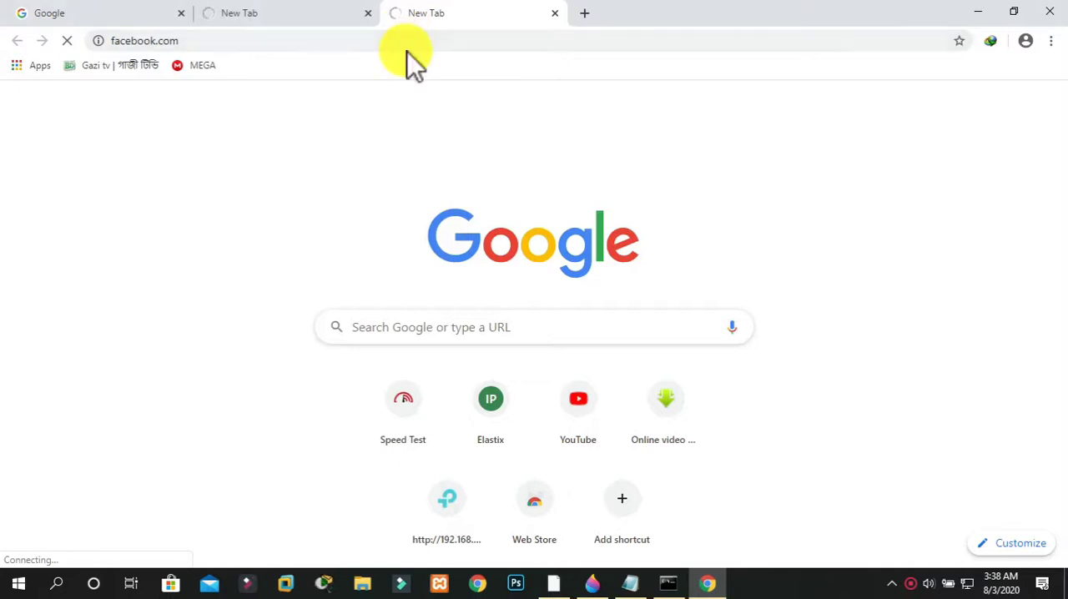
click(311, 14)
click(413, 15)
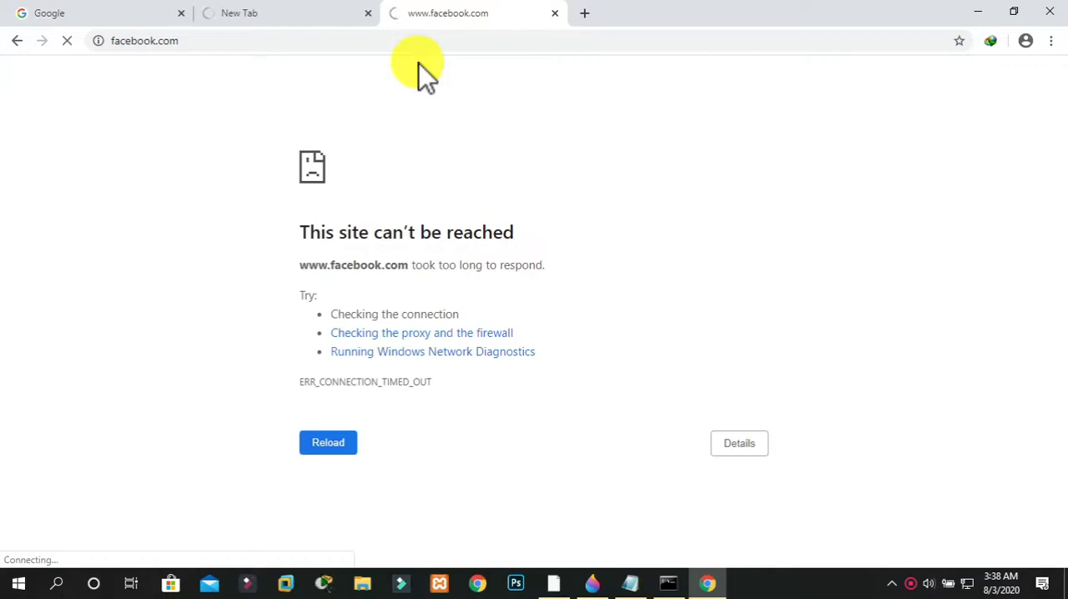
click(329, 17)
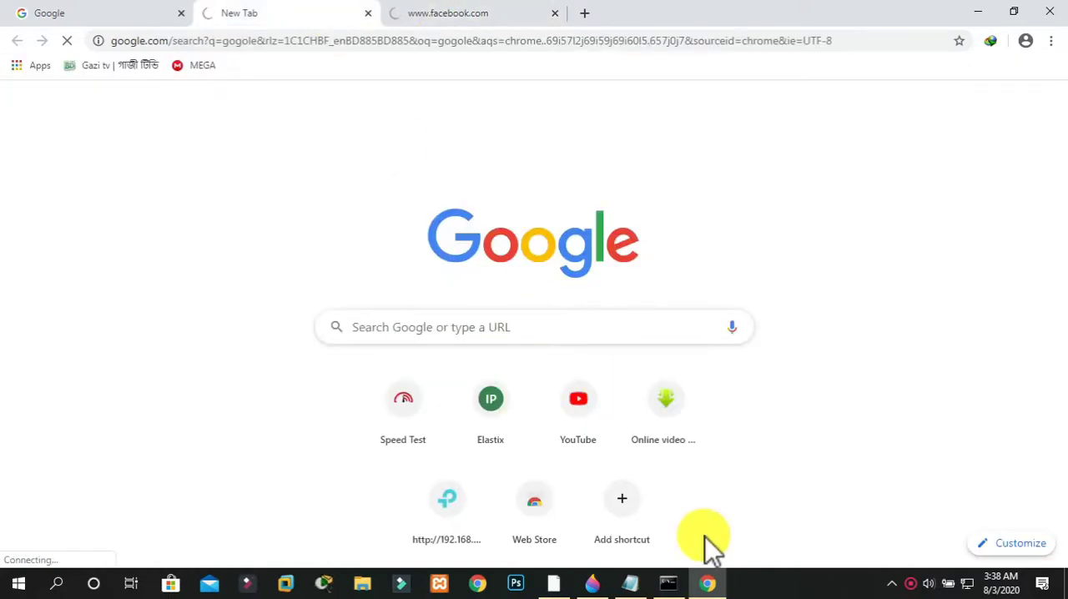
click(564, 584)
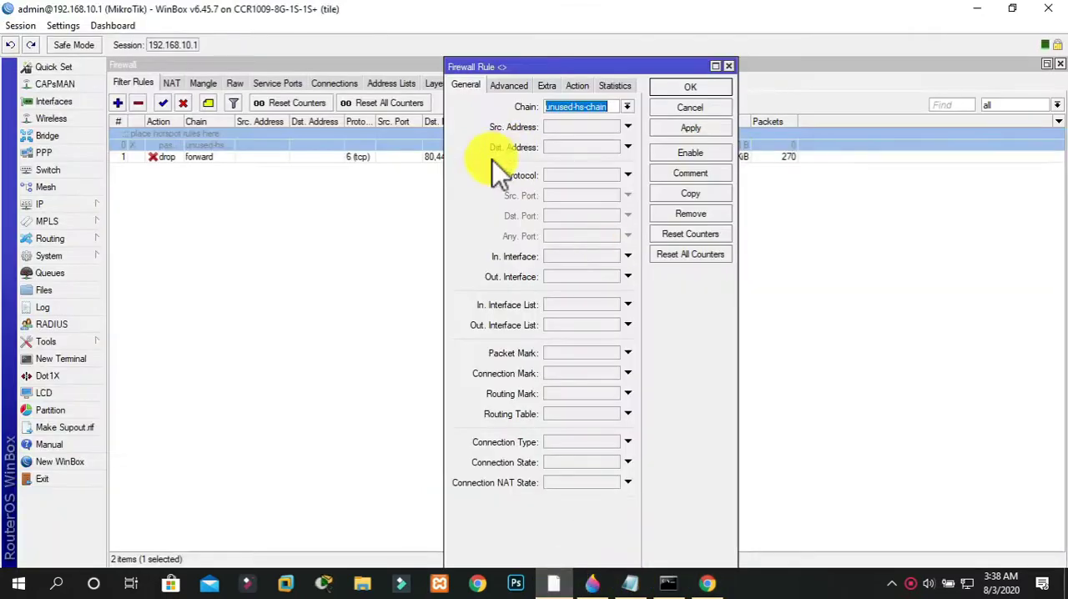
click(729, 65)
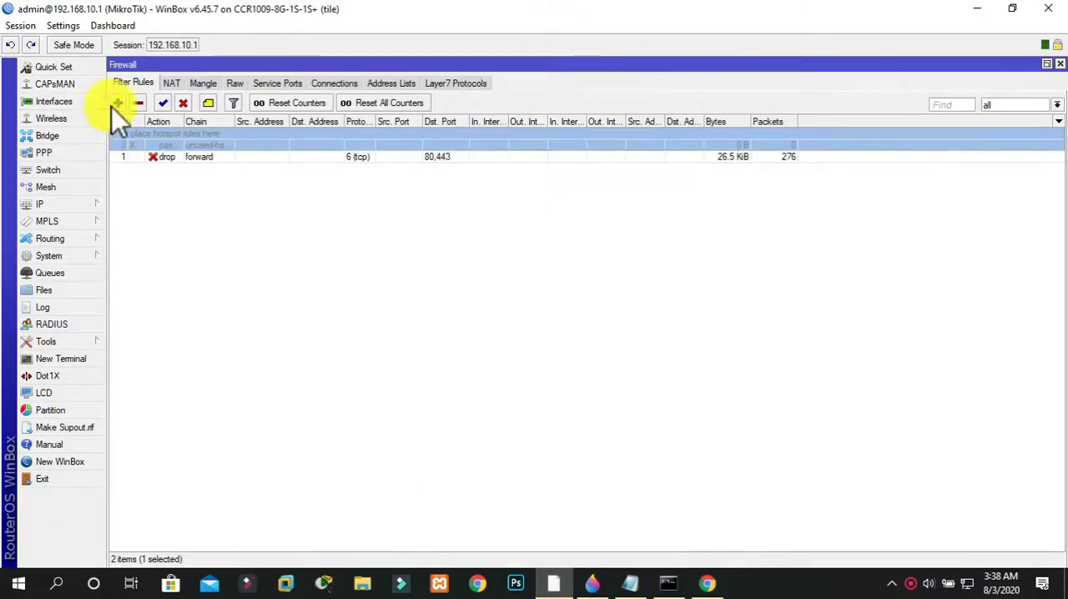
Start a second filter rule on the forward chain, matching protocol tcp and destination ports 80,443
click(119, 102)
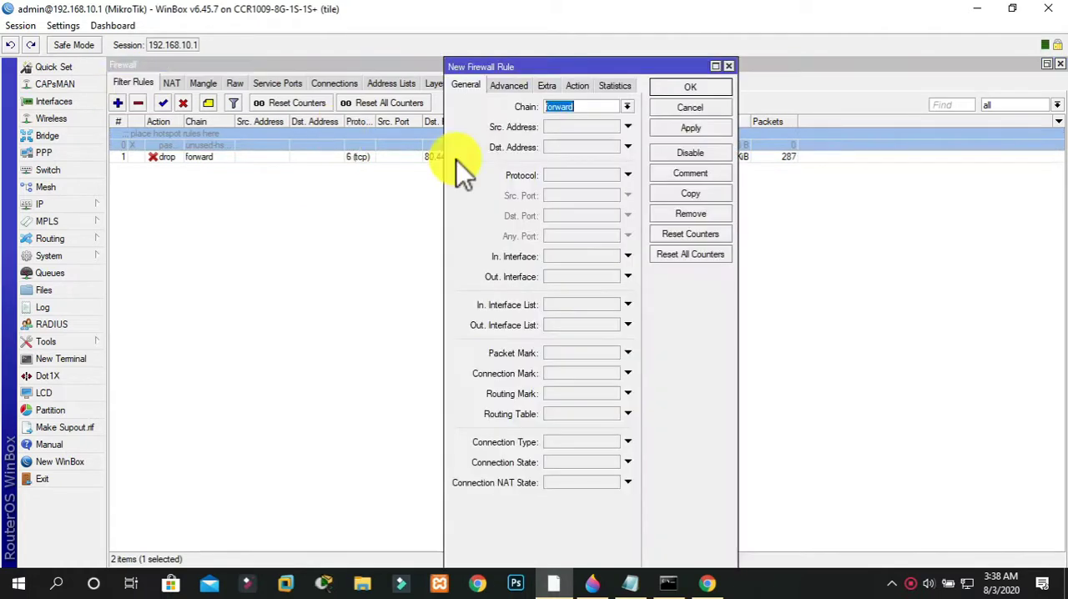
click(574, 175)
click(613, 177)
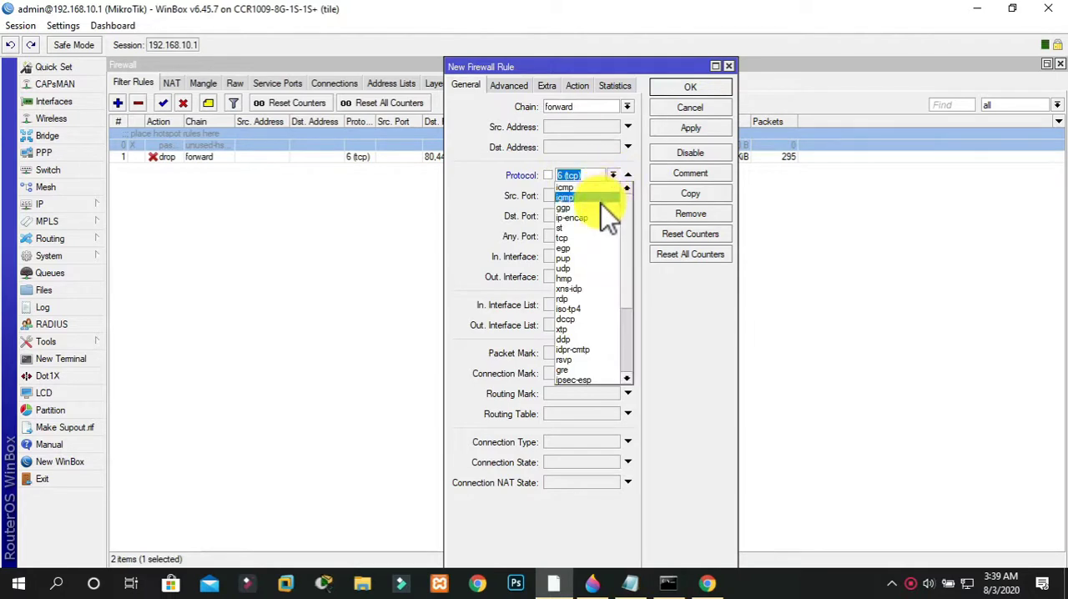
click(585, 241)
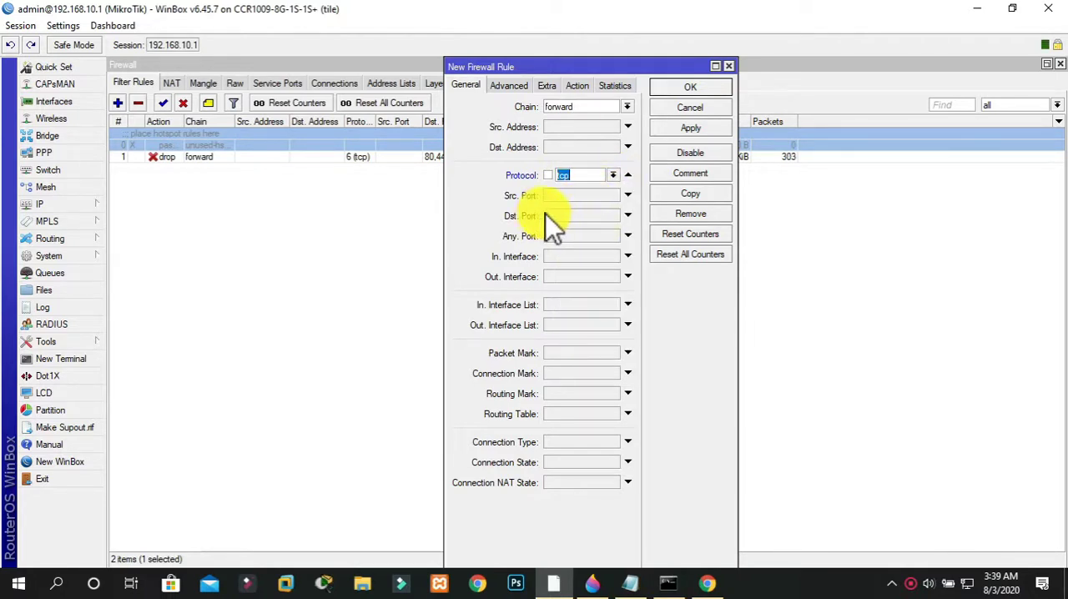
click(559, 216)
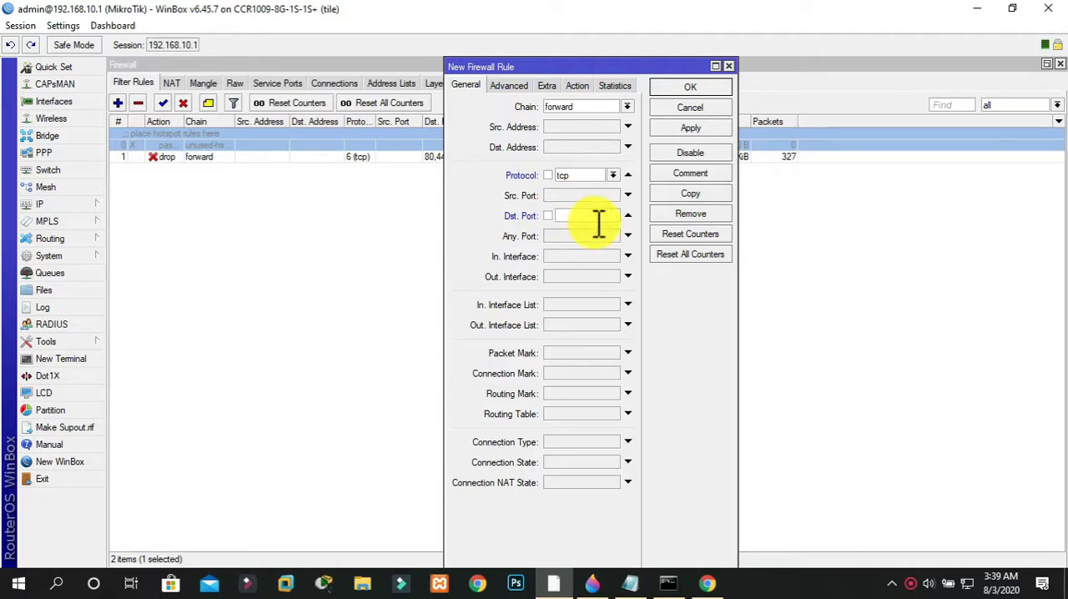
text(80,443)
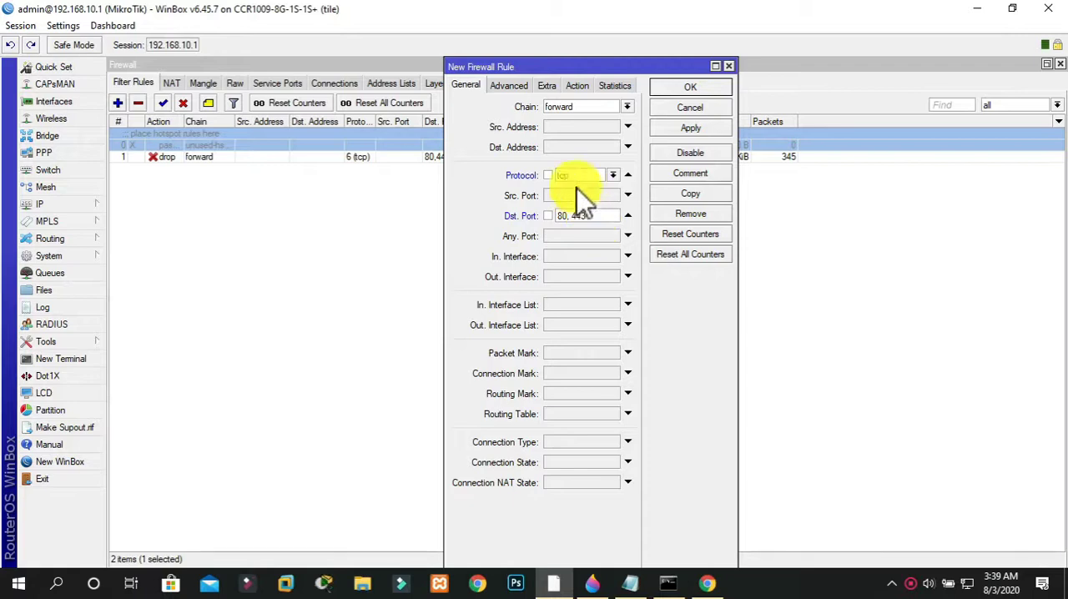
Match the new filter rule against the destination address list Allowed Site
click(510, 87)
click(559, 130)
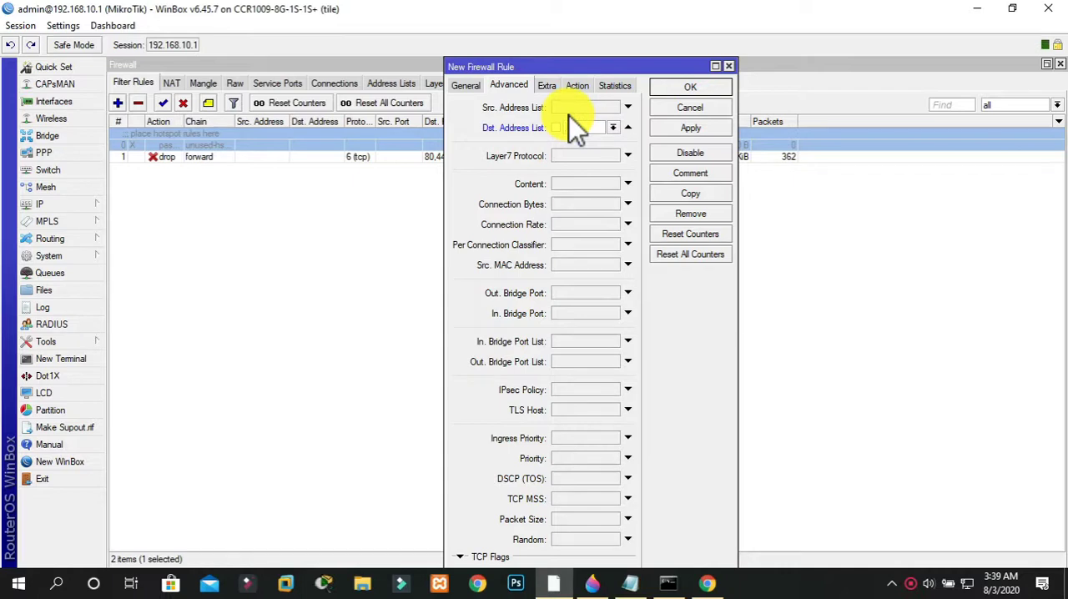
text(d)
Keep the new rule's action as accept, save it and move it to the top of the filter rules
click(580, 85)
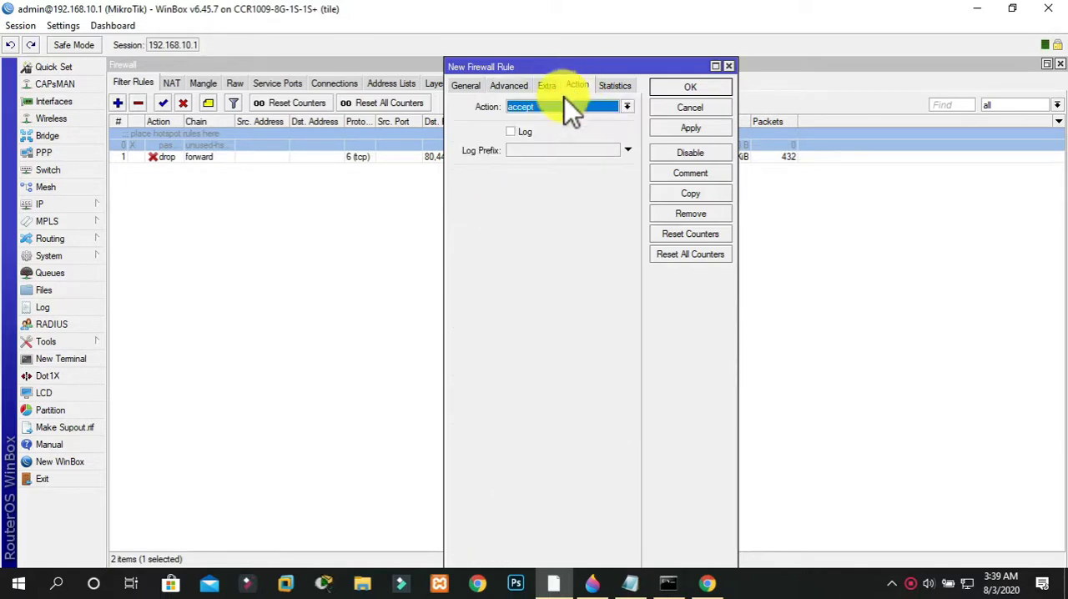
click(565, 100)
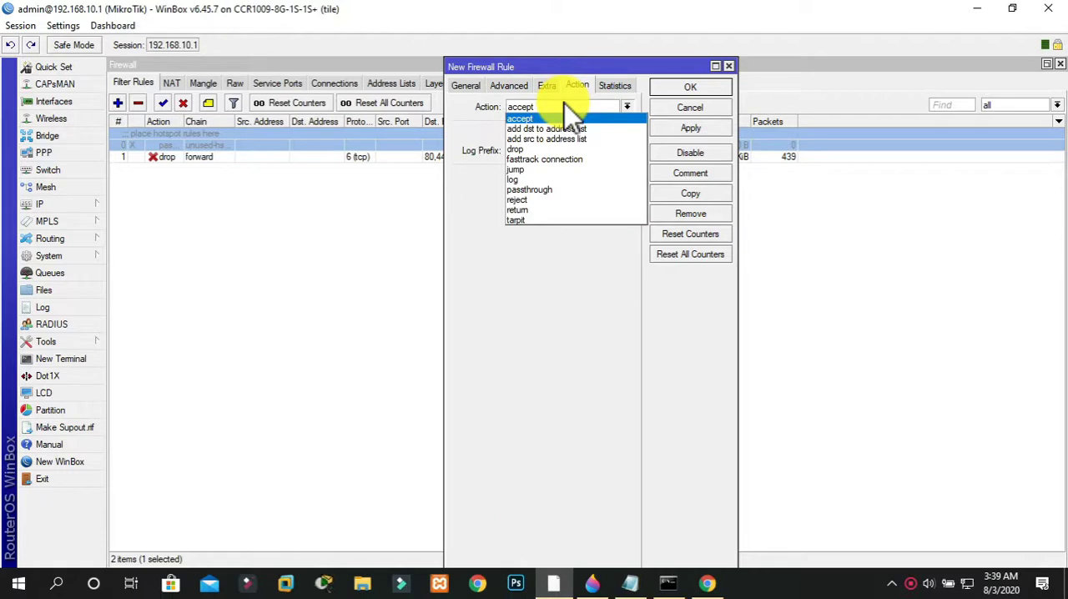
click(564, 103)
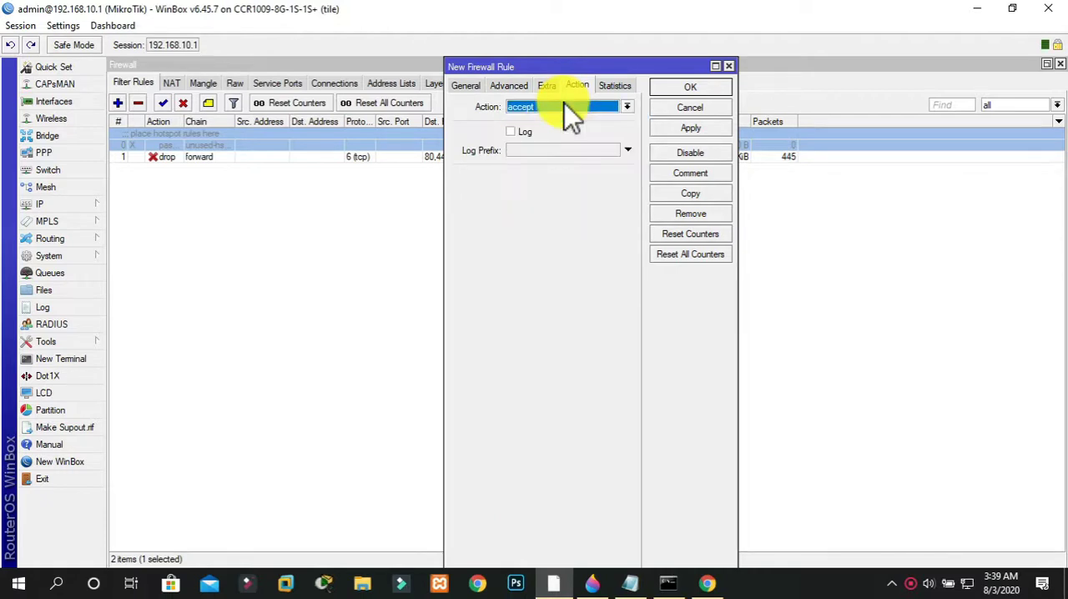
click(673, 130)
click(690, 88)
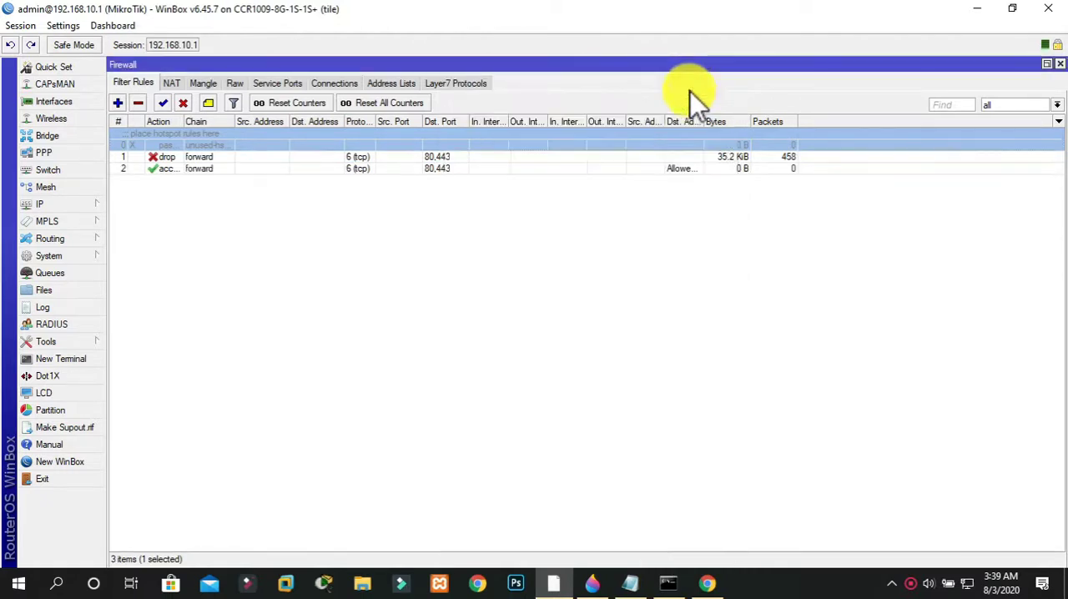
drag(345, 168, 342, 144)
click(392, 207)
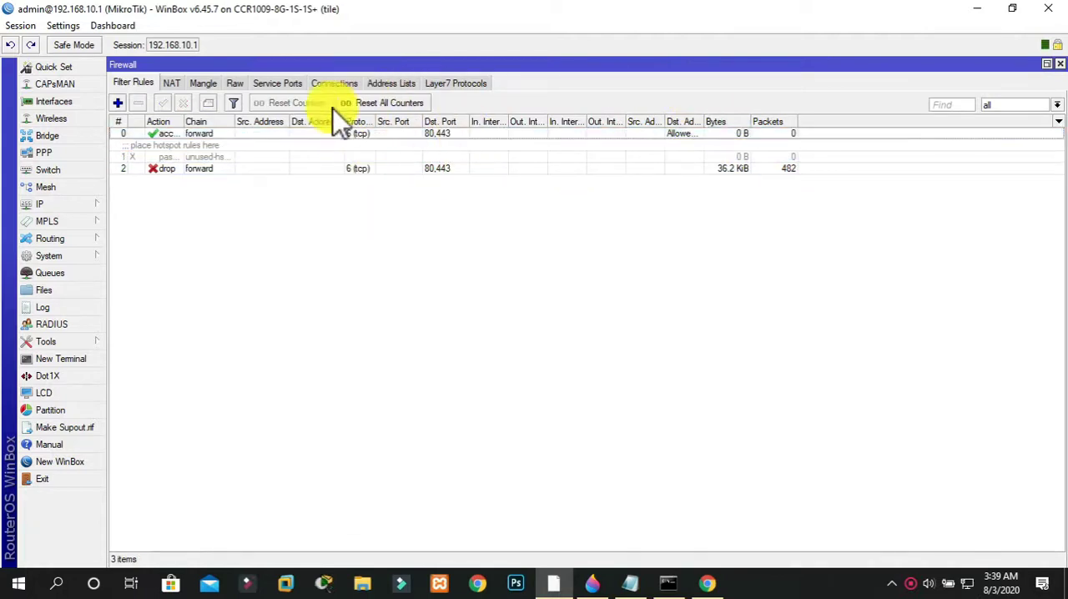
click(402, 87)
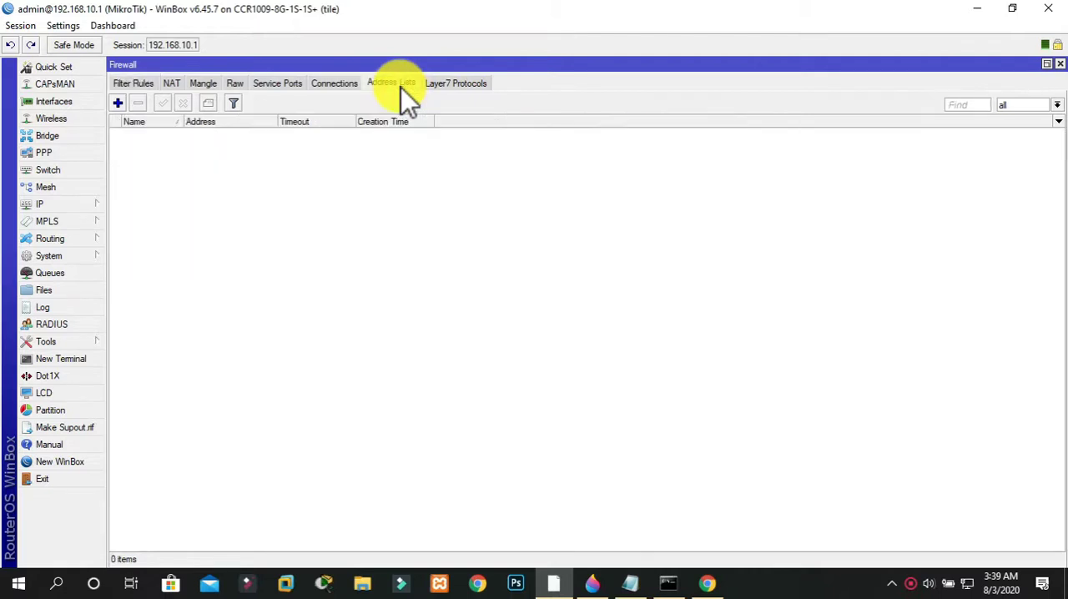
click(118, 103)
click(630, 249)
click(607, 260)
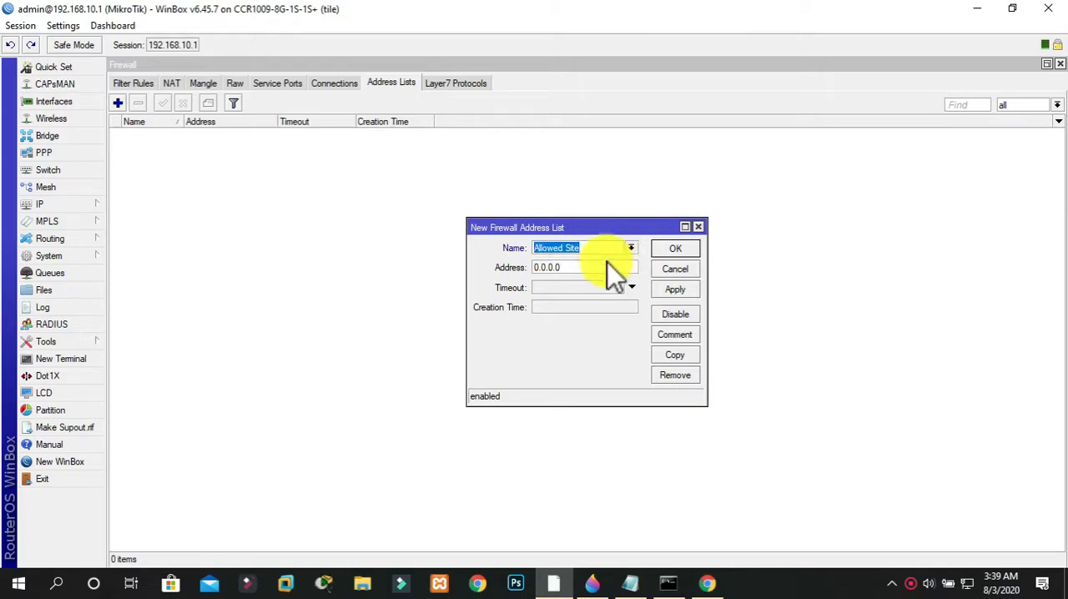
key(Tab)
key(BackSpace)
key(BackSpace)
key(BackSpace)
key(BackSpace)
key(BackSpace)
key(BackSpace)
key(BackSpace)
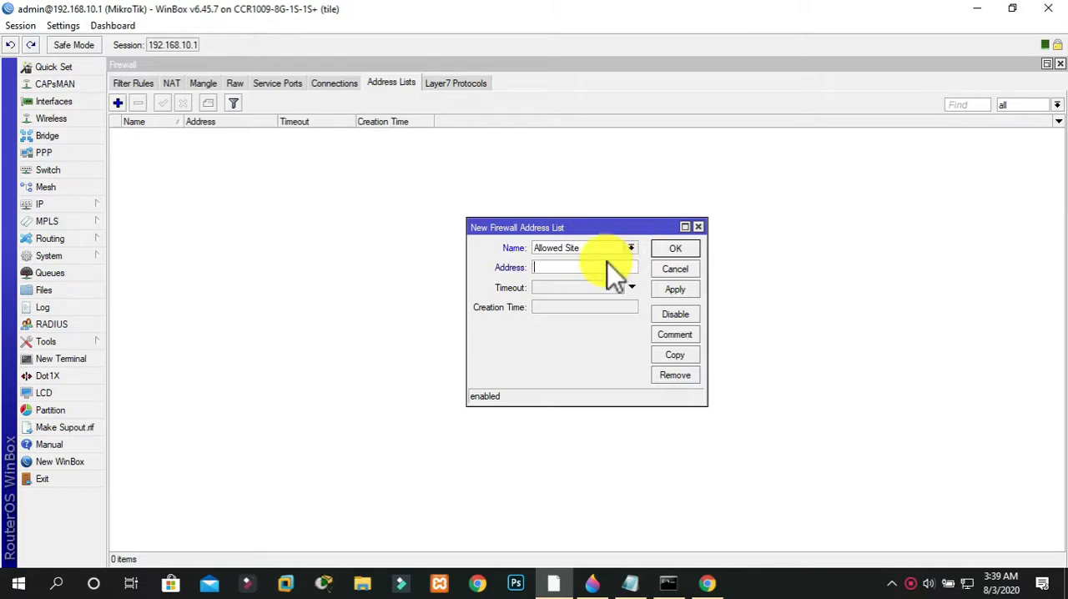
text(www.google.com)
click(672, 284)
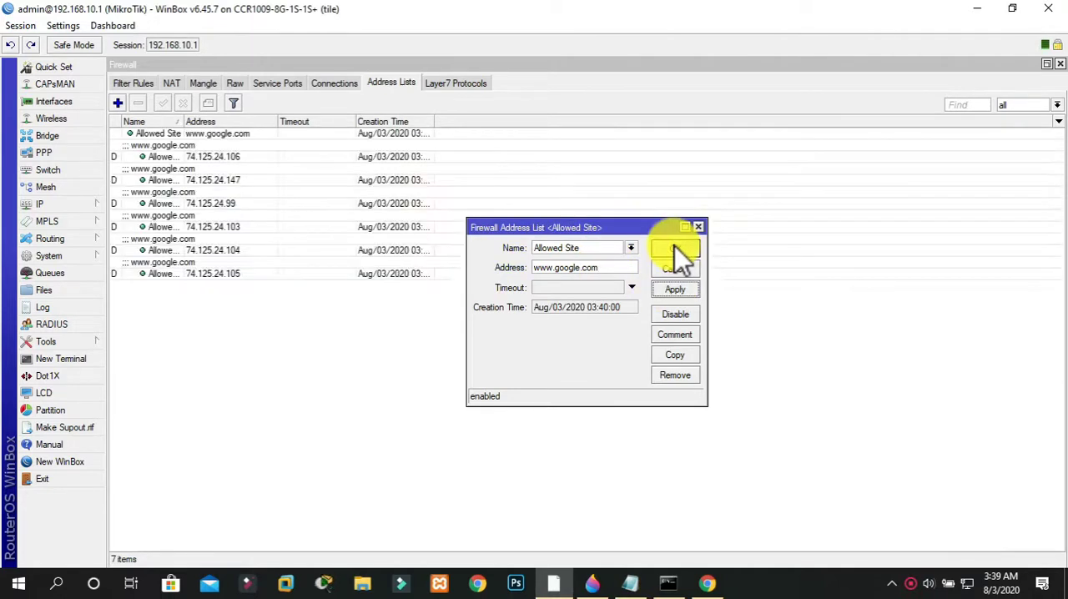
click(675, 248)
Switch to Chrome and test Google by opening its search result and loading google.com in a new tab
click(707, 582)
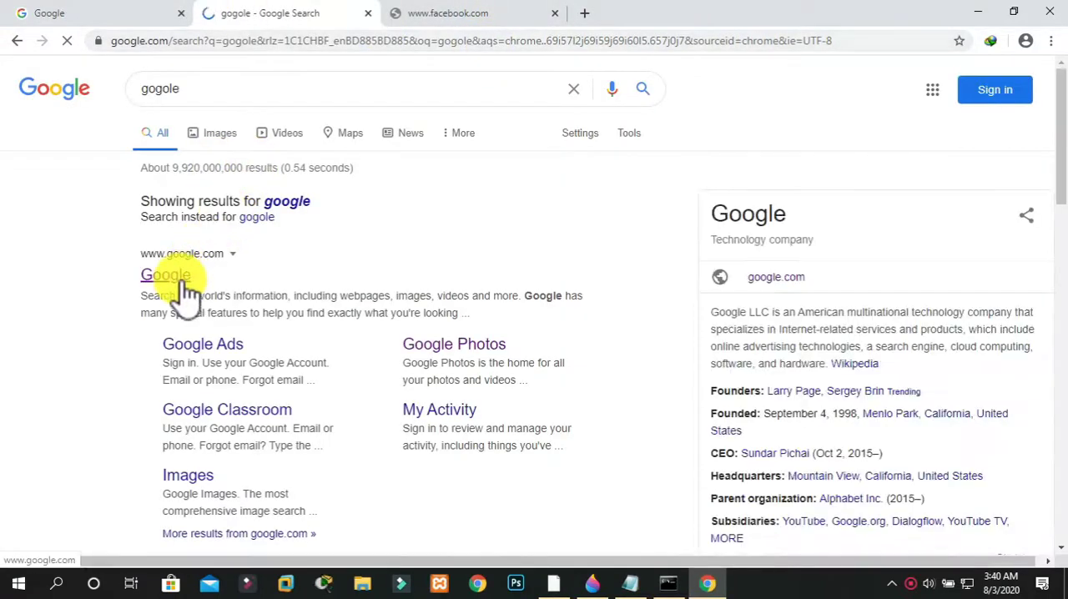
click(177, 277)
key(ctrl+t)
text(google)
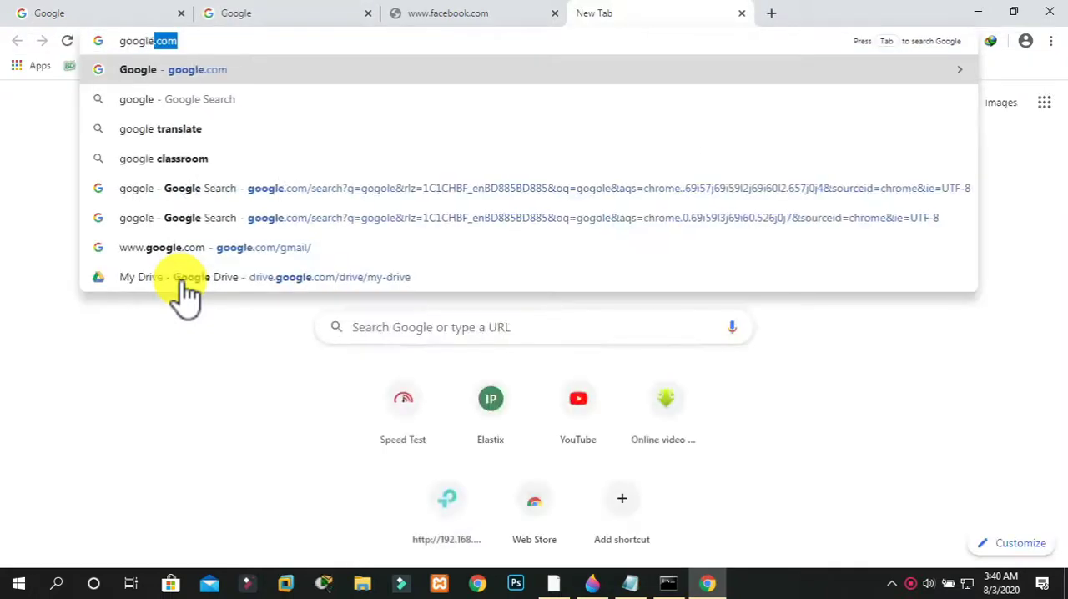
key(Return)
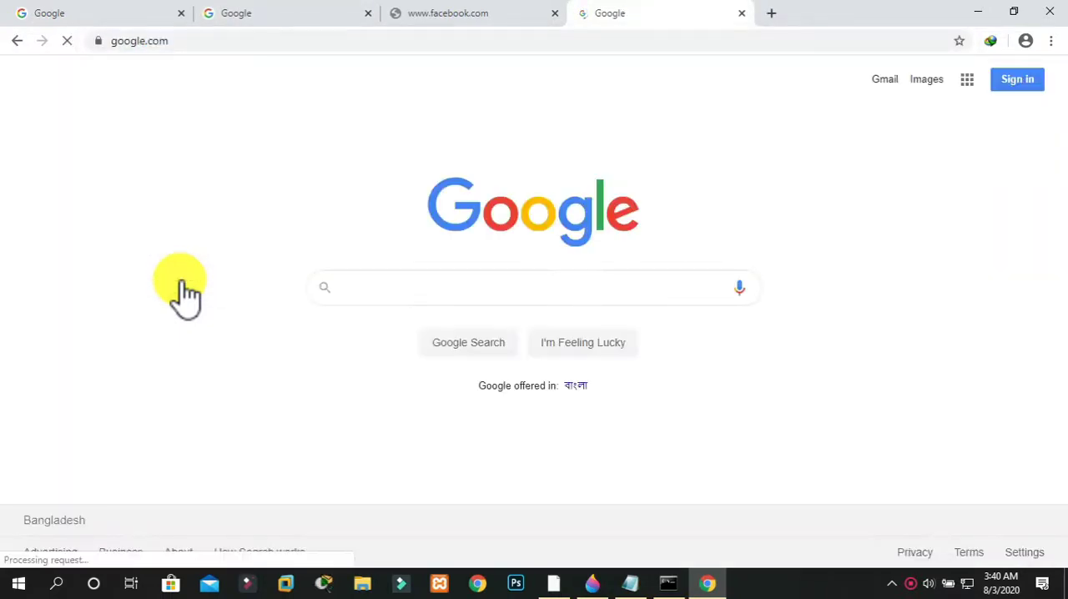
Reload facebook.com in its existing tab to test access, and return to the newest Google tab
click(408, 16)
click(410, 36)
key(Return)
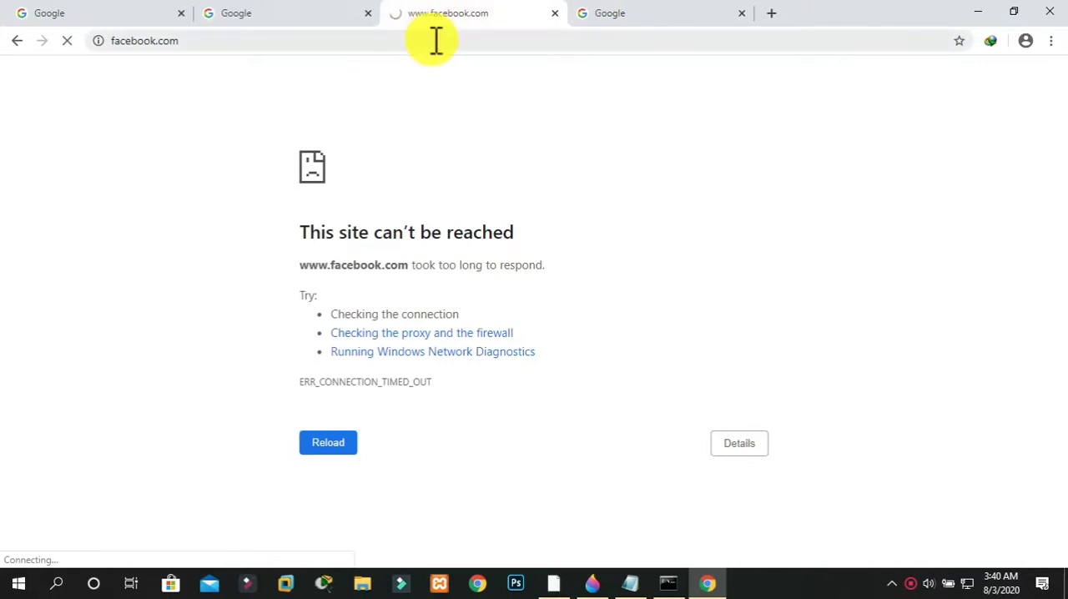
click(641, 17)
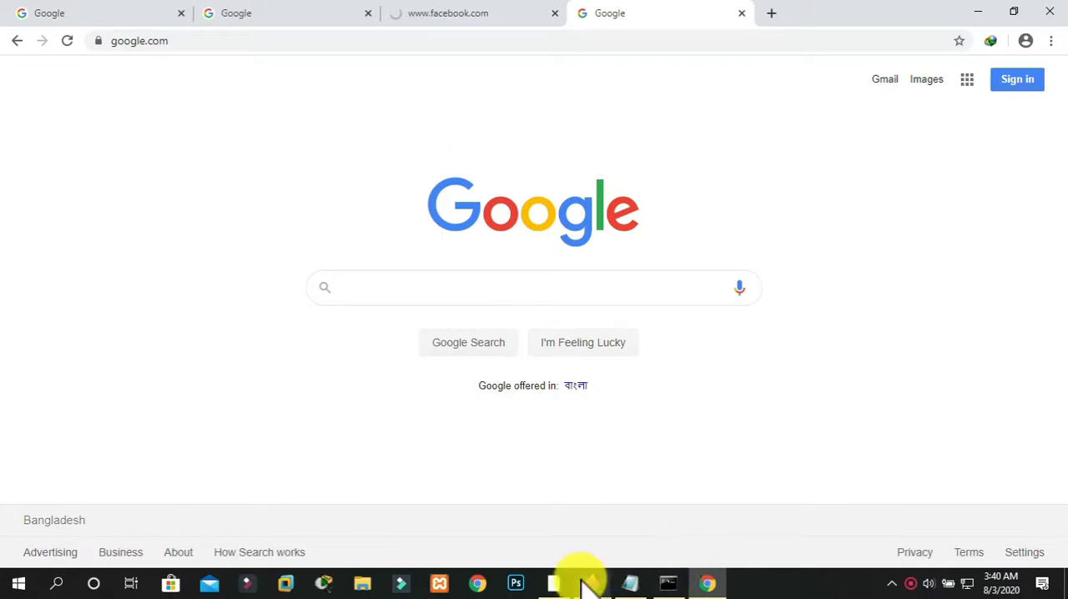
click(555, 584)
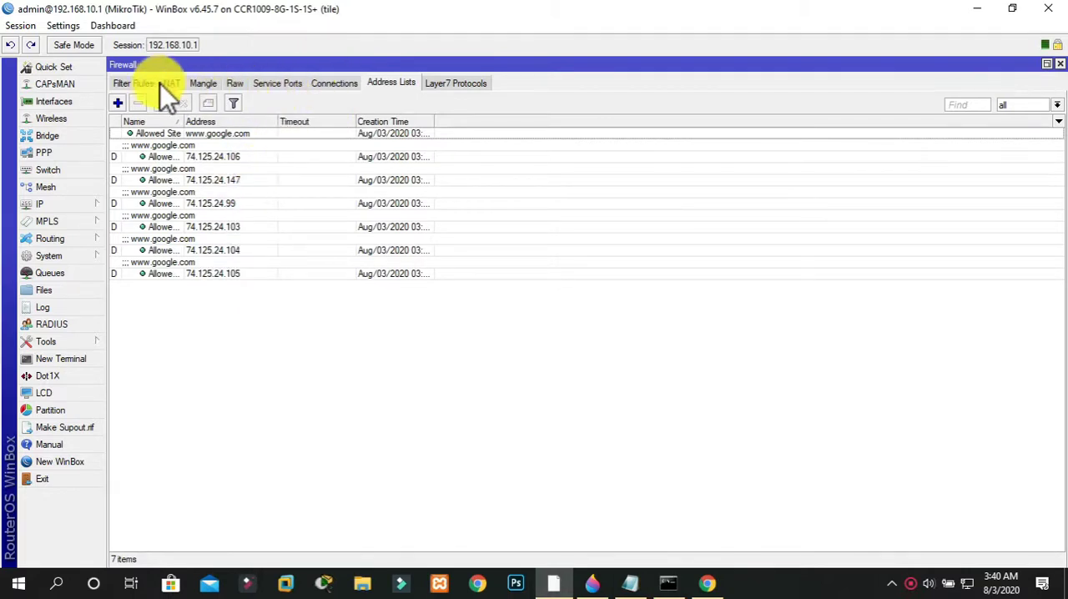
click(119, 104)
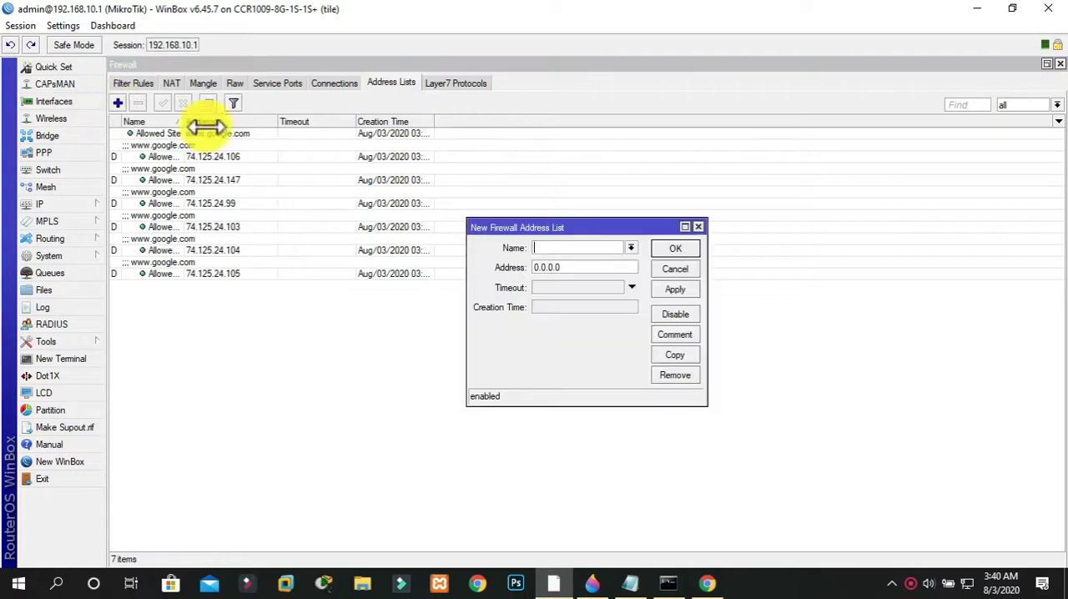
drag(565, 266, 512, 270)
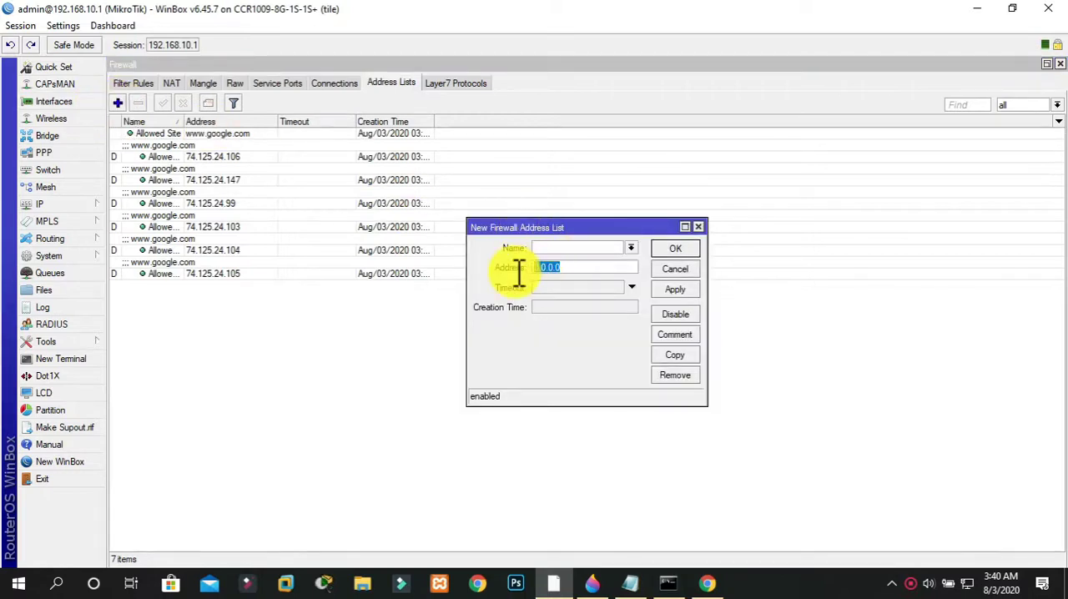
click(632, 247)
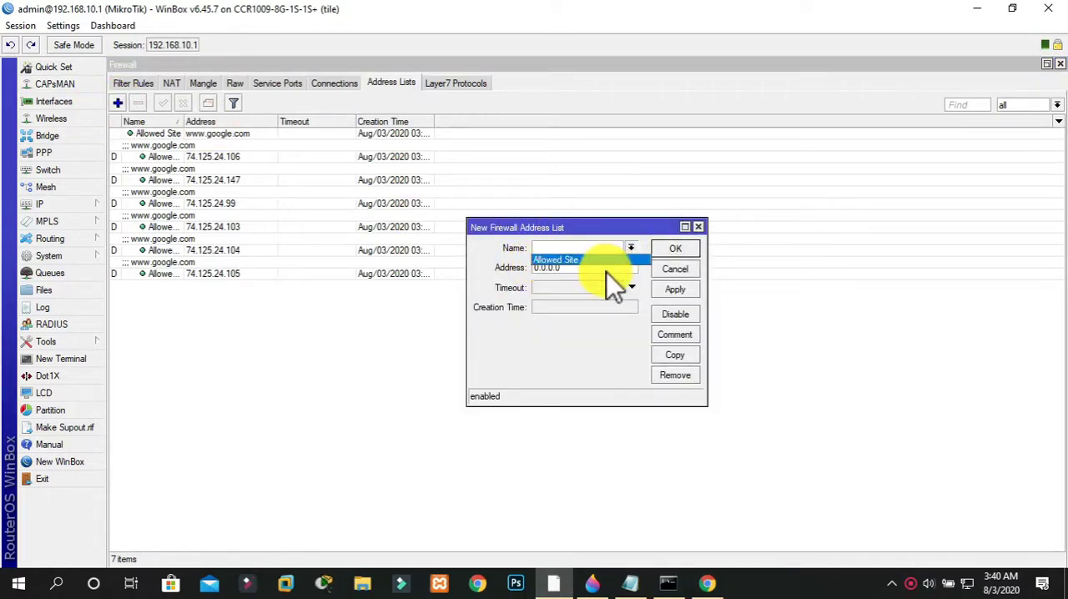
click(602, 262)
drag(555, 267, 527, 267)
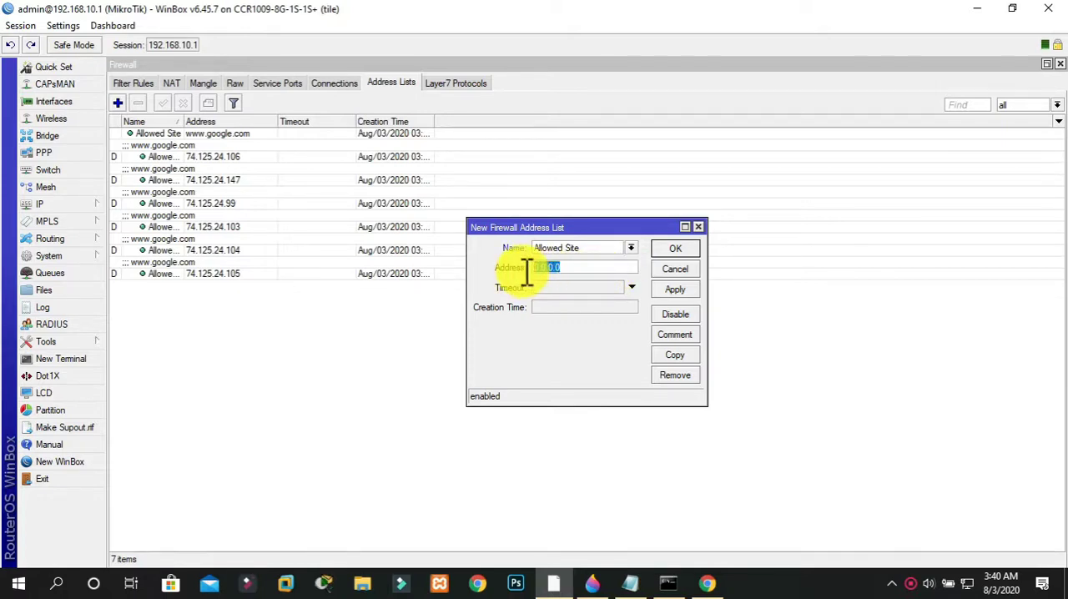
text(w)
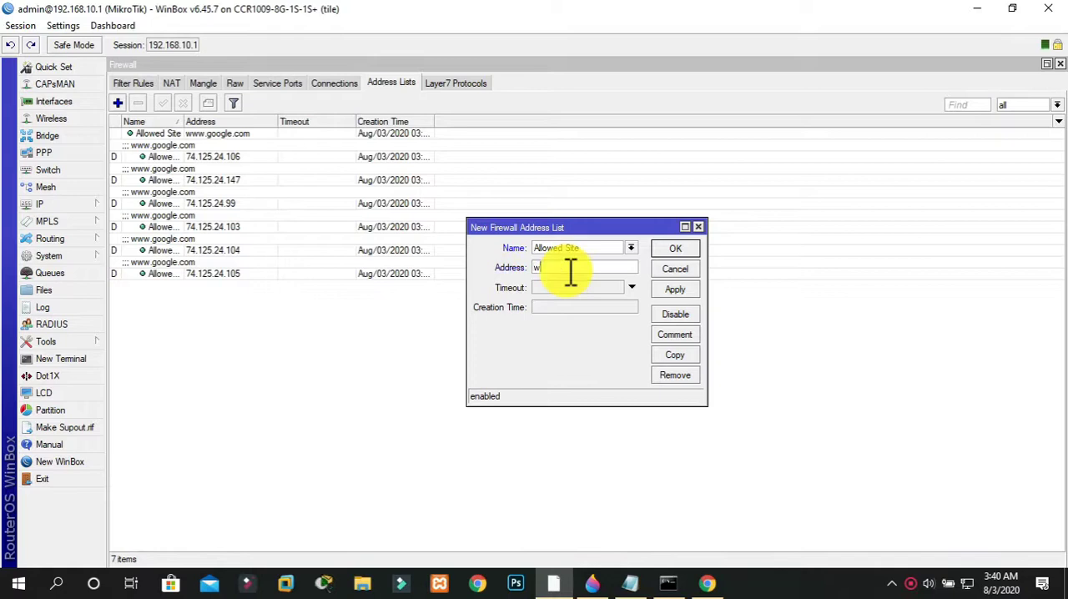
text(ww.face)
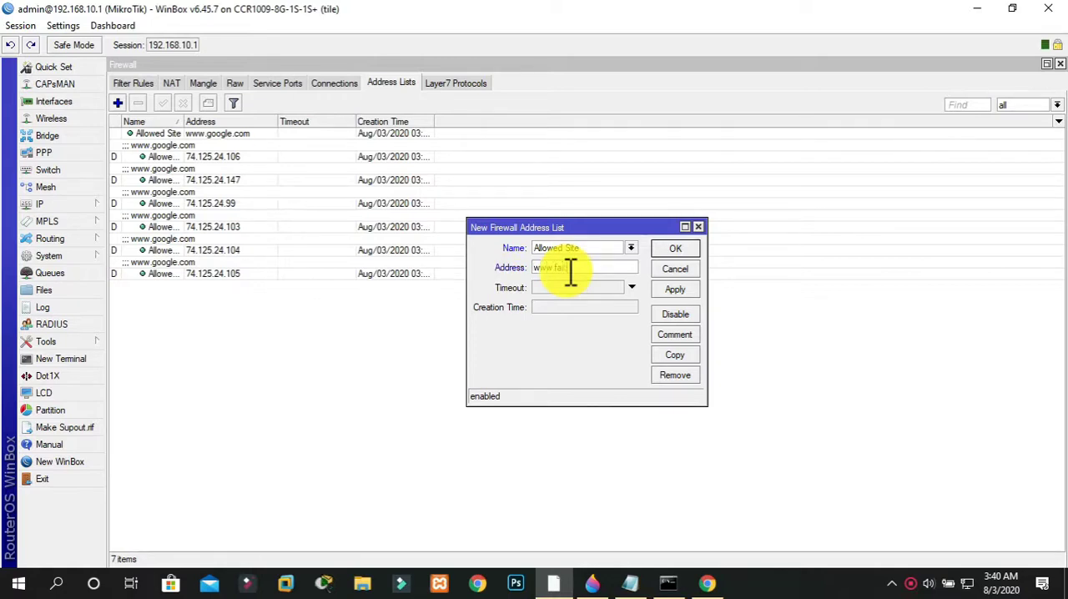
text(book.com)
click(678, 291)
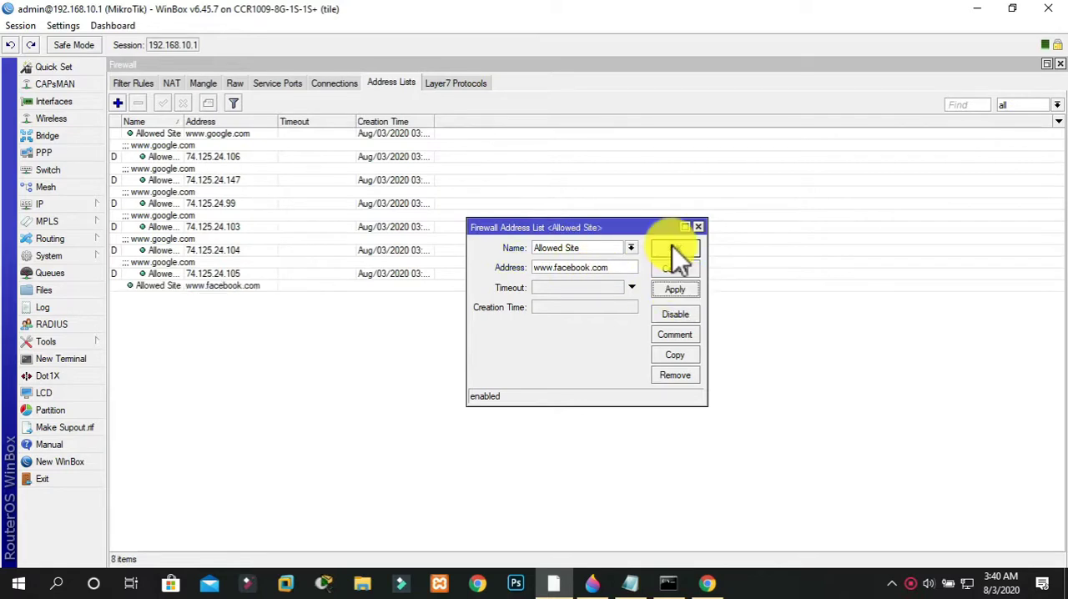
click(673, 248)
Switch to Chrome and reload facebook.com in its tab to test access again
click(706, 583)
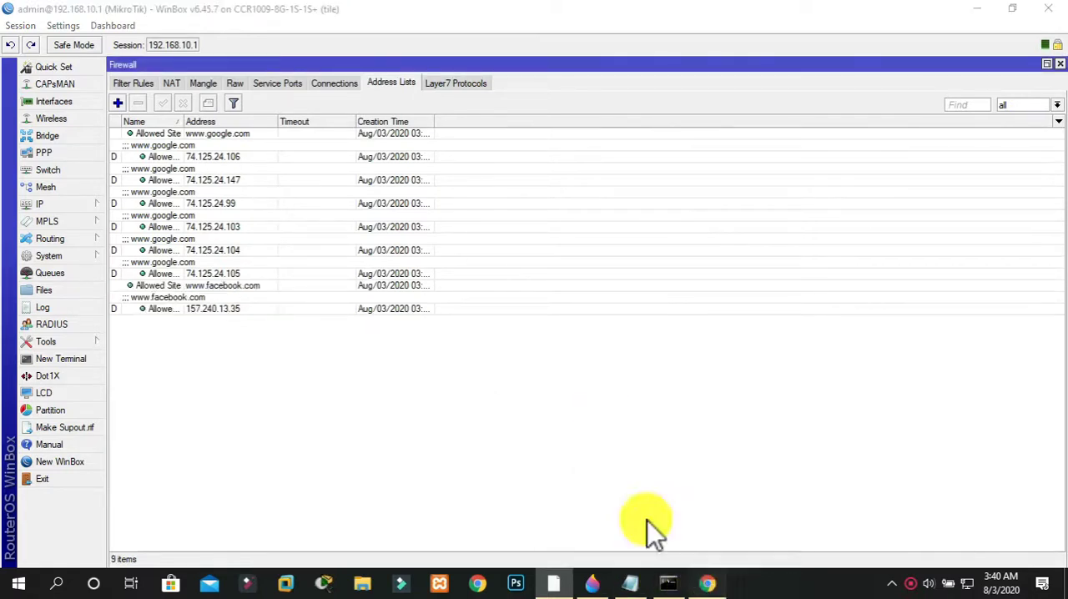
click(473, 16)
click(458, 38)
key(Return)
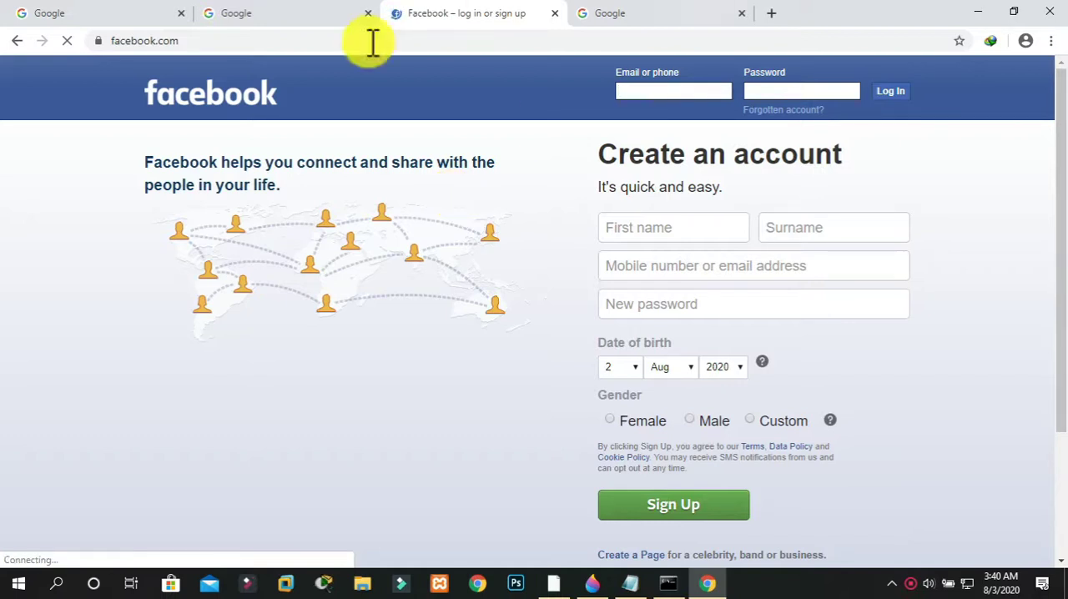
Close the two older Google tabs and the Facebook tab, keeping only the newest Google tab
click(182, 13)
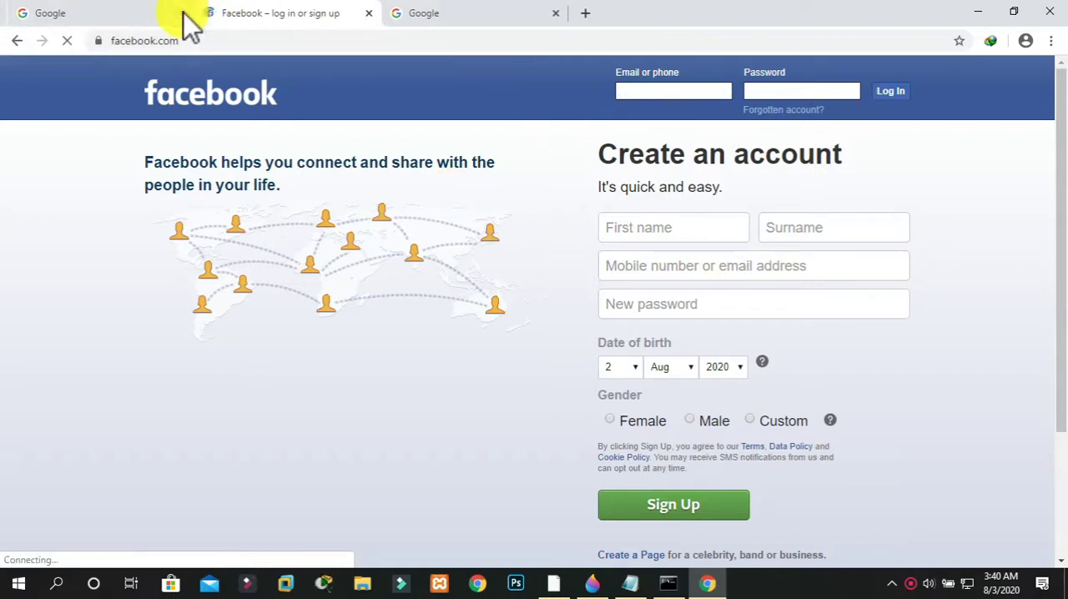
click(182, 13)
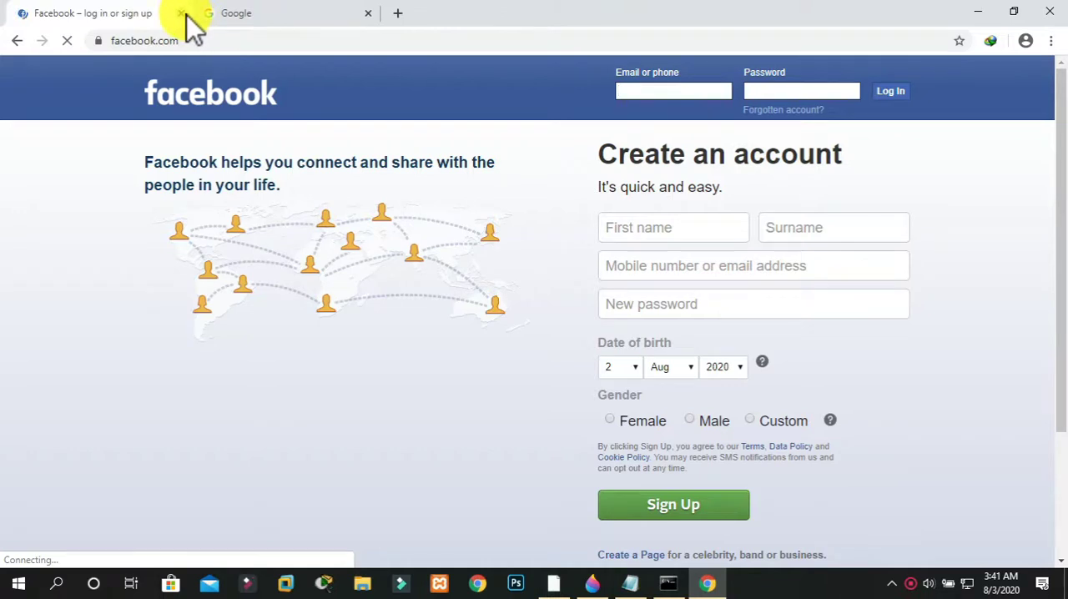
click(182, 13)
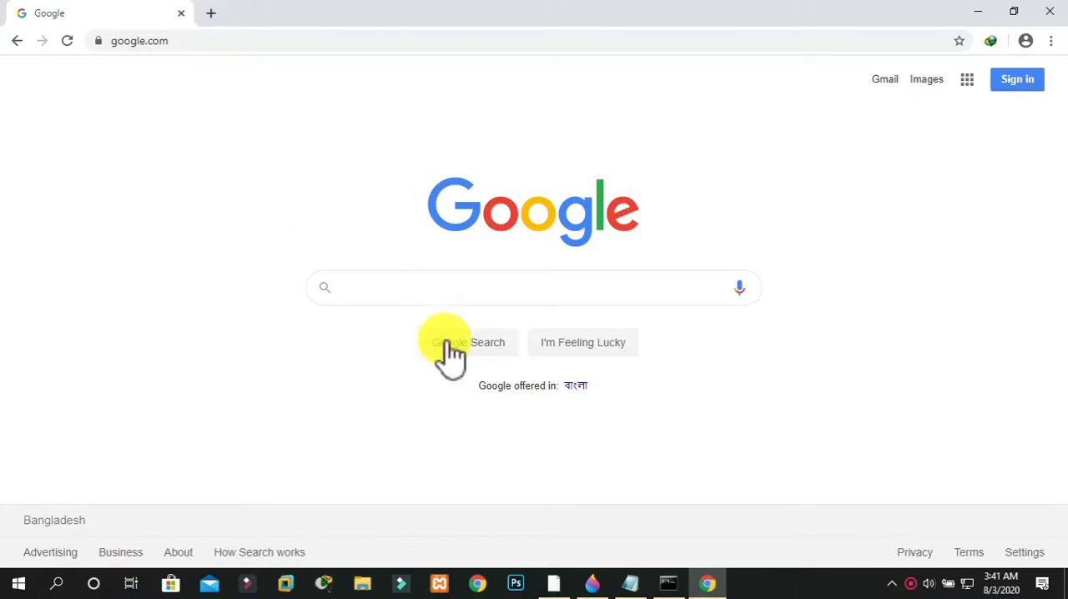
click(553, 583)
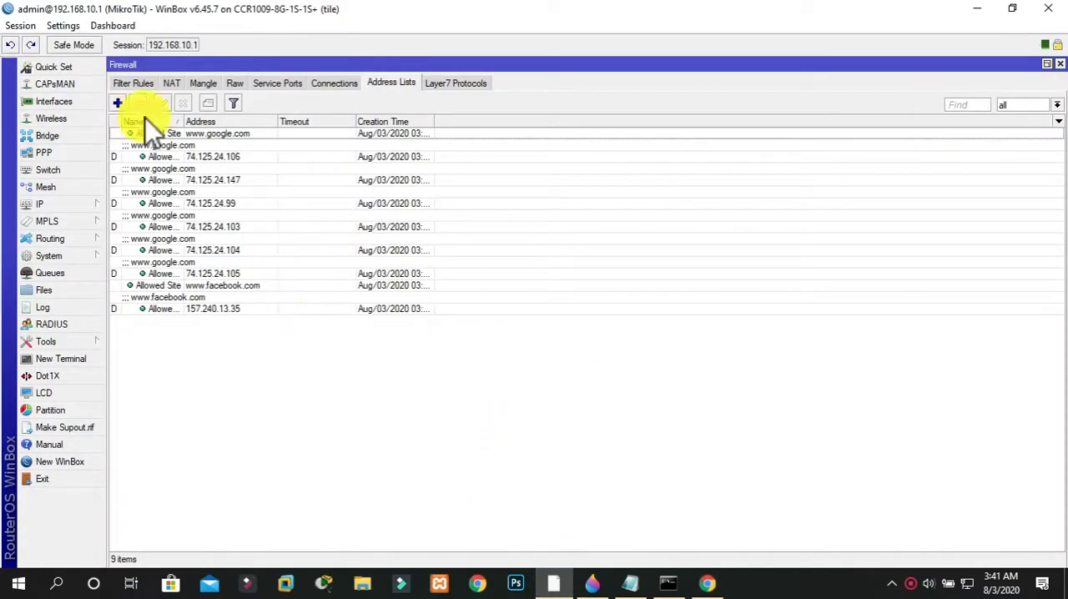
click(125, 83)
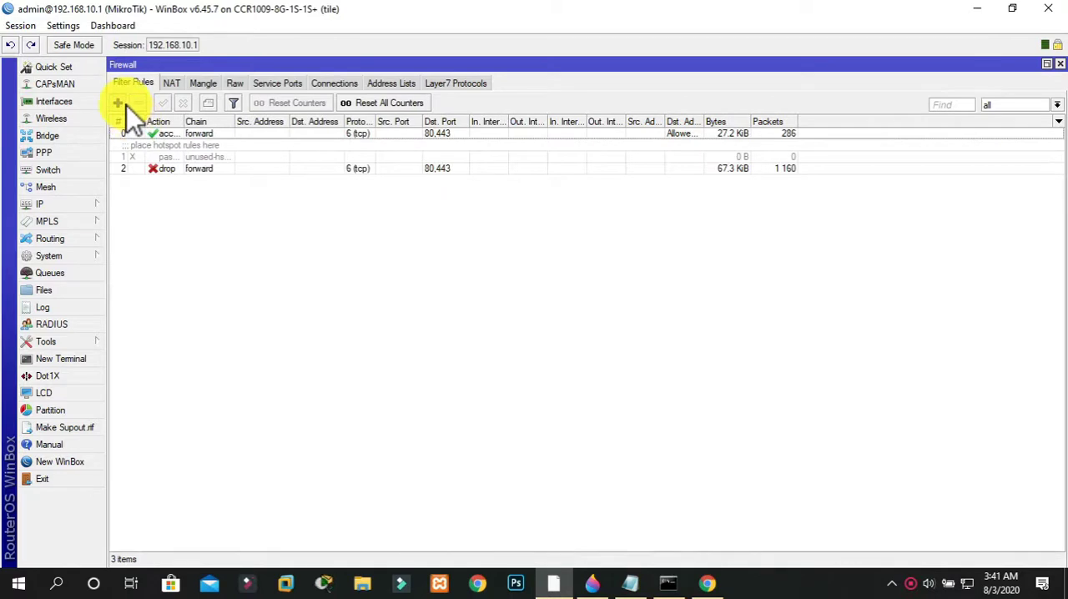
click(121, 103)
click(476, 87)
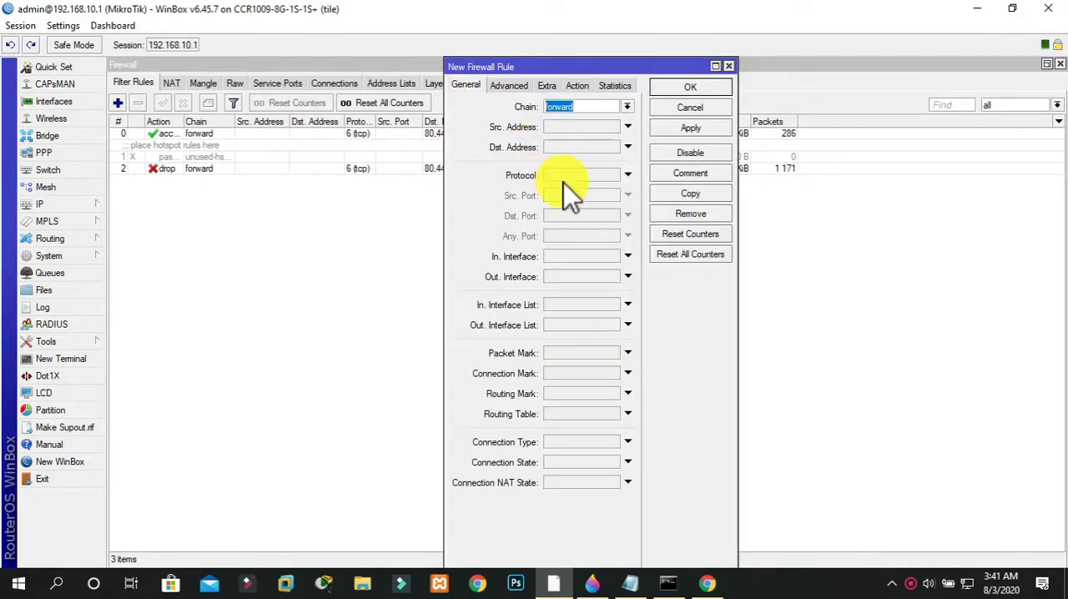
click(564, 180)
click(613, 178)
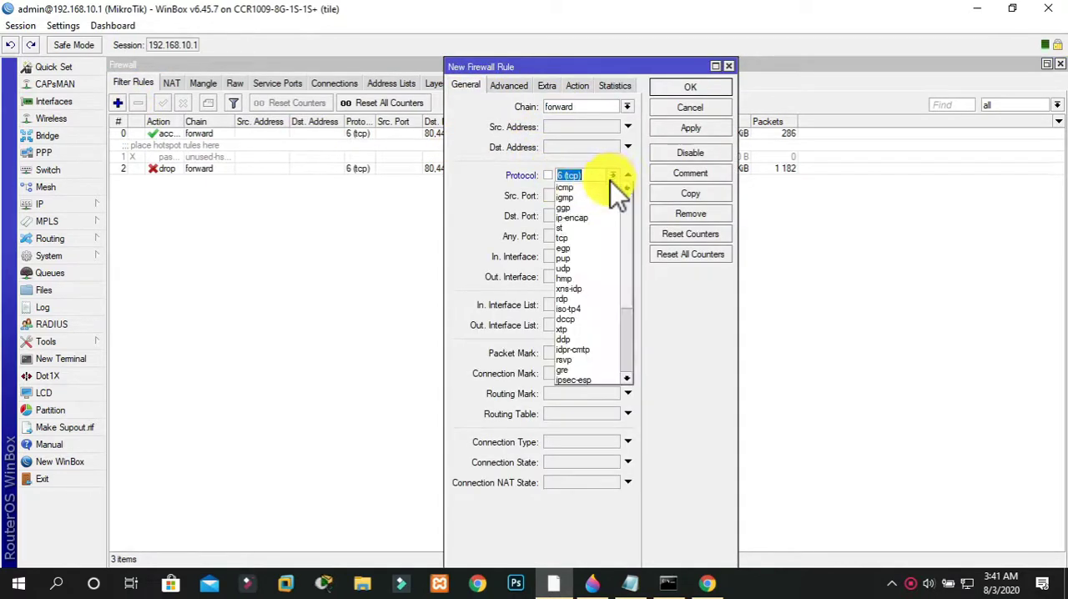
click(563, 229)
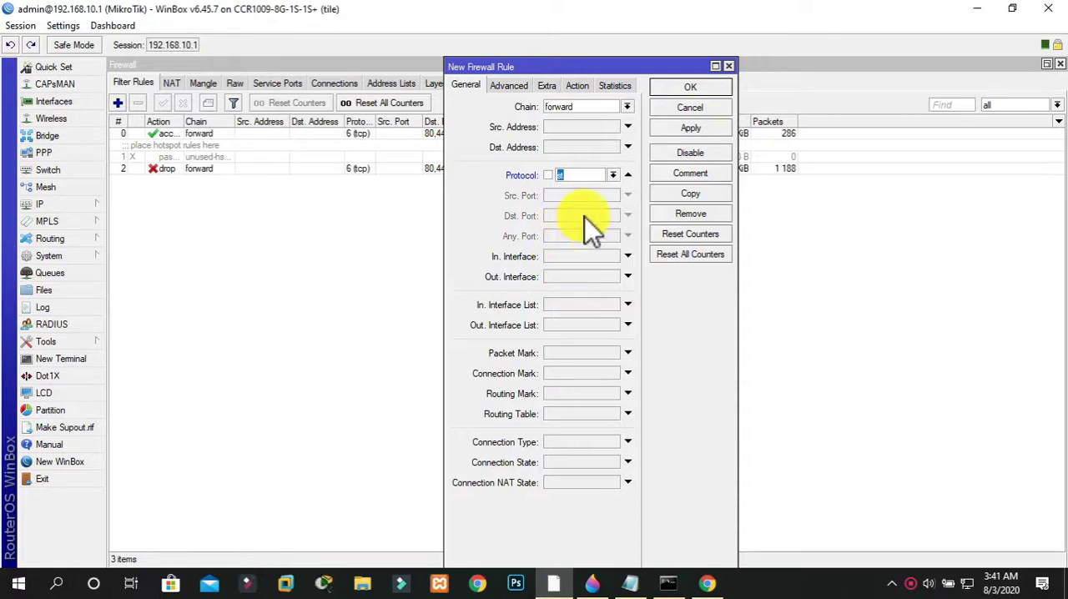
click(613, 177)
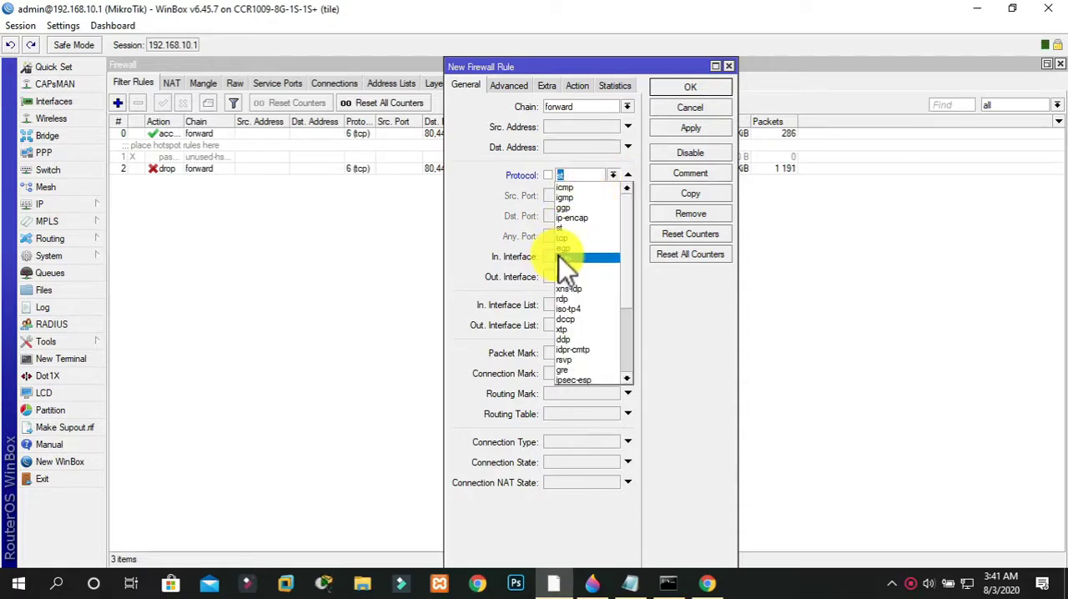
click(571, 239)
click(557, 219)
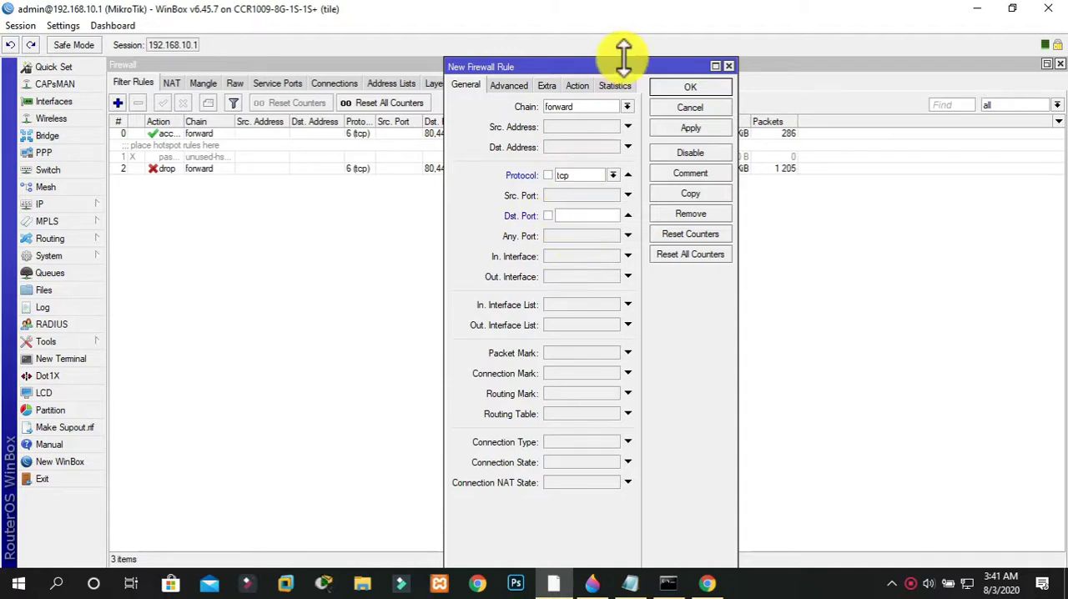
click(574, 89)
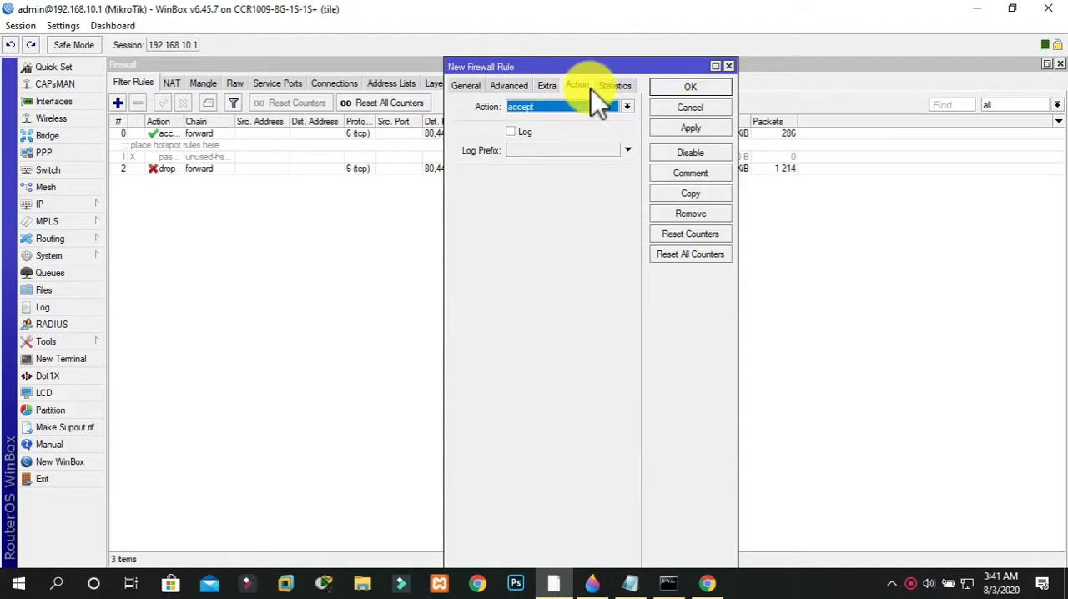
click(727, 67)
Begin a Layer7 protocol named Gmail.block and start entering its regular expression
click(397, 86)
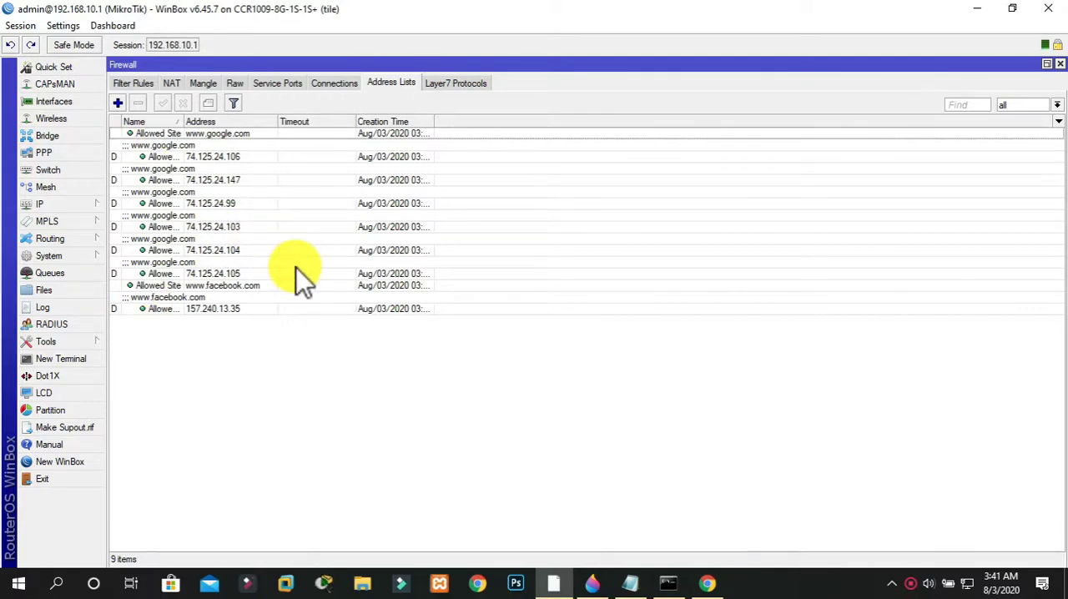
click(136, 88)
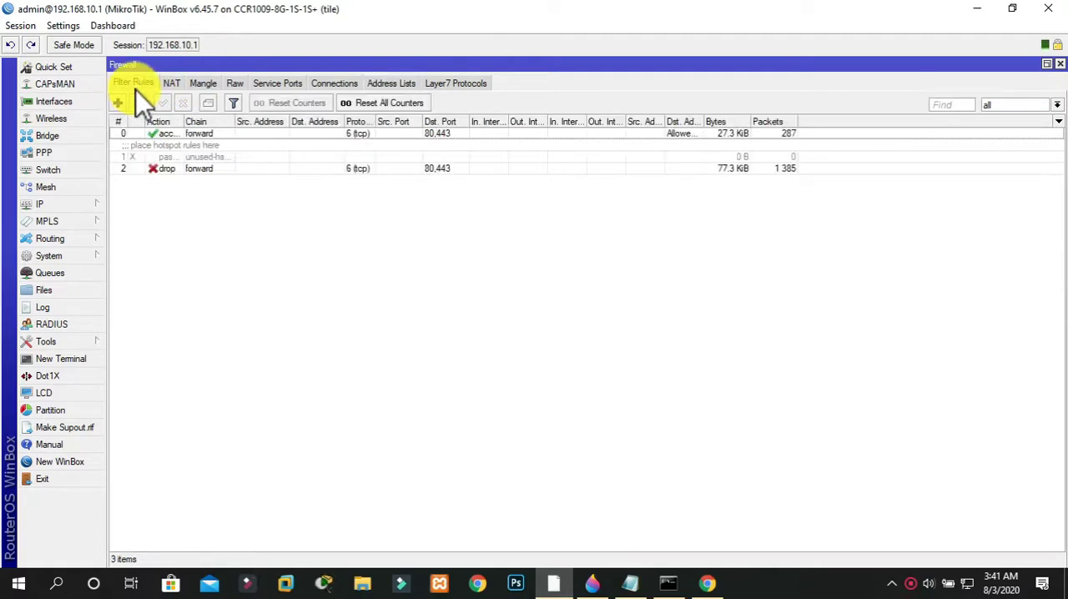
click(463, 86)
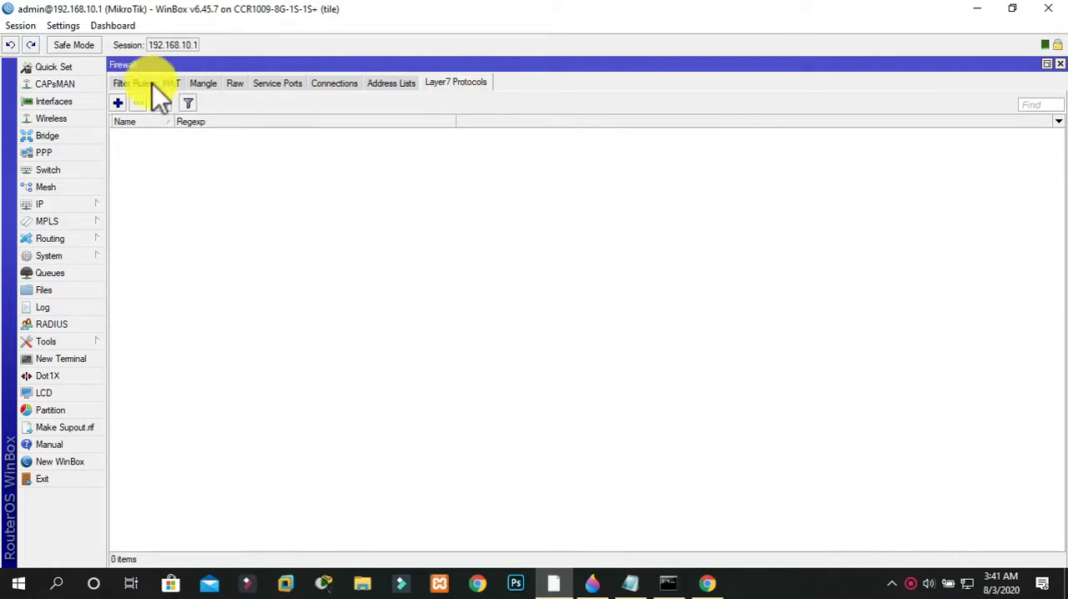
click(119, 101)
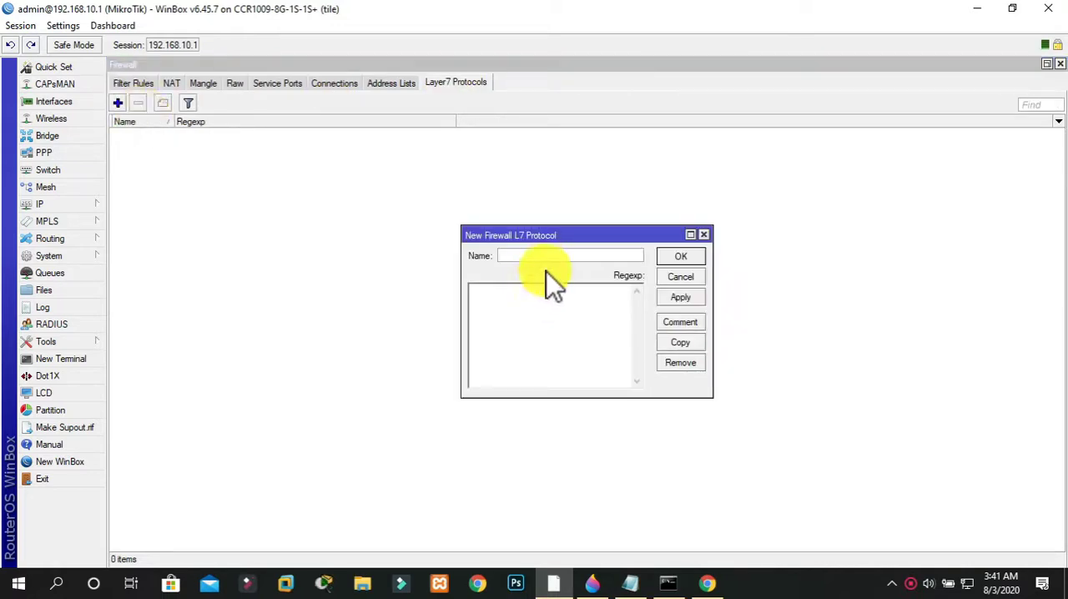
text(www)
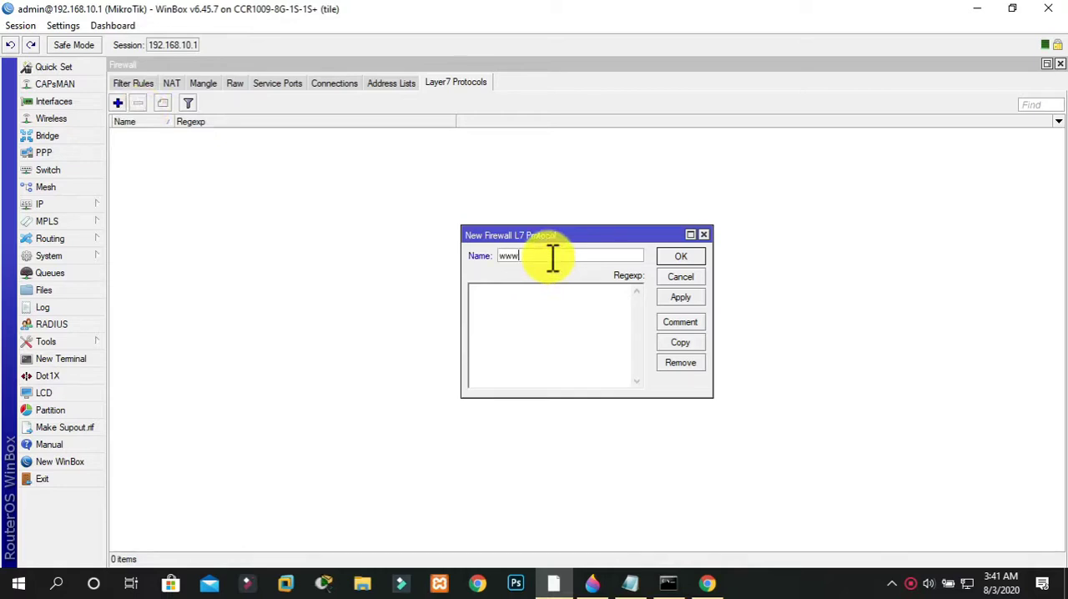
text(.face)
key(BackSpace)
key(BackSpace)
key(BackSpace)
key(BackSpace)
key(BackSpace)
key(BackSpace)
key(BackSpace)
key(BackSpace)
text(Face)
key(BackSpace)
key(BackSpace)
key(BackSpace)
key(BackSpace)
text(Gmail.cblock)
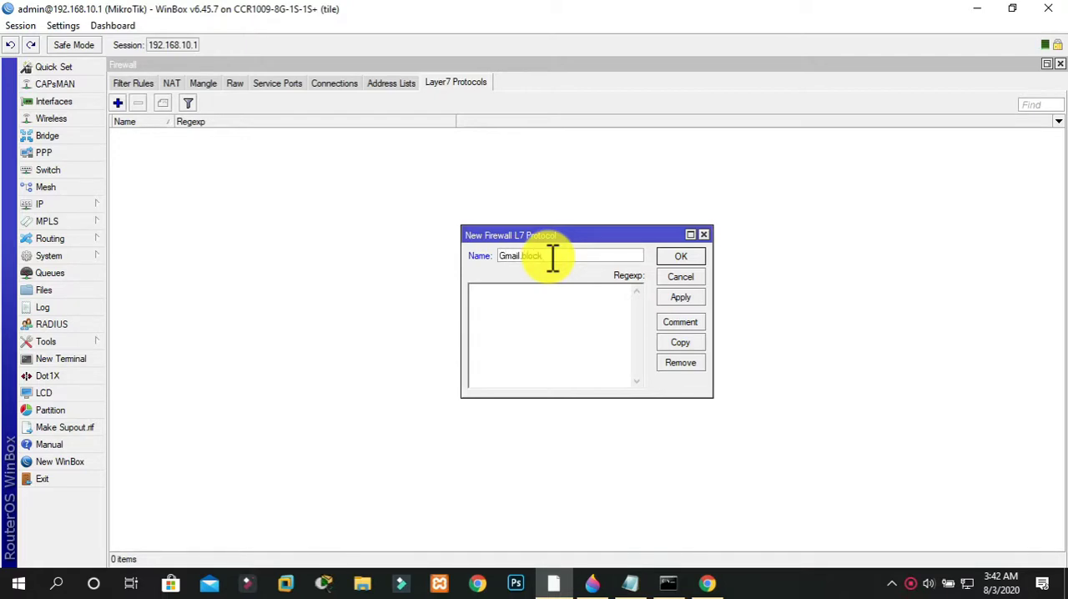
click(601, 301)
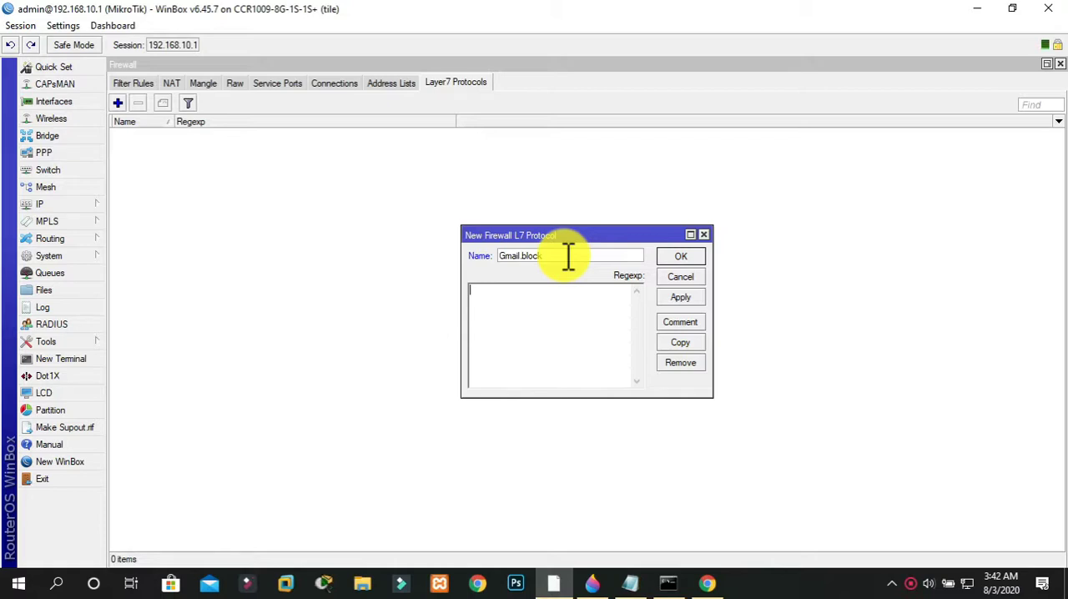
text(^)
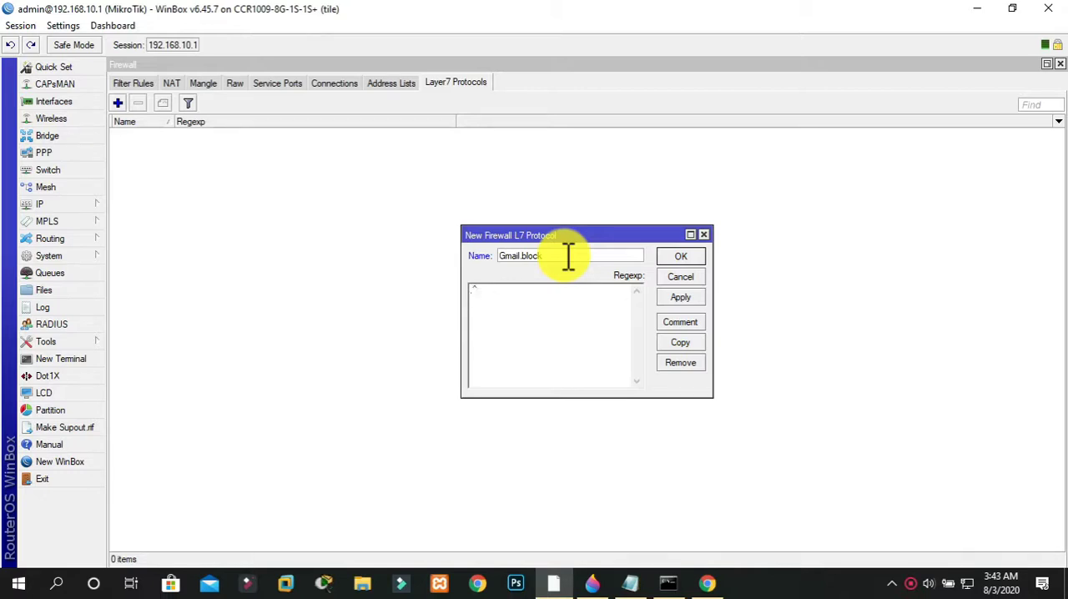
Switch to Chrome and load facebook.com in the Google tab to test access
click(707, 583)
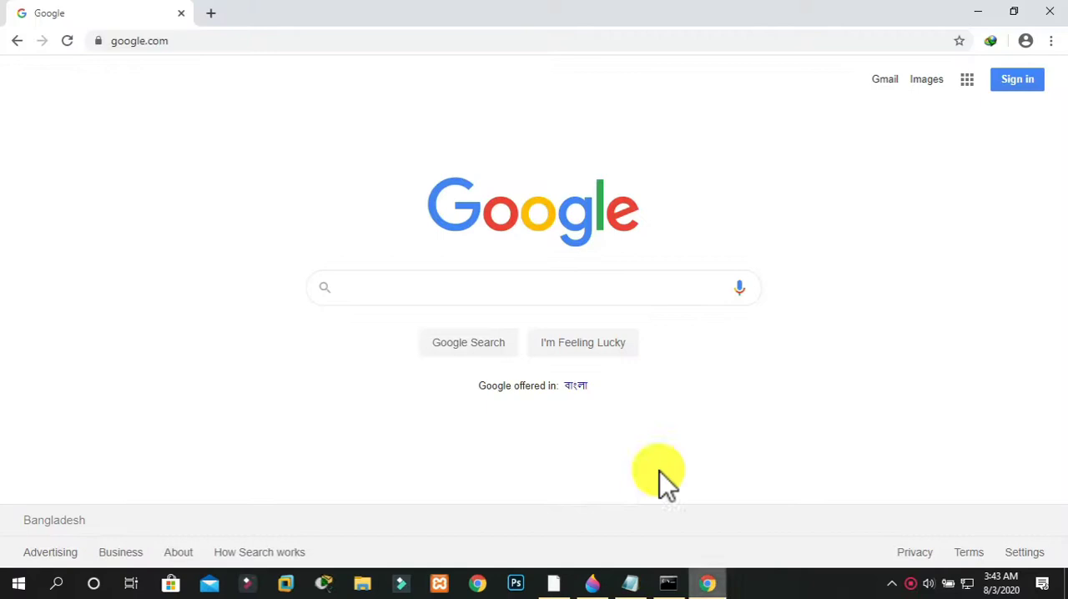
click(404, 40)
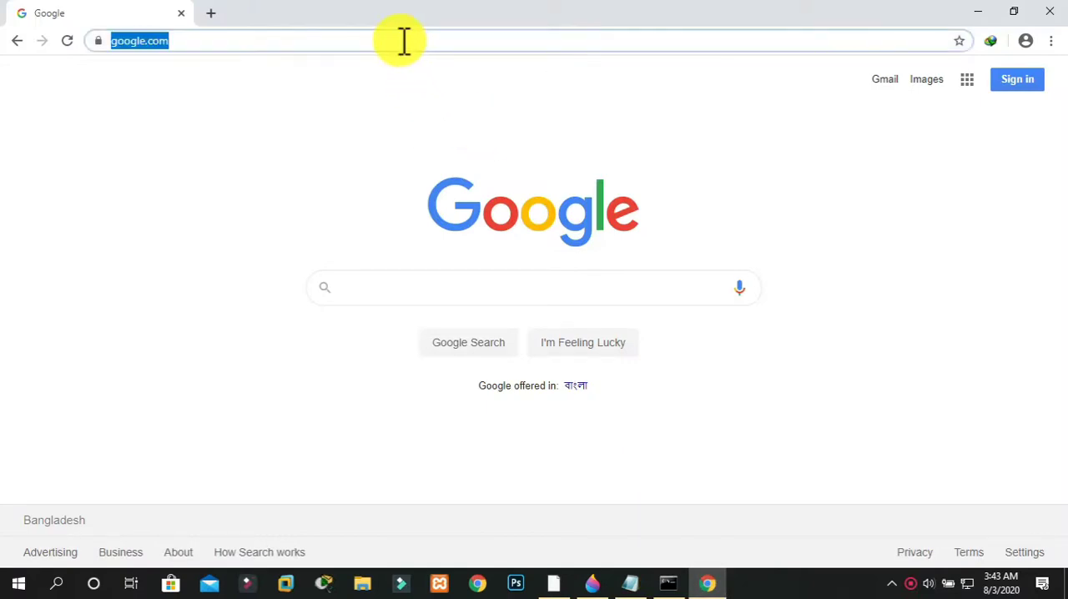
text(m)
key(BackSpace)
key(BackSpace)
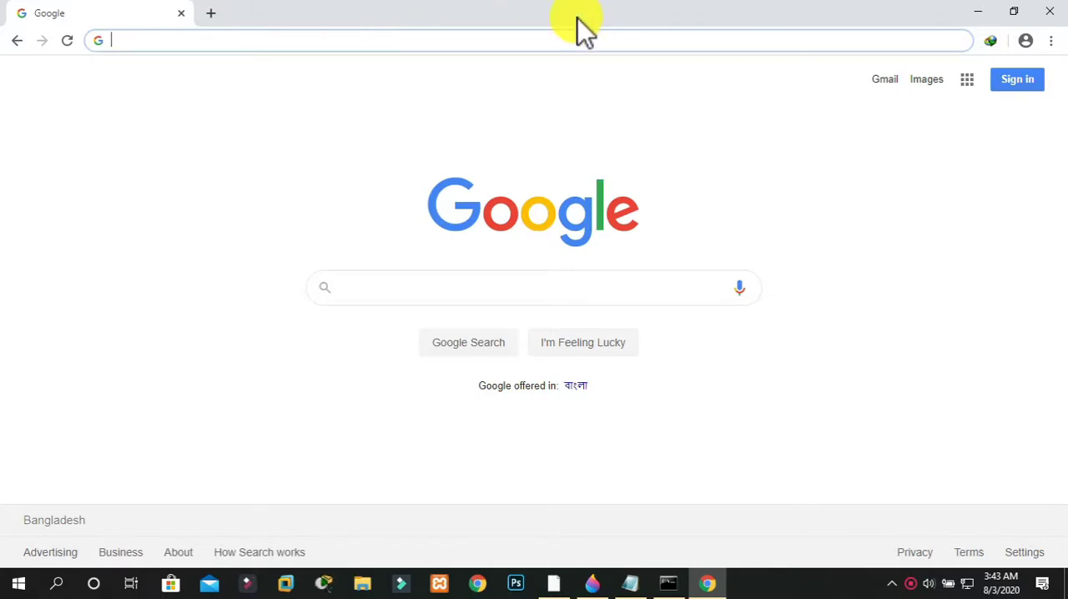
text(facebook.com)
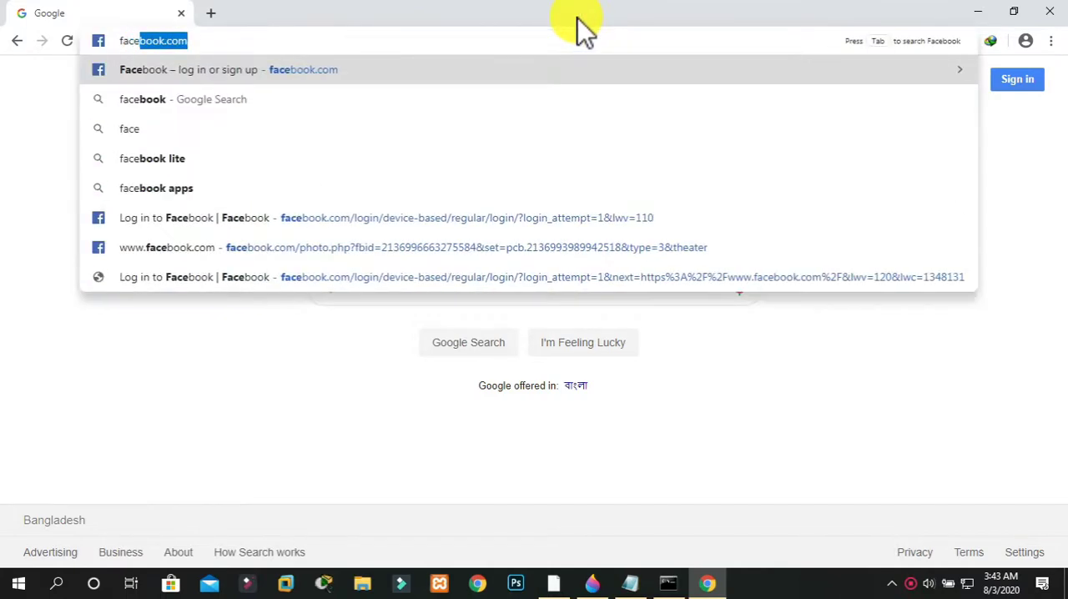
key(Return)
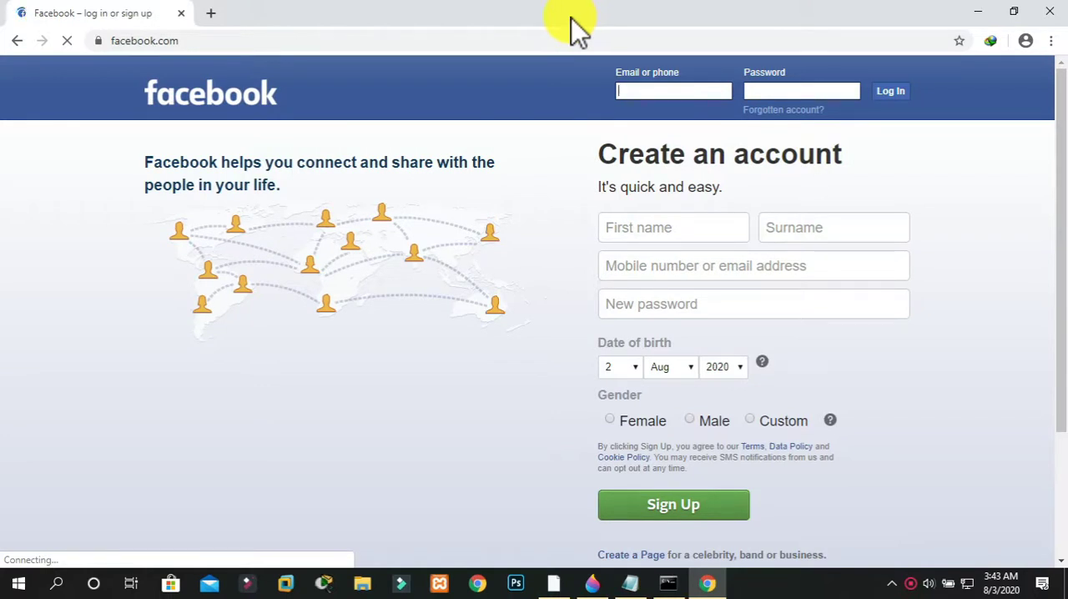
Try youtube.com in a new tab to test whether it is blocked, and close that tab
key(ctrl+t)
text(youtube)
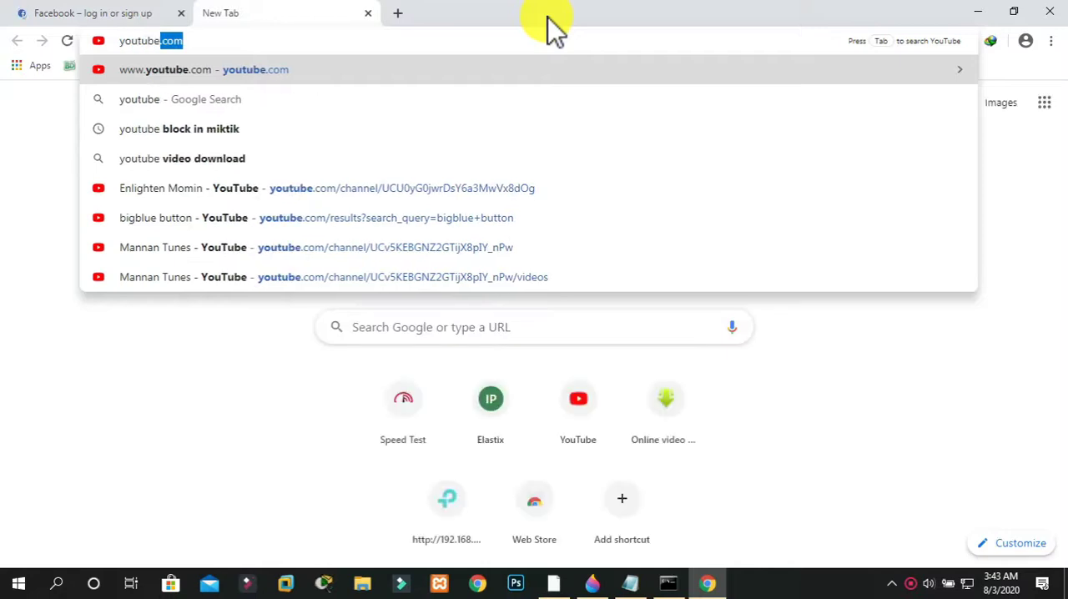
key(Return)
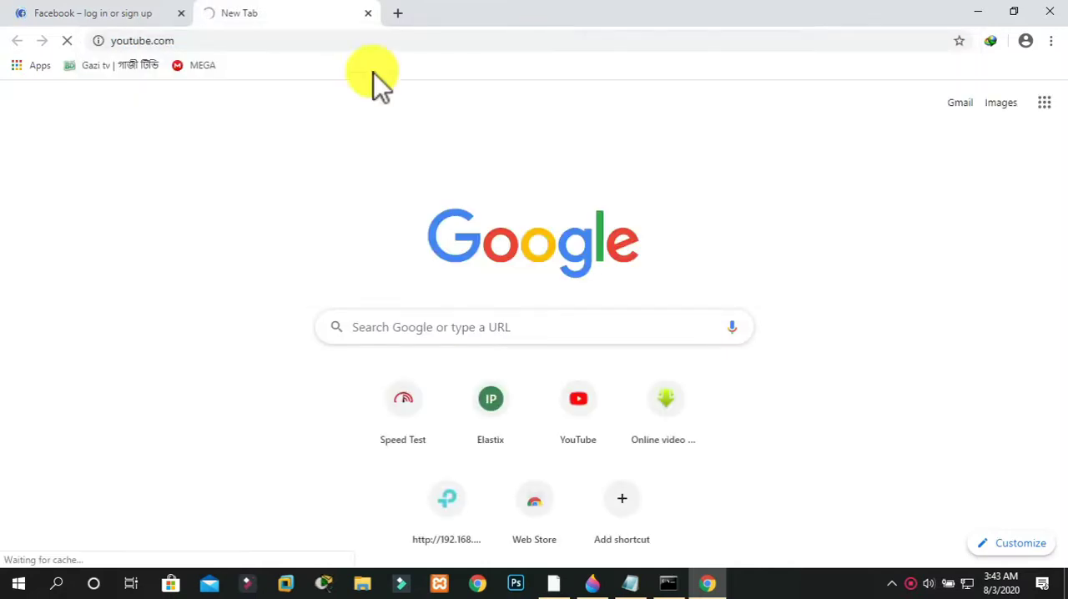
click(368, 14)
double_click(227, 23)
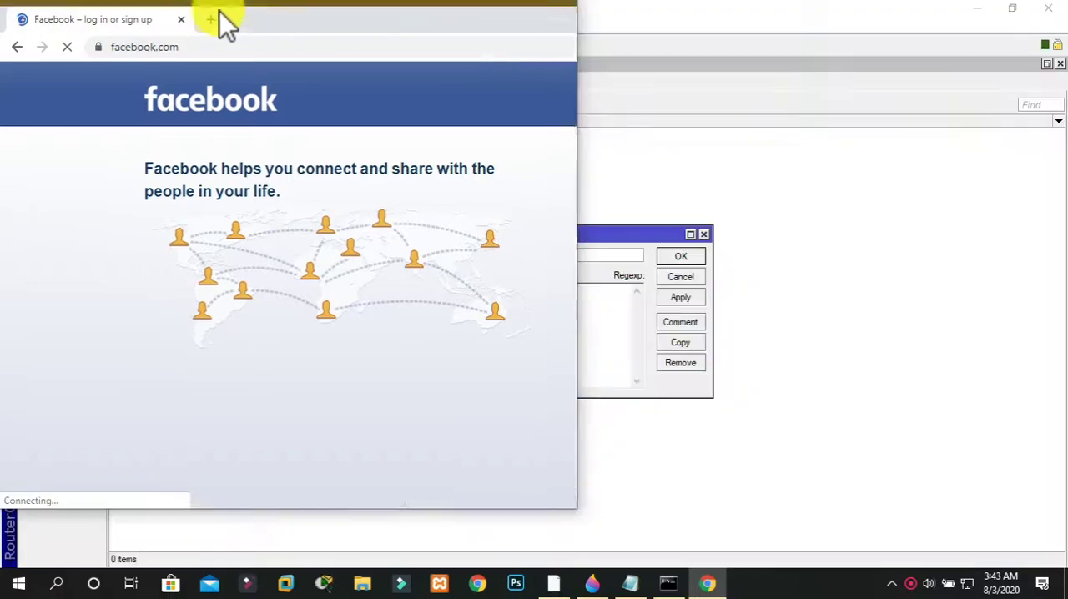
double_click(442, 18)
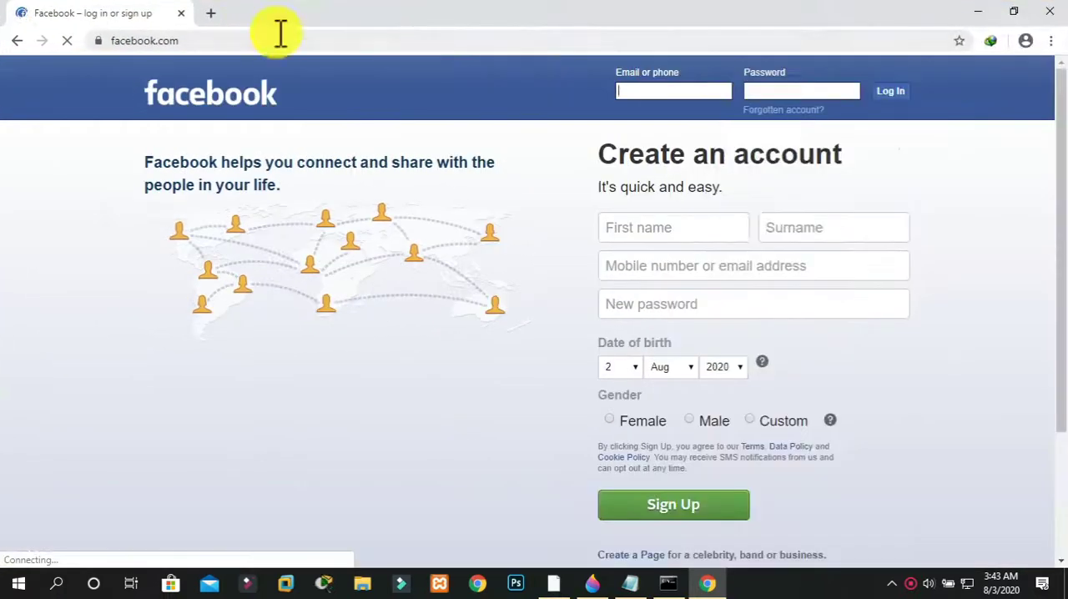
Search Google for "gogole" in a new tab to test access, and close Chrome to return to WinBox
click(213, 16)
text(gogole)
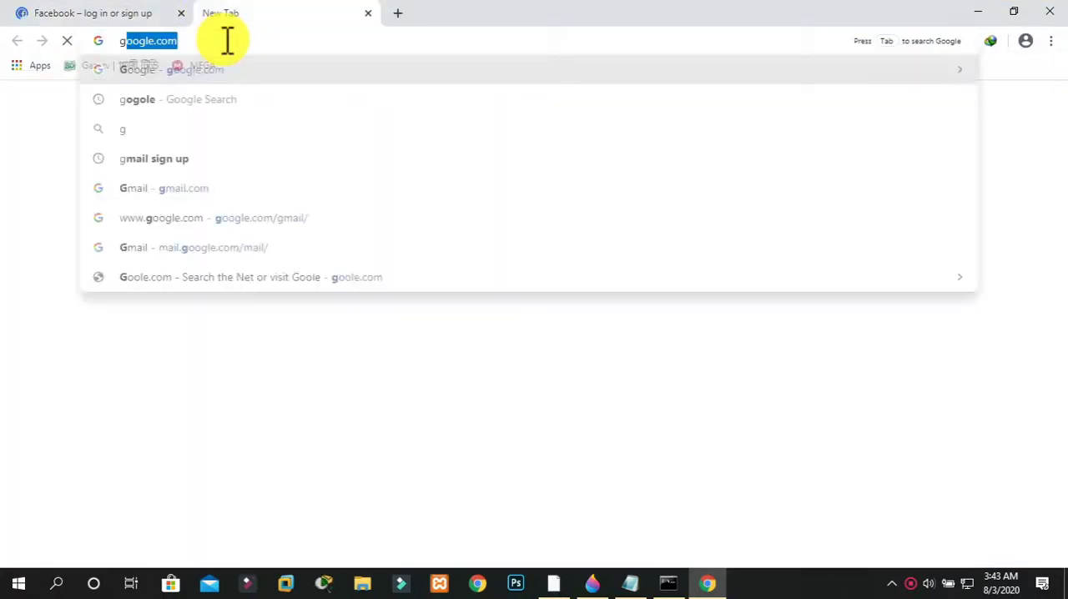
key(Return)
click(108, 19)
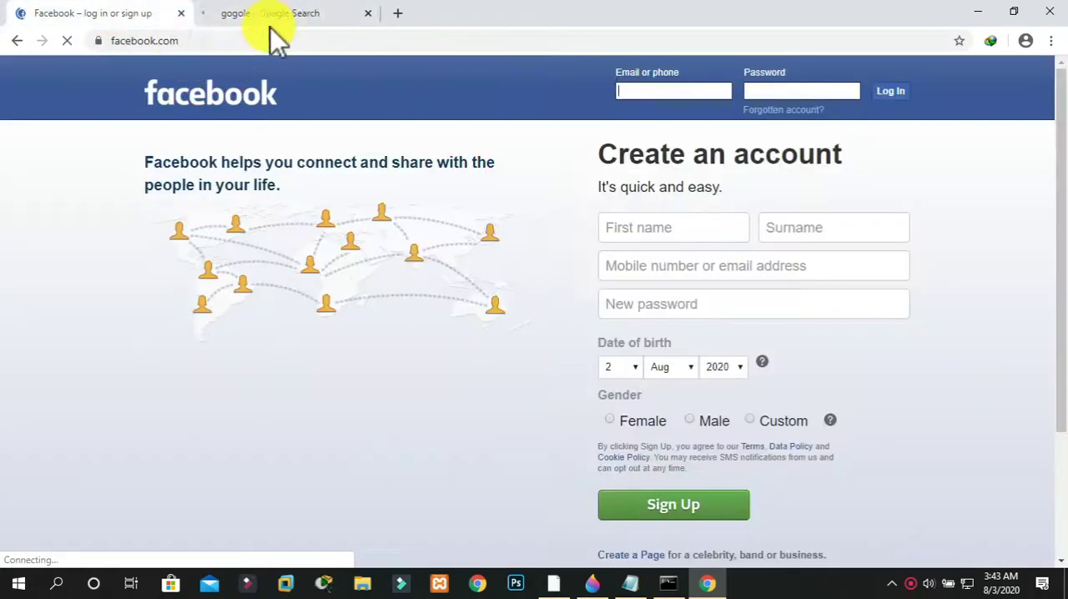
click(321, 15)
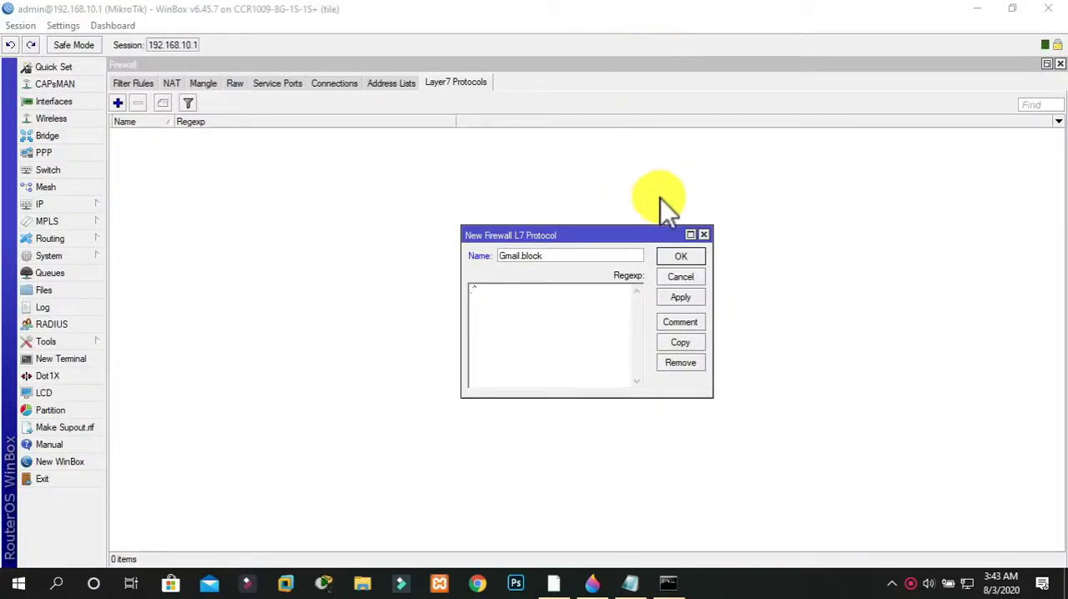
Discard the unfinished Gmail.block protocol and start a new Layer7 protocol named youtube_block
click(703, 235)
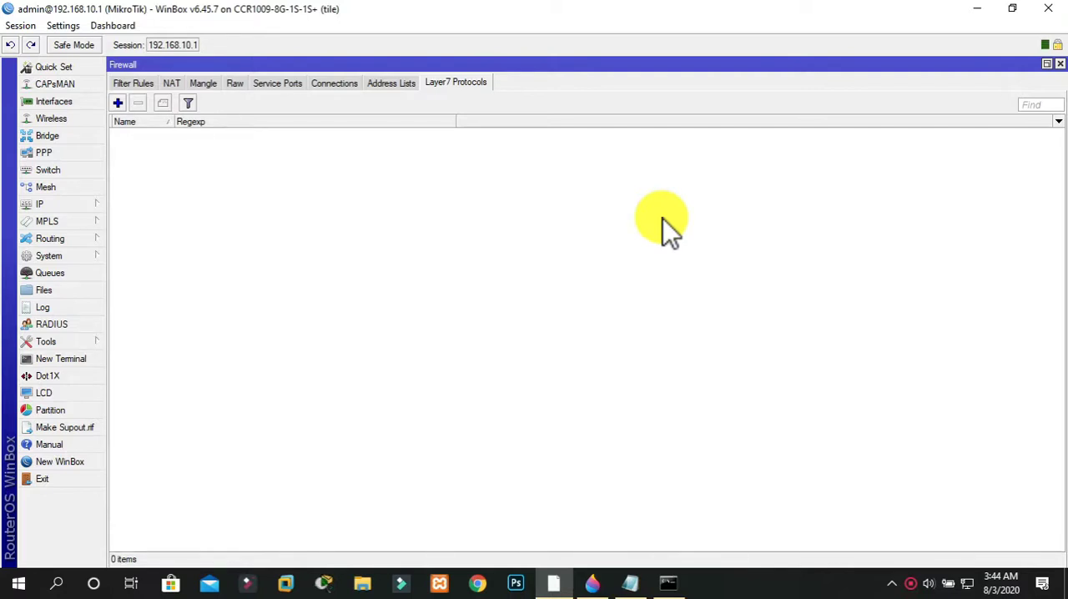
click(143, 84)
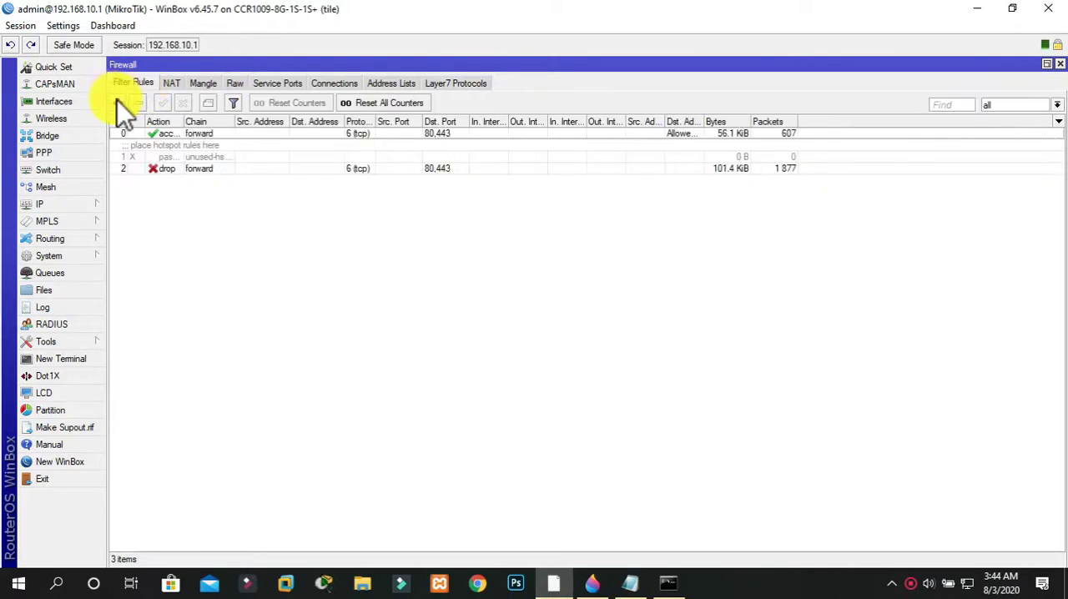
click(456, 82)
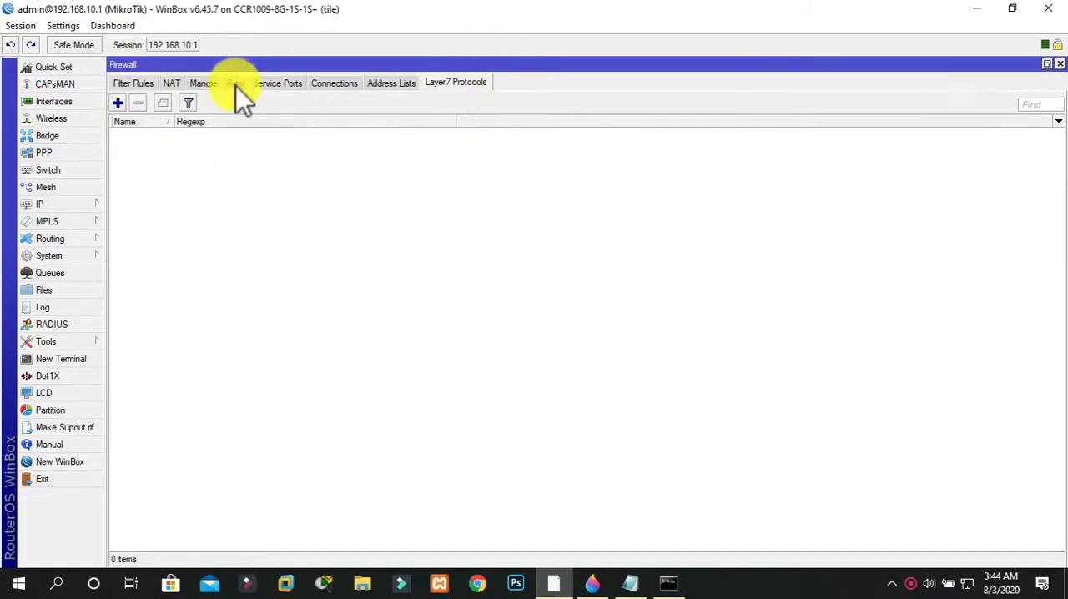
click(117, 103)
text(you)
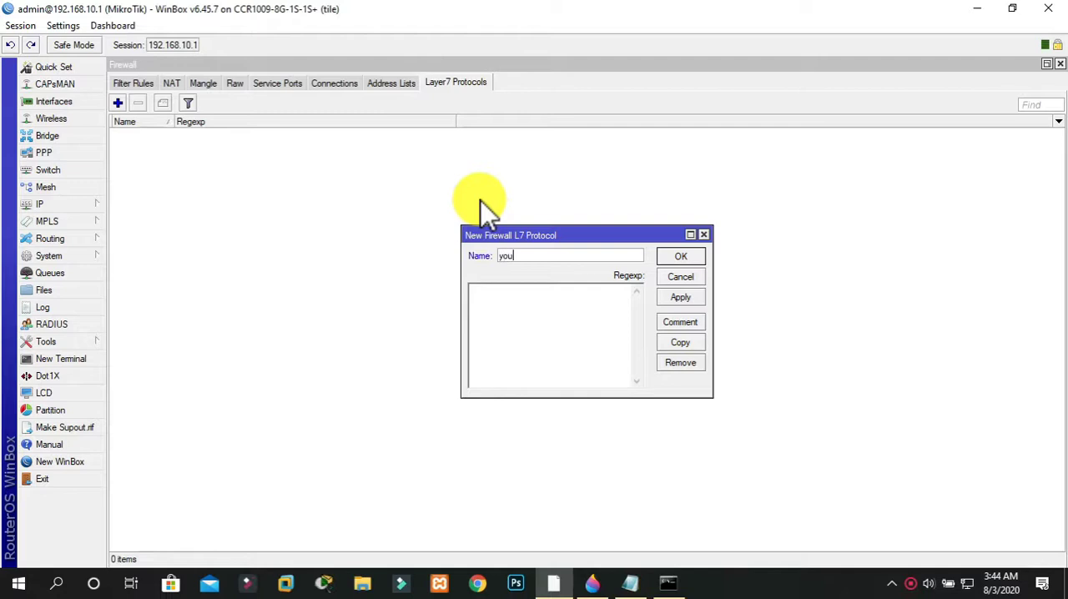
text(tube_block)
Enter ^.+(youtube.com).*$ as the regular expression of the youtube_block Layer7 protocol
click(543, 298)
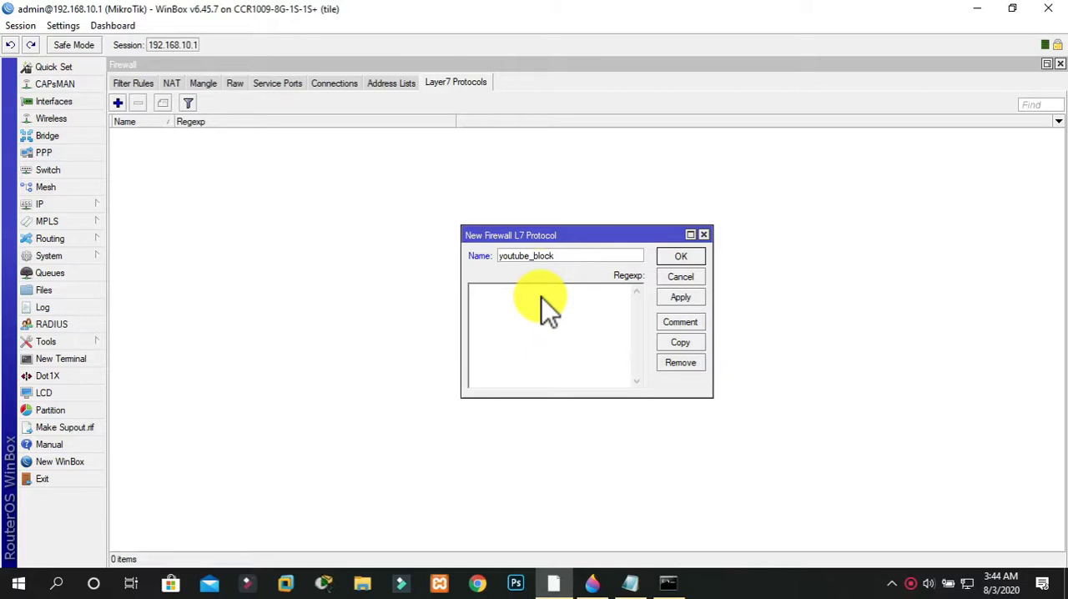
text(^.+(youtube.com)
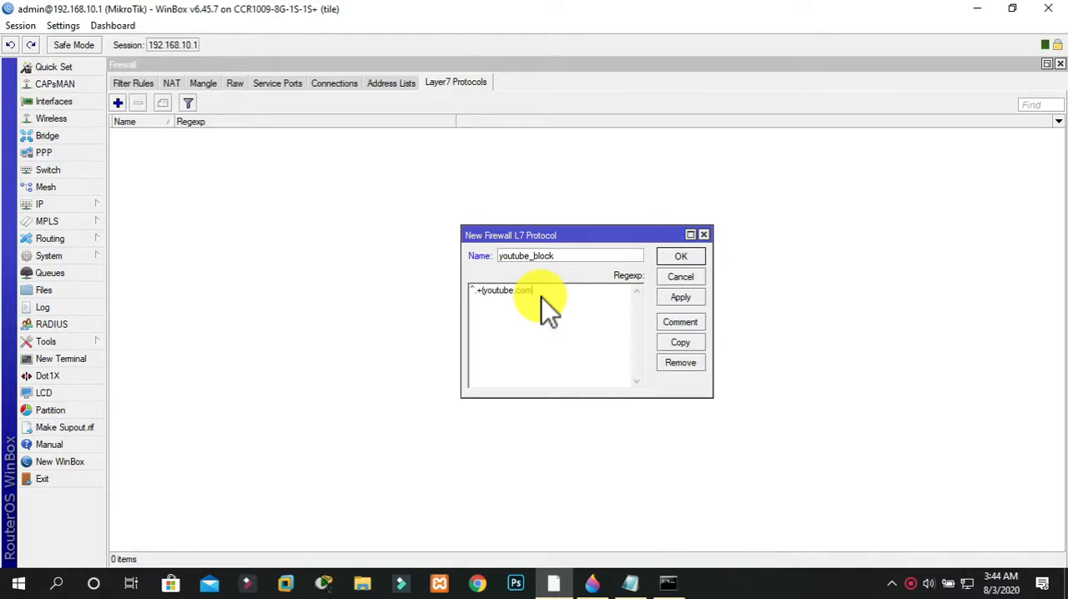
text().*$)
click(692, 326)
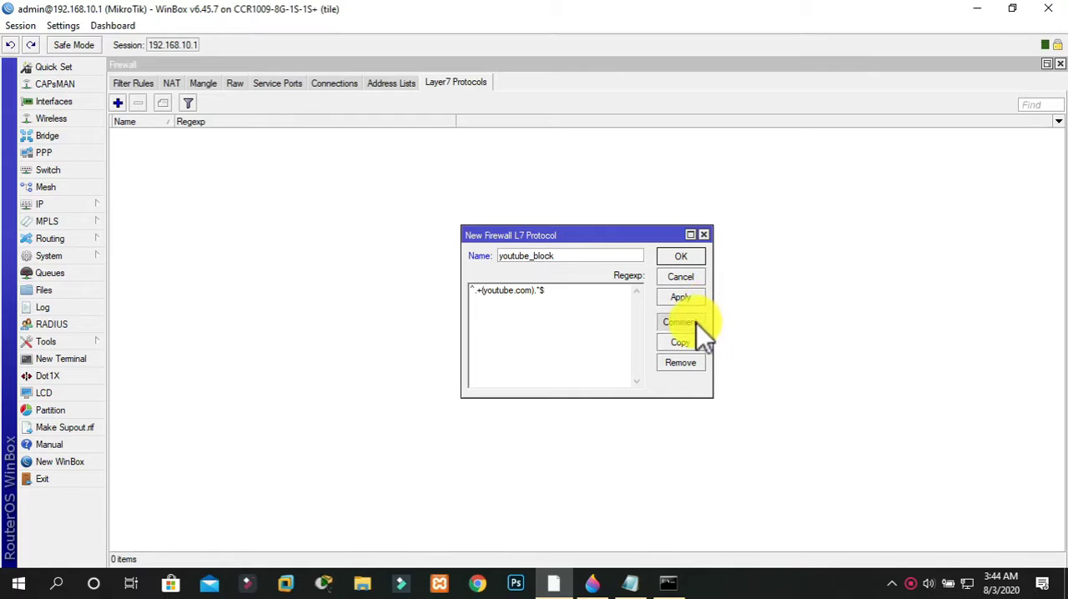
Add the comment "Youtube Block" to the youtube_block Layer7 protocol and save the protocol
text(You)
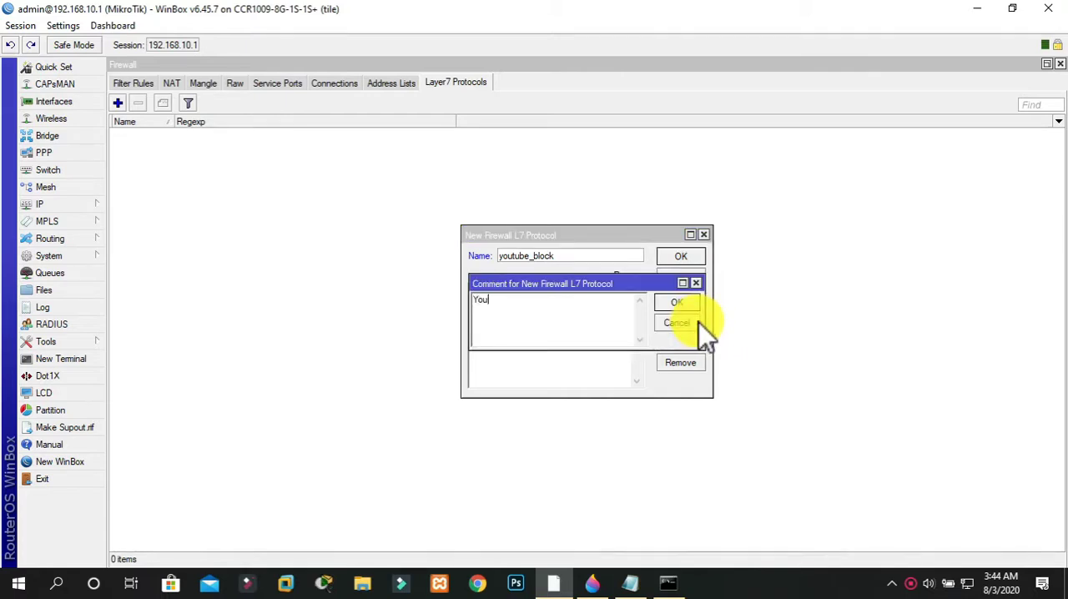
text(tube Block)
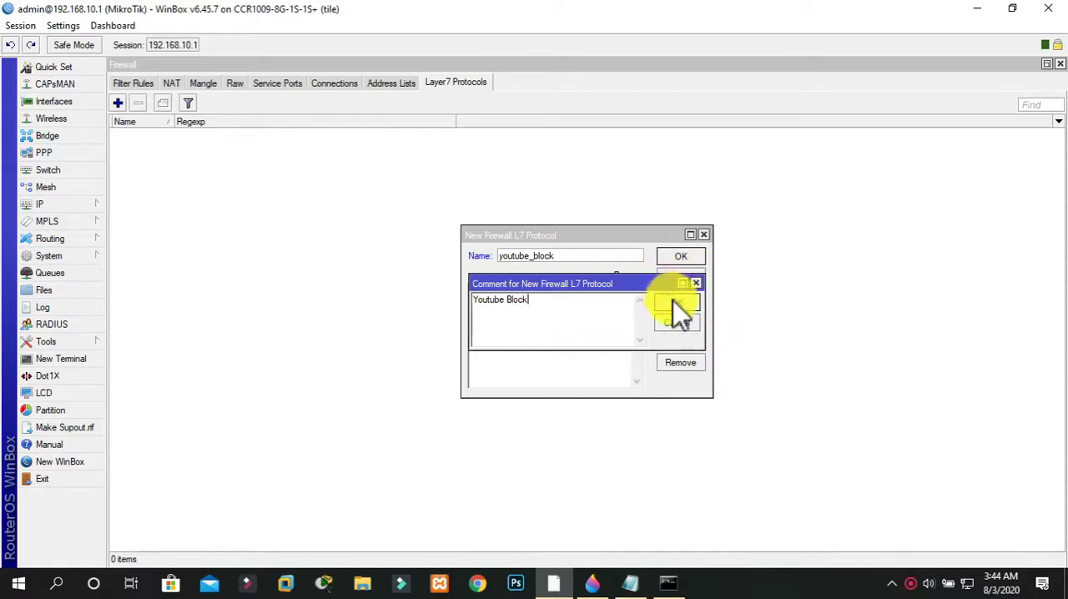
click(673, 302)
click(679, 297)
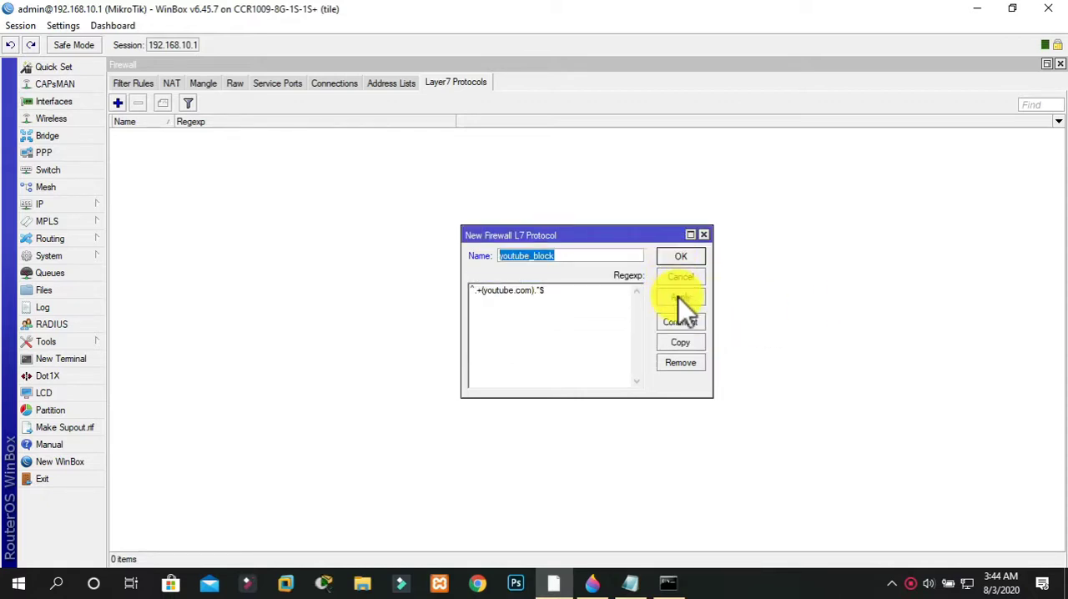
click(673, 261)
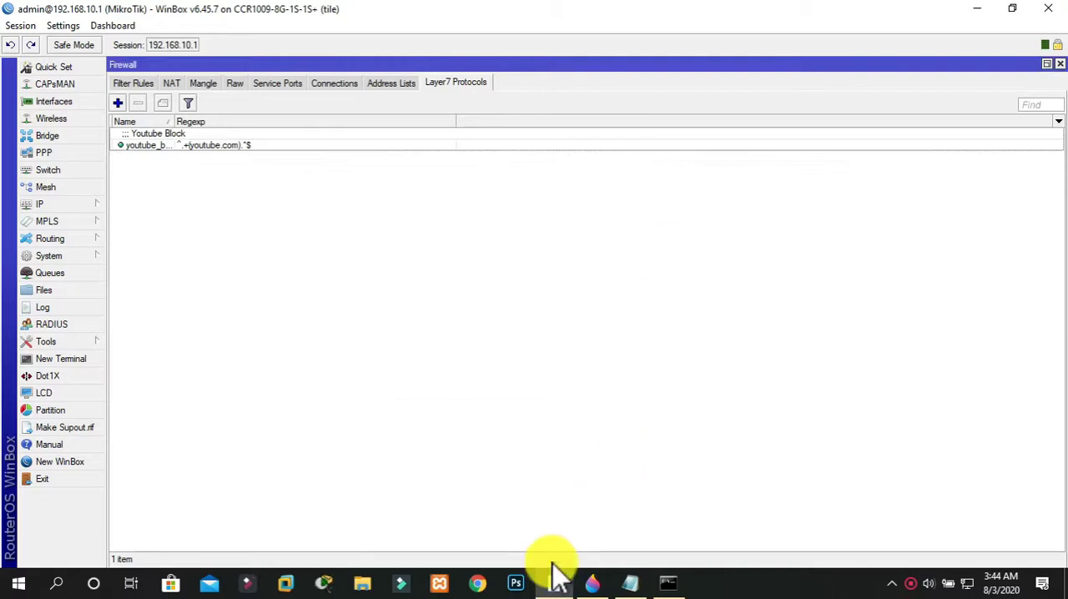
Open youtube.com in Chrome to test whether it is blocked, and close the browser to return to WinBox
click(478, 584)
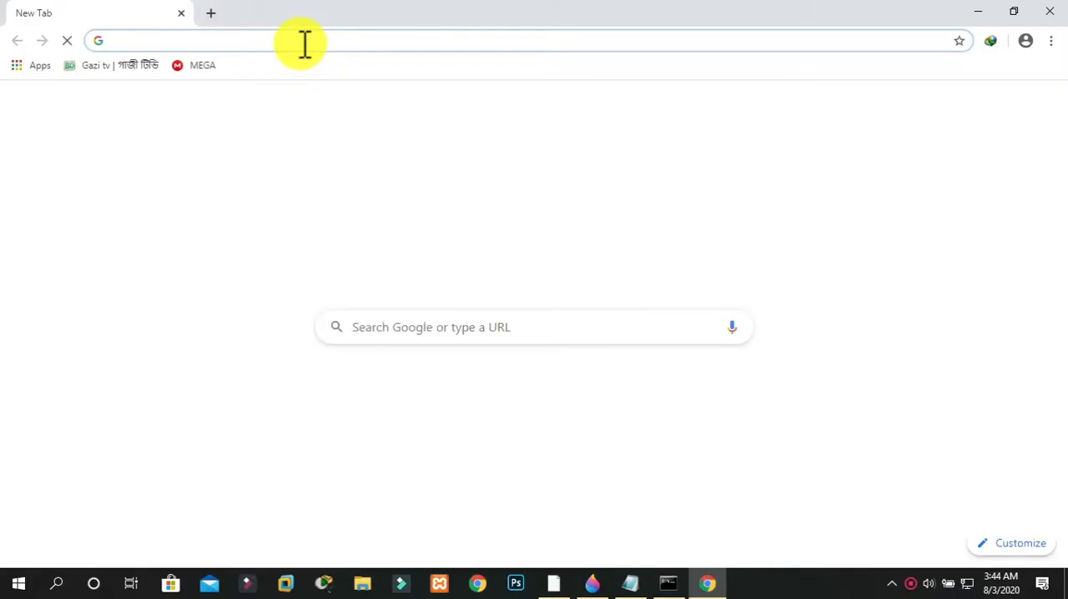
text(youtube)
key(Return)
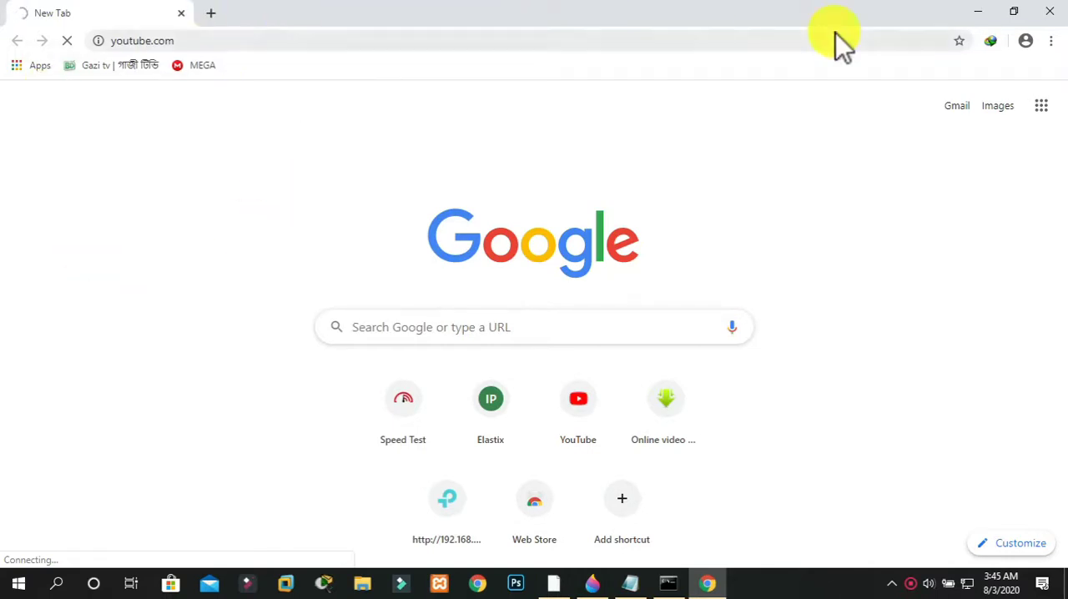
click(1051, 10)
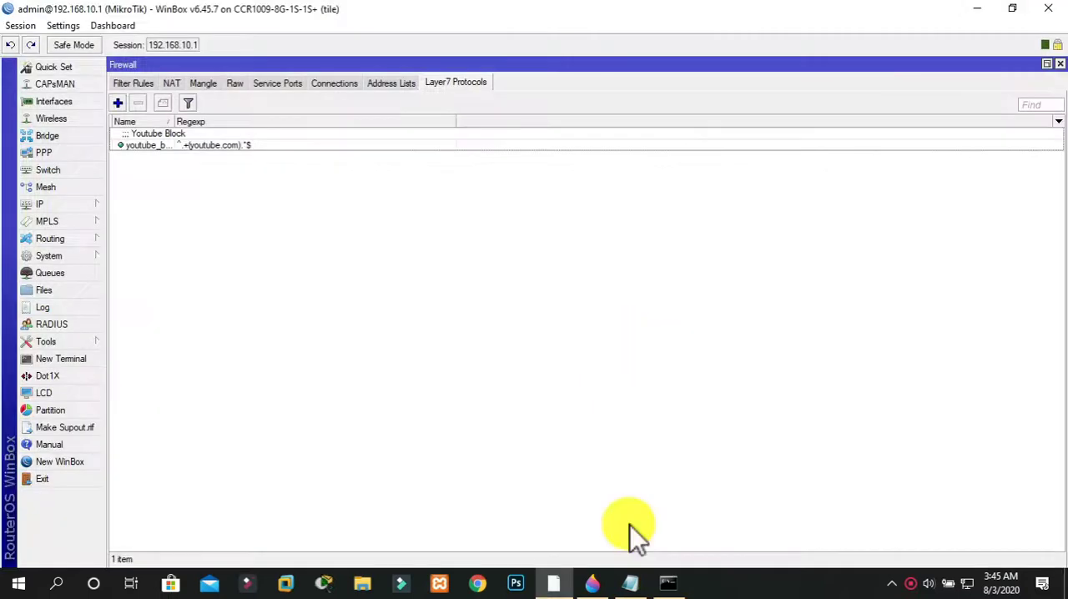
click(556, 582)
click(557, 583)
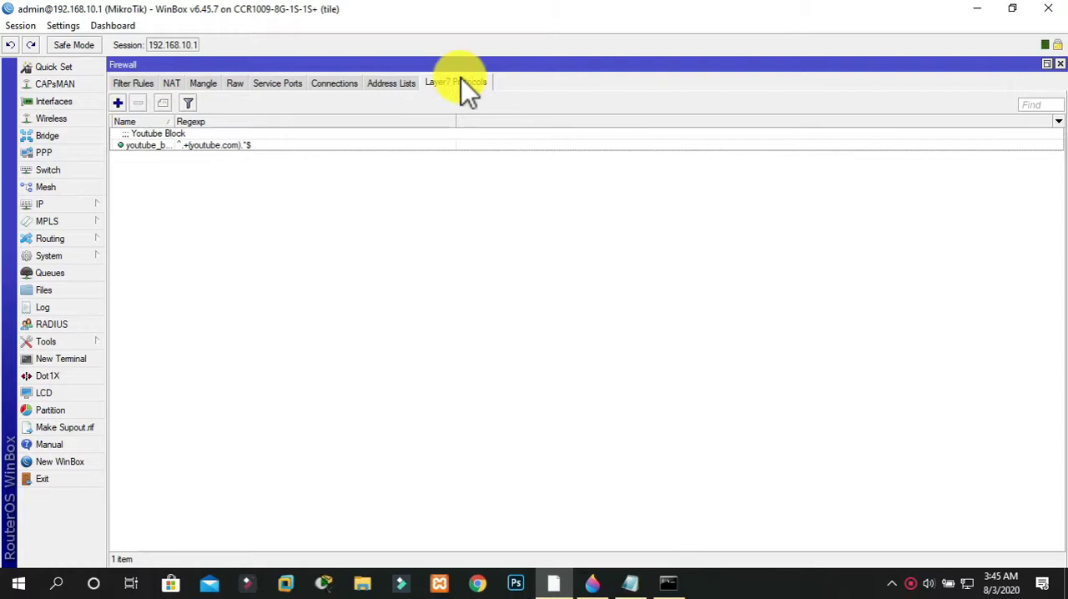
Start a new Layer7 protocol named gmail.block
click(118, 102)
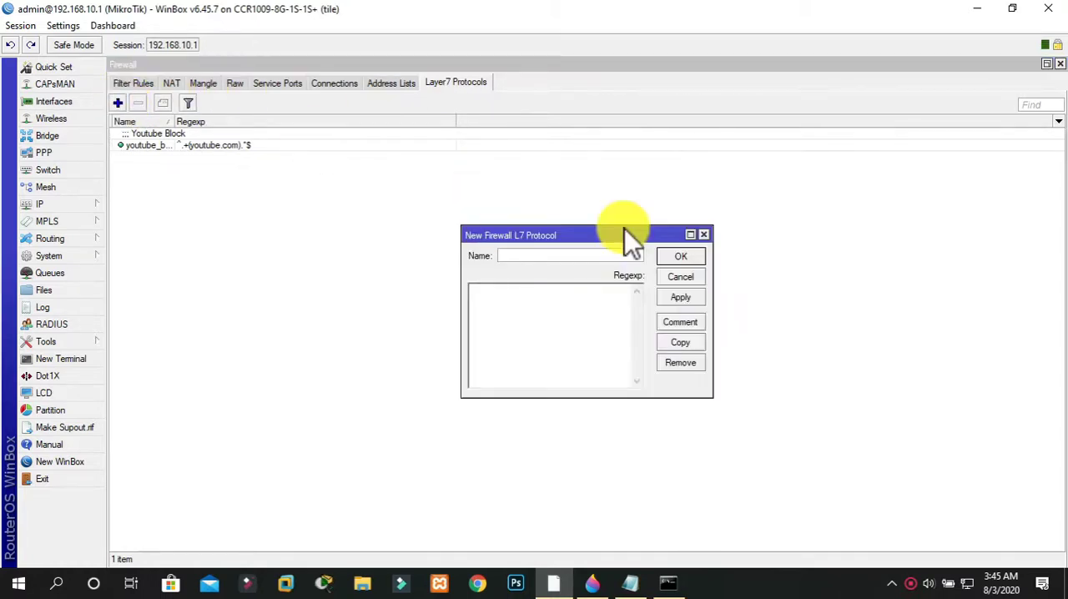
text(gmail.com)
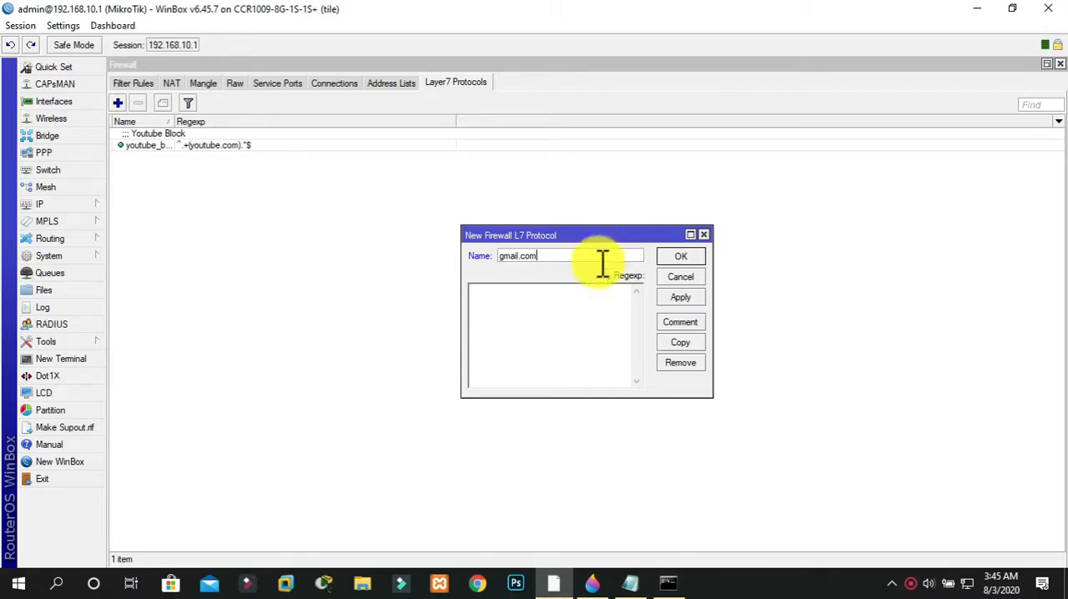
key(BackSpace)
key(BackSpace)
key(BackSpace)
text(block)
click(590, 309)
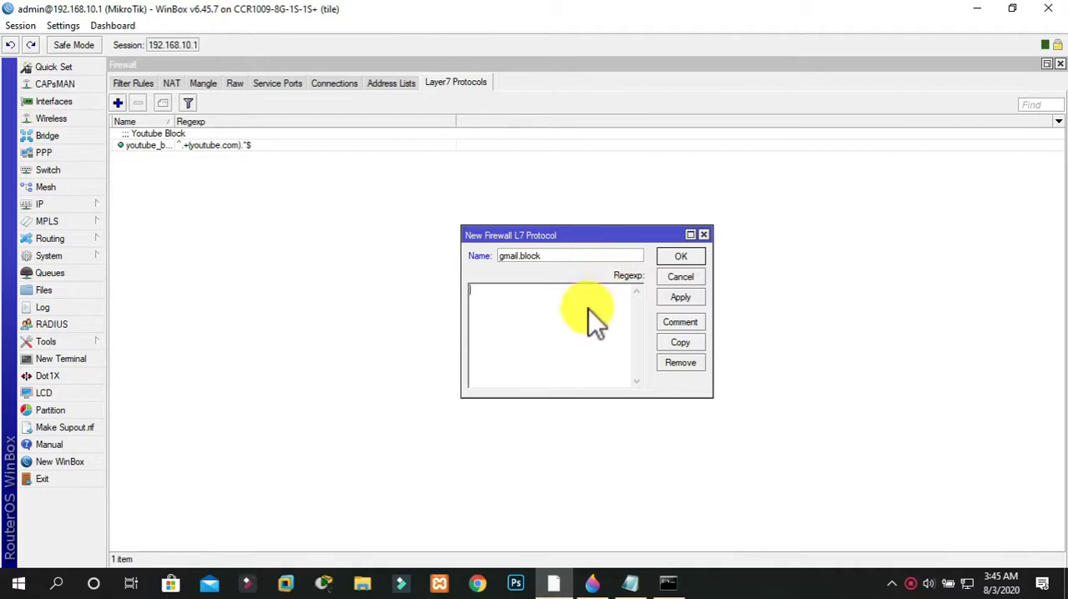
text(^.+(g)
key(BackSpace)
key(BackSpace)
text((www.gmail.com))
text(.*$)
Add the comment "gmail.com block" to the gmail.block Layer7 protocol and save the protocol
click(671, 324)
text(gmail.co)
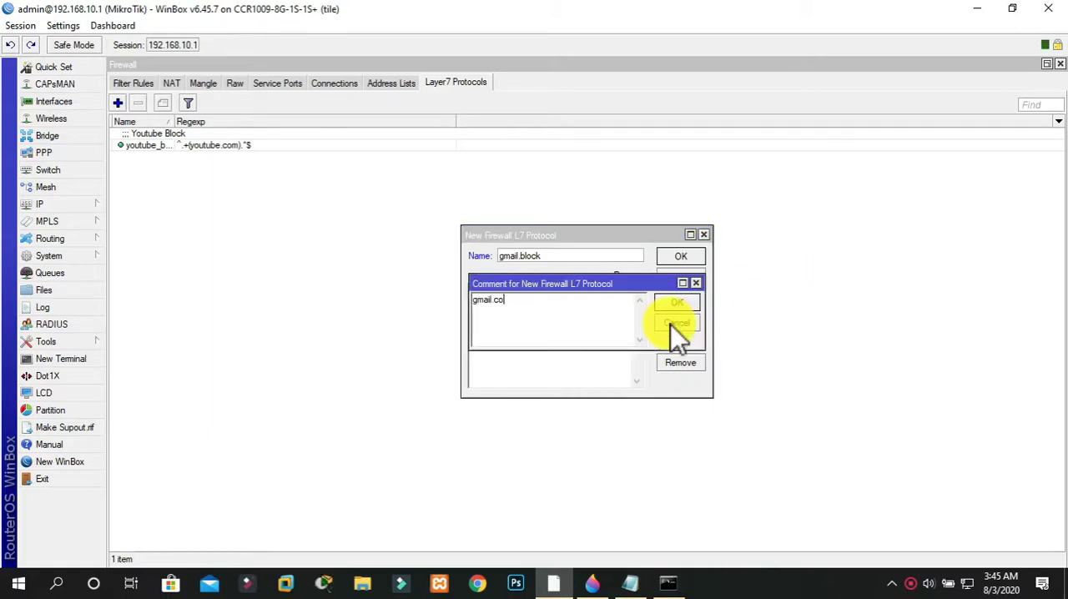
text(m block)
click(685, 304)
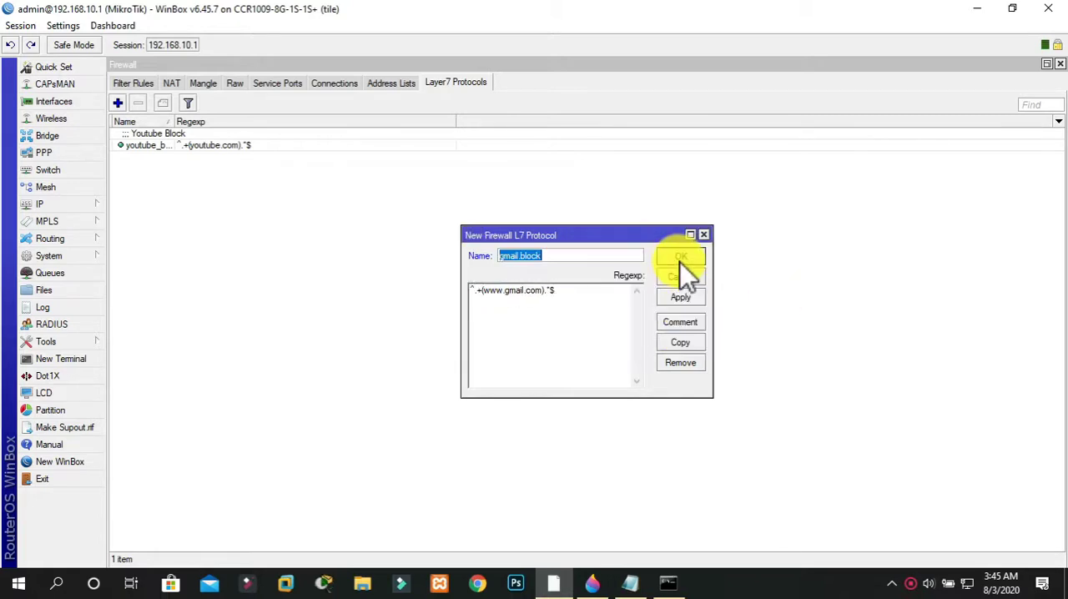
click(680, 260)
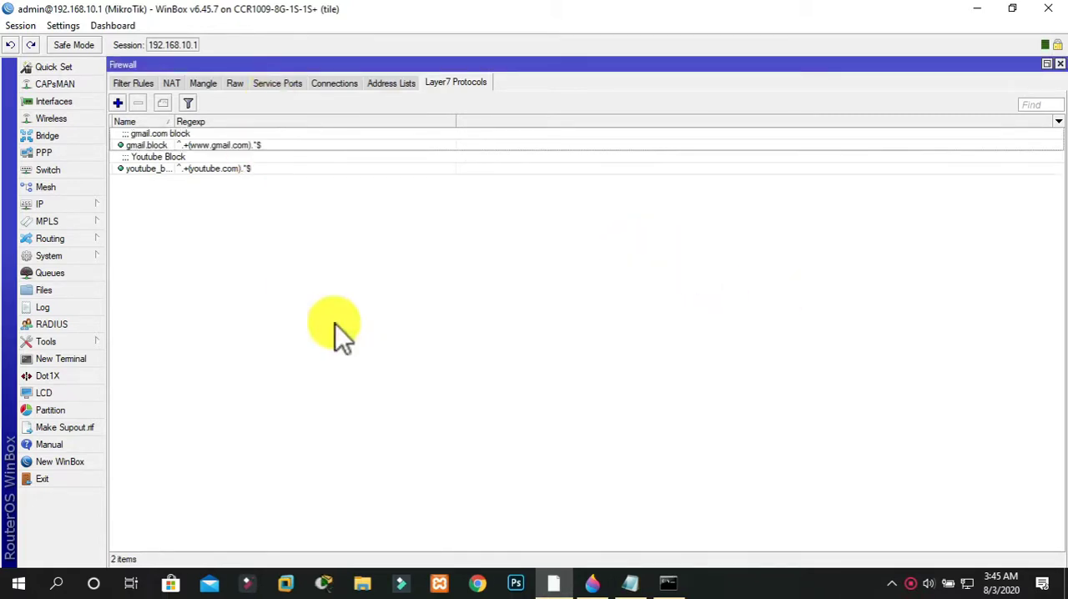
Open gmail.com in Chrome to test whether it is blocked, and close the browser to return to WinBox
click(477, 582)
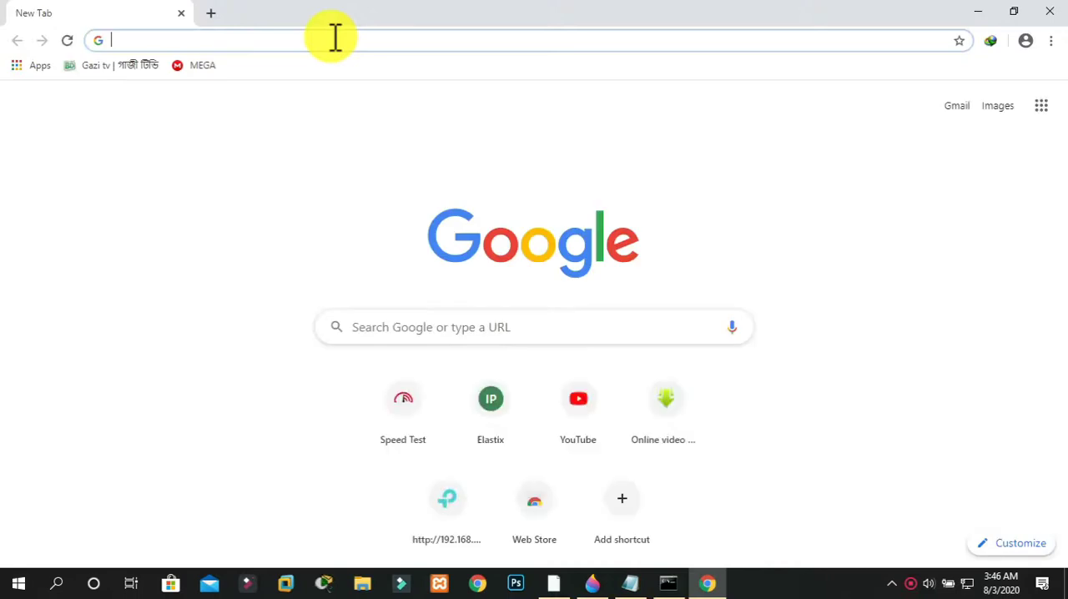
text(gm)
key(Return)
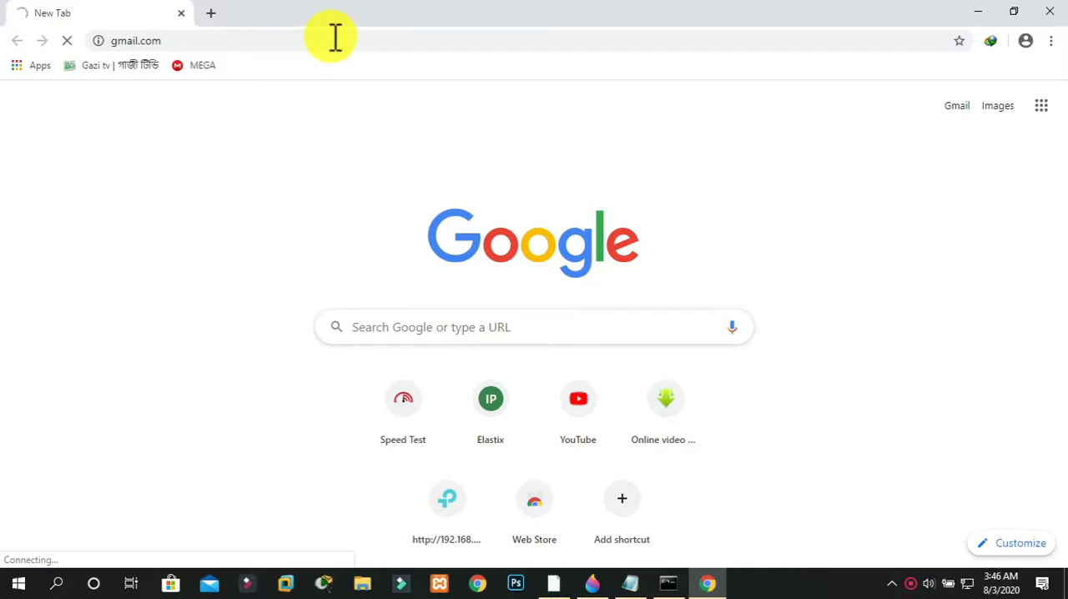
click(1051, 15)
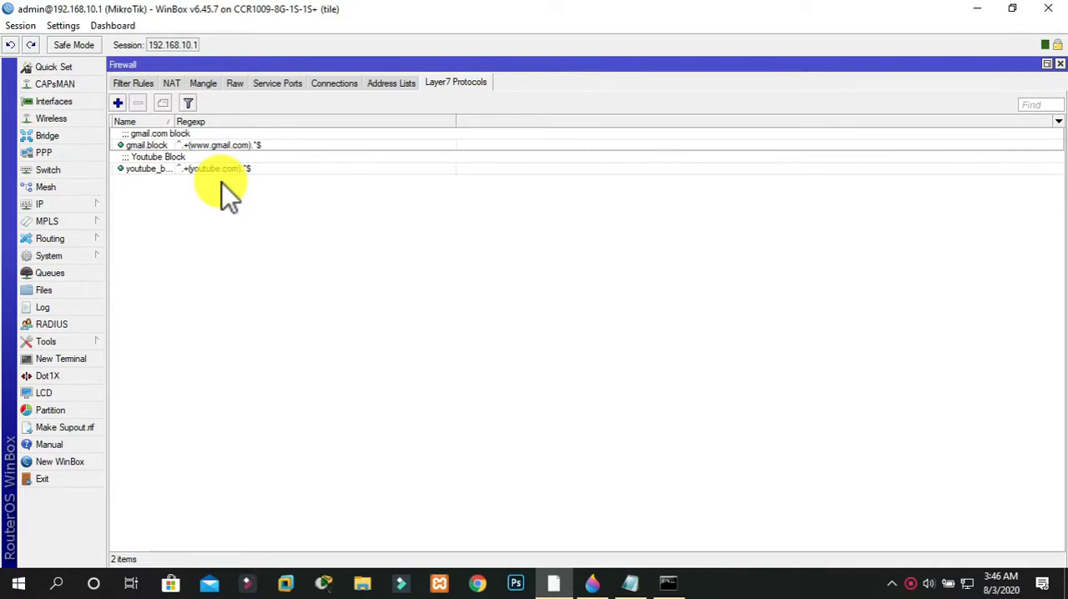
click(73, 255)
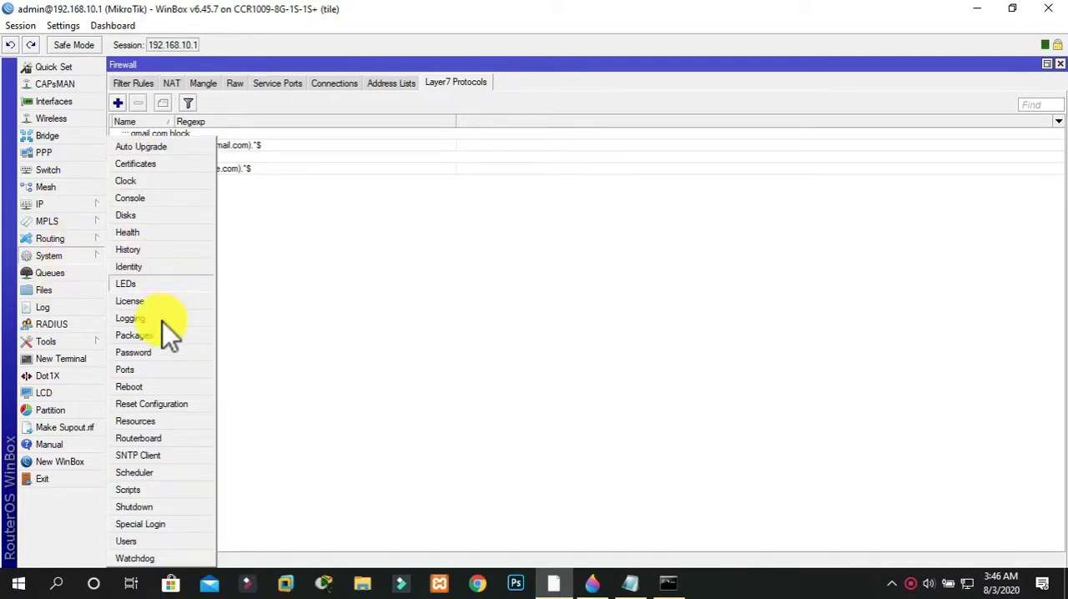
click(50, 222)
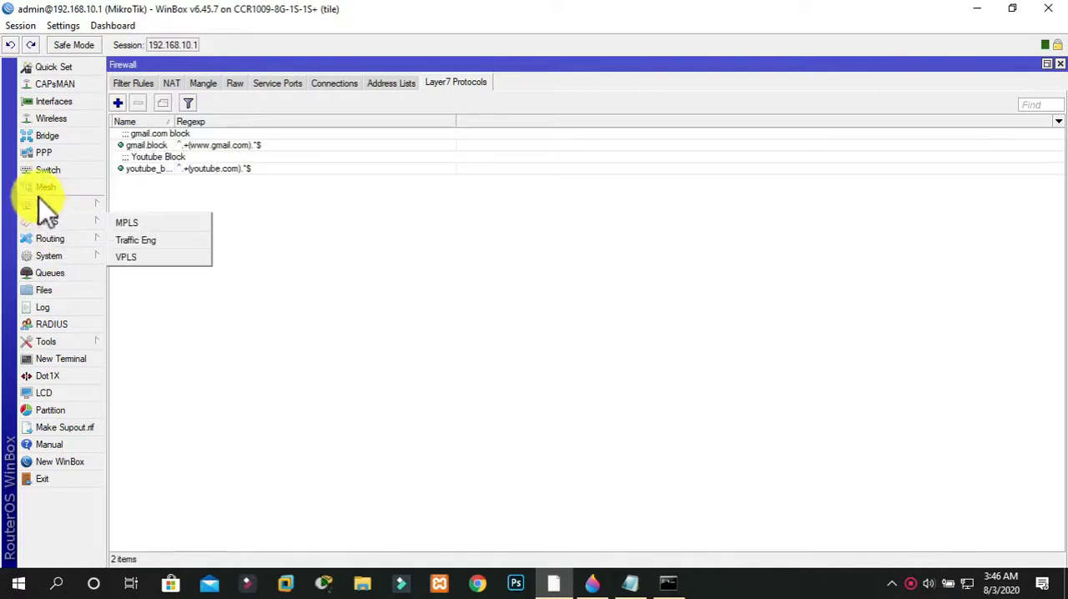
click(39, 200)
click(50, 255)
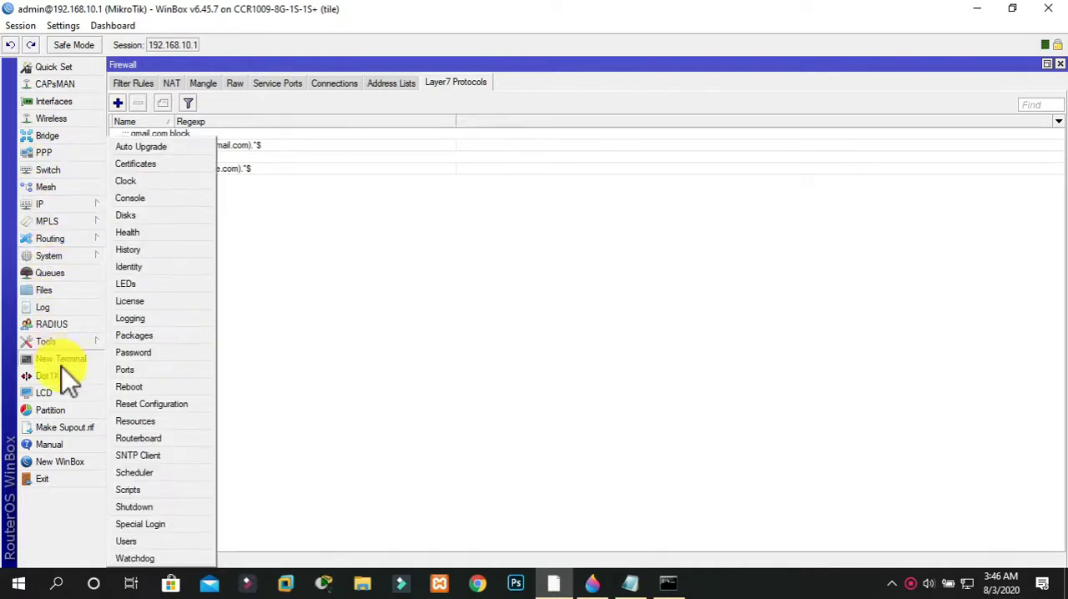
click(47, 342)
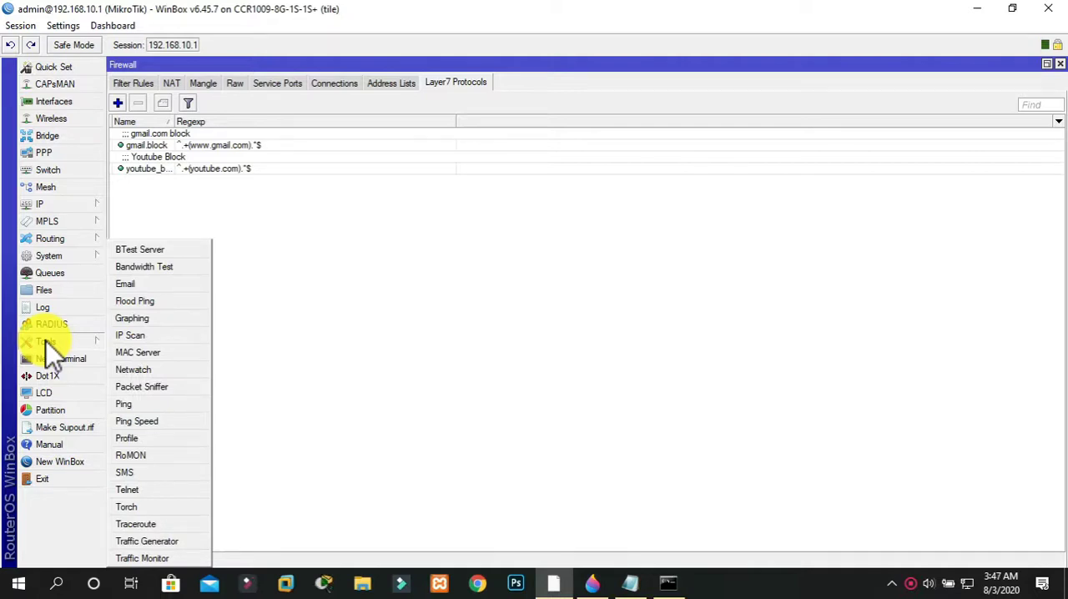
click(43, 289)
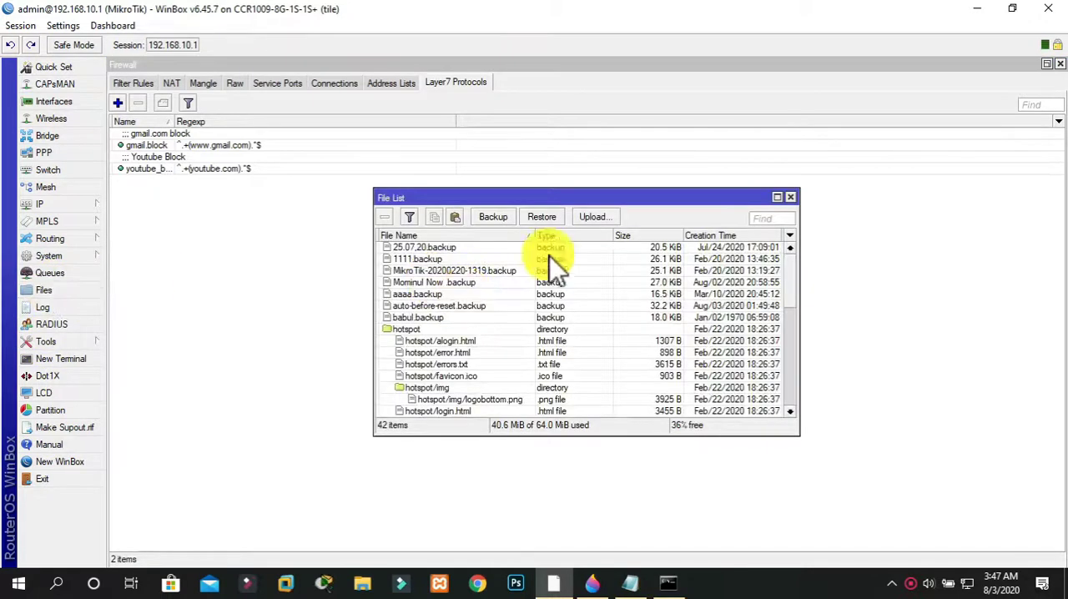
click(789, 197)
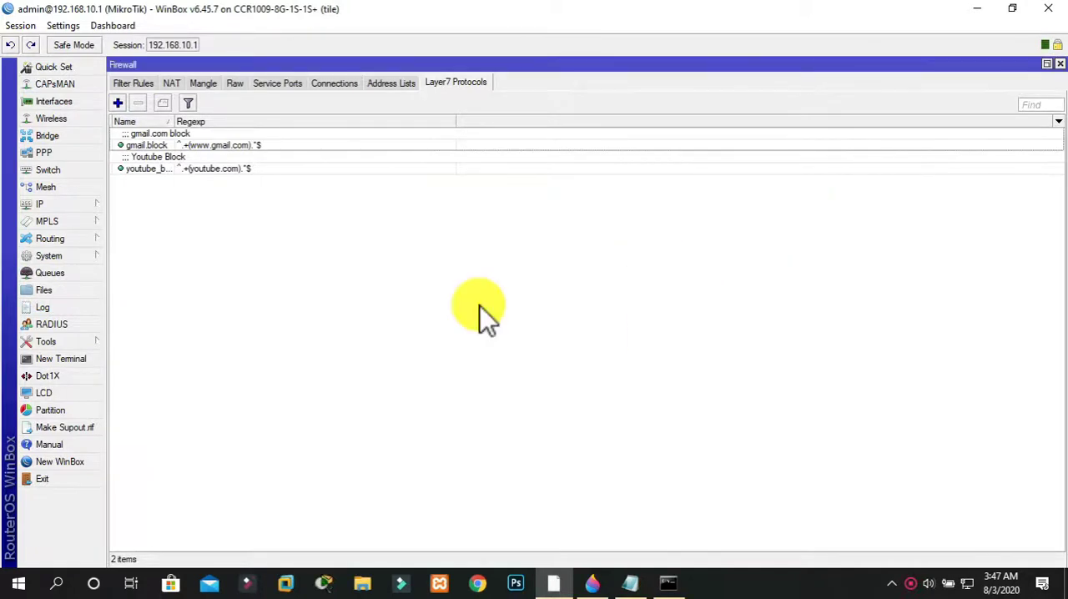
Create a router configuration backup named ENLIGHTEN followed by the presenter's name, and fill in the backup password
click(50, 290)
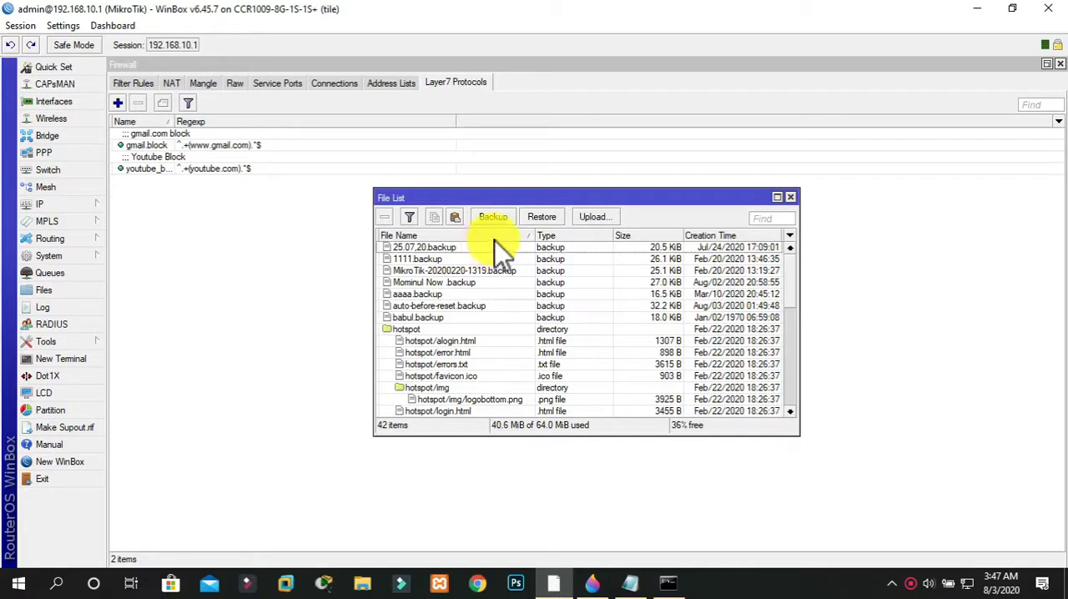
click(488, 218)
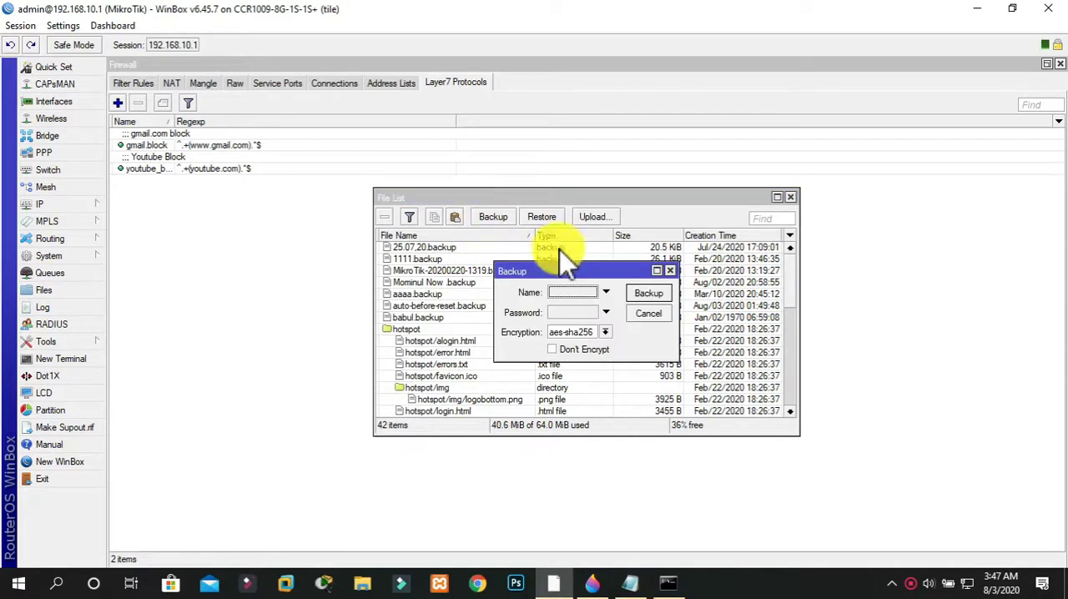
click(582, 294)
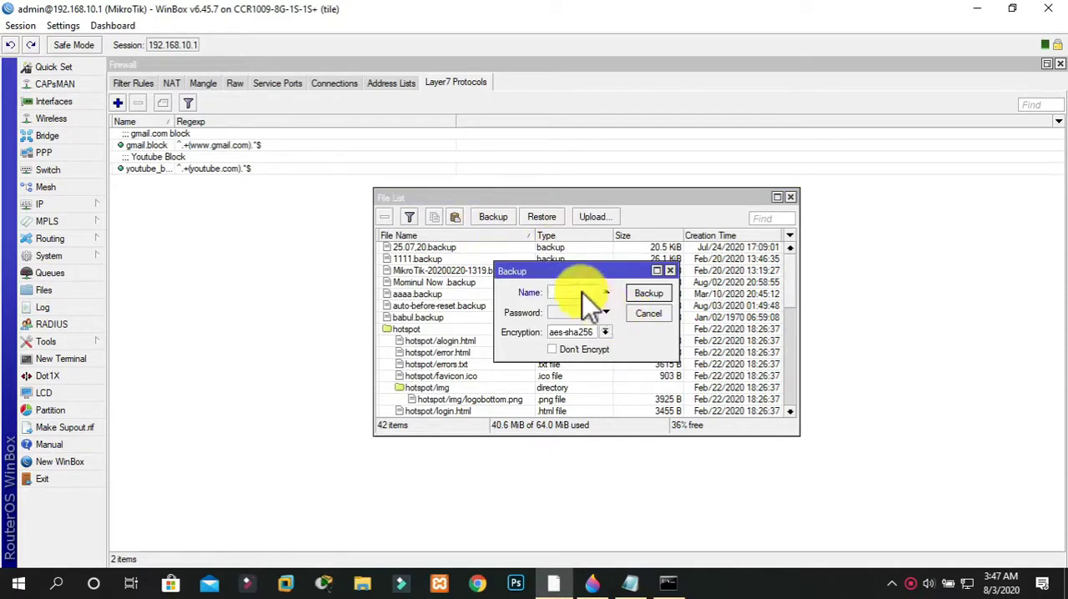
text(E)
text(N)
text(LIGHTEN)
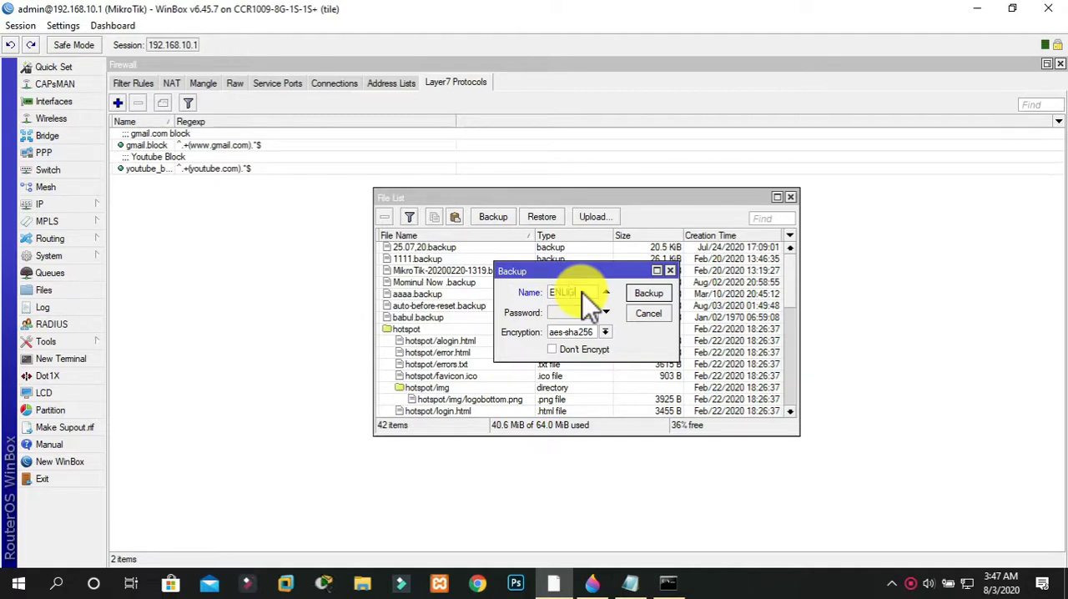
text( MOMIN)
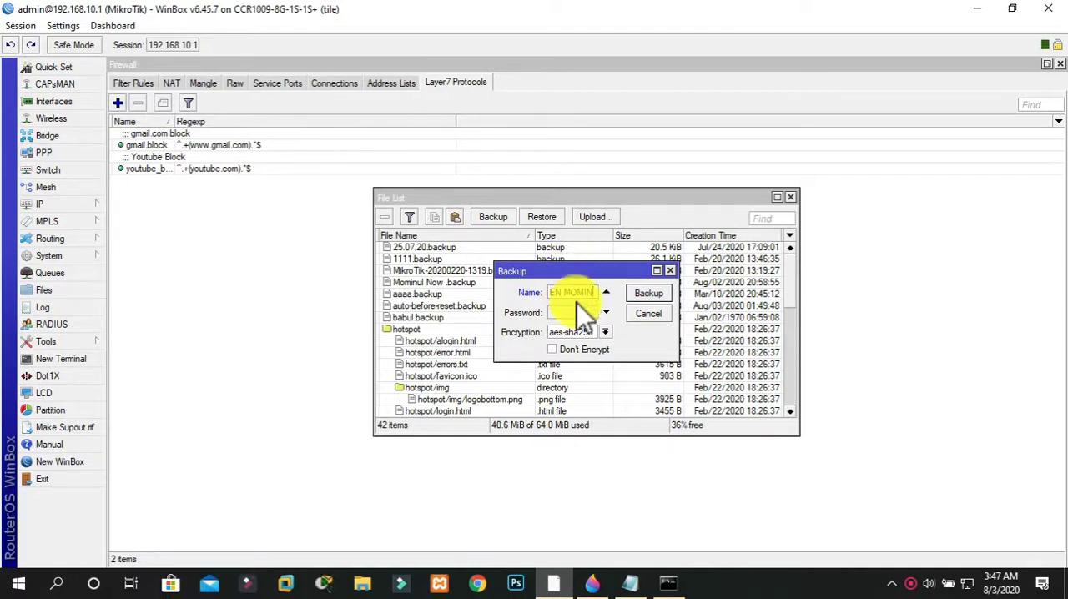
click(575, 315)
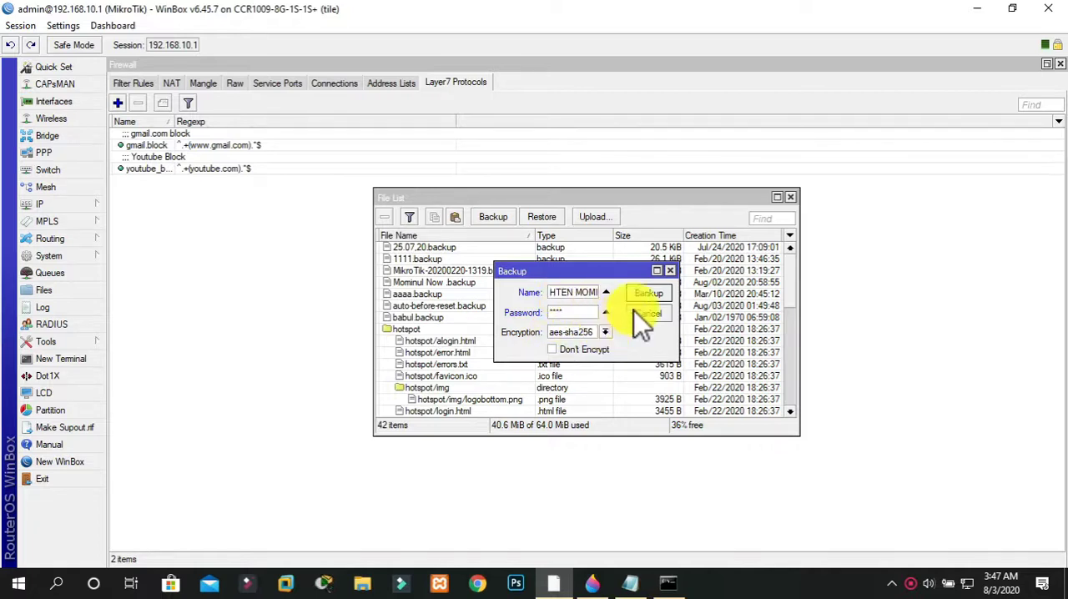
click(650, 295)
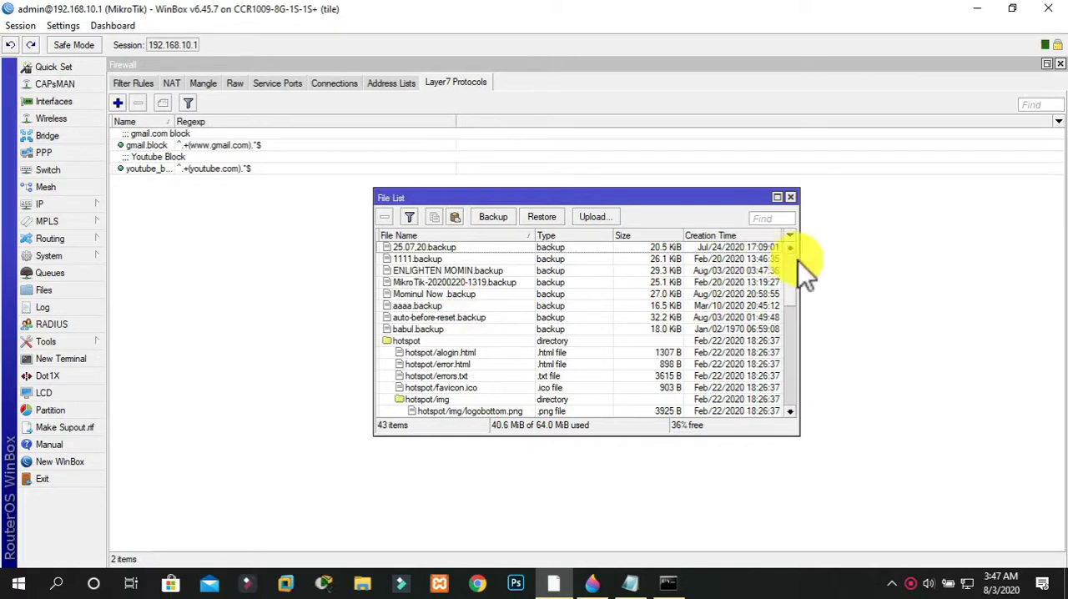
Download the new ENLIGHTEN backup file from the router to the Desktop folder and move its icon to an empty area near the wallpaper's upper edge
drag(794, 274, 785, 240)
click(497, 271)
right_click(496, 271)
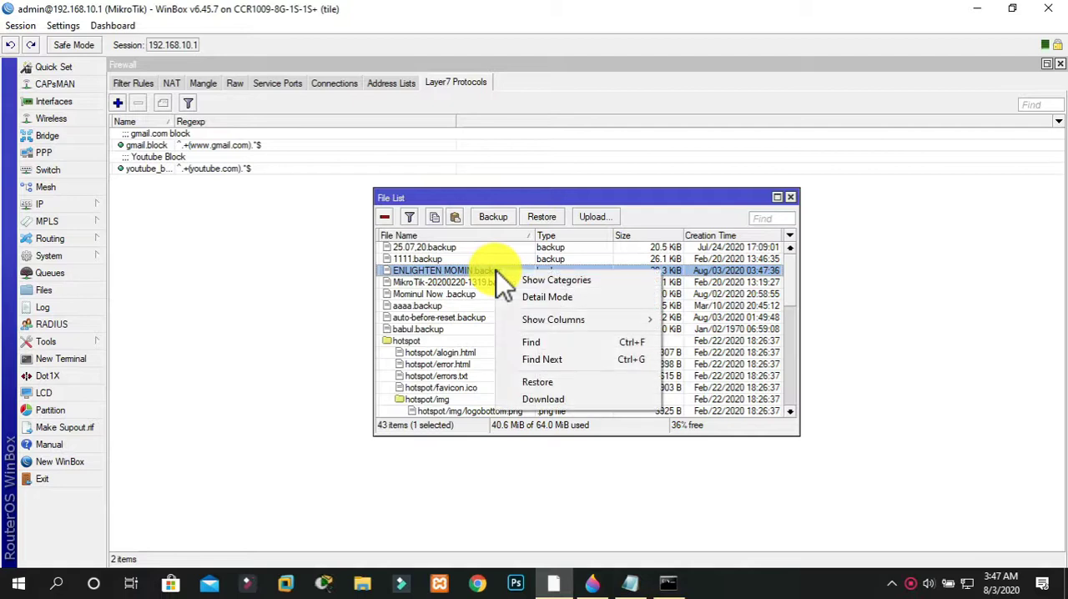
click(544, 399)
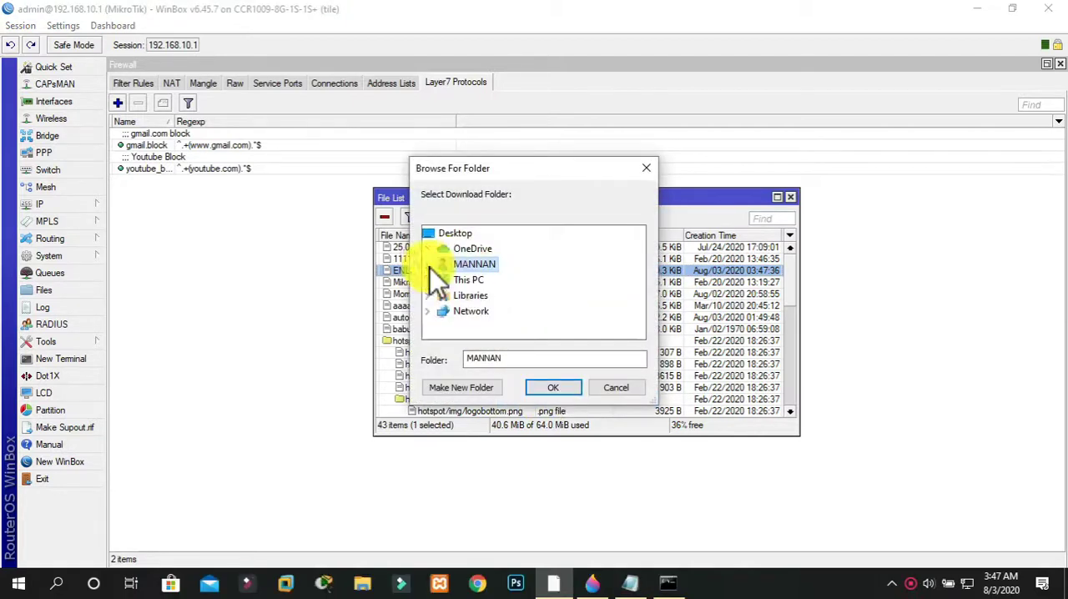
click(431, 279)
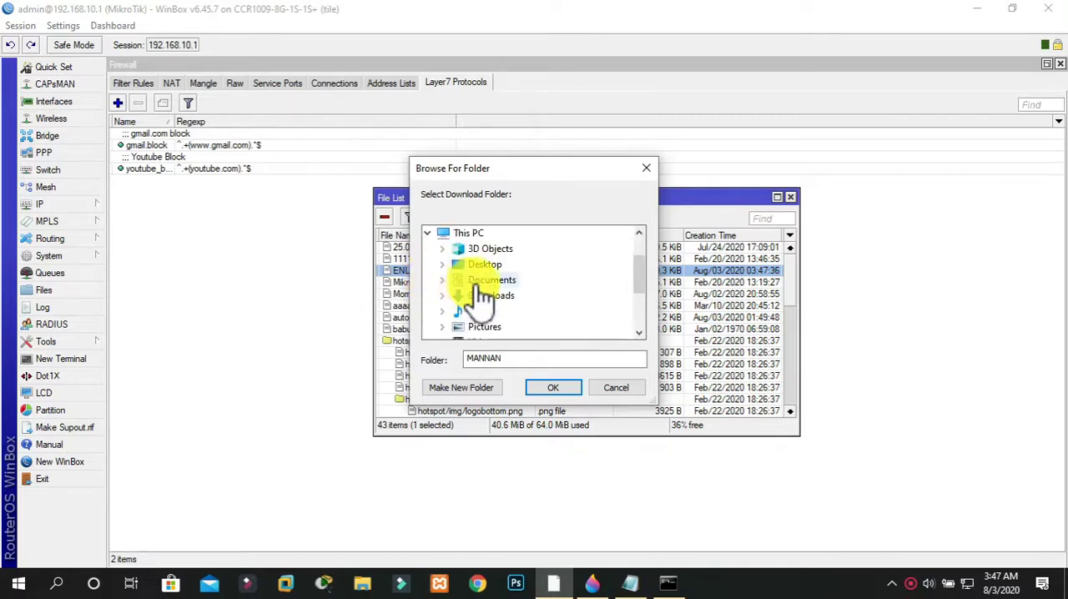
click(482, 266)
click(552, 389)
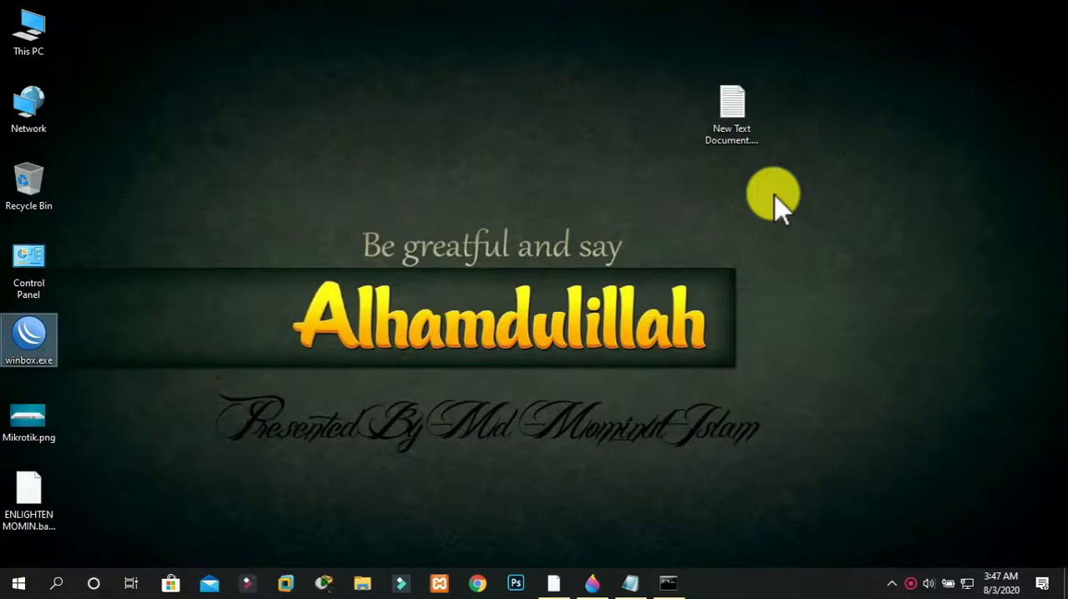
drag(48, 530, 329, 125)
click(488, 106)
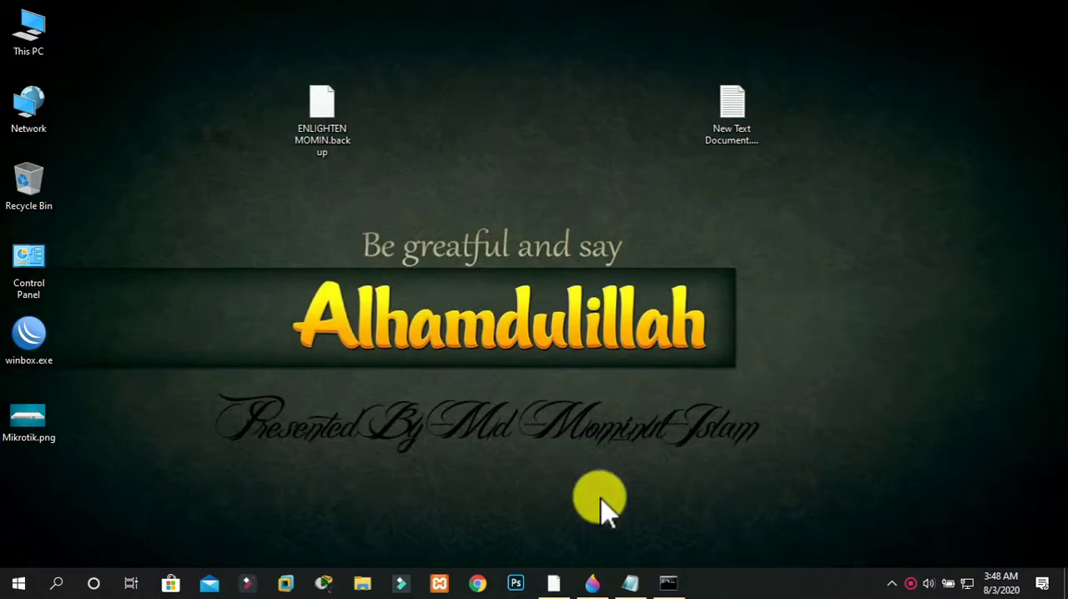
Switch back to WinBox, close the file list, and reset the router's entire configuration with all reset options left unticked, confirming the reboot
click(555, 583)
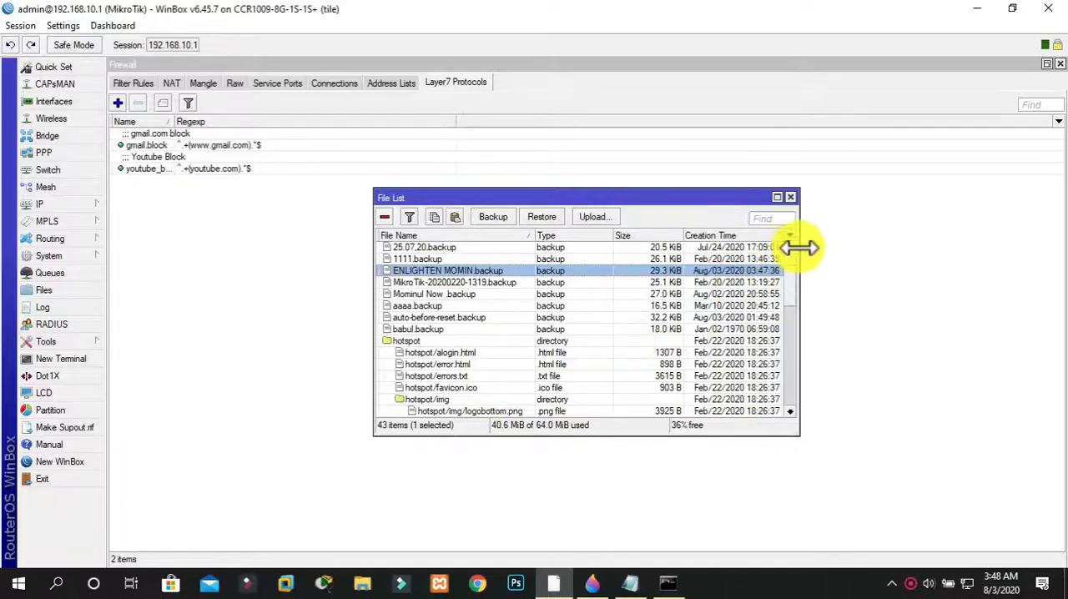
click(793, 197)
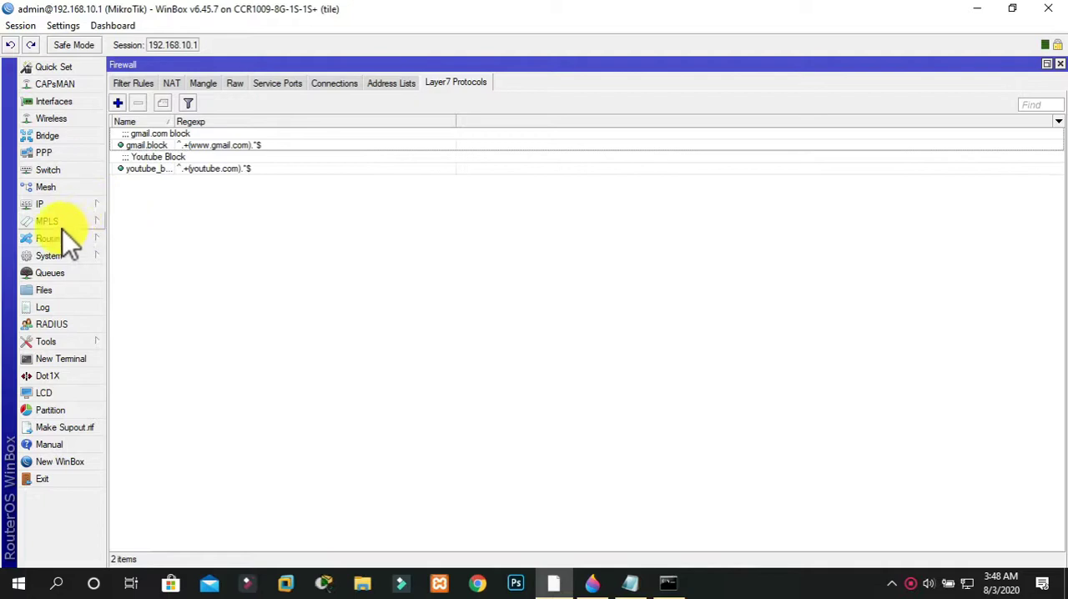
click(58, 255)
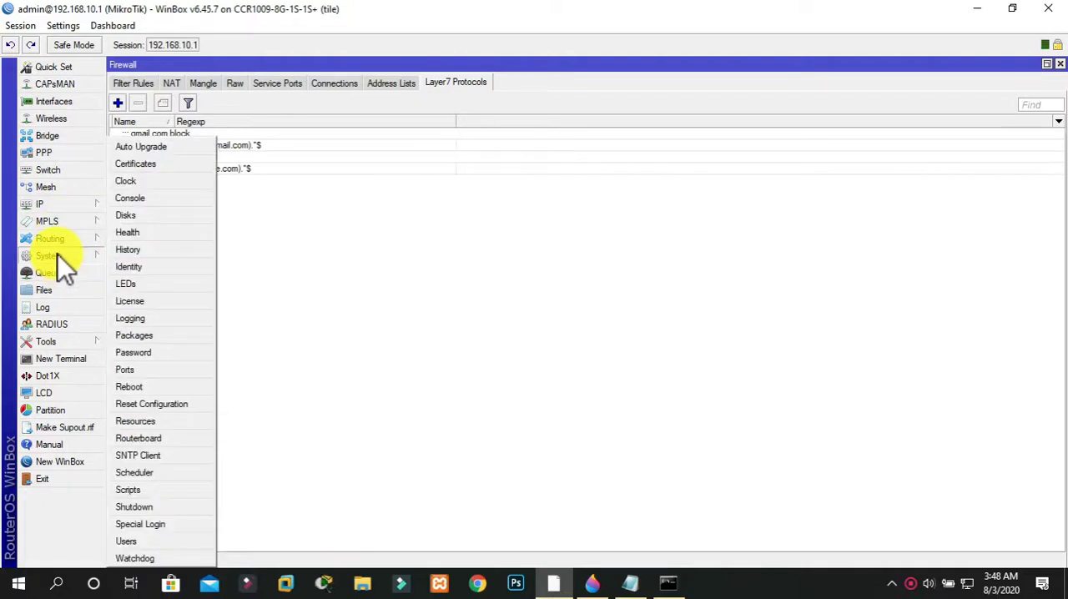
click(166, 403)
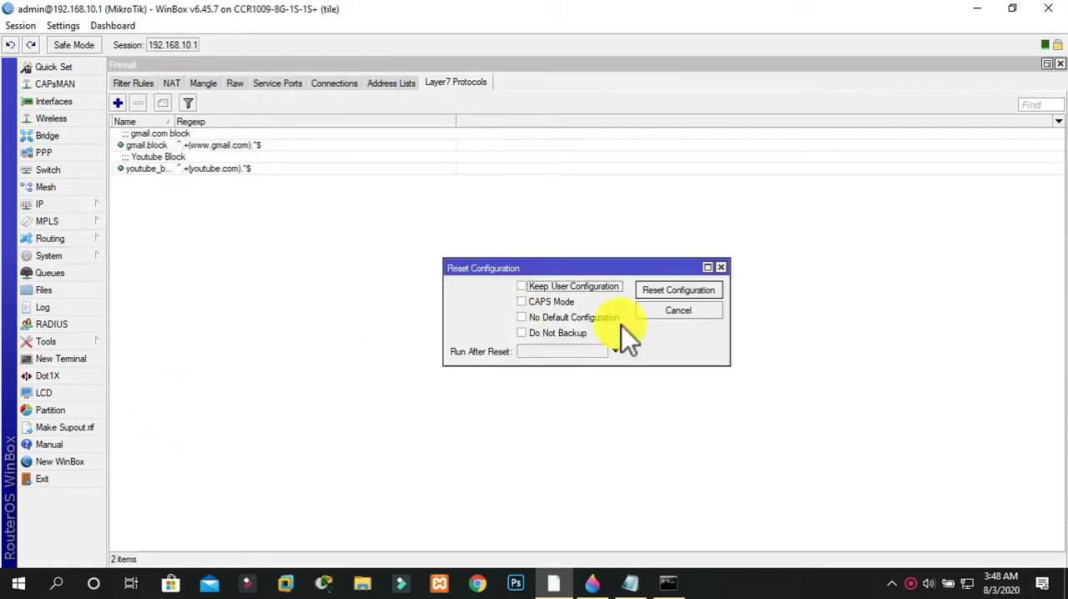
click(679, 292)
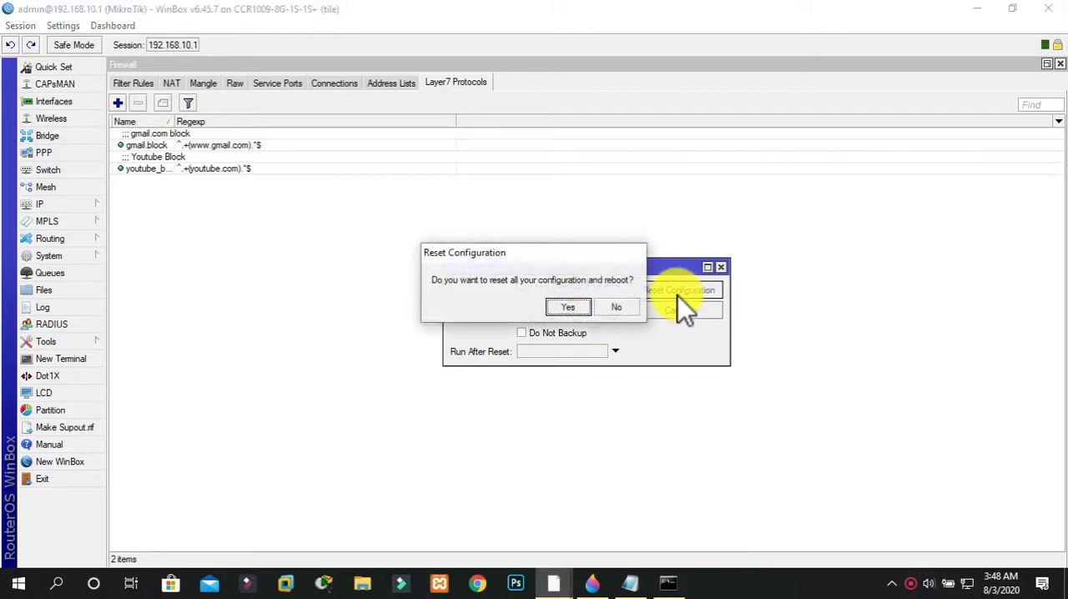
click(569, 307)
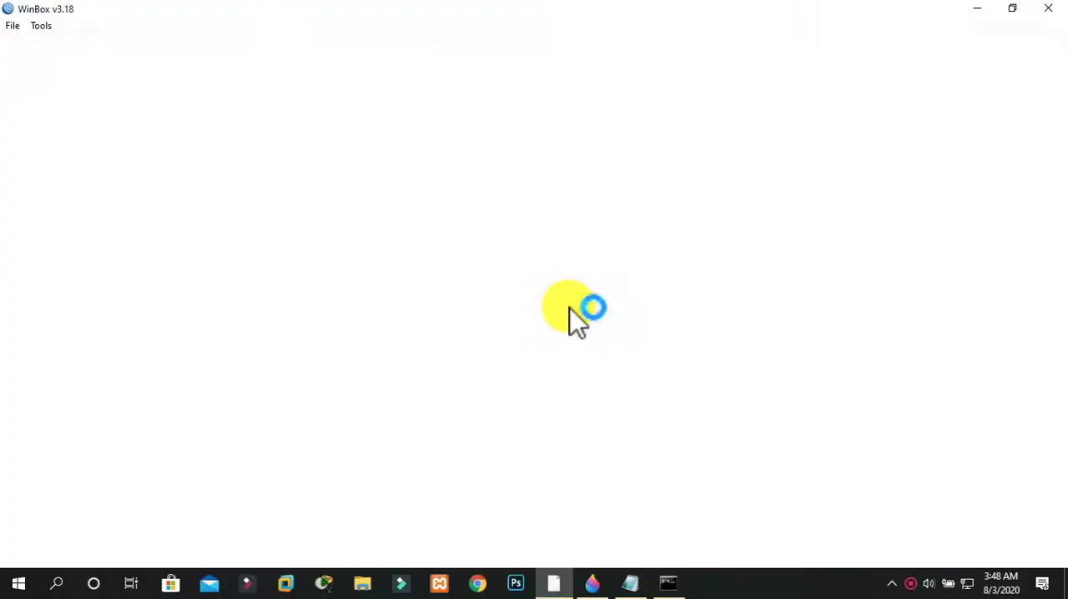
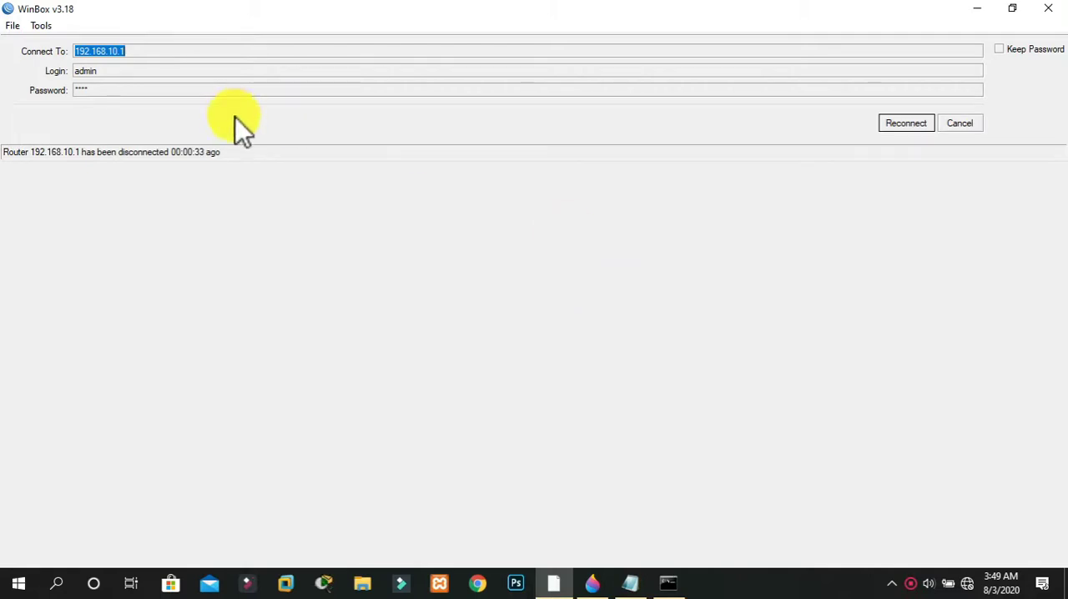
Try to reconnect to the router at 192.168.10.1, and restart WinBox with a fresh login window
click(922, 123)
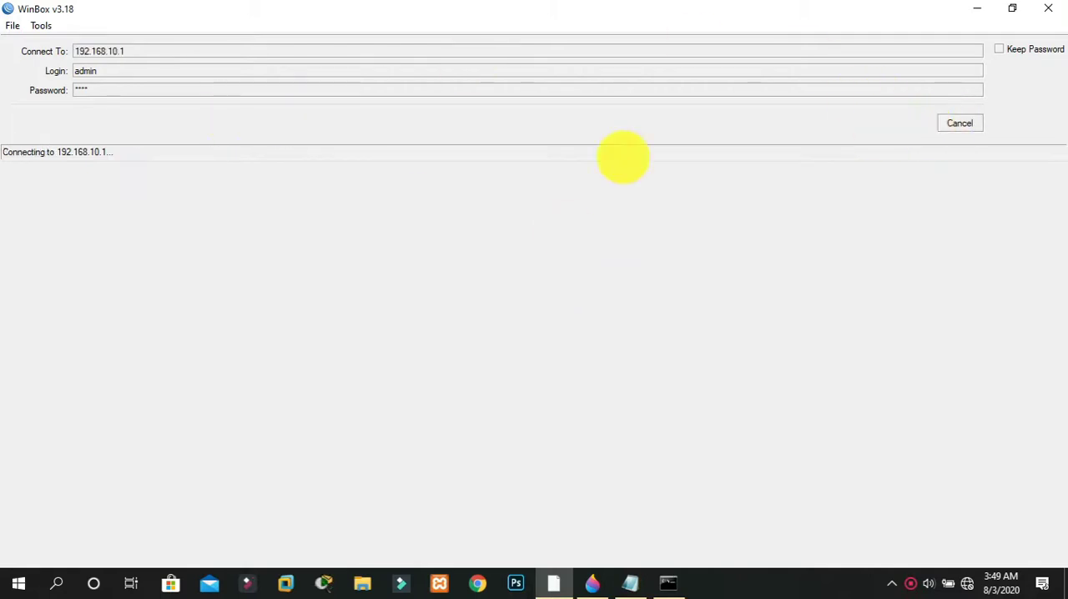
click(1047, 7)
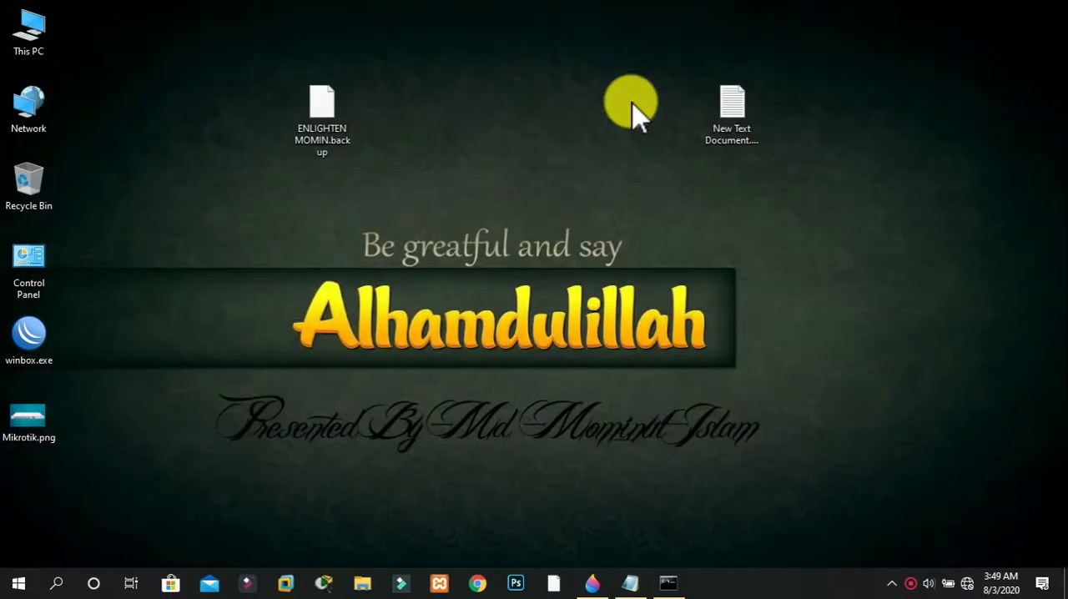
double_click(40, 351)
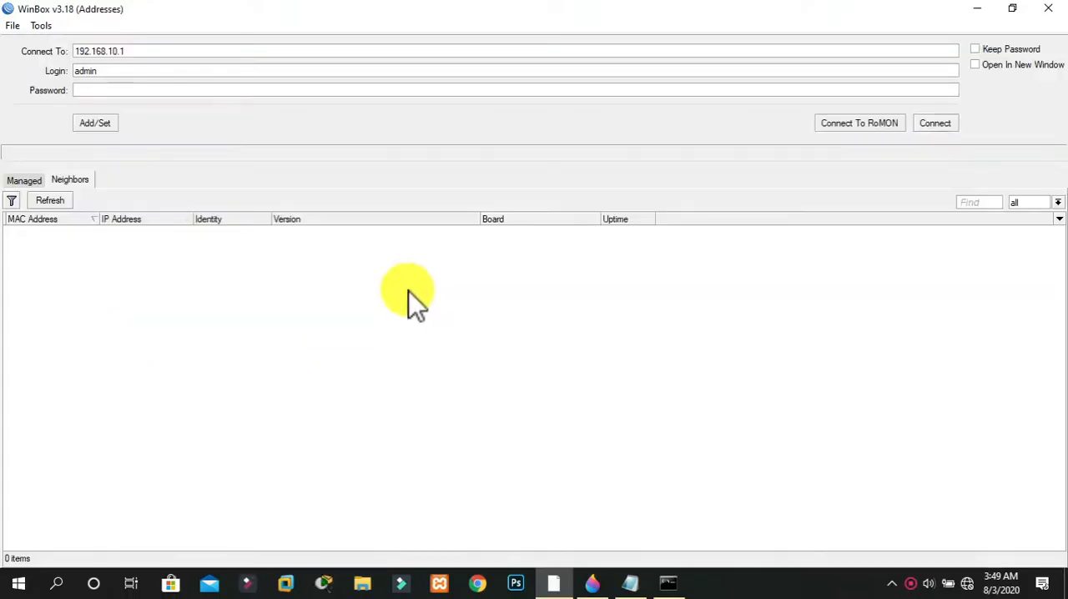
Connect as admin to the neighbor router with MAC address E4:8D:8C:2B:10:B6, and remove its default configuration
click(25, 180)
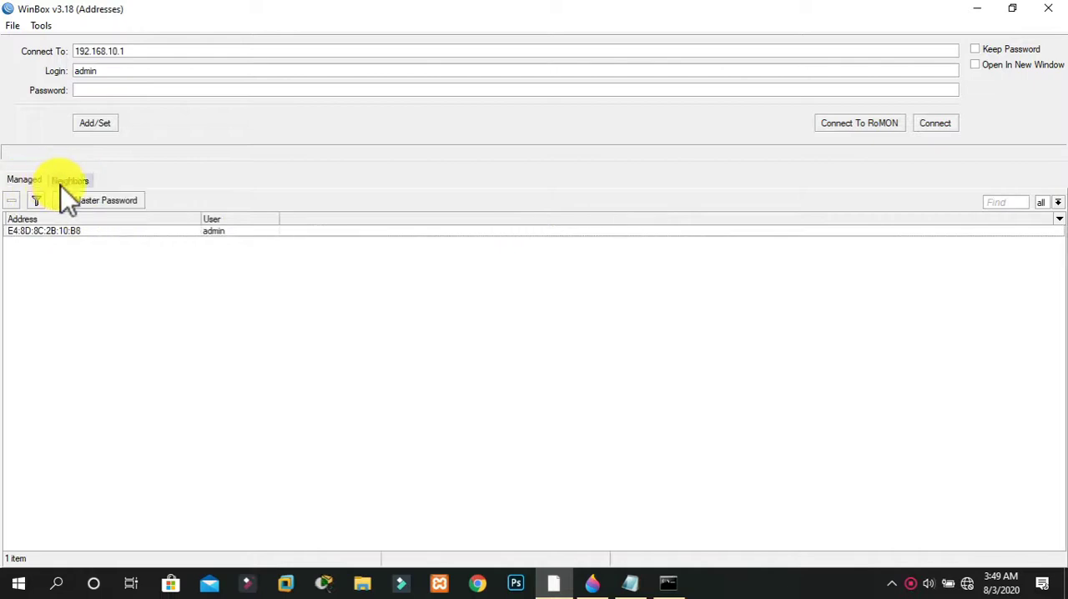
click(70, 182)
click(37, 184)
click(86, 183)
click(37, 183)
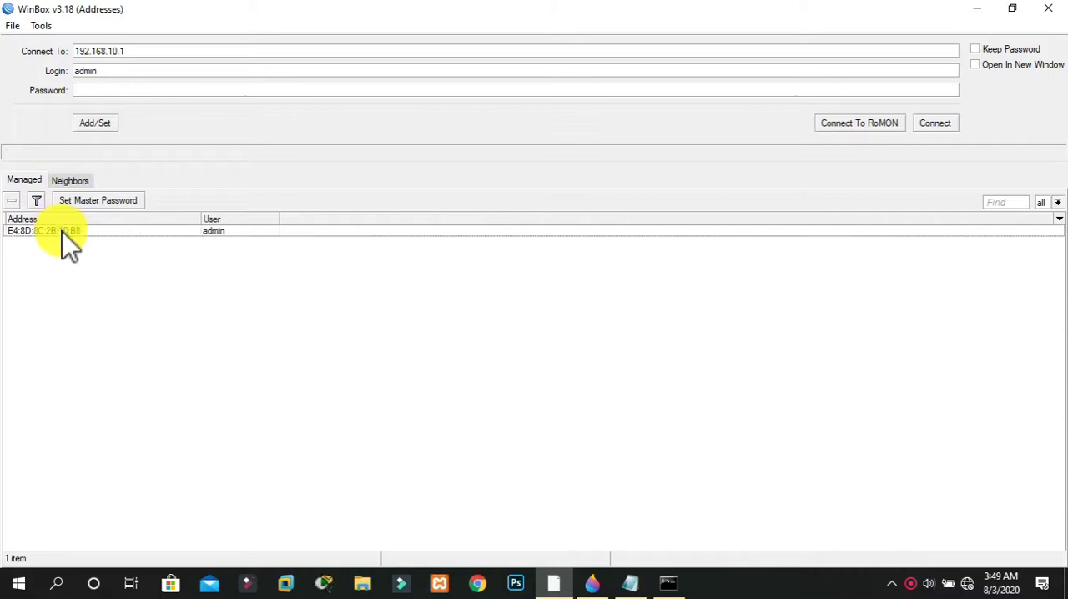
click(63, 232)
click(70, 181)
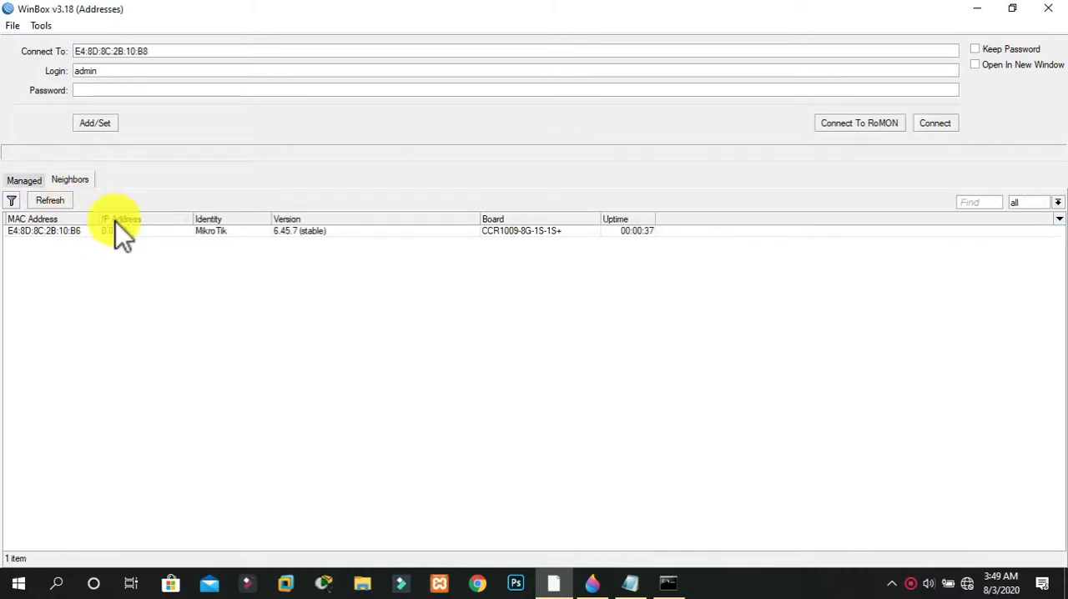
click(60, 237)
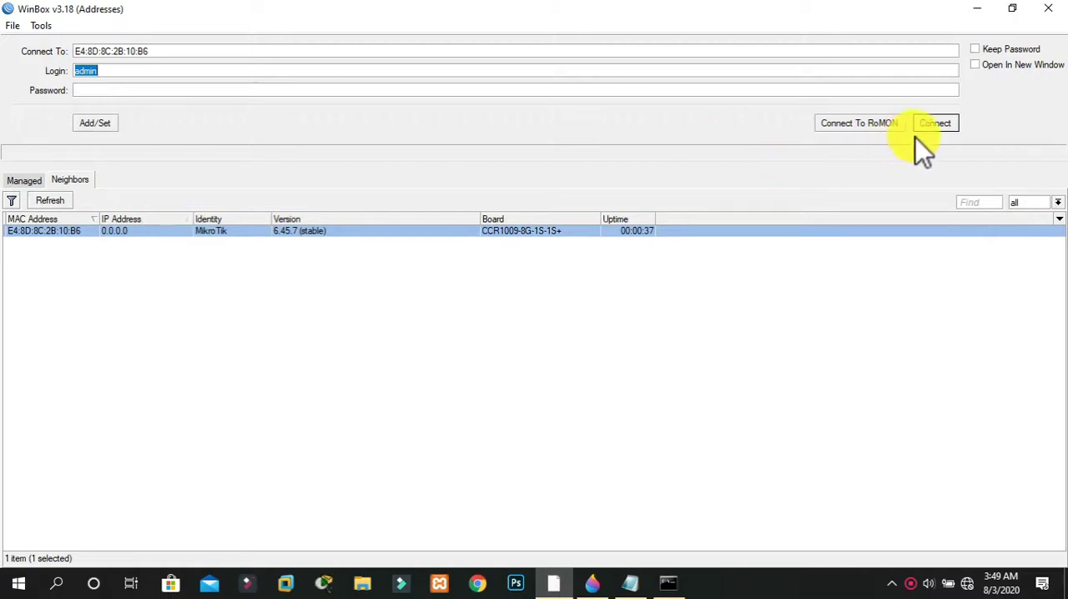
click(936, 123)
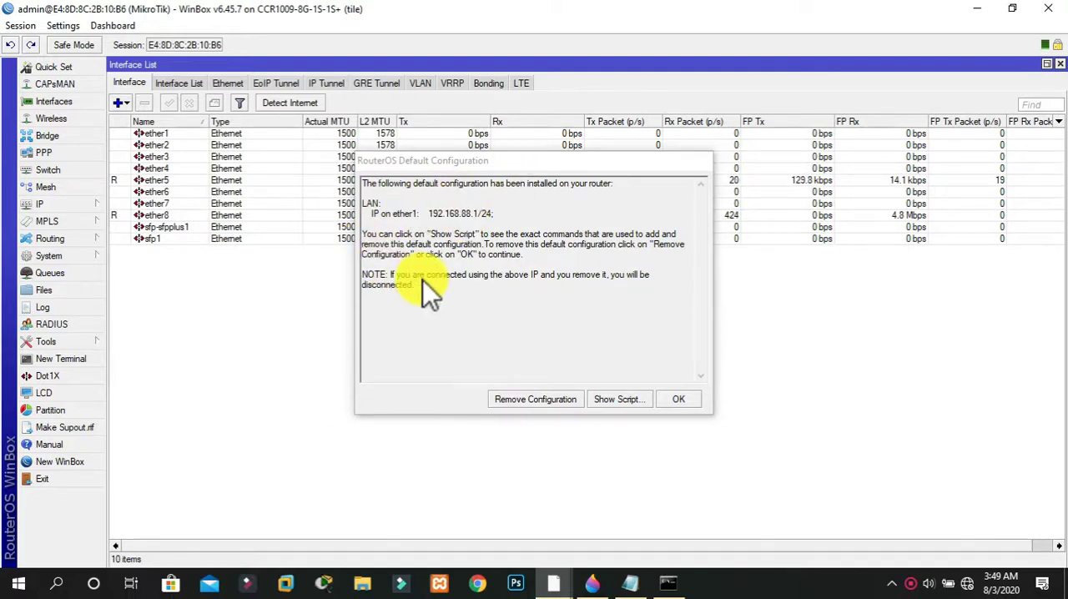
click(550, 403)
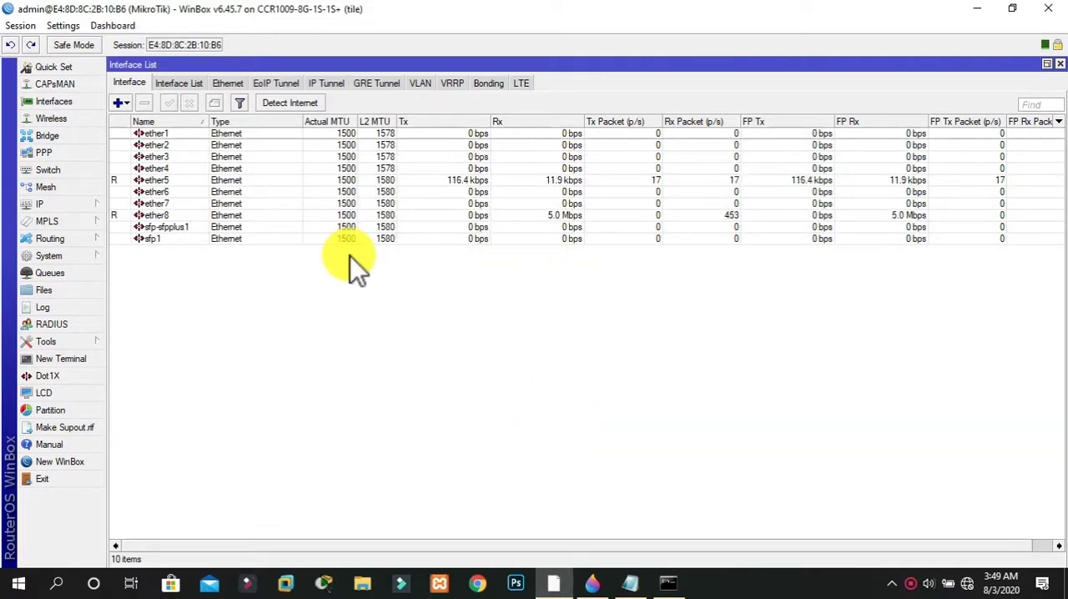
Open the router's file list and upload the ENLIGHTEN backup file from the PC's Desktop folder
click(45, 291)
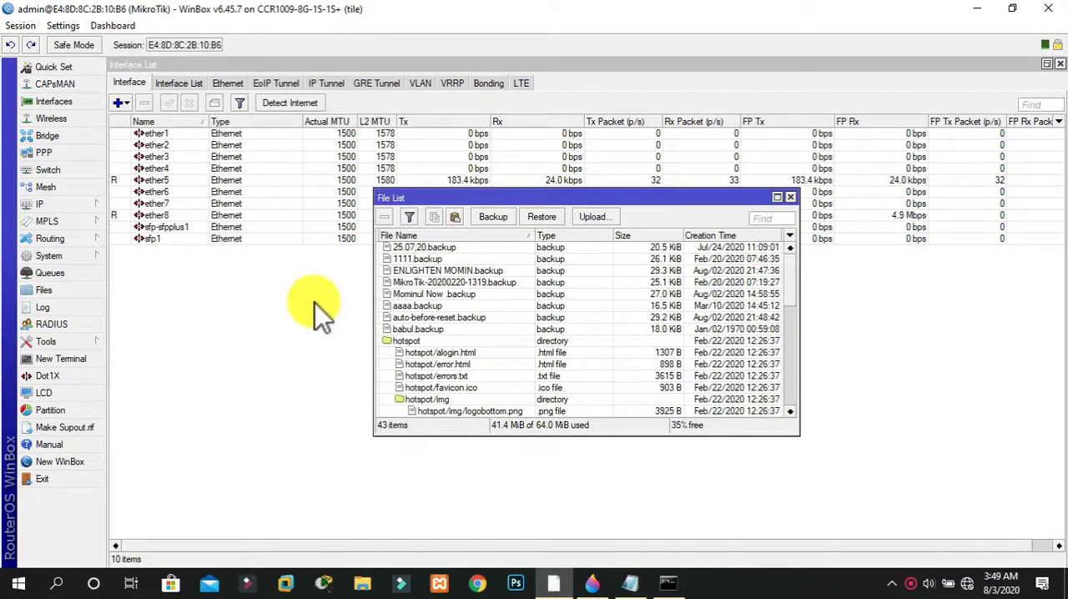
click(558, 220)
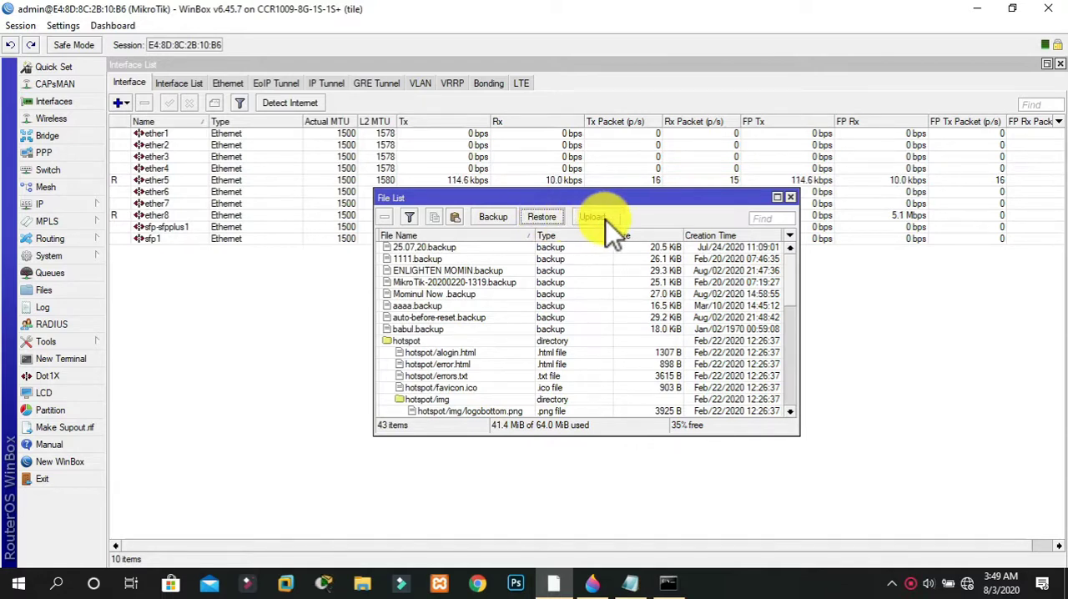
click(603, 219)
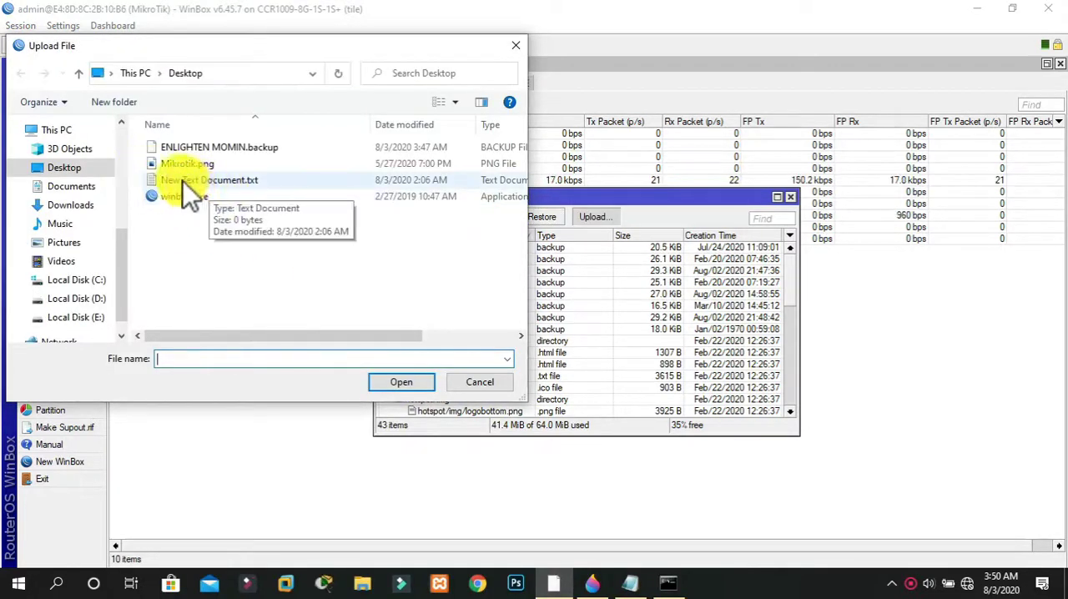
click(231, 151)
click(390, 387)
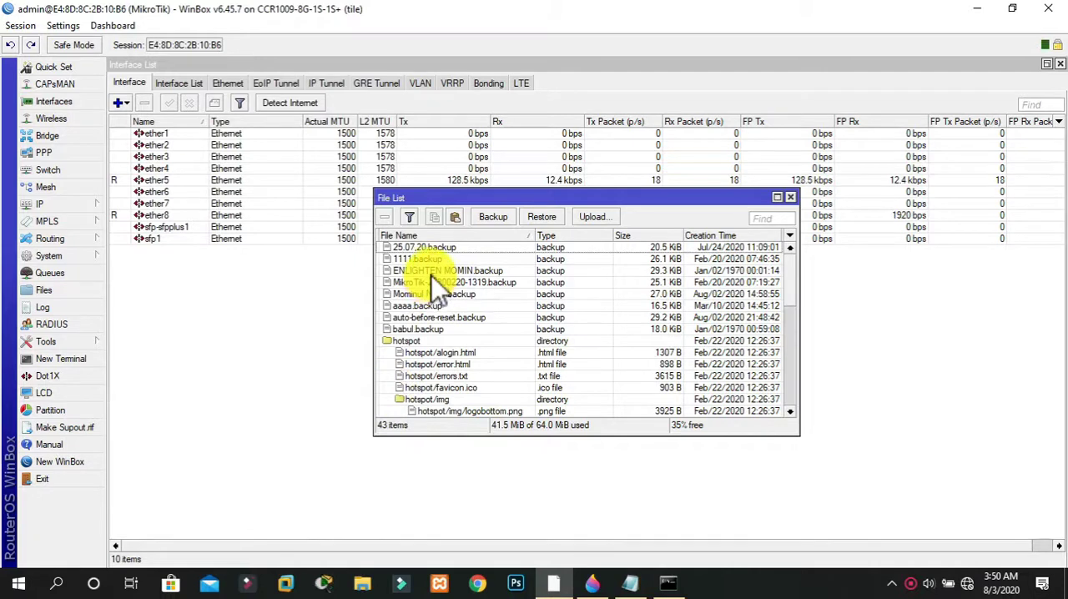
Restore the router configuration from the uploaded ENLIGHTEN backup, filling in the backup password and confirming the reboot
click(470, 274)
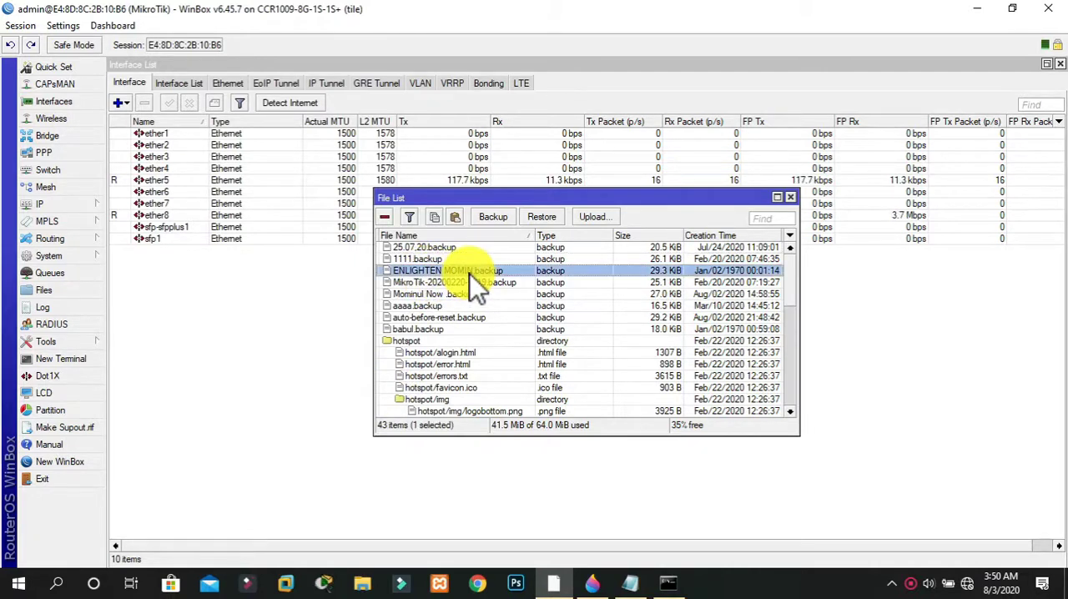
click(542, 216)
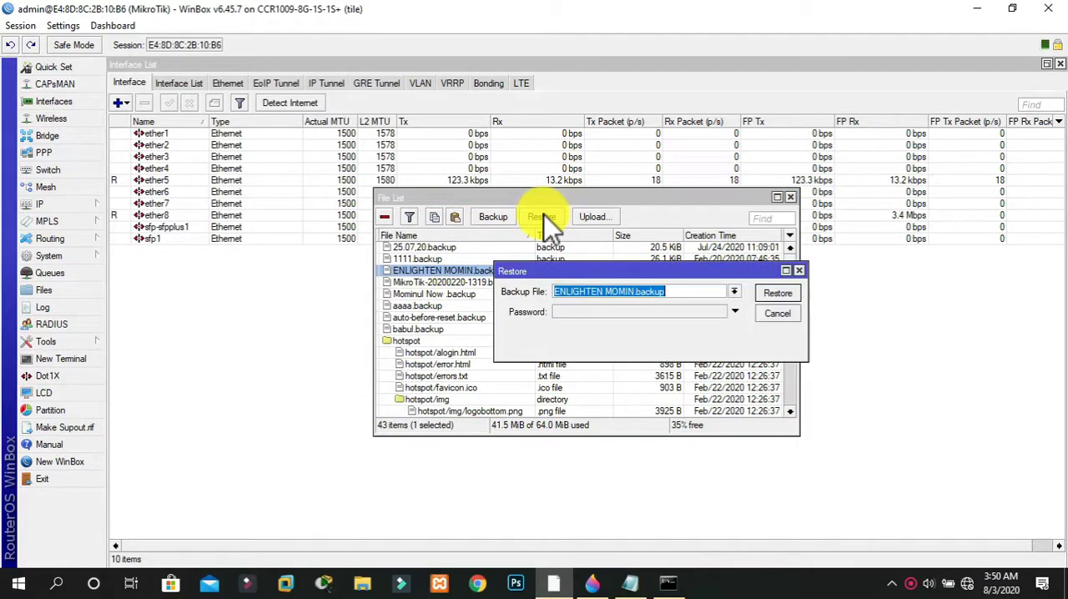
click(576, 312)
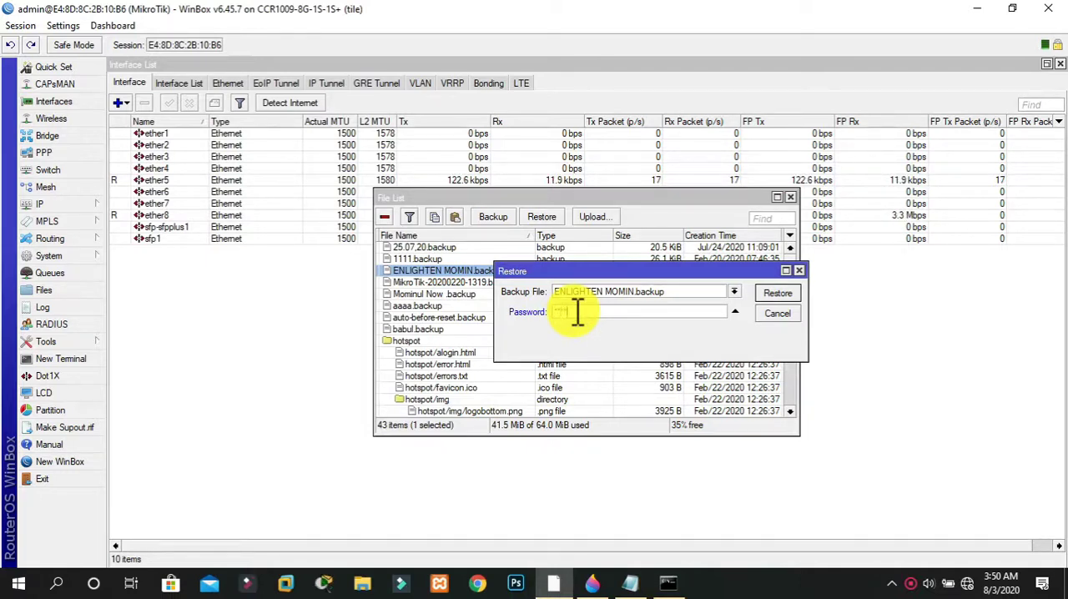
click(772, 294)
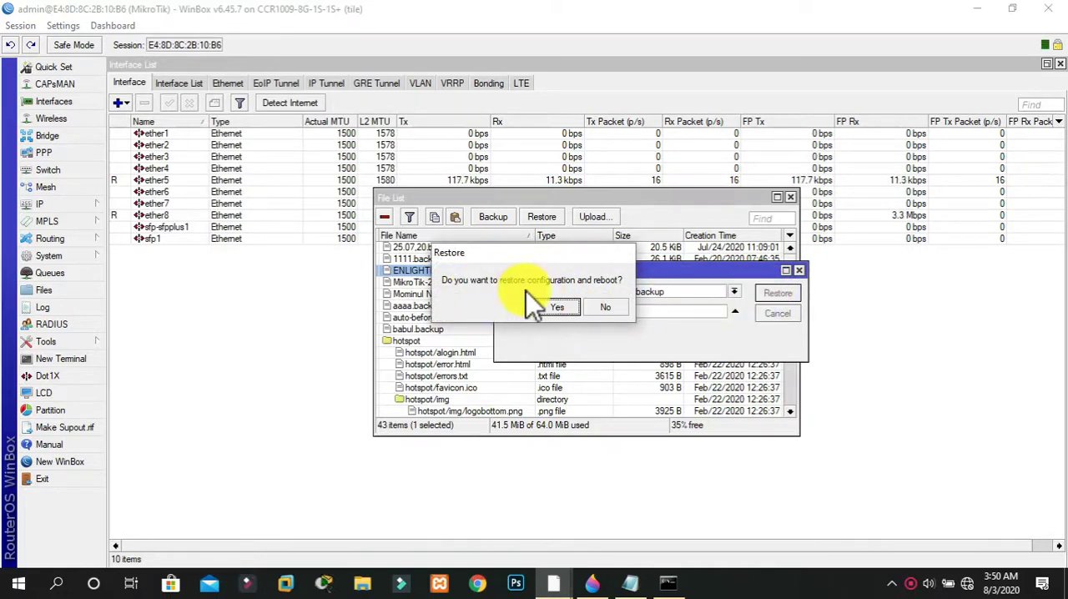
click(568, 303)
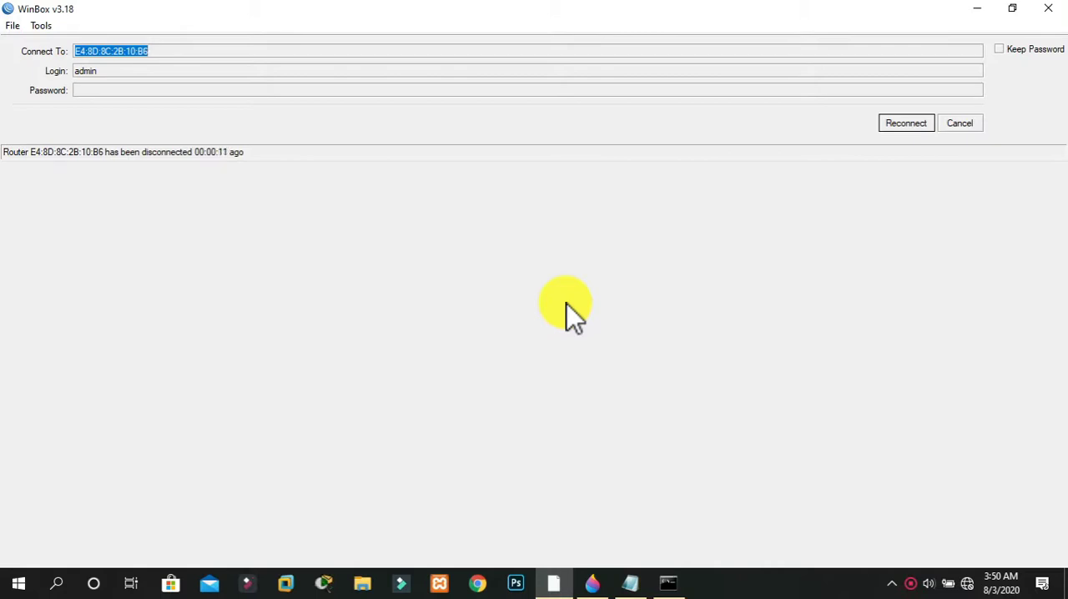
Close the disconnected WinBox session, and place the ENLIGHTEN backup icon below Mikrotik.png and the text document beside the desktop's icon column
click(917, 127)
click(1048, 8)
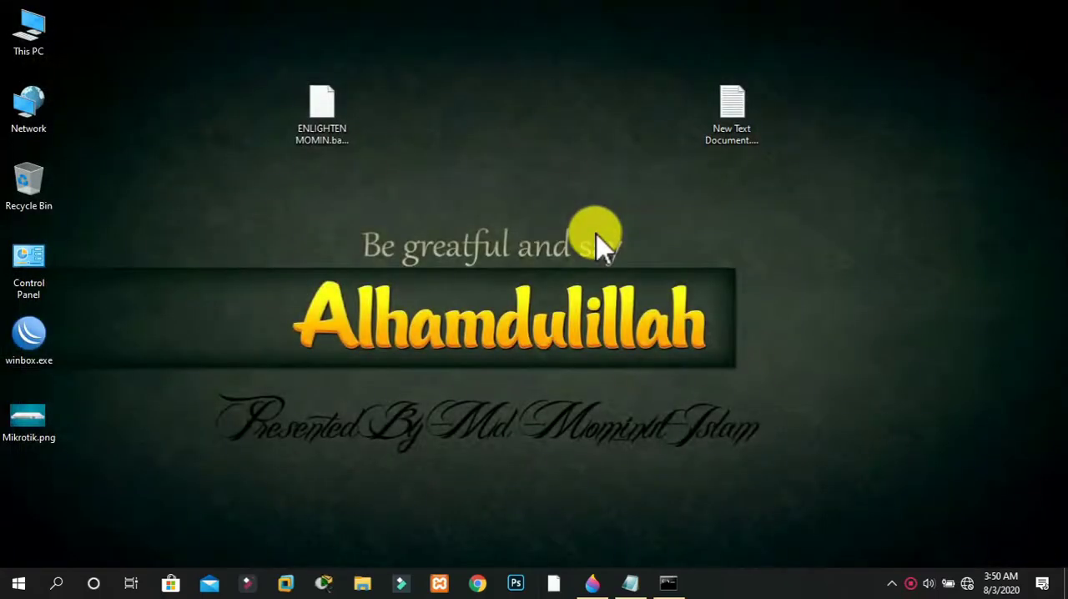
drag(326, 108, 29, 505)
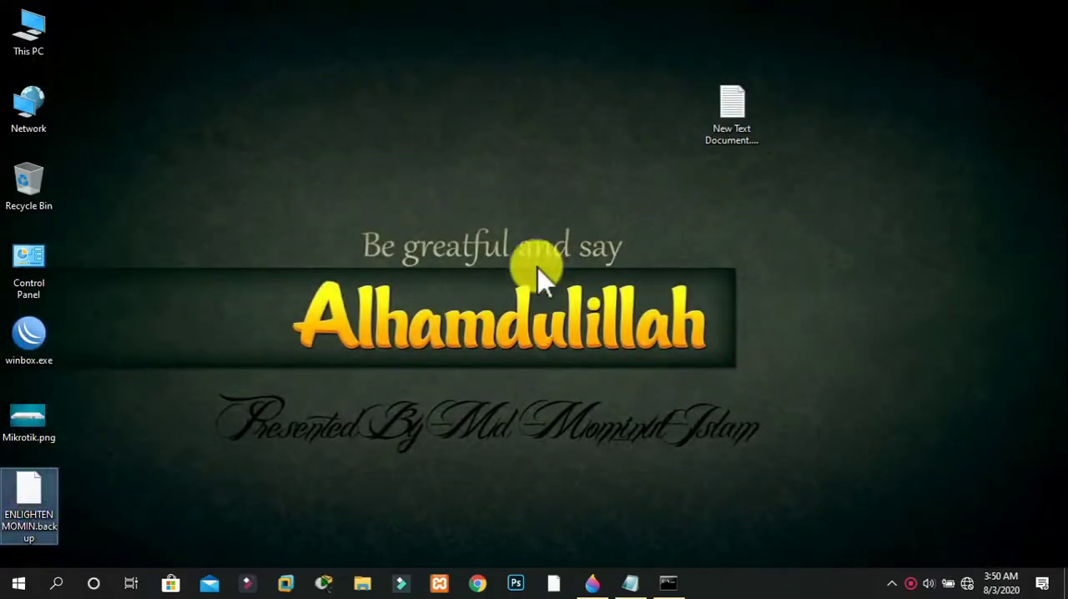
drag(728, 148, 106, 67)
Relaunch WinBox from the desktop and try to connect to the router's MAC address as admin with a blank password
click(39, 338)
double_click(39, 338)
click(217, 322)
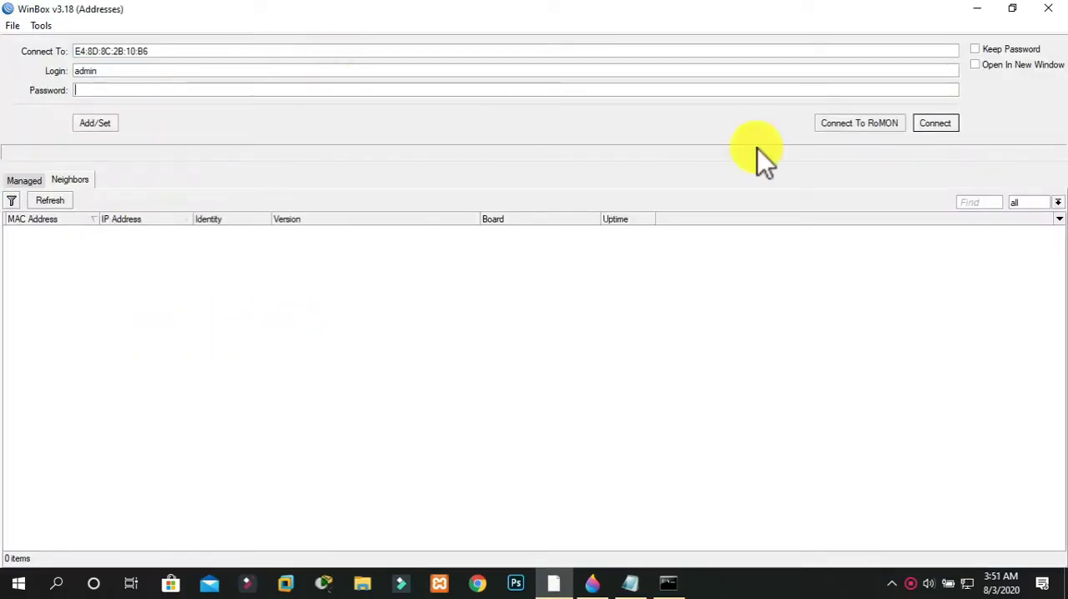
click(924, 125)
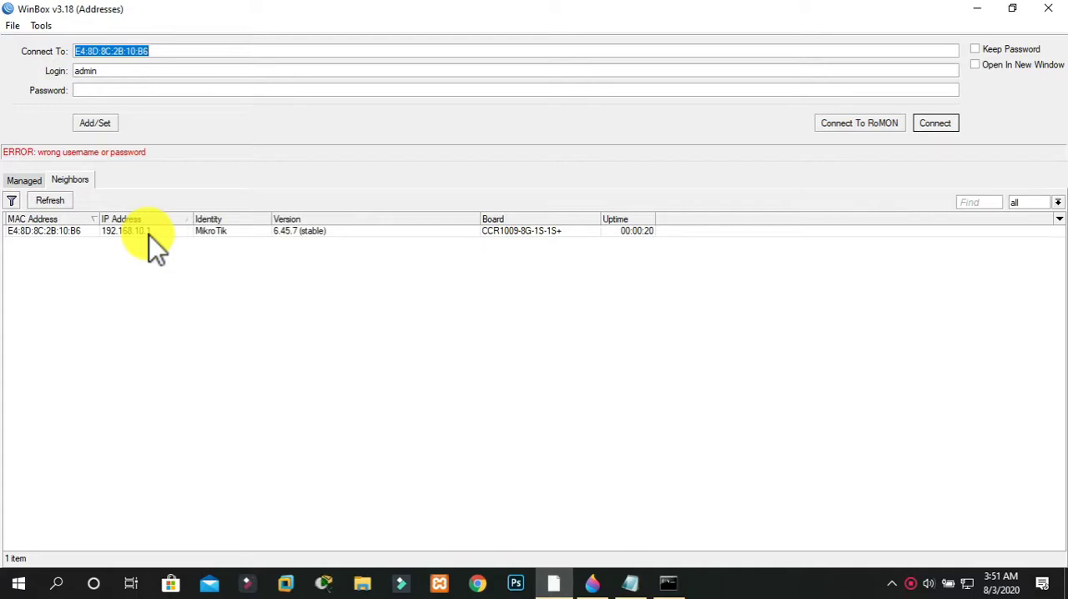
Select the neighbor router by its IP address 192.168.10.1 and connect as admin with the login password
click(149, 236)
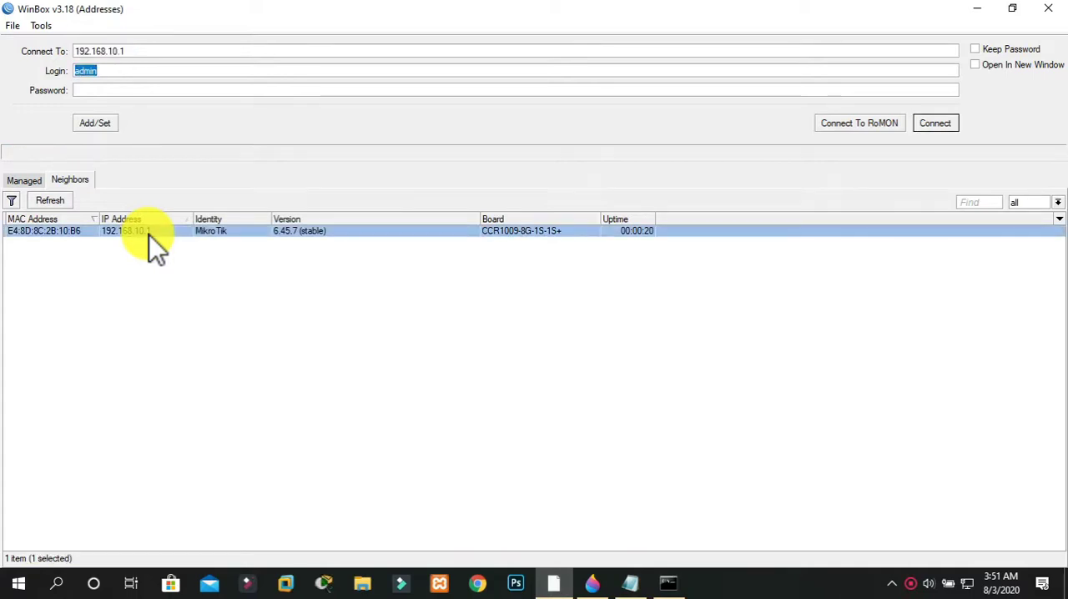
click(108, 91)
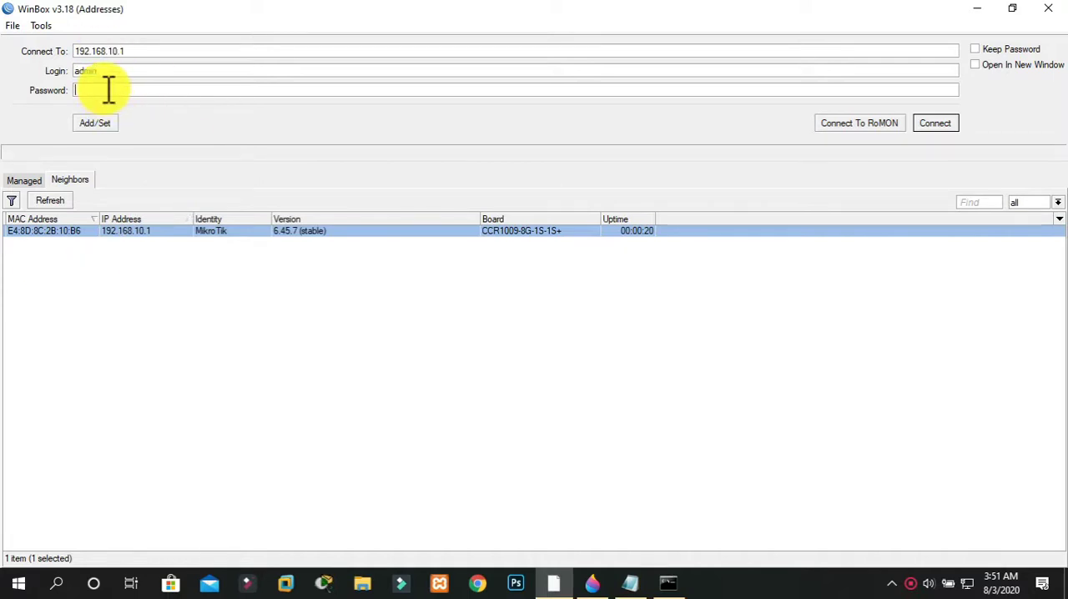
click(932, 121)
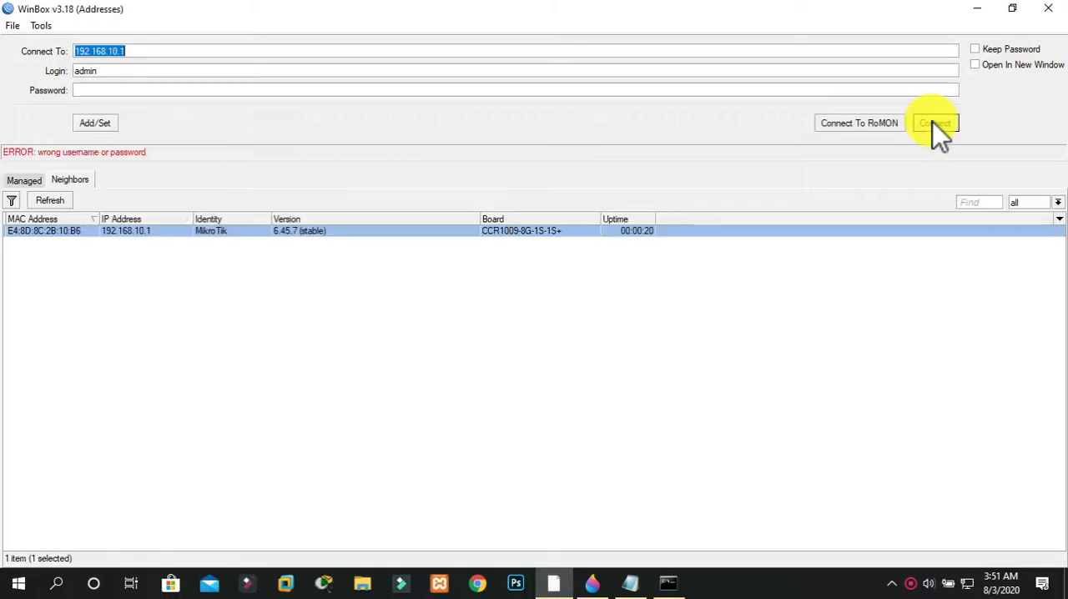
click(632, 87)
text(**)
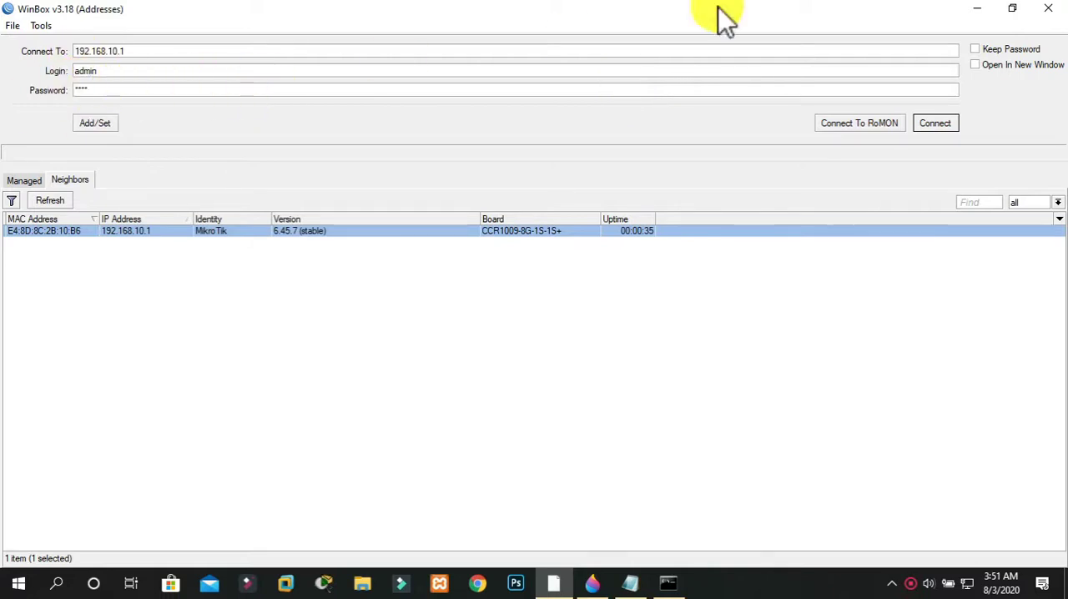
click(994, 52)
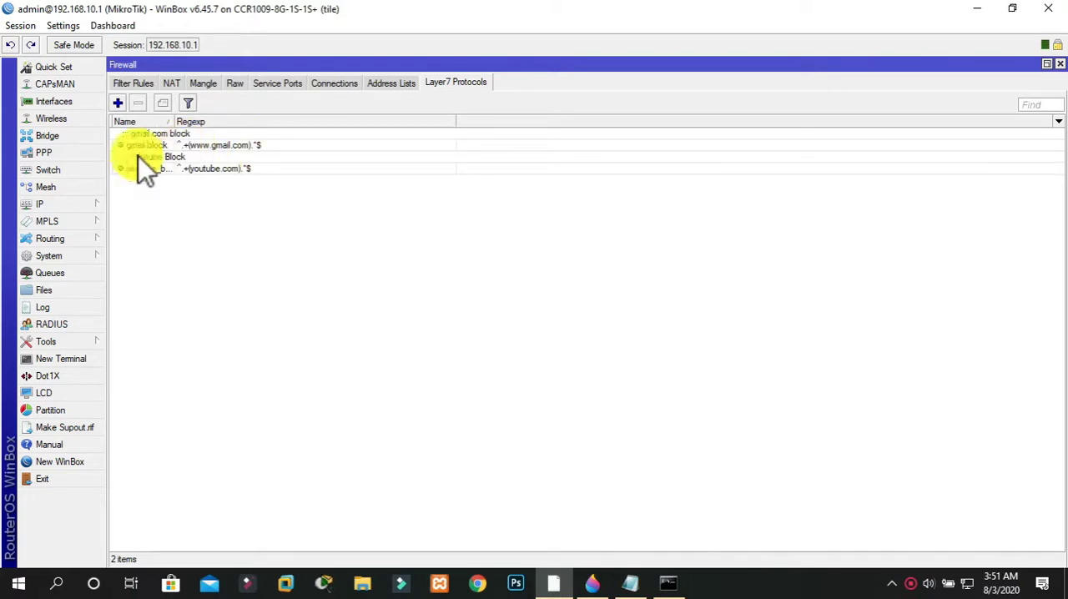
Open the interface list and the simple queue list to check the restored router settings
click(43, 103)
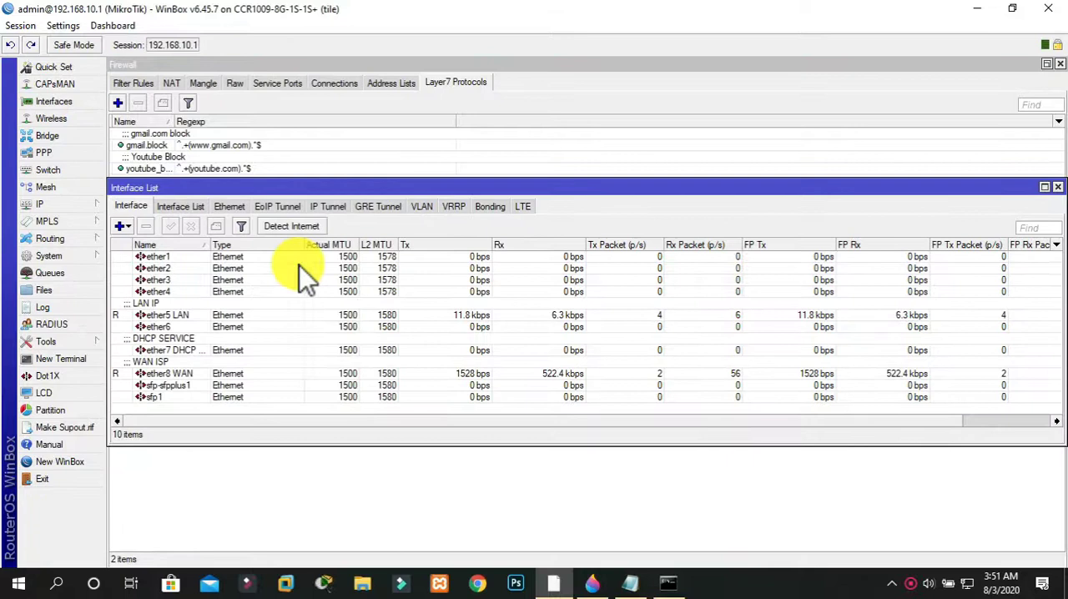
click(56, 274)
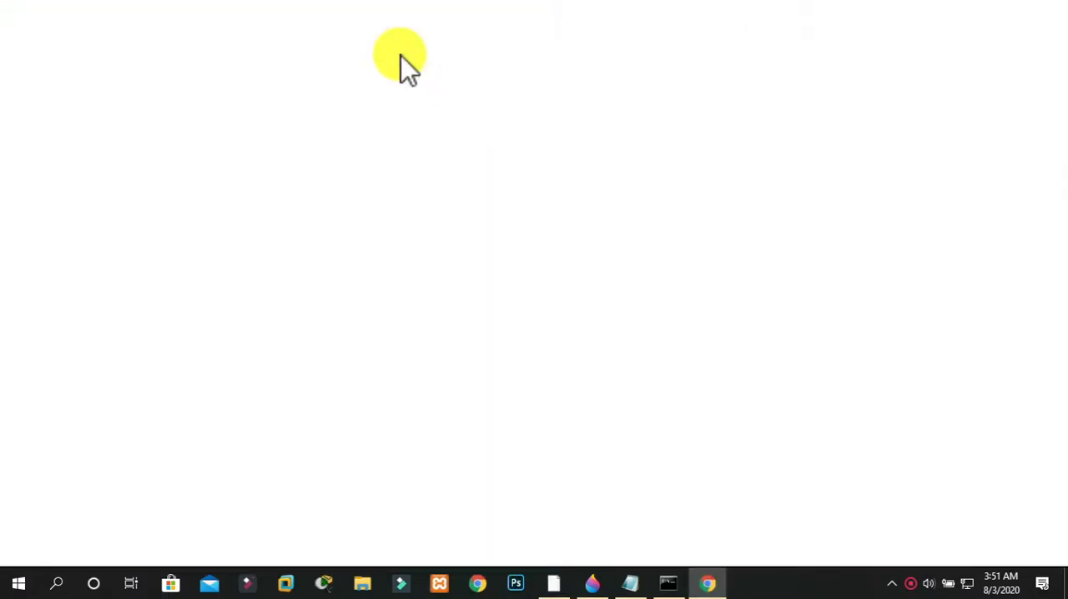
Switch to Chrome and open speedtest.net to test the restored internet connection
text(s)
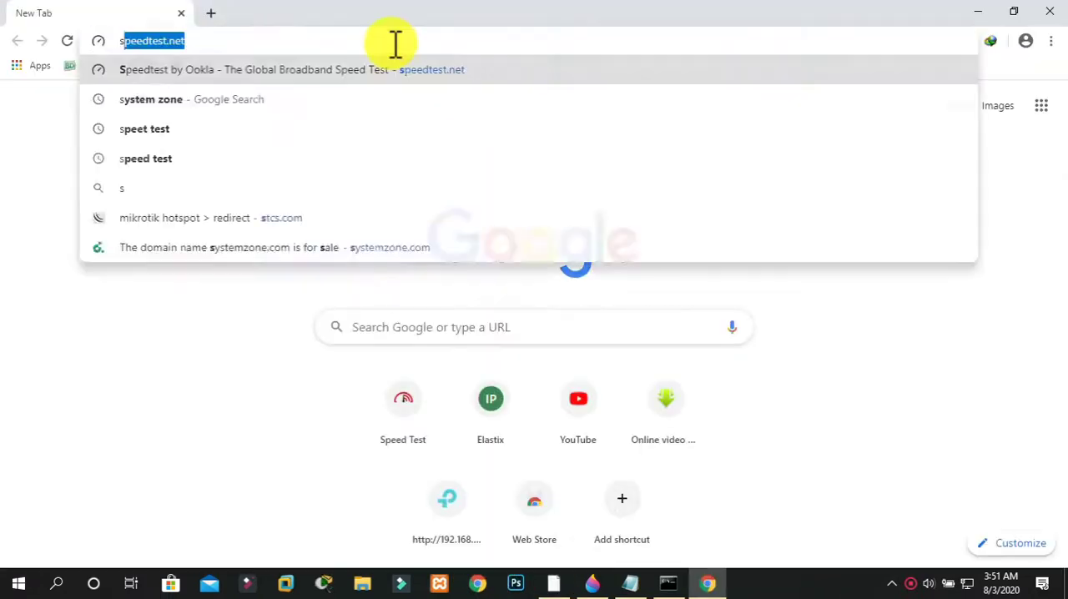
text(pe)
key(Return)
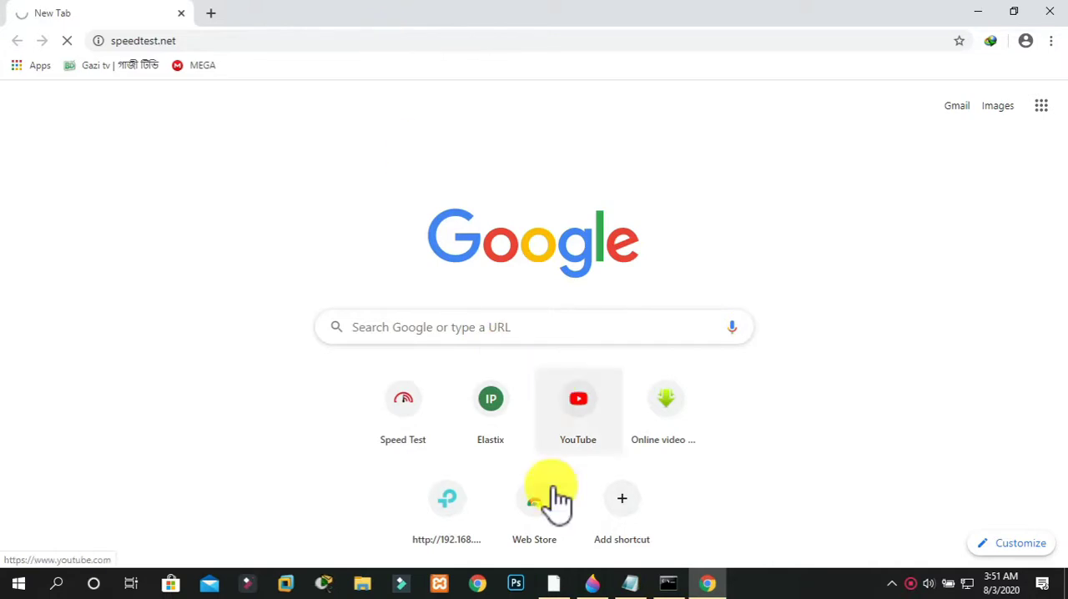
Switch back to WinBox and close the simple queue list and the interface list
click(553, 583)
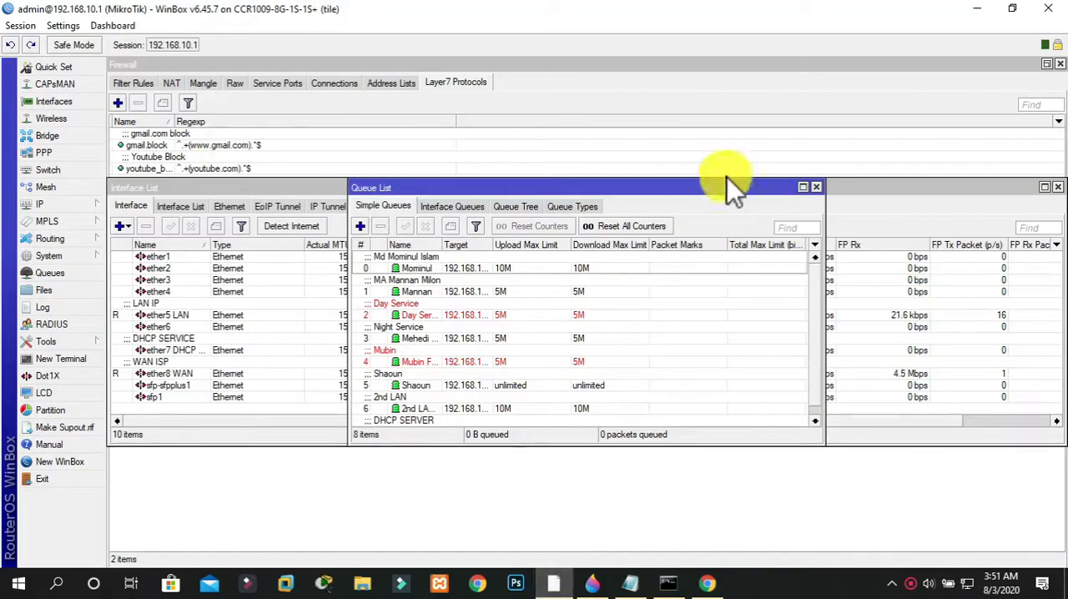
click(816, 187)
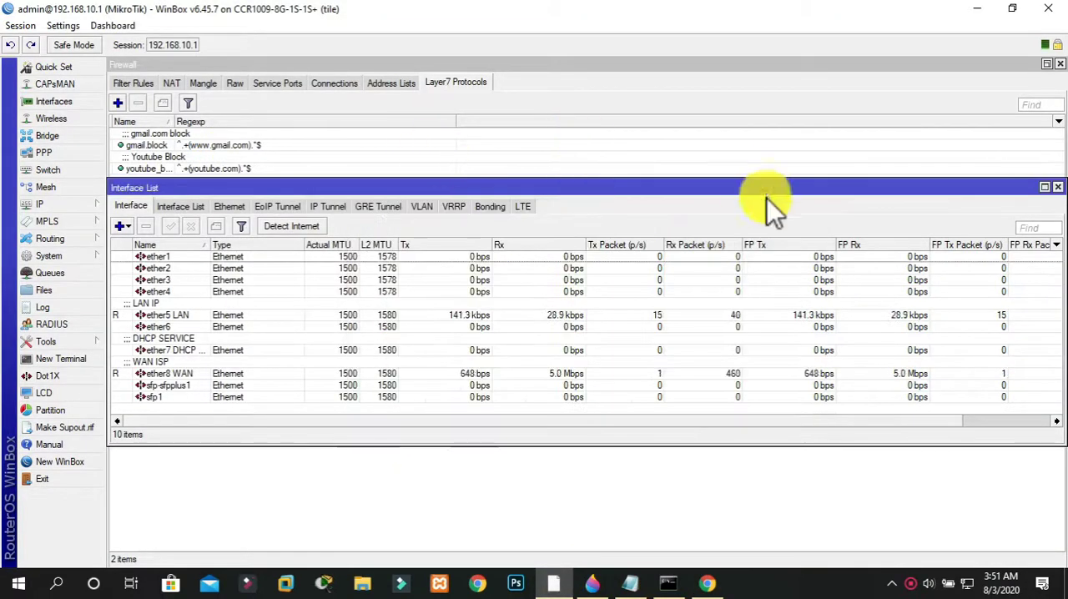
click(1058, 187)
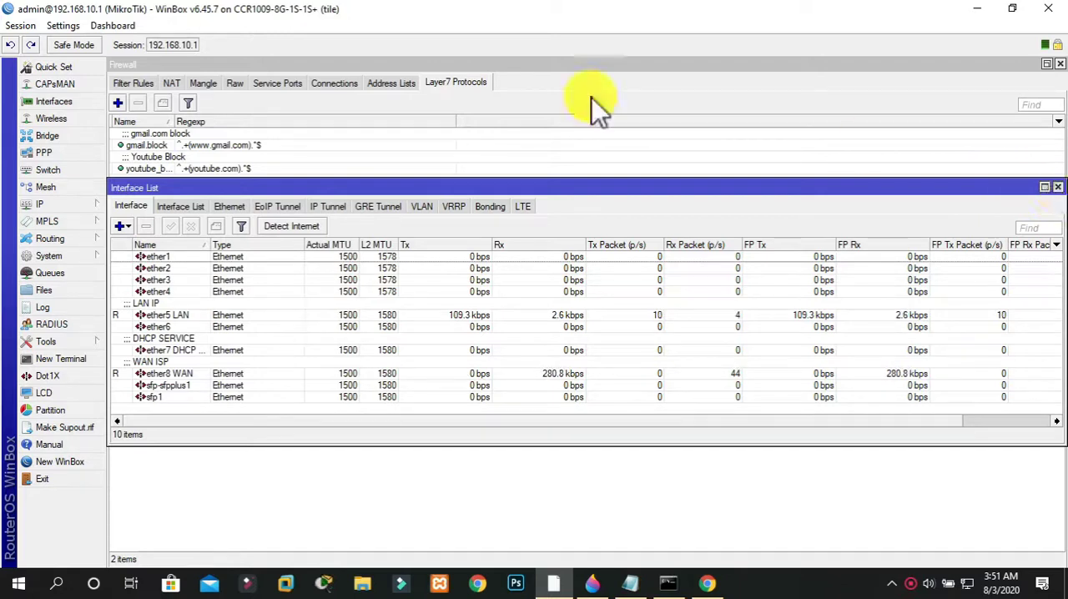
In the IP firewall's filter rules, delete the rule below the disabled hotspot placeholder rule
click(47, 204)
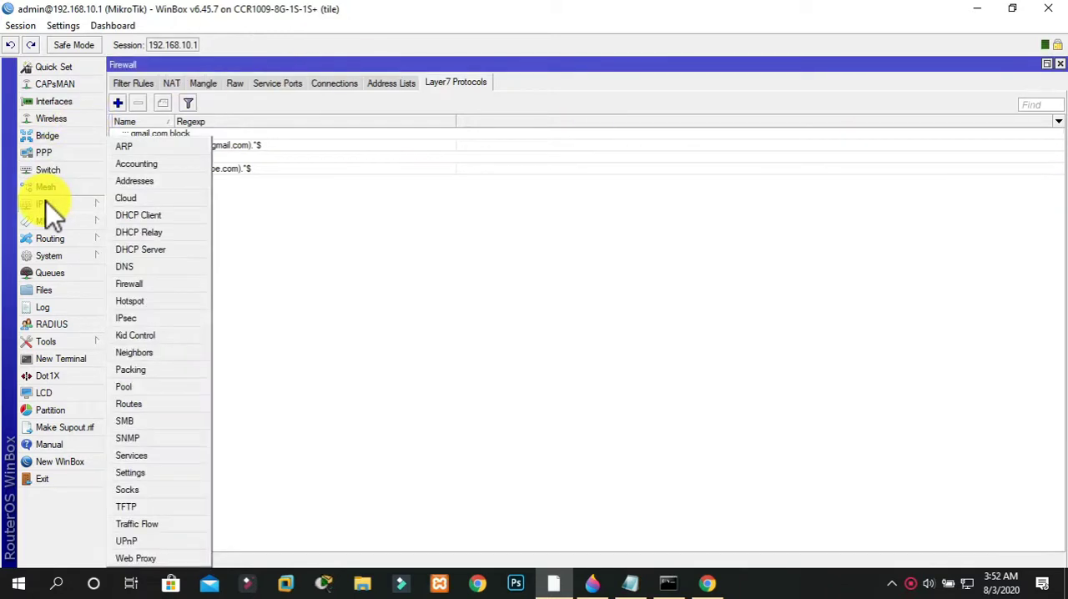
click(151, 284)
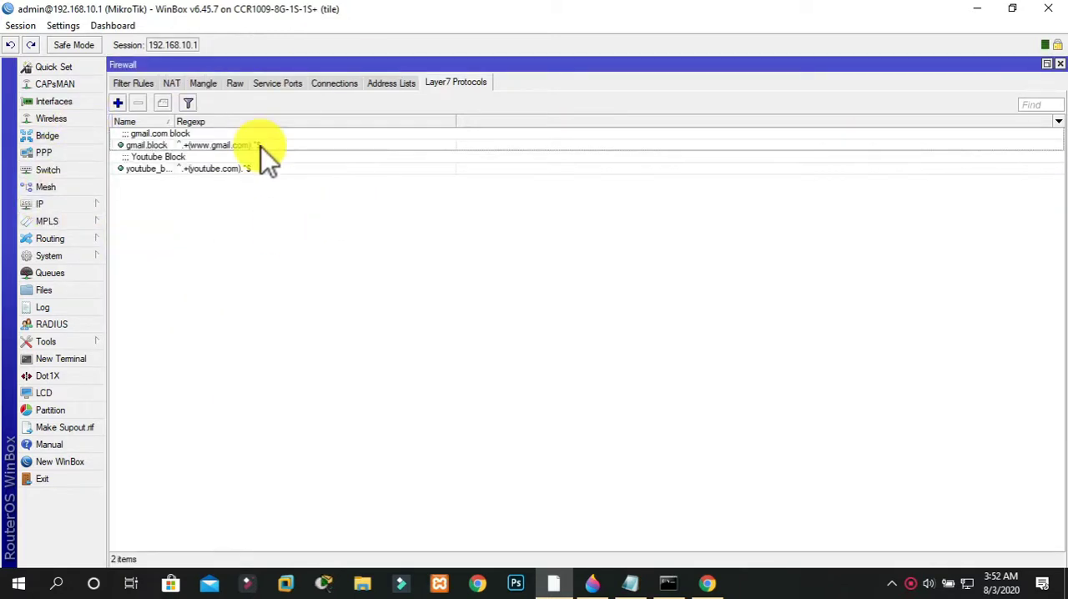
click(136, 87)
click(170, 168)
click(138, 103)
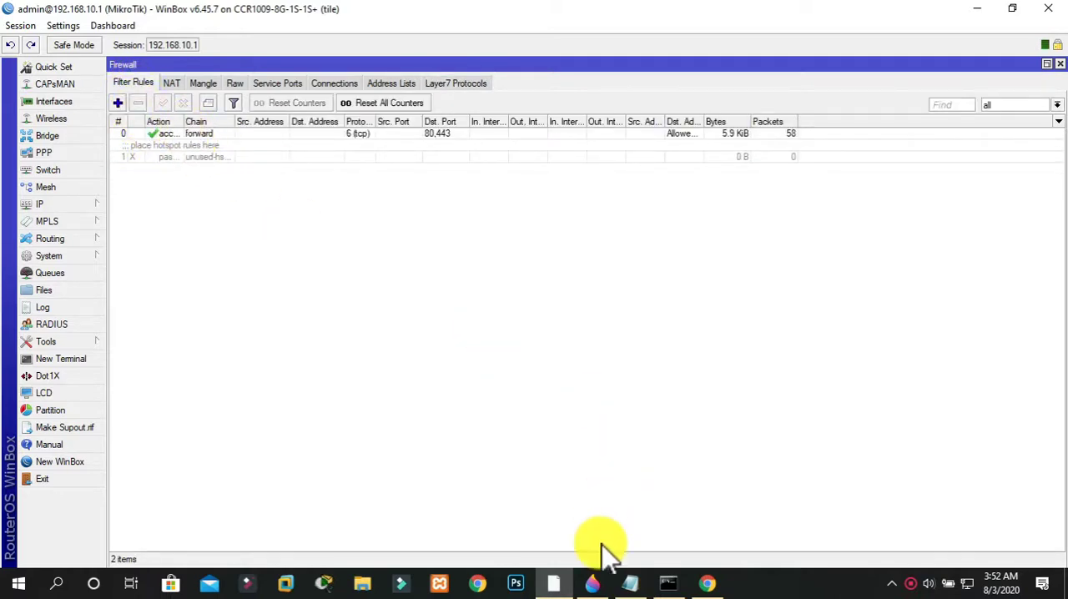
Switch to Chrome, search for "gogole" and open the Google homepage from the results to test browsing
click(705, 580)
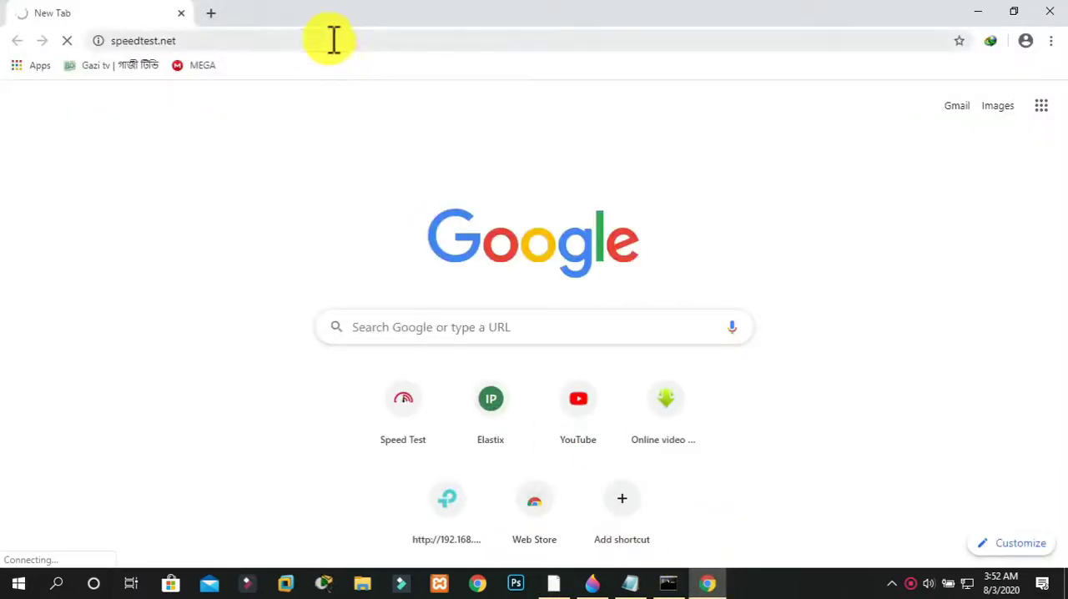
click(332, 40)
text(gogole)
key(Return)
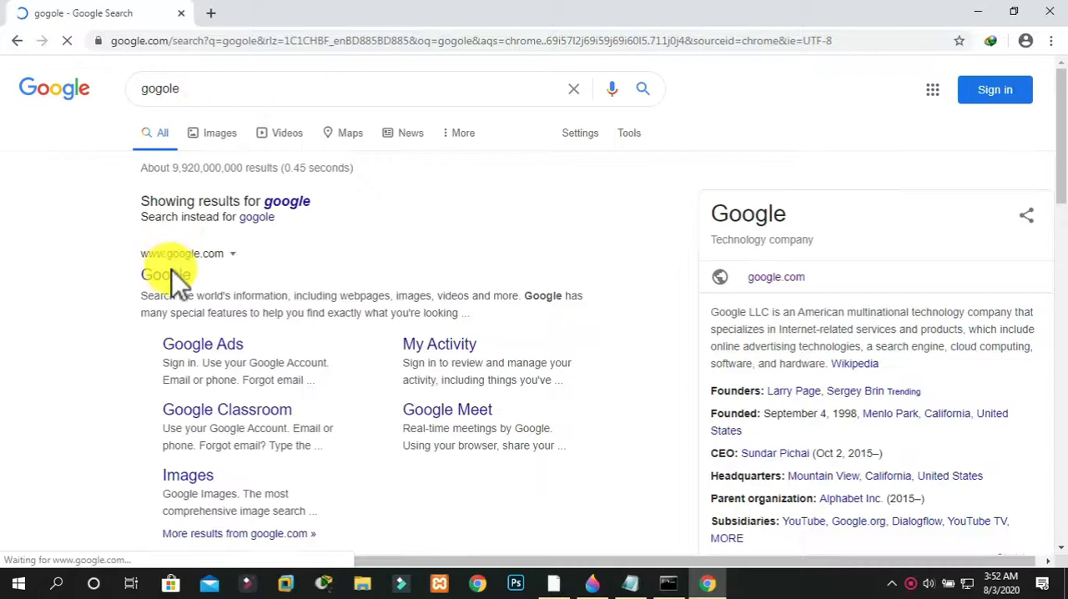
click(172, 274)
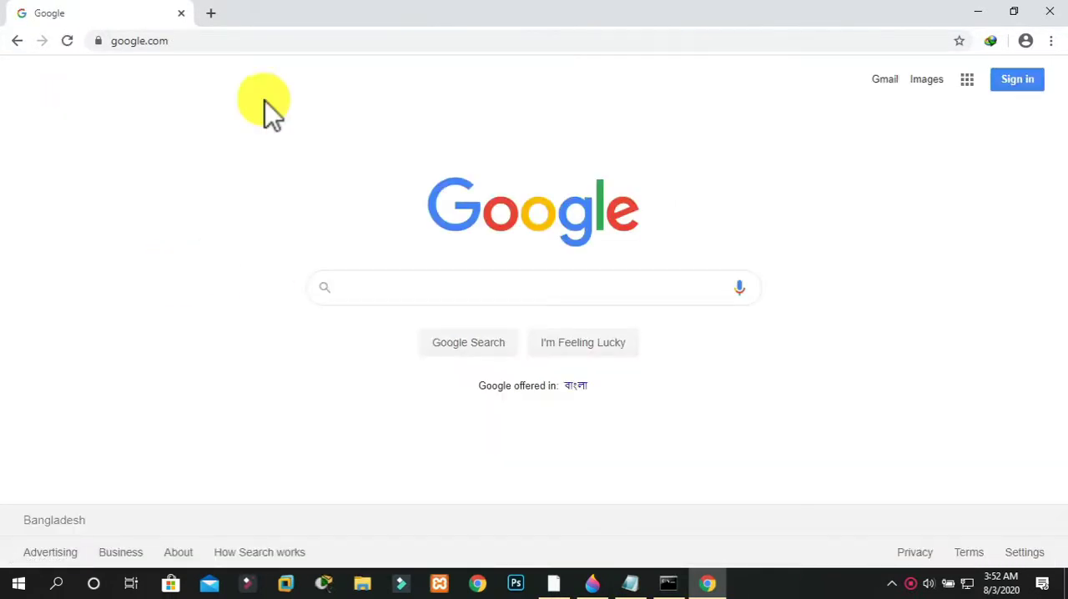
Open speedtest.net and run a speed test of the internet connection
click(257, 41)
text(speedtest.net)
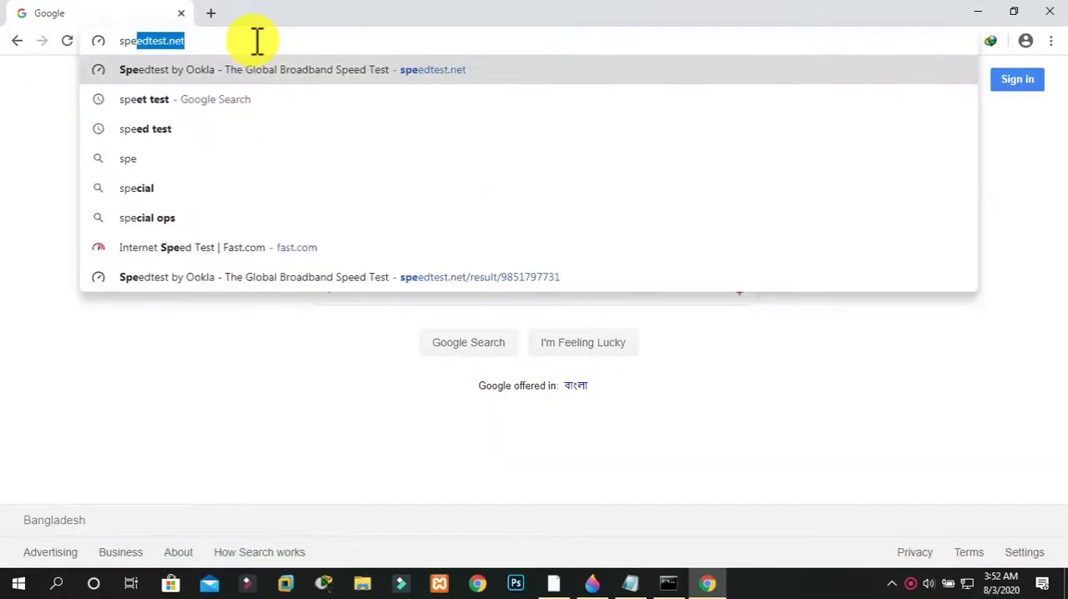
key(Return)
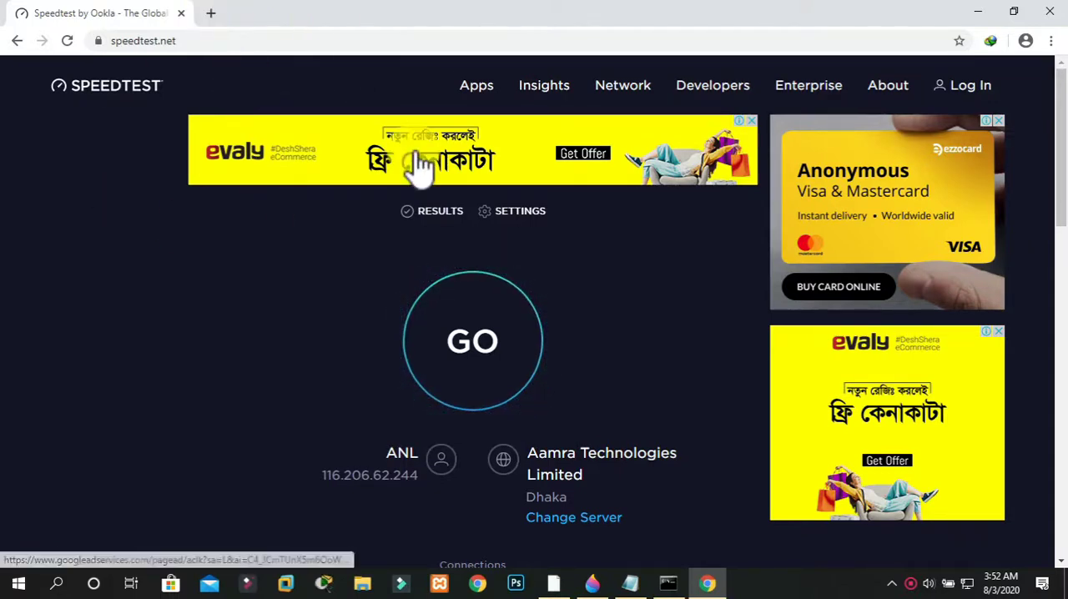
click(467, 316)
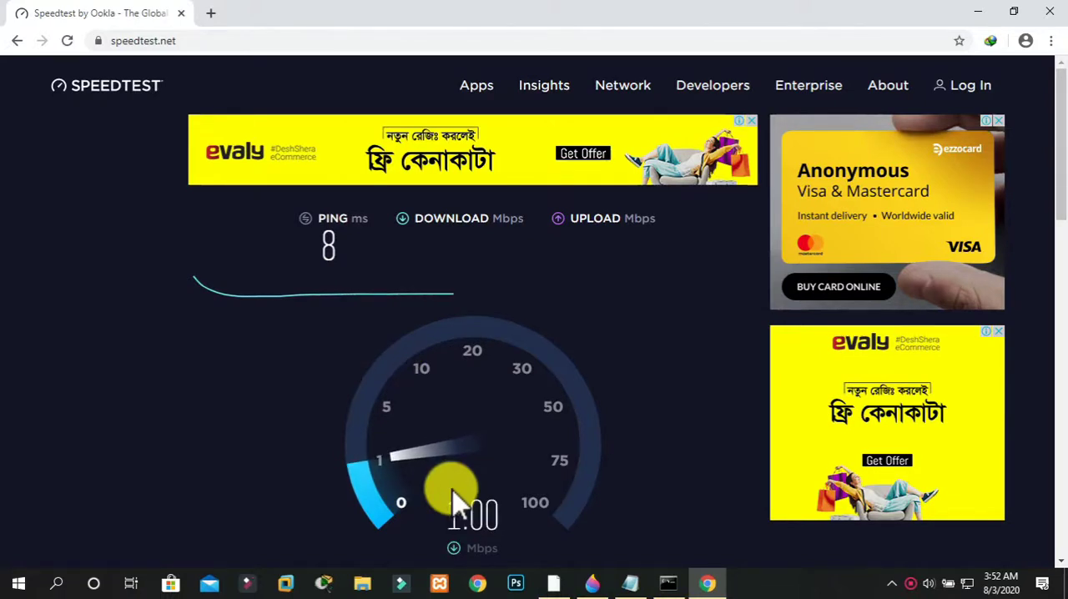
Switch to WinBox, then minimize the WinBox and Chrome windows to show the desktop
click(557, 582)
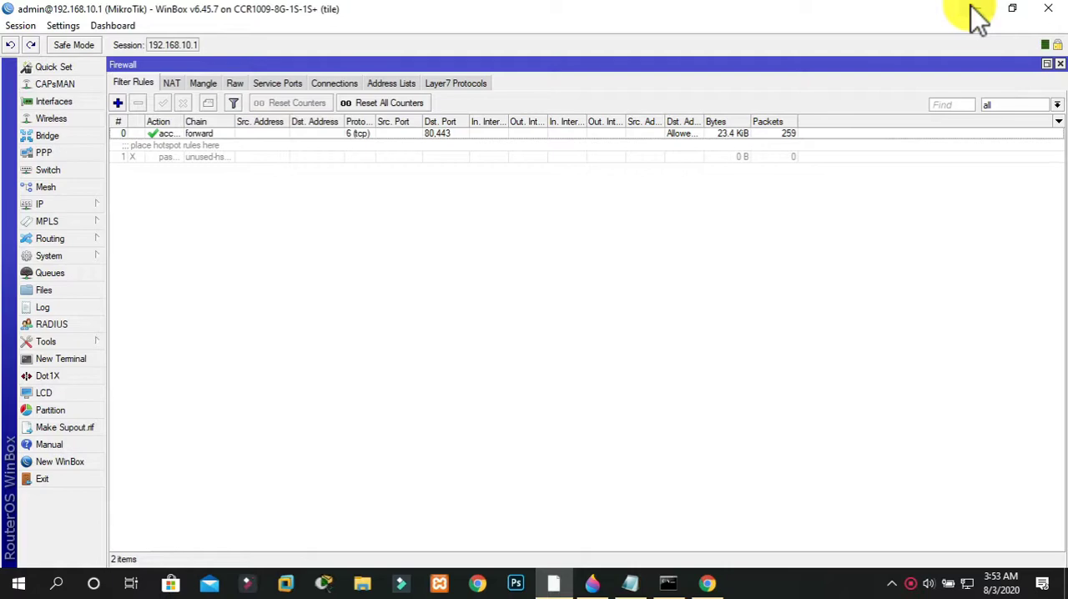
click(976, 10)
click(973, 12)
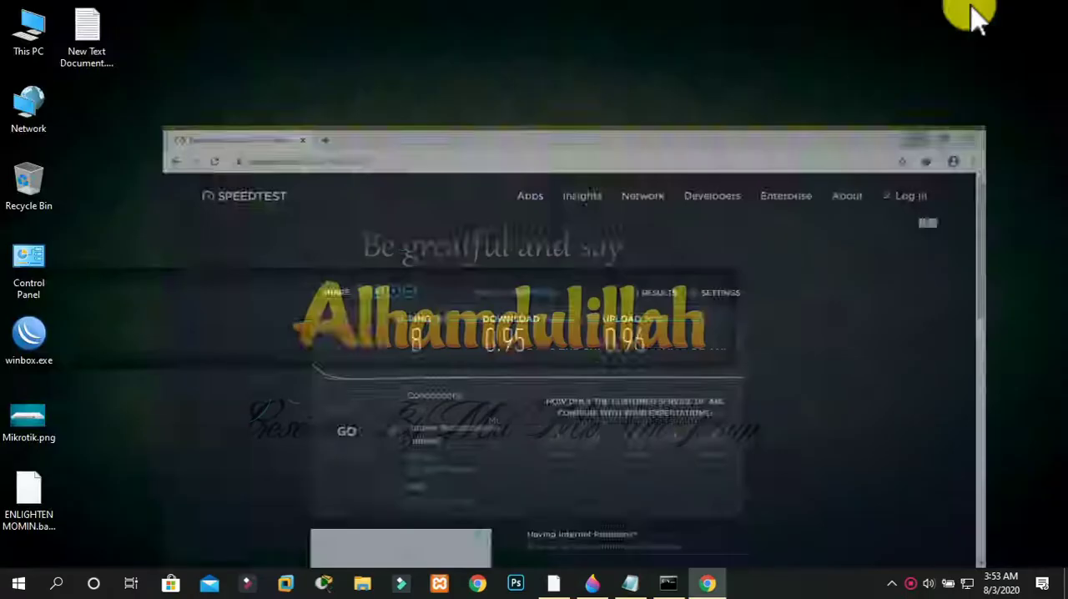